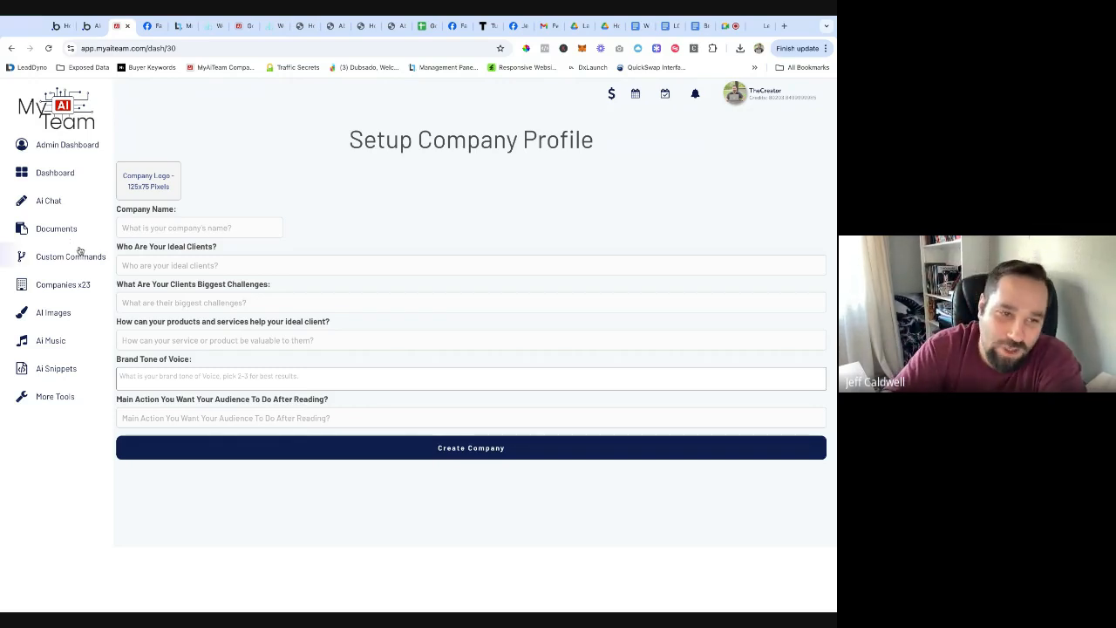
- Start a new AI chat and send 'write me a home page for my business'
{"action": "left_click", "coordinate": [54, 205]}
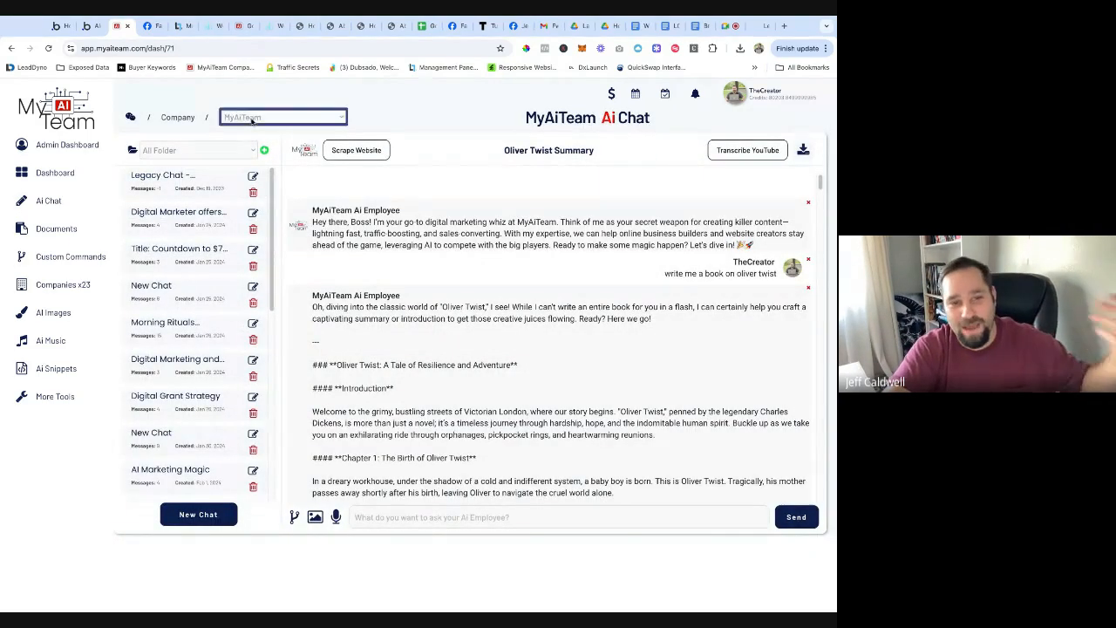
{"action": "left_click", "coordinate": [251, 121]}
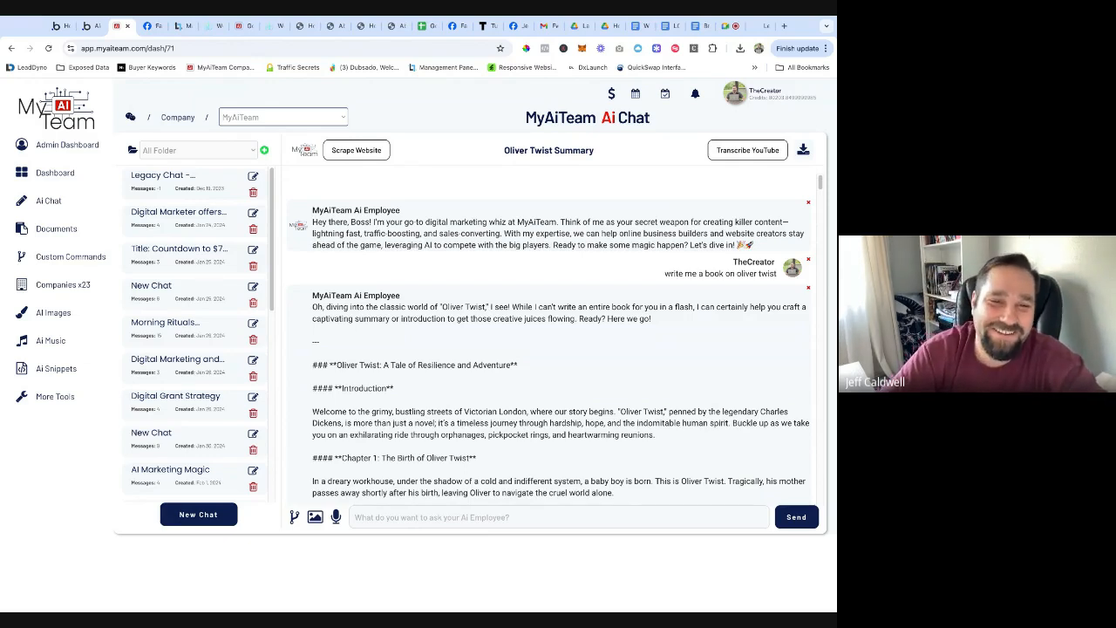
{"action": "left_click", "coordinate": [214, 520]}
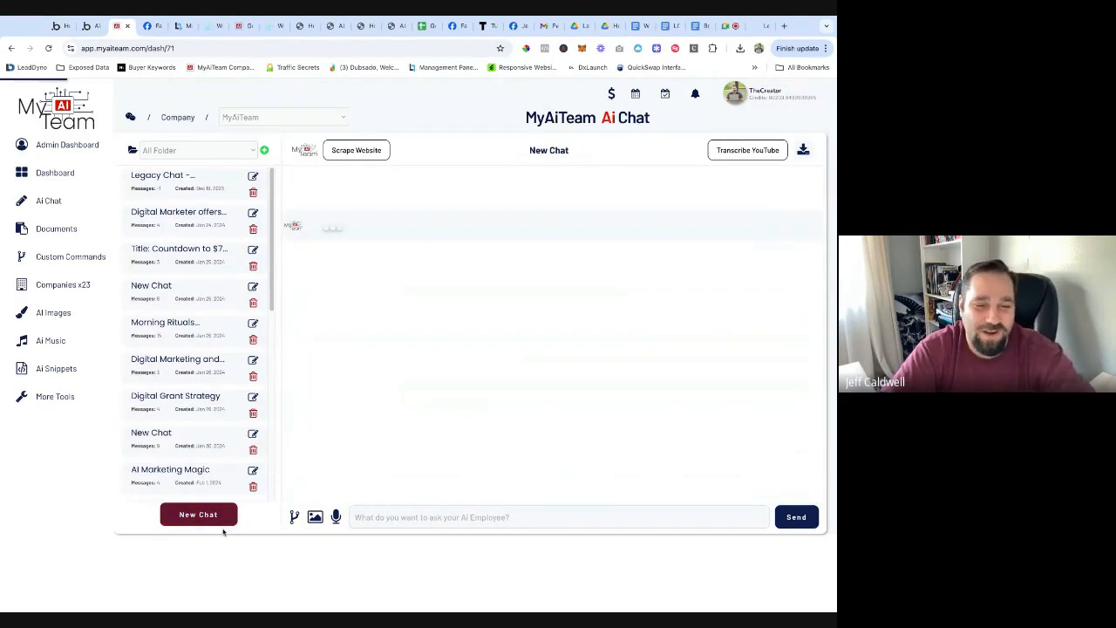
{"action": "left_click", "coordinate": [450, 520]}
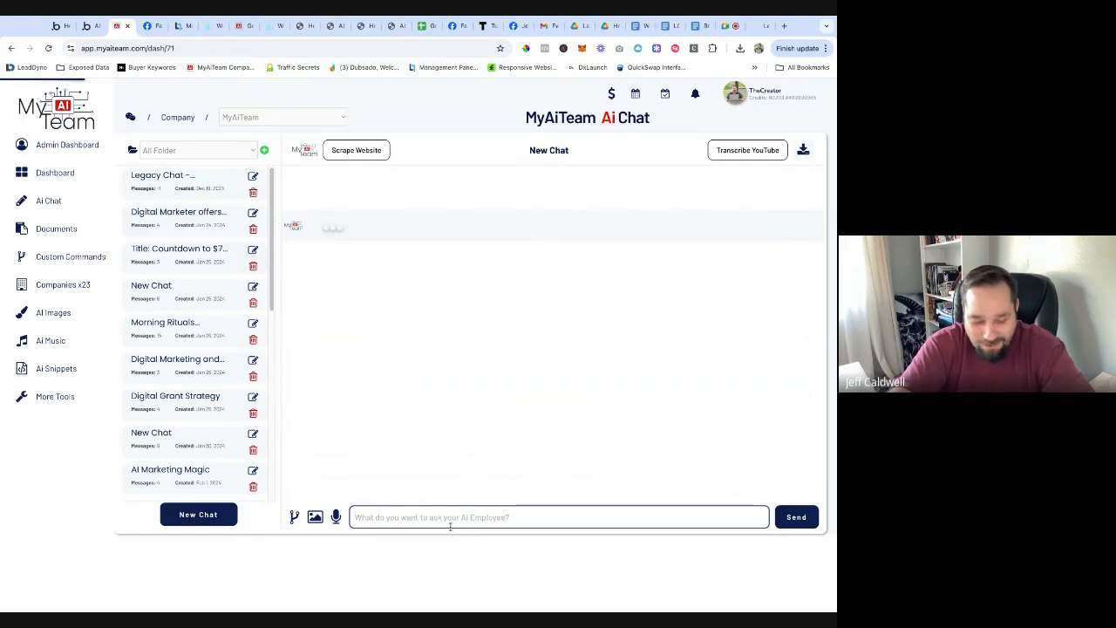
{"action": "type", "text": "write me a"}
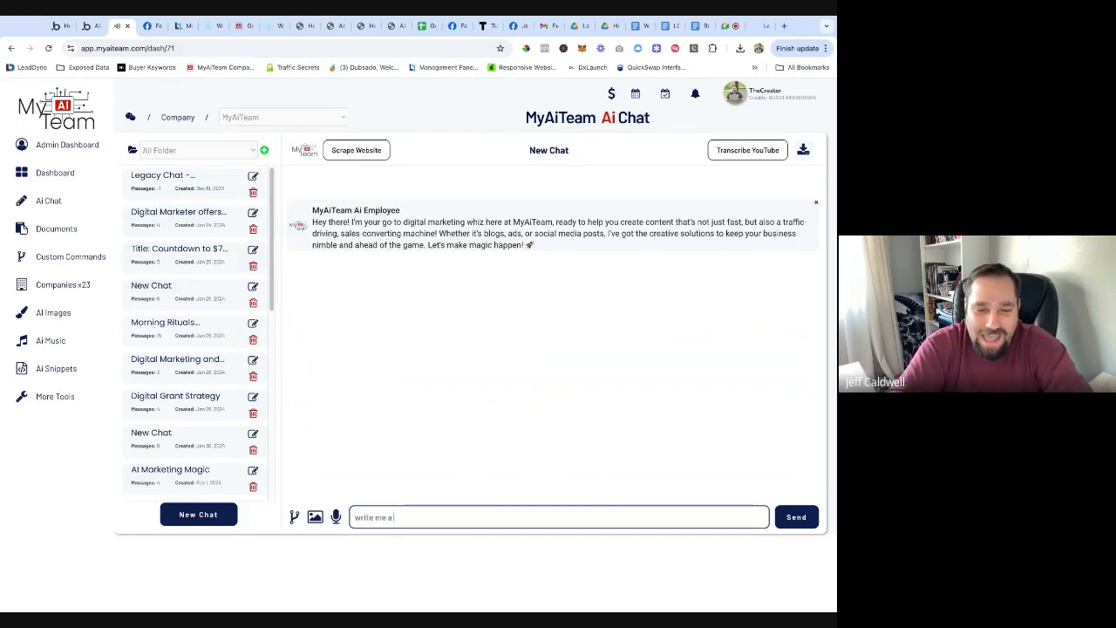
{"action": "type", "text": " home page for my business"}
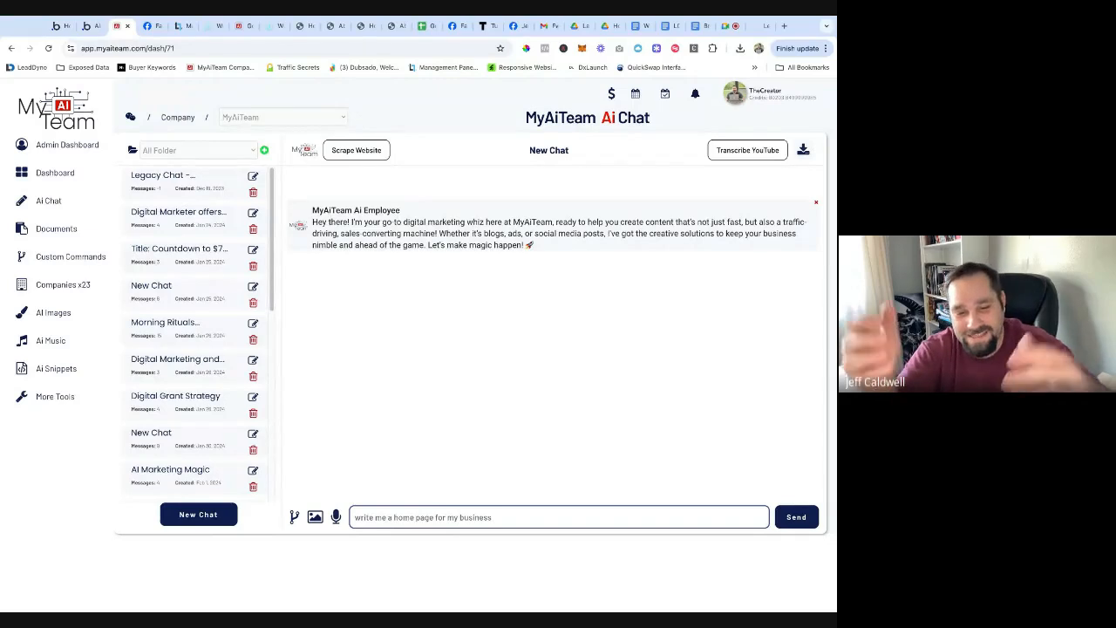
{"action": "key", "text": "Return"}
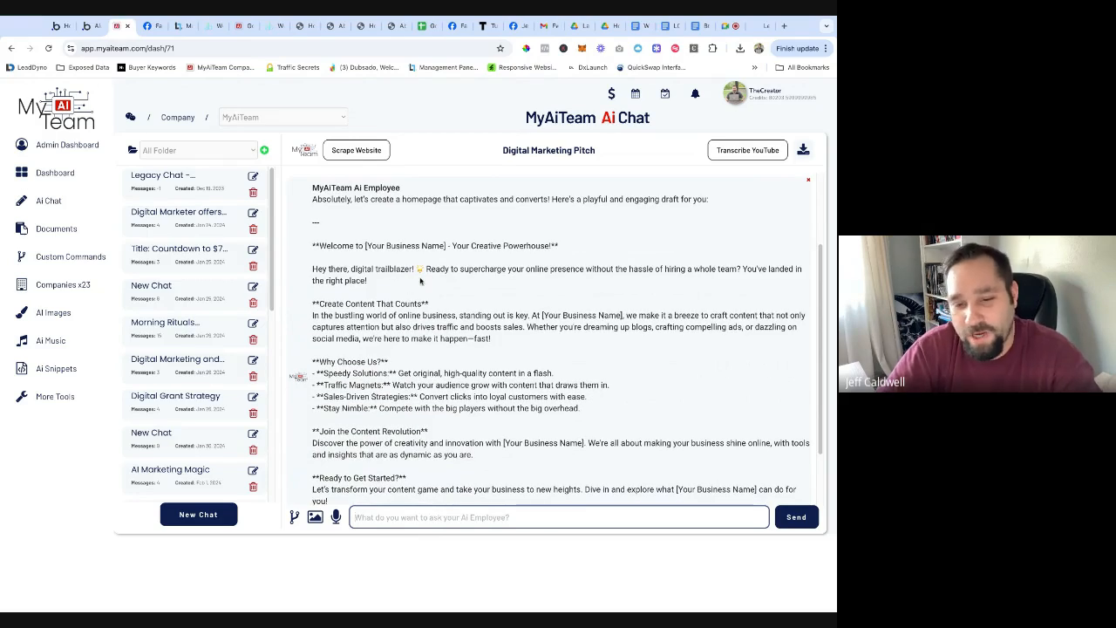
- Review the generated home page draft, then write the follow-up 'make this about myaiteam'
{"action": "left_click", "coordinate": [420, 281]}
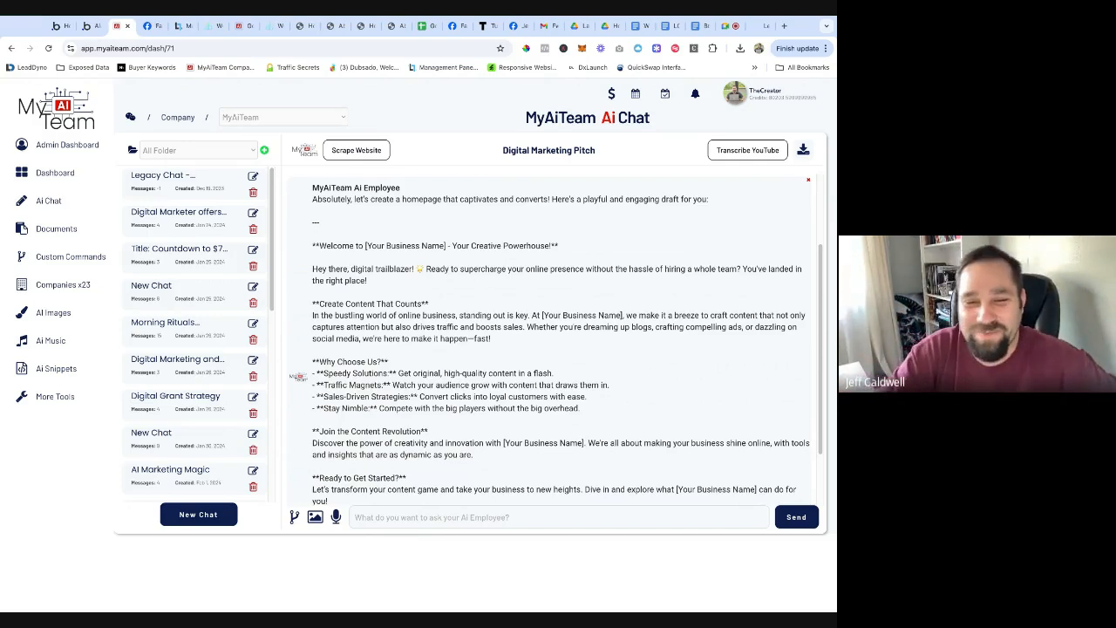
{"action": "triple_click", "coordinate": [389, 255]}
{"action": "left_click", "coordinate": [389, 255]}
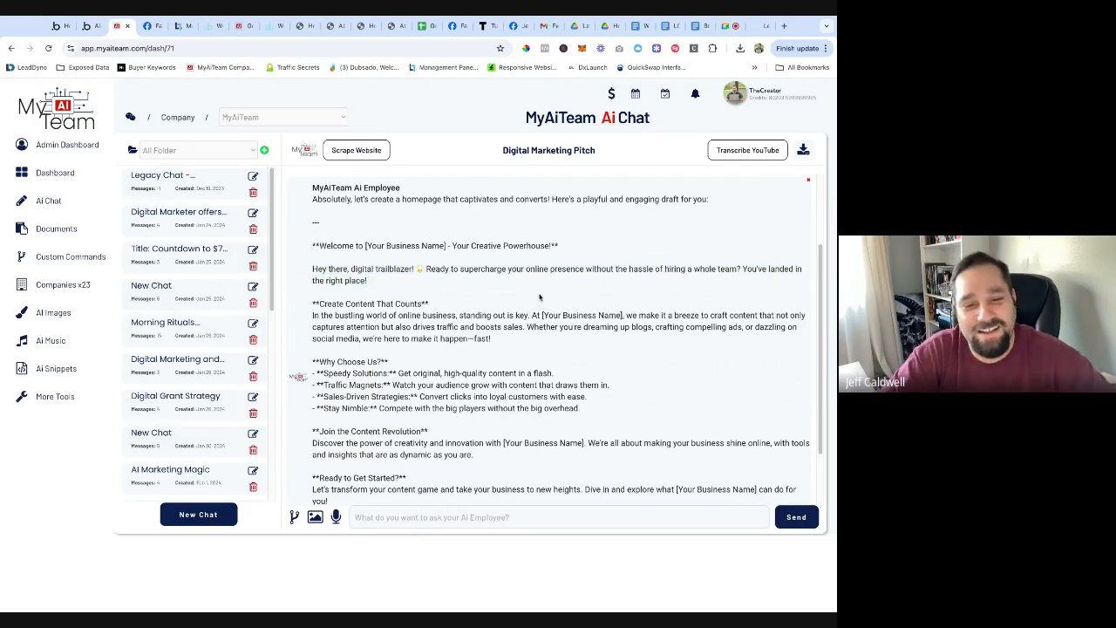
{"action": "scroll", "coordinate": [488, 310], "scroll_direction": "down", "scroll_amount": 1}
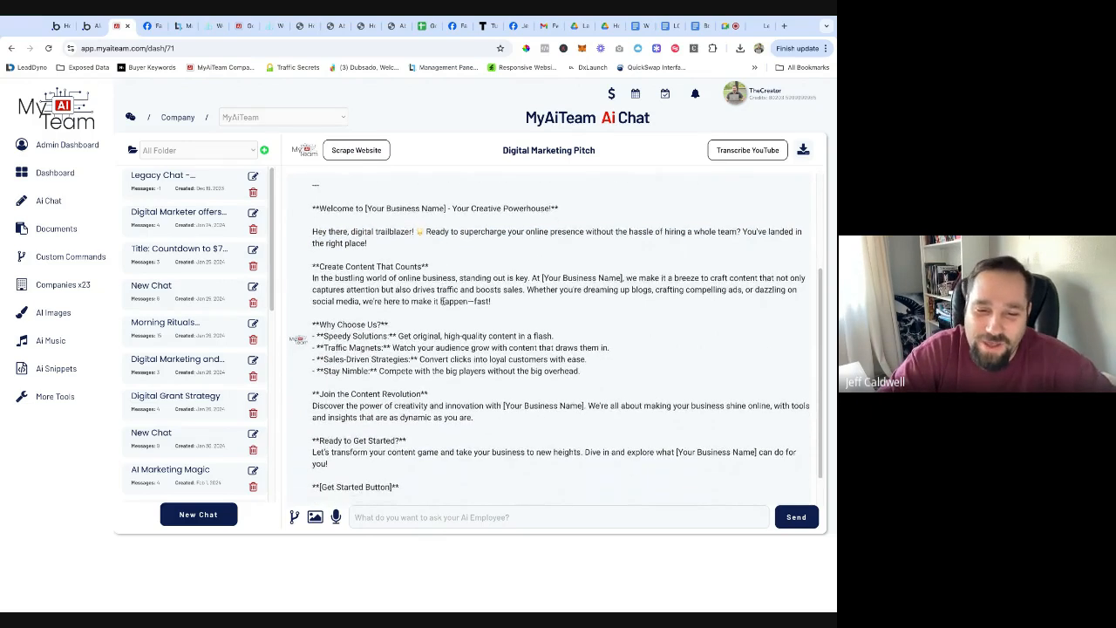
{"action": "scroll", "coordinate": [409, 323], "scroll_direction": "up", "scroll_amount": 3}
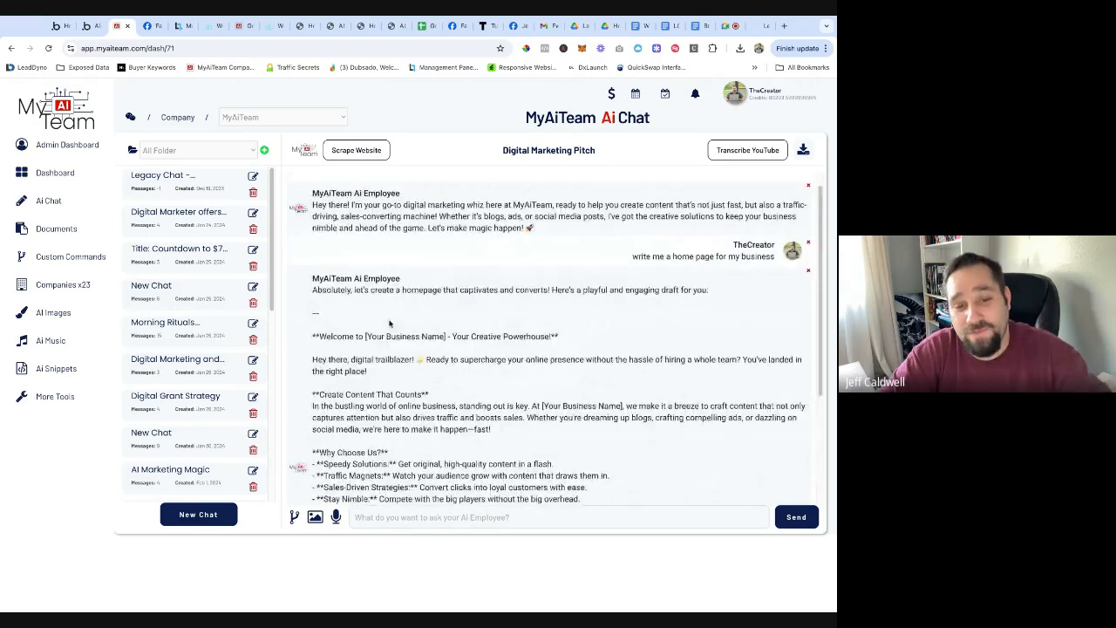
{"action": "triple_click", "coordinate": [345, 302]}
{"action": "left_click", "coordinate": [473, 375]}
{"action": "left_click_drag", "start_coordinate": [326, 335], "coordinate": [419, 337]}
{"action": "left_click", "coordinate": [548, 340]}
{"action": "left_click", "coordinate": [488, 345]}
{"action": "scroll", "coordinate": [539, 371], "scroll_direction": "down", "scroll_amount": 4}
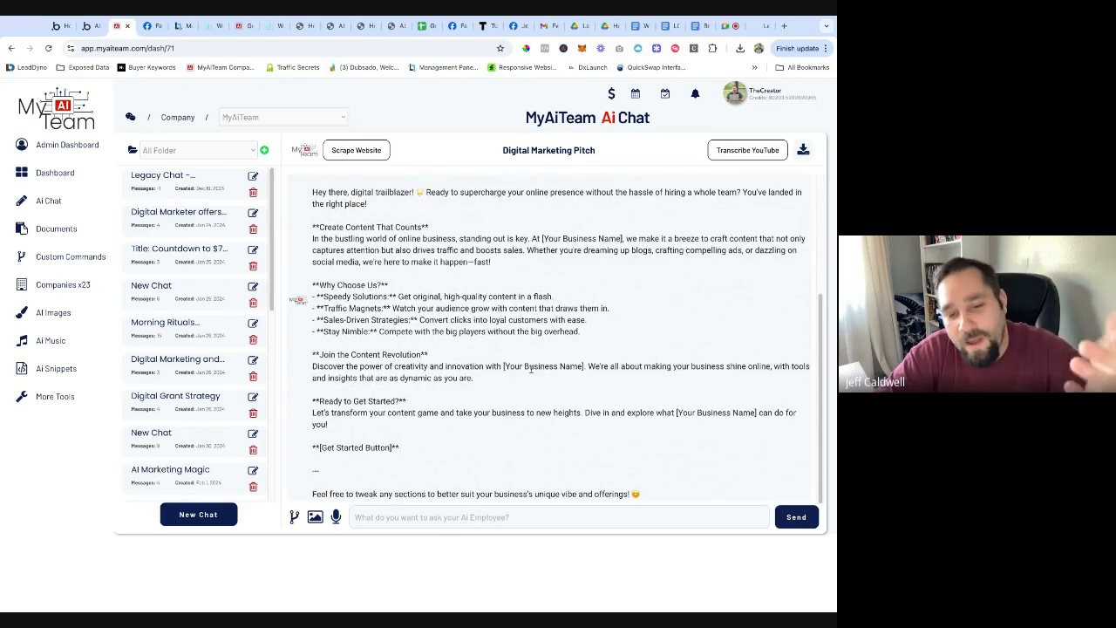
{"action": "left_click", "coordinate": [406, 515]}
{"action": "type", "text": "make this about myait"}
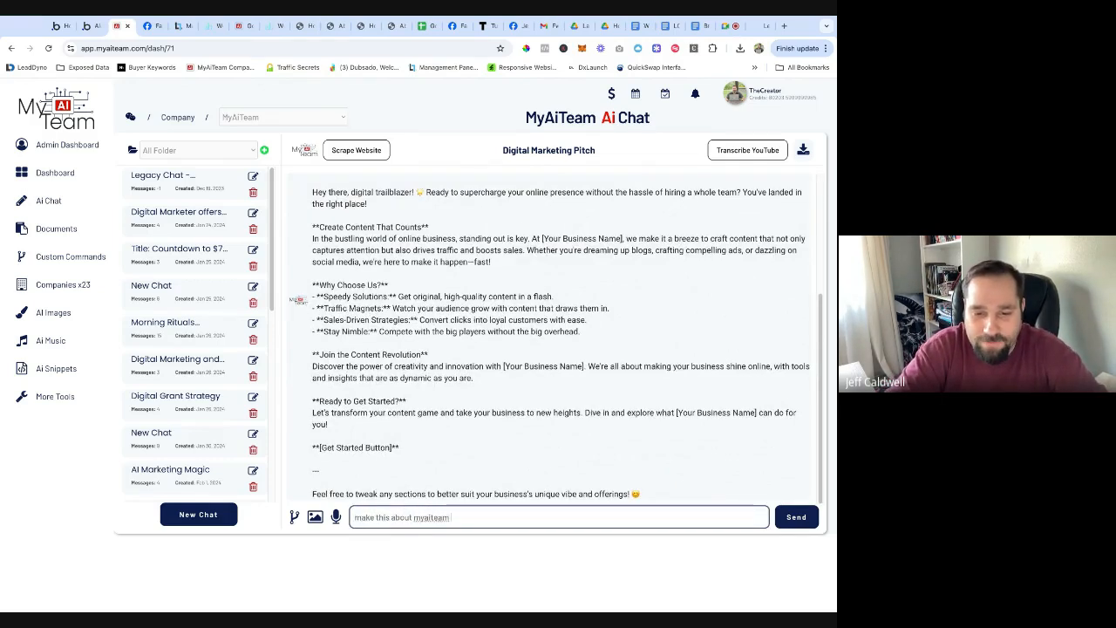
{"action": "type", "text": "eam"}
- Send the MyAiTeam follow-up, select the rewritten home page reply, and go to Ai Snippets
{"action": "key", "text": "Return"}
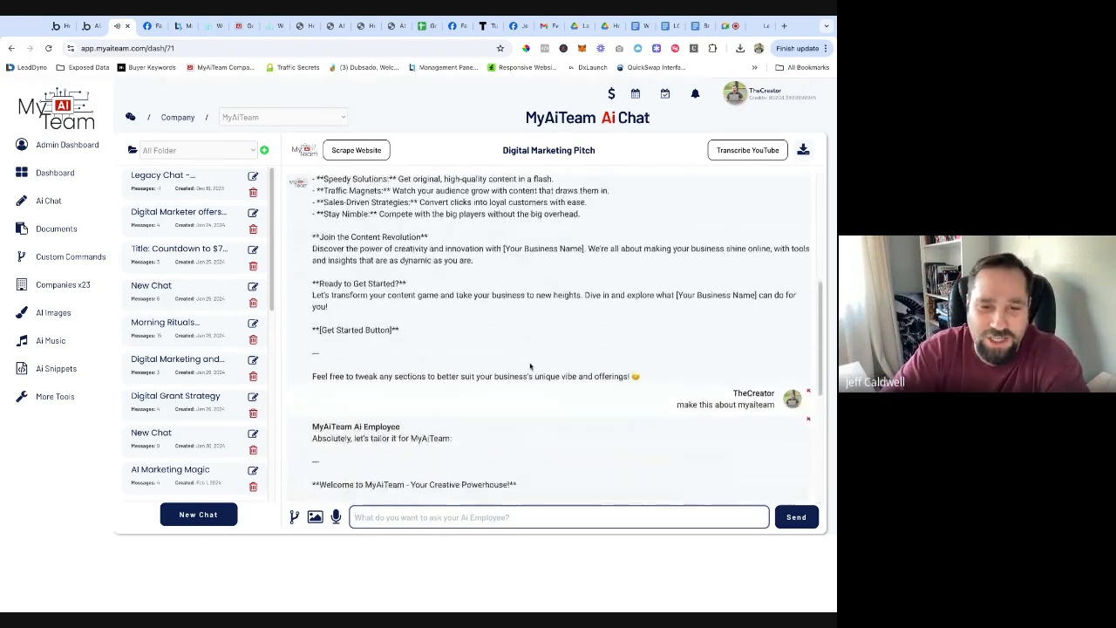
{"action": "scroll", "coordinate": [530, 353], "scroll_direction": "down", "scroll_amount": 1}
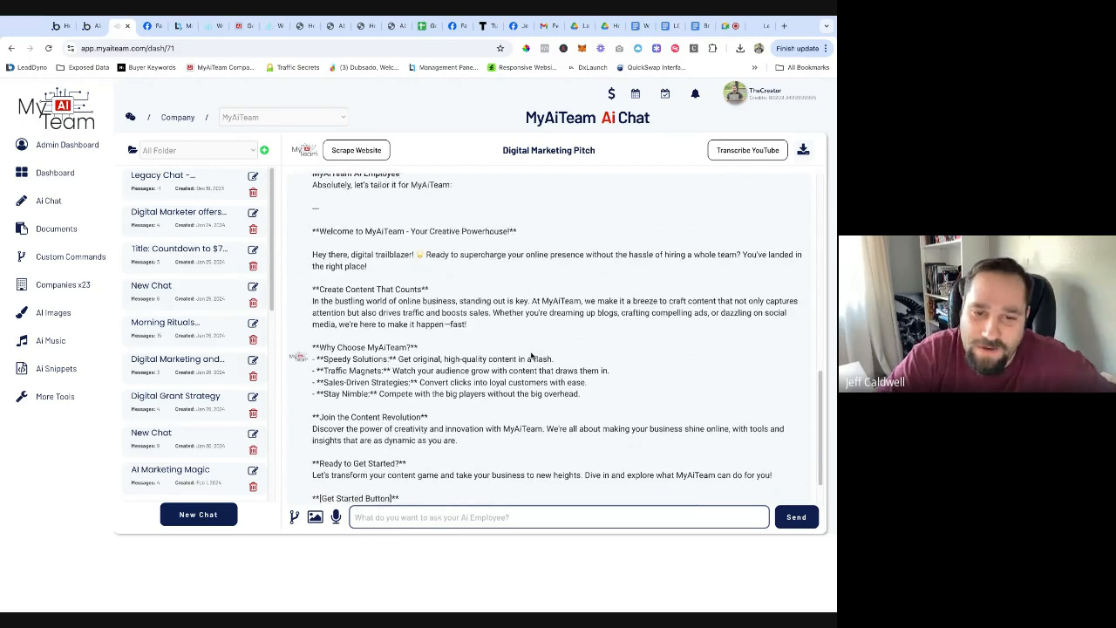
{"action": "scroll", "coordinate": [477, 340], "scroll_direction": "up", "scroll_amount": 2}
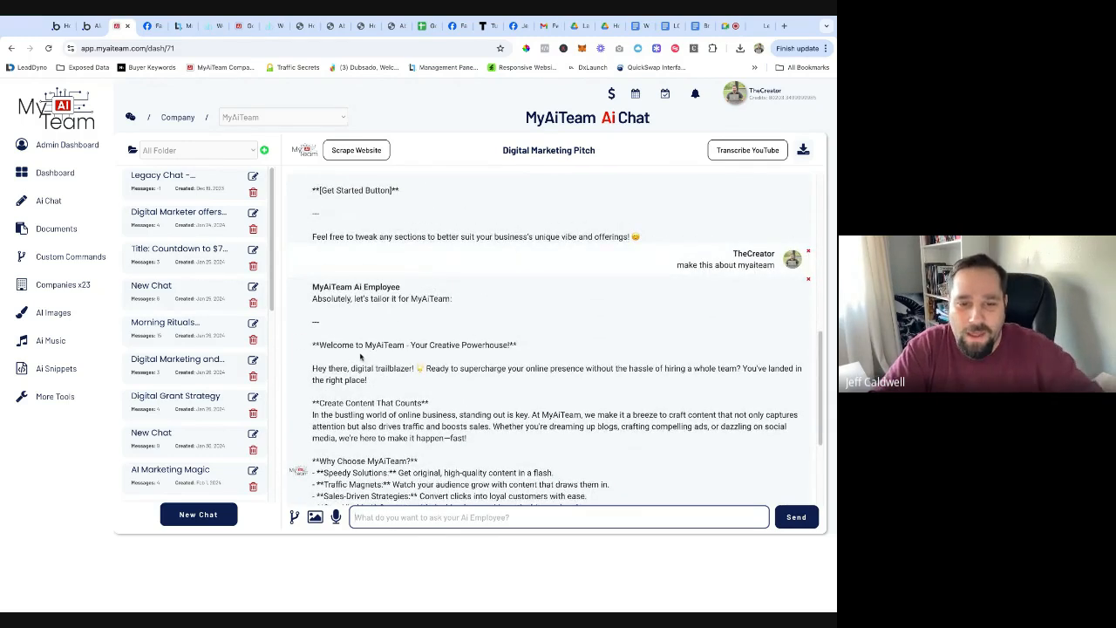
{"action": "left_click_drag", "start_coordinate": [309, 344], "coordinate": [601, 493]}
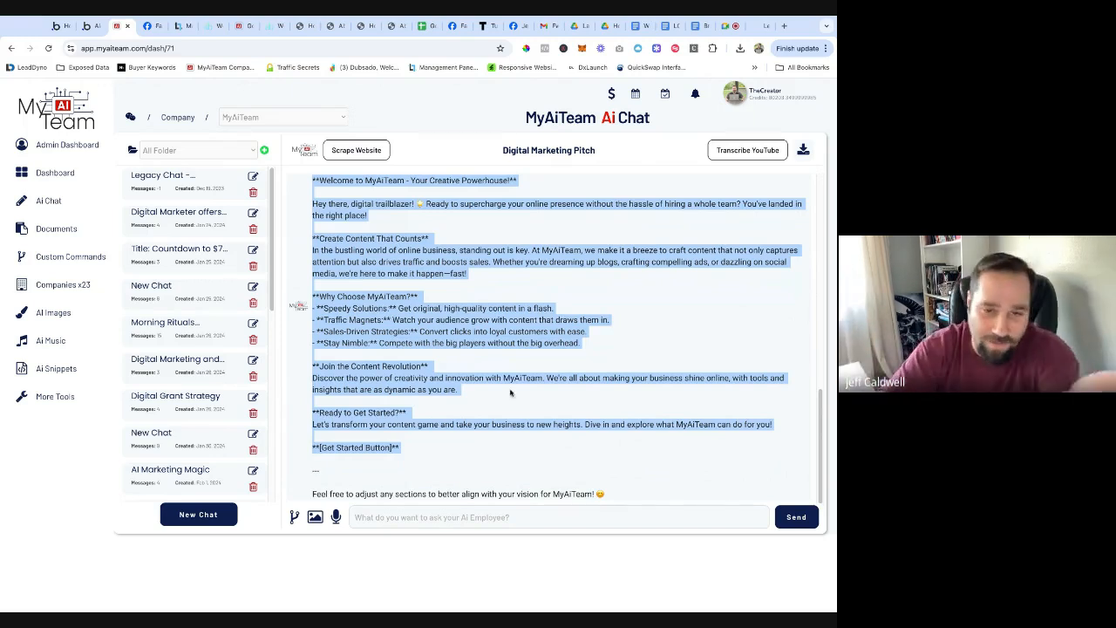
{"action": "scroll", "coordinate": [496, 346], "scroll_direction": "up", "scroll_amount": 3}
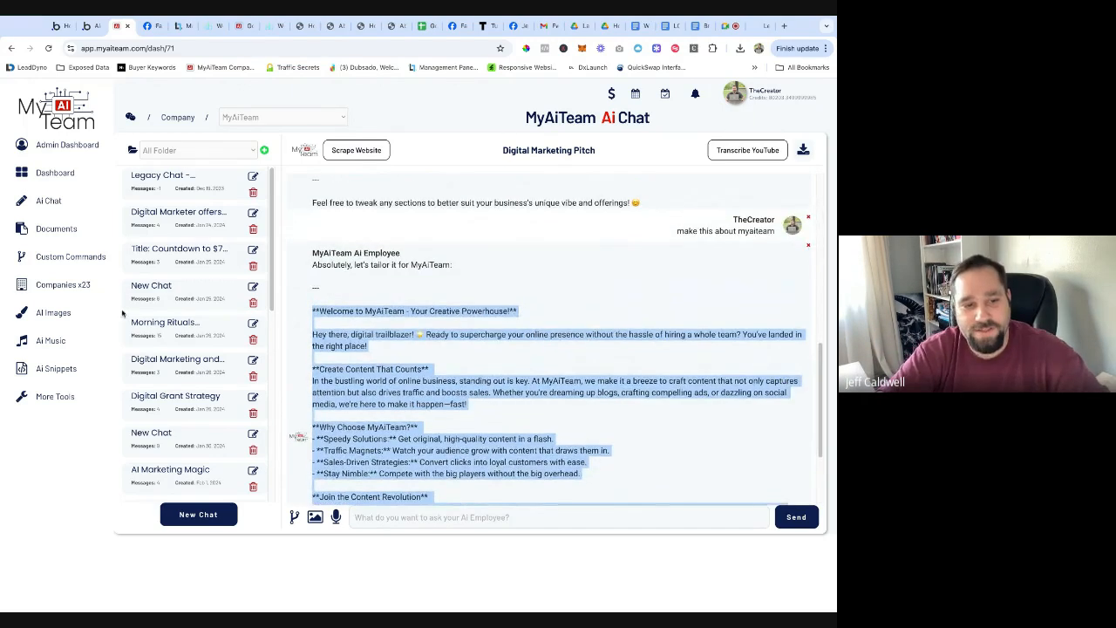
{"action": "left_click", "coordinate": [56, 468]}
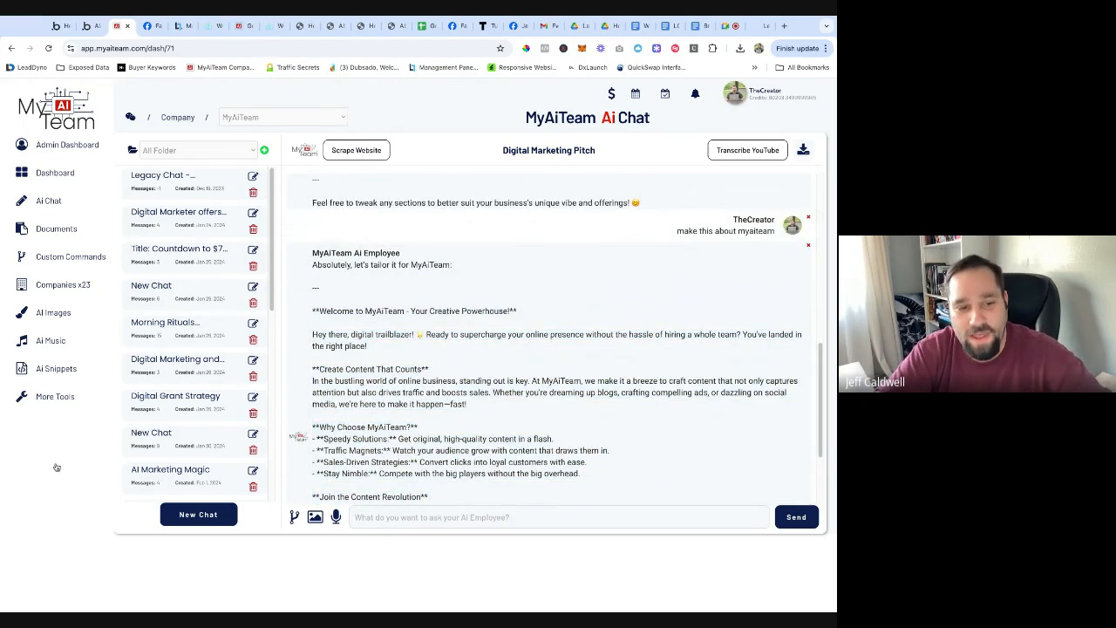
{"action": "left_click", "coordinate": [58, 369]}
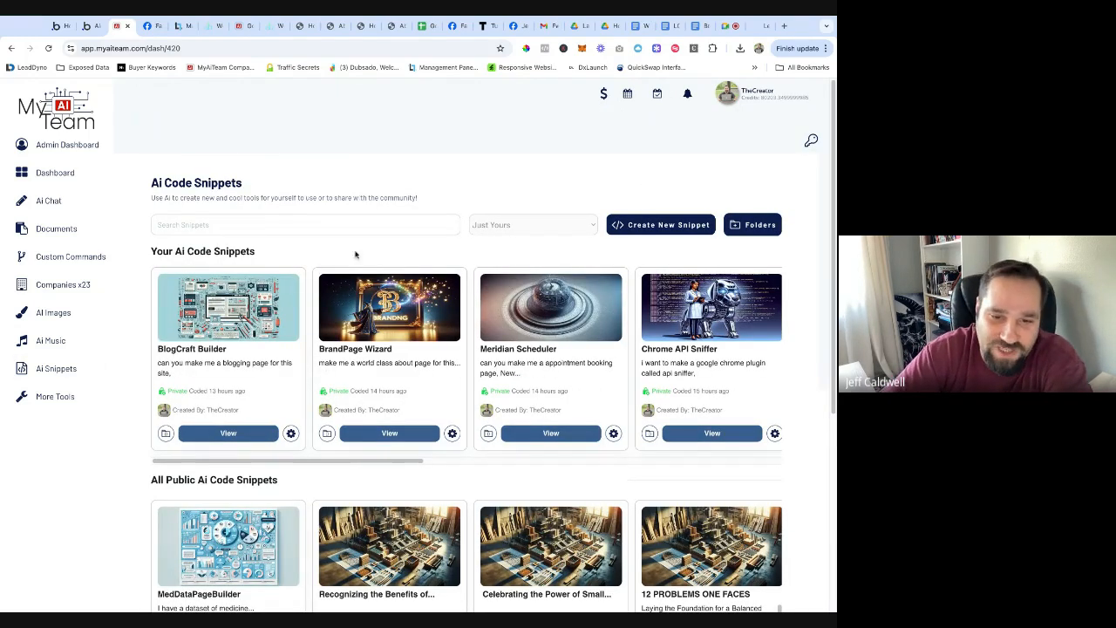
- Save the Claude API key for Ai Snippets and open an empty Create New Snippet form
{"action": "left_click", "coordinate": [811, 142]}
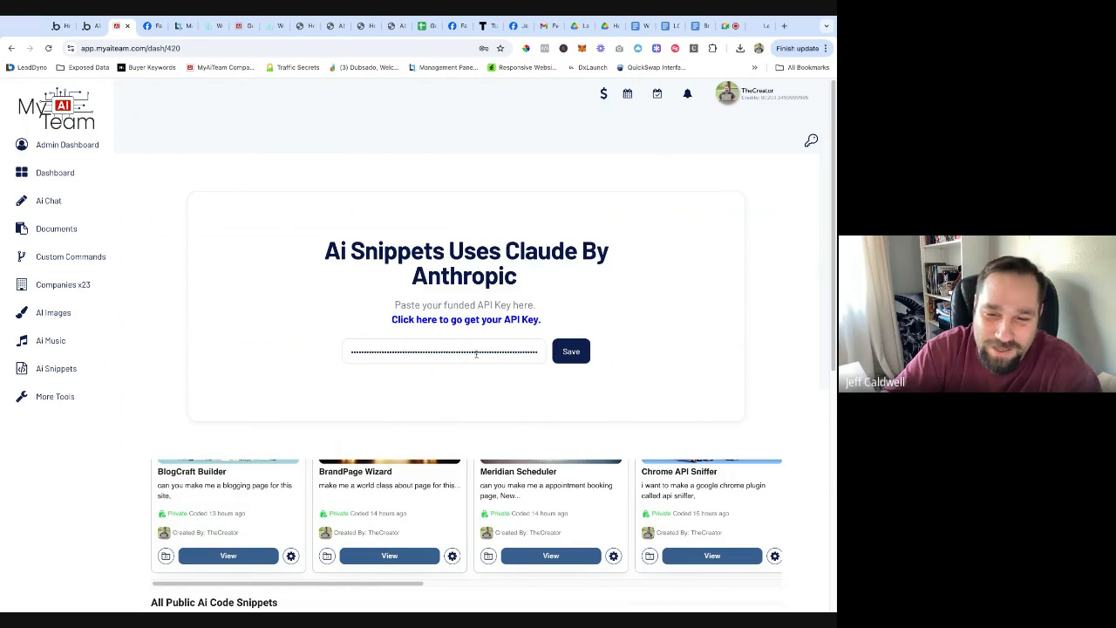
{"action": "left_click", "coordinate": [811, 210]}
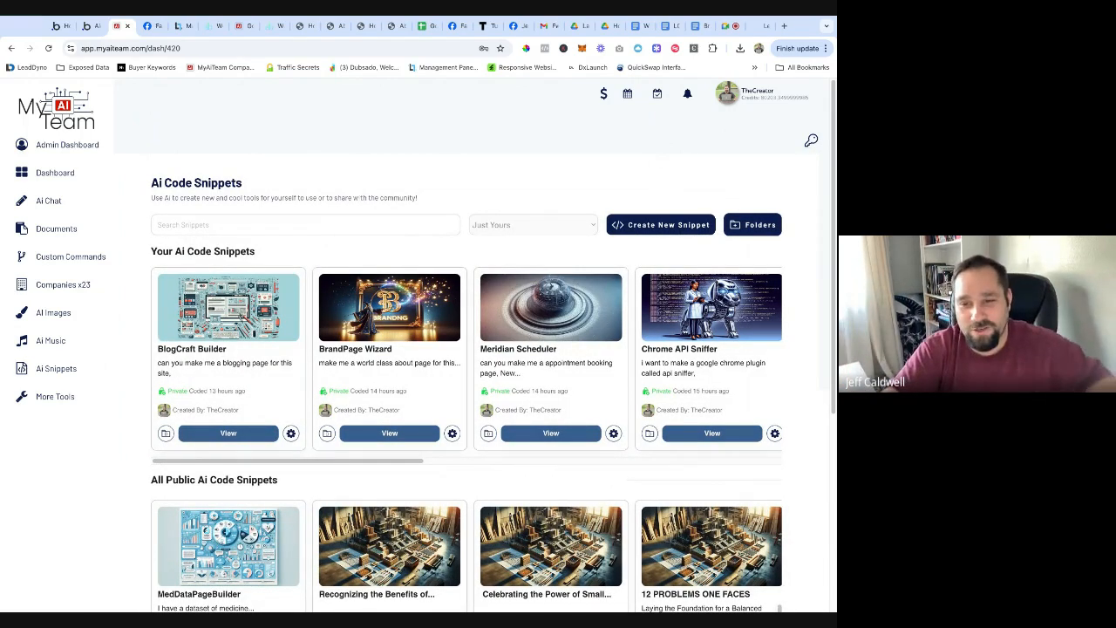
{"action": "left_click", "coordinate": [666, 225]}
{"action": "left_click", "coordinate": [378, 203]}
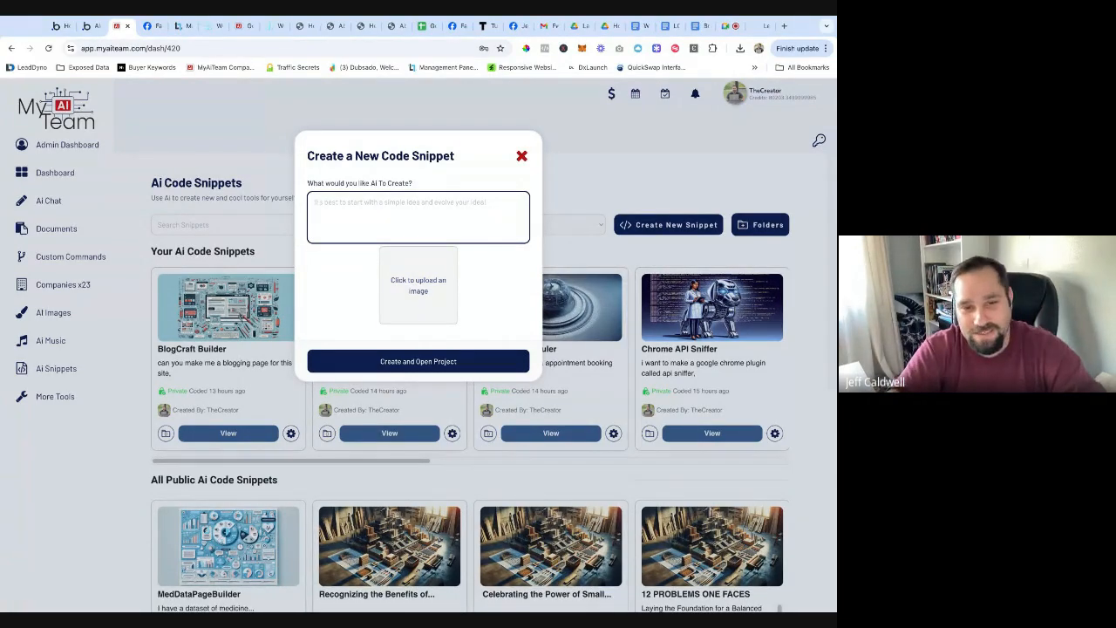
- Create a snippet project from 'make me a home page for this website' plus the pasted MyAiTeam draft
{"action": "type", "text": "make me a home page for this website."}
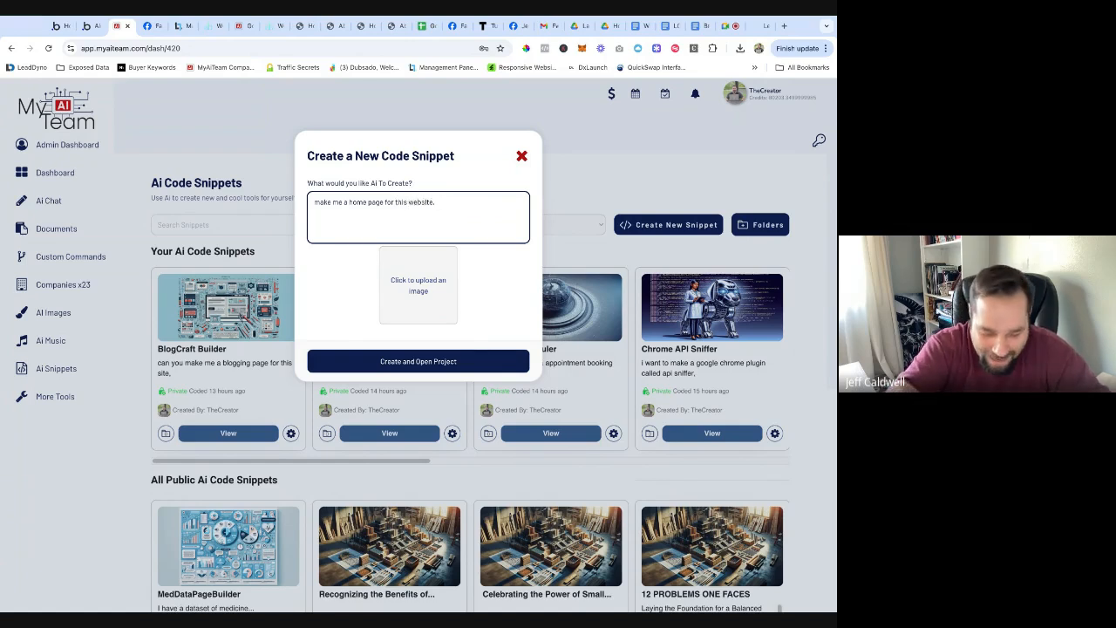
{"action": "key", "text": "ctrl+v"}
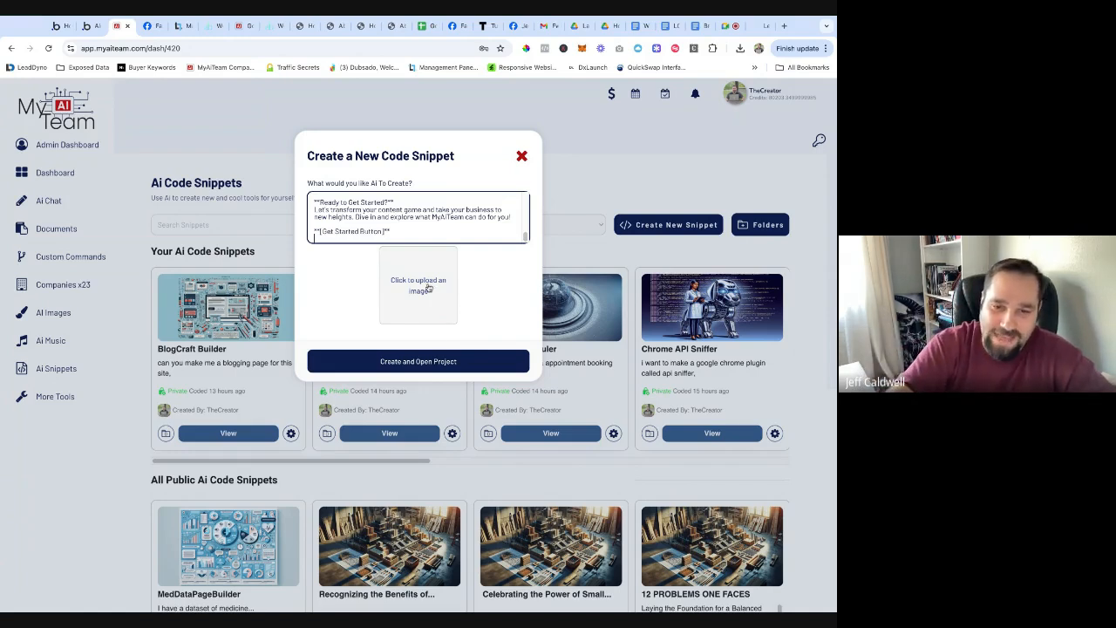
{"action": "left_click", "coordinate": [424, 361]}
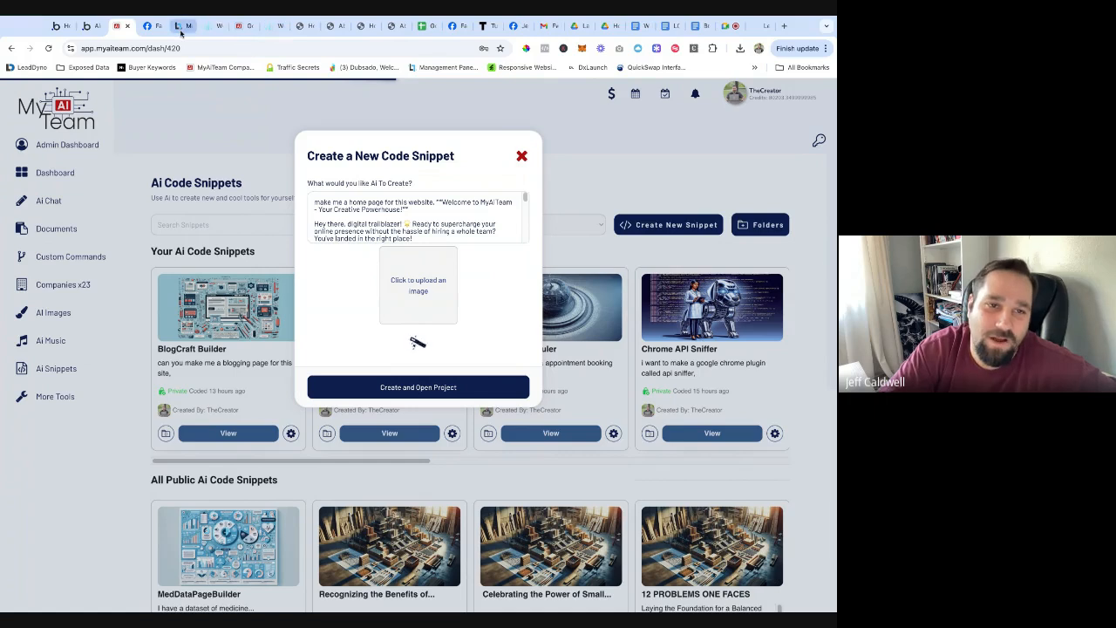
{"action": "left_click", "coordinate": [181, 31]}
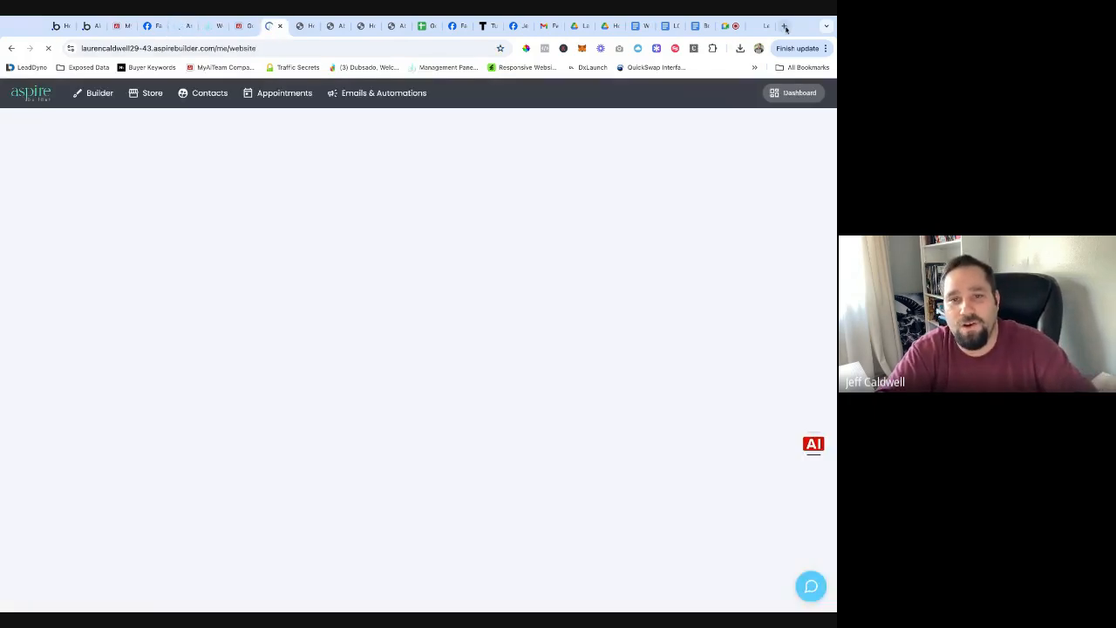
- Load the Aspire Builder site in a new browser tab and look over its homepage
{"action": "left_click", "coordinate": [784, 27]}
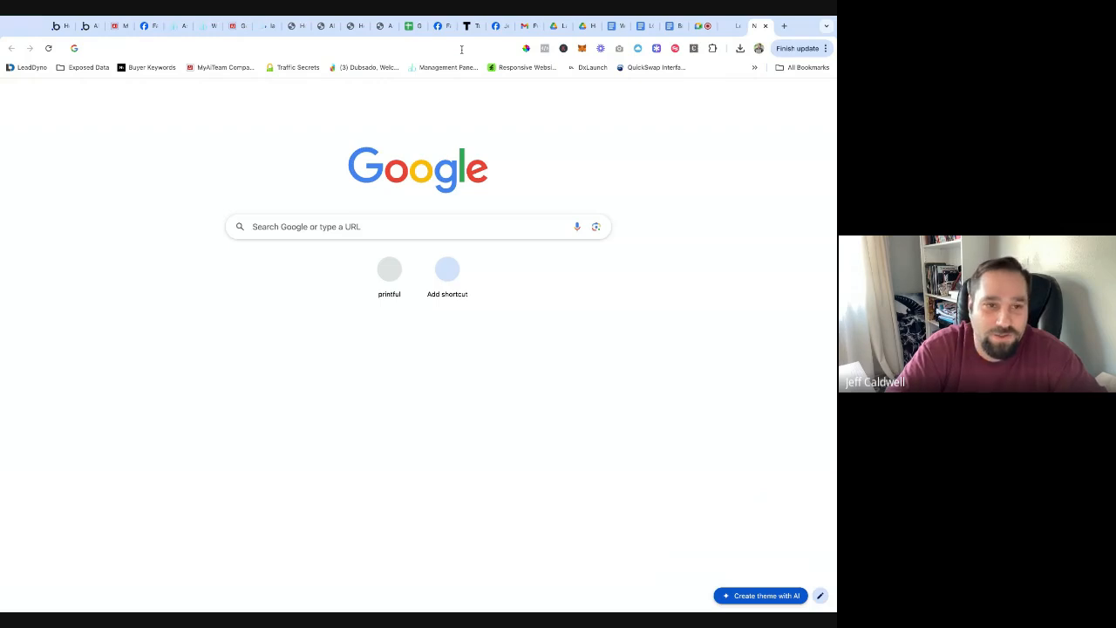
{"action": "type", "text": "asp"}
{"action": "key", "text": "Return"}
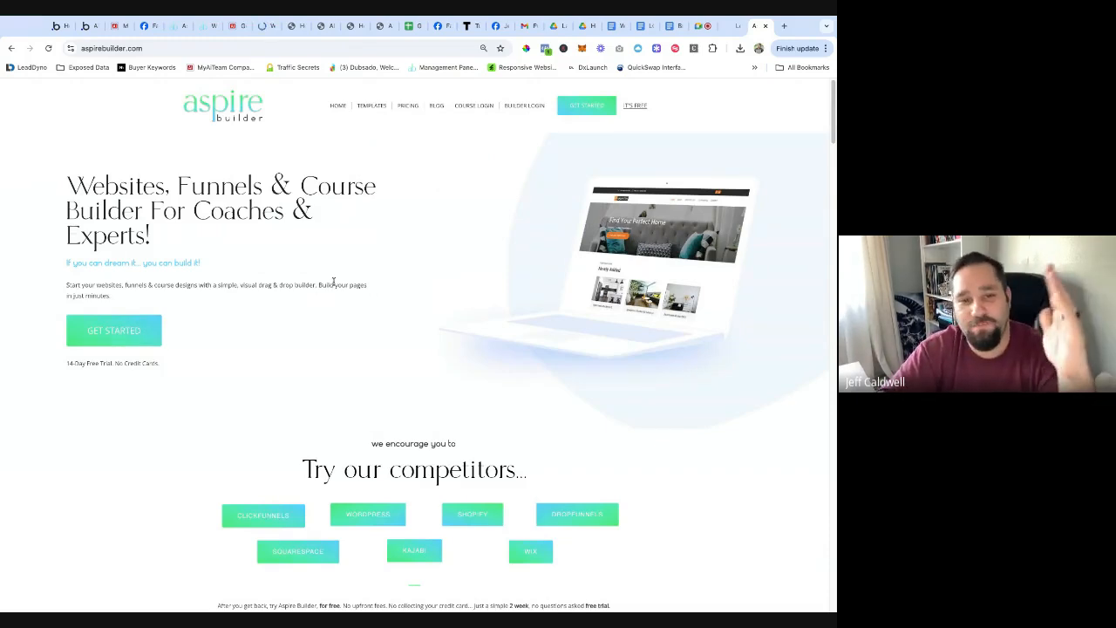
{"action": "key", "text": "super+t"}
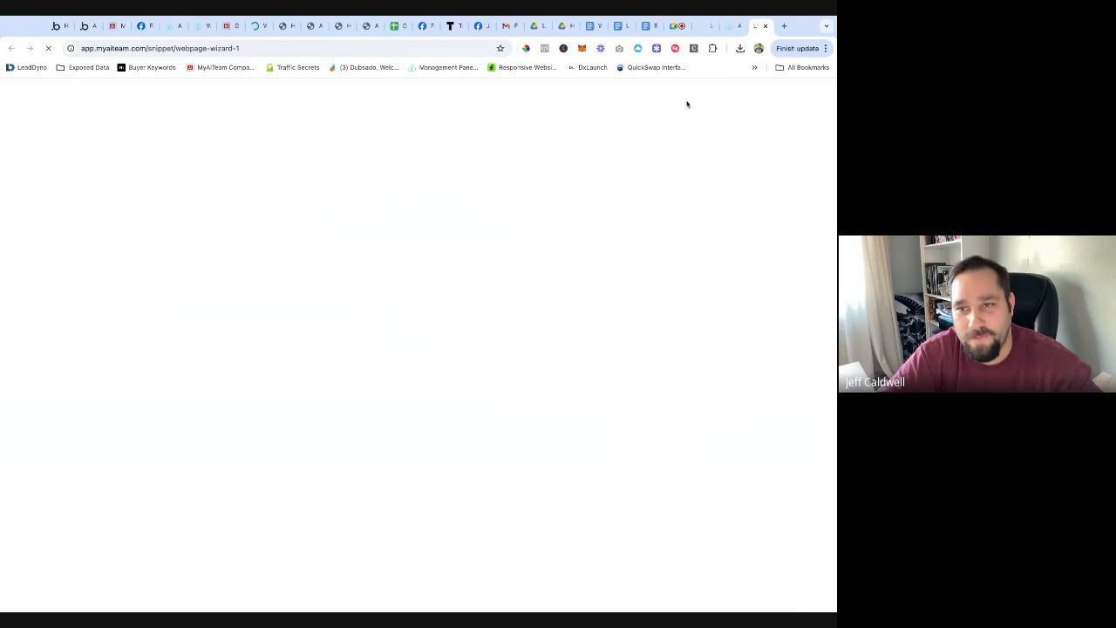
{"action": "left_click", "coordinate": [733, 28]}
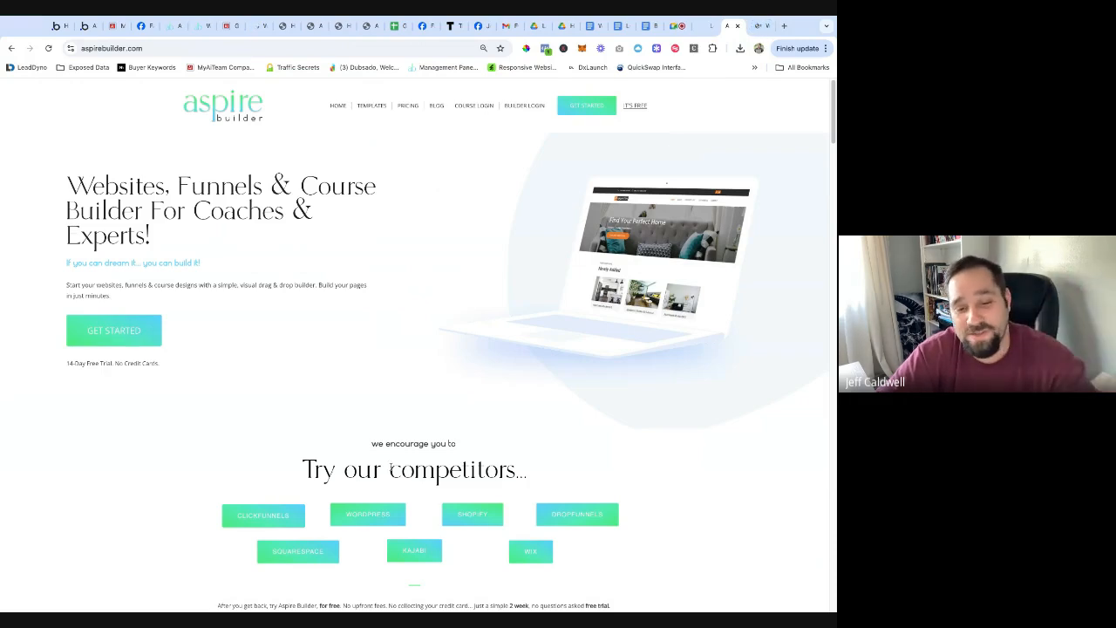
{"action": "scroll", "coordinate": [313, 386], "scroll_direction": "down", "scroll_amount": 1}
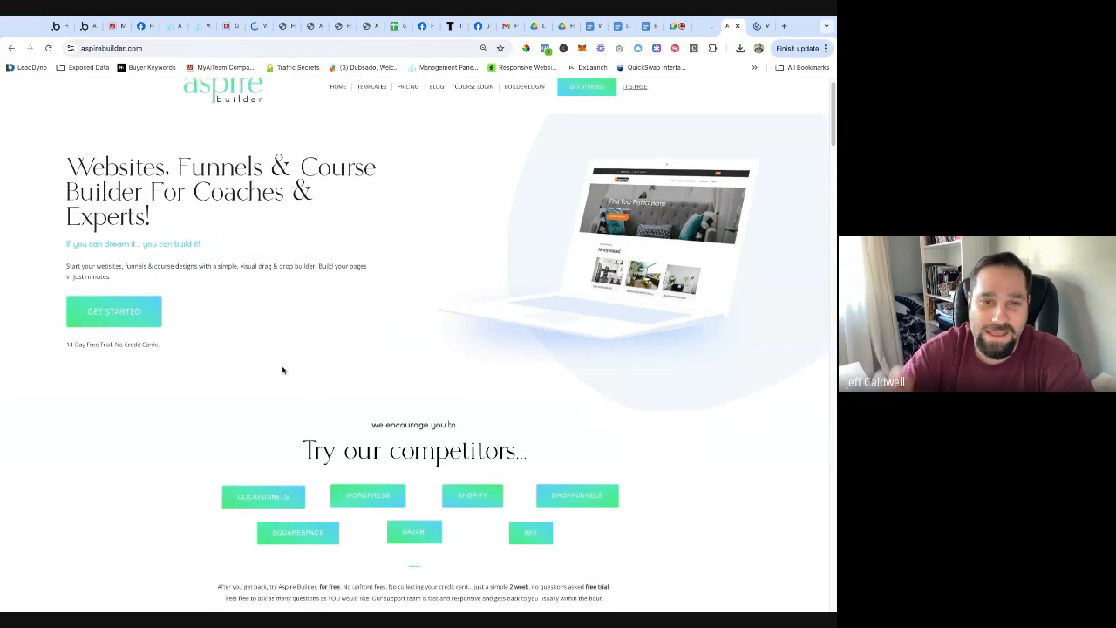
{"action": "scroll", "coordinate": [305, 315], "scroll_direction": "up", "scroll_amount": 1}
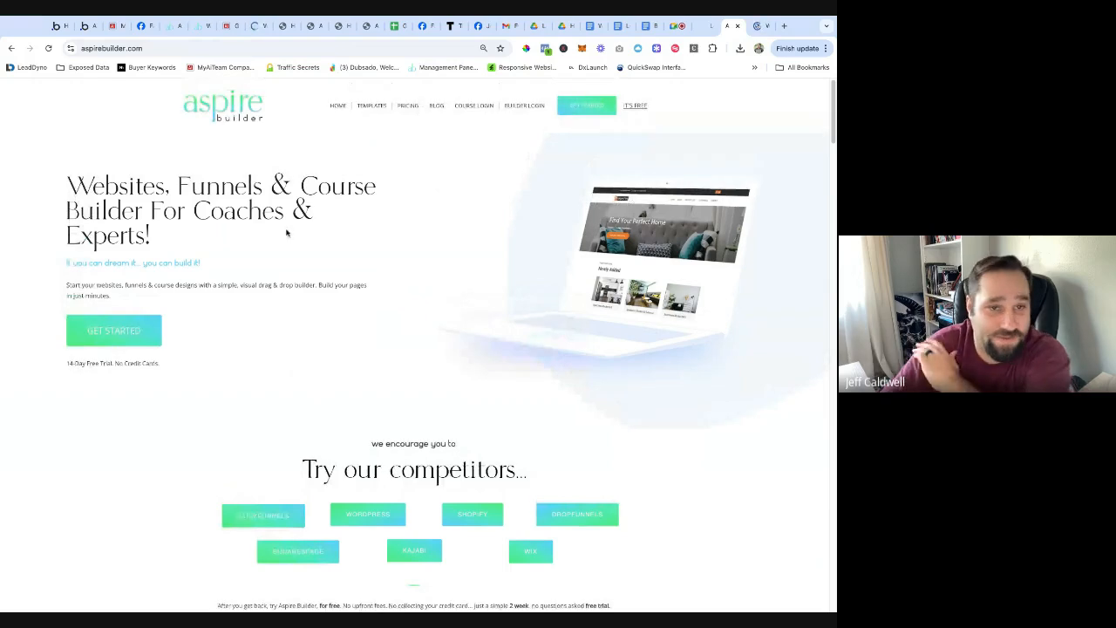
- Sign in to the Aspire Builder account on the Google Maps Scraper site, then return to MyAiTeam
{"action": "left_click", "coordinate": [199, 31]}
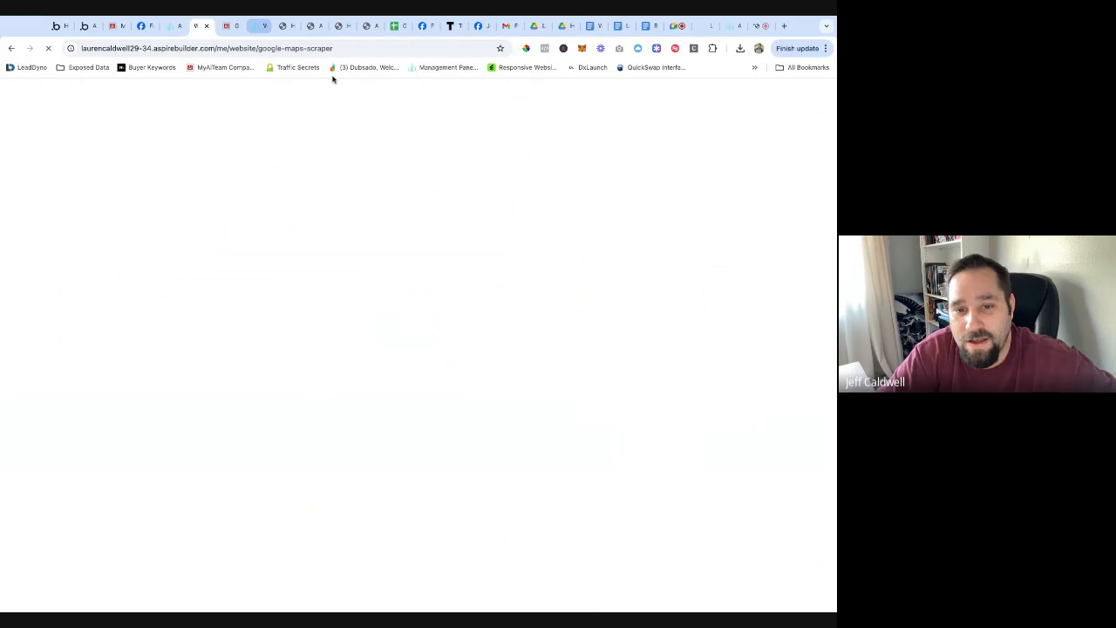
{"action": "left_click", "coordinate": [256, 27]}
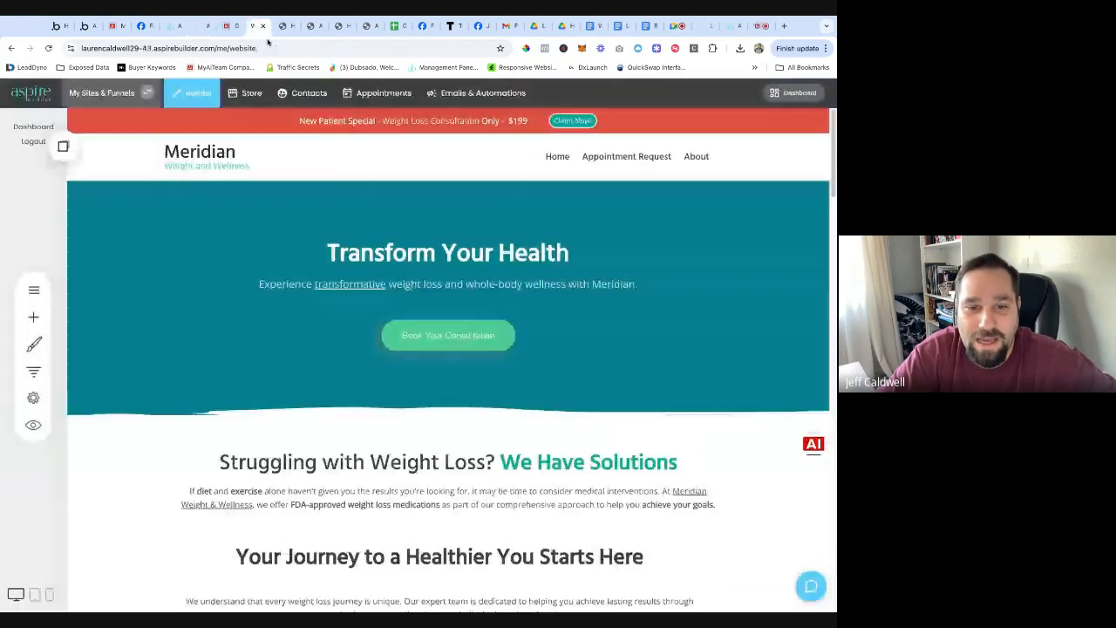
{"action": "left_click", "coordinate": [200, 28]}
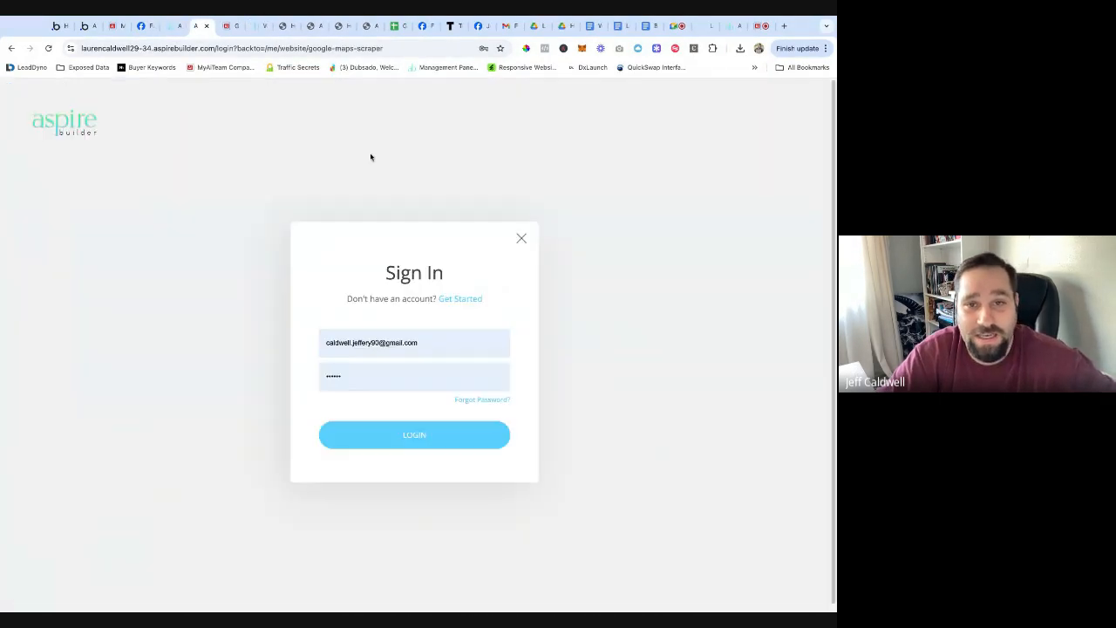
{"action": "left_click", "coordinate": [426, 431]}
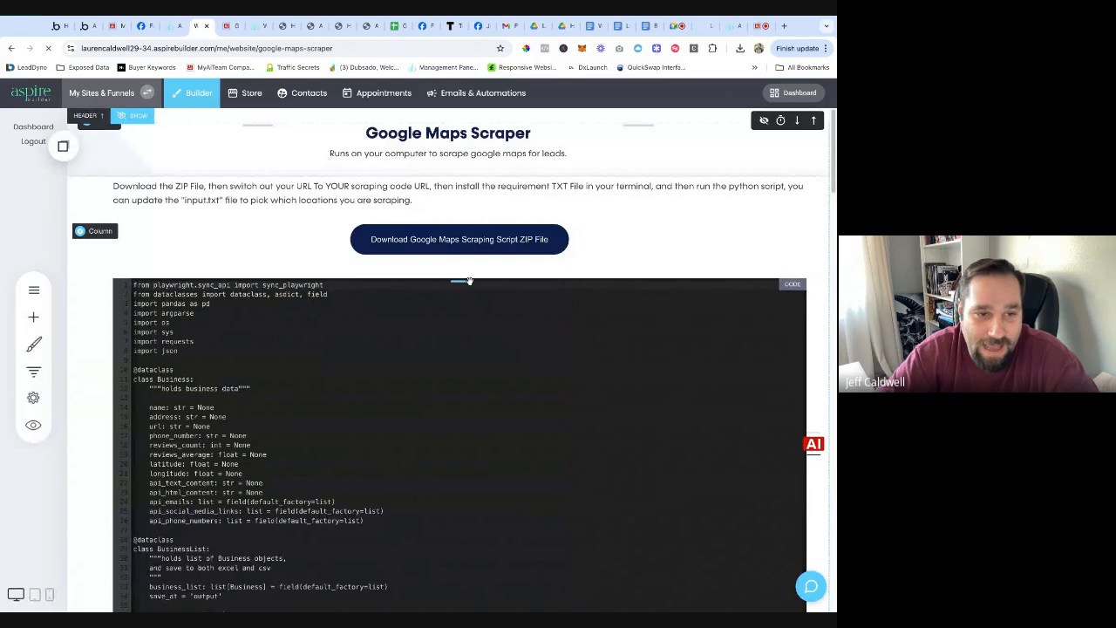
{"action": "left_click", "coordinate": [757, 27]}
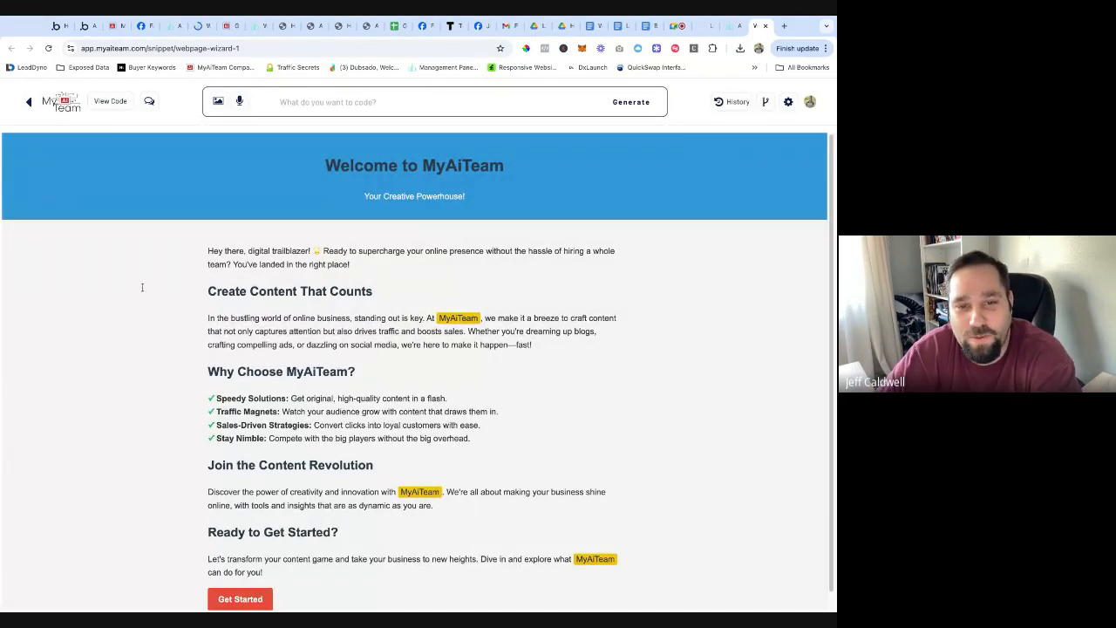
{"action": "left_click_drag", "start_coordinate": [385, 196], "coordinate": [472, 197]}
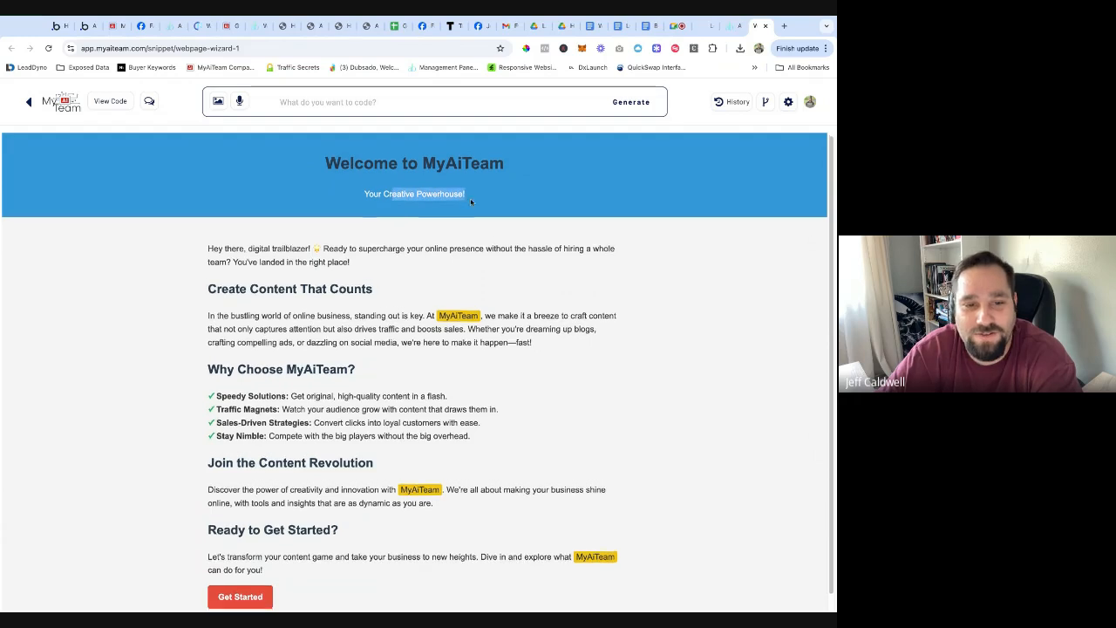
{"action": "scroll", "coordinate": [313, 300], "scroll_direction": "down", "scroll_amount": 1}
{"action": "left_click_drag", "start_coordinate": [208, 275], "coordinate": [370, 276]}
{"action": "left_click", "coordinate": [354, 277]}
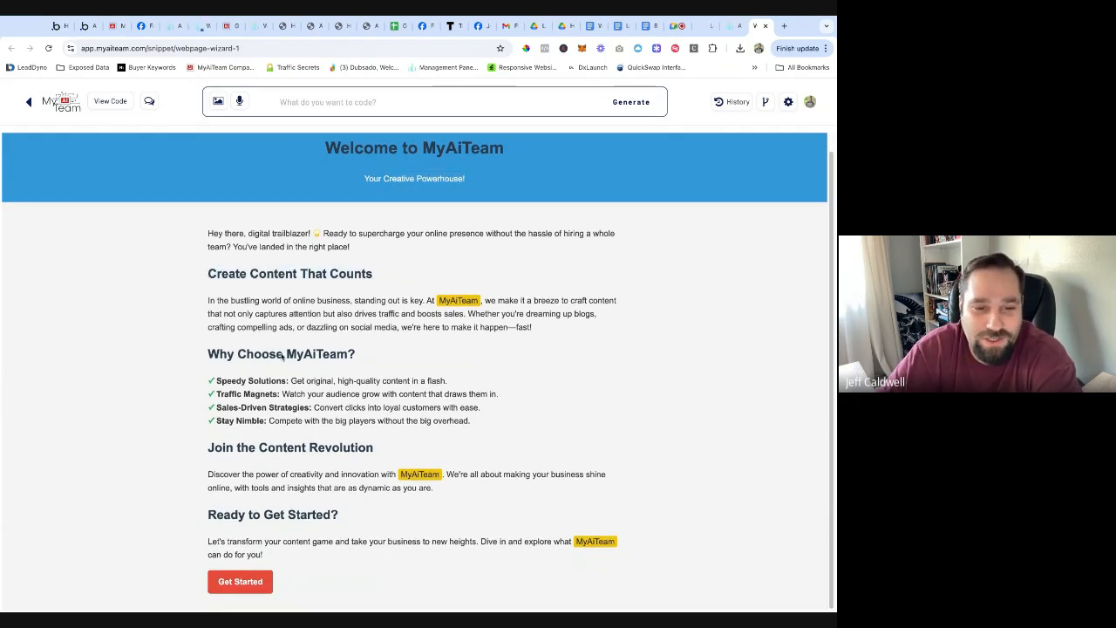
{"action": "left_click", "coordinate": [112, 30]}
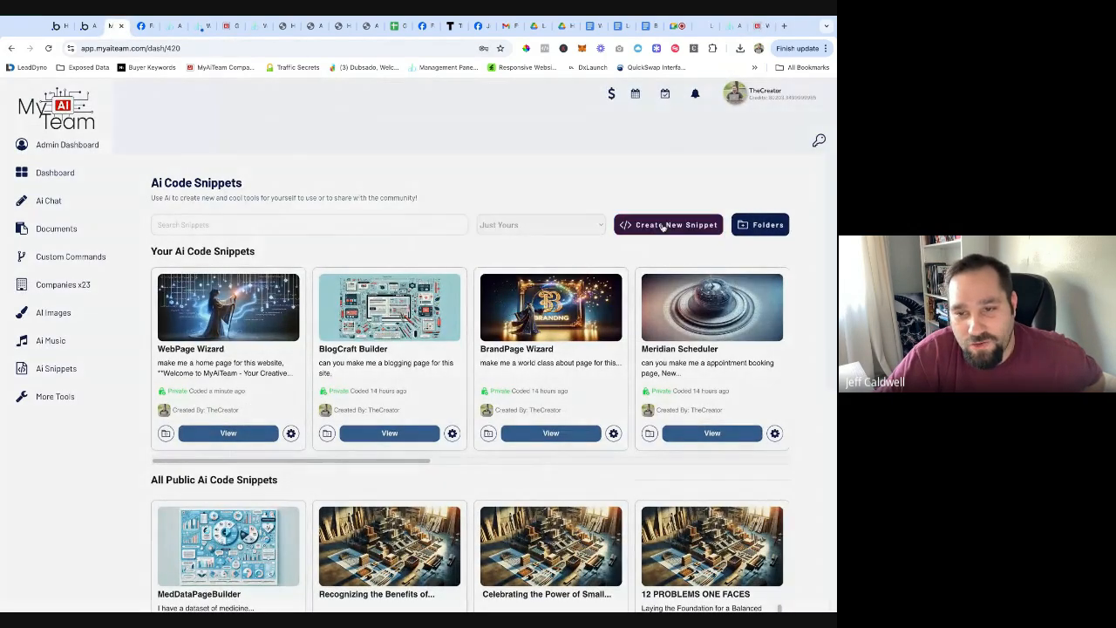
{"action": "left_click", "coordinate": [663, 225]}
{"action": "left_click", "coordinate": [234, 389]}
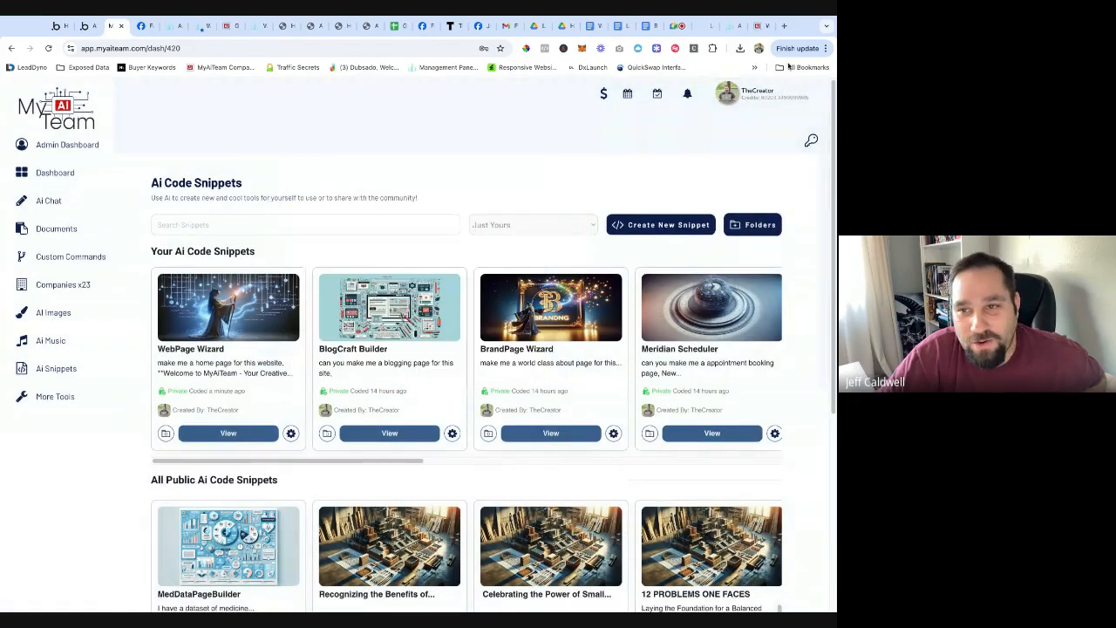
{"action": "left_click", "coordinate": [761, 27]}
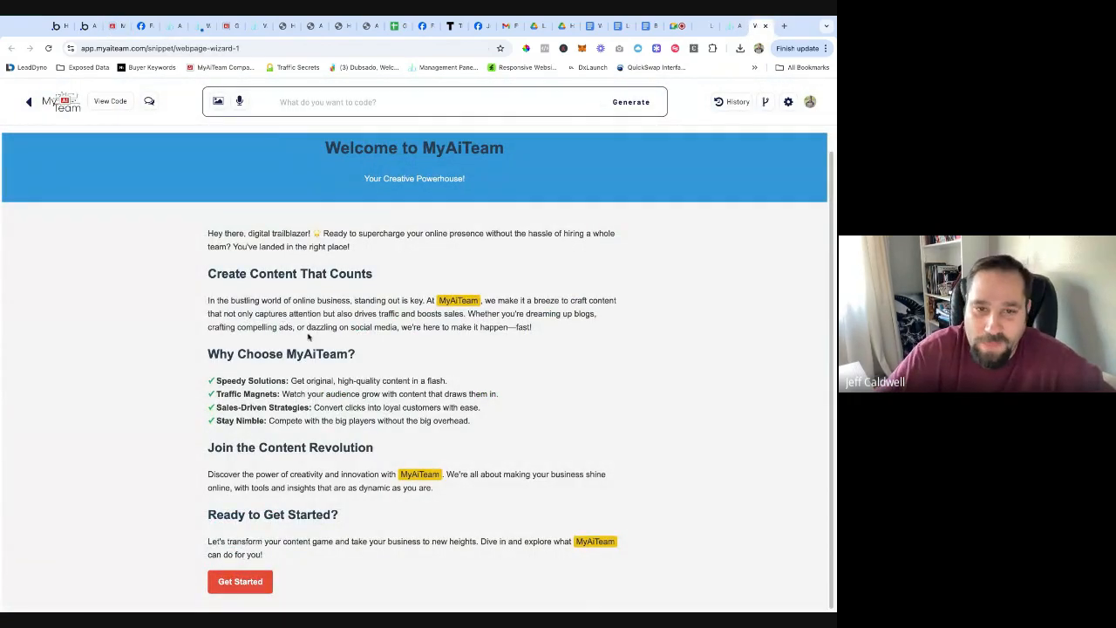
{"action": "left_click_drag", "start_coordinate": [318, 145], "coordinate": [514, 517]}
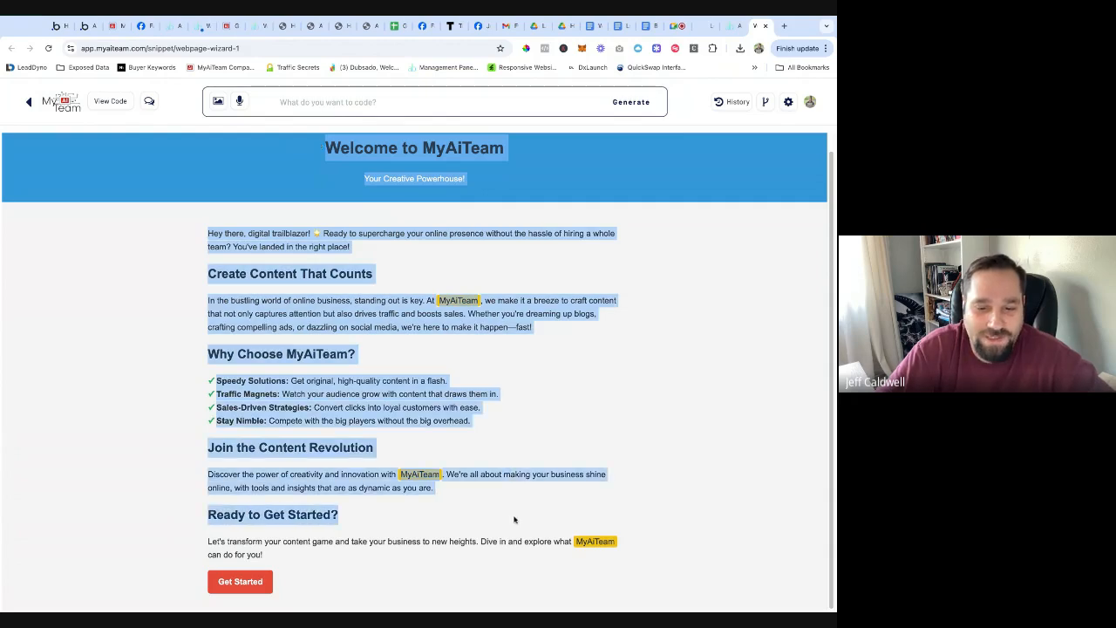
{"action": "left_click", "coordinate": [488, 527]}
{"action": "left_click", "coordinate": [367, 108]}
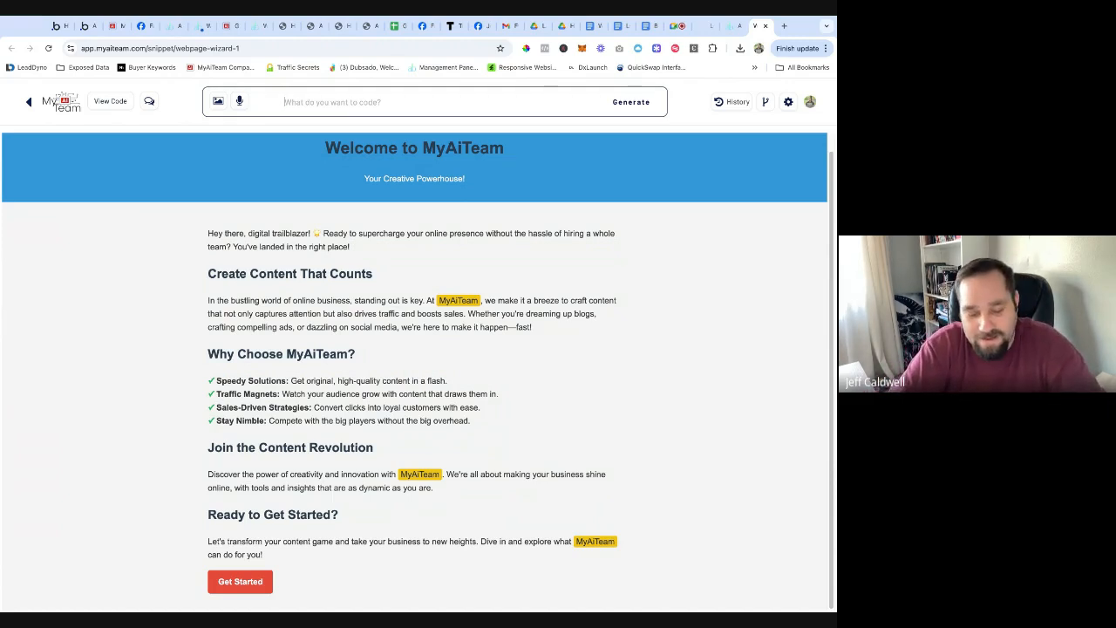
- Regenerate the welcome page with the prompt 'make this 10x better' to get its HTML
{"action": "type", "text": "make this 10x"}
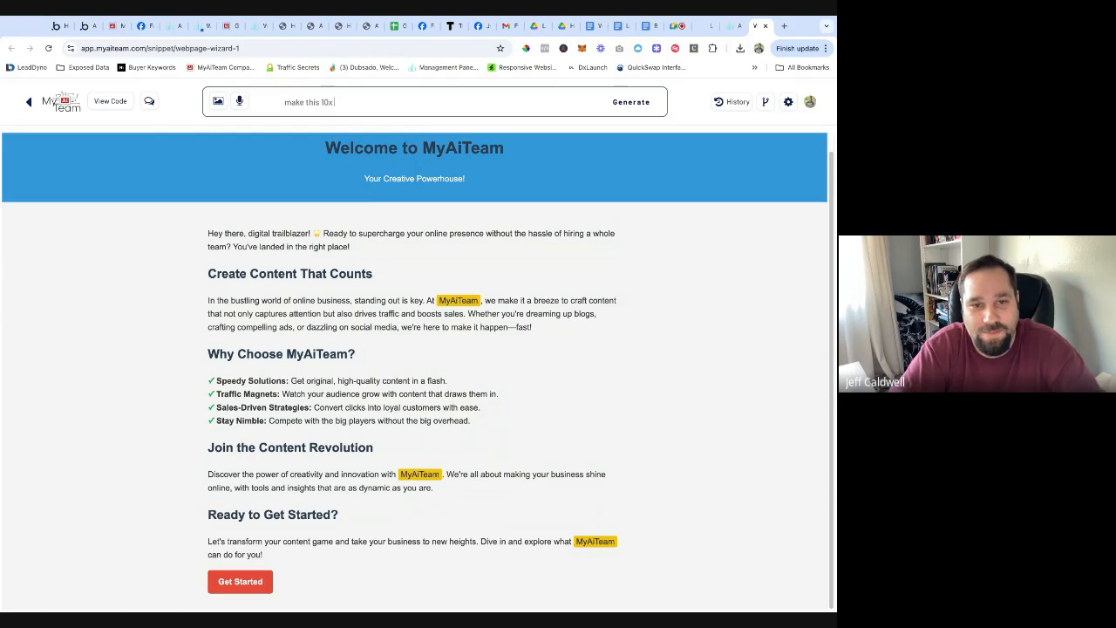
{"action": "type", "text": " better"}
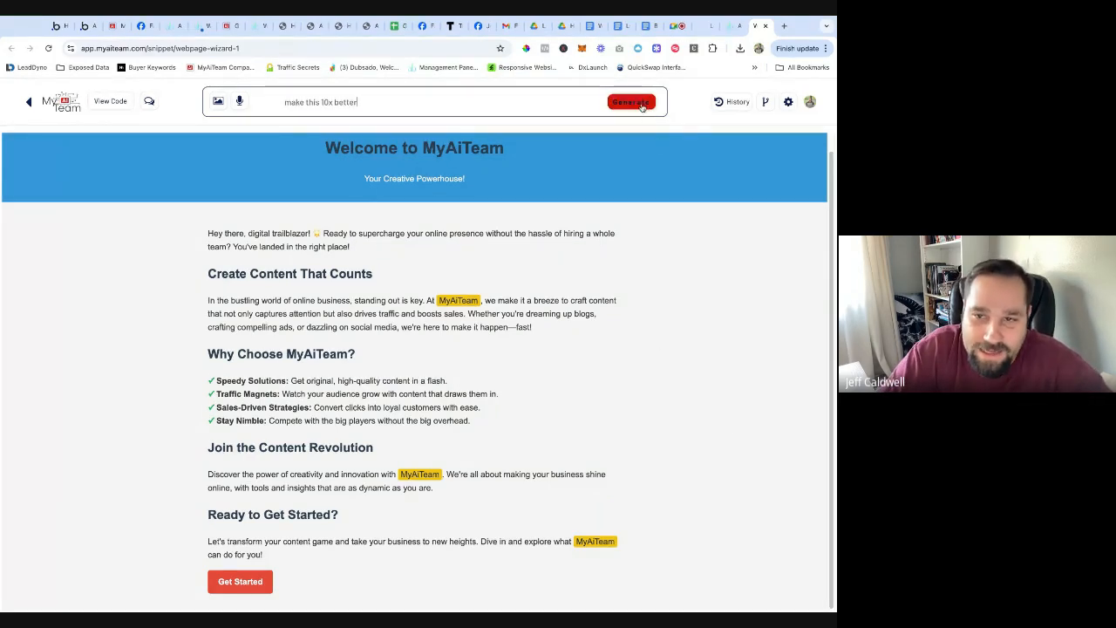
{"action": "left_click", "coordinate": [642, 103]}
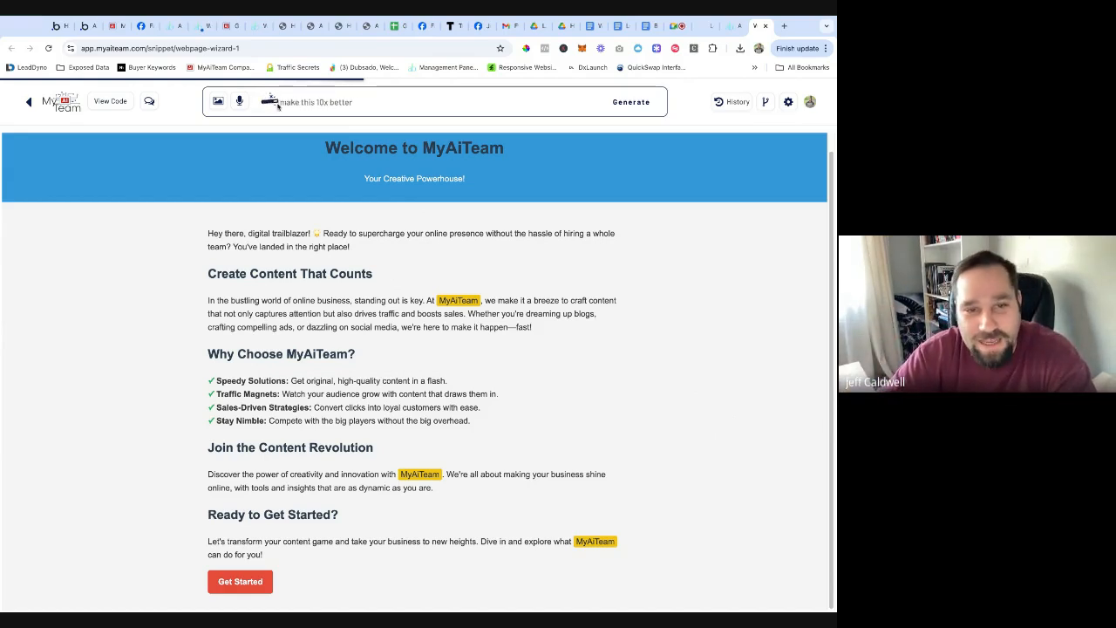
{"action": "left_click_drag", "start_coordinate": [285, 104], "coordinate": [401, 104]}
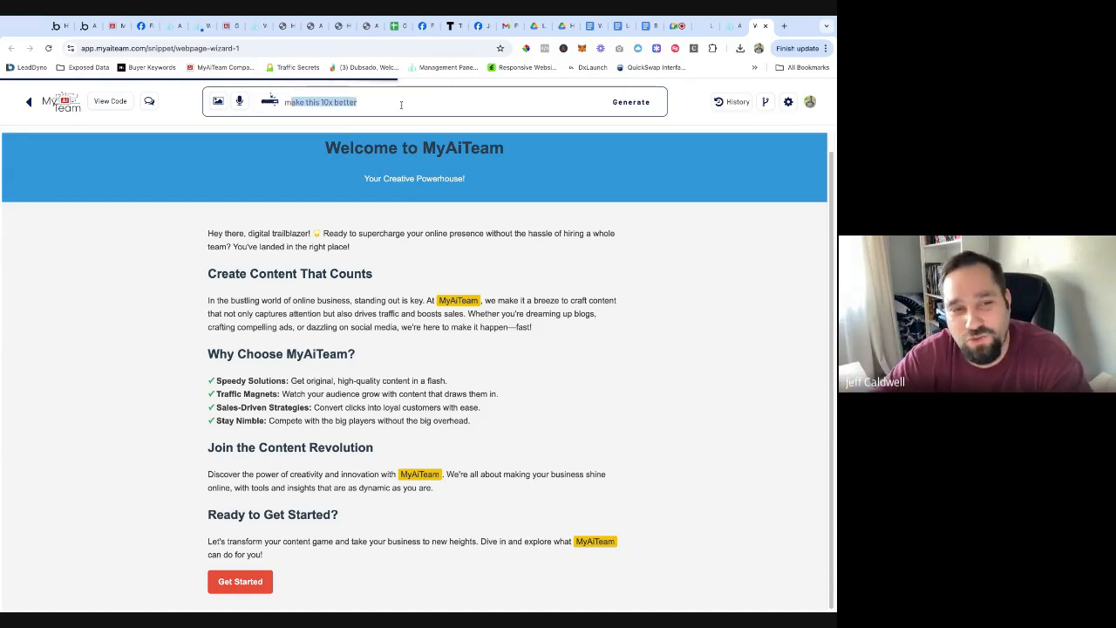
{"action": "left_click", "coordinate": [406, 196]}
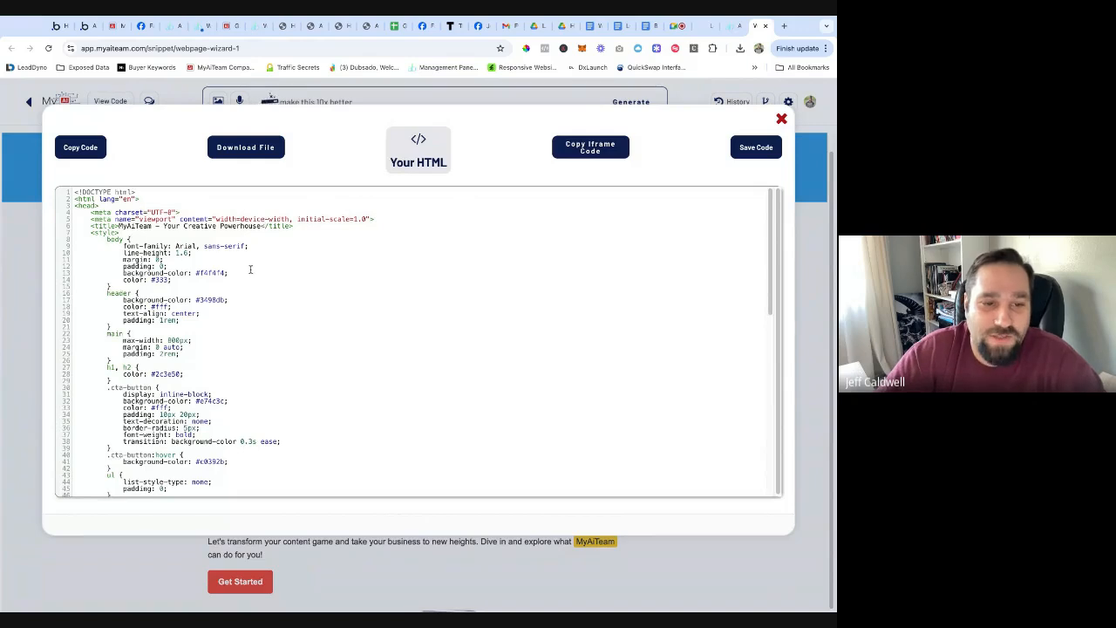
- Look through the generated HTML, copy the code, and close the code window
{"action": "scroll", "coordinate": [250, 269], "scroll_direction": "down", "scroll_amount": 10}
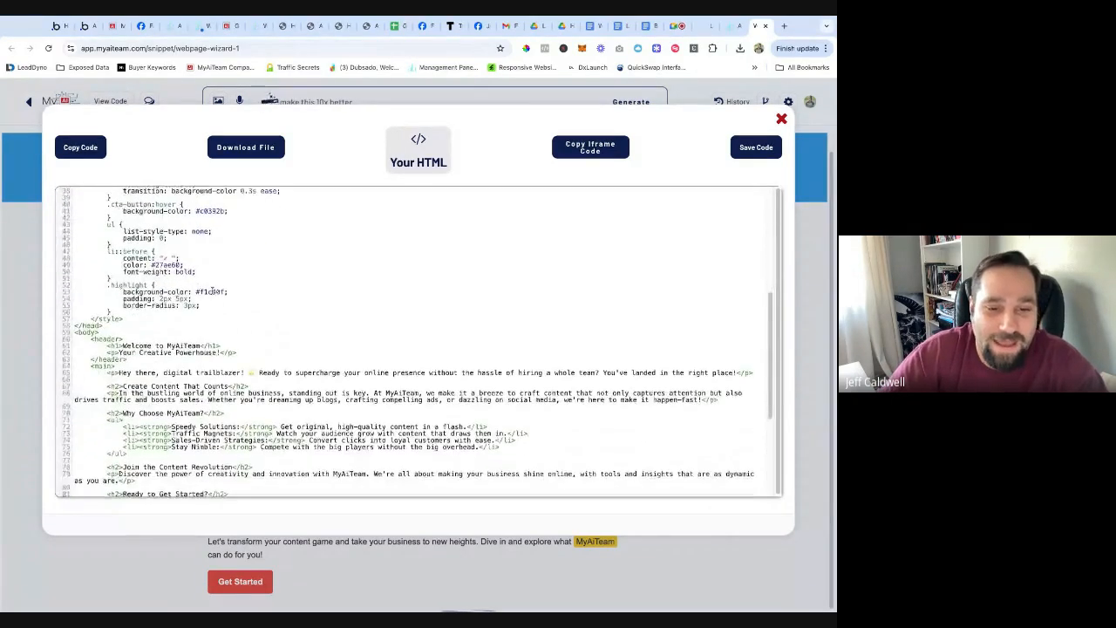
{"action": "scroll", "coordinate": [212, 291], "scroll_direction": "down", "scroll_amount": 6}
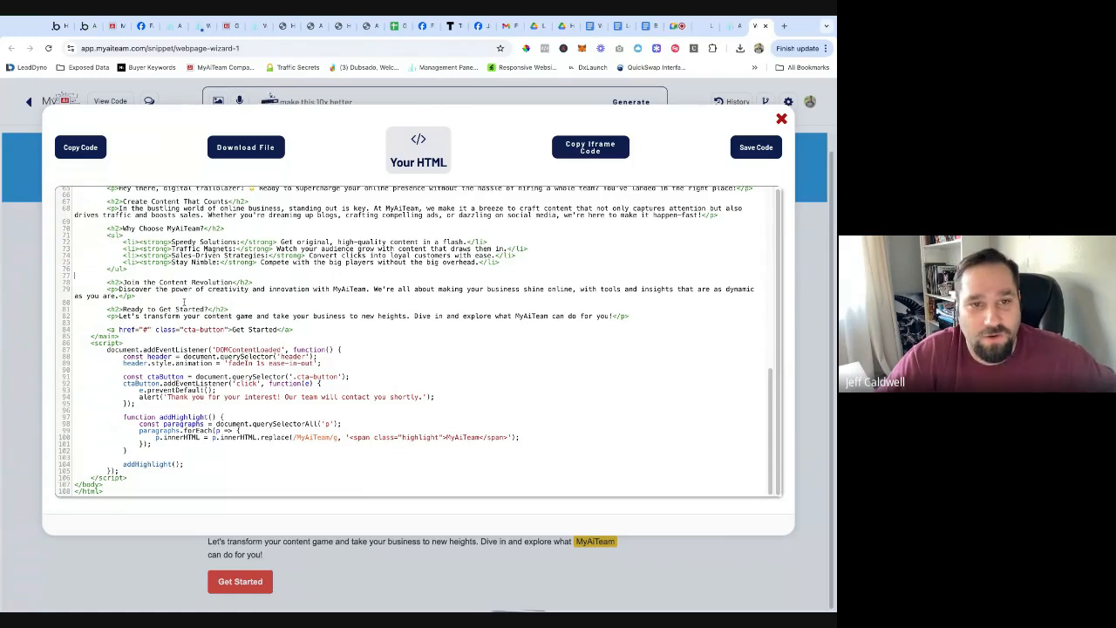
{"action": "scroll", "coordinate": [200, 310], "scroll_direction": "up", "scroll_amount": 5}
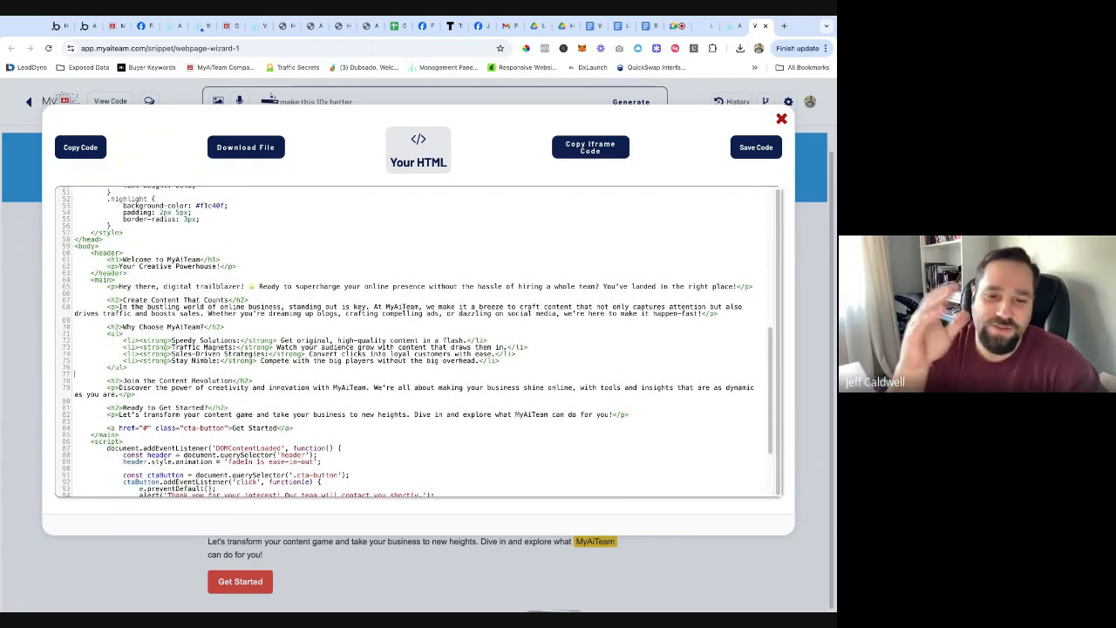
{"action": "scroll", "coordinate": [259, 326], "scroll_direction": "up", "scroll_amount": 15}
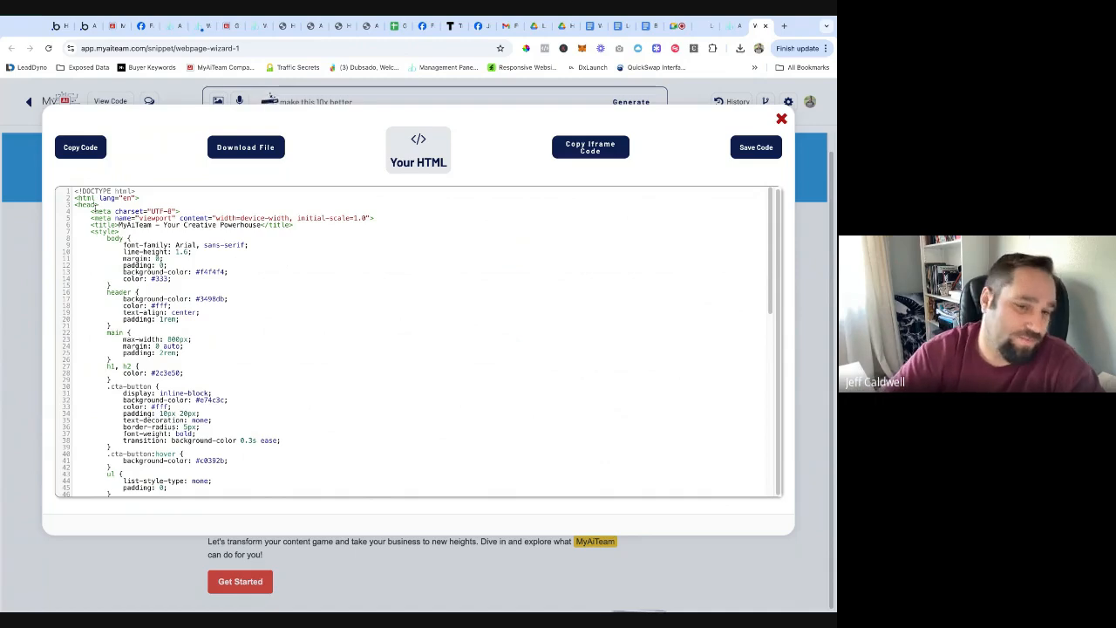
{"action": "left_click", "coordinate": [82, 147]}
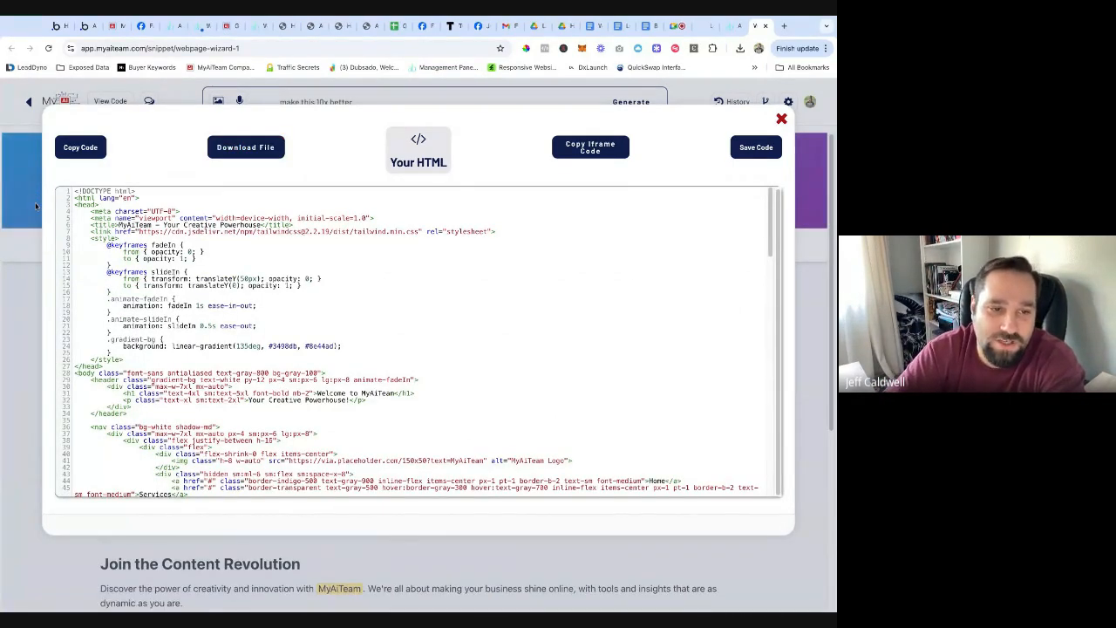
{"action": "key", "text": "Escape"}
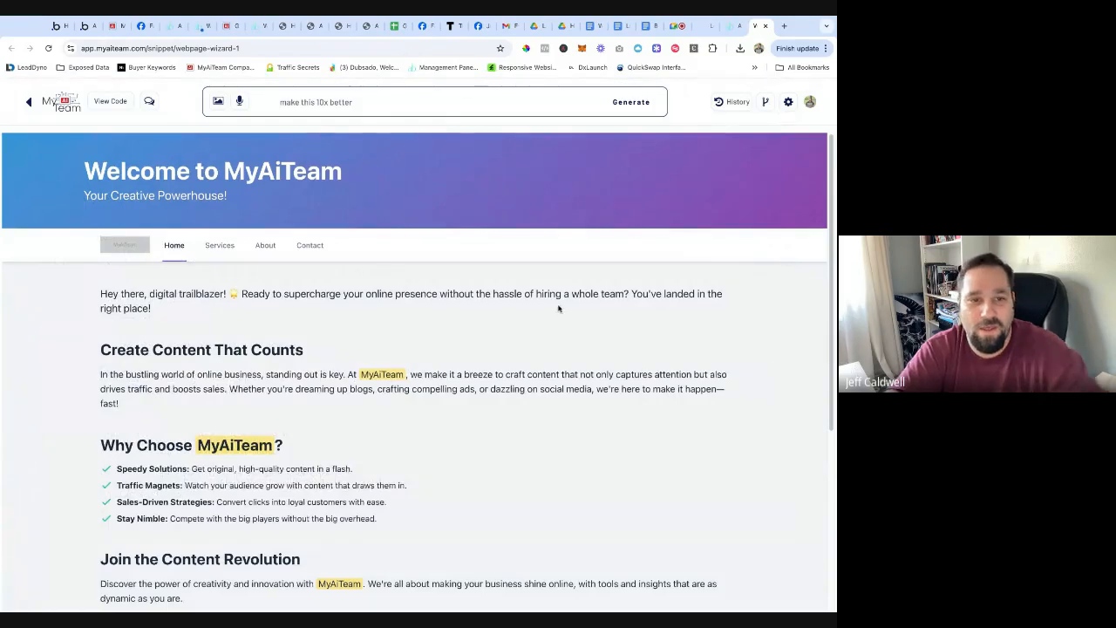
- Look over the improved MyAiTeam home page, then open a new Chrome tab
{"action": "left_click_drag", "start_coordinate": [78, 162], "coordinate": [343, 171]}
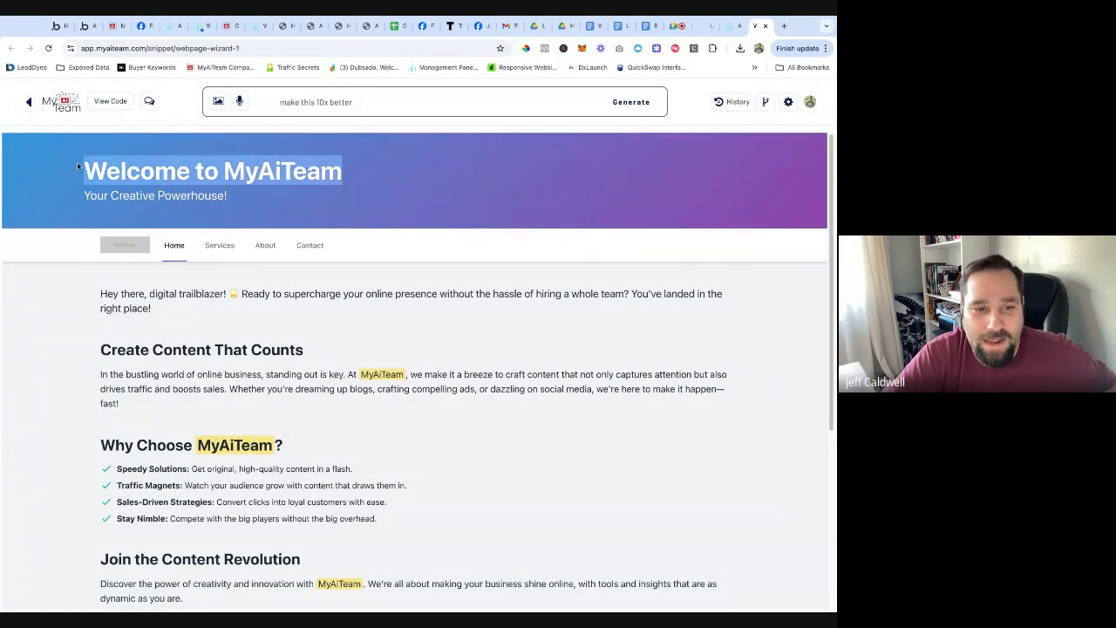
{"action": "left_click", "coordinate": [261, 225]}
{"action": "scroll", "coordinate": [141, 206], "scroll_direction": "down", "scroll_amount": 3}
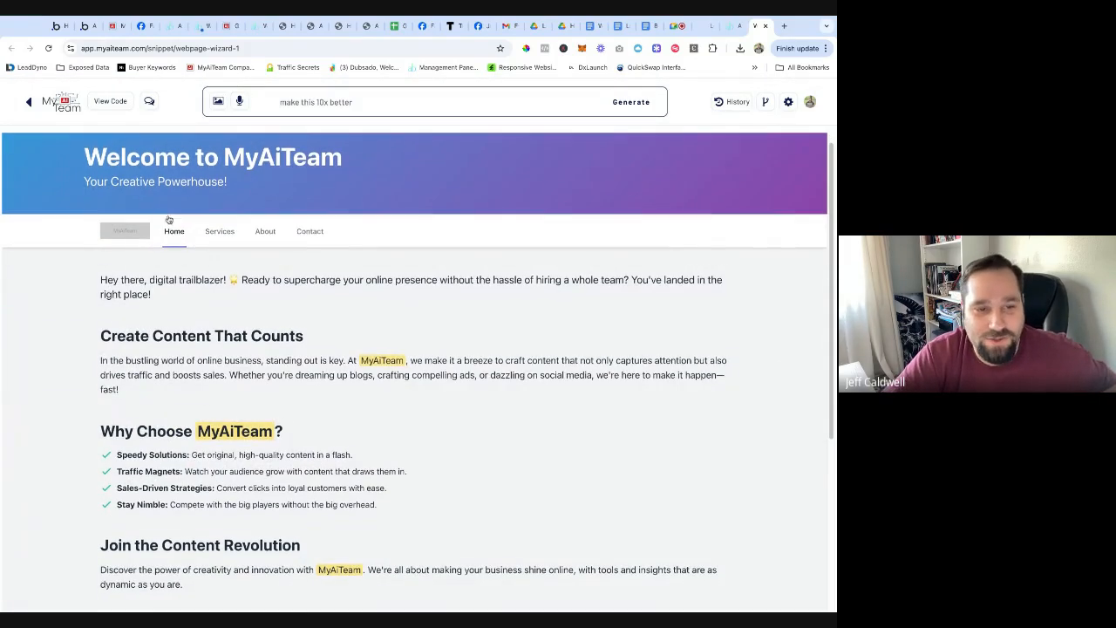
{"action": "scroll", "coordinate": [211, 302], "scroll_direction": "down", "scroll_amount": 3}
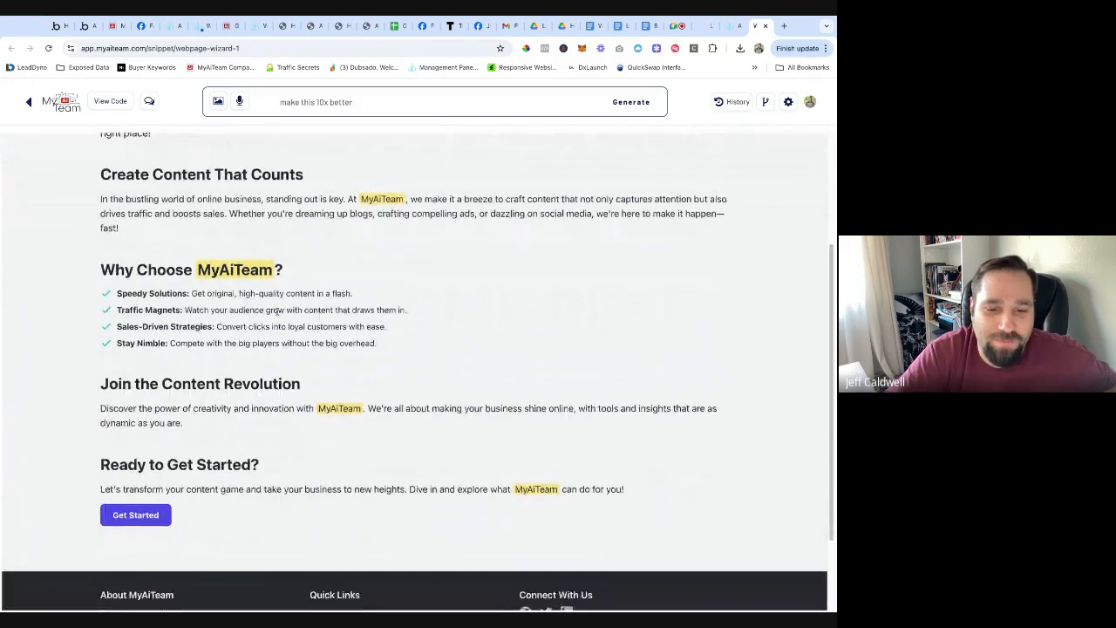
{"action": "scroll", "coordinate": [538, 337], "scroll_direction": "up", "scroll_amount": 5}
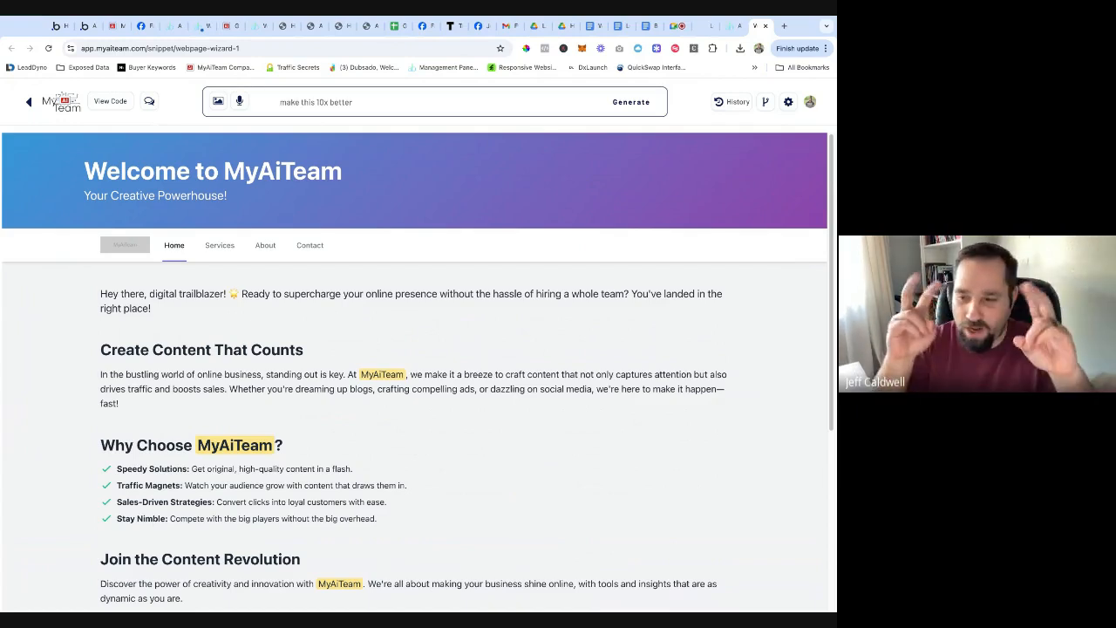
{"action": "left_click", "coordinate": [784, 25]}
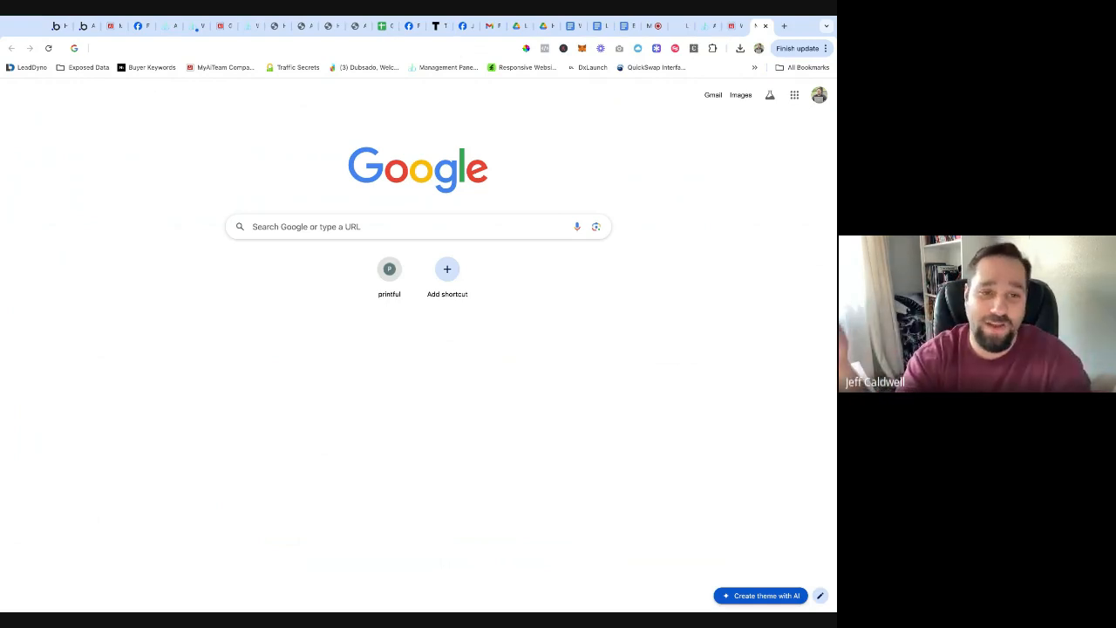
- Go to lcdesigncompany.com and open the Website in a Day details from the booking banner
{"action": "type", "text": "lc"}
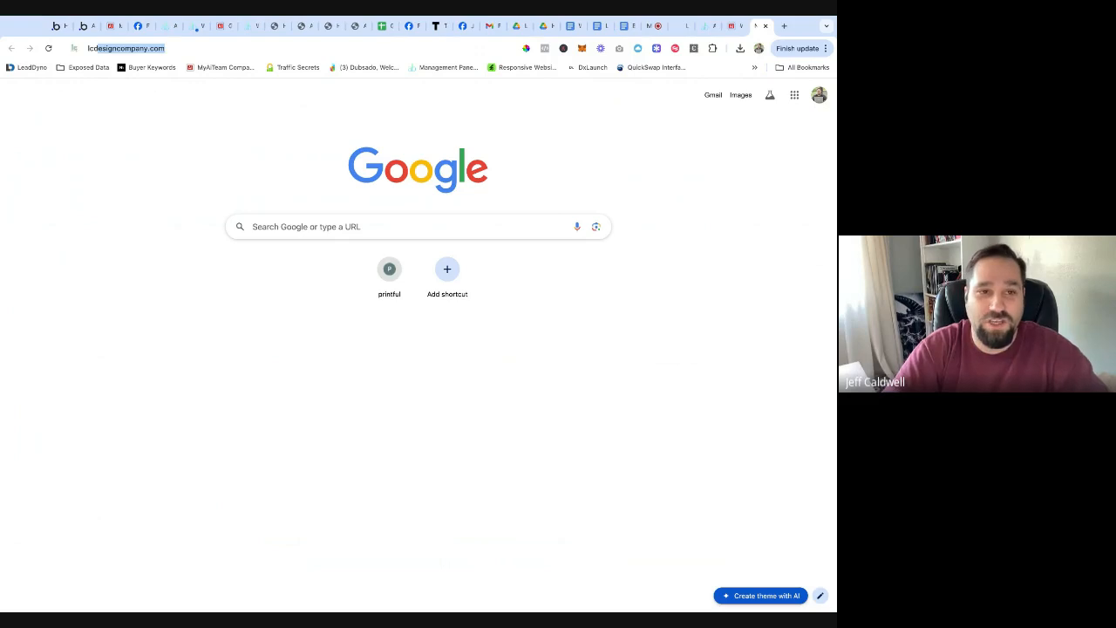
{"action": "key", "text": "Return"}
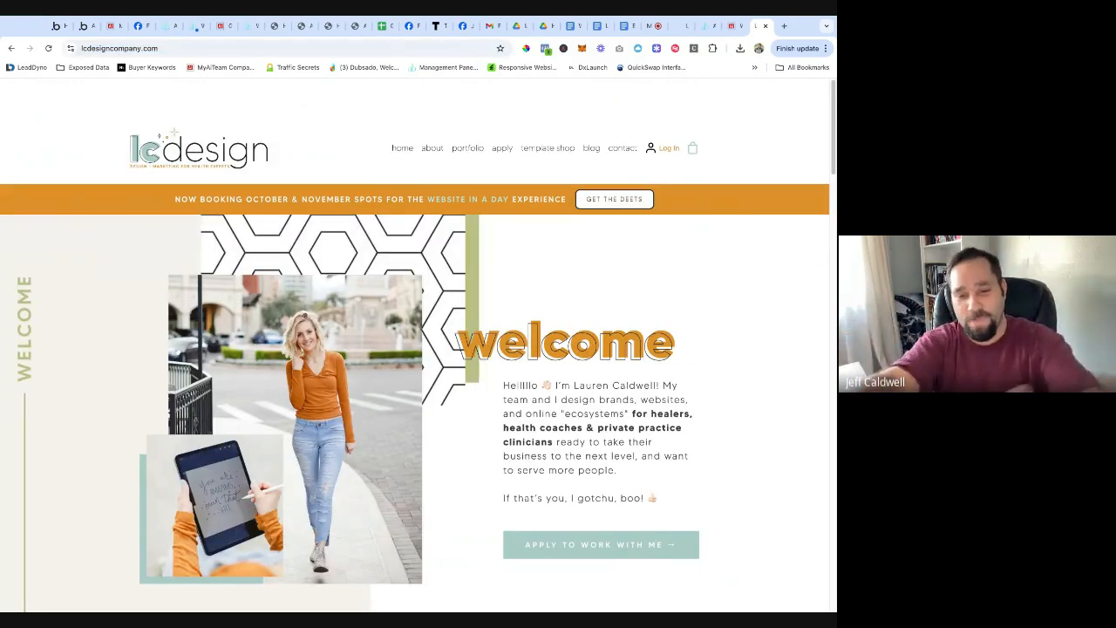
{"action": "scroll", "coordinate": [627, 400], "scroll_direction": "down", "scroll_amount": 1}
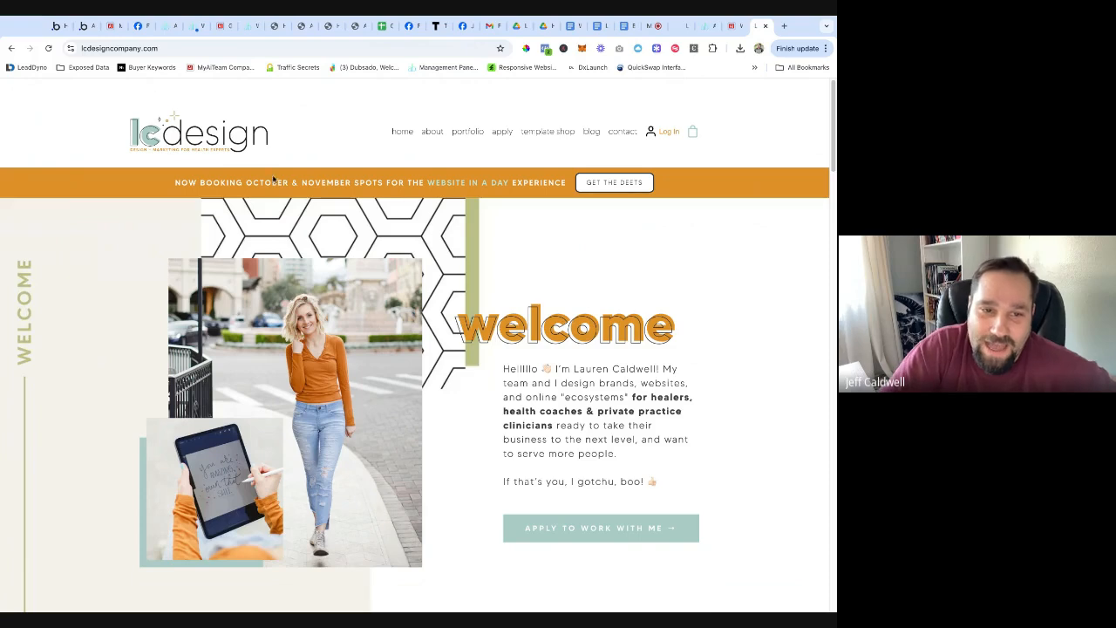
{"action": "left_click_drag", "start_coordinate": [175, 183], "coordinate": [377, 184]}
{"action": "left_click", "coordinate": [378, 183]}
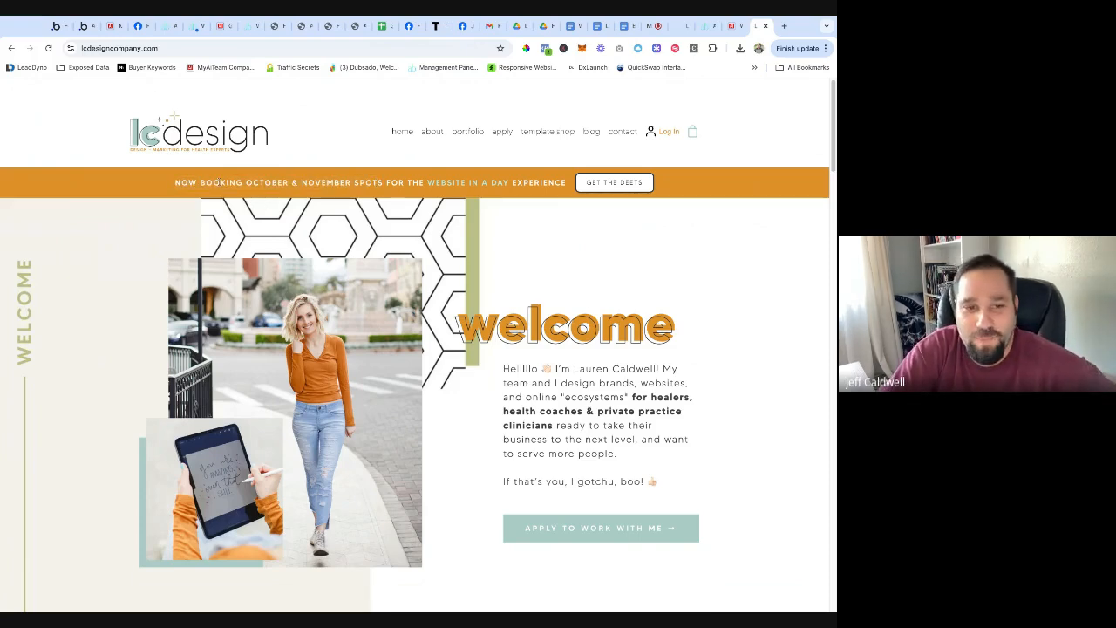
{"action": "left_click_drag", "start_coordinate": [201, 182], "coordinate": [502, 182]}
{"action": "left_click", "coordinate": [433, 182]}
{"action": "left_click", "coordinate": [430, 181]}
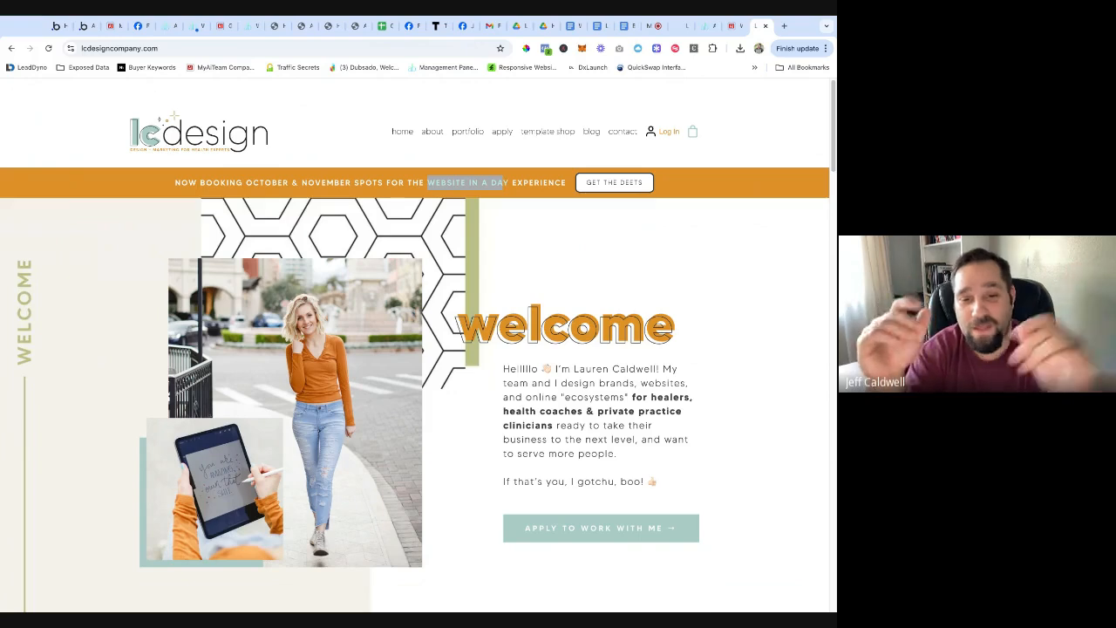
{"action": "left_click", "coordinate": [596, 184]}
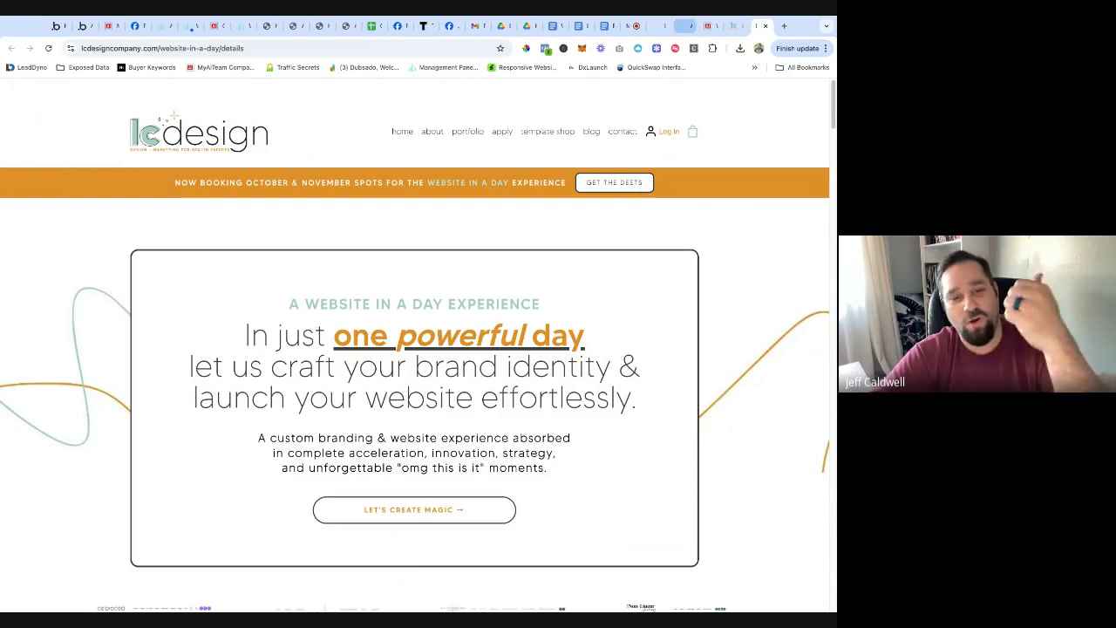
- Scroll down the Website in a Day page to the $5,000 and $4,000 VIP day packages
{"action": "scroll", "coordinate": [497, 318], "scroll_direction": "down", "scroll_amount": 2}
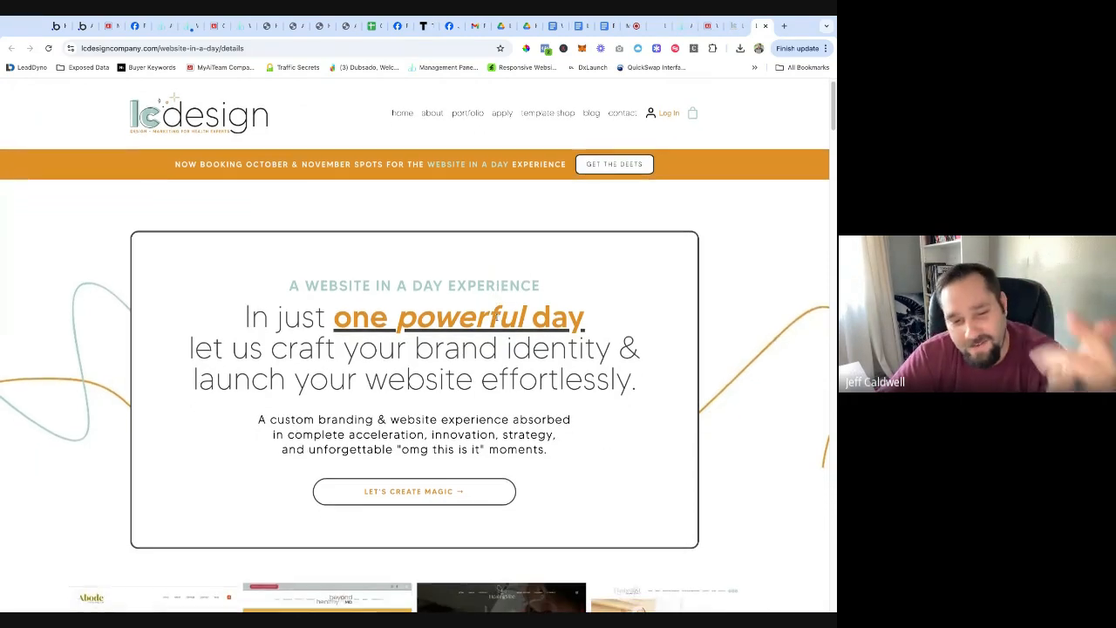
{"action": "scroll", "coordinate": [497, 320], "scroll_direction": "down", "scroll_amount": 2}
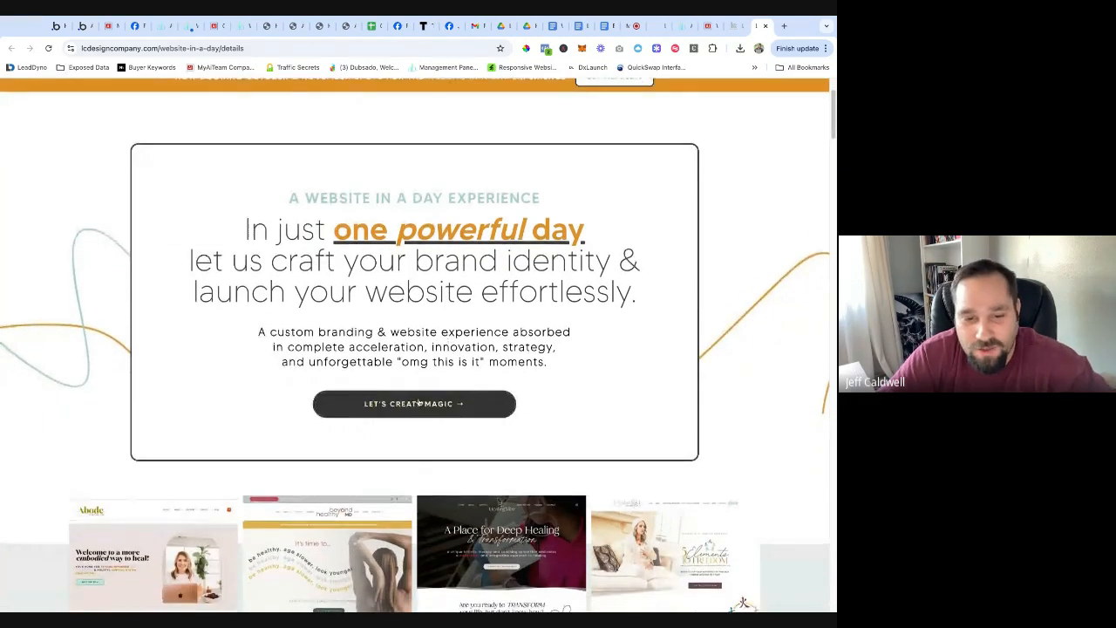
{"action": "scroll", "coordinate": [405, 330], "scroll_direction": "down", "scroll_amount": 6}
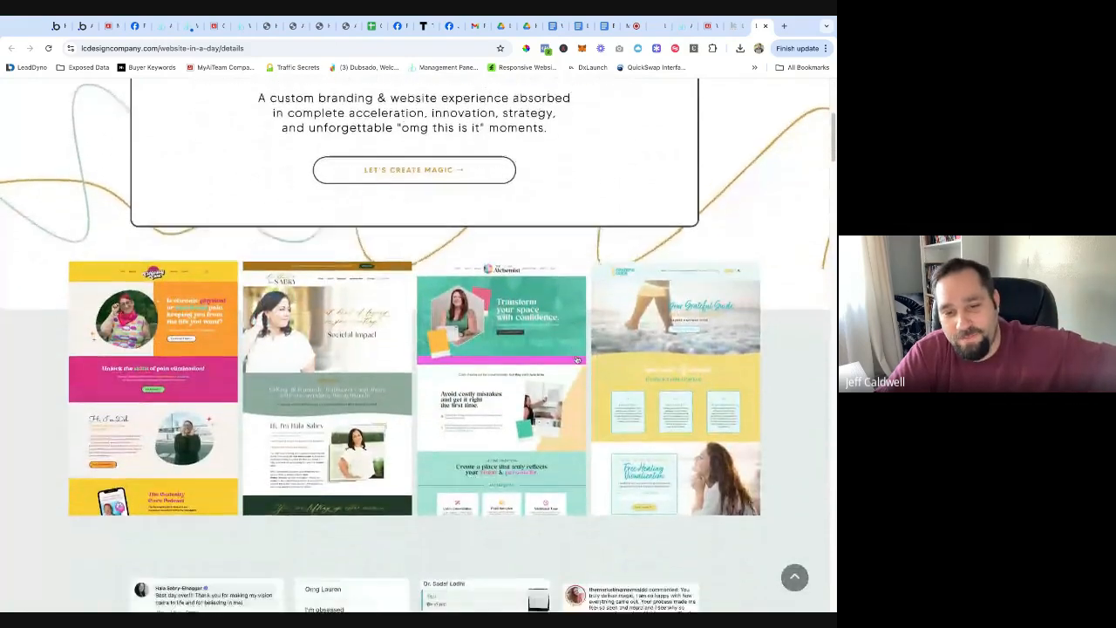
{"action": "scroll", "coordinate": [318, 424], "scroll_direction": "down", "scroll_amount": 3}
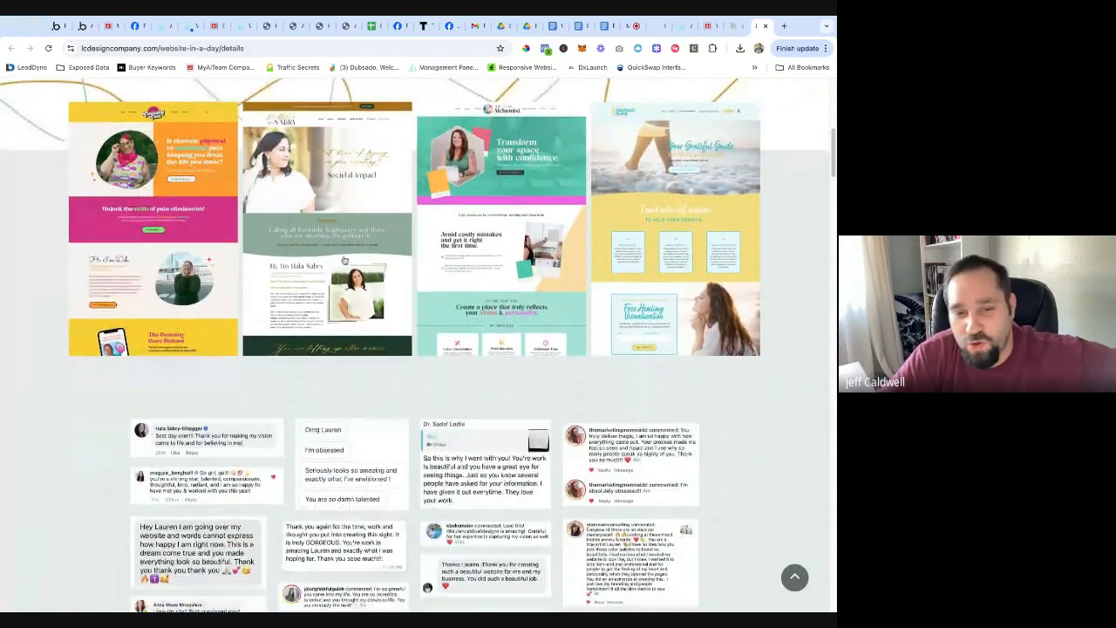
{"action": "scroll", "coordinate": [455, 337], "scroll_direction": "down", "scroll_amount": 8}
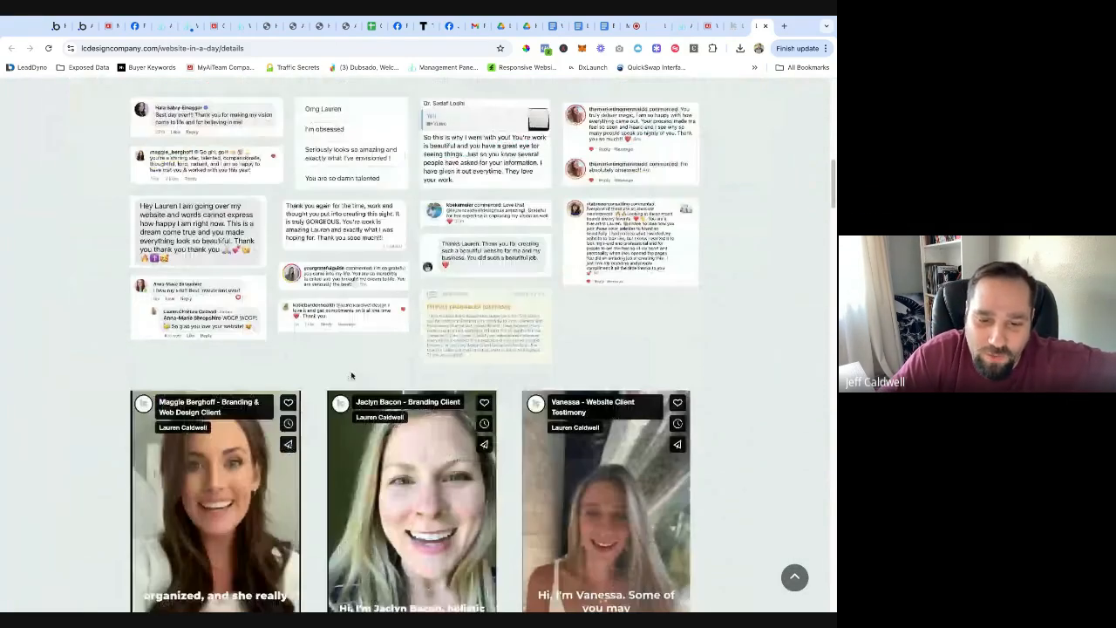
{"action": "scroll", "coordinate": [440, 320], "scroll_direction": "down", "scroll_amount": 14}
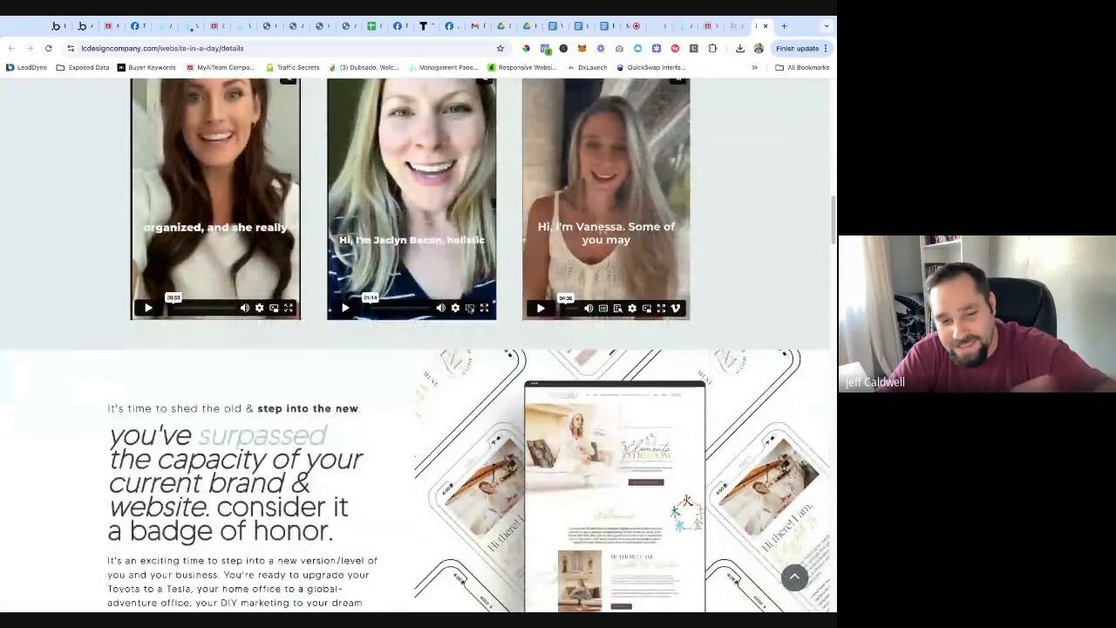
{"action": "scroll", "coordinate": [442, 331], "scroll_direction": "down", "scroll_amount": 20}
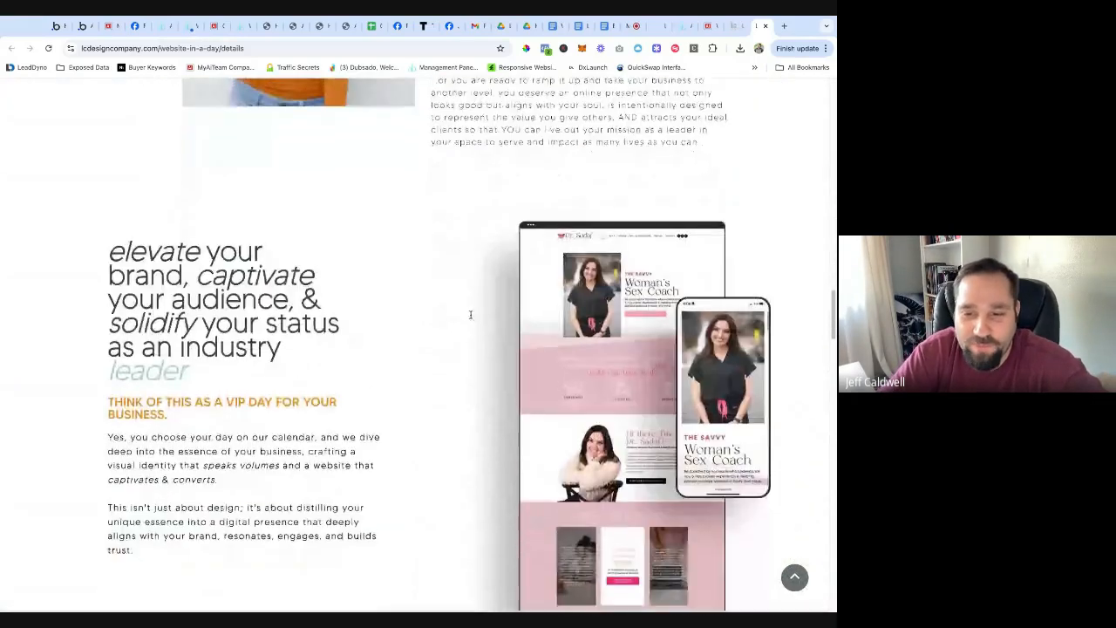
{"action": "scroll", "coordinate": [468, 326], "scroll_direction": "down", "scroll_amount": 8}
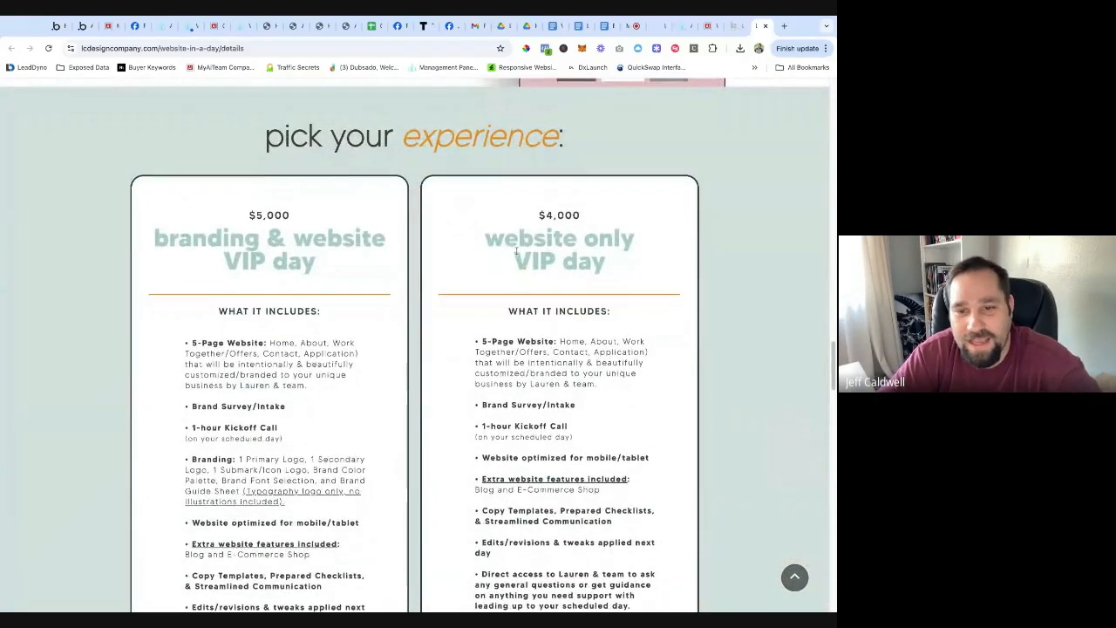
- Highlight the $5,000 price and the website-only VIP day heading on the pricing cards
{"action": "double_click", "coordinate": [262, 218]}
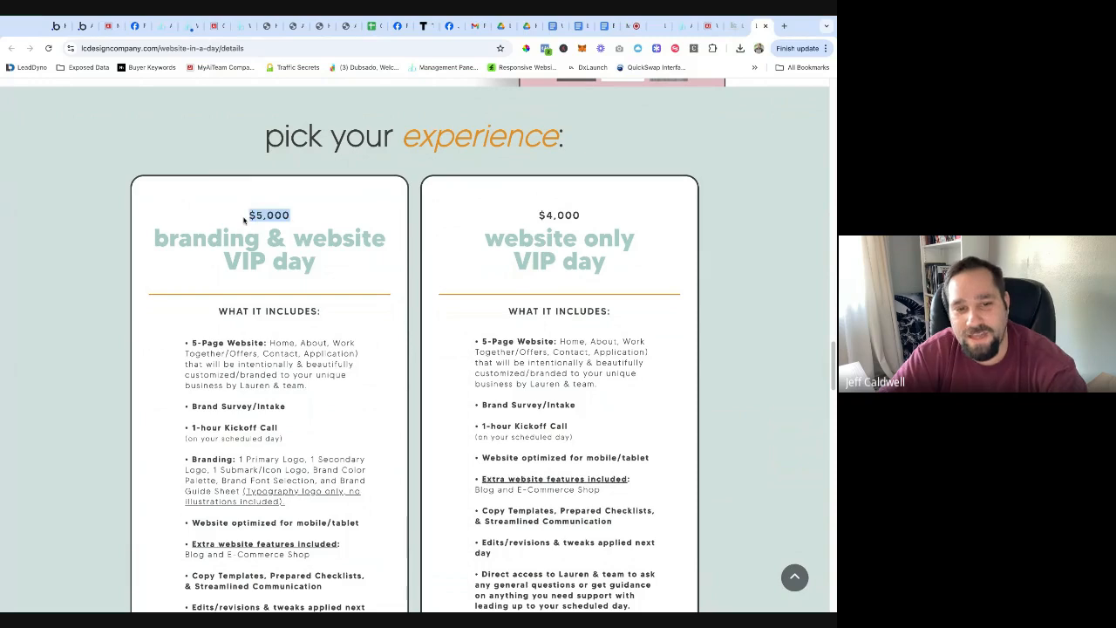
{"action": "left_click_drag", "start_coordinate": [605, 266], "coordinate": [591, 217]}
{"action": "left_click", "coordinate": [558, 214]}
{"action": "left_click", "coordinate": [592, 218]}
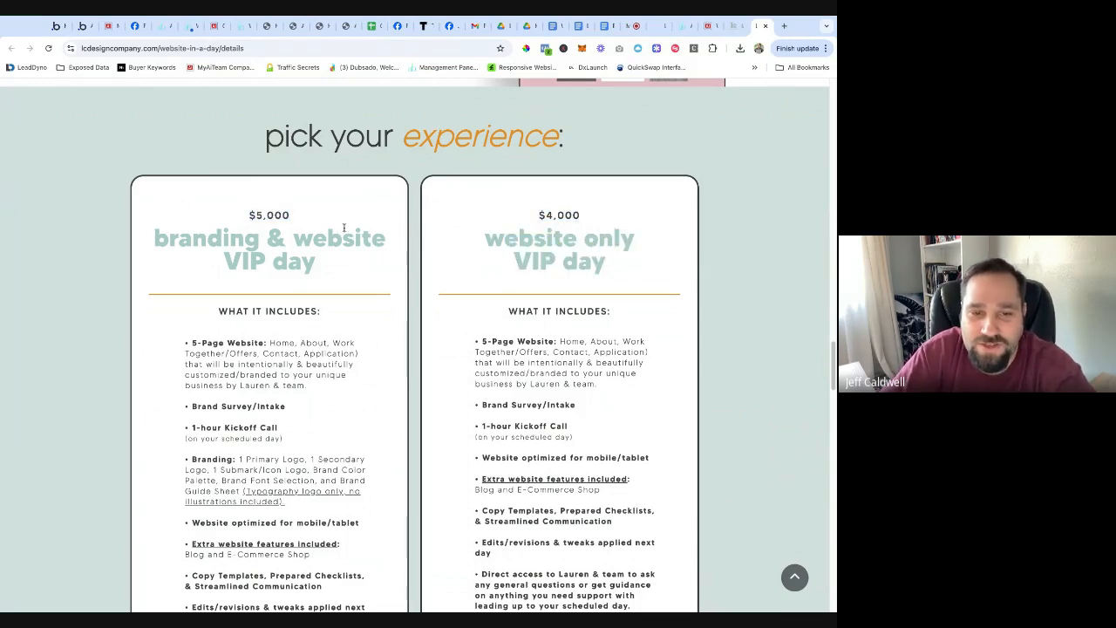
{"action": "left_click_drag", "start_coordinate": [264, 216], "coordinate": [329, 267]}
{"action": "left_click", "coordinate": [330, 267]}
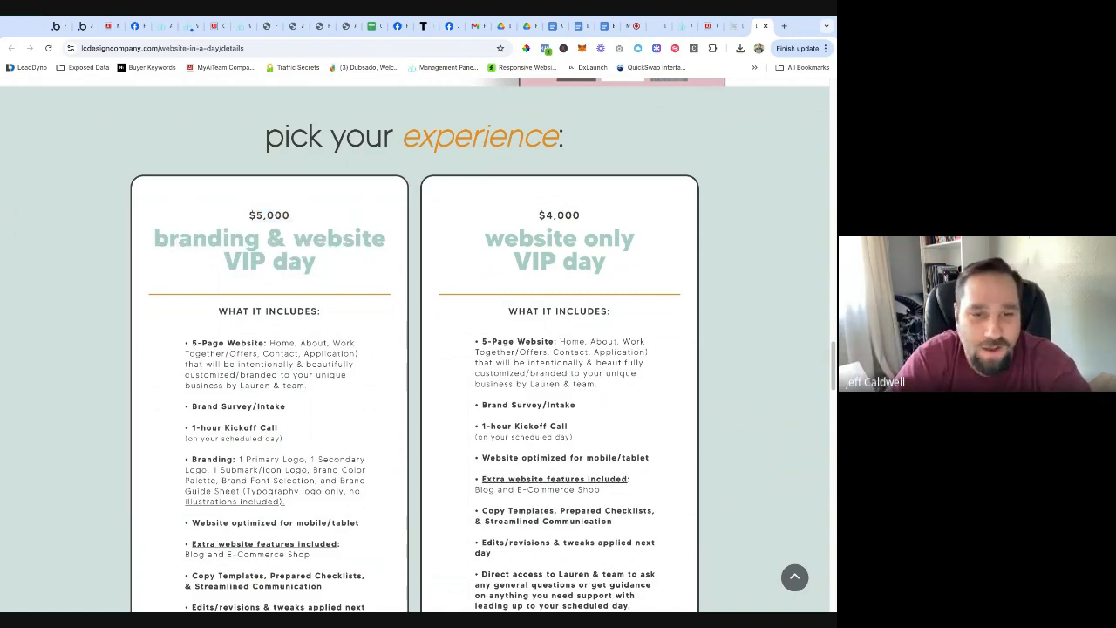
- Scroll to the $4,000 card and point out its 5-Page Website bullet: Home, About, Work Together/Offers, Contact
{"action": "scroll", "coordinate": [361, 279], "scroll_direction": "down", "scroll_amount": 1}
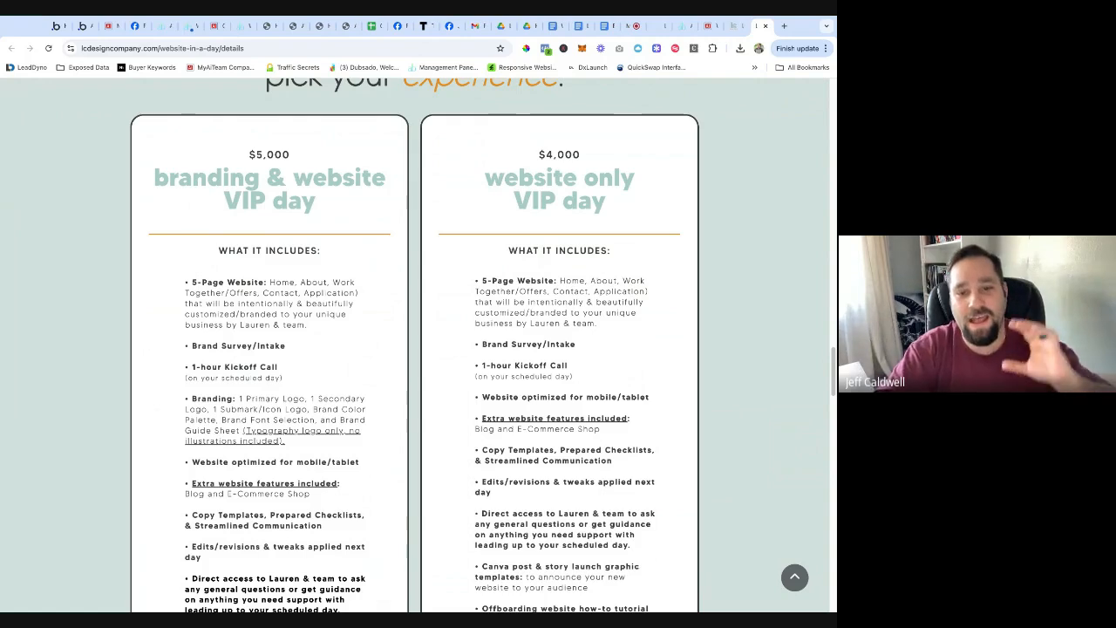
{"action": "scroll", "coordinate": [534, 389], "scroll_direction": "down", "scroll_amount": 1}
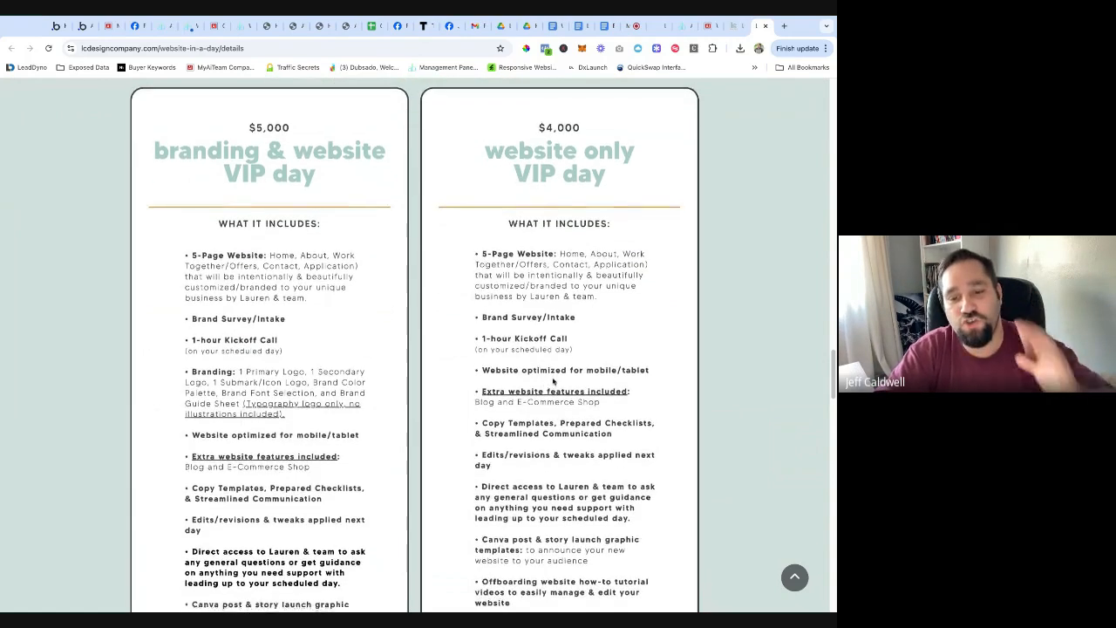
{"action": "scroll", "coordinate": [553, 381], "scroll_direction": "down", "scroll_amount": 1}
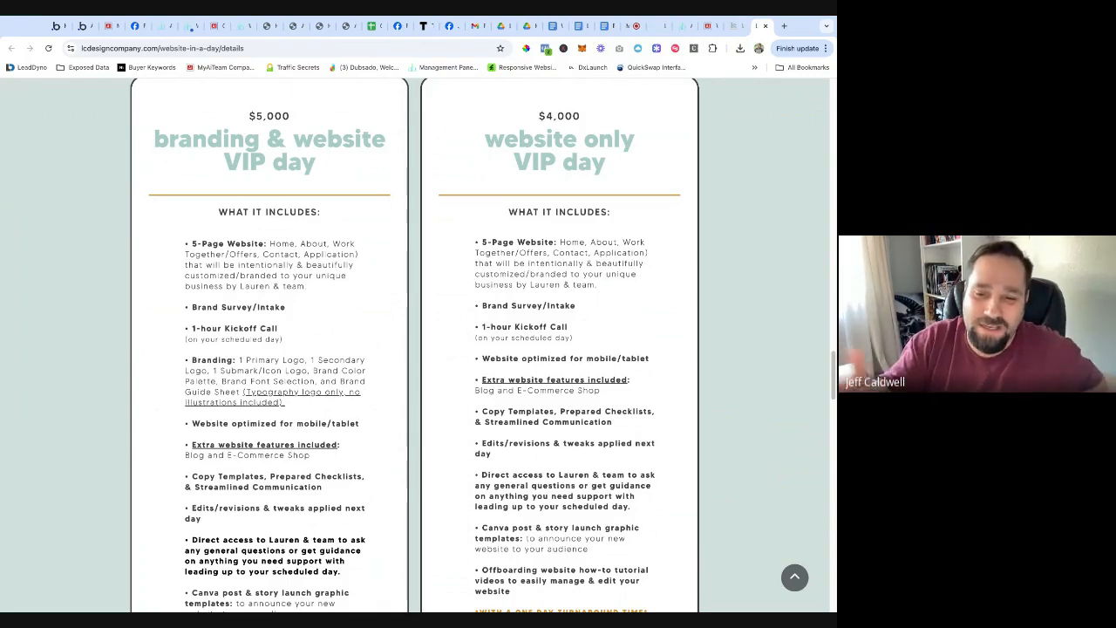
{"action": "scroll", "coordinate": [587, 337], "scroll_direction": "down", "scroll_amount": 1}
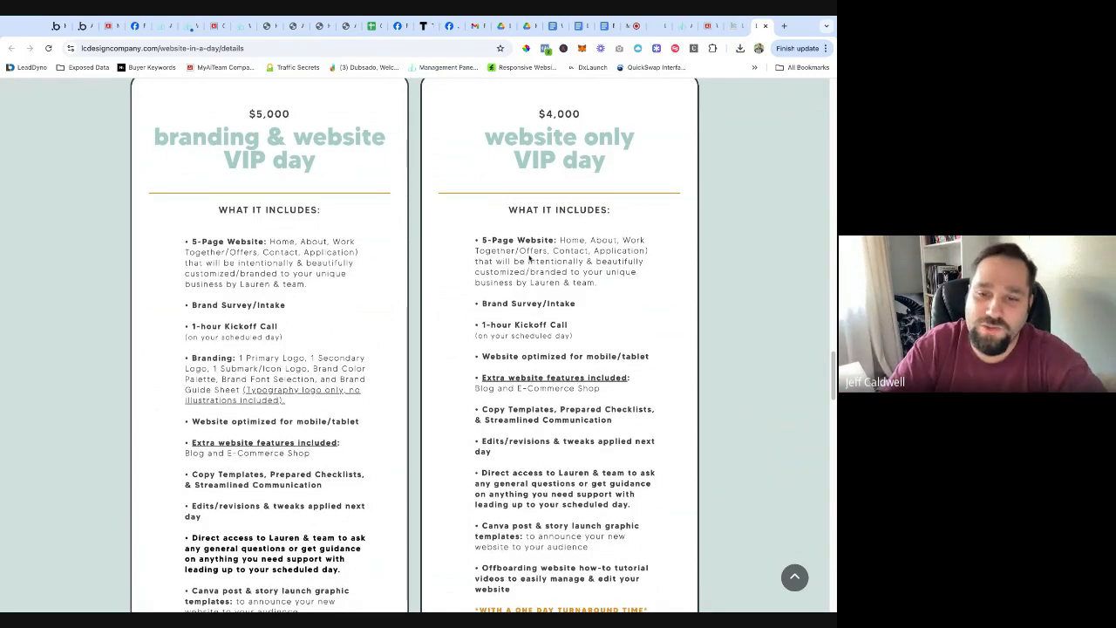
{"action": "left_click_drag", "start_coordinate": [482, 239], "coordinate": [599, 286]}
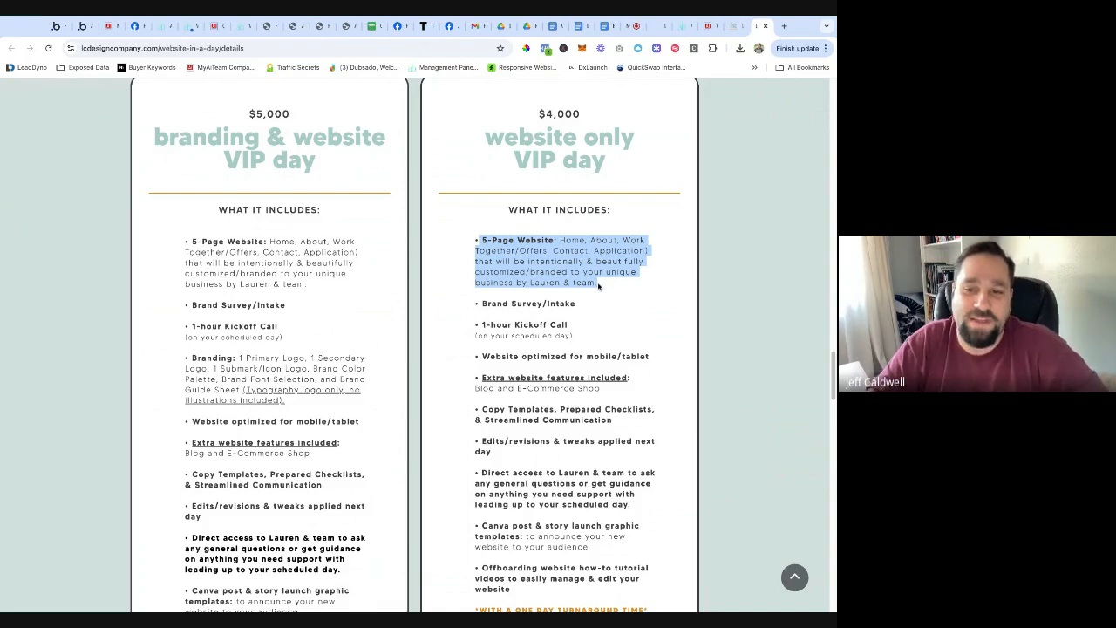
{"action": "left_click", "coordinate": [598, 285]}
{"action": "left_click_drag", "start_coordinate": [565, 241], "coordinate": [475, 241]}
{"action": "left_click", "coordinate": [579, 241]}
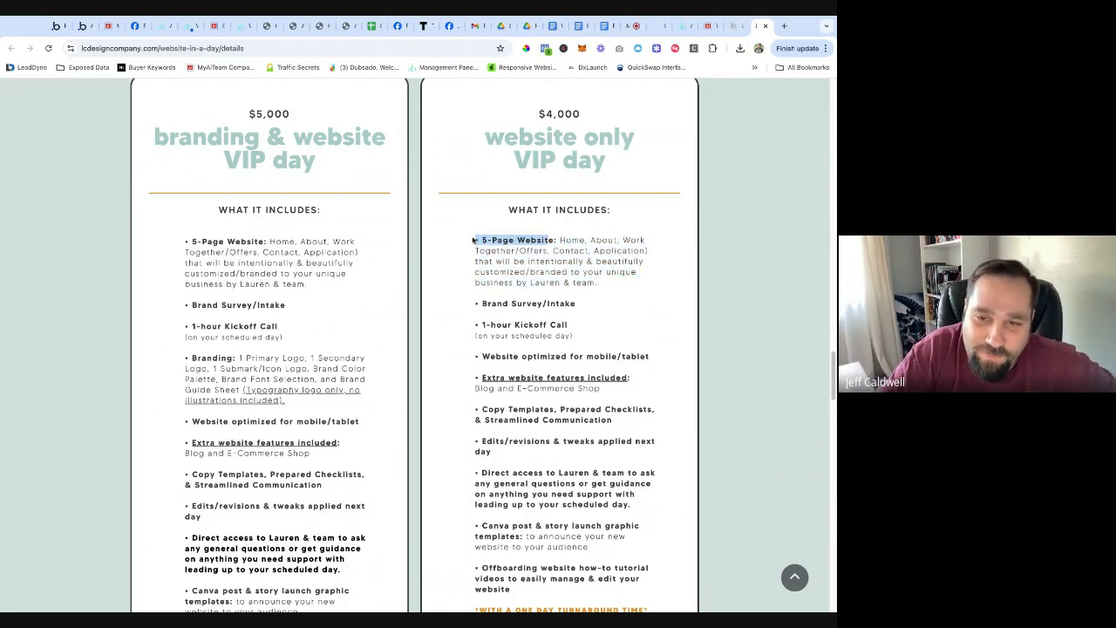
{"action": "mouse_move", "coordinate": [561, 240]}
{"action": "left_mouse_down"}
{"action": "mouse_move", "coordinate": [609, 240]}
{"action": "mouse_move", "coordinate": [548, 250]}
{"action": "left_mouse_up"}
{"action": "left_click", "coordinate": [623, 239]}
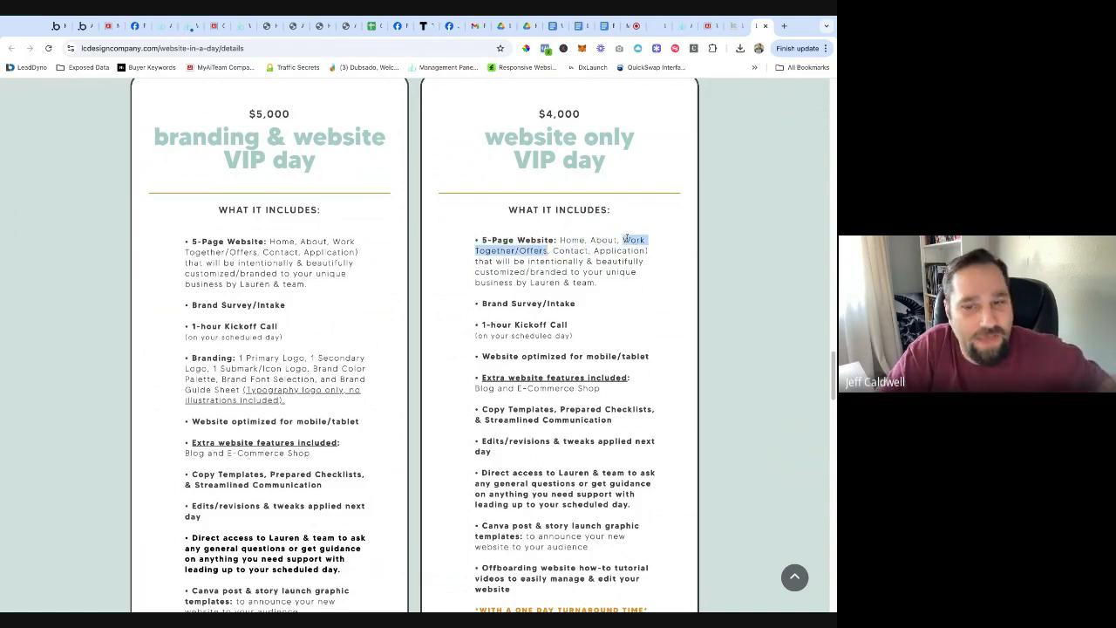
{"action": "left_click_drag", "start_coordinate": [552, 251], "coordinate": [627, 261]}
{"action": "left_click", "coordinate": [577, 256]}
{"action": "left_click", "coordinate": [629, 257]}
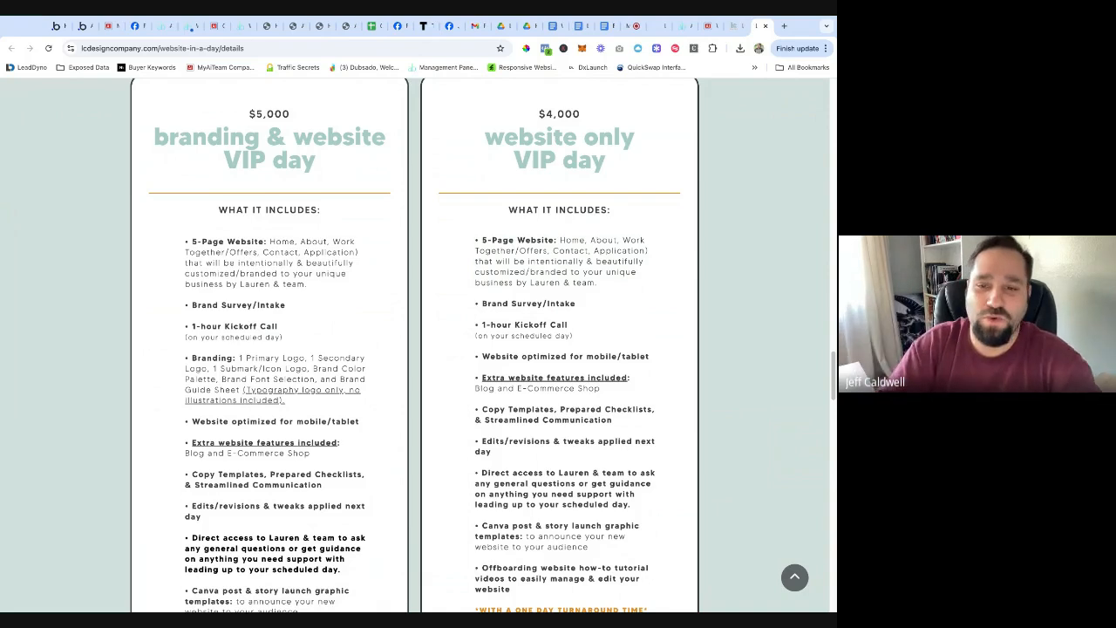
- Highlight the listed pages and the Brand Survey/Intake line in the $4,000 card
{"action": "left_click_drag", "start_coordinate": [612, 281], "coordinate": [613, 291]}
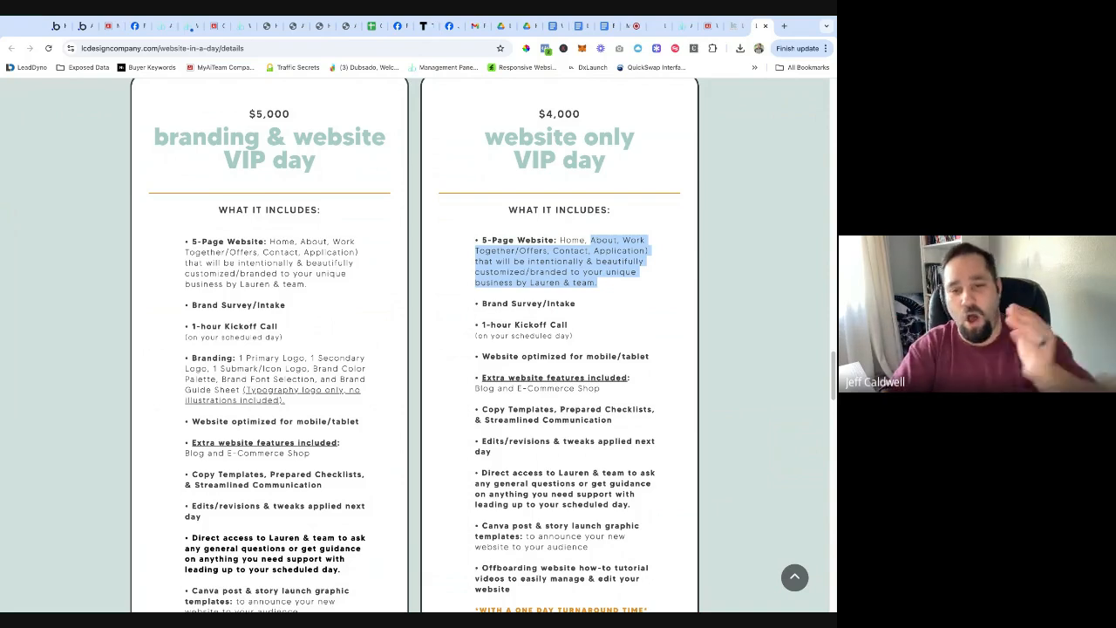
{"action": "left_click", "coordinate": [578, 270]}
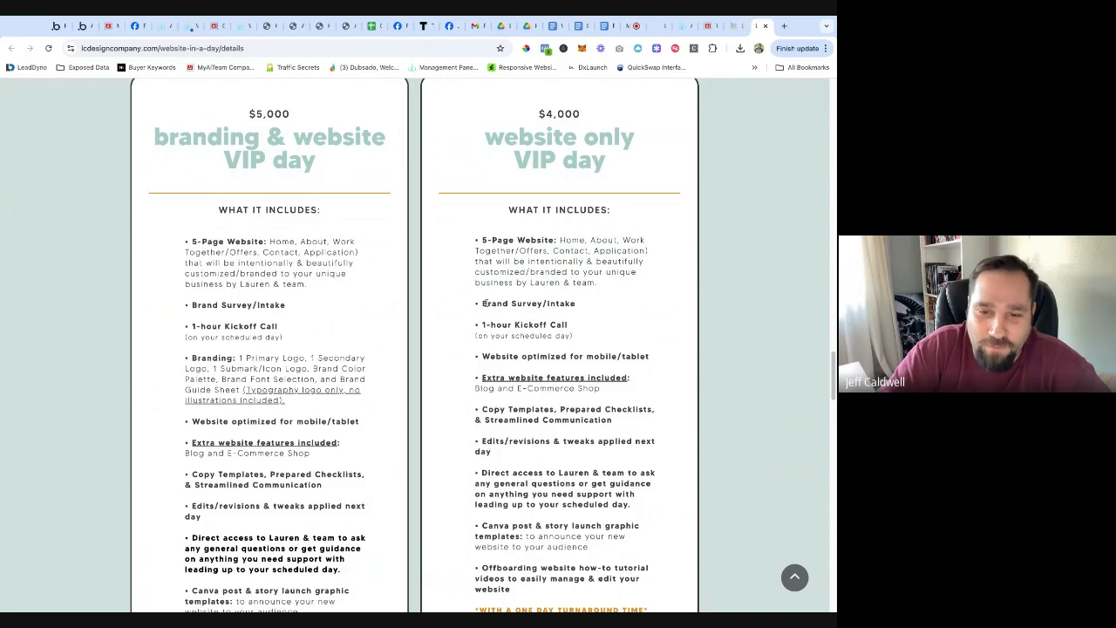
{"action": "left_click_drag", "start_coordinate": [482, 303], "coordinate": [577, 305]}
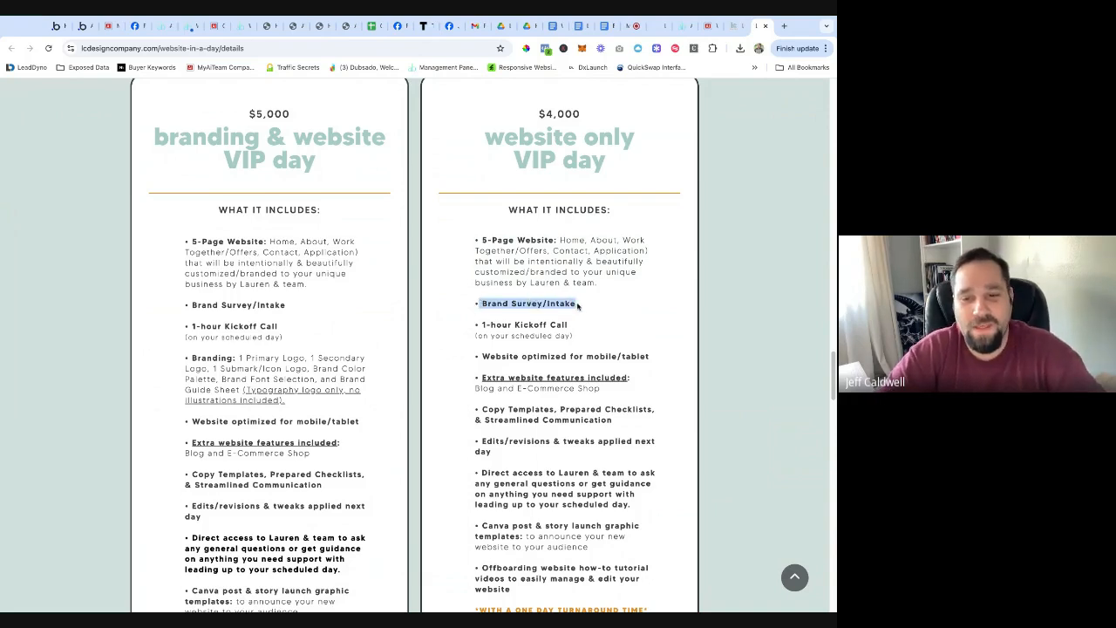
{"action": "left_click", "coordinate": [515, 306]}
{"action": "double_click", "coordinate": [527, 304]}
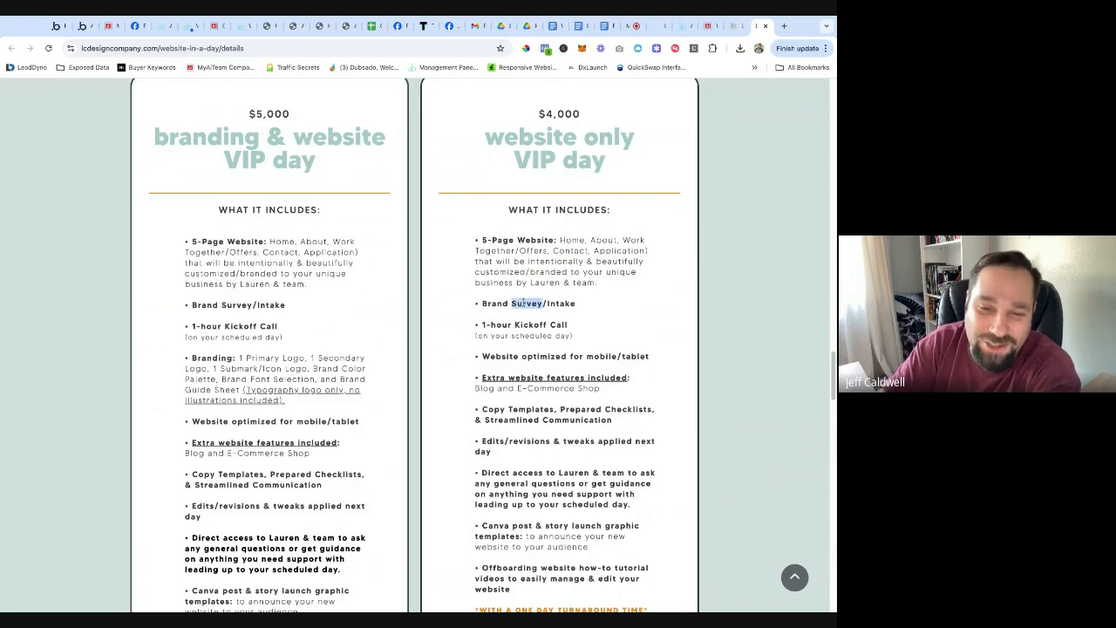
{"action": "left_click", "coordinate": [525, 302]}
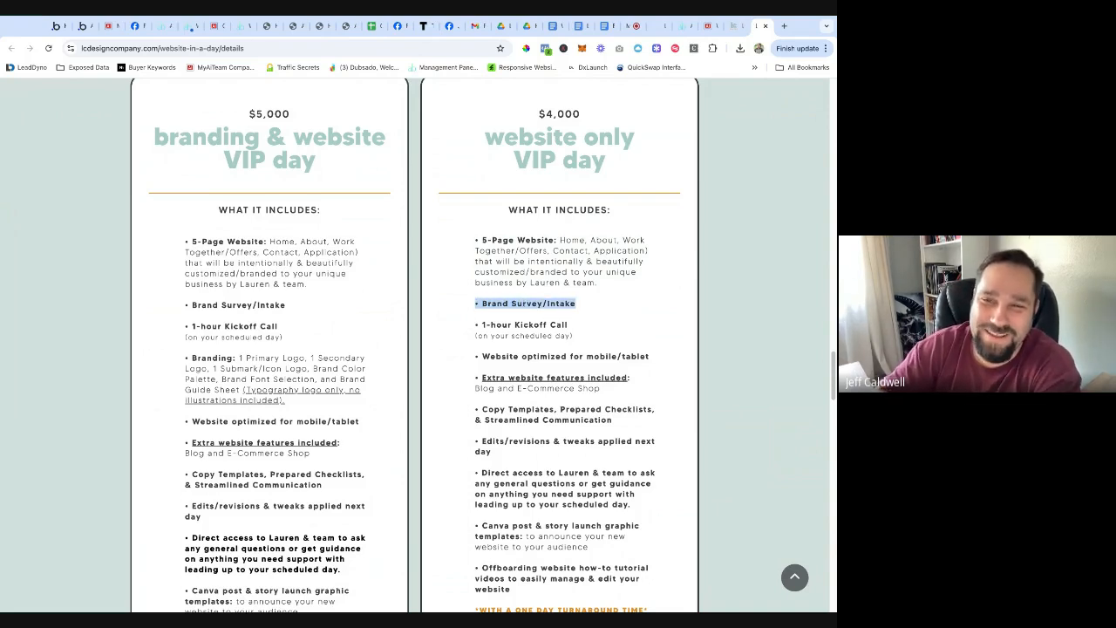
{"action": "left_click", "coordinate": [605, 299]}
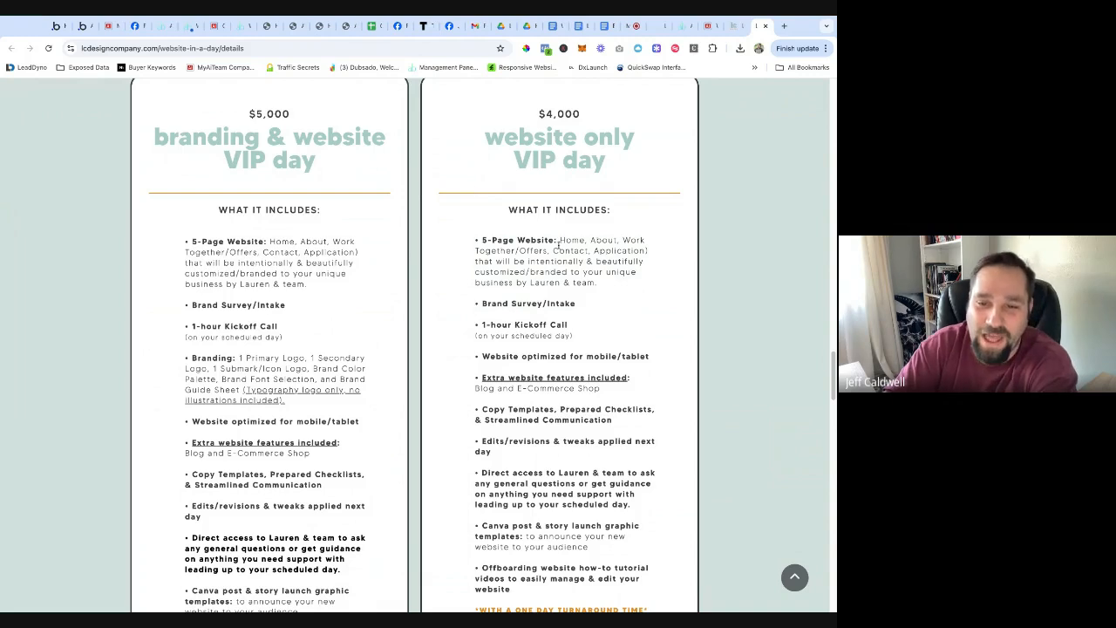
{"action": "left_click_drag", "start_coordinate": [589, 308], "coordinate": [486, 300]}
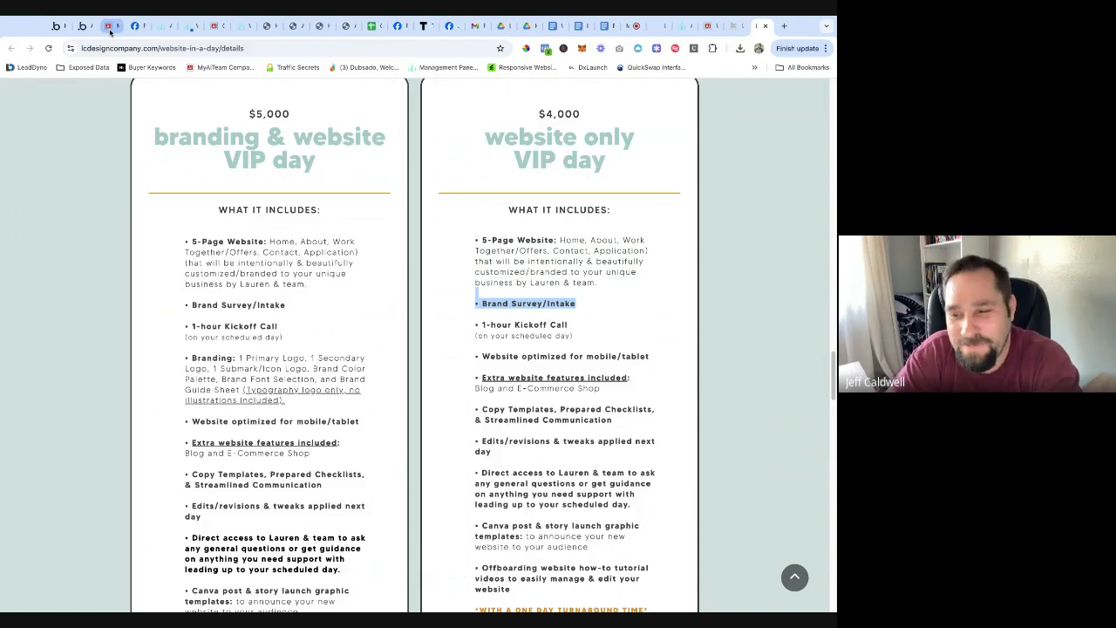
{"action": "left_click", "coordinate": [589, 257]}
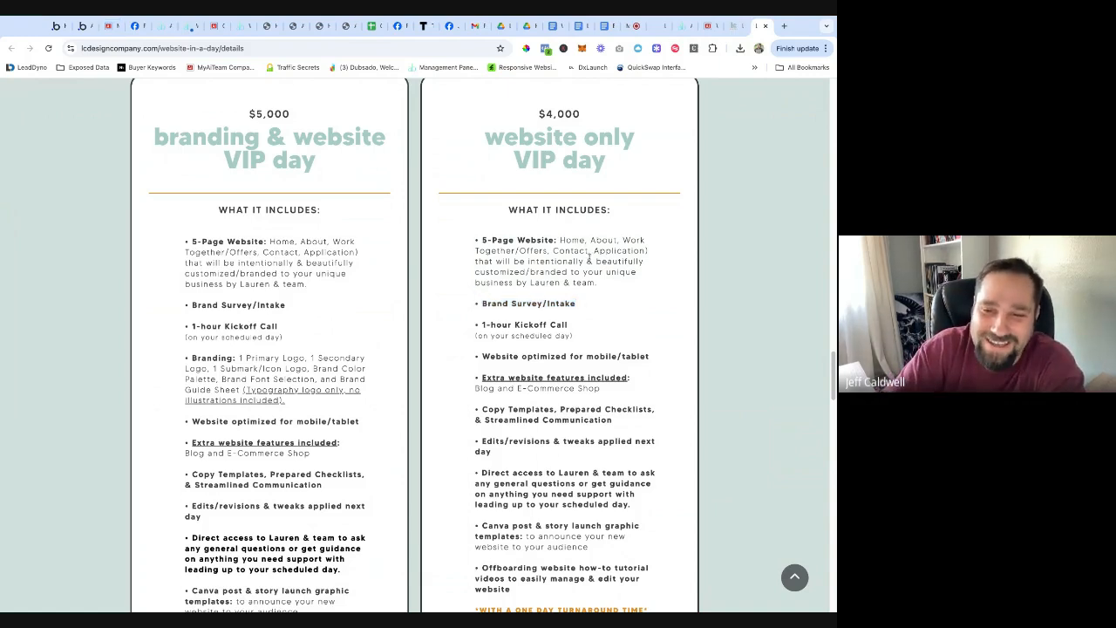
{"action": "left_click_drag", "start_coordinate": [588, 306], "coordinate": [478, 298]}
{"action": "left_click", "coordinate": [575, 293]}
- Point out Home, About, /Intake and the 5-Page Website description once more
{"action": "left_click_drag", "start_coordinate": [559, 239], "coordinate": [583, 240]}
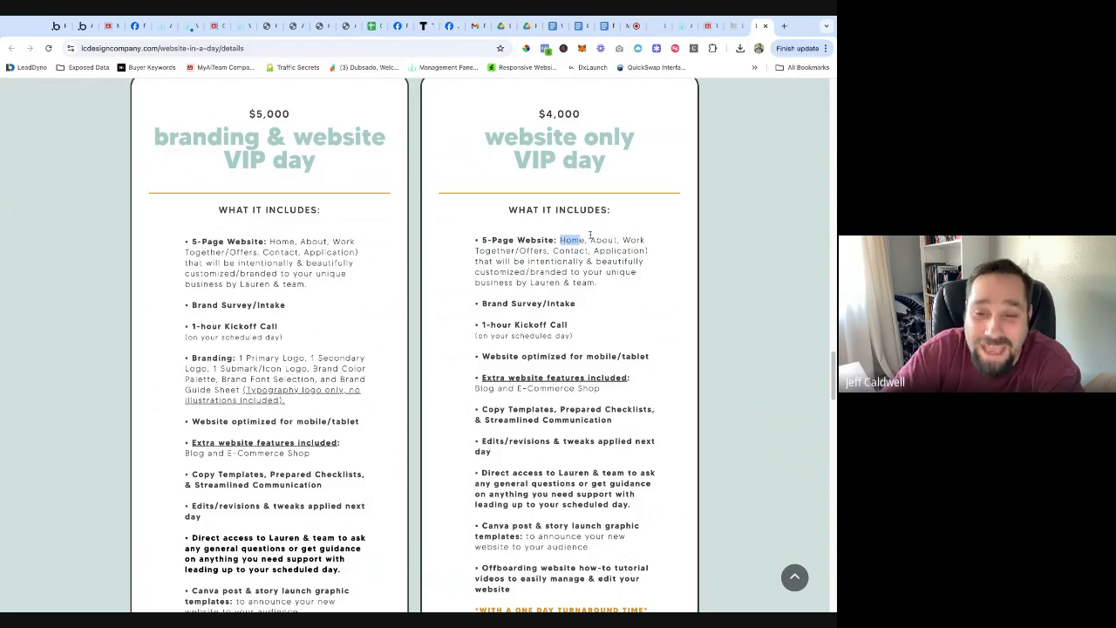
{"action": "left_click_drag", "start_coordinate": [593, 307], "coordinate": [539, 305]}
{"action": "left_click", "coordinate": [539, 305]}
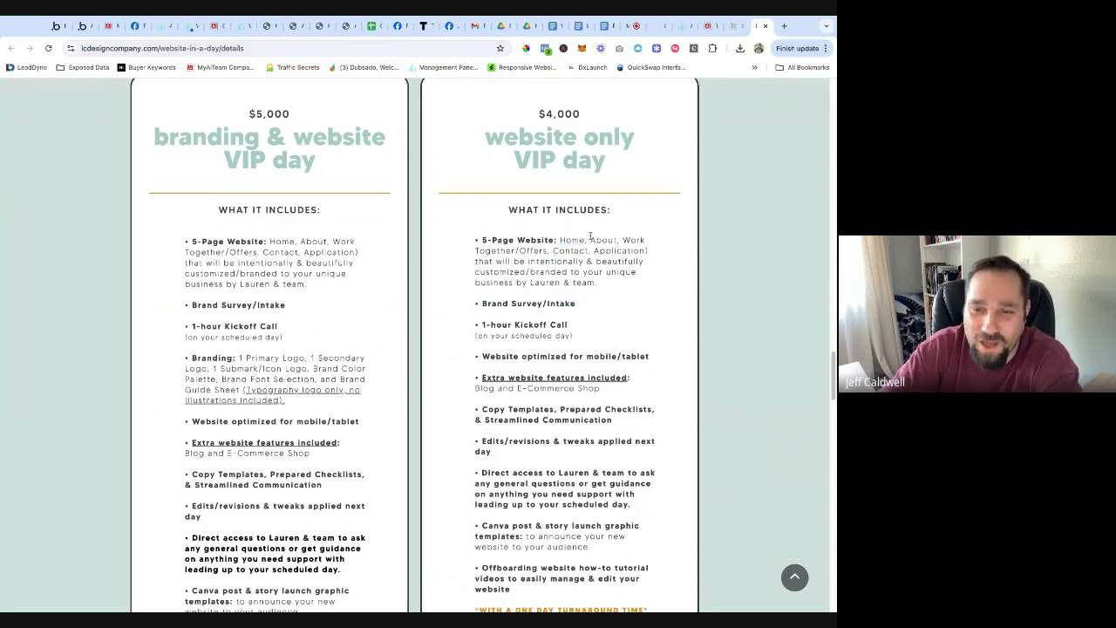
{"action": "left_click_drag", "start_coordinate": [590, 240], "coordinate": [617, 240]}
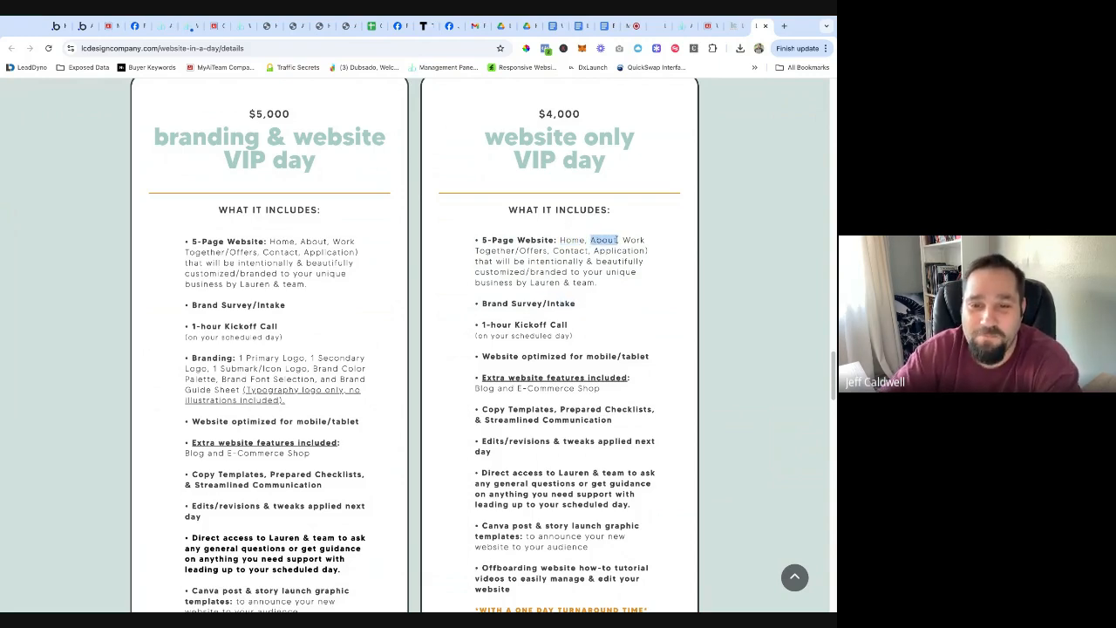
{"action": "left_click_drag", "start_coordinate": [605, 308], "coordinate": [589, 294]}
{"action": "left_click_drag", "start_coordinate": [617, 239], "coordinate": [633, 262]}
{"action": "left_click", "coordinate": [592, 300]}
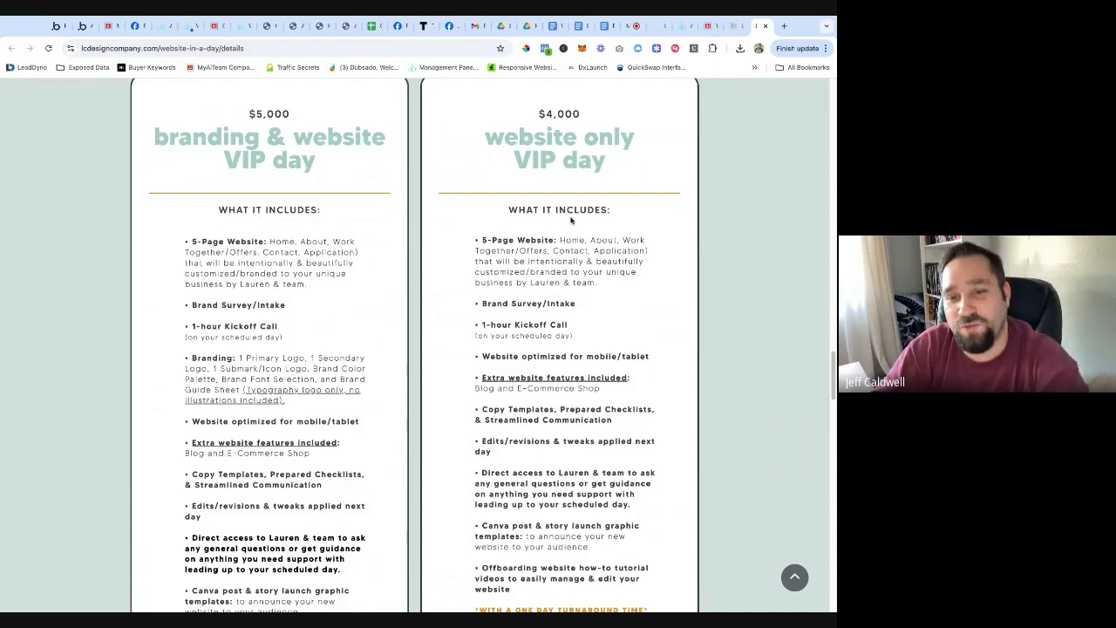
{"action": "scroll", "coordinate": [571, 220], "scroll_direction": "up", "scroll_amount": 1}
{"action": "triple_click", "coordinate": [618, 225]}
{"action": "left_click", "coordinate": [556, 203]}
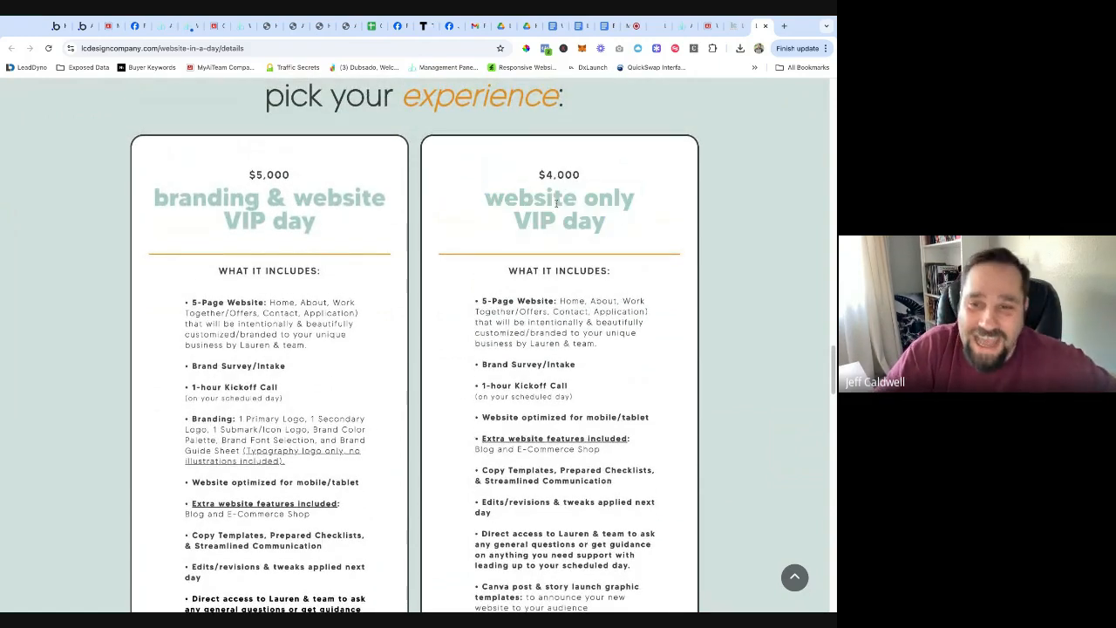
{"action": "scroll", "coordinate": [582, 274], "scroll_direction": "up", "scroll_amount": 1}
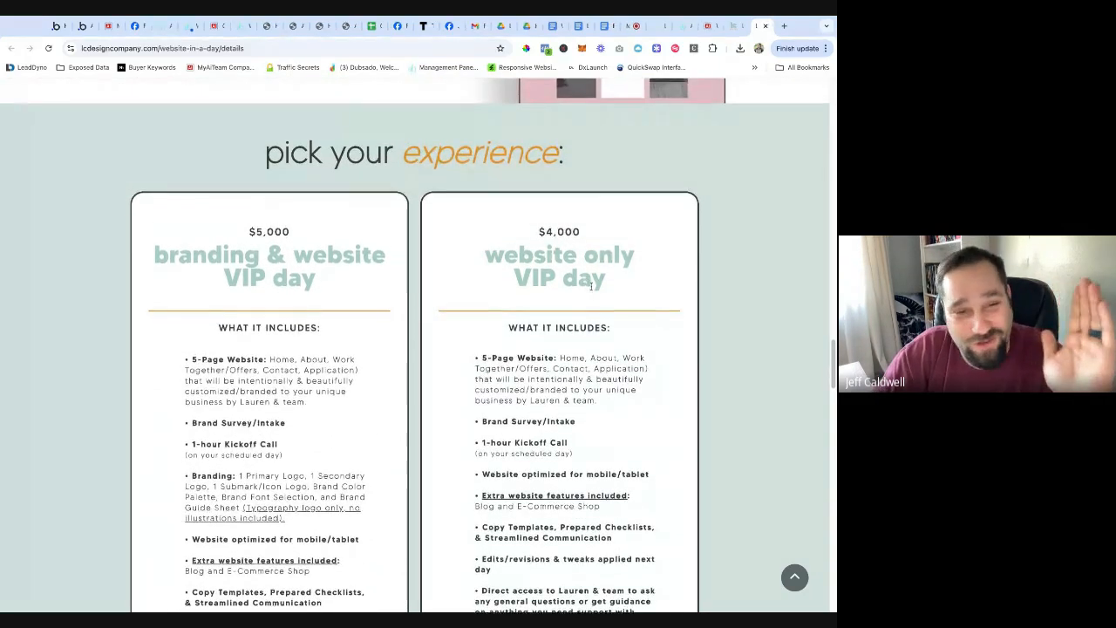
{"action": "scroll", "coordinate": [603, 298], "scroll_direction": "down", "scroll_amount": 1}
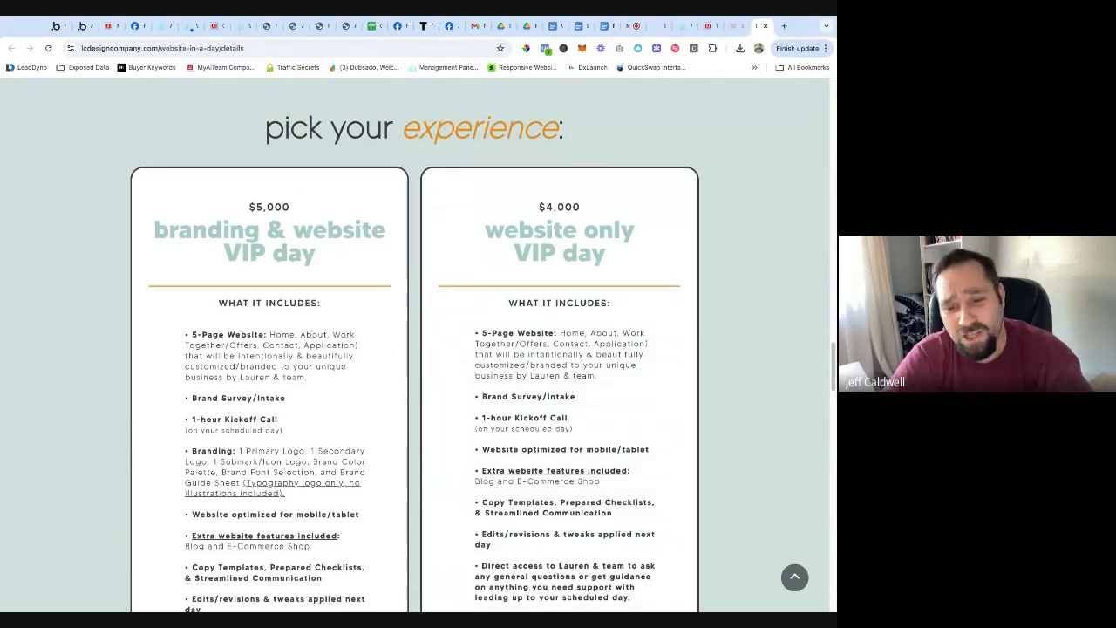
{"action": "left_click_drag", "start_coordinate": [600, 385], "coordinate": [476, 333]}
{"action": "left_click", "coordinate": [538, 242]}
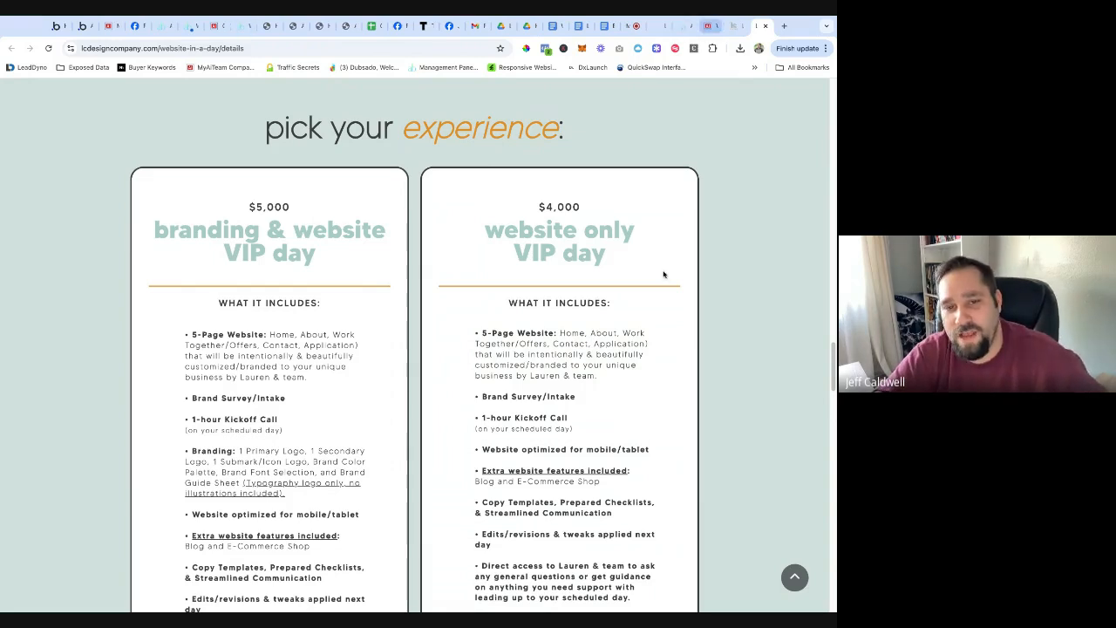
{"action": "left_click", "coordinate": [711, 26]}
- Review the generated page, highlighting its opening paragraph and the Create Content That Counts heading
{"action": "scroll", "coordinate": [456, 361], "scroll_direction": "down", "scroll_amount": 1}
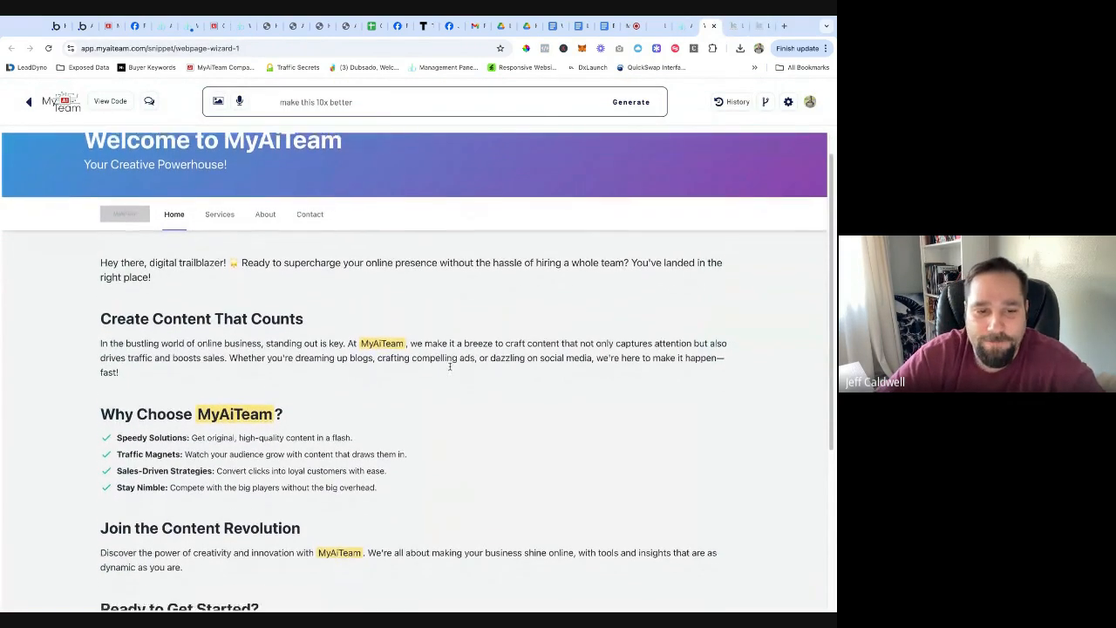
{"action": "scroll", "coordinate": [450, 366], "scroll_direction": "down", "scroll_amount": 1}
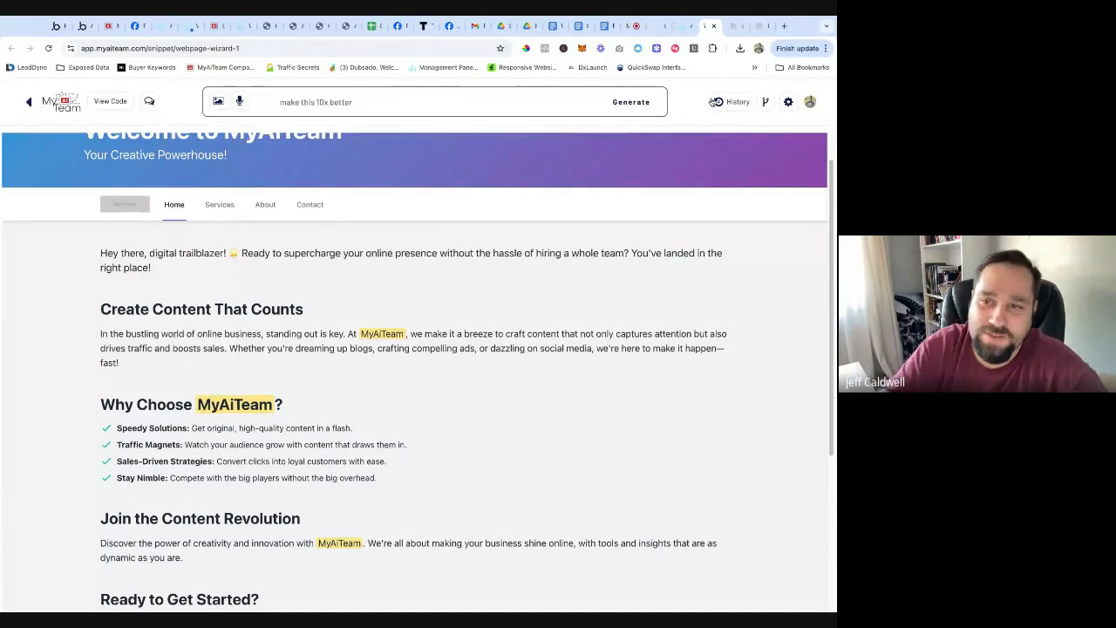
{"action": "scroll", "coordinate": [383, 332], "scroll_direction": "up", "scroll_amount": 1}
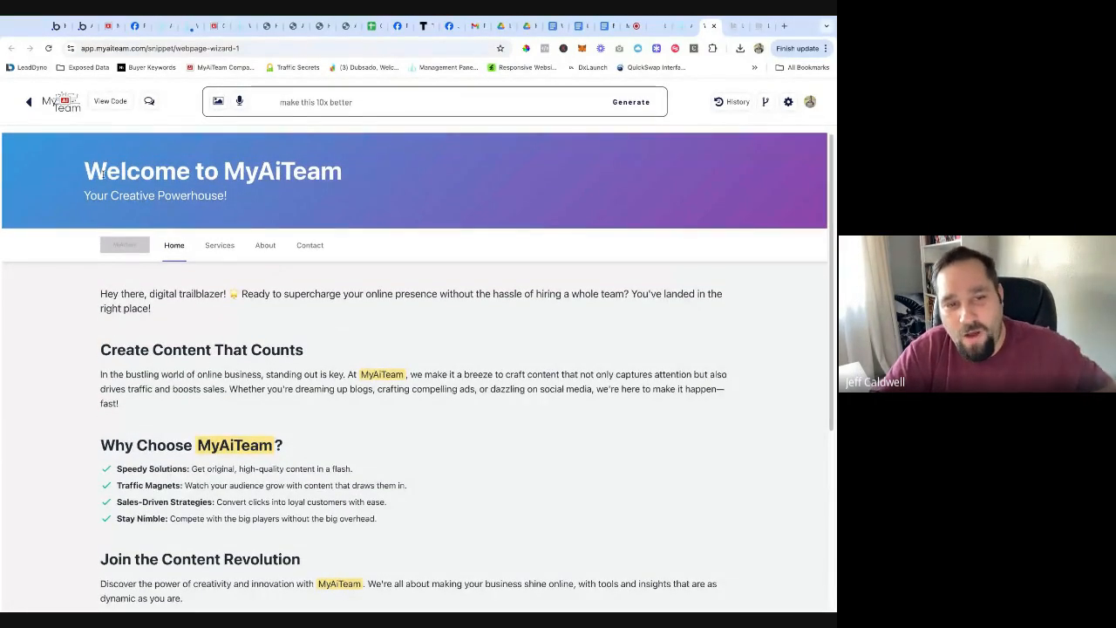
{"action": "triple_click", "coordinate": [101, 294]}
{"action": "left_click", "coordinate": [102, 295]}
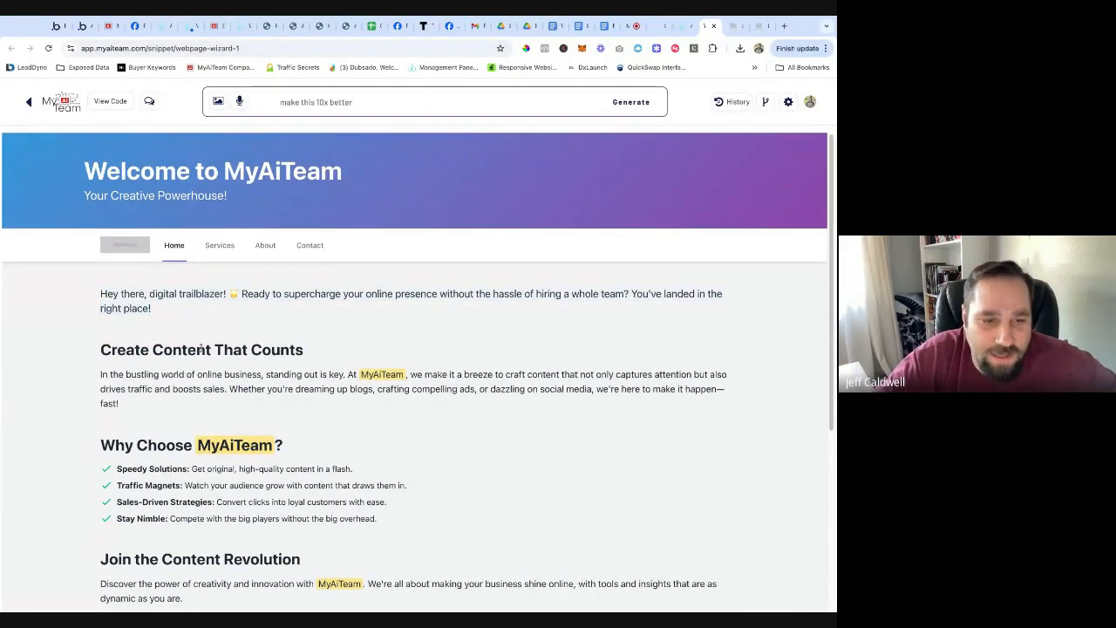
{"action": "triple_click", "coordinate": [105, 350]}
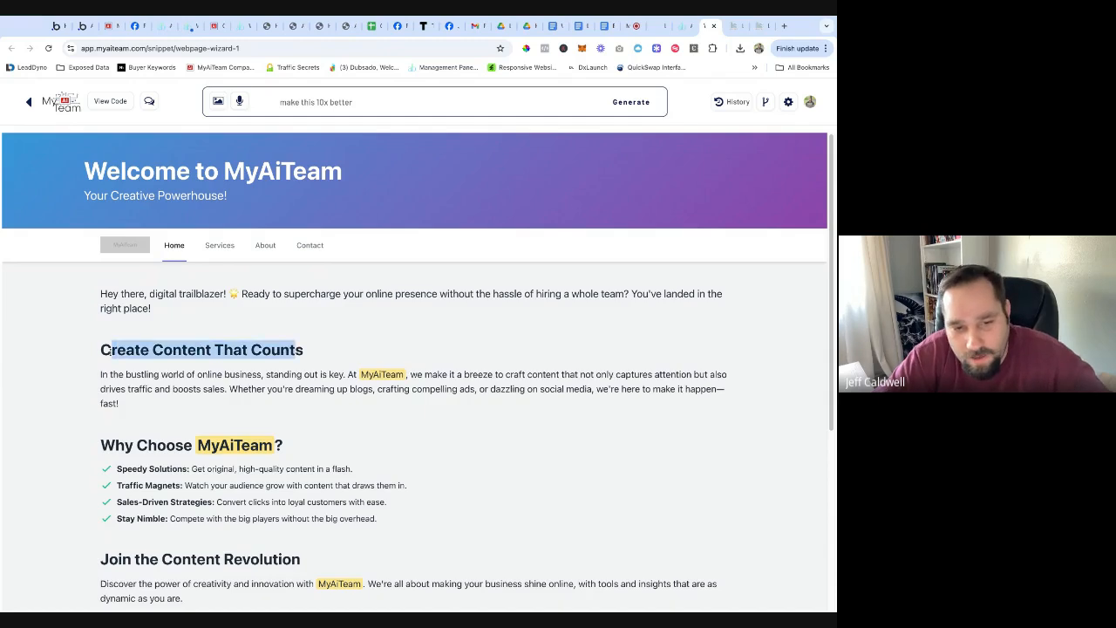
{"action": "left_click", "coordinate": [105, 349]}
- Inspect the generated page's HTML code, then go to the Page Copy Layouts document
{"action": "left_click", "coordinate": [365, 102]}
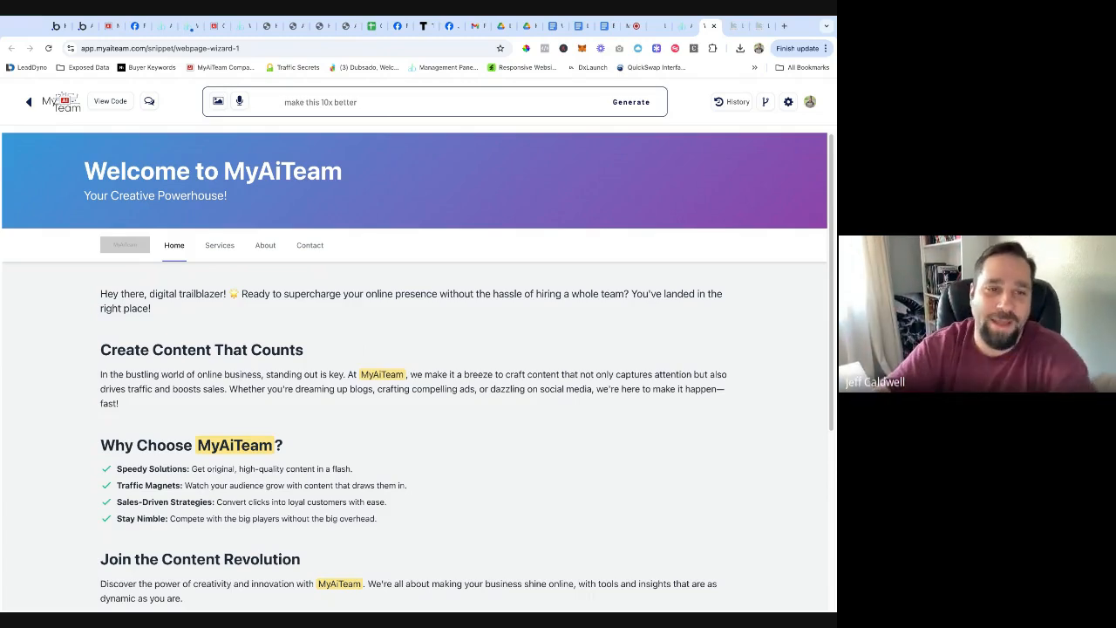
{"action": "left_click", "coordinate": [110, 102]}
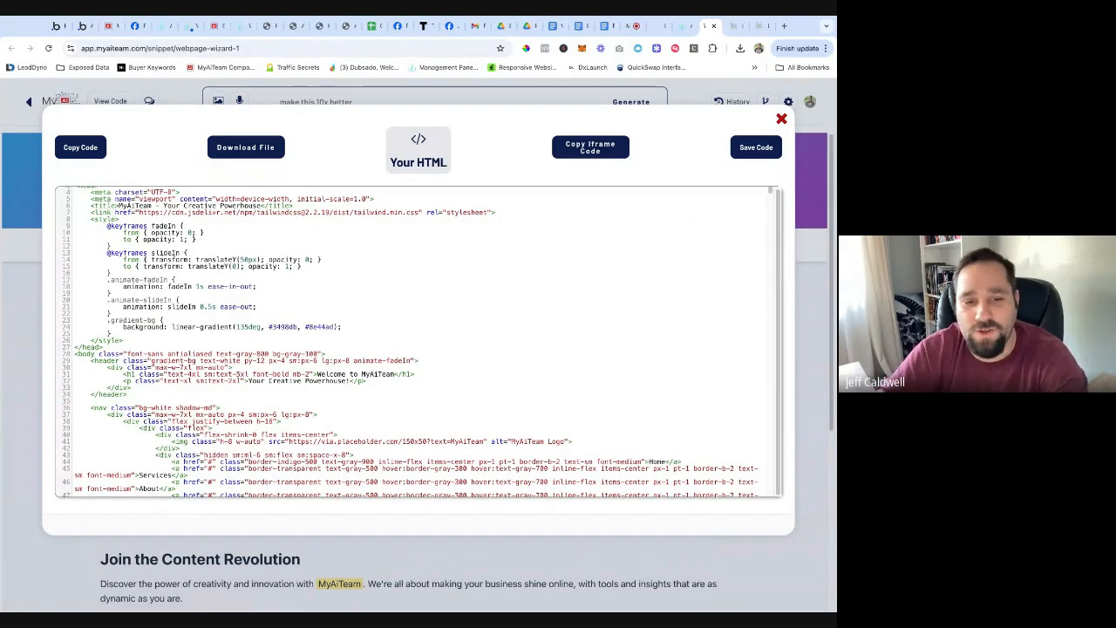
{"action": "left_click", "coordinate": [32, 321]}
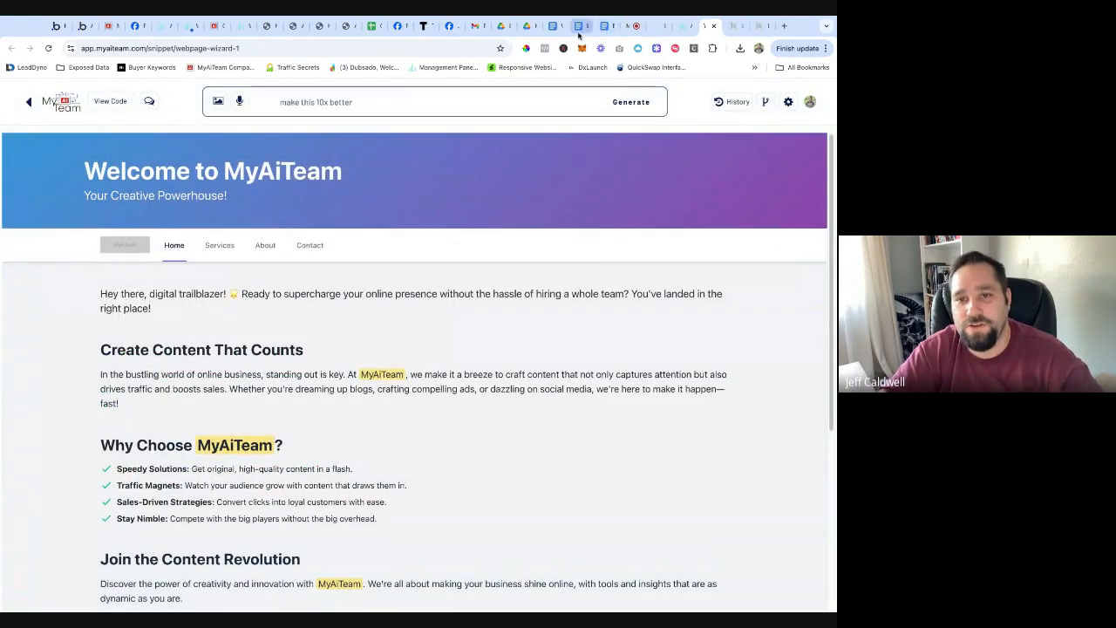
{"action": "left_click", "coordinate": [554, 27]}
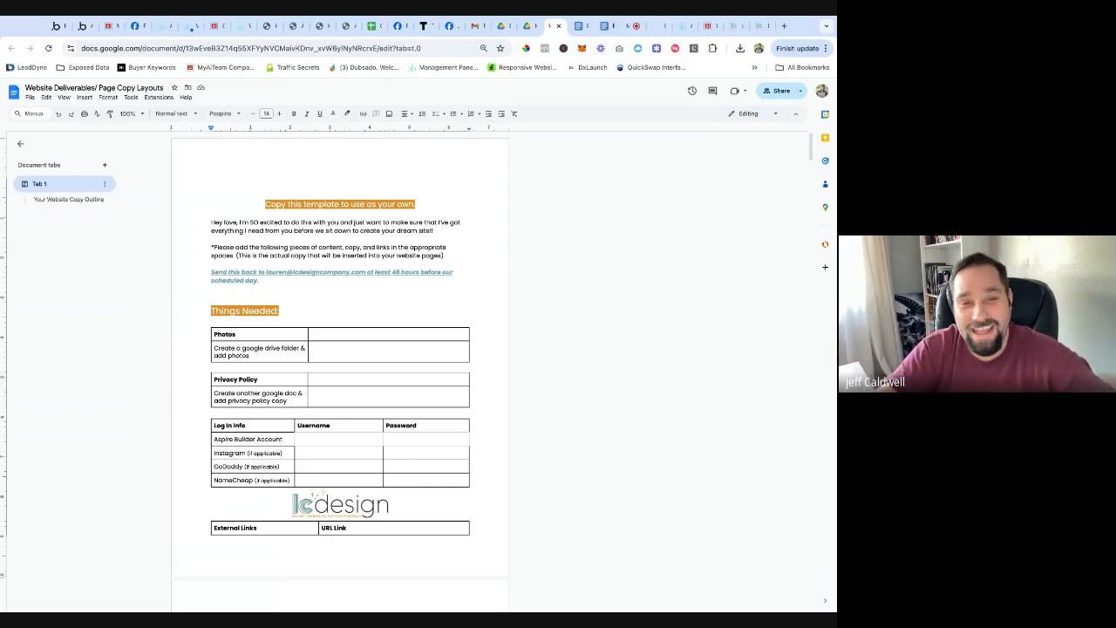
- Select the entire Page Copy Layouts template with Ctrl+A, then return to MyAiTeam
{"action": "key", "text": "ctrl+a"}
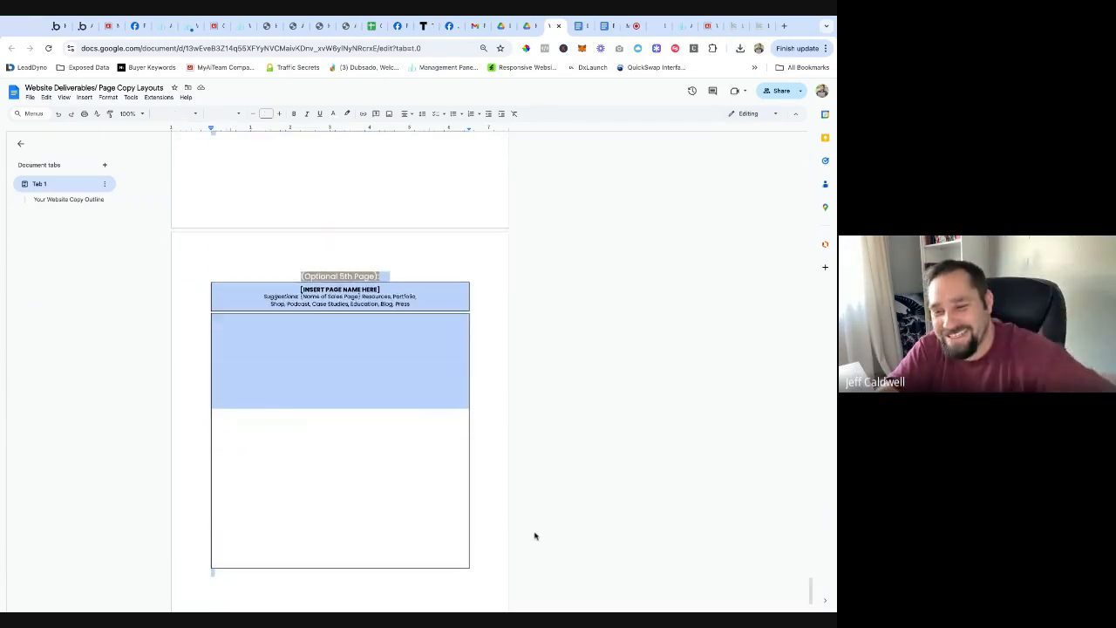
{"action": "scroll", "coordinate": [464, 453], "scroll_direction": "up", "scroll_amount": 10}
{"action": "scroll", "coordinate": [464, 453], "scroll_direction": "up", "scroll_amount": 8}
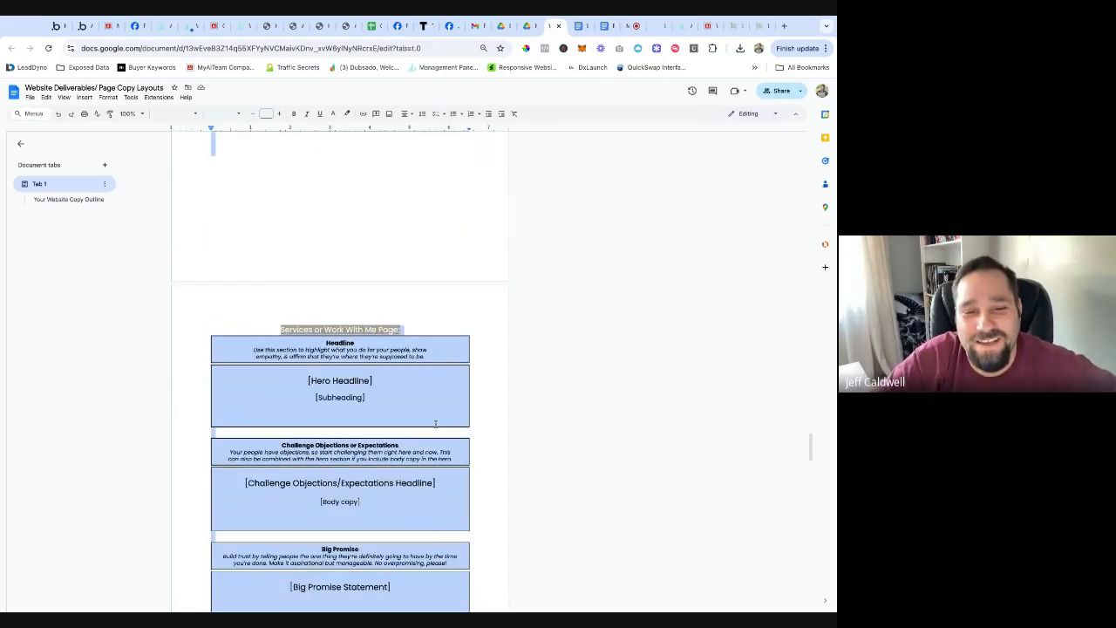
{"action": "scroll", "coordinate": [356, 350], "scroll_direction": "up", "scroll_amount": 15}
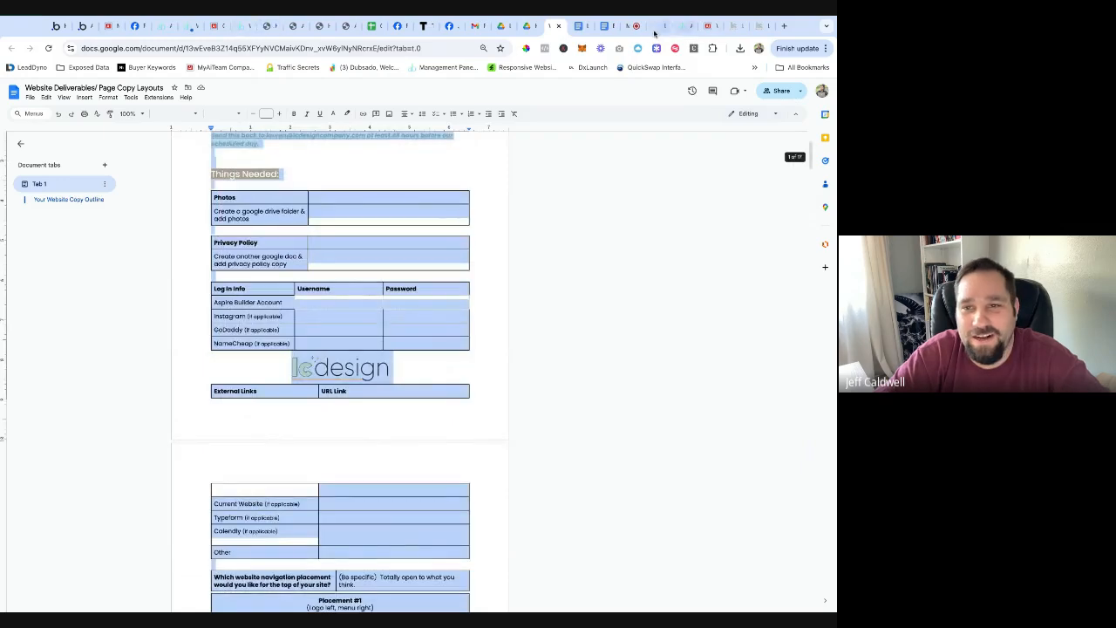
{"action": "left_click", "coordinate": [707, 33]}
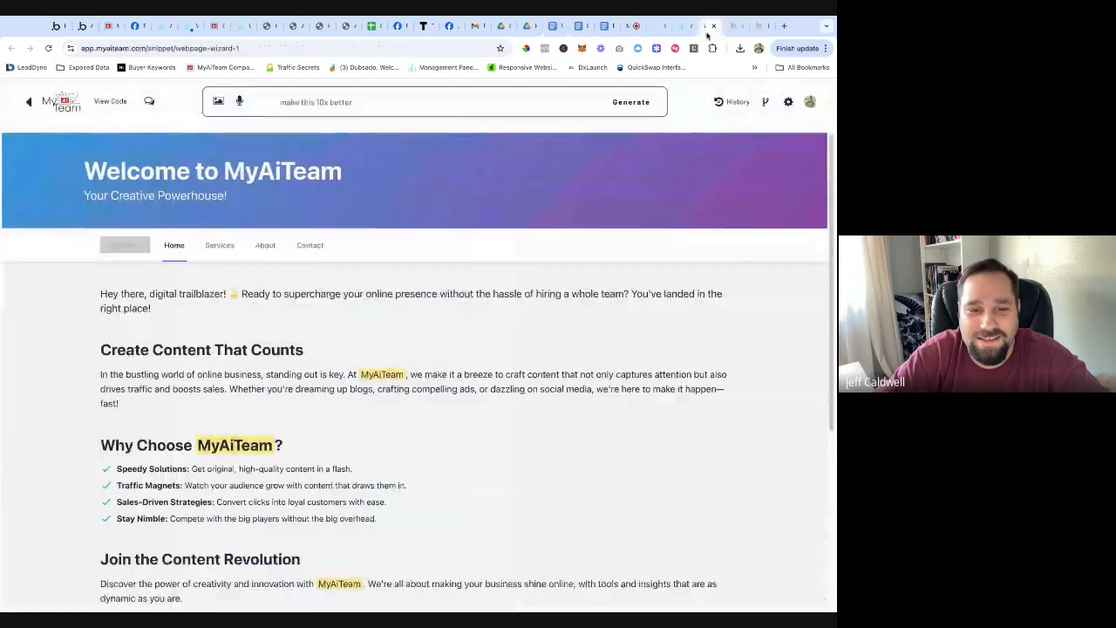
- Replace the prompt with 'update to follow this structure, for the homepage' plus the pasted structure, and generate
{"action": "triple_click", "coordinate": [406, 105]}
{"action": "type", "text": "u"}
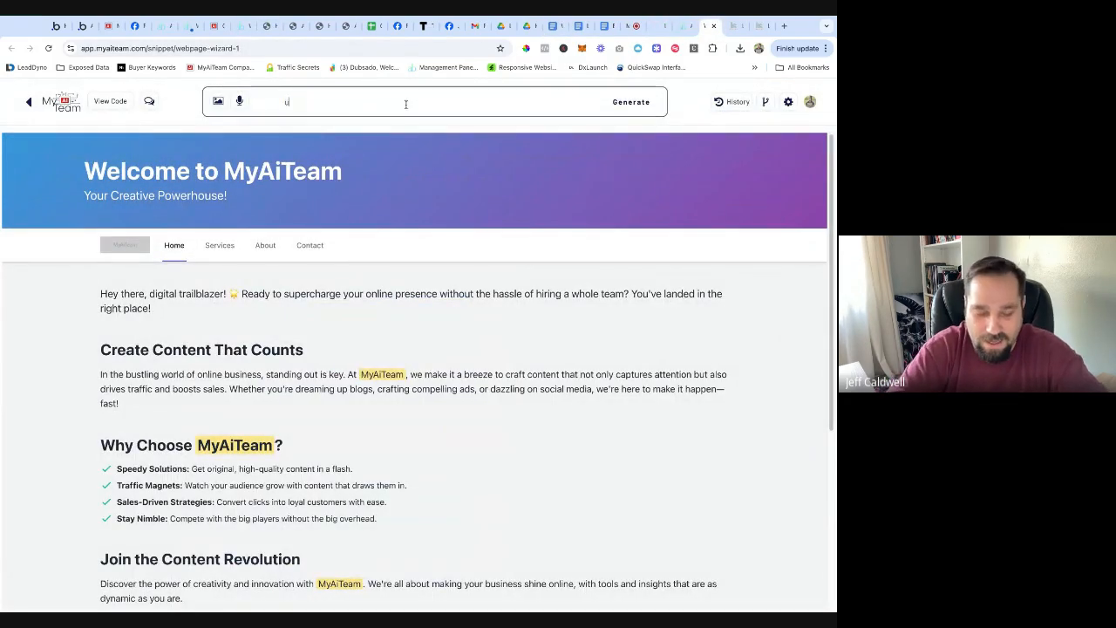
{"action": "type", "text": "pdate to follow"}
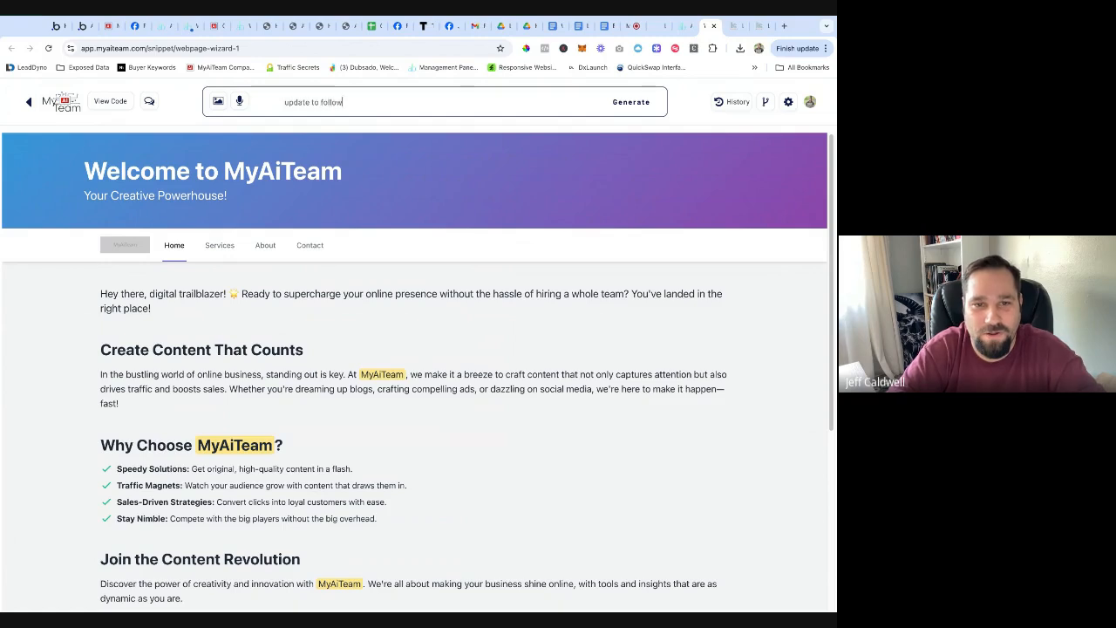
{"action": "type", "text": " this structure, "}
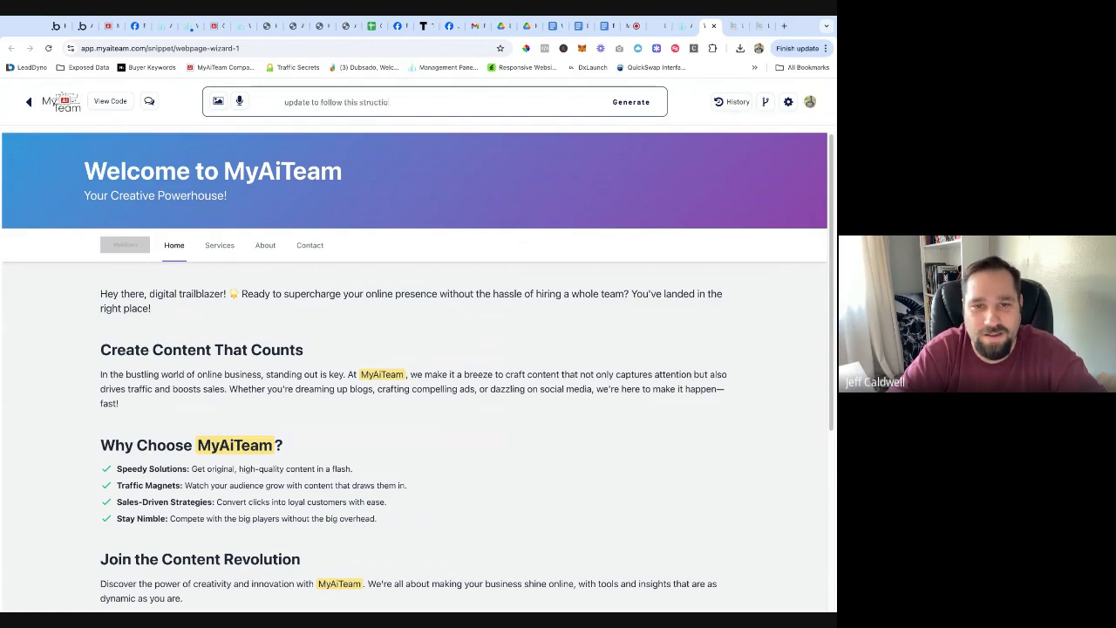
{"action": "type", "text": "for"}
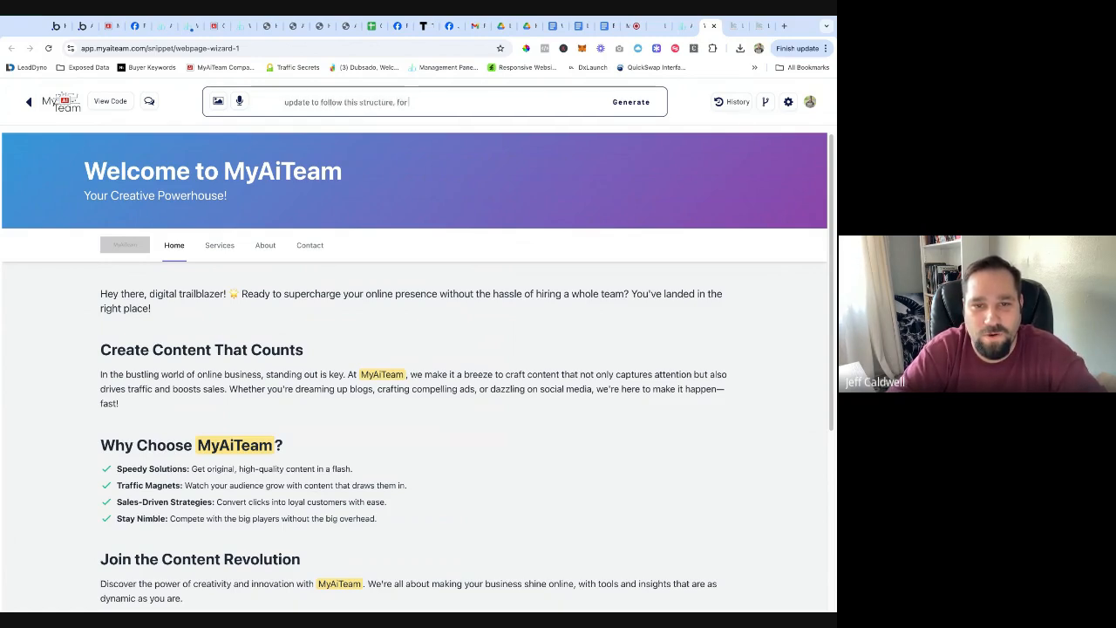
{"action": "type", "text": " the homepage"}
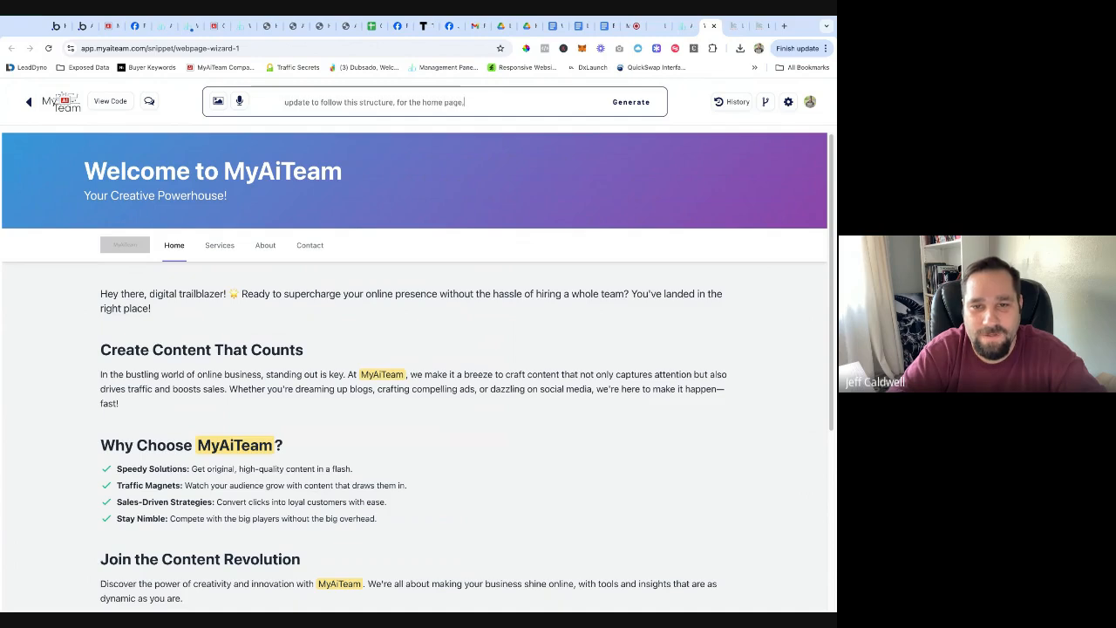
{"action": "key", "text": "super+v"}
{"action": "left_click", "coordinate": [631, 104]}
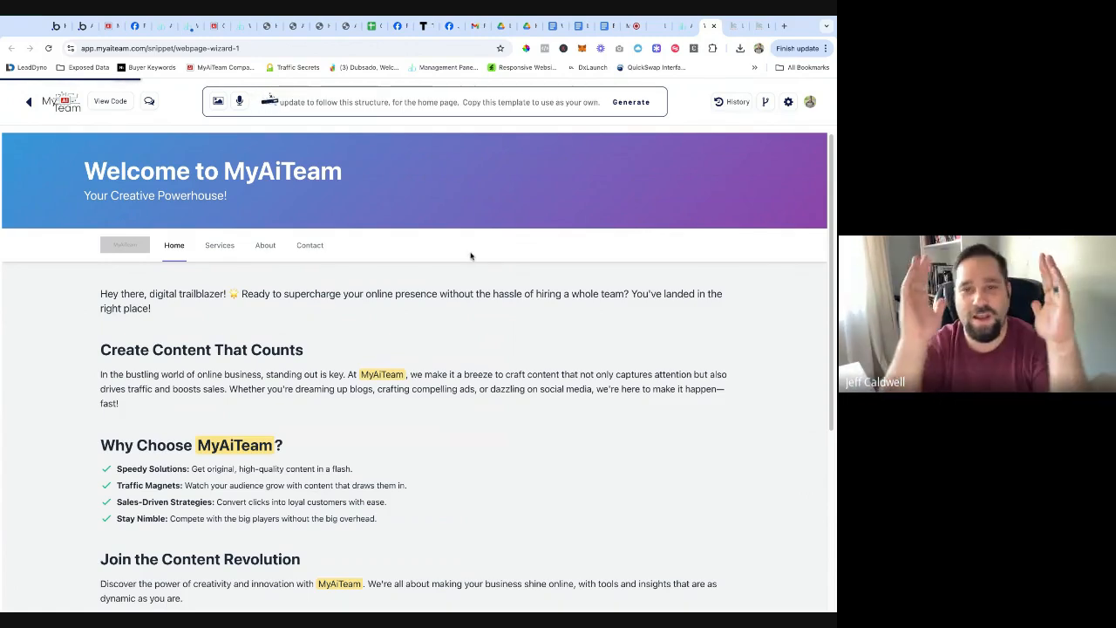
{"action": "left_click", "coordinate": [736, 30]}
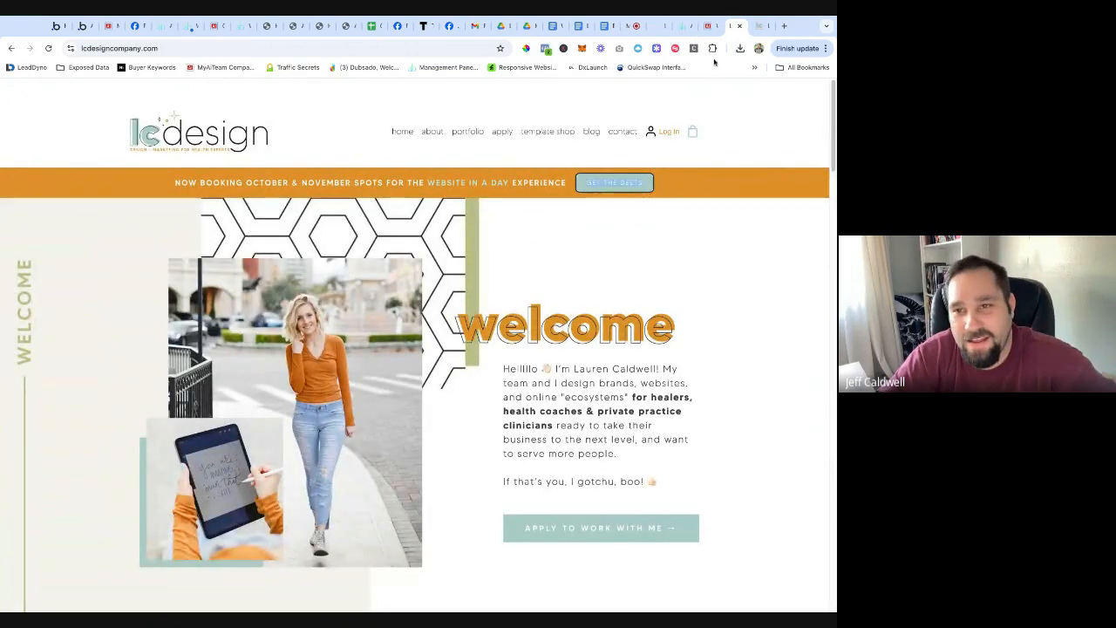
- Open the Website in a Day details page and highlight the $4,000 website-only VIP day package
{"action": "left_click", "coordinate": [761, 30]}
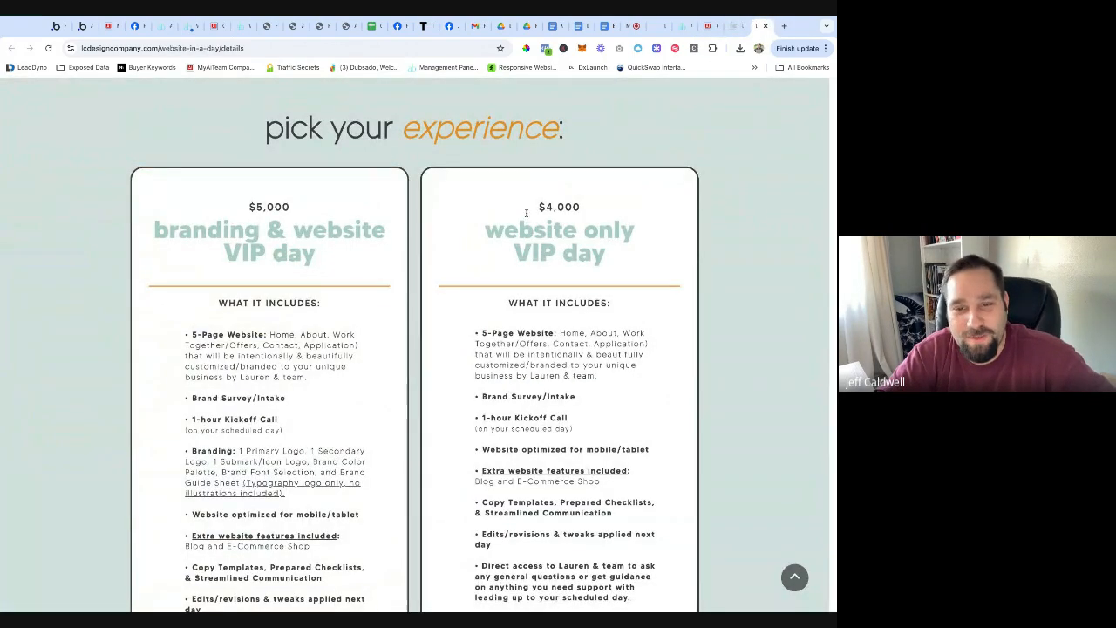
{"action": "left_click_drag", "start_coordinate": [533, 205], "coordinate": [640, 326]}
{"action": "left_click", "coordinate": [595, 245]}
{"action": "scroll", "coordinate": [567, 249], "scroll_direction": "up", "scroll_amount": 1}
{"action": "left_click", "coordinate": [627, 296]}
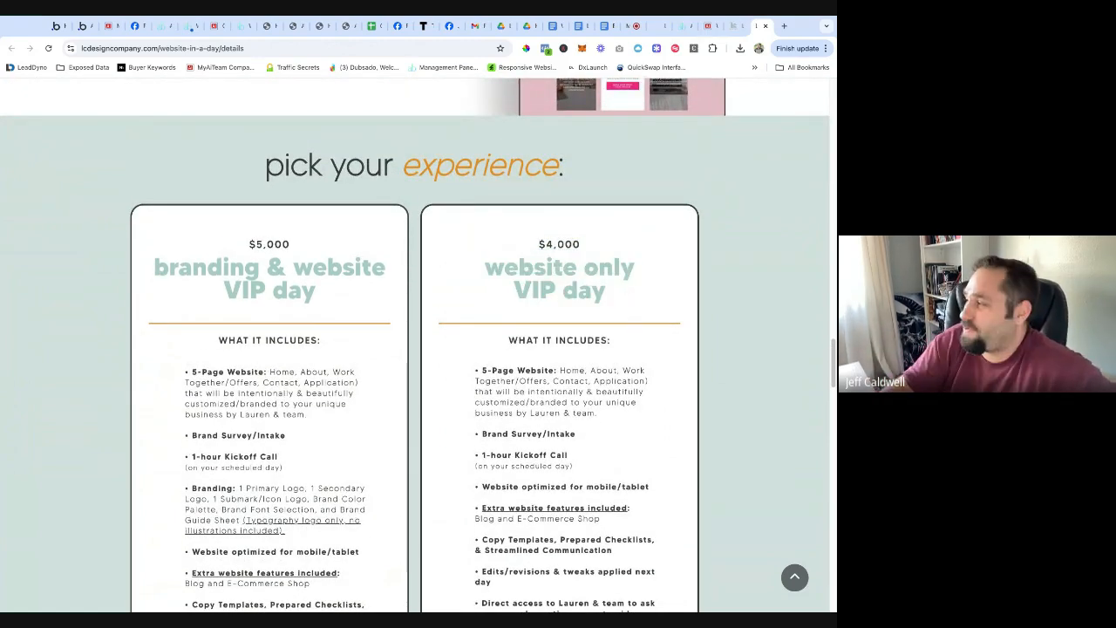
{"action": "left_click_drag", "start_coordinate": [535, 248], "coordinate": [602, 293]}
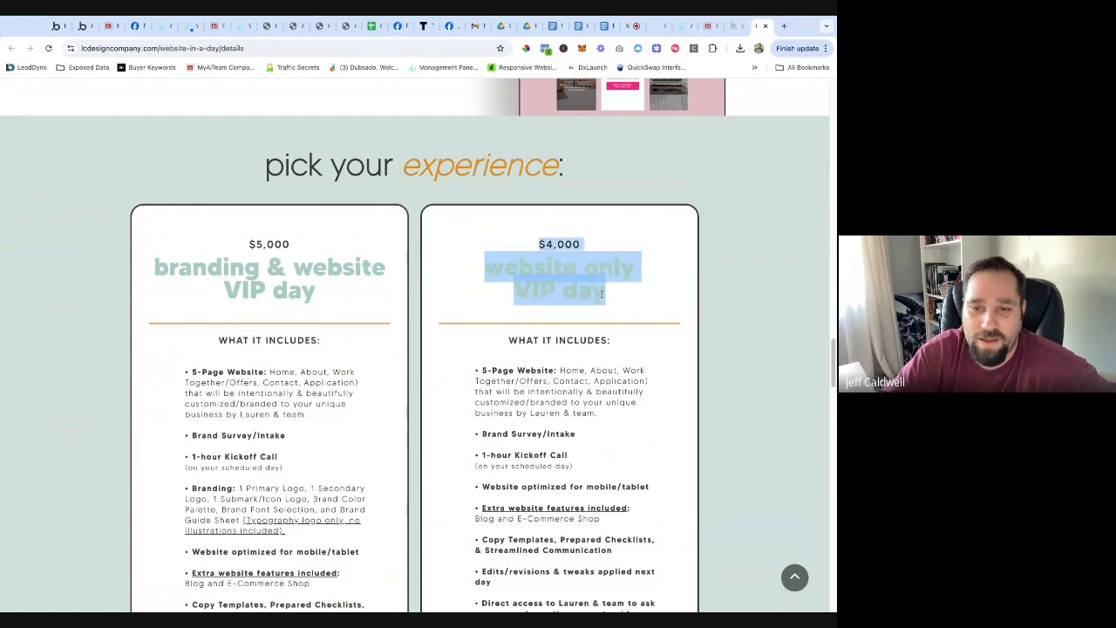
{"action": "left_click", "coordinate": [601, 293]}
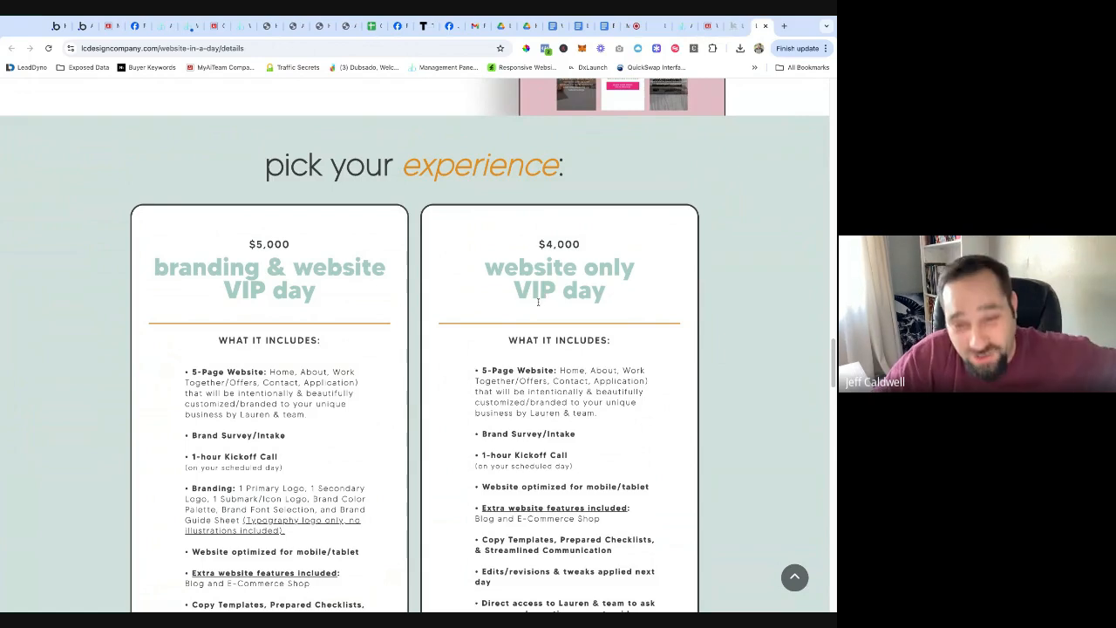
{"action": "scroll", "coordinate": [538, 302], "scroll_direction": "up", "scroll_amount": 1}
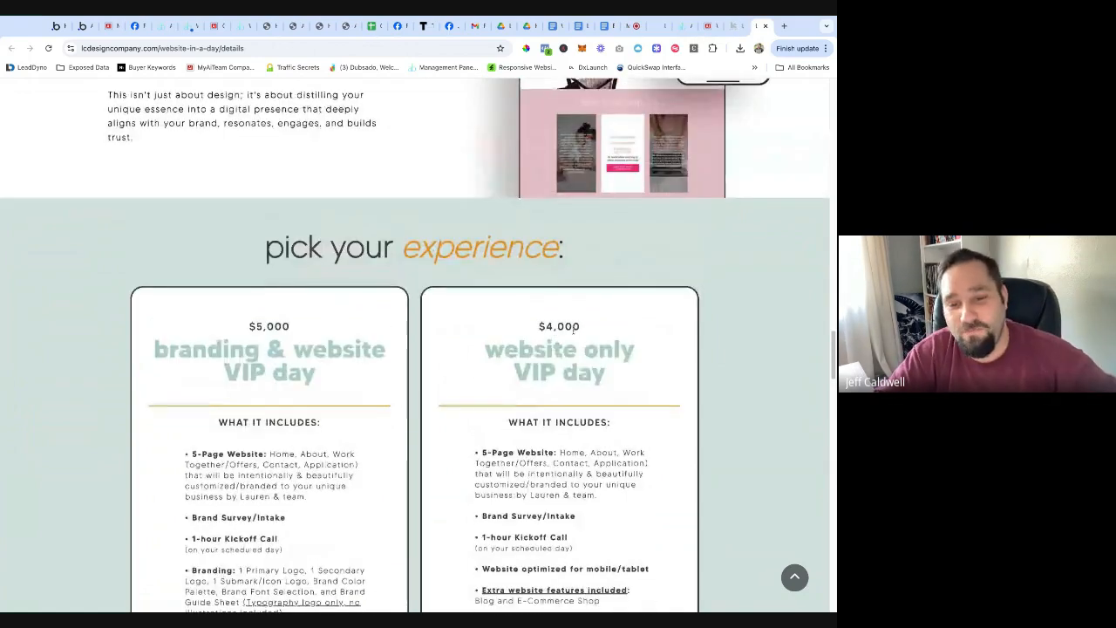
{"action": "left_click_drag", "start_coordinate": [593, 375], "coordinate": [485, 320]}
{"action": "left_click", "coordinate": [616, 387]}
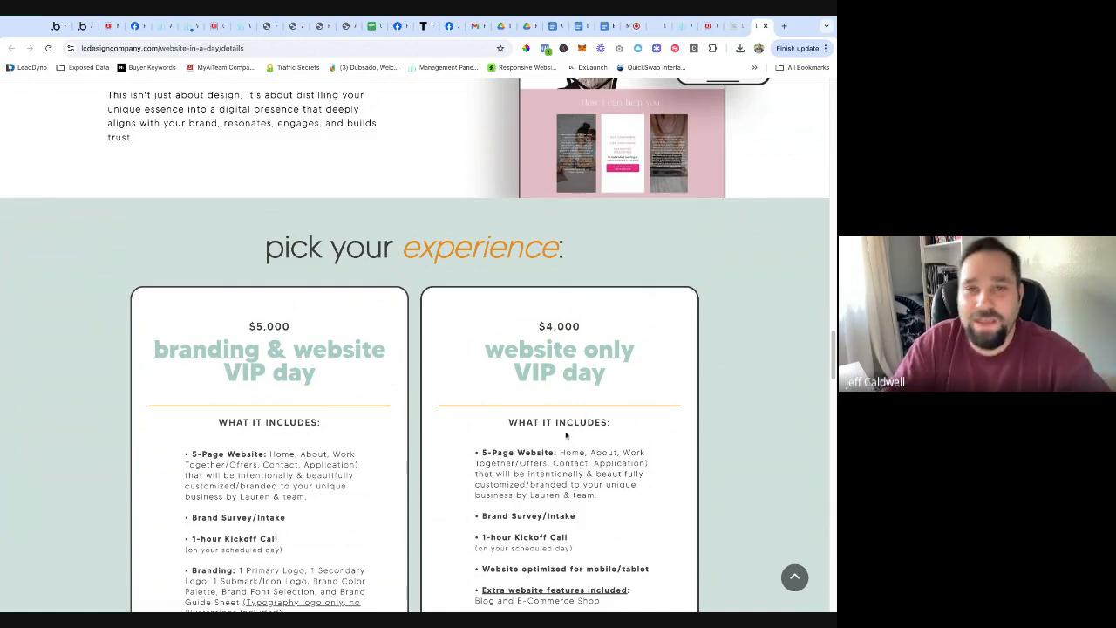
- Highlight the 5-Page Website description and its list of included pages in the $4,000 card
{"action": "scroll", "coordinate": [565, 436], "scroll_direction": "down", "scroll_amount": 1}
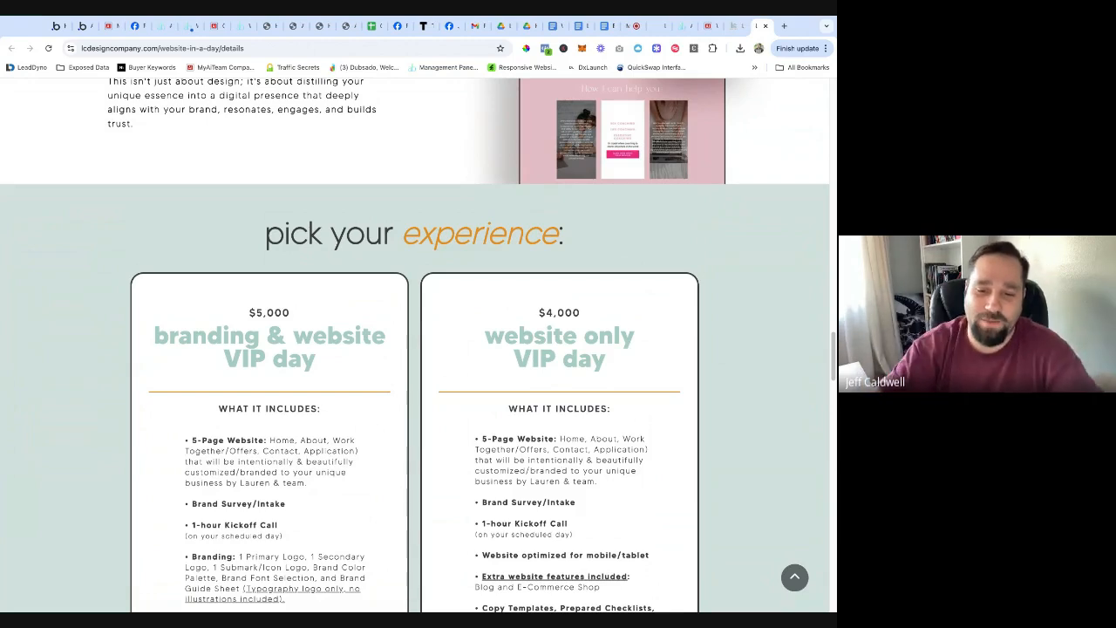
{"action": "left_click_drag", "start_coordinate": [599, 482], "coordinate": [560, 439]}
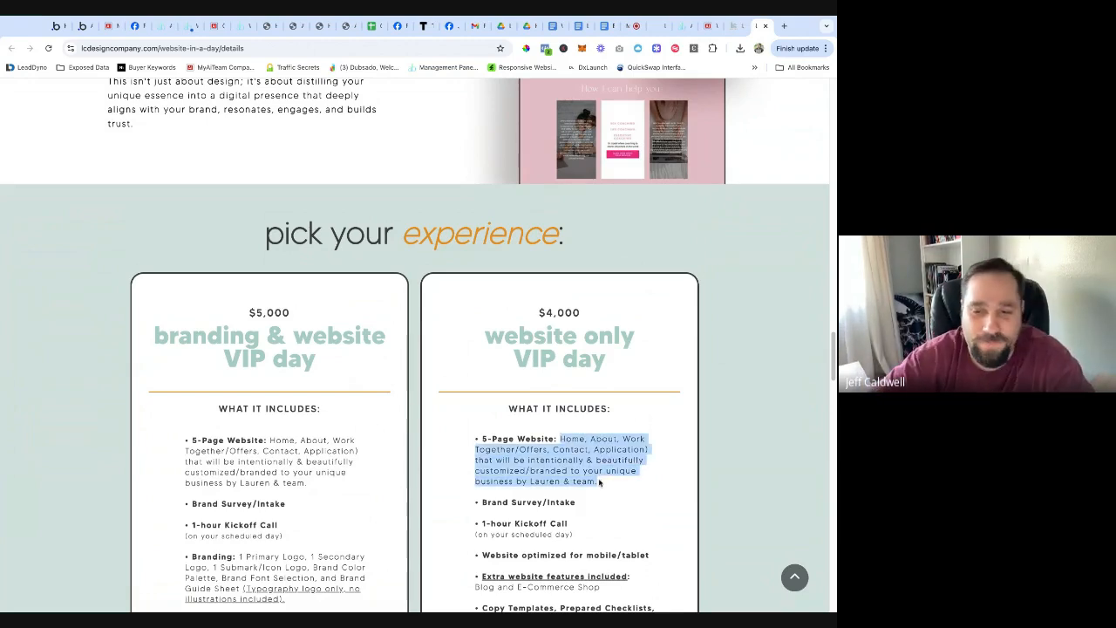
{"action": "left_click", "coordinate": [590, 436]}
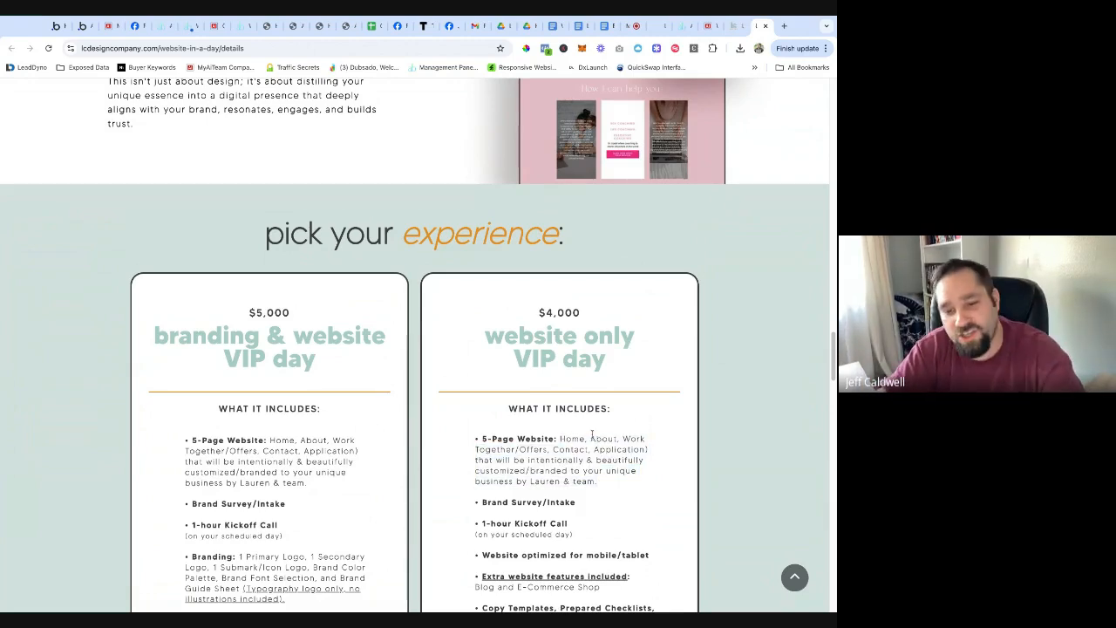
{"action": "left_click_drag", "start_coordinate": [561, 439], "coordinate": [589, 460]}
{"action": "left_click", "coordinate": [590, 472]}
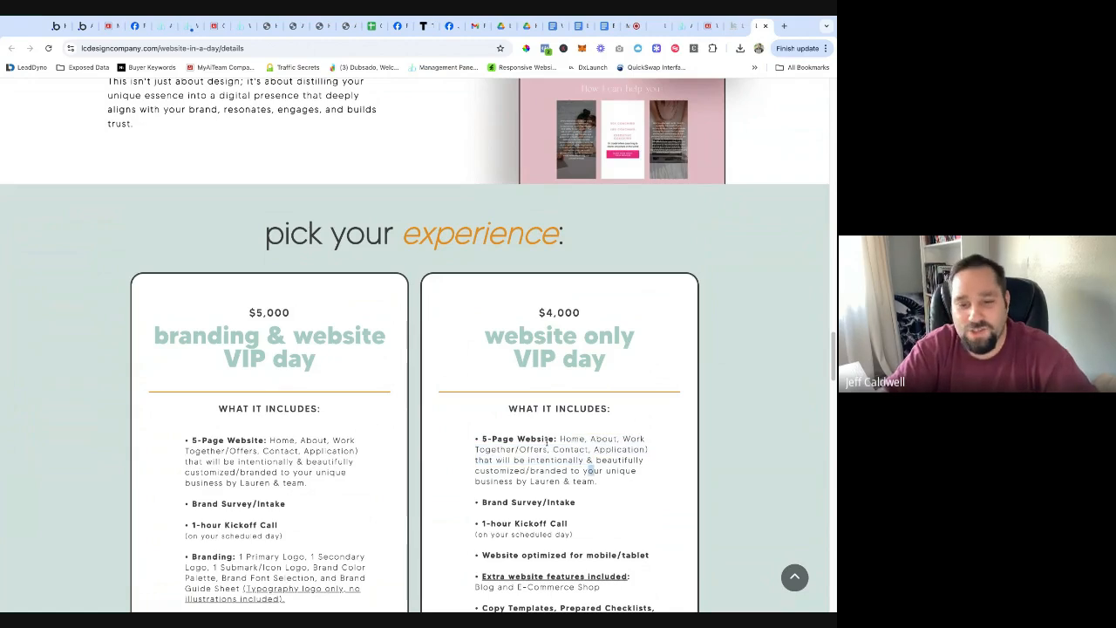
{"action": "scroll", "coordinate": [601, 462], "scroll_direction": "down", "scroll_amount": 1}
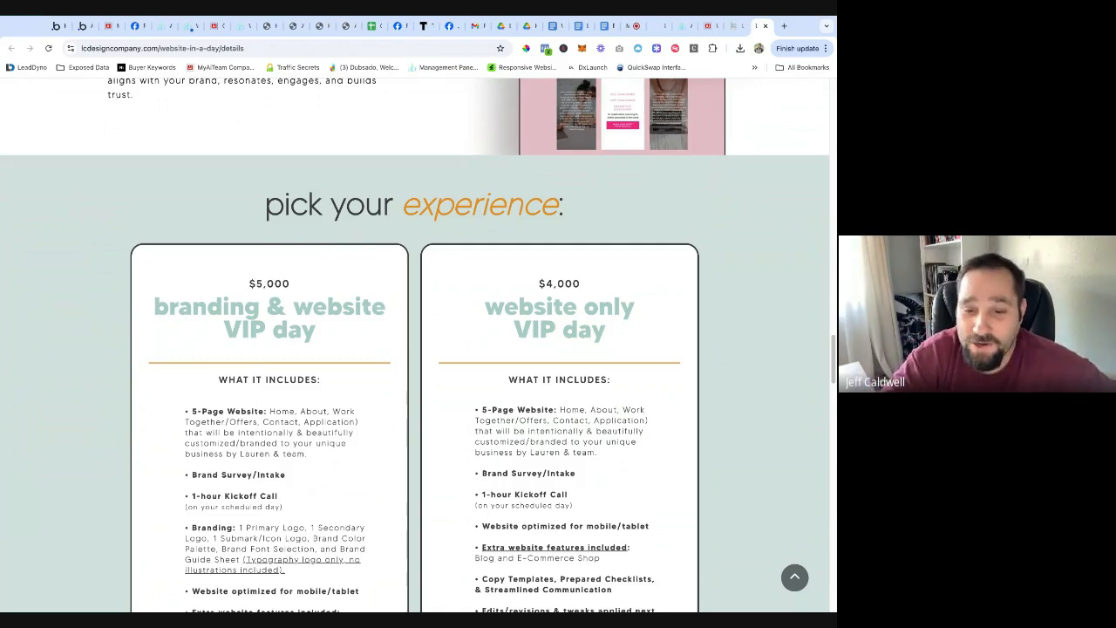
{"action": "scroll", "coordinate": [526, 376], "scroll_direction": "up", "scroll_amount": 1}
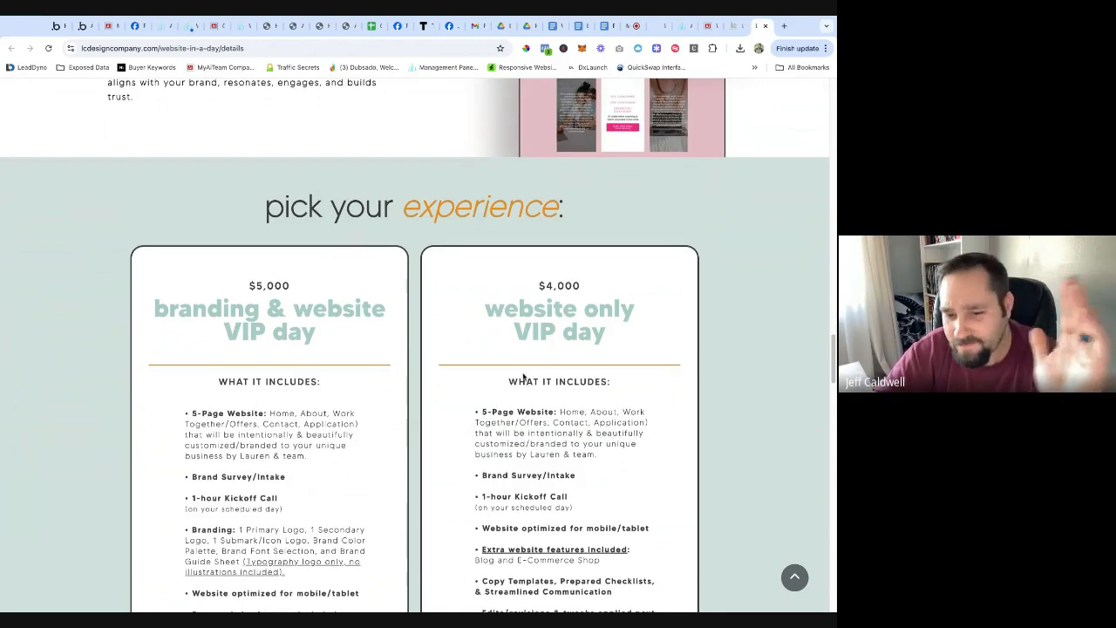
- Scroll through the regenerated home page, highlighting the greeting and the Why Choose MyAiTeam paragraph
{"action": "left_click", "coordinate": [706, 27]}
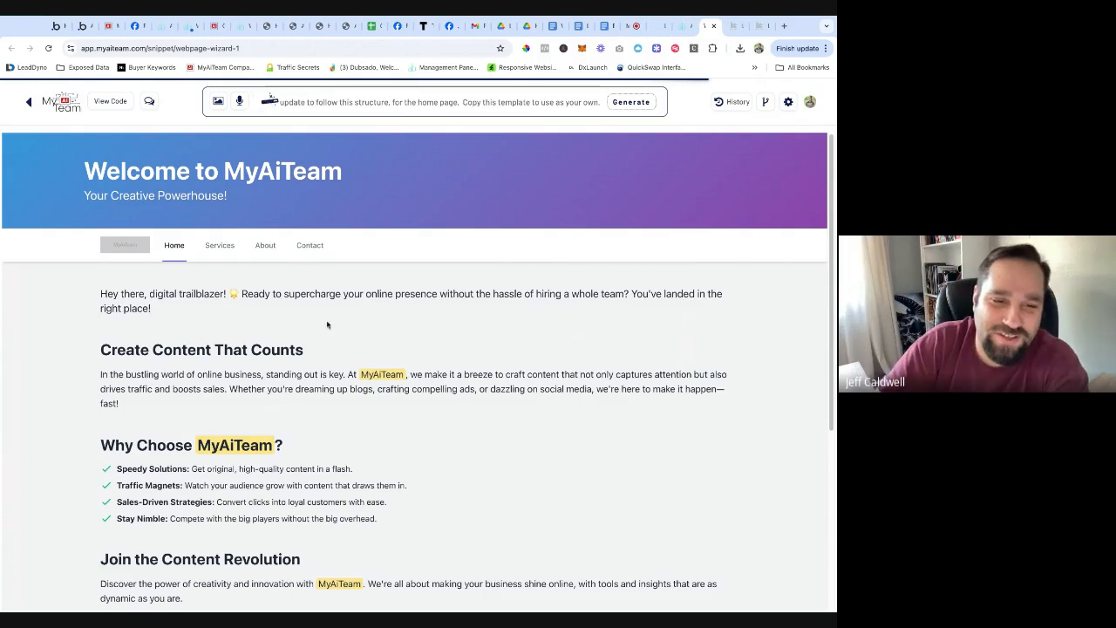
{"action": "left_click_drag", "start_coordinate": [147, 294], "coordinate": [222, 295]}
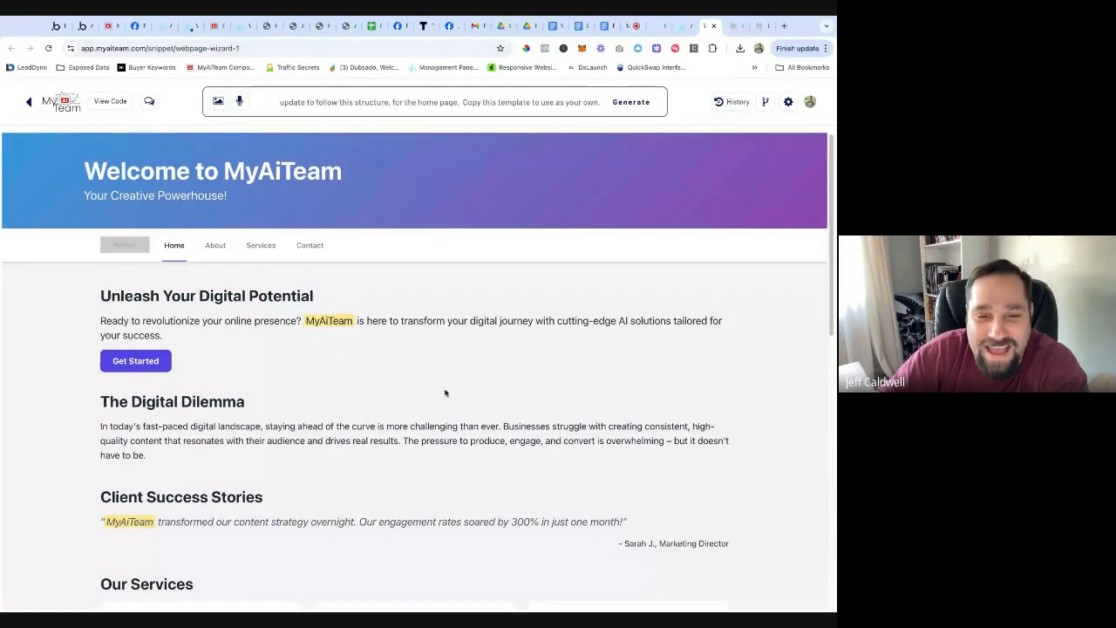
{"action": "scroll", "coordinate": [327, 346], "scroll_direction": "down", "scroll_amount": 3}
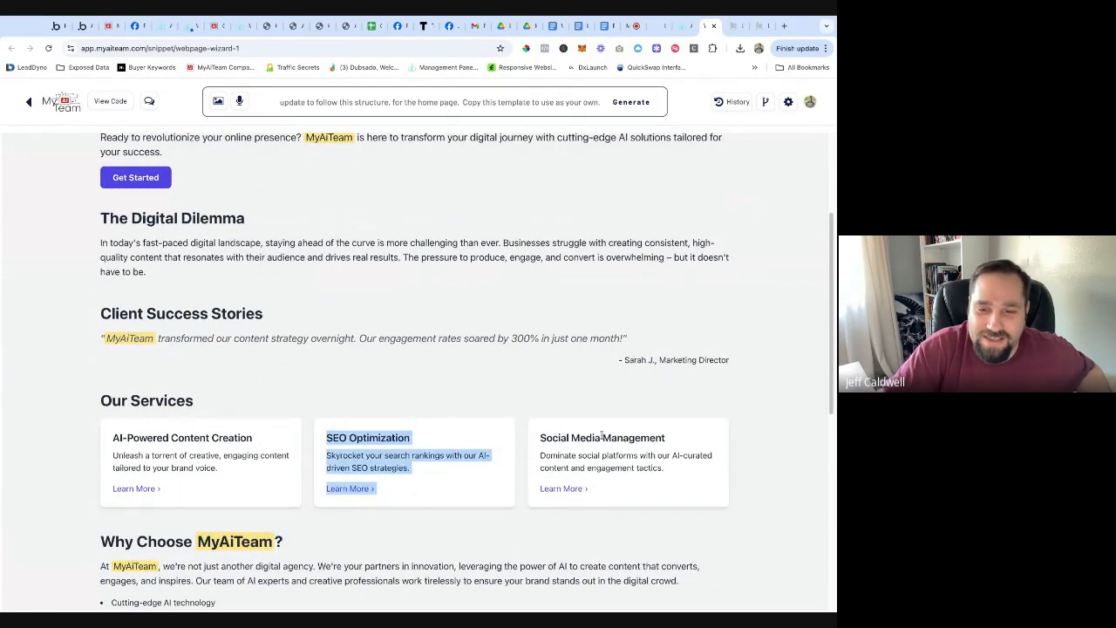
{"action": "scroll", "coordinate": [610, 436], "scroll_direction": "down", "scroll_amount": 5}
{"action": "left_click_drag", "start_coordinate": [101, 228], "coordinate": [409, 297]}
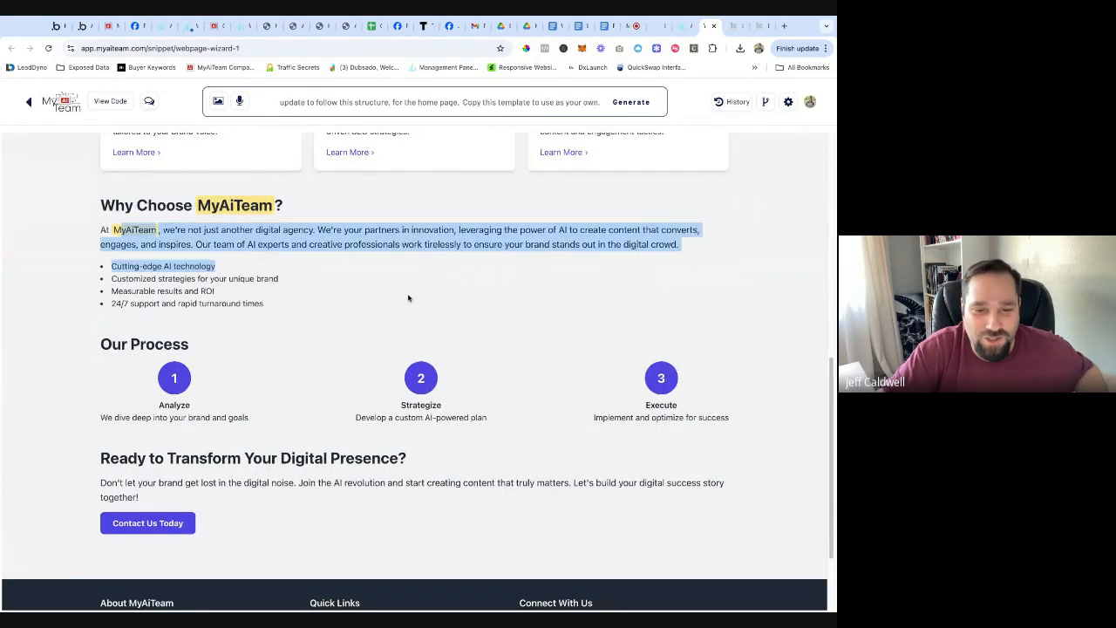
{"action": "left_click", "coordinate": [356, 400]}
- Scroll back up and begin replacing the prompt with 'use rea and blac'
{"action": "scroll", "coordinate": [331, 384], "scroll_direction": "down", "scroll_amount": 1}
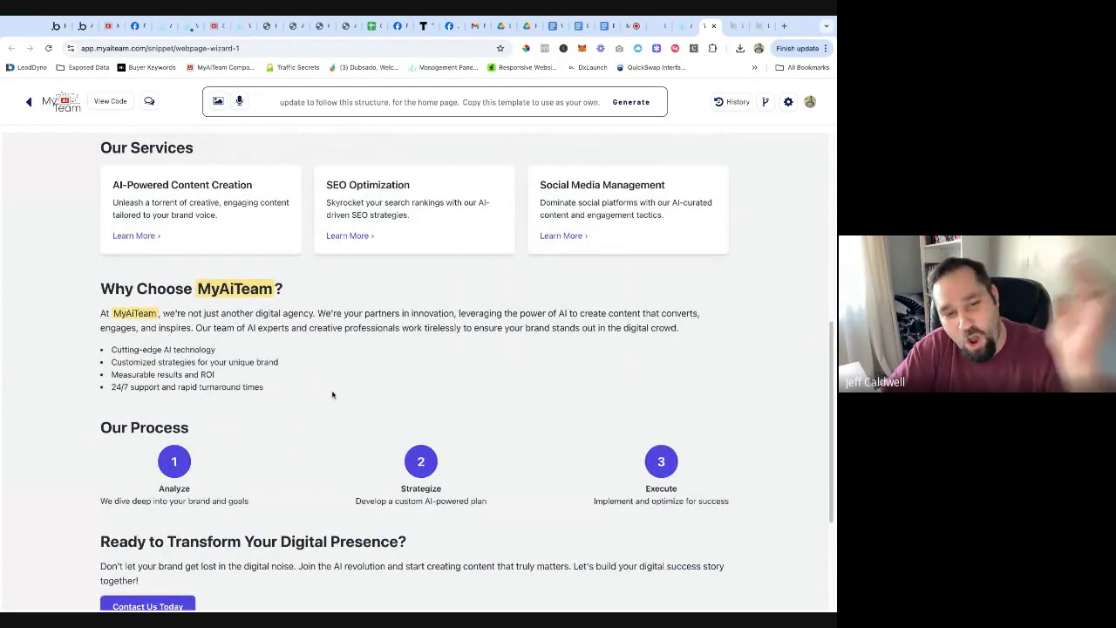
{"action": "scroll", "coordinate": [327, 385], "scroll_direction": "up", "scroll_amount": 5}
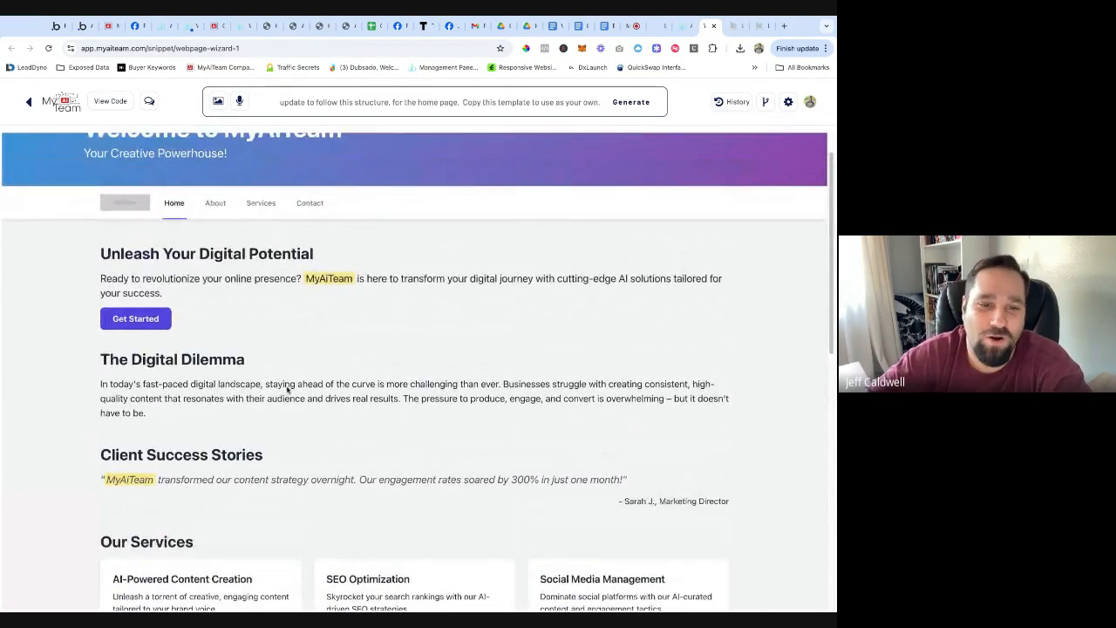
{"action": "scroll", "coordinate": [349, 288], "scroll_direction": "up", "scroll_amount": 1}
{"action": "triple_click", "coordinate": [354, 102]}
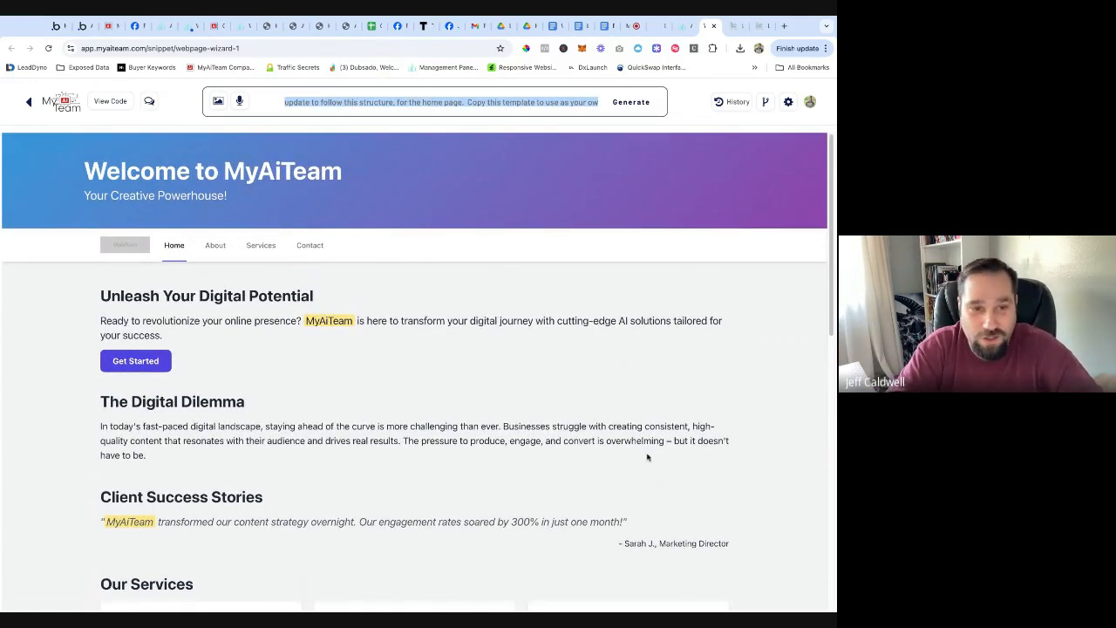
{"action": "type", "text": "use rea"}
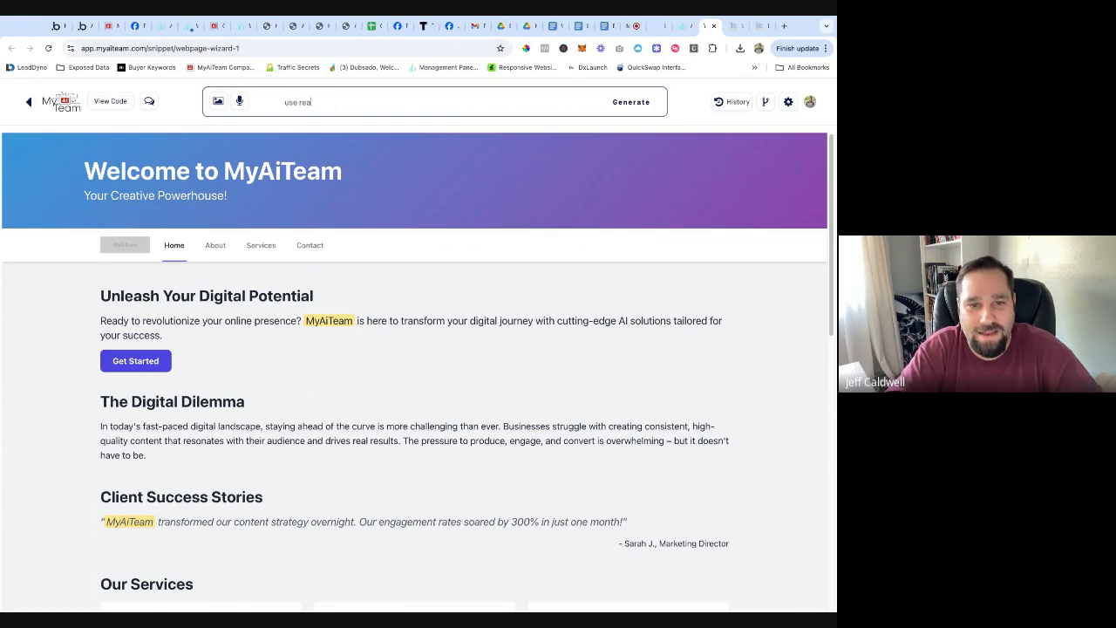
{"action": "type", "text": " and blac"}
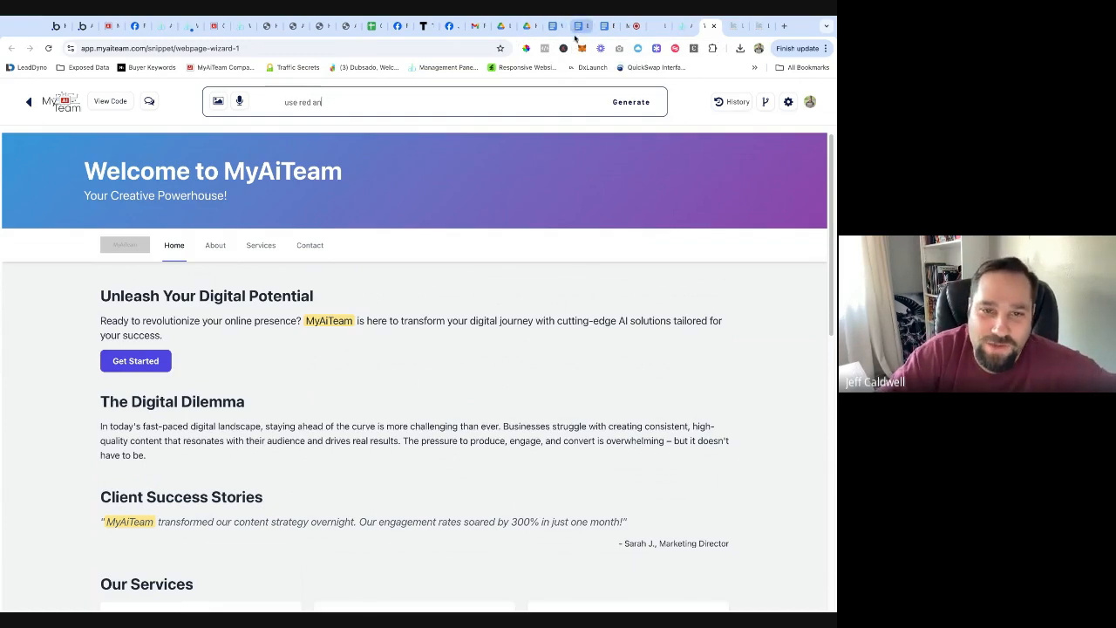
- Select the LCDesign Company Ai Document text from its title down through the Testimonies section
{"action": "left_click", "coordinate": [577, 26]}
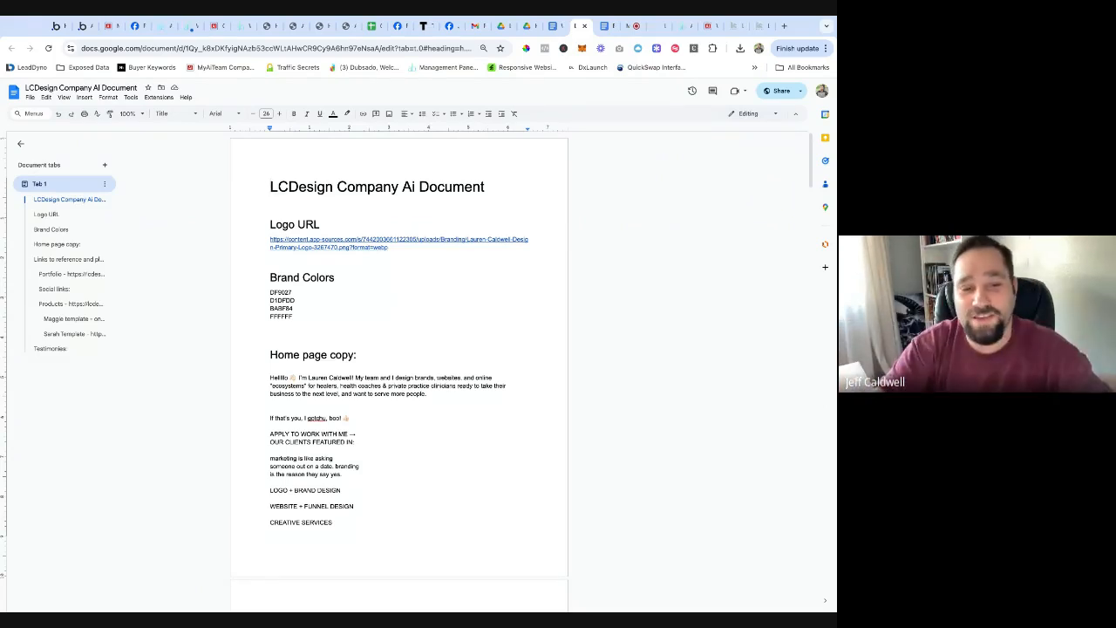
{"action": "left_click_drag", "start_coordinate": [269, 277], "coordinate": [339, 321]}
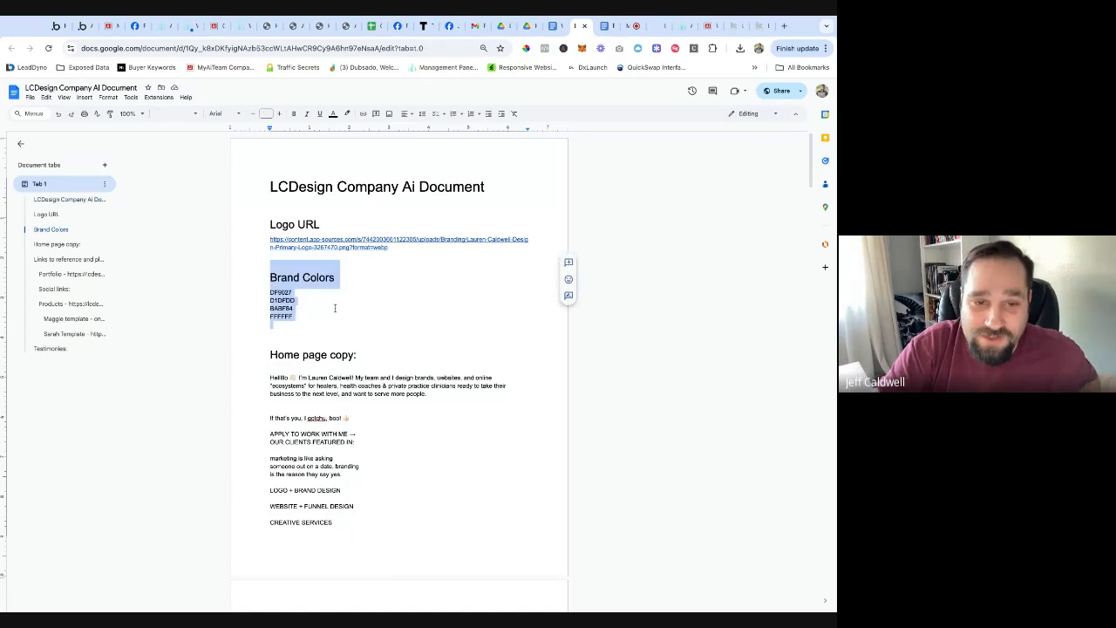
{"action": "left_click", "coordinate": [294, 308]}
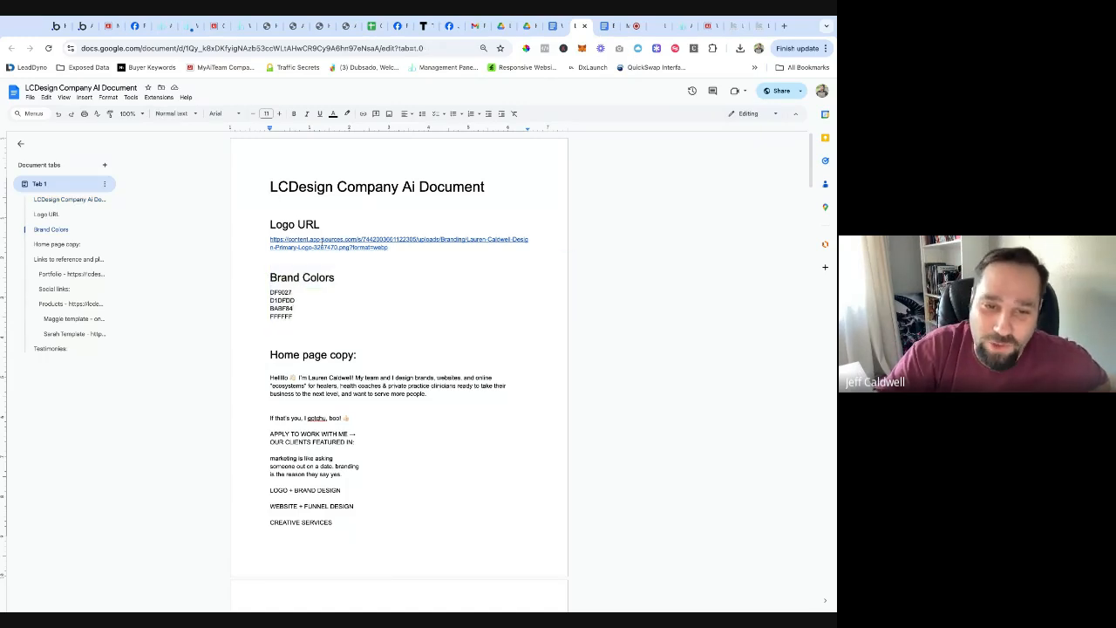
{"action": "left_click", "coordinate": [270, 183], "text": "shift"}
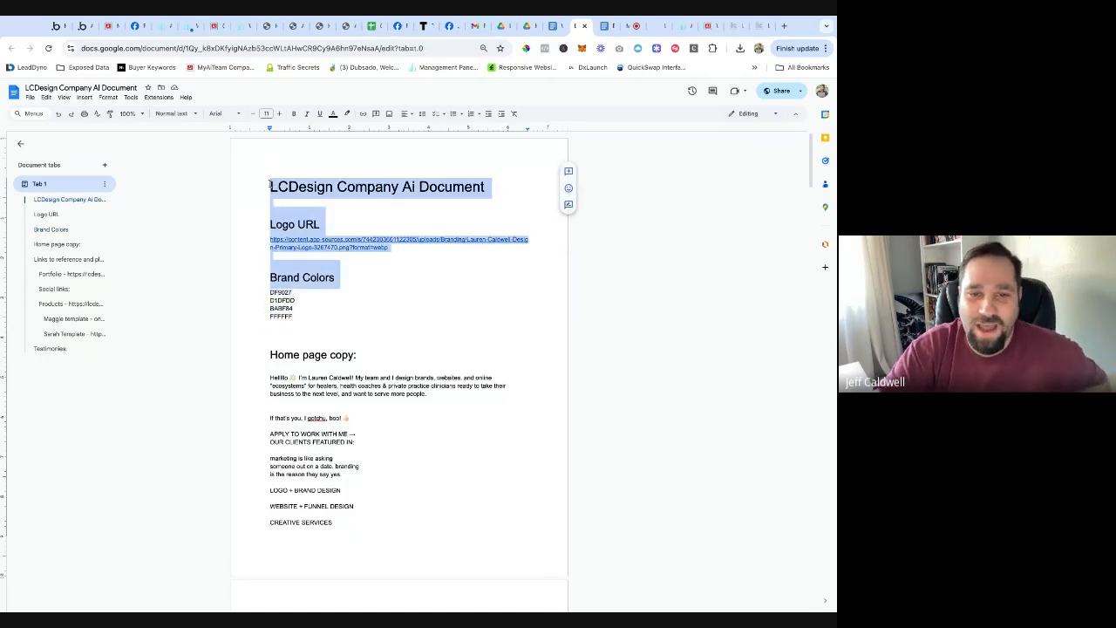
{"action": "left_click_drag", "start_coordinate": [271, 183], "coordinate": [368, 606]}
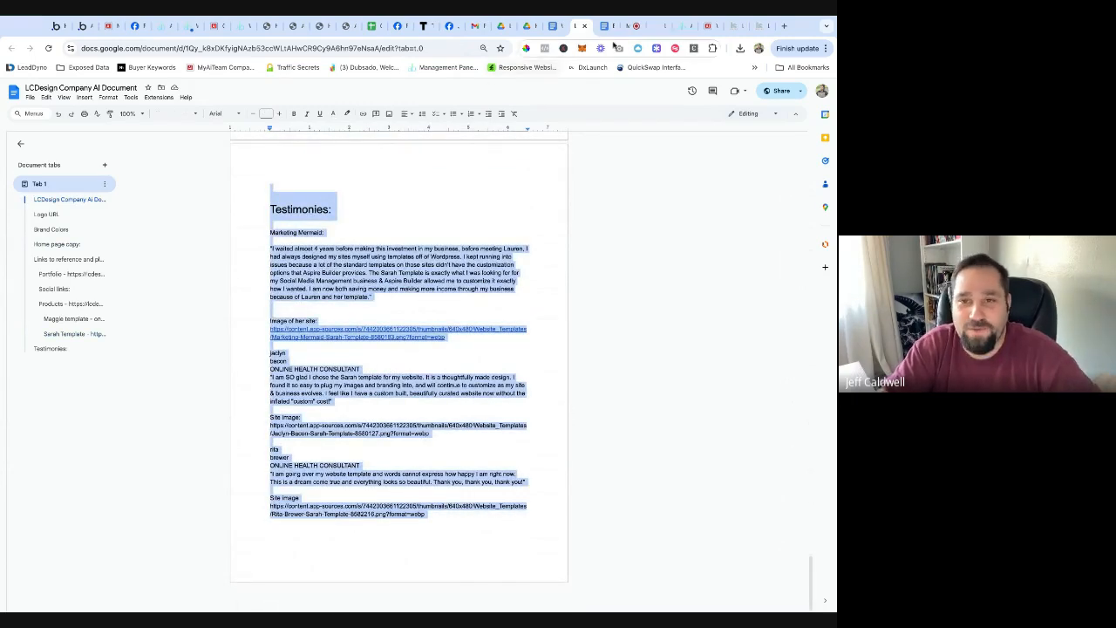
- Ask MyAiTeam to completely update the page for this brand, paste the brand content, and generate
{"action": "left_click", "coordinate": [706, 28]}
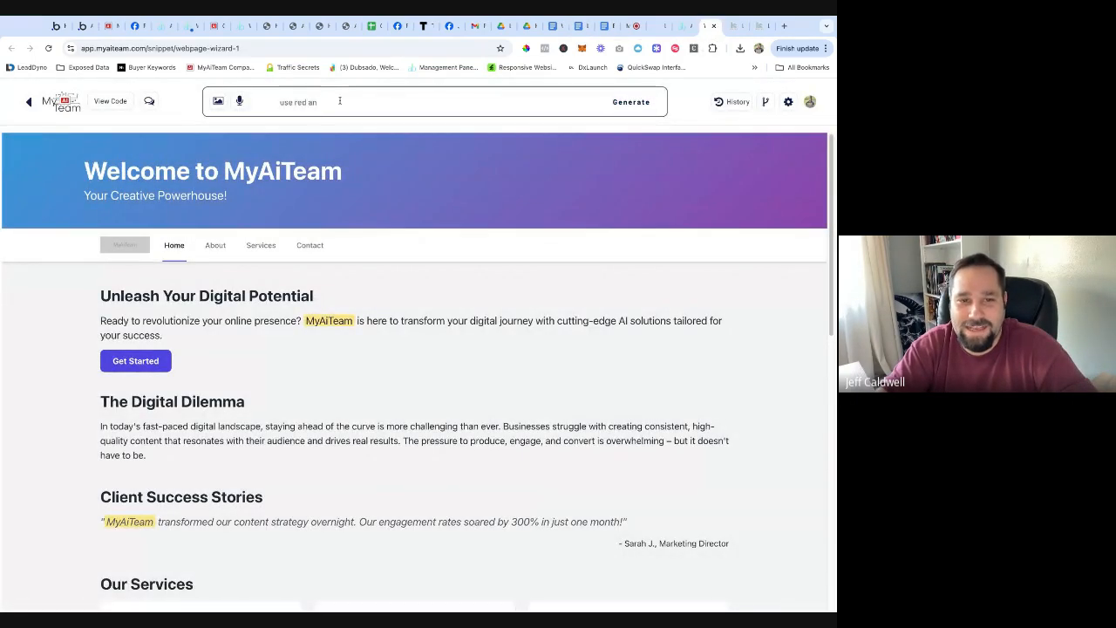
{"action": "type", "text": "complete"}
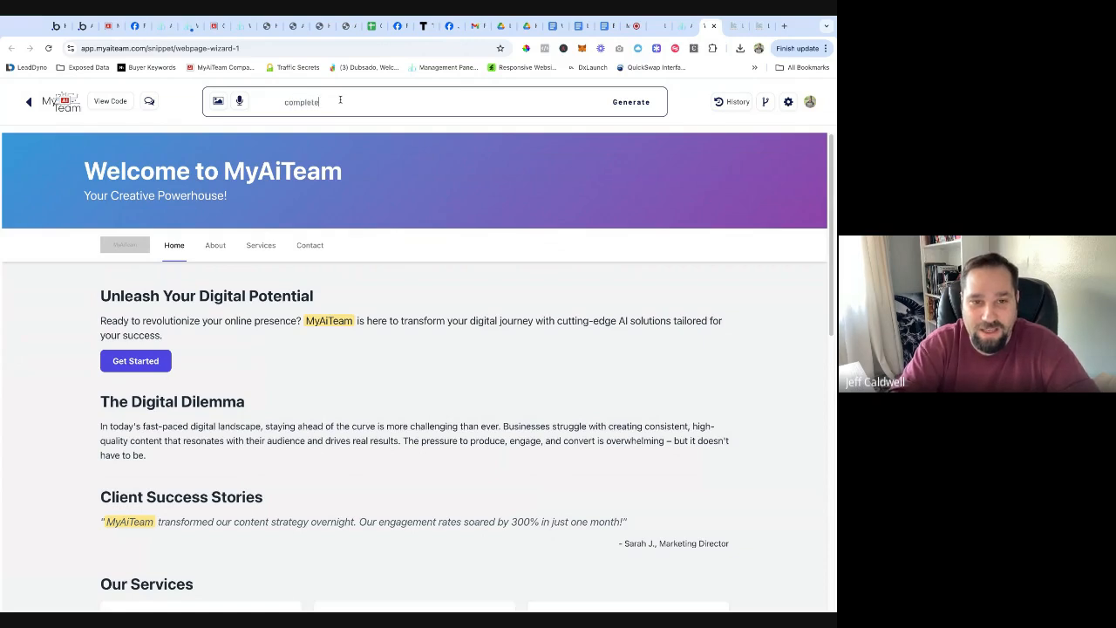
{"action": "type", "text": "ly update this for"}
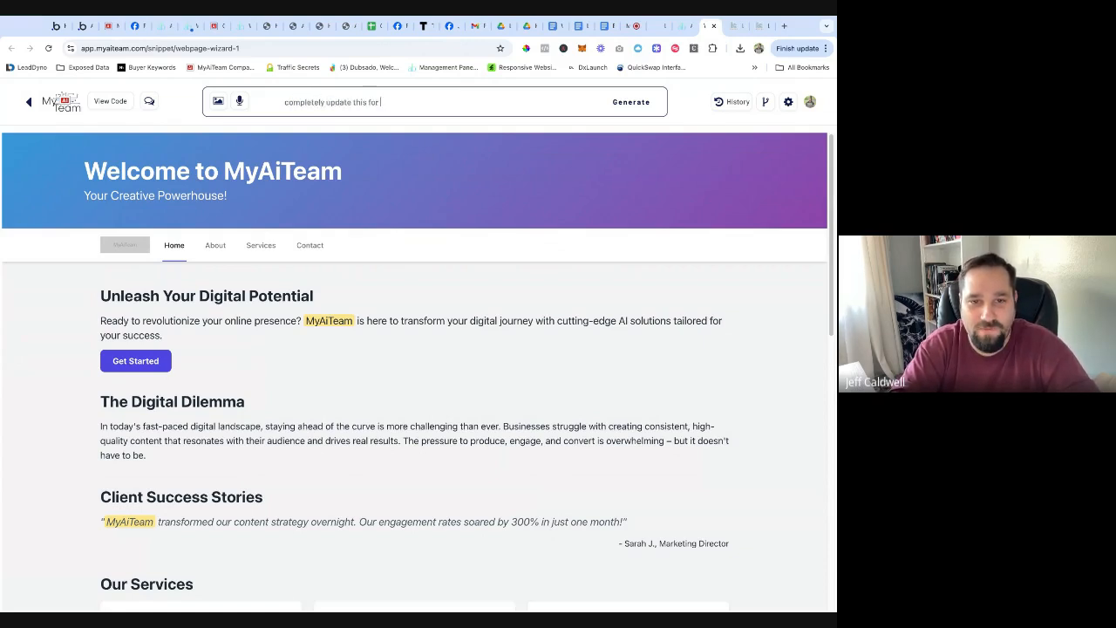
{"action": "type", "text": " this cb"}
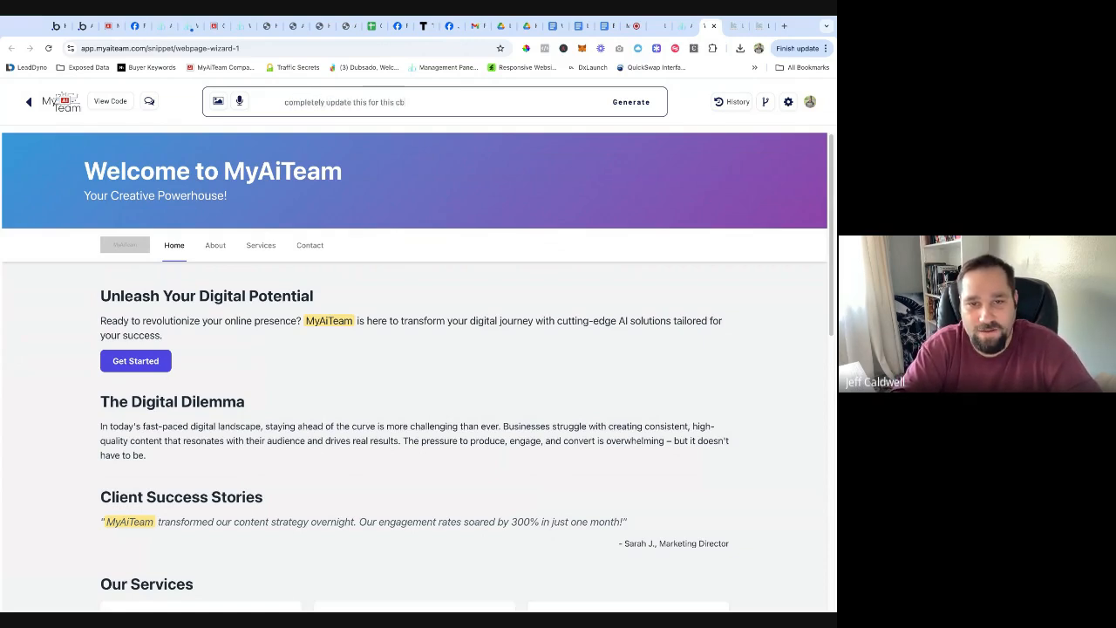
{"action": "key", "text": "BackSpace"}
{"action": "key", "text": "BackSpace"}
{"action": "type", "text": "brand and"}
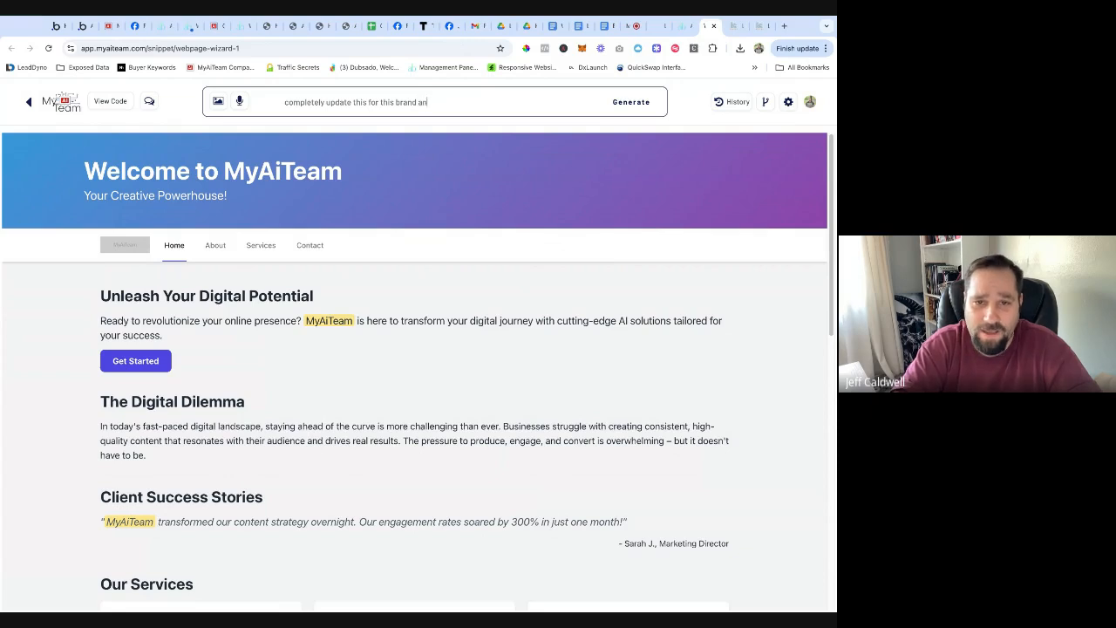
{"action": "key", "text": "super+v"}
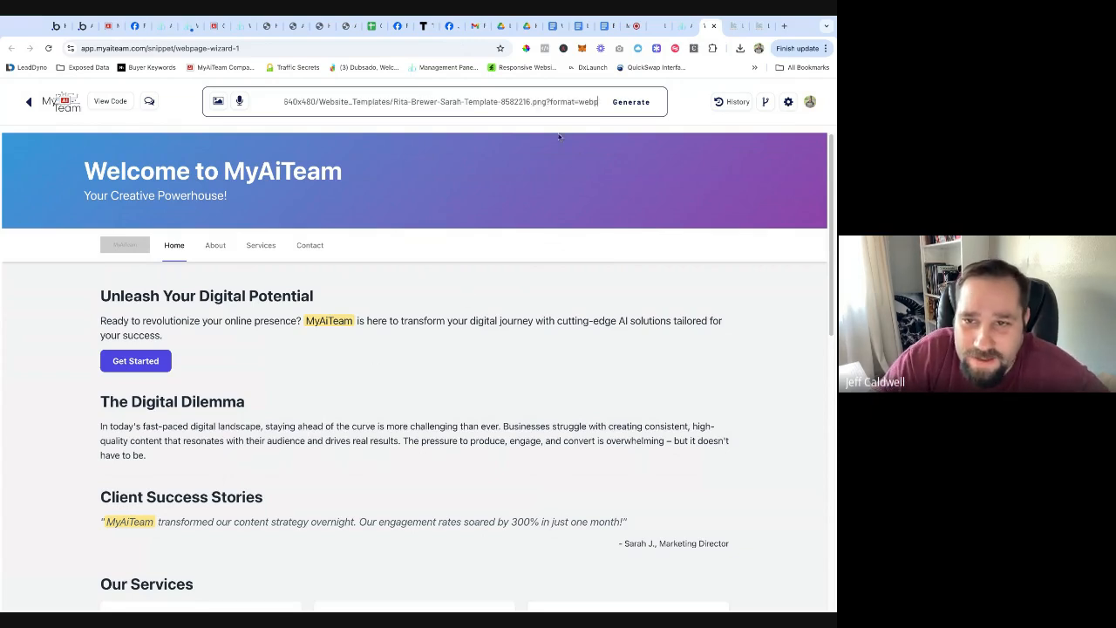
{"action": "left_click", "coordinate": [632, 102]}
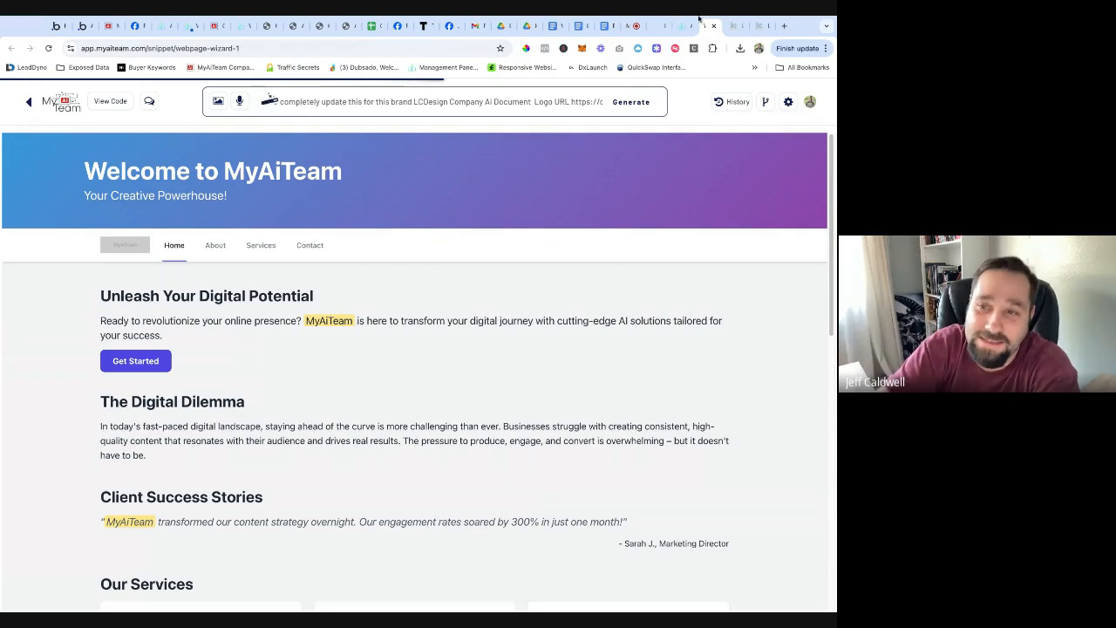
- Scroll through the lcdesigncompany.com homepage for reference, then return to the page builder
{"action": "left_click", "coordinate": [730, 26]}
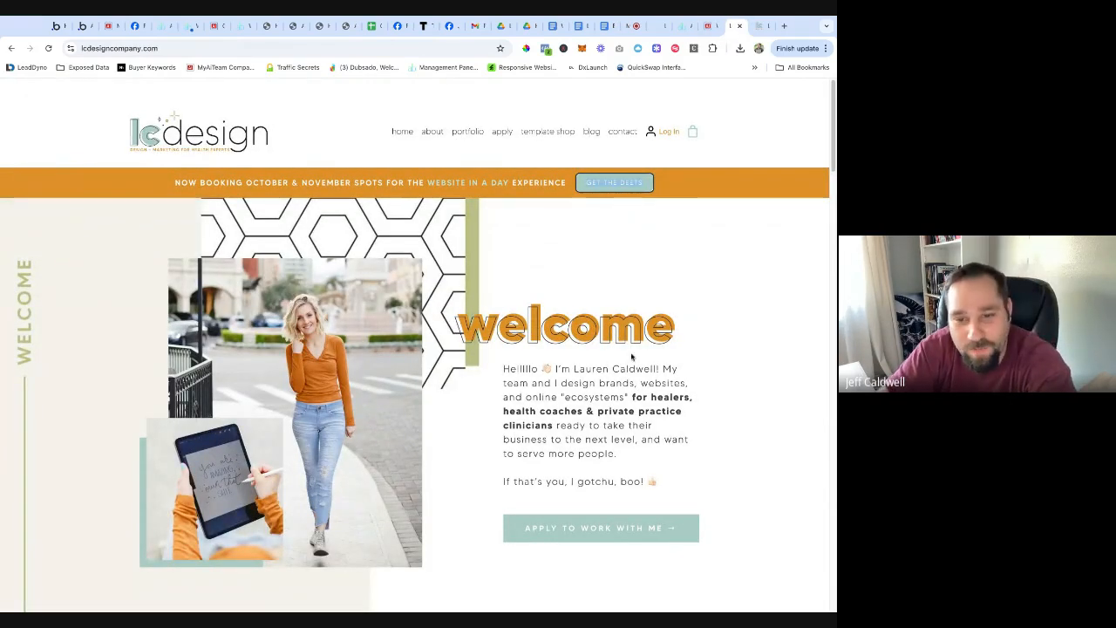
{"action": "scroll", "coordinate": [632, 356], "scroll_direction": "down", "scroll_amount": 1}
{"action": "scroll", "coordinate": [525, 363], "scroll_direction": "down", "scroll_amount": 3}
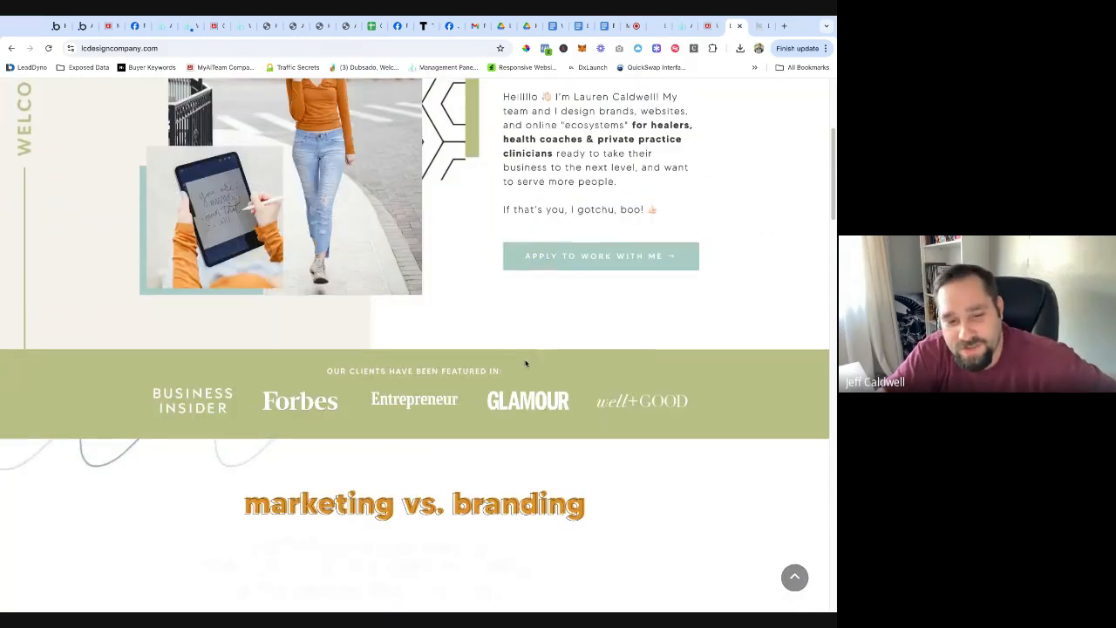
{"action": "left_click", "coordinate": [704, 33]}
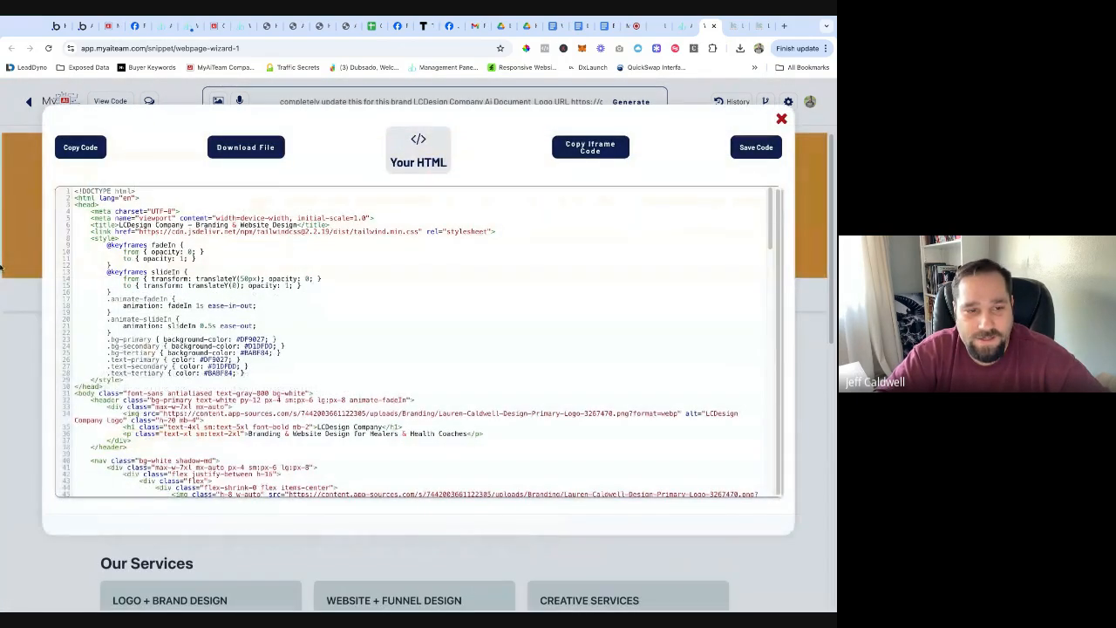
- Dismiss the code overlay and thank-you message, then compare the preview with the LCDesign website
{"action": "left_click", "coordinate": [26, 243]}
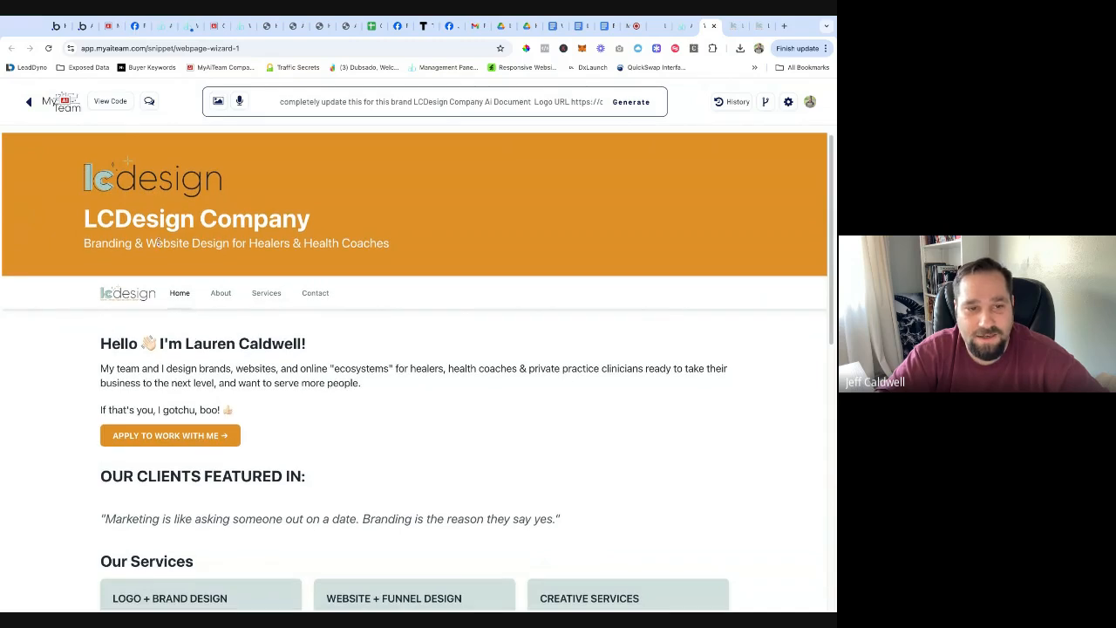
{"action": "left_click_drag", "start_coordinate": [85, 244], "coordinate": [242, 244]}
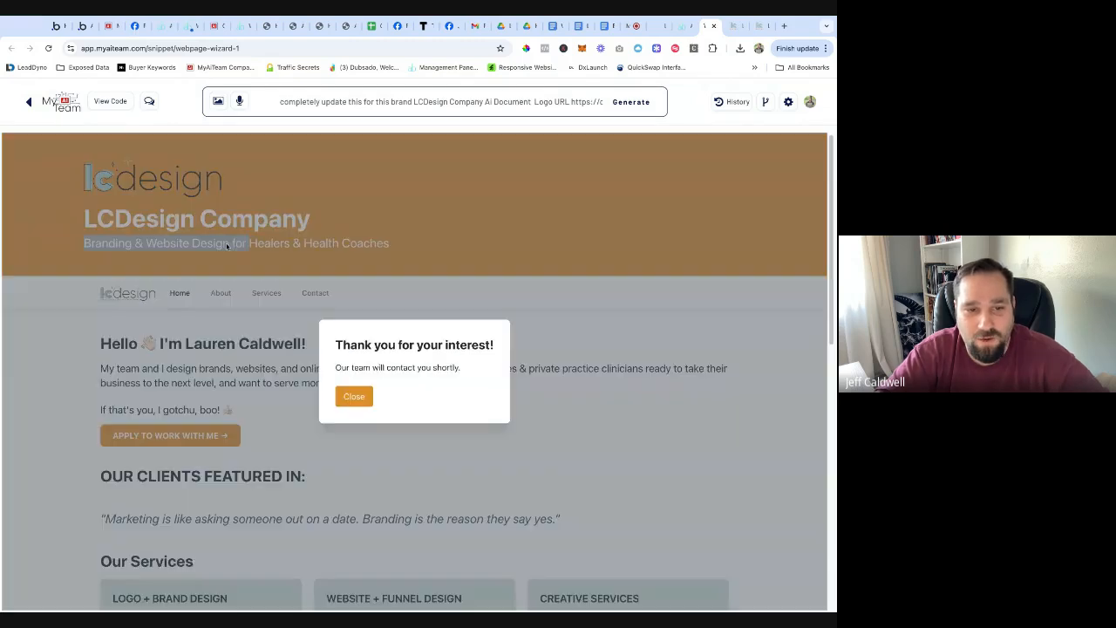
{"action": "left_click", "coordinate": [354, 396]}
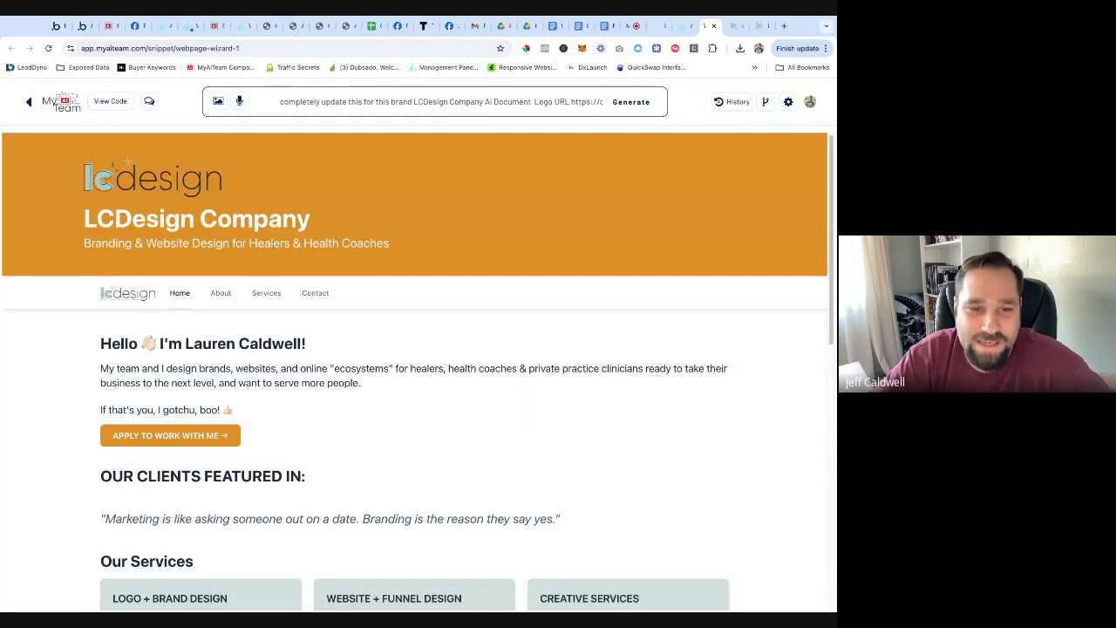
{"action": "scroll", "coordinate": [426, 269], "scroll_direction": "down", "scroll_amount": 3}
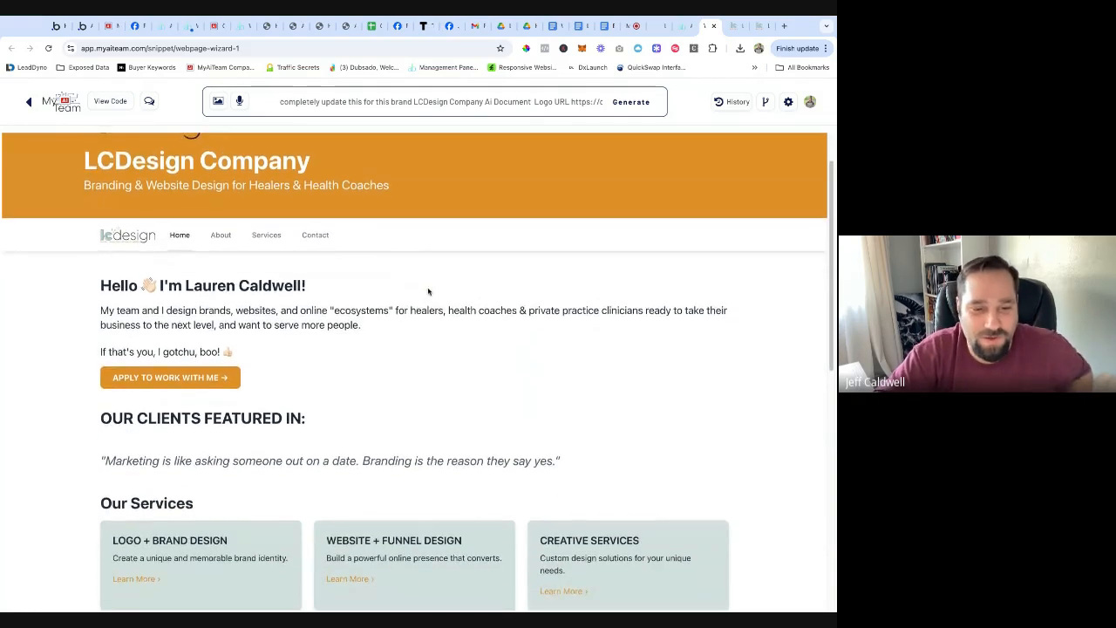
{"action": "scroll", "coordinate": [370, 432], "scroll_direction": "down", "scroll_amount": 1}
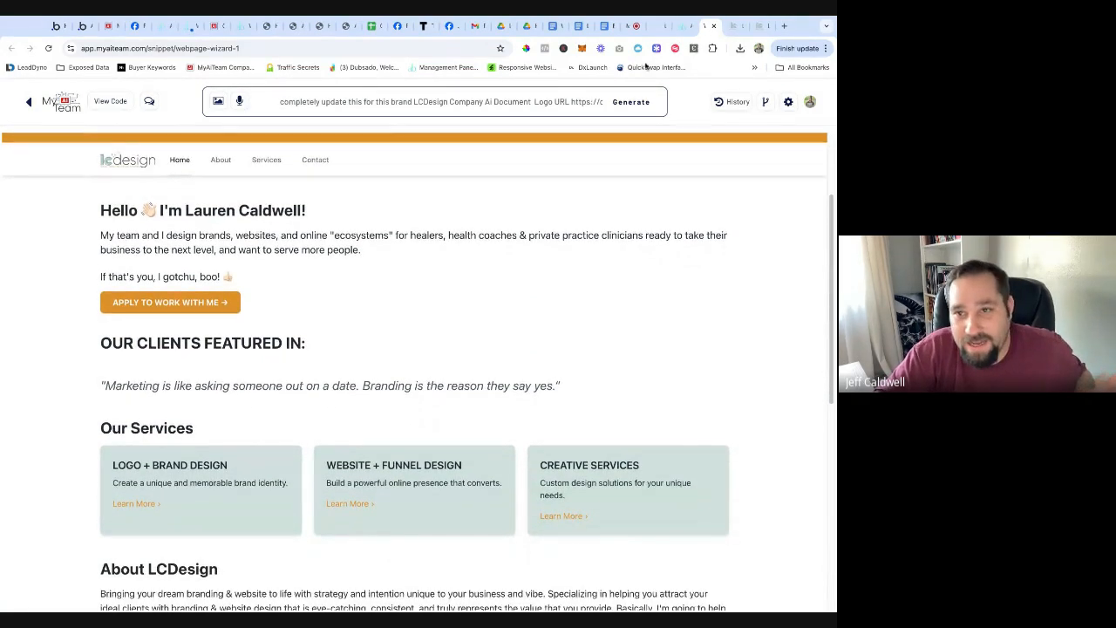
{"action": "left_click", "coordinate": [736, 30]}
{"action": "scroll", "coordinate": [597, 320], "scroll_direction": "up", "scroll_amount": 5}
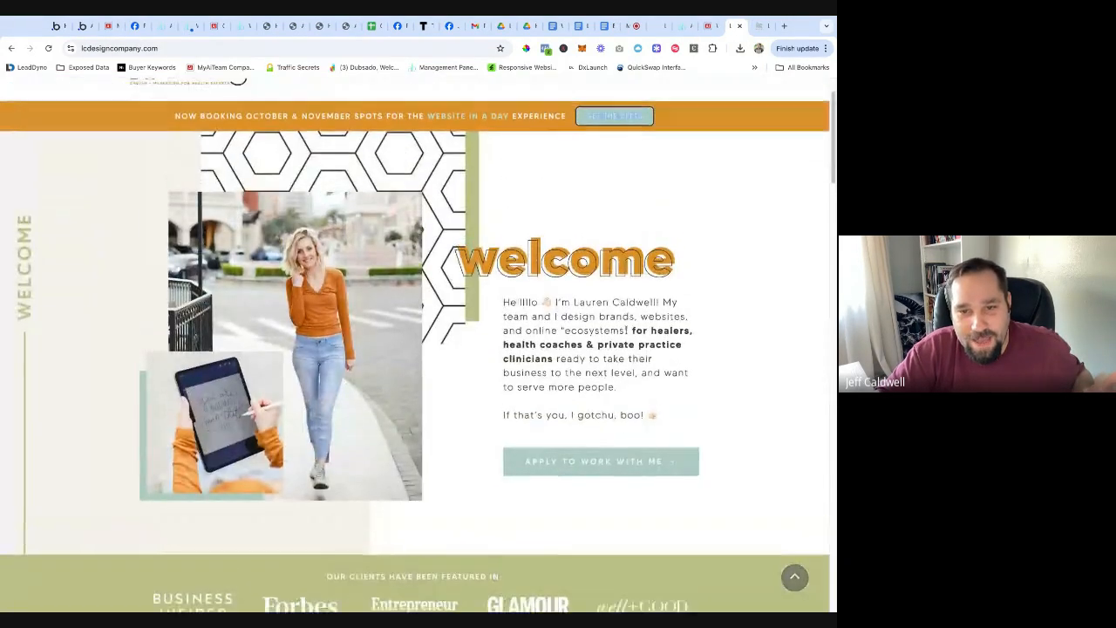
{"action": "left_click", "coordinate": [683, 27]}
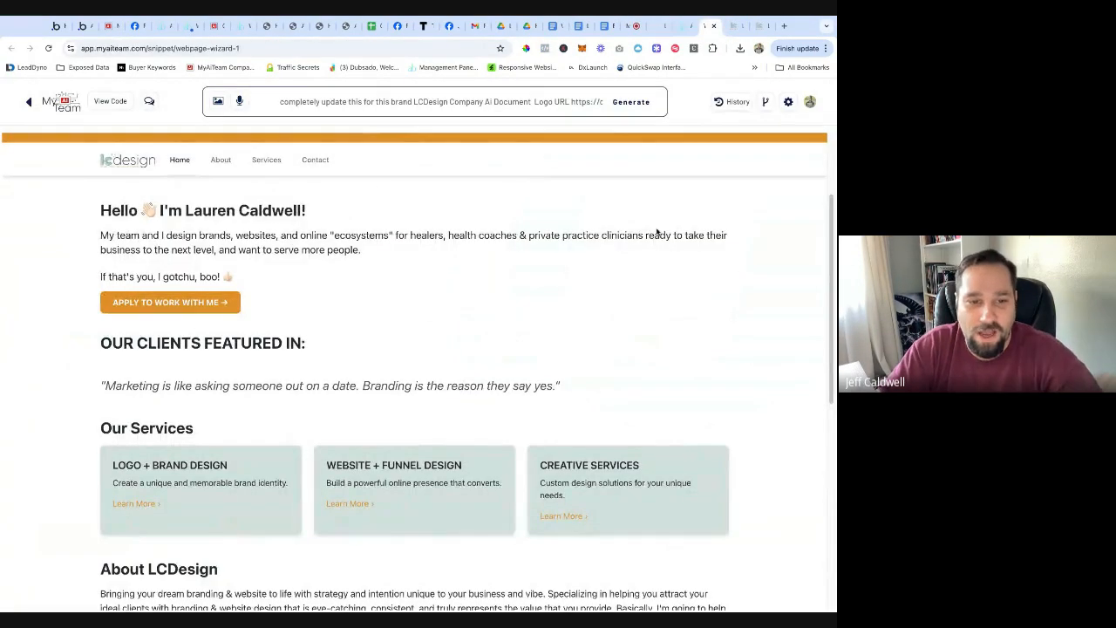
- Test the Maggie Template card's Learn More button twice, closing the thank-you message each time
{"action": "scroll", "coordinate": [655, 229], "scroll_direction": "up", "scroll_amount": 3}
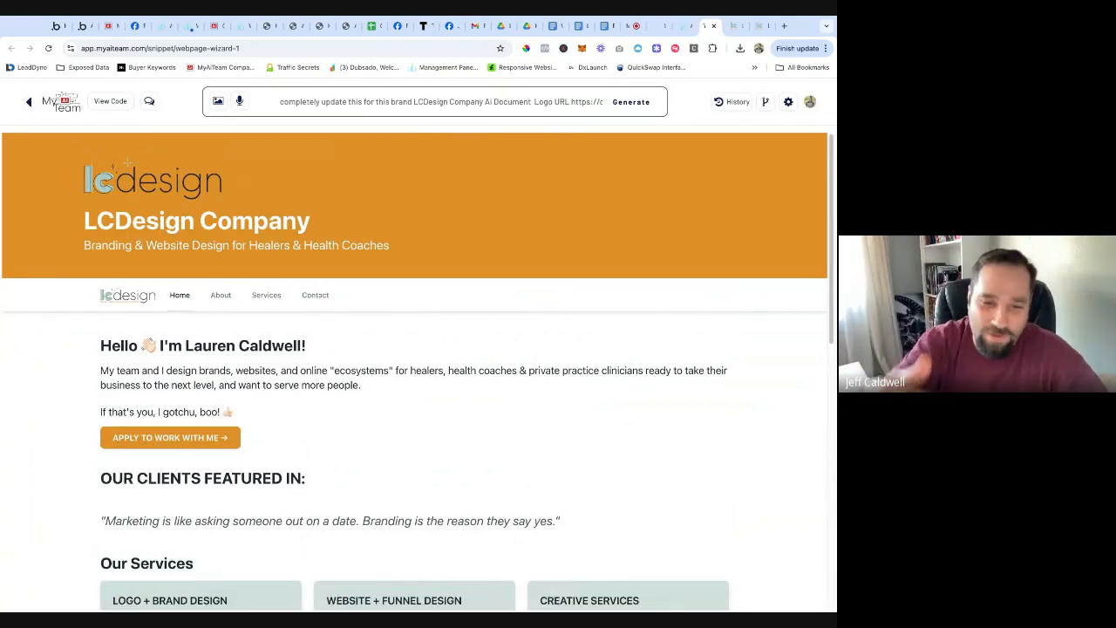
{"action": "scroll", "coordinate": [441, 392], "scroll_direction": "down", "scroll_amount": 1}
{"action": "scroll", "coordinate": [441, 392], "scroll_direction": "down", "scroll_amount": 3}
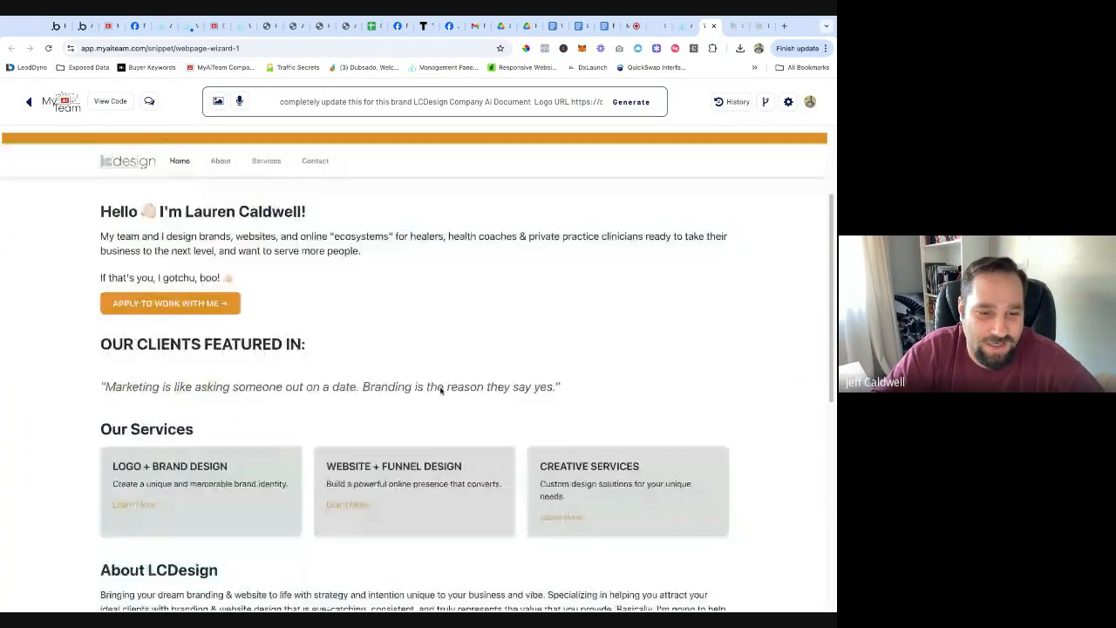
{"action": "scroll", "coordinate": [517, 375], "scroll_direction": "down", "scroll_amount": 4}
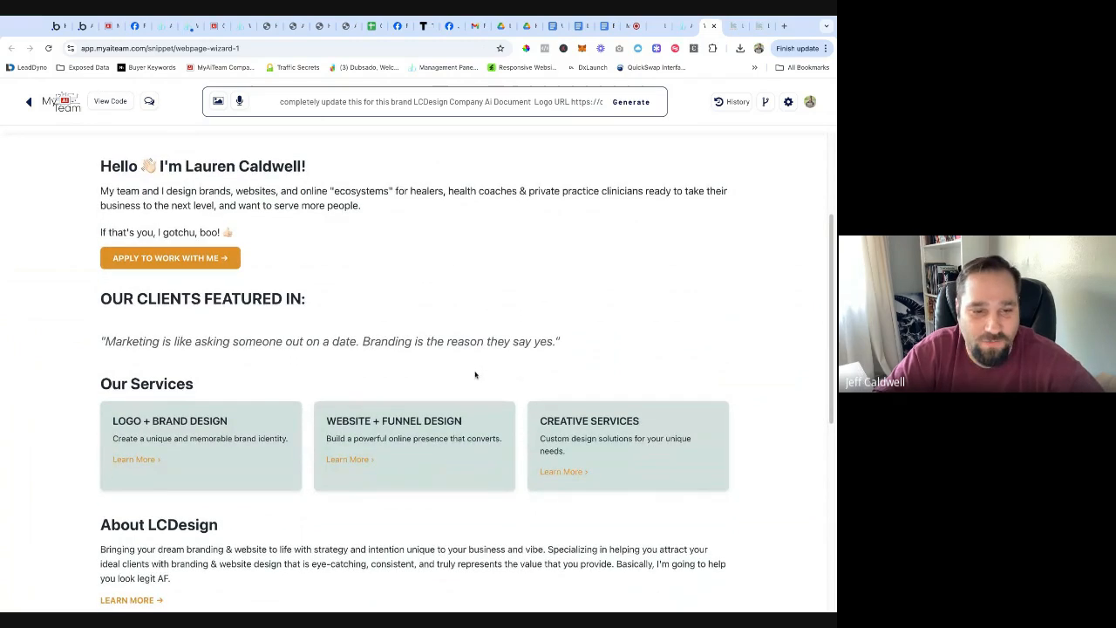
{"action": "scroll", "coordinate": [476, 377], "scroll_direction": "down", "scroll_amount": 5}
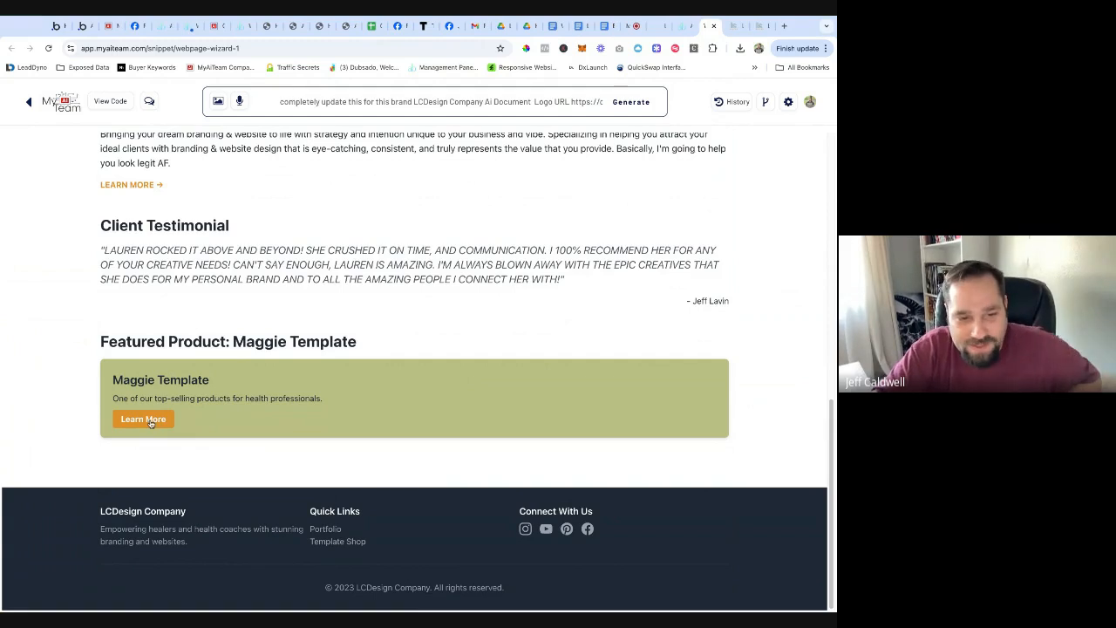
{"action": "left_click", "coordinate": [151, 423]}
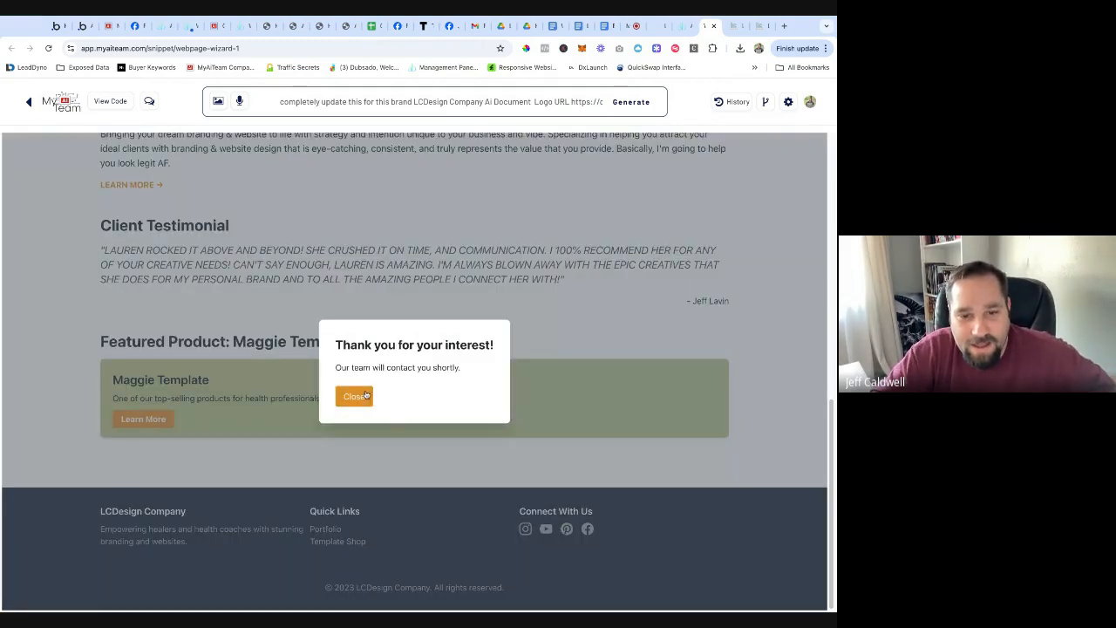
{"action": "left_click", "coordinate": [362, 398]}
{"action": "left_click", "coordinate": [136, 428]}
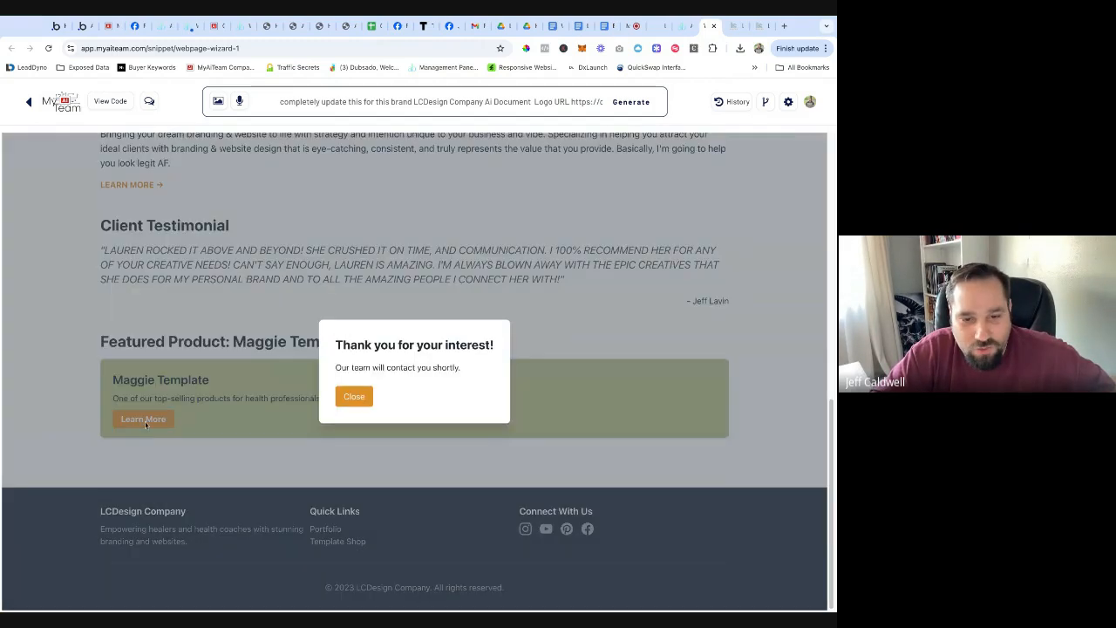
{"action": "left_click", "coordinate": [363, 397]}
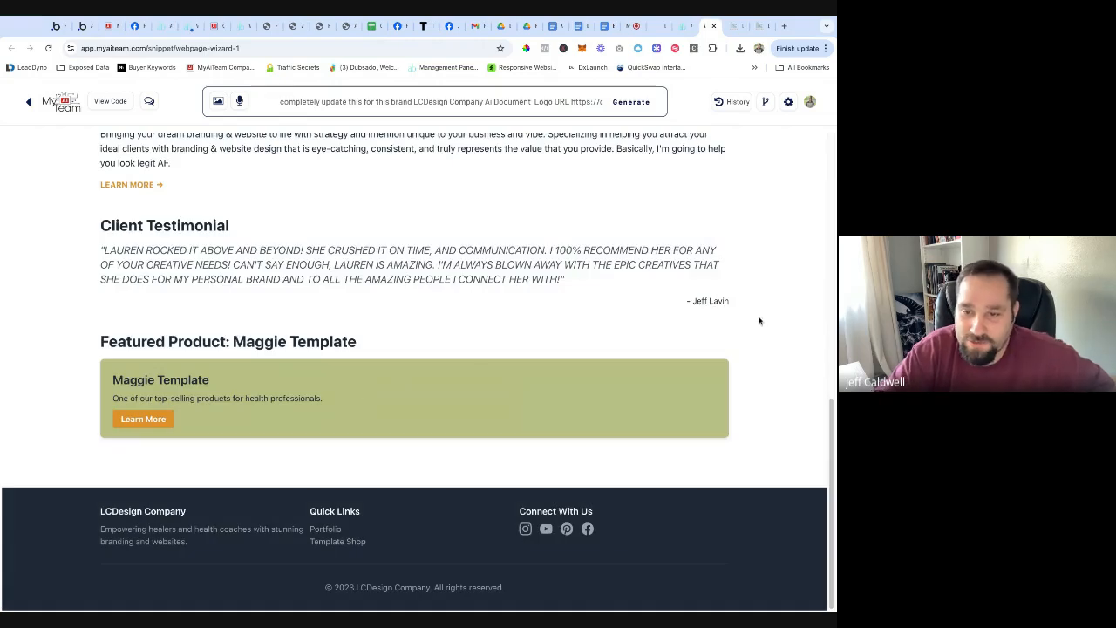
- Highlight the client testimonial text and scroll through the rest of the preview
{"action": "left_click_drag", "start_coordinate": [761, 321], "coordinate": [160, 251]}
{"action": "left_click", "coordinate": [730, 293]}
{"action": "scroll", "coordinate": [436, 300], "scroll_direction": "up", "scroll_amount": 1}
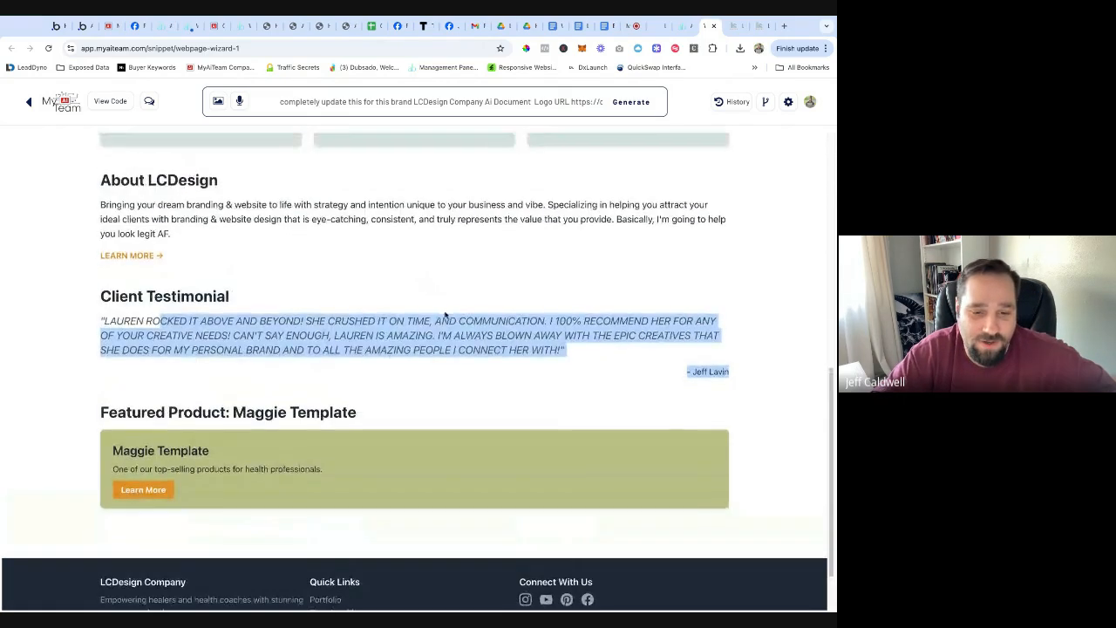
{"action": "scroll", "coordinate": [445, 317], "scroll_direction": "down", "scroll_amount": 1}
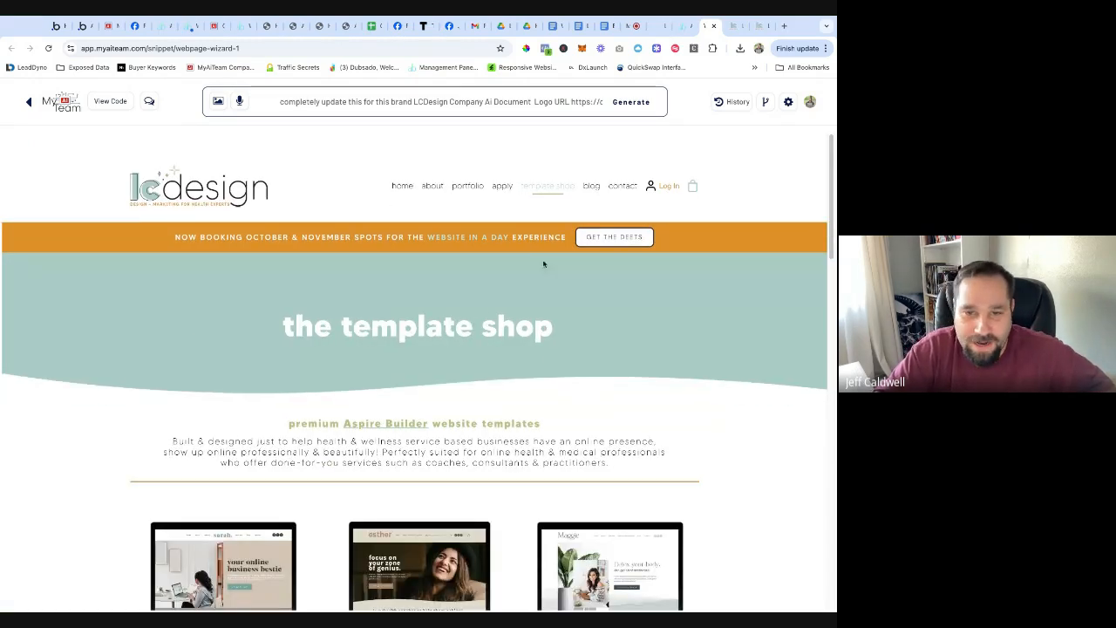
- Scroll through the template shop and dismiss its free-guide popup
{"action": "scroll", "coordinate": [543, 263], "scroll_direction": "down", "scroll_amount": 2}
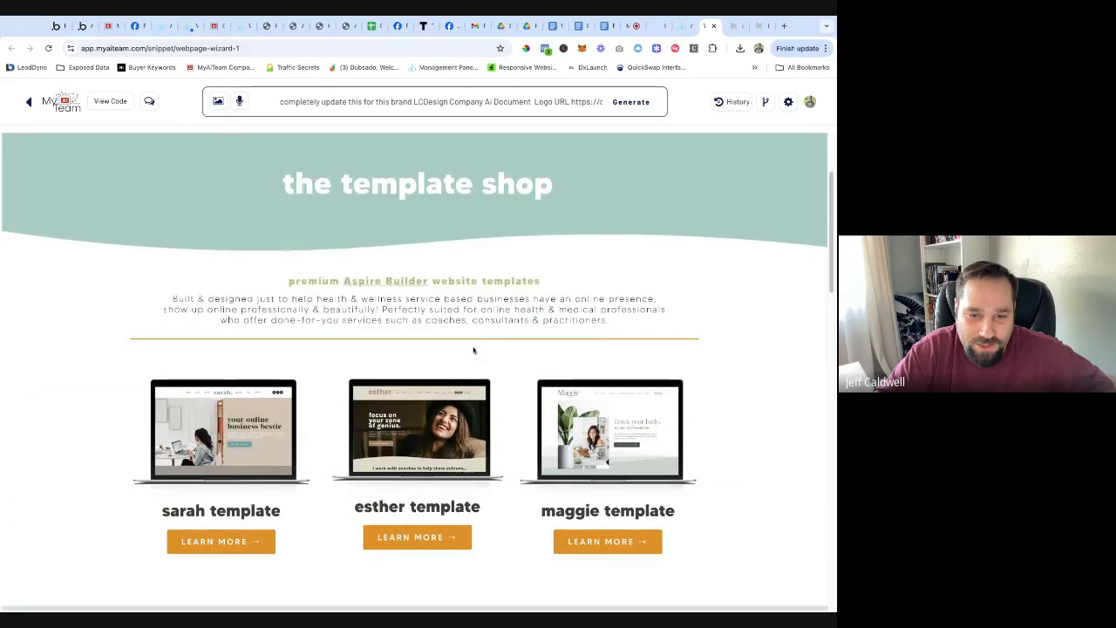
{"action": "scroll", "coordinate": [372, 344], "scroll_direction": "down", "scroll_amount": 5}
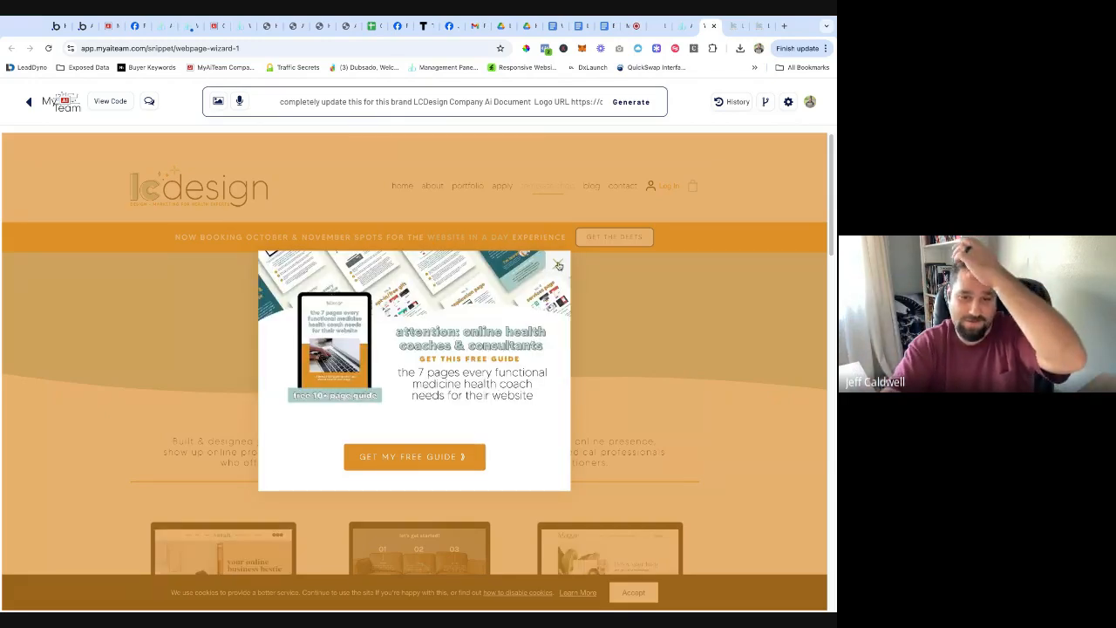
{"action": "left_click", "coordinate": [558, 264]}
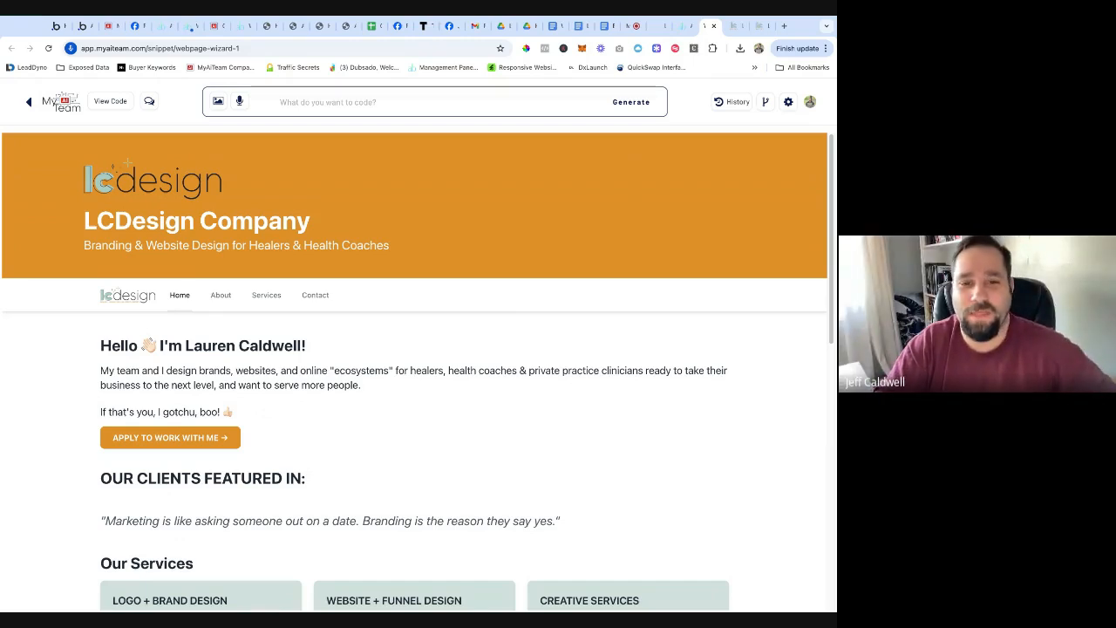
- Request 'create me a form on the website page that can i submit a message' and generate
{"action": "left_click", "coordinate": [381, 101]}
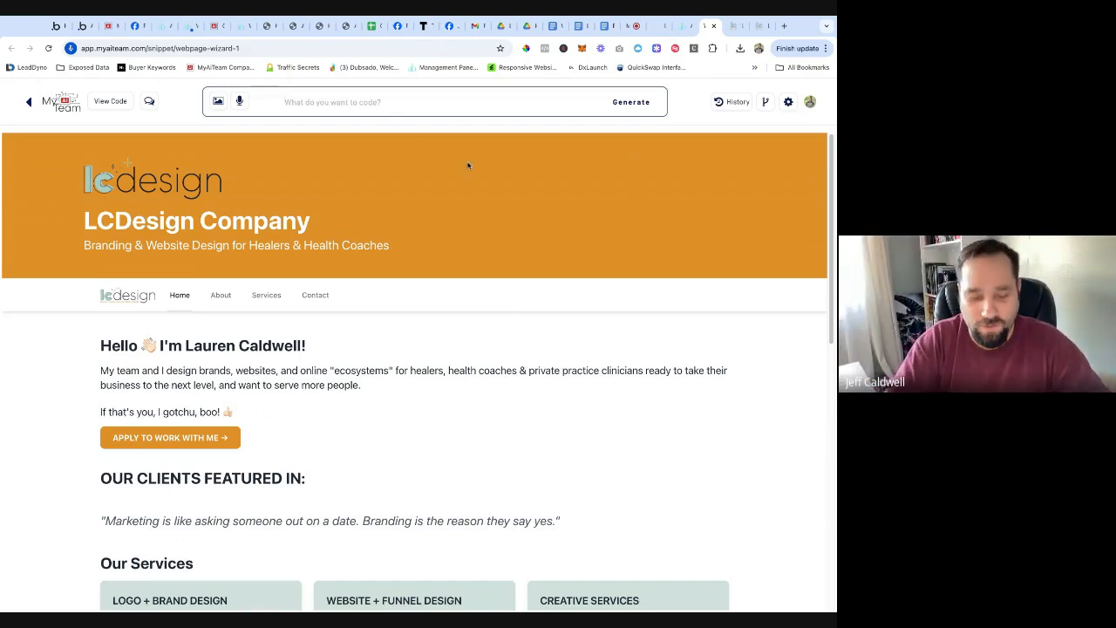
{"action": "type", "text": "cr"}
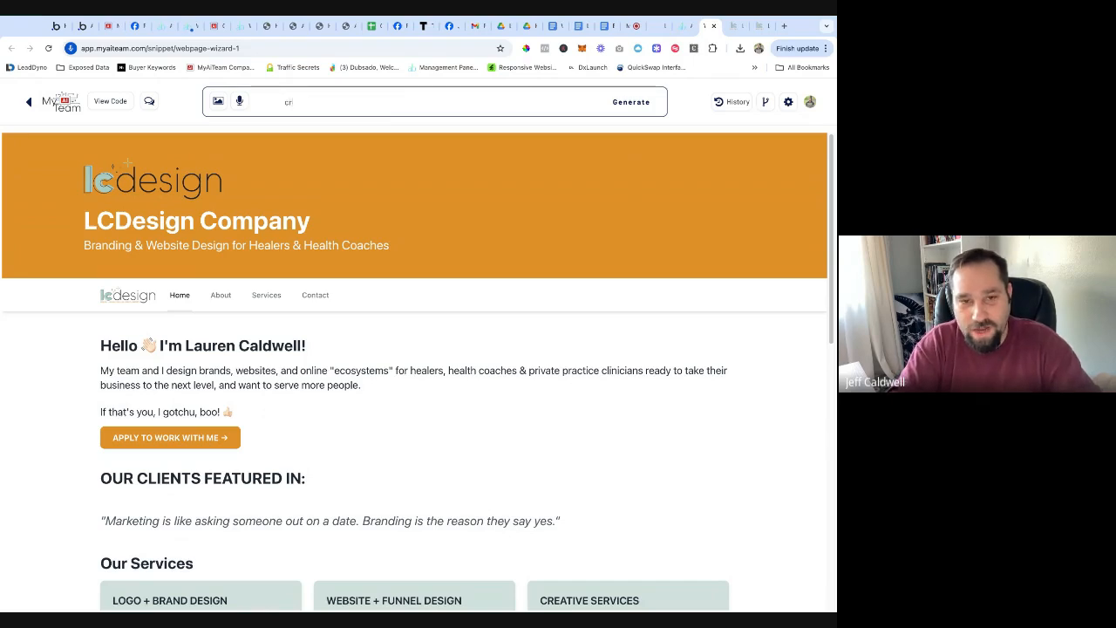
{"action": "type", "text": "eate me a form on the"}
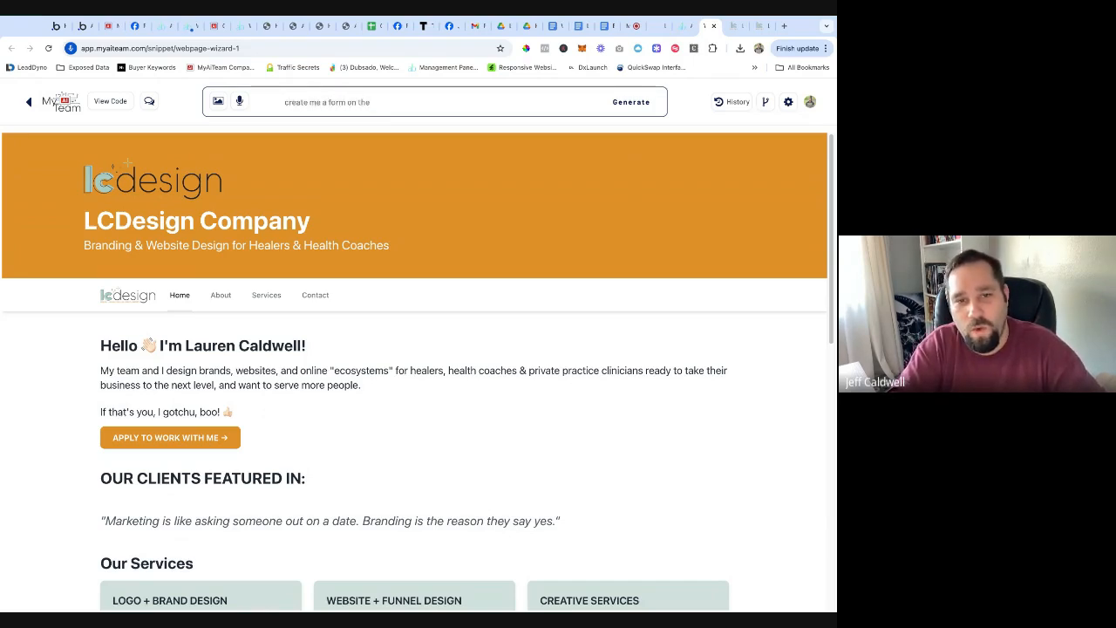
{"action": "type", "text": " website page tha"}
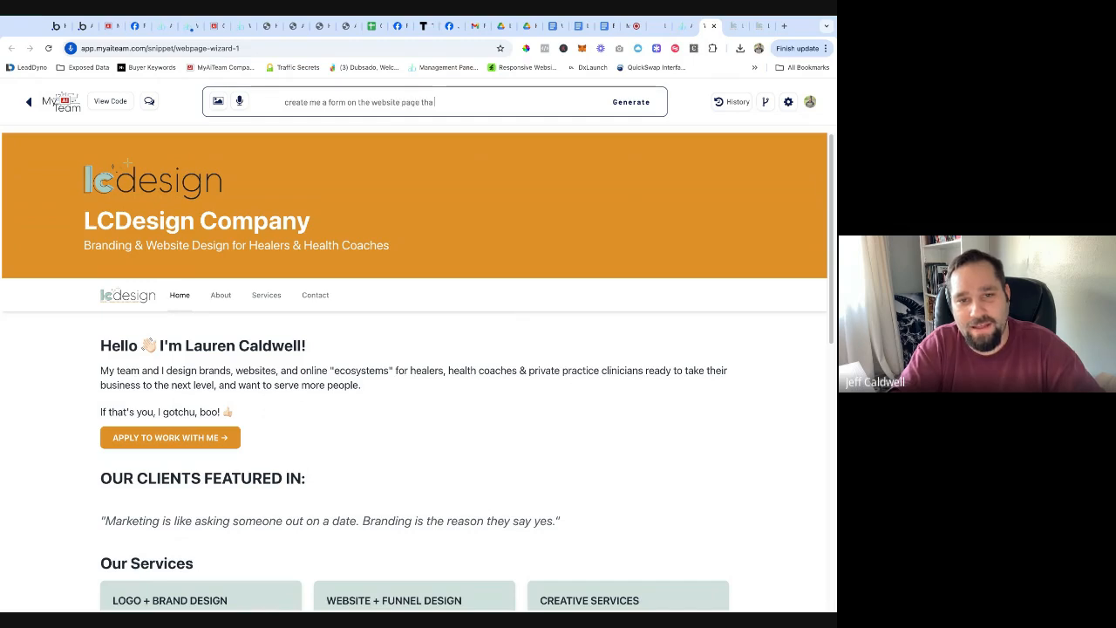
{"action": "type", "text": "t ca"}
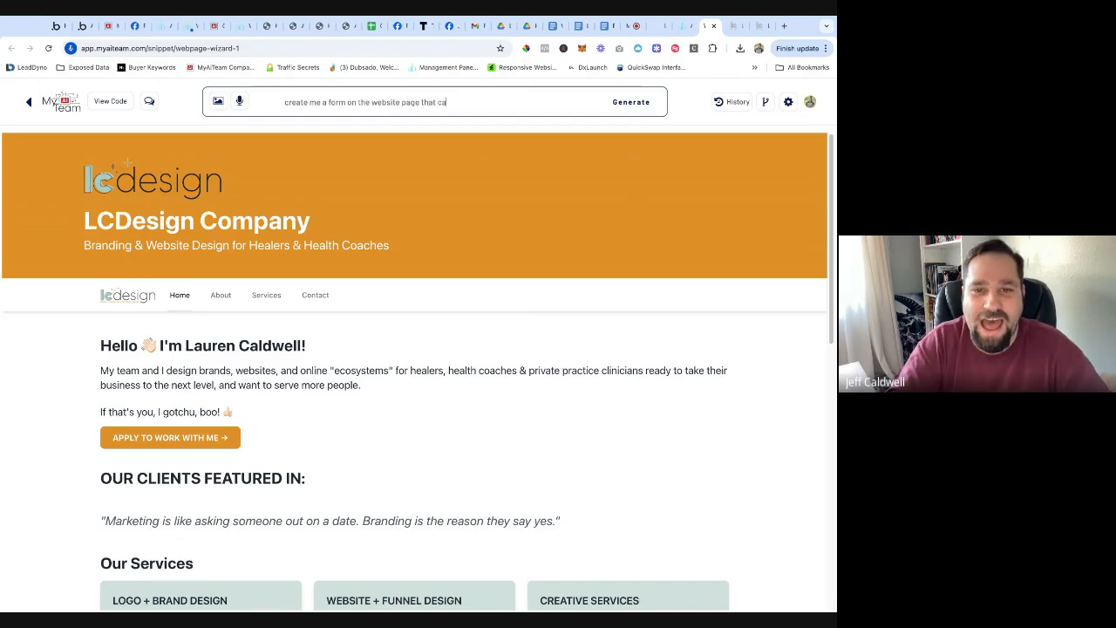
{"action": "type", "text": "n i sub"}
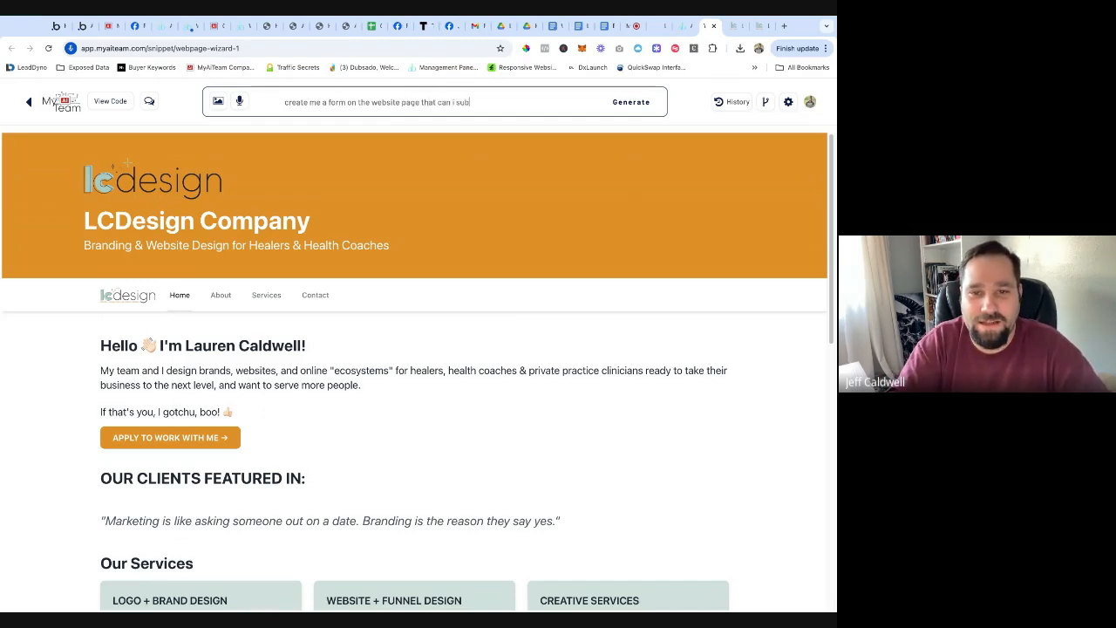
{"action": "type", "text": "mit a mezsa"}
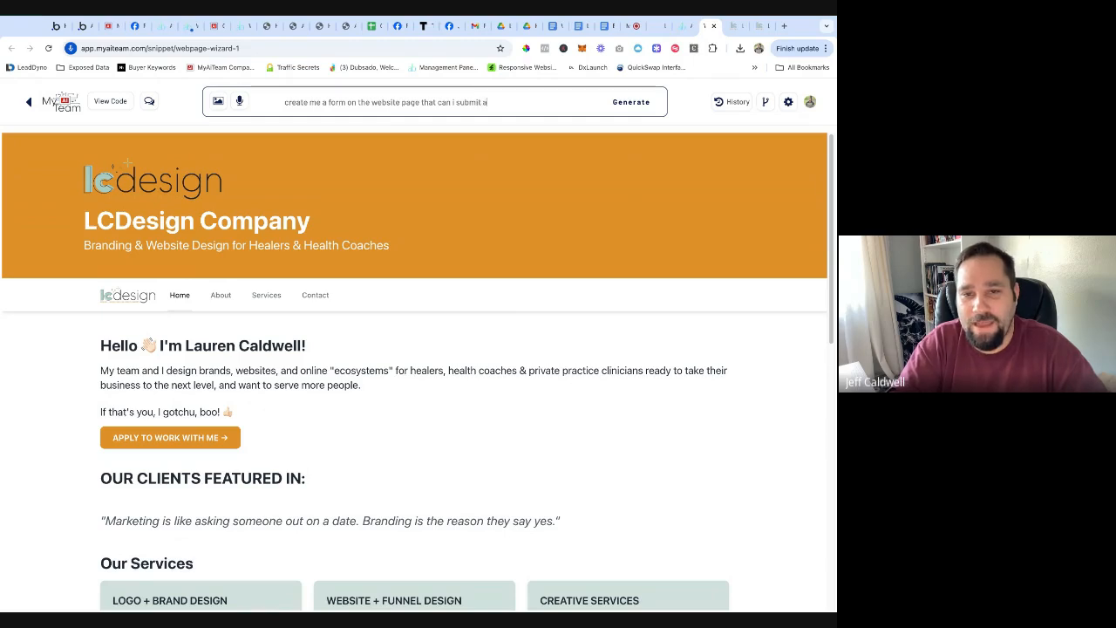
{"action": "key", "text": "BackSpace"}
{"action": "key", "text": "BackSpace"}
{"action": "key", "text": "BackSpace"}
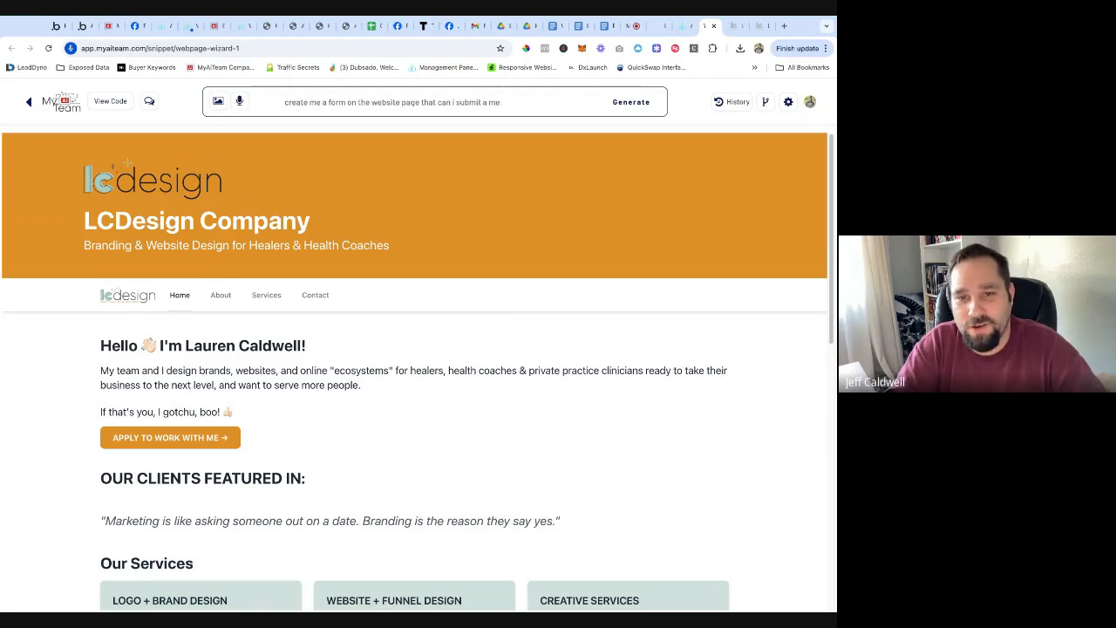
{"action": "type", "text": "ssage"}
{"action": "key", "text": "Return"}
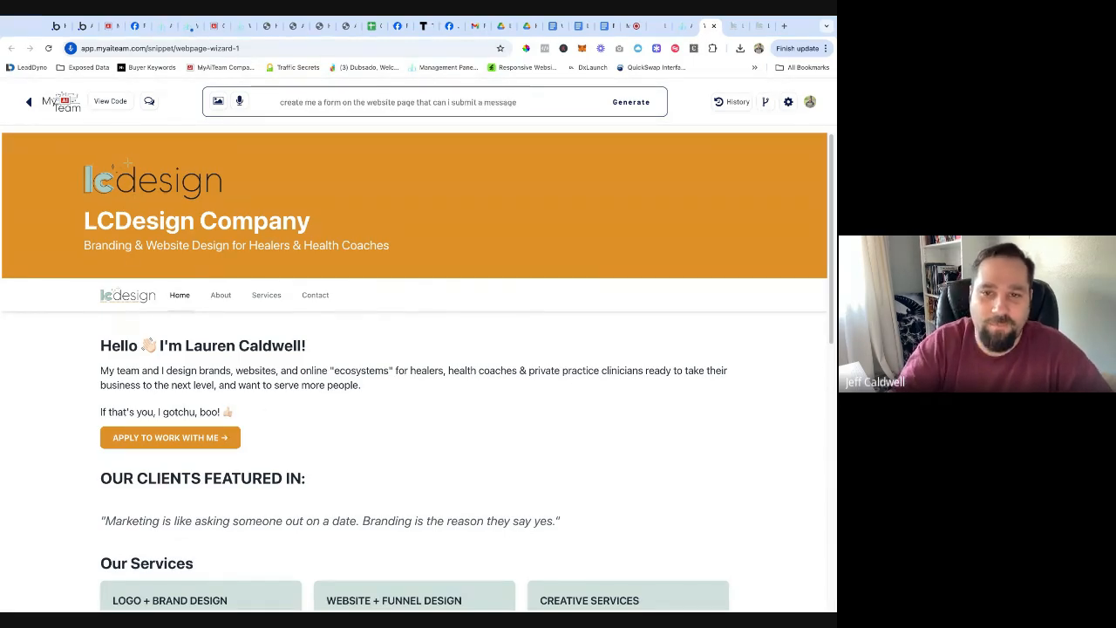
{"action": "left_click", "coordinate": [643, 102]}
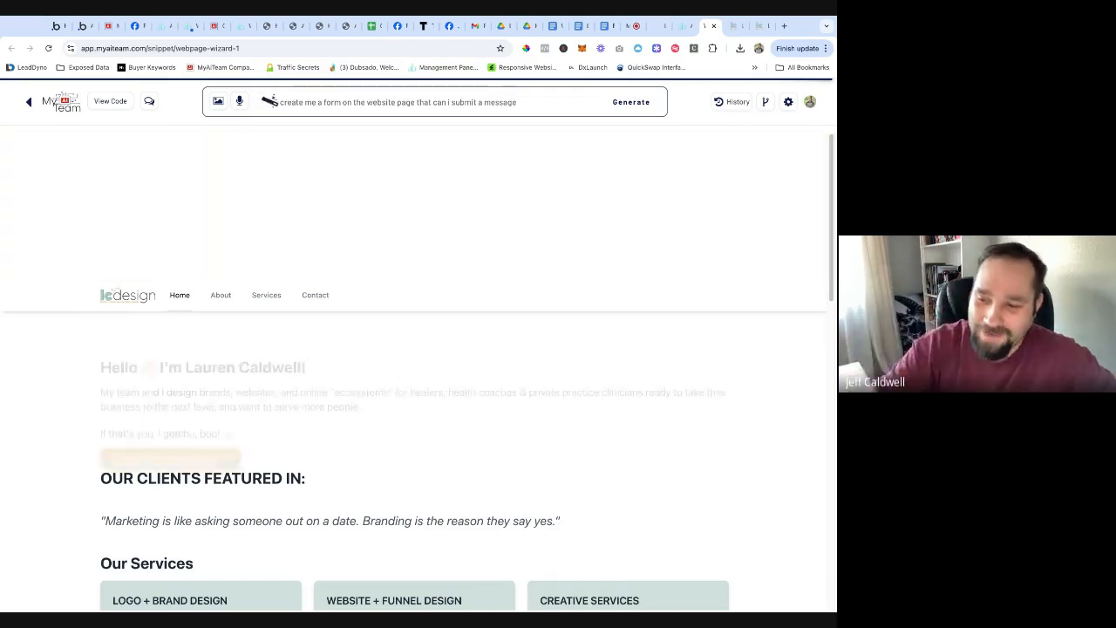
- Dismiss the thank-you message and autofill the Contact Us form's Name and Email from saved details
{"action": "scroll", "coordinate": [476, 259], "scroll_direction": "down", "scroll_amount": 5}
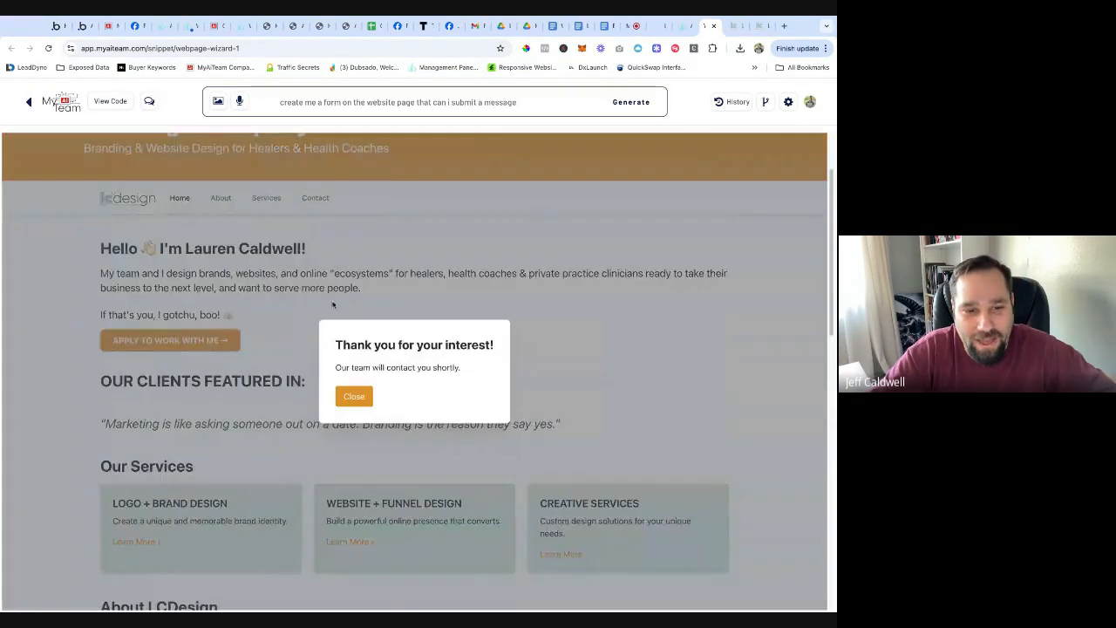
{"action": "left_click", "coordinate": [358, 394]}
{"action": "scroll", "coordinate": [416, 394], "scroll_direction": "down", "scroll_amount": 10}
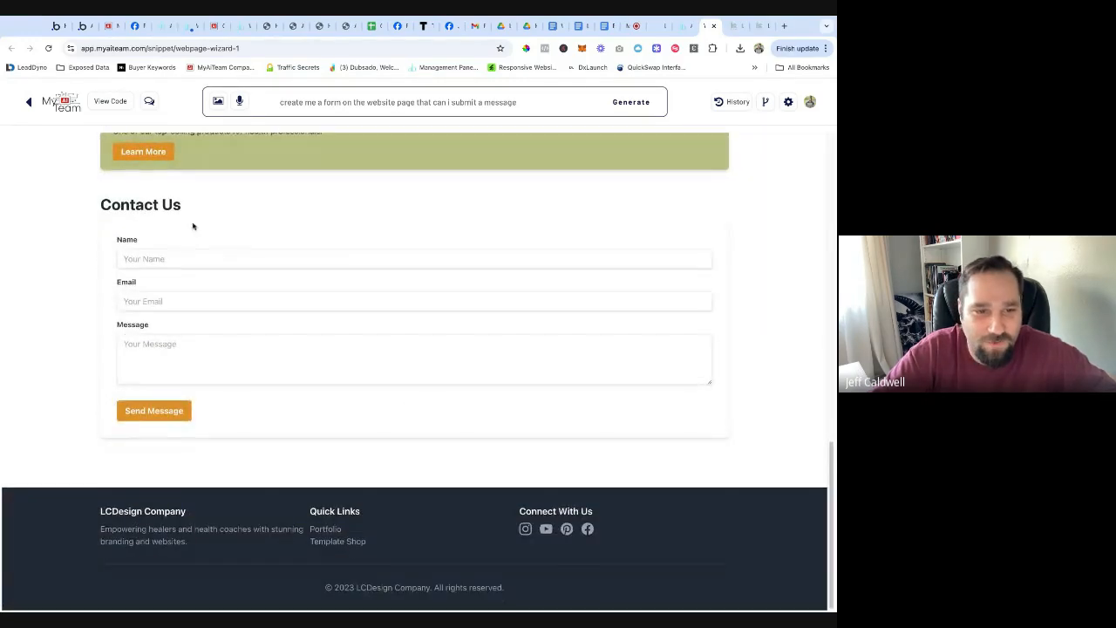
{"action": "left_click", "coordinate": [171, 256]}
{"action": "left_click", "coordinate": [221, 271]}
{"action": "left_click", "coordinate": [186, 297]}
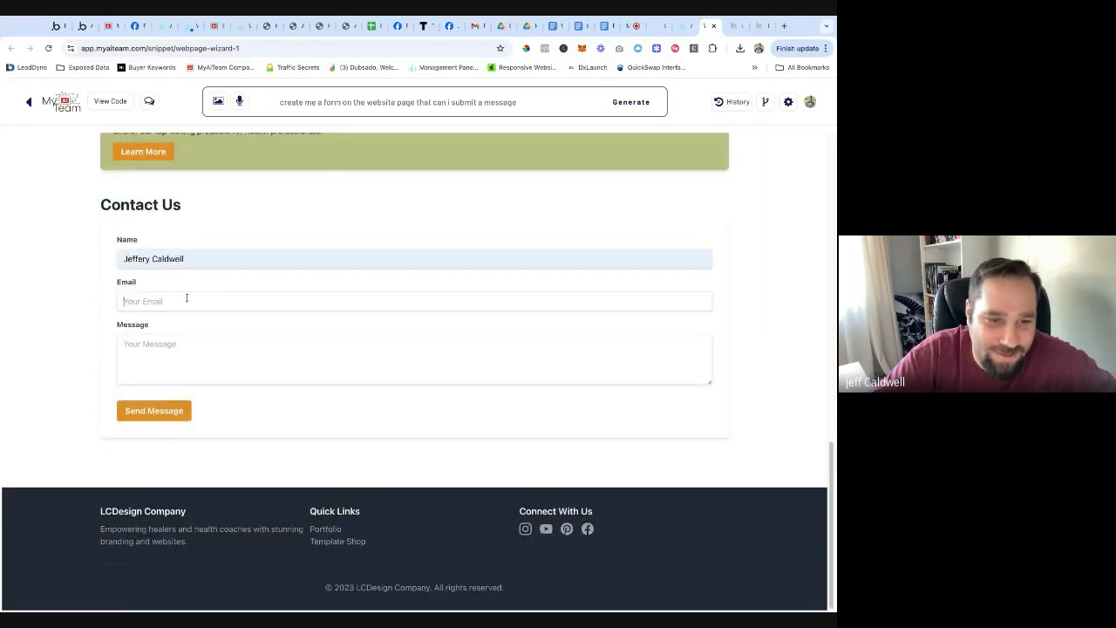
{"action": "left_click", "coordinate": [197, 316]}
- Send the test message 'h', dismiss the confirmation, and move to GoHighLevel
{"action": "left_click", "coordinate": [184, 346]}
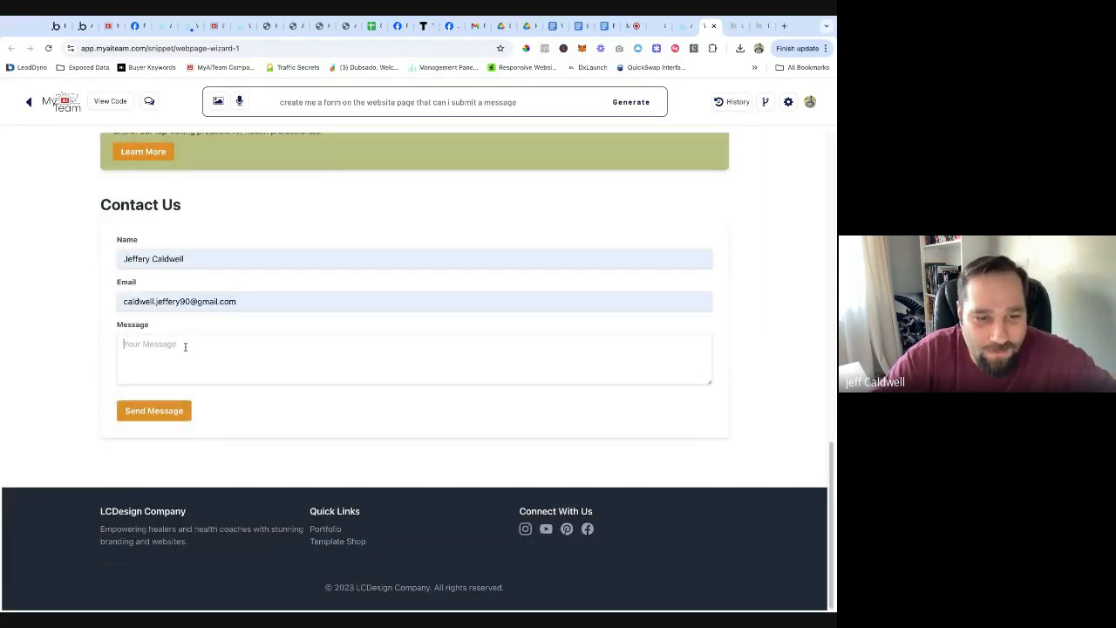
{"action": "type", "text": "hello"}
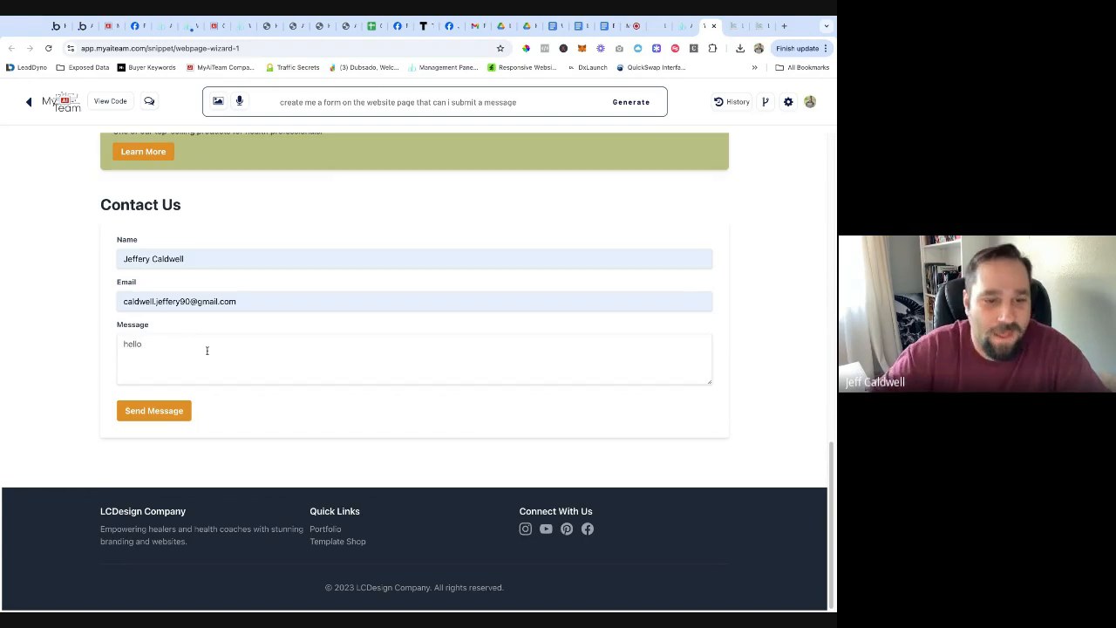
{"action": "left_click", "coordinate": [177, 414]}
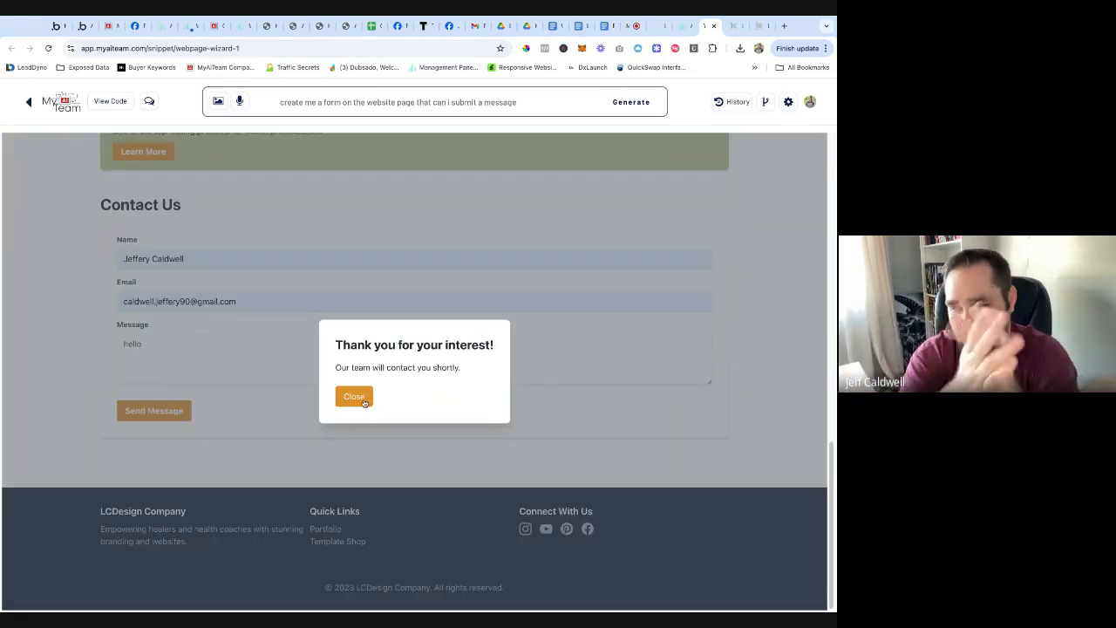
{"action": "left_click", "coordinate": [365, 401]}
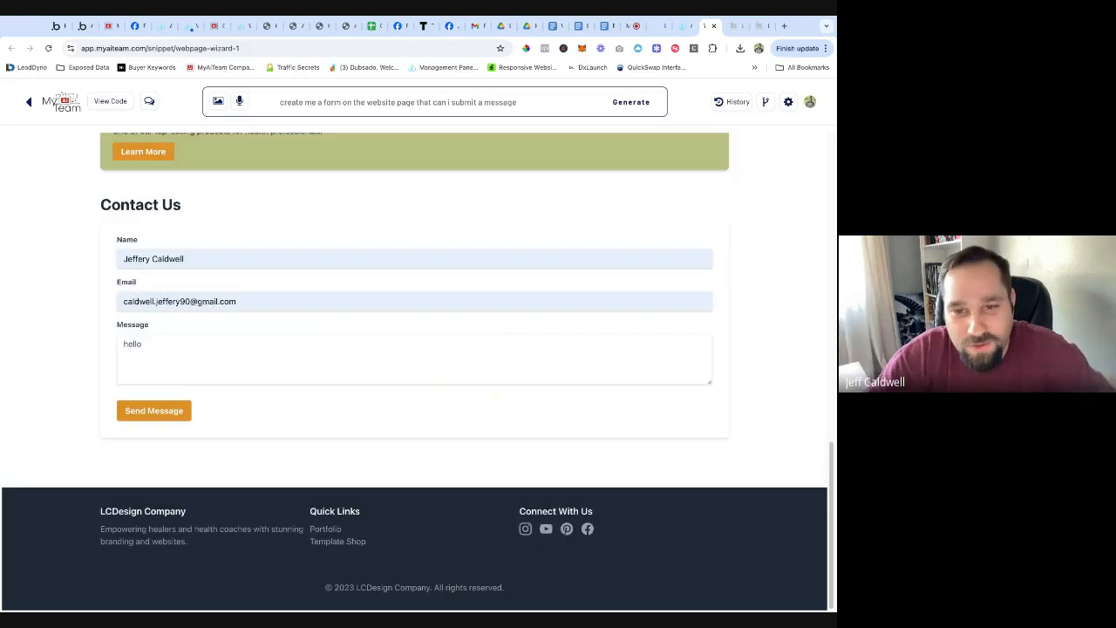
{"action": "left_click", "coordinate": [651, 26]}
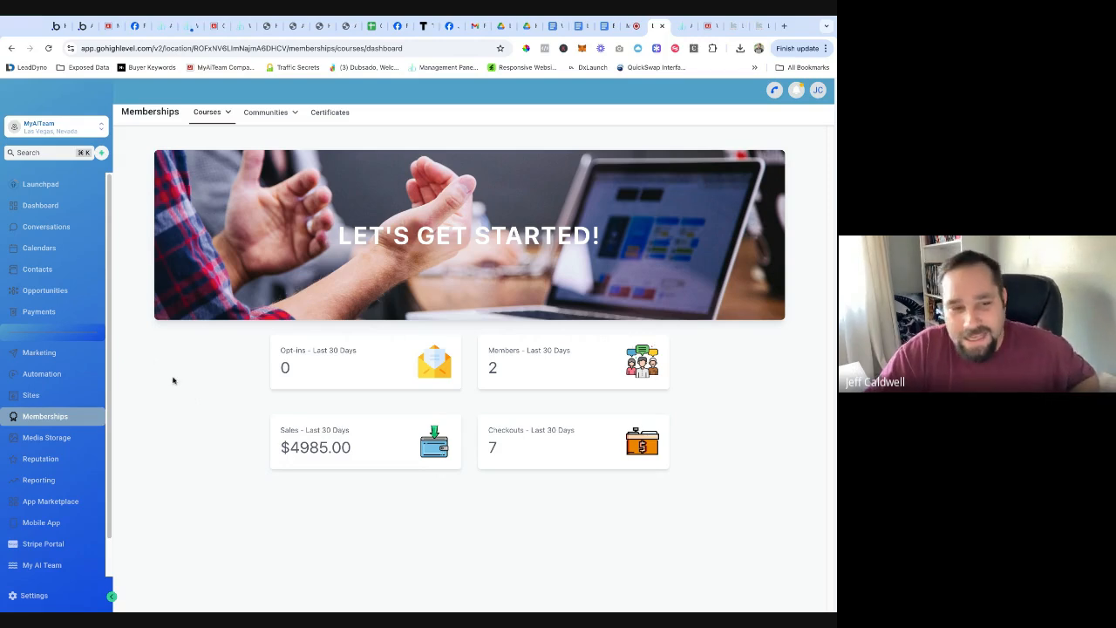
- Under Automation, create a new workflow using Start from Scratch
{"action": "left_click", "coordinate": [40, 375]}
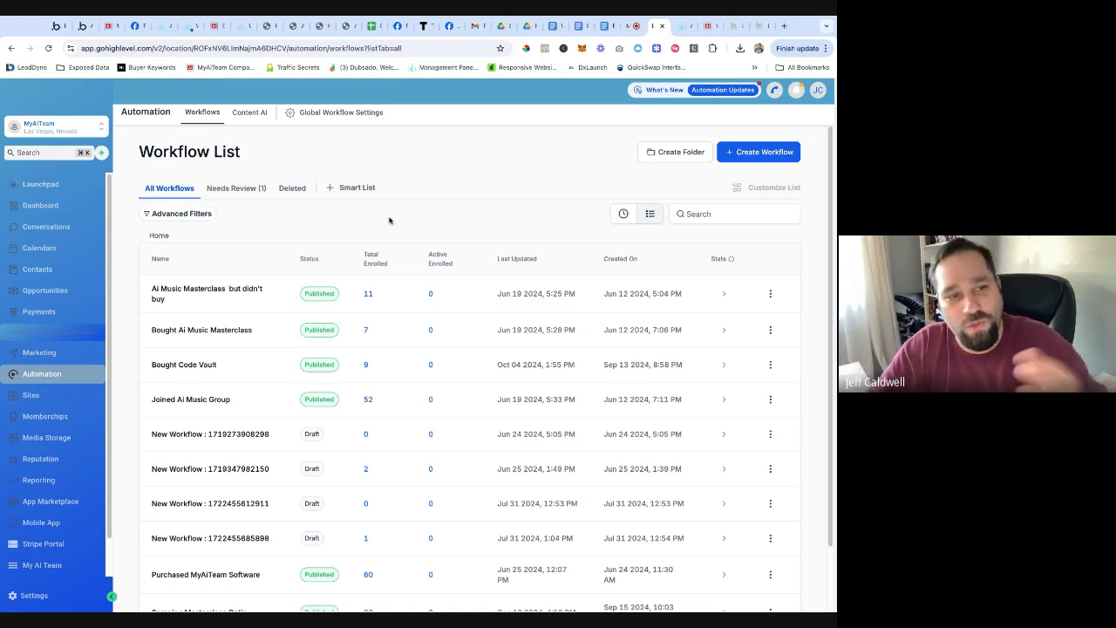
{"action": "left_click", "coordinate": [750, 157]}
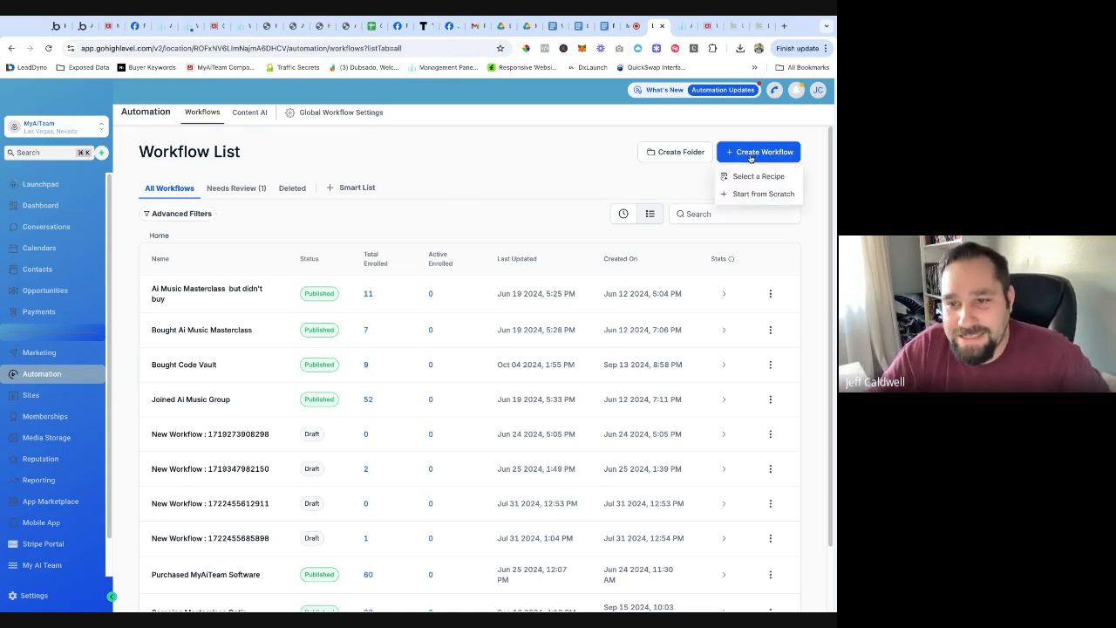
{"action": "left_click", "coordinate": [755, 195]}
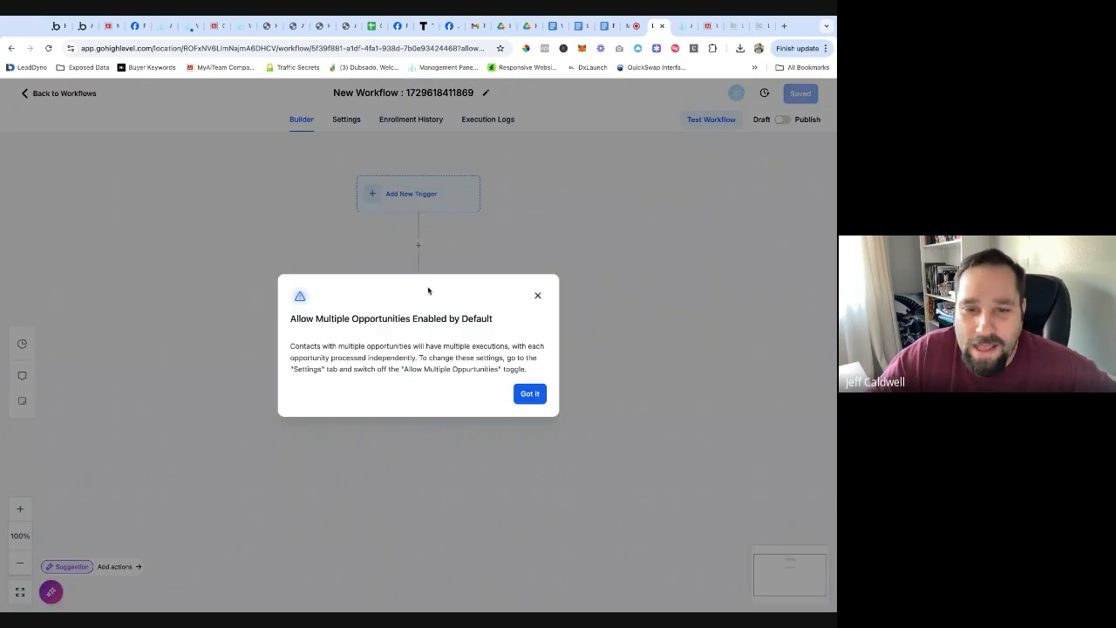
- Add an Inbound Webhook trigger to the workflow and copy its generated webhook URL
{"action": "left_click", "coordinate": [525, 394]}
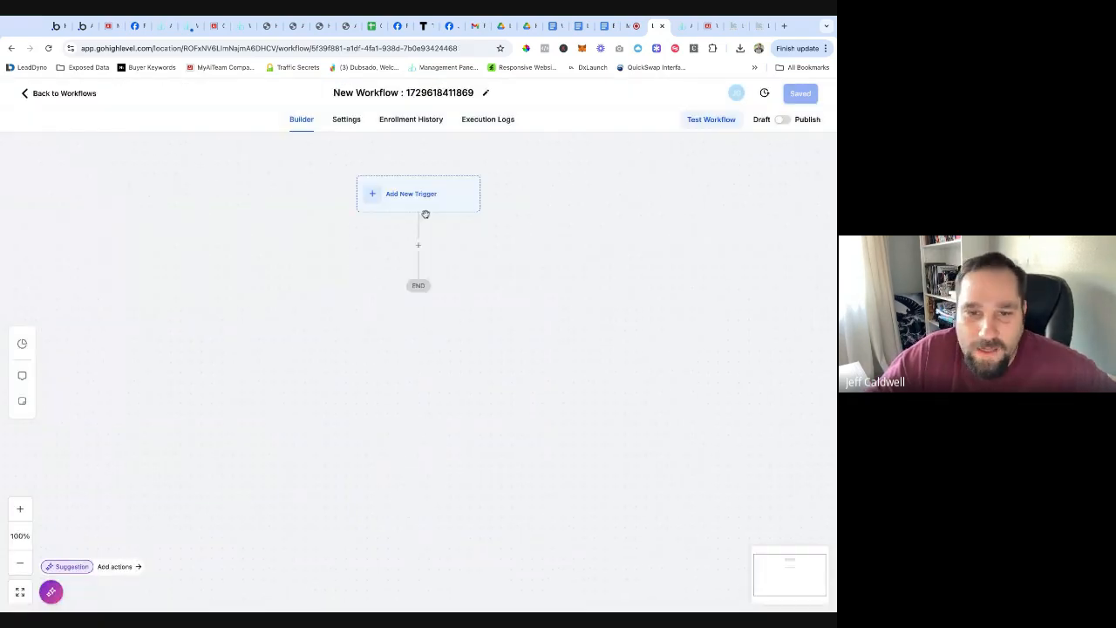
{"action": "left_click", "coordinate": [407, 196]}
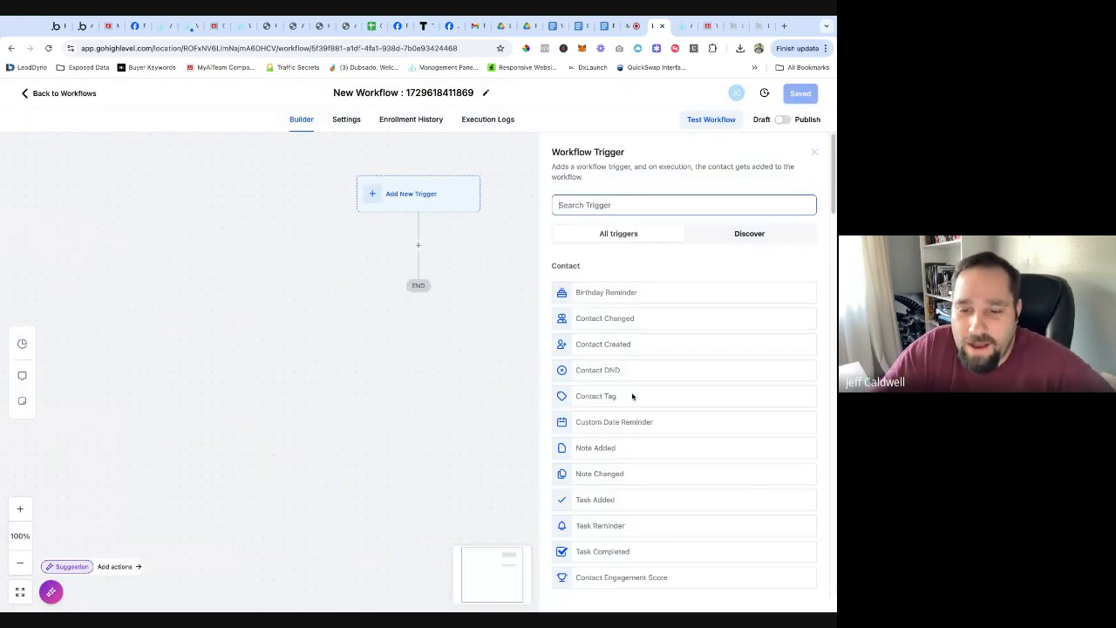
{"action": "scroll", "coordinate": [645, 379], "scroll_direction": "down", "scroll_amount": 5}
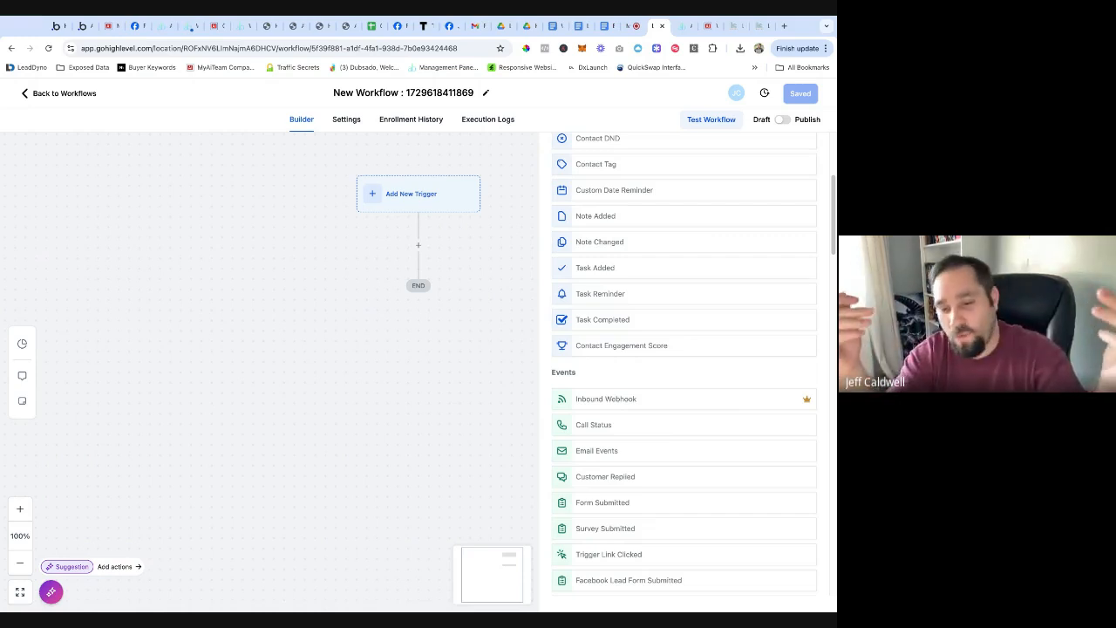
{"action": "mouse_move", "coordinate": [807, 400]}
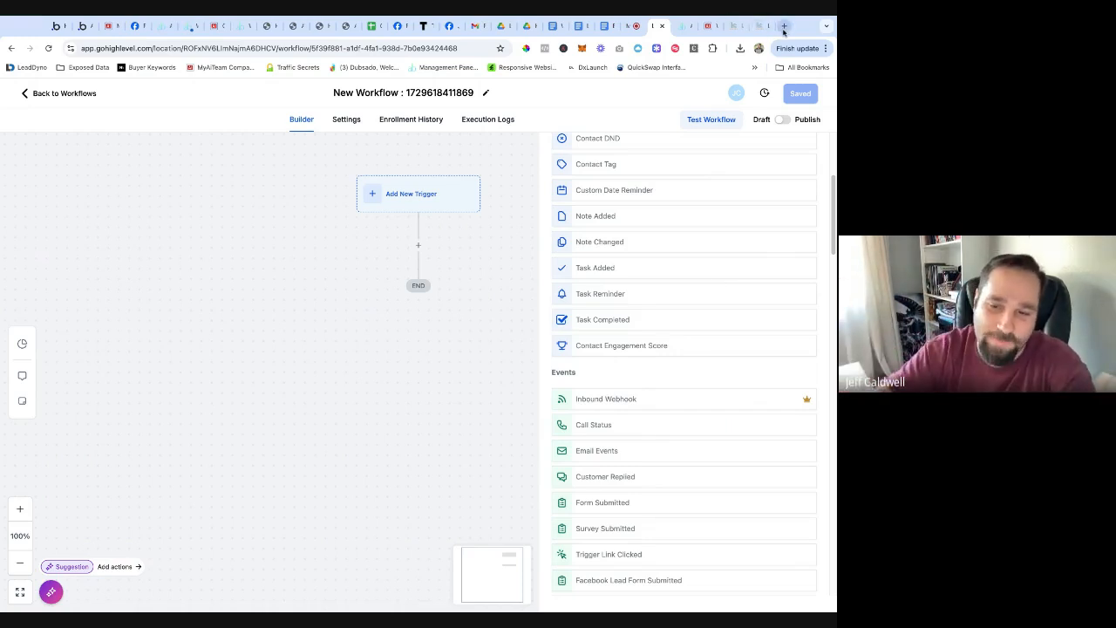
{"action": "left_click", "coordinate": [614, 398]}
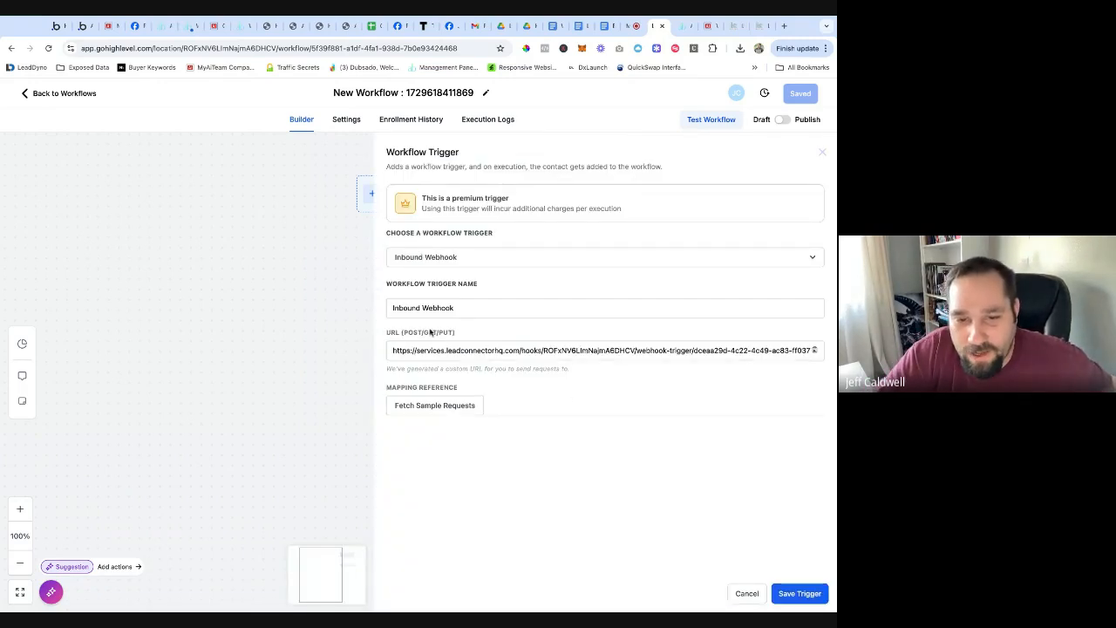
{"action": "triple_click", "coordinate": [555, 349]}
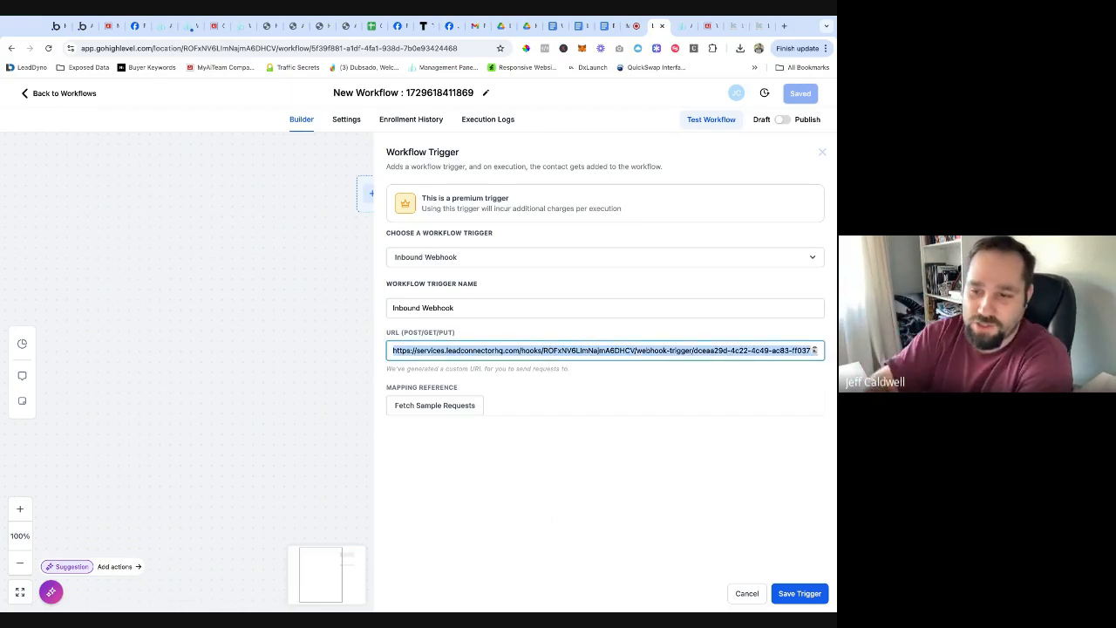
{"action": "left_click", "coordinate": [814, 350]}
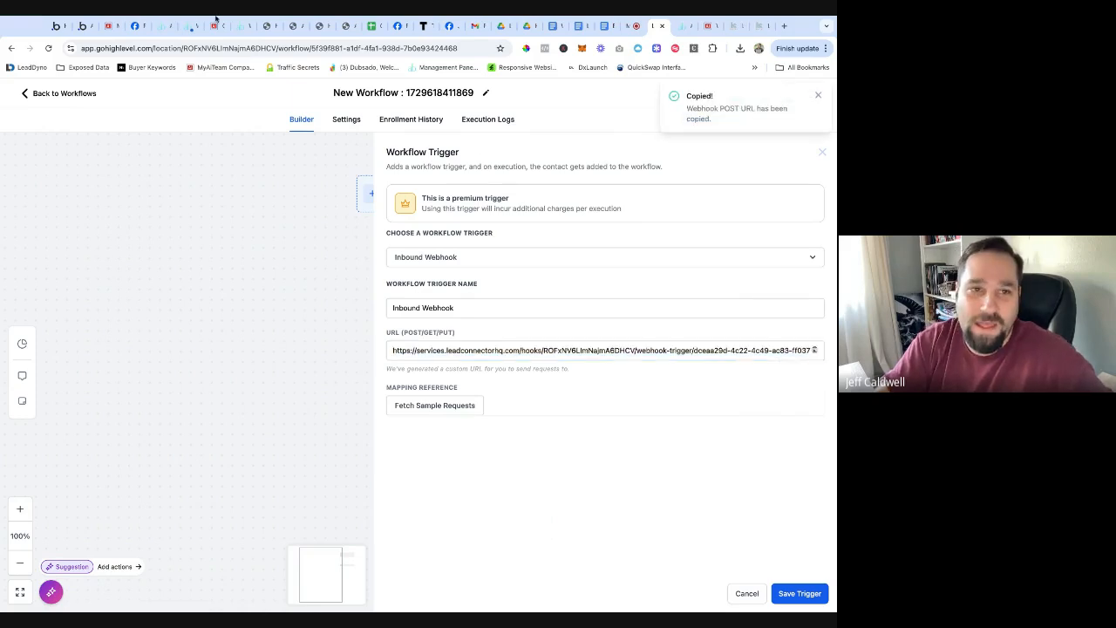
- Replace the MyAiTeam prompt with 'send the form infor this url.' plus the pasted webhook URL, and regenerate
{"action": "left_click", "coordinate": [708, 26]}
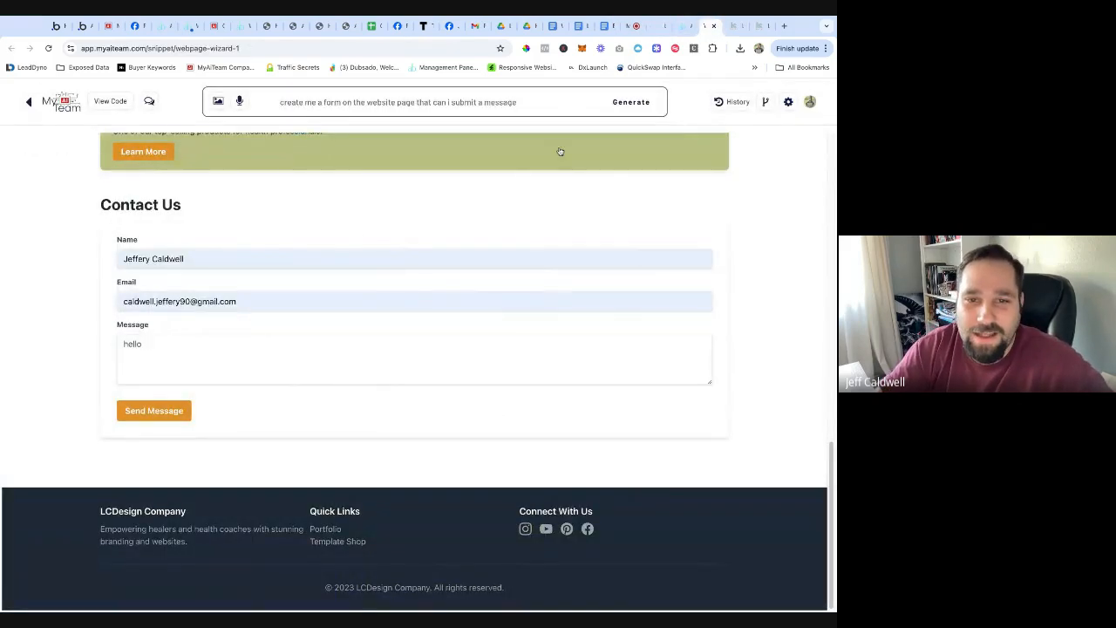
{"action": "scroll", "coordinate": [346, 247], "scroll_direction": "up", "scroll_amount": 10}
{"action": "triple_click", "coordinate": [408, 103]}
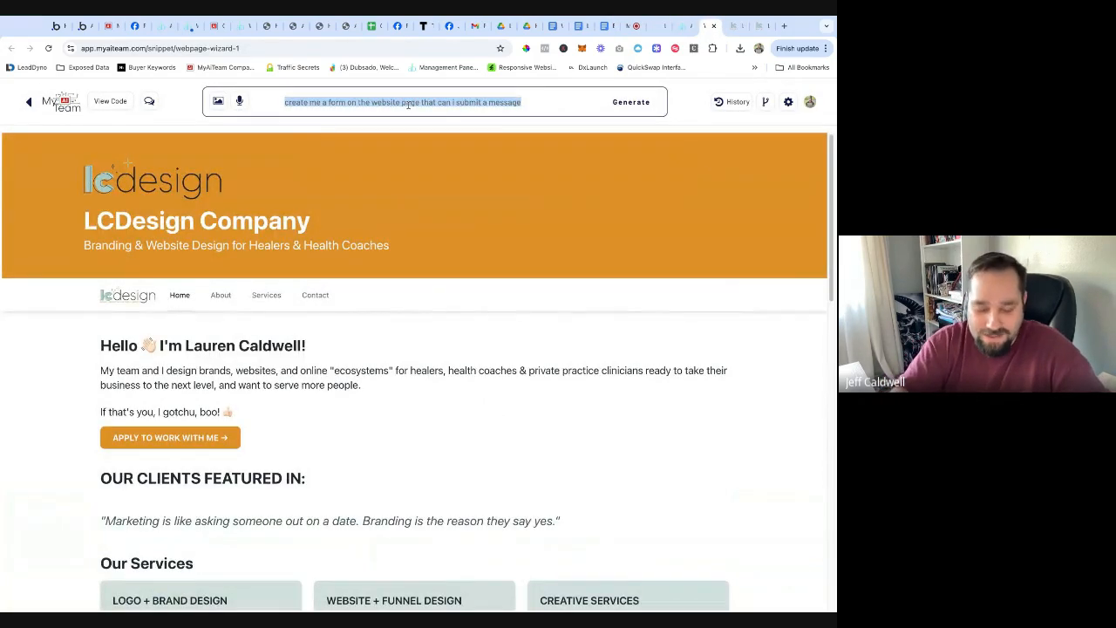
{"action": "type", "text": "send the form inf"}
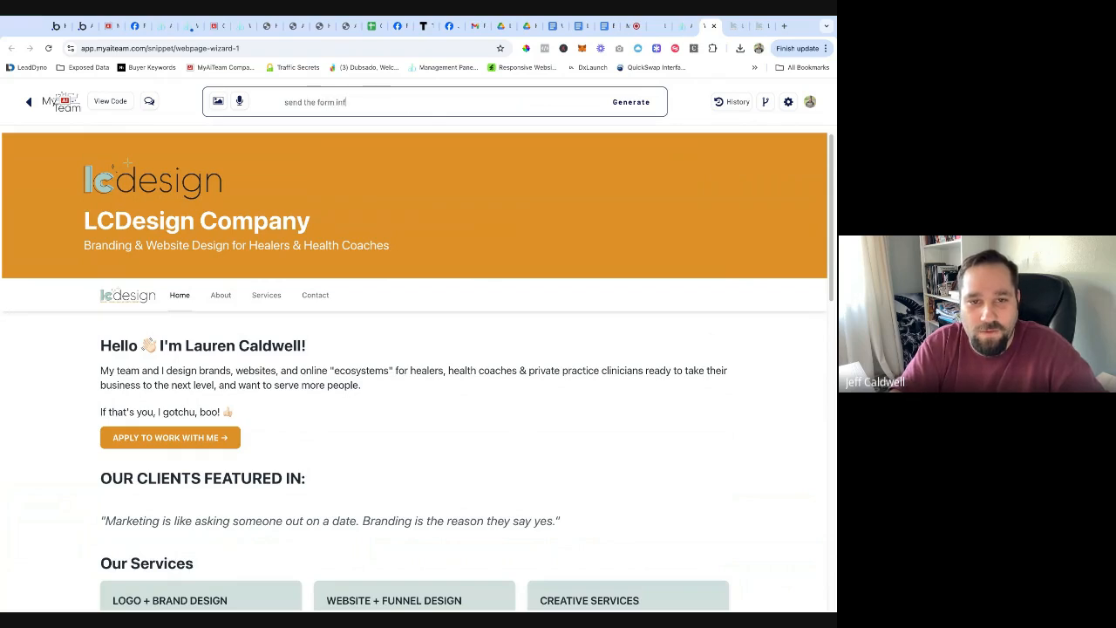
{"action": "type", "text": "or this url"}
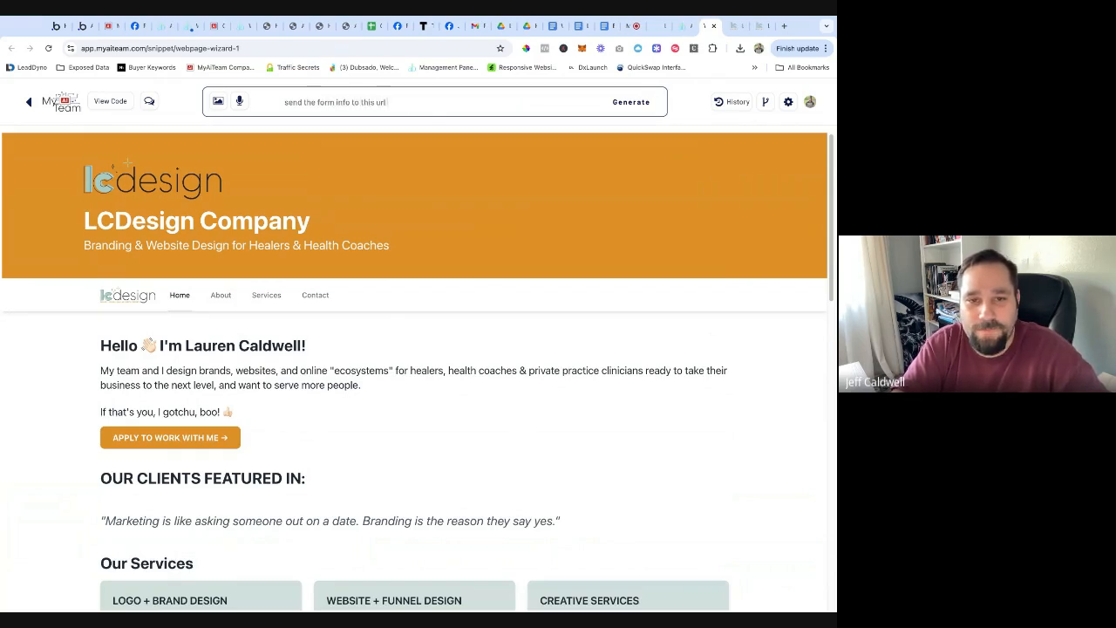
{"action": "type", "text": "."}
{"action": "key", "text": "super+v"}
{"action": "left_click", "coordinate": [624, 105]}
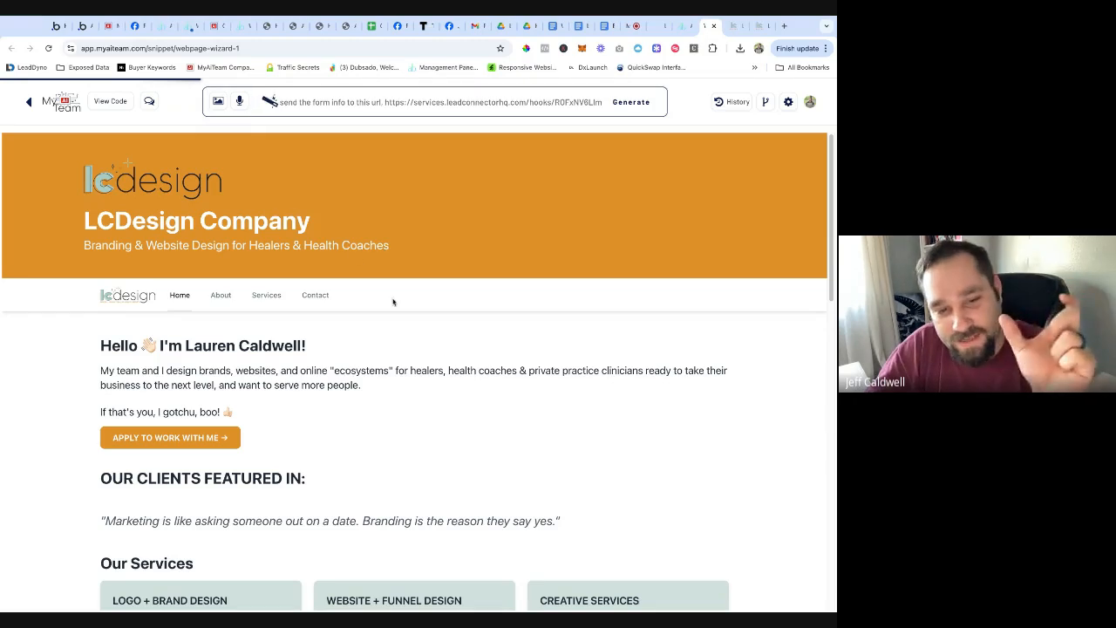
- Review the regenerated page down to the Contact Us form, then return to GoHighLevel
{"action": "scroll", "coordinate": [385, 360], "scroll_direction": "down", "scroll_amount": 15}
{"action": "scroll", "coordinate": [385, 360], "scroll_direction": "down", "scroll_amount": 3}
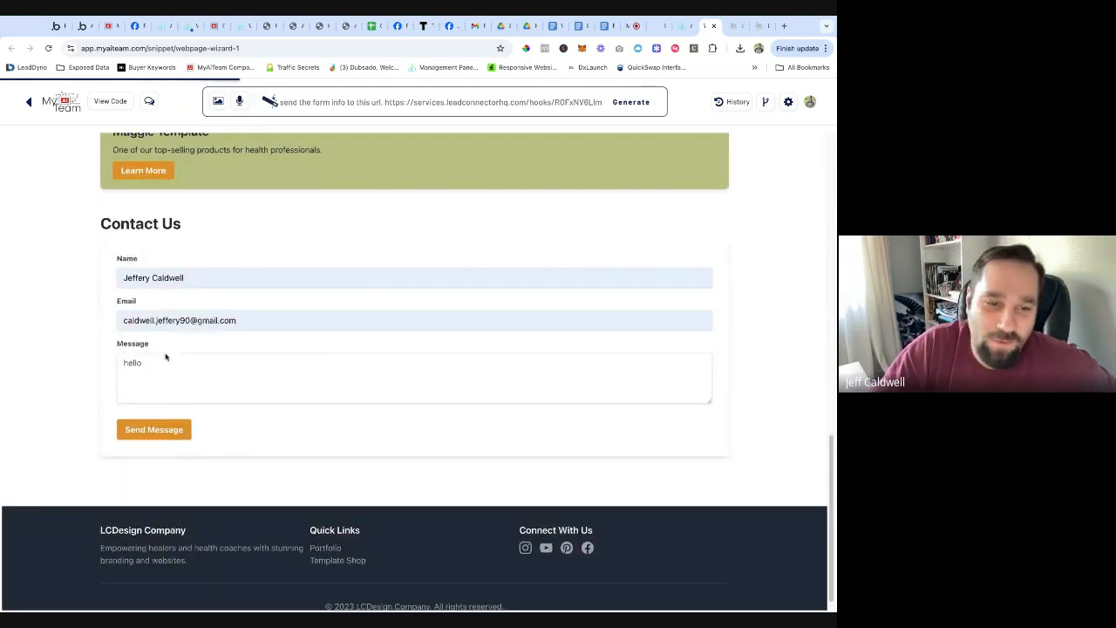
{"action": "left_click", "coordinate": [658, 28]}
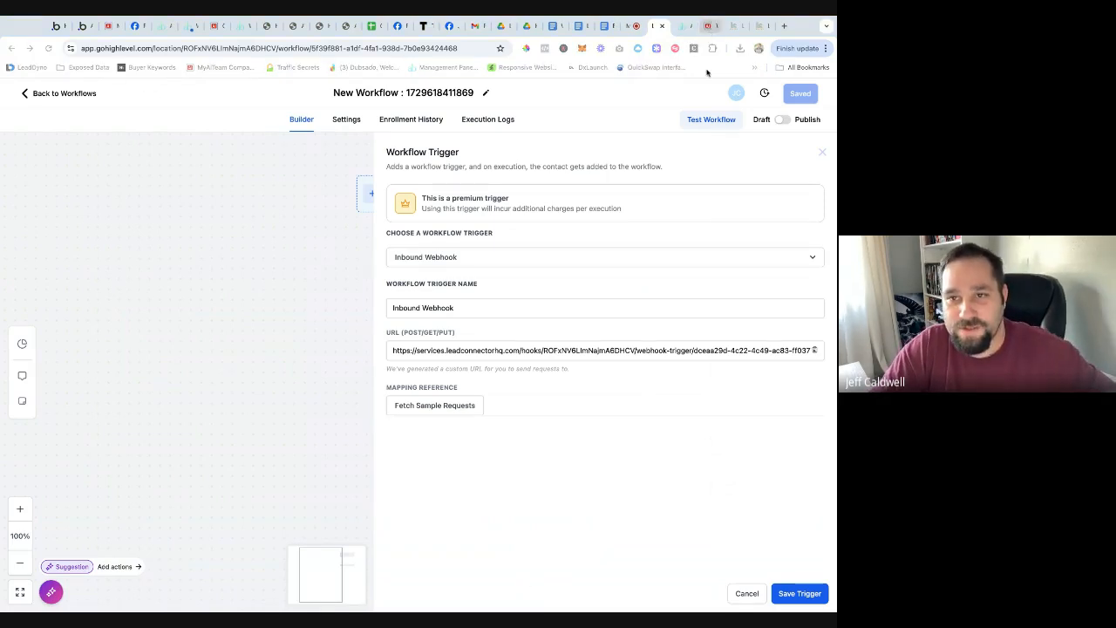
- Return from the Inbound Webhook trigger panel to the MyAiTeam page preview
{"action": "left_click", "coordinate": [707, 26]}
{"action": "scroll", "coordinate": [460, 277], "scroll_direction": "up", "scroll_amount": 5}
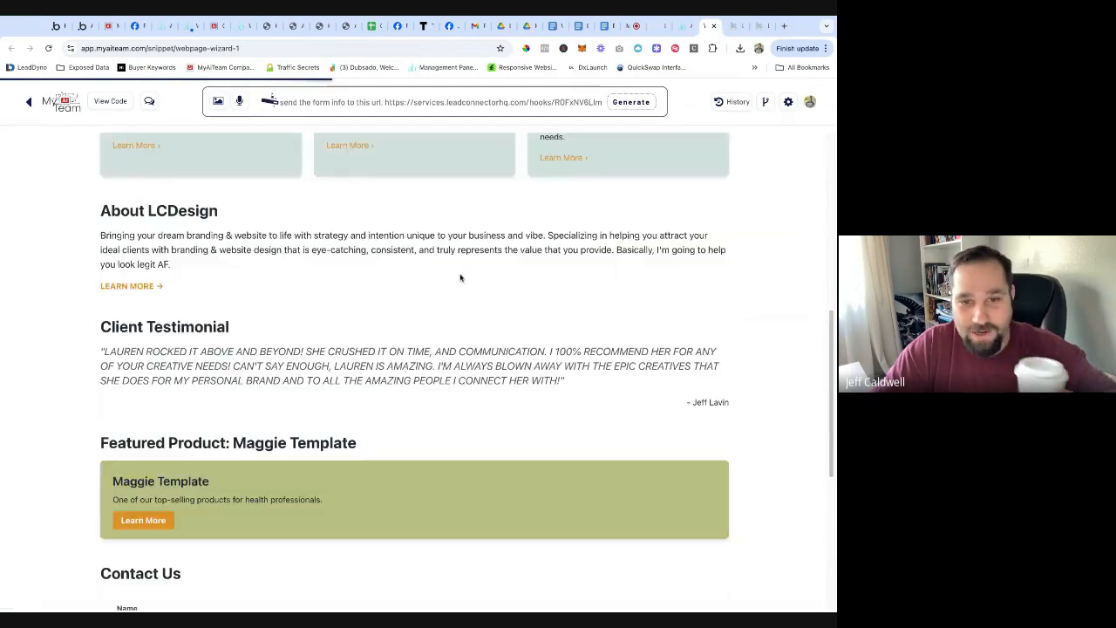
{"action": "scroll", "coordinate": [461, 277], "scroll_direction": "up", "scroll_amount": 8}
{"action": "scroll", "coordinate": [445, 301], "scroll_direction": "down", "scroll_amount": 20}
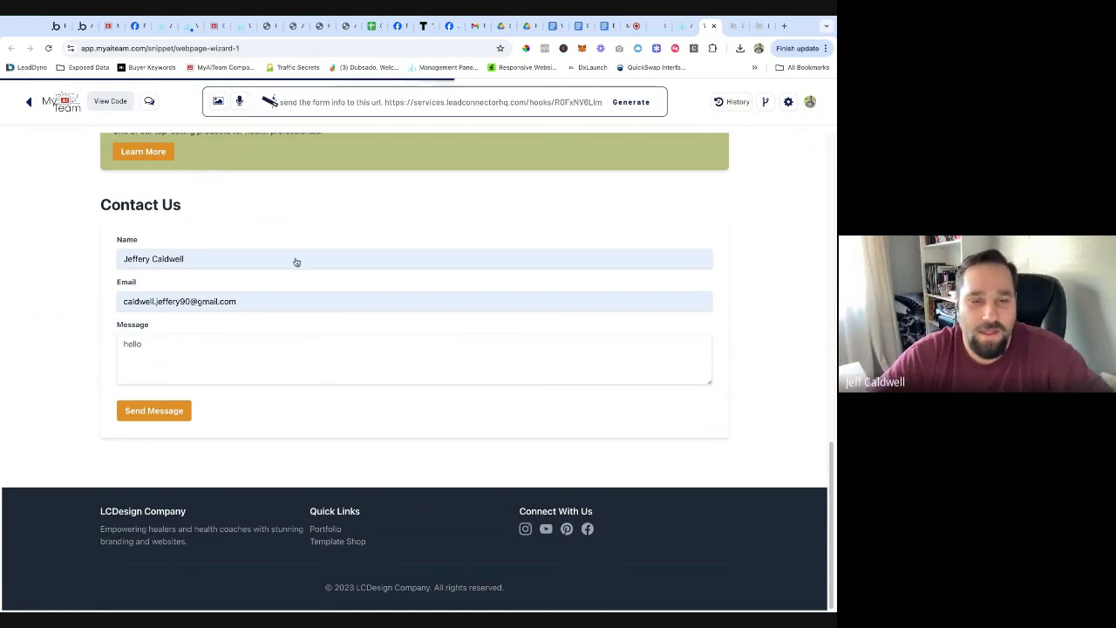
- Scroll through the page HTML to the script at the end, clearing the select-all highlight
{"action": "scroll", "coordinate": [292, 351], "scroll_direction": "down", "scroll_amount": 5}
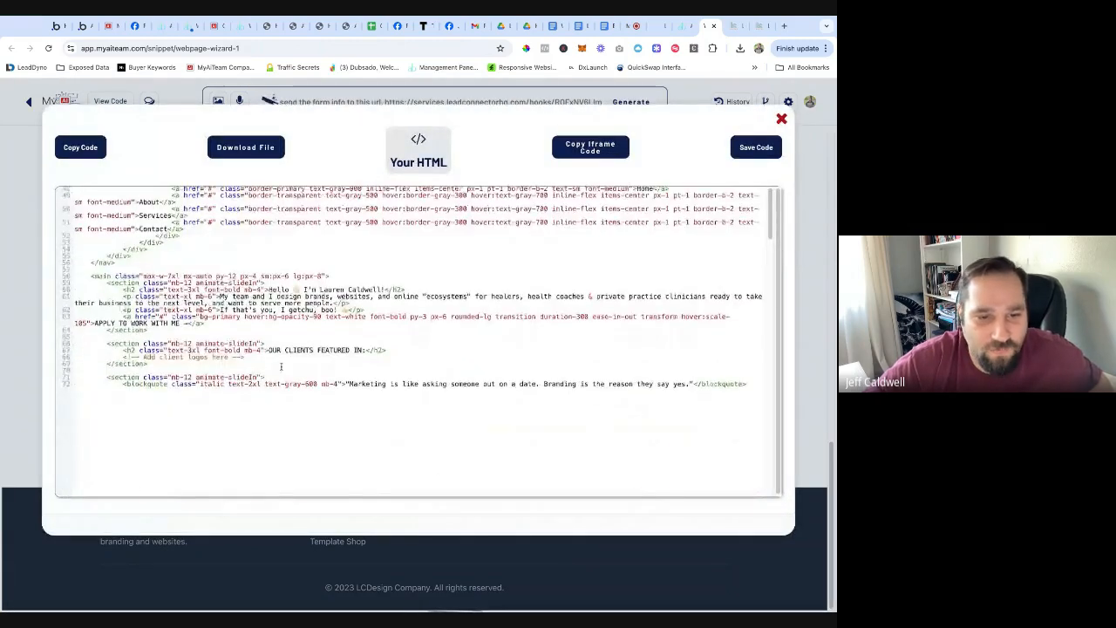
{"action": "scroll", "coordinate": [293, 352], "scroll_direction": "up", "scroll_amount": 10}
{"action": "scroll", "coordinate": [330, 372], "scroll_direction": "down", "scroll_amount": 20}
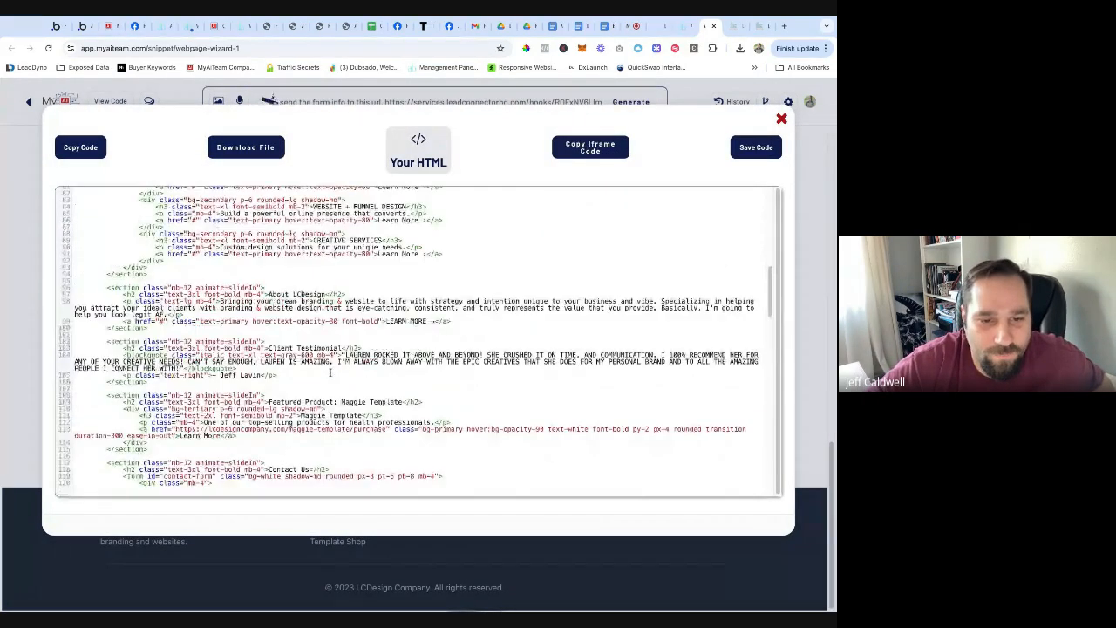
{"action": "scroll", "coordinate": [345, 374], "scroll_direction": "down", "scroll_amount": 15}
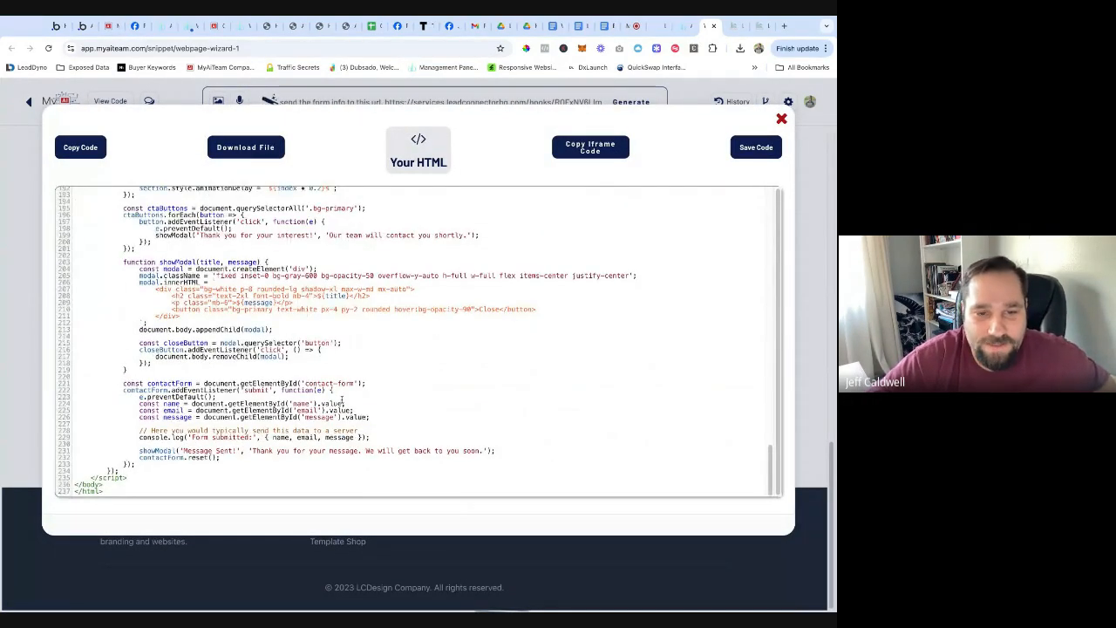
{"action": "scroll", "coordinate": [307, 359], "scroll_direction": "up", "scroll_amount": 3}
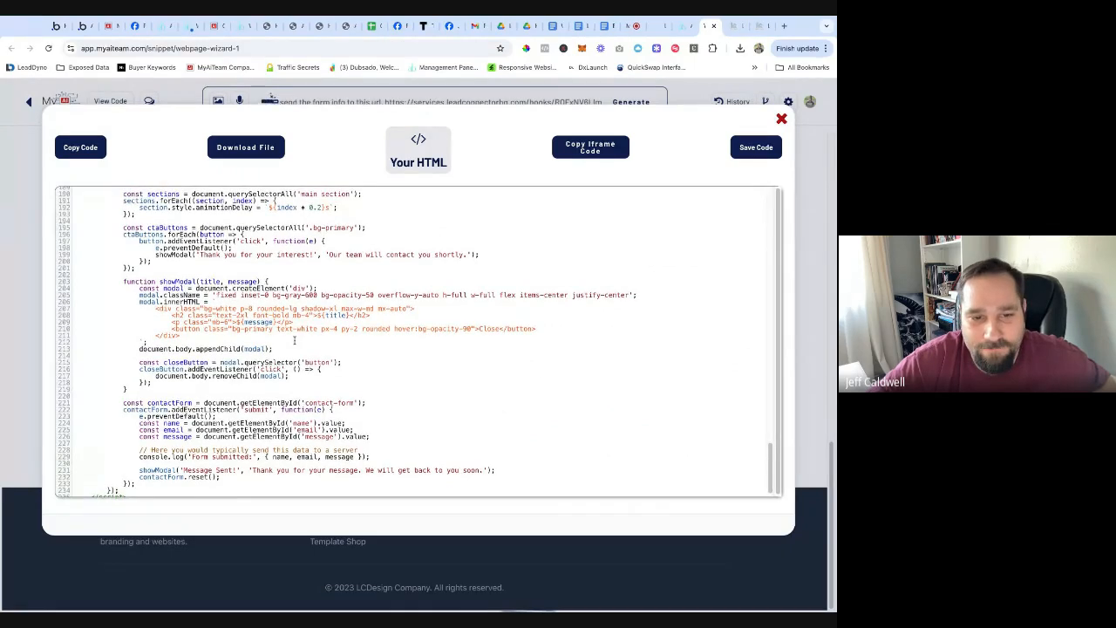
{"action": "scroll", "coordinate": [334, 343], "scroll_direction": "down", "scroll_amount": 2}
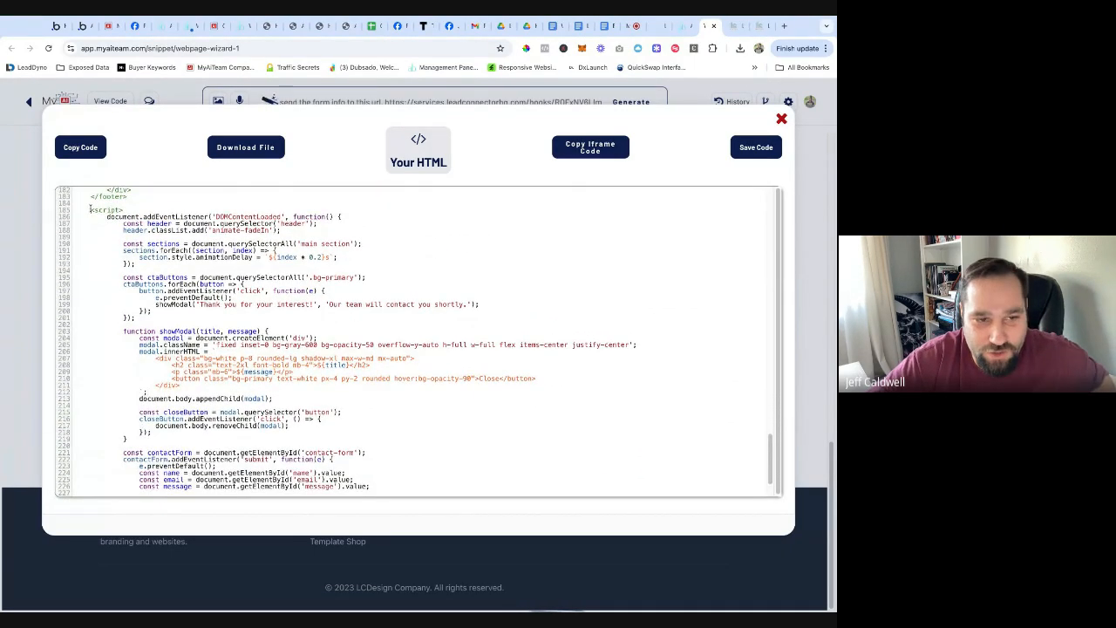
{"action": "scroll", "coordinate": [265, 490], "scroll_direction": "down", "scroll_amount": 3}
{"action": "scroll", "coordinate": [265, 490], "scroll_direction": "up", "scroll_amount": 10}
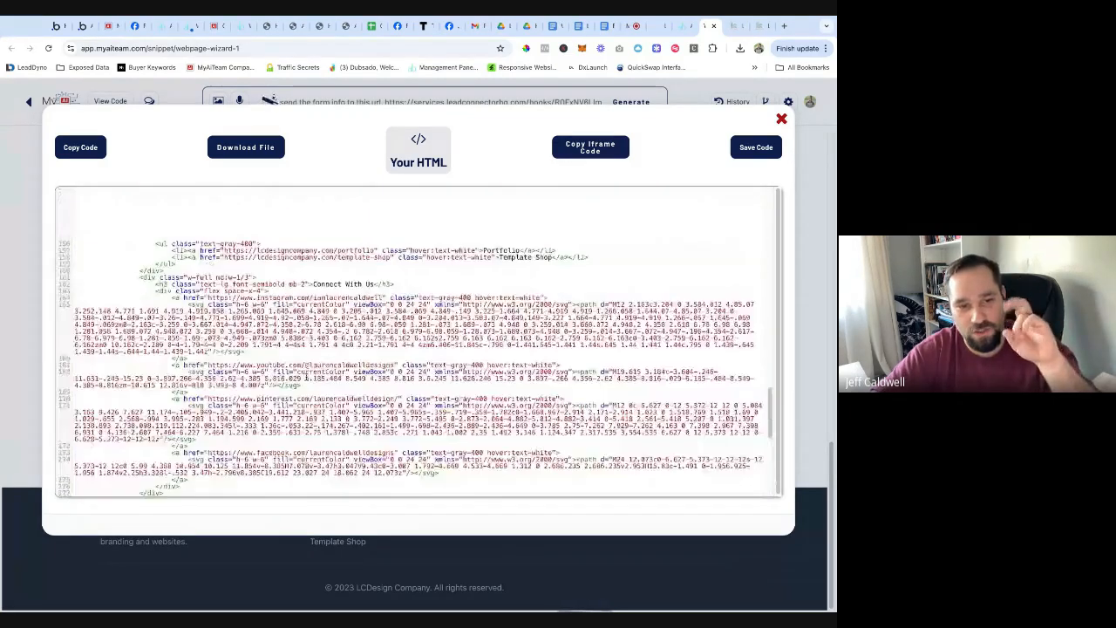
{"action": "scroll", "coordinate": [306, 376], "scroll_direction": "down", "scroll_amount": 5}
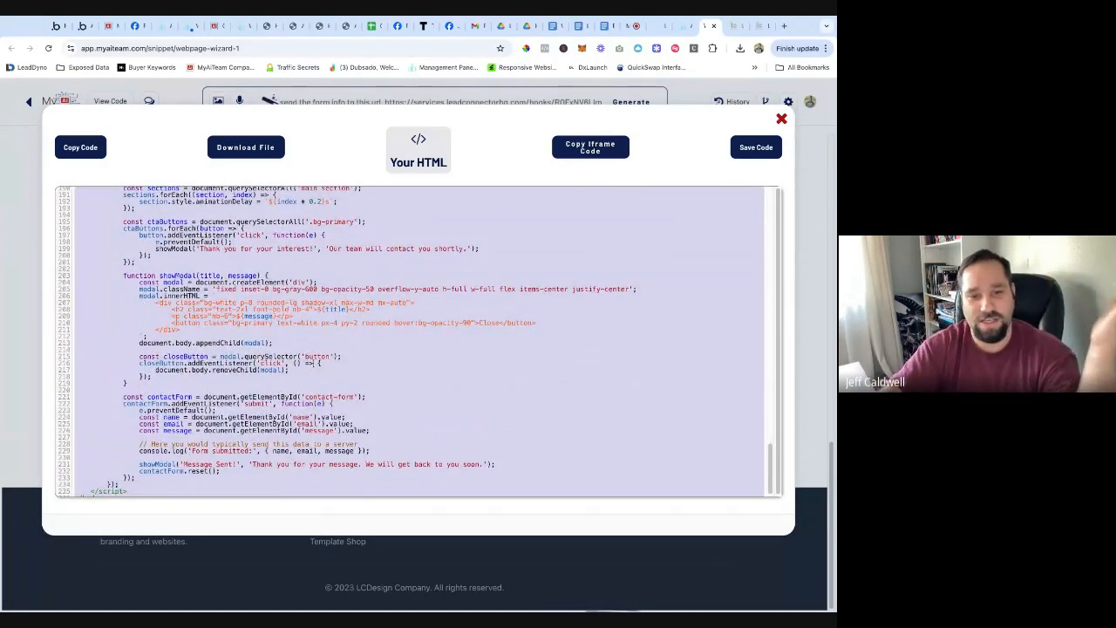
{"action": "left_click", "coordinate": [335, 339]}
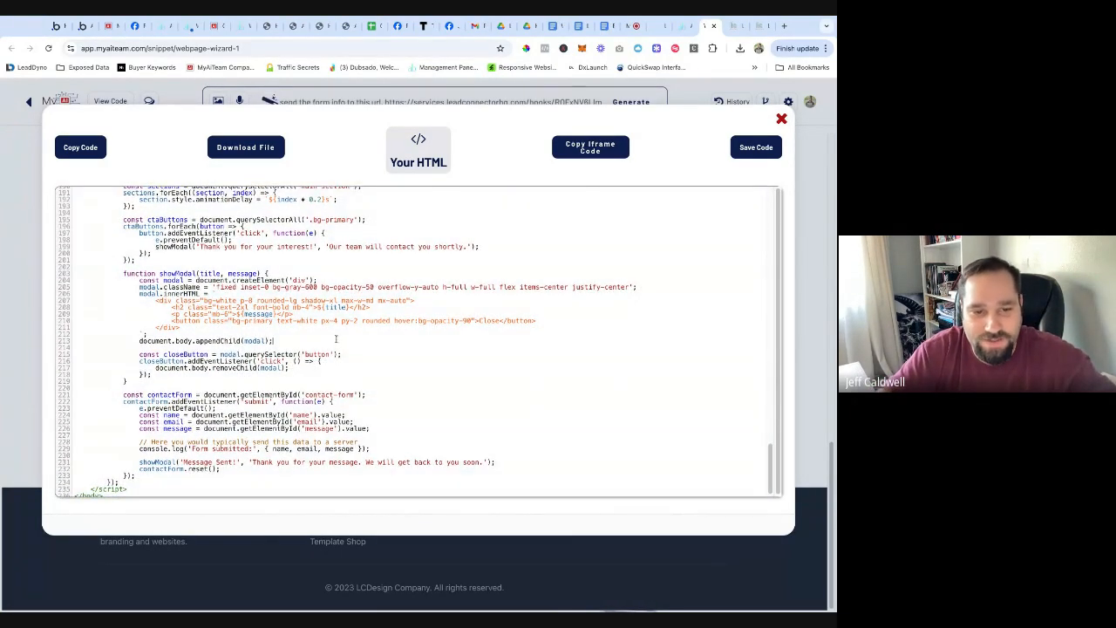
- Highlight the contact form submit handler's comment about sending data to a server
{"action": "scroll", "coordinate": [214, 360], "scroll_direction": "down", "scroll_amount": 1}
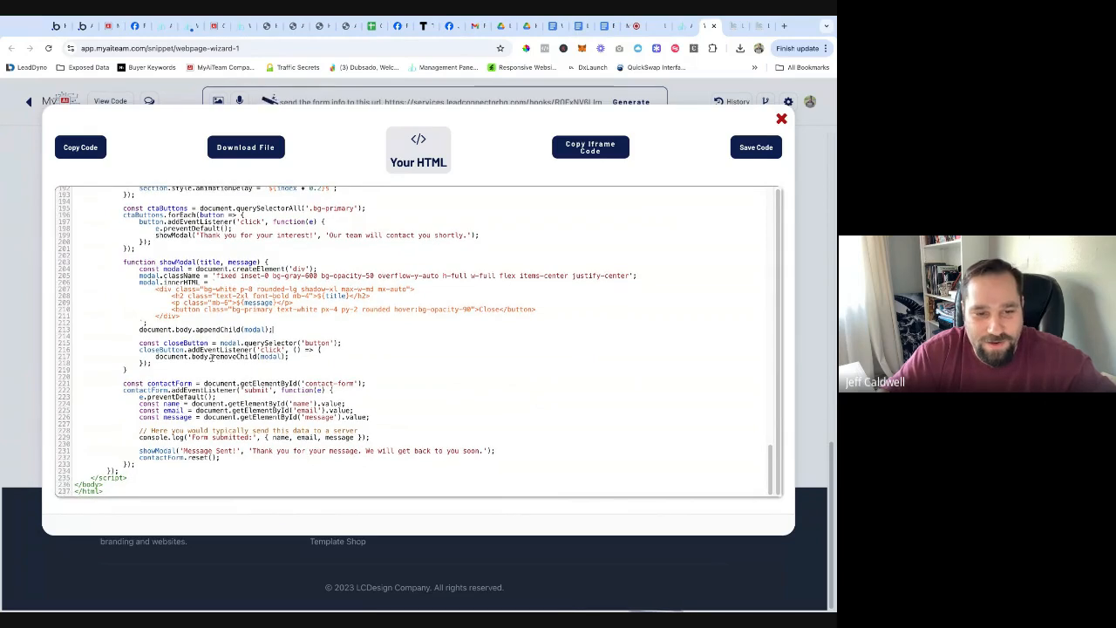
{"action": "left_click_drag", "start_coordinate": [380, 424], "coordinate": [364, 372]}
{"action": "left_click", "coordinate": [364, 375]}
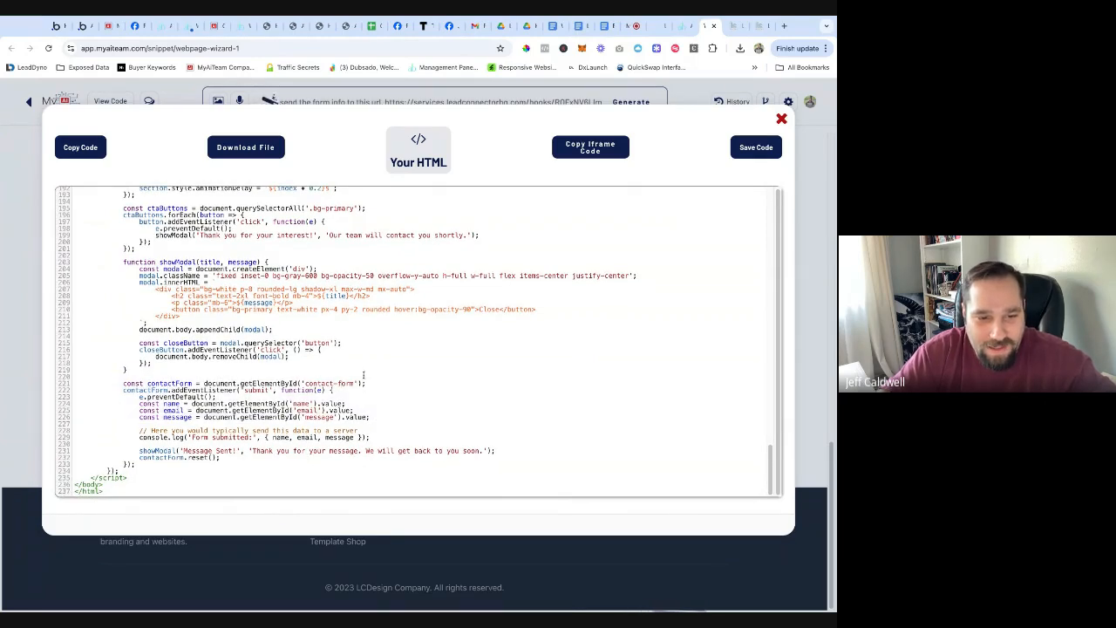
{"action": "left_click_drag", "start_coordinate": [137, 431], "coordinate": [357, 432]}
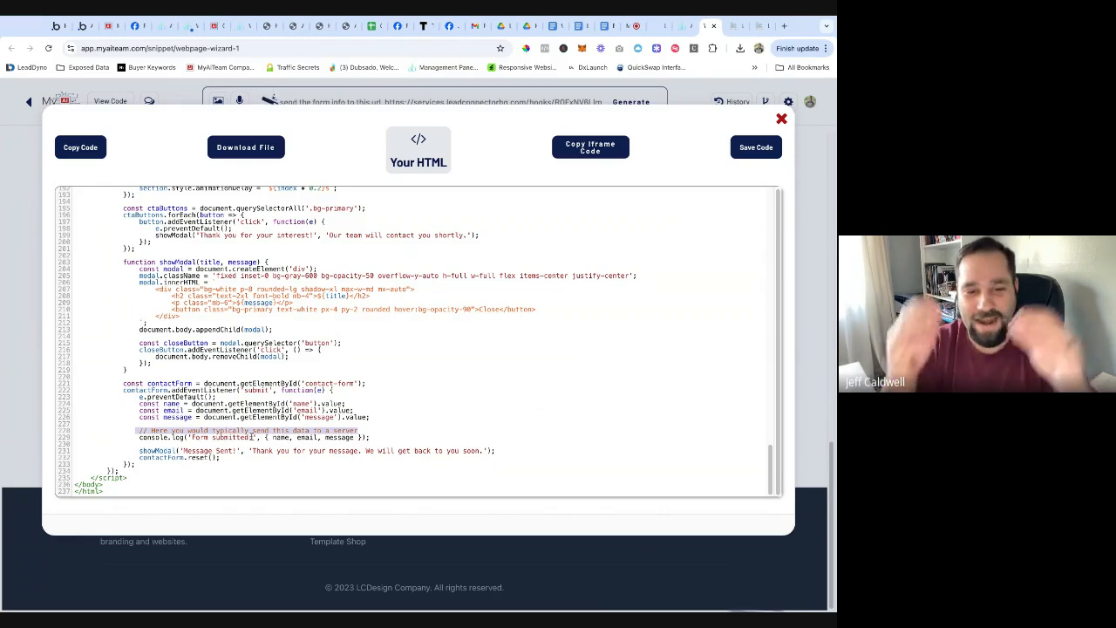
- Select the server-data comment and console.log lines, then close the Your HTML view
{"action": "left_click", "coordinate": [234, 446]}
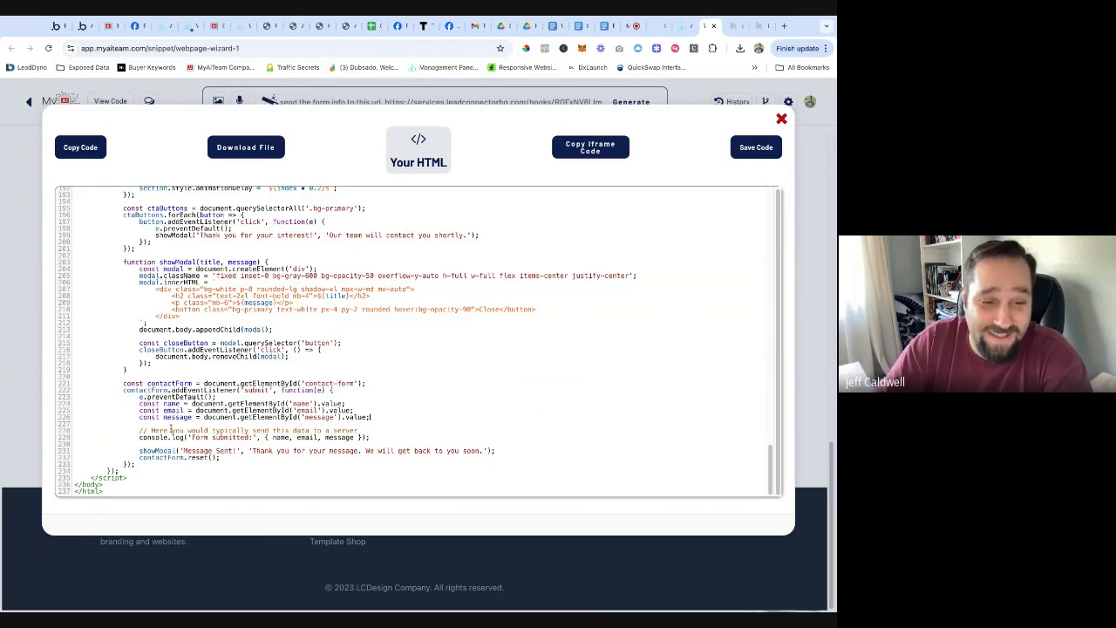
{"action": "left_click_drag", "start_coordinate": [151, 430], "coordinate": [358, 431]}
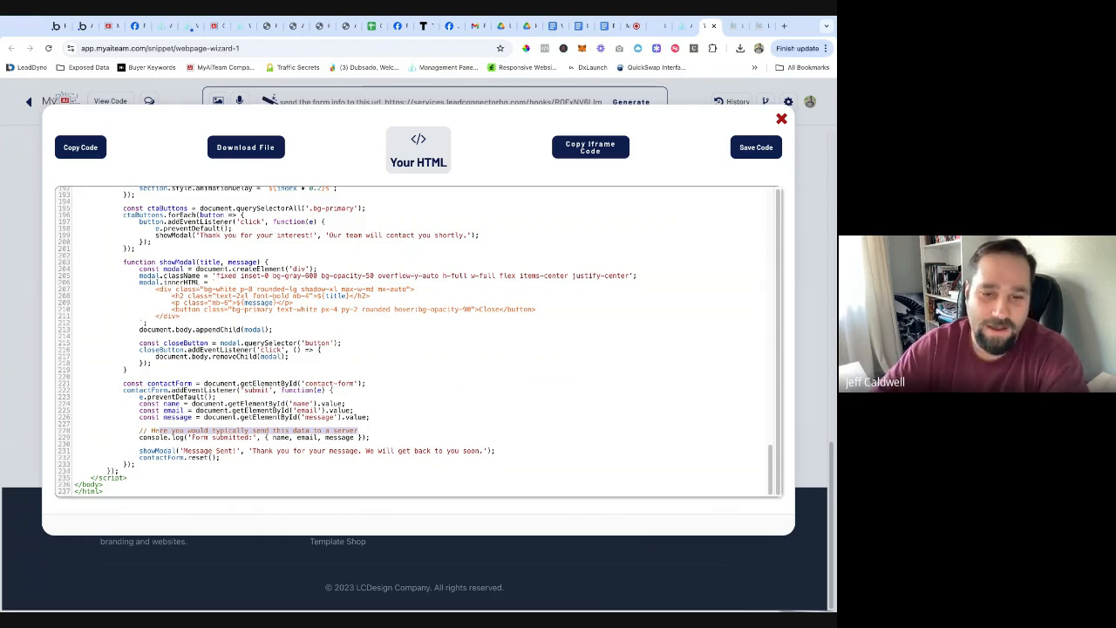
{"action": "left_click", "coordinate": [379, 435]}
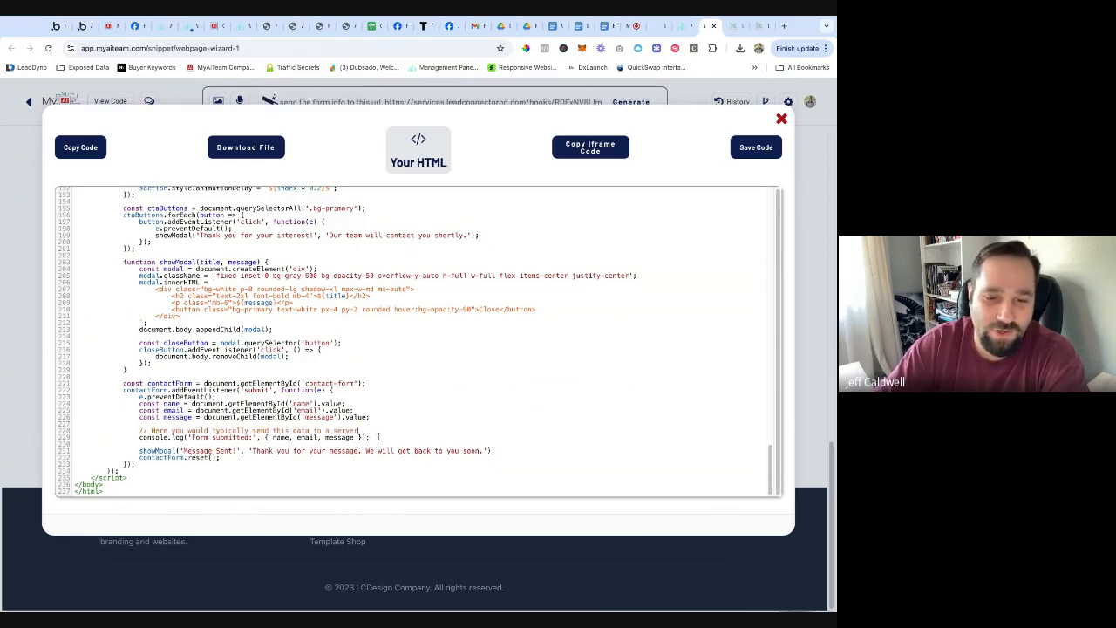
{"action": "key", "text": "shift+Up"}
{"action": "key", "text": "shift+Home"}
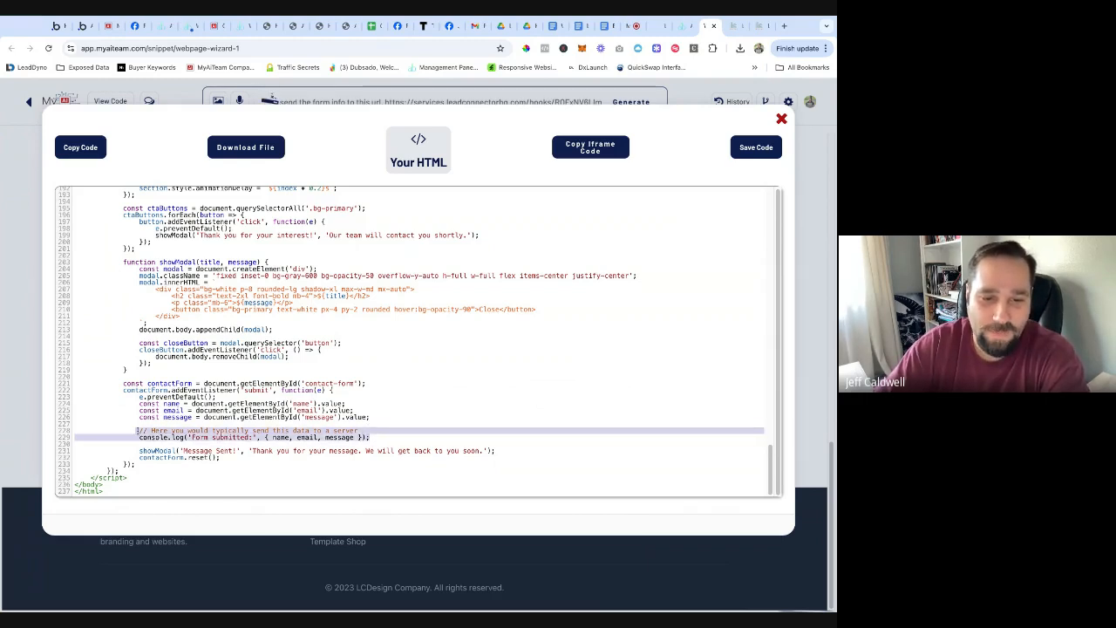
{"action": "left_click", "coordinate": [32, 387]}
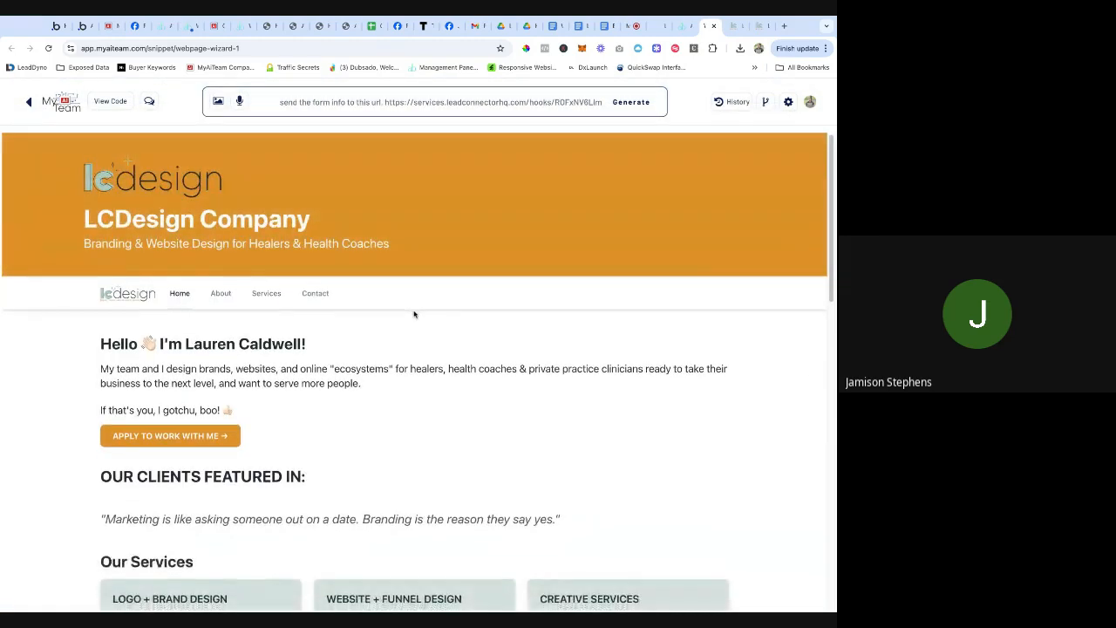
- Autofill Name and Email, send a short test message, then move to the GoHighLevel workflow
{"action": "scroll", "coordinate": [415, 314], "scroll_direction": "down", "scroll_amount": 15}
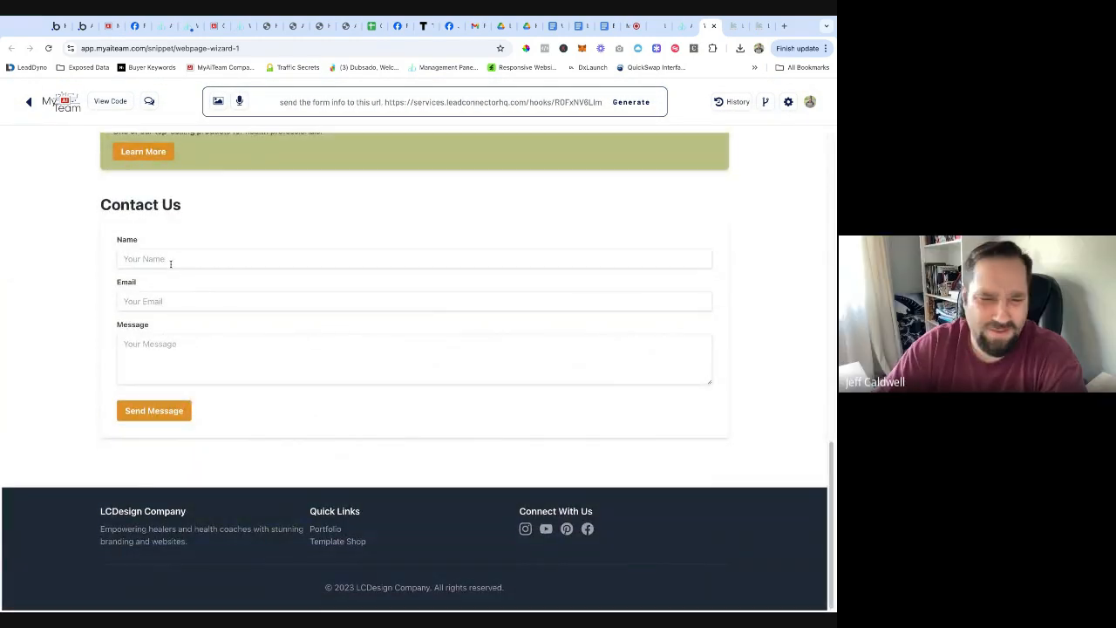
{"action": "left_click", "coordinate": [170, 261]}
{"action": "left_click", "coordinate": [174, 277]}
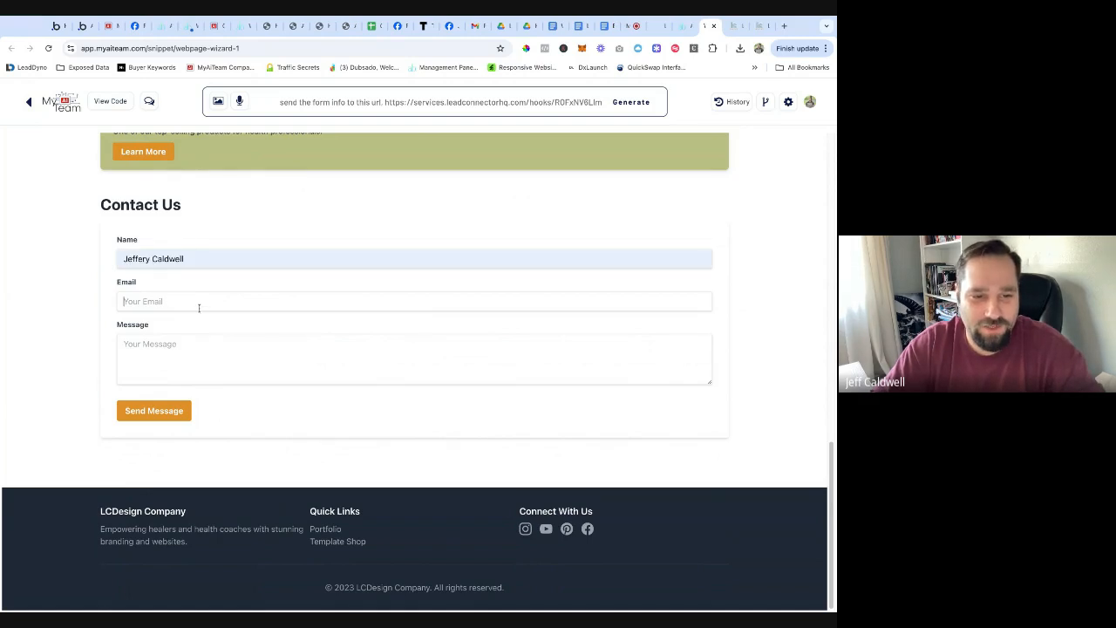
{"action": "left_click", "coordinate": [179, 345]}
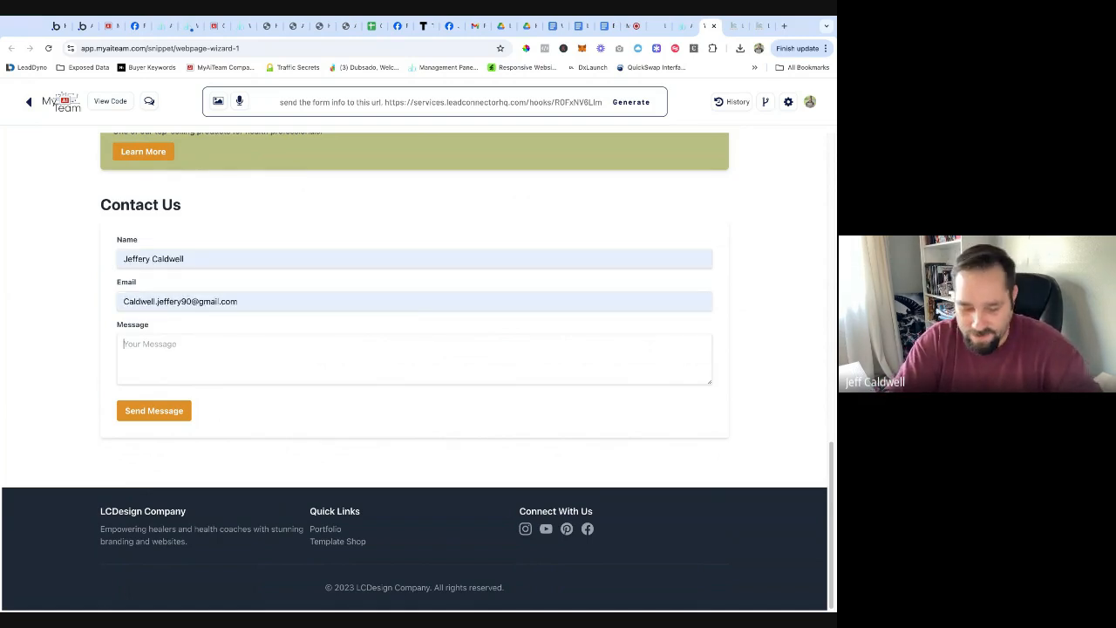
{"action": "type", "text": "Jamison is a l"}
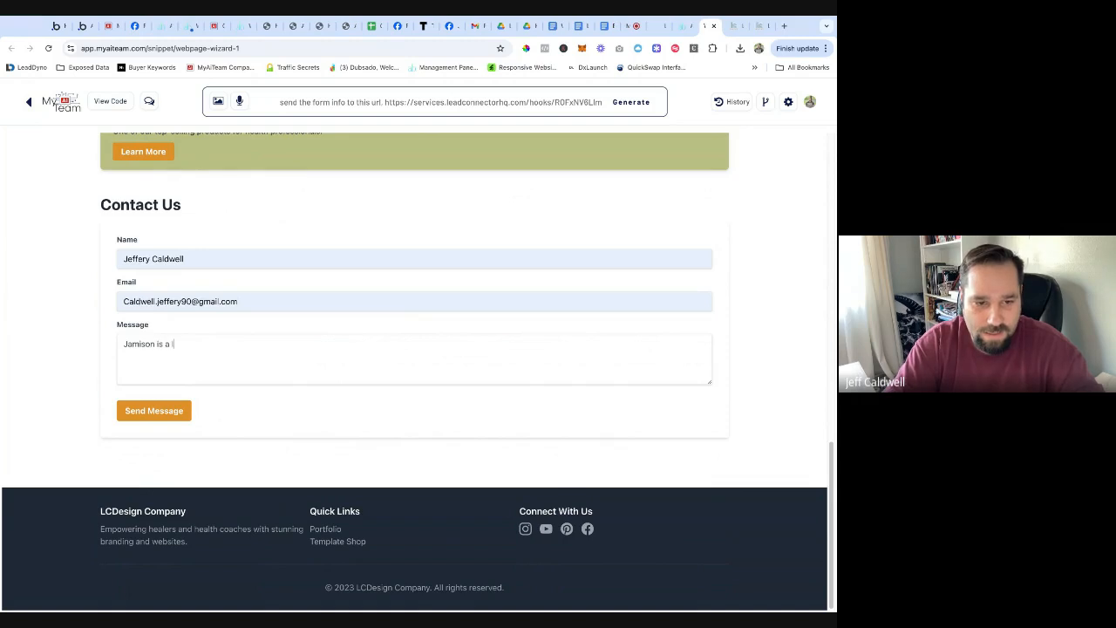
{"action": "type", "text": "egend"}
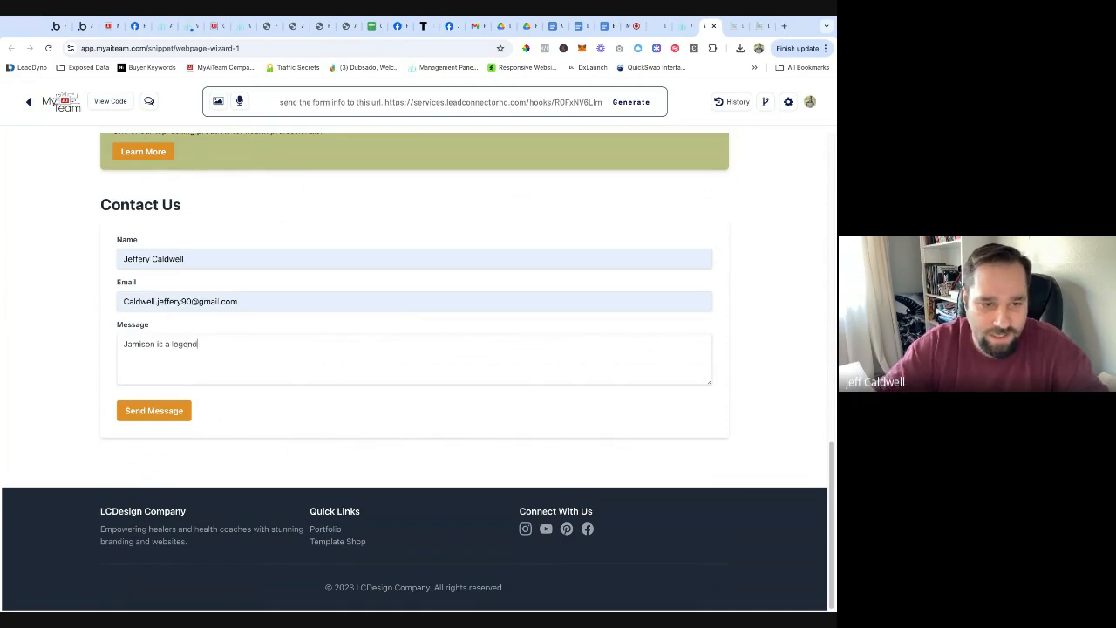
{"action": "left_click", "coordinate": [154, 410]}
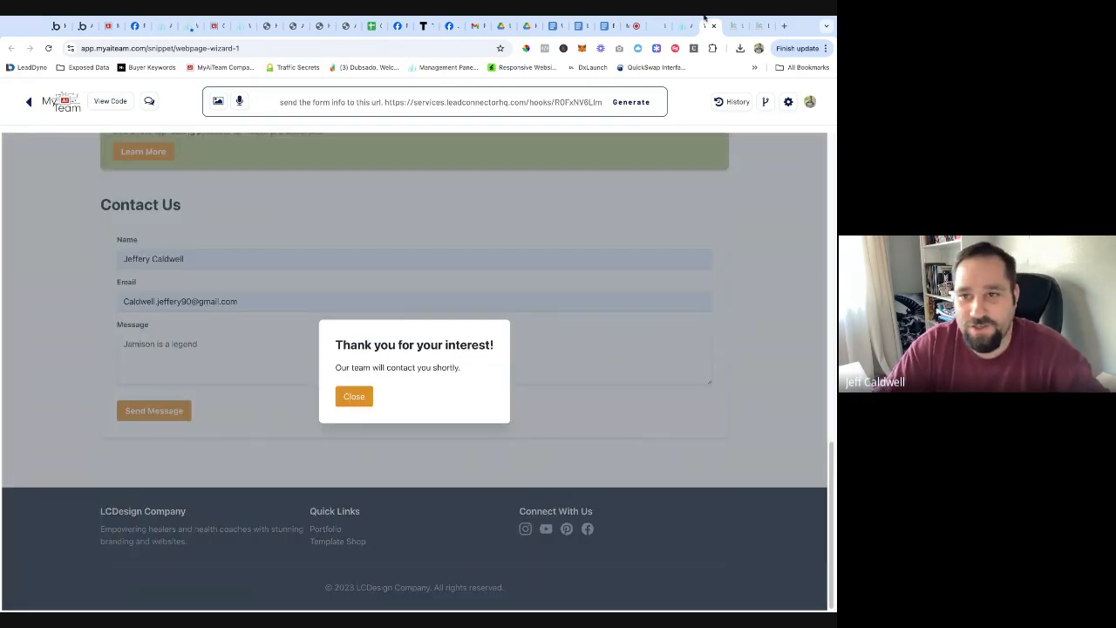
{"action": "left_click", "coordinate": [657, 33]}
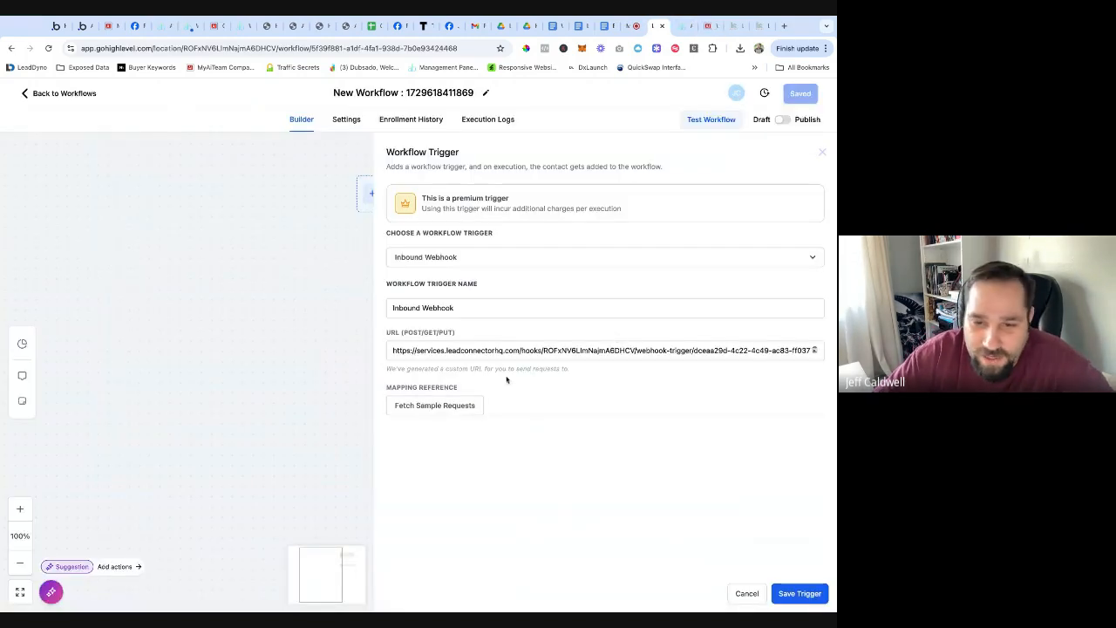
- Check the Inbound Webhook's Mapping Reference for sample requests and find none received
{"action": "left_click", "coordinate": [448, 406]}
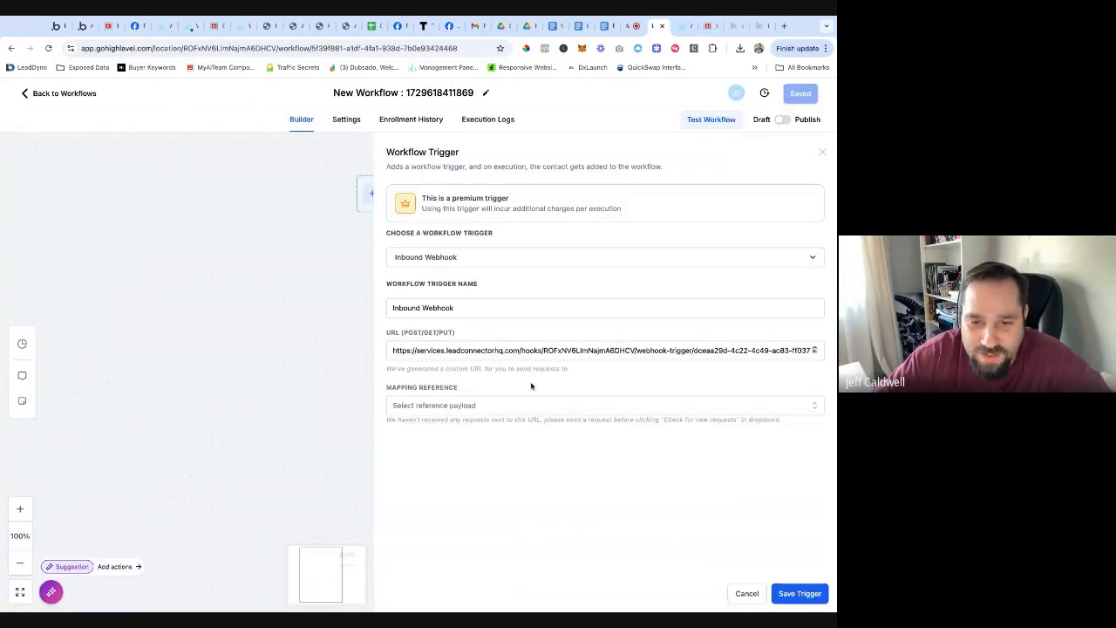
{"action": "left_click", "coordinate": [795, 593]}
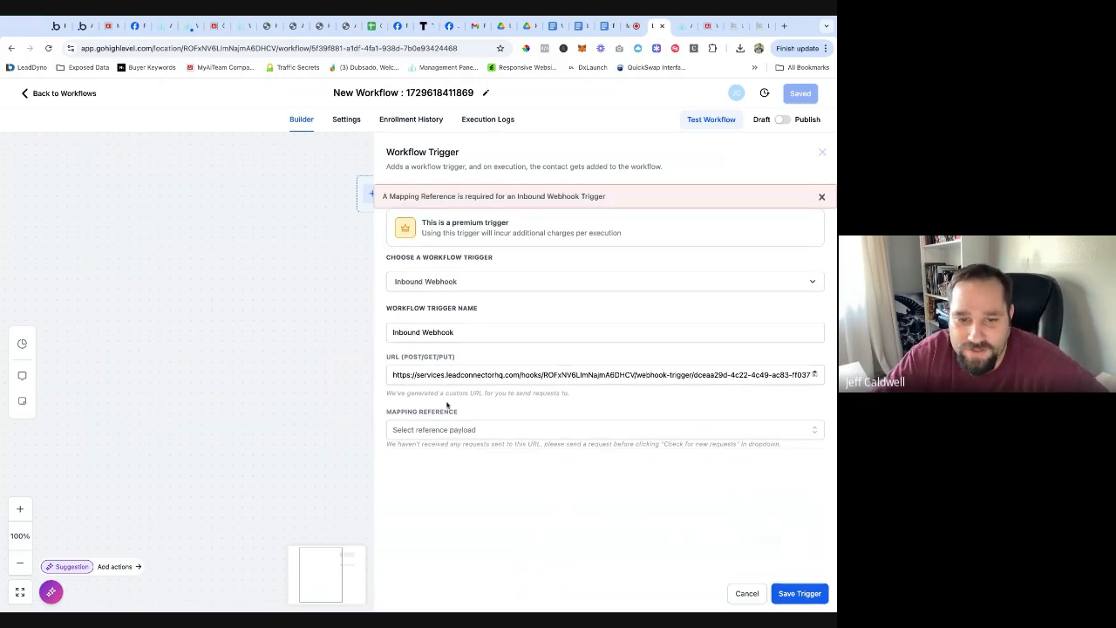
{"action": "left_click", "coordinate": [445, 429]}
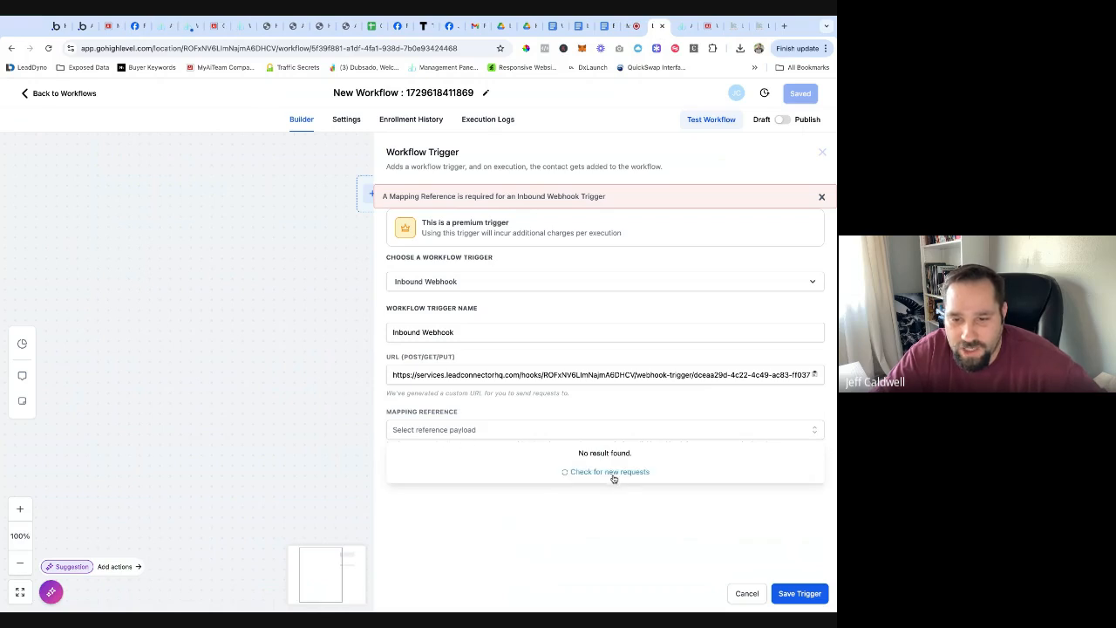
{"action": "left_click", "coordinate": [791, 593]}
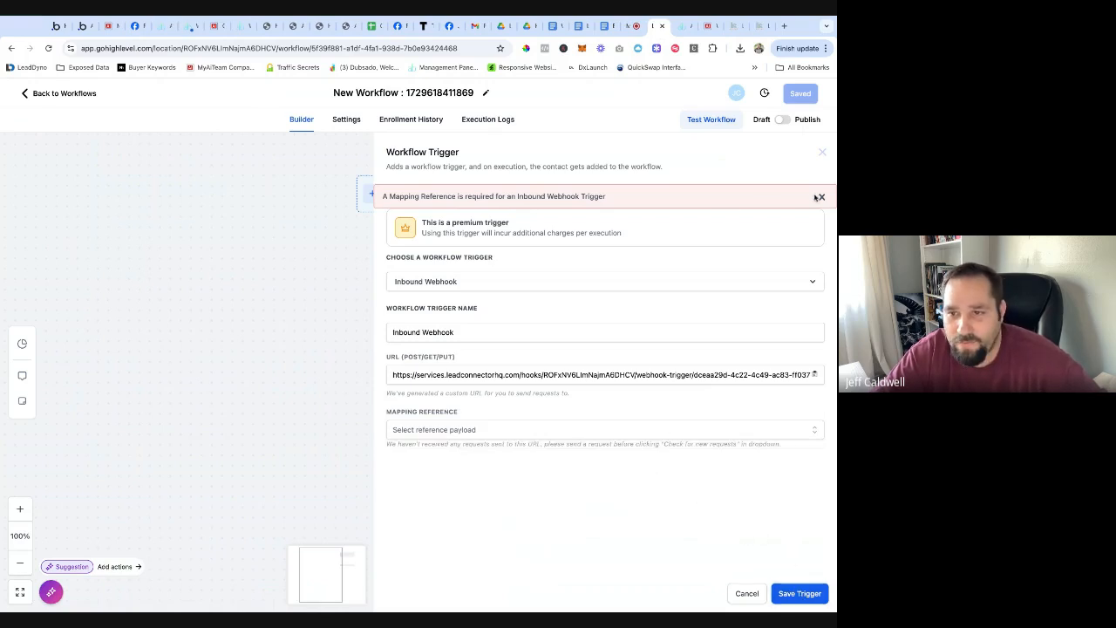
- Dismiss the mapping reference error, retry saving the trigger, and return to the LCDesign page
{"action": "left_click", "coordinate": [818, 197]}
{"action": "left_click", "coordinate": [586, 347]}
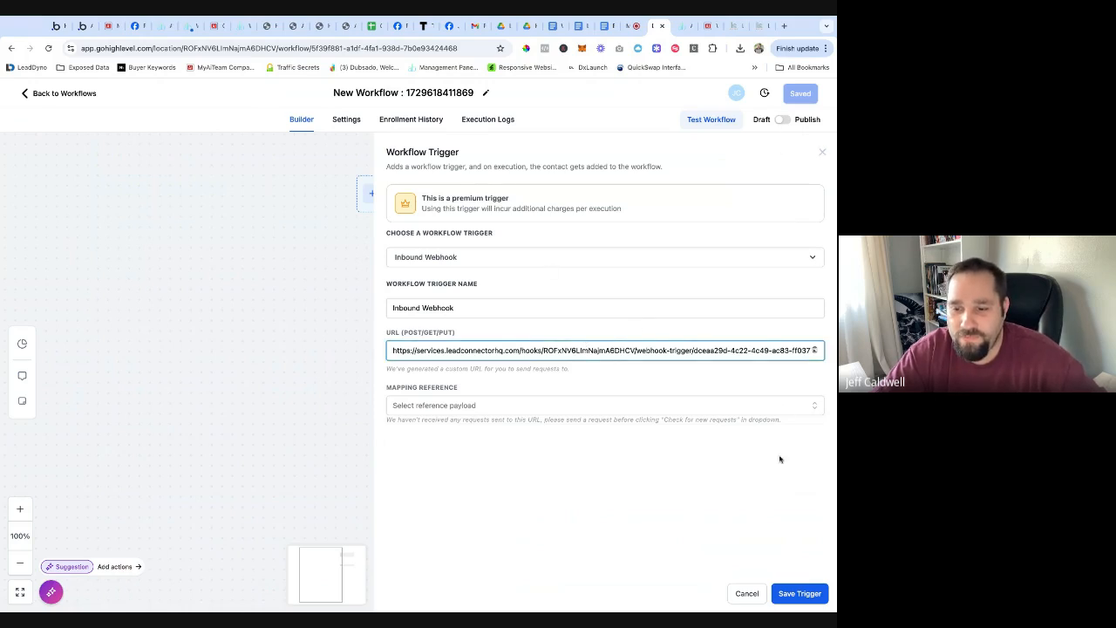
{"action": "left_click", "coordinate": [809, 593]}
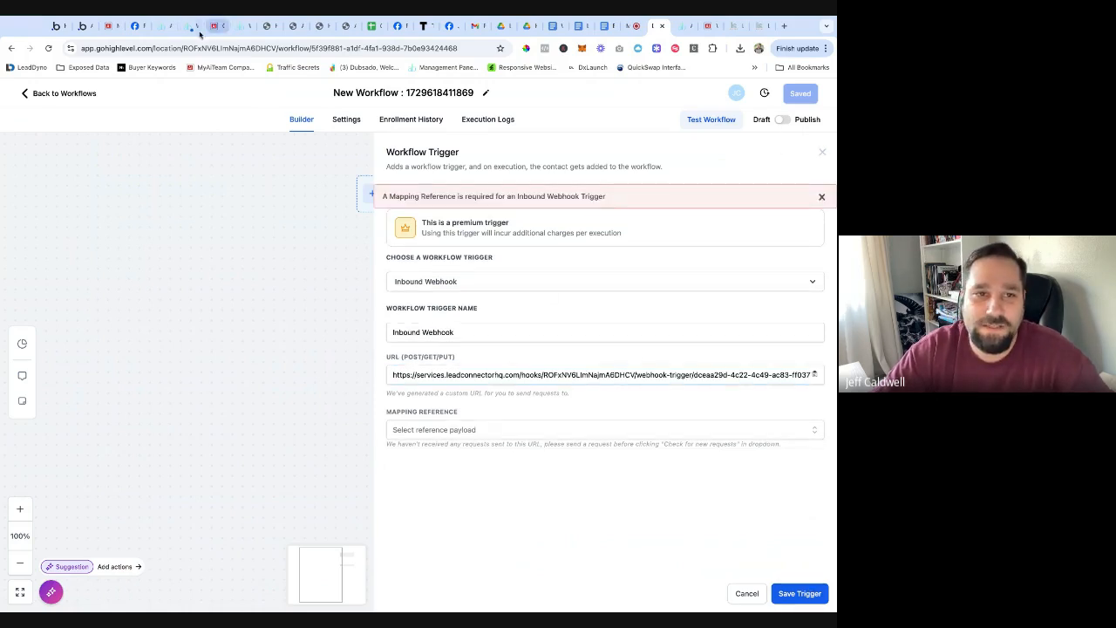
{"action": "left_click", "coordinate": [706, 25]}
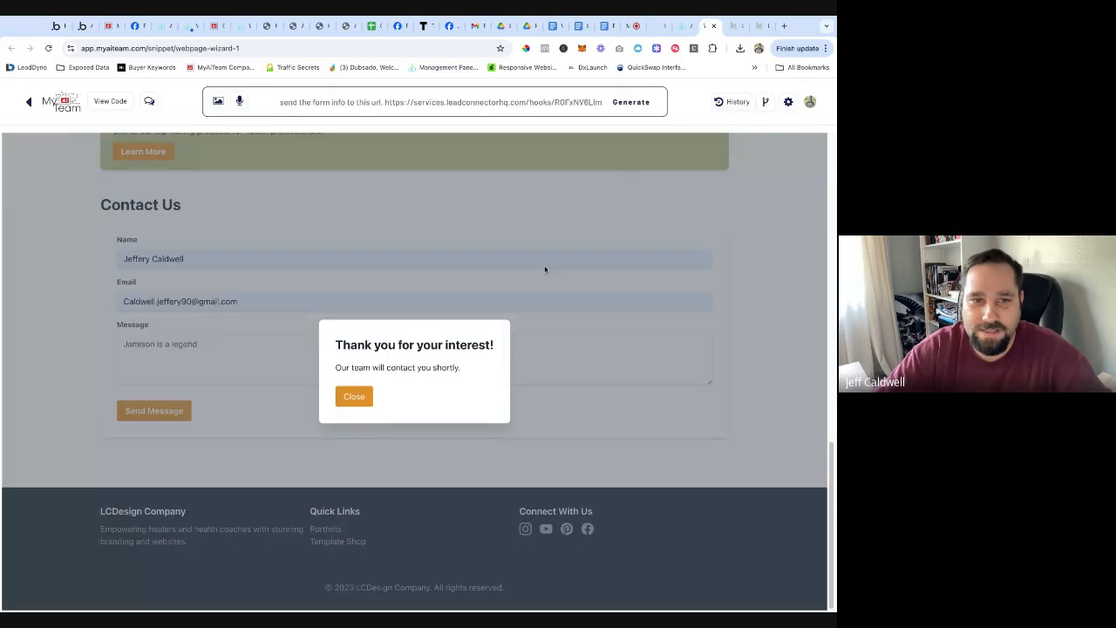
- Close the thank-you popup and scroll back up to the top of the LCDesign page
{"action": "left_click", "coordinate": [353, 397]}
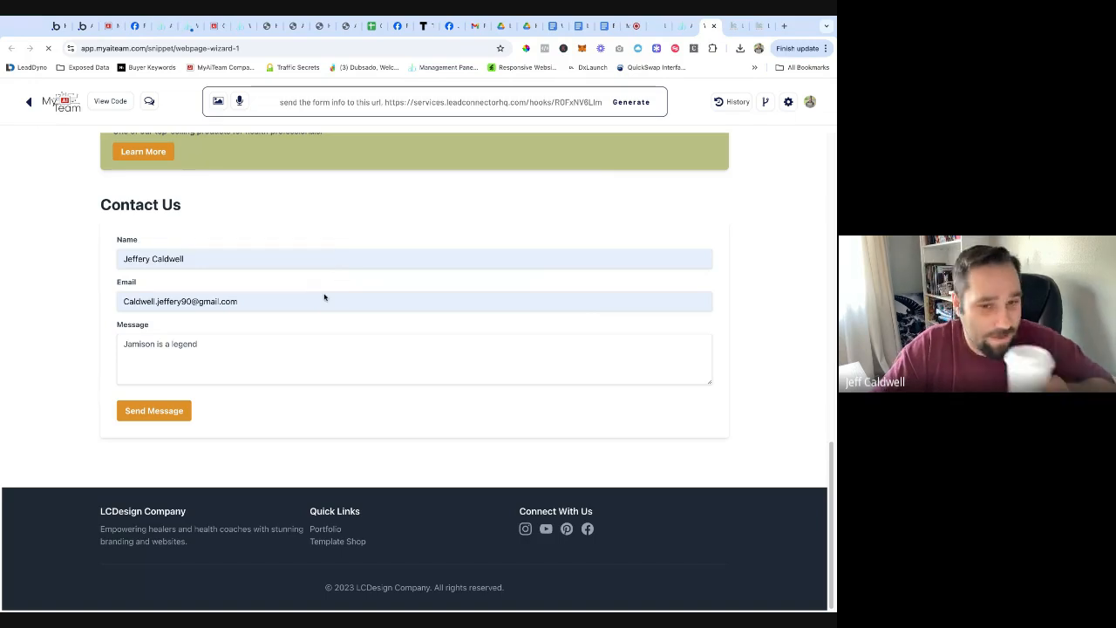
{"action": "scroll", "coordinate": [344, 326], "scroll_direction": "up", "scroll_amount": 4}
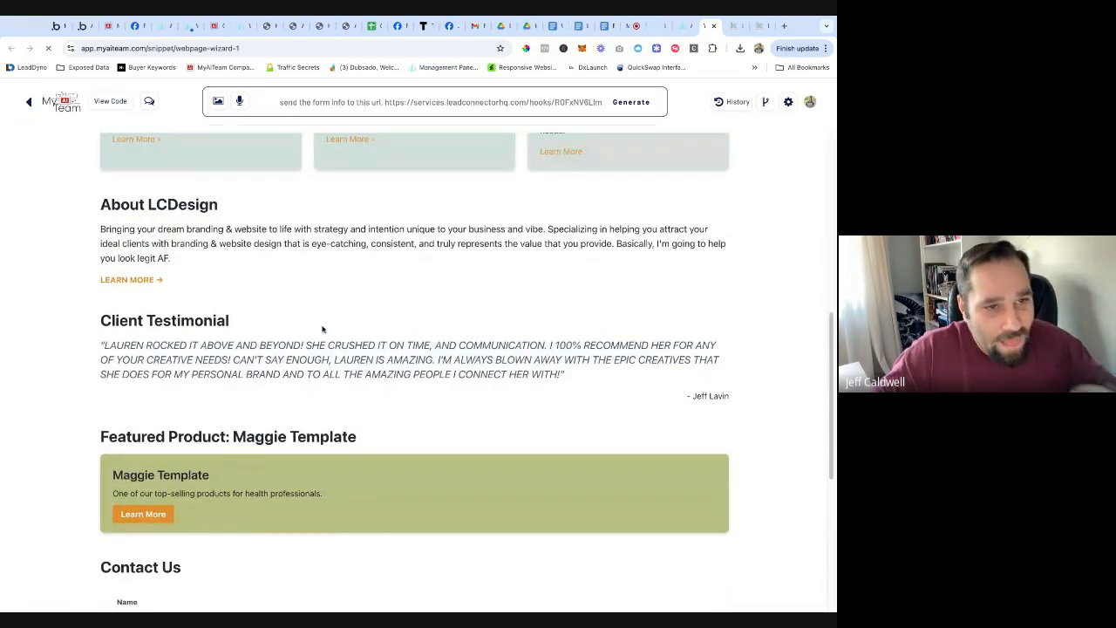
{"action": "scroll", "coordinate": [319, 329], "scroll_direction": "up", "scroll_amount": 4}
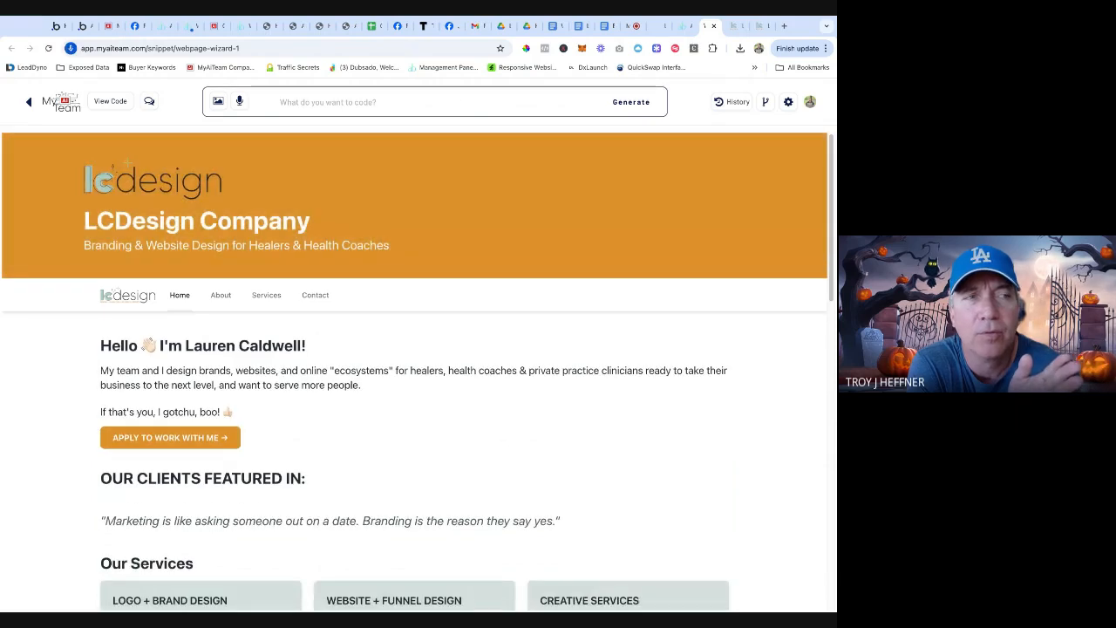
- Enter a test name and e-mail address, write a short test message, and submit it with Send Message
{"action": "scroll", "coordinate": [414, 371], "scroll_direction": "down", "scroll_amount": 1}
{"action": "scroll", "coordinate": [361, 369], "scroll_direction": "down", "scroll_amount": 15}
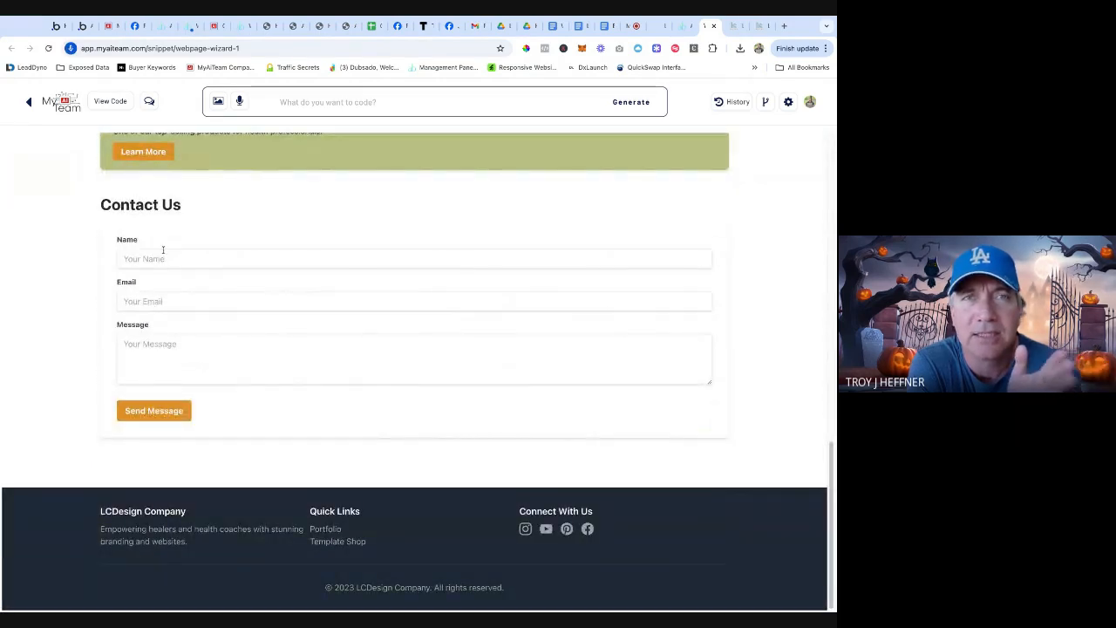
{"action": "type", "text": "Jeff"}
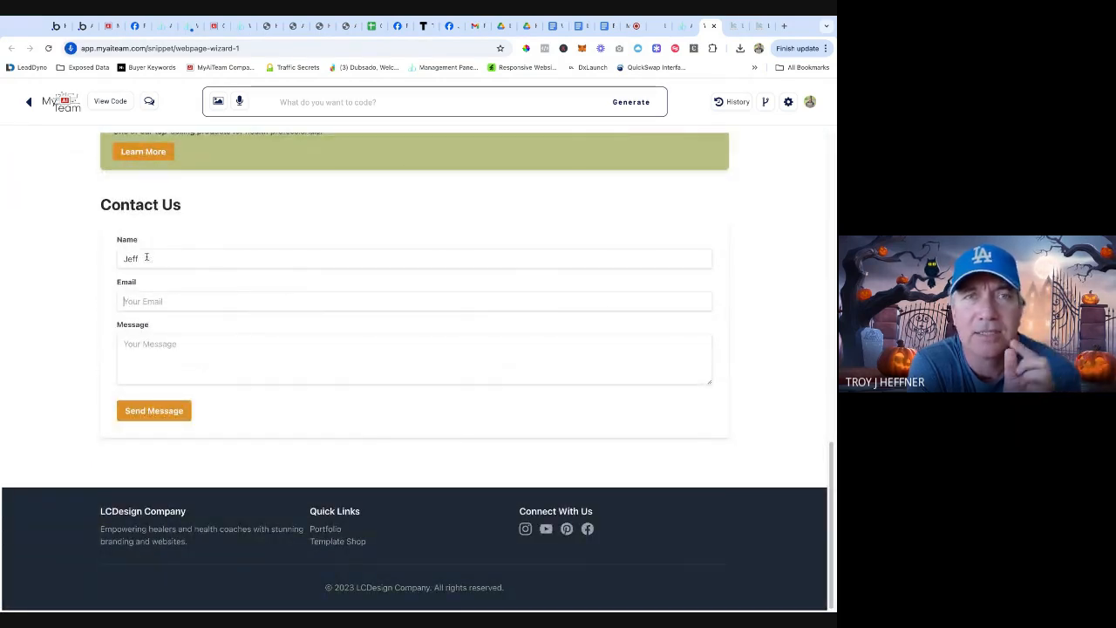
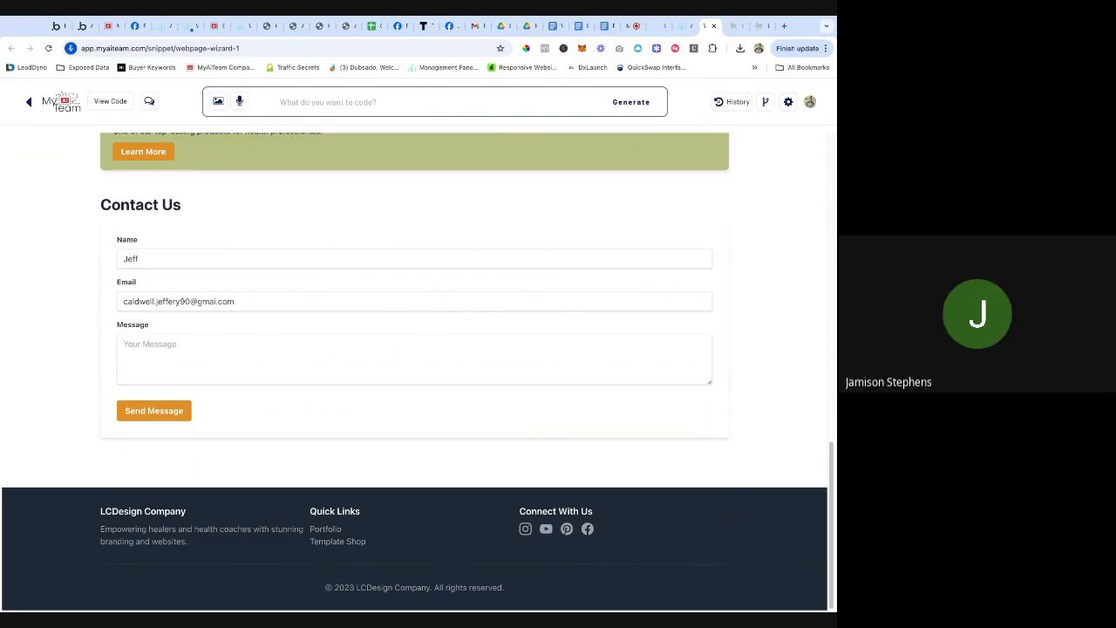
{"action": "type", "text": "l"}
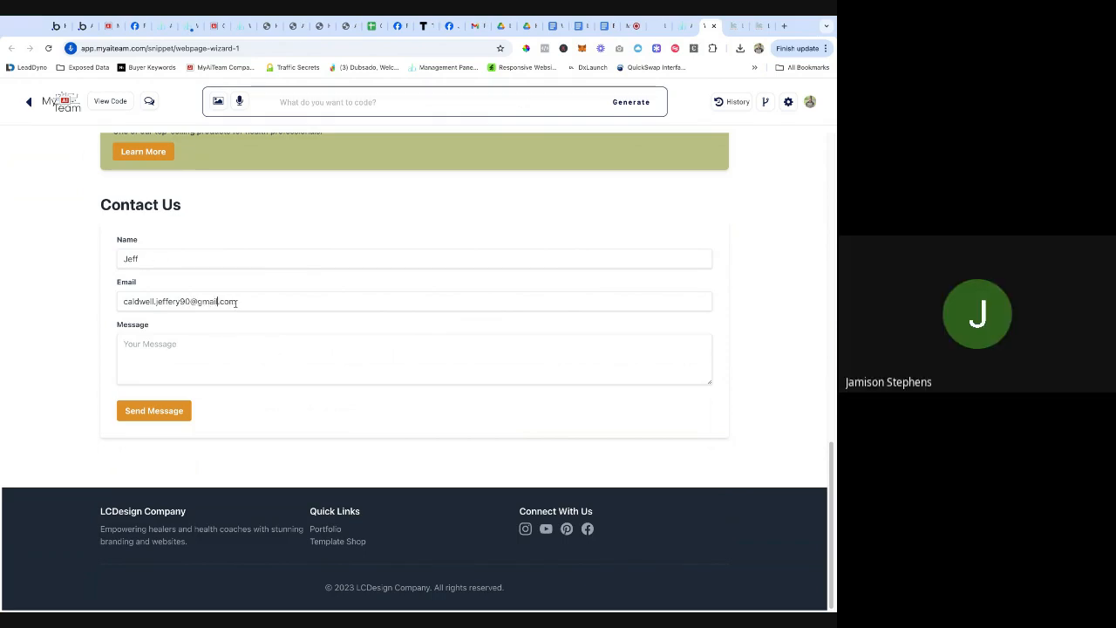
{"action": "left_click", "coordinate": [199, 357]}
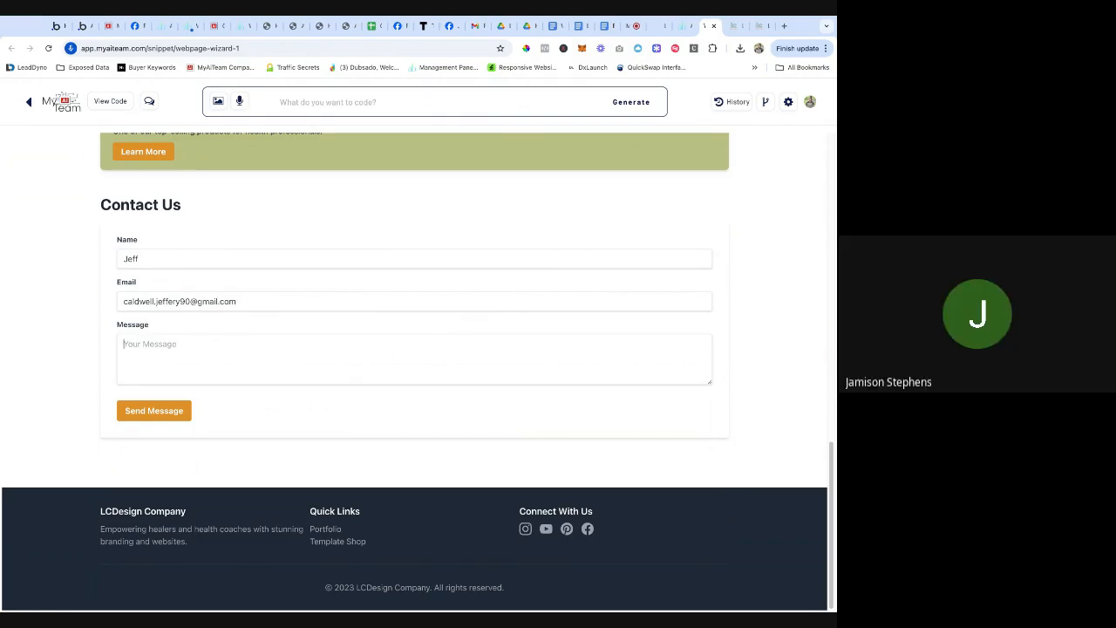
{"action": "type", "text": "Jamison "}
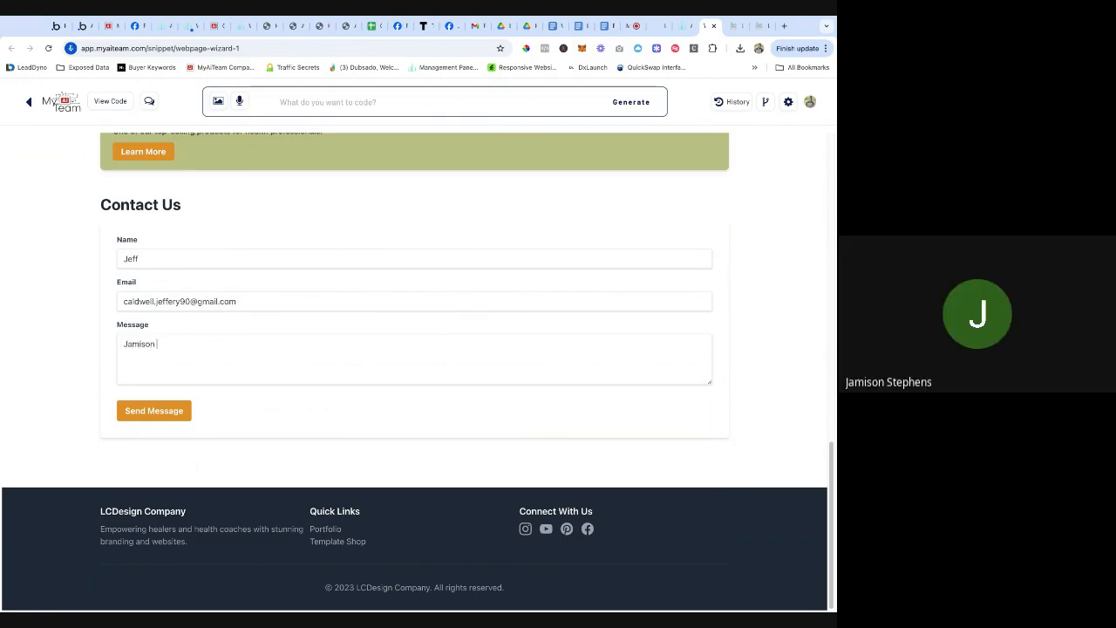
{"action": "type", "text": "is legend!"}
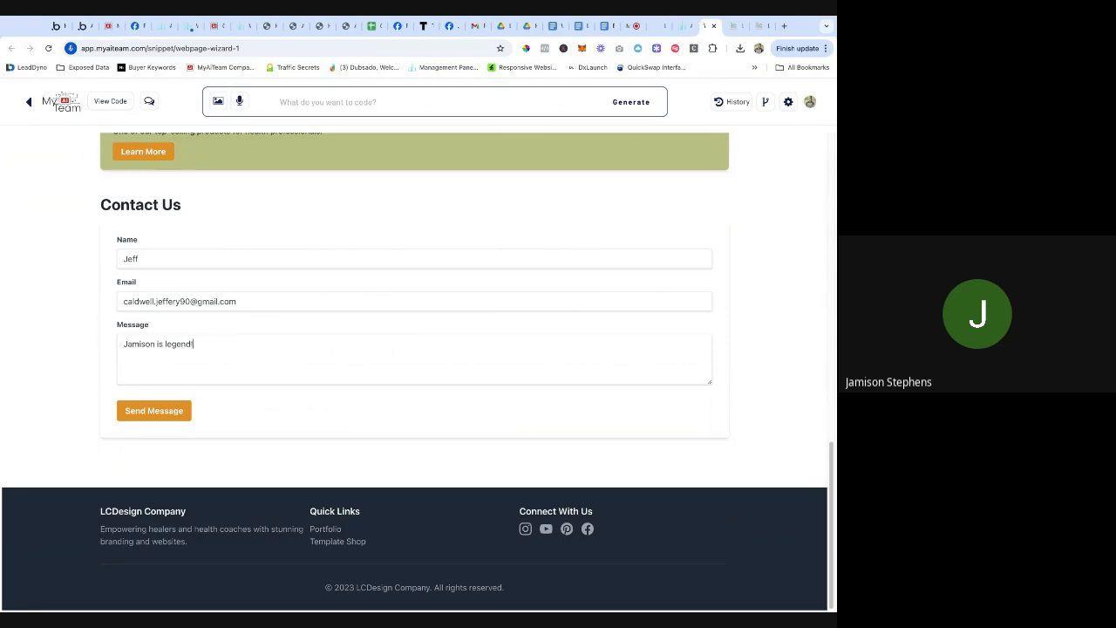
{"action": "left_click", "coordinate": [157, 412]}
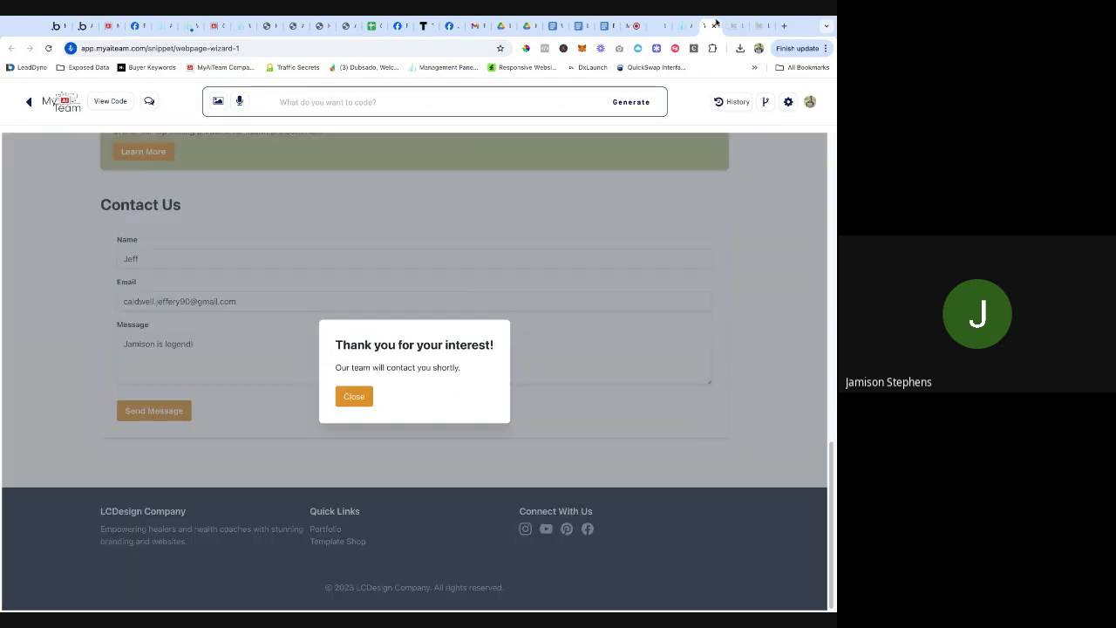
- Check the webhook's Mapping Reference for new requests, again finding none
{"action": "left_click", "coordinate": [660, 26]}
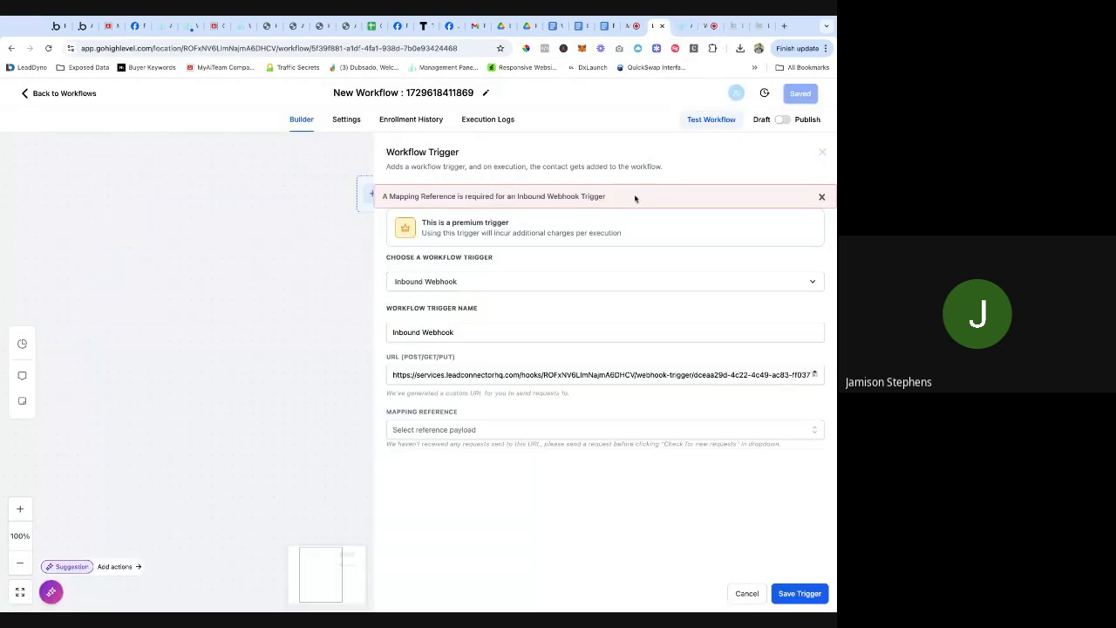
{"action": "left_click", "coordinate": [436, 427]}
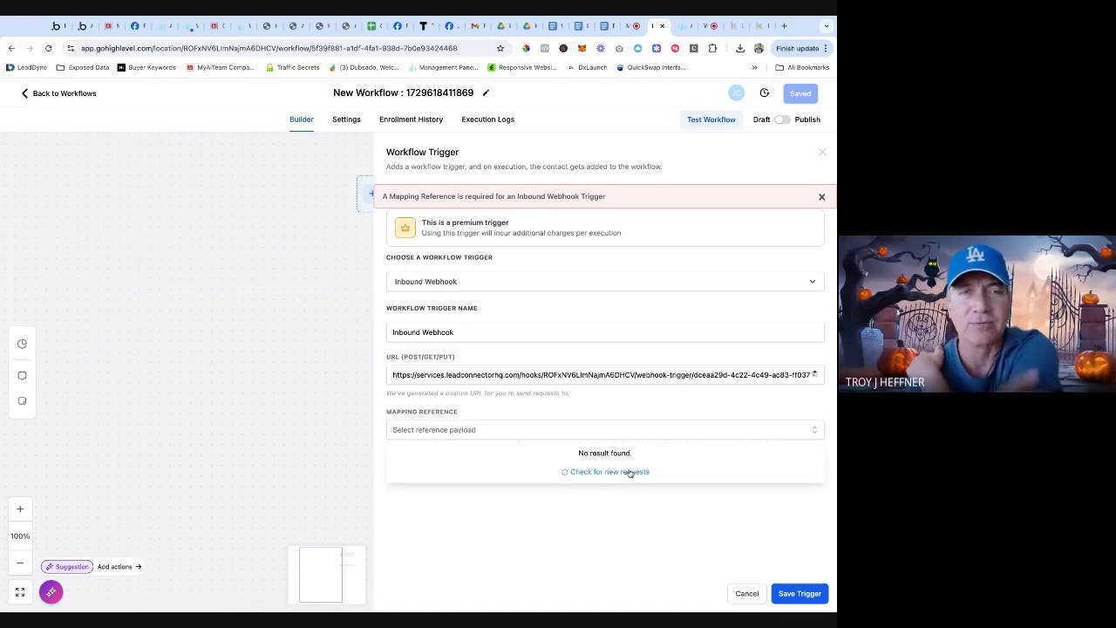
{"action": "left_click", "coordinate": [629, 472]}
{"action": "left_click", "coordinate": [630, 472]}
{"action": "left_click", "coordinate": [814, 597]}
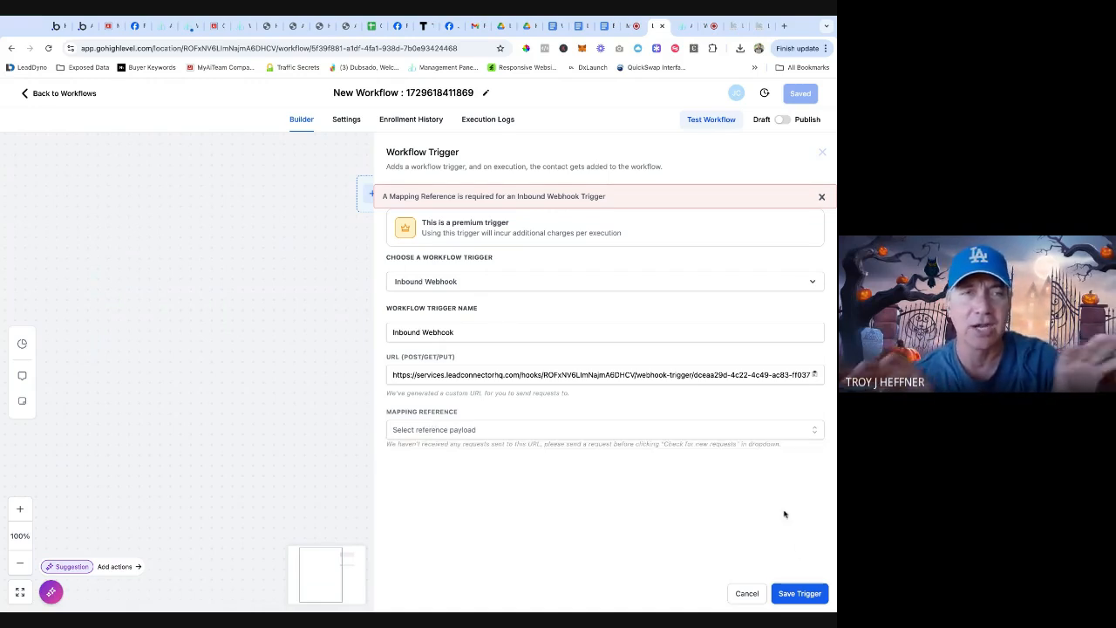
- Select the full webhook URL for copying and return to the LCDesign page
{"action": "triple_click", "coordinate": [652, 375]}
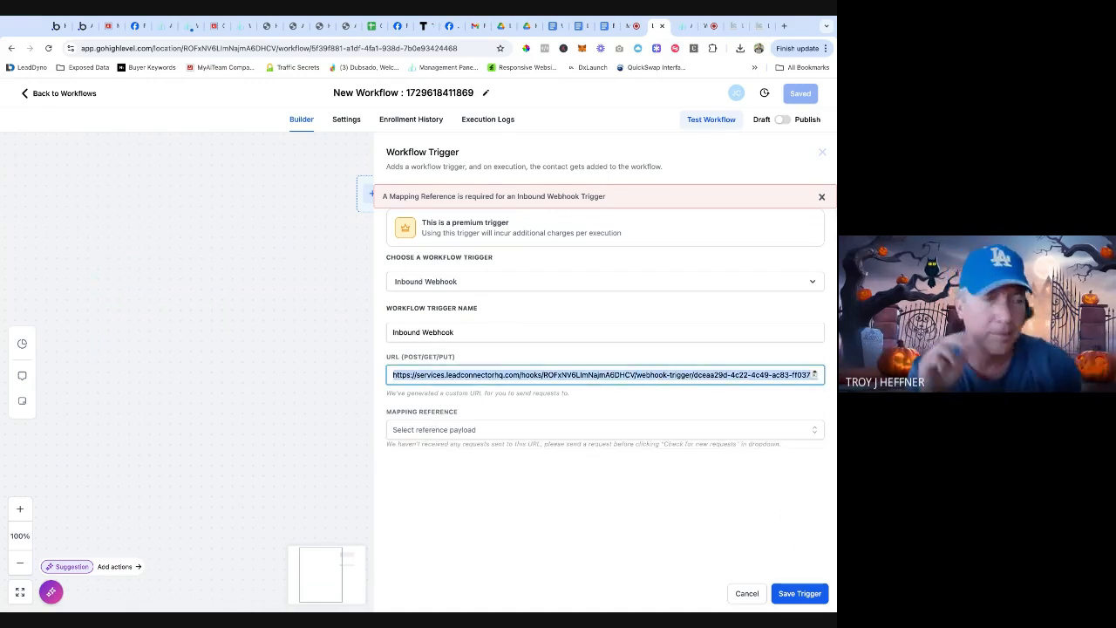
{"action": "left_click", "coordinate": [822, 150]}
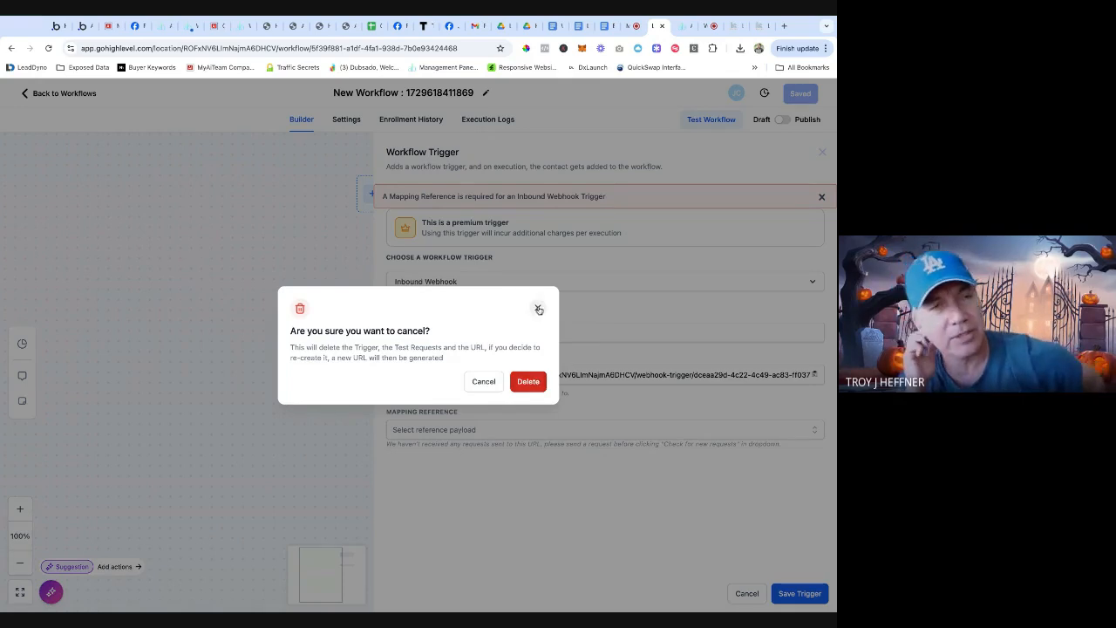
{"action": "left_click", "coordinate": [538, 308]}
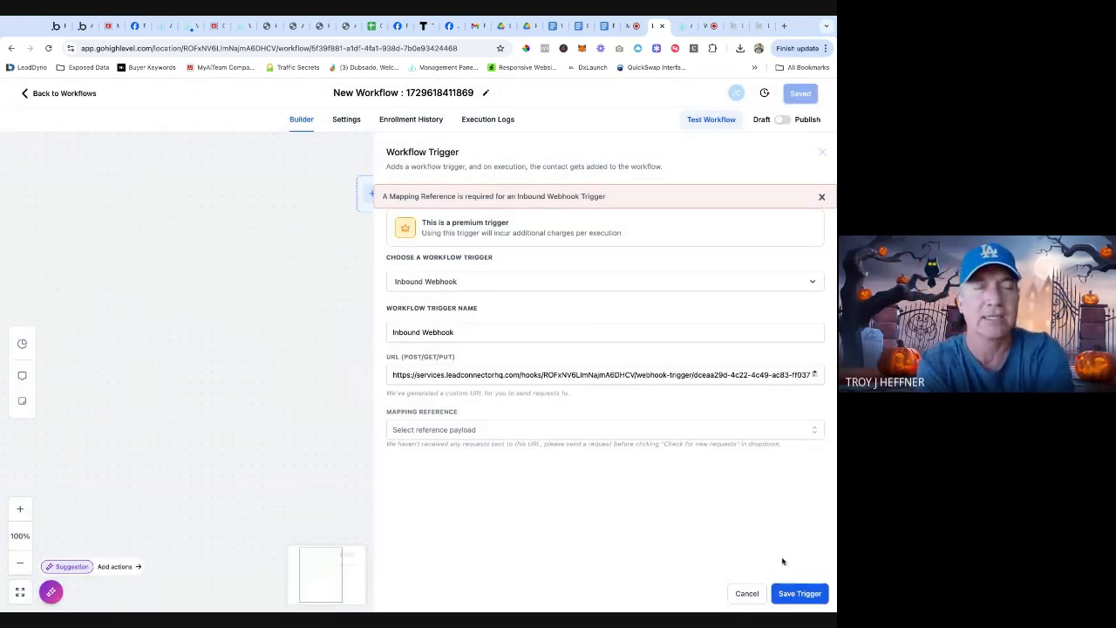
{"action": "left_click", "coordinate": [528, 429]}
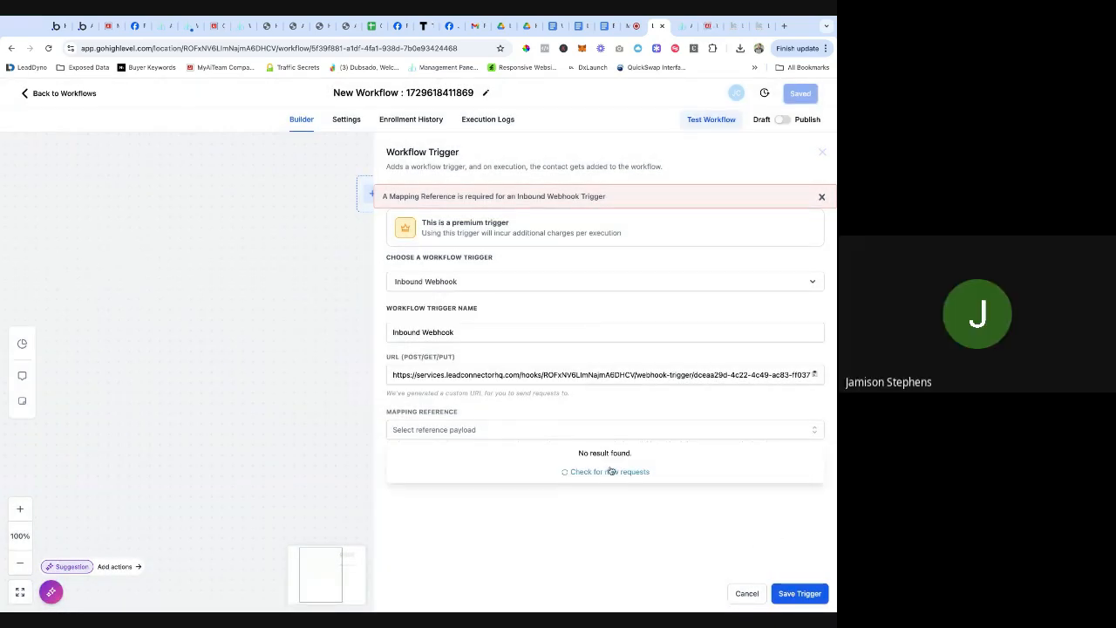
{"action": "triple_click", "coordinate": [478, 375]}
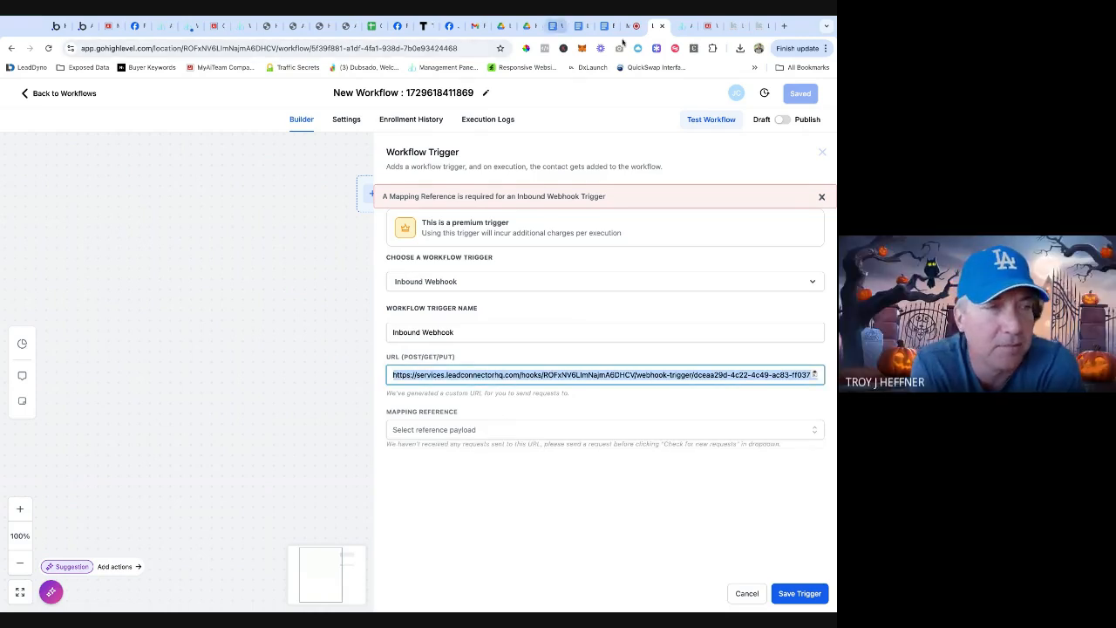
{"action": "left_click", "coordinate": [708, 27]}
- Regenerate the page with the prompt 'make this work 100%' followed by the pasted webhook URL
{"action": "left_click", "coordinate": [354, 400]}
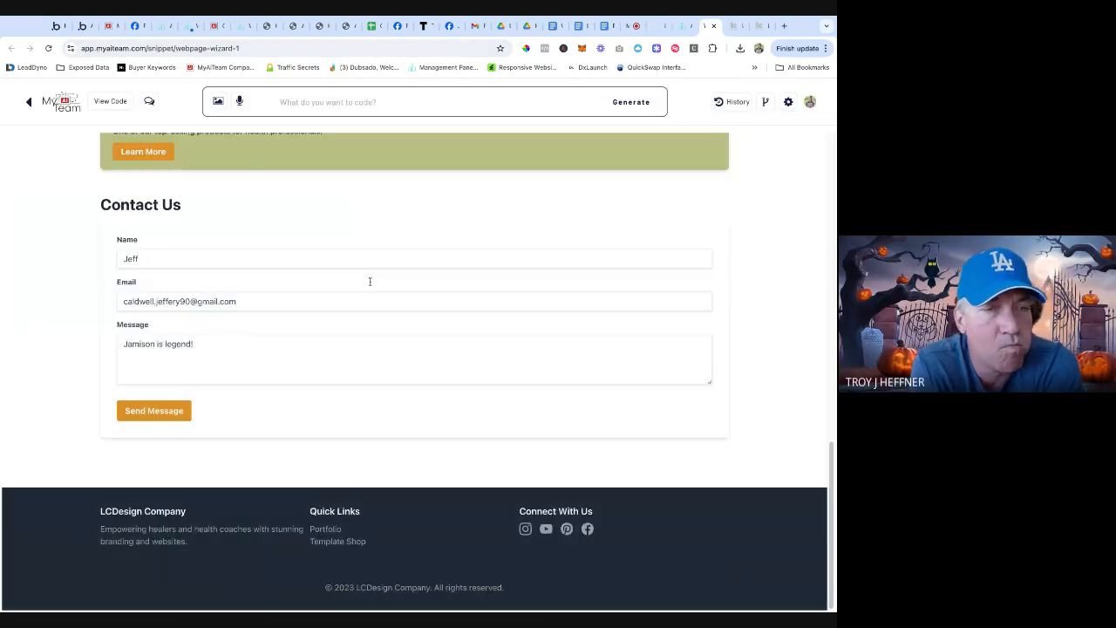
{"action": "left_click", "coordinate": [361, 100]}
{"action": "type", "text": "make"}
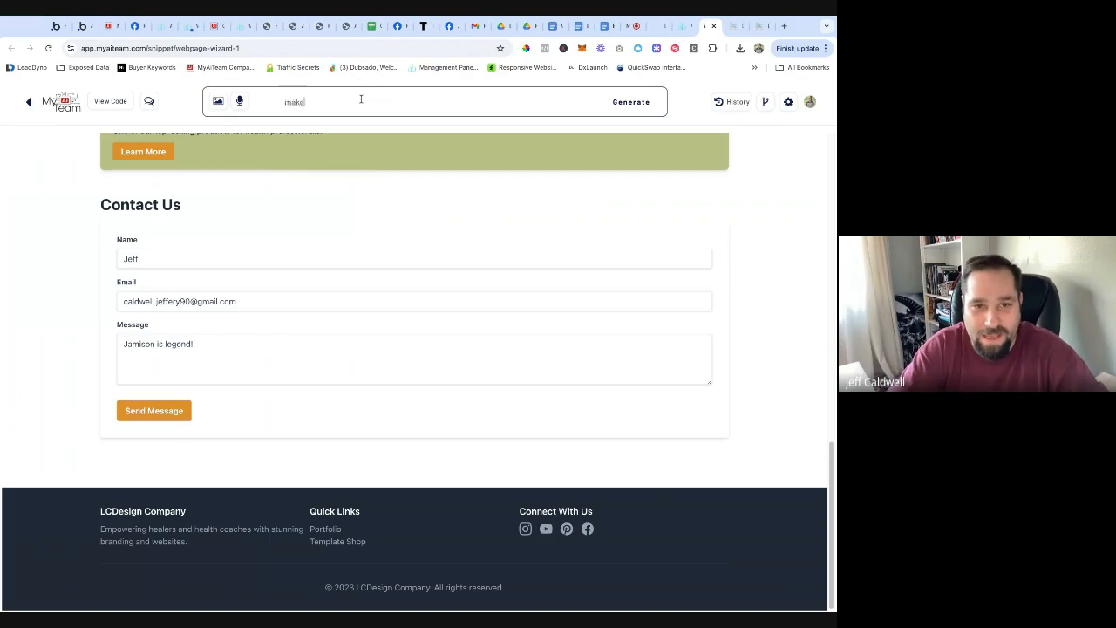
{"action": "type", "text": " this work"}
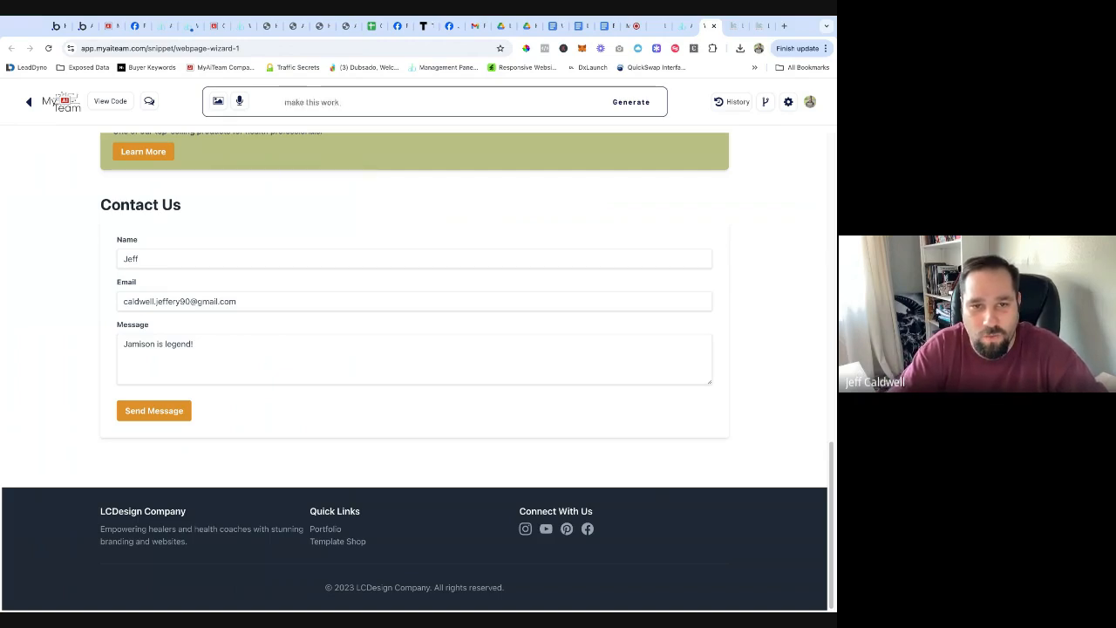
{"action": "type", "text": " 100%"}
{"action": "key", "text": "ctrl+v"}
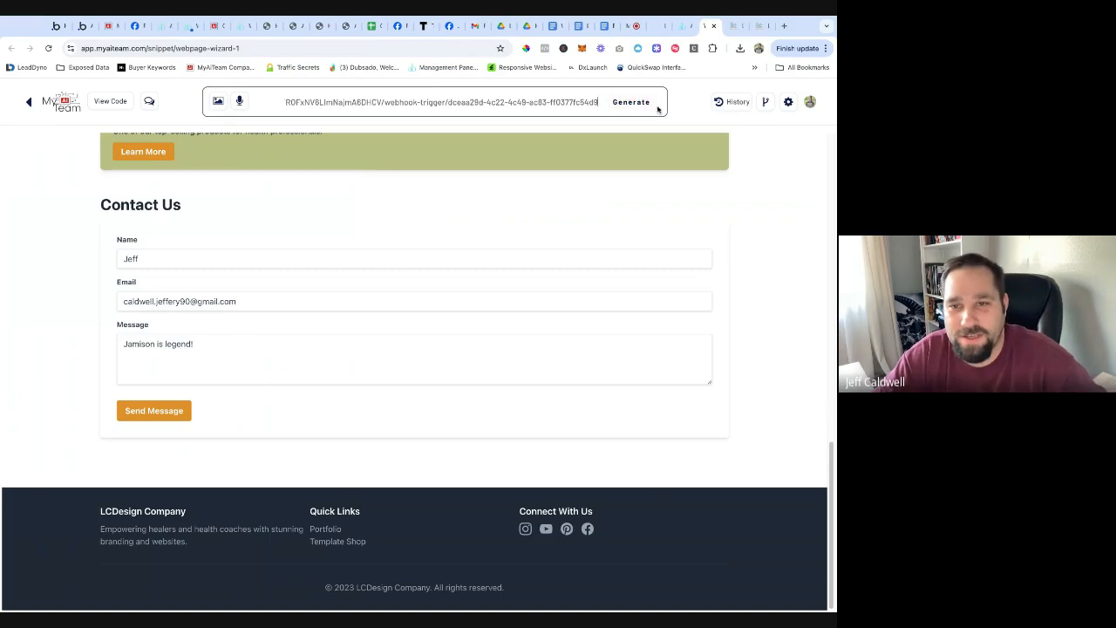
{"action": "left_click", "coordinate": [624, 107]}
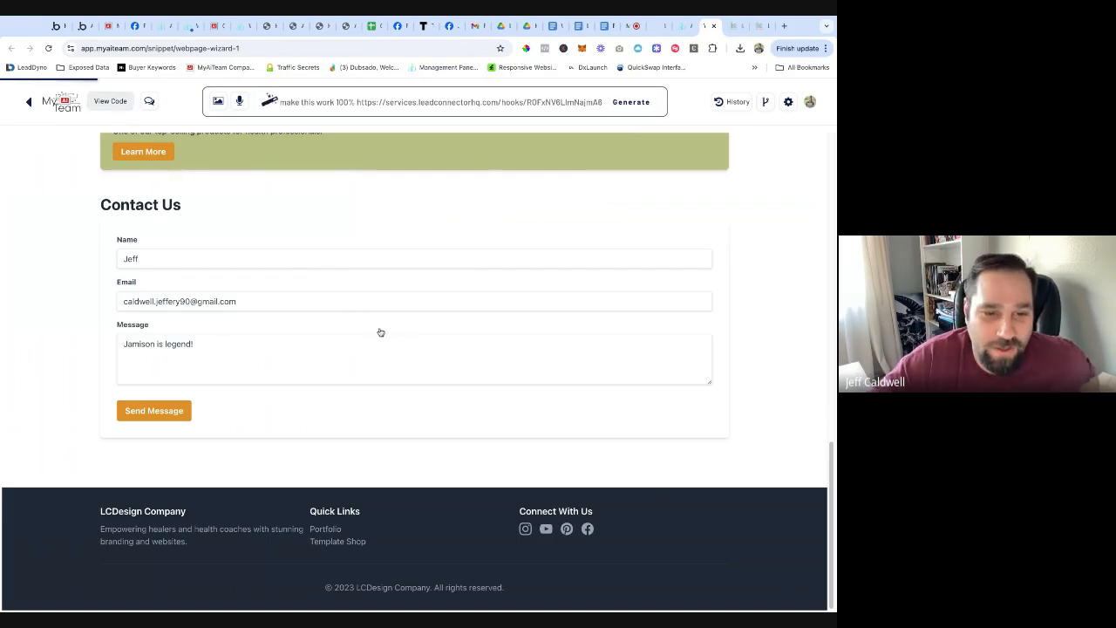
- Review the generated code's form-posting fetch call, then close the code view
{"action": "scroll", "coordinate": [345, 372], "scroll_direction": "down", "scroll_amount": 20}
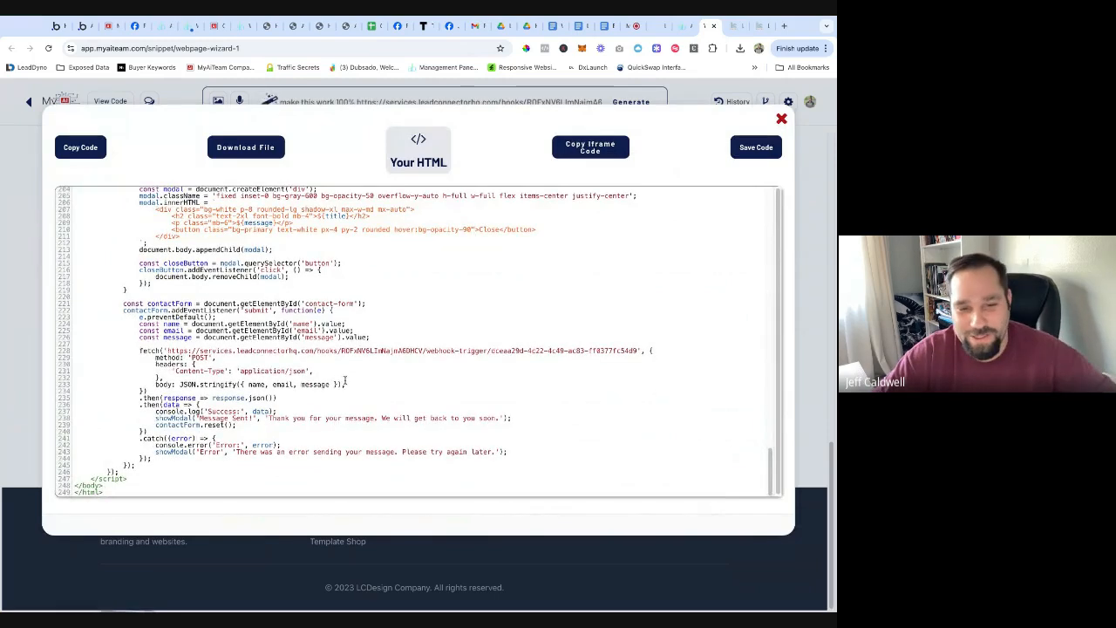
{"action": "left_click_drag", "start_coordinate": [345, 380], "coordinate": [128, 338]}
{"action": "left_click", "coordinate": [258, 331]}
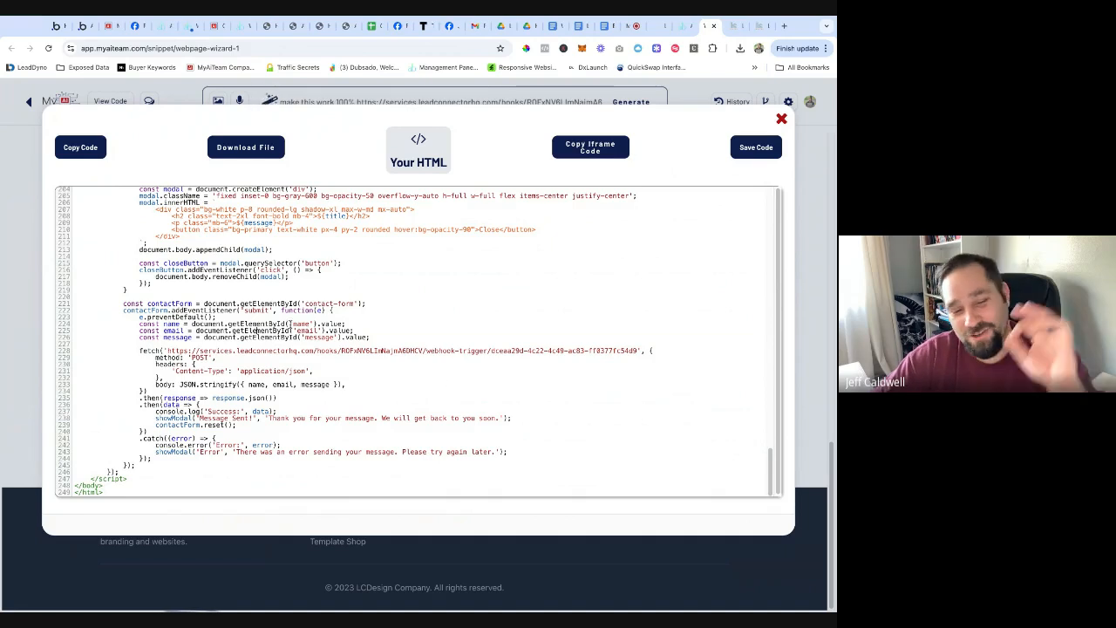
{"action": "left_click", "coordinate": [25, 277]}
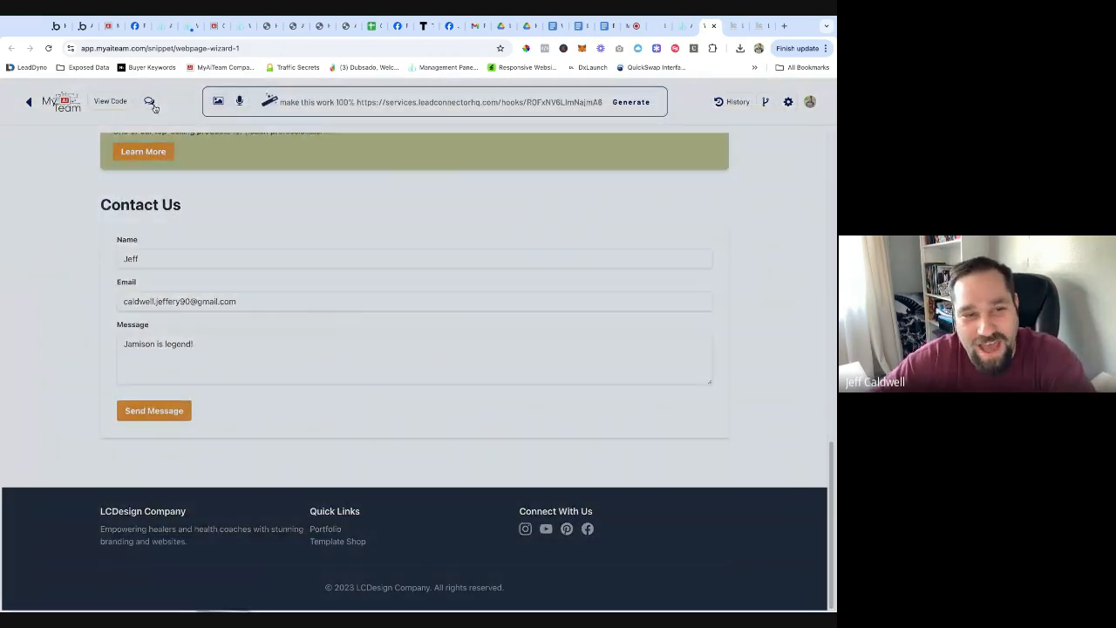
- Ask the code assistant 'why isnt htis wending the data?' with the webhook URL appended
{"action": "left_click", "coordinate": [150, 92]}
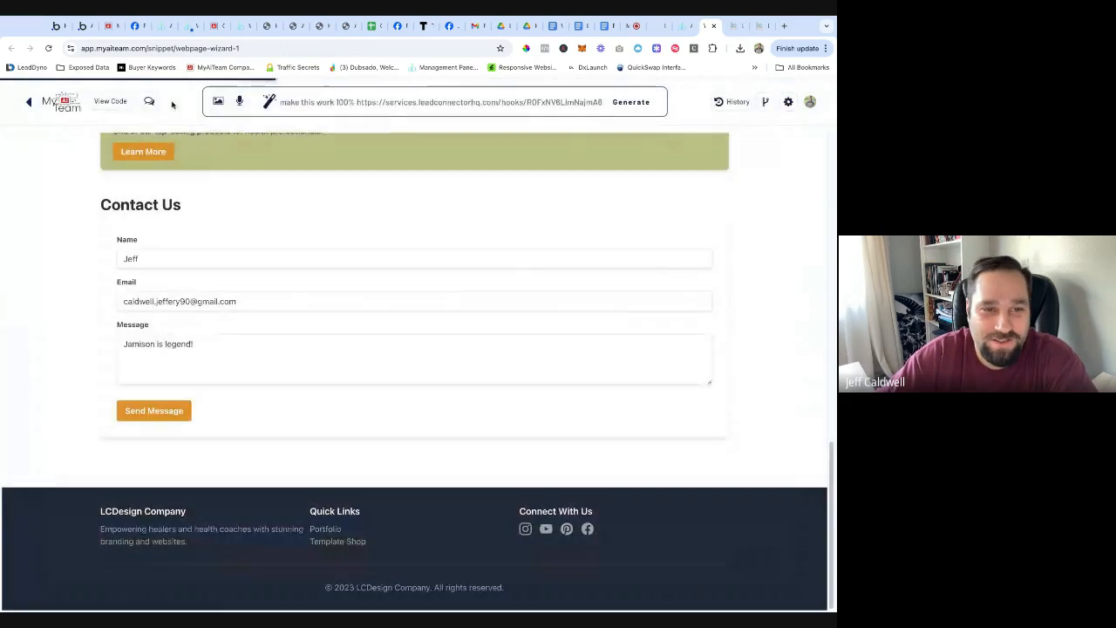
{"action": "left_click", "coordinate": [146, 103]}
{"action": "left_click", "coordinate": [172, 555]}
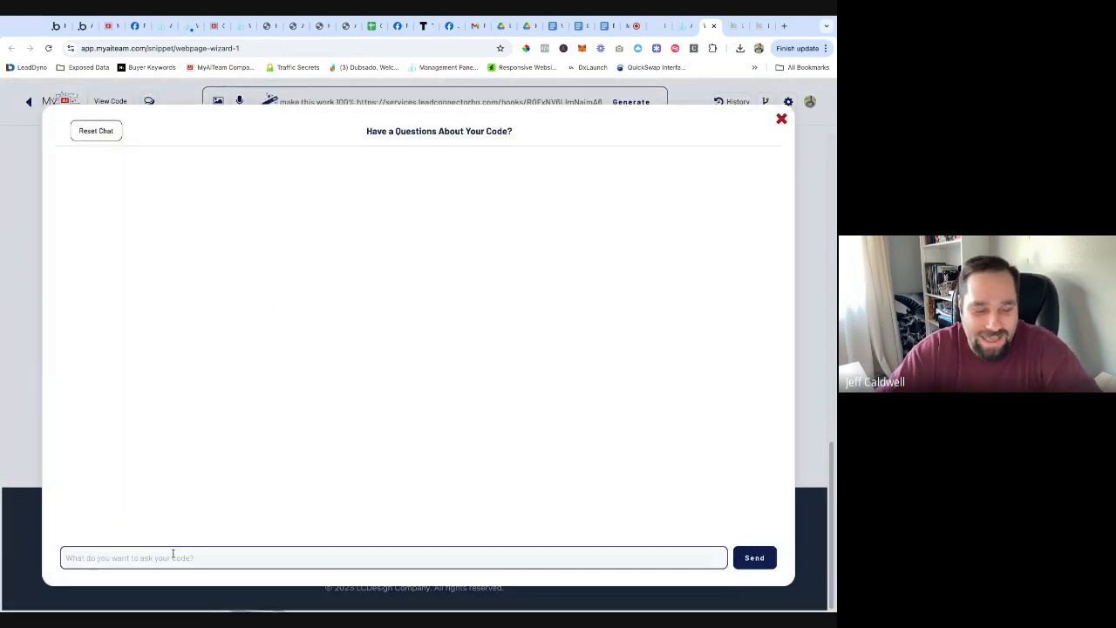
{"action": "type", "text": "why isnt ht"}
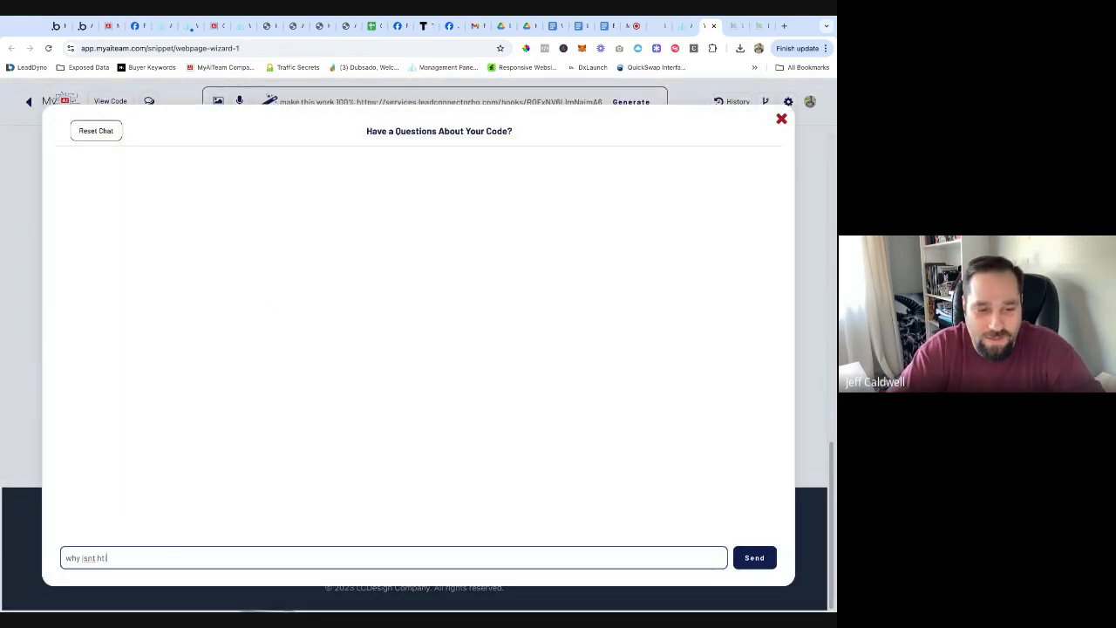
{"action": "key", "text": "BackSpace"}
{"action": "key", "text": "BackSpace"}
{"action": "type", "text": "this w"}
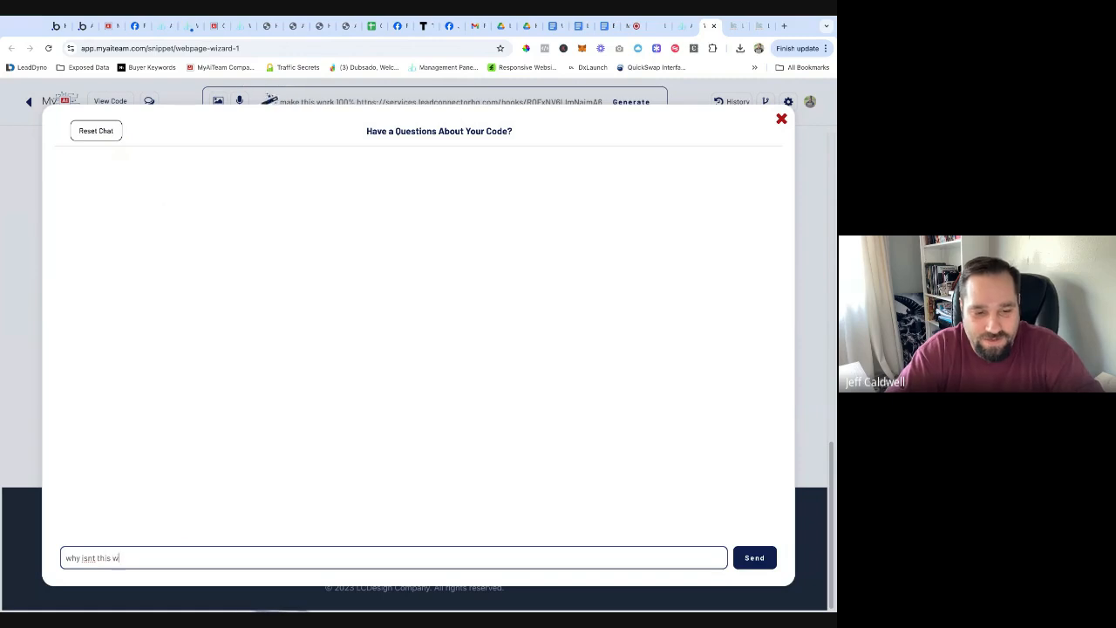
{"action": "type", "text": "ending the data?"}
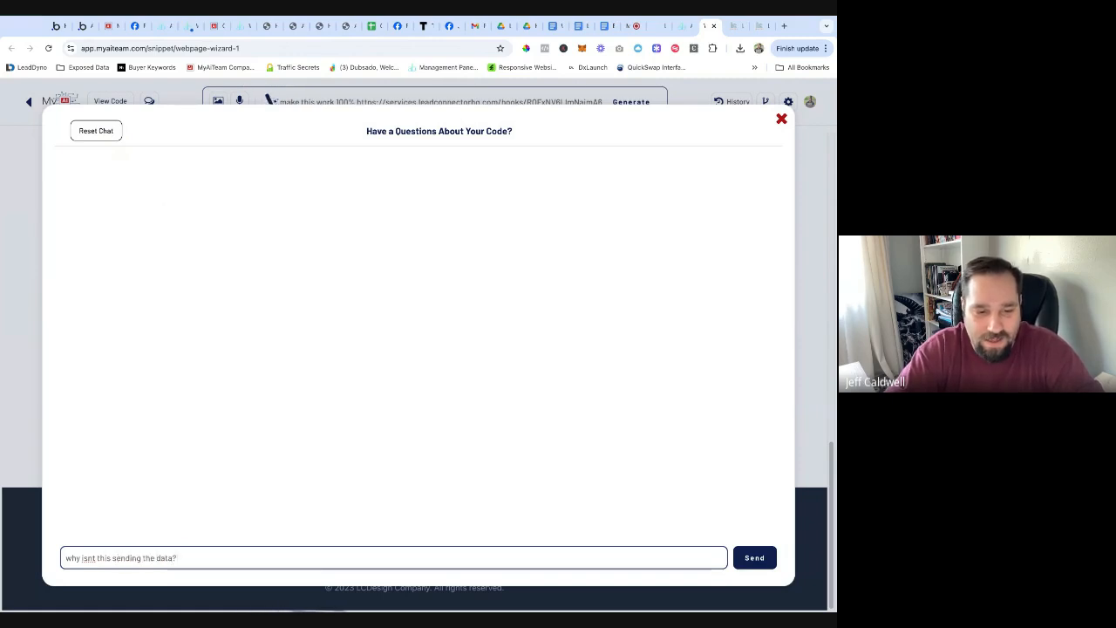
{"action": "left_click", "coordinate": [755, 558]}
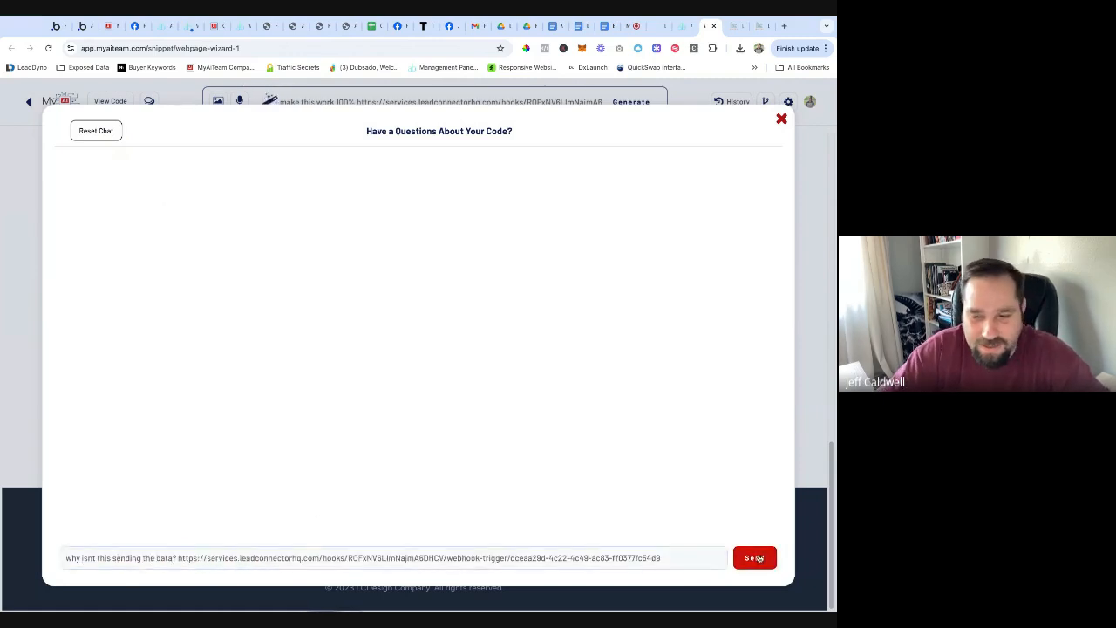
{"action": "left_click", "coordinate": [28, 193]}
- Inspect the generated HTML, then clear the stalled chat conversation
{"action": "left_click", "coordinate": [111, 101]}
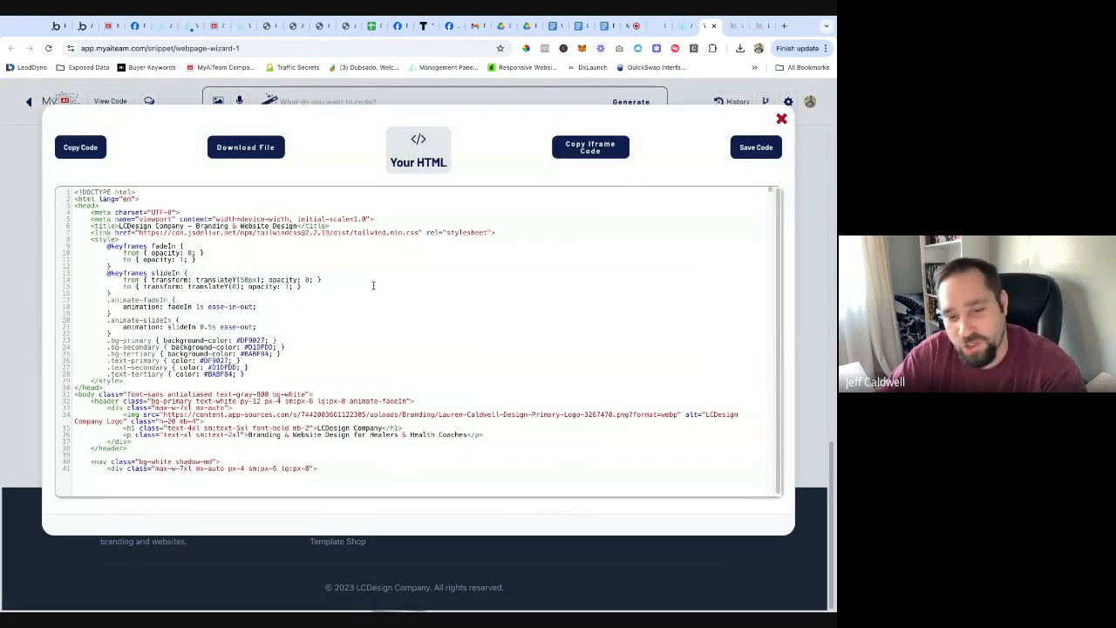
{"action": "scroll", "coordinate": [382, 393], "scroll_direction": "down", "scroll_amount": 1}
{"action": "left_click", "coordinate": [149, 102]}
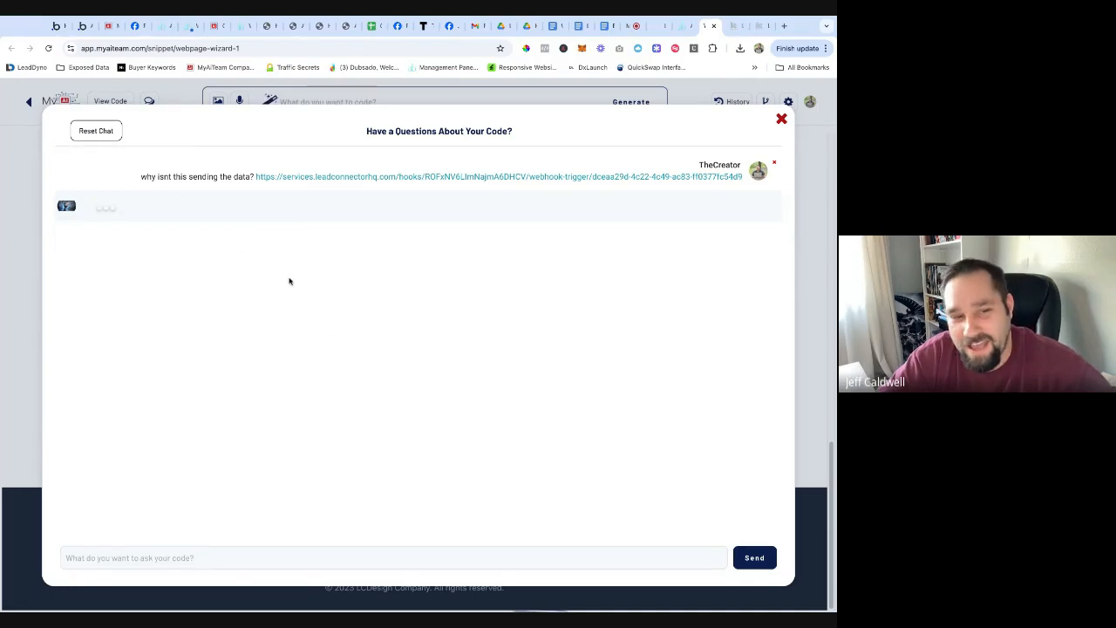
{"action": "left_click", "coordinate": [95, 135]}
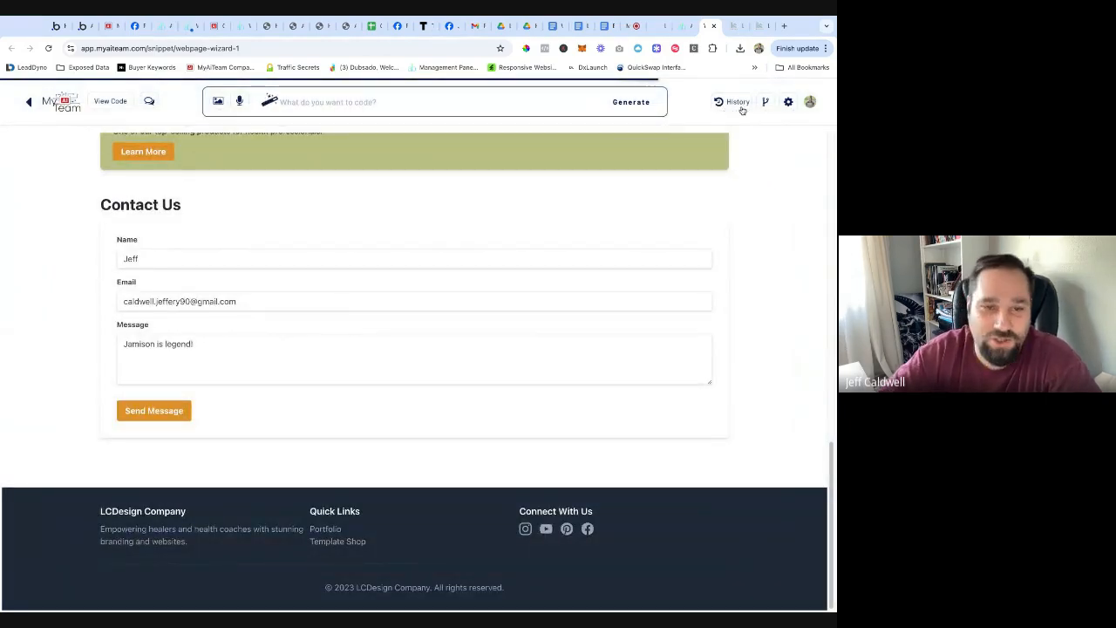
- Restore the page to the code version from the create-a-form prompt in History
{"action": "left_click", "coordinate": [738, 104]}
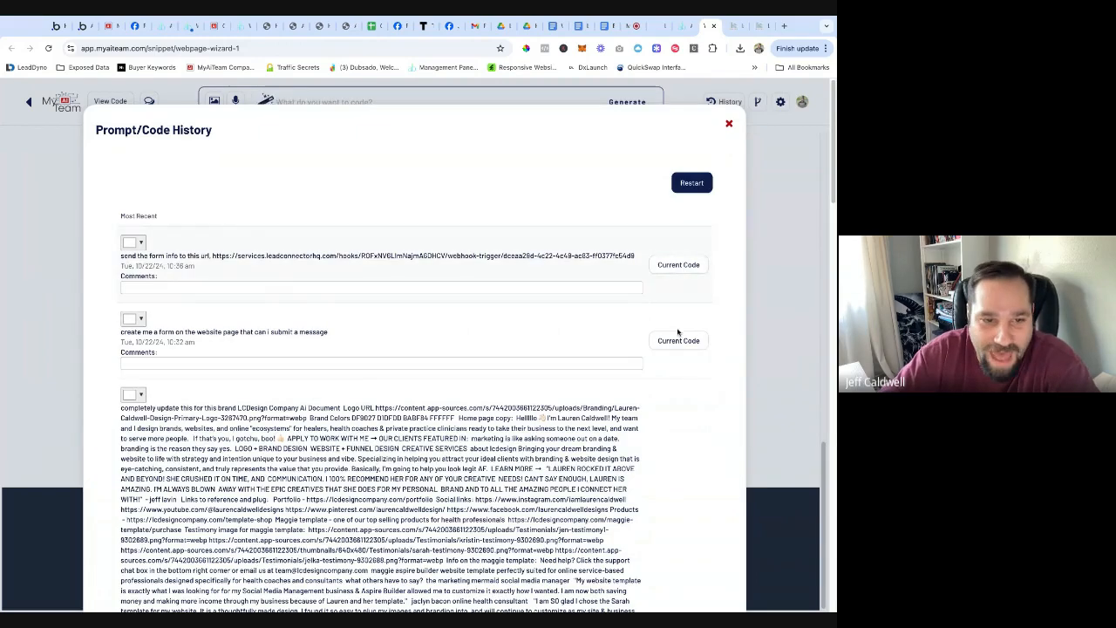
{"action": "scroll", "coordinate": [680, 367], "scroll_direction": "down", "scroll_amount": 10}
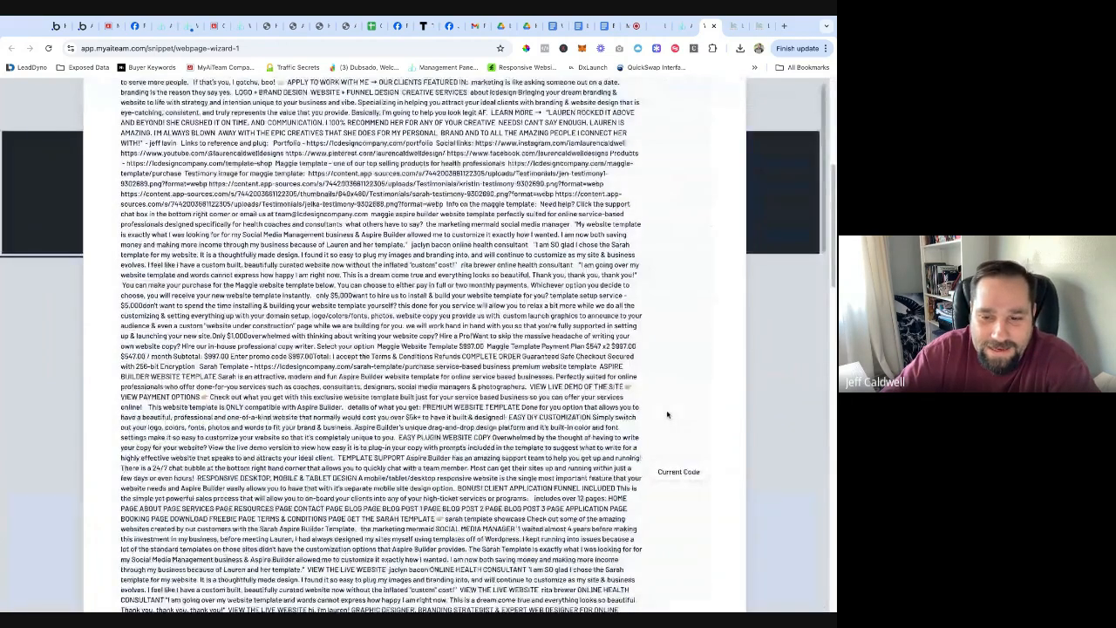
{"action": "scroll", "coordinate": [680, 388], "scroll_direction": "up", "scroll_amount": 10}
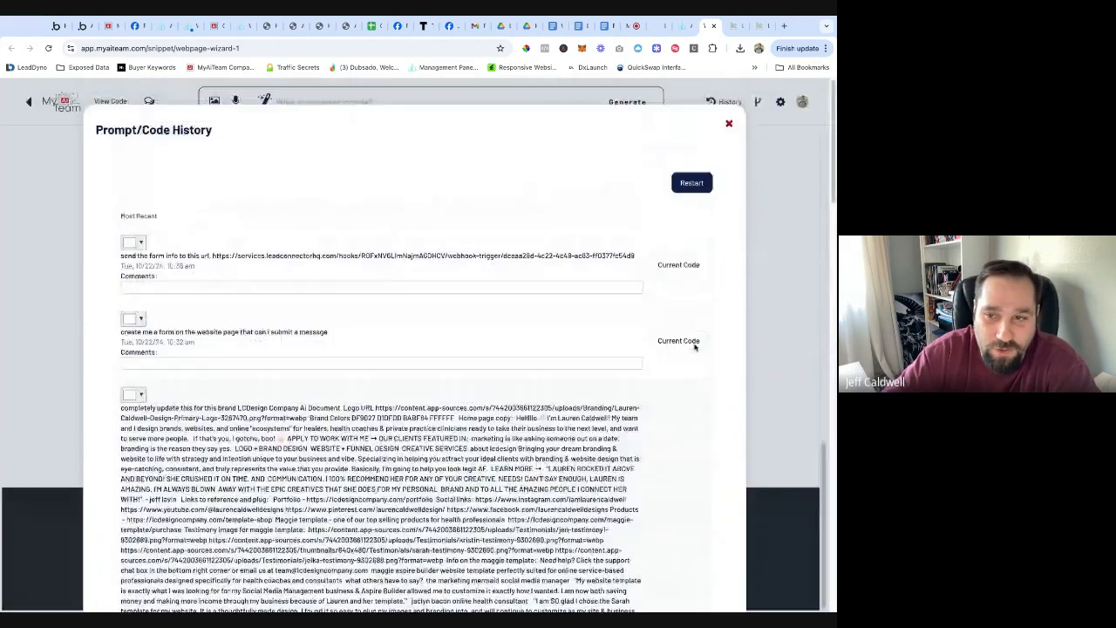
{"action": "left_click", "coordinate": [684, 340]}
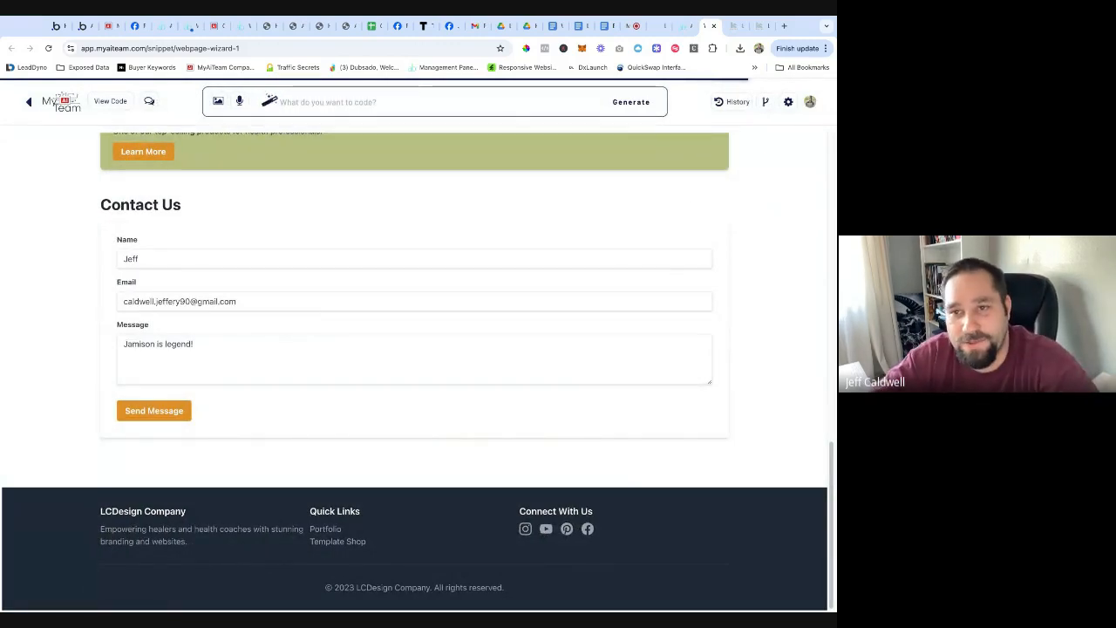
- Publish the GoHighLevel workflow
{"action": "left_click", "coordinate": [659, 26]}
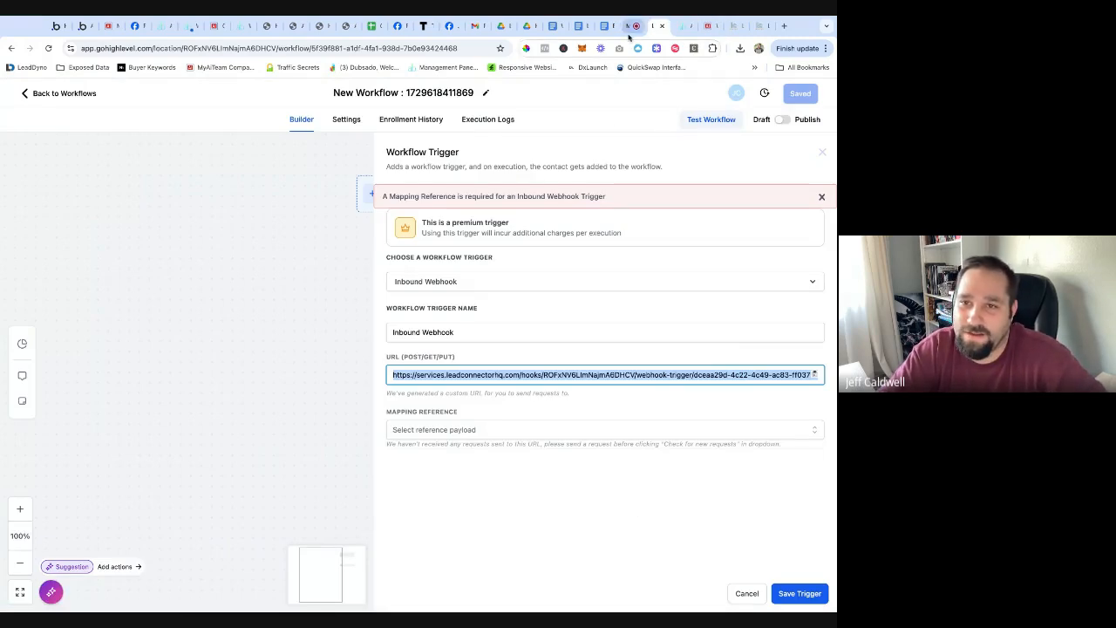
{"action": "left_click", "coordinate": [708, 26]}
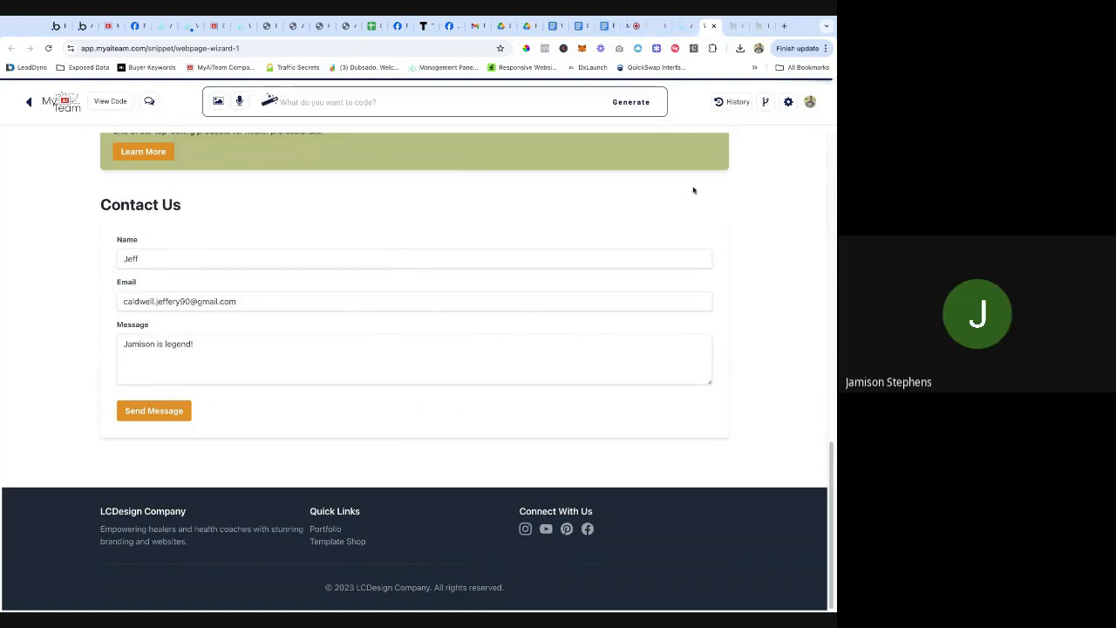
{"action": "scroll", "coordinate": [323, 314], "scroll_direction": "up", "scroll_amount": 10}
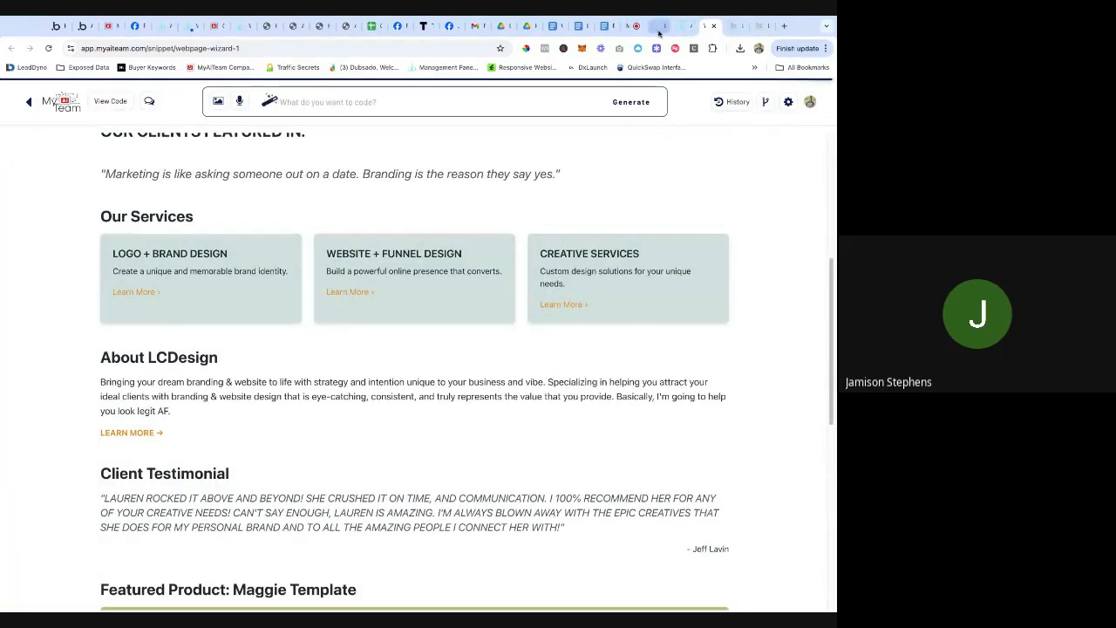
{"action": "left_click", "coordinate": [653, 26]}
{"action": "left_click", "coordinate": [784, 120]}
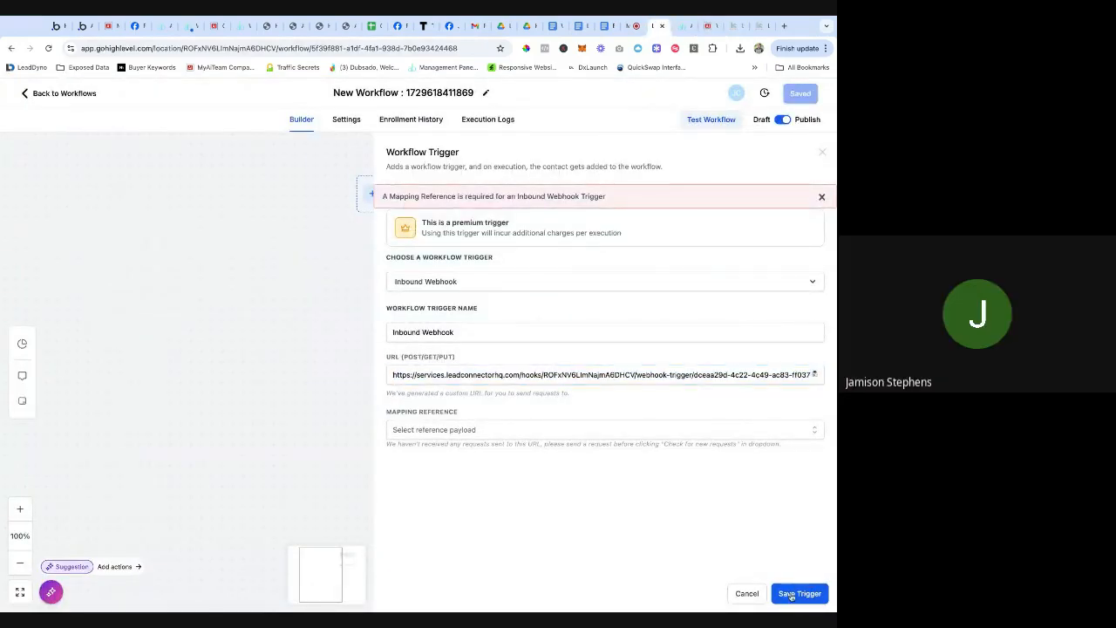
- Check the Mapping Reference for new webhook requests and confirm none arrived
{"action": "left_click", "coordinate": [774, 433]}
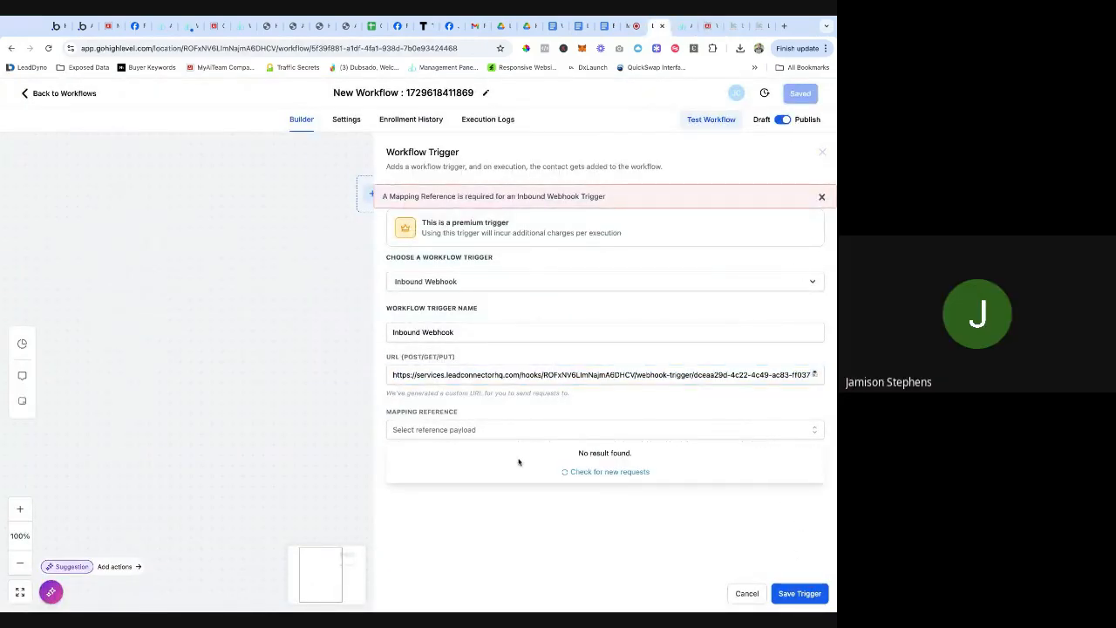
{"action": "left_click", "coordinate": [607, 472]}
{"action": "triple_click", "coordinate": [608, 473]}
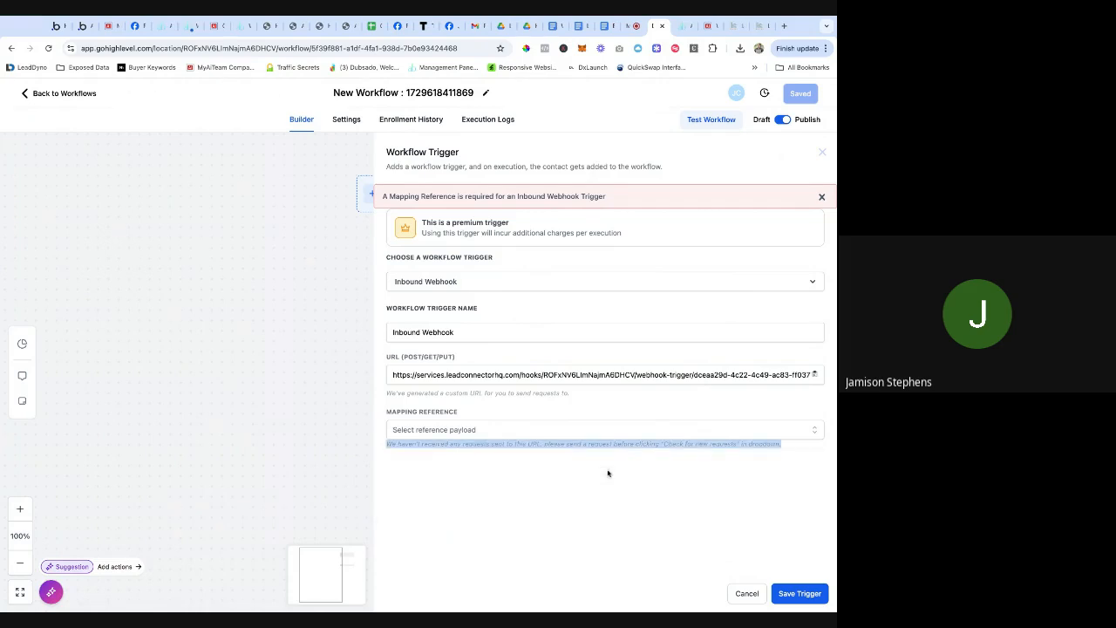
{"action": "left_click", "coordinate": [489, 199]}
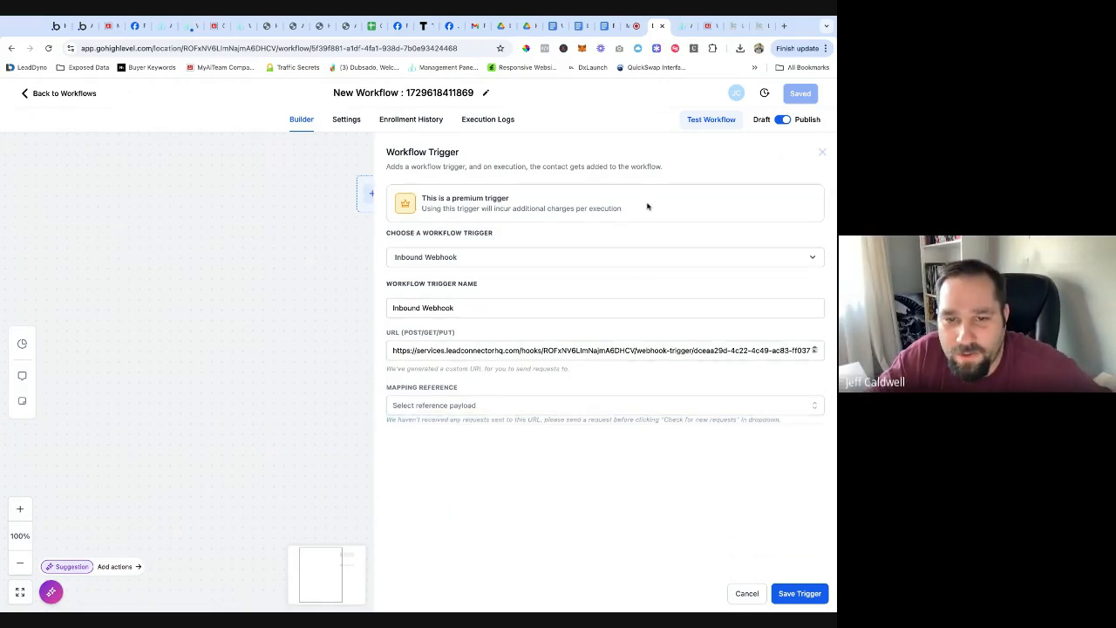
{"action": "left_click", "coordinate": [510, 408]}
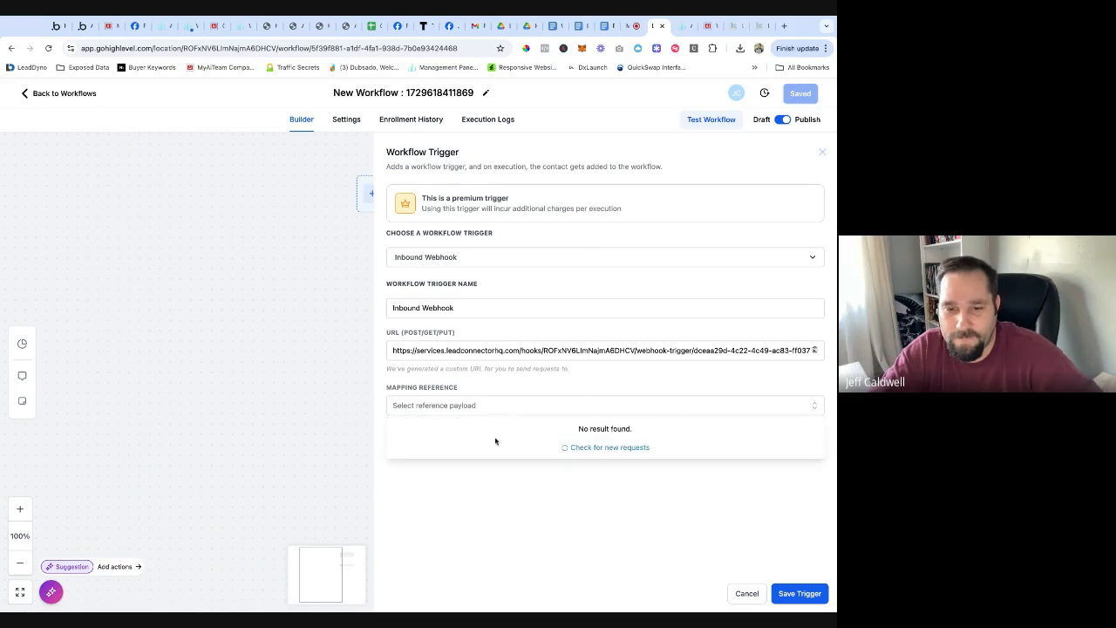
{"action": "left_click", "coordinate": [785, 591]}
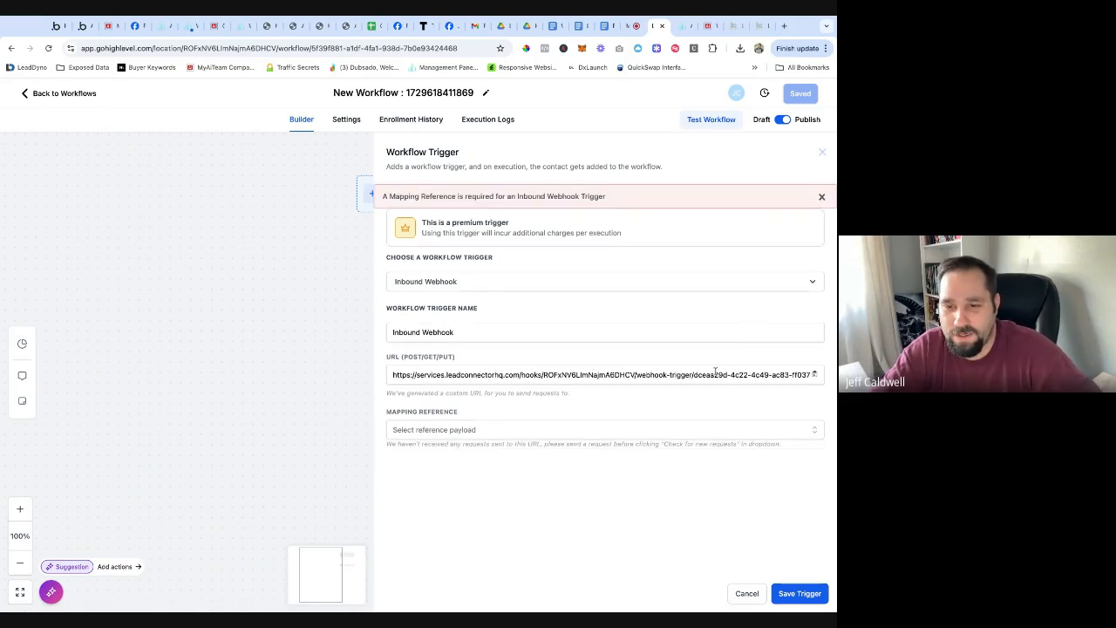
{"action": "left_click", "coordinate": [813, 374]}
- Delete the Inbound Webhook trigger and reload the workflow page
{"action": "left_click", "coordinate": [821, 154]}
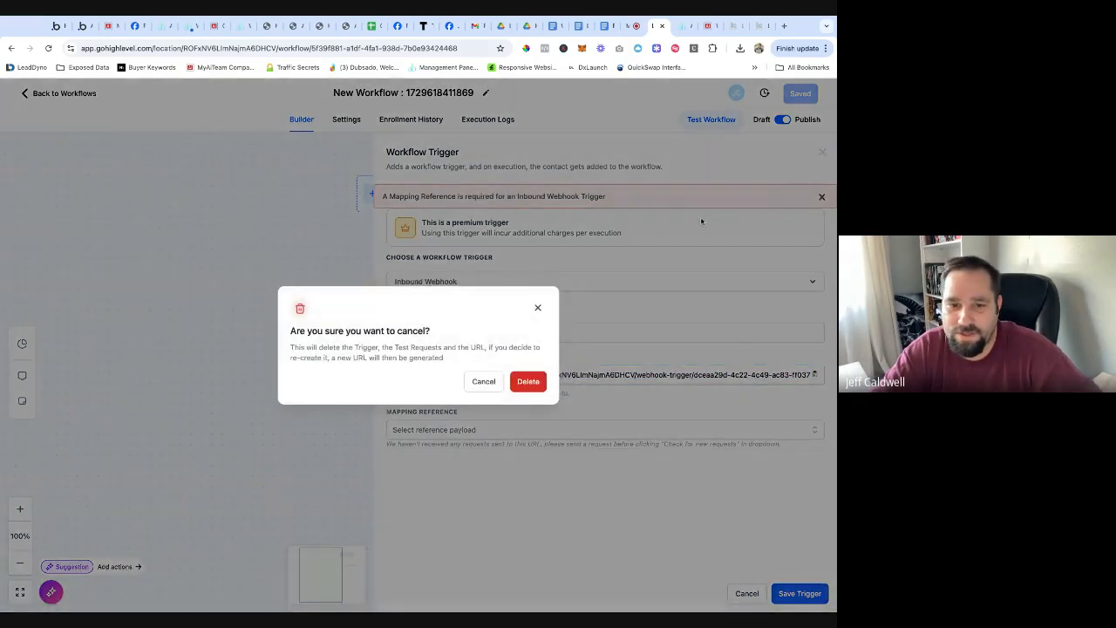
{"action": "left_click", "coordinate": [527, 381]}
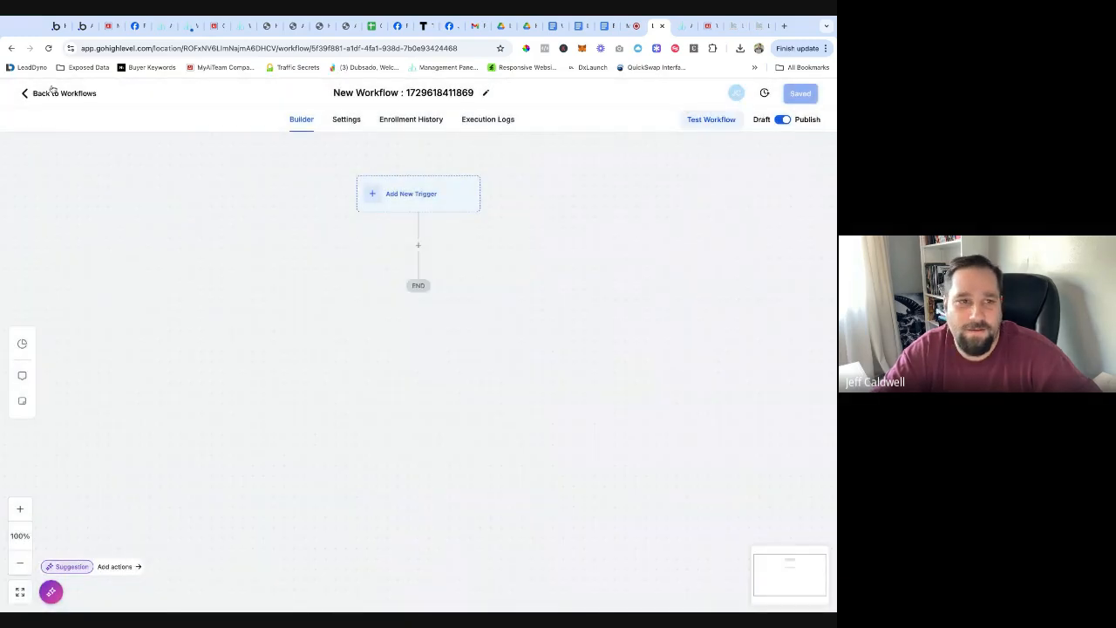
{"action": "left_click", "coordinate": [48, 48]}
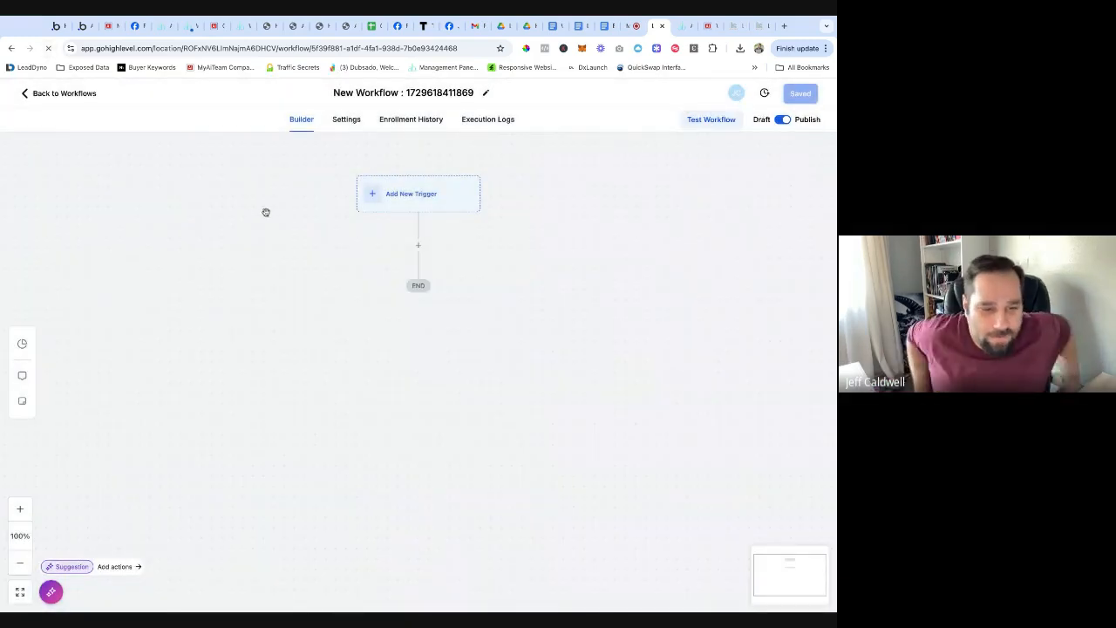
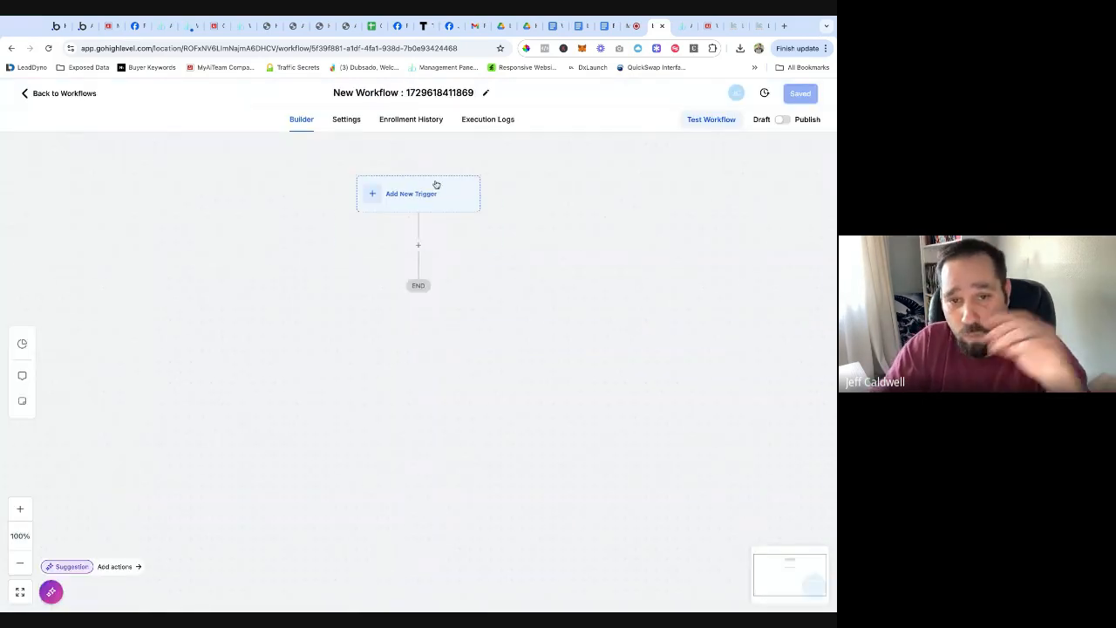
- Add an Inbound Webhook trigger to the new workflow and copy its generated webhook URL
{"action": "left_click", "coordinate": [423, 193]}
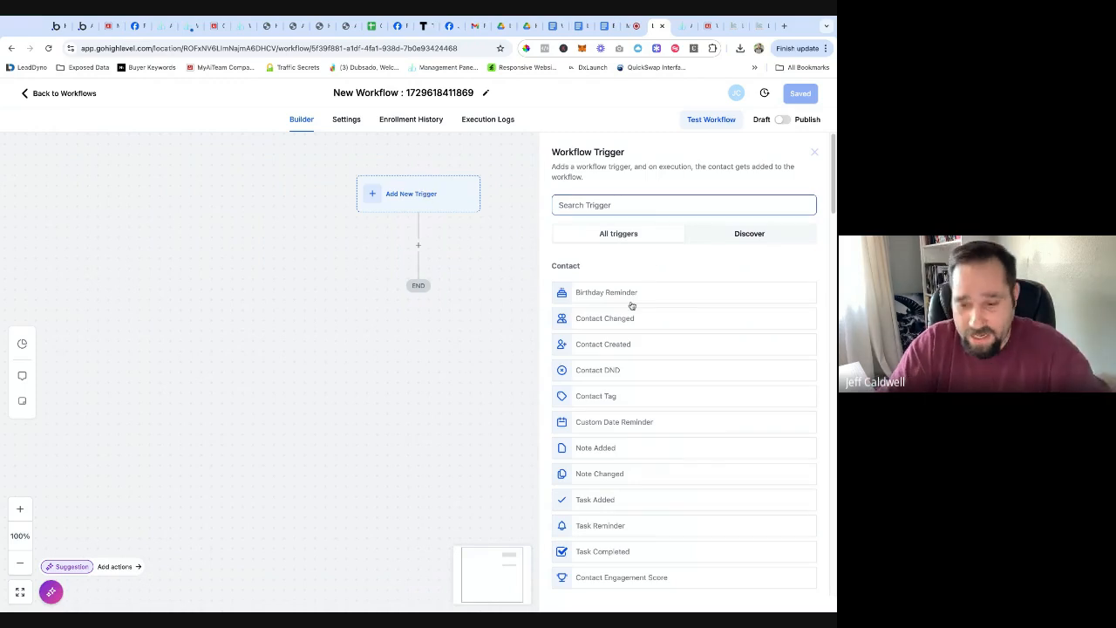
{"action": "scroll", "coordinate": [648, 436], "scroll_direction": "down", "scroll_amount": 5}
{"action": "left_click", "coordinate": [612, 417]}
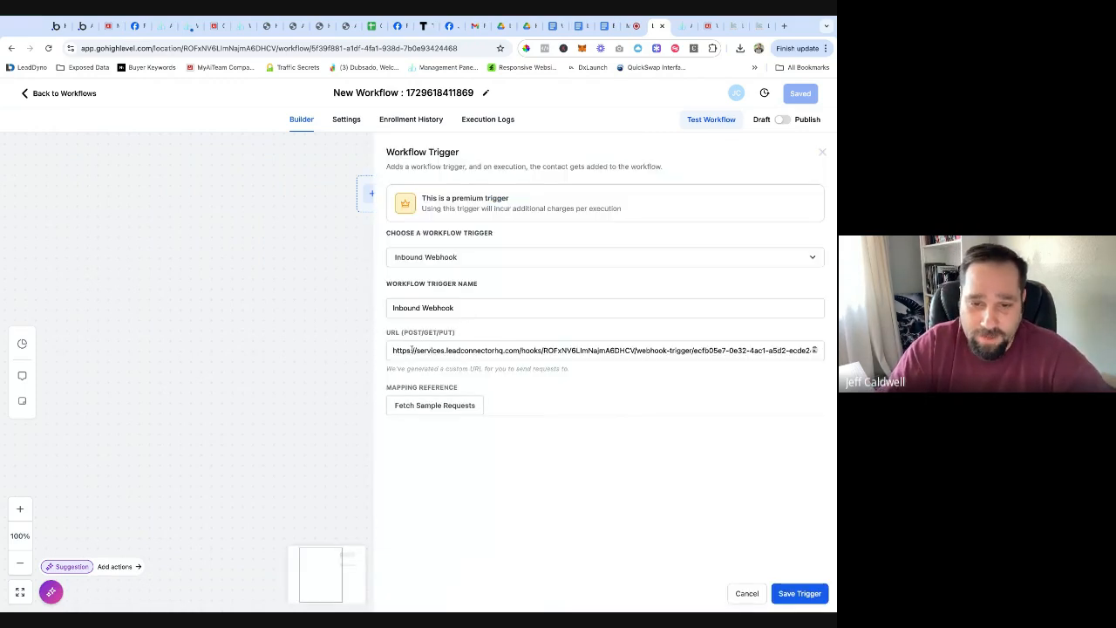
{"action": "left_click", "coordinate": [447, 406]}
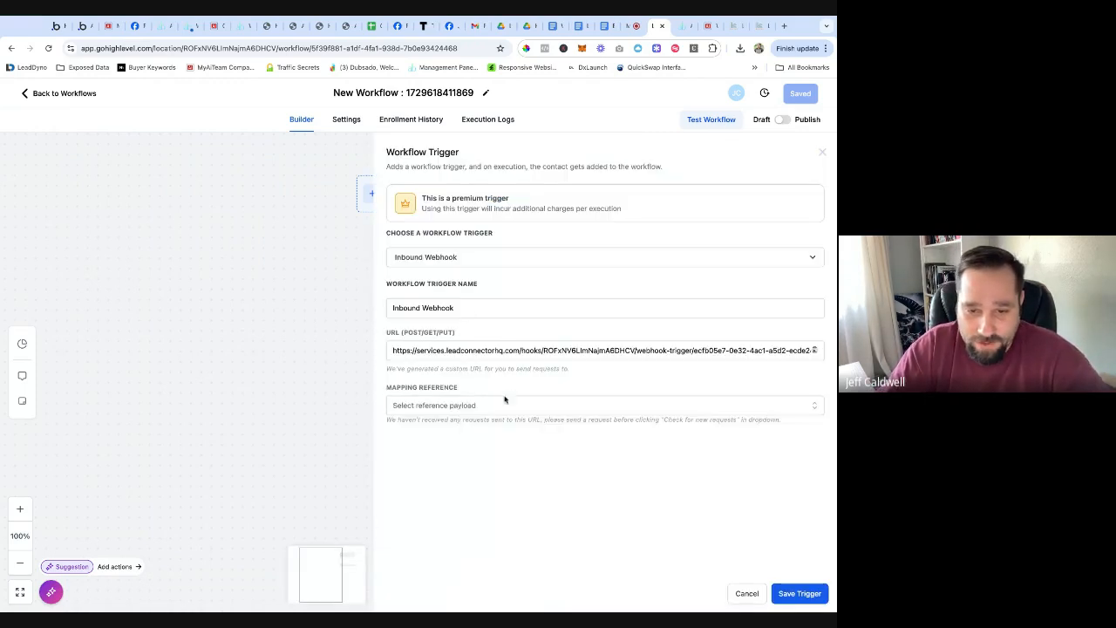
{"action": "left_click", "coordinate": [816, 350]}
{"action": "left_click", "coordinate": [703, 26]}
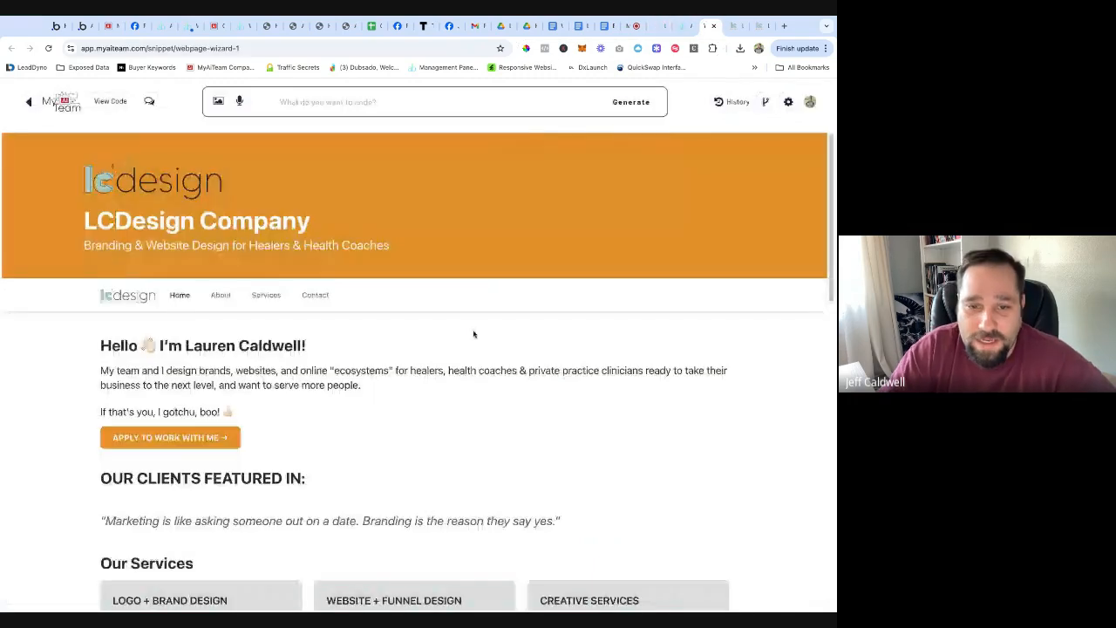
- Replace the URL in the page code's fetch call with the new webhook URL and save
{"action": "left_click", "coordinate": [110, 101]}
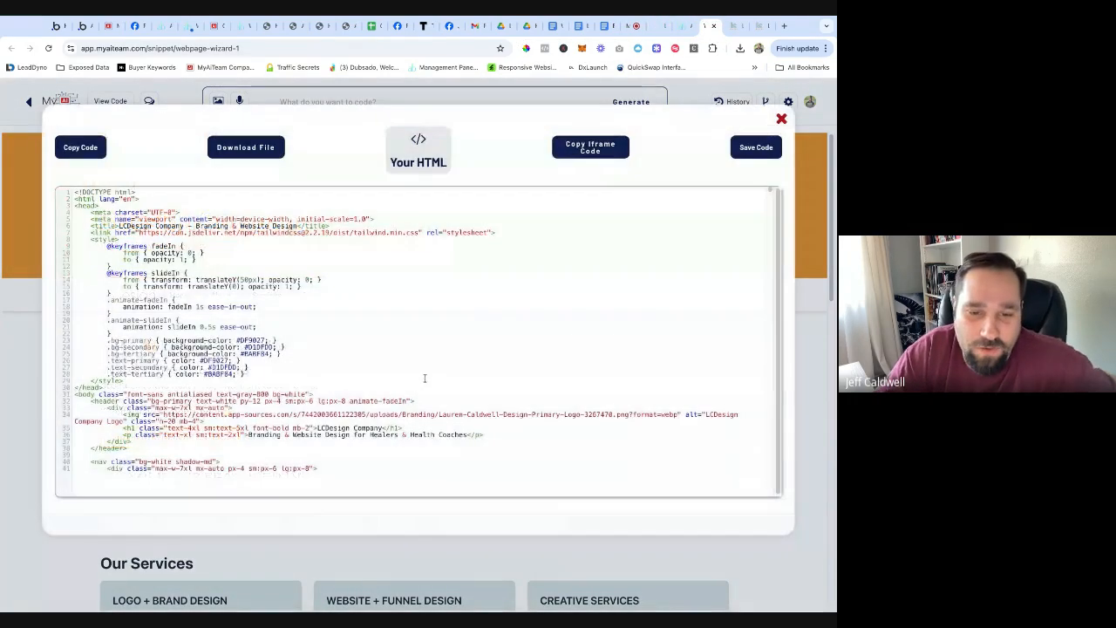
{"action": "scroll", "coordinate": [401, 380], "scroll_direction": "down", "scroll_amount": 10}
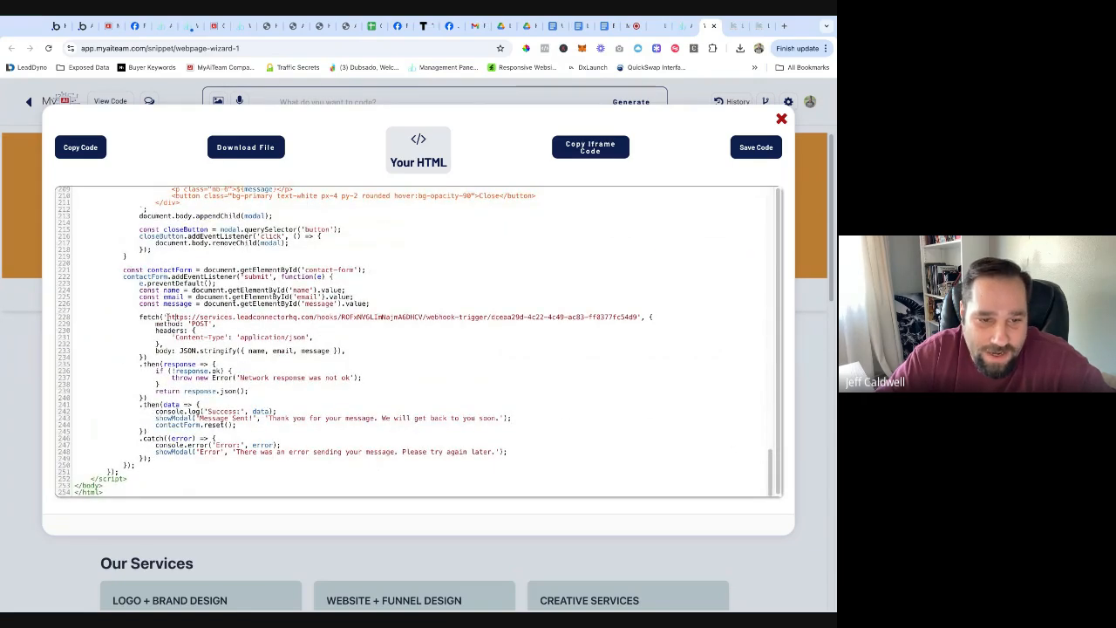
{"action": "left_click_drag", "start_coordinate": [168, 318], "coordinate": [639, 317]}
{"action": "key", "text": "super+v"}
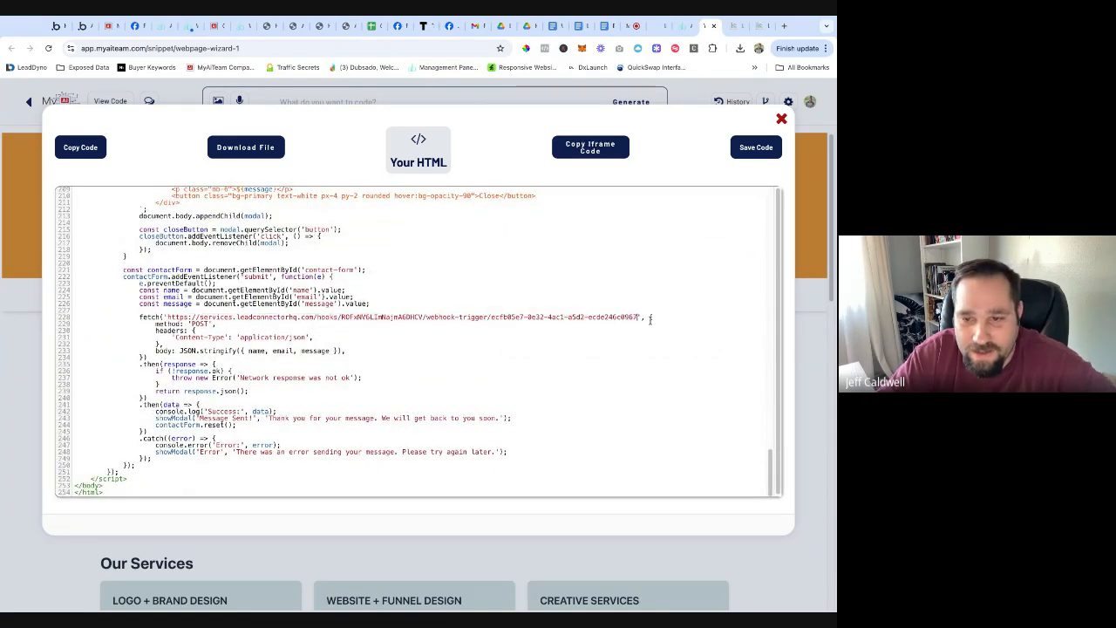
{"action": "left_click", "coordinate": [756, 148]}
- Submit a test message 'Hello' through the contact form, then reopen the workflow's reference payloads
{"action": "scroll", "coordinate": [331, 369], "scroll_direction": "down", "scroll_amount": 15}
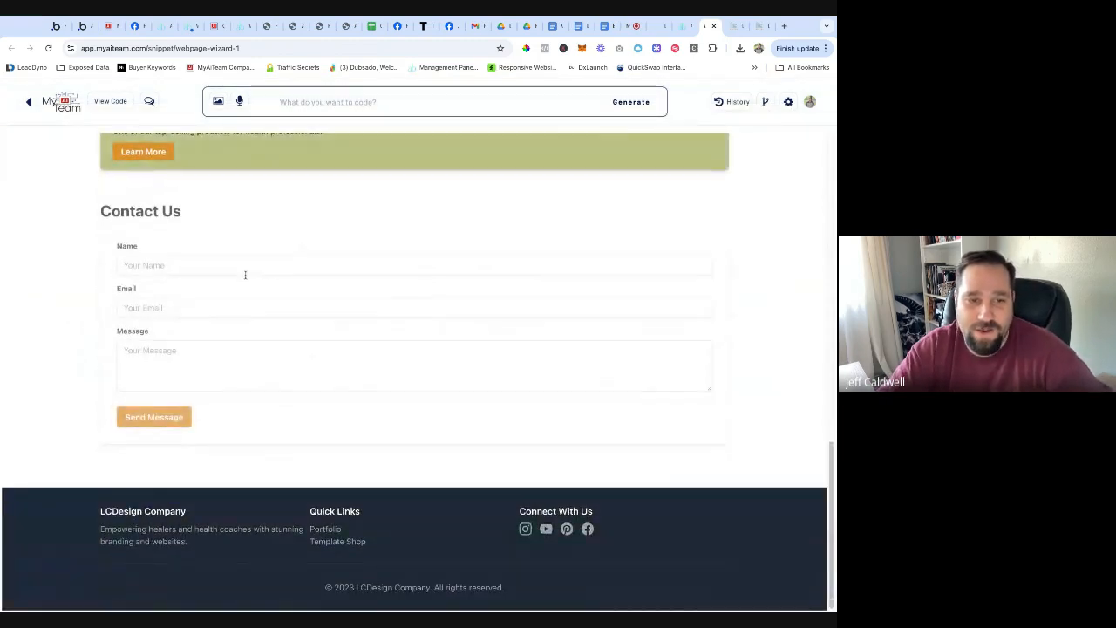
{"action": "left_click", "coordinate": [184, 262]}
{"action": "left_click", "coordinate": [149, 360]}
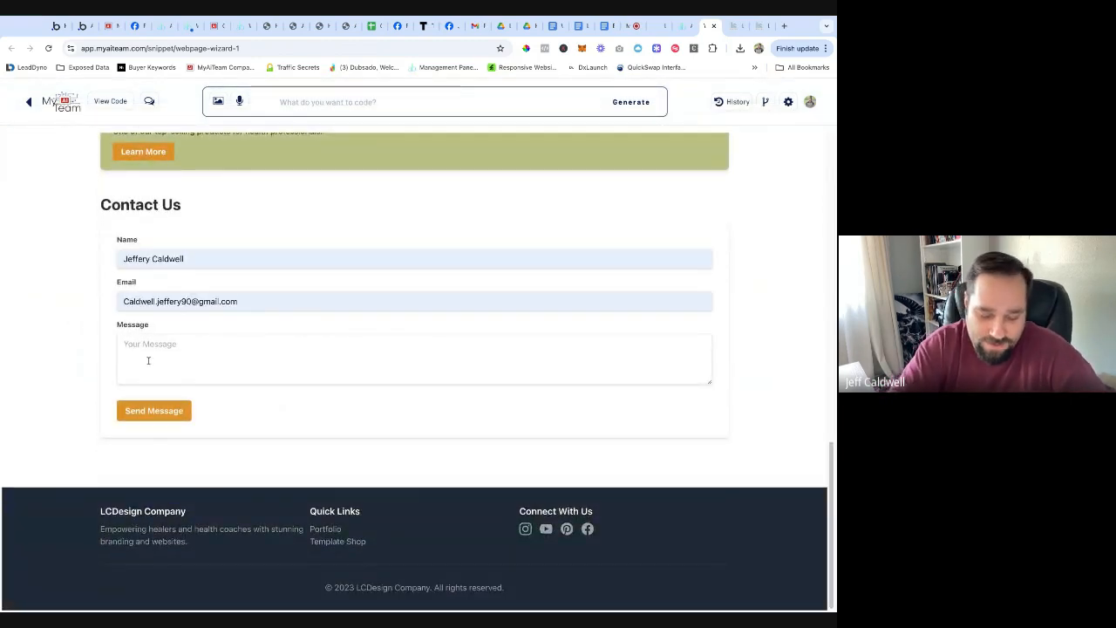
{"action": "type", "text": "Hello"}
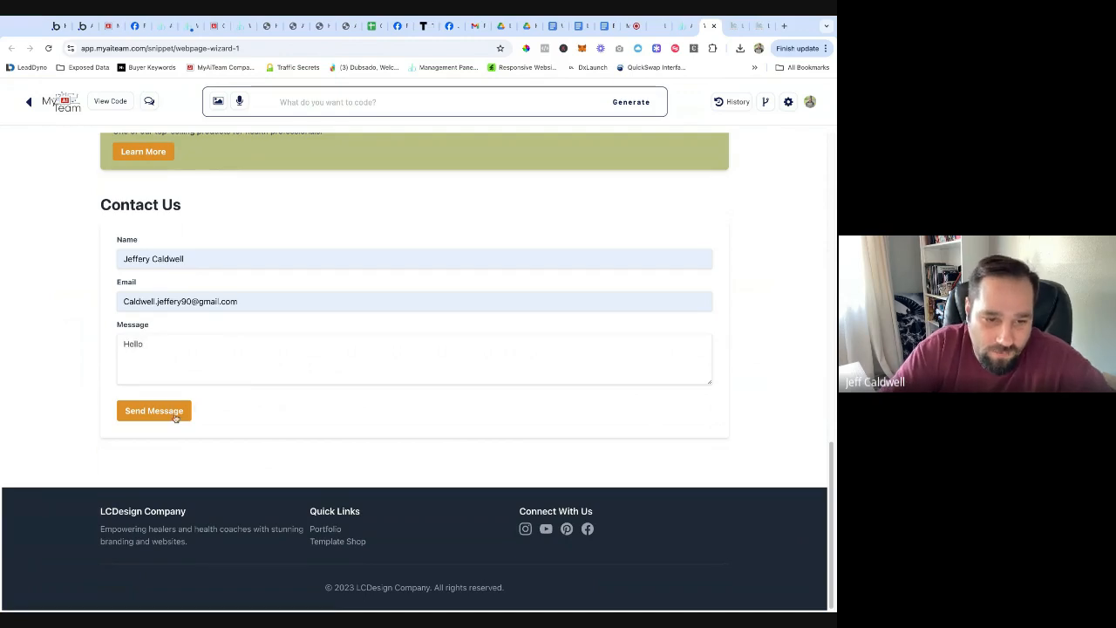
{"action": "left_click", "coordinate": [176, 415]}
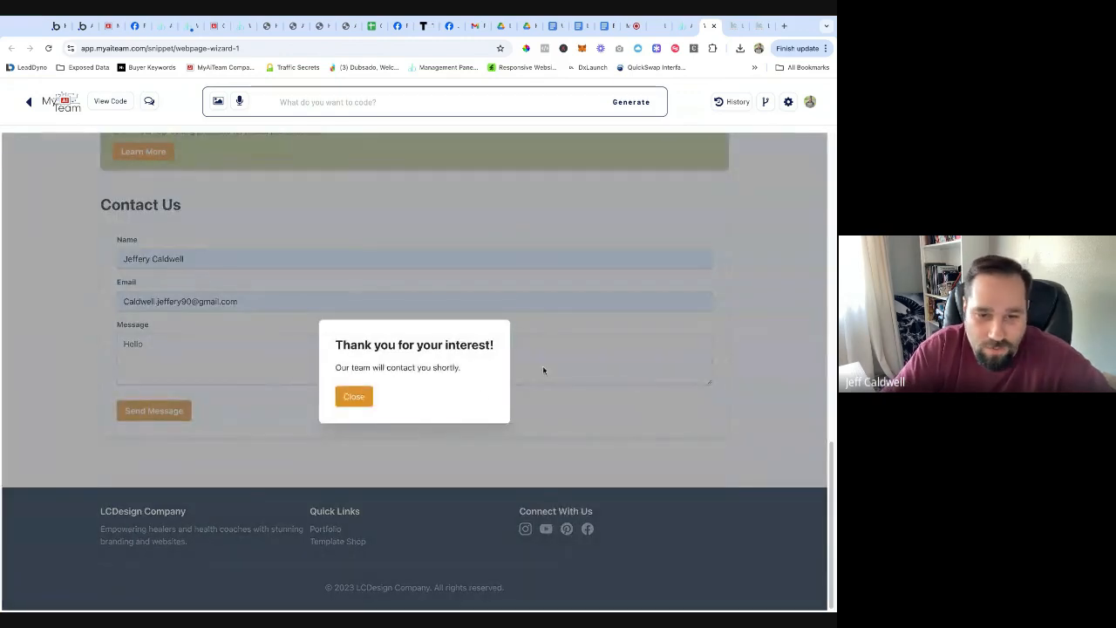
{"action": "left_click", "coordinate": [656, 25]}
{"action": "left_click", "coordinate": [438, 406]}
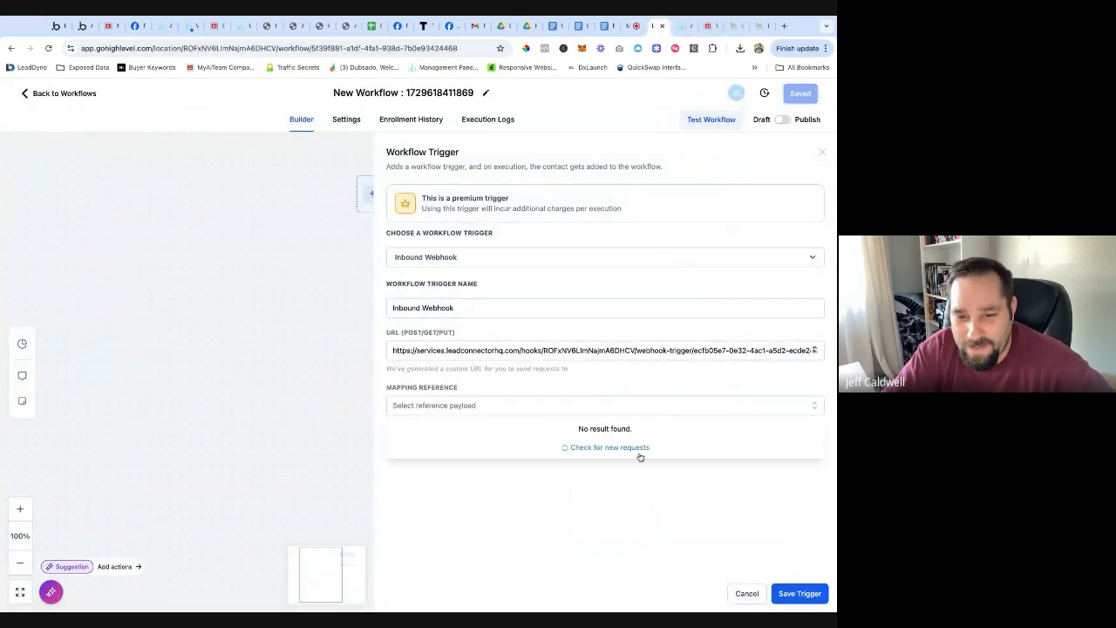
- Check the Mapping Reference repeatedly for the test submission, find none, and move to Bubble
{"action": "left_click", "coordinate": [624, 450]}
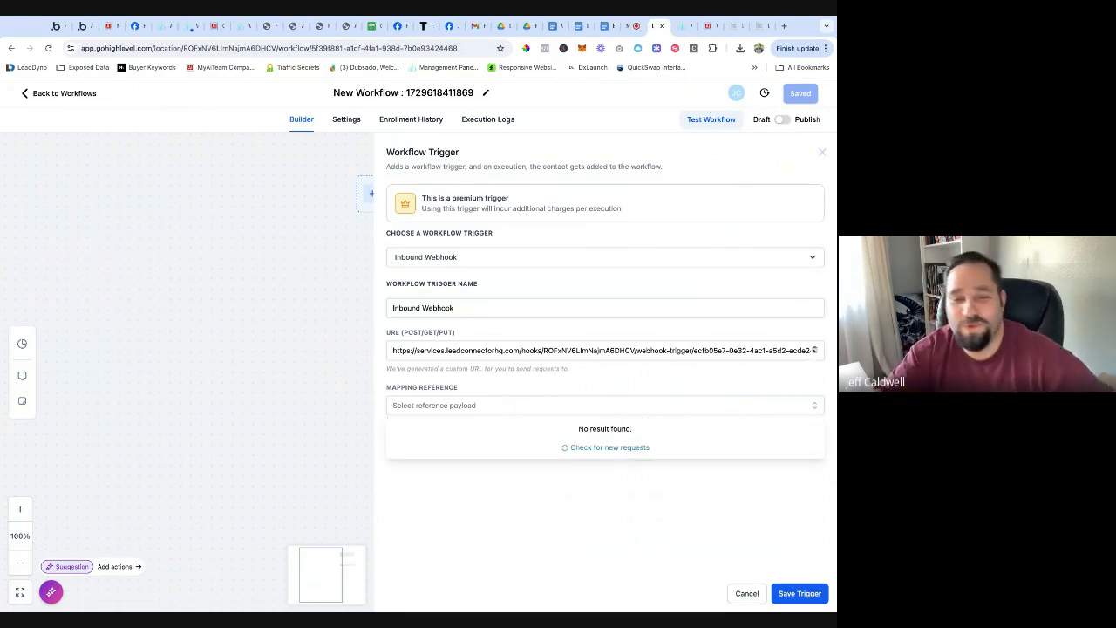
{"action": "left_click", "coordinate": [588, 447]}
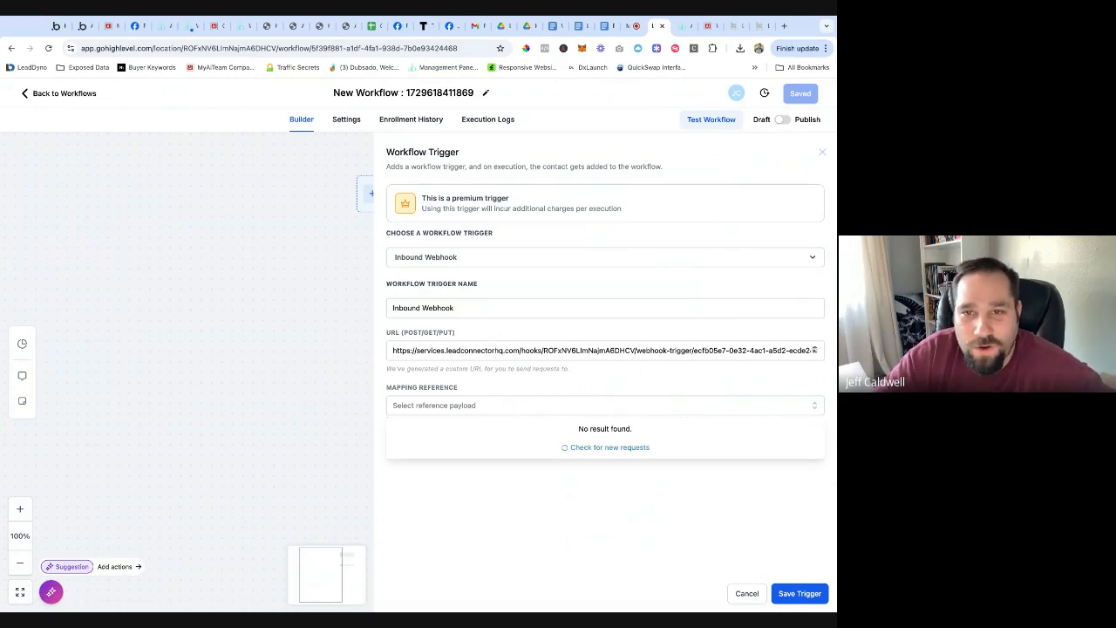
{"action": "left_click", "coordinate": [600, 447]}
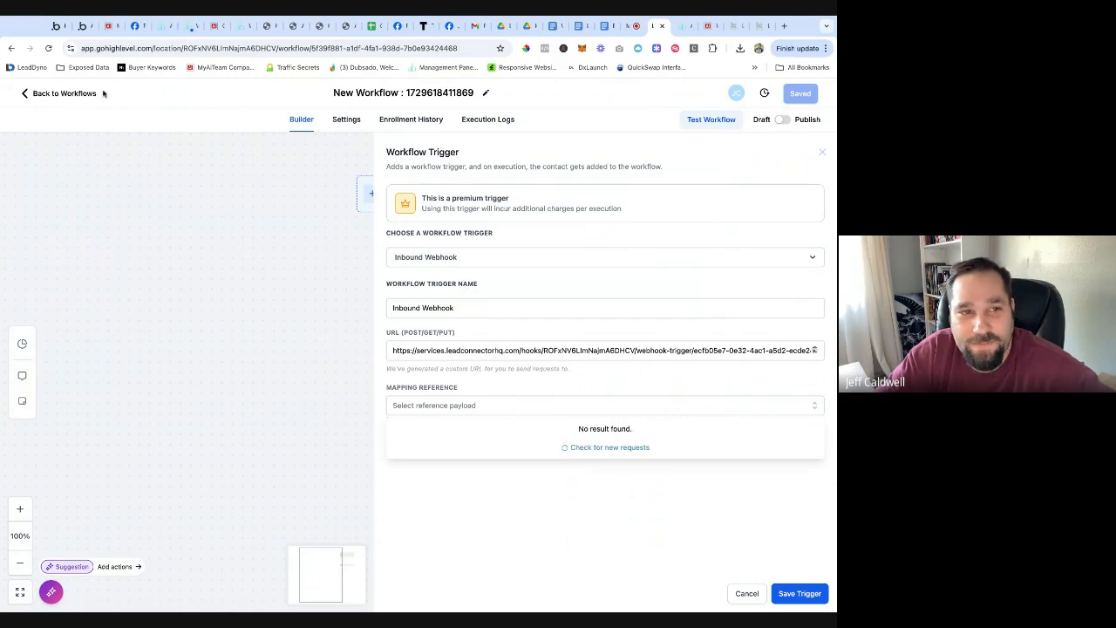
{"action": "left_click", "coordinate": [80, 26]}
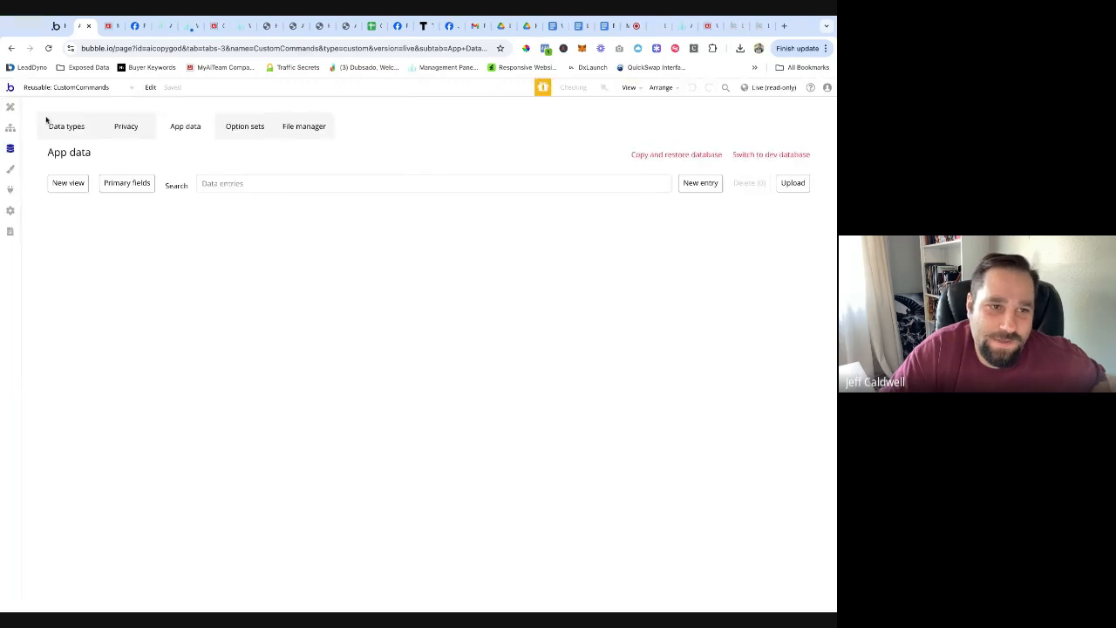
- Open Bubble's Backend workflows page and try adding a workflow, dismissing the read-only live notice
{"action": "left_click", "coordinate": [12, 111]}
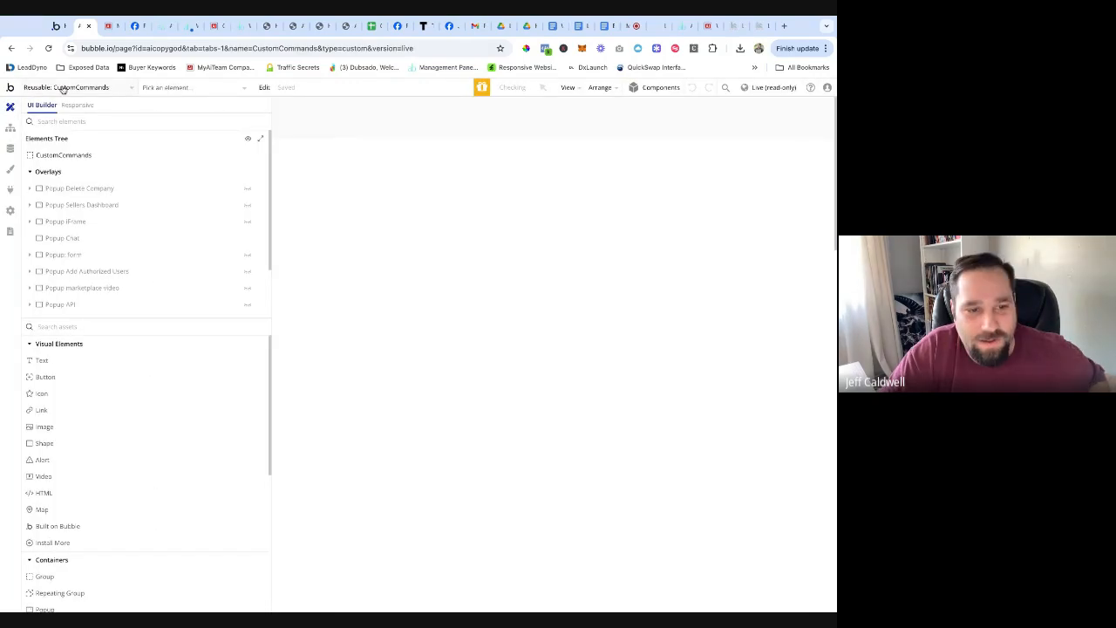
{"action": "left_click", "coordinate": [63, 87]}
{"action": "left_click", "coordinate": [61, 526]}
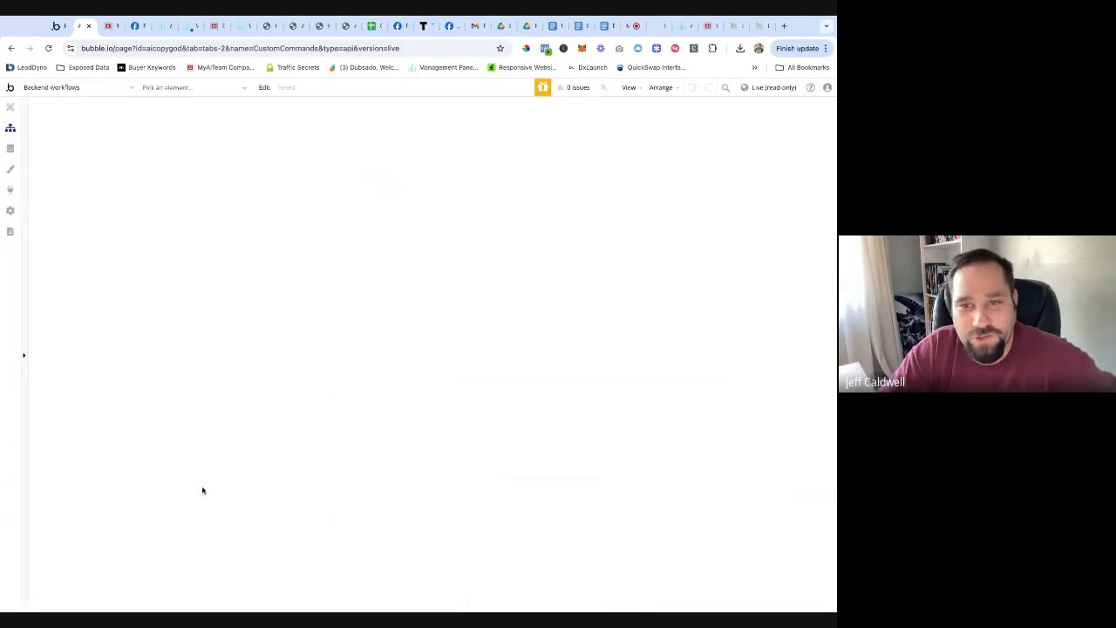
{"action": "scroll", "coordinate": [571, 366], "scroll_direction": "down", "scroll_amount": 4}
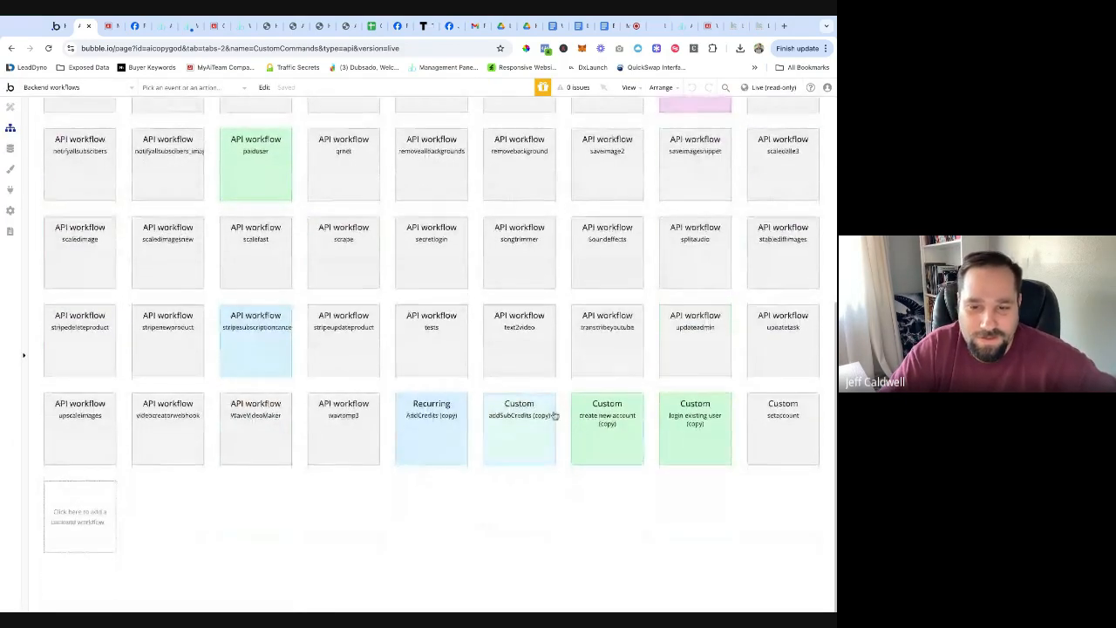
{"action": "left_click", "coordinate": [115, 518]}
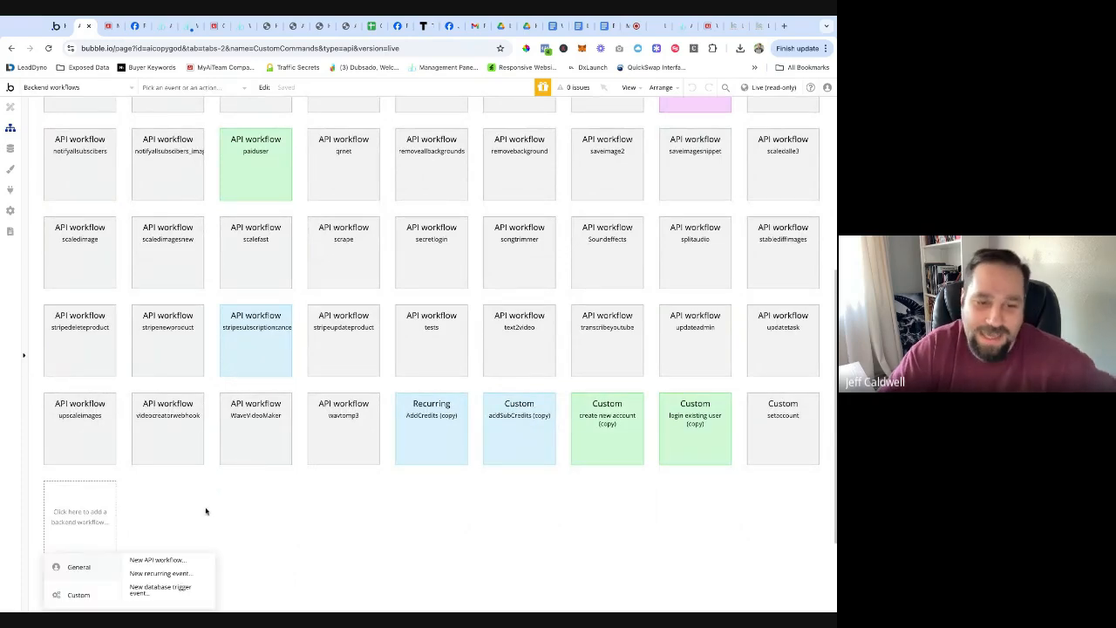
{"action": "scroll", "coordinate": [223, 518], "scroll_direction": "down", "scroll_amount": 2}
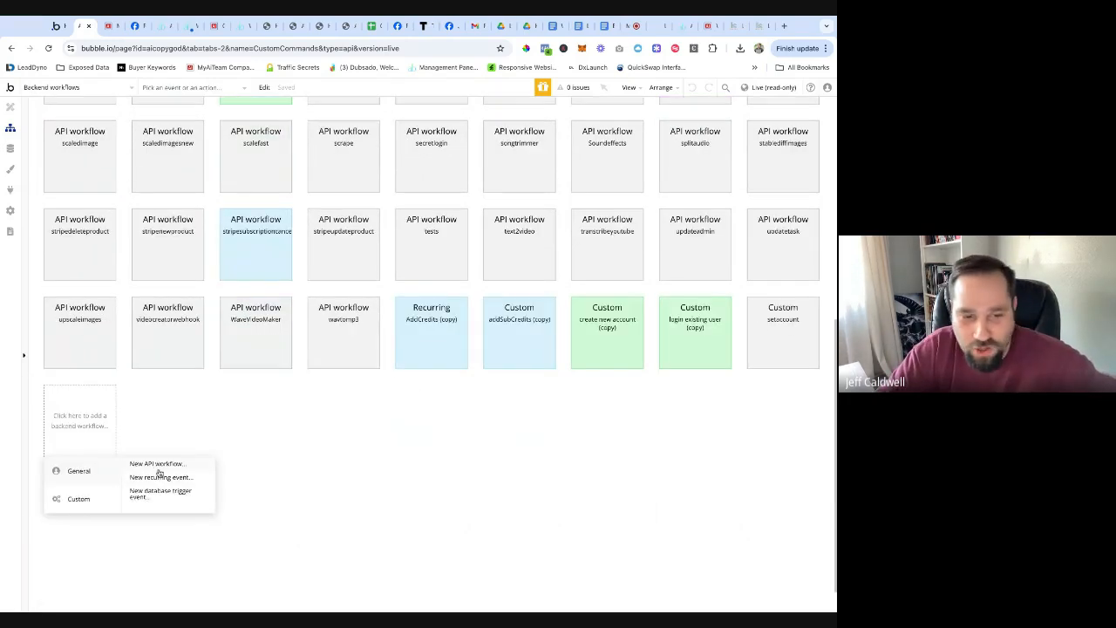
{"action": "left_click", "coordinate": [157, 466]}
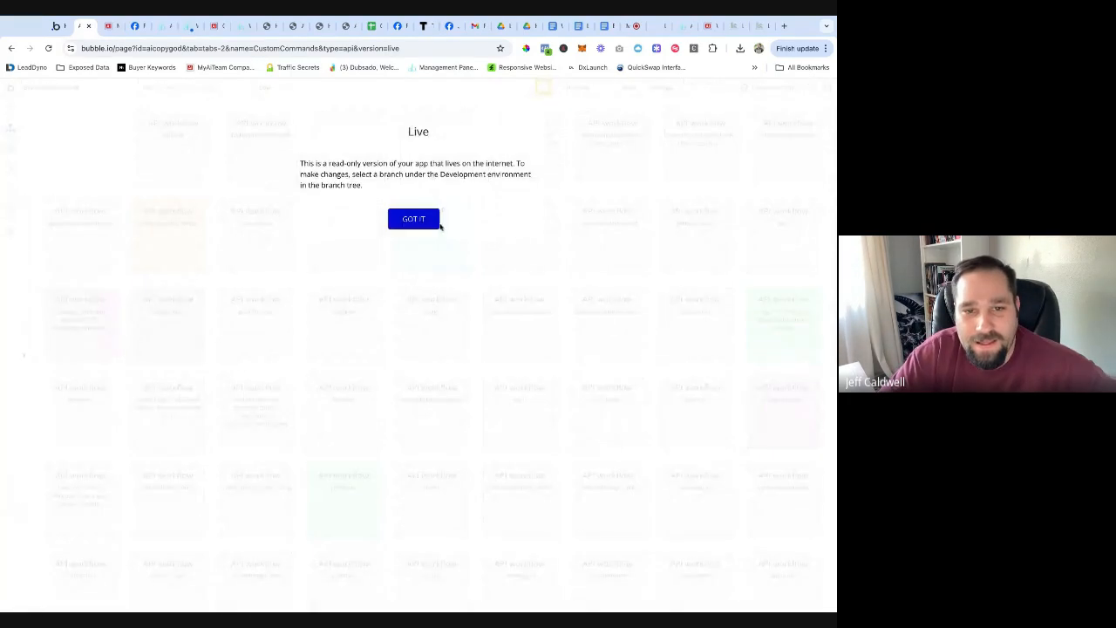
{"action": "left_click", "coordinate": [436, 222]}
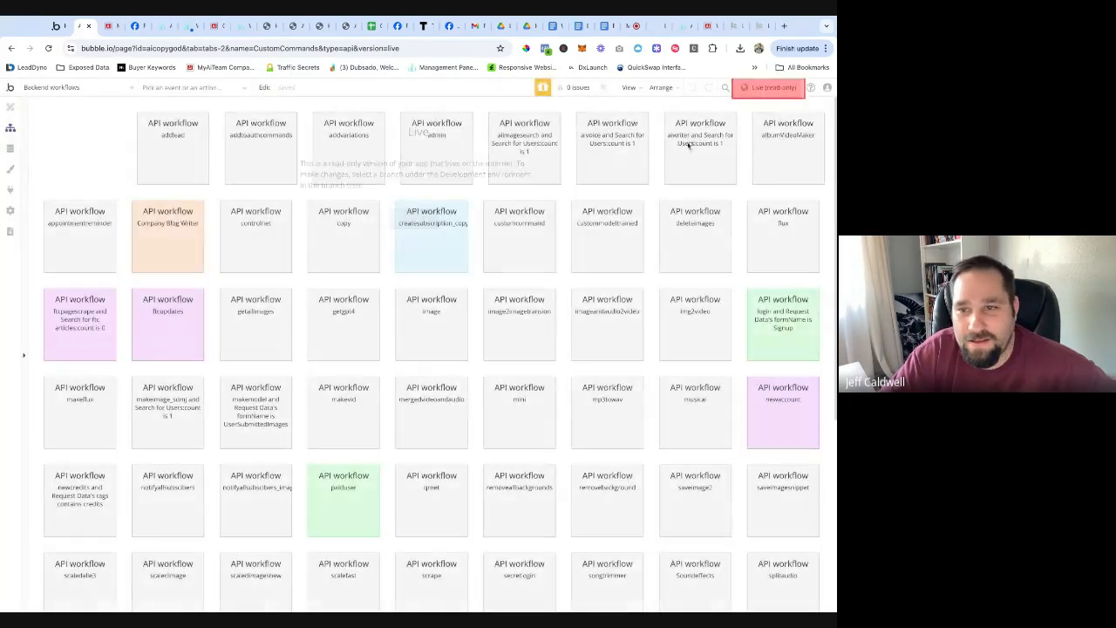
- Switch to the editable development version and reopen the backend workflows
{"action": "left_click", "coordinate": [14, 154]}
{"action": "left_click", "coordinate": [787, 154]}
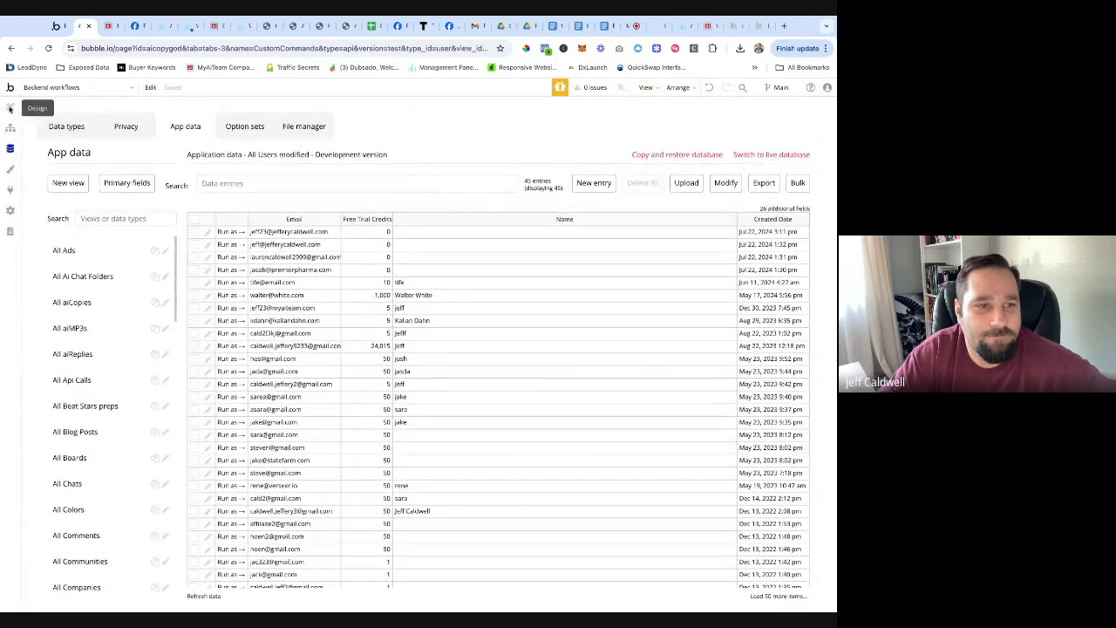
{"action": "left_click", "coordinate": [11, 127]}
{"action": "scroll", "coordinate": [393, 468], "scroll_direction": "down", "scroll_amount": 5}
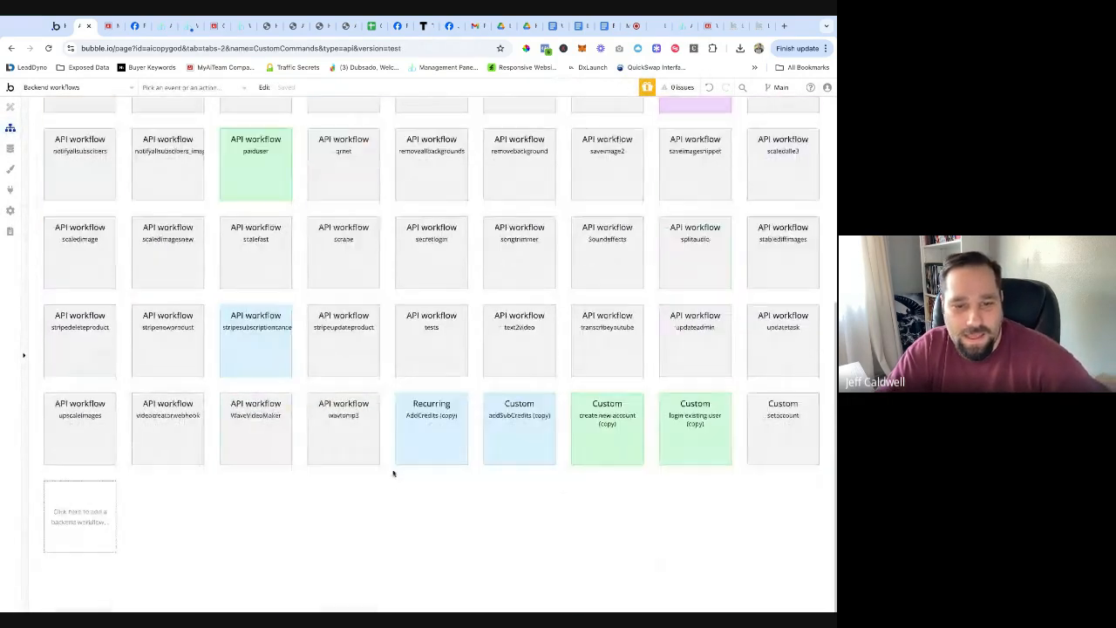
- Create a new API workflow from the backend workflows add menu
{"action": "left_click", "coordinate": [96, 503]}
{"action": "scroll", "coordinate": [200, 478], "scroll_direction": "down", "scroll_amount": 2}
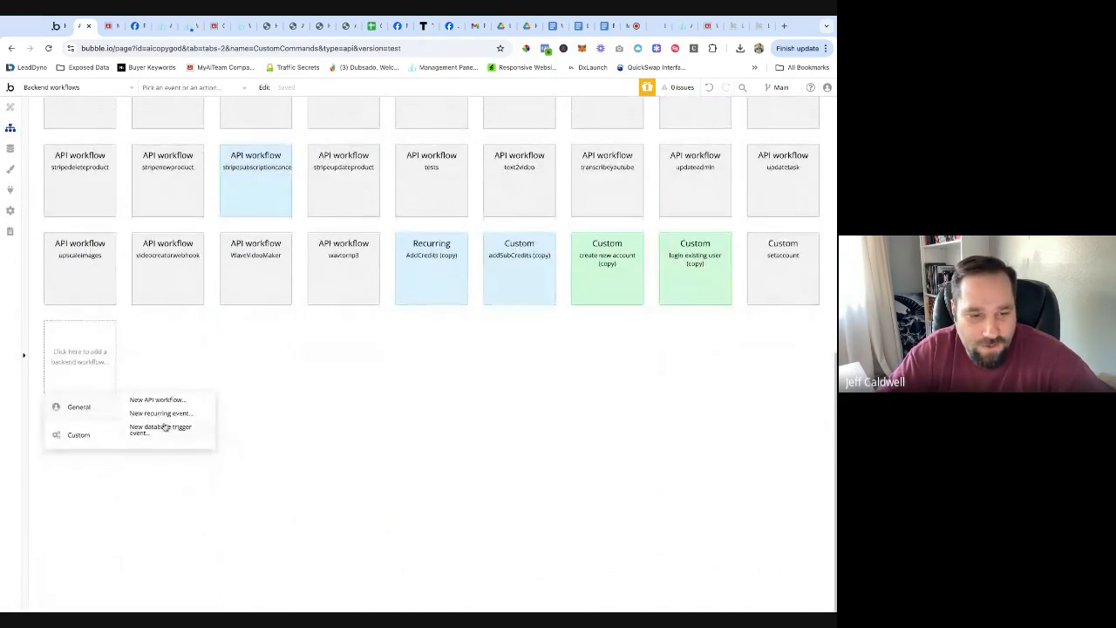
{"action": "left_click", "coordinate": [155, 401]}
{"action": "scroll", "coordinate": [493, 336], "scroll_direction": "down", "scroll_amount": 5}
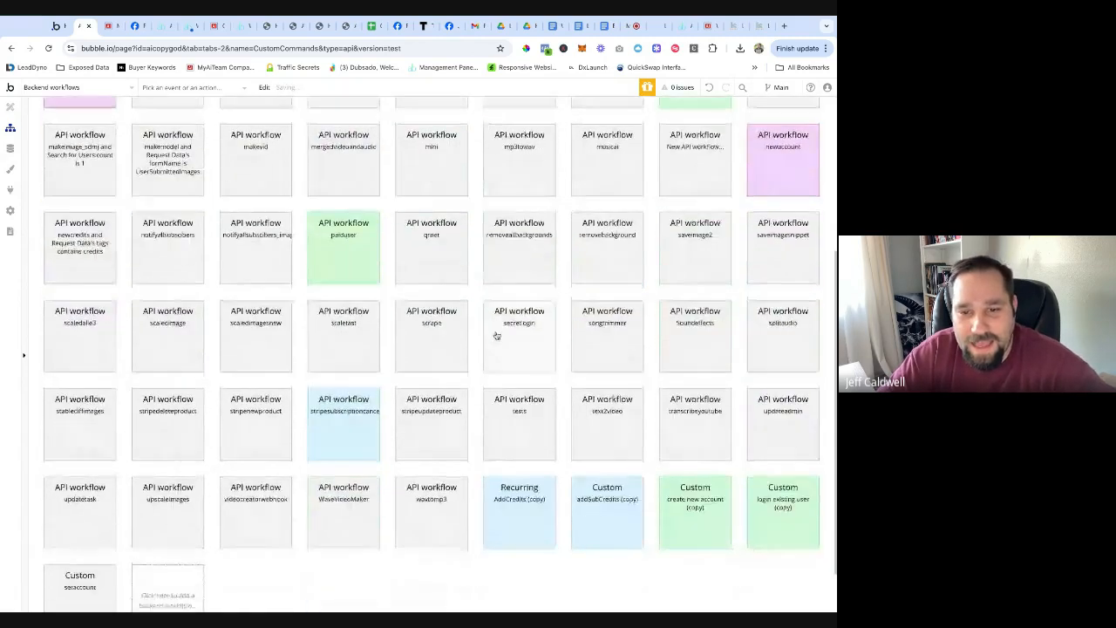
{"action": "scroll", "coordinate": [407, 345], "scroll_direction": "up", "scroll_amount": 5}
{"action": "scroll", "coordinate": [405, 335], "scroll_direction": "down", "scroll_amount": 4}
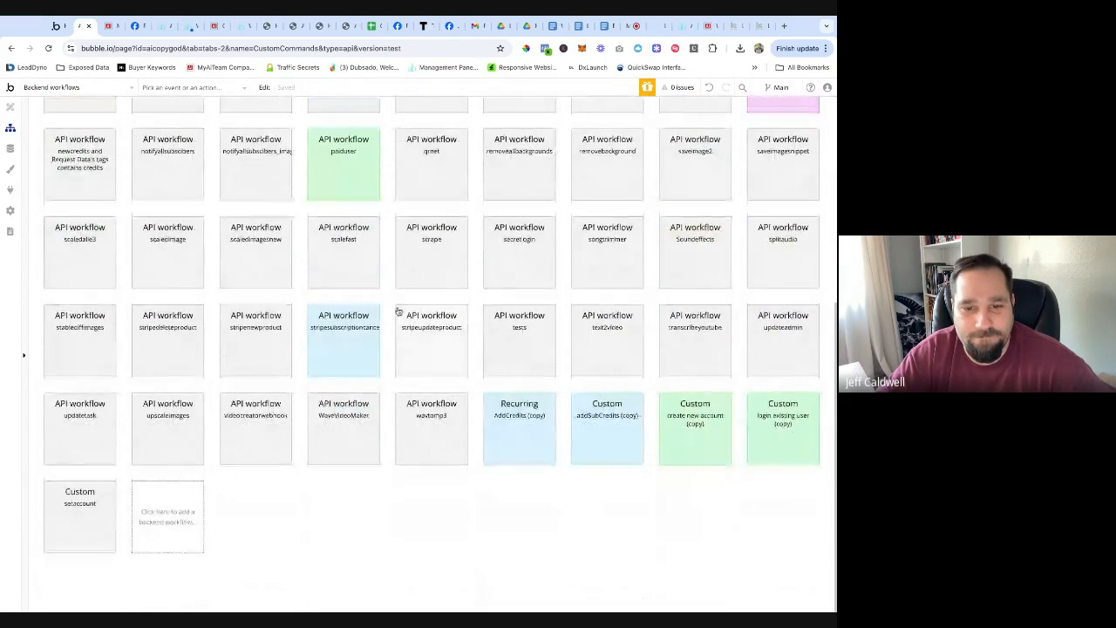
{"action": "scroll", "coordinate": [453, 344], "scroll_direction": "up", "scroll_amount": 4}
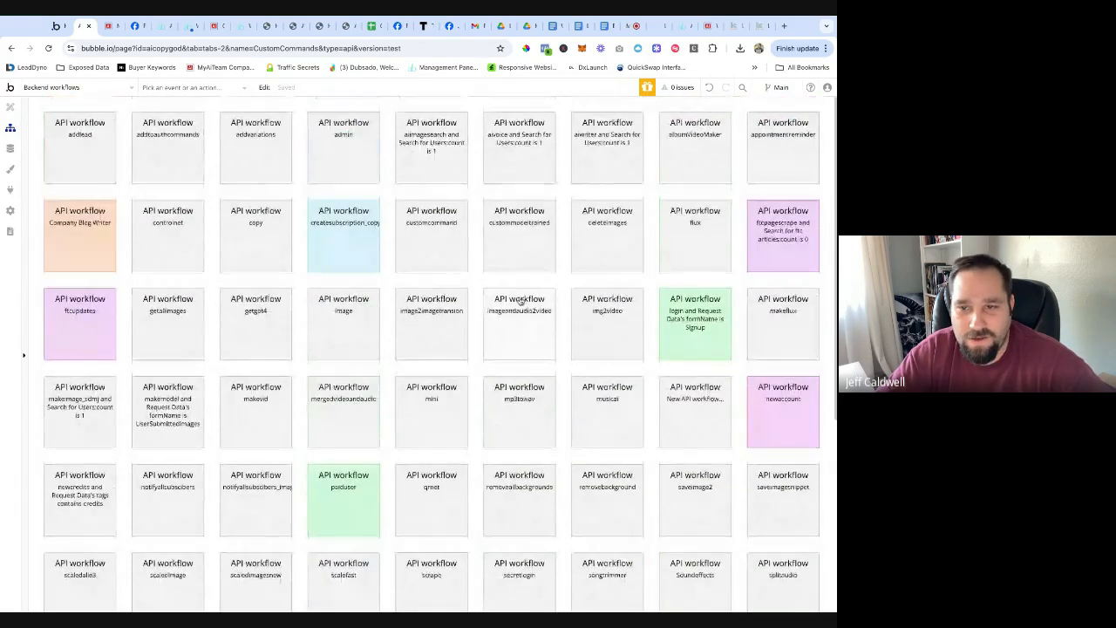
{"action": "scroll", "coordinate": [510, 325], "scroll_direction": "down", "scroll_amount": 1}
{"action": "scroll", "coordinate": [511, 325], "scroll_direction": "down", "scroll_amount": 5}
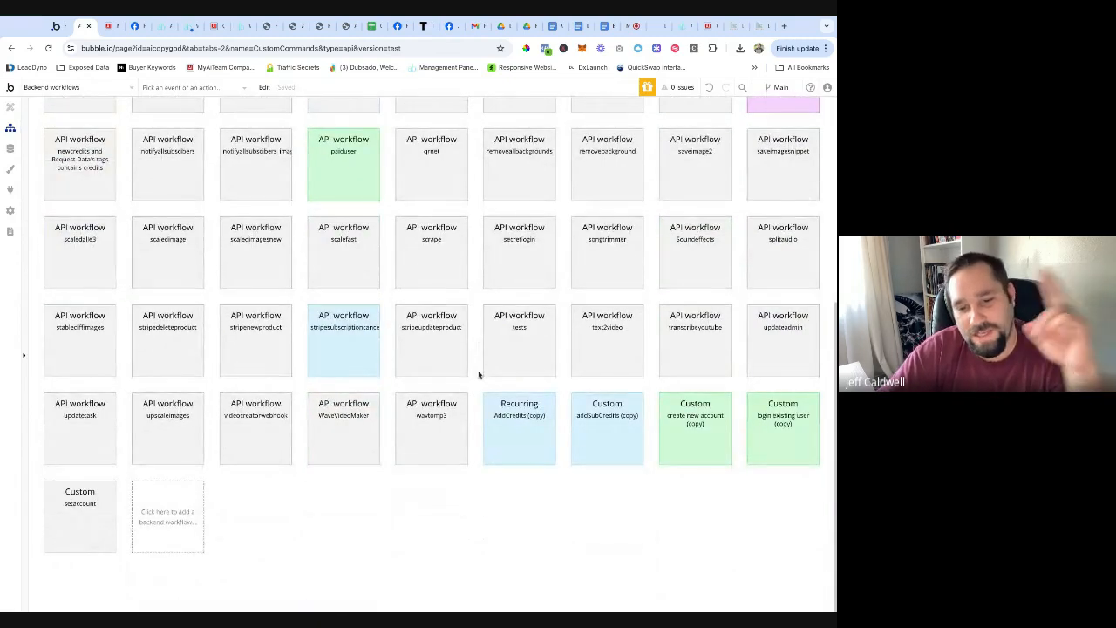
{"action": "scroll", "coordinate": [479, 374], "scroll_direction": "up", "scroll_amount": 5}
{"action": "scroll", "coordinate": [341, 424], "scroll_direction": "down", "scroll_amount": 5}
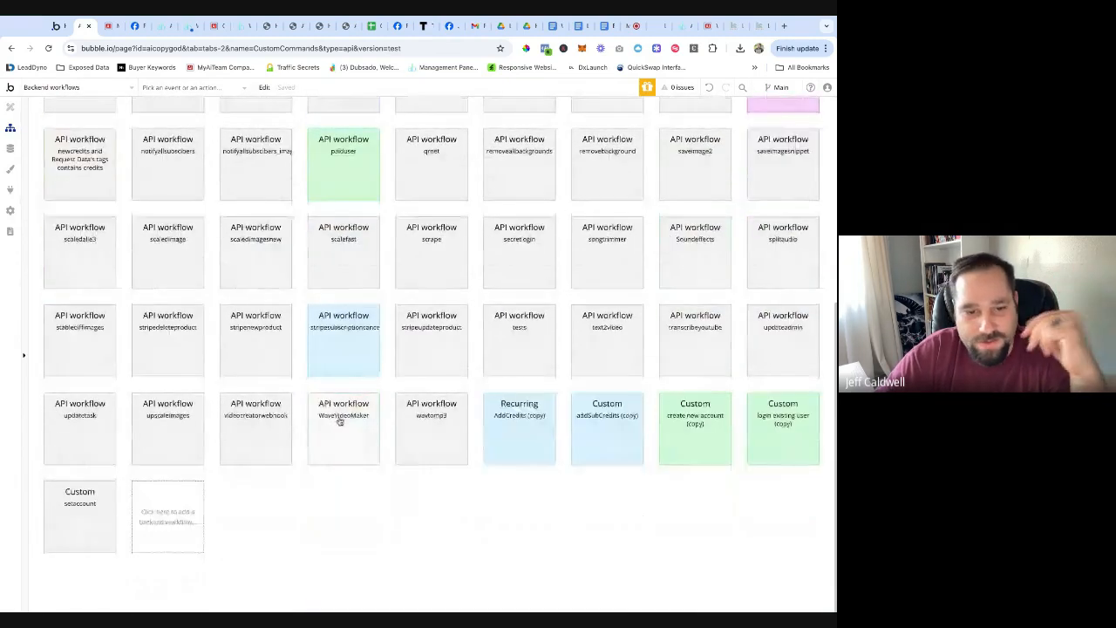
{"action": "scroll", "coordinate": [188, 496], "scroll_direction": "up", "scroll_amount": 5}
{"action": "scroll", "coordinate": [250, 479], "scroll_direction": "down", "scroll_amount": 5}
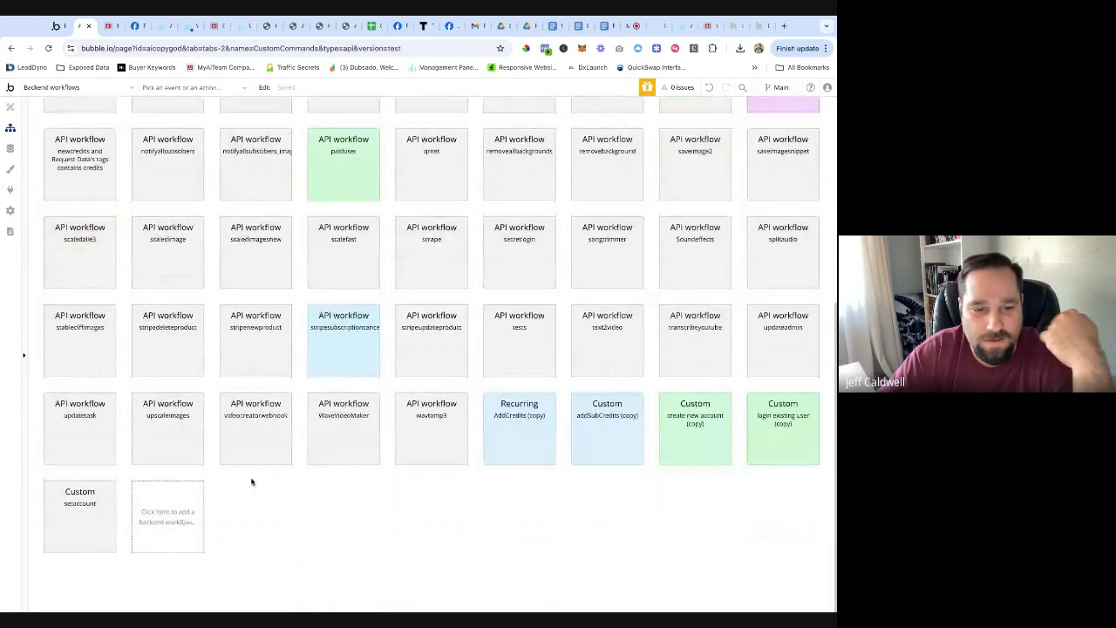
{"action": "left_click", "coordinate": [196, 495]}
{"action": "left_click", "coordinate": [272, 563]}
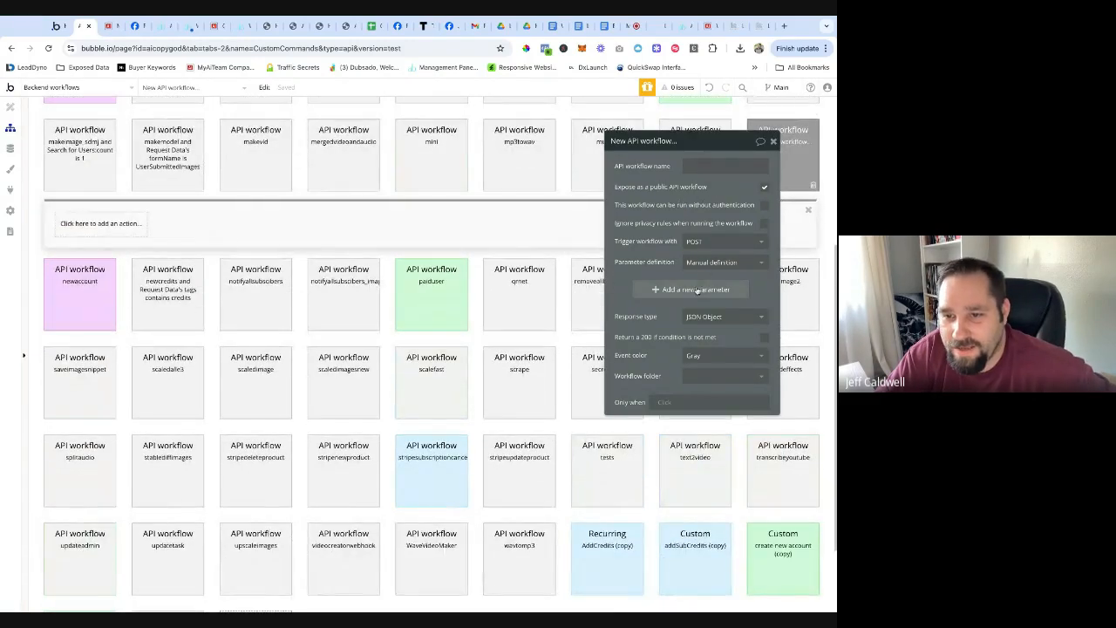
- Name the workflow testmode, set parameters to Detect request data, start detection, and copy its URL
{"action": "left_click", "coordinate": [710, 263]}
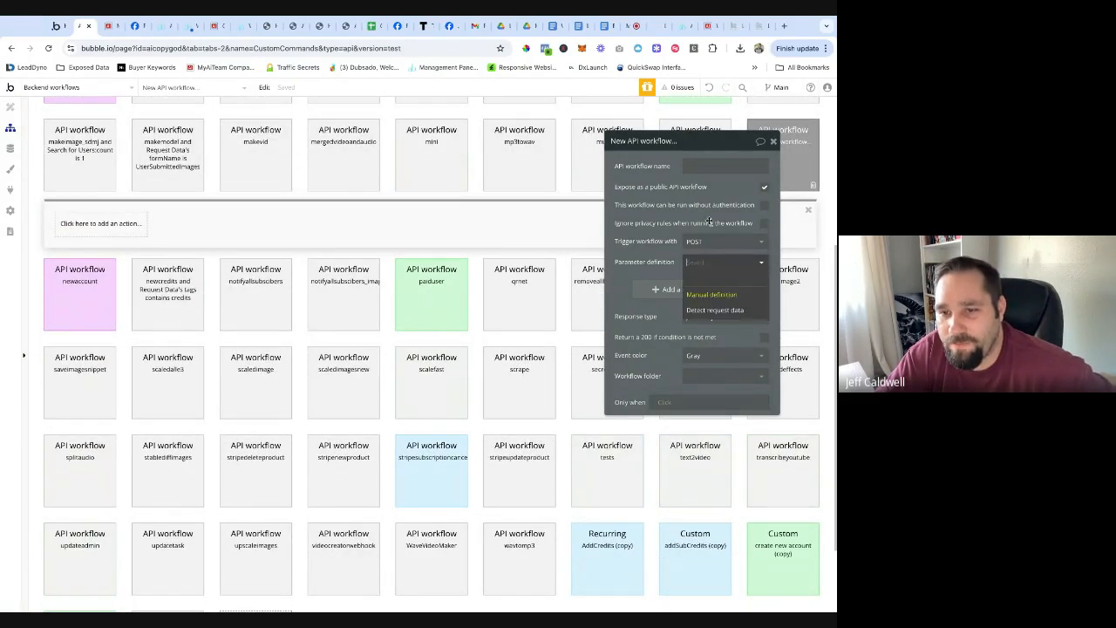
{"action": "left_click", "coordinate": [699, 164]}
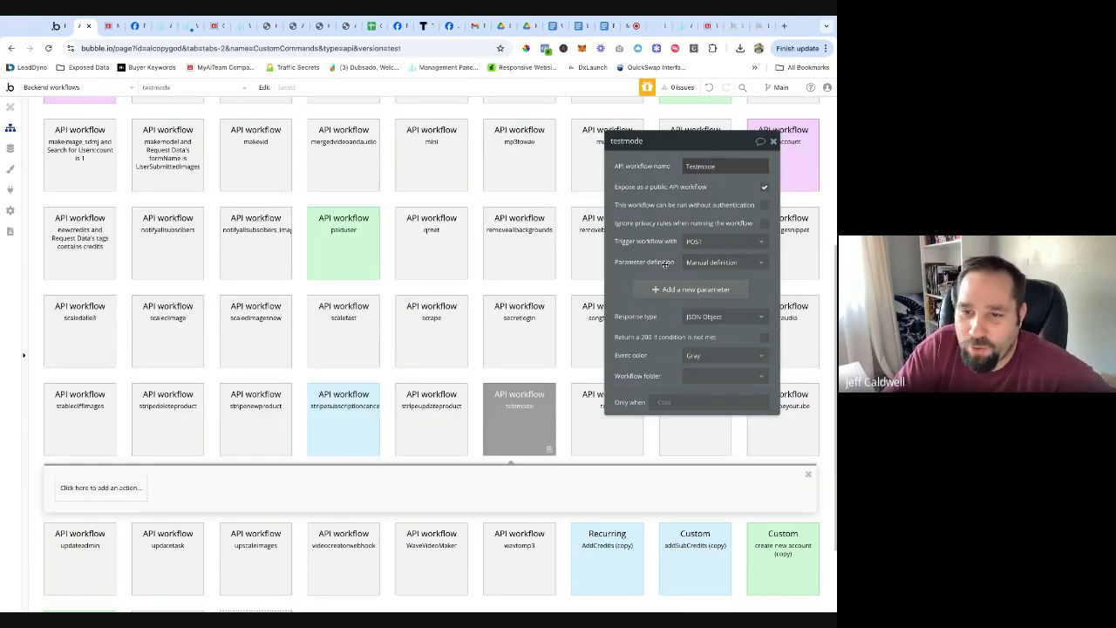
{"action": "left_click", "coordinate": [721, 266]}
{"action": "left_click", "coordinate": [713, 309]}
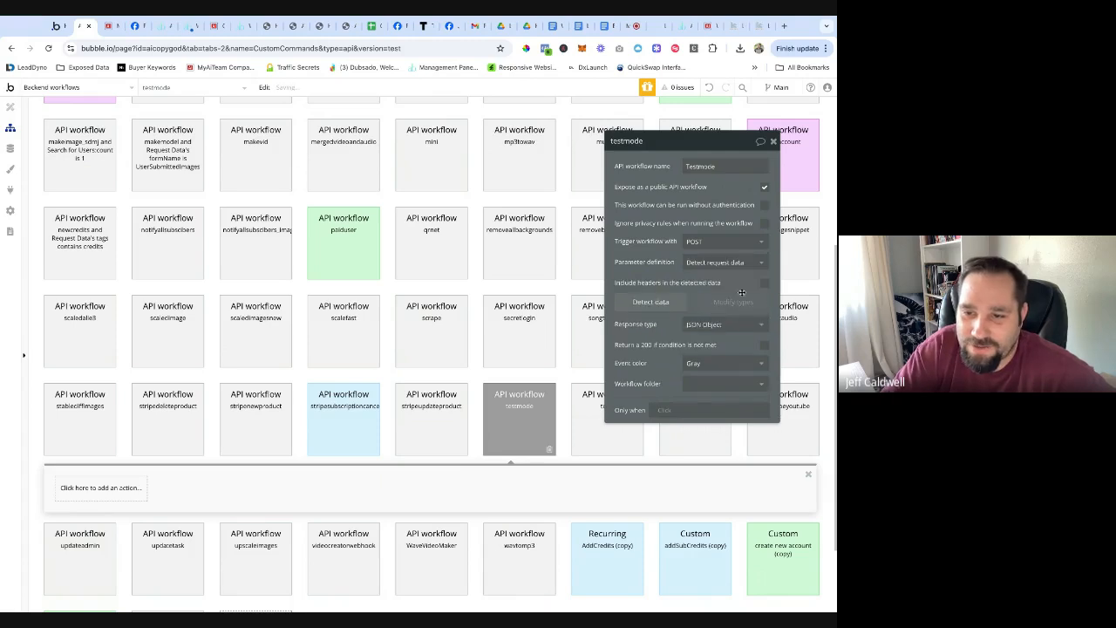
{"action": "left_click", "coordinate": [656, 304]}
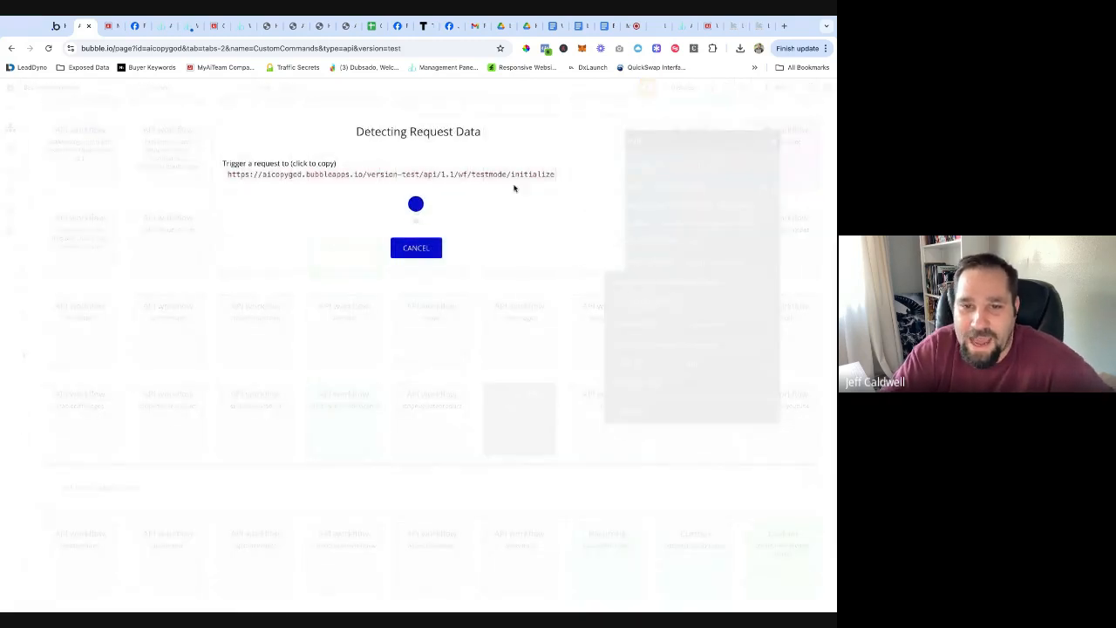
{"action": "left_click", "coordinate": [383, 177]}
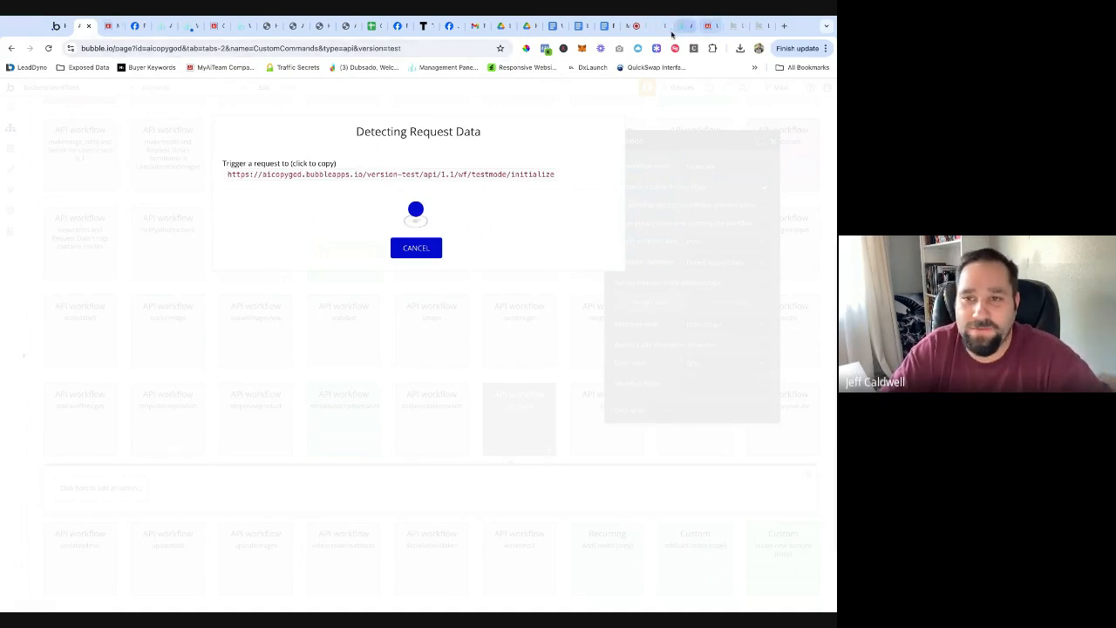
- Paste the Bubble initialize URL over the old URL in the page code's fetch call
{"action": "left_click", "coordinate": [709, 27]}
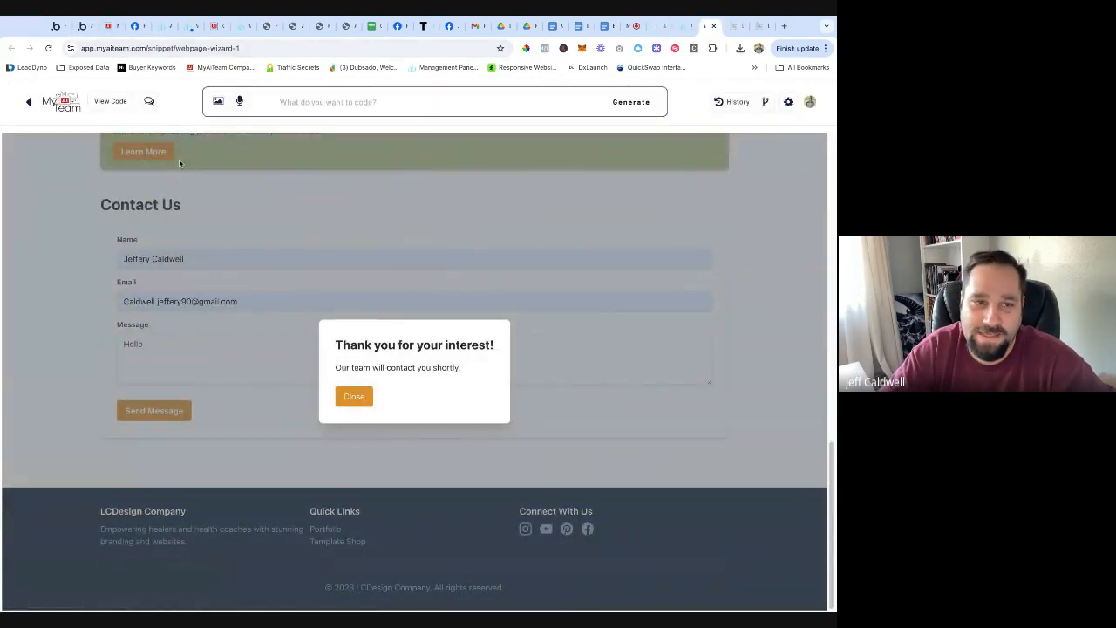
{"action": "left_click", "coordinate": [110, 102]}
{"action": "scroll", "coordinate": [289, 410], "scroll_direction": "down", "scroll_amount": 15}
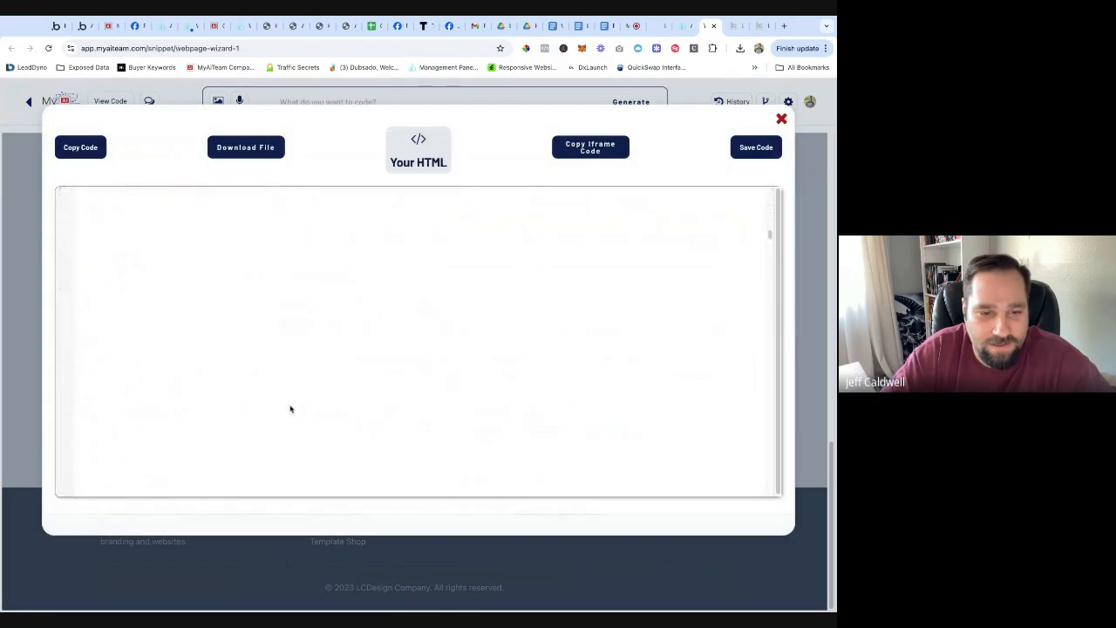
{"action": "left_click_drag", "start_coordinate": [167, 318], "coordinate": [639, 317]}
{"action": "key", "text": "ctrl+v"}
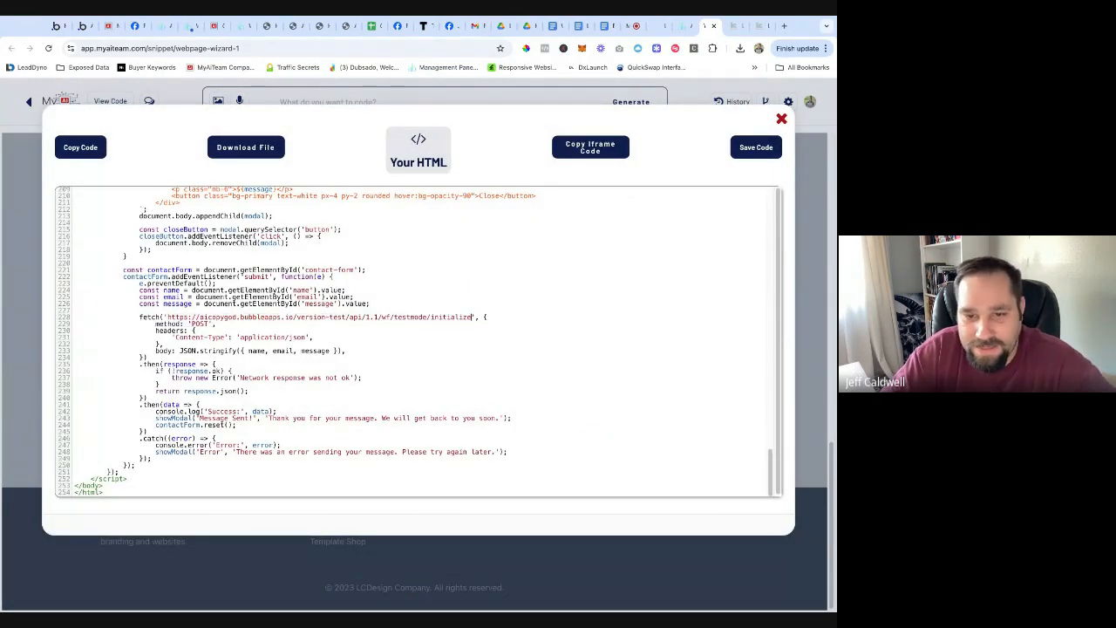
- Save the page code, send a test message 'hello' through the contact form, and check Bubble
{"action": "left_click", "coordinate": [764, 147]}
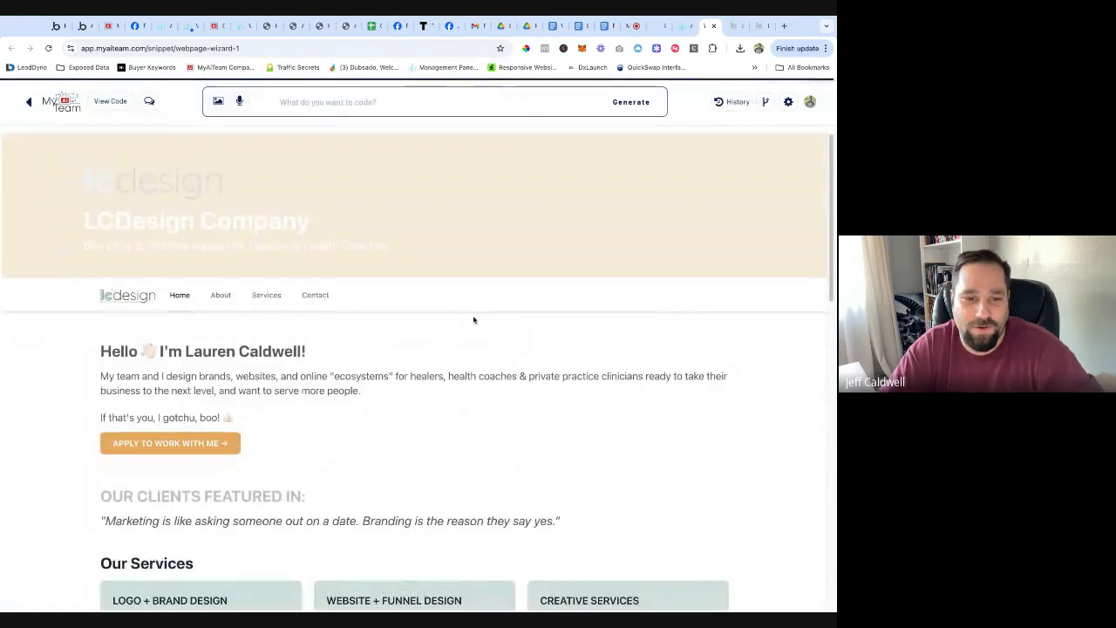
{"action": "scroll", "coordinate": [473, 316], "scroll_direction": "down", "scroll_amount": 15}
{"action": "left_click", "coordinate": [148, 259]}
{"action": "left_click", "coordinate": [172, 345]}
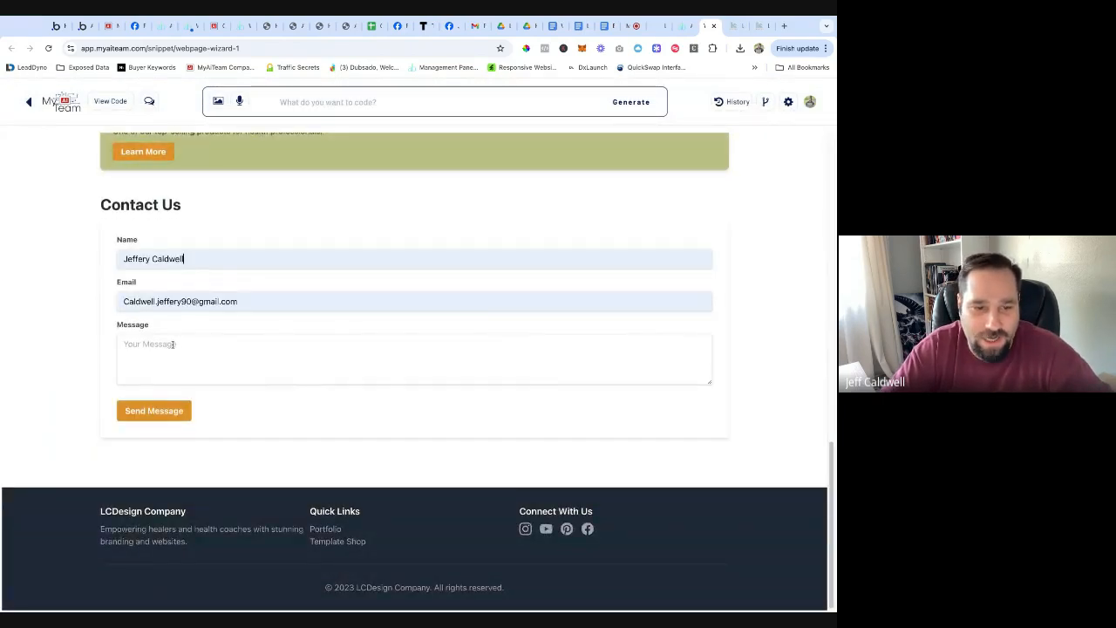
{"action": "type", "text": "hello"}
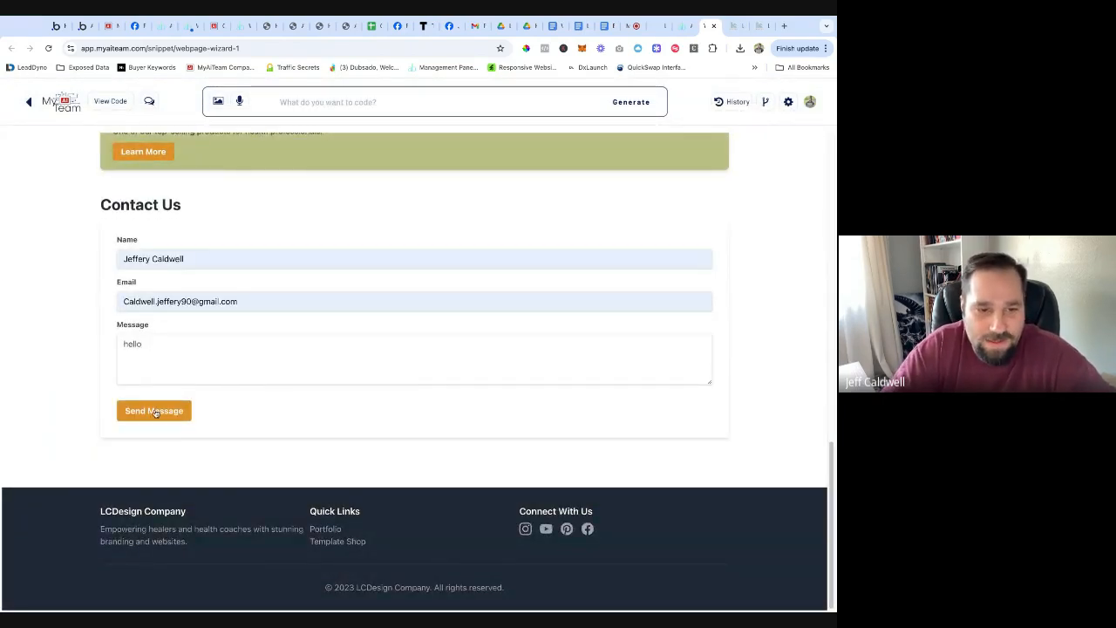
{"action": "left_click", "coordinate": [155, 411]}
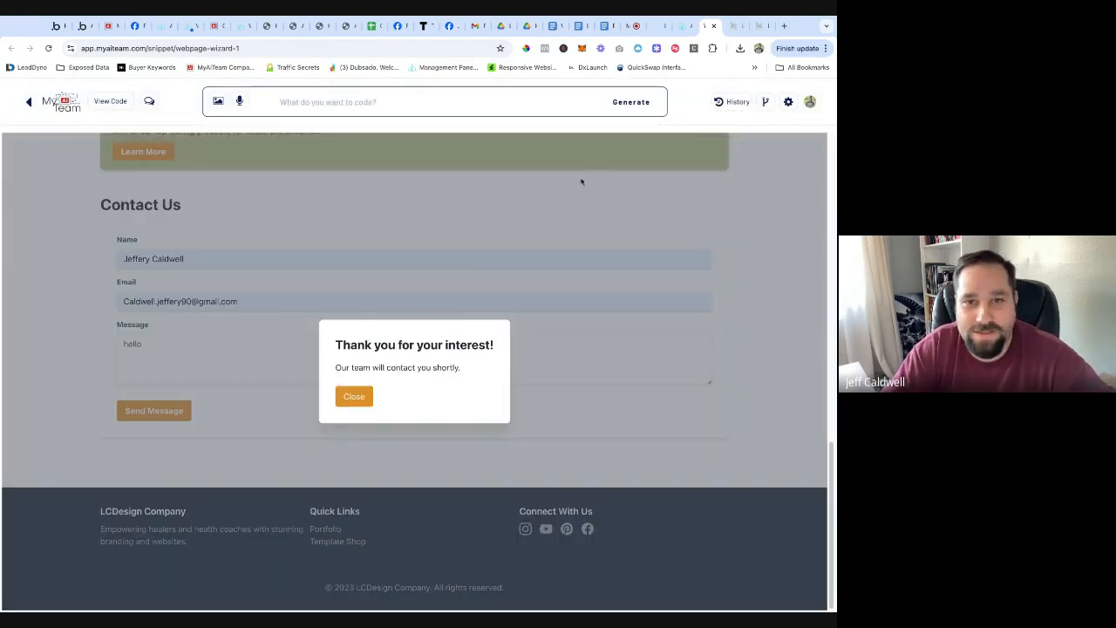
{"action": "left_click", "coordinate": [80, 27]}
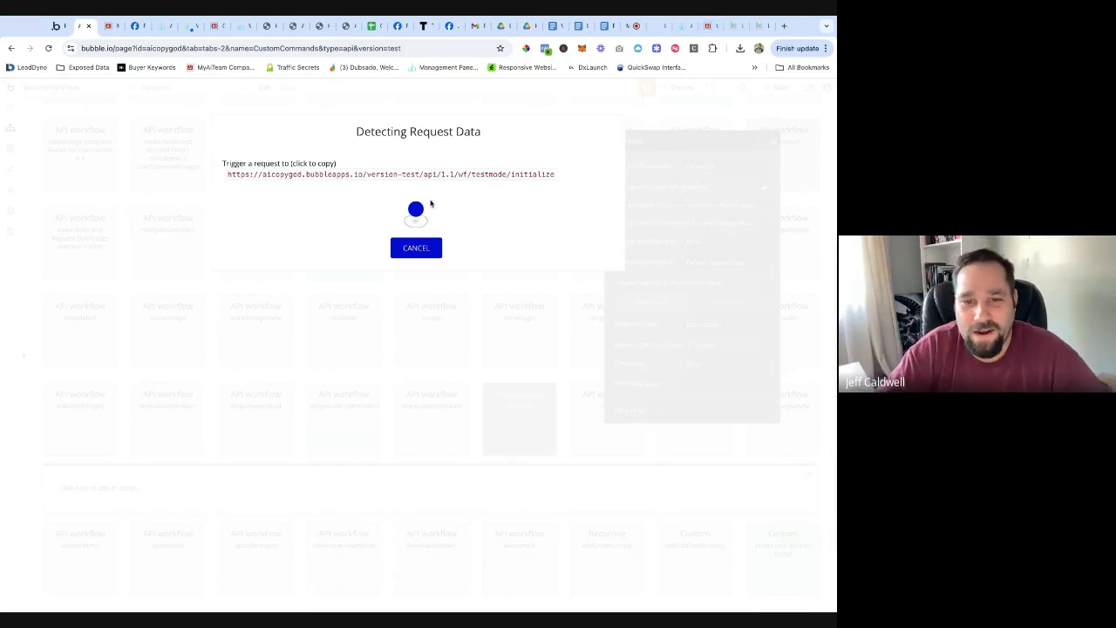
{"action": "left_click", "coordinate": [709, 27]}
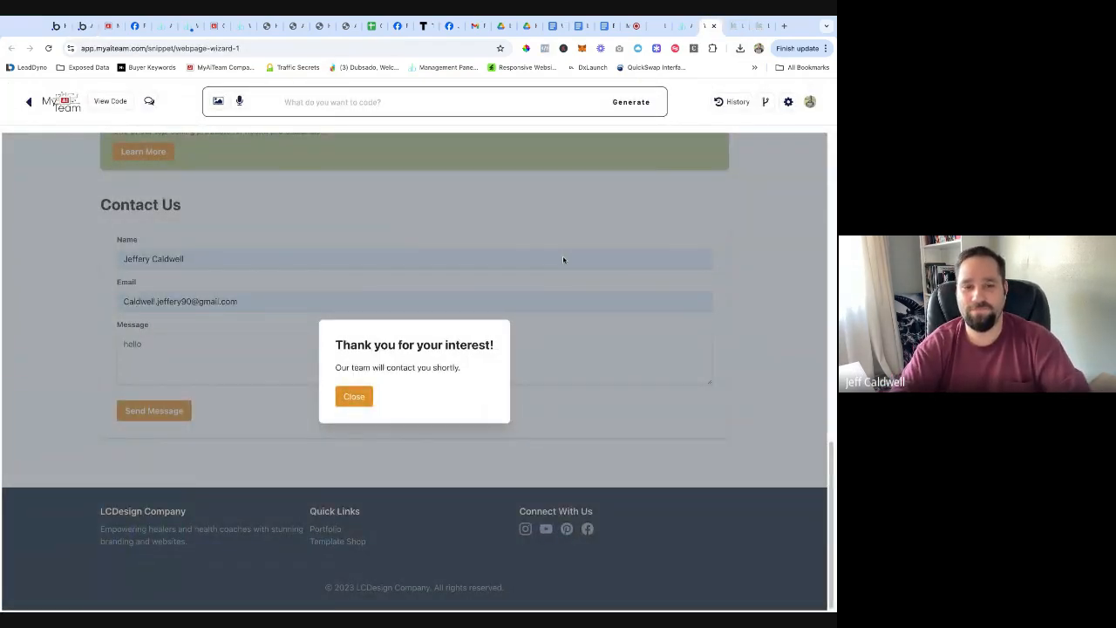
- Regenerate the page with a prompt to completely redo the non-working contact form submission, then check Bubble
{"action": "left_click", "coordinate": [150, 103]}
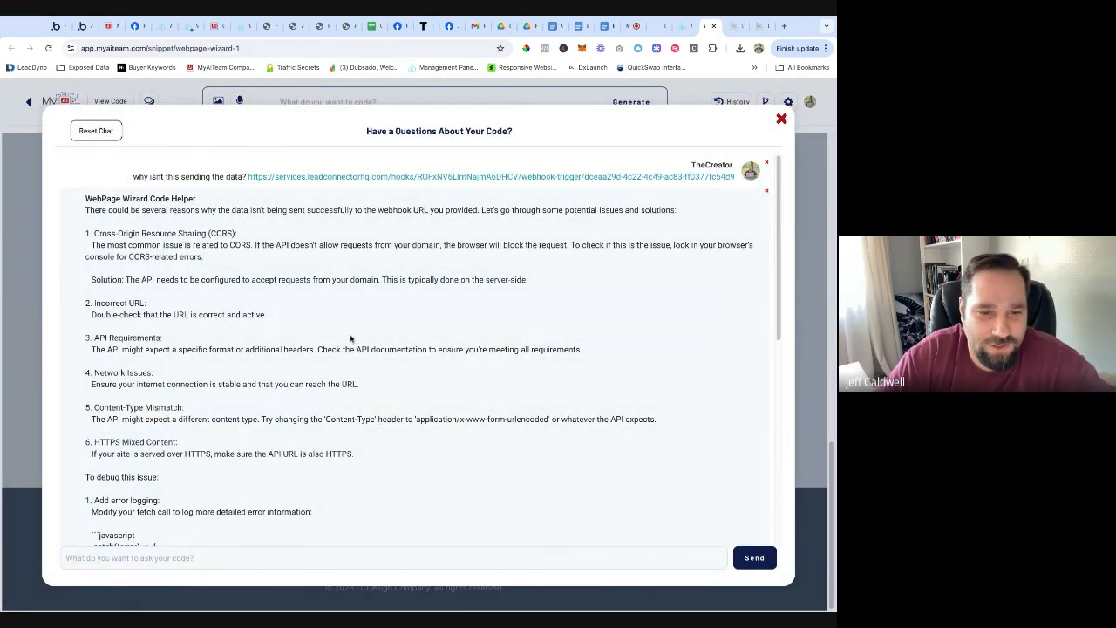
{"action": "scroll", "coordinate": [180, 351], "scroll_direction": "down", "scroll_amount": 3}
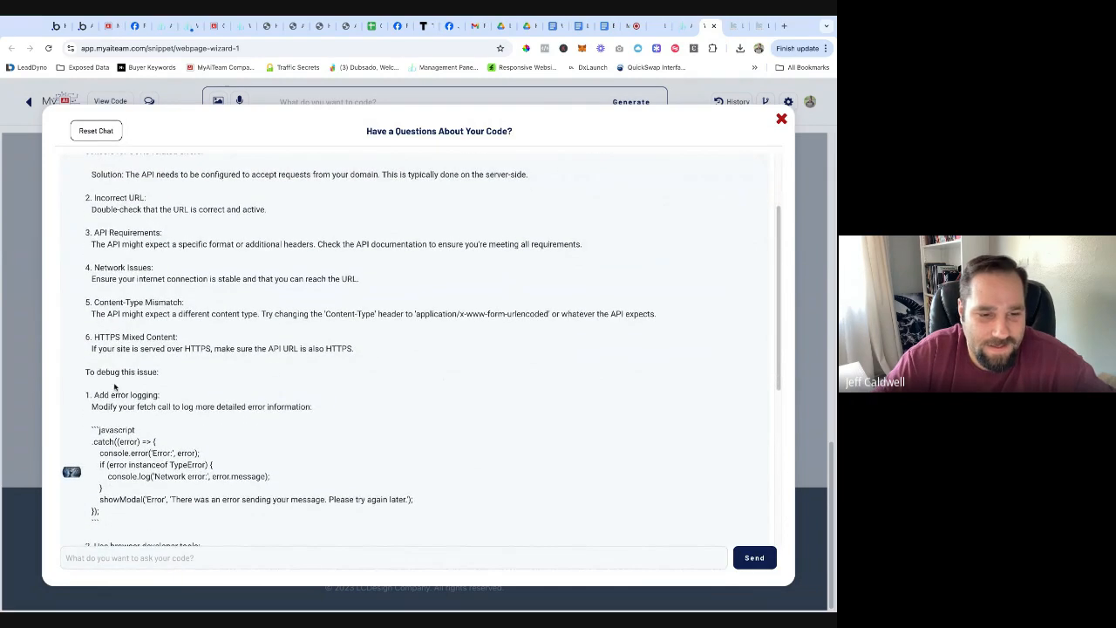
{"action": "left_click", "coordinate": [27, 319]}
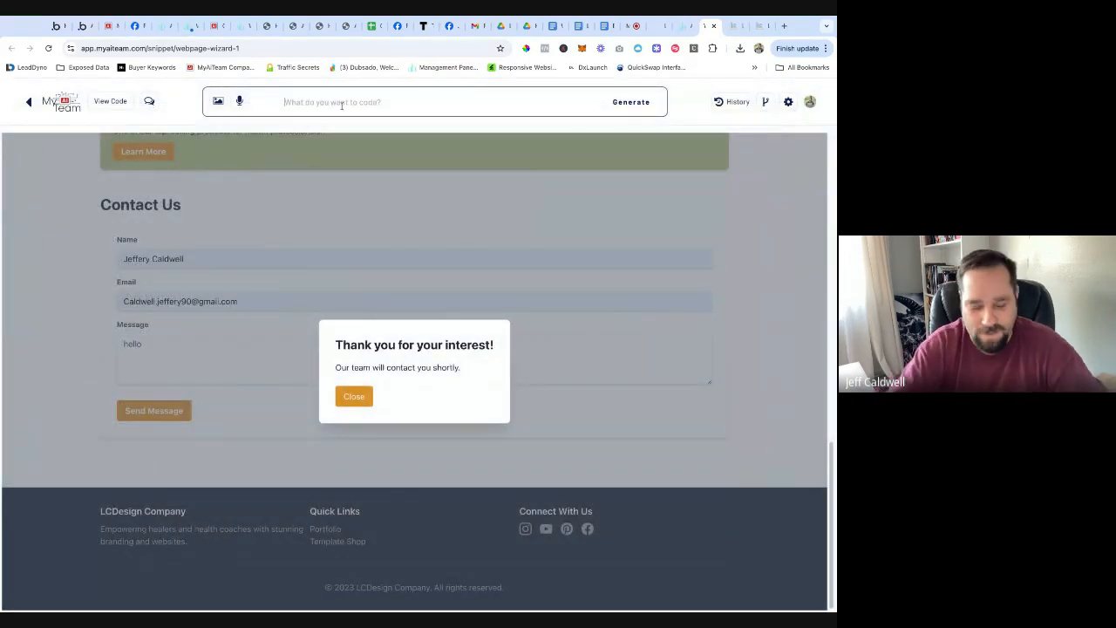
{"action": "left_click", "coordinate": [341, 103]}
{"action": "type", "text": "Can y"}
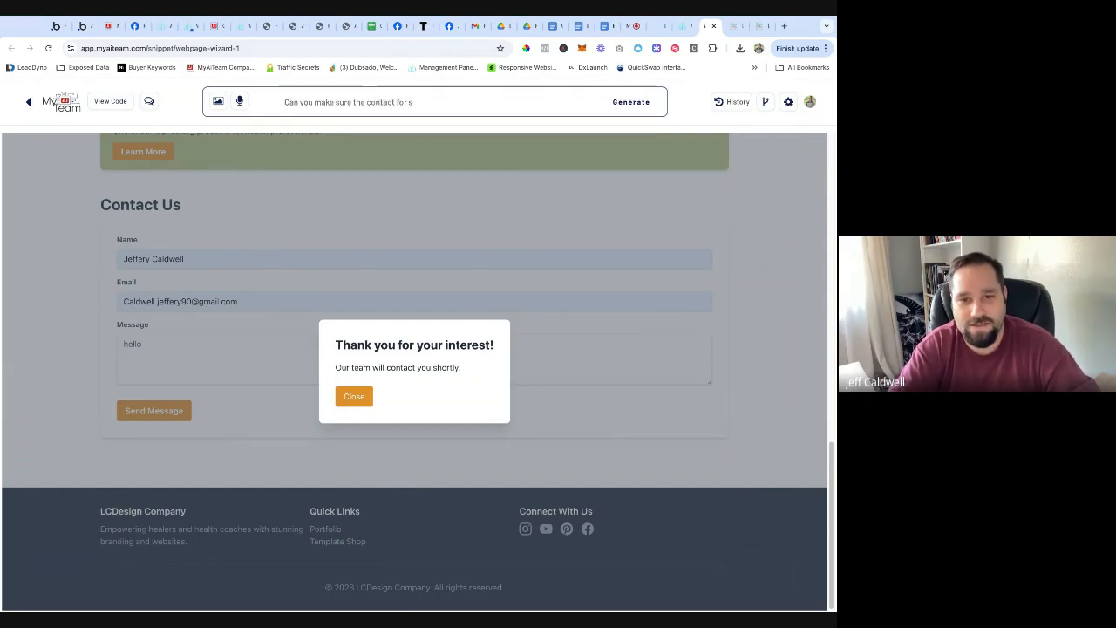
{"action": "type", "text": "ou make sure the contact form the "}
{"action": "type", "text": "sumbit"}
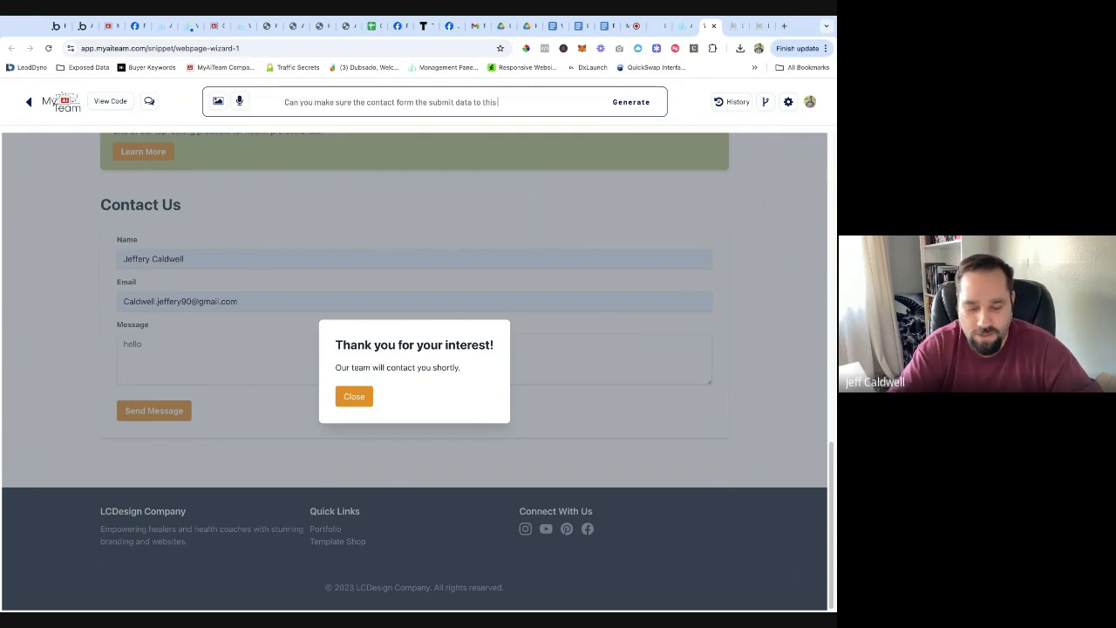
{"action": "type", "text": ". "}
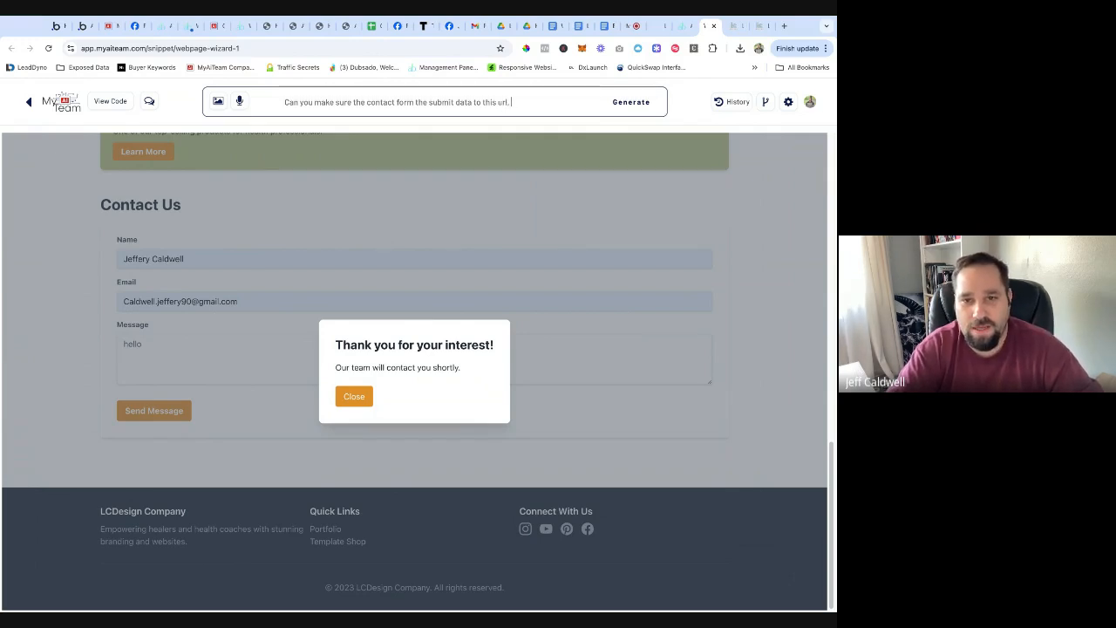
{"action": "type", "text": "completely"}
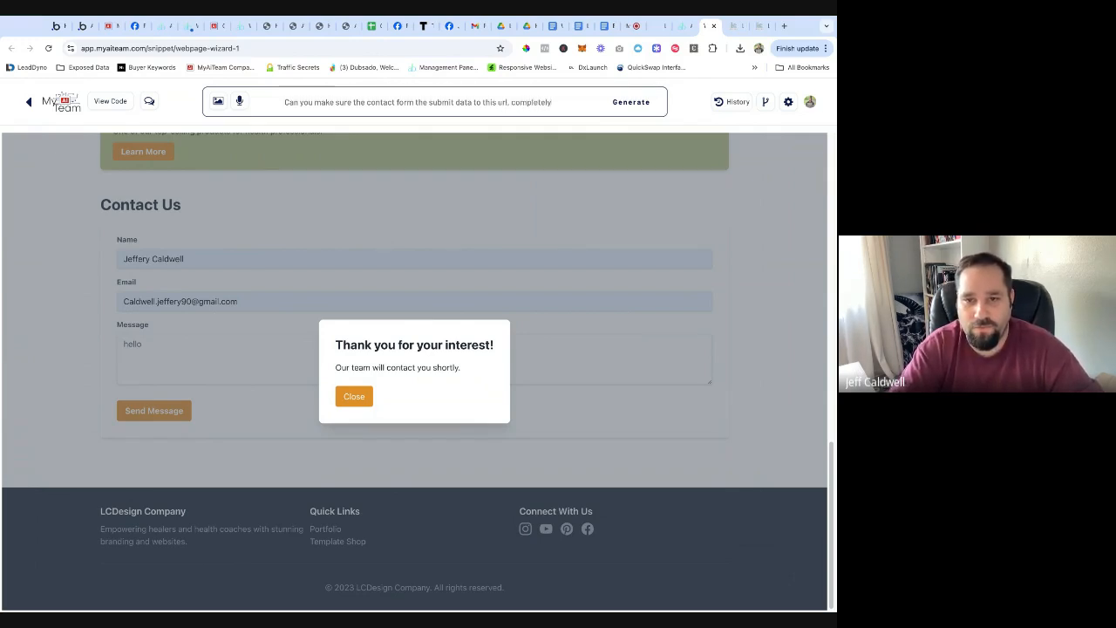
{"action": "type", "text": " redo i"}
{"action": "type", "text": "h"}
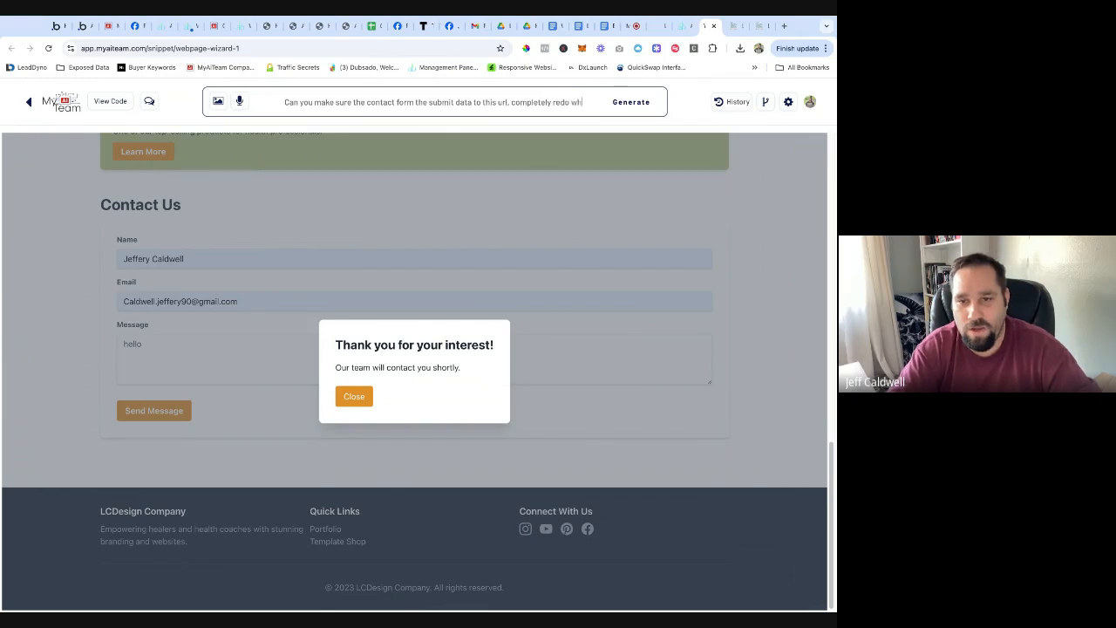
{"action": "type", "text": "at you have now b"}
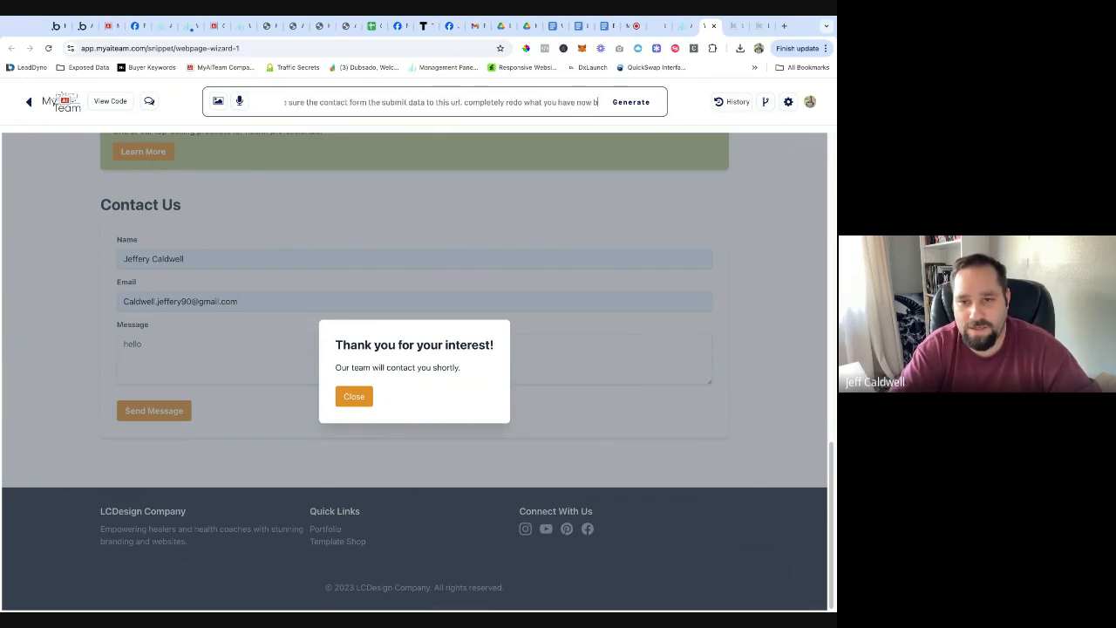
{"action": "type", "text": "ecu"}
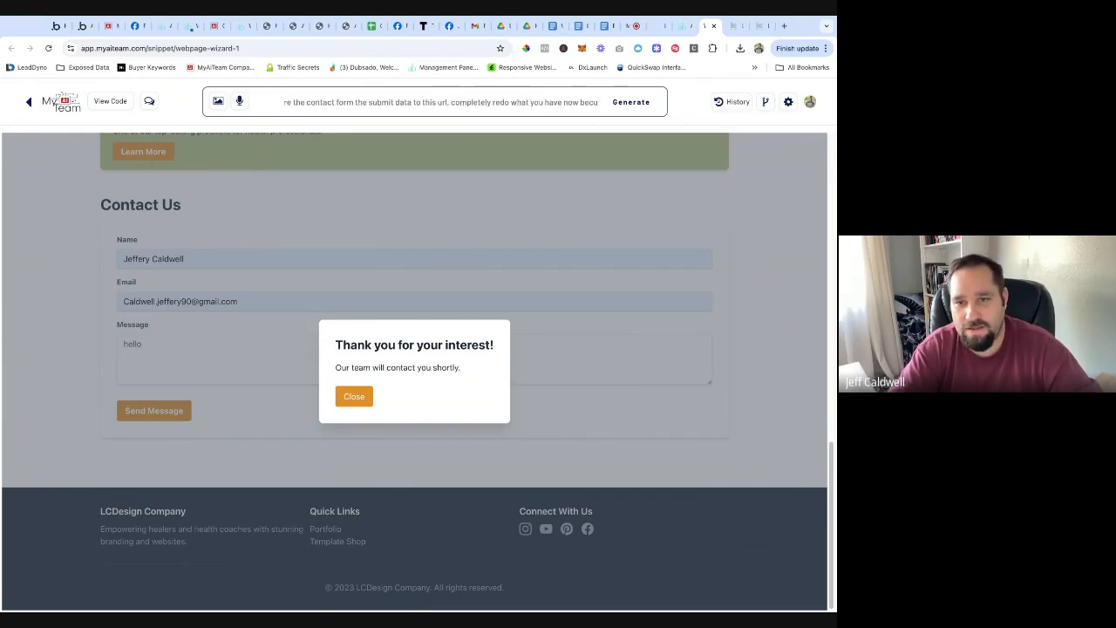
{"action": "key", "text": "BackSpace"}
{"action": "type", "text": "ause it does"}
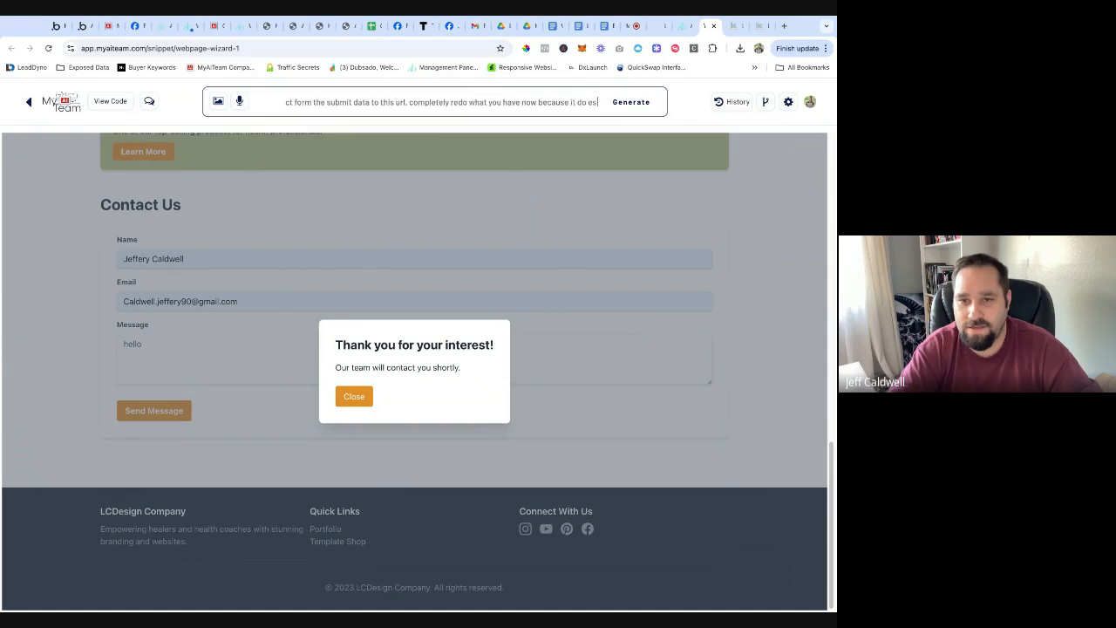
{"action": "type", "text": " n"}
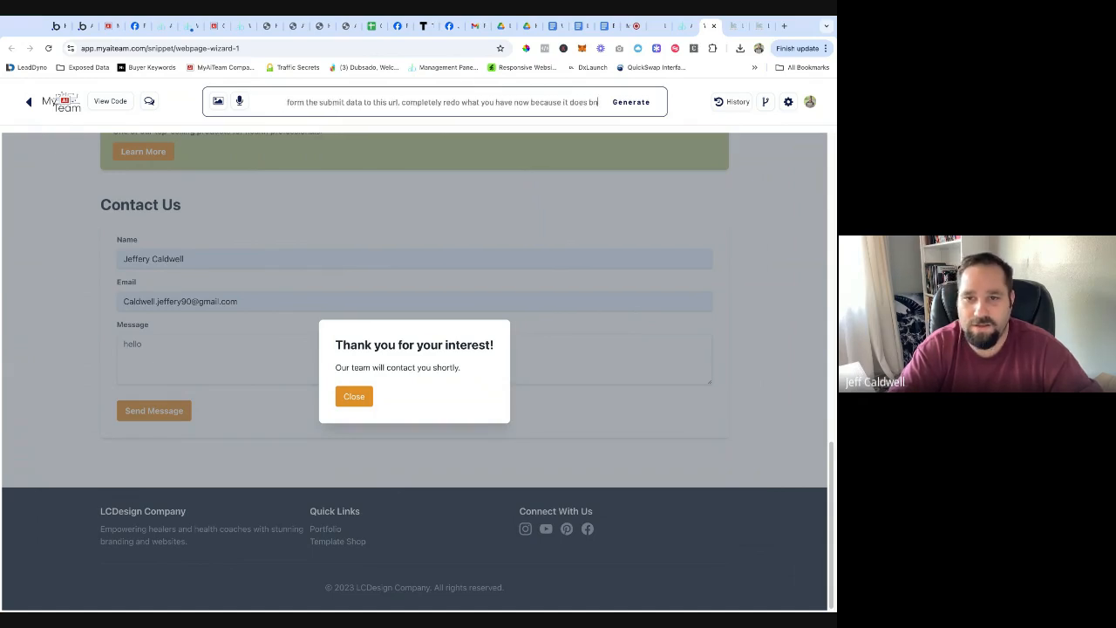
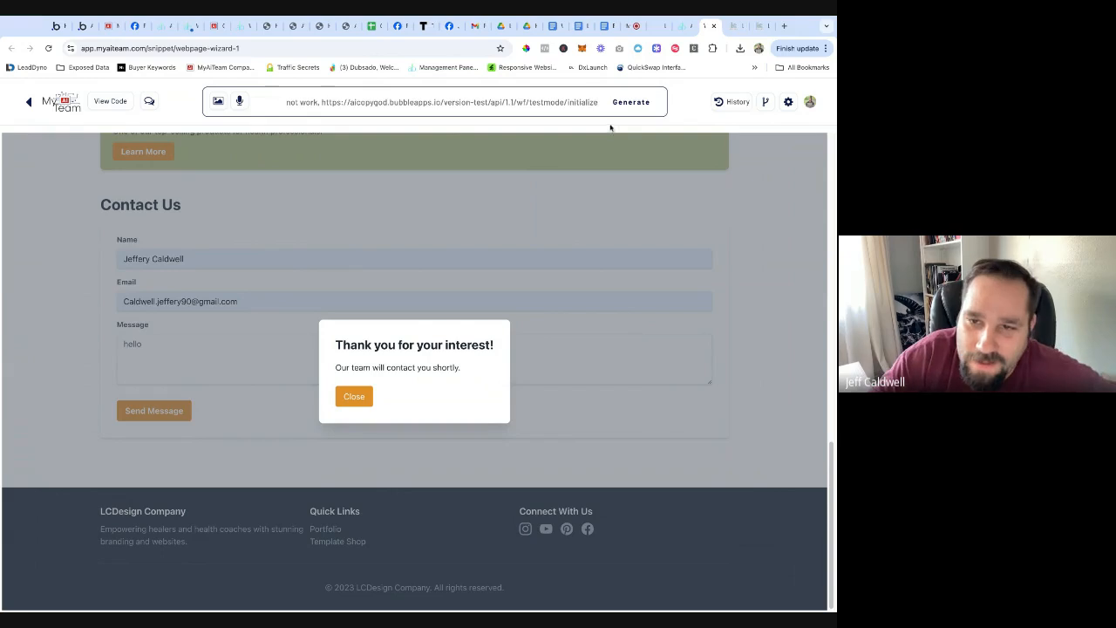
{"action": "left_click", "coordinate": [615, 106]}
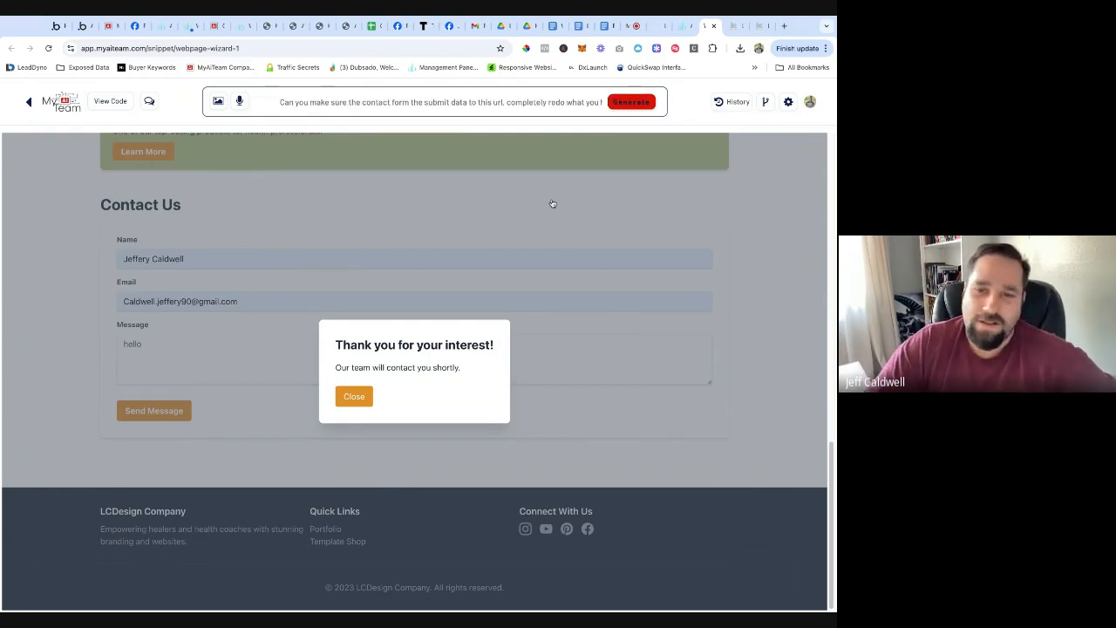
{"action": "left_click", "coordinate": [359, 397]}
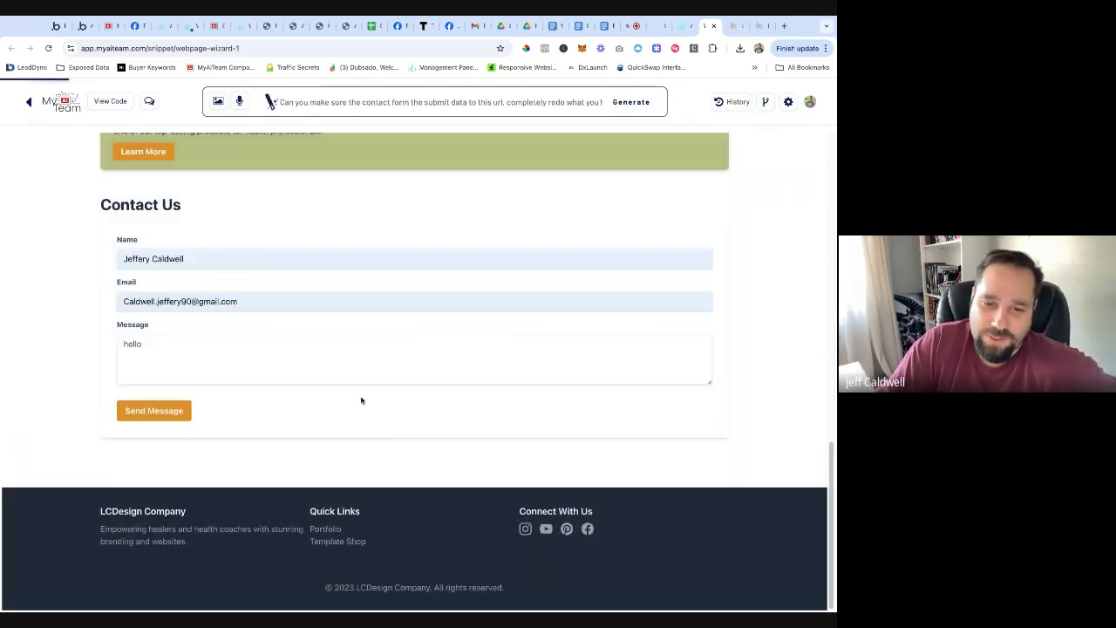
{"action": "left_click", "coordinate": [82, 28]}
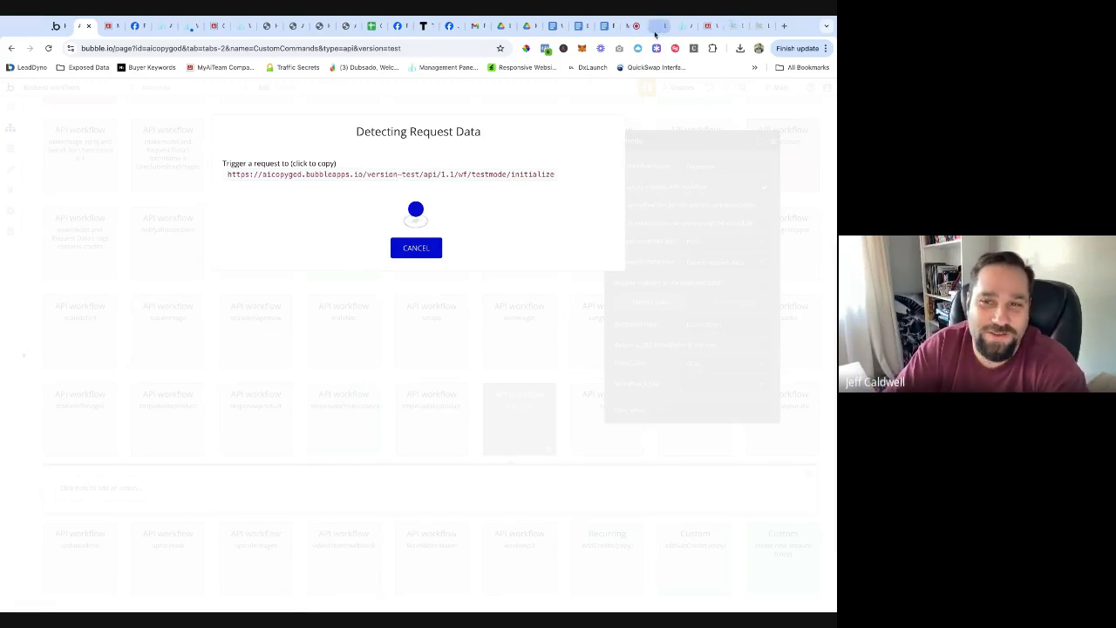
- Return to the MyAiTeam page with its filled-in contact form
{"action": "left_click", "coordinate": [706, 27]}
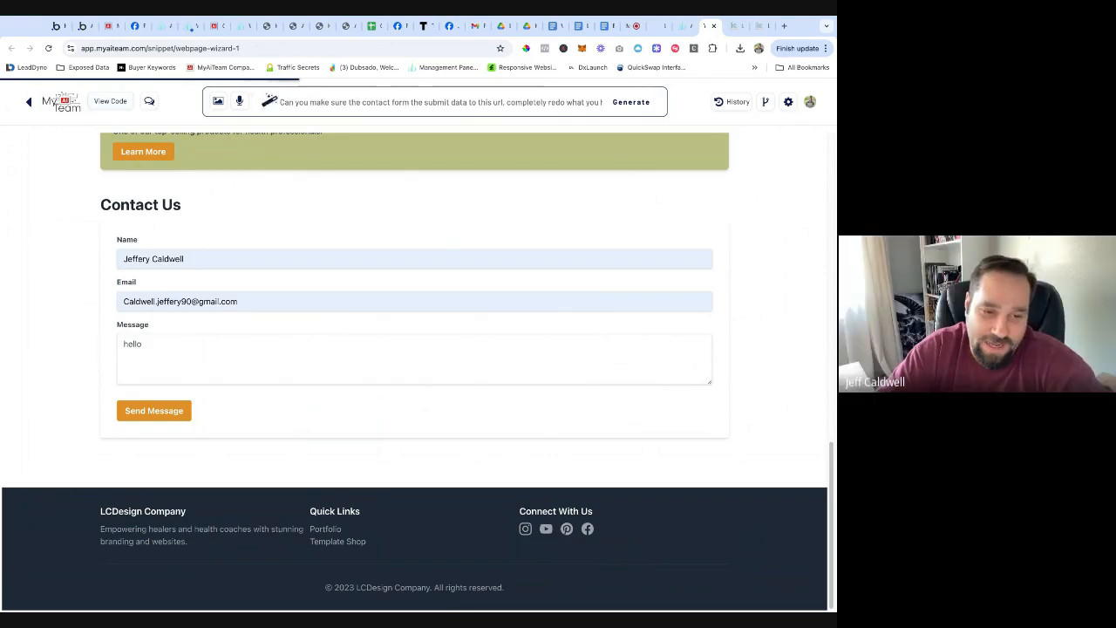
- Open DevTools and expand the console's timeout error object, then go back to Bubble
{"action": "key", "text": "super+alt+i"}
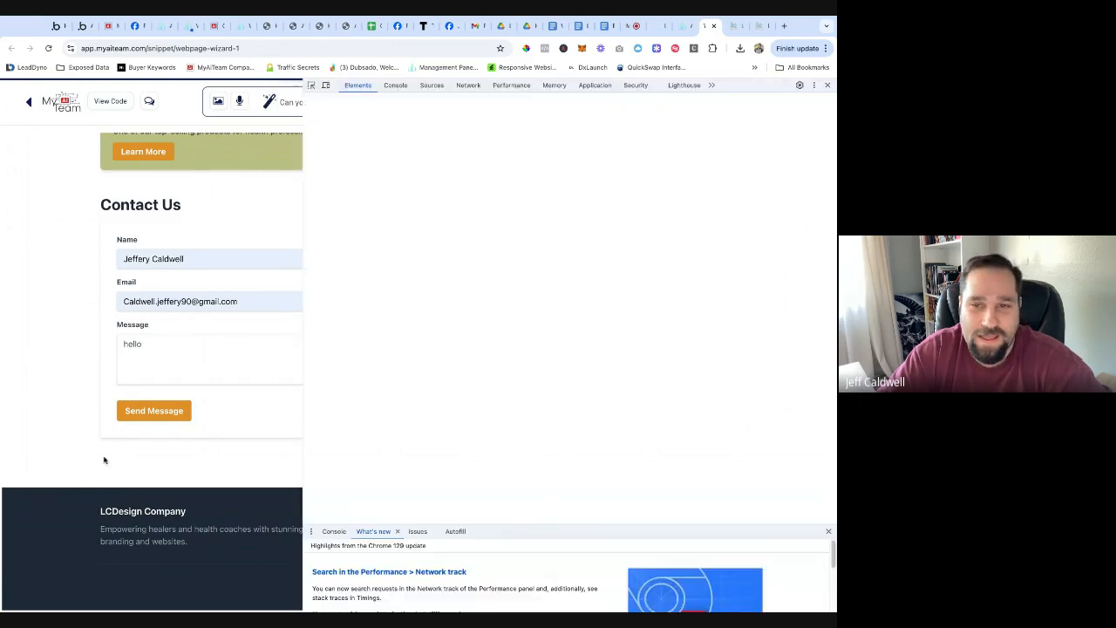
{"action": "left_click", "coordinate": [468, 86]}
{"action": "left_click", "coordinate": [397, 87]}
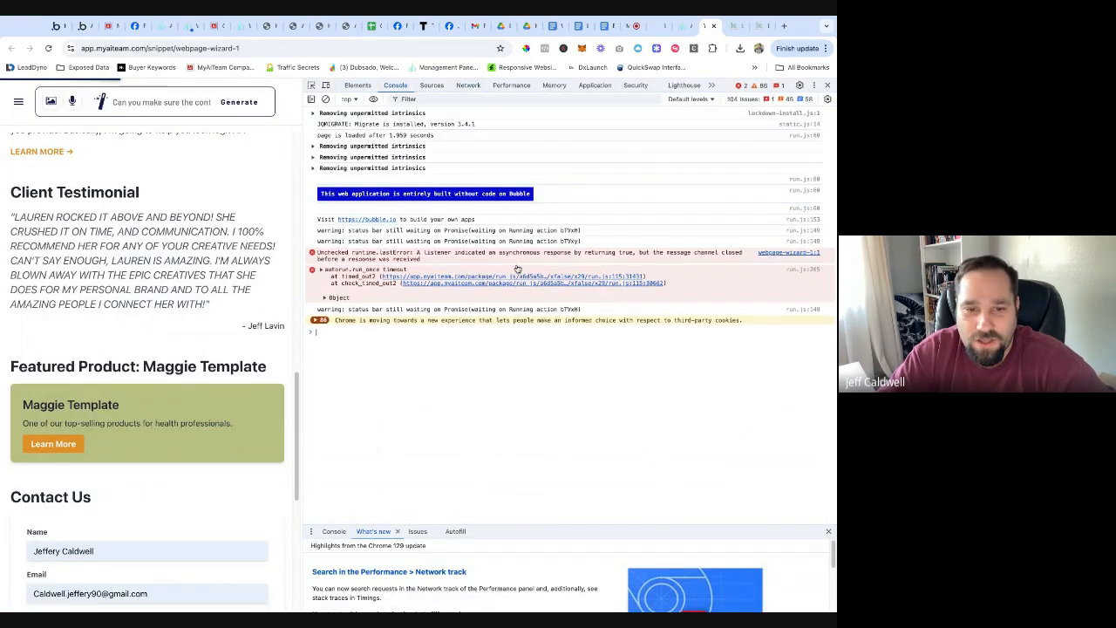
{"action": "left_click", "coordinate": [357, 86]}
{"action": "left_click", "coordinate": [396, 85]}
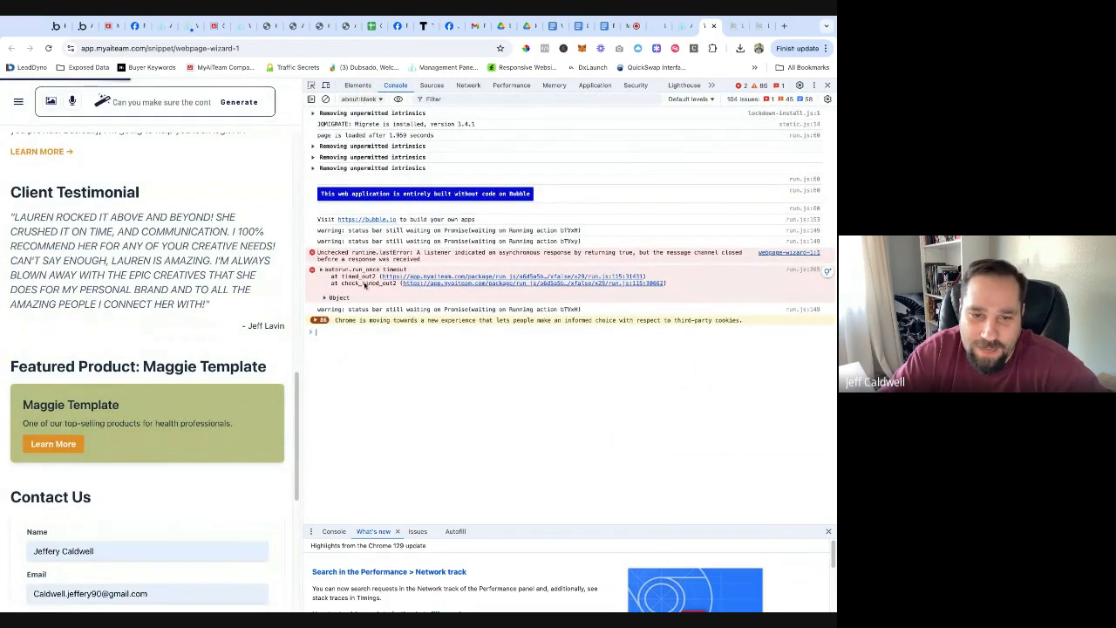
{"action": "left_click", "coordinate": [324, 298]}
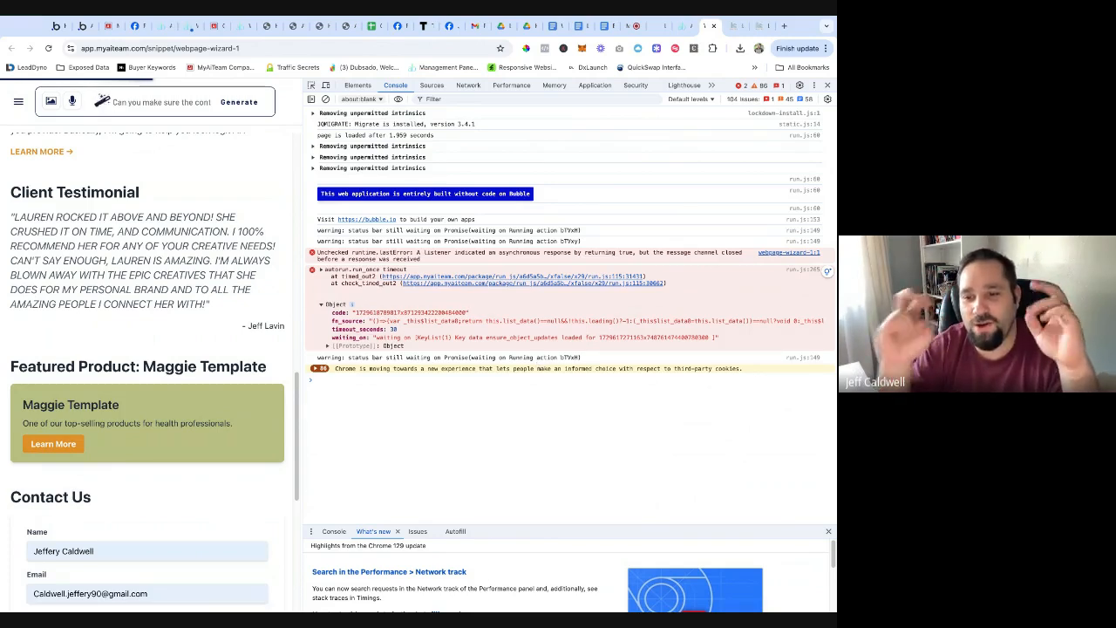
{"action": "left_click", "coordinate": [82, 28]}
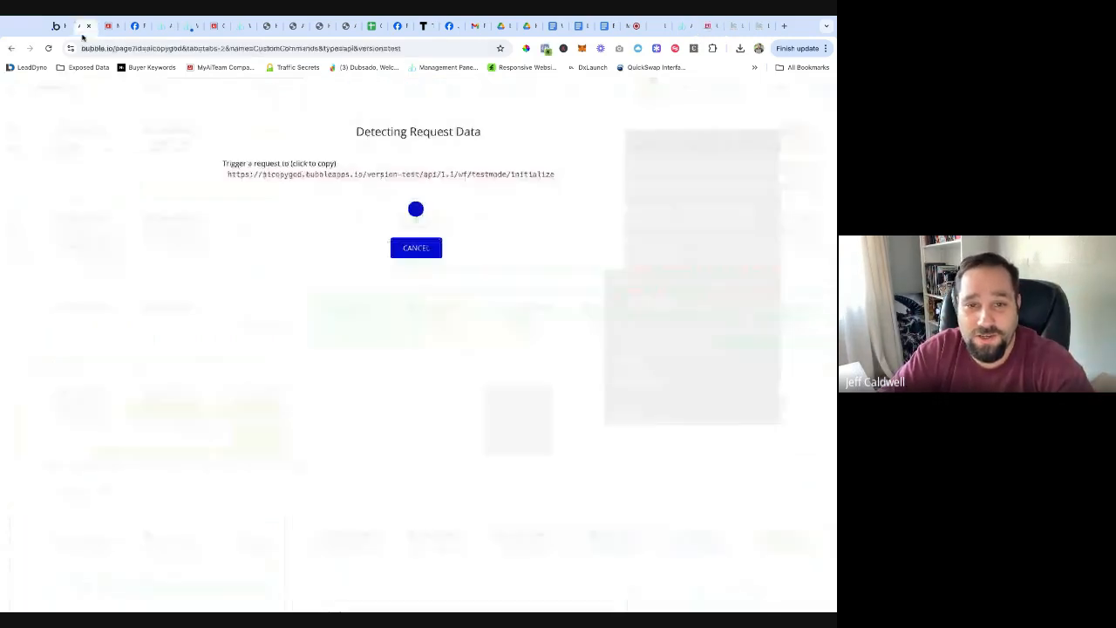
- Enable 'run without authentication' and 'Ignore privacy rules' on testmode, then restart request detection
{"action": "left_click", "coordinate": [418, 249]}
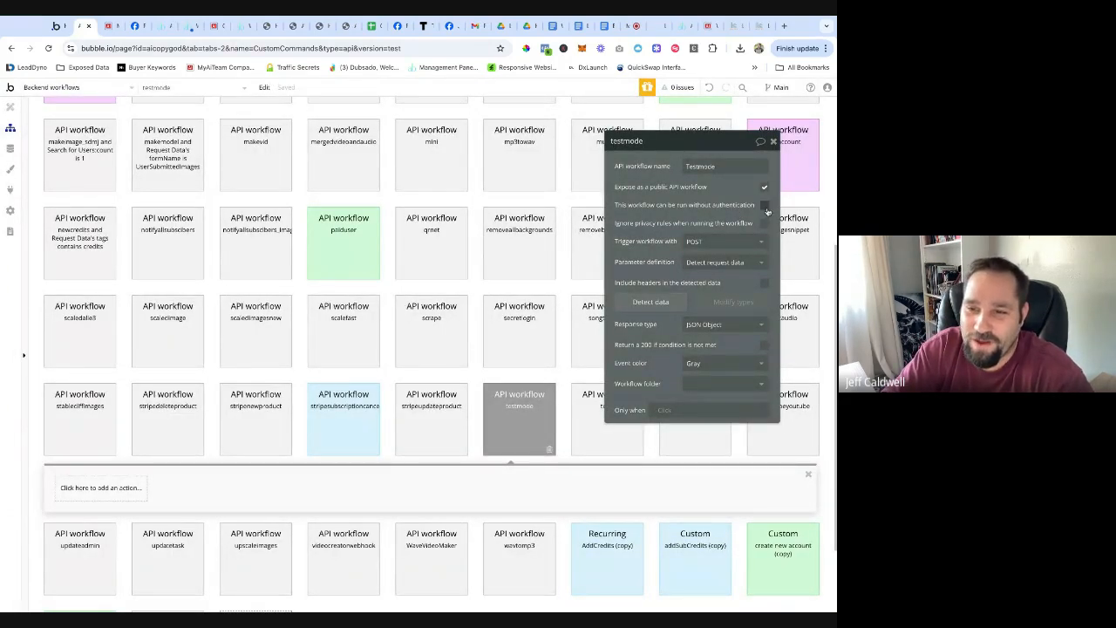
{"action": "left_click", "coordinate": [764, 205]}
{"action": "left_click", "coordinate": [764, 223]}
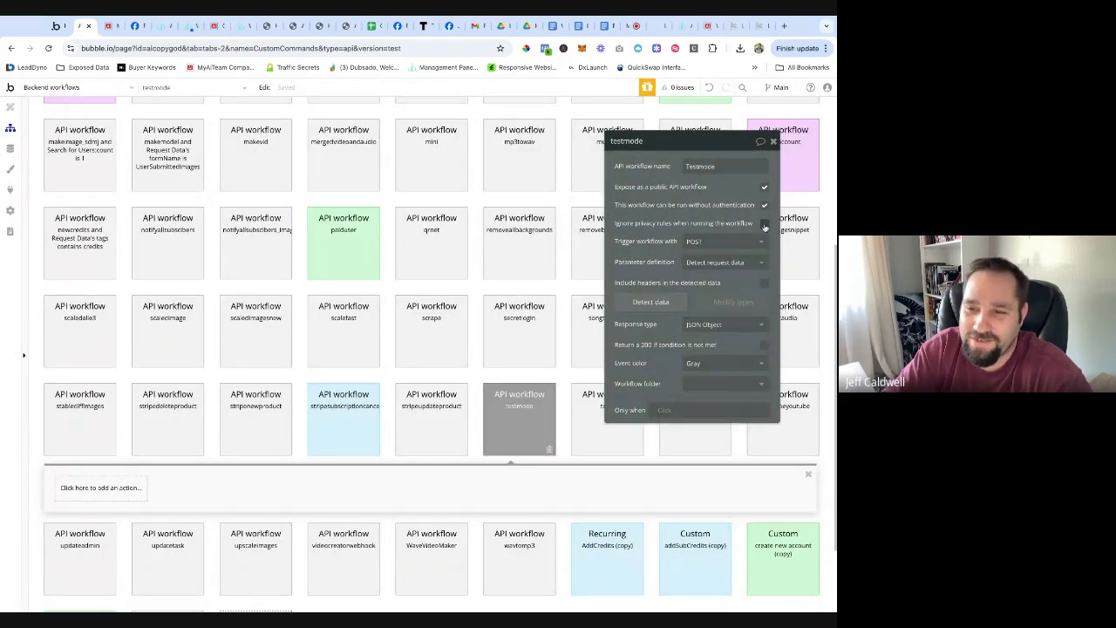
{"action": "left_click", "coordinate": [669, 303]}
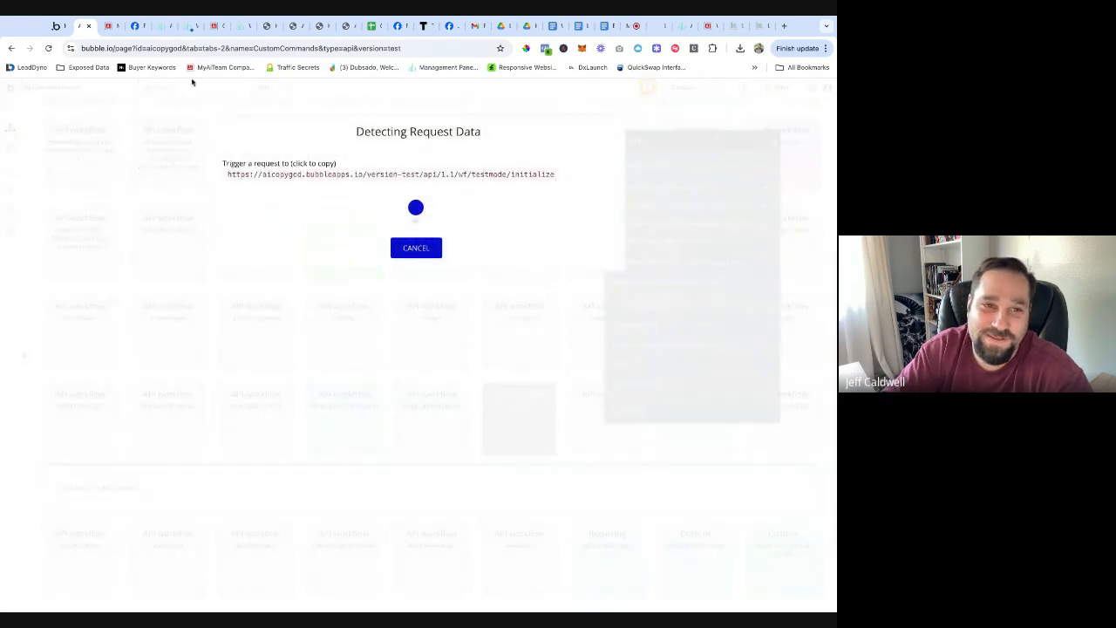
{"action": "left_click", "coordinate": [704, 25]}
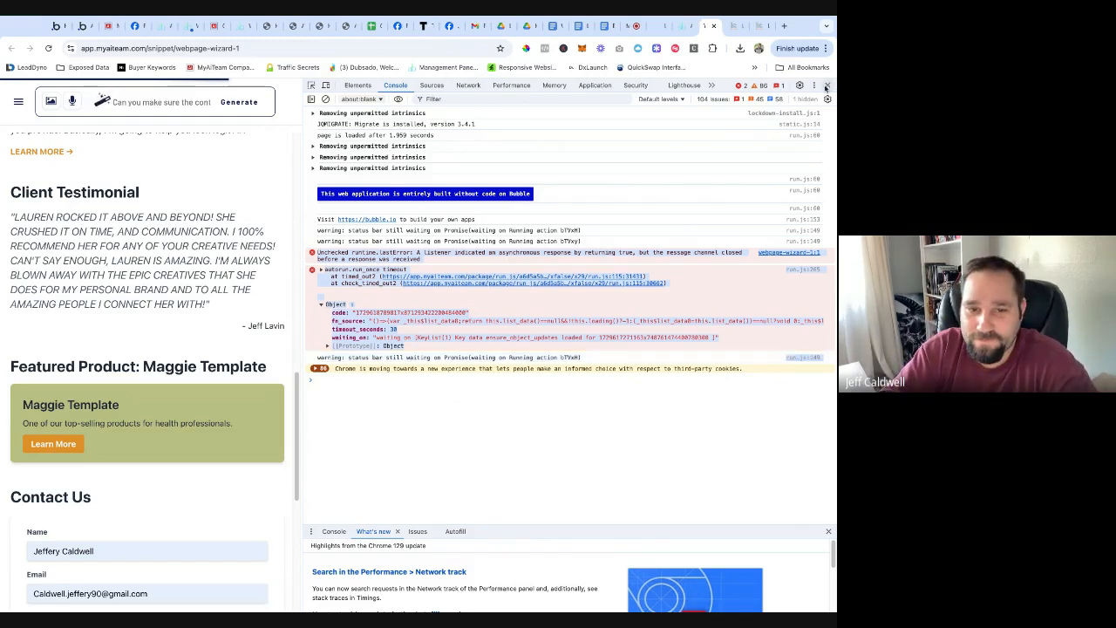
- Close DevTools, confirm Bubble's request detection is still waiting, and return to the contact form
{"action": "left_click", "coordinate": [825, 85]}
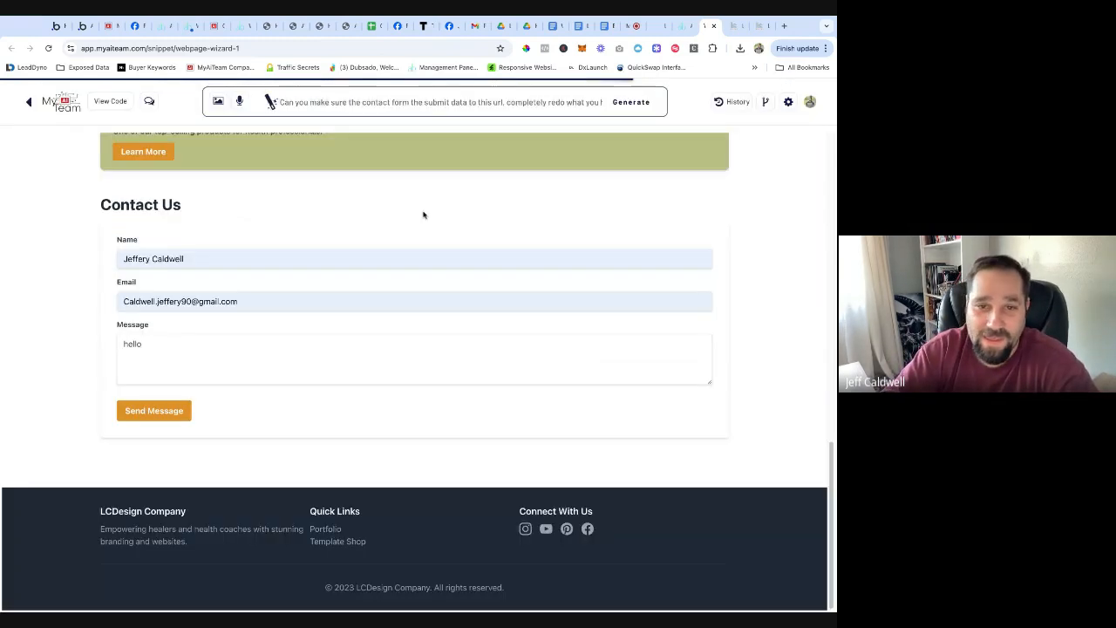
{"action": "left_click", "coordinate": [83, 27]}
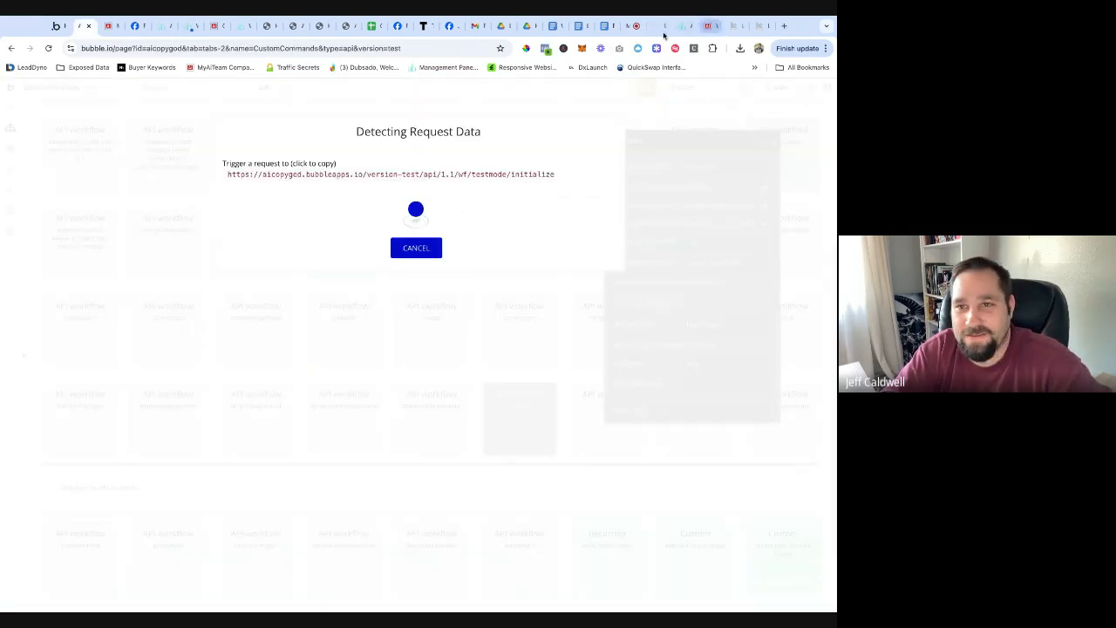
{"action": "left_click", "coordinate": [708, 26]}
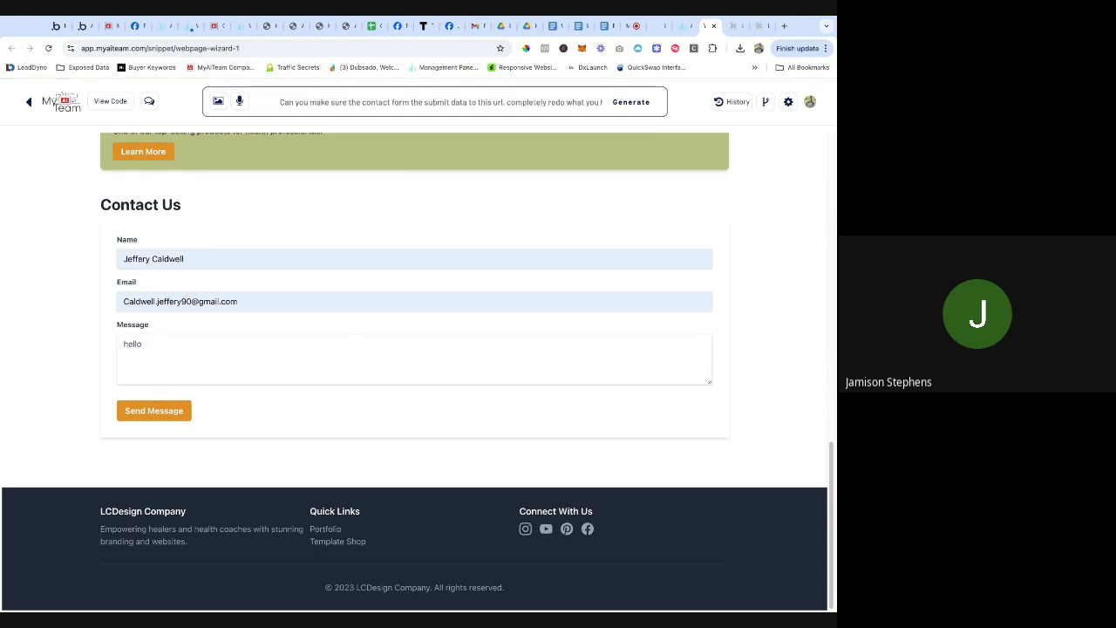
- Resubmit the 'hello' contact form, check Bubble, dismiss the thank-you message, and reopen DevTools
{"action": "left_click", "coordinate": [154, 410]}
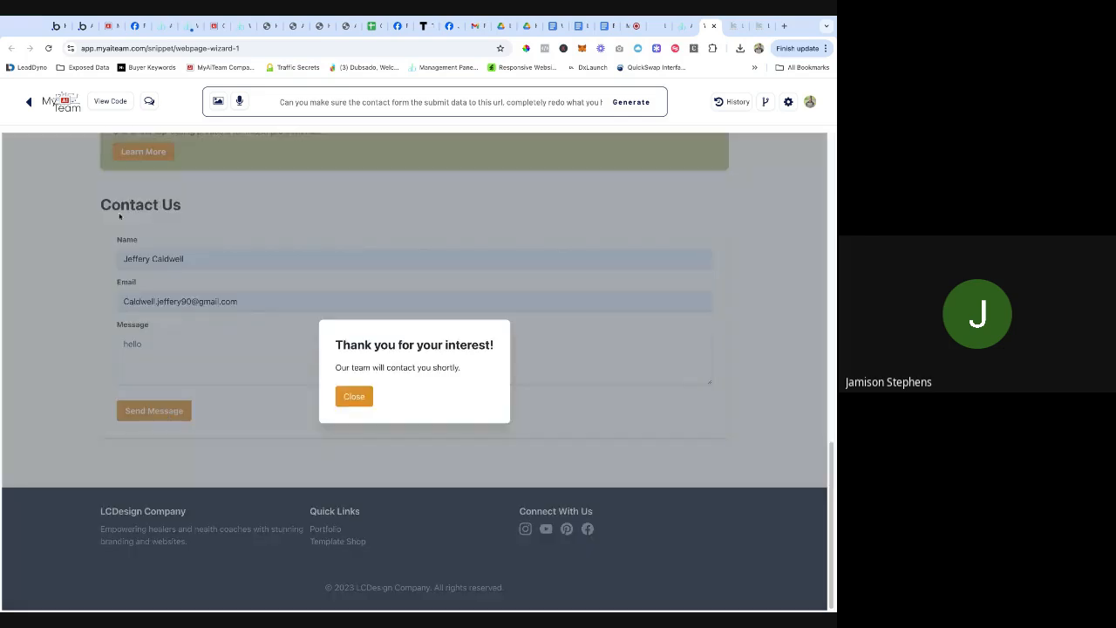
{"action": "left_click", "coordinate": [85, 27]}
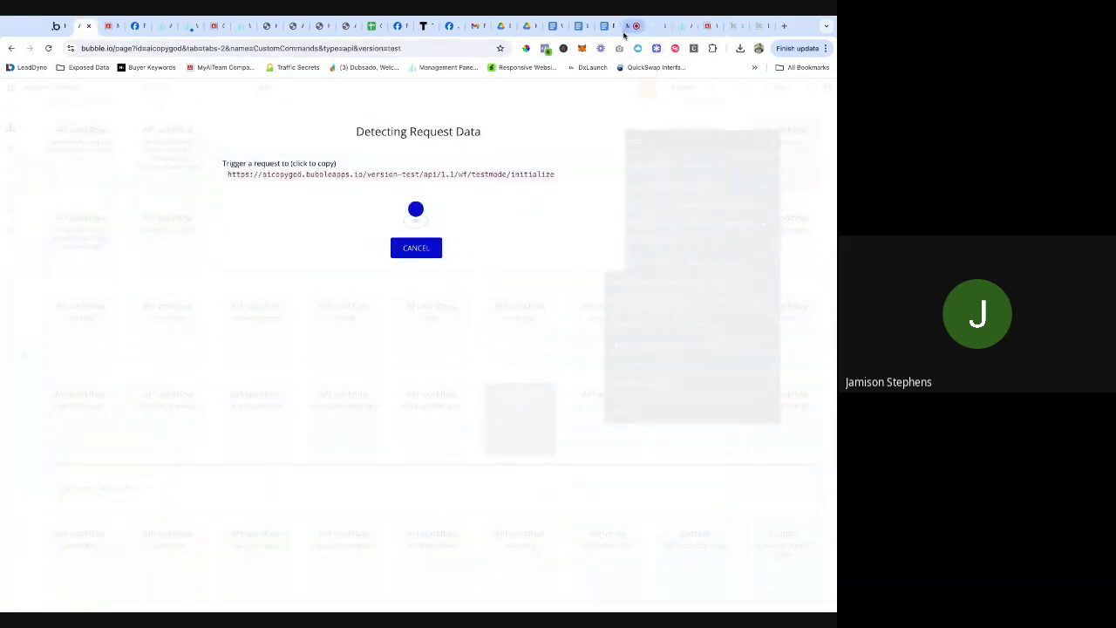
{"action": "left_click", "coordinate": [710, 28]}
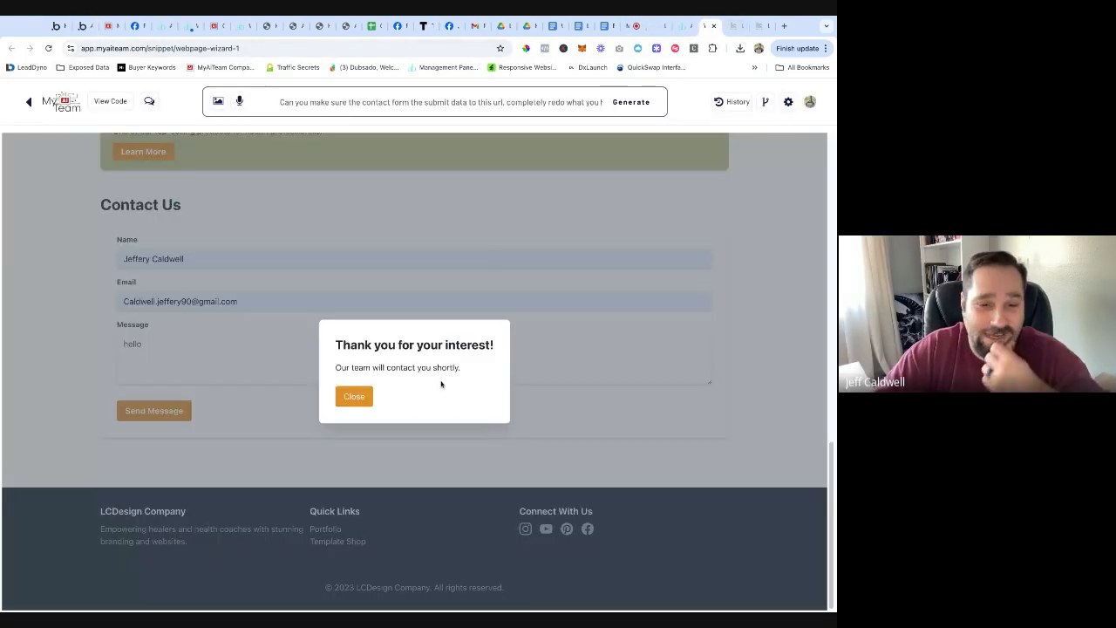
{"action": "left_click", "coordinate": [354, 397]}
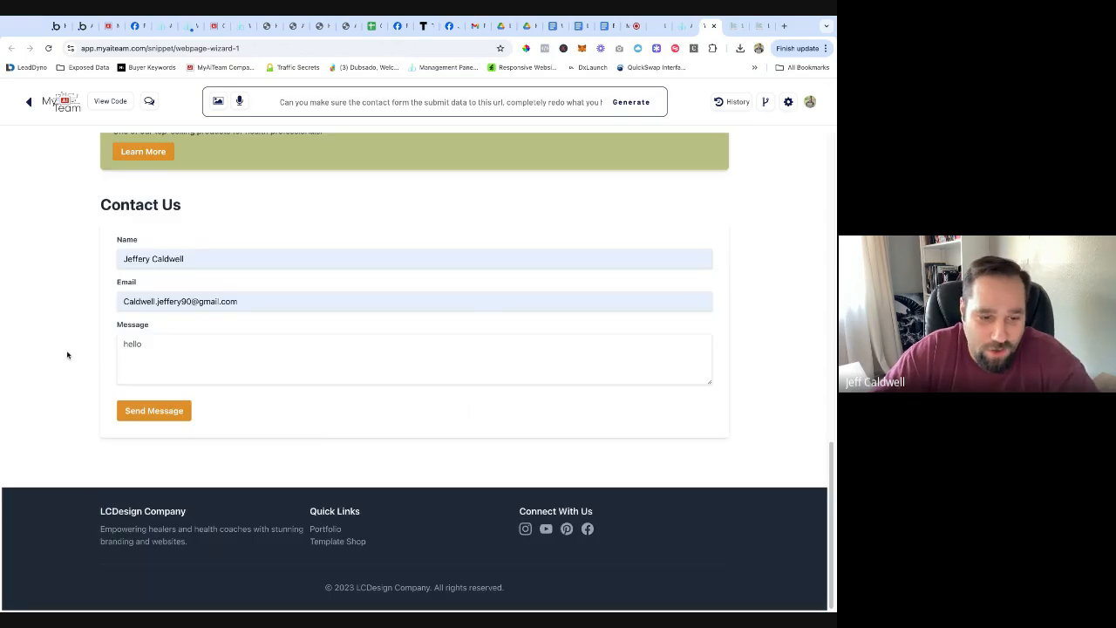
{"action": "key", "text": "super+alt+i"}
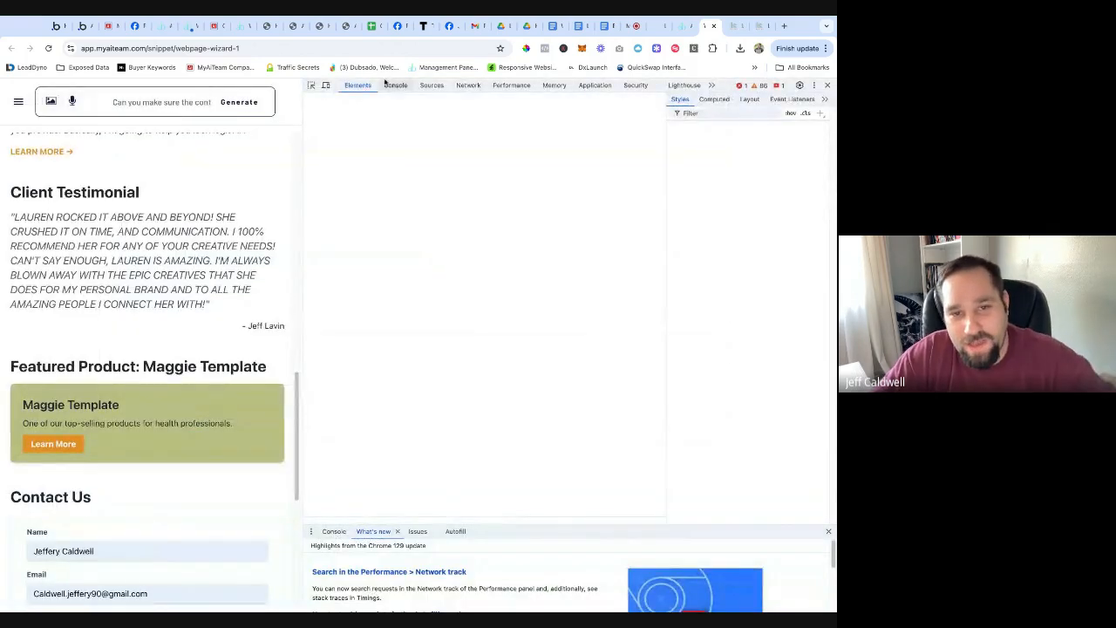
- Expand the form-submission timeout error in the console and select its text
{"action": "left_click", "coordinate": [435, 86]}
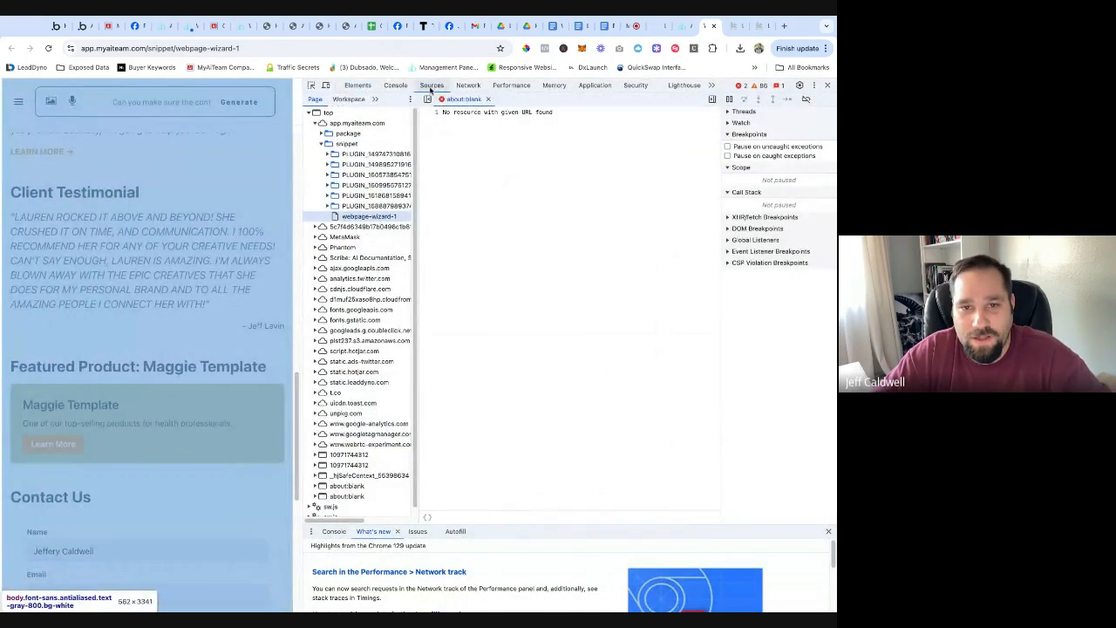
{"action": "left_click", "coordinate": [395, 85]}
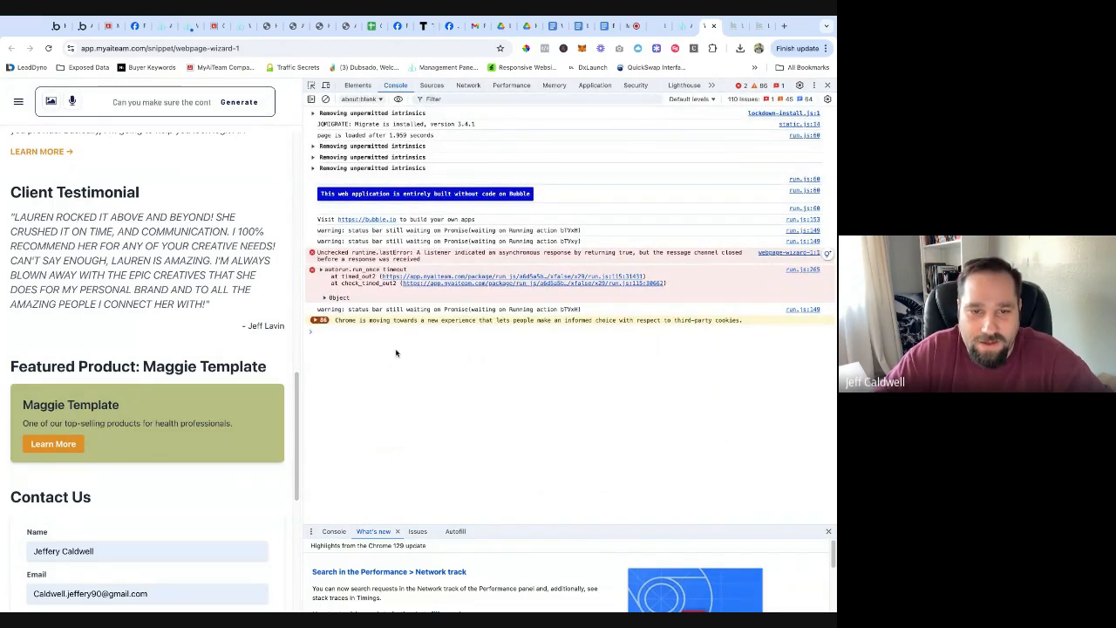
{"action": "left_click", "coordinate": [364, 336]}
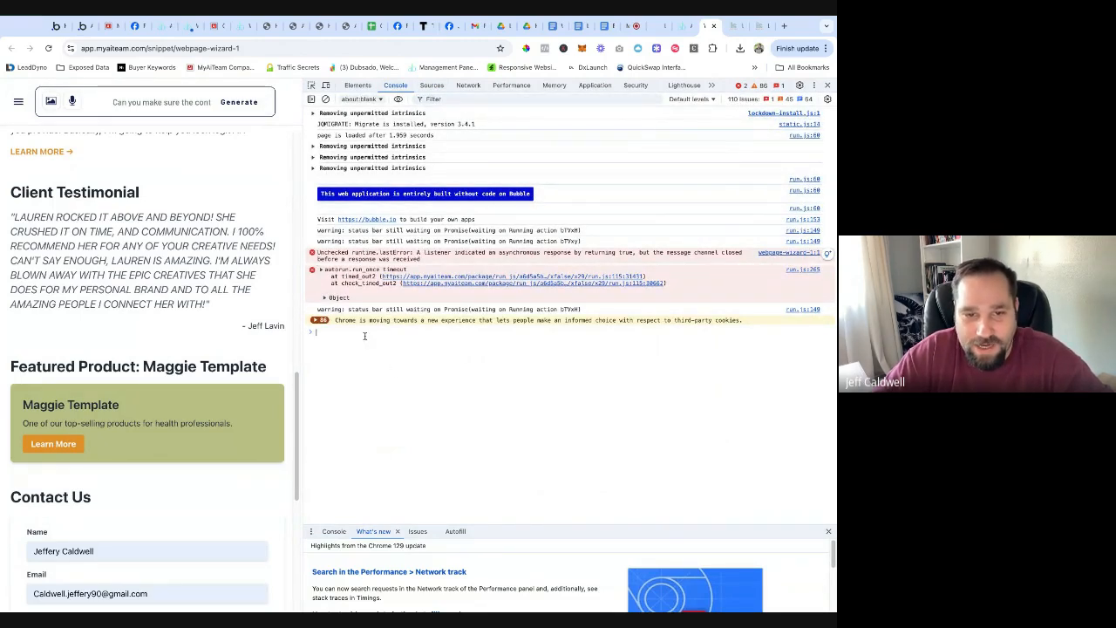
{"action": "left_click", "coordinate": [325, 298]}
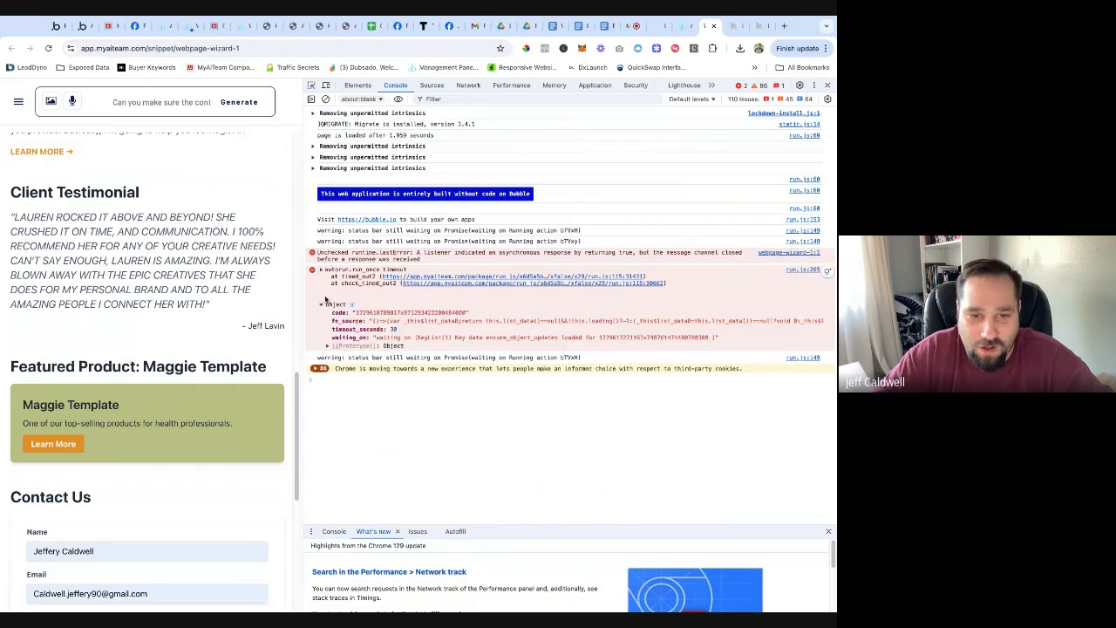
{"action": "left_click", "coordinate": [319, 270]}
{"action": "left_click", "coordinate": [414, 363]}
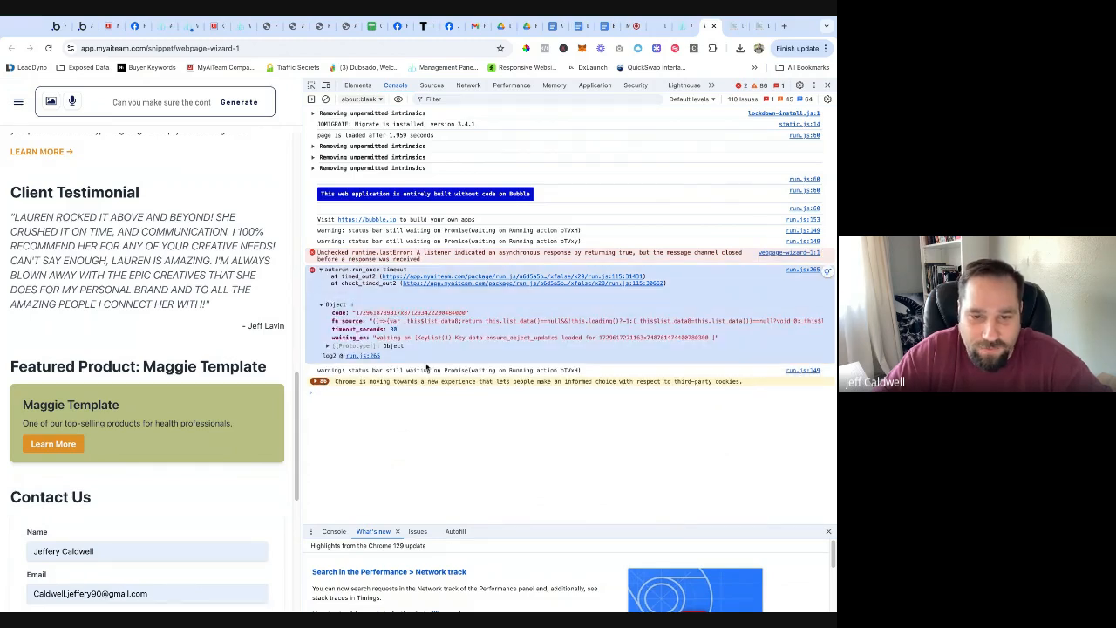
{"action": "left_click_drag", "start_coordinate": [772, 389], "coordinate": [318, 240]}
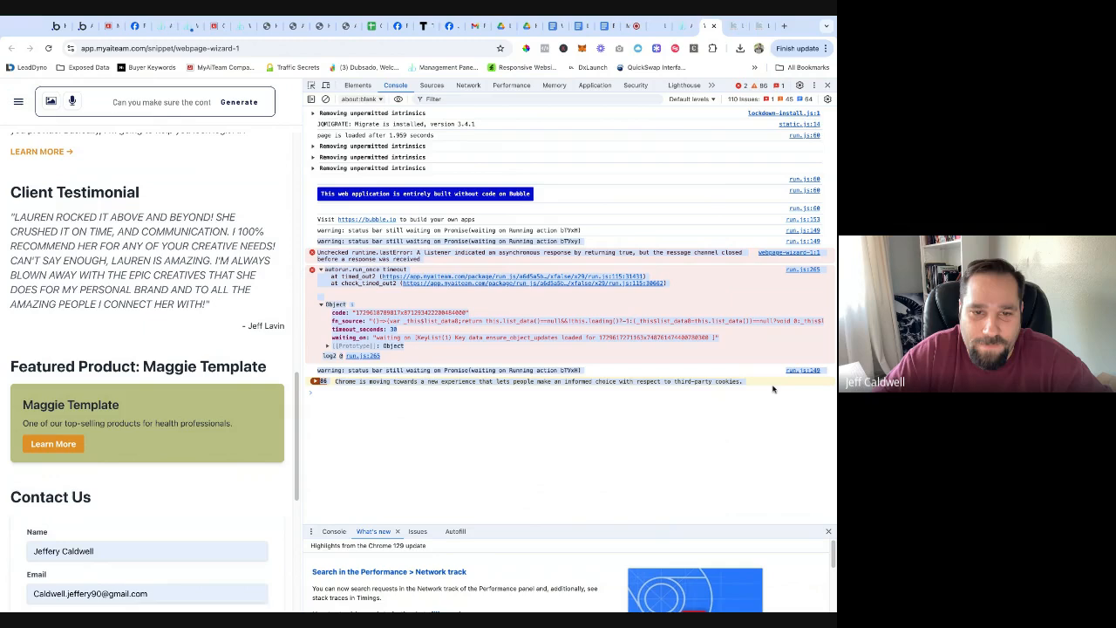
- Send the AI the prompt 'i got this error when sumbit the form' for a fix, then close DevTools
{"action": "triple_click", "coordinate": [167, 101]}
{"action": "type", "text": "i got this er"}
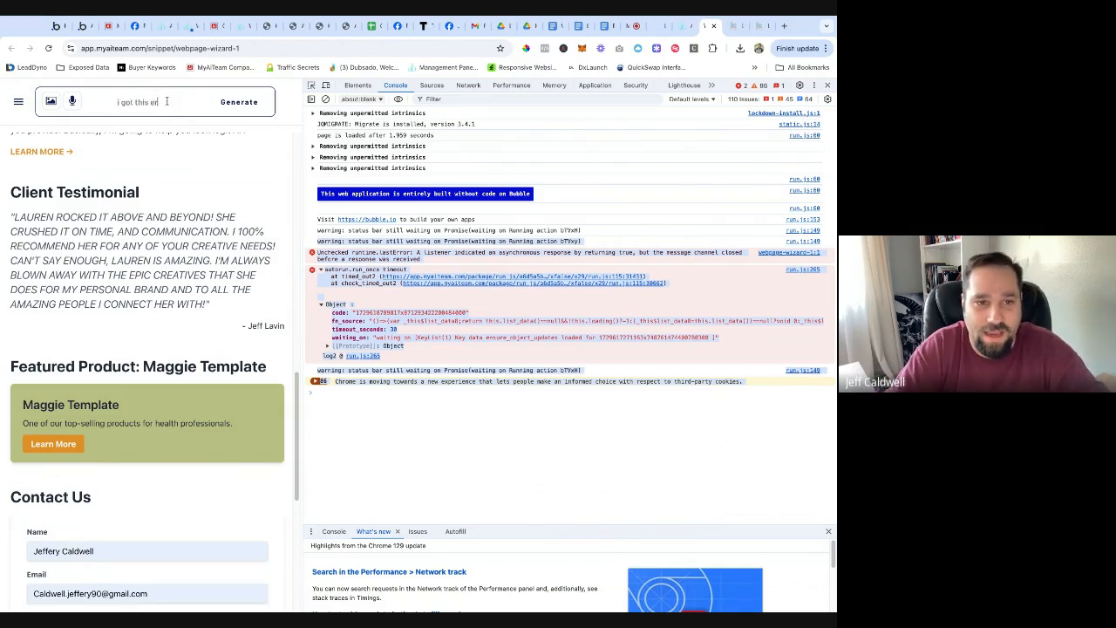
{"action": "type", "text": "ror when summ"}
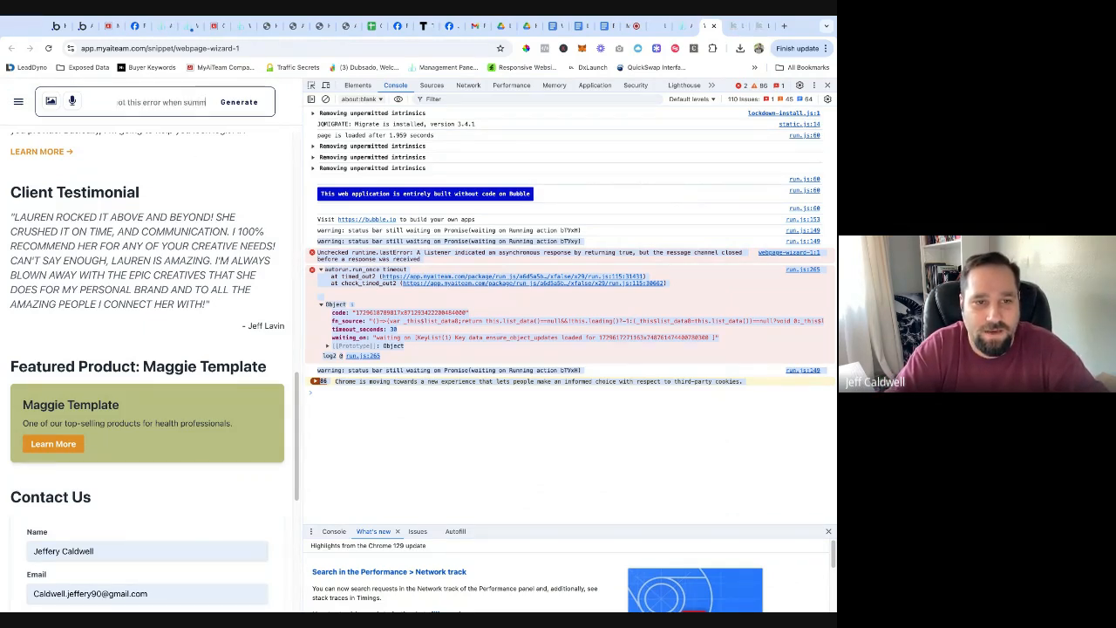
{"action": "key", "text": "BackSpace"}
{"action": "type", "text": "bit the form."}
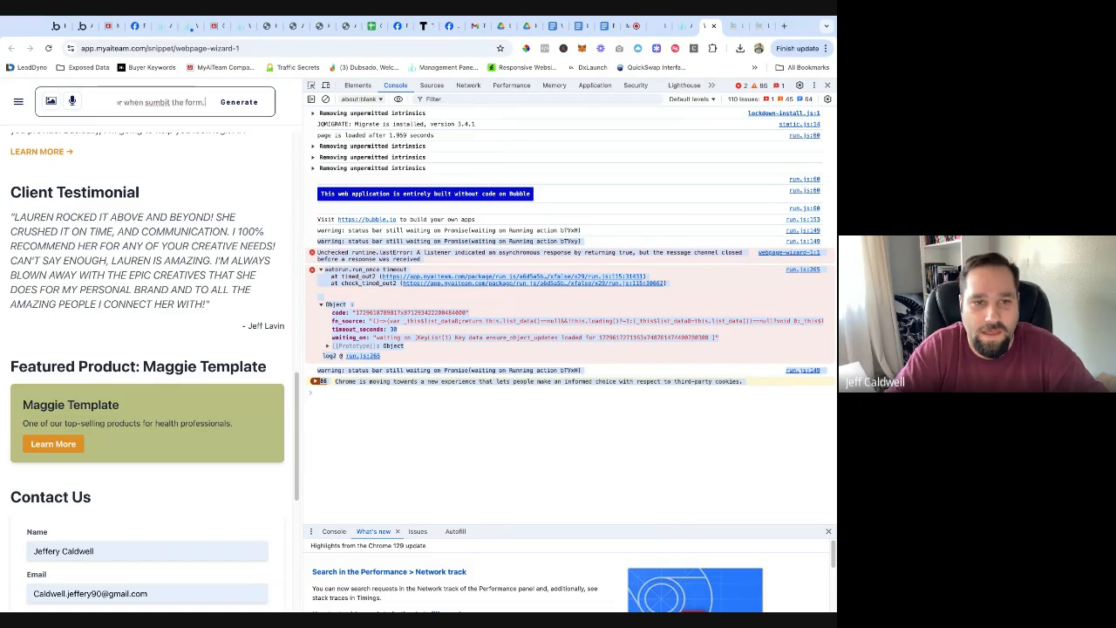
{"action": "left_click", "coordinate": [240, 103]}
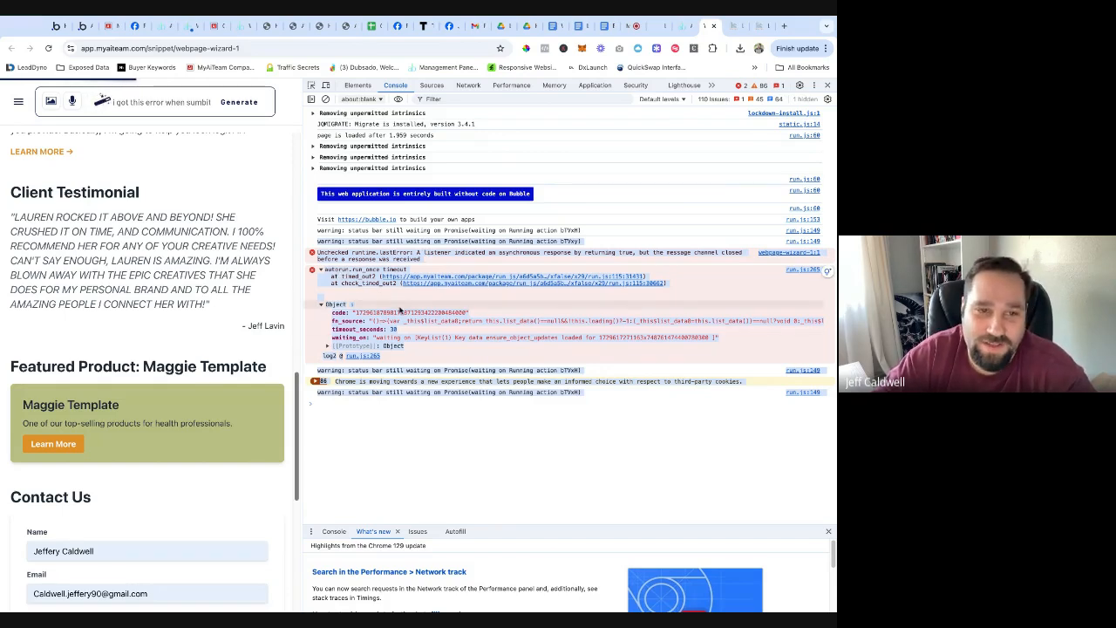
{"action": "left_click", "coordinate": [827, 84]}
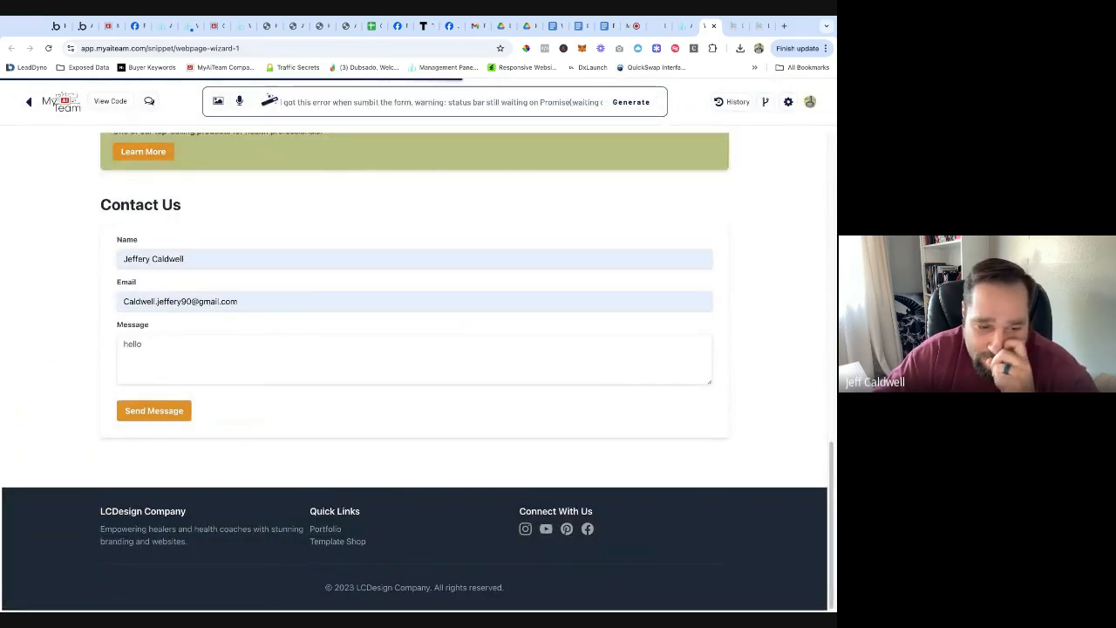
{"action": "key", "text": "super+alt+i"}
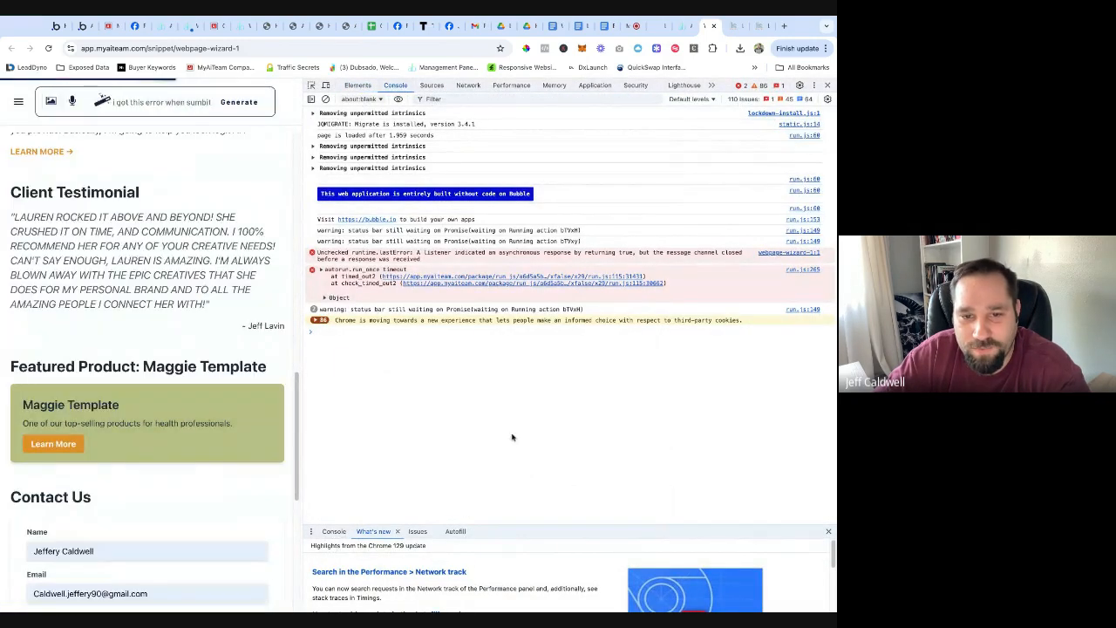
{"action": "left_click", "coordinate": [827, 84]}
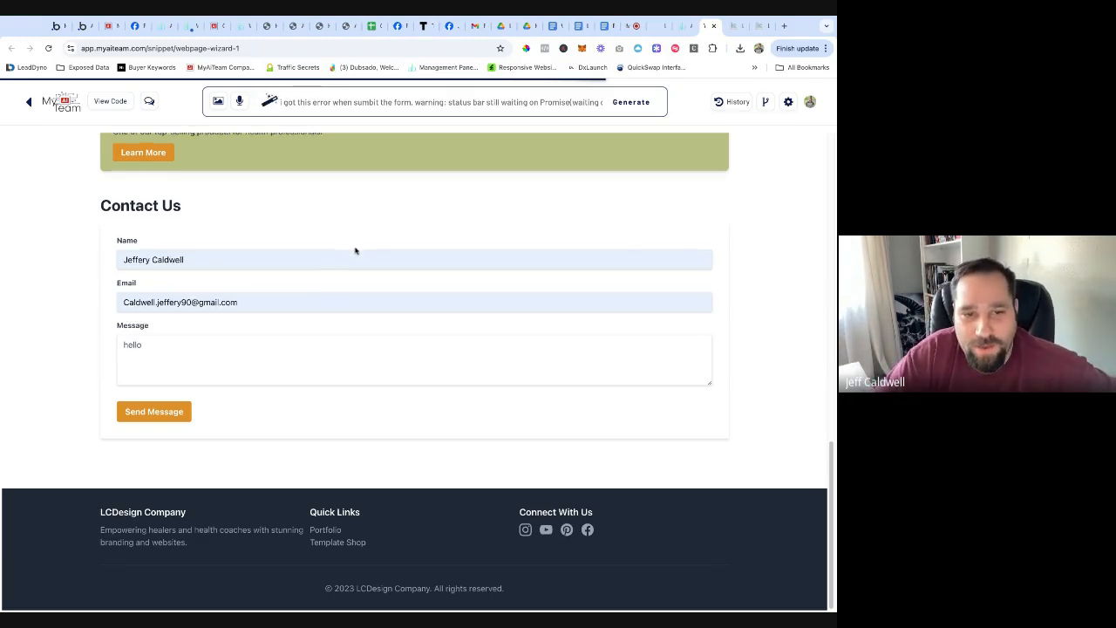
{"action": "scroll", "coordinate": [344, 261], "scroll_direction": "up", "scroll_amount": 2}
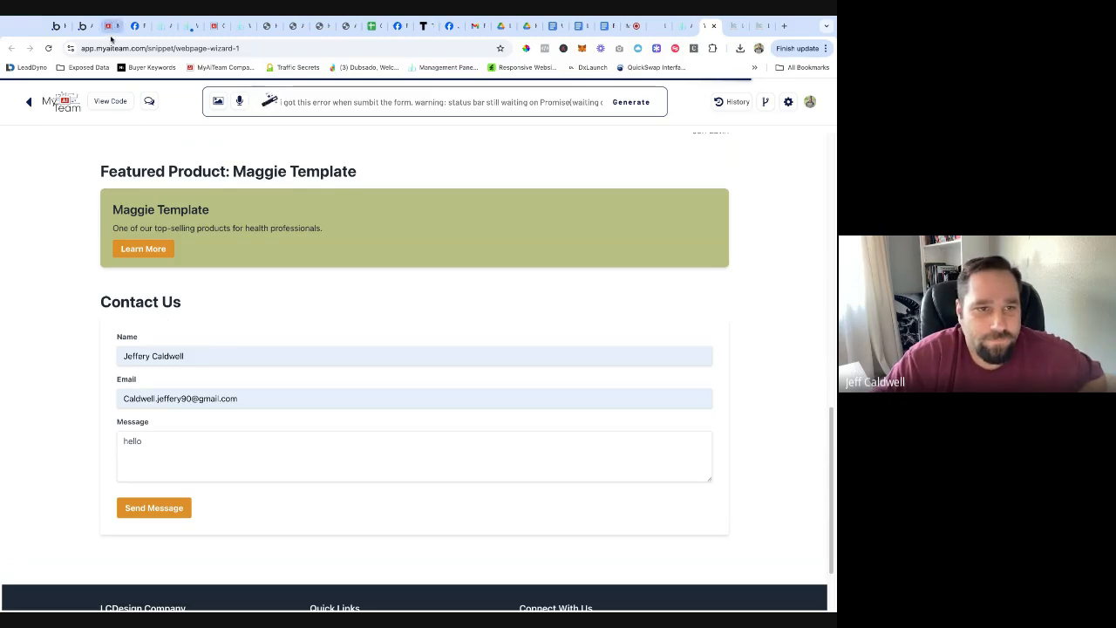
{"action": "left_click", "coordinate": [83, 34]}
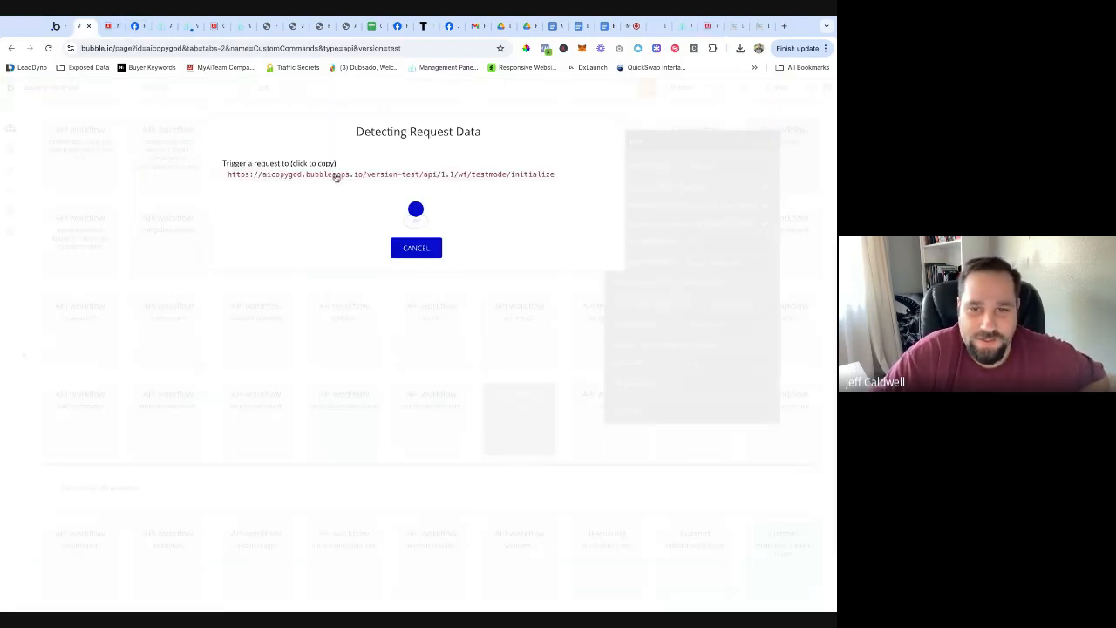
{"action": "left_click", "coordinate": [712, 27]}
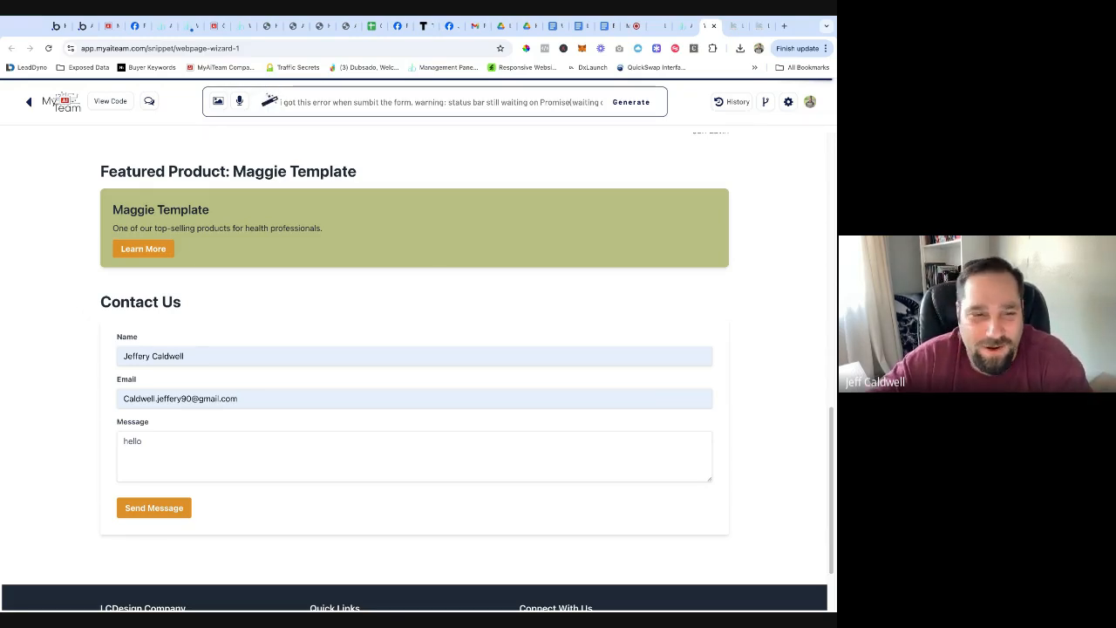
- Test-submit the regenerated contact form, check Bubble, dismiss the thank-you, and reload the page
{"action": "scroll", "coordinate": [520, 259], "scroll_direction": "up", "scroll_amount": 10}
{"action": "scroll", "coordinate": [479, 302], "scroll_direction": "down", "scroll_amount": 11}
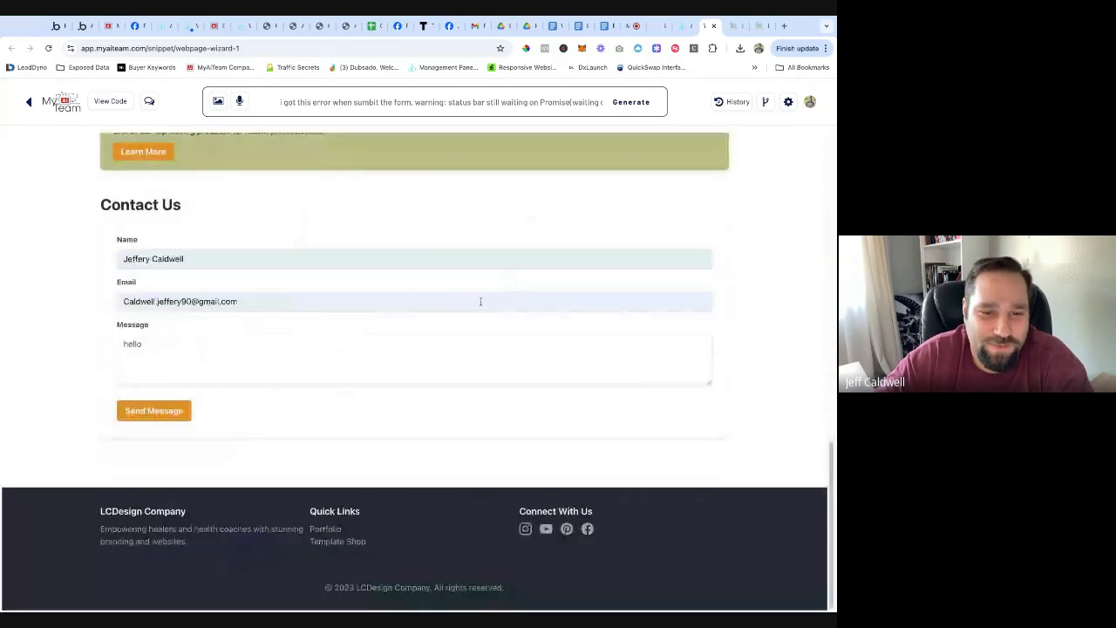
{"action": "left_click", "coordinate": [166, 413]}
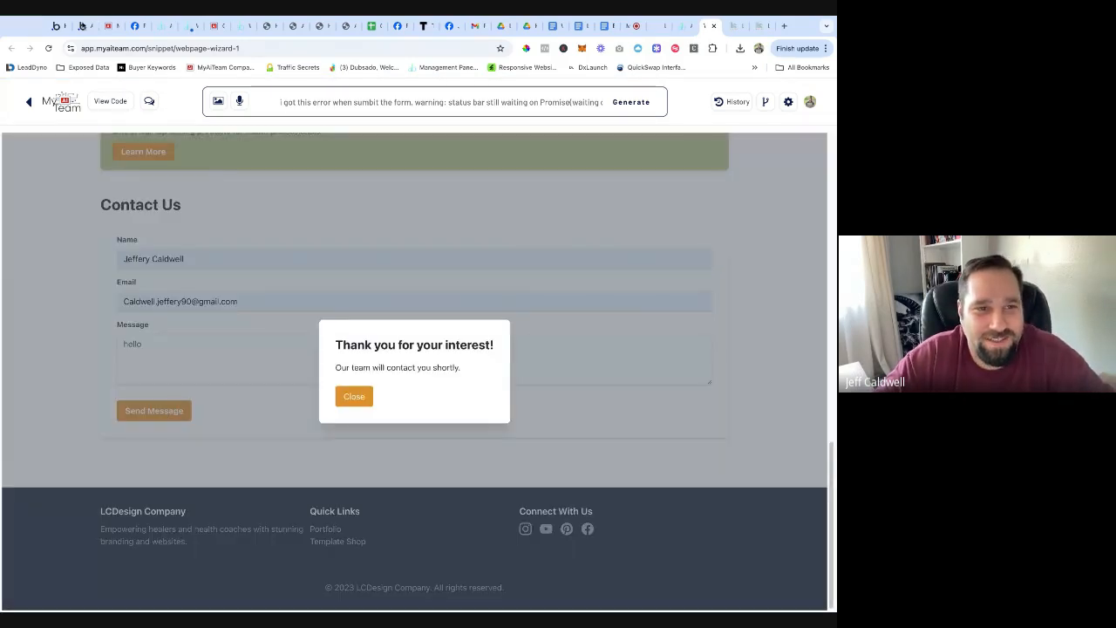
{"action": "left_click", "coordinate": [83, 25]}
{"action": "left_click", "coordinate": [706, 25]}
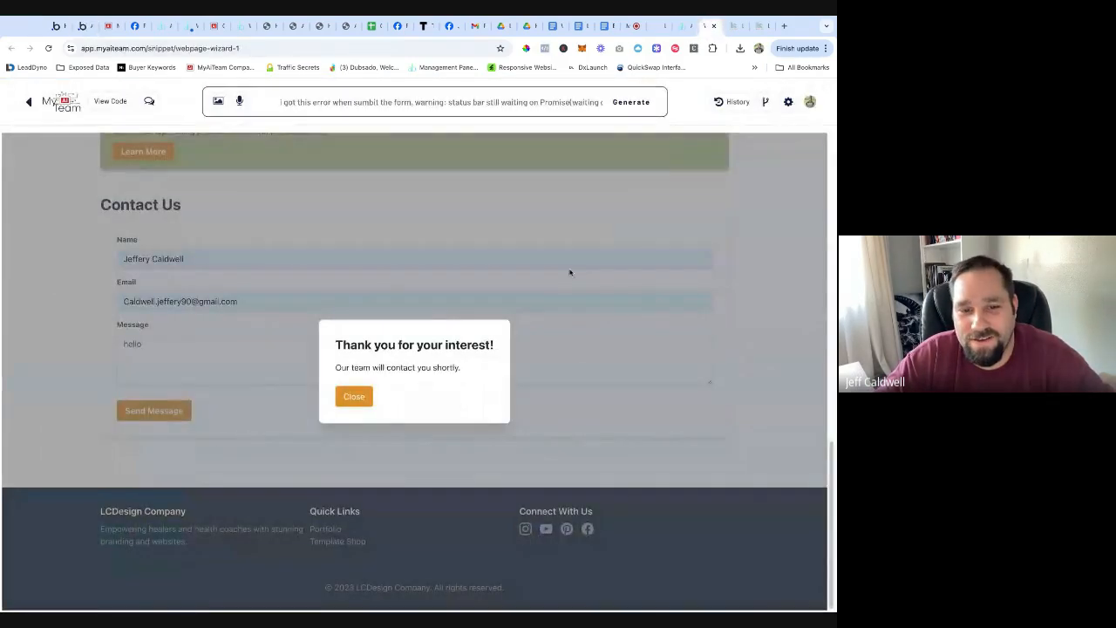
{"action": "left_click", "coordinate": [355, 396]}
{"action": "left_click", "coordinate": [48, 49]}
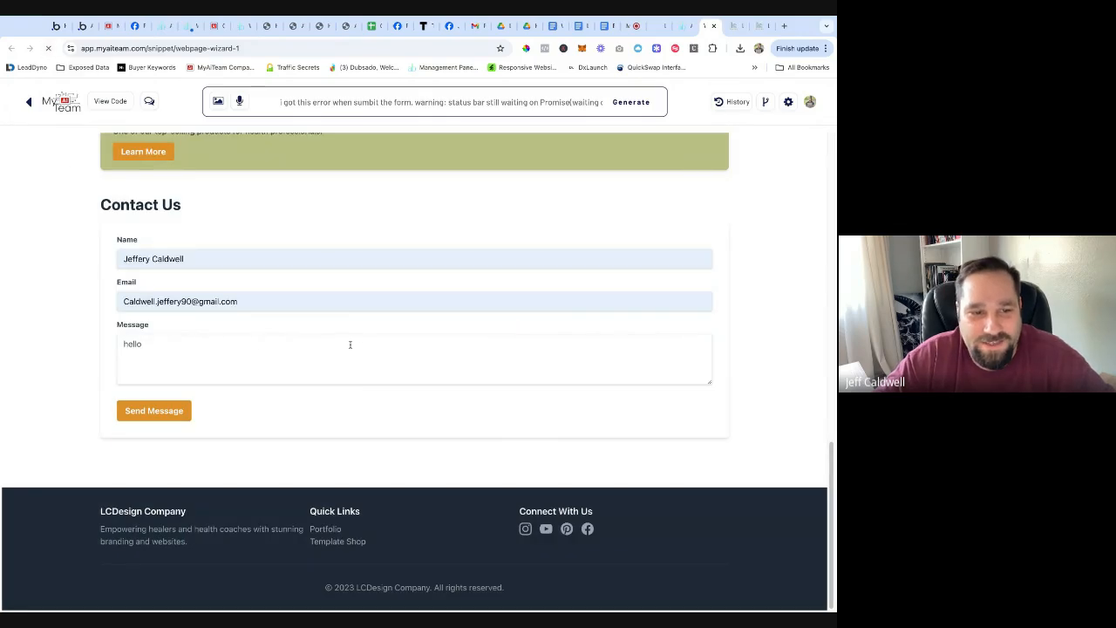
- Refill the form with a name, saved email and message 'asdfa', resubmit, and check Bubble
{"action": "scroll", "coordinate": [689, 163], "scroll_direction": "up", "scroll_amount": 8}
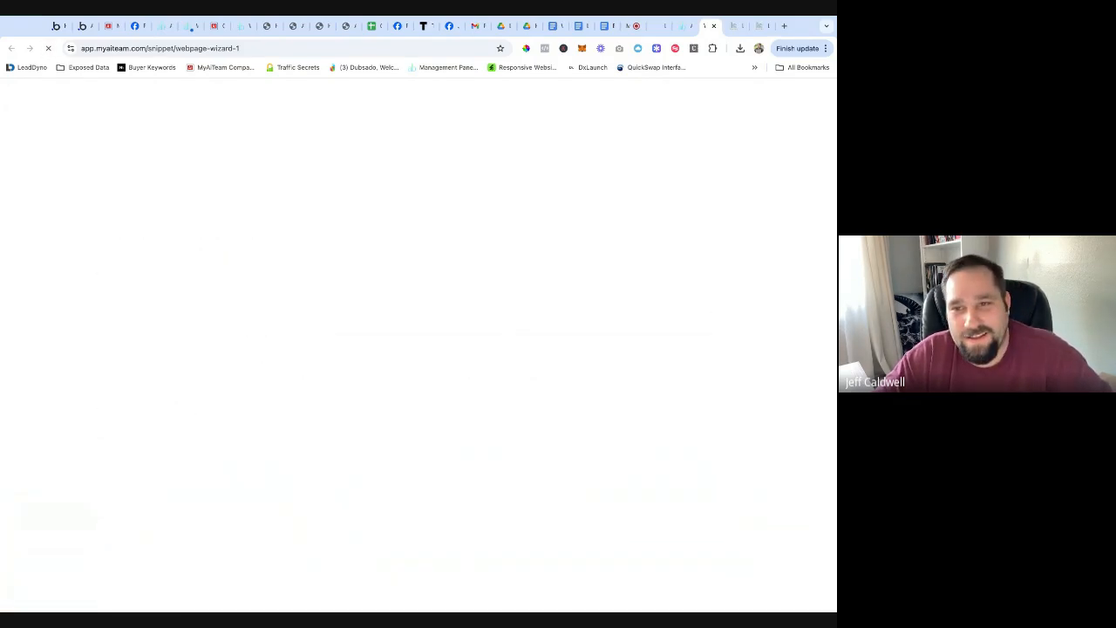
{"action": "scroll", "coordinate": [147, 231], "scroll_direction": "down", "scroll_amount": 15}
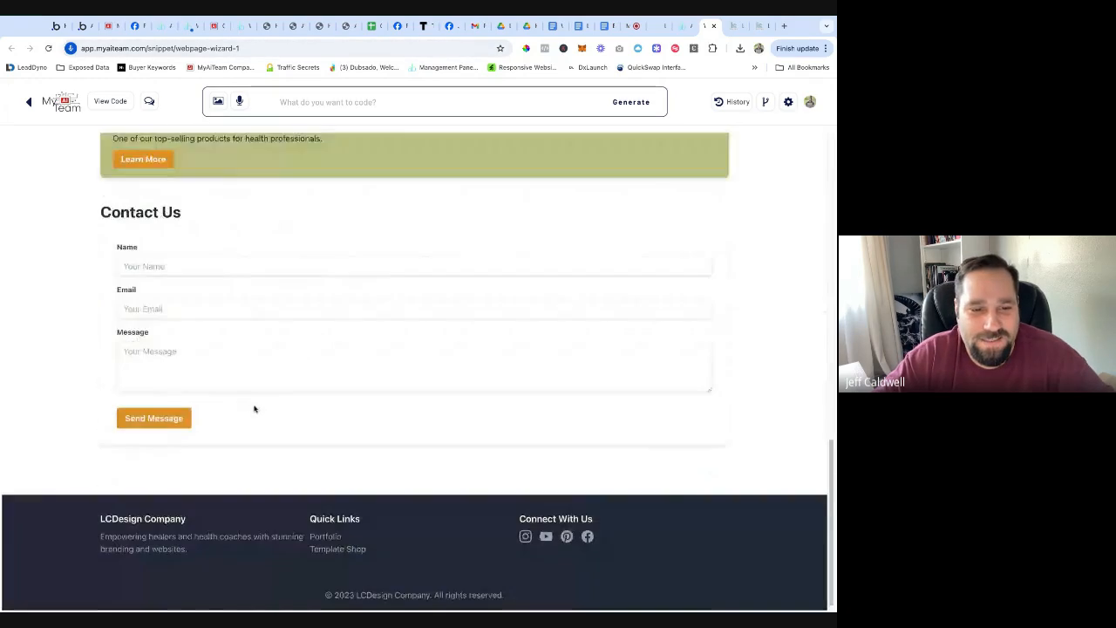
{"action": "left_click", "coordinate": [167, 259]}
{"action": "type", "text": "Jeff"}
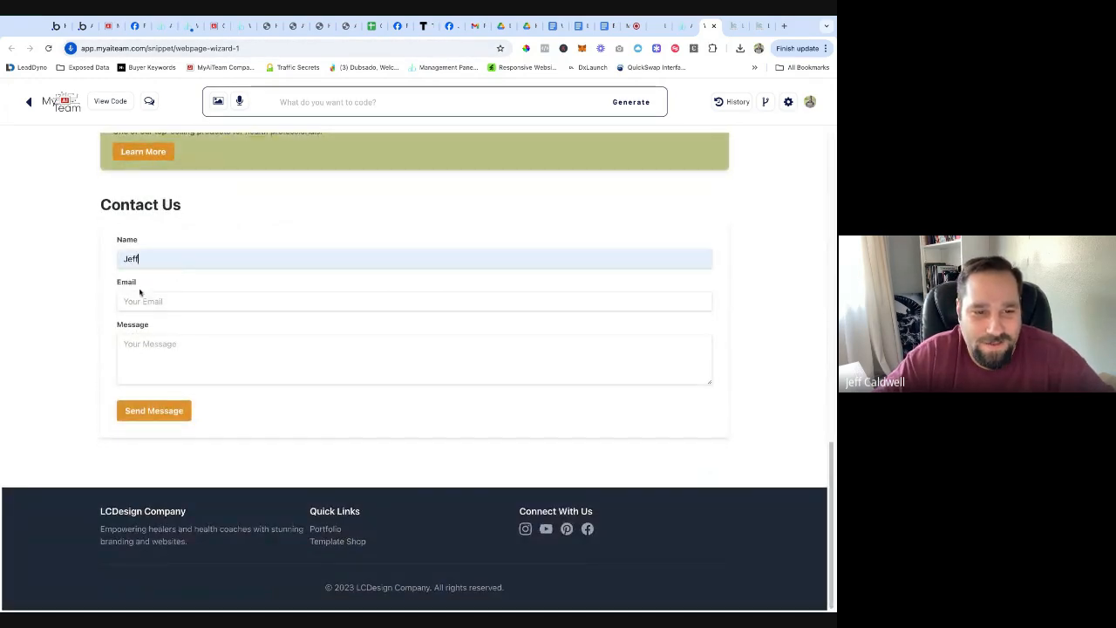
{"action": "left_click", "coordinate": [161, 353]}
{"action": "left_click", "coordinate": [172, 302]}
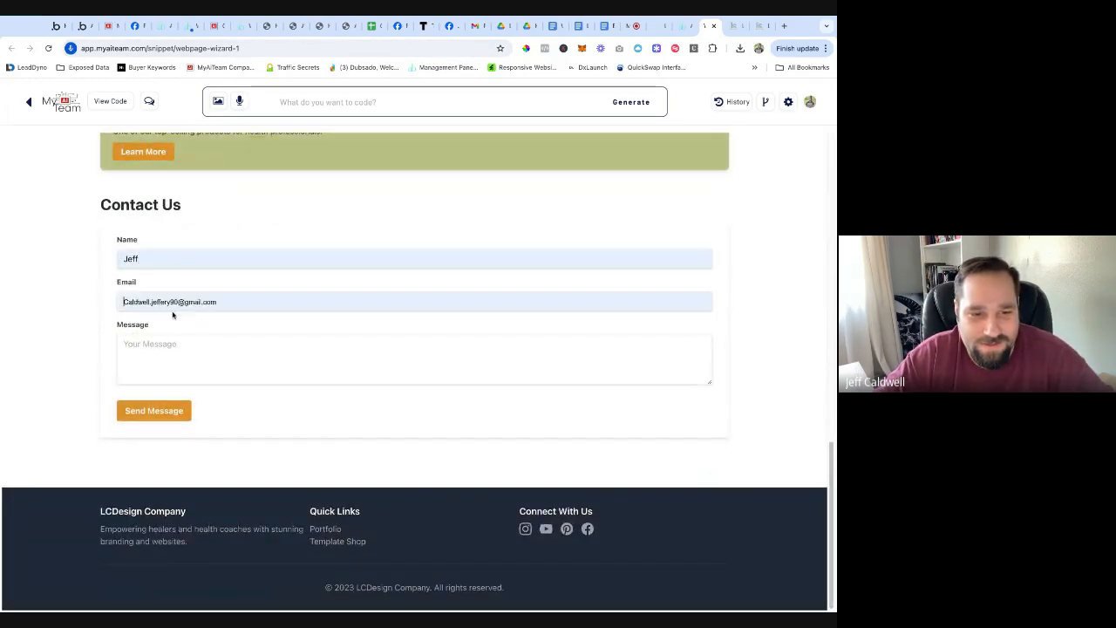
{"action": "left_click", "coordinate": [174, 317]}
{"action": "left_click", "coordinate": [194, 338]}
{"action": "type", "text": "asdfa"}
{"action": "left_click", "coordinate": [172, 405]}
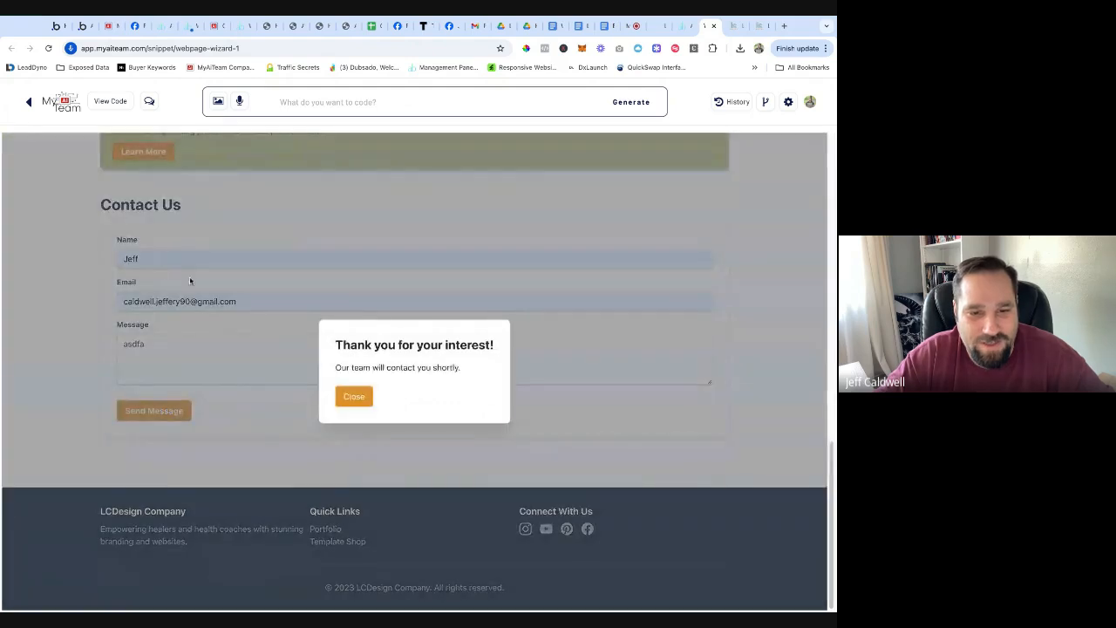
{"action": "left_click", "coordinate": [82, 25]}
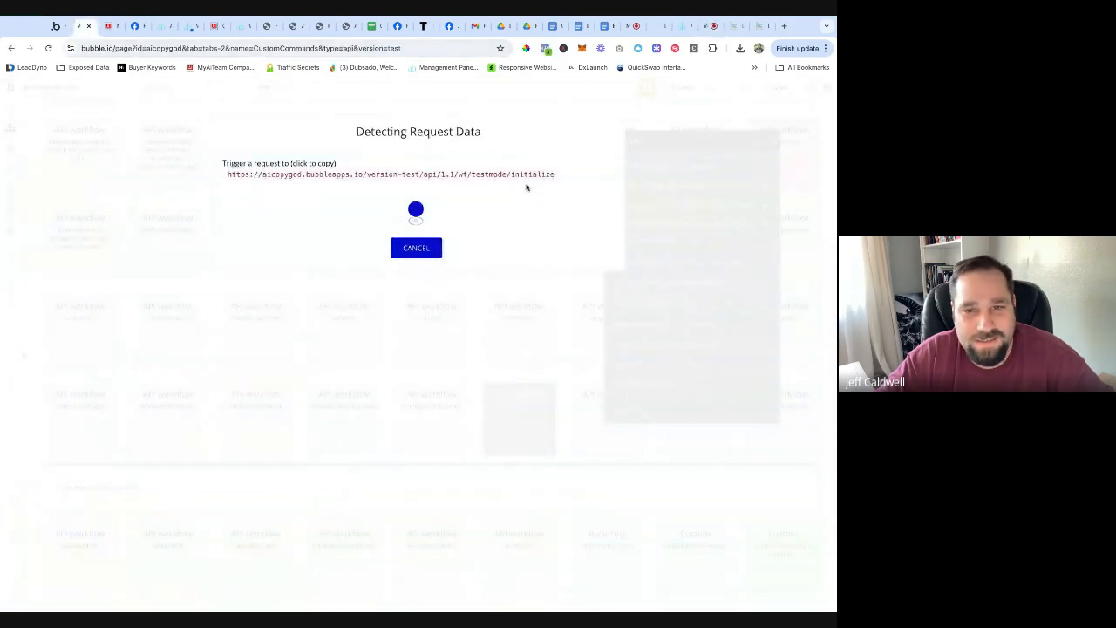
- Restart the WebPage Wizard project from its History panel
{"action": "left_click", "coordinate": [704, 28]}
{"action": "left_click", "coordinate": [722, 104]}
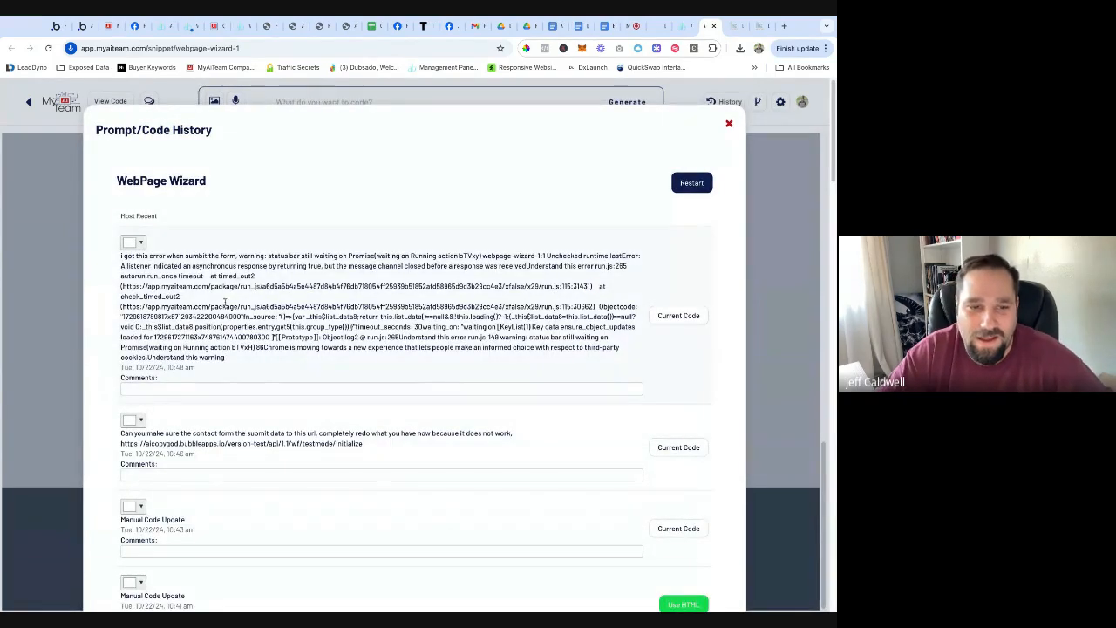
{"action": "left_click", "coordinate": [691, 182]}
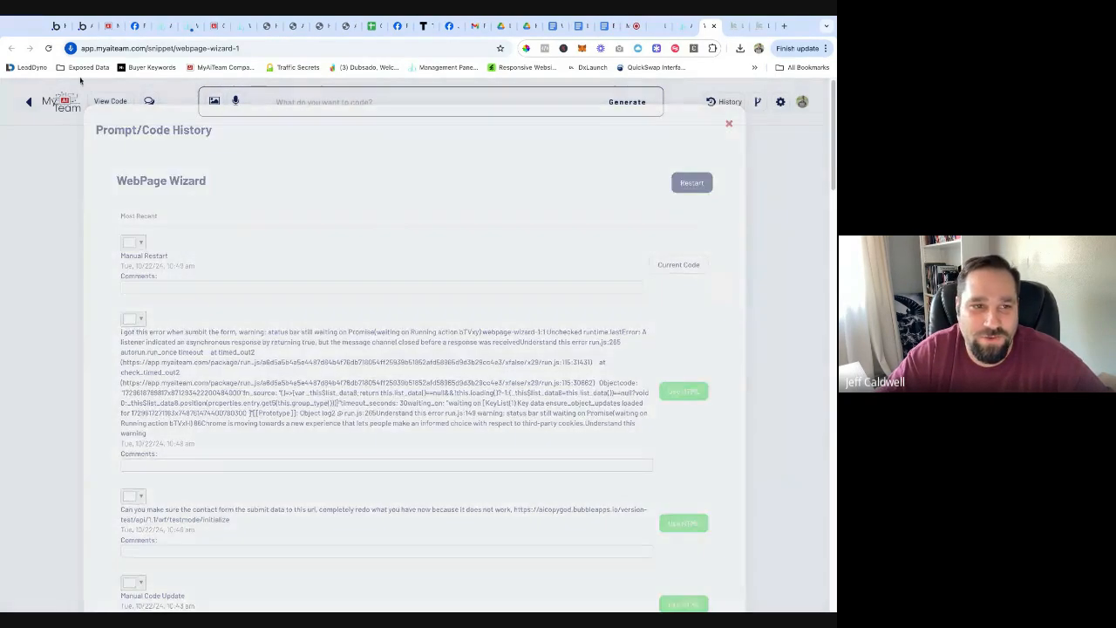
- Copy Bubble's test trigger URL, then the GoHighLevel inbound webhook URL, and return to MyAiTeam
{"action": "left_click", "coordinate": [80, 26]}
{"action": "left_click", "coordinate": [414, 175]}
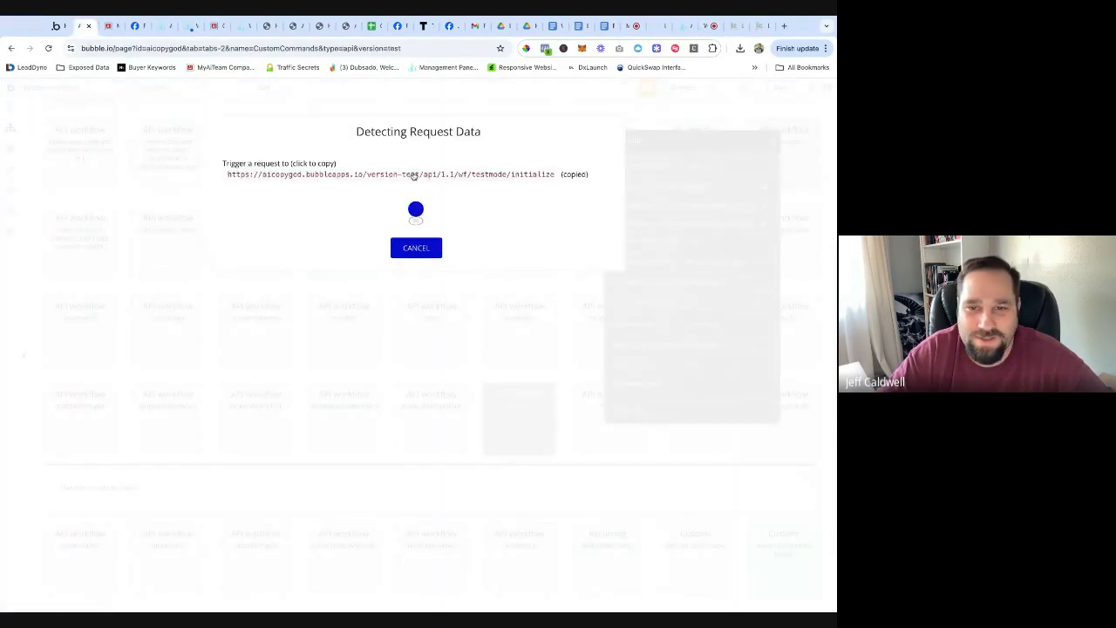
{"action": "left_click", "coordinate": [660, 30]}
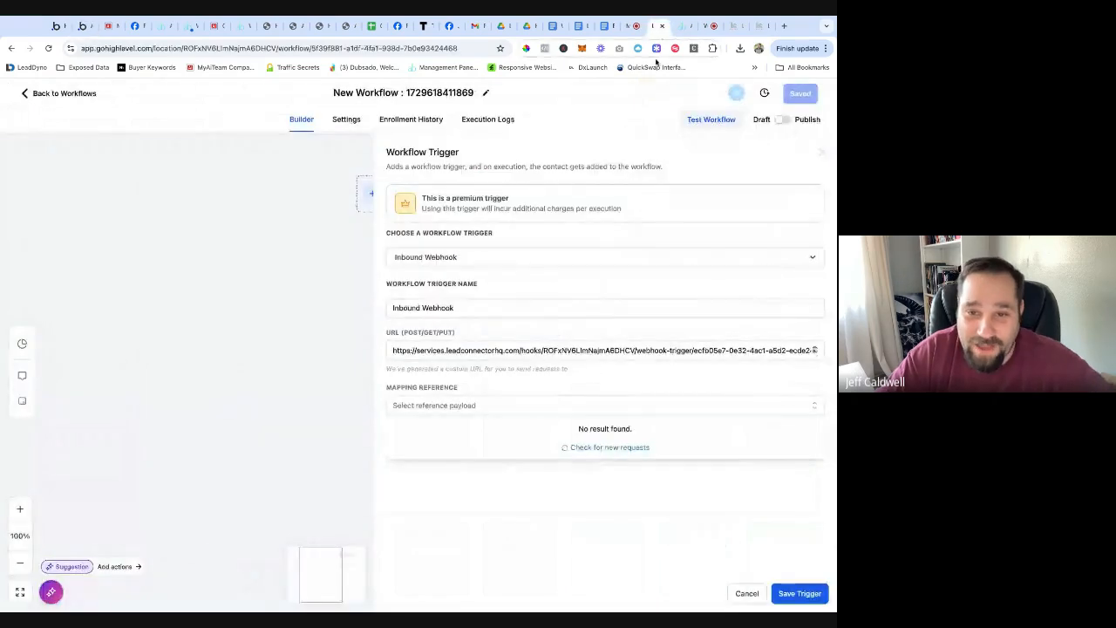
{"action": "left_click", "coordinate": [813, 349]}
{"action": "left_click", "coordinate": [707, 27]}
{"action": "left_click", "coordinate": [366, 103]}
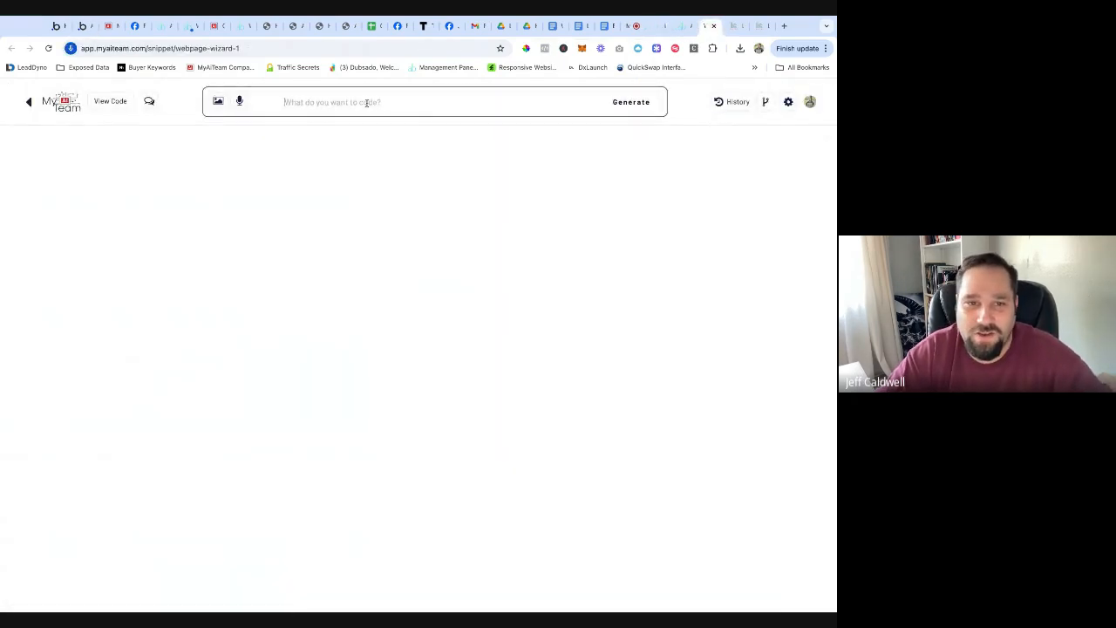
- Generate from the prompt 'create me a contact form that sends that data to this webhook url .' plus the pasted GoHighLevel URL
{"action": "type", "text": "create me a contact for"}
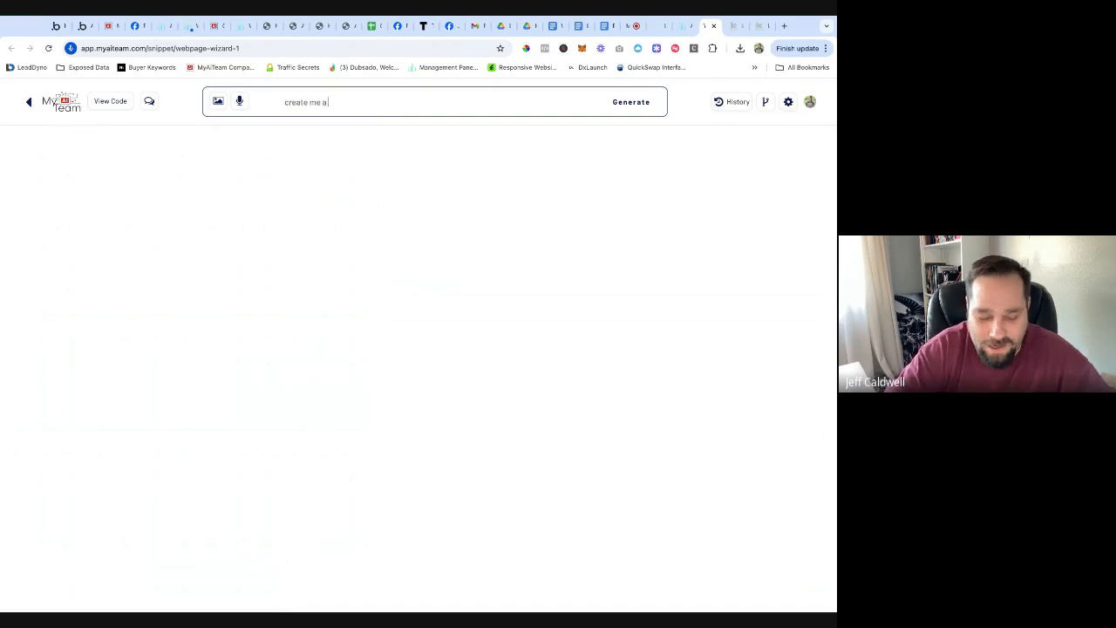
{"action": "type", "text": "m that sends that"}
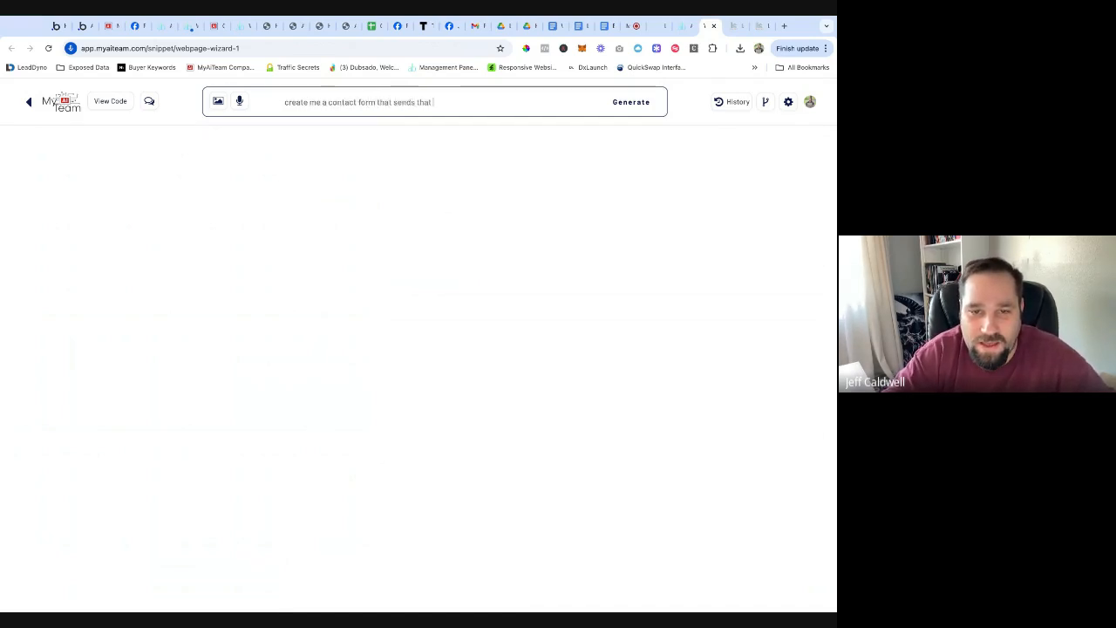
{"action": "type", "text": " data to this"}
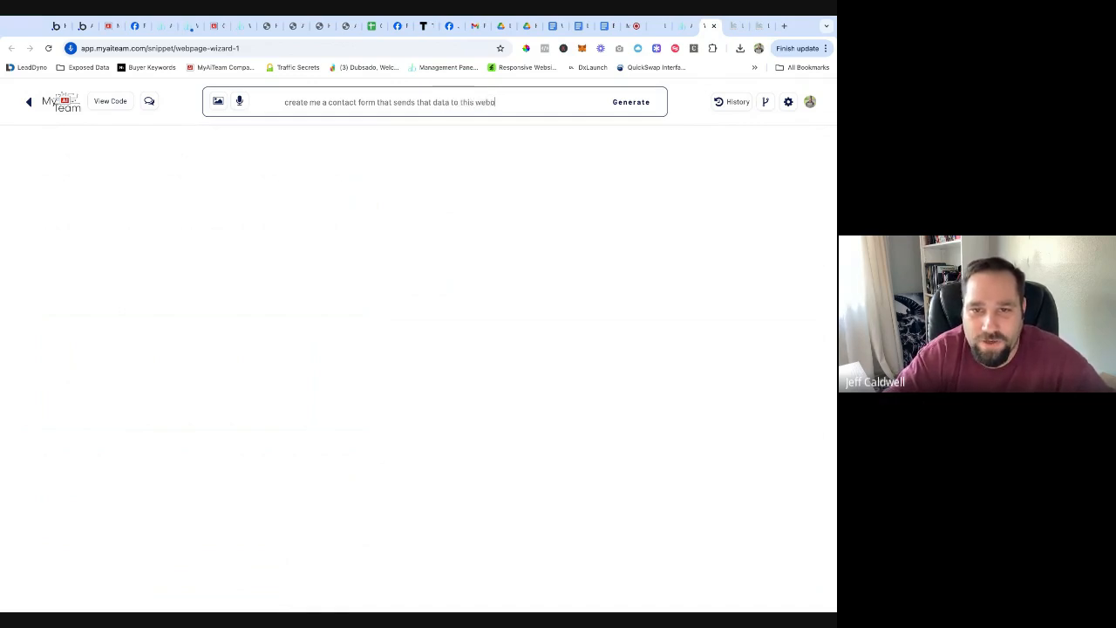
{"action": "type", "text": " webhook url ."}
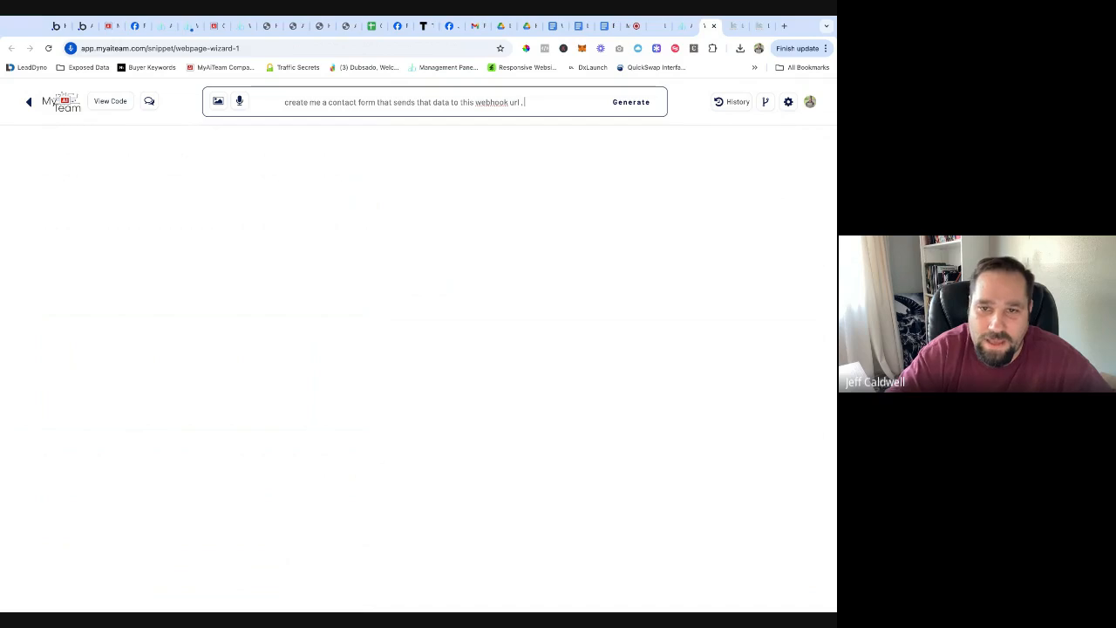
{"action": "key", "text": "ctrl+v"}
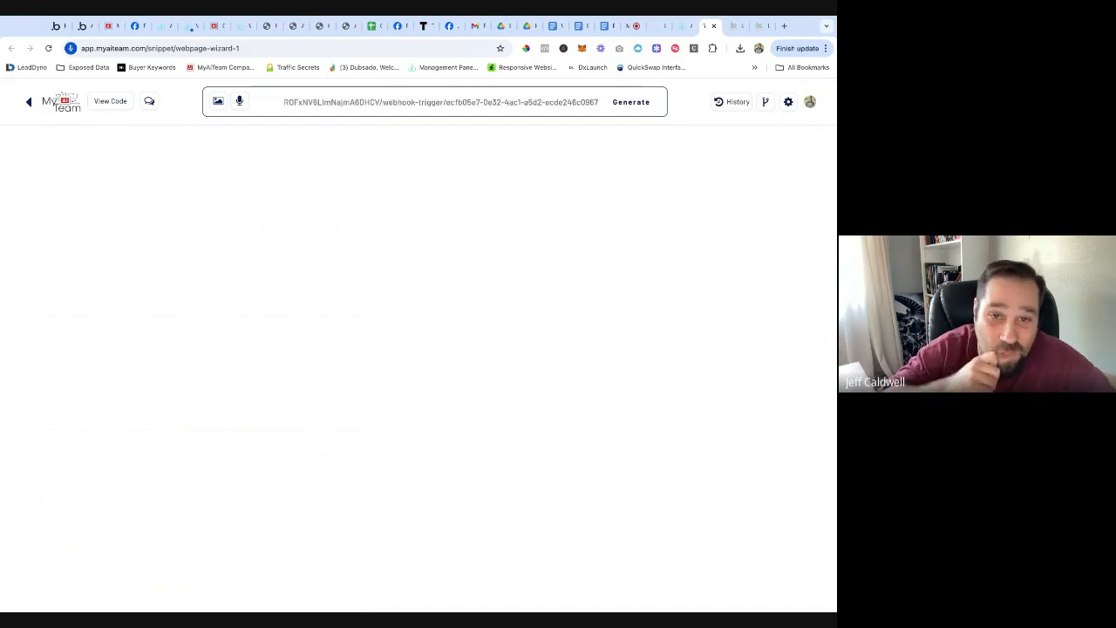
{"action": "left_click", "coordinate": [623, 102]}
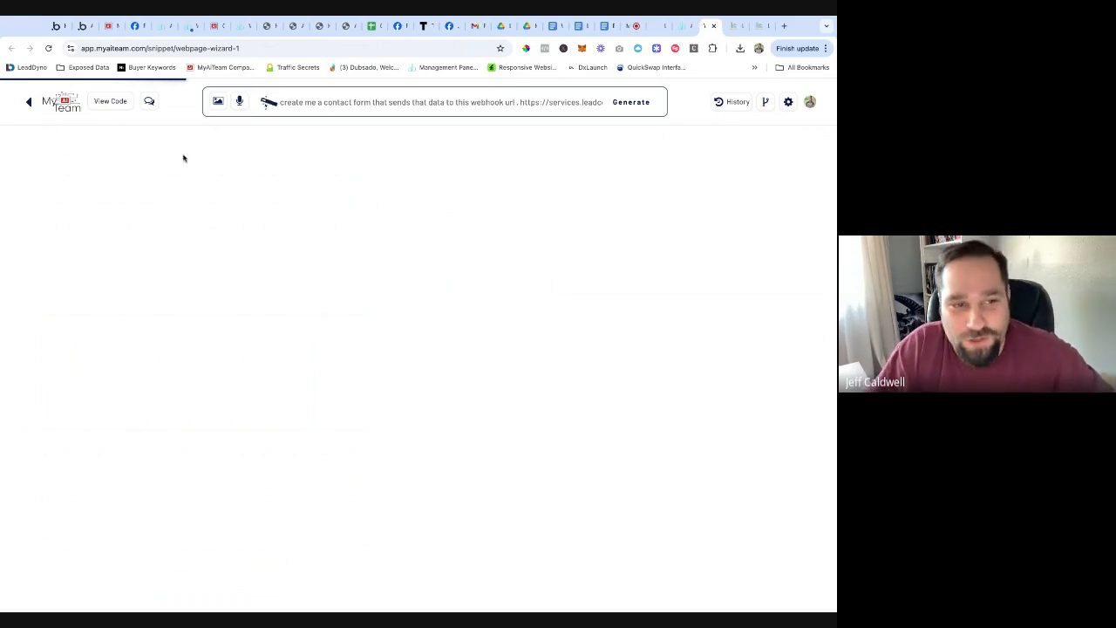
- Fill the generated contact form with saved name, email and phone details and message 'Hello'
{"action": "left_click", "coordinate": [110, 102]}
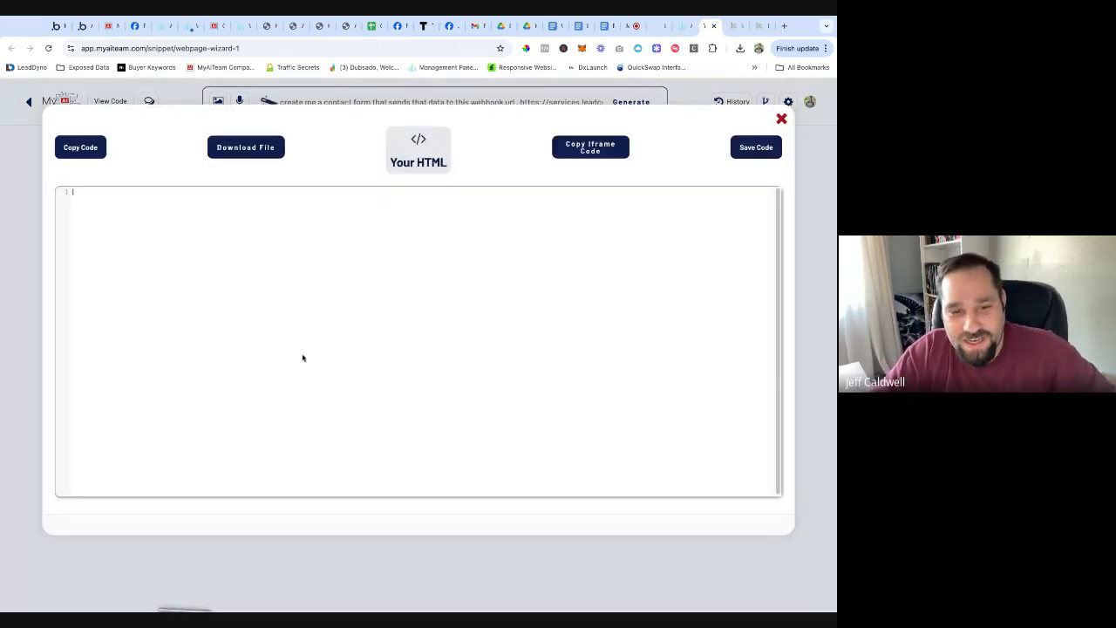
{"action": "left_click", "coordinate": [411, 549]}
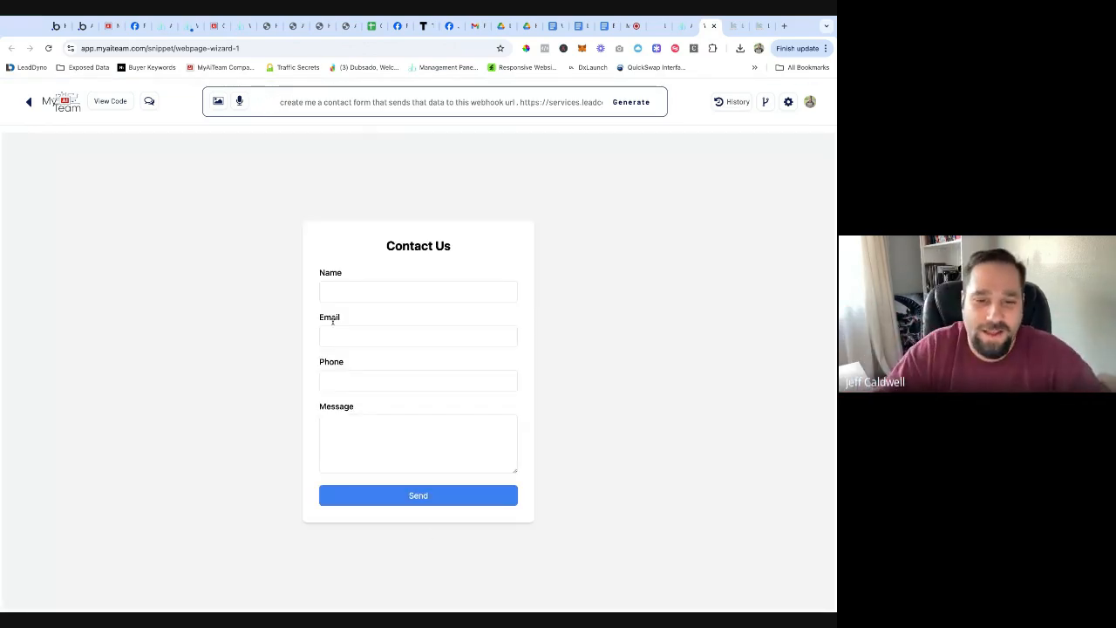
{"action": "left_click", "coordinate": [349, 291]}
{"action": "left_click", "coordinate": [369, 308]}
{"action": "left_click", "coordinate": [371, 423]}
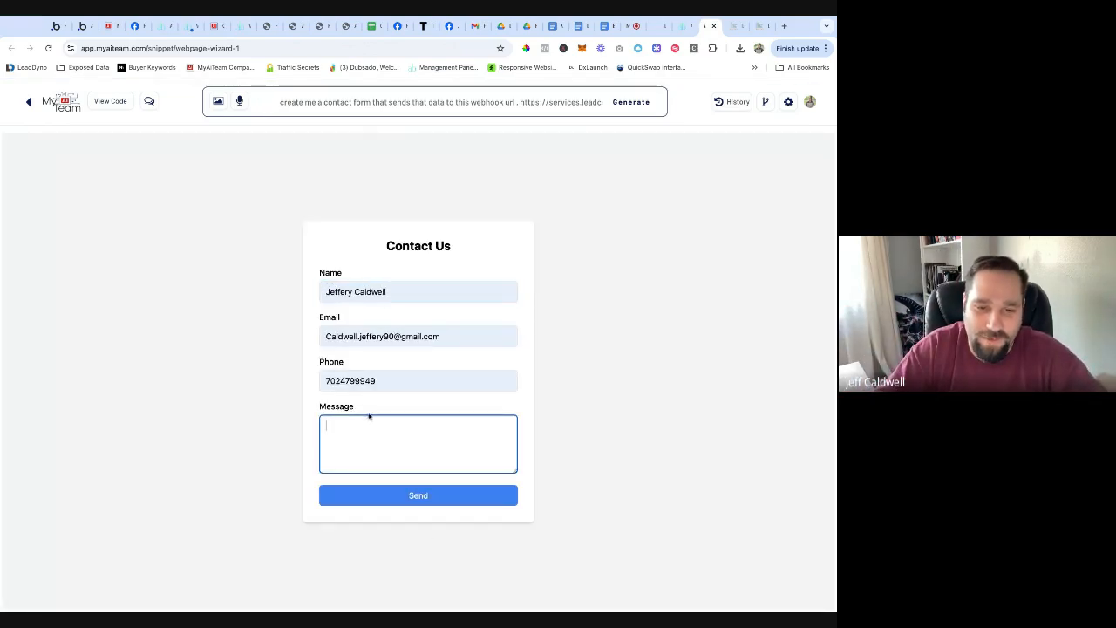
{"action": "type", "text": "Hello"}
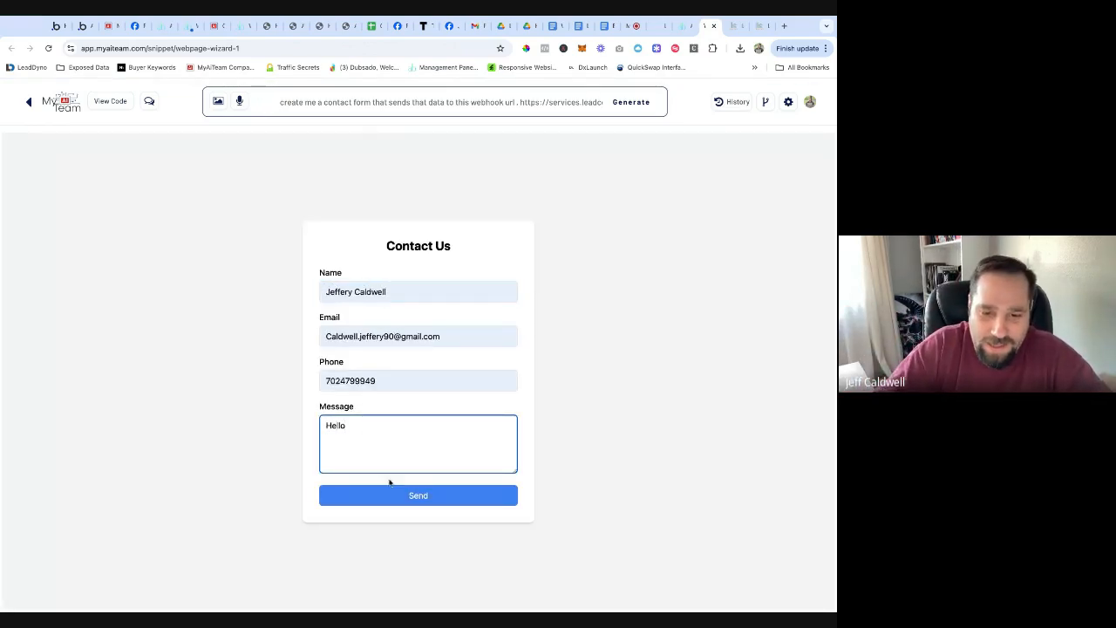
- Send the form and list the requests received by GoHighLevel's inbound webhook trigger
{"action": "left_click", "coordinate": [391, 496]}
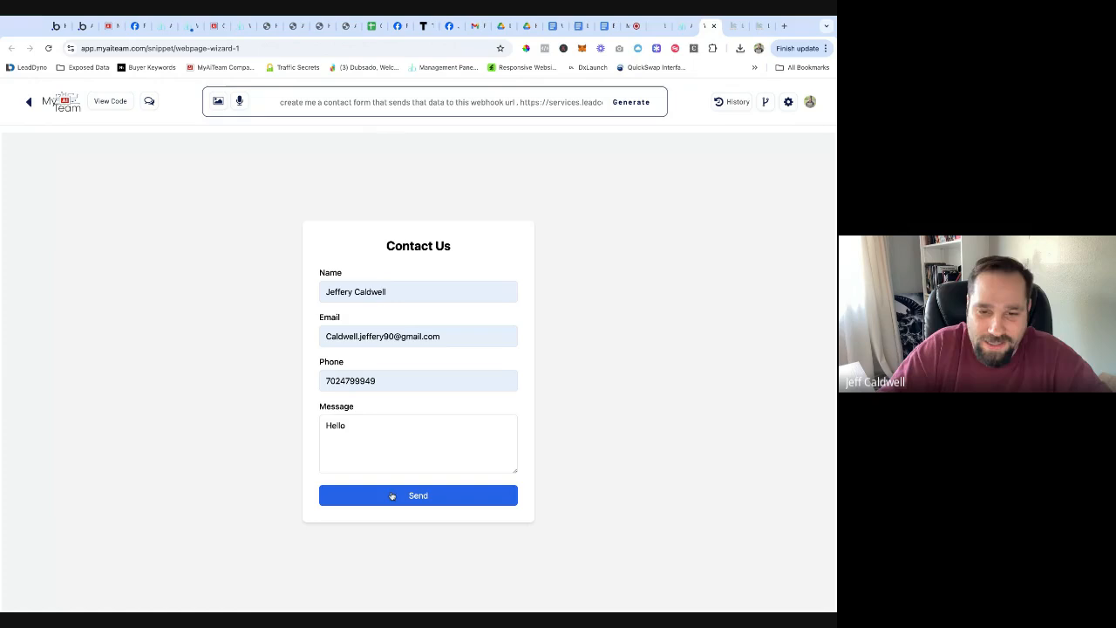
{"action": "left_click", "coordinate": [657, 33]}
{"action": "left_click", "coordinate": [708, 405]}
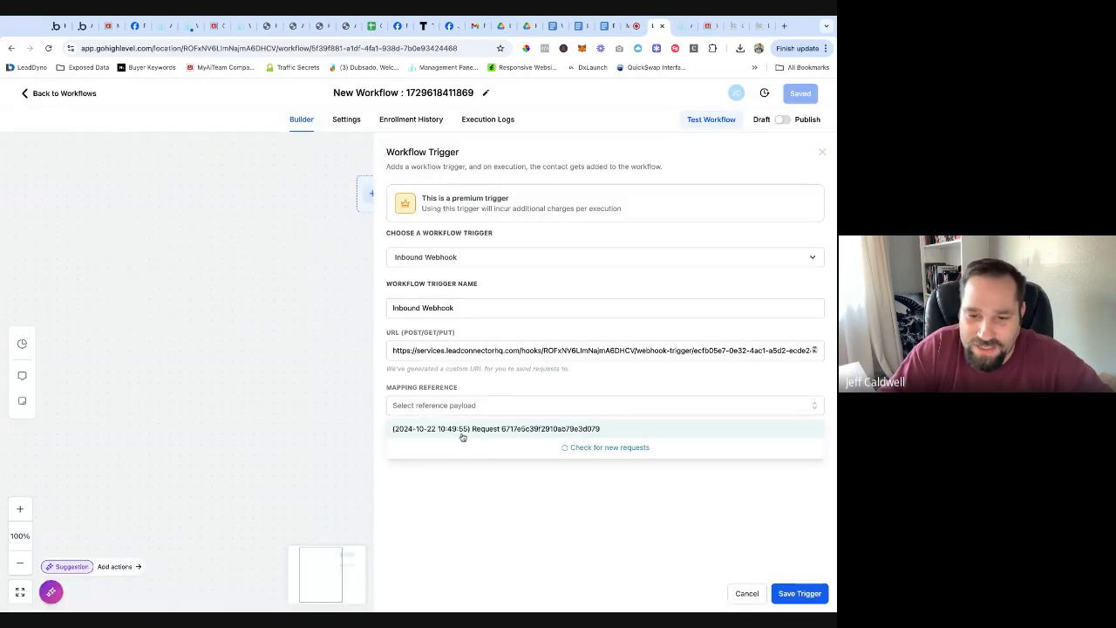
- Load the latest webhook request as mapping reference and review its name, email, phone and 'Hello' fields
{"action": "left_click", "coordinate": [462, 430]}
{"action": "scroll", "coordinate": [514, 422], "scroll_direction": "down", "scroll_amount": 2}
{"action": "scroll", "coordinate": [576, 447], "scroll_direction": "up", "scroll_amount": 2}
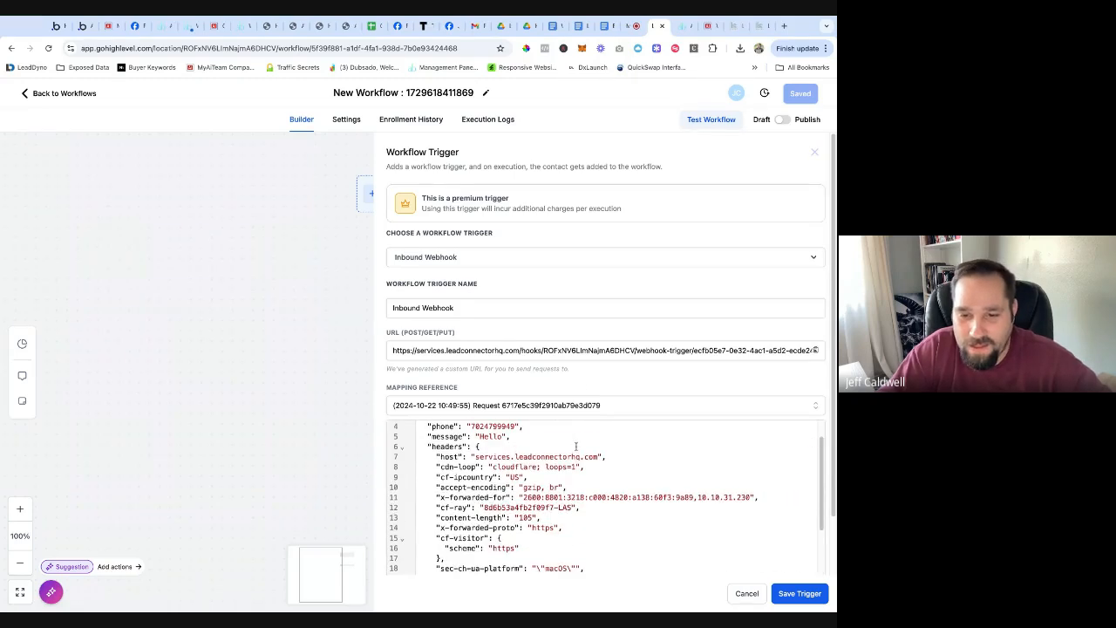
{"action": "scroll", "coordinate": [577, 351], "scroll_direction": "down", "scroll_amount": 1}
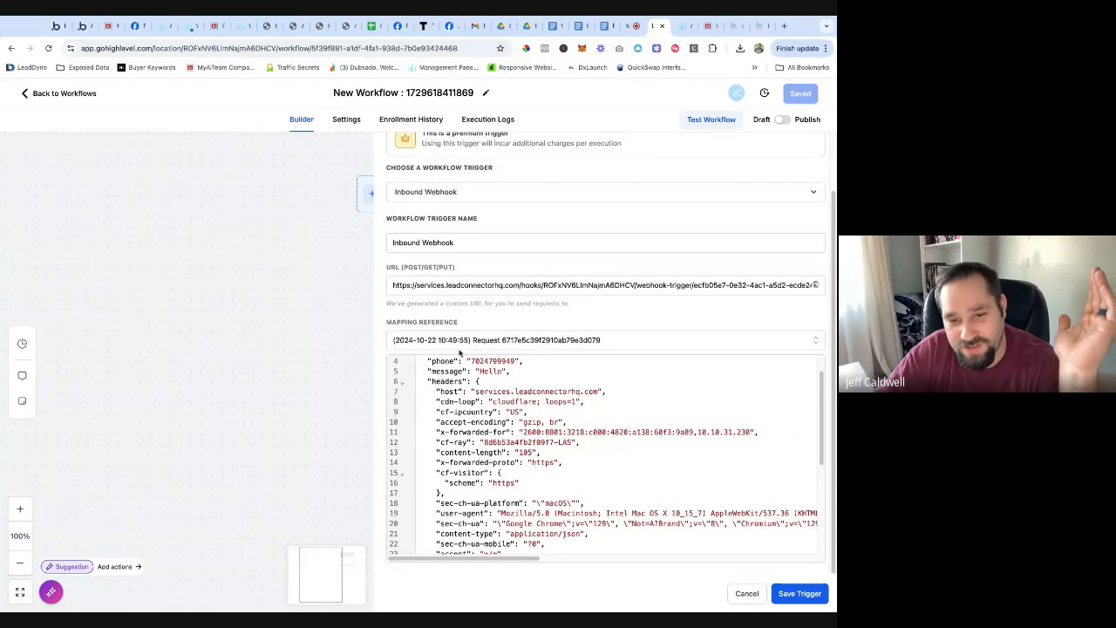
{"action": "scroll", "coordinate": [625, 473], "scroll_direction": "down", "scroll_amount": 5}
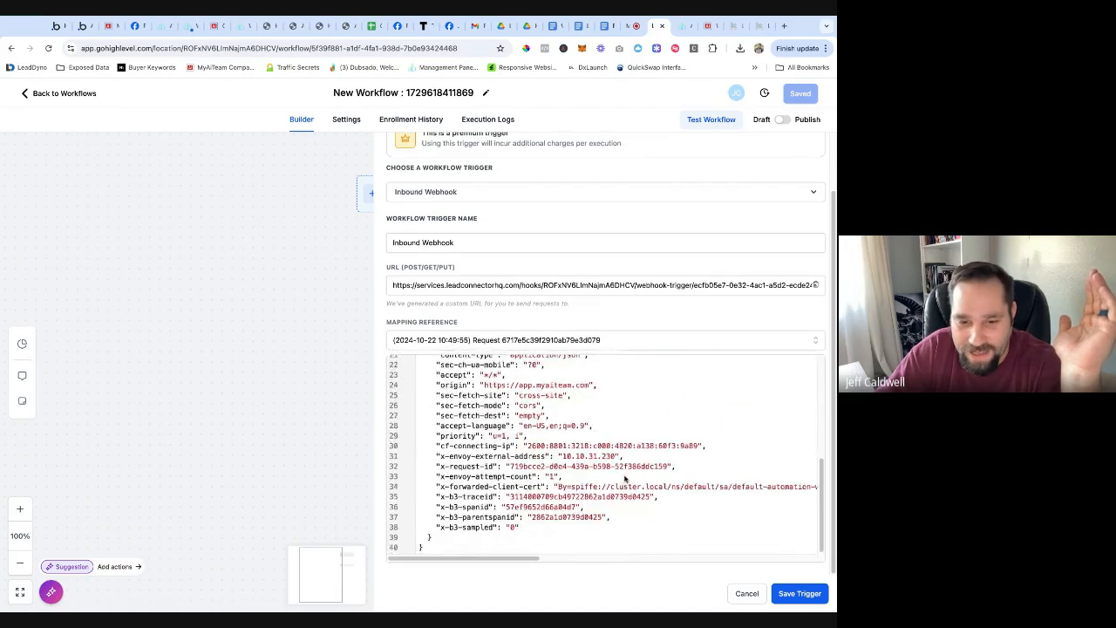
{"action": "scroll", "coordinate": [562, 464], "scroll_direction": "up", "scroll_amount": 10}
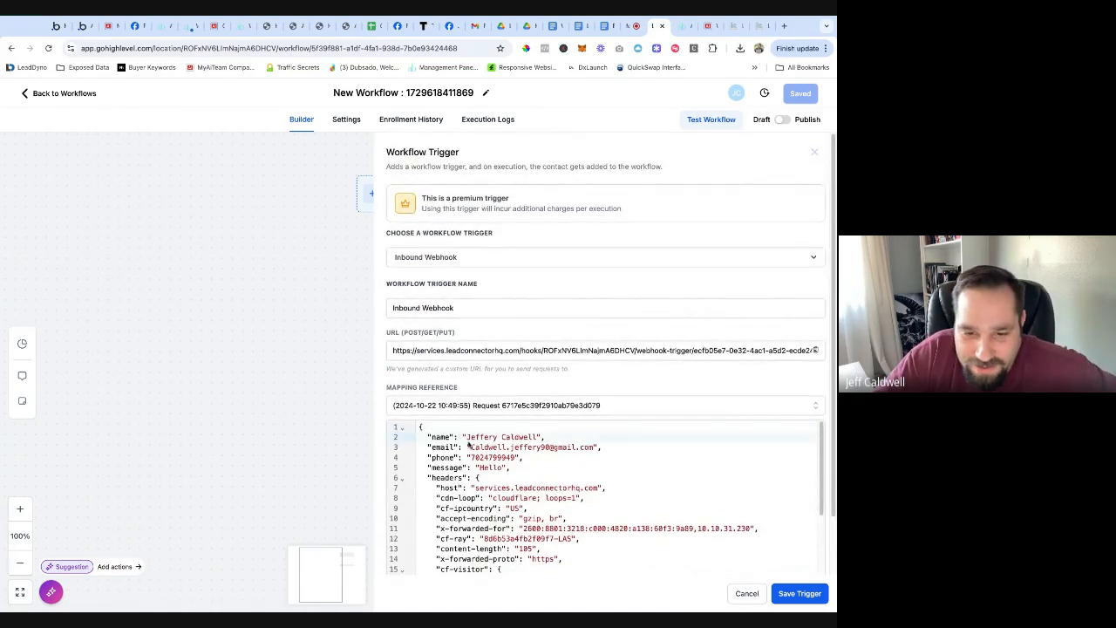
{"action": "left_click_drag", "start_coordinate": [433, 437], "coordinate": [541, 437]}
{"action": "left_click", "coordinate": [542, 438]}
{"action": "left_click_drag", "start_coordinate": [424, 437], "coordinate": [617, 454]}
{"action": "left_click", "coordinate": [578, 442]}
{"action": "left_click_drag", "start_coordinate": [484, 458], "coordinate": [424, 427]}
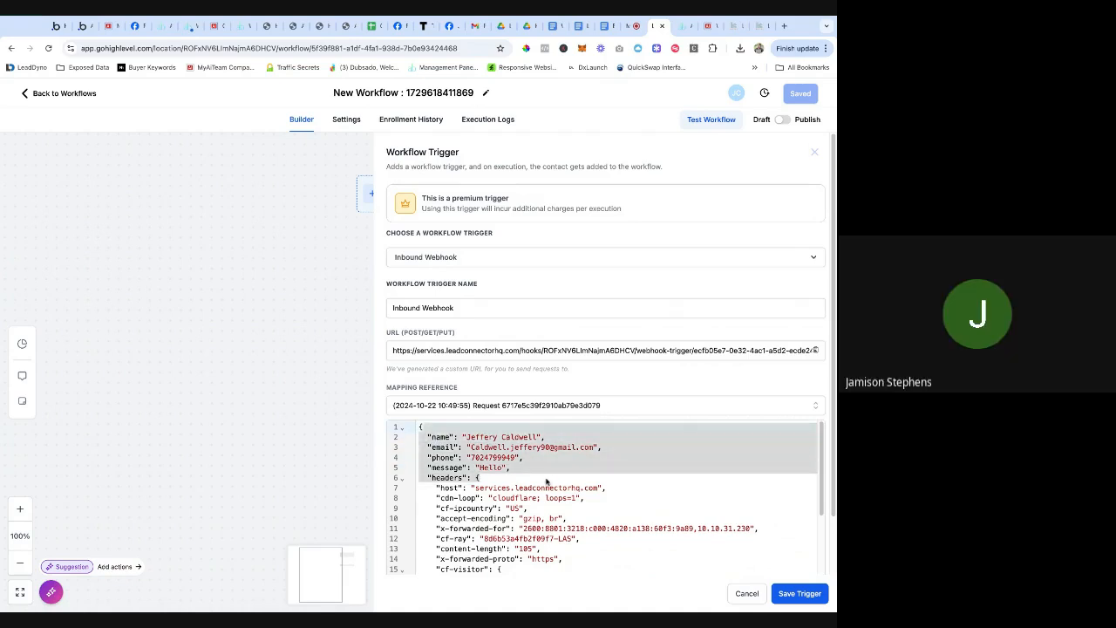
{"action": "scroll", "coordinate": [578, 468], "scroll_direction": "down", "scroll_amount": 2}
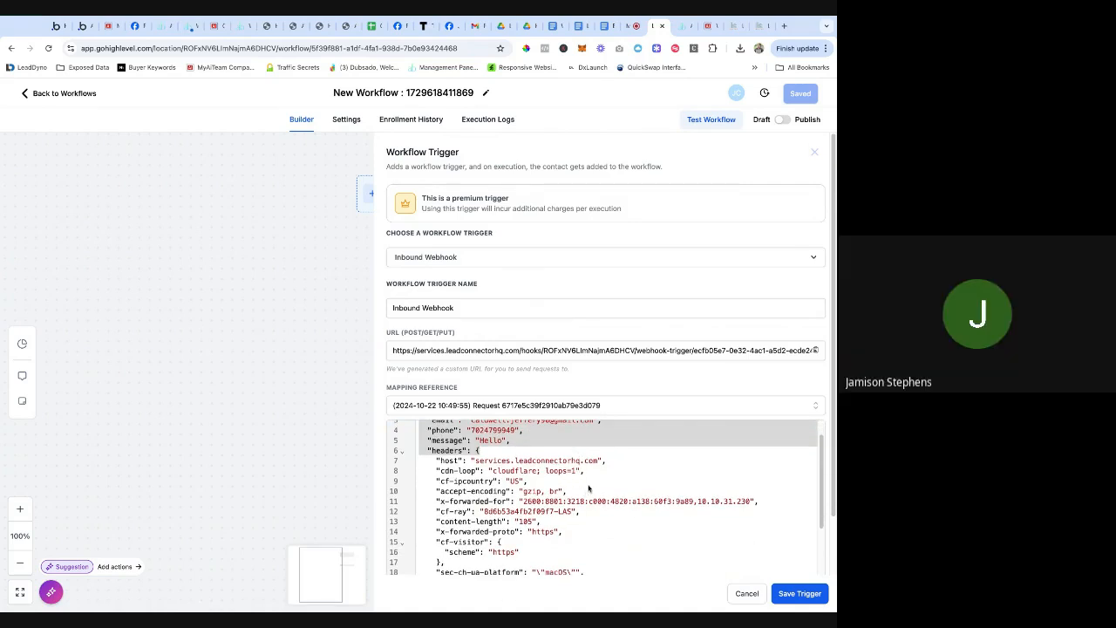
{"action": "scroll", "coordinate": [584, 486], "scroll_direction": "up", "scroll_amount": 2}
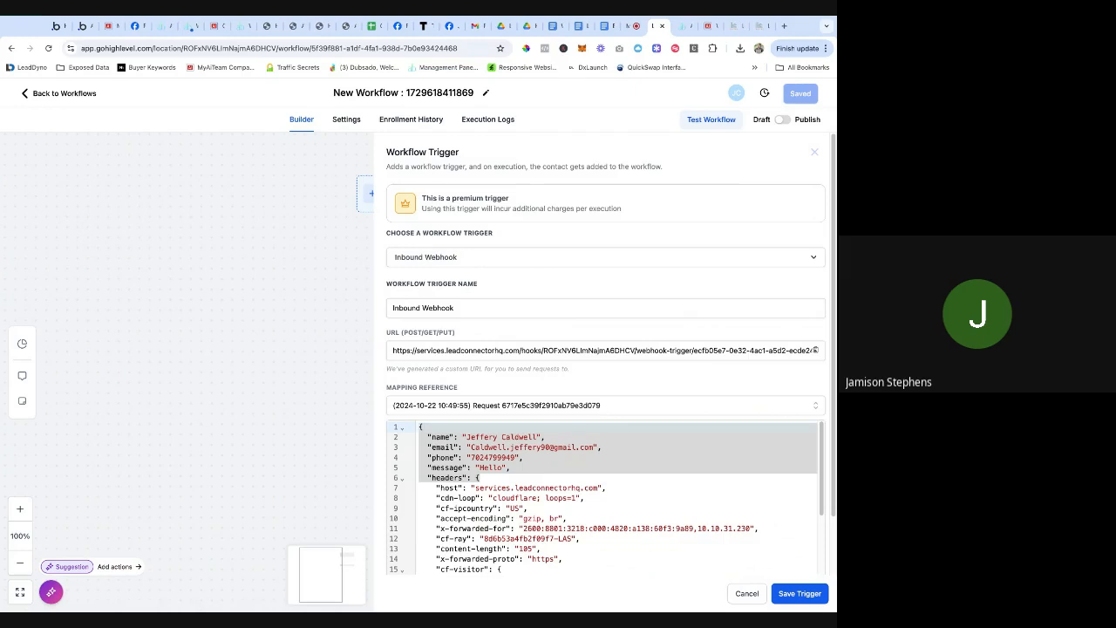
{"action": "scroll", "coordinate": [602, 492], "scroll_direction": "down", "scroll_amount": 10}
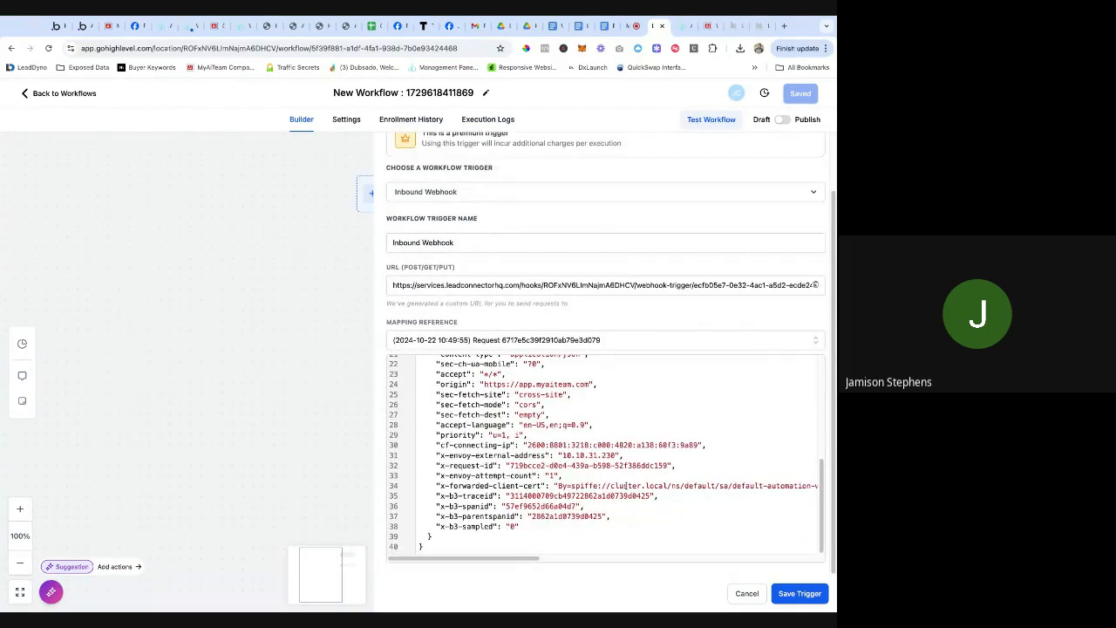
{"action": "scroll", "coordinate": [608, 489], "scroll_direction": "up", "scroll_amount": 9}
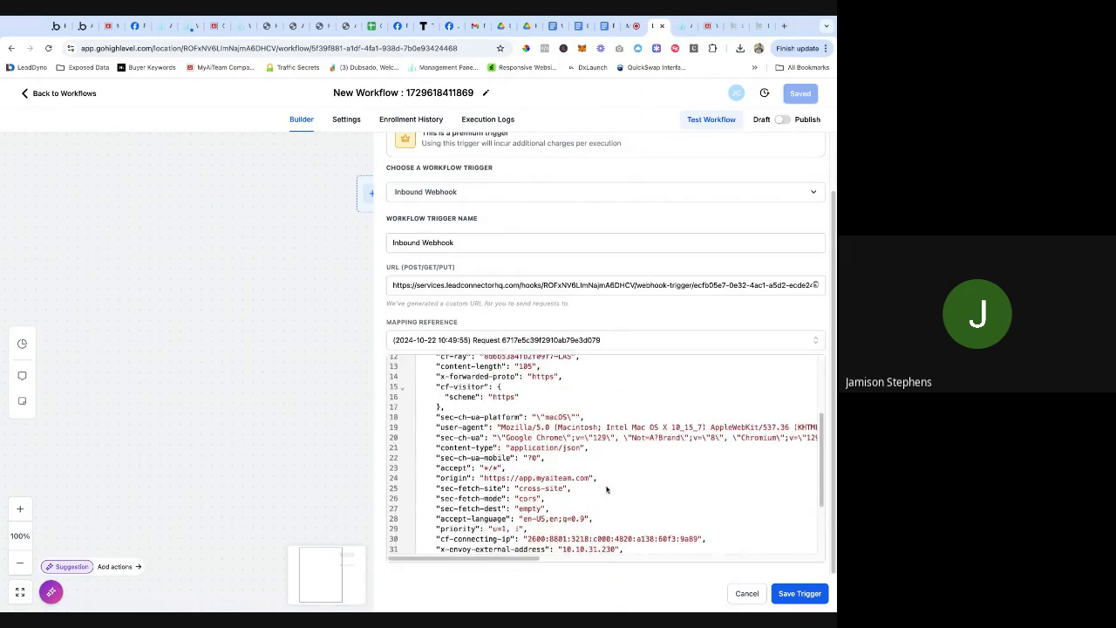
{"action": "scroll", "coordinate": [608, 488], "scroll_direction": "up", "scroll_amount": 2}
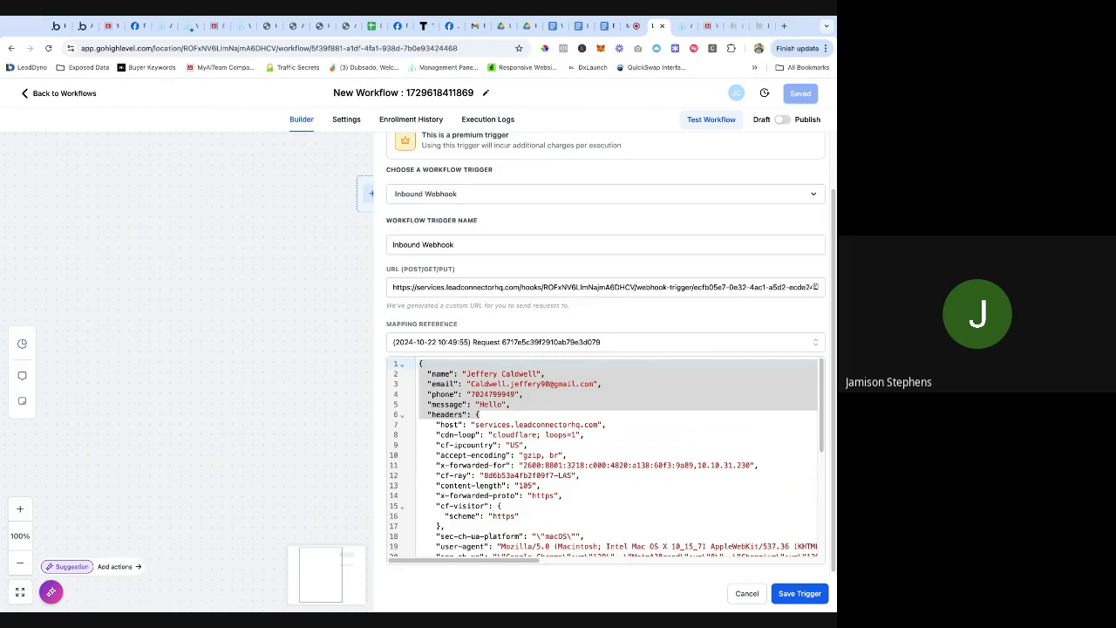
- Replace the prompt with 'completely brand this page' plus the copied LCDesign document text, and generate
{"action": "left_click", "coordinate": [704, 25]}
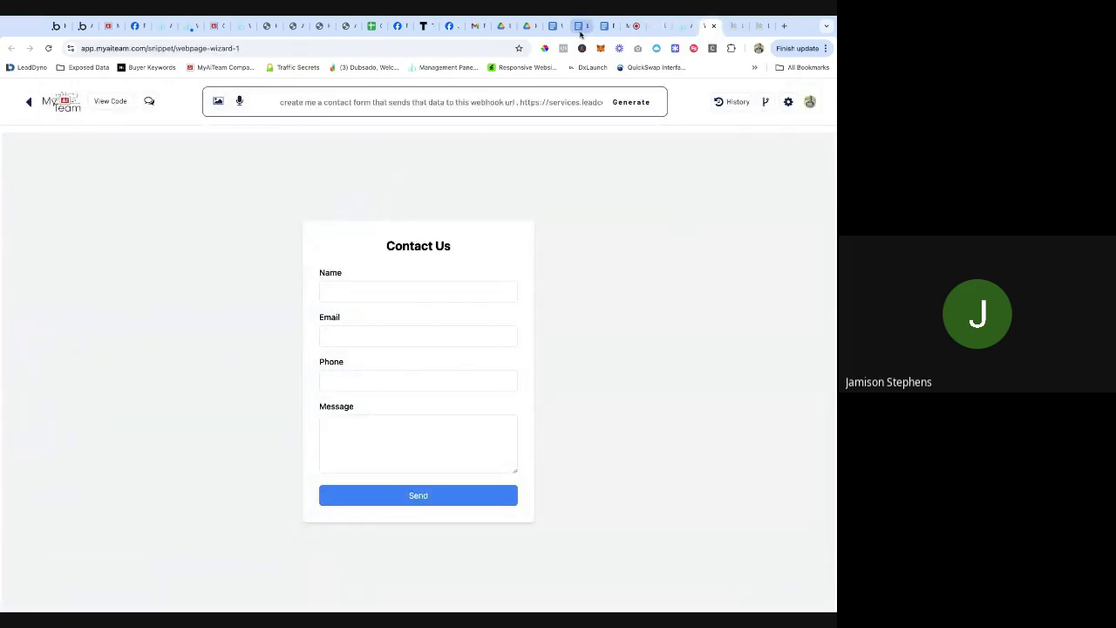
{"action": "left_click", "coordinate": [580, 26]}
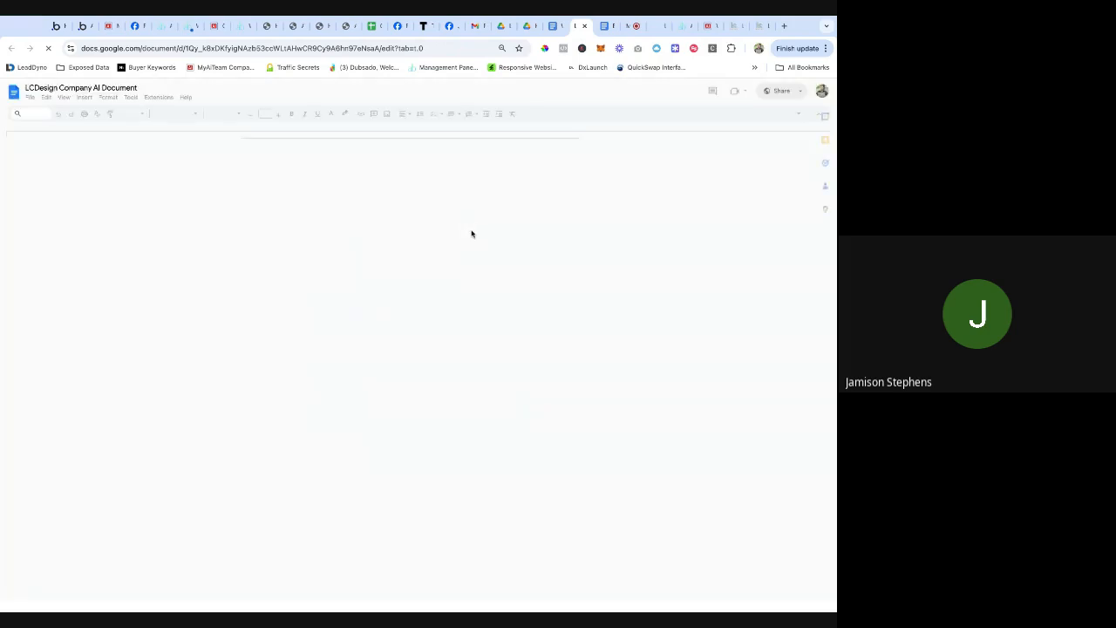
{"action": "key", "text": "ctrl+a"}
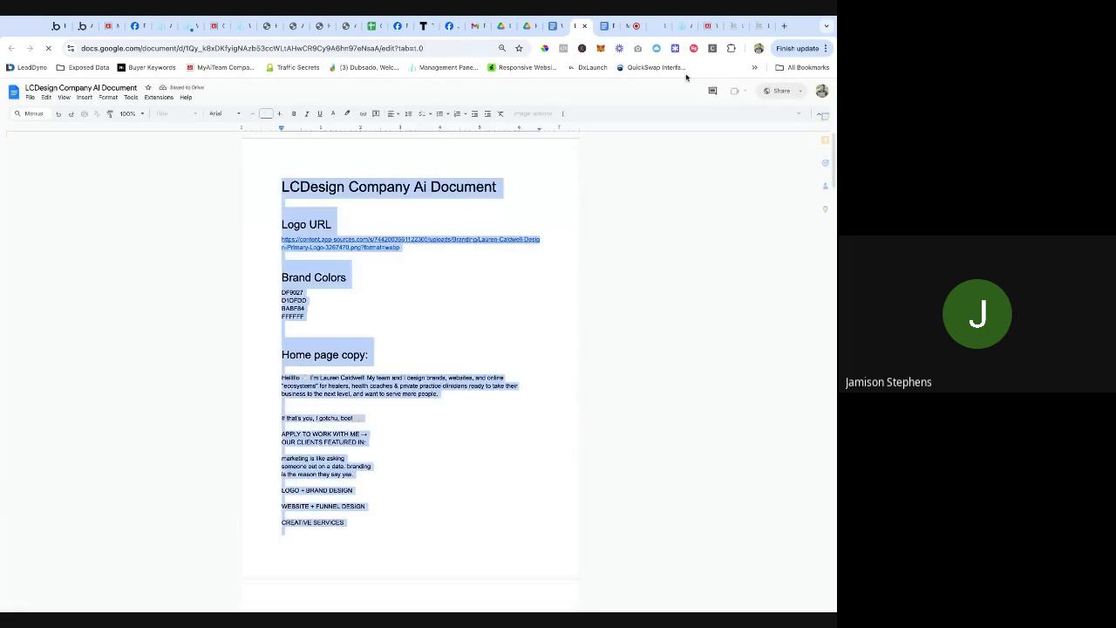
{"action": "left_click", "coordinate": [703, 27]}
{"action": "triple_click", "coordinate": [378, 105]}
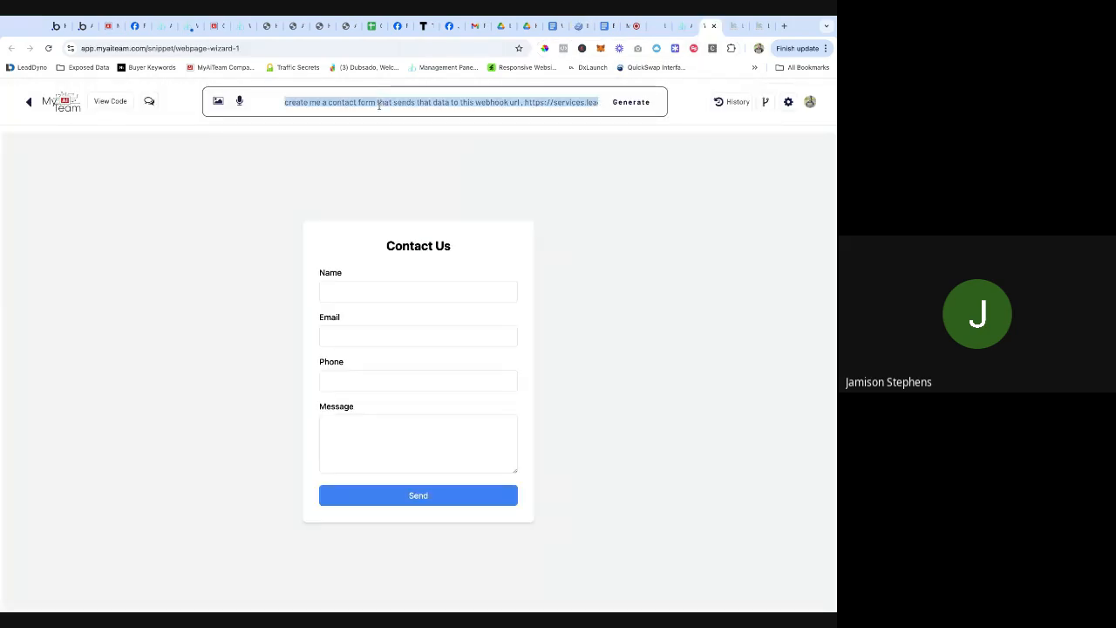
{"action": "type", "text": "completely brand this pag"}
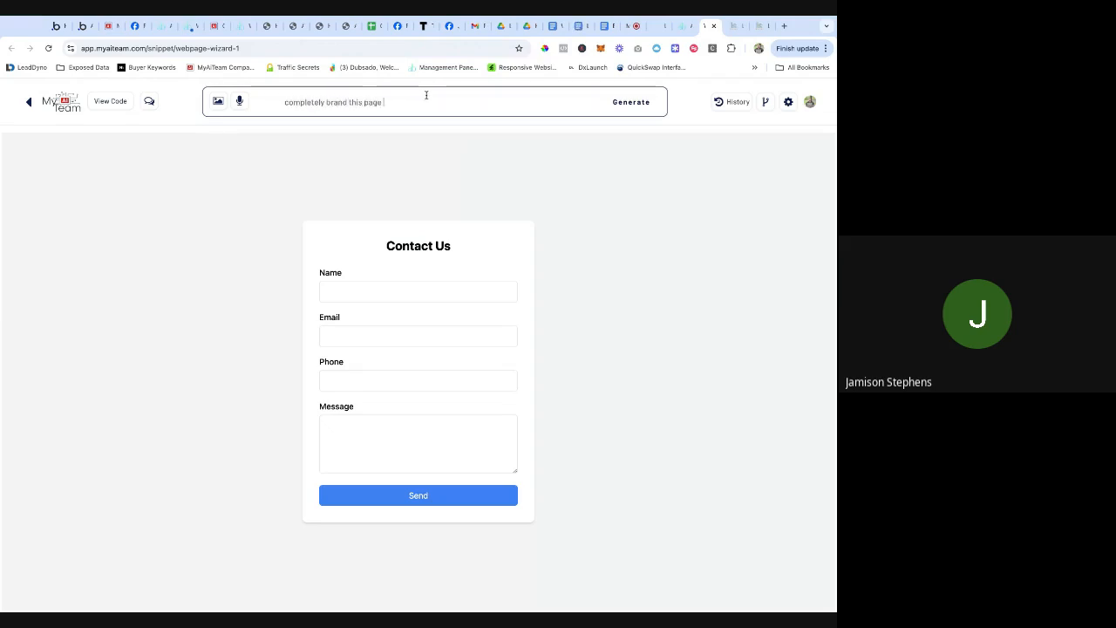
{"action": "type", "text": "e"}
{"action": "key", "text": "ctrl+v"}
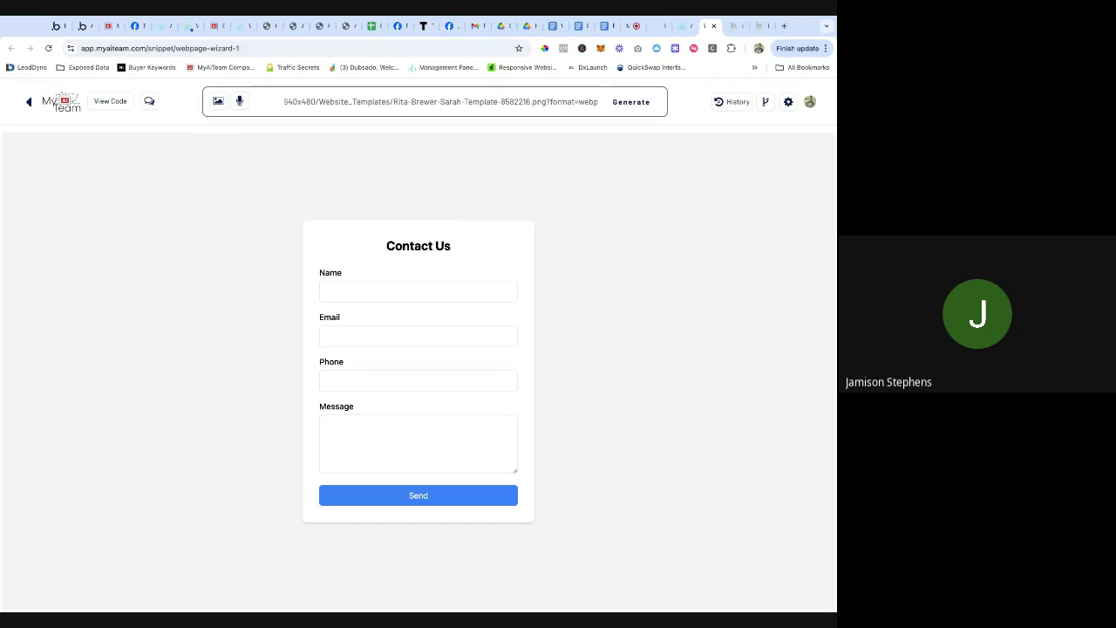
{"action": "left_click", "coordinate": [631, 103]}
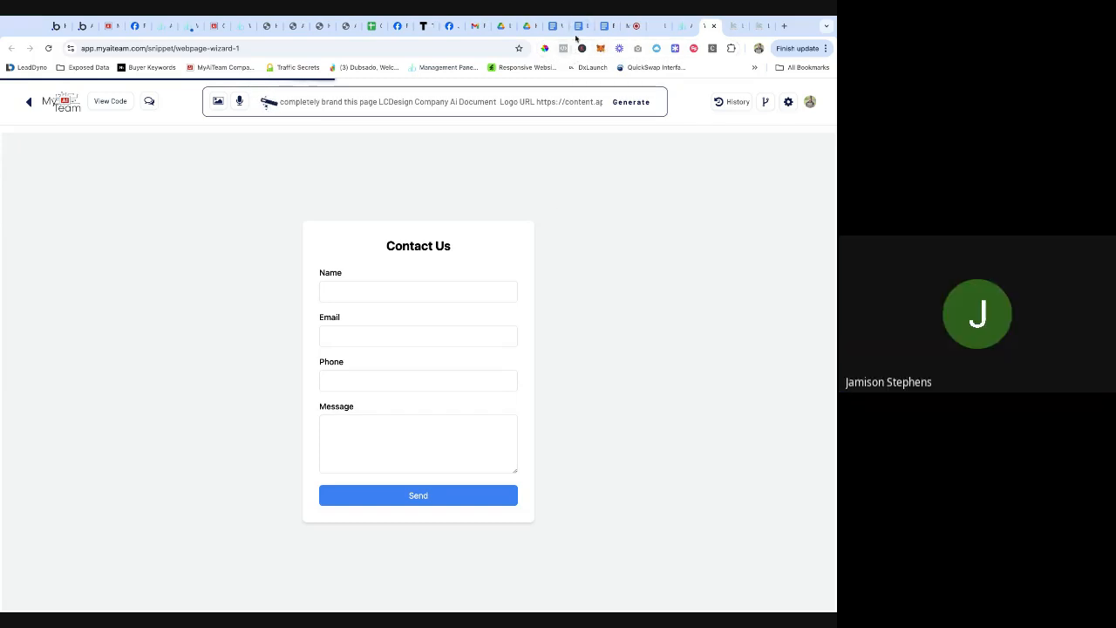
- Deselect the company document, check the Aspire Builder site, and highlight the branding prompt in MyAiTeam
{"action": "left_click", "coordinate": [575, 31]}
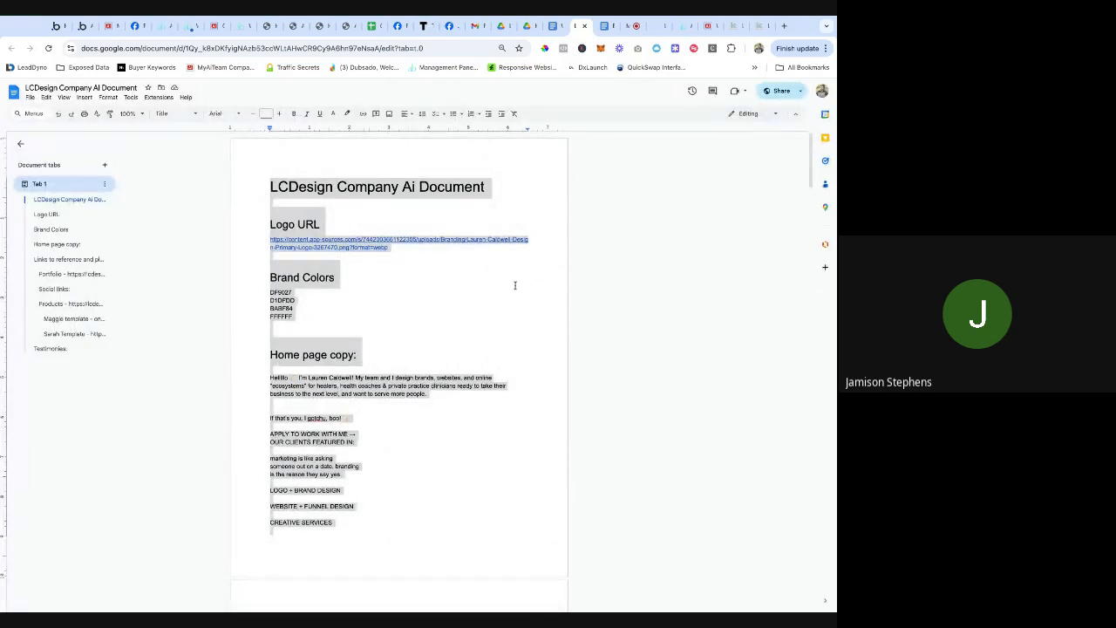
{"action": "left_click", "coordinate": [398, 342]}
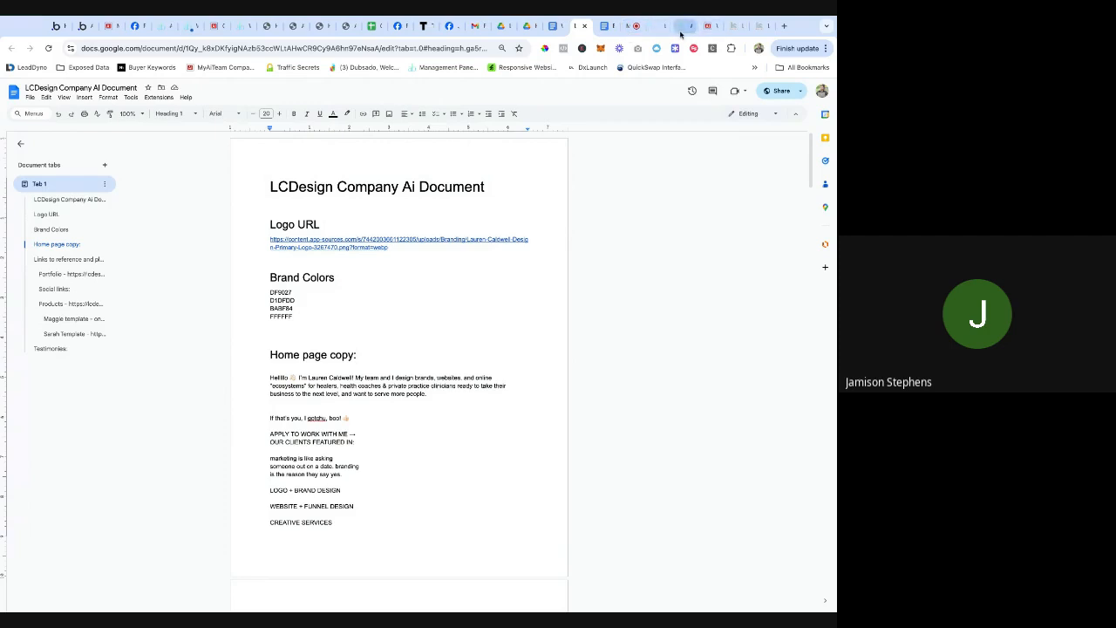
{"action": "left_click", "coordinate": [703, 26]}
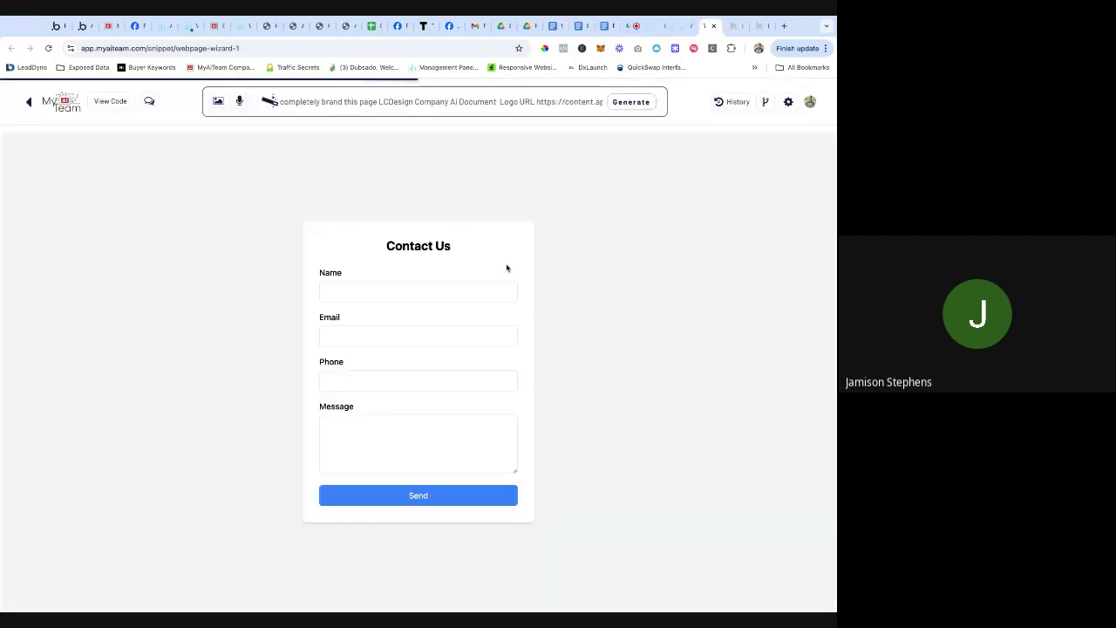
{"action": "left_click", "coordinate": [580, 28]}
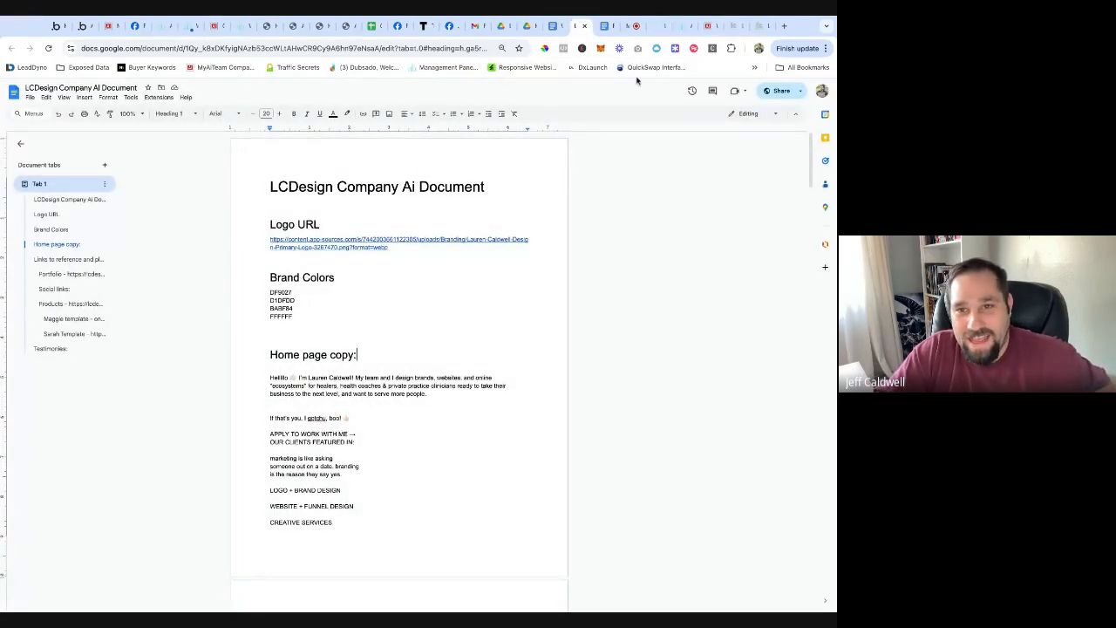
{"action": "left_click", "coordinate": [683, 26]}
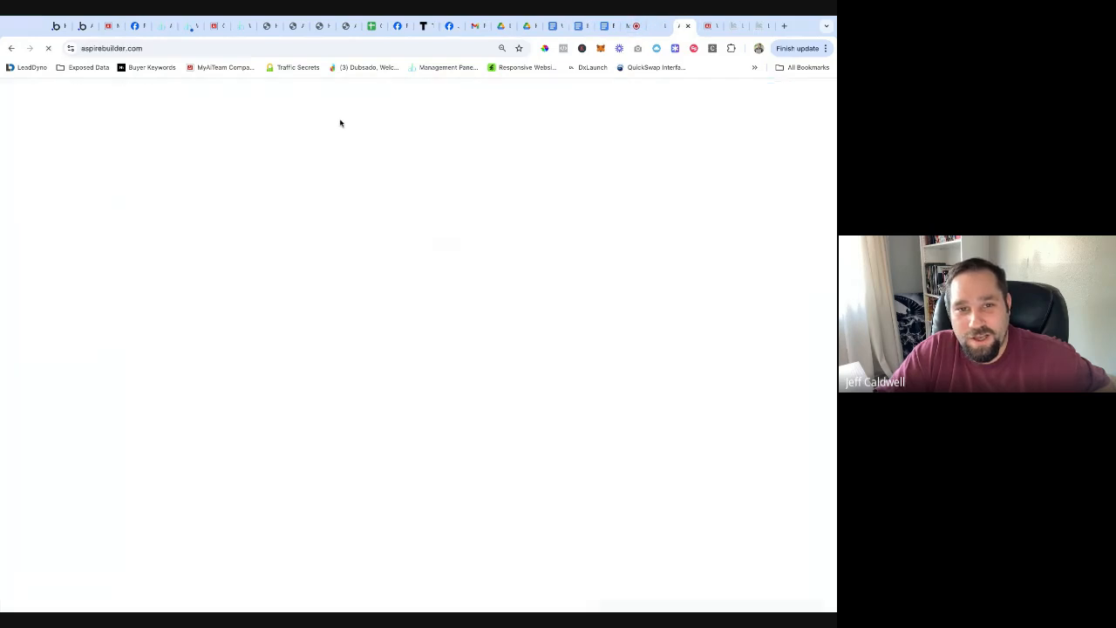
{"action": "left_click", "coordinate": [703, 30]}
{"action": "left_click_drag", "start_coordinate": [300, 102], "coordinate": [442, 103]}
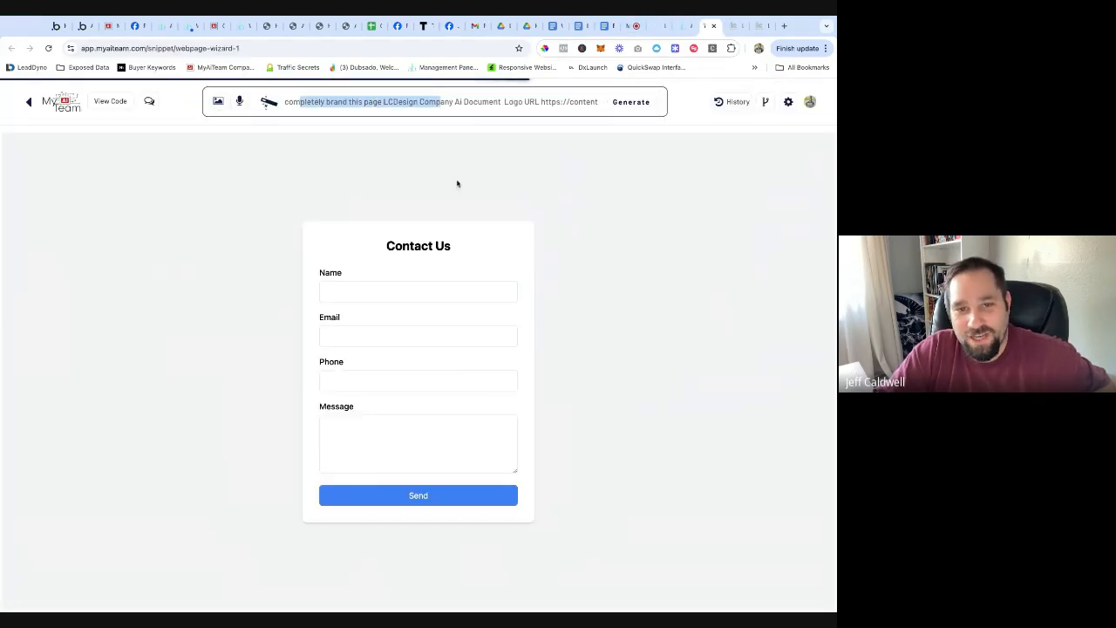
- Browse the generated LCDesign page, jumping to its Portfolio section and contact form
{"action": "left_click", "coordinate": [483, 233]}
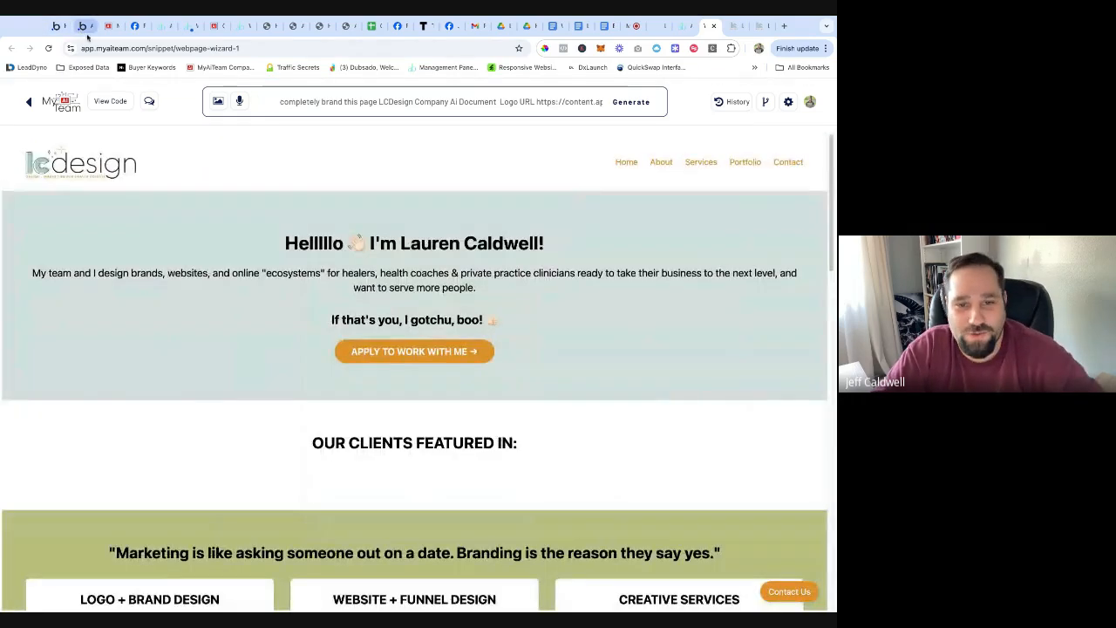
{"action": "scroll", "coordinate": [423, 421], "scroll_direction": "down", "scroll_amount": 15}
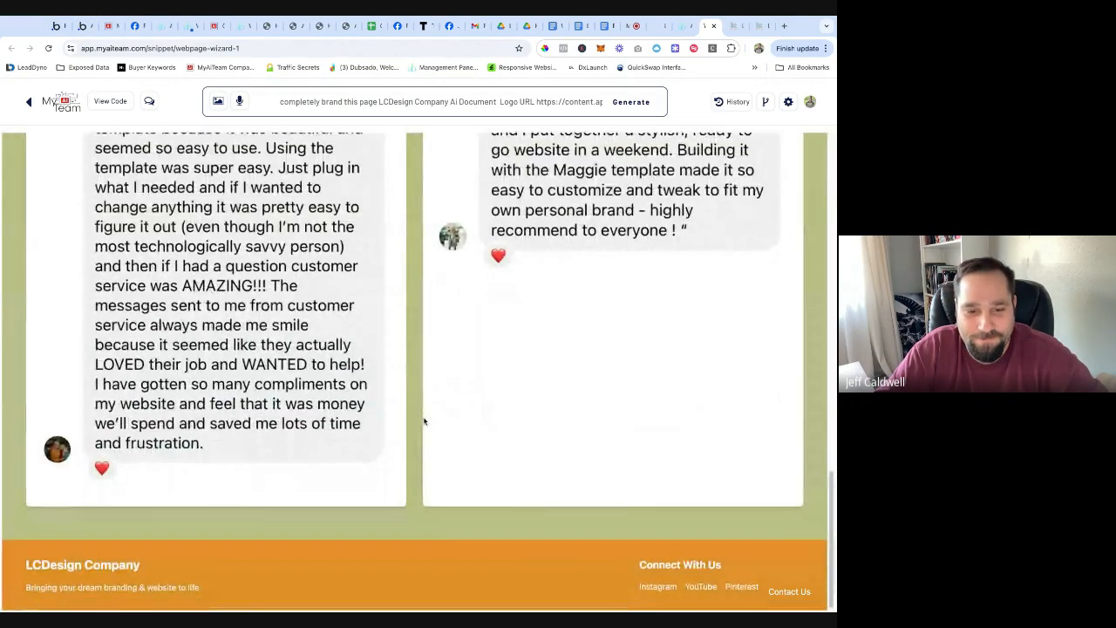
{"action": "scroll", "coordinate": [594, 466], "scroll_direction": "up", "scroll_amount": 15}
{"action": "left_click", "coordinate": [731, 163]}
{"action": "left_click", "coordinate": [779, 585]}
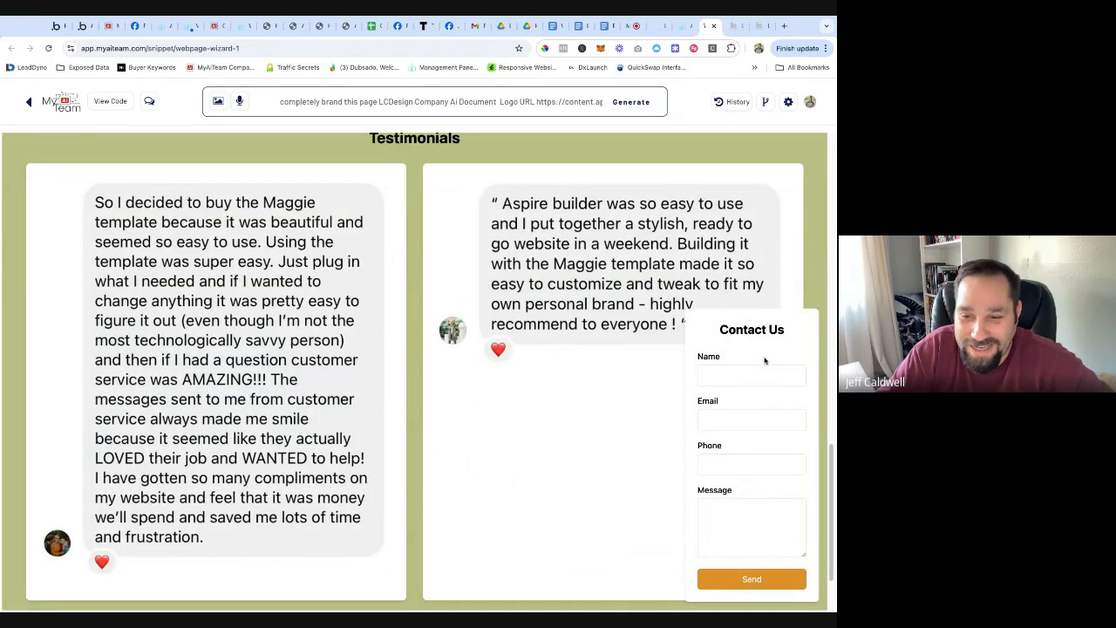
{"action": "scroll", "coordinate": [615, 410], "scroll_direction": "up", "scroll_amount": 5}
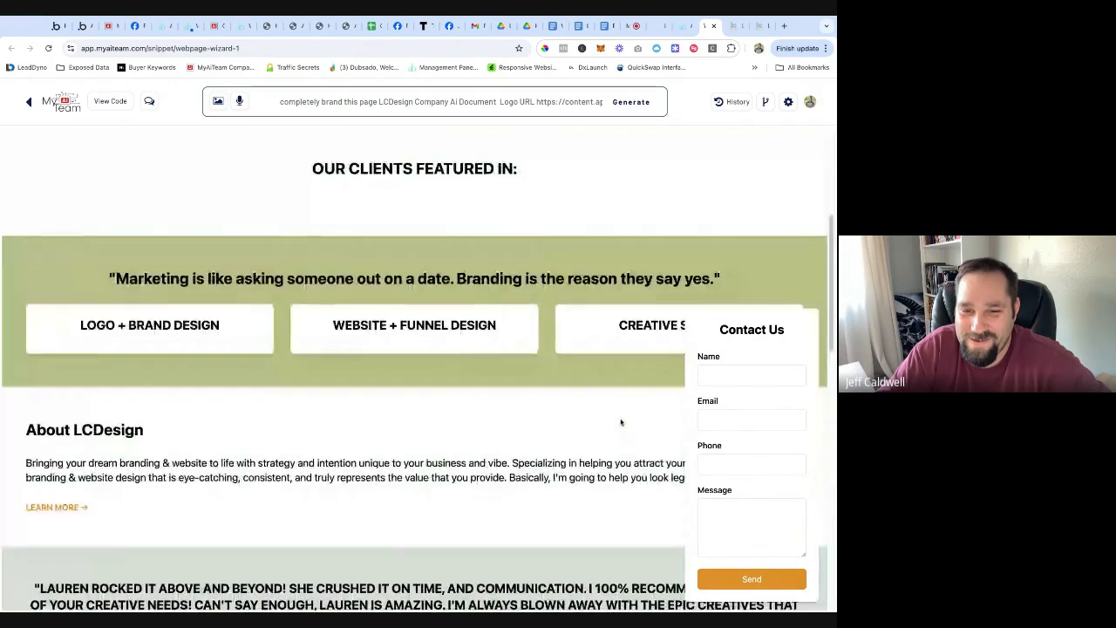
{"action": "scroll", "coordinate": [621, 422], "scroll_direction": "up", "scroll_amount": 1}
{"action": "scroll", "coordinate": [617, 422], "scroll_direction": "down", "scroll_amount": 10}
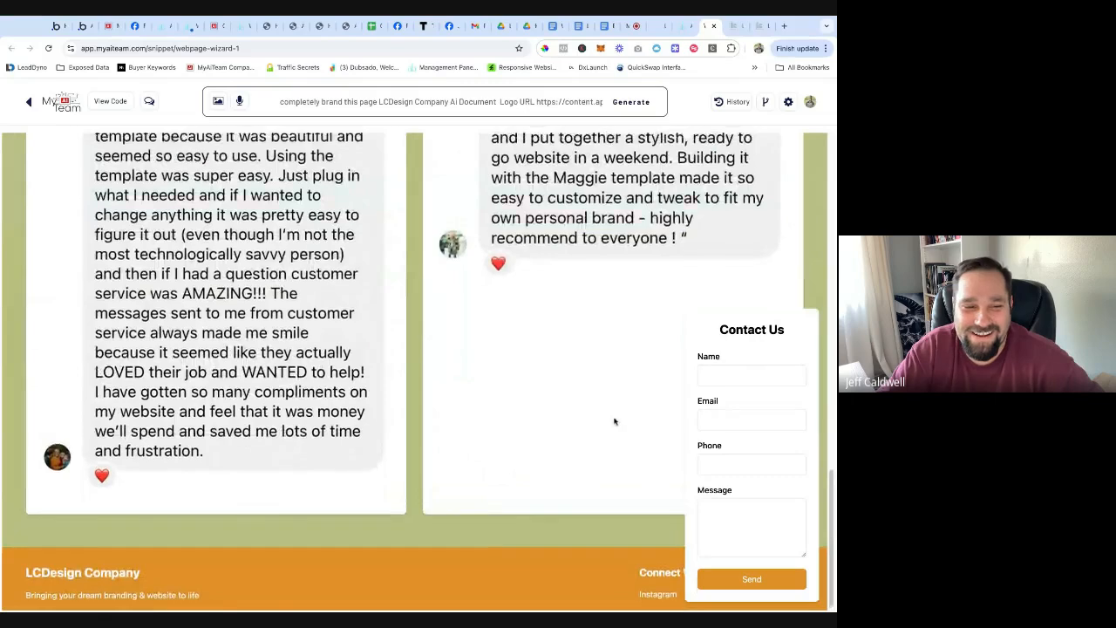
{"action": "scroll", "coordinate": [614, 421], "scroll_direction": "up", "scroll_amount": 15}
- Autofill the form's name, email and phone from saved details and enter message 'hello'
{"action": "left_click", "coordinate": [737, 374]}
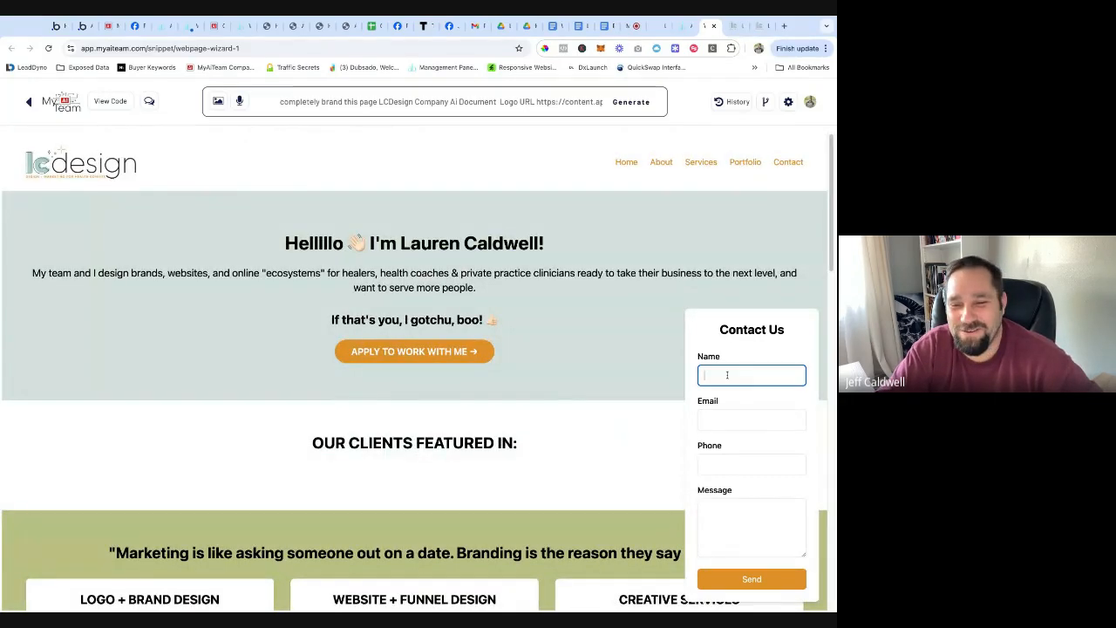
{"action": "left_click", "coordinate": [740, 390]}
{"action": "left_click", "coordinate": [722, 520]}
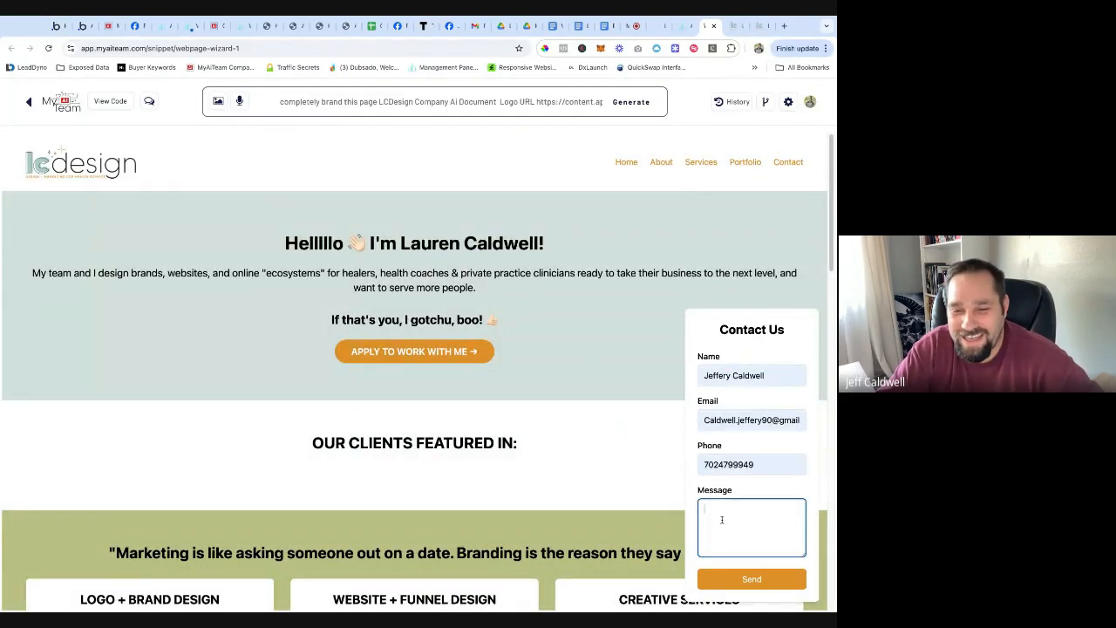
{"action": "type", "text": "hello"}
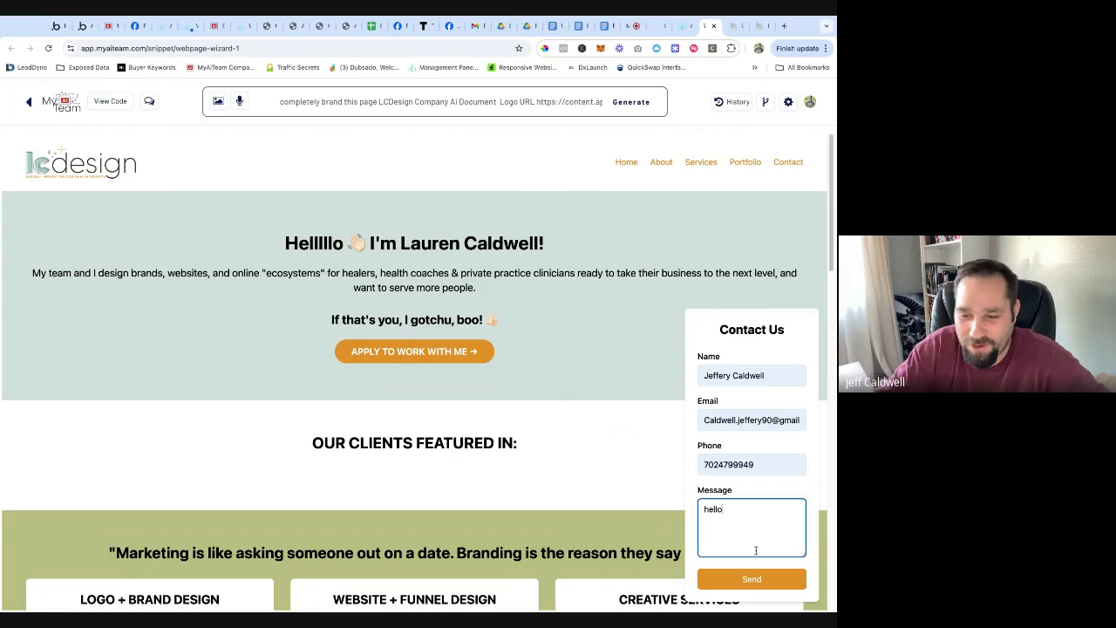
- Open the page's HTML code and copy Bubble's testmode initialize request URL
{"action": "left_click", "coordinate": [105, 103]}
{"action": "left_click", "coordinate": [82, 28]}
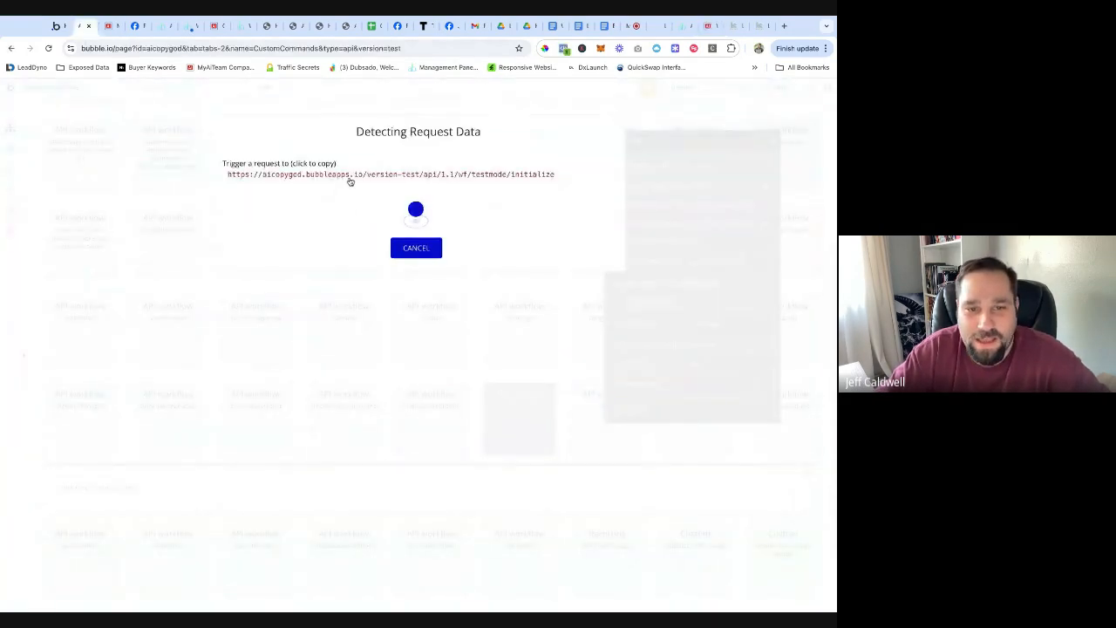
{"action": "left_click", "coordinate": [417, 181]}
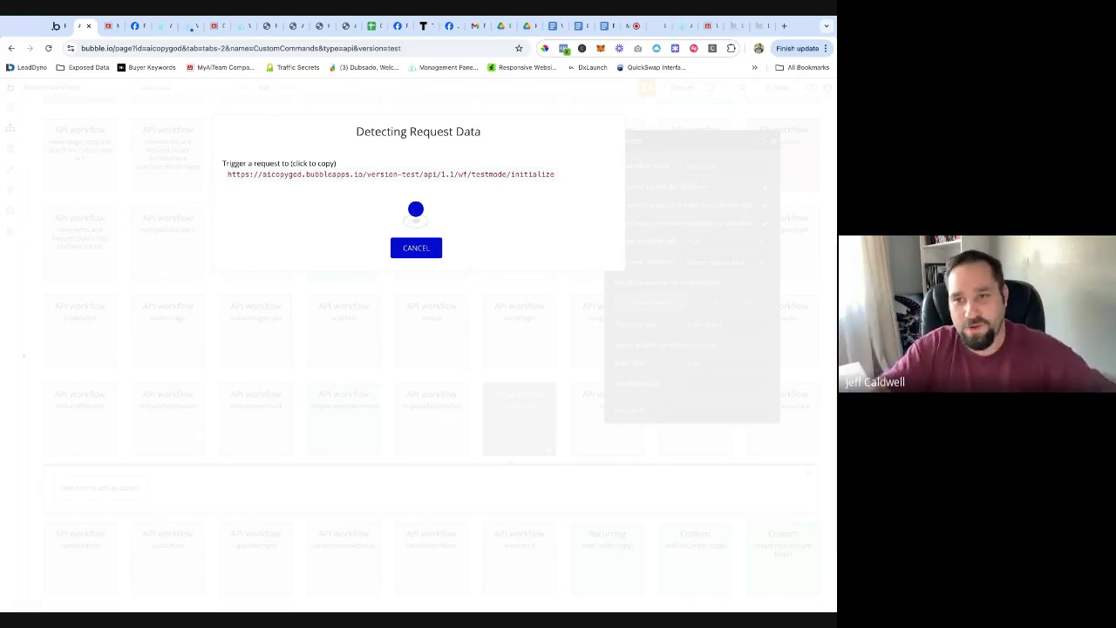
{"action": "left_click", "coordinate": [703, 35]}
{"action": "scroll", "coordinate": [163, 357], "scroll_direction": "down", "scroll_amount": 20}
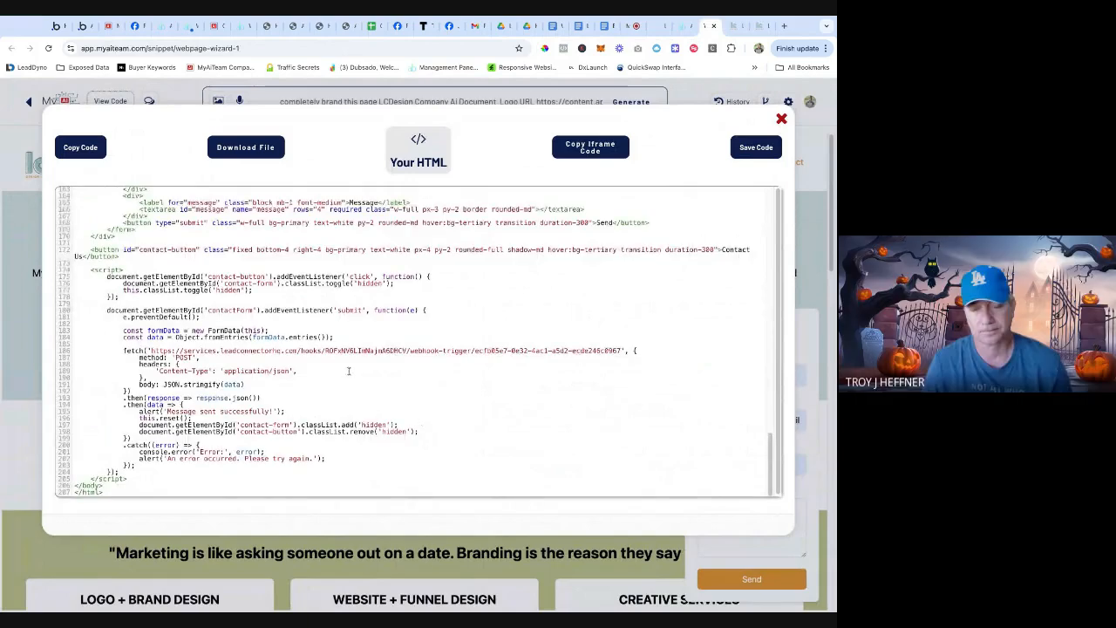
- Replace the form's GoHighLevel webhook URL with the Bubble URL and save the code
{"action": "left_click_drag", "start_coordinate": [153, 350], "coordinate": [621, 351]}
{"action": "key", "text": "ctrl+v"}
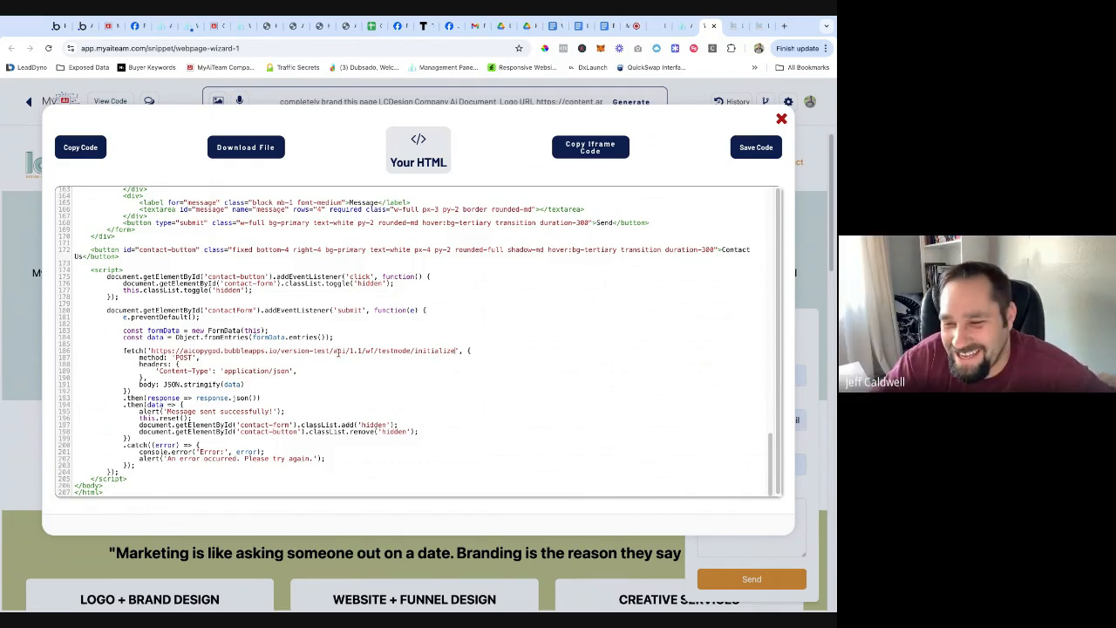
{"action": "left_click", "coordinate": [755, 155]}
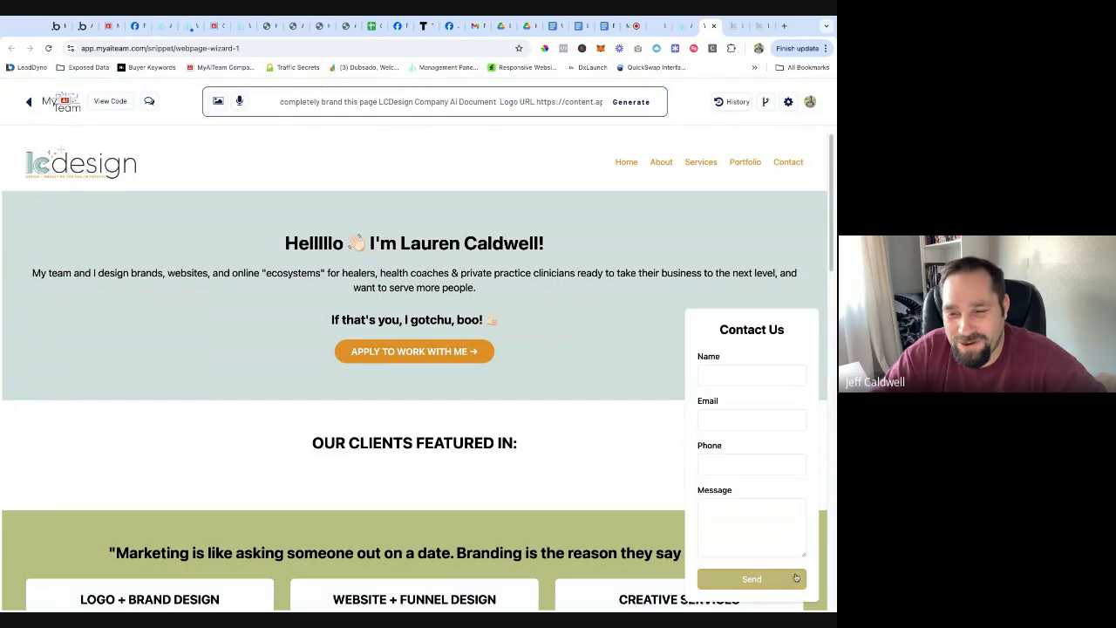
- Autofill the contact form, write the message 'Hello! Again' and send it
{"action": "left_click", "coordinate": [752, 375]}
{"action": "left_click", "coordinate": [751, 402]}
{"action": "left_click", "coordinate": [730, 527]}
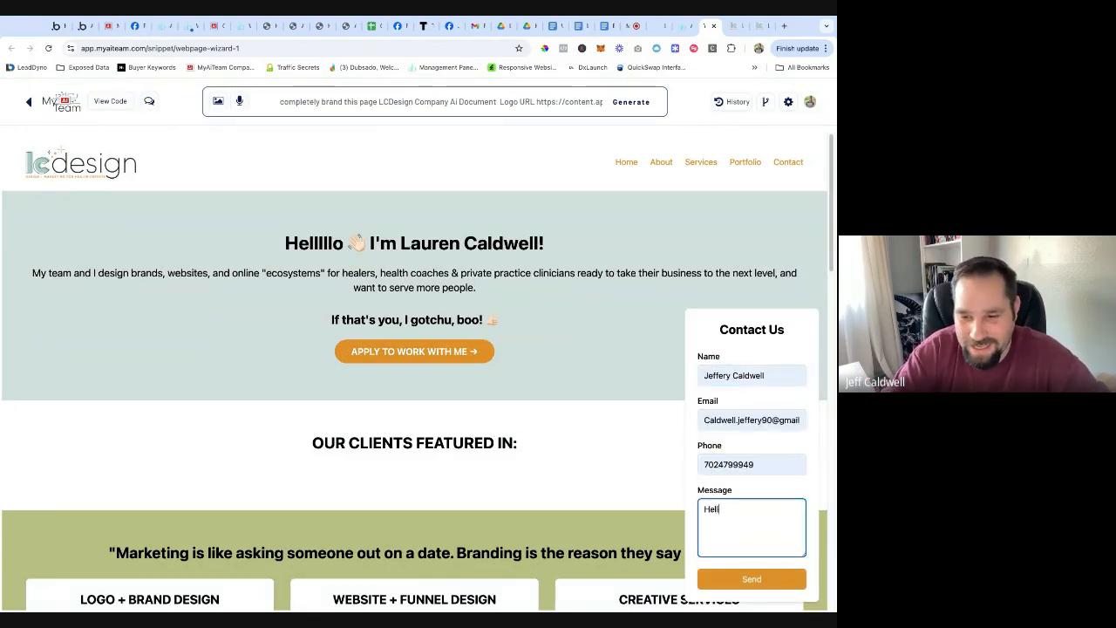
{"action": "type", "text": "Hello! Again"}
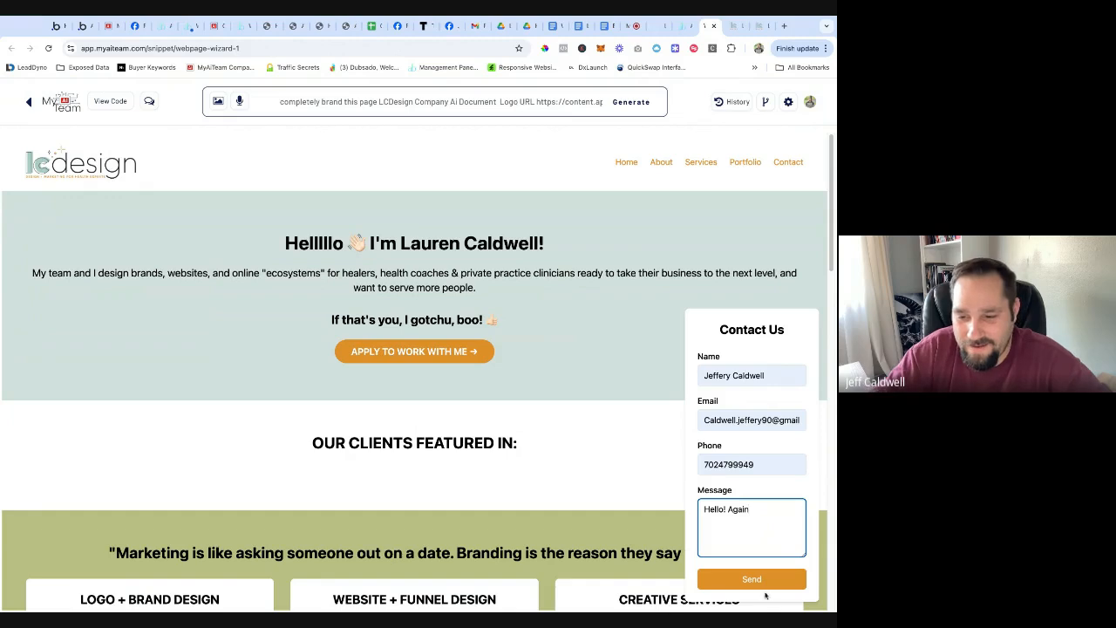
{"action": "left_click", "coordinate": [760, 582]}
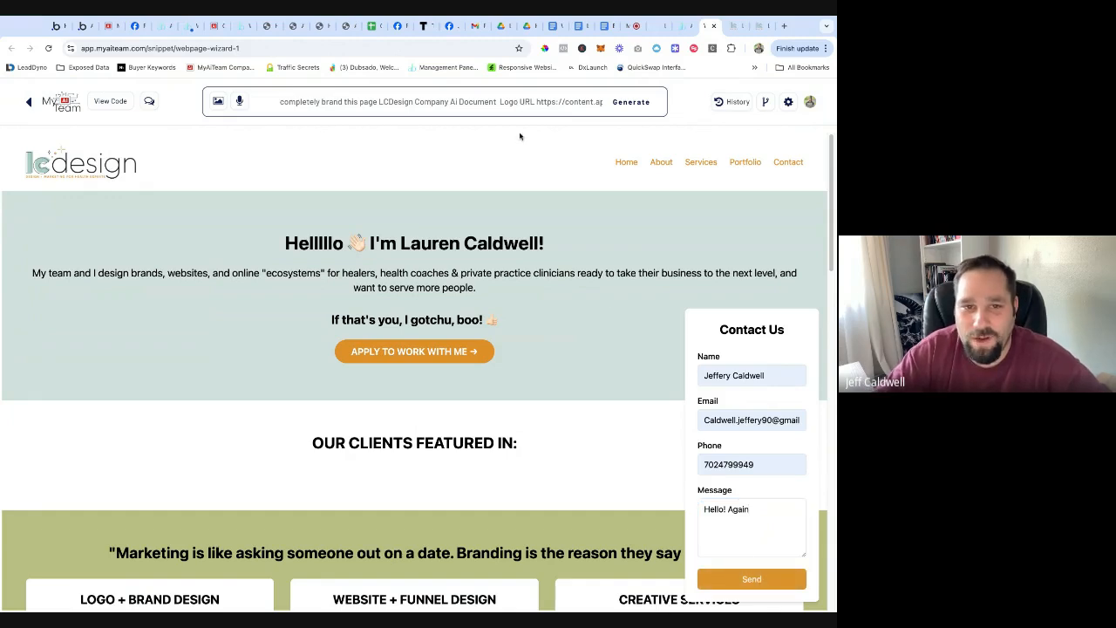
- Confirm Bubble's raw data shows the name, email, phone and message fields
{"action": "left_click", "coordinate": [81, 26]}
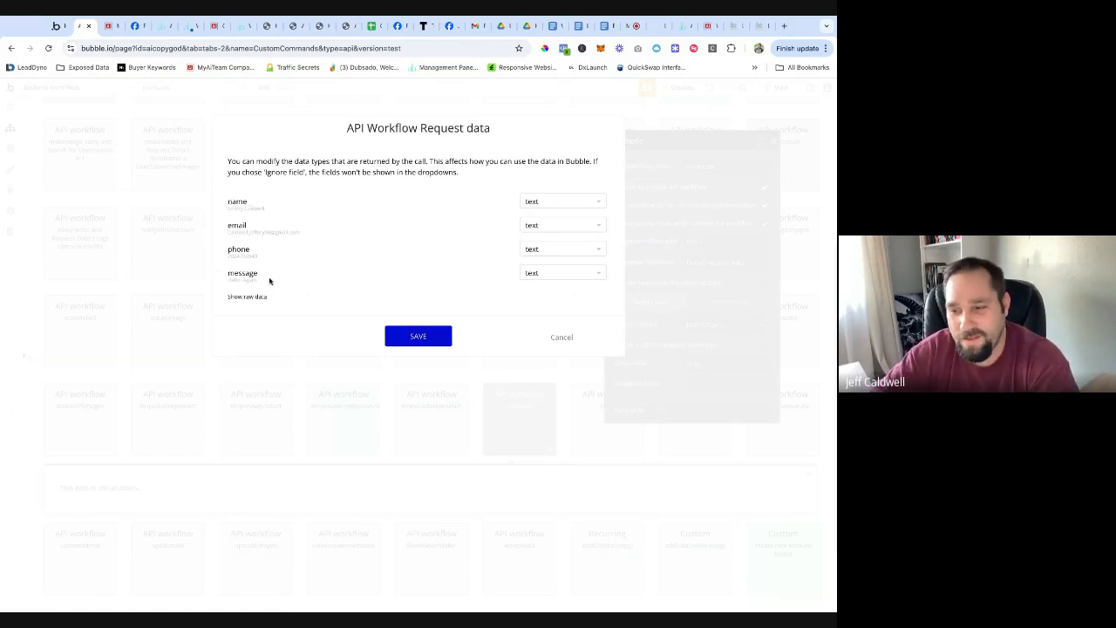
{"action": "left_click", "coordinate": [246, 297]}
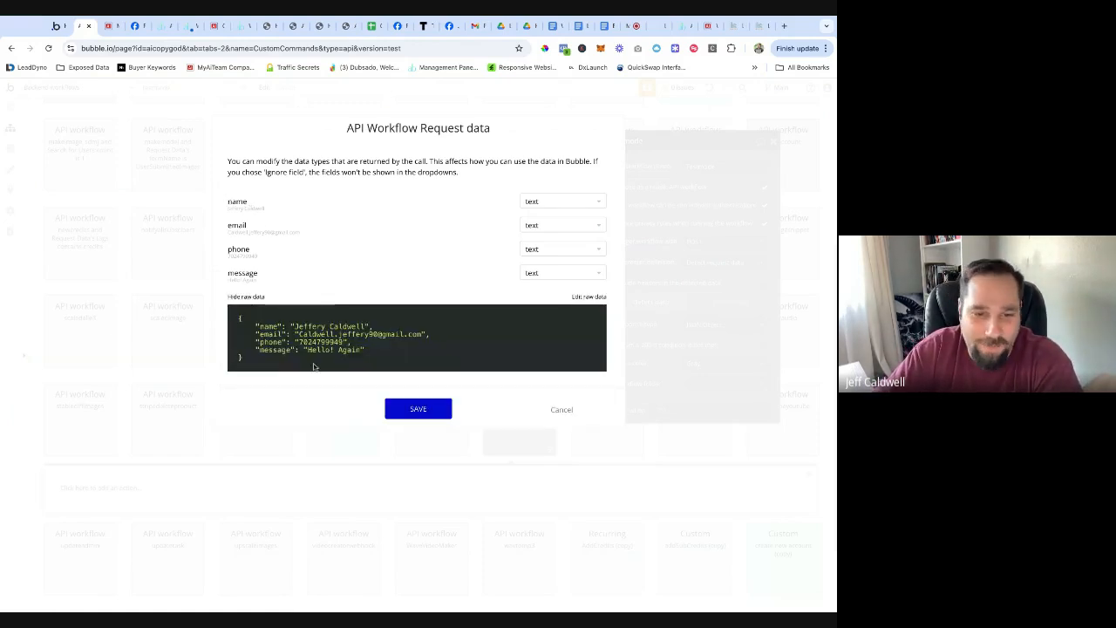
{"action": "left_click", "coordinate": [658, 25]}
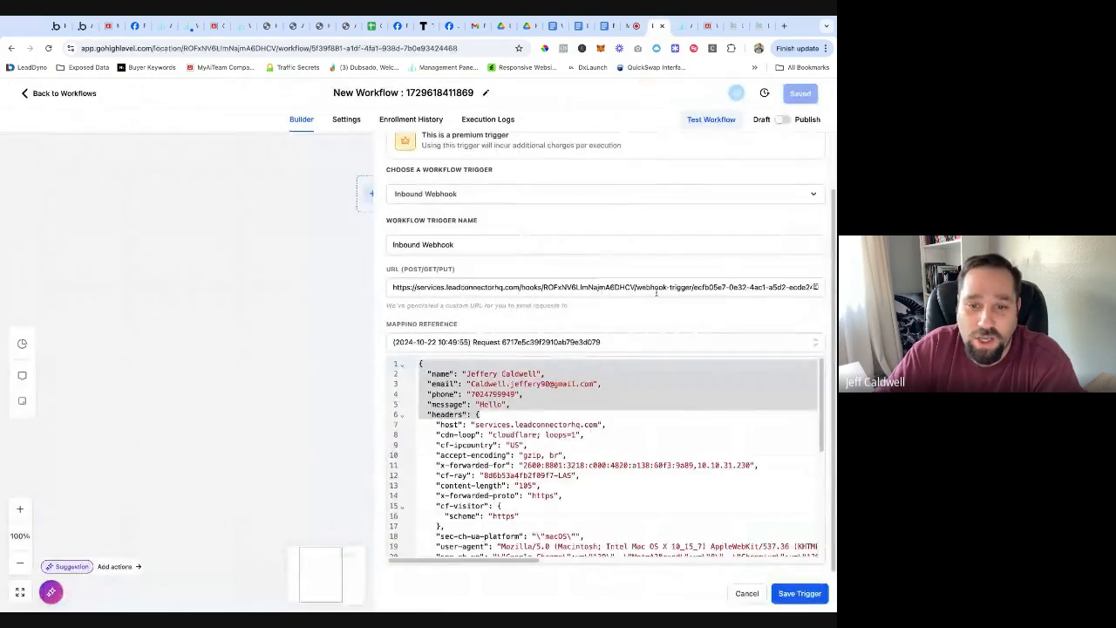
- Save the Inbound Webhook trigger and add a First Name field to Create Contact
{"action": "left_click", "coordinate": [801, 593]}
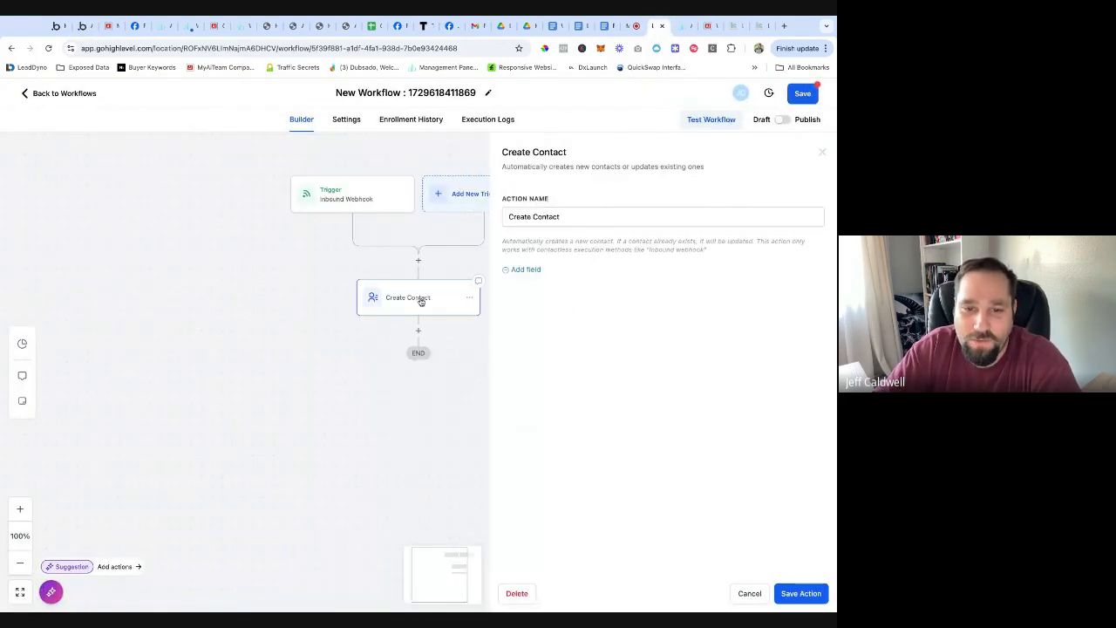
{"action": "left_click", "coordinate": [530, 269]}
{"action": "left_click", "coordinate": [561, 267]}
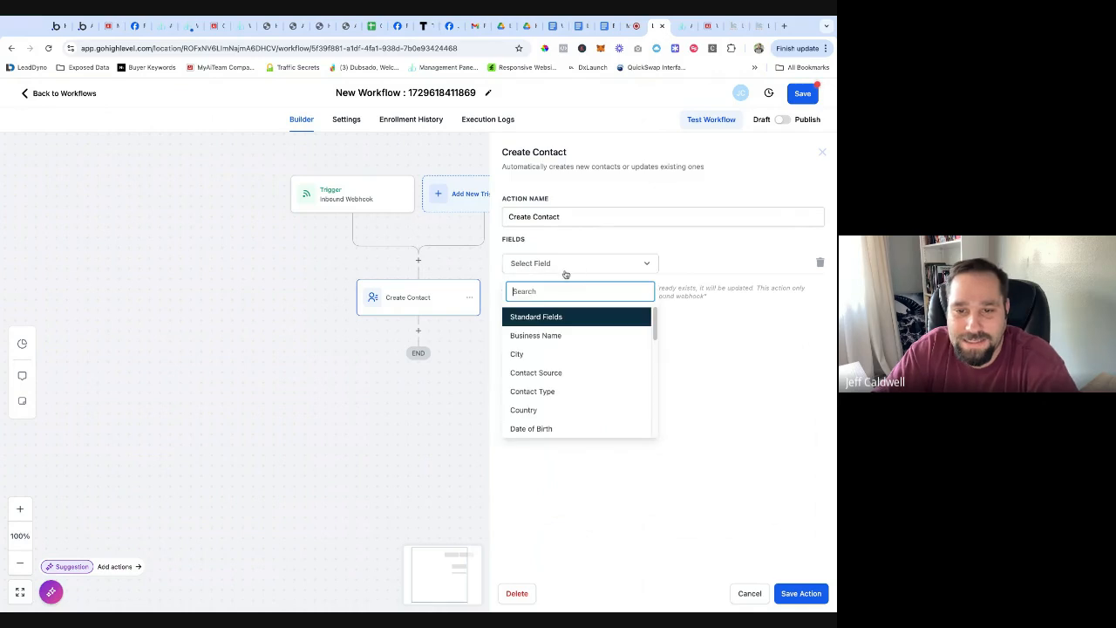
{"action": "scroll", "coordinate": [568, 349], "scroll_direction": "down", "scroll_amount": 1}
{"action": "scroll", "coordinate": [576, 345], "scroll_direction": "up", "scroll_amount": 1}
{"action": "scroll", "coordinate": [583, 362], "scroll_direction": "down", "scroll_amount": 8}
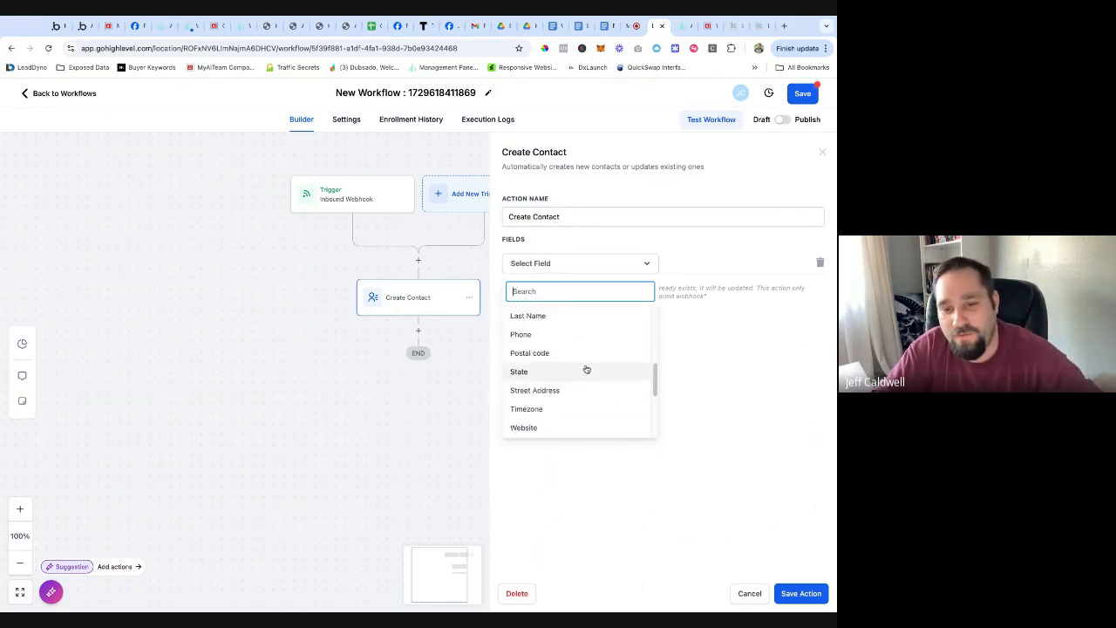
{"action": "scroll", "coordinate": [562, 367], "scroll_direction": "up", "scroll_amount": 2}
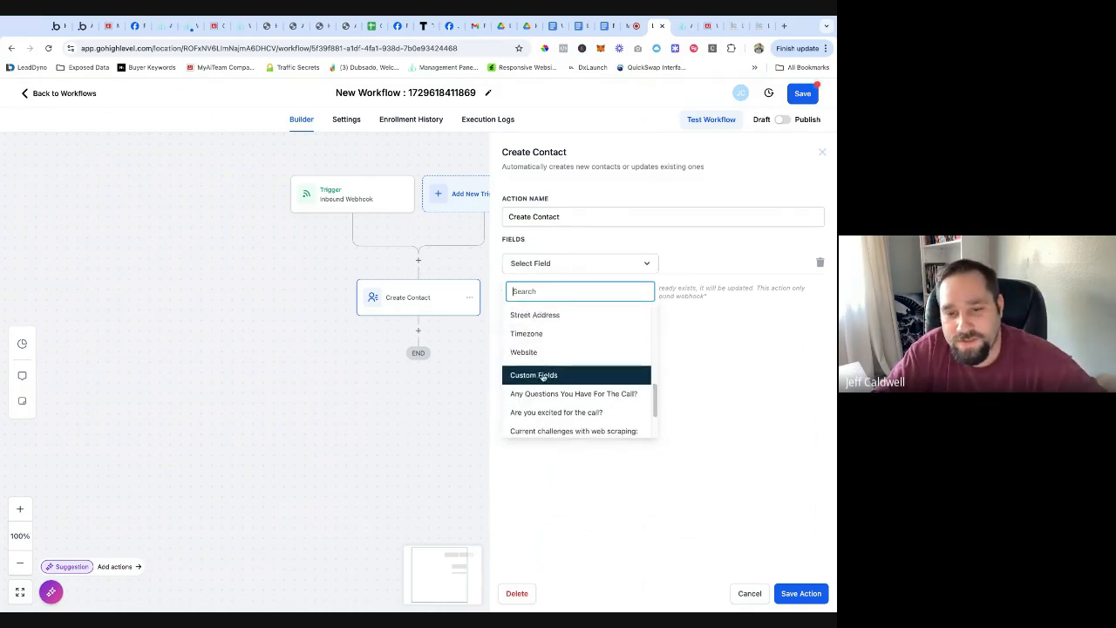
{"action": "scroll", "coordinate": [571, 378], "scroll_direction": "down", "scroll_amount": 2}
{"action": "scroll", "coordinate": [561, 396], "scroll_direction": "up", "scroll_amount": 5}
{"action": "scroll", "coordinate": [558, 384], "scroll_direction": "down", "scroll_amount": 2}
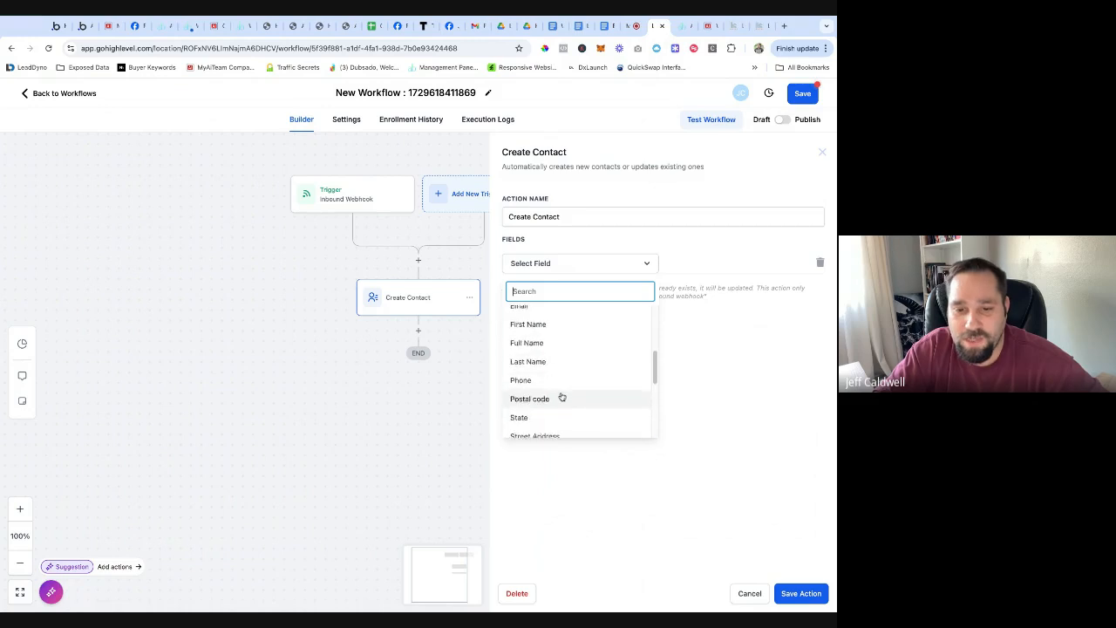
{"action": "scroll", "coordinate": [558, 374], "scroll_direction": "up", "scroll_amount": 1}
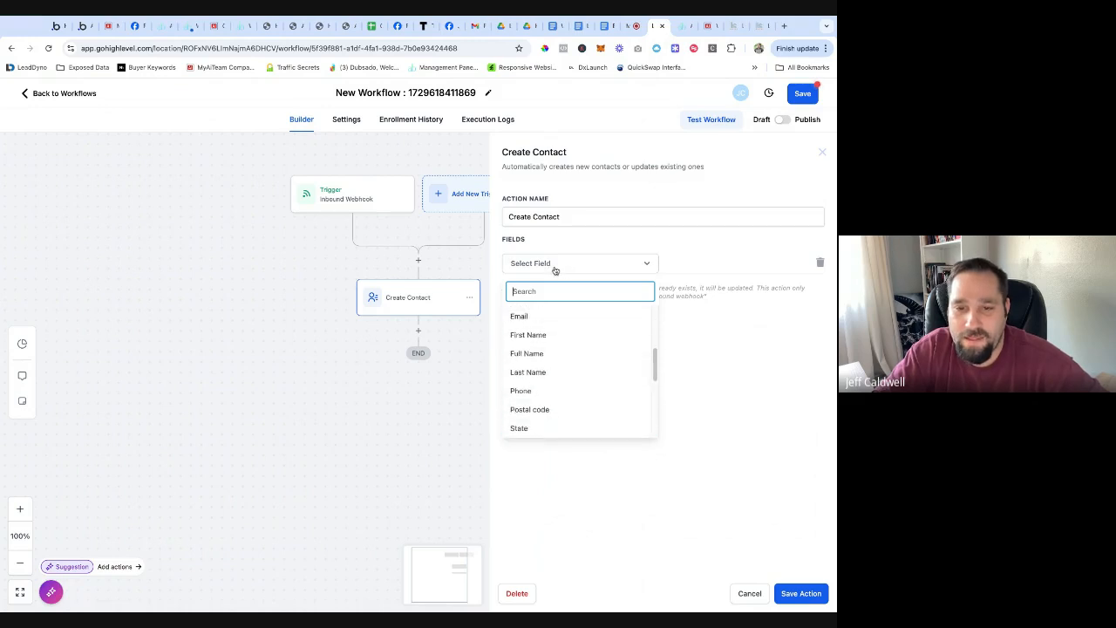
{"action": "left_click", "coordinate": [540, 335]}
- Set First Name to the Inbound Webhook Trigger's Name custom value
{"action": "left_click", "coordinate": [693, 263]}
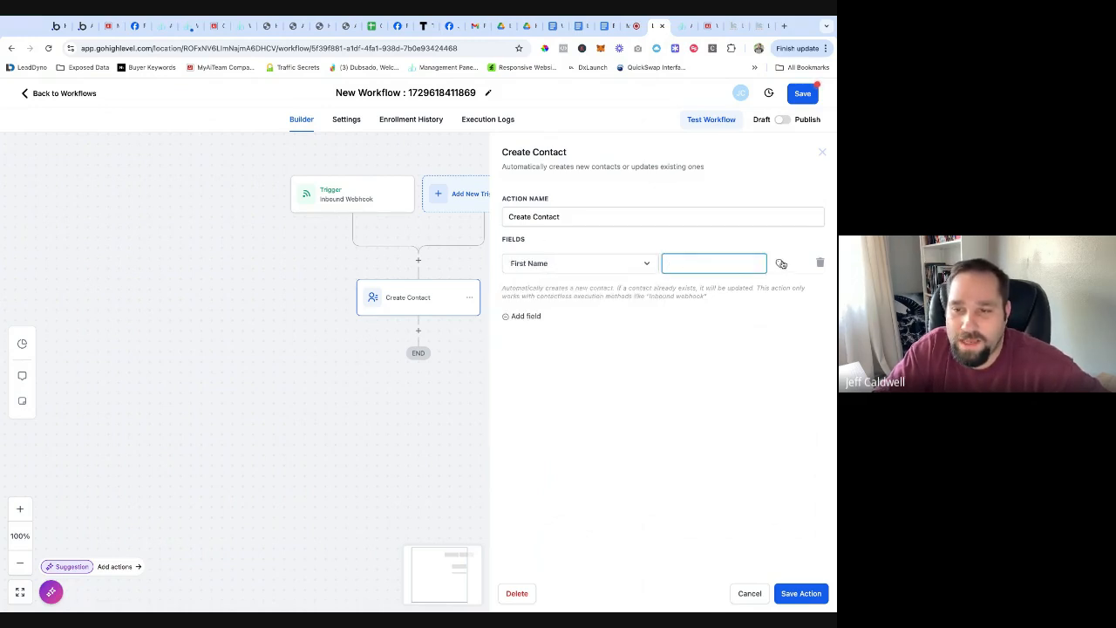
{"action": "left_click", "coordinate": [780, 263]}
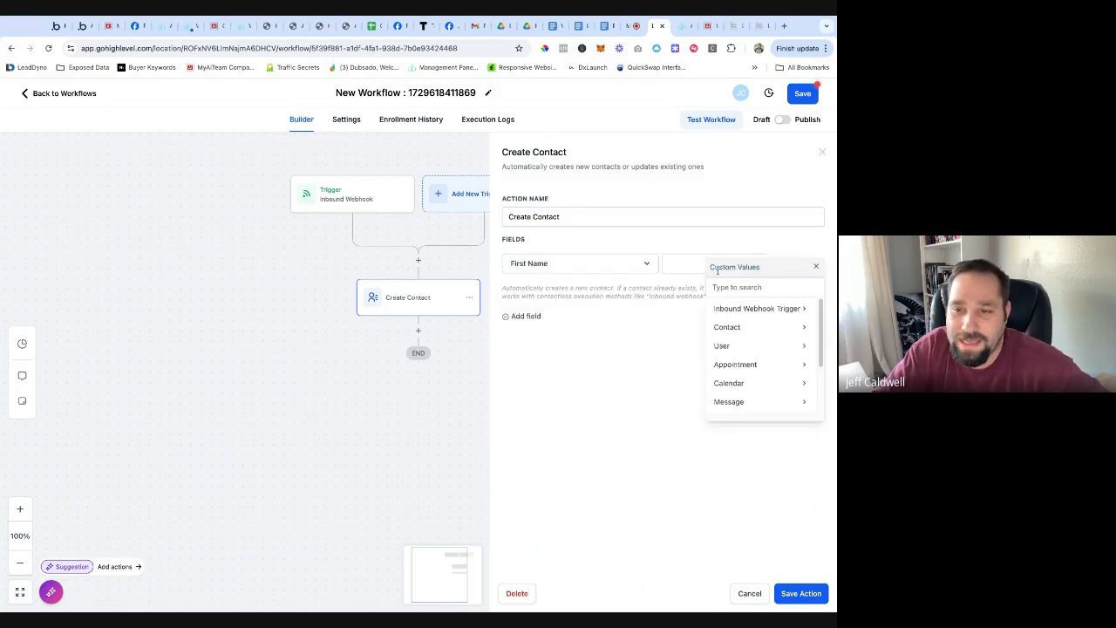
{"action": "left_click", "coordinate": [768, 312]}
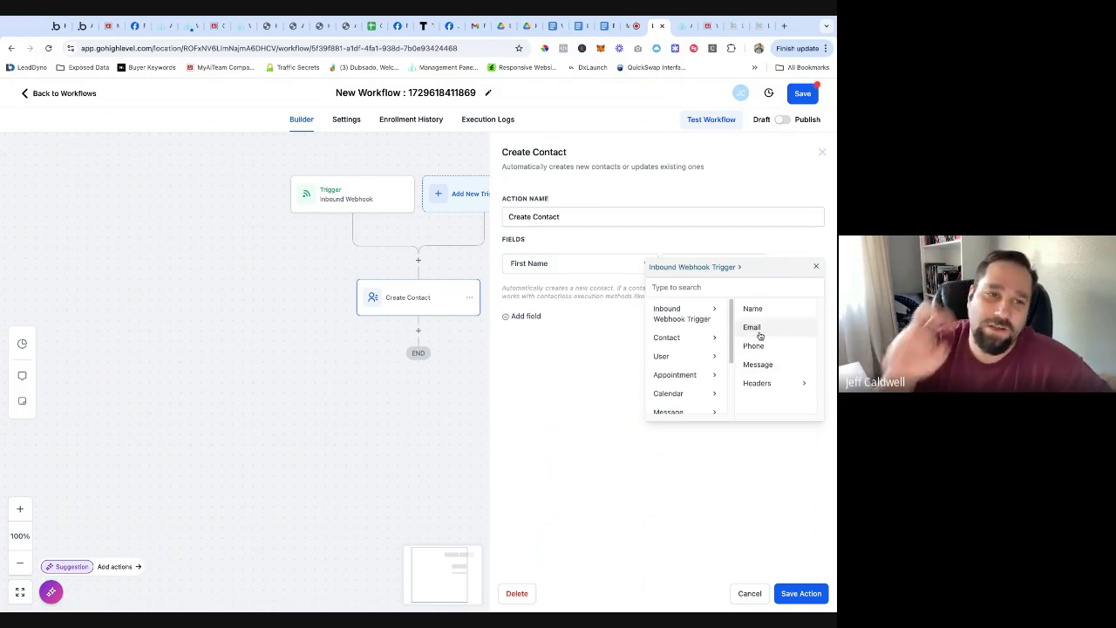
{"action": "left_click", "coordinate": [753, 309]}
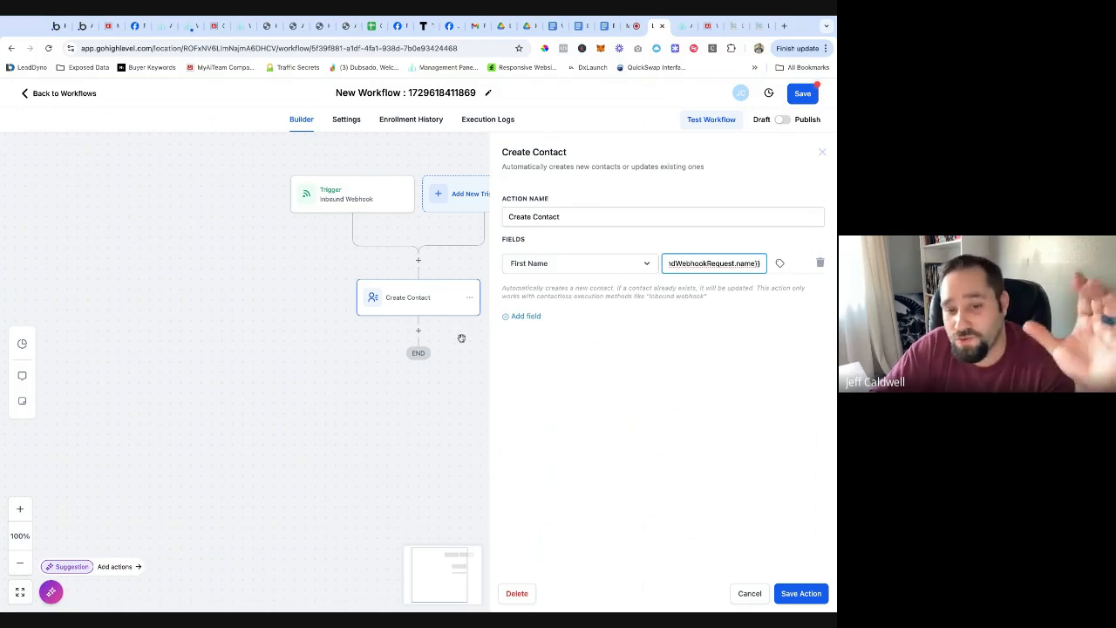
{"action": "left_click", "coordinate": [418, 334]}
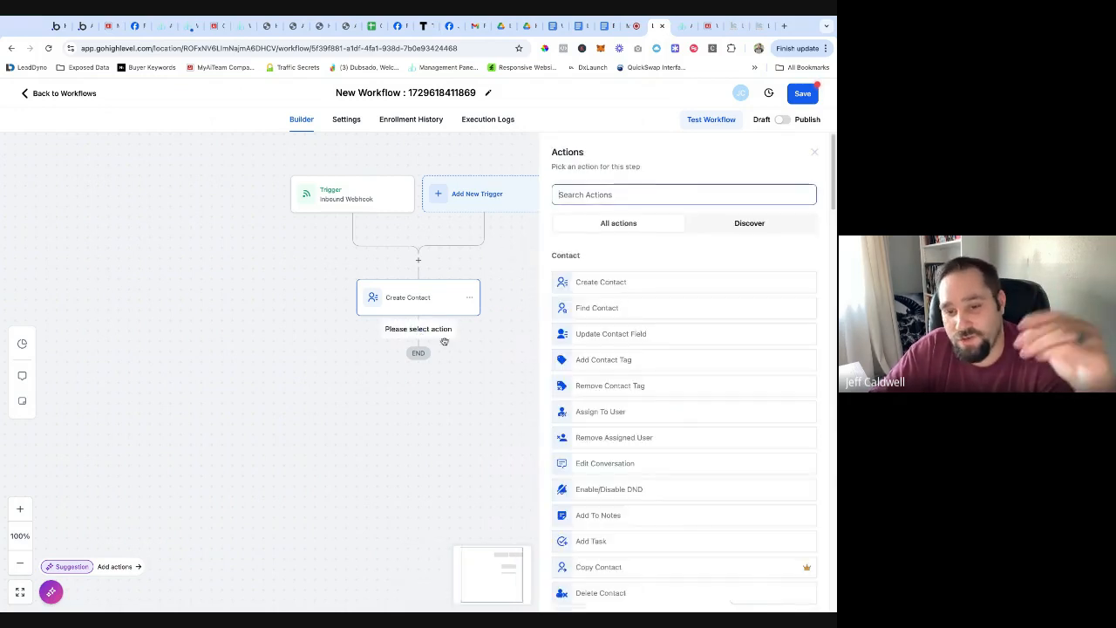
{"action": "scroll", "coordinate": [711, 430], "scroll_direction": "down", "scroll_amount": 5}
{"action": "scroll", "coordinate": [715, 409], "scroll_direction": "down", "scroll_amount": 3}
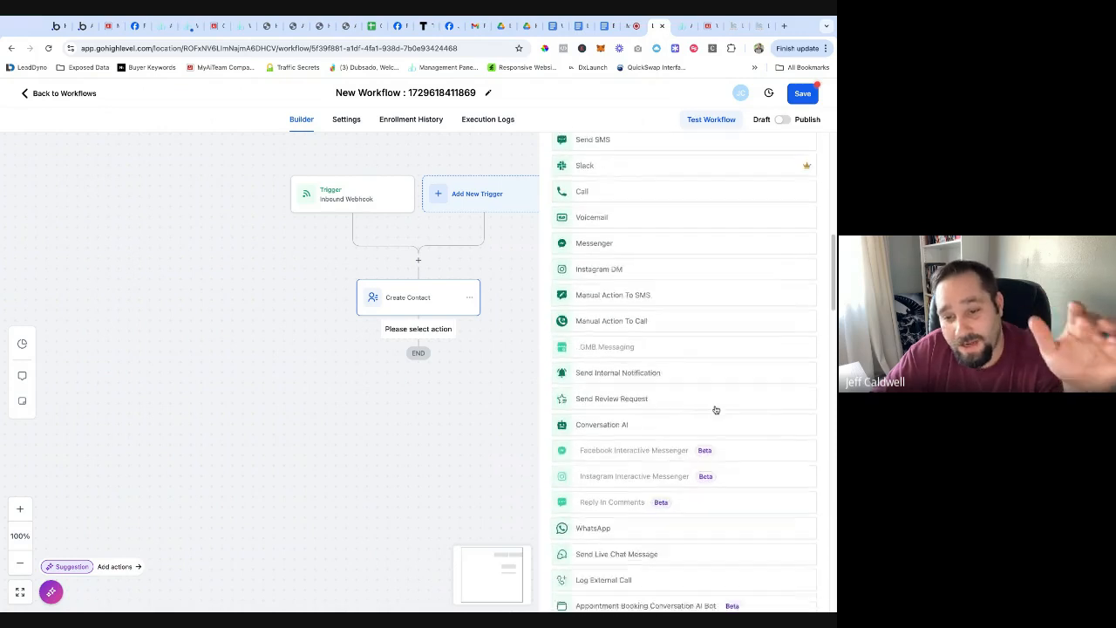
{"action": "scroll", "coordinate": [713, 403], "scroll_direction": "down", "scroll_amount": 4}
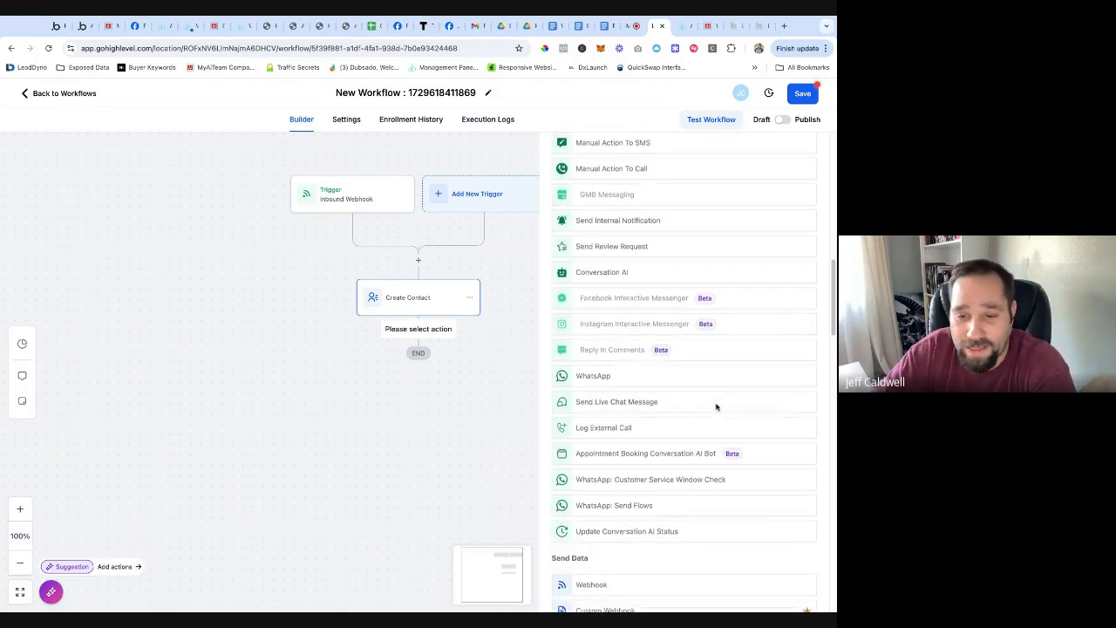
{"action": "scroll", "coordinate": [702, 394], "scroll_direction": "down", "scroll_amount": 1}
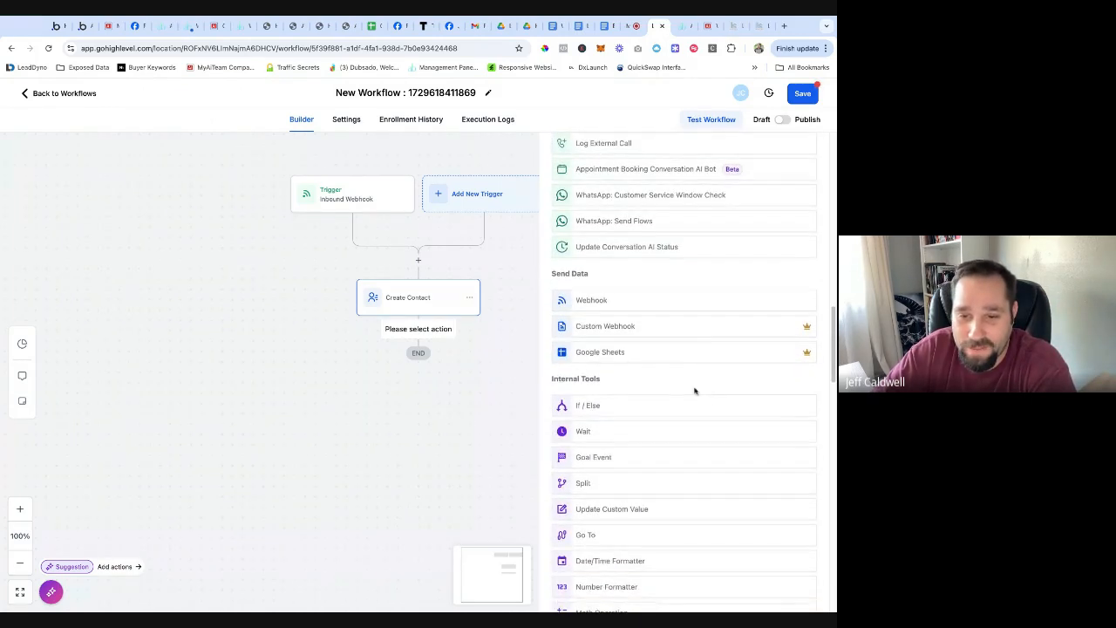
{"action": "scroll", "coordinate": [689, 375], "scroll_direction": "down", "scroll_amount": 7}
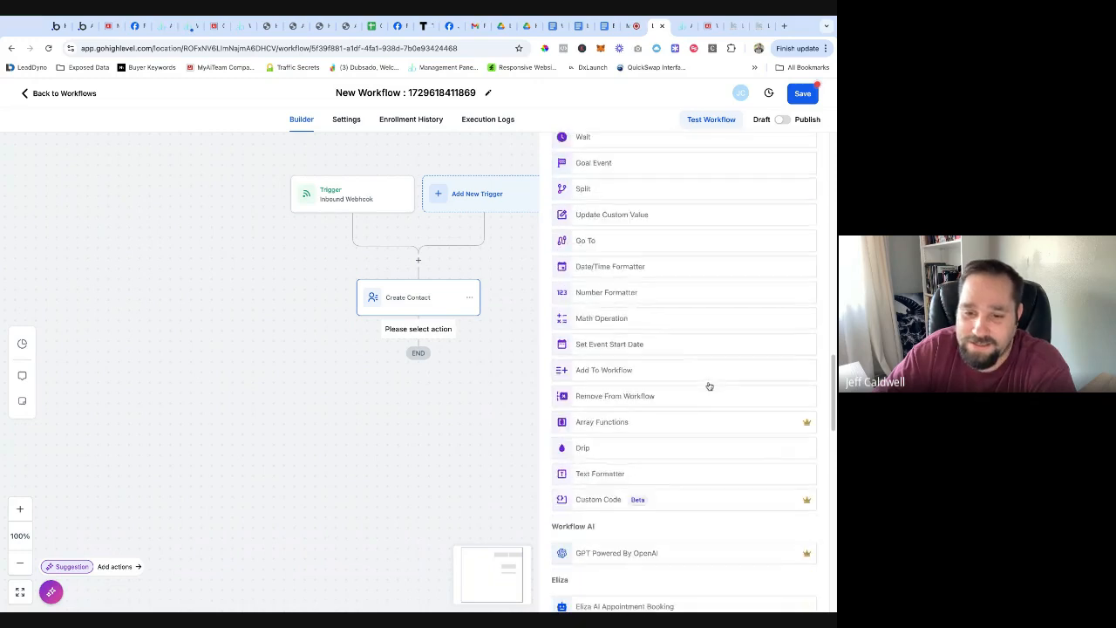
{"action": "scroll", "coordinate": [711, 385], "scroll_direction": "down", "scroll_amount": 5}
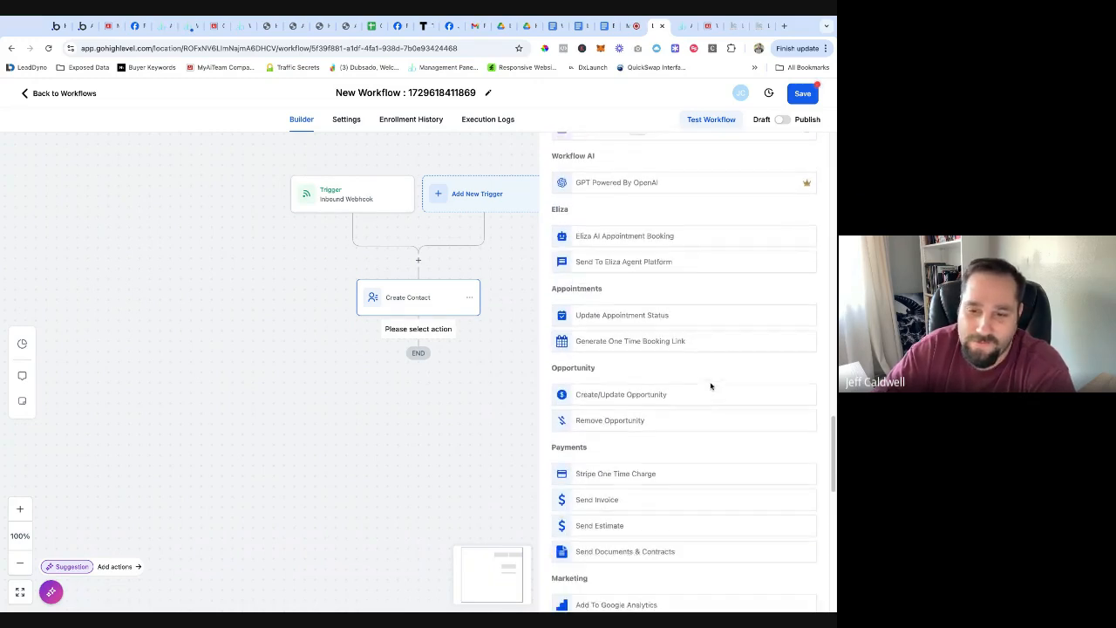
{"action": "scroll", "coordinate": [711, 385], "scroll_direction": "down", "scroll_amount": 4}
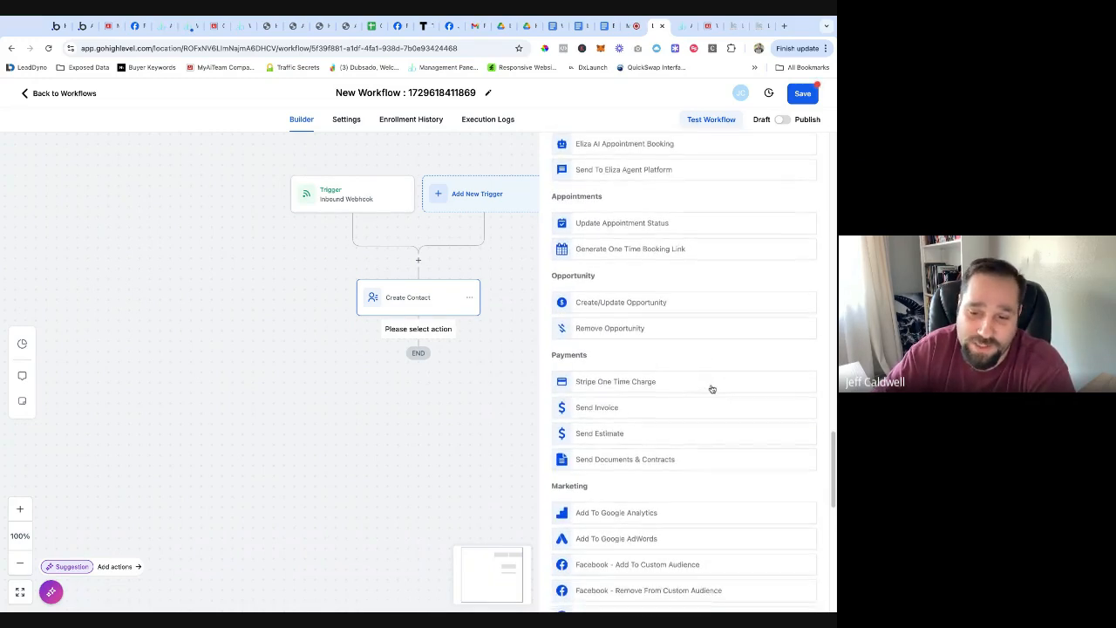
{"action": "scroll", "coordinate": [712, 388], "scroll_direction": "down", "scroll_amount": 2}
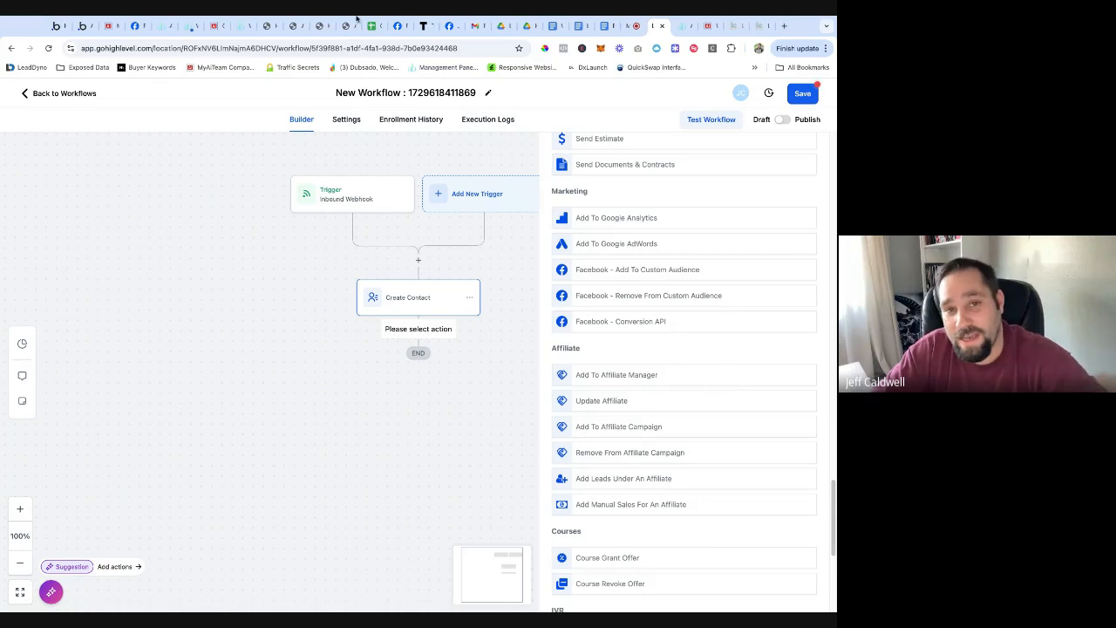
- Open the 175 HVAC Sample spreadsheet and copy rows A1:T2 (headers plus first business)
{"action": "left_click", "coordinate": [370, 26]}
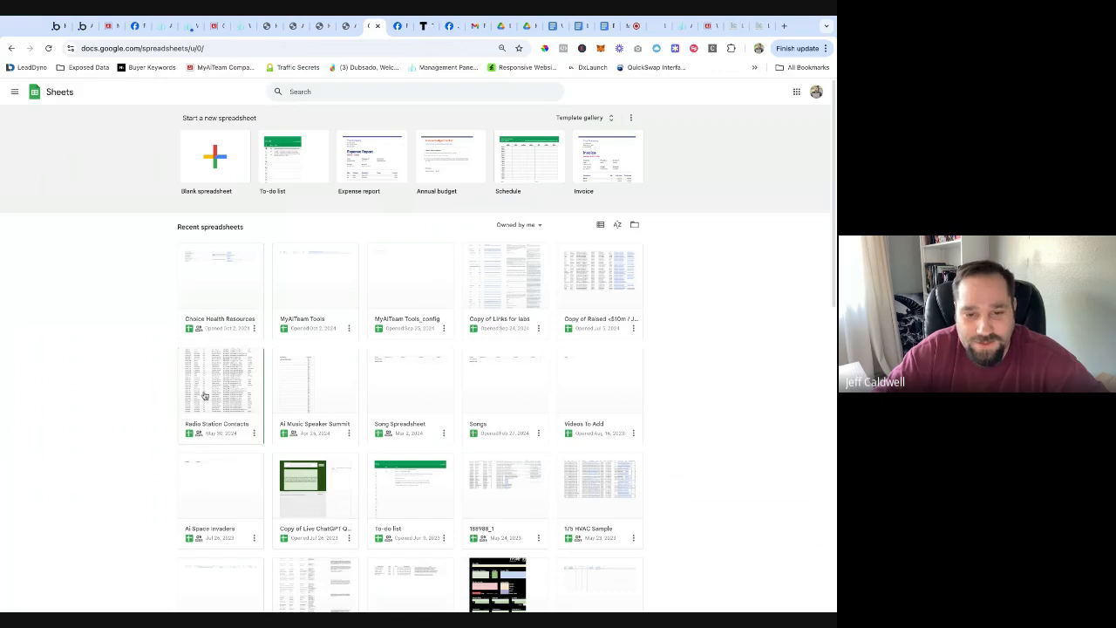
{"action": "scroll", "coordinate": [649, 399], "scroll_direction": "down", "scroll_amount": 2}
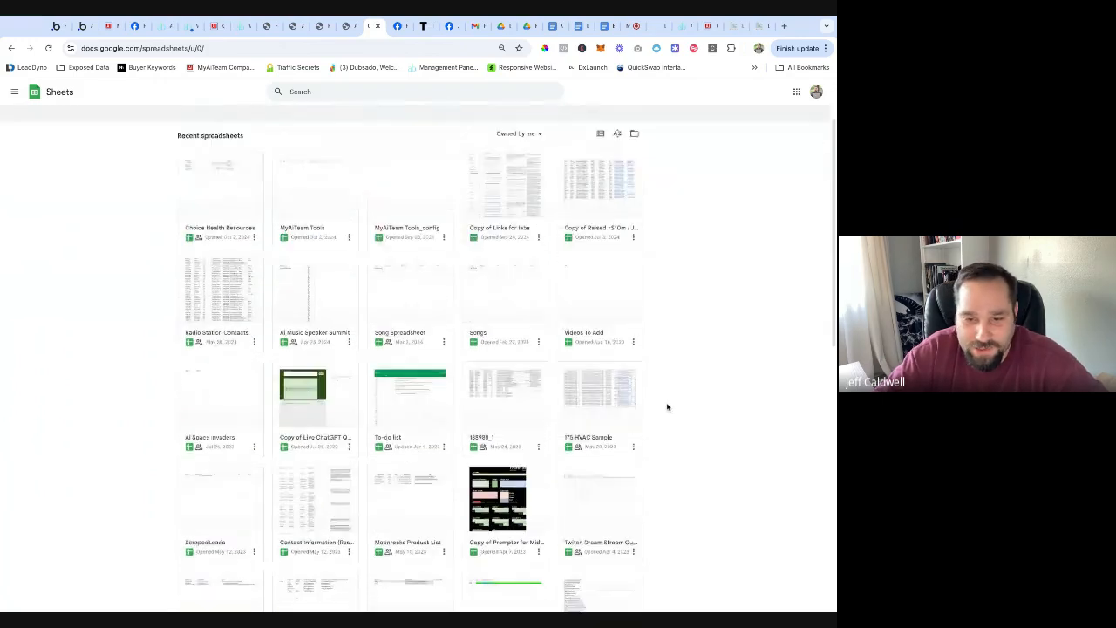
{"action": "left_click", "coordinate": [602, 406]}
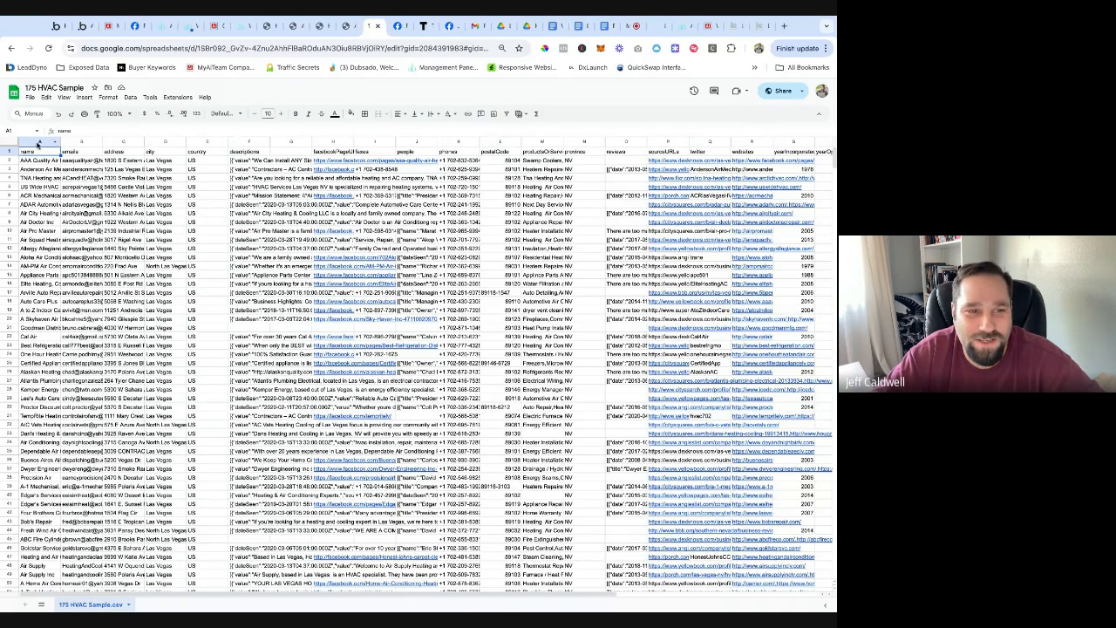
{"action": "left_click_drag", "start_coordinate": [24, 151], "coordinate": [833, 179]}
{"action": "left_click_drag", "start_coordinate": [644, 169], "coordinate": [563, 162]}
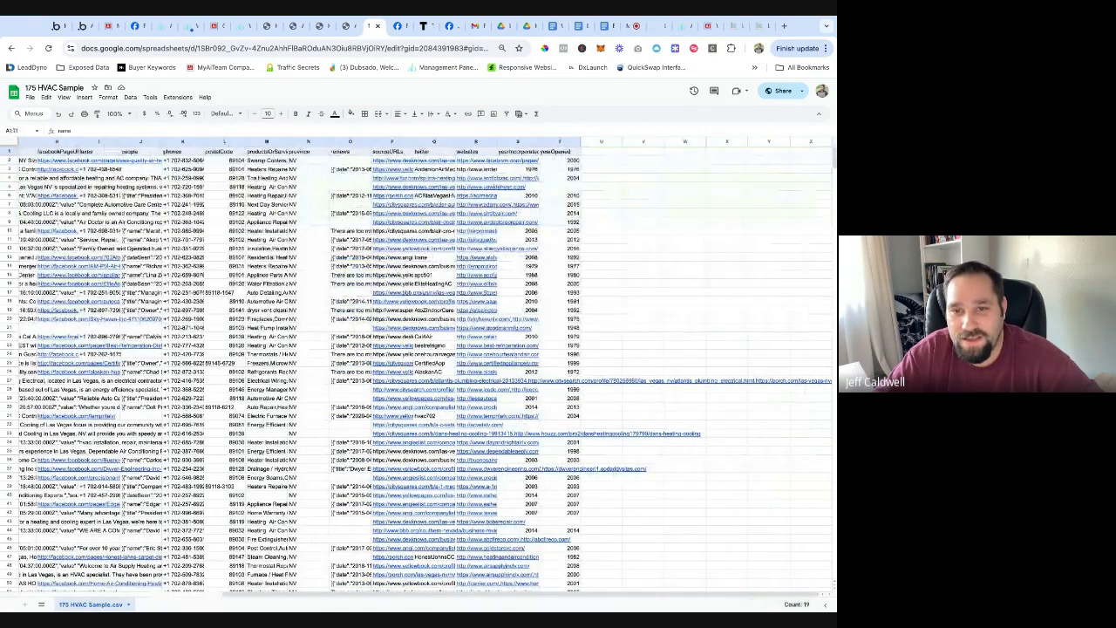
{"action": "key", "text": "super+c"}
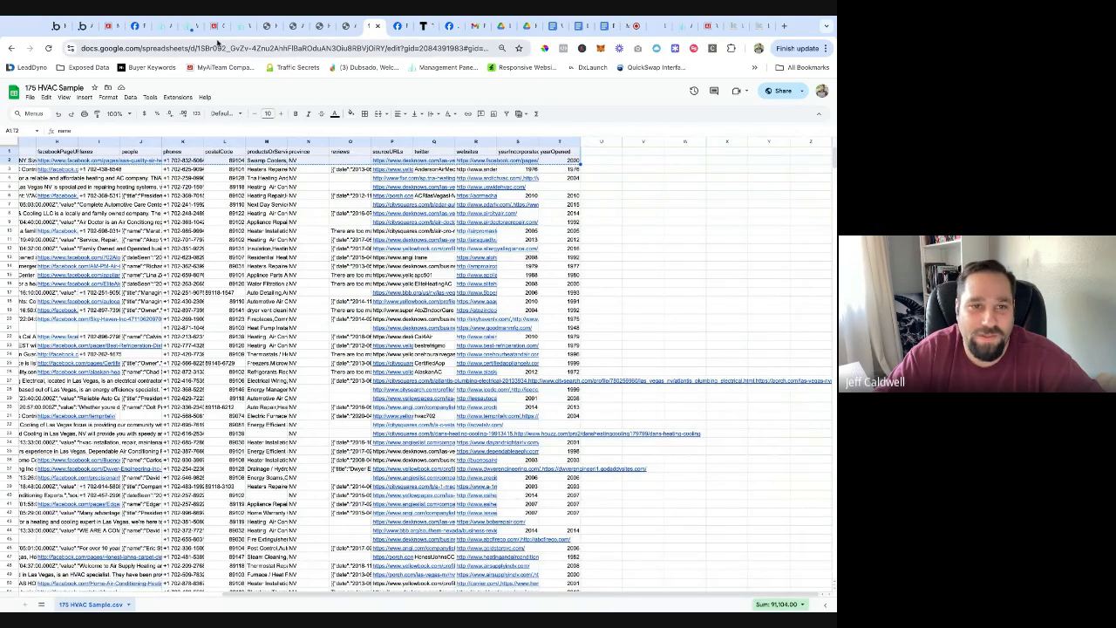
{"action": "left_click", "coordinate": [30, 97]}
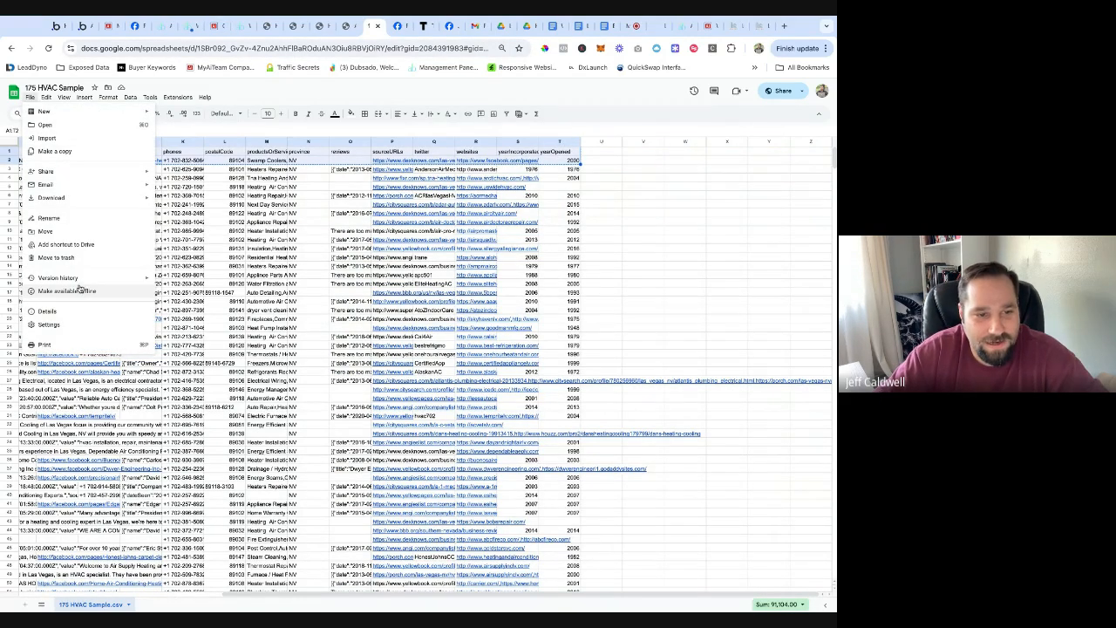
- Publish the entire 175 HVAC Sample to the web in Comma-separated values (.csv) format
{"action": "mouse_move", "coordinate": [61, 171]}
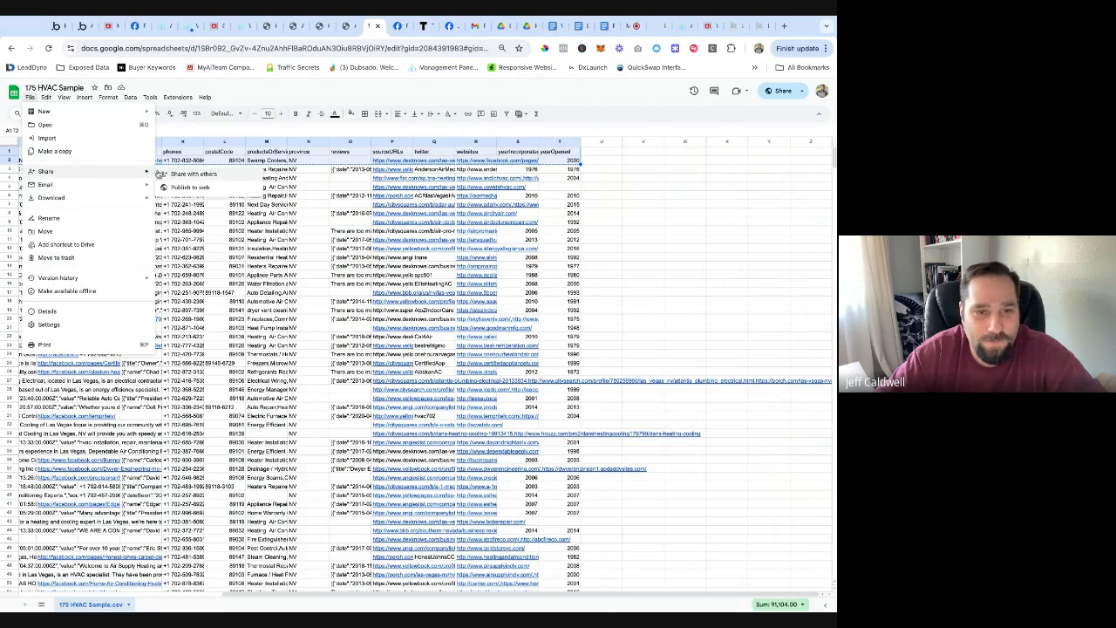
{"action": "left_click", "coordinate": [185, 189]}
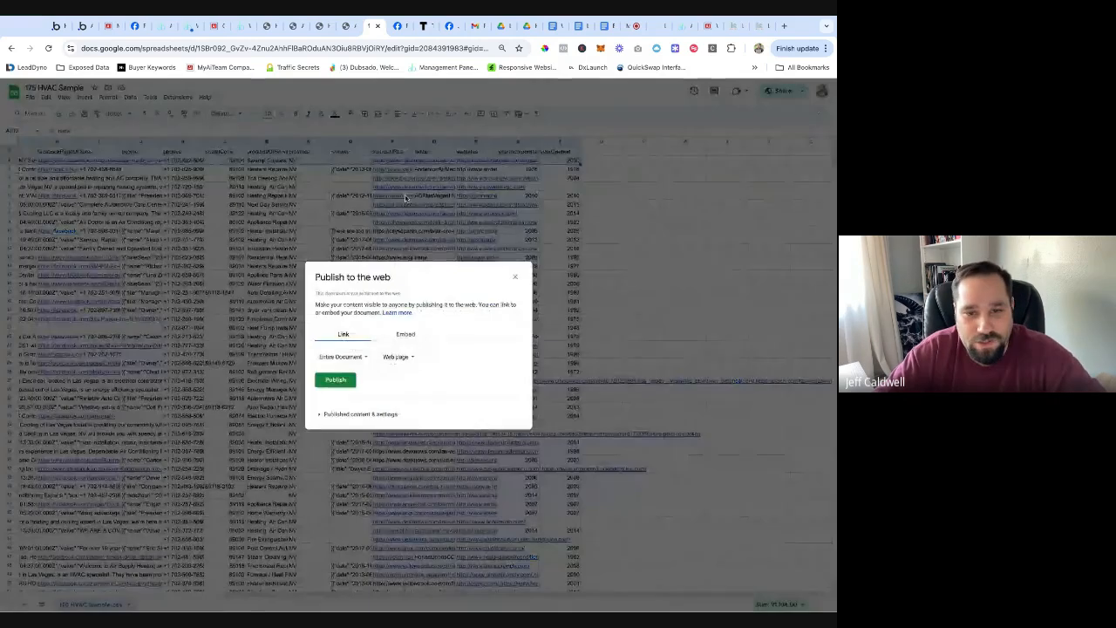
{"action": "left_click", "coordinate": [397, 357]}
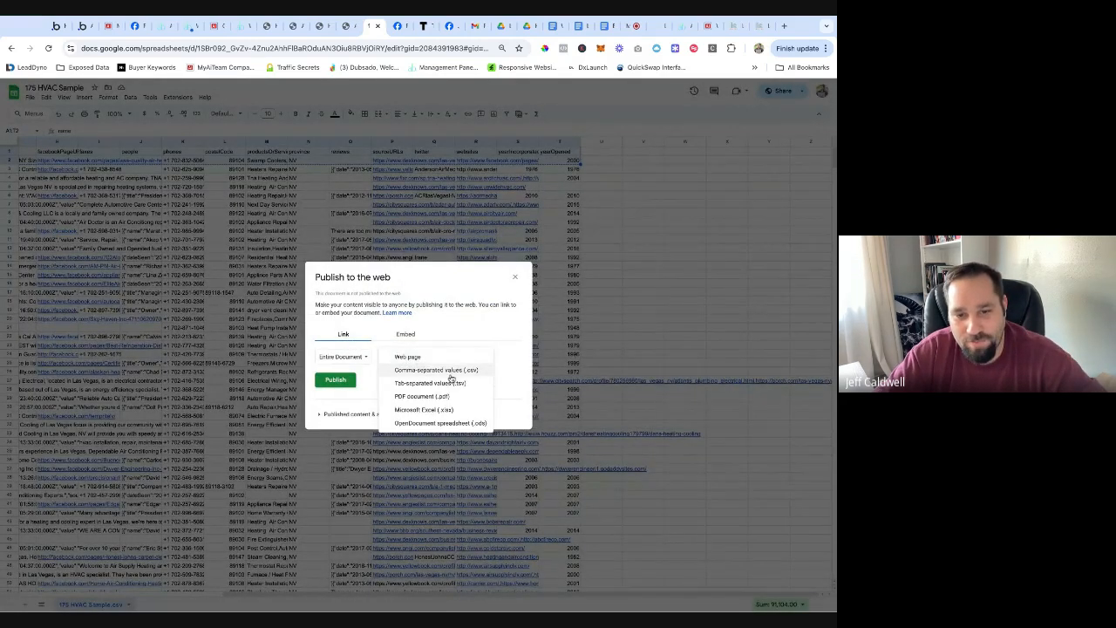
{"action": "left_click", "coordinate": [432, 370]}
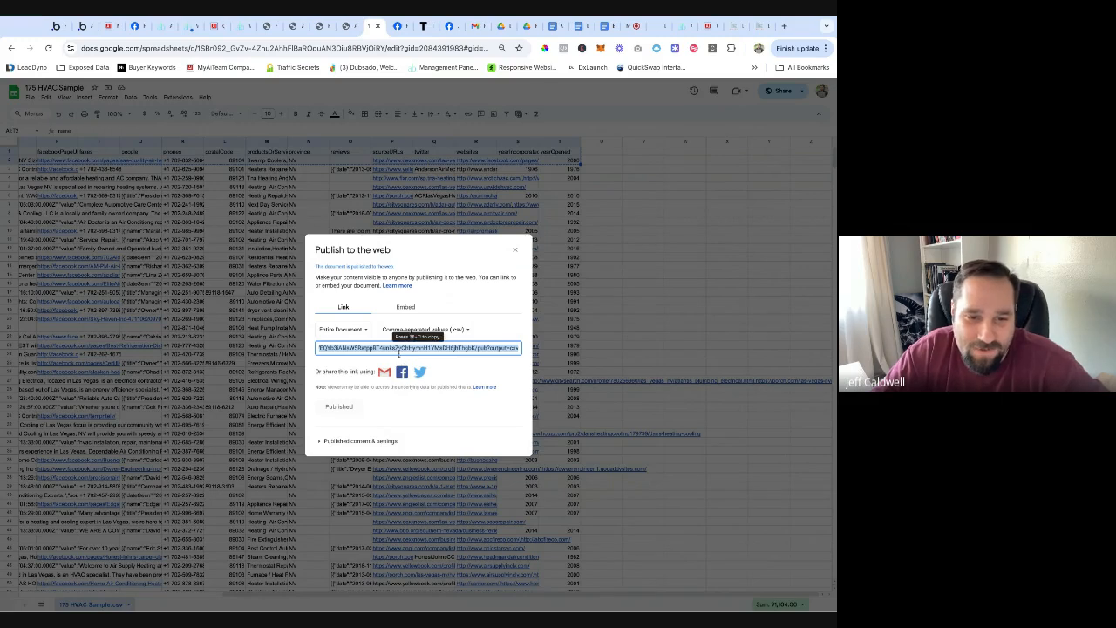
{"action": "left_click", "coordinate": [109, 25]}
- Start a new code snippet prompt beginning 'Create me a' with the published CSV link
{"action": "left_click", "coordinate": [662, 224]}
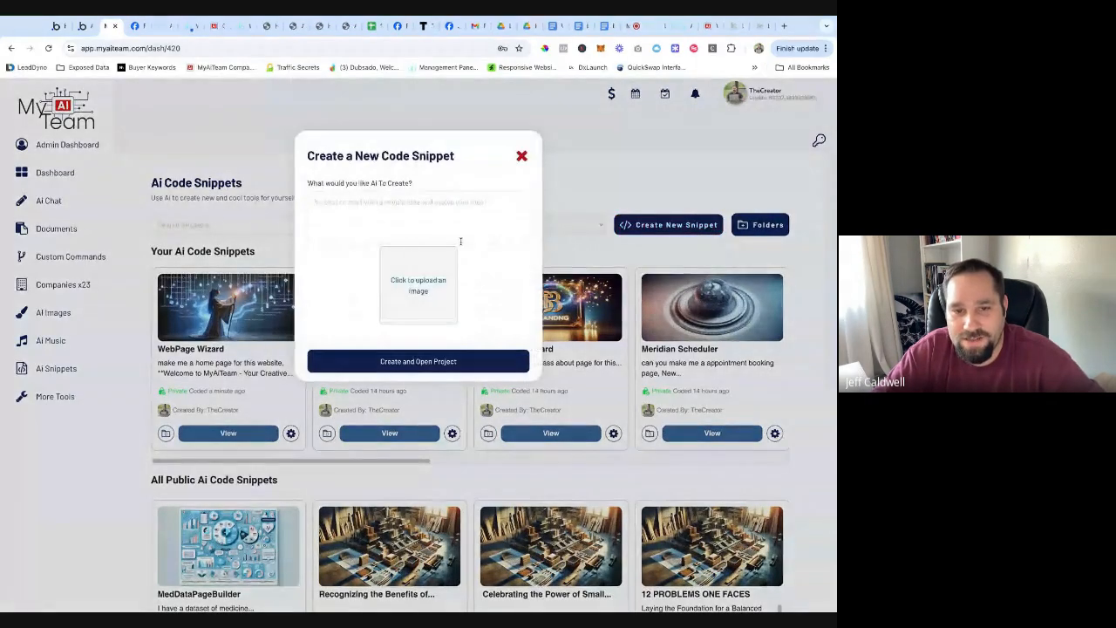
{"action": "left_click", "coordinate": [402, 214]}
{"action": "type", "text": "Create me a directory for this google sheet"}
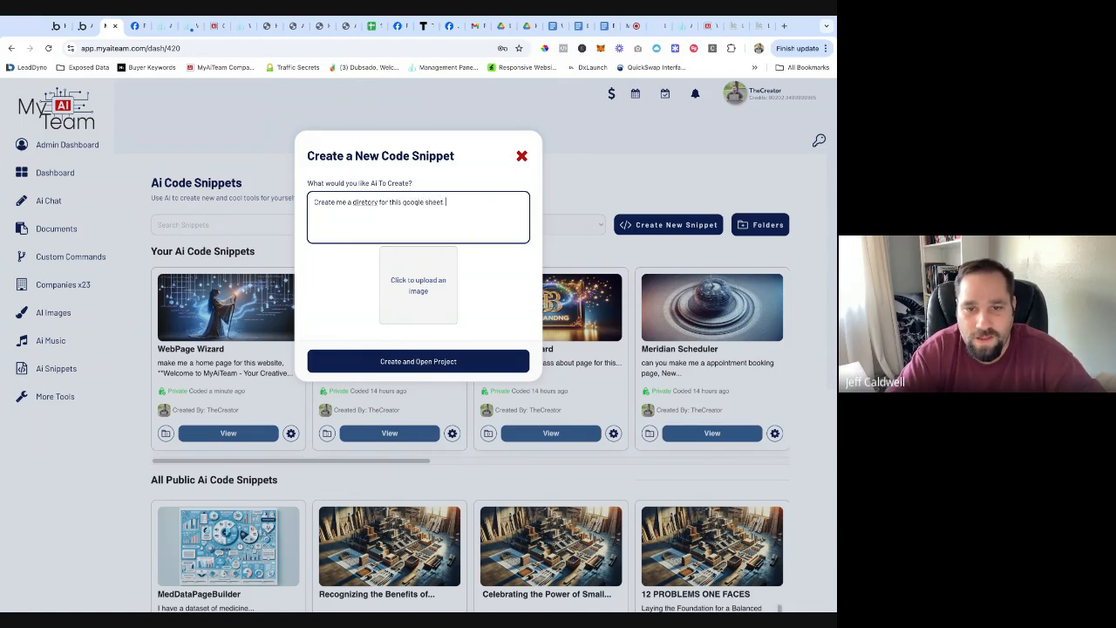
{"action": "key", "text": "ctrl+v"}
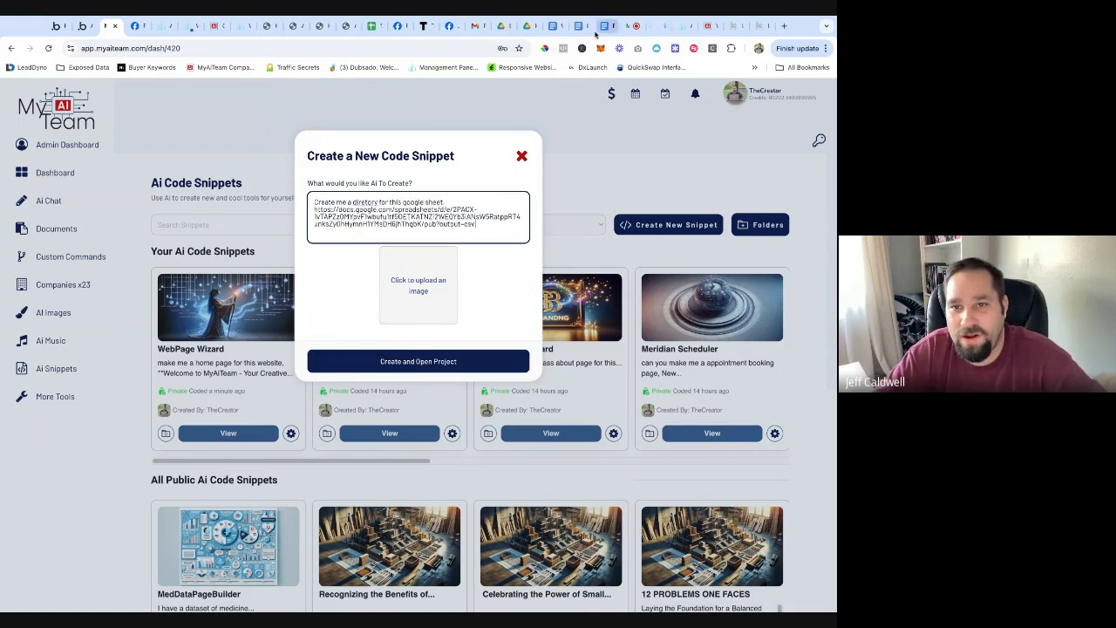
- Close the Publish to web settings in the HVAC spreadsheet
{"action": "left_click", "coordinate": [373, 27]}
{"action": "left_click", "coordinate": [512, 253]}
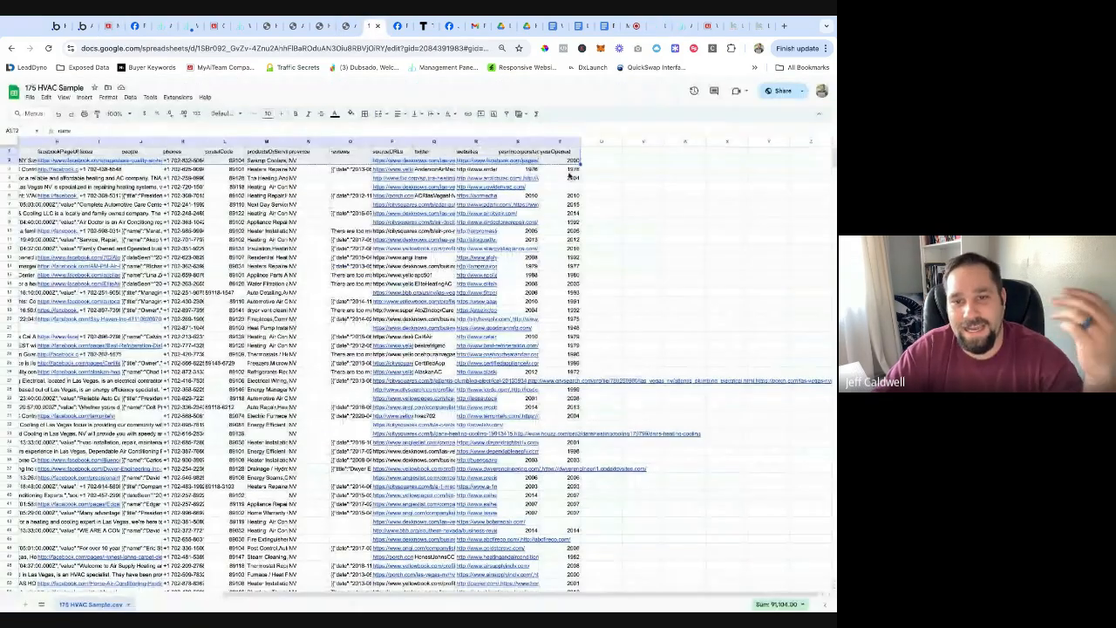
{"action": "right_click", "coordinate": [529, 150]}
{"action": "left_click", "coordinate": [558, 172]}
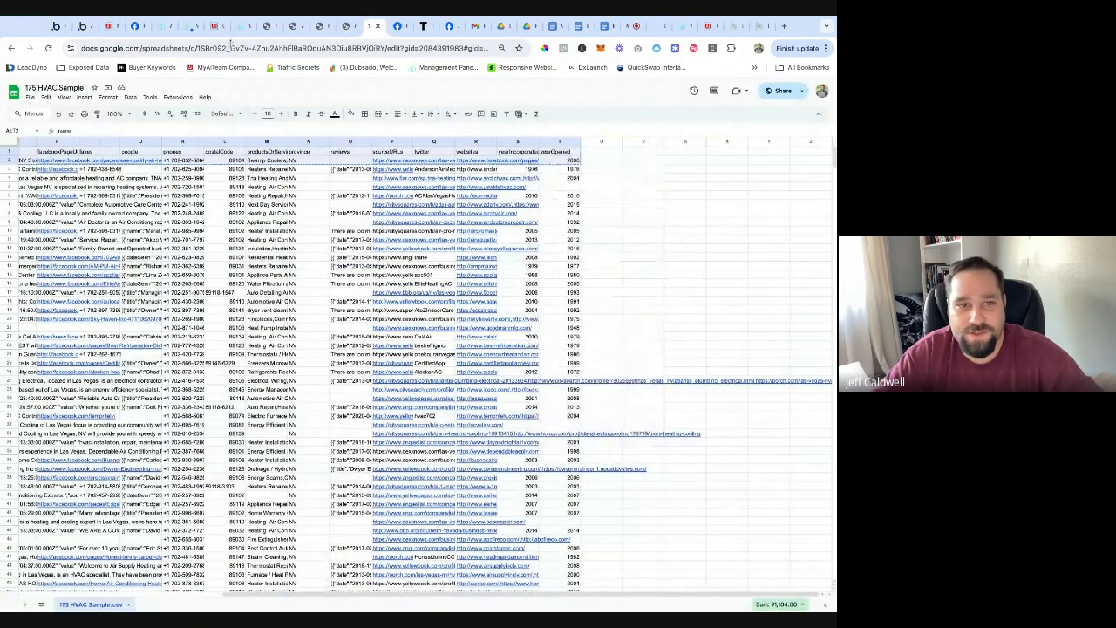
{"action": "left_click", "coordinate": [103, 26]}
- Add the copied header and first-row data to the prompt and create the project
{"action": "left_click", "coordinate": [494, 229]}
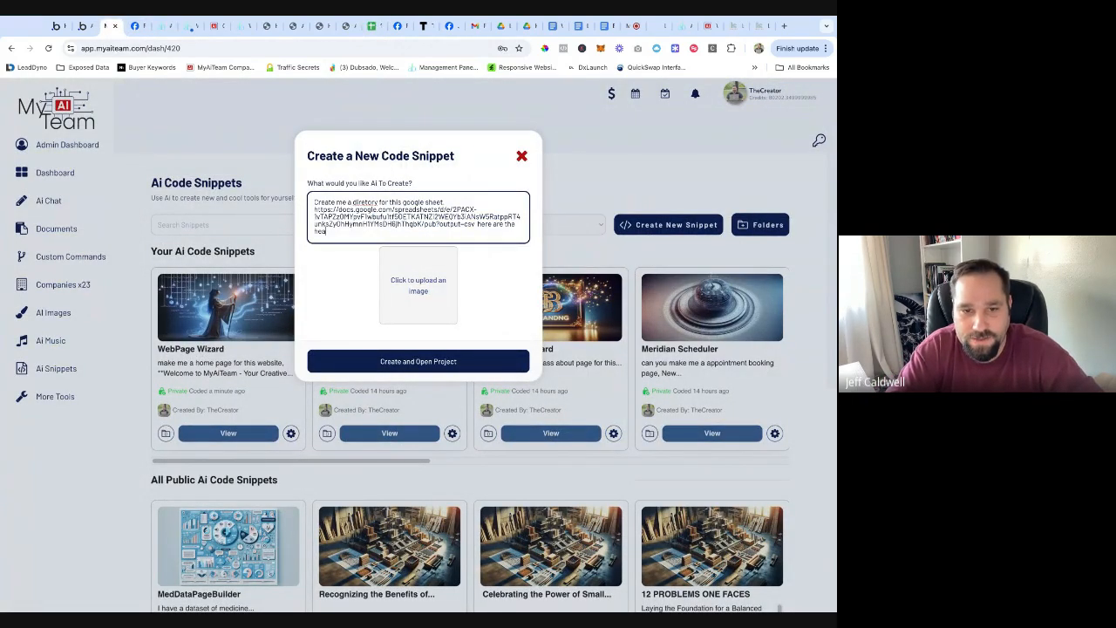
{"action": "key", "text": "ctrl+v"}
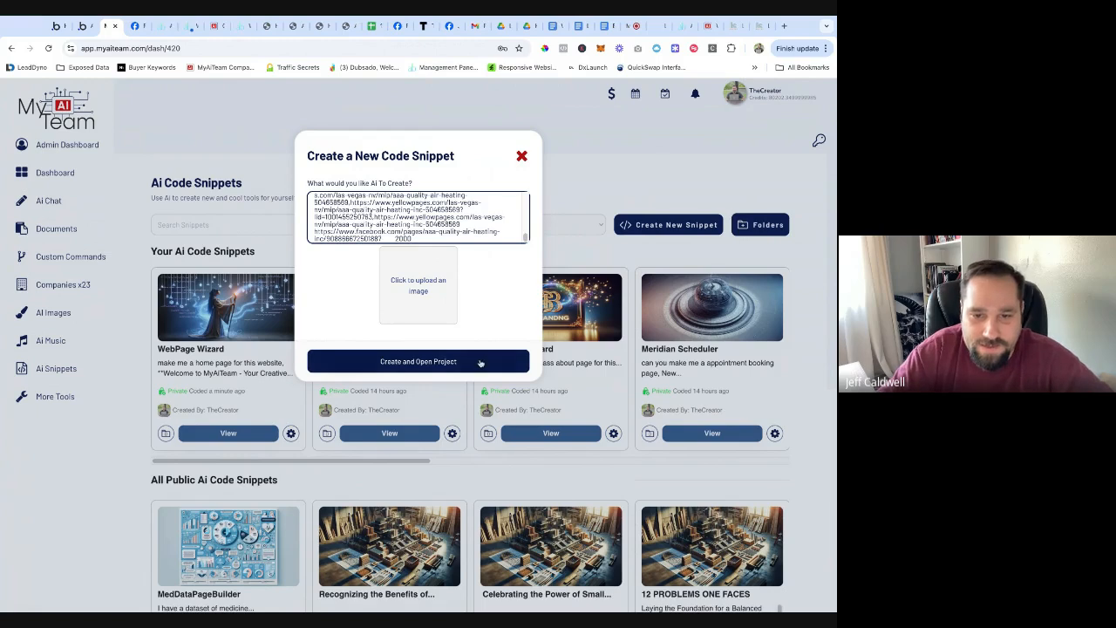
{"action": "left_click", "coordinate": [479, 363]}
{"action": "scroll", "coordinate": [422, 222], "scroll_direction": "up", "scroll_amount": 3}
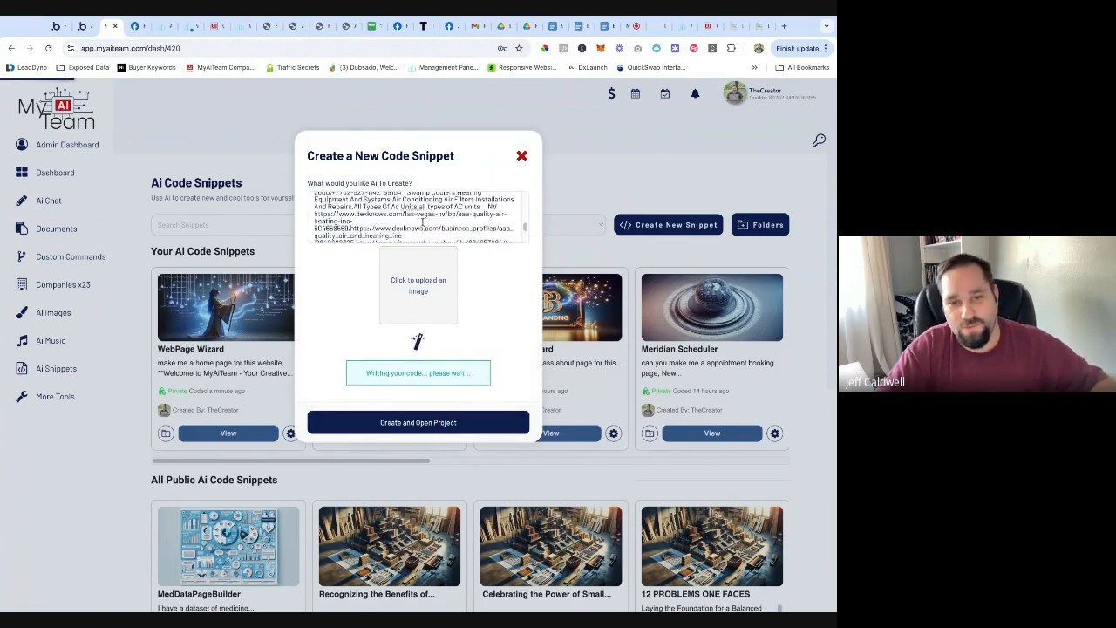
{"action": "scroll", "coordinate": [422, 222], "scroll_direction": "up", "scroll_amount": 5}
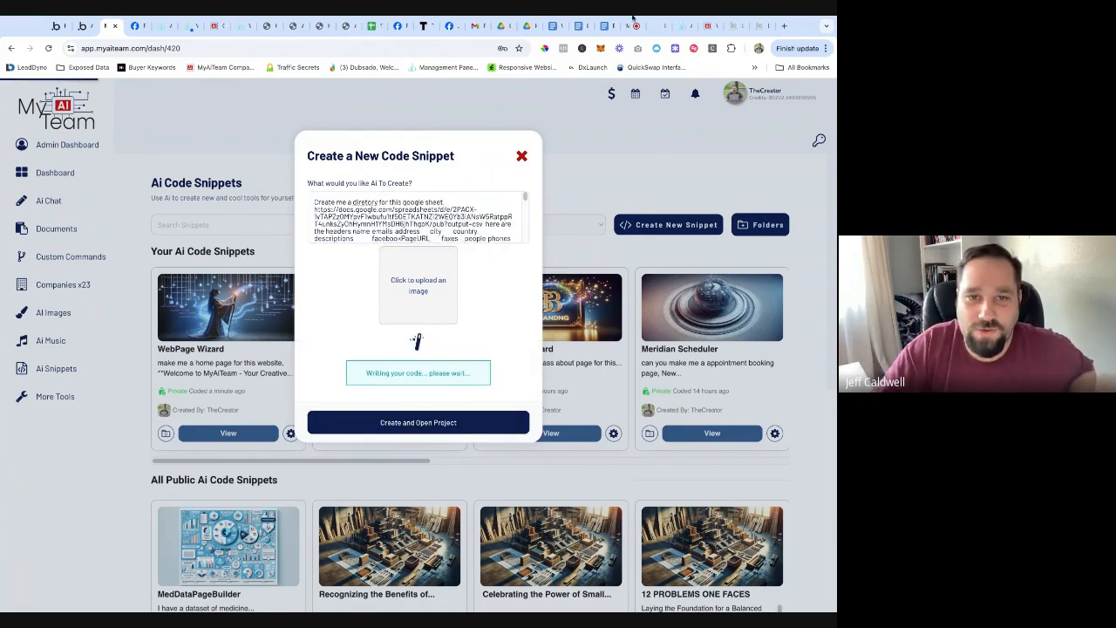
{"action": "left_click", "coordinate": [375, 25]}
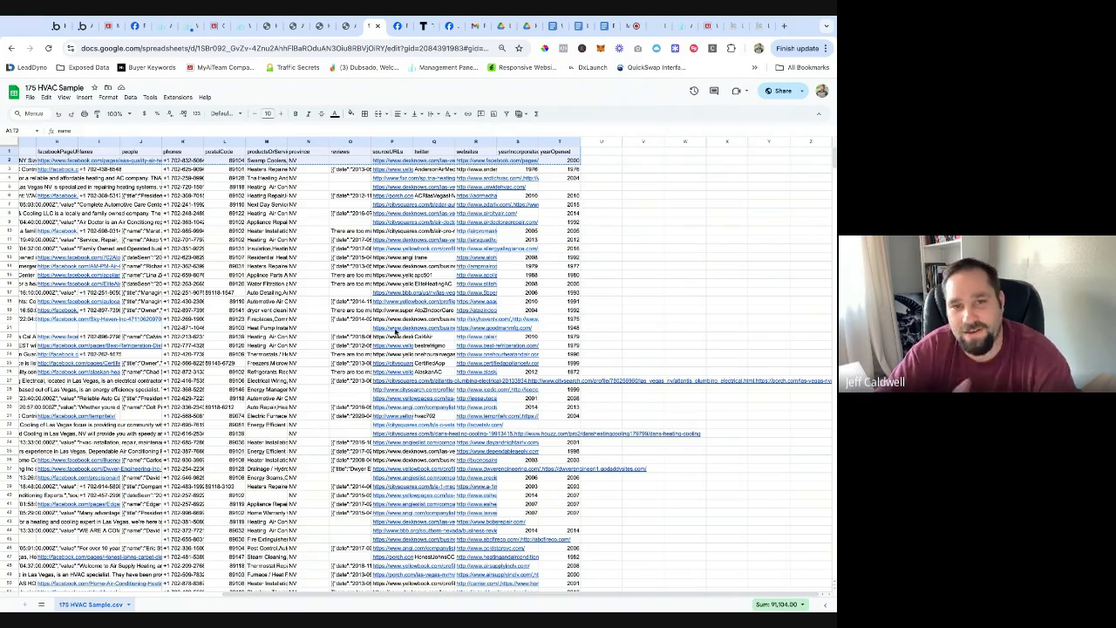
- Look over the HVAC listings, then view MyAiTeam's generated Business Directory preview
{"action": "scroll", "coordinate": [150, 357], "scroll_direction": "down", "scroll_amount": 15}
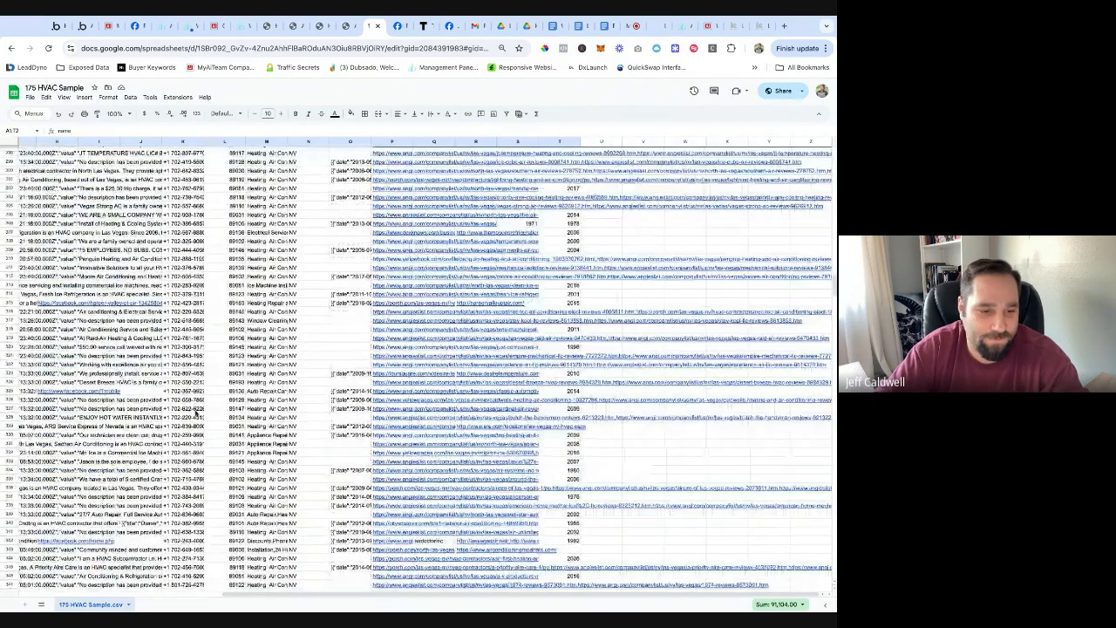
{"action": "scroll", "coordinate": [198, 410], "scroll_direction": "down", "scroll_amount": 20}
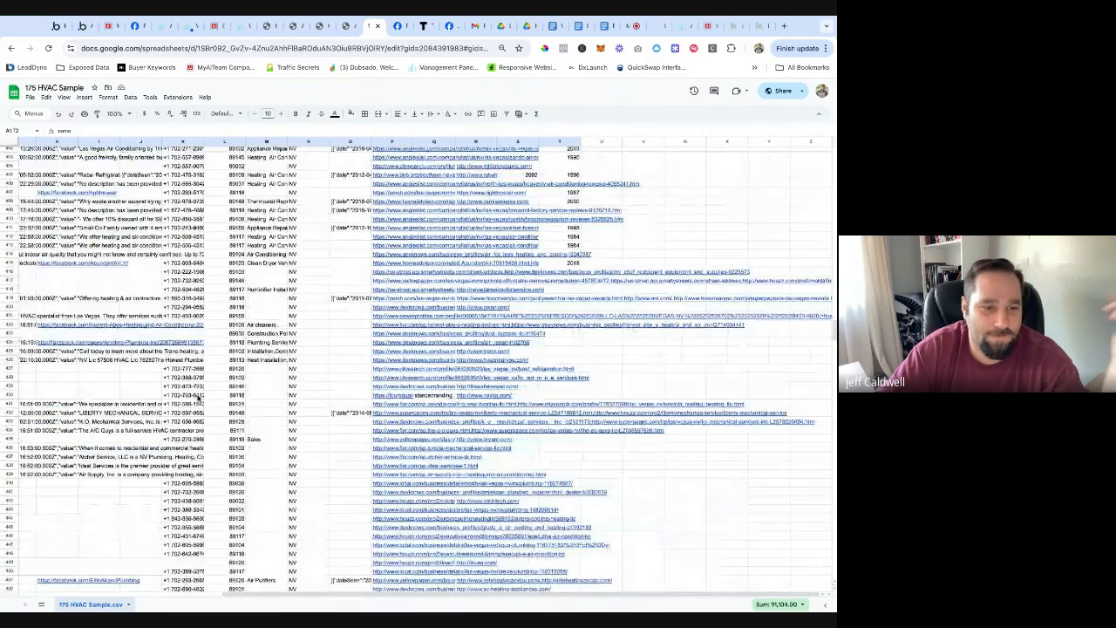
{"action": "scroll", "coordinate": [198, 396], "scroll_direction": "down", "scroll_amount": 3}
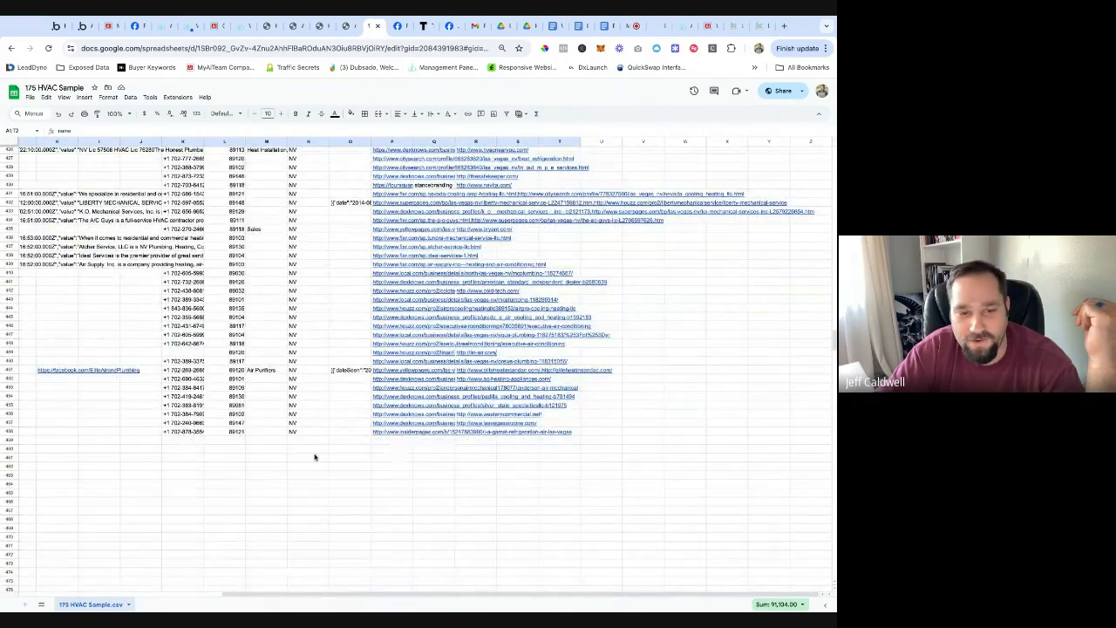
{"action": "scroll", "coordinate": [281, 415], "scroll_direction": "up", "scroll_amount": 20}
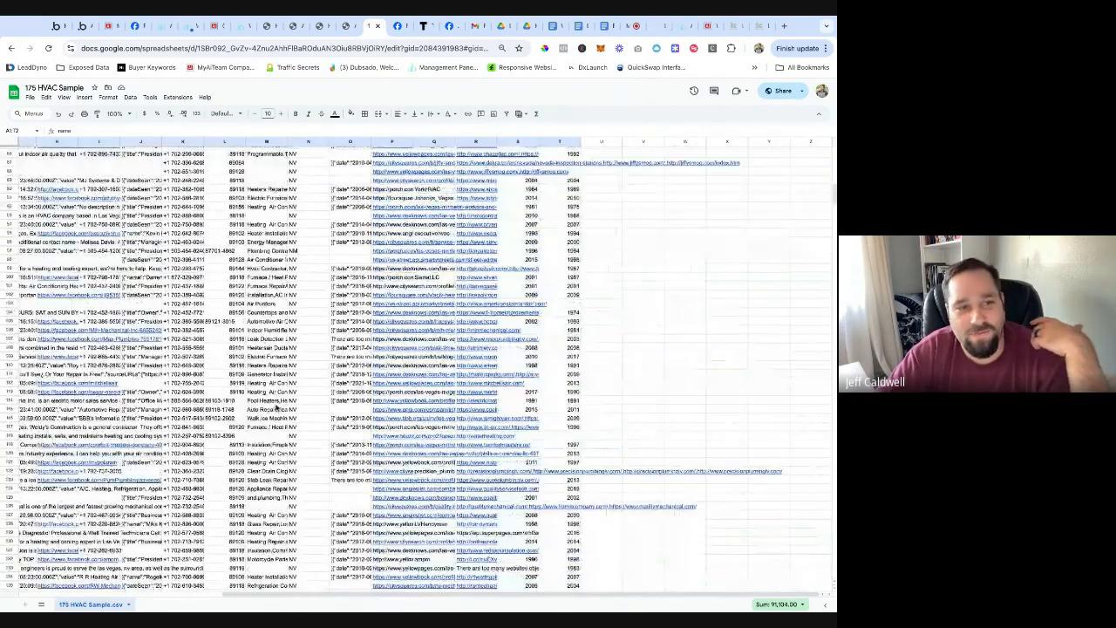
{"action": "scroll", "coordinate": [277, 406], "scroll_direction": "up", "scroll_amount": 10}
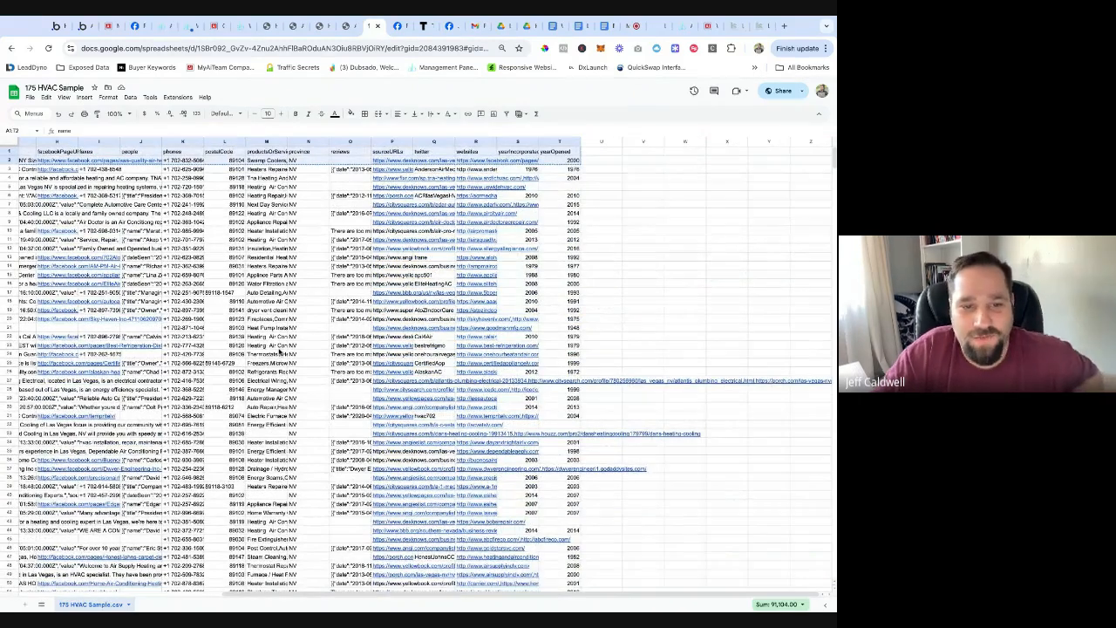
{"action": "scroll", "coordinate": [297, 353], "scroll_direction": "down", "scroll_amount": 20}
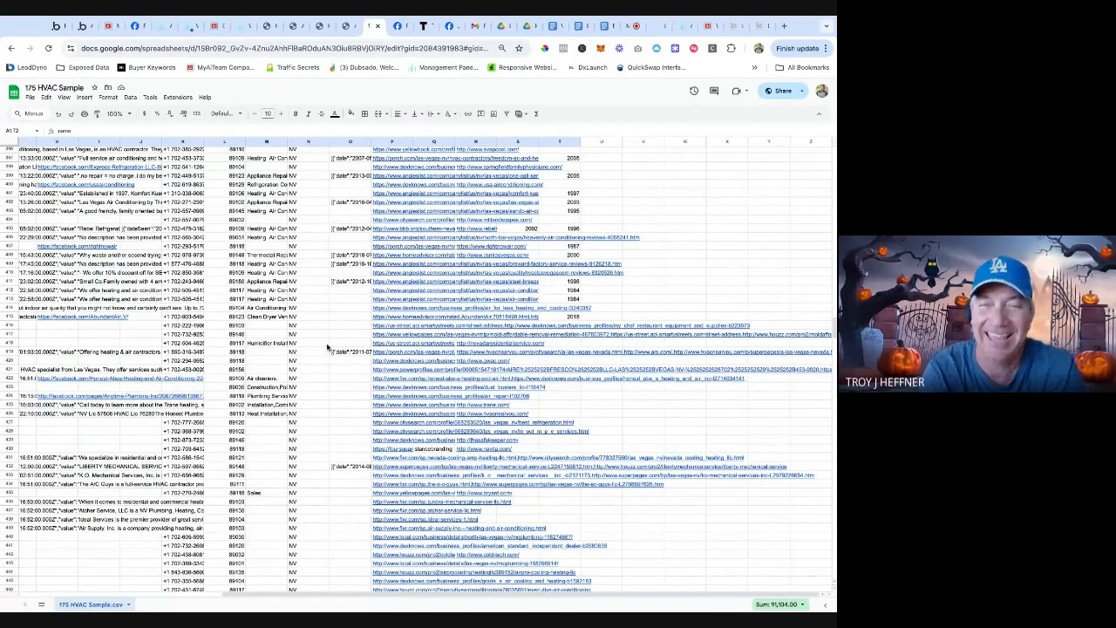
{"action": "left_click", "coordinate": [107, 29]}
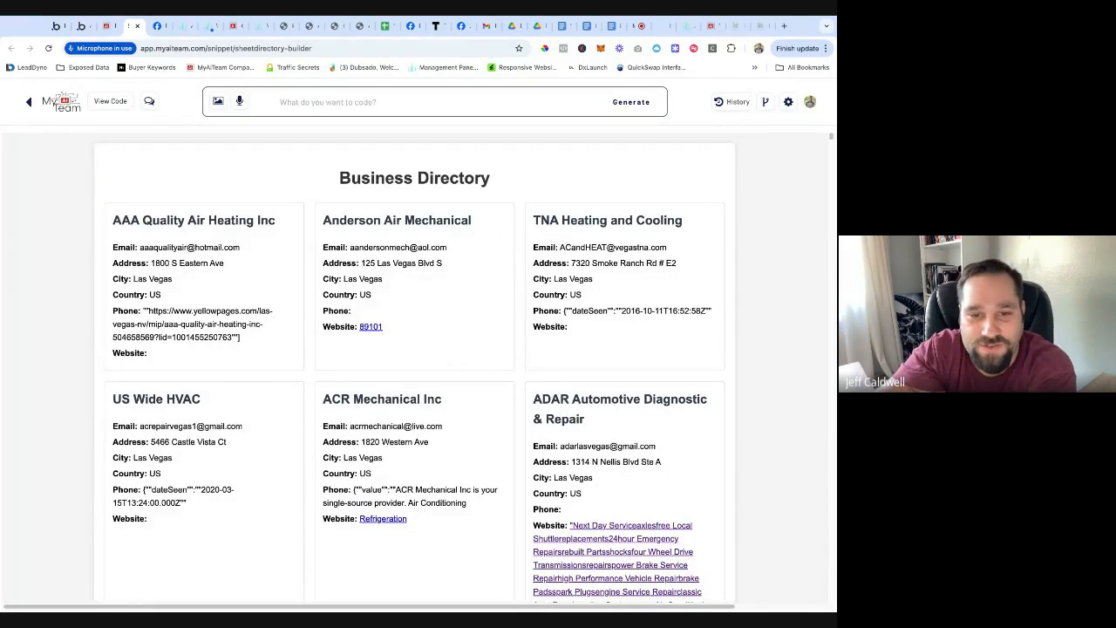
{"action": "scroll", "coordinate": [453, 311], "scroll_direction": "down", "scroll_amount": 10}
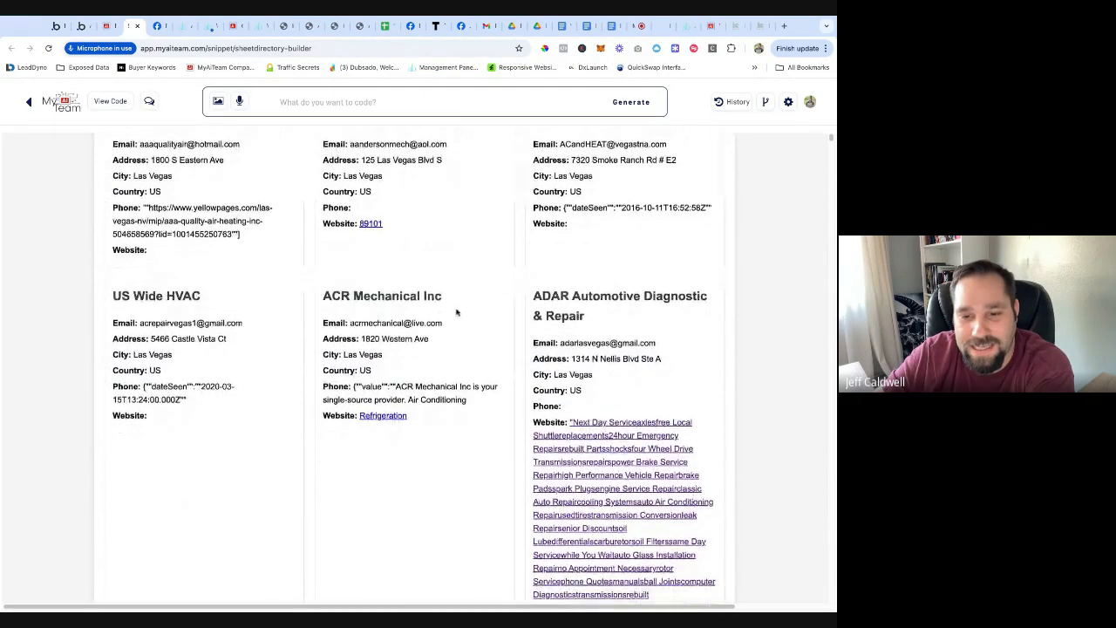
{"action": "scroll", "coordinate": [501, 323], "scroll_direction": "up", "scroll_amount": 10}
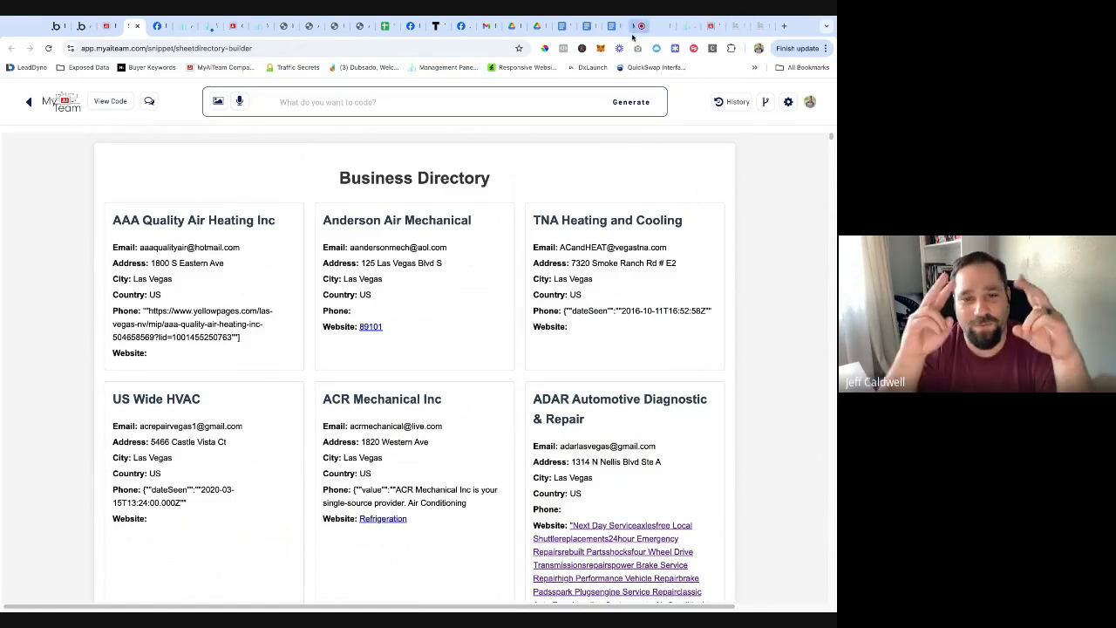
{"action": "left_click", "coordinate": [110, 101]}
{"action": "scroll", "coordinate": [412, 370], "scroll_direction": "down", "scroll_amount": 10}
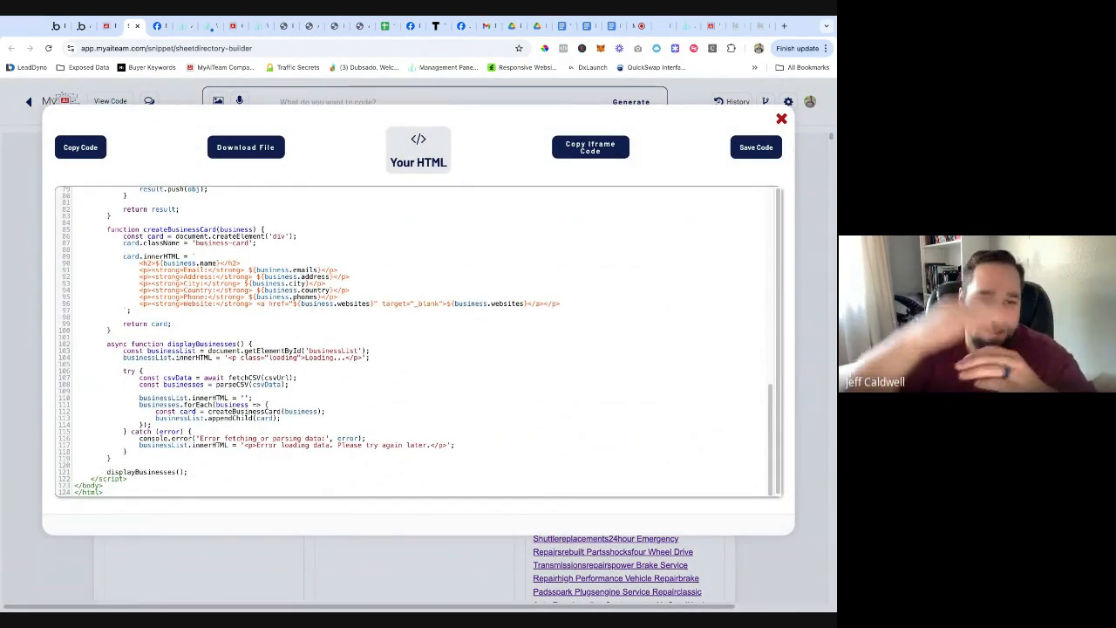
{"action": "left_click", "coordinate": [23, 328]}
{"action": "scroll", "coordinate": [326, 416], "scroll_direction": "down", "scroll_amount": 2}
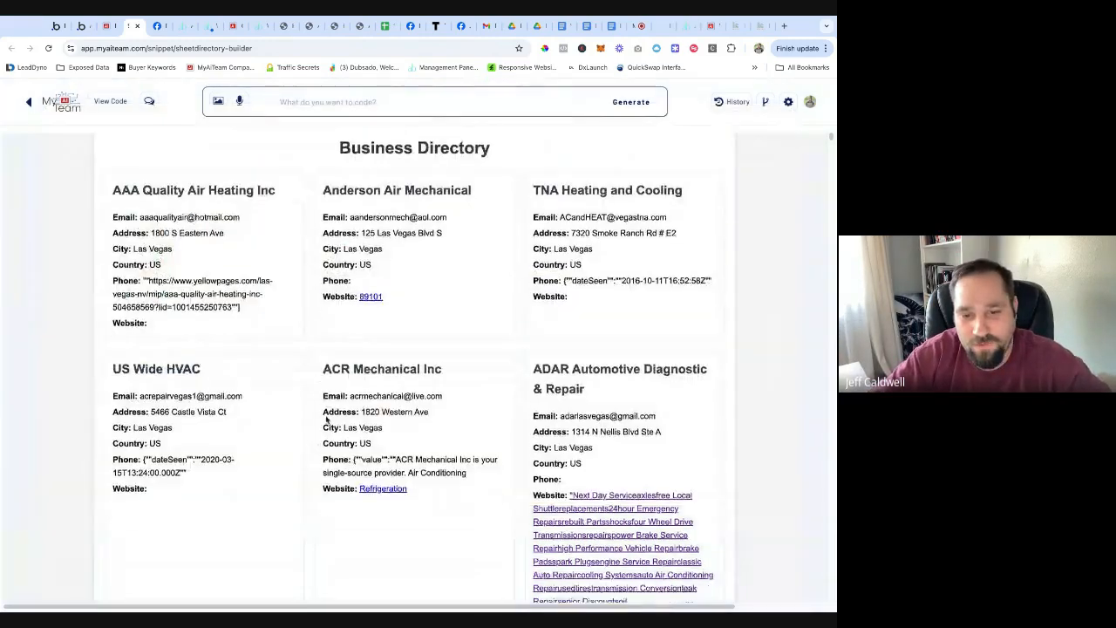
{"action": "left_click_drag", "start_coordinate": [319, 277], "coordinate": [424, 464]}
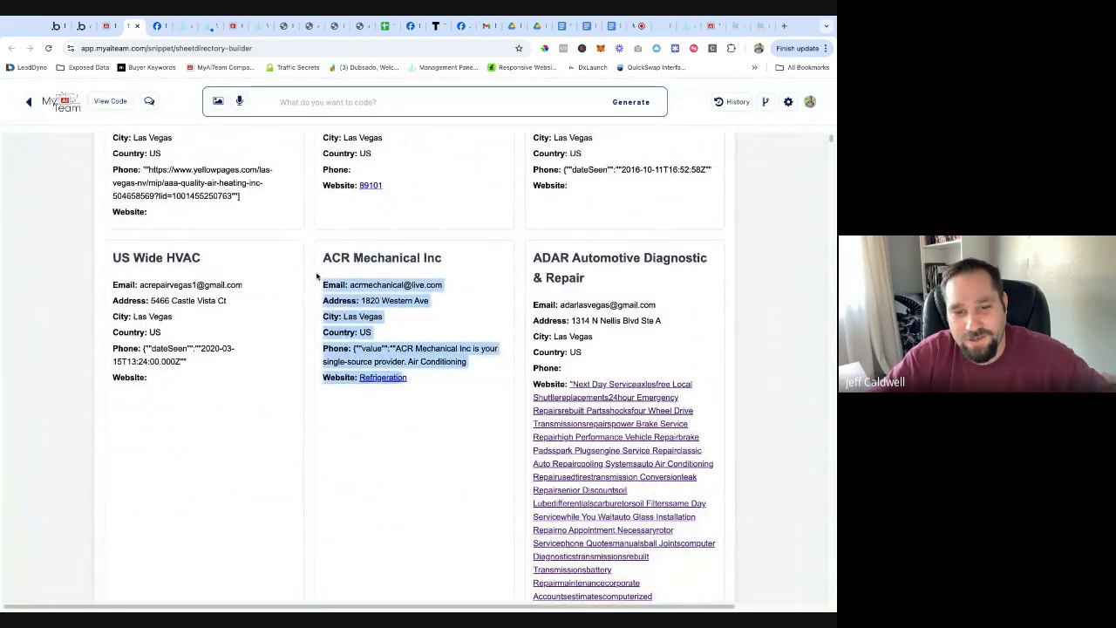
{"action": "scroll", "coordinate": [424, 465], "scroll_direction": "down", "scroll_amount": 1}
{"action": "left_click", "coordinate": [421, 461]}
{"action": "scroll", "coordinate": [419, 461], "scroll_direction": "down", "scroll_amount": 12}
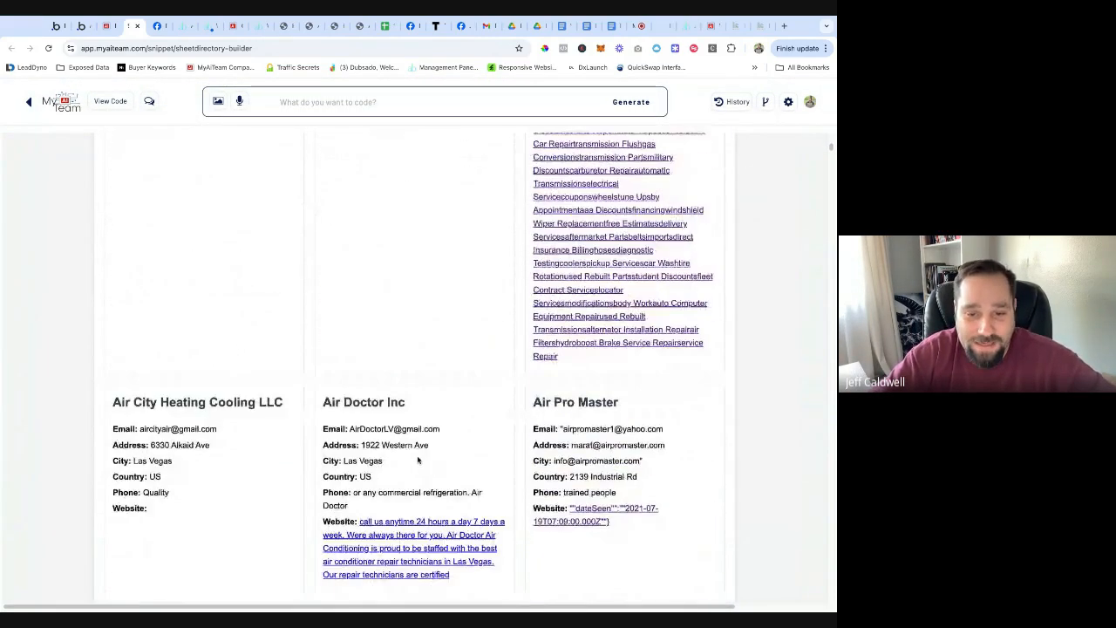
{"action": "scroll", "coordinate": [438, 385], "scroll_direction": "down", "scroll_amount": 4}
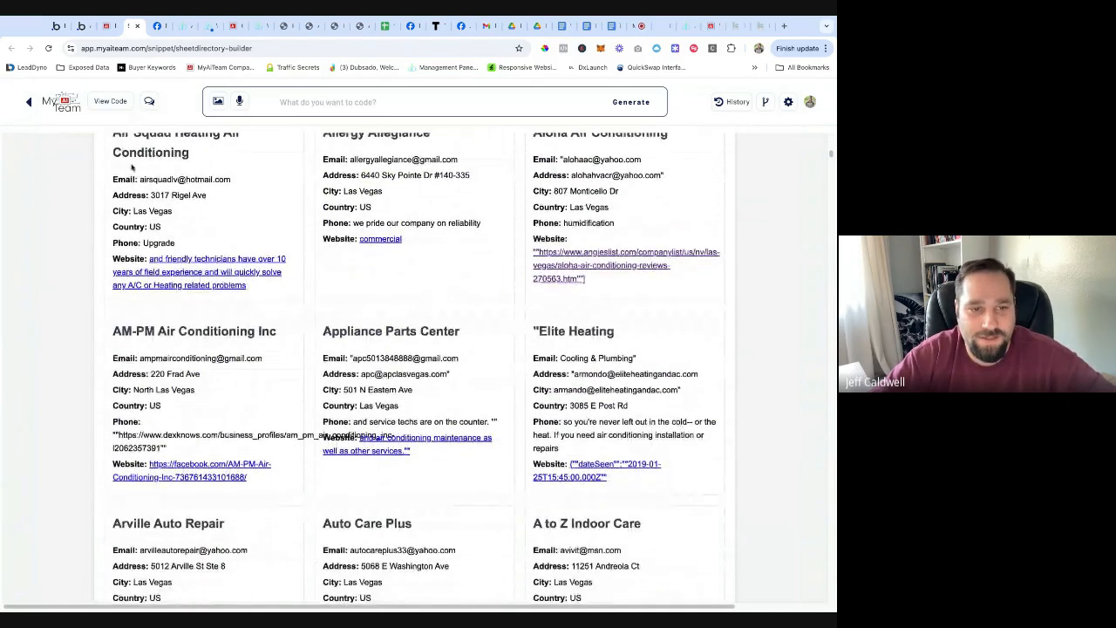
{"action": "scroll", "coordinate": [477, 308], "scroll_direction": "down", "scroll_amount": 3}
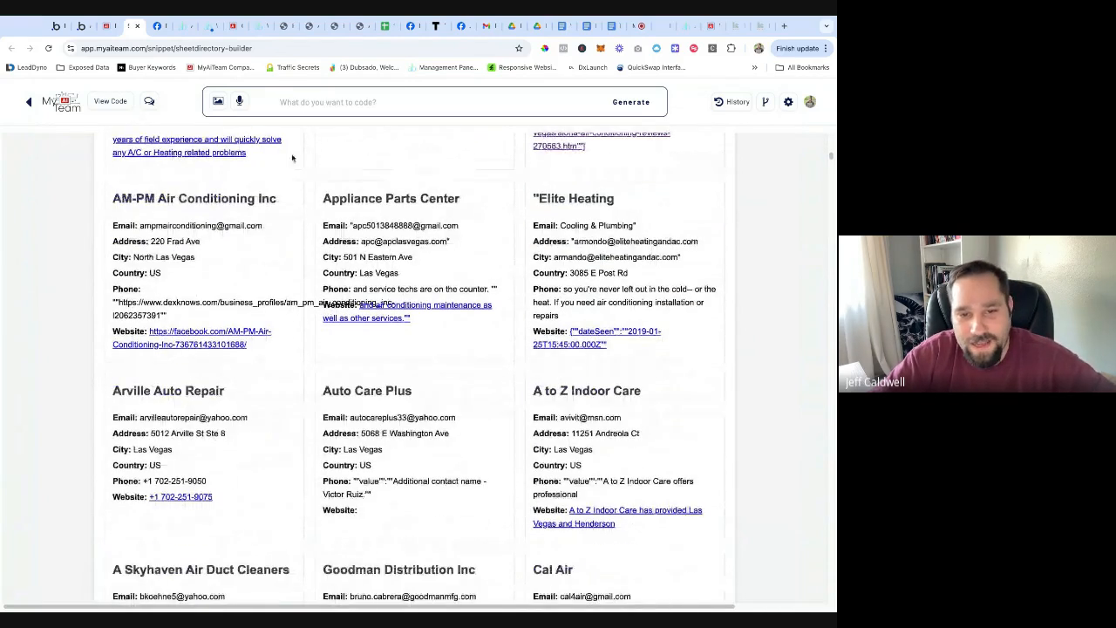
{"action": "scroll", "coordinate": [476, 357], "scroll_direction": "down", "scroll_amount": 2}
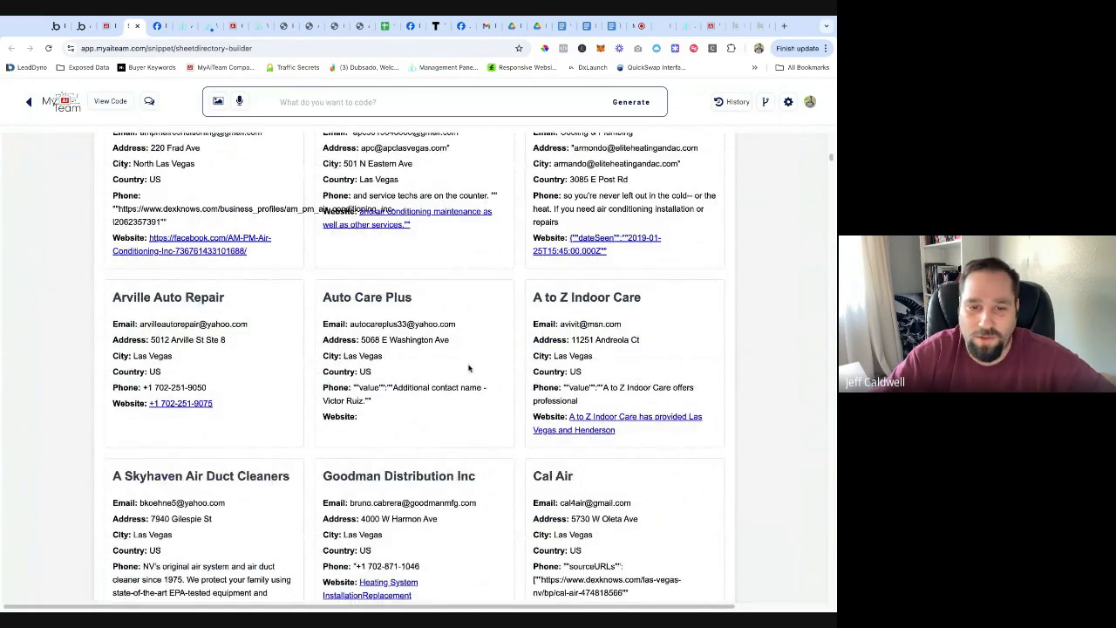
{"action": "scroll", "coordinate": [469, 370], "scroll_direction": "down", "scroll_amount": 3}
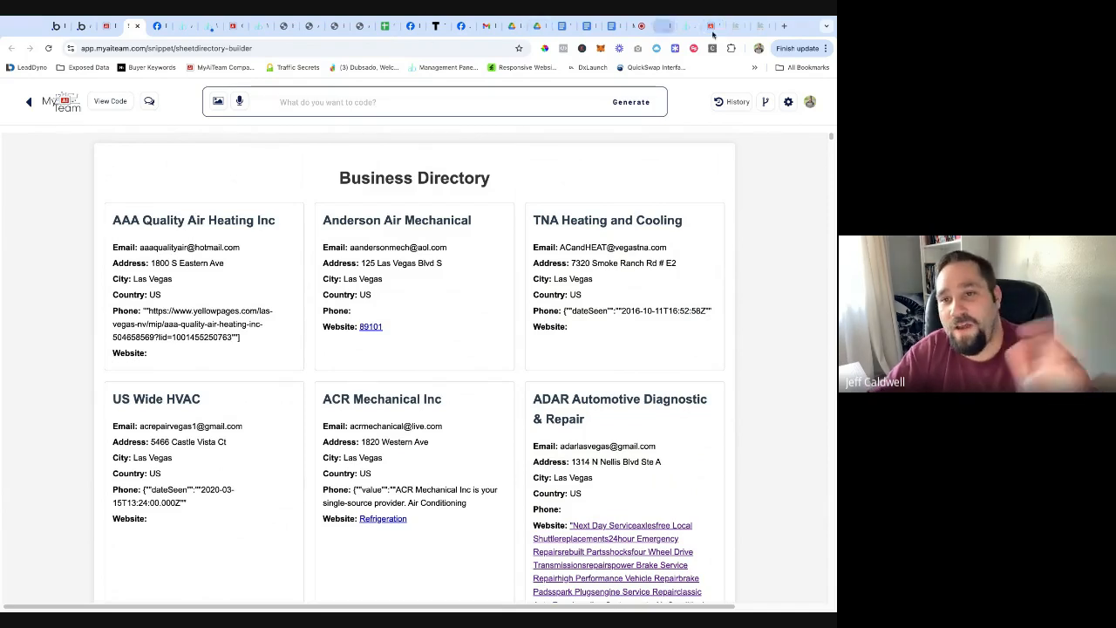
- Show the webpage-wizard-1 LCDesign page's HTML code and select all of it
{"action": "left_click", "coordinate": [710, 27]}
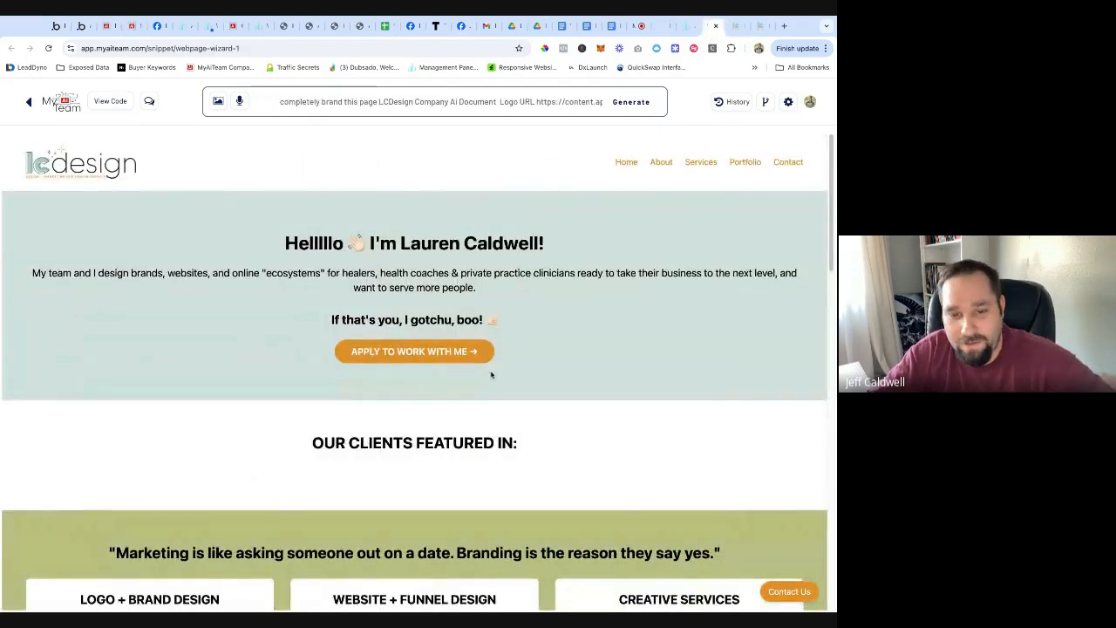
{"action": "scroll", "coordinate": [491, 375], "scroll_direction": "down", "scroll_amount": 20}
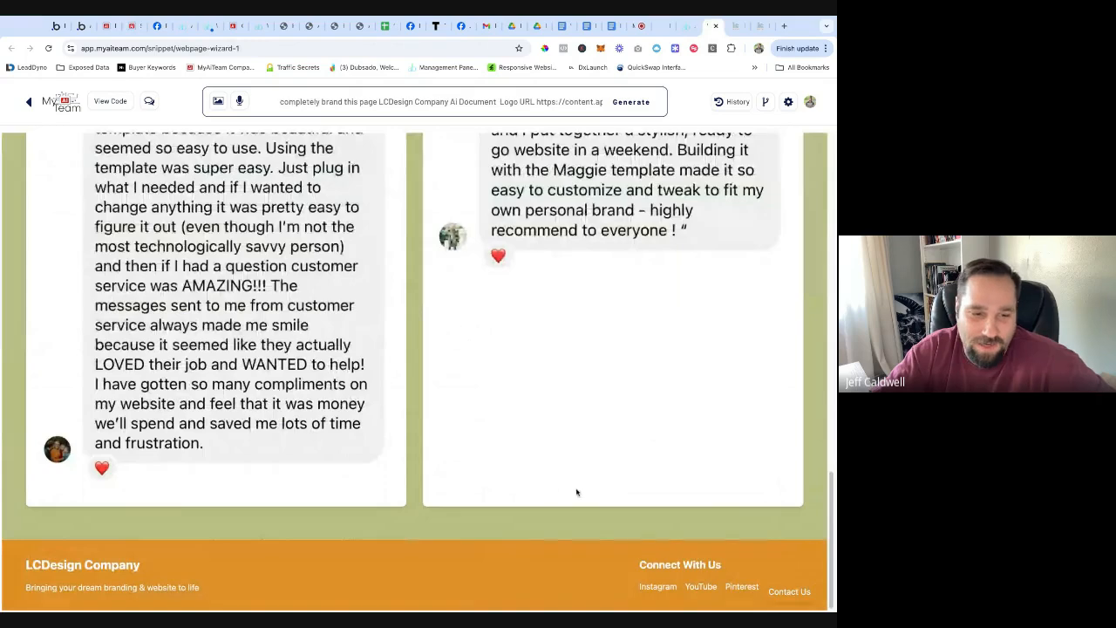
{"action": "scroll", "coordinate": [563, 490], "scroll_direction": "up", "scroll_amount": 20}
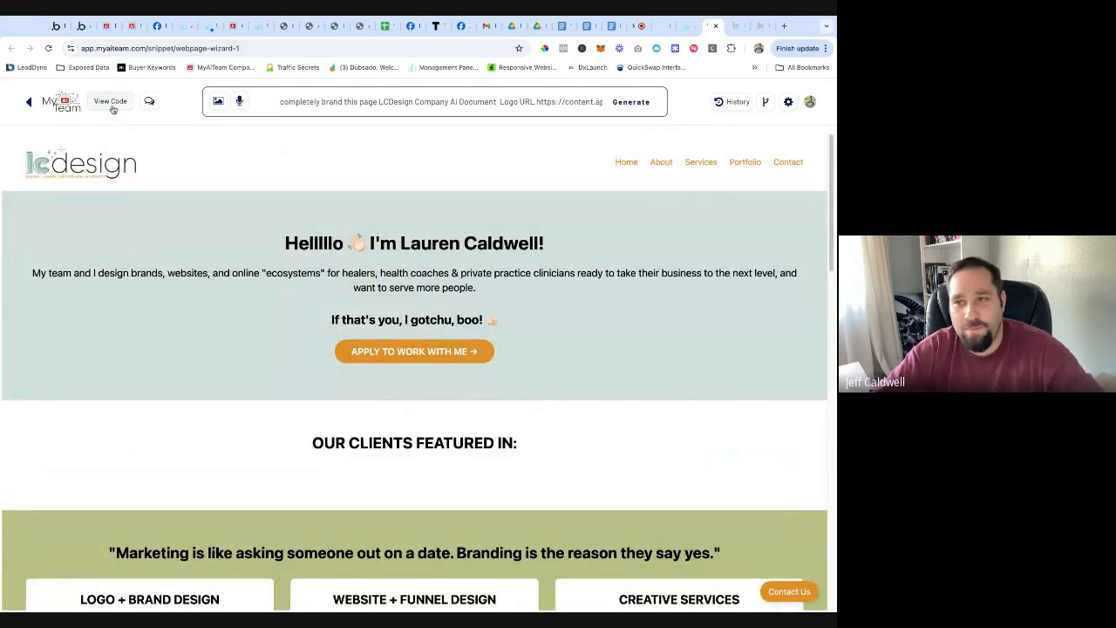
{"action": "left_click", "coordinate": [111, 102]}
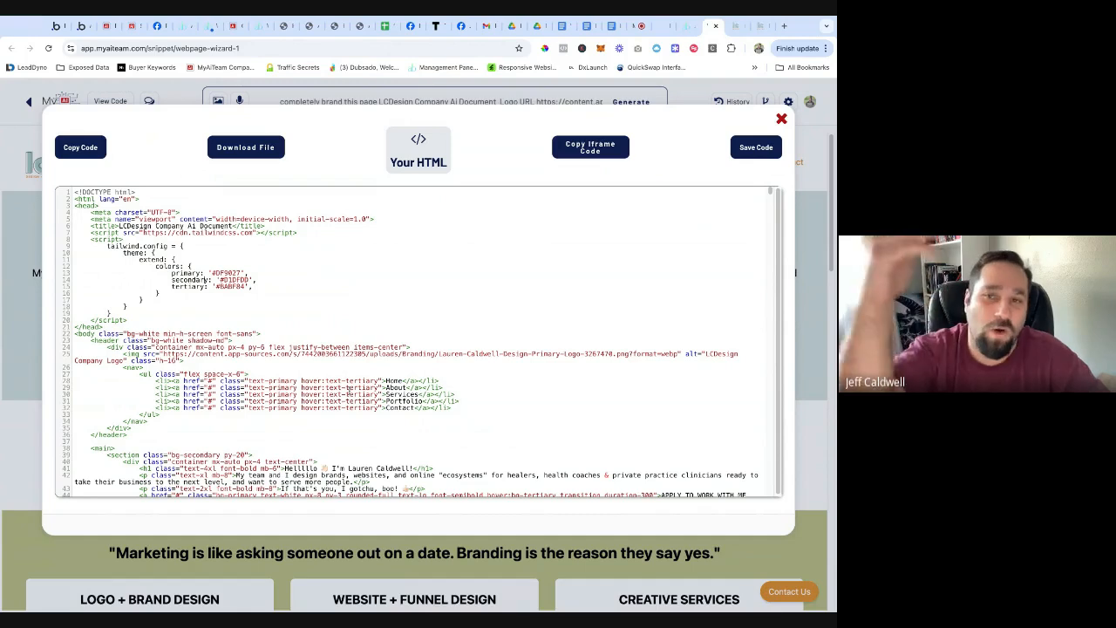
{"action": "key", "text": "ctrl+a"}
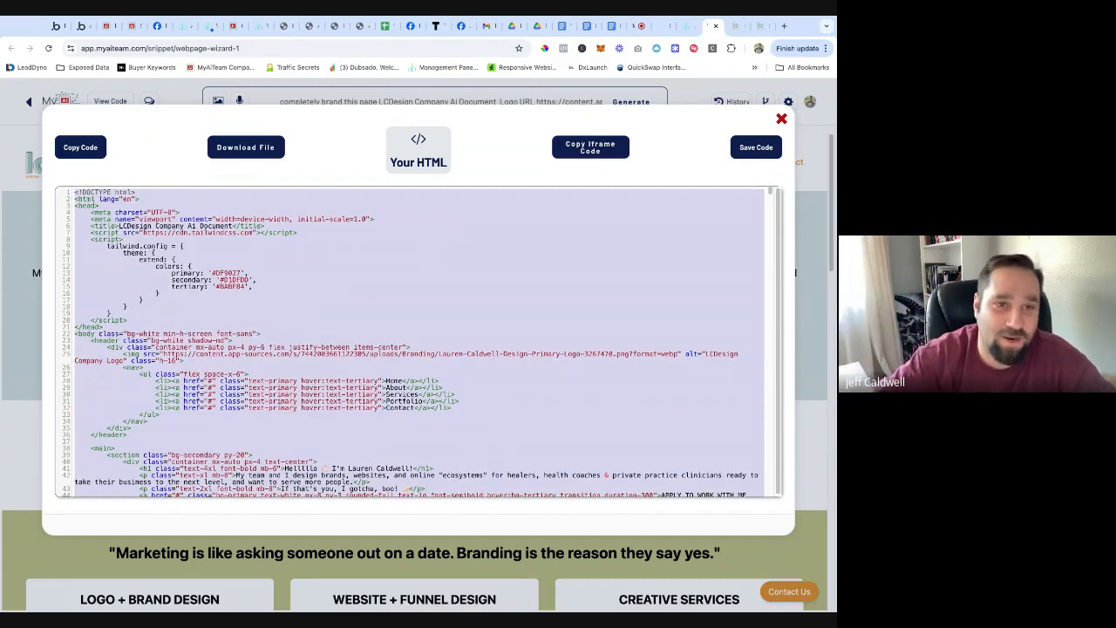
{"action": "left_click", "coordinate": [206, 32]}
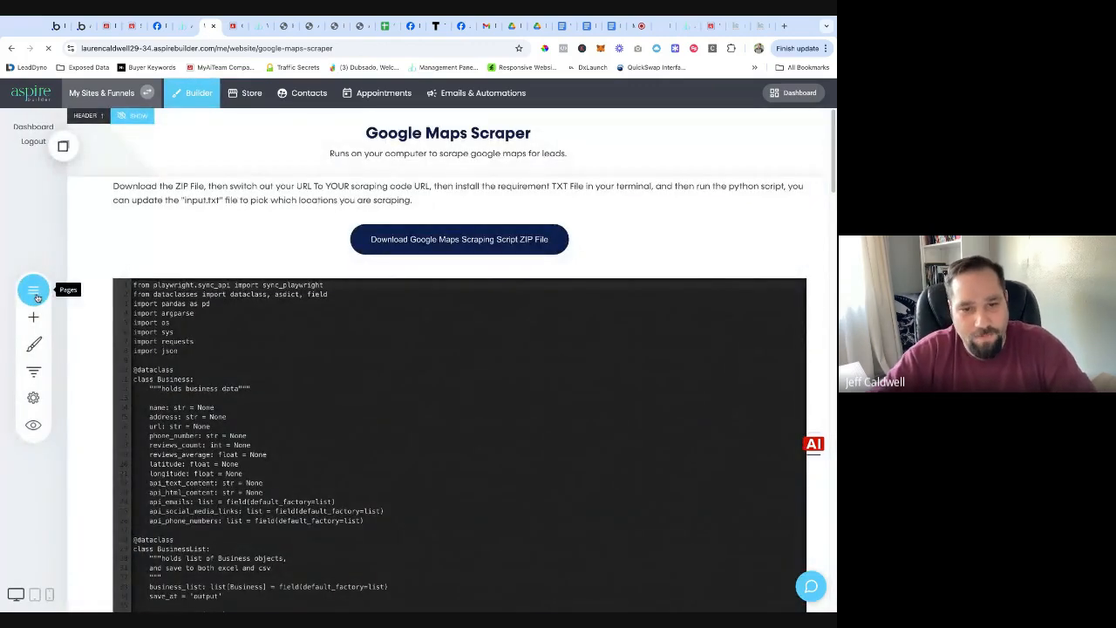
- Add a new Empty Page called 'Home Page Test' from the Pages panel
{"action": "left_click", "coordinate": [33, 289]}
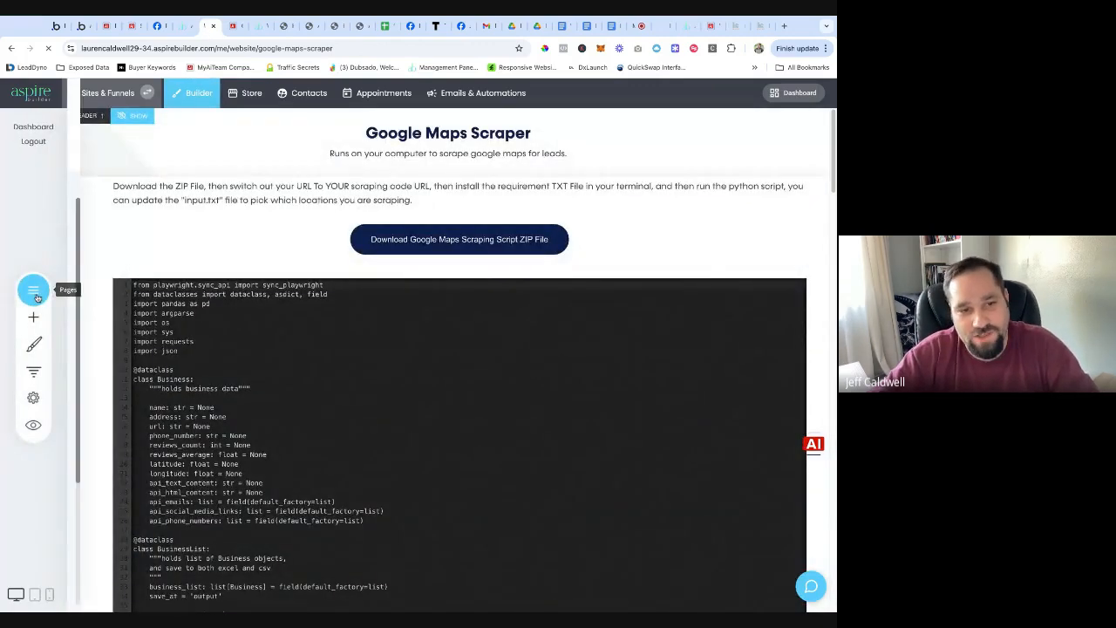
{"action": "left_click", "coordinate": [157, 129]}
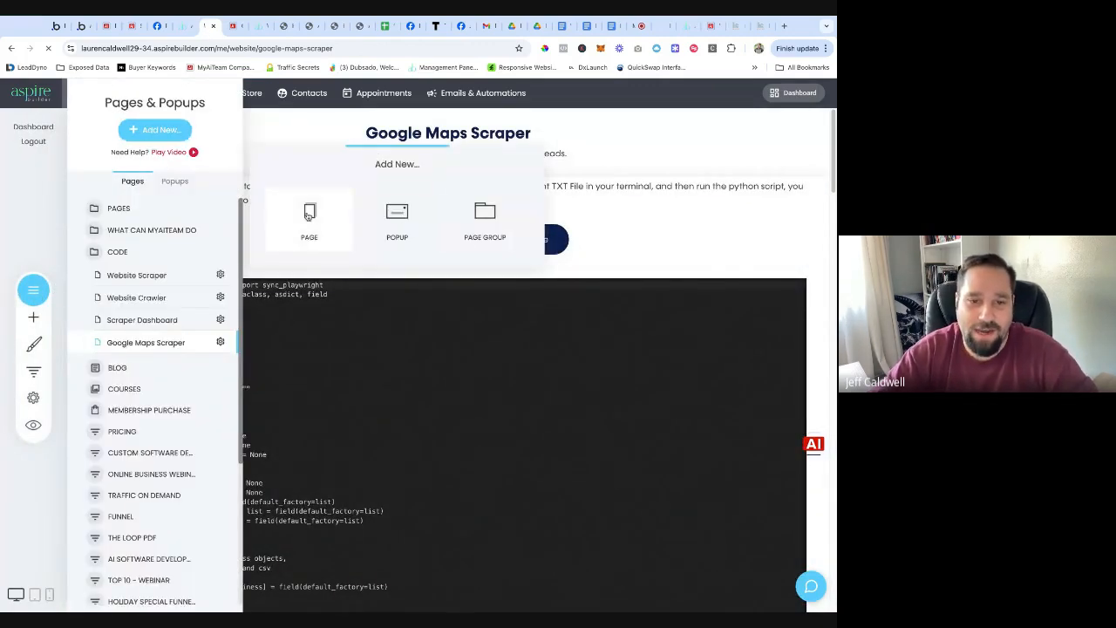
{"action": "left_click", "coordinate": [309, 215]}
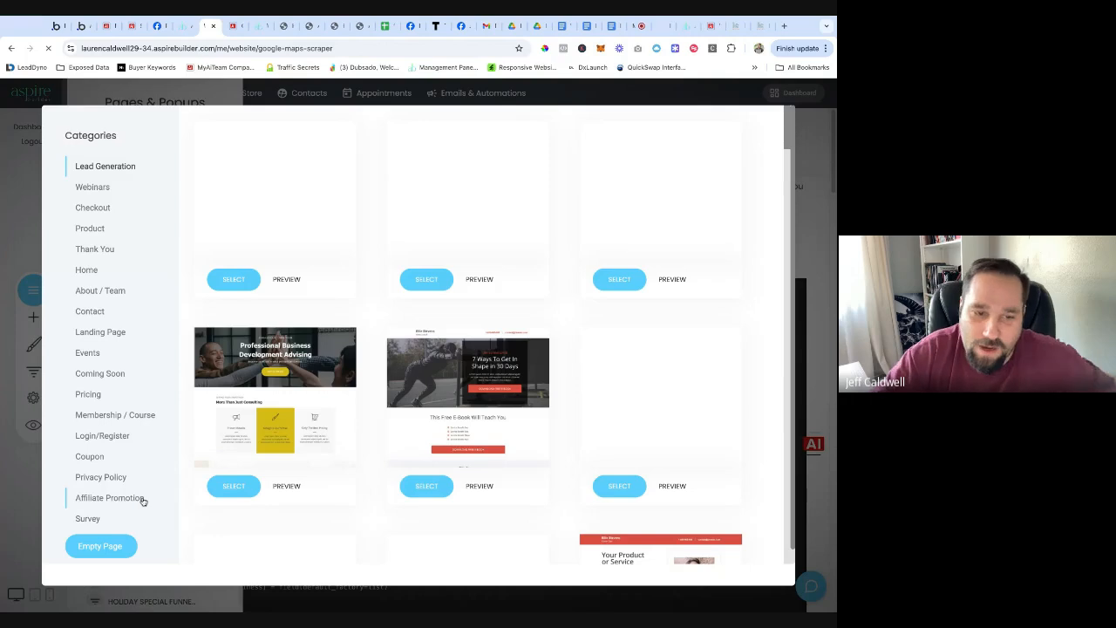
{"action": "left_click", "coordinate": [100, 546]}
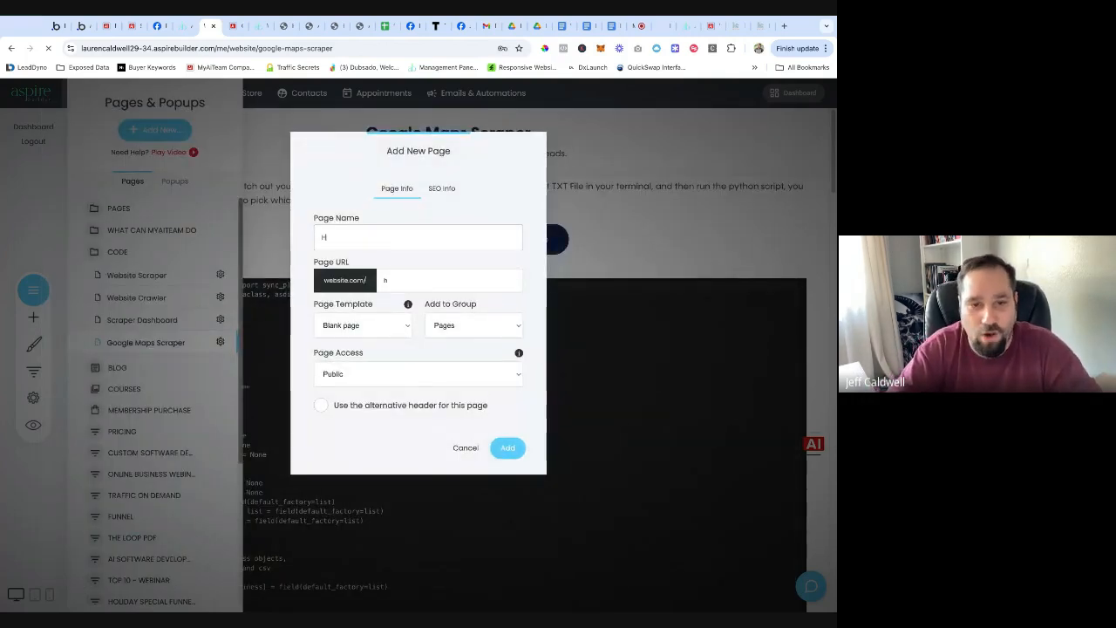
{"action": "type", "text": "Home P"}
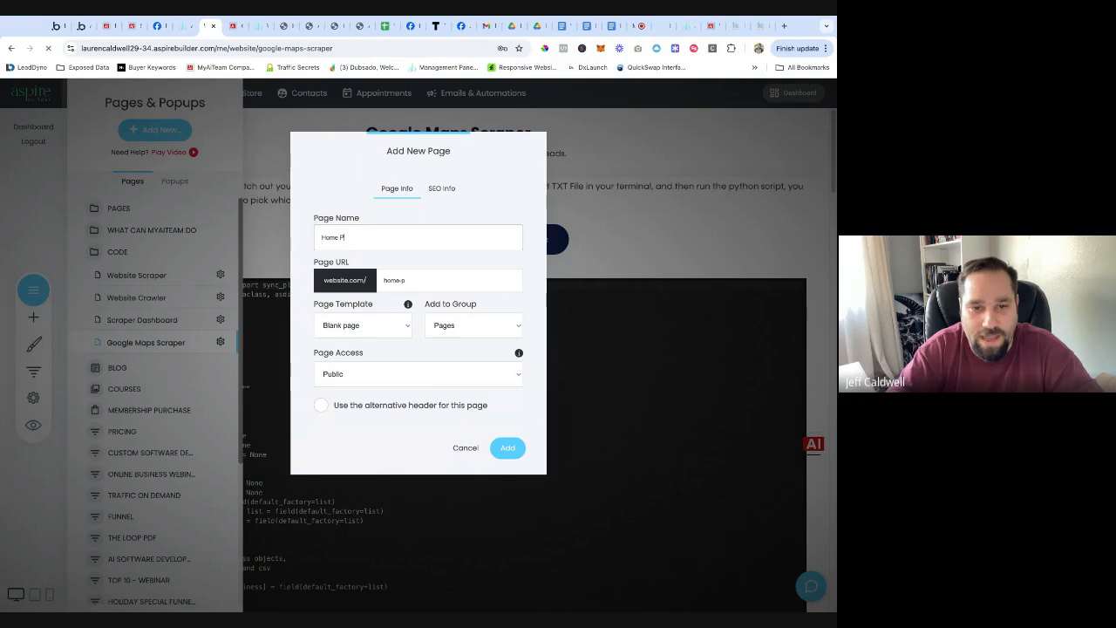
{"action": "type", "text": "age Test"}
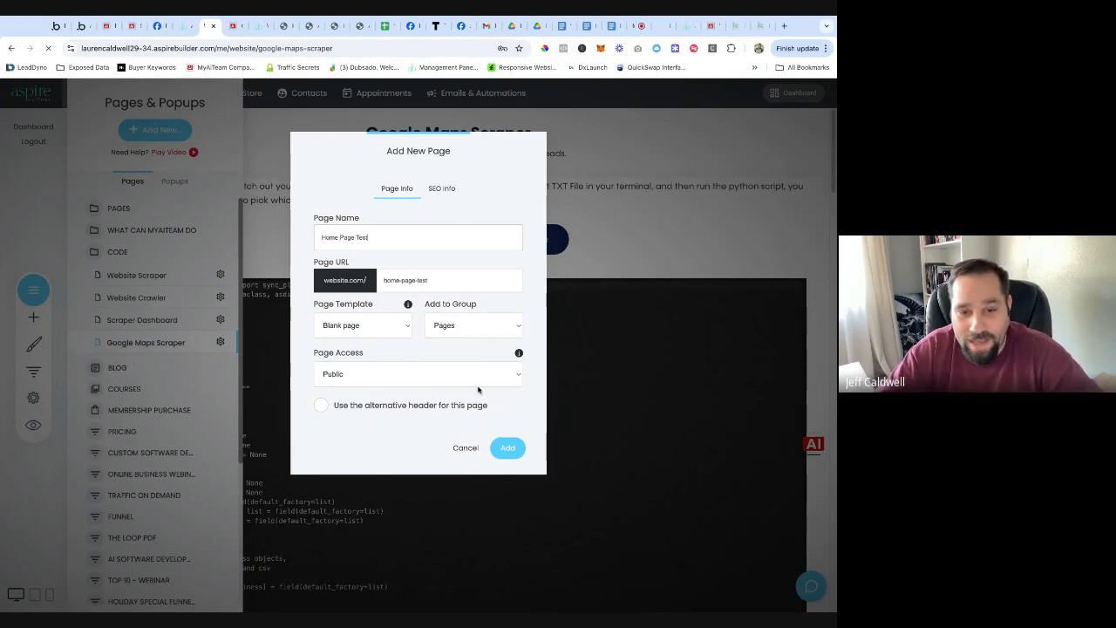
{"action": "left_click", "coordinate": [513, 450]}
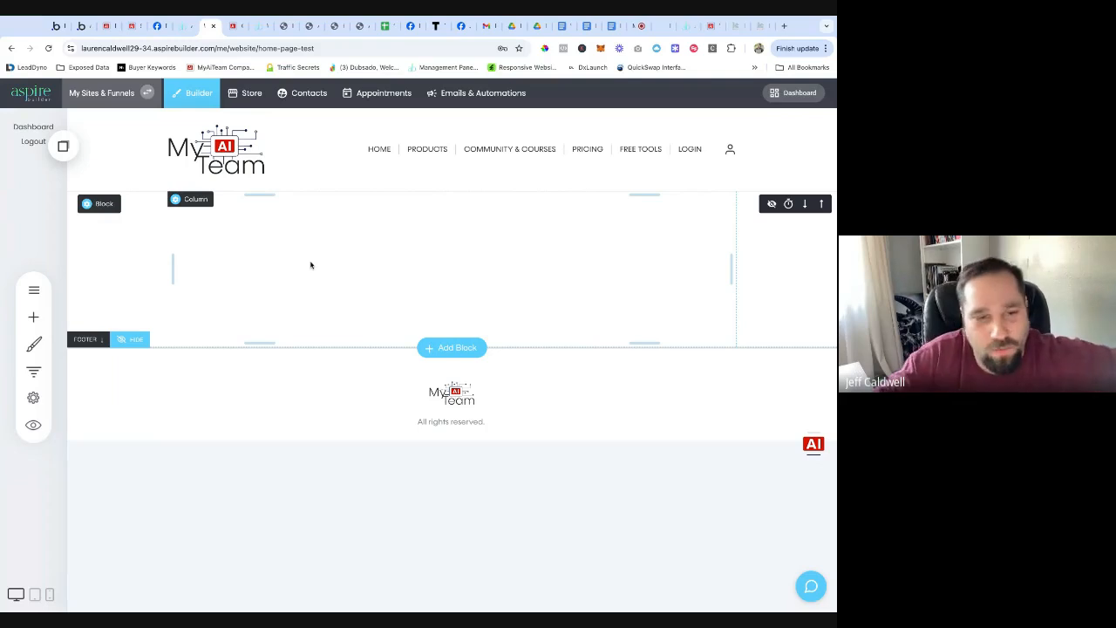
- Add a 'hello' heading to the blank page and insert an empty block below it
{"action": "left_click", "coordinate": [33, 316]}
{"action": "left_click", "coordinate": [100, 154]}
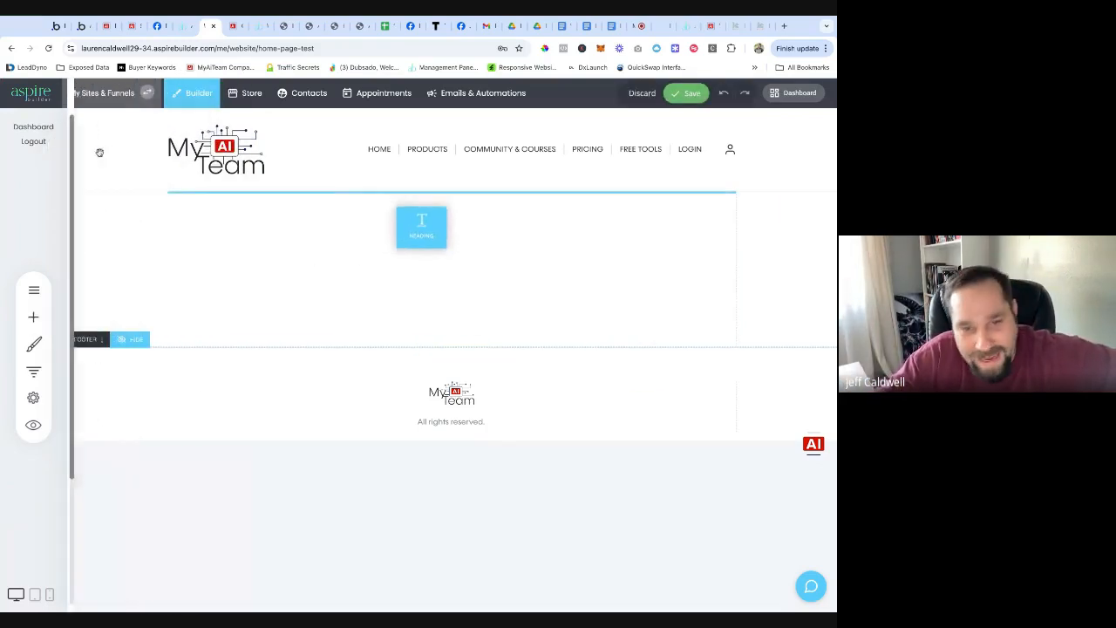
{"action": "double_click", "coordinate": [229, 200]}
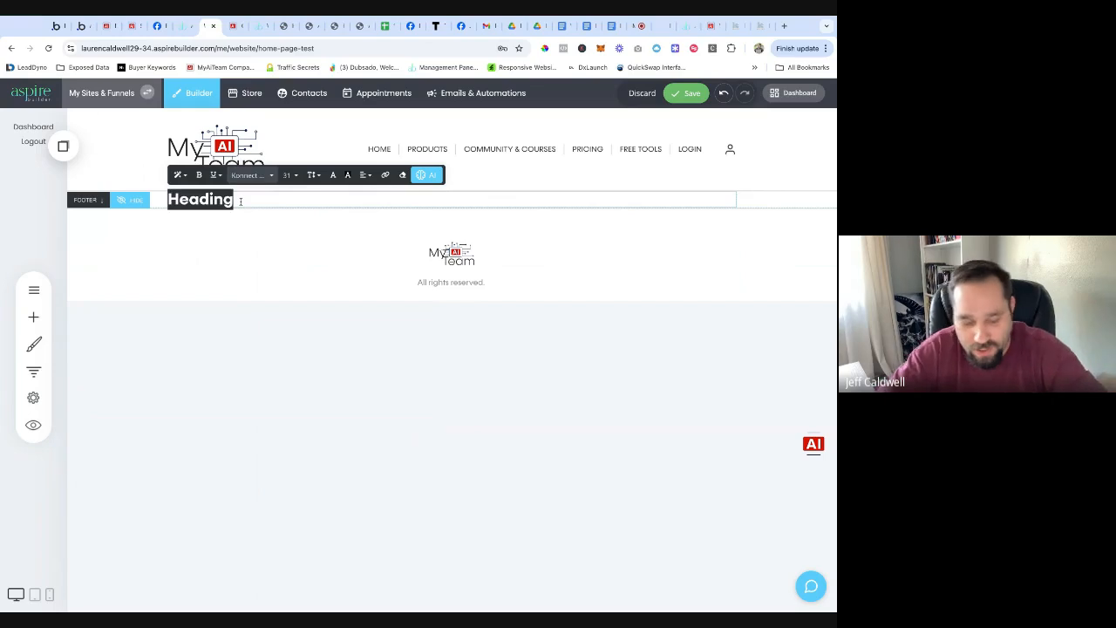
{"action": "type", "text": "hello"}
{"action": "left_click", "coordinate": [517, 244]}
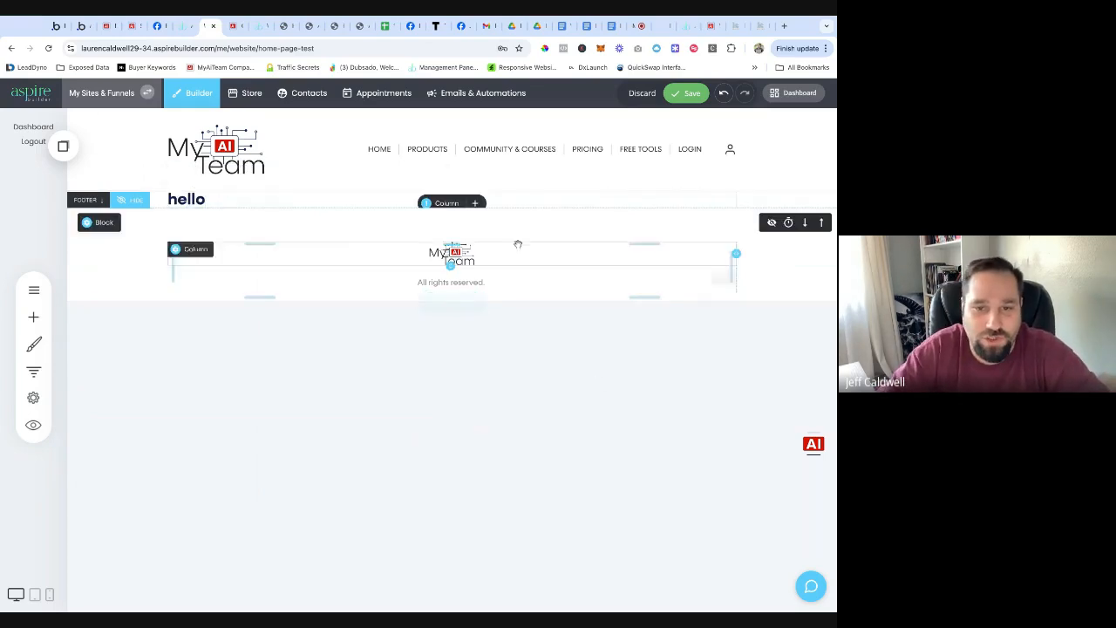
{"action": "left_click", "coordinate": [511, 207]}
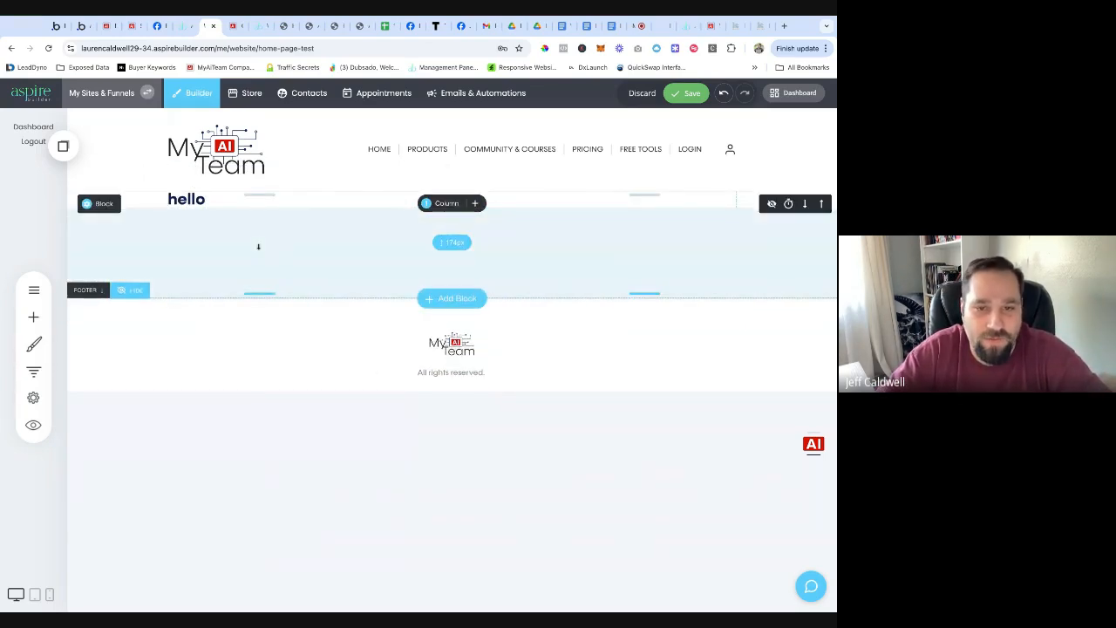
{"action": "left_click", "coordinate": [455, 296]}
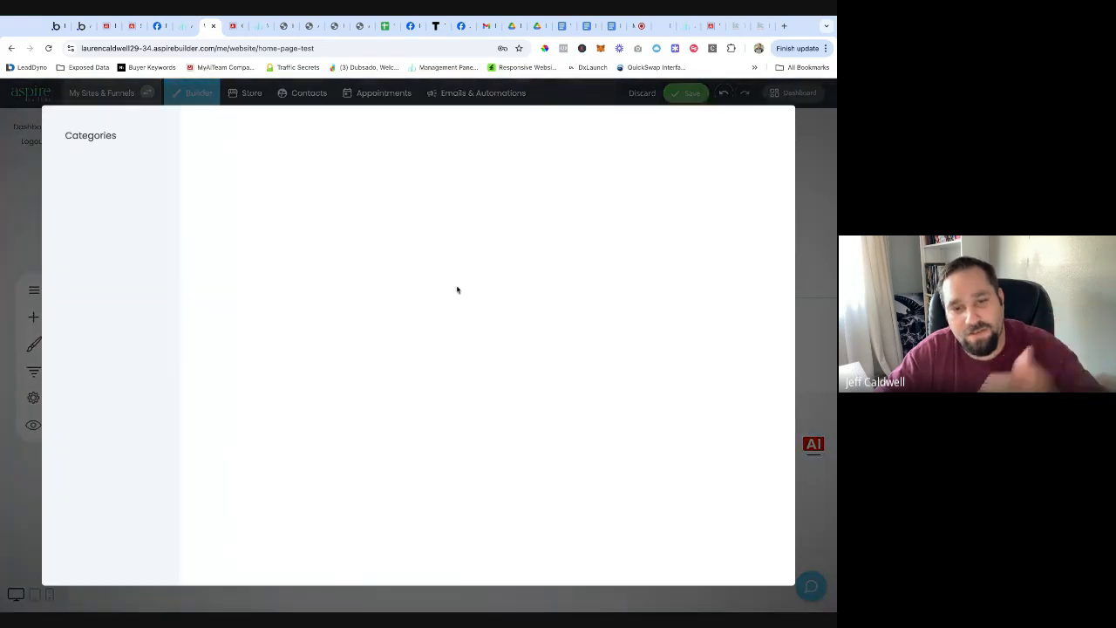
{"action": "left_click", "coordinate": [830, 313]}
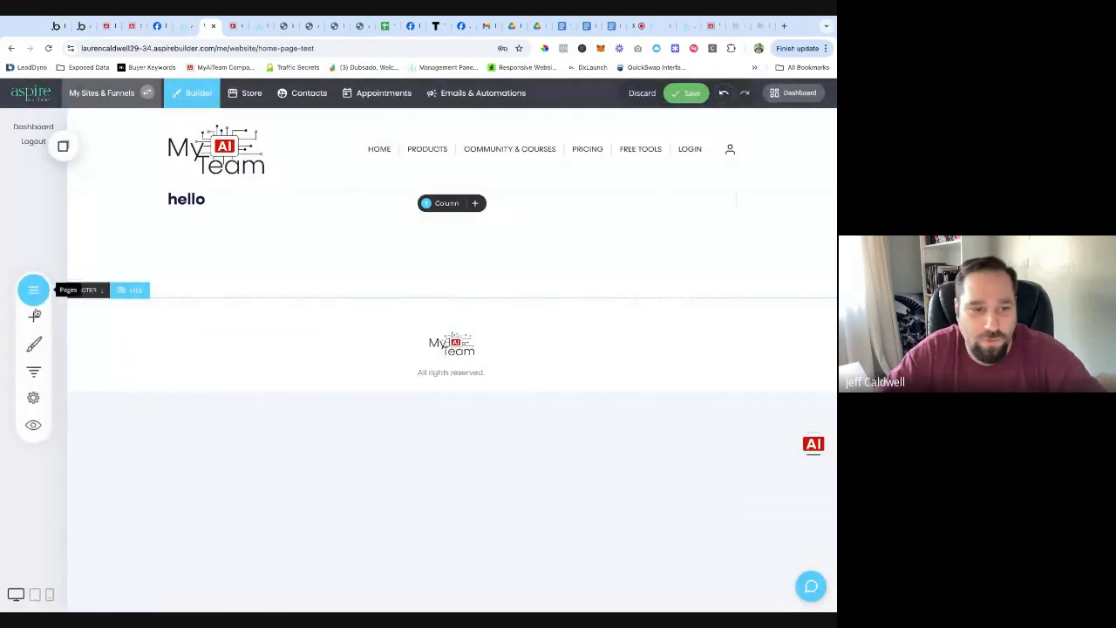
- Drag a Code widget onto the page beneath the heading
{"action": "left_click", "coordinate": [33, 316]}
{"action": "scroll", "coordinate": [161, 343], "scroll_direction": "down", "scroll_amount": 1}
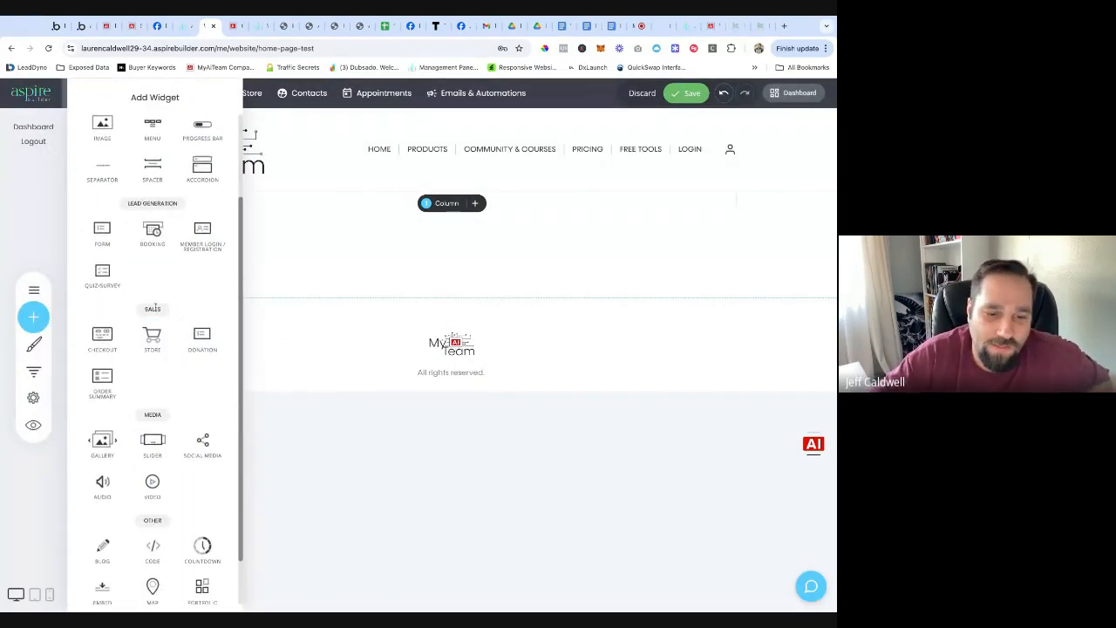
{"action": "left_click_drag", "start_coordinate": [144, 555], "coordinate": [490, 241]}
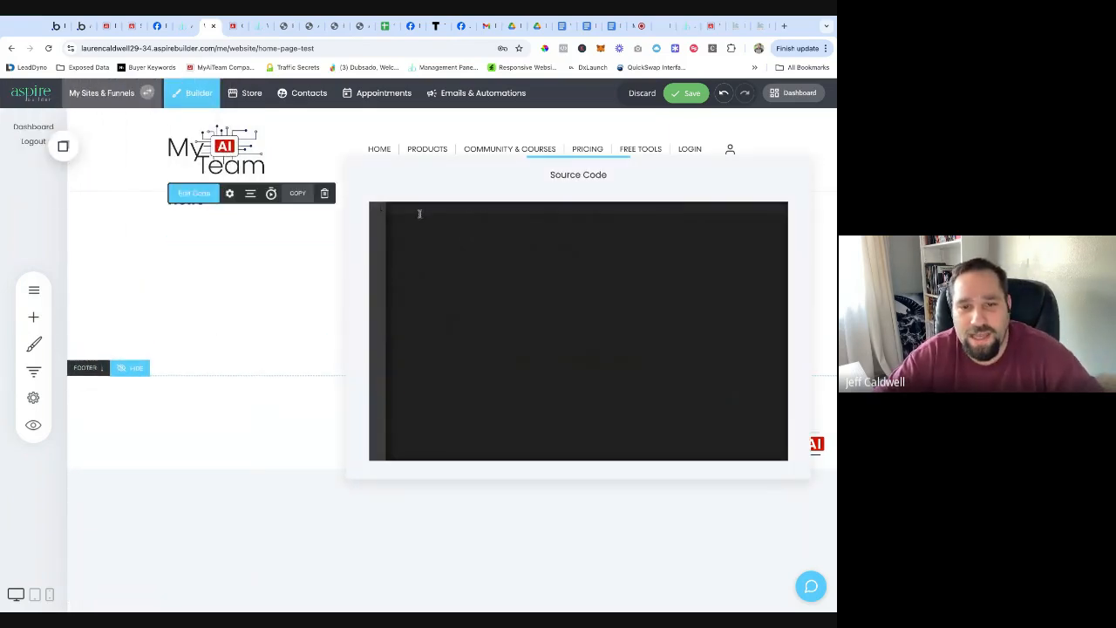
{"action": "left_click", "coordinate": [708, 28]}
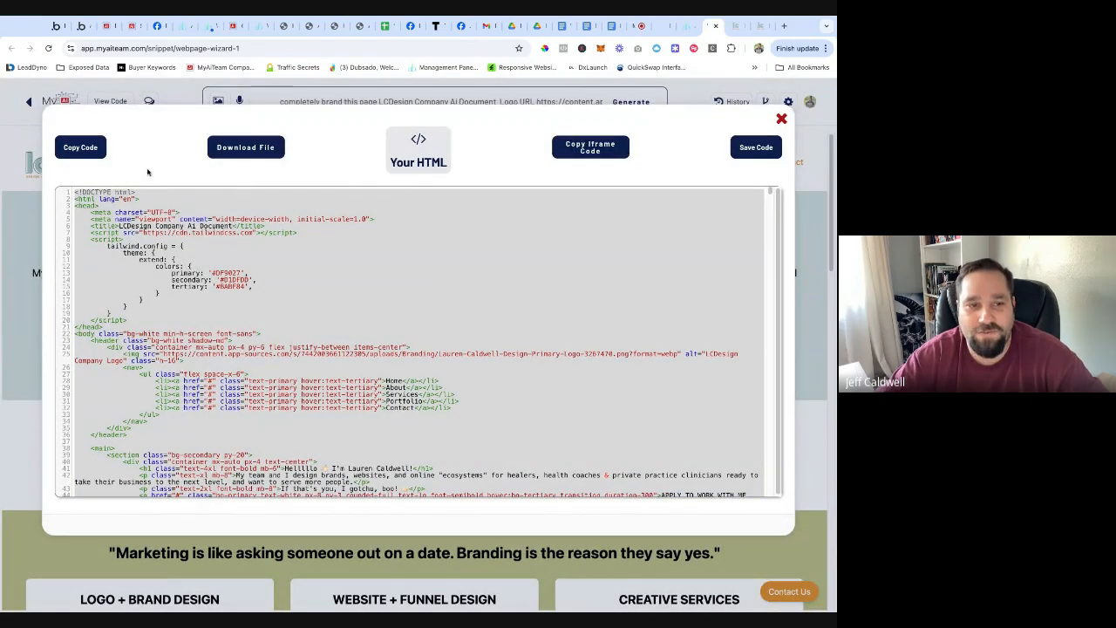
- Copy the generated LCDesign homepage HTML from MyAiTeam's Your HTML dialog, selecting all of the code
{"action": "left_click", "coordinate": [225, 191]}
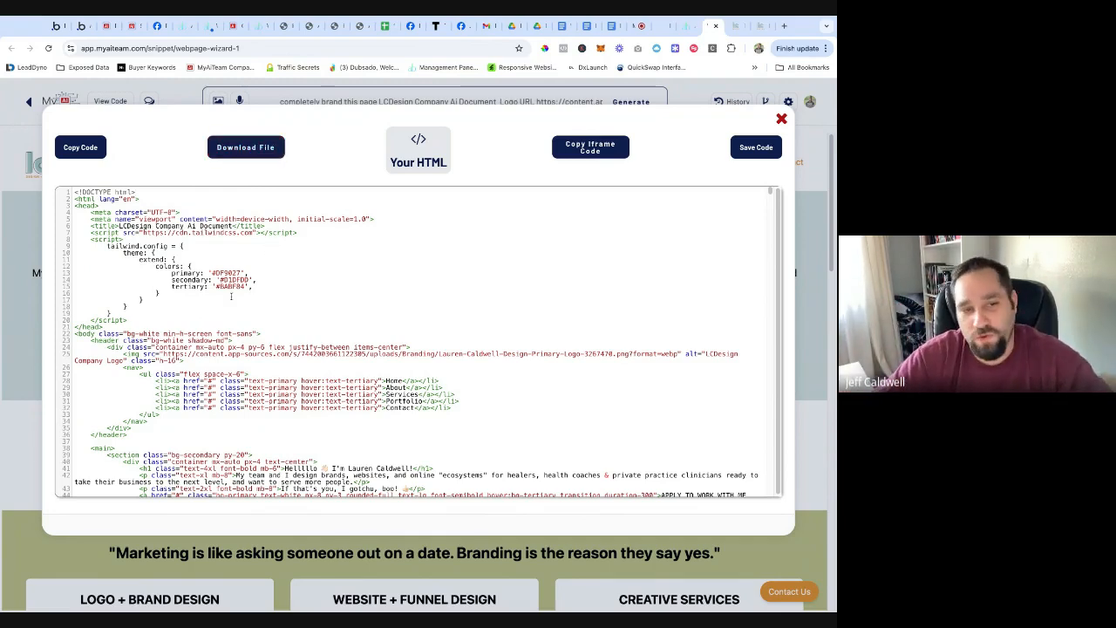
{"action": "left_click", "coordinate": [80, 149]}
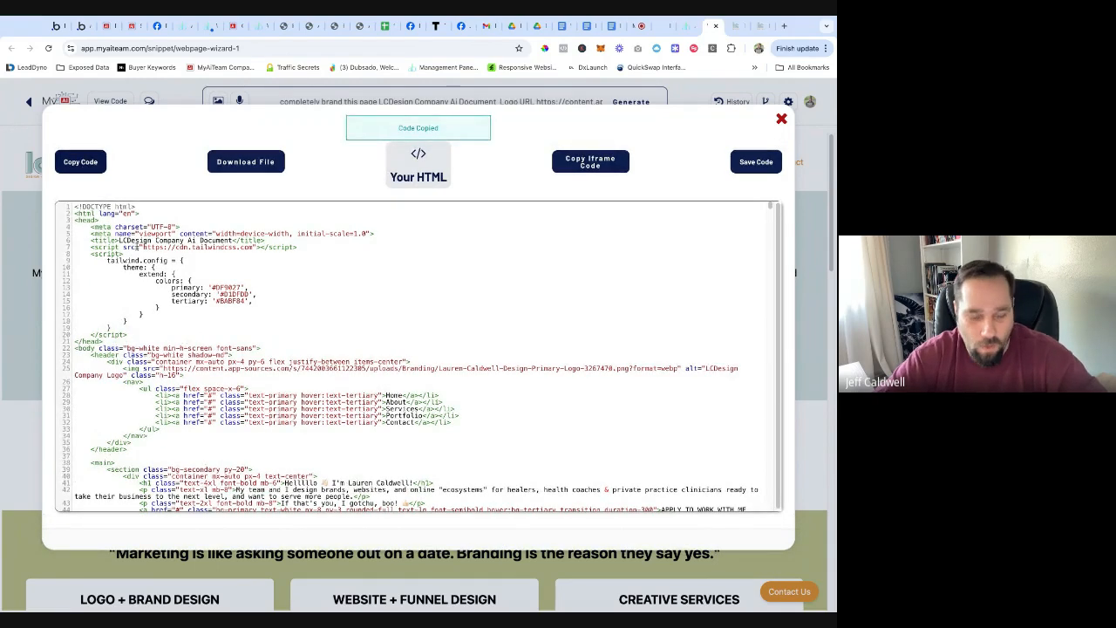
{"action": "left_click", "coordinate": [140, 257]}
{"action": "key", "text": "super+a"}
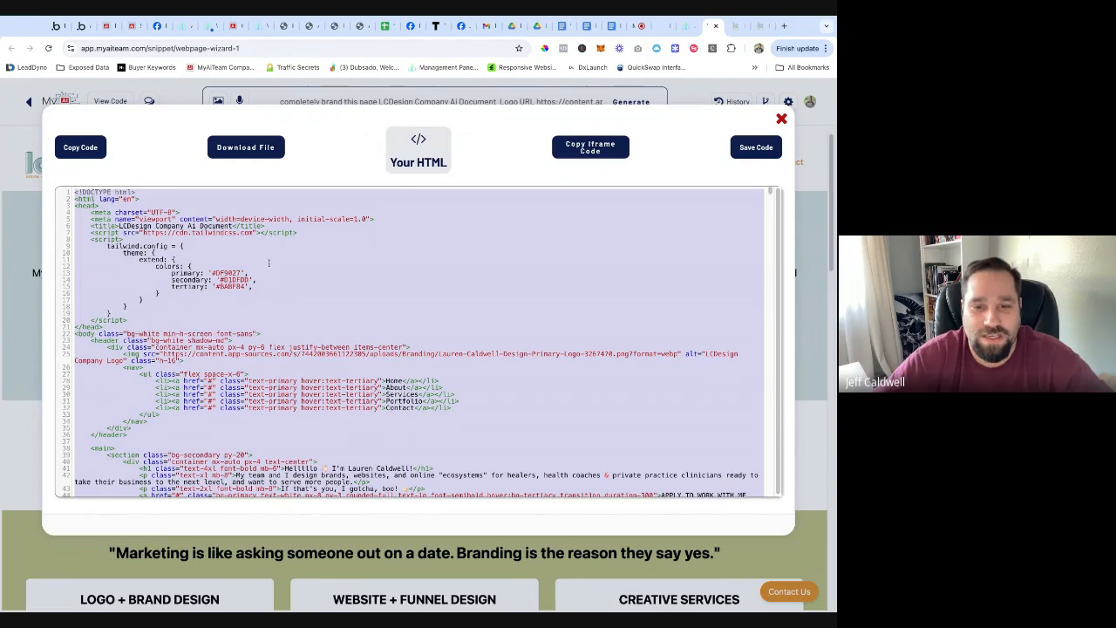
{"action": "left_click", "coordinate": [188, 33]}
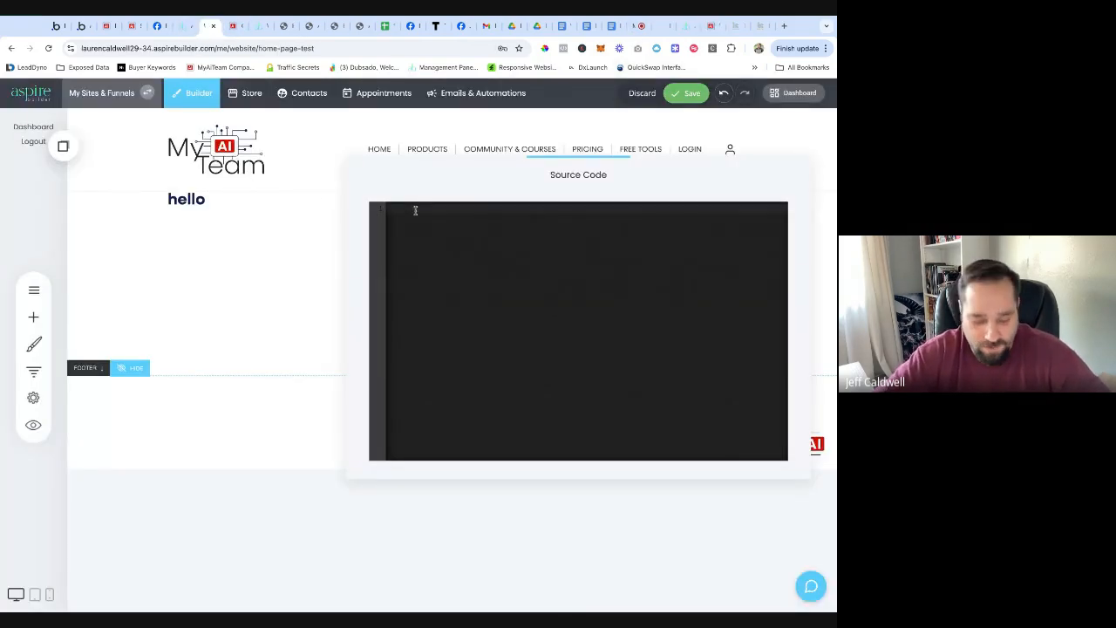
- Paste the LCDesign homepage HTML into the code block's Source Code and apply it
{"action": "key", "text": "ctrl+v"}
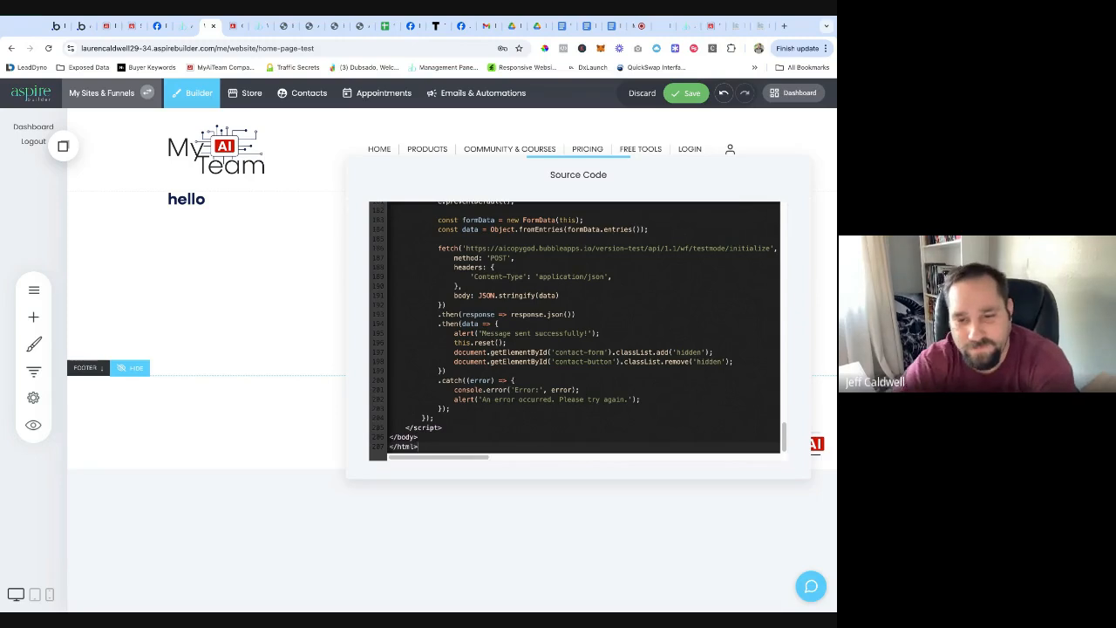
{"action": "left_click", "coordinate": [312, 291]}
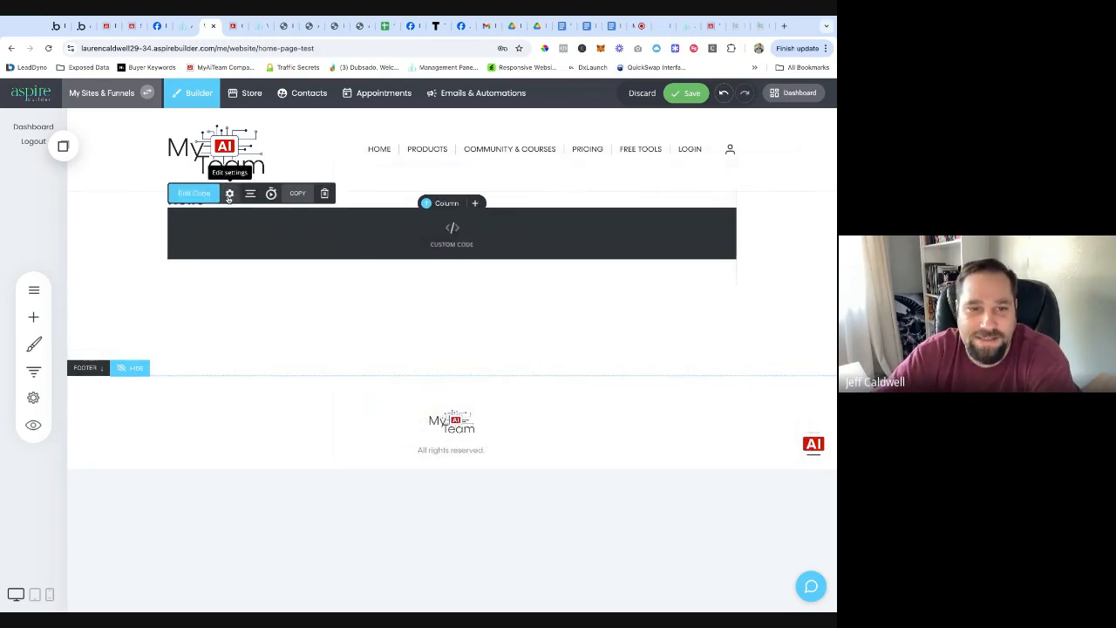
{"action": "left_click", "coordinate": [229, 193]}
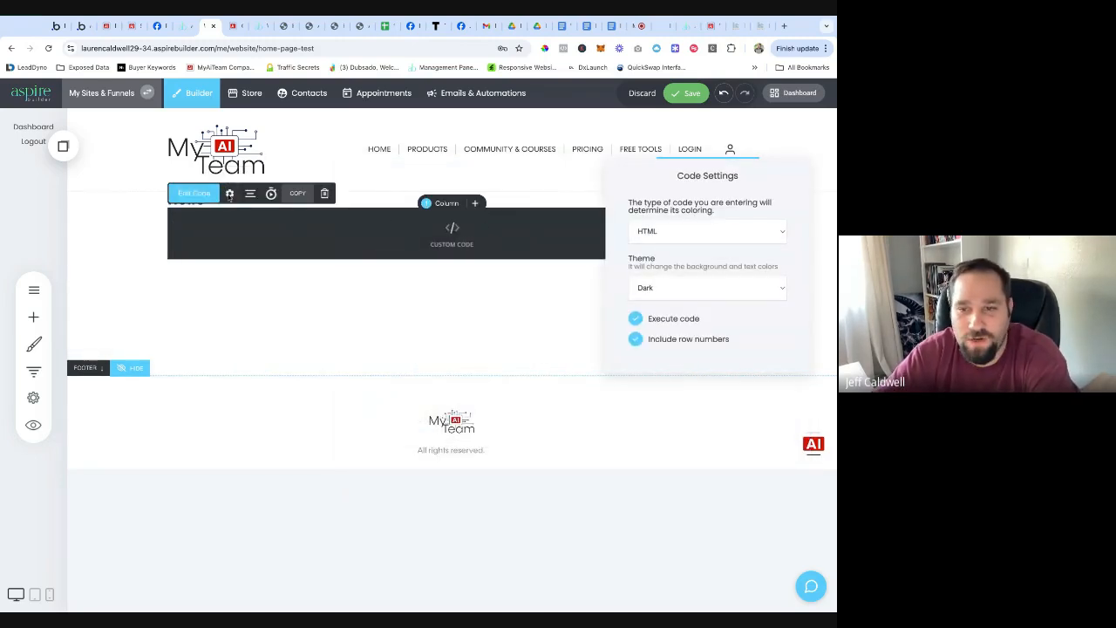
{"action": "left_click", "coordinate": [451, 246]}
- Save the Home Page Test page and open its preview in a new tab
{"action": "left_click", "coordinate": [693, 98]}
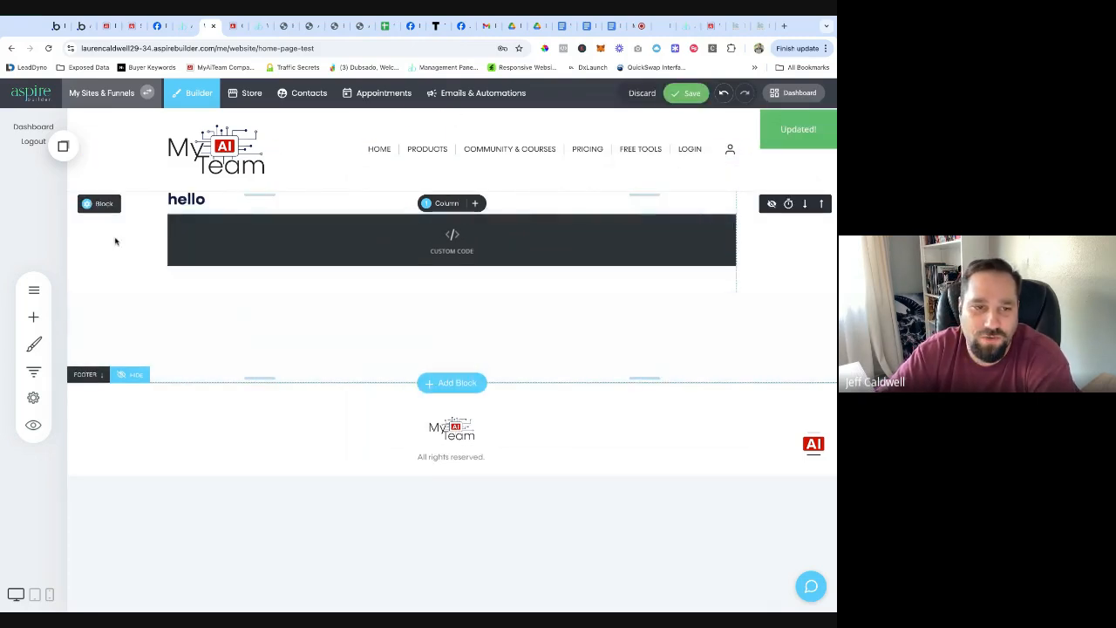
{"action": "left_click", "coordinate": [33, 425]}
{"action": "left_click", "coordinate": [380, 107]}
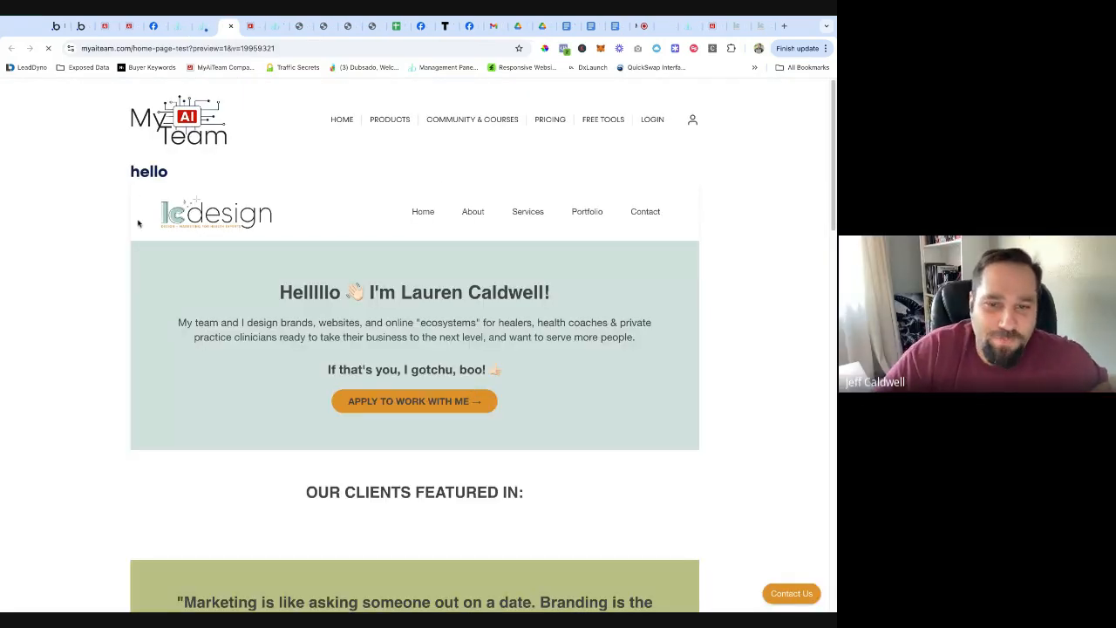
- In the preview, open the Contact Us form, autofill name, email and phone, then go to Bubble
{"action": "scroll", "coordinate": [333, 349], "scroll_direction": "down", "scroll_amount": 5}
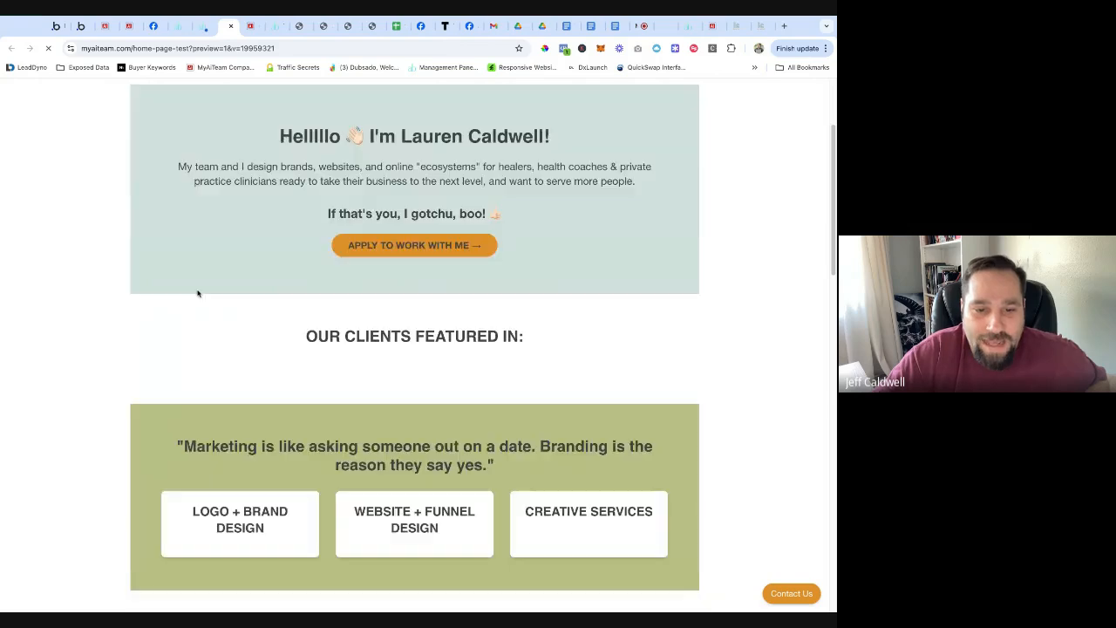
{"action": "scroll", "coordinate": [333, 349], "scroll_direction": "down", "scroll_amount": 1}
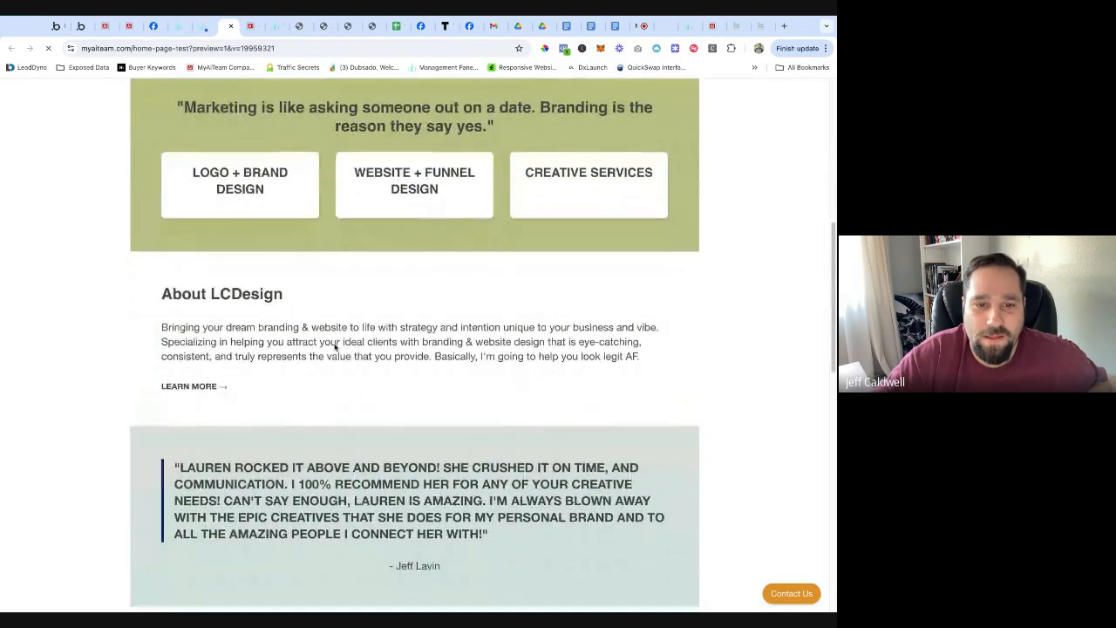
{"action": "scroll", "coordinate": [334, 349], "scroll_direction": "down", "scroll_amount": 2}
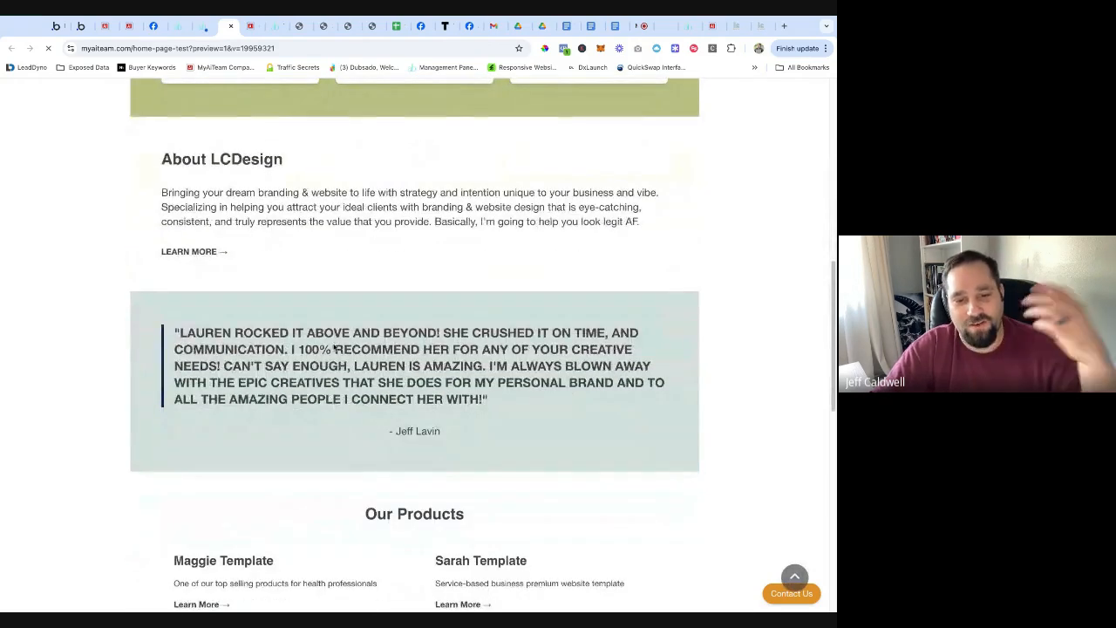
{"action": "scroll", "coordinate": [334, 347], "scroll_direction": "down", "scroll_amount": 7}
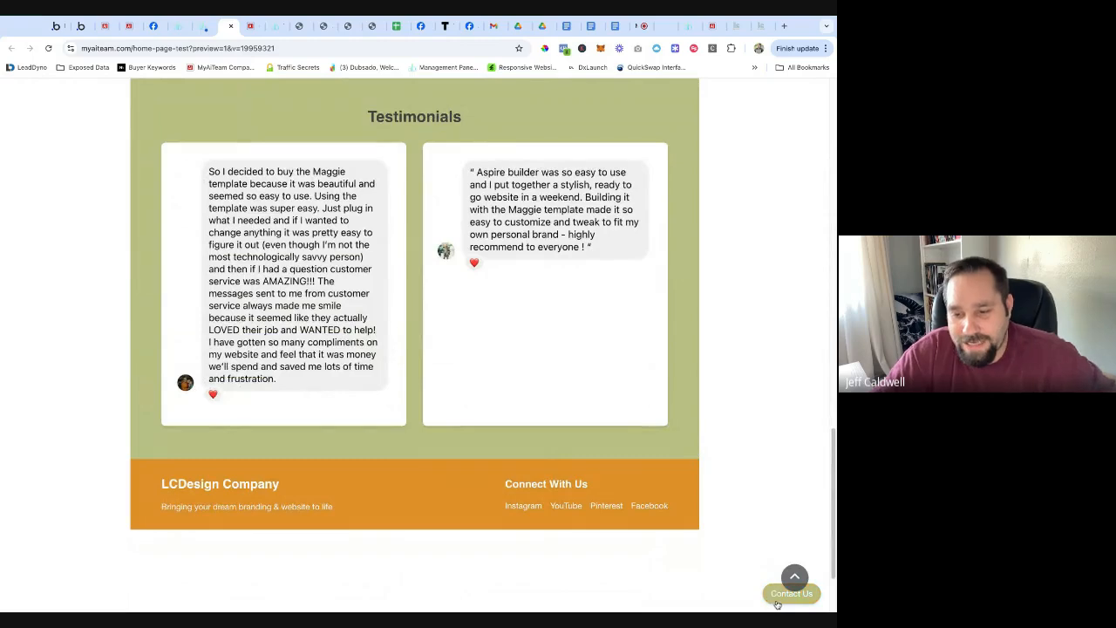
{"action": "left_click", "coordinate": [777, 605]}
{"action": "left_click", "coordinate": [742, 377]}
{"action": "left_click", "coordinate": [767, 414]}
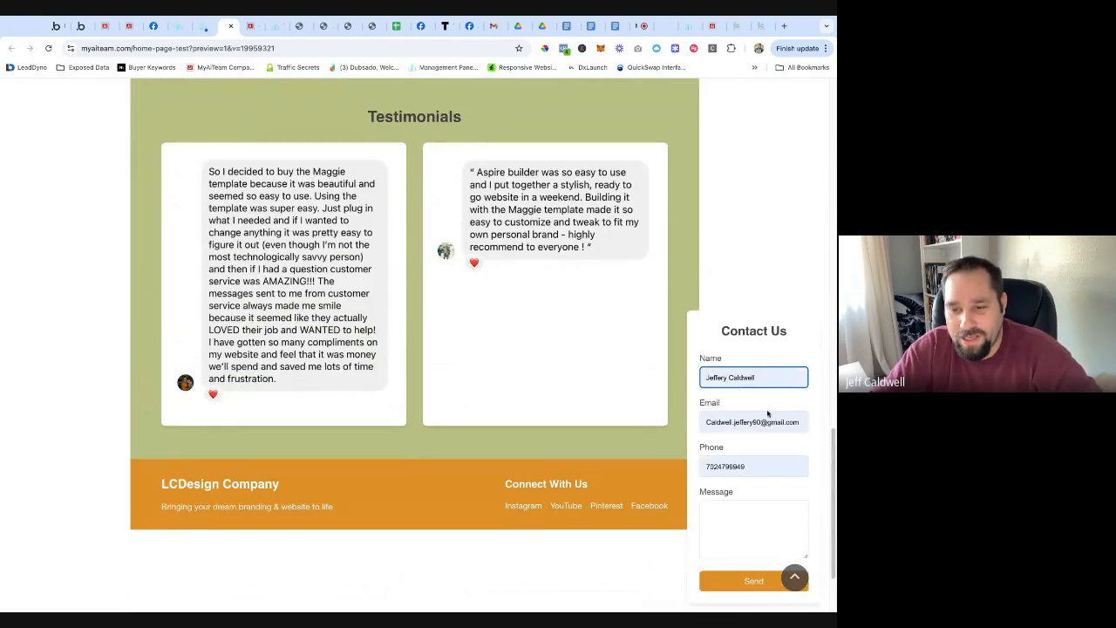
{"action": "left_click", "coordinate": [726, 525]}
{"action": "left_click", "coordinate": [81, 26]}
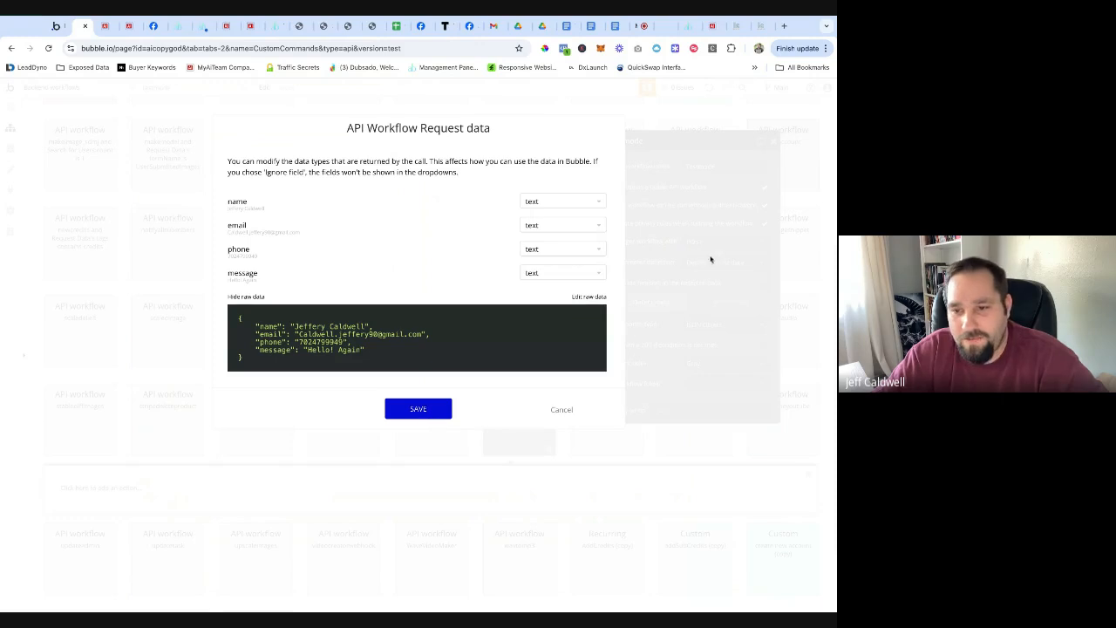
- Restart Bubble's request-data detection and send a contact form message from the preview
{"action": "left_click", "coordinate": [717, 276]}
{"action": "left_click", "coordinate": [666, 302]}
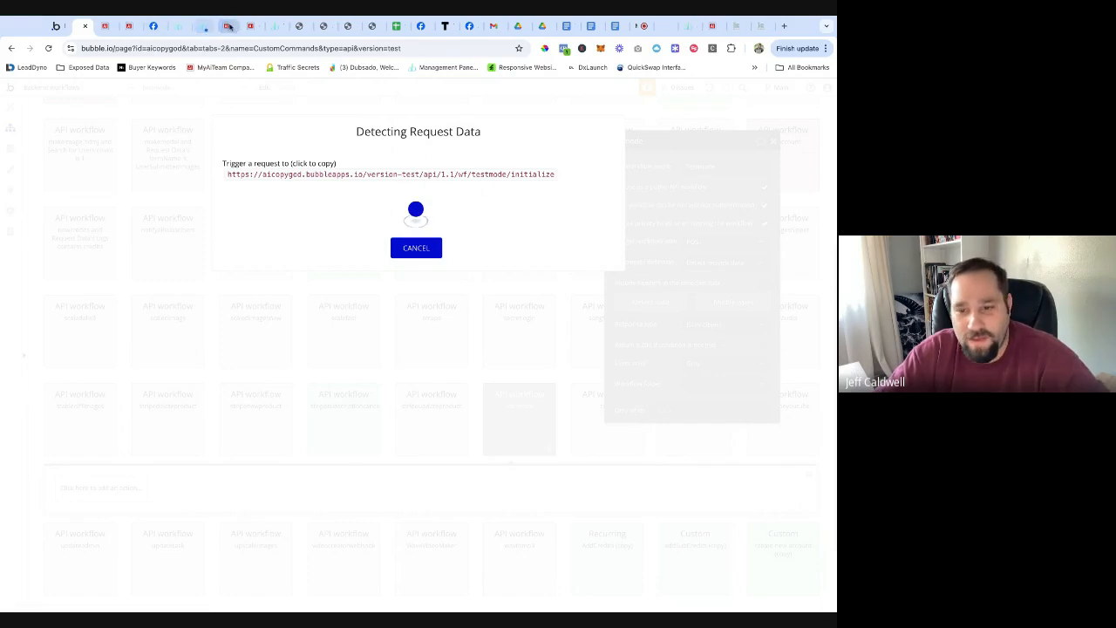
{"action": "left_click", "coordinate": [206, 26]}
{"action": "type", "text": "hello"}
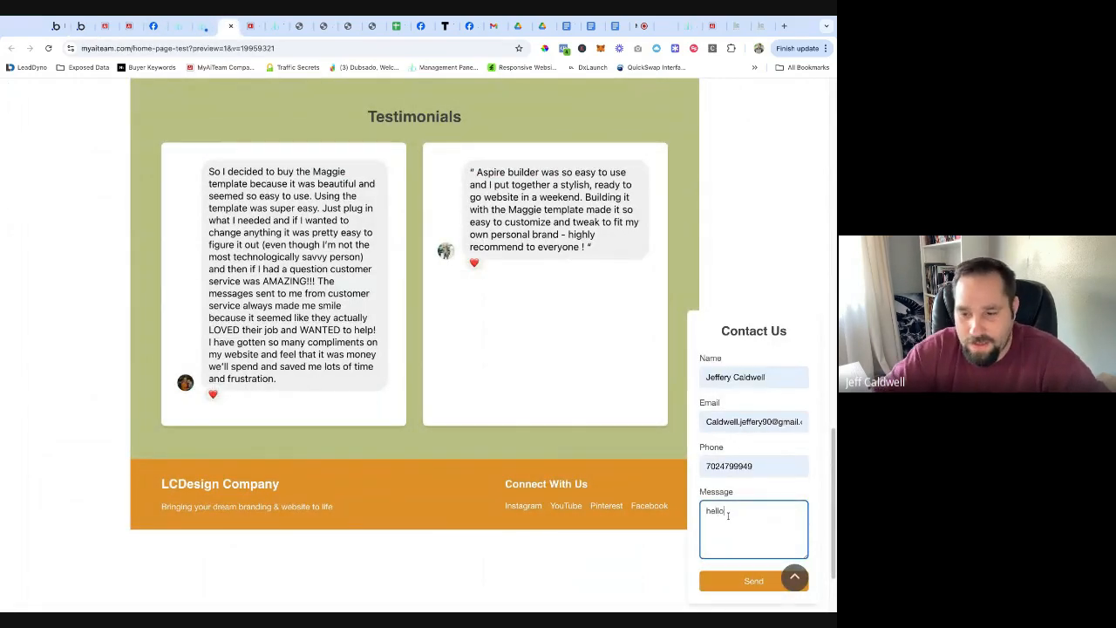
{"action": "key", "text": "ctrl+a"}
{"action": "left_click", "coordinate": [731, 512]}
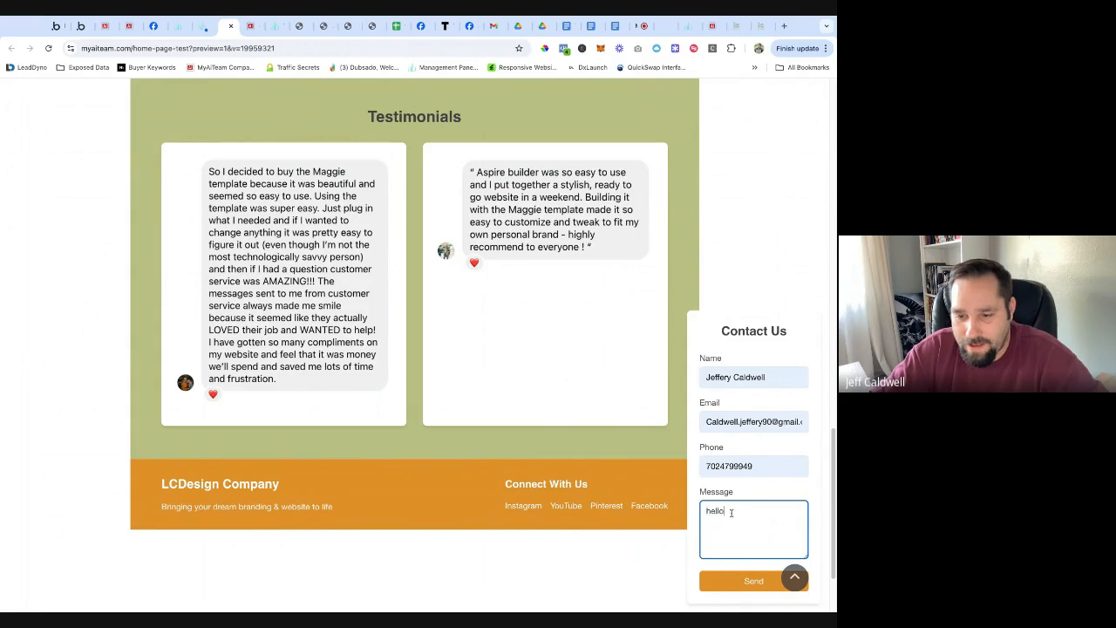
{"action": "left_click", "coordinate": [743, 583]}
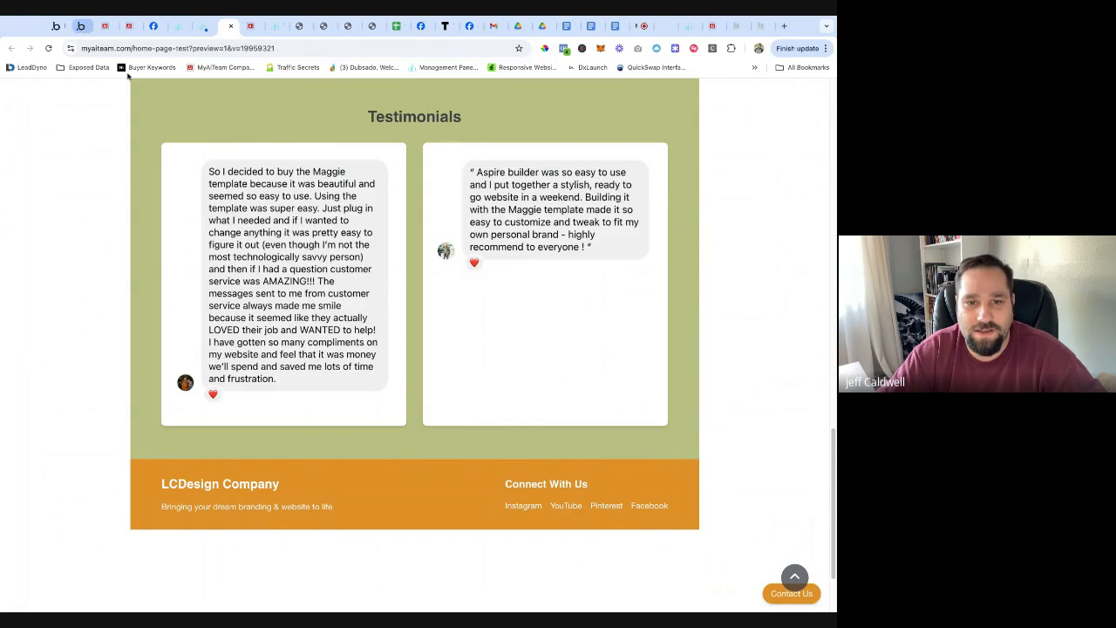
- Review the newly detected request fields in Bubble, then go back to the homepage preview
{"action": "left_click", "coordinate": [81, 26]}
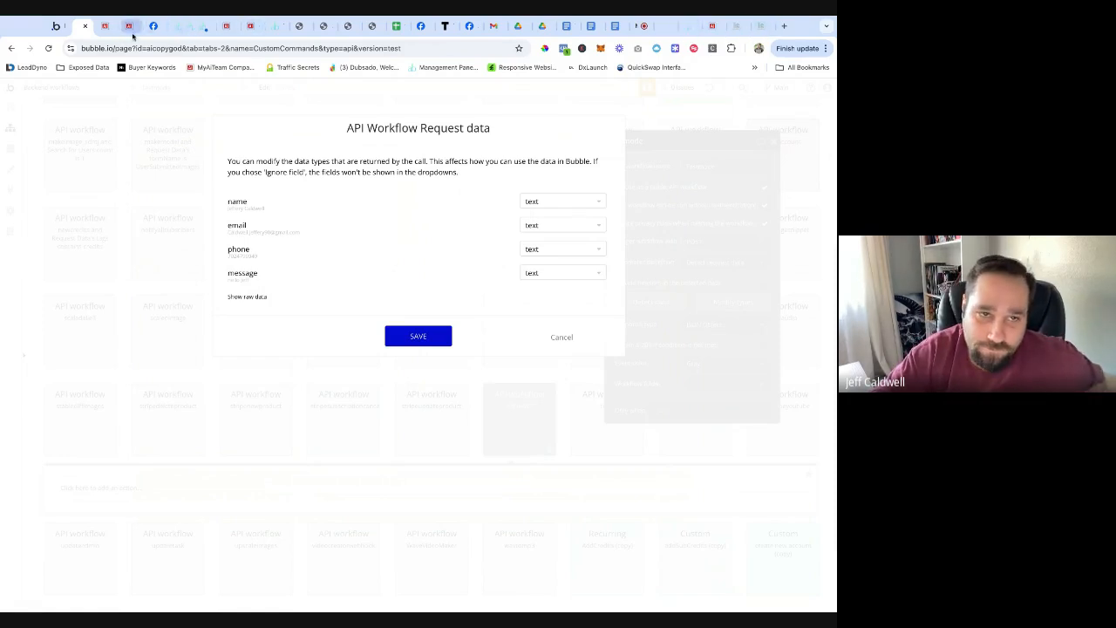
{"action": "left_click", "coordinate": [226, 26]}
{"action": "scroll", "coordinate": [418, 349], "scroll_direction": "up", "scroll_amount": 10}
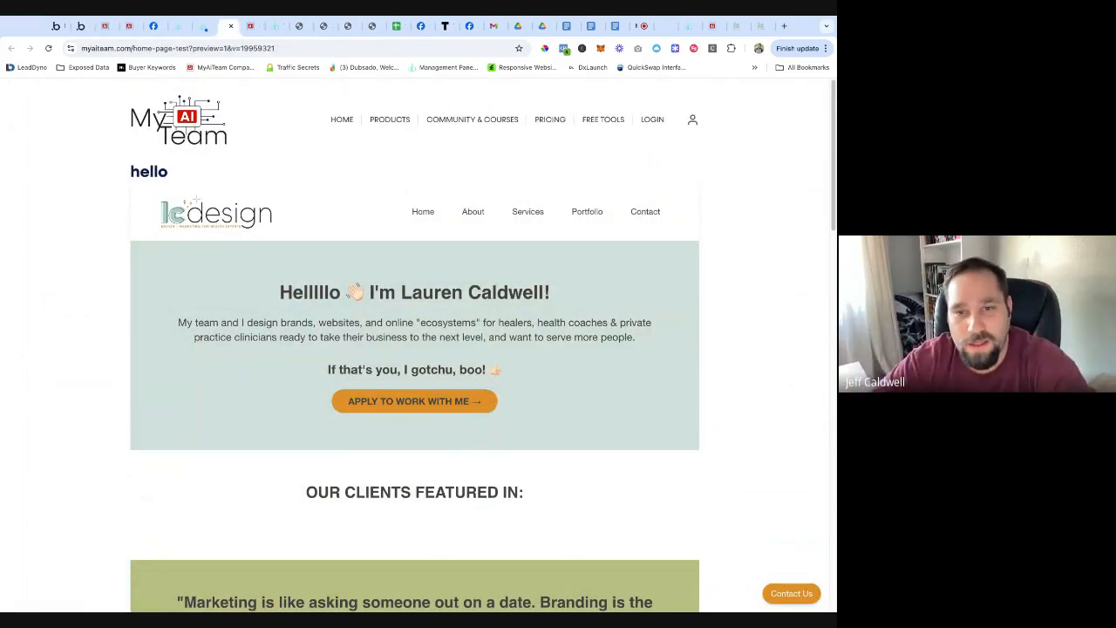
- Review the LCDesign code in the custom code block, close its source view, and save the page
{"action": "left_click", "coordinate": [203, 28]}
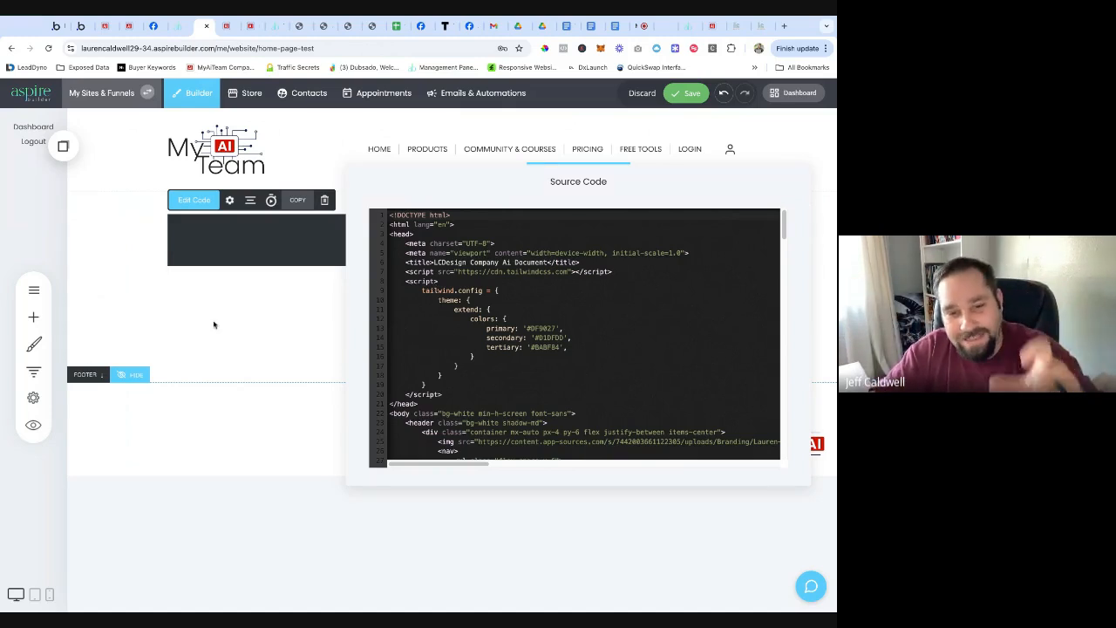
{"action": "scroll", "coordinate": [501, 354], "scroll_direction": "down", "scroll_amount": 2}
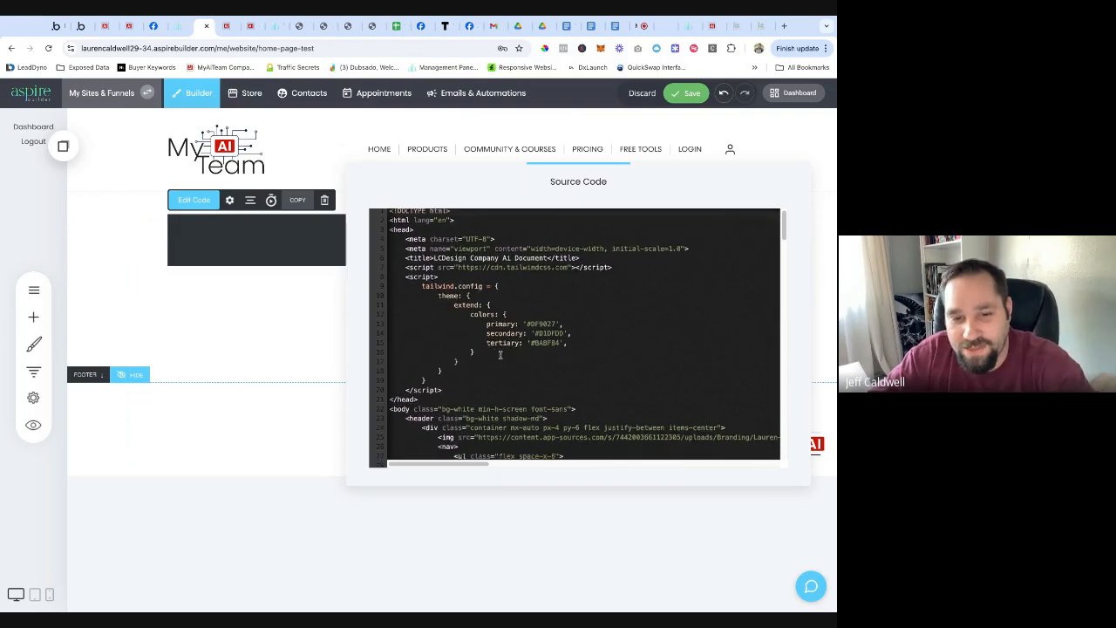
{"action": "scroll", "coordinate": [498, 373], "scroll_direction": "down", "scroll_amount": 3}
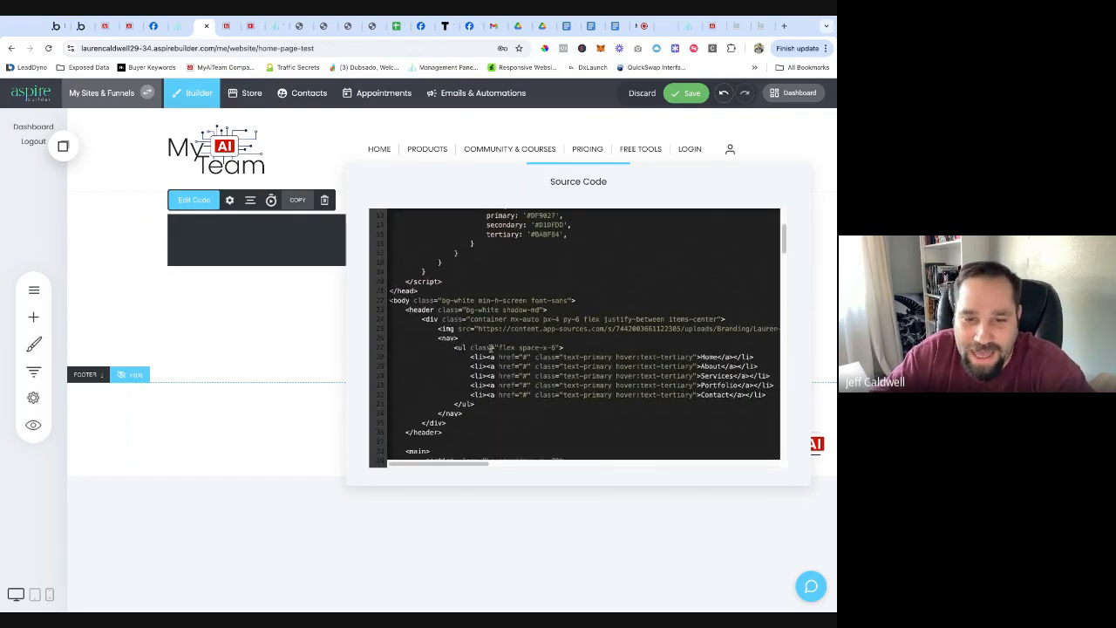
{"action": "scroll", "coordinate": [457, 342], "scroll_direction": "down", "scroll_amount": 3}
{"action": "scroll", "coordinate": [457, 342], "scroll_direction": "down", "scroll_amount": 2}
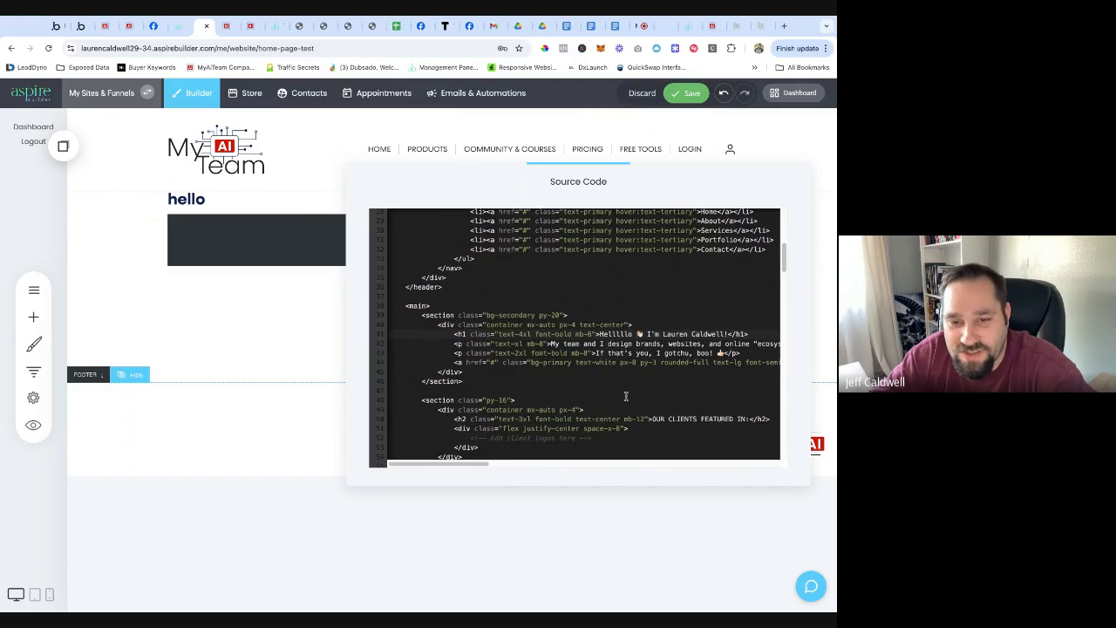
{"action": "scroll", "coordinate": [622, 394], "scroll_direction": "up", "scroll_amount": 10}
{"action": "left_click", "coordinate": [495, 328]}
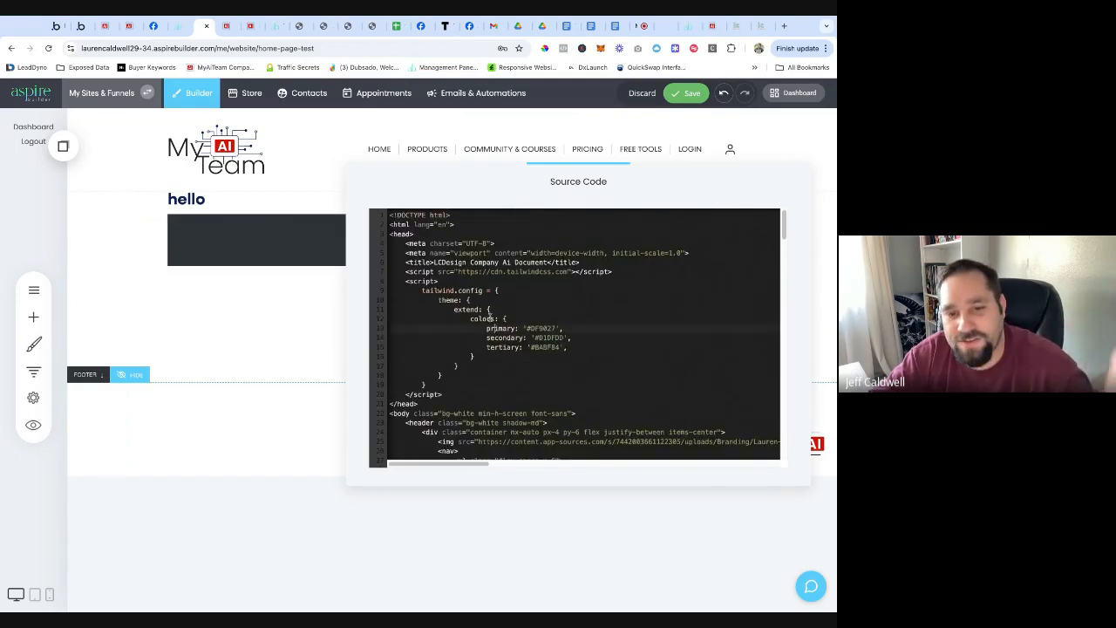
{"action": "scroll", "coordinate": [537, 343], "scroll_direction": "down", "scroll_amount": 1}
{"action": "scroll", "coordinate": [555, 345], "scroll_direction": "down", "scroll_amount": 6}
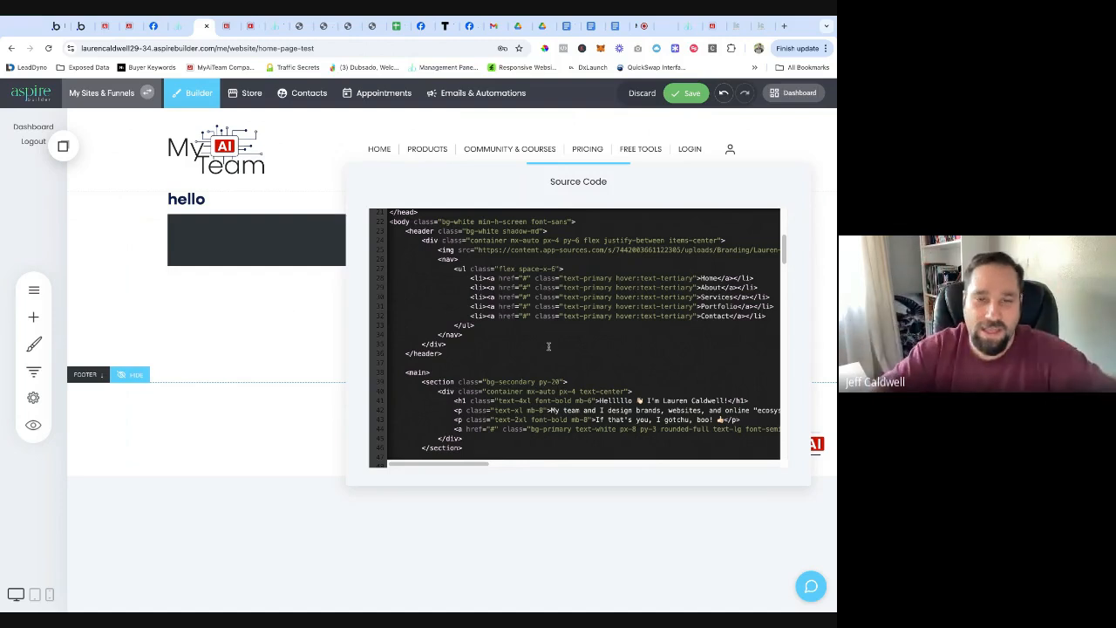
{"action": "left_click", "coordinate": [301, 316]}
{"action": "left_click", "coordinate": [686, 93]}
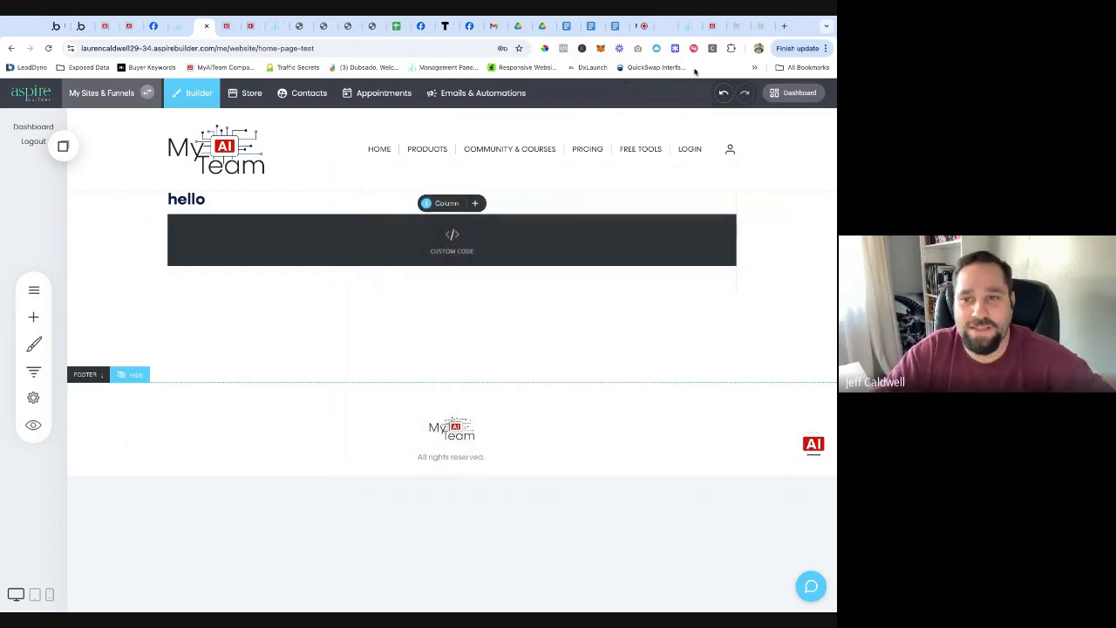
- Prompt the AI to regenerate the homepage so it won't interact with the host page's existing HTML and CSS
{"action": "left_click", "coordinate": [712, 27]}
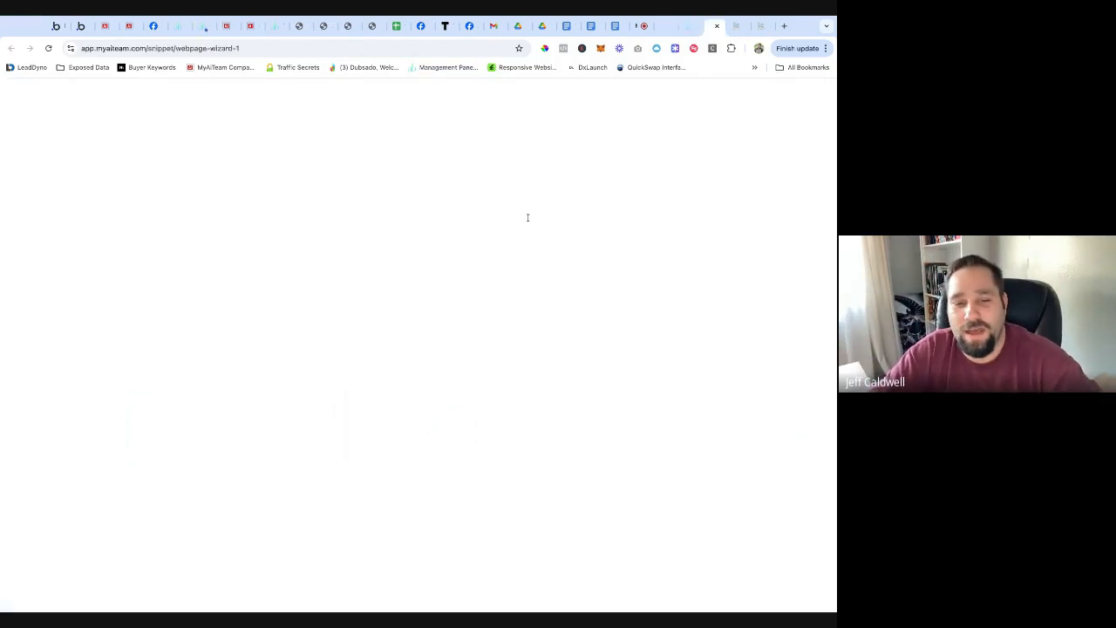
{"action": "left_click", "coordinate": [809, 261]}
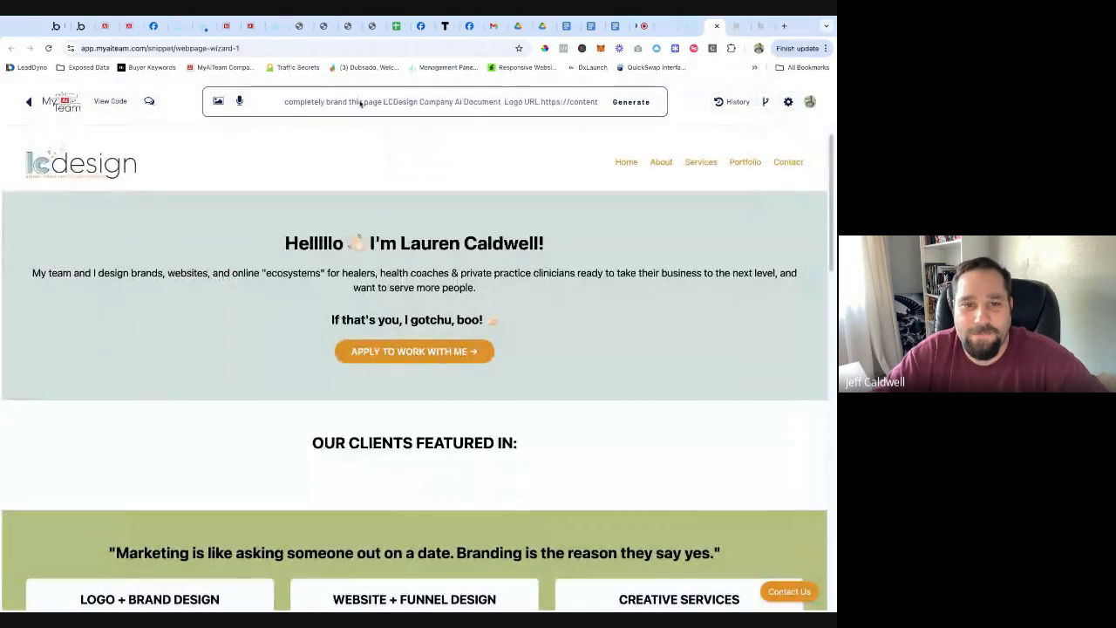
{"action": "triple_click", "coordinate": [360, 103]}
{"action": "type", "text": "hey"}
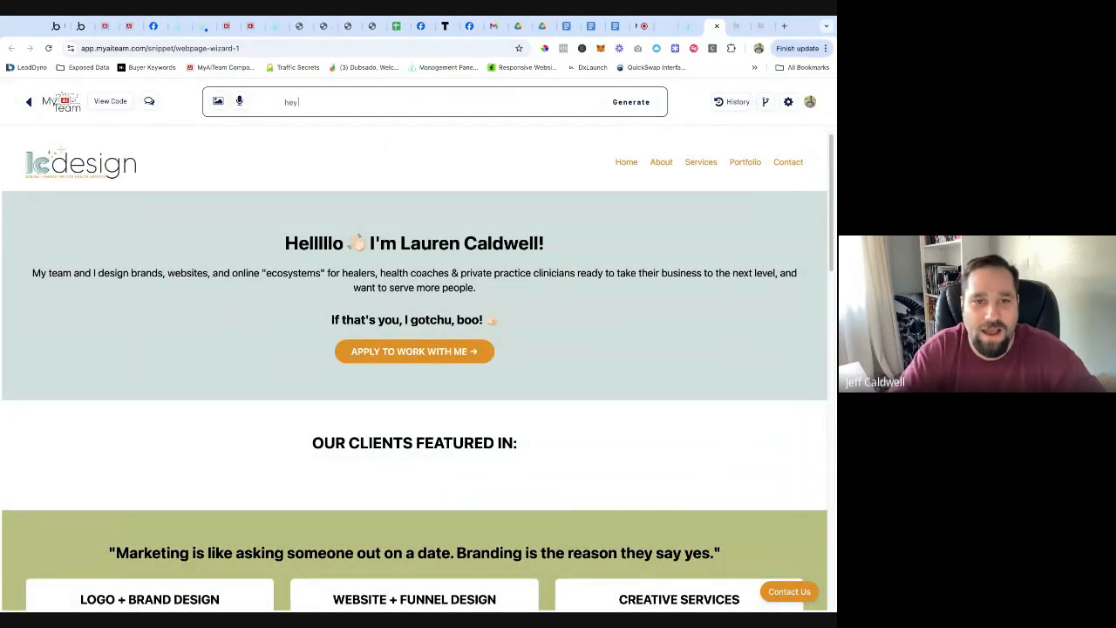
{"action": "type", "text": " im gonna embed"}
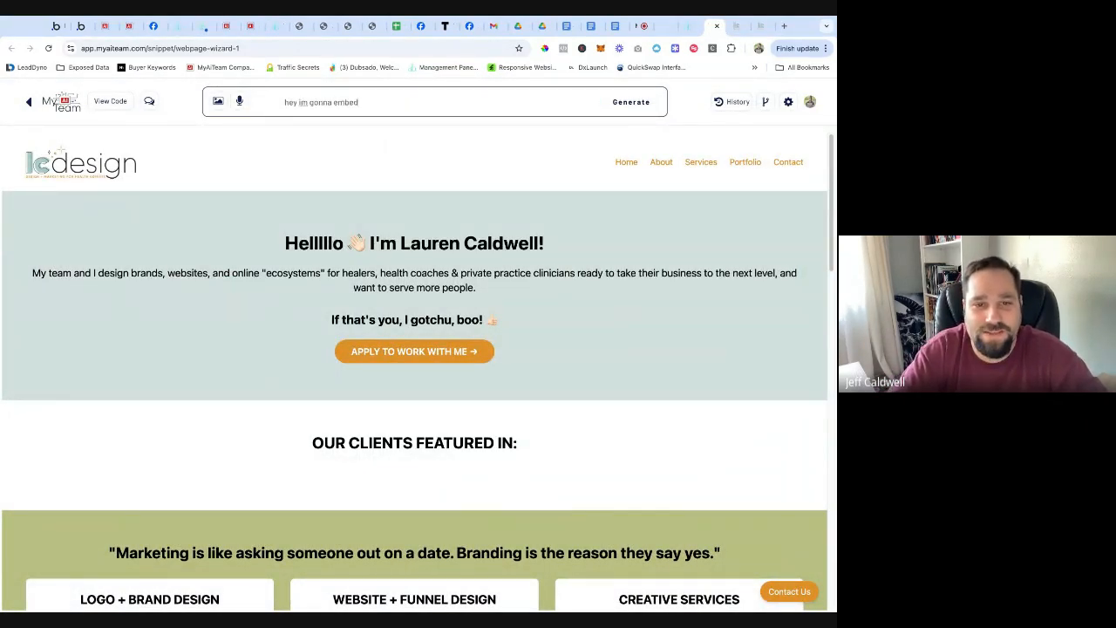
{"action": "type", "text": " on to another"}
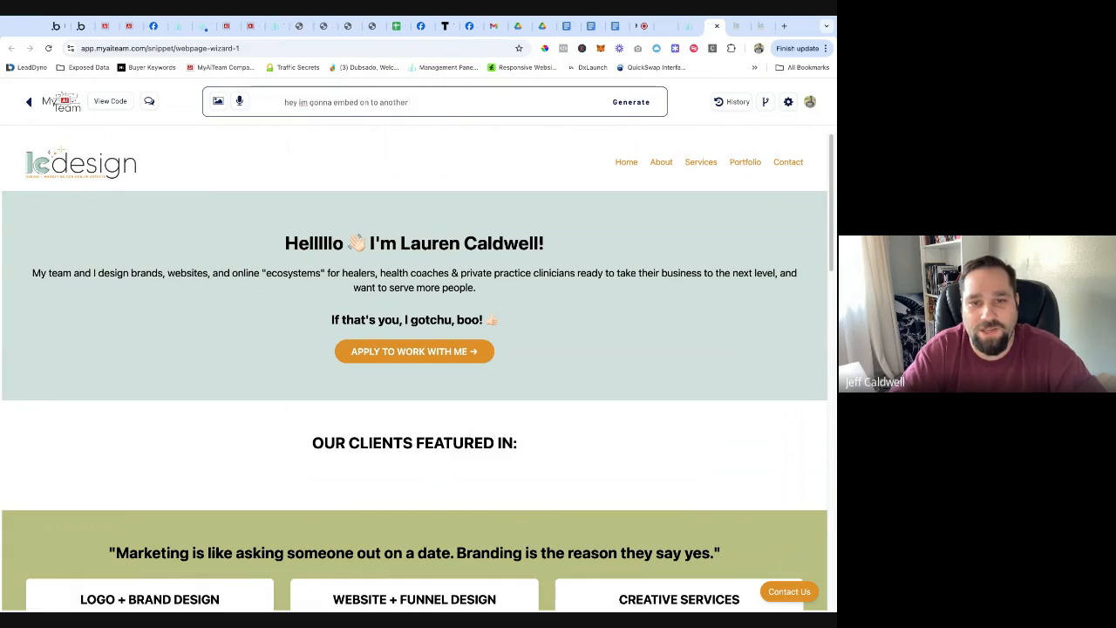
{"action": "type", "text": " page that "}
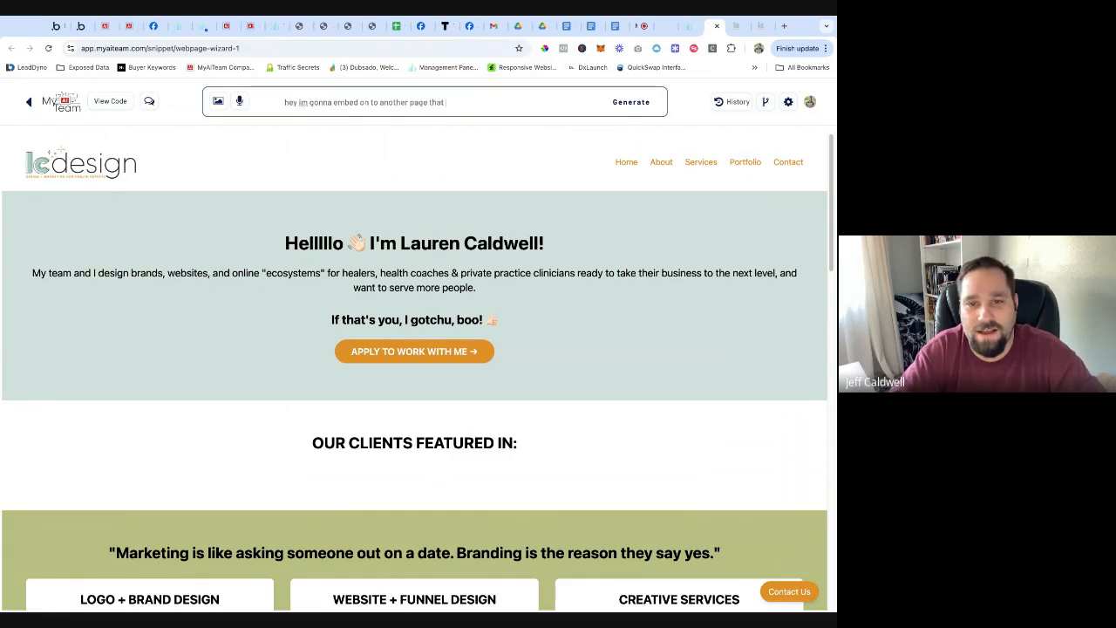
{"action": "type", "text": "hethat htm"}
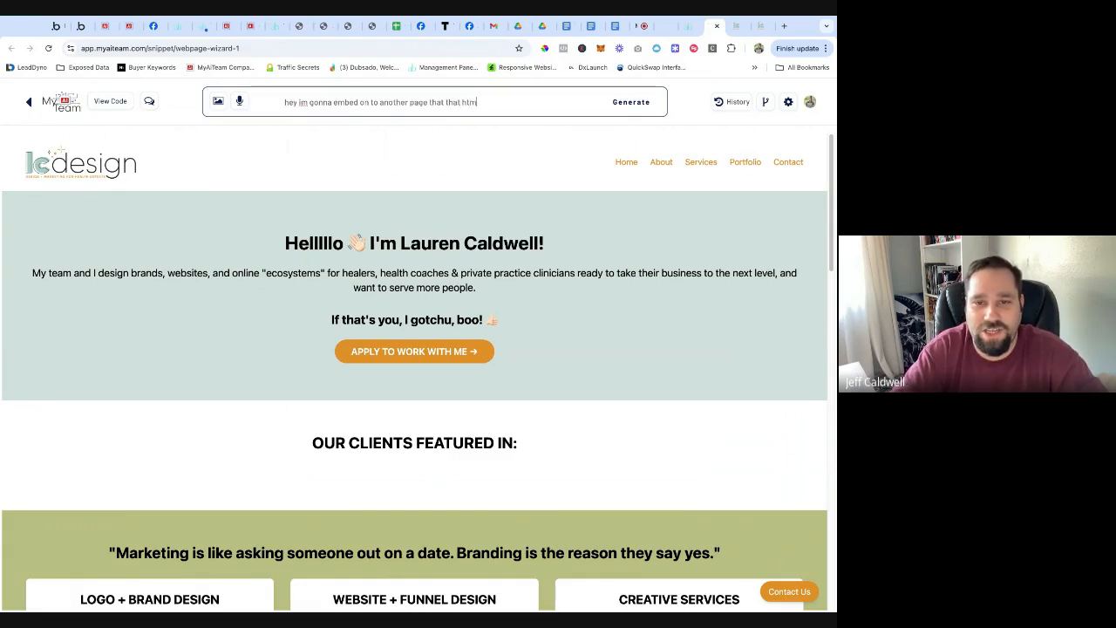
{"action": "type", "text": "l and css alreayd"}
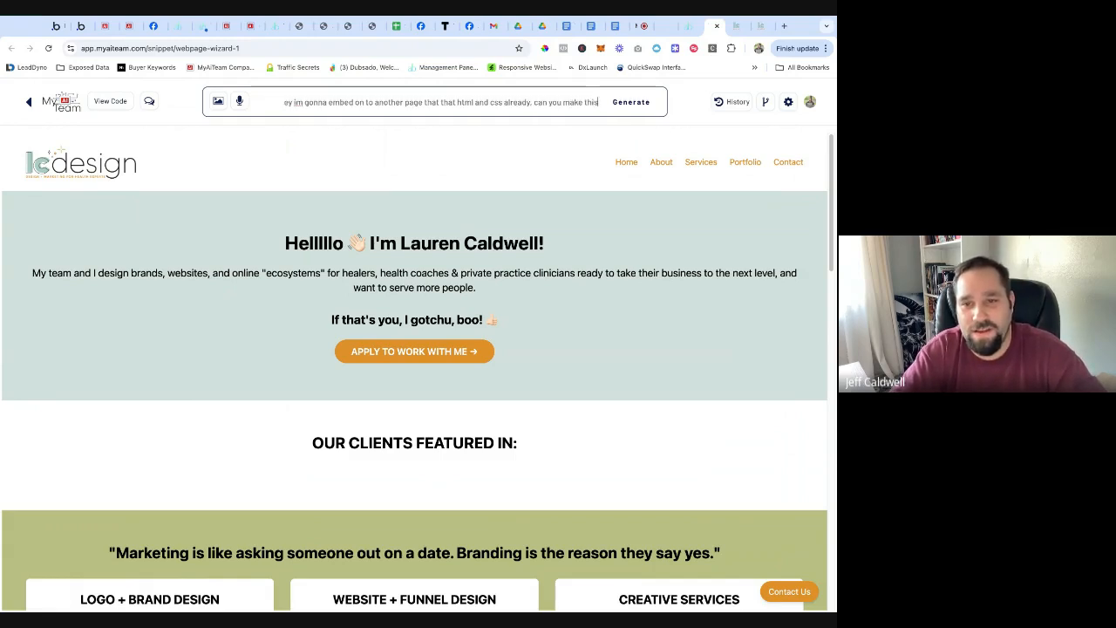
{"action": "type", "text": "n"}
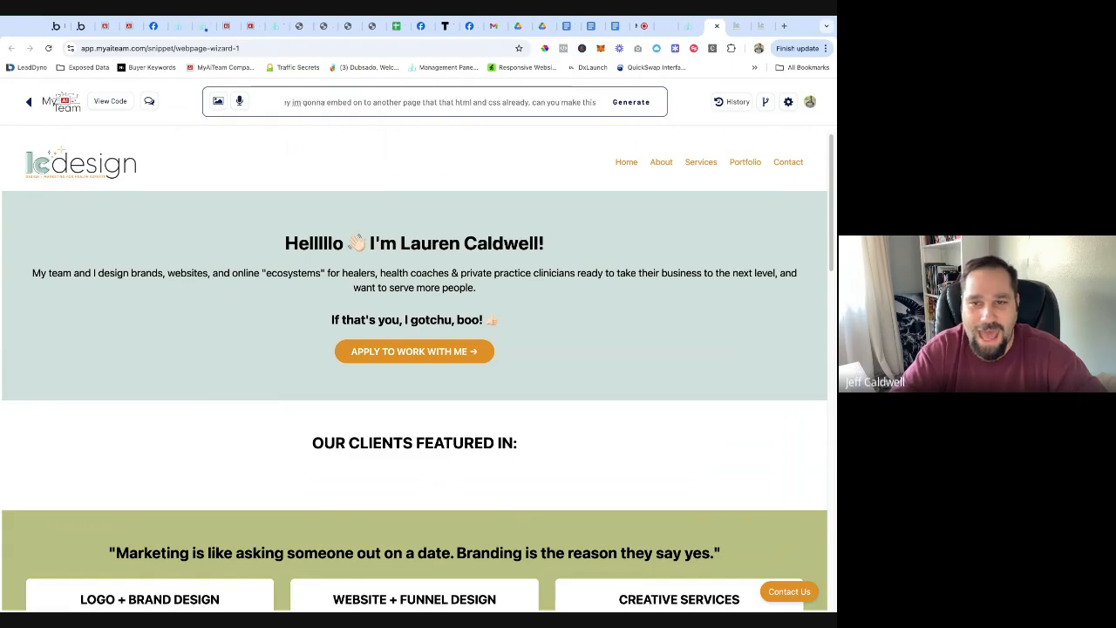
{"action": "type", "text": "mo"}
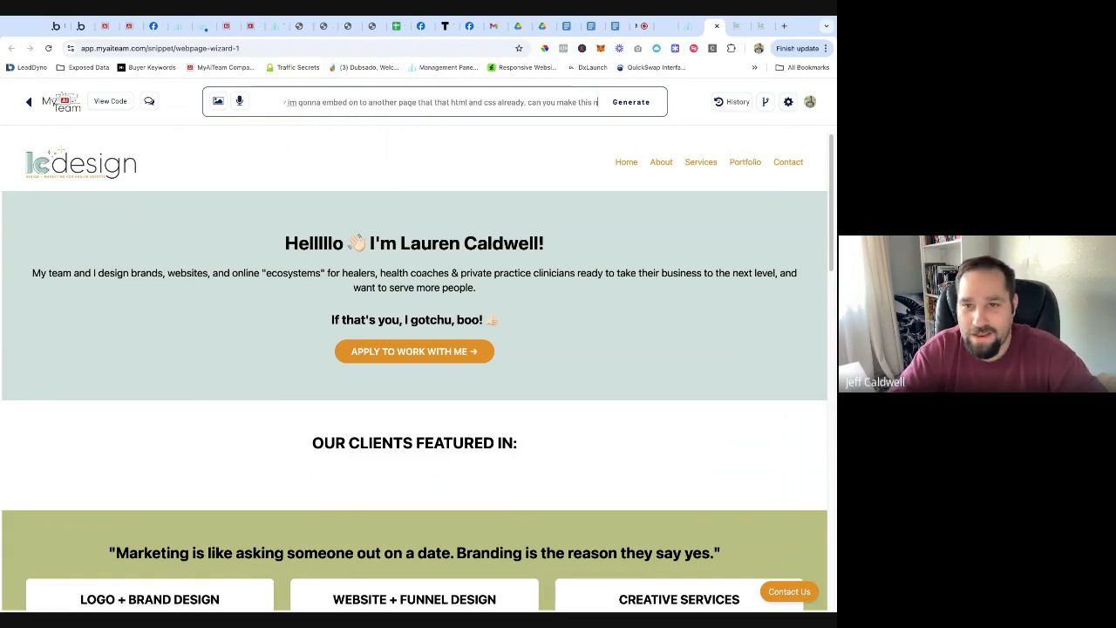
{"action": "type", "text": "O"}
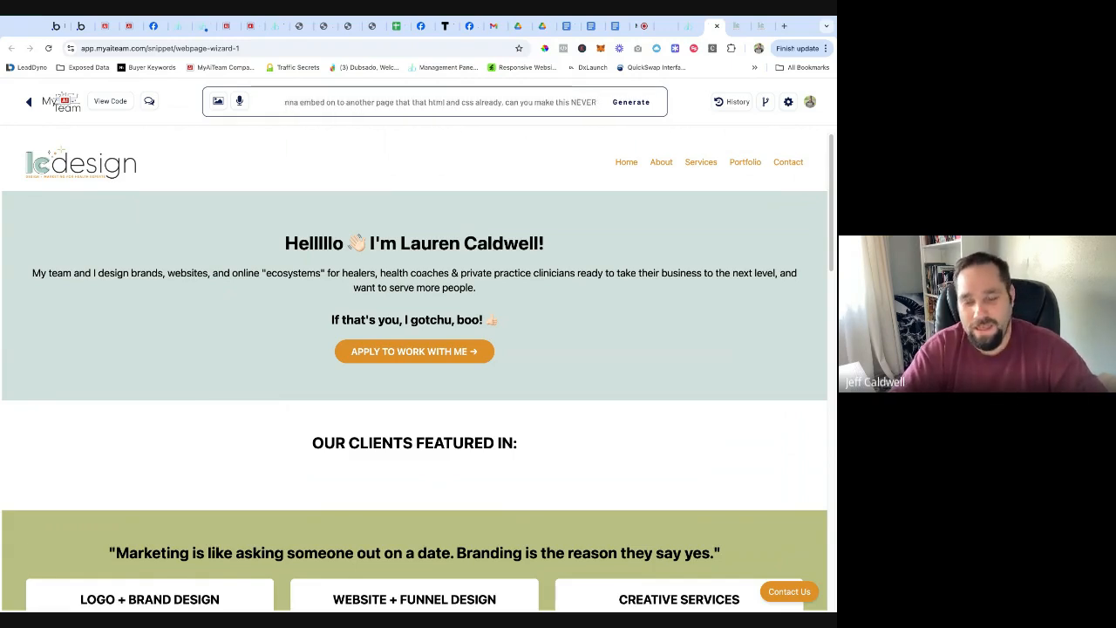
{"action": "type", "text": " inacts"}
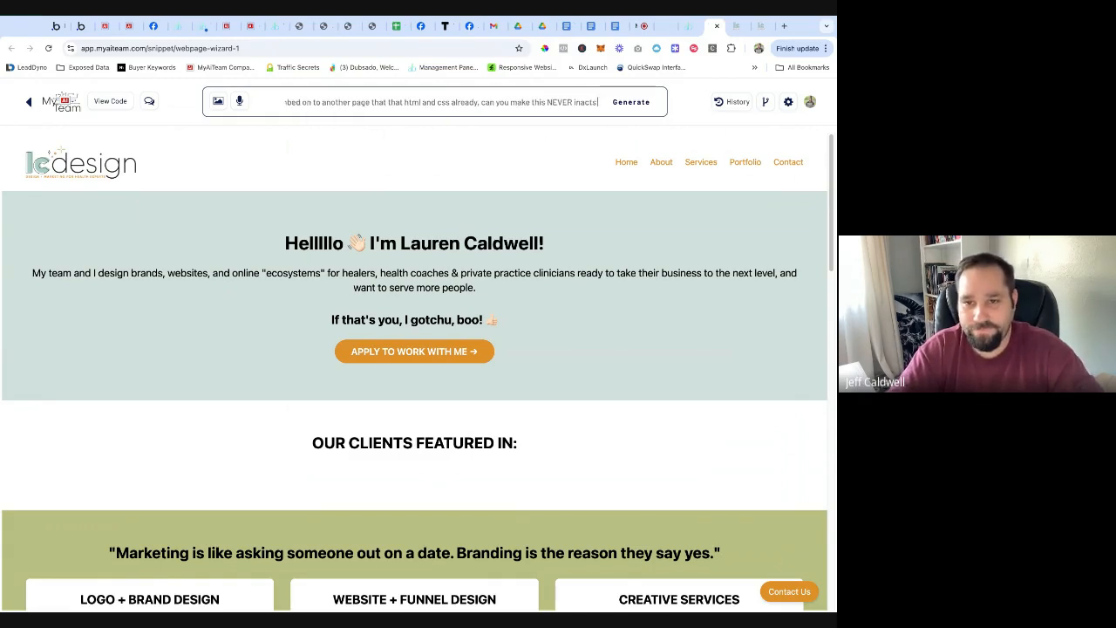
{"action": "type", "text": " with the other"}
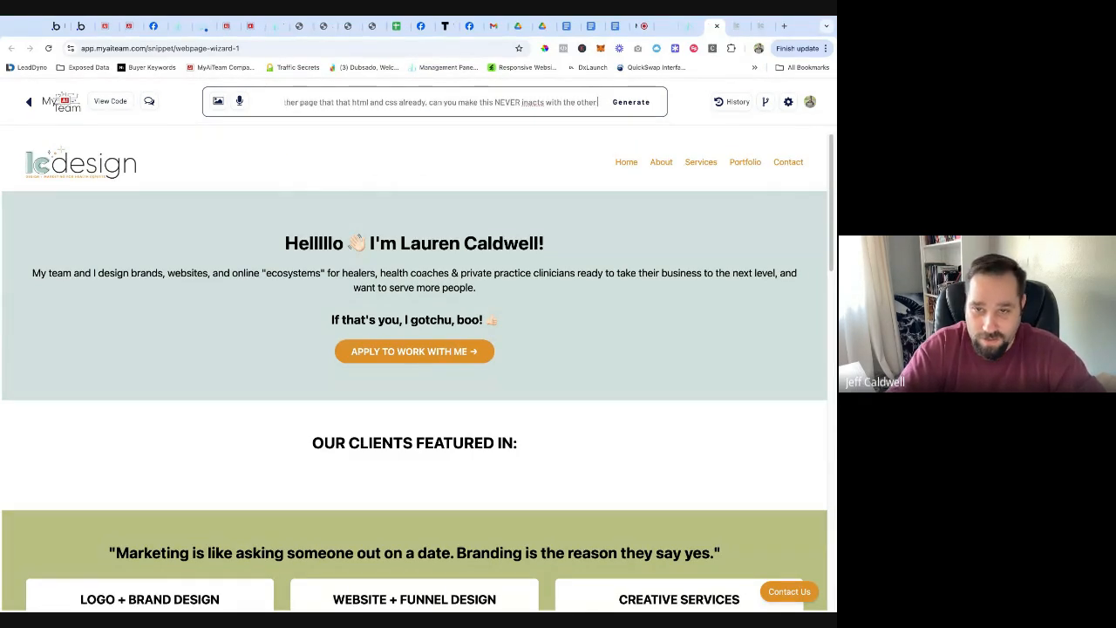
{"action": "type", "text": " code On t"}
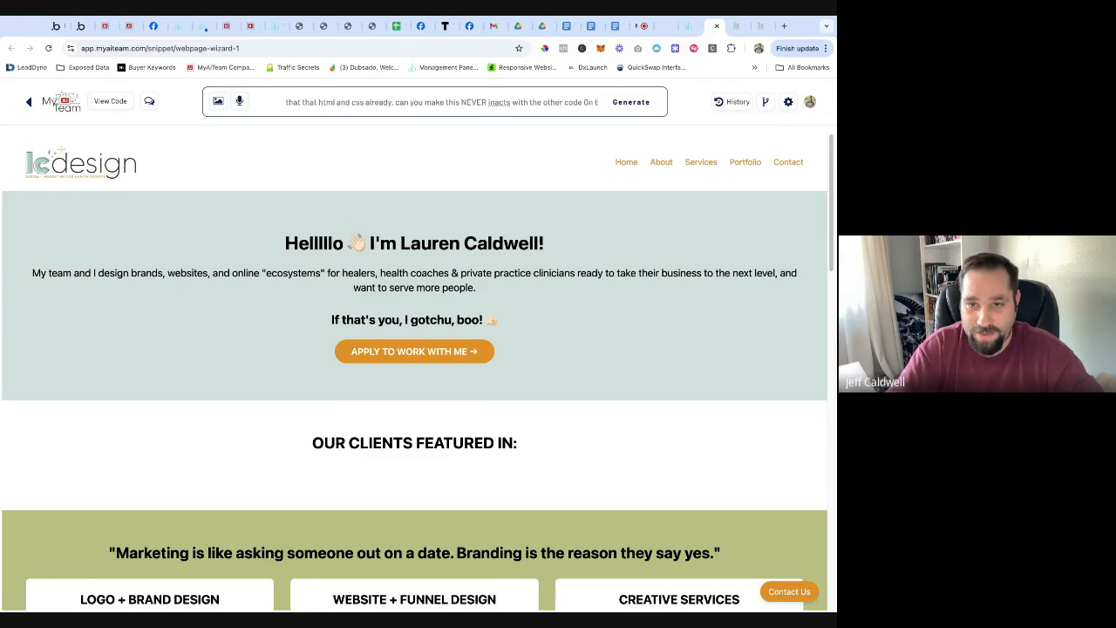
{"action": "key", "text": "BackSpace"}
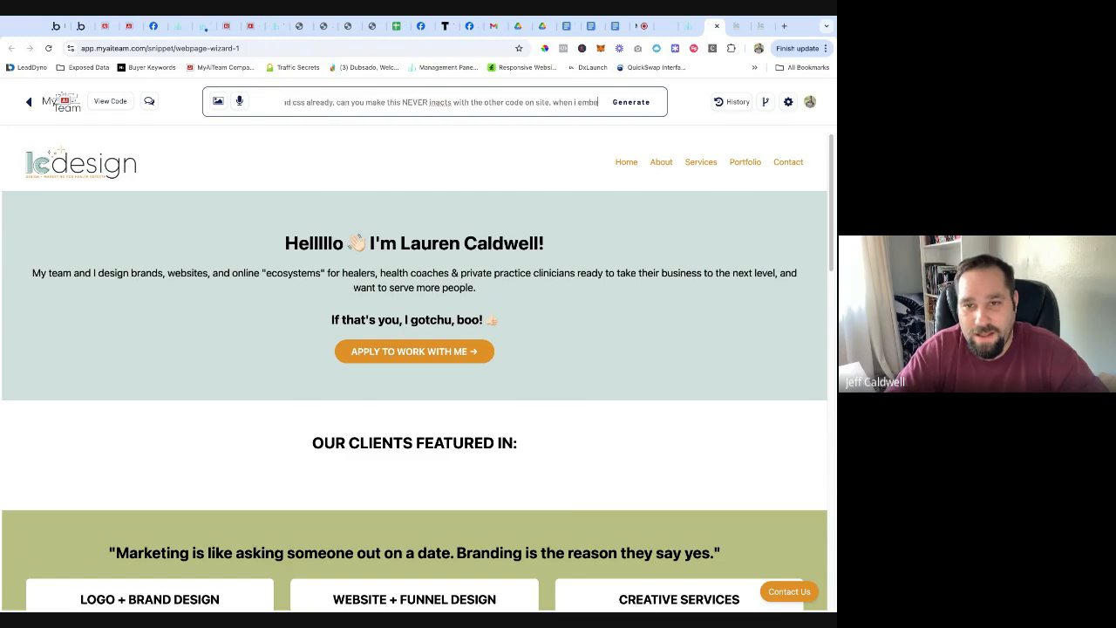
{"action": "type", "text": "is code to the code embed."}
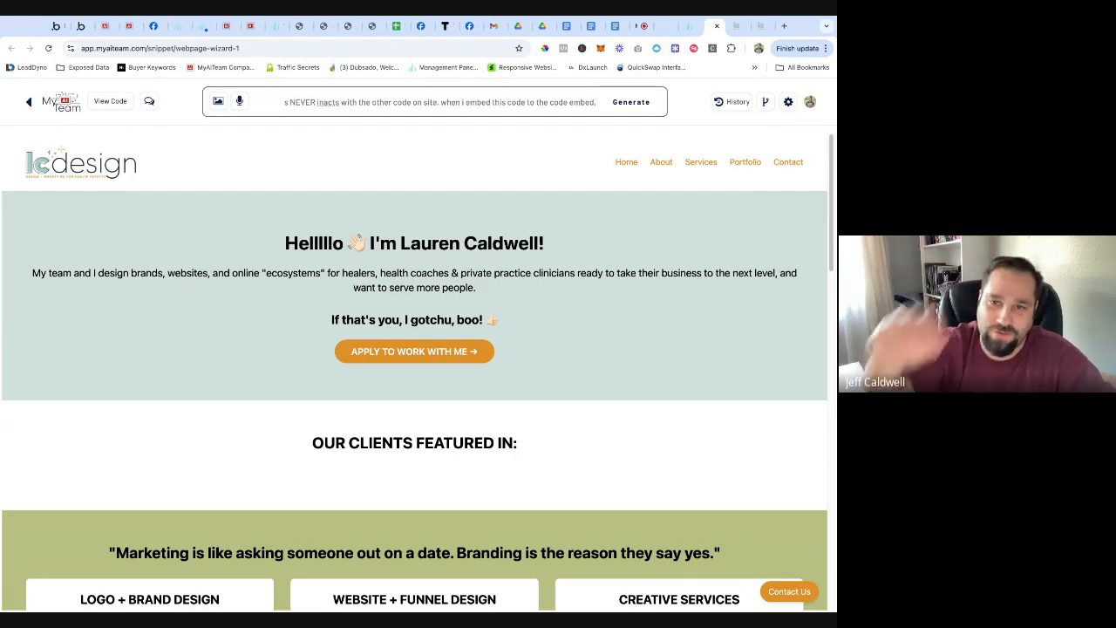
{"action": "left_click", "coordinate": [632, 109]}
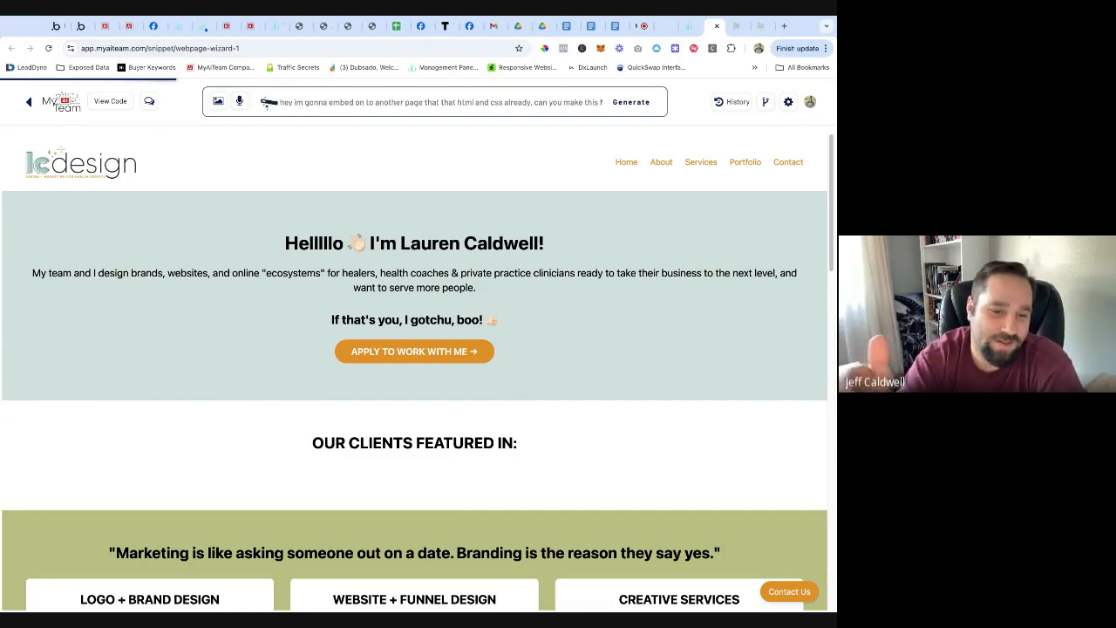
{"action": "scroll", "coordinate": [443, 172], "scroll_direction": "down", "scroll_amount": 3}
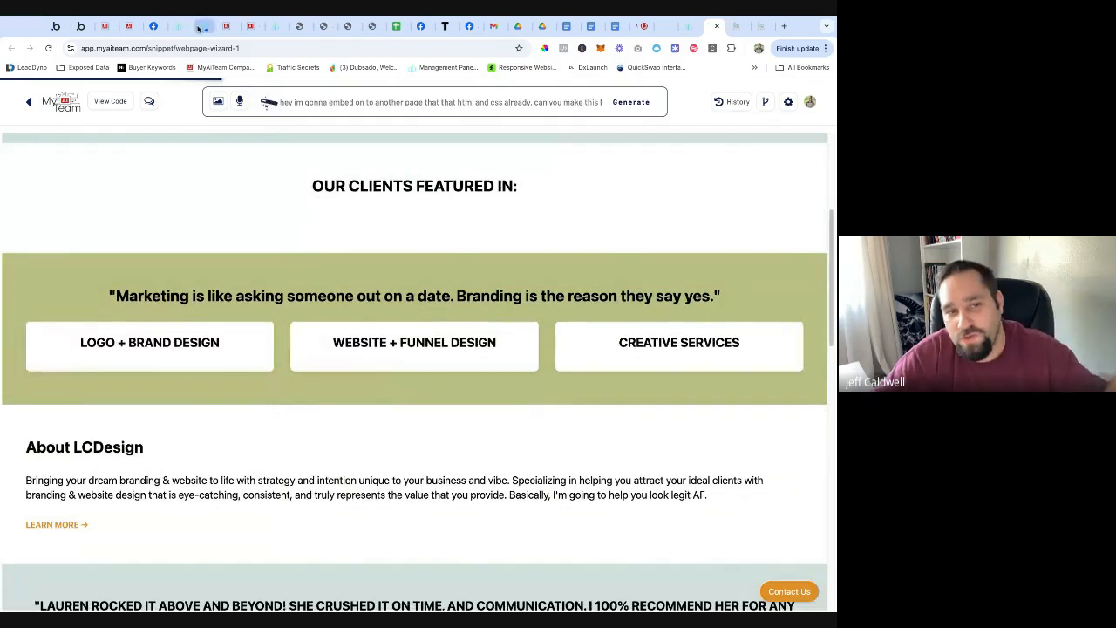
{"action": "scroll", "coordinate": [219, 247], "scroll_direction": "up", "scroll_amount": 3}
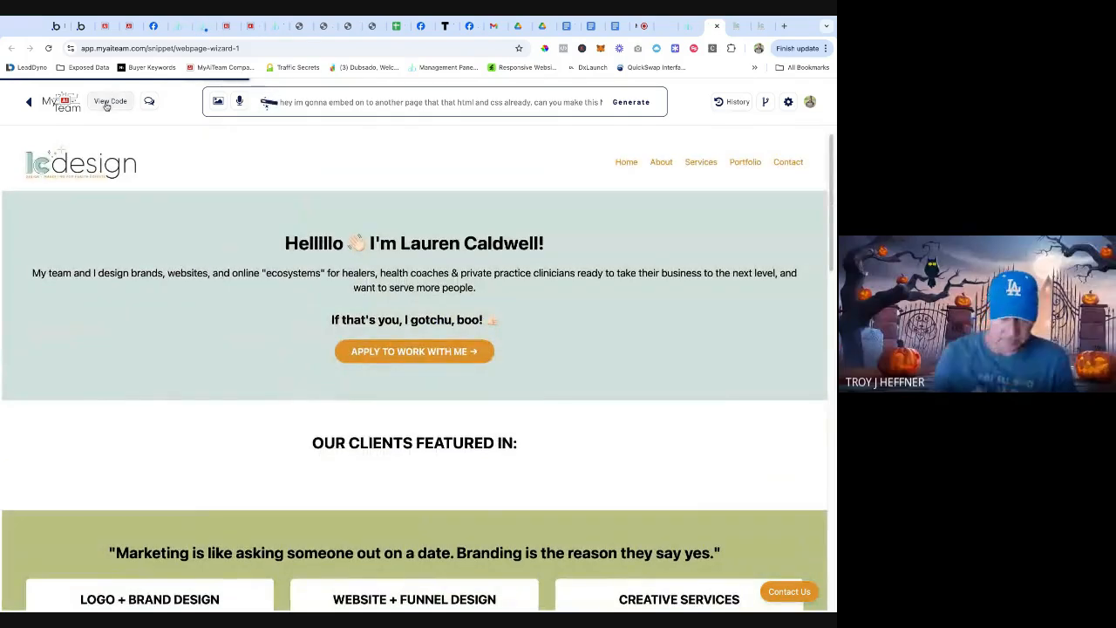
{"action": "left_click", "coordinate": [108, 104]}
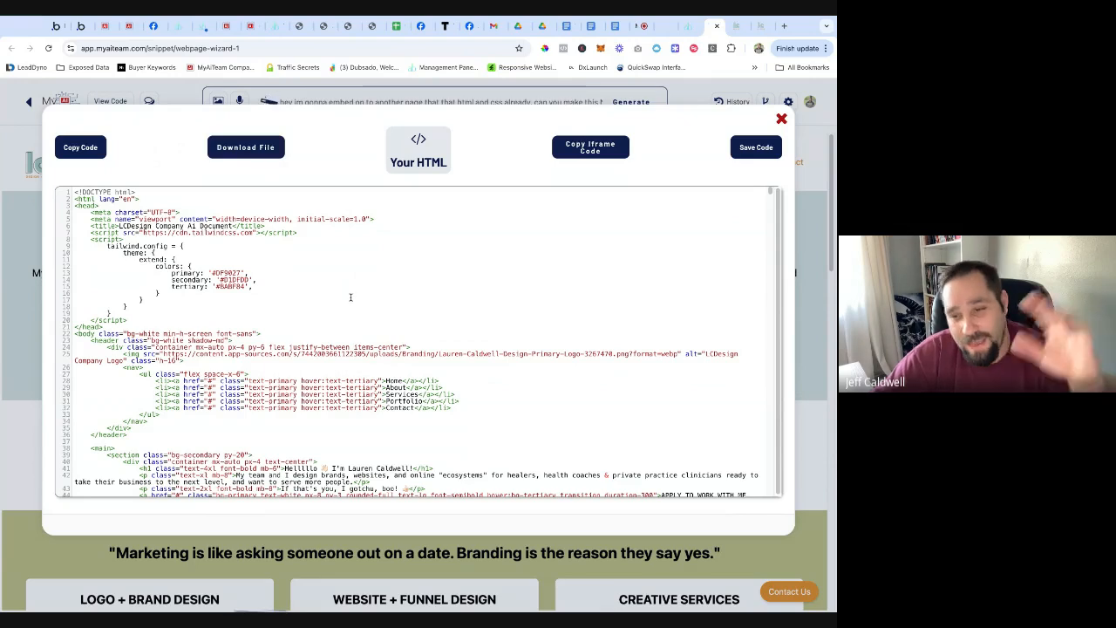
{"action": "left_click", "coordinate": [820, 291]}
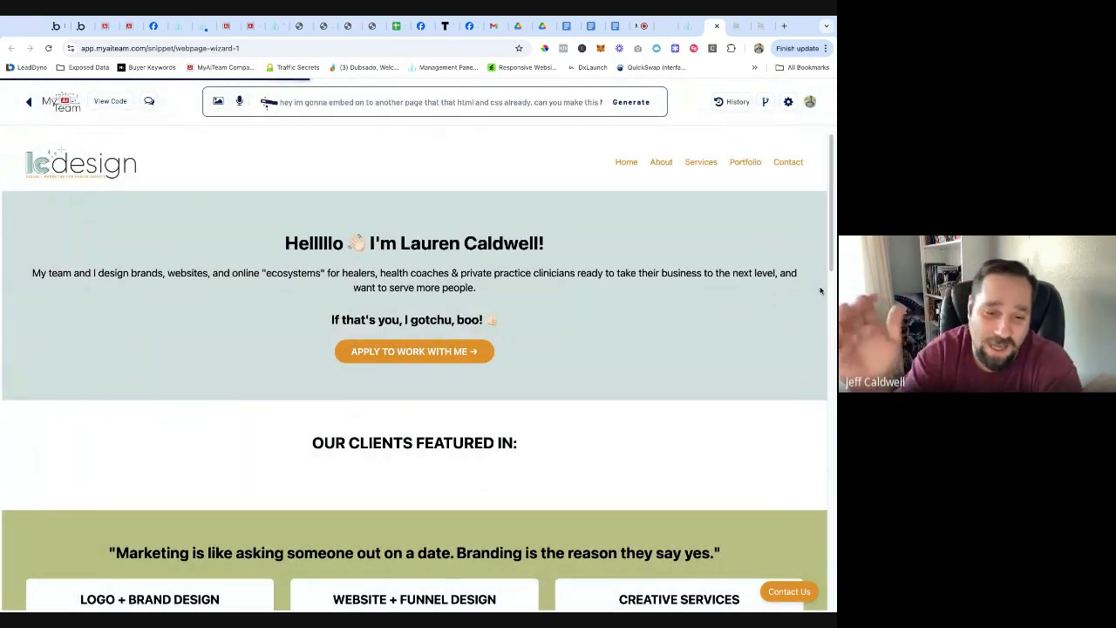
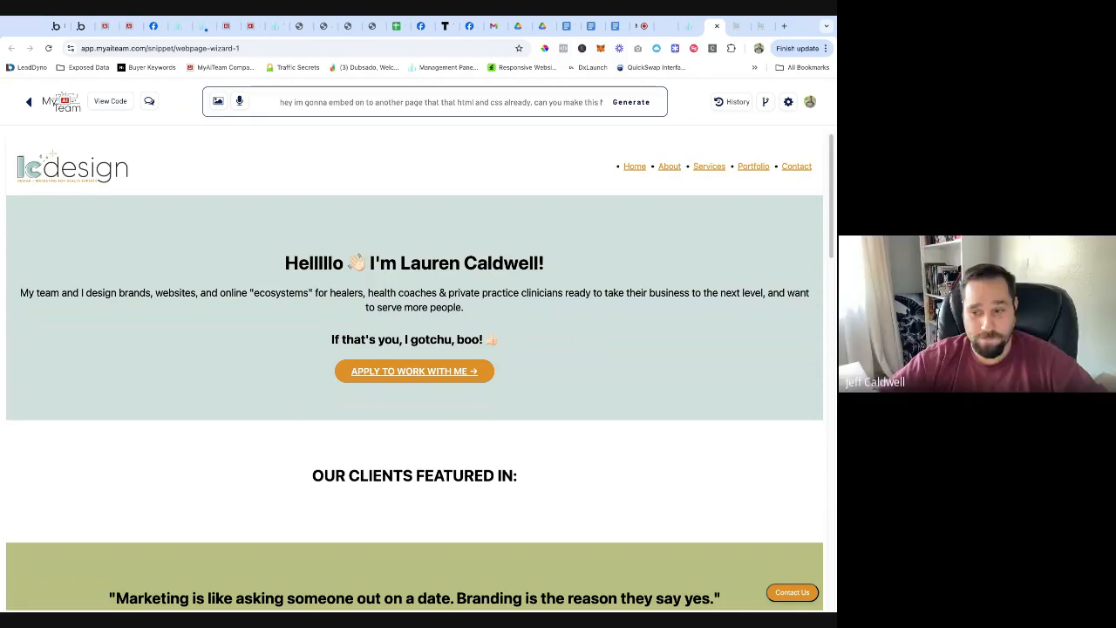
- Open namecheap.com in a new browser tab
{"action": "left_click", "coordinate": [783, 28]}
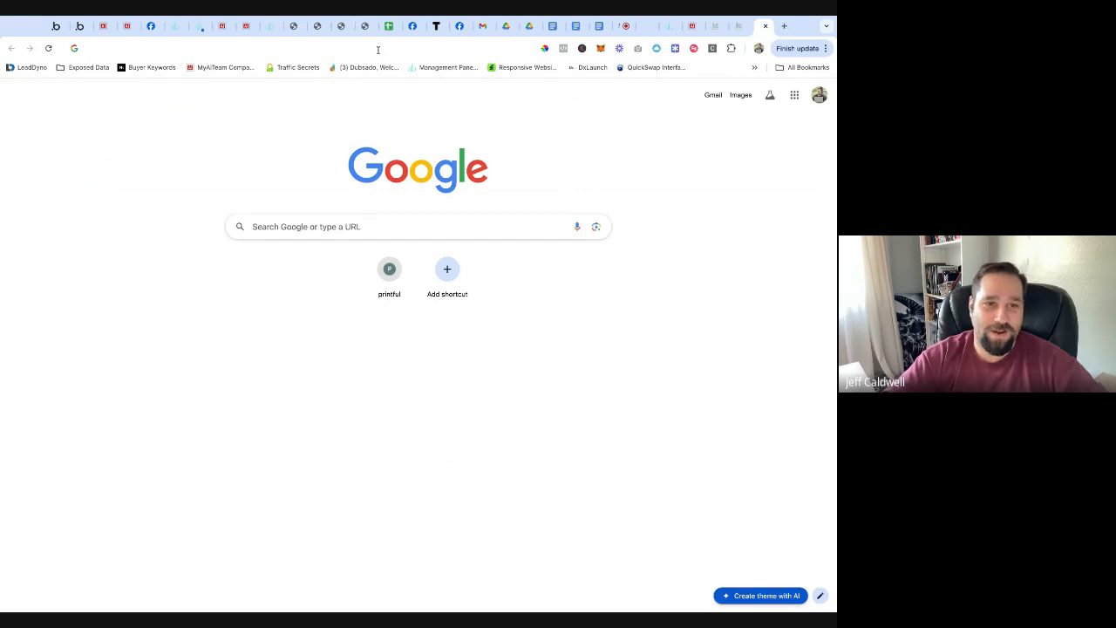
{"action": "type", "text": "namecheap.com"}
{"action": "key", "text": "Return"}
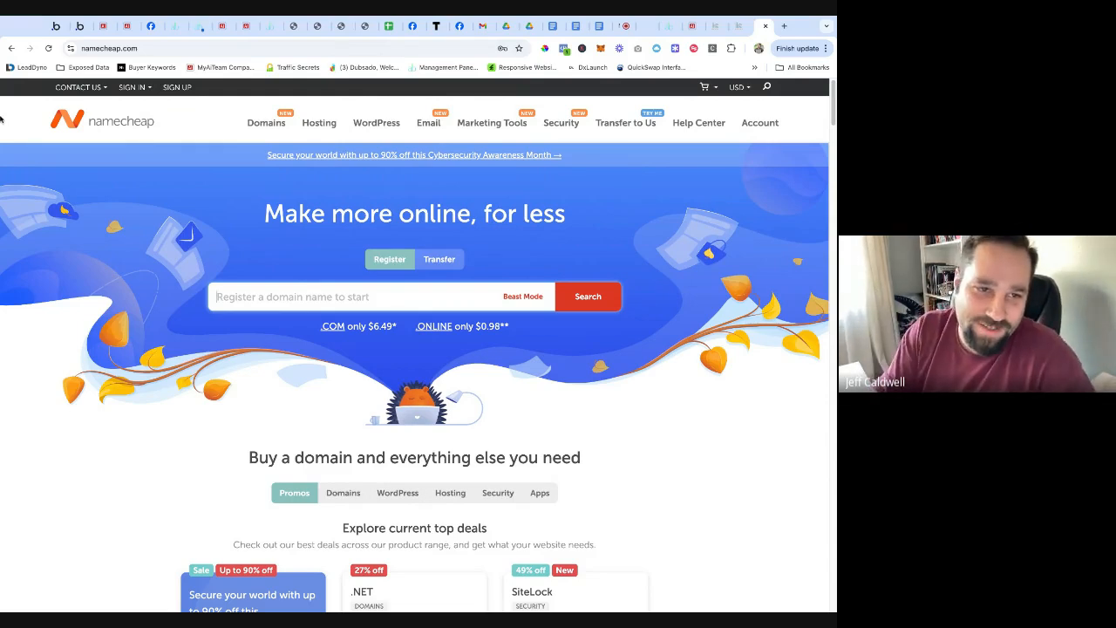
- Sign in to Namecheap and submit the SMS security code to reach the dashboard
{"action": "mouse_move", "coordinate": [146, 91]}
{"action": "left_click", "coordinate": [171, 184]}
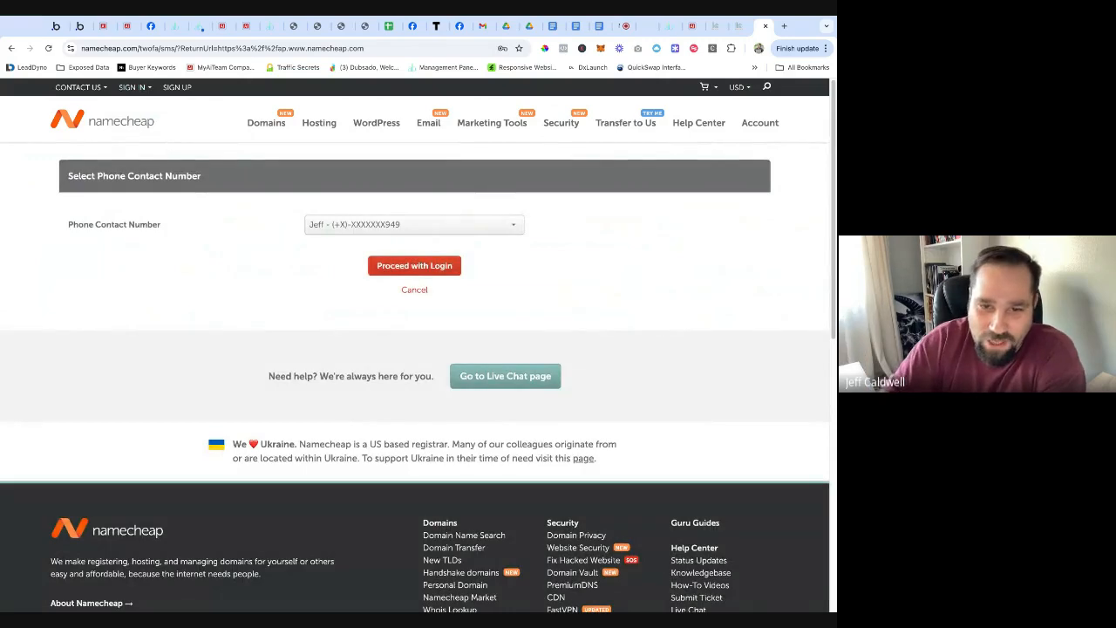
{"action": "left_click", "coordinate": [414, 265]}
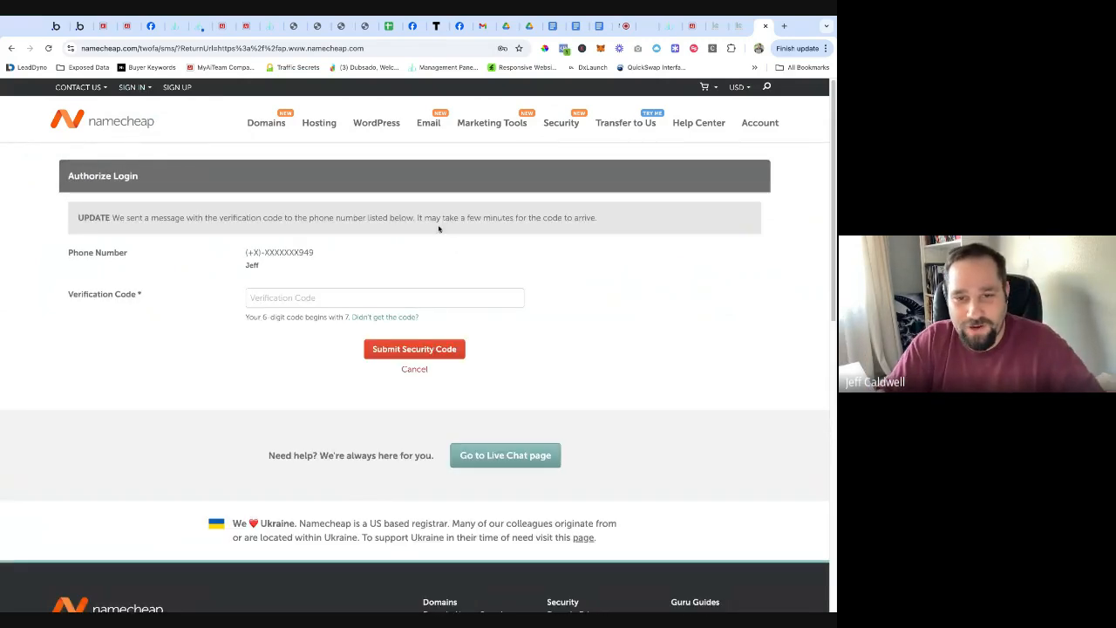
{"action": "left_click", "coordinate": [334, 293]}
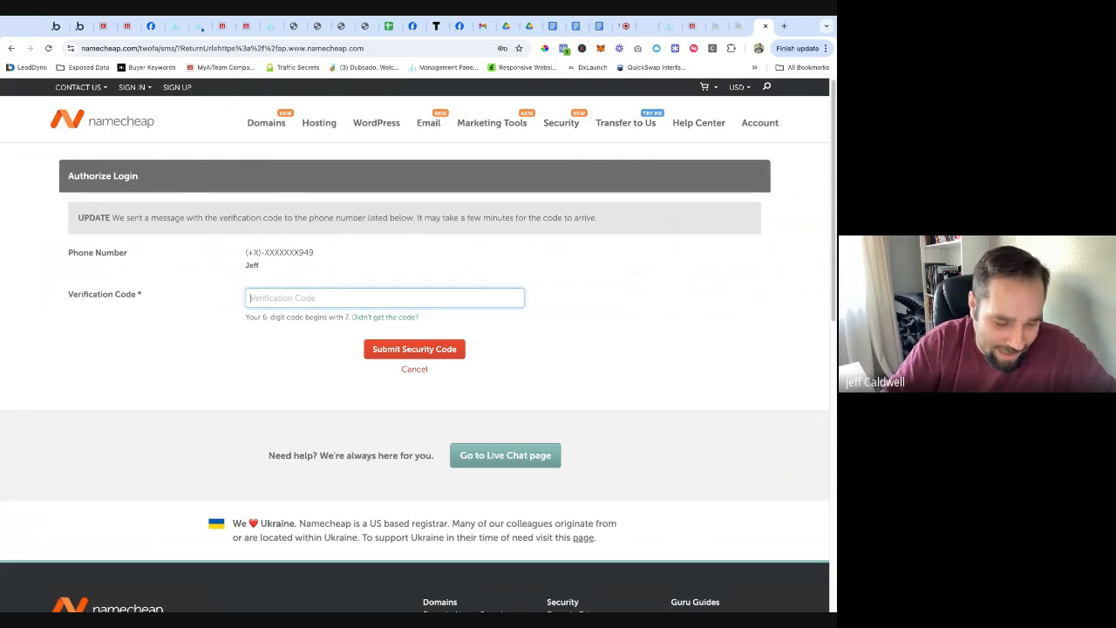
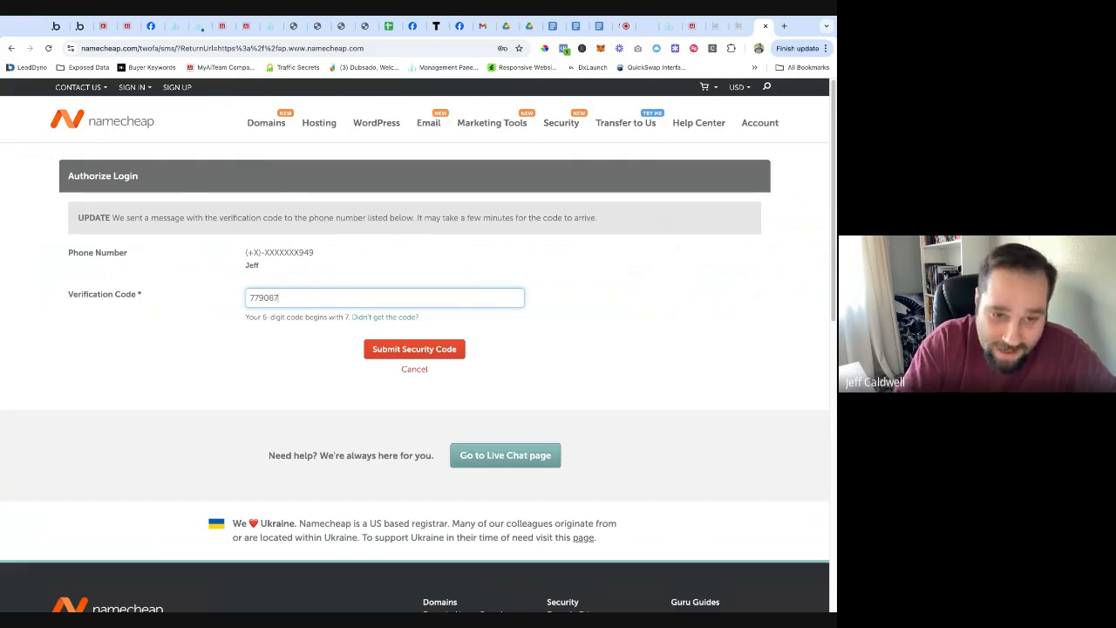
{"action": "left_click", "coordinate": [416, 350]}
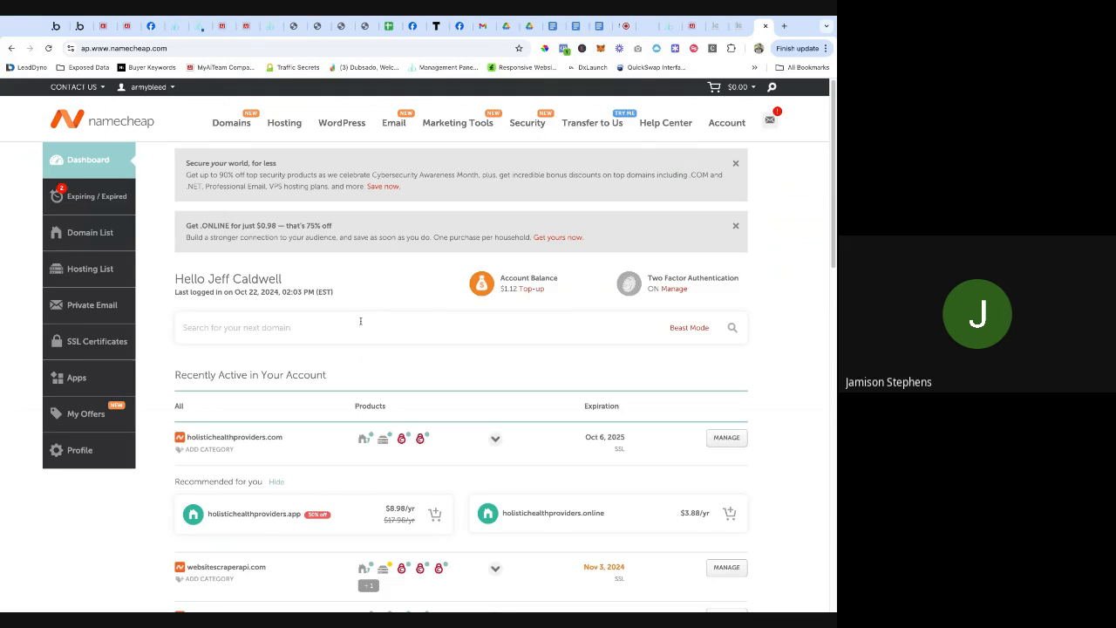
- Find the holistichealthproviders.com Stellar hosting entry on the dashboard and go to its cPanel
{"action": "scroll", "coordinate": [315, 415], "scroll_direction": "down", "scroll_amount": 3}
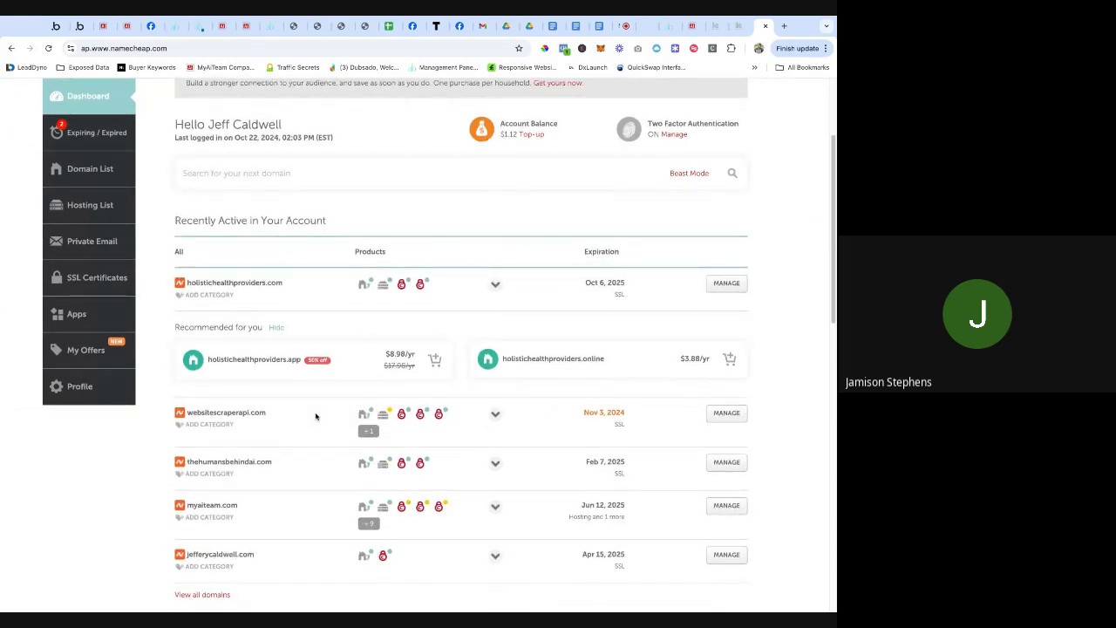
{"action": "scroll", "coordinate": [312, 458], "scroll_direction": "down", "scroll_amount": 1}
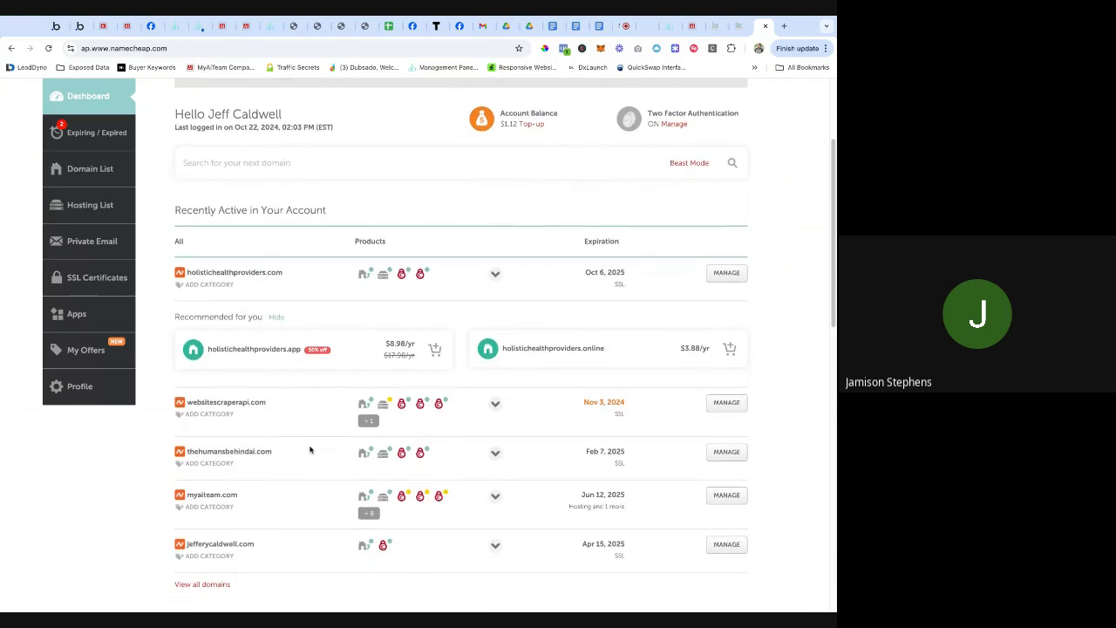
{"action": "scroll", "coordinate": [292, 468], "scroll_direction": "down", "scroll_amount": 1}
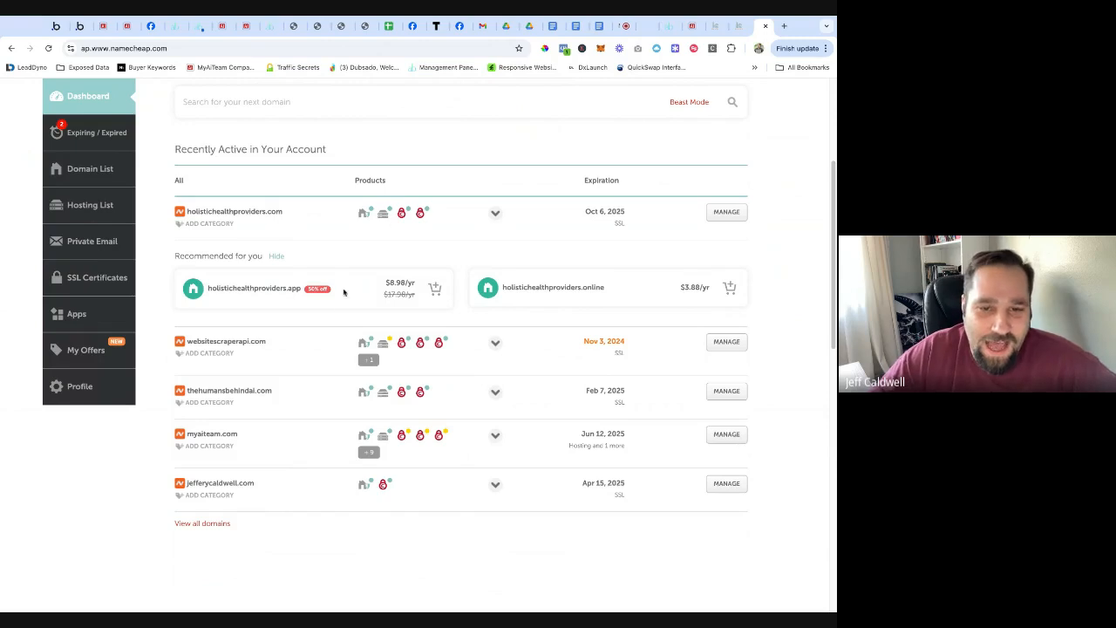
{"action": "mouse_move", "coordinate": [386, 218]}
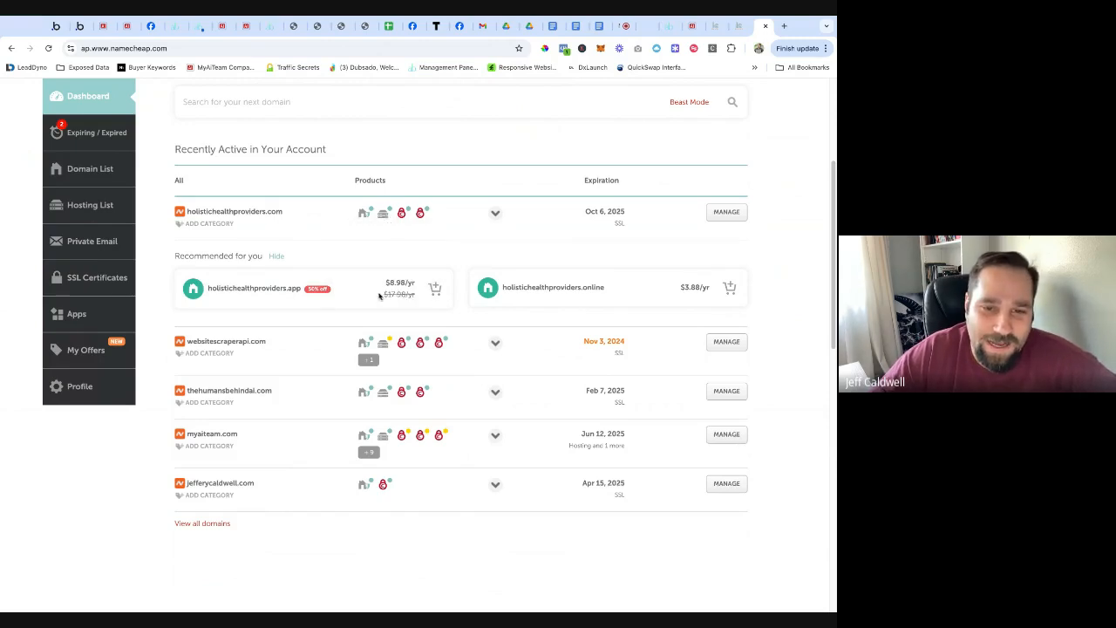
{"action": "scroll", "coordinate": [383, 261], "scroll_direction": "up", "scroll_amount": 4}
{"action": "scroll", "coordinate": [383, 318], "scroll_direction": "down", "scroll_amount": 1}
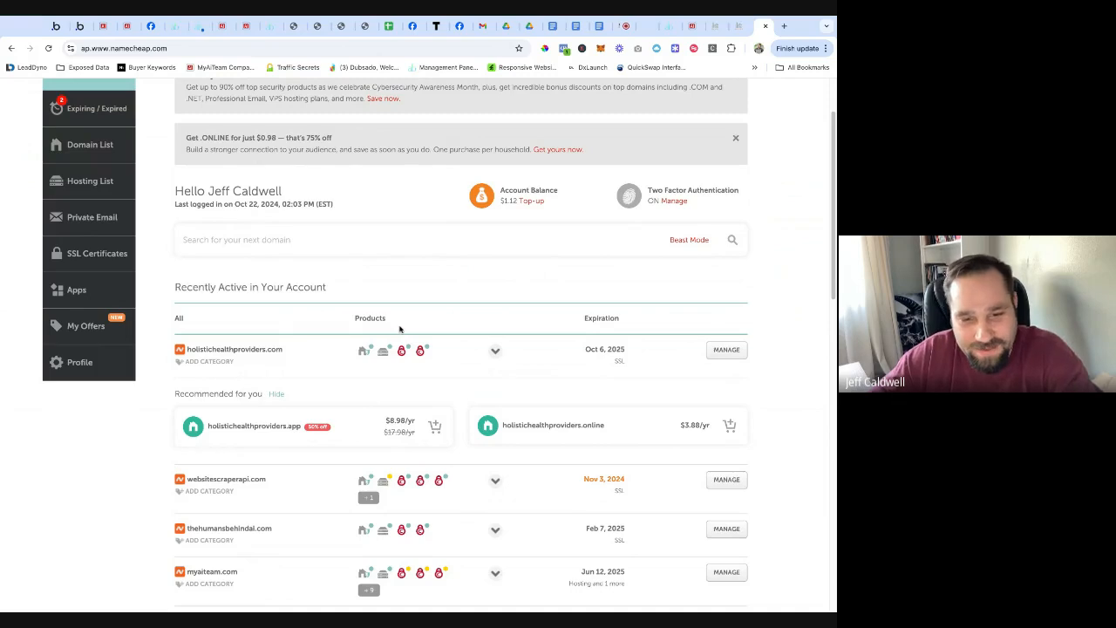
{"action": "mouse_move", "coordinate": [385, 352]}
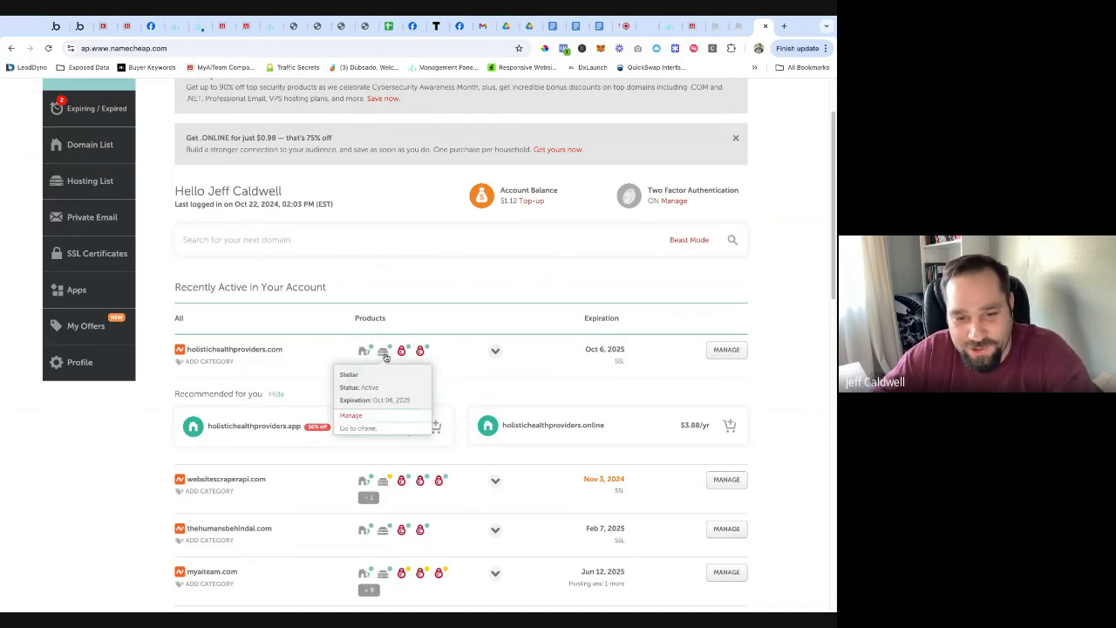
{"action": "left_click", "coordinate": [376, 429]}
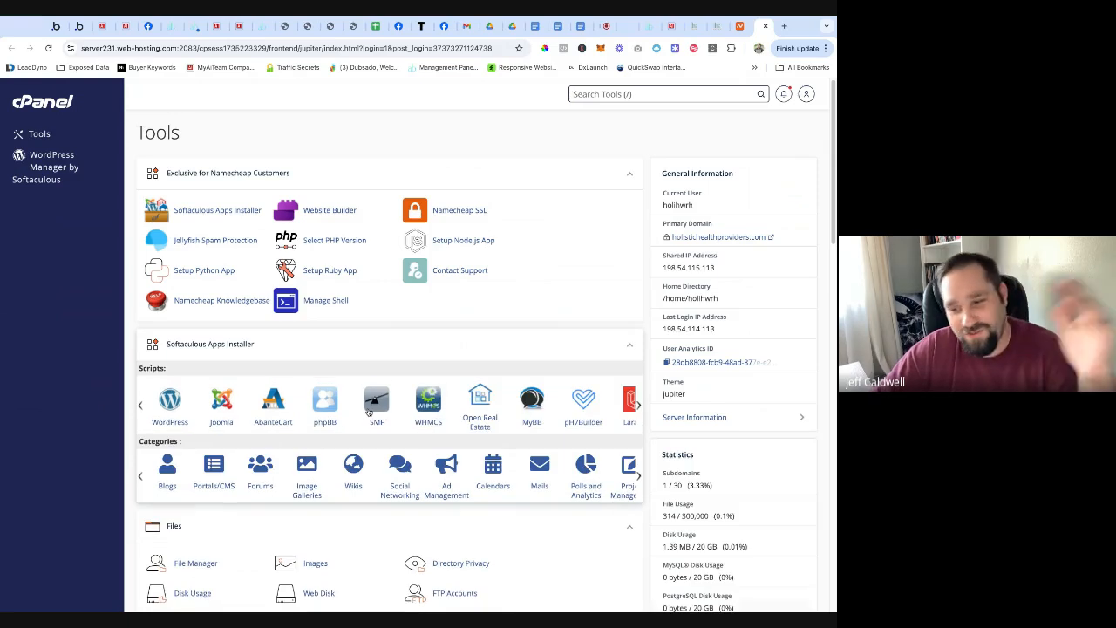
- Open cPanel's Domains list and start a new domain
{"action": "scroll", "coordinate": [374, 408], "scroll_direction": "down", "scroll_amount": 1}
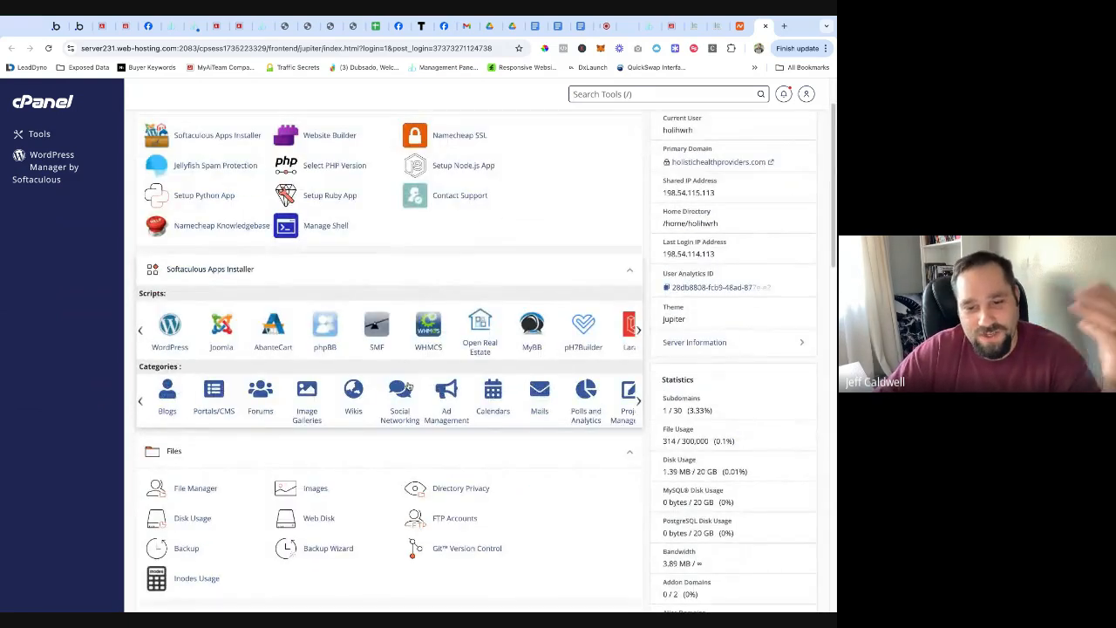
{"action": "scroll", "coordinate": [397, 405], "scroll_direction": "down", "scroll_amount": 2}
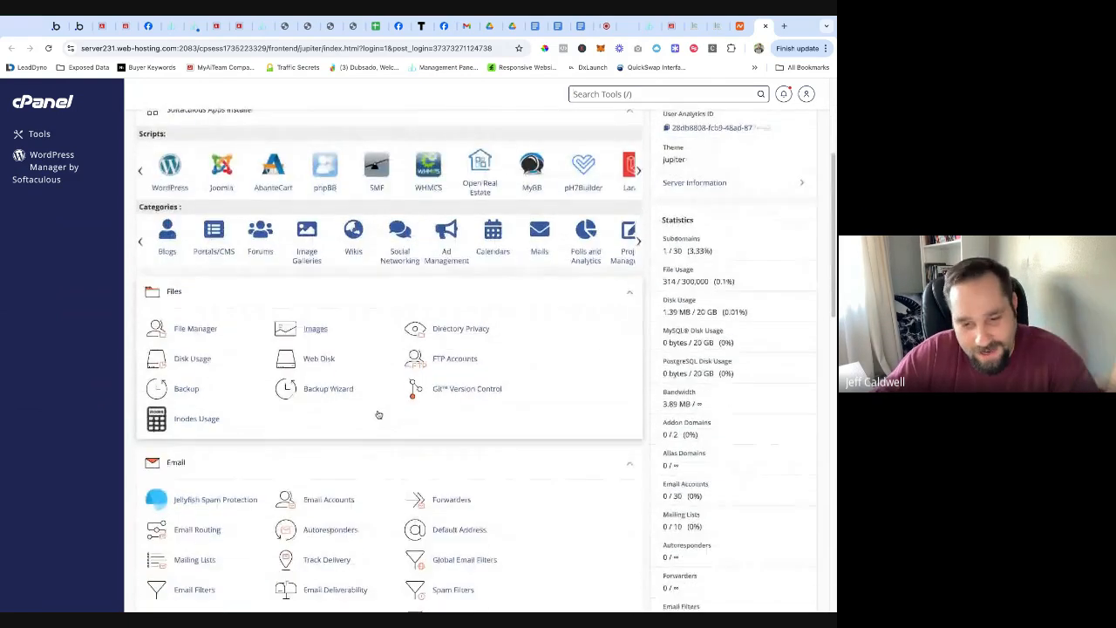
{"action": "scroll", "coordinate": [377, 412], "scroll_direction": "down", "scroll_amount": 4}
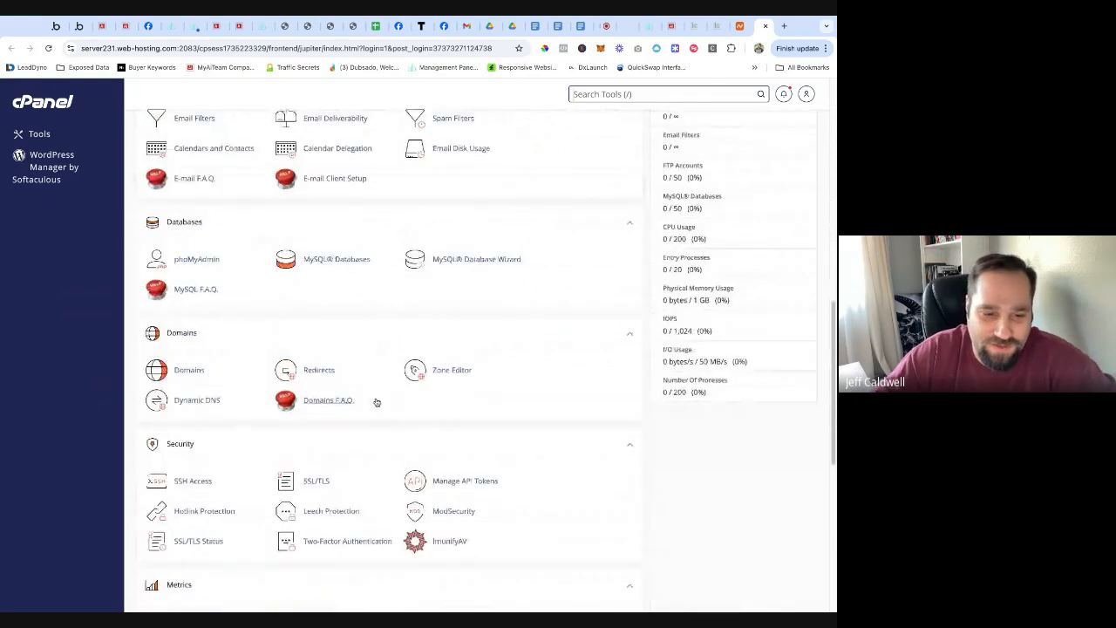
{"action": "scroll", "coordinate": [444, 364], "scroll_direction": "up", "scroll_amount": 2}
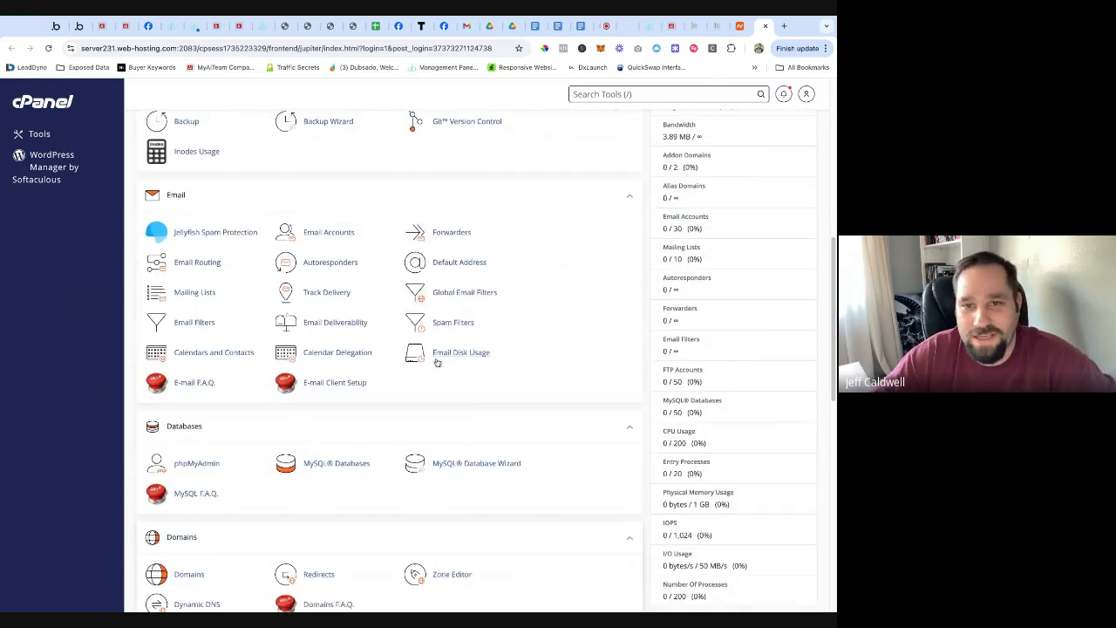
{"action": "scroll", "coordinate": [366, 279], "scroll_direction": "down", "scroll_amount": 2}
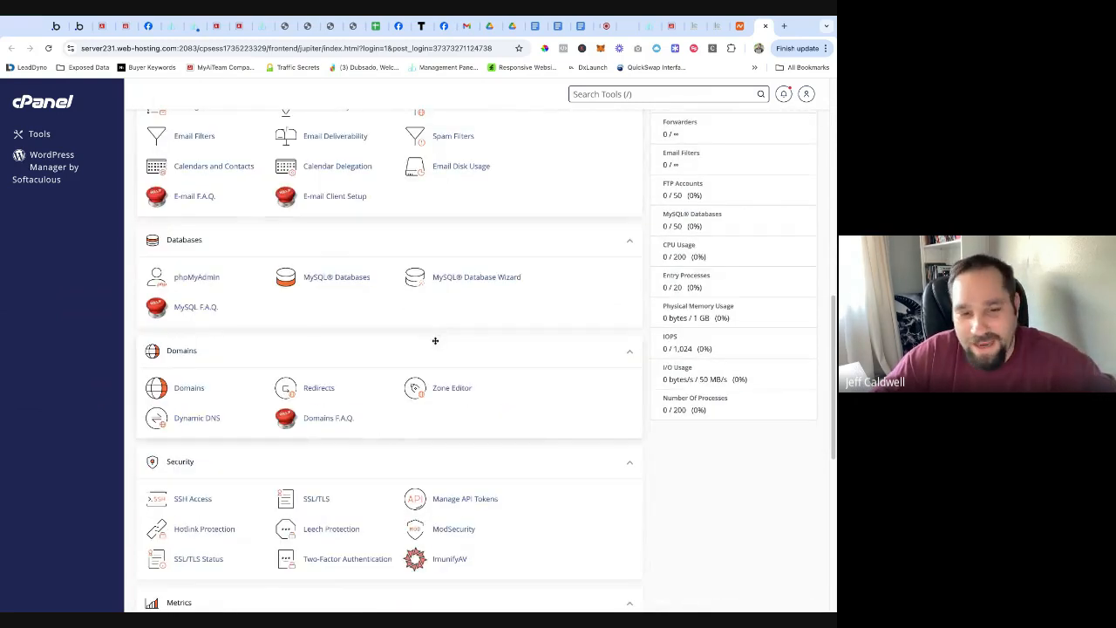
{"action": "left_click", "coordinate": [264, 384]}
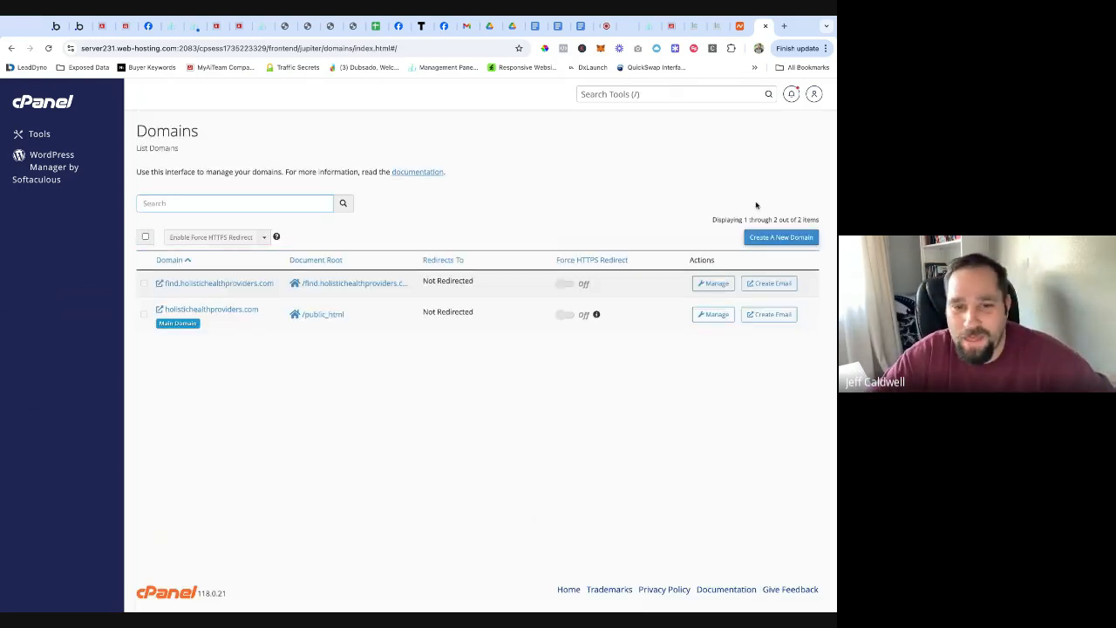
{"action": "left_click", "coordinate": [765, 241]}
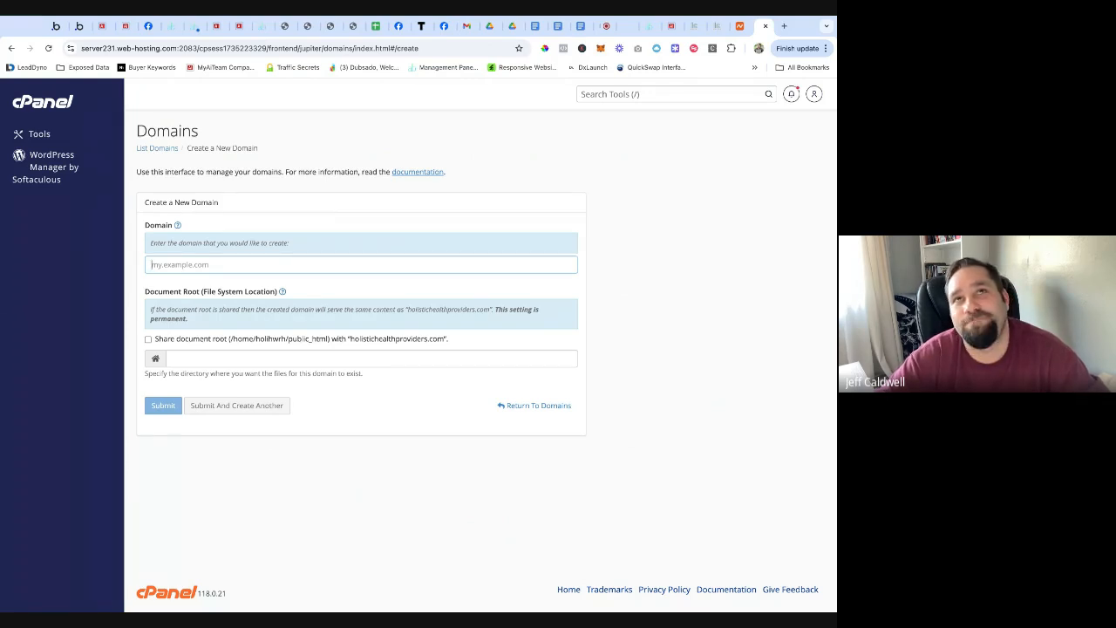
- Create the domain blog.holistichealthproviders.com and return to the Tools page
{"action": "type", "text": "Blog"}
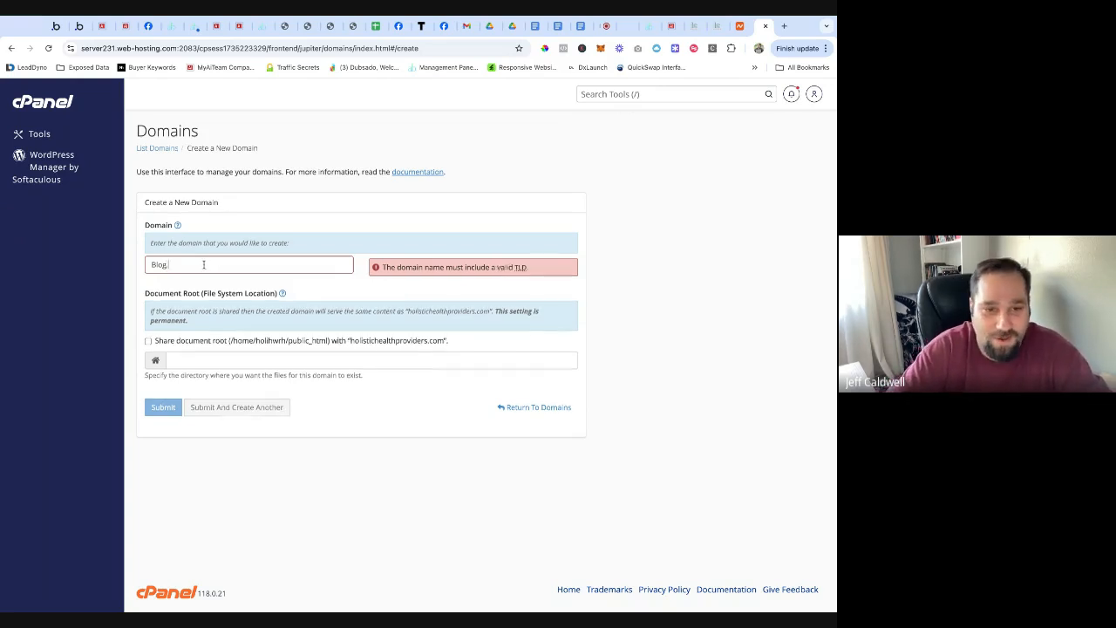
{"action": "type", "text": ".ho"}
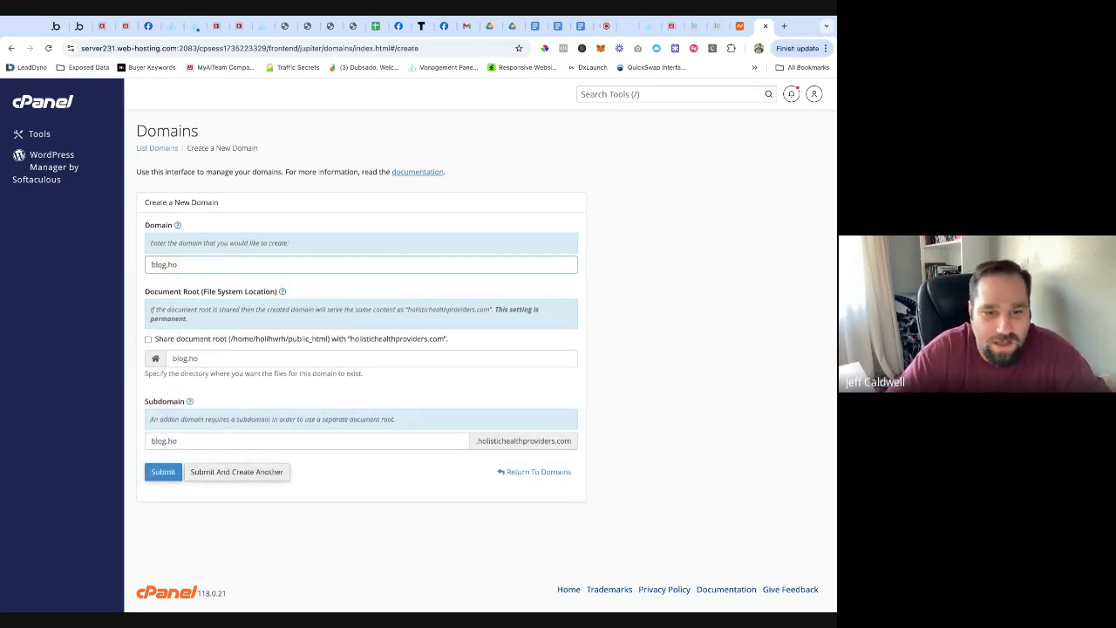
{"action": "left_click_drag", "start_coordinate": [351, 339], "coordinate": [445, 339]}
{"action": "key", "text": "ctrl+c"}
{"action": "left_click", "coordinate": [210, 263]}
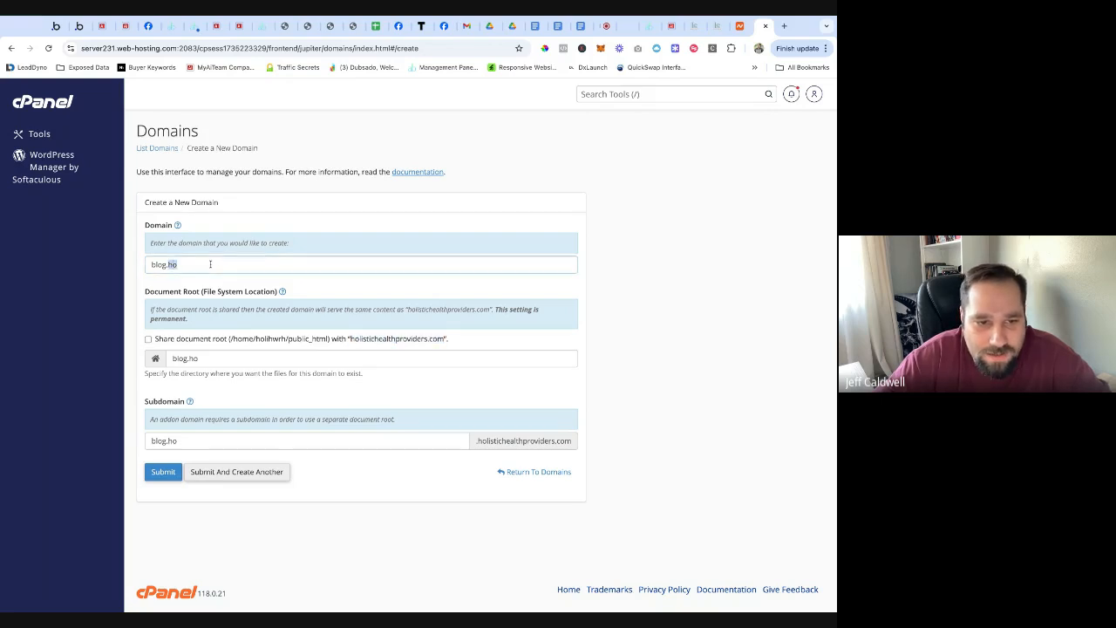
{"action": "key", "text": "ctrl+v"}
{"action": "left_click", "coordinate": [165, 406]}
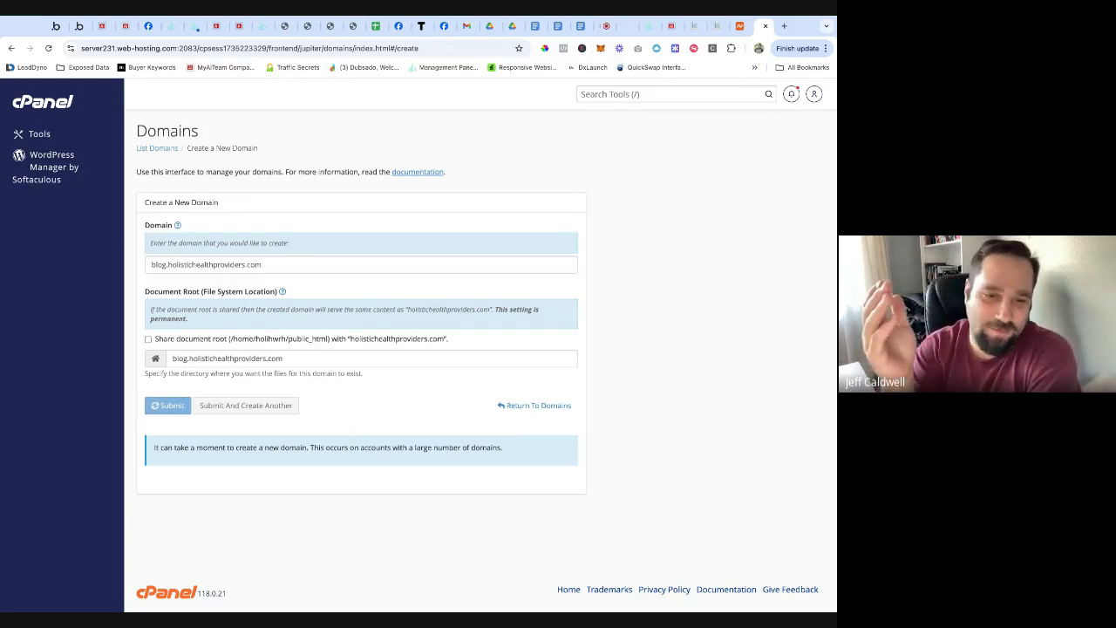
{"action": "left_click", "coordinate": [40, 132]}
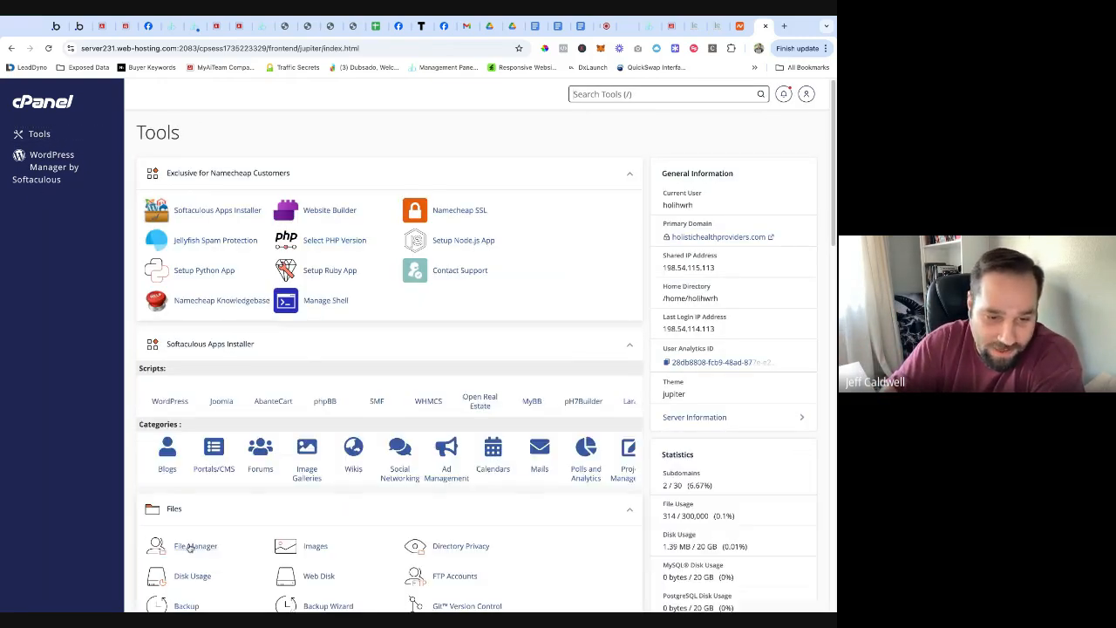
- Open File Manager on the new blog folder, then switch to the MyAiTeam lcdesign preview
{"action": "left_click", "coordinate": [211, 564]}
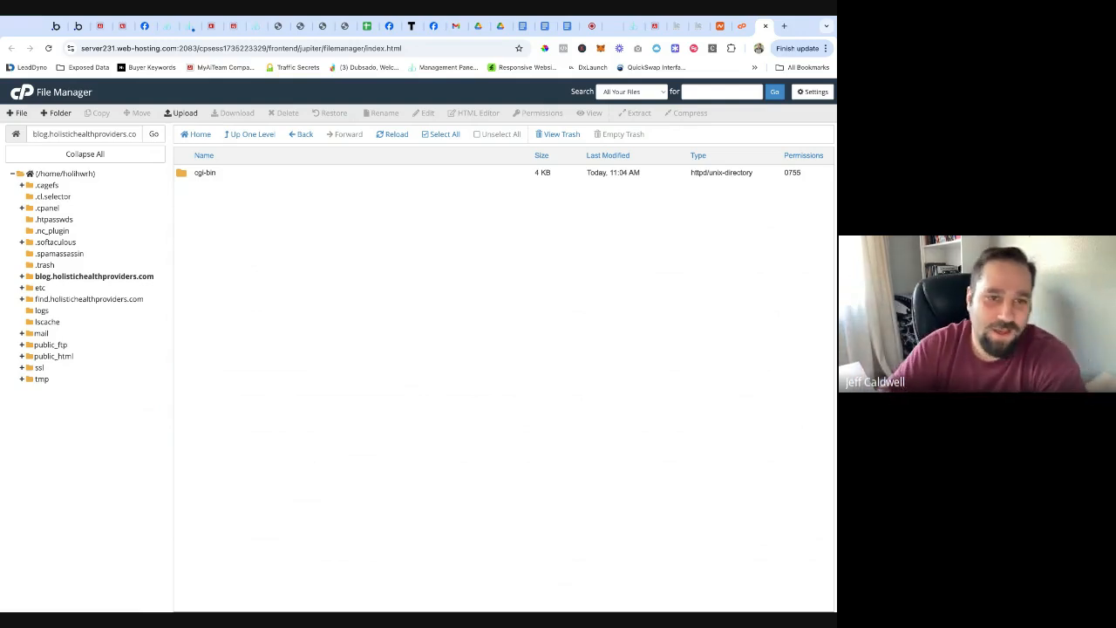
{"action": "left_click", "coordinate": [653, 26]}
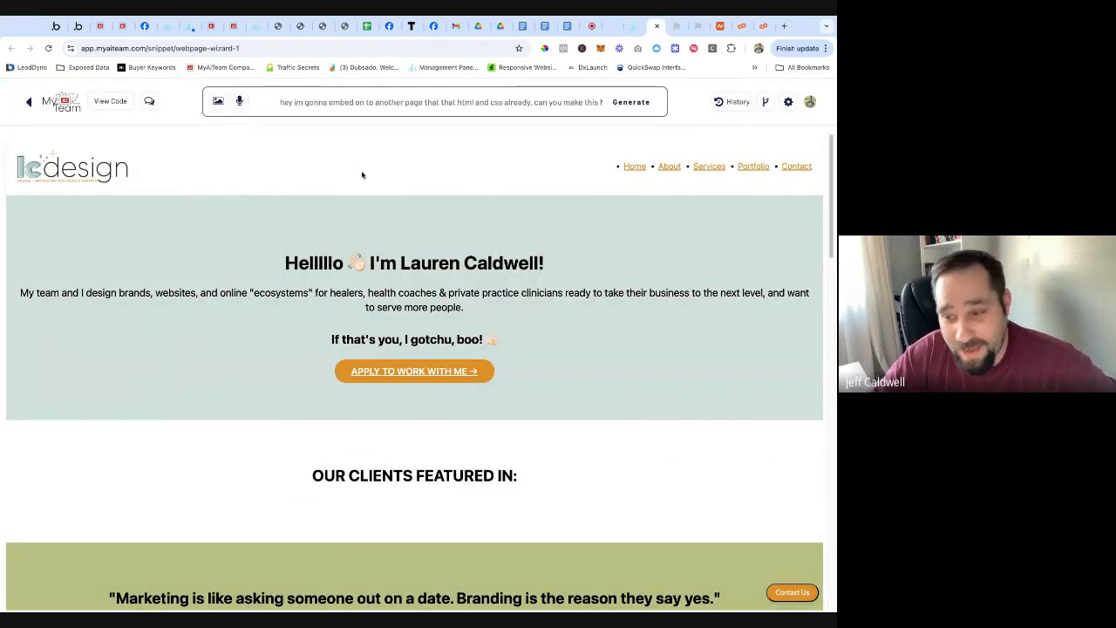
- Download the lcdesign page's HTML from View Code, then return to the cPanel File Manager
{"action": "triple_click", "coordinate": [354, 102]}
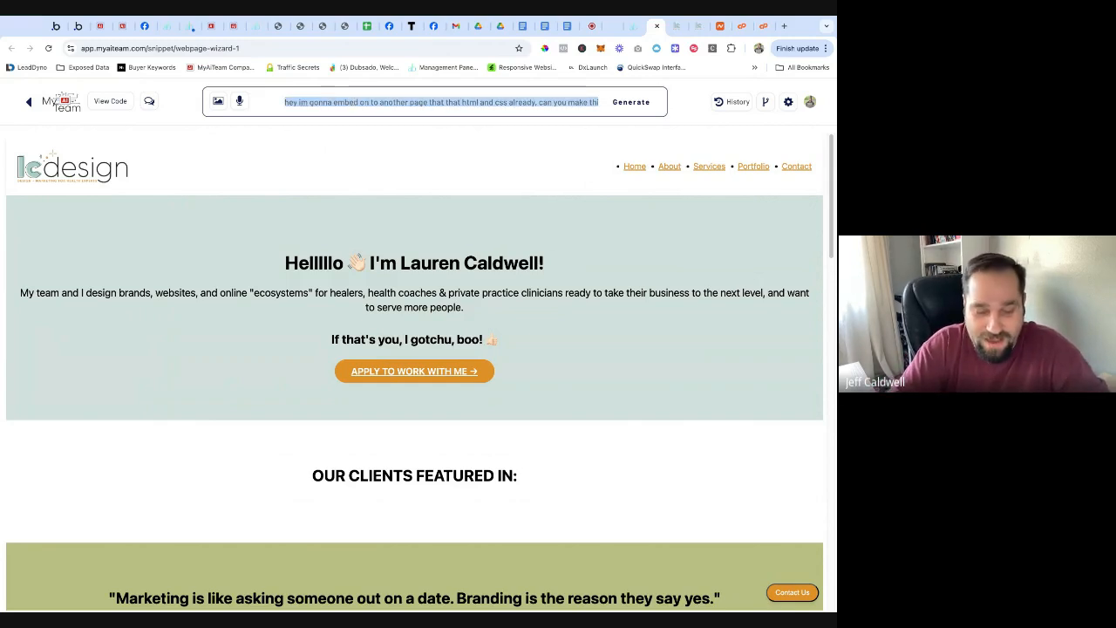
{"action": "left_click", "coordinate": [348, 247]}
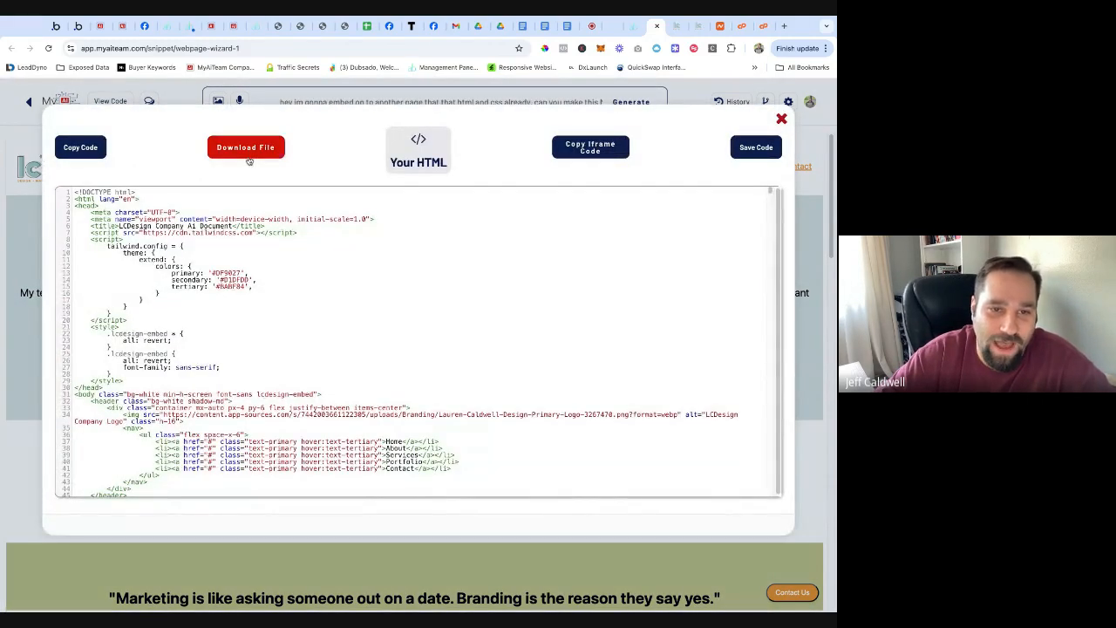
{"action": "left_click", "coordinate": [249, 148]}
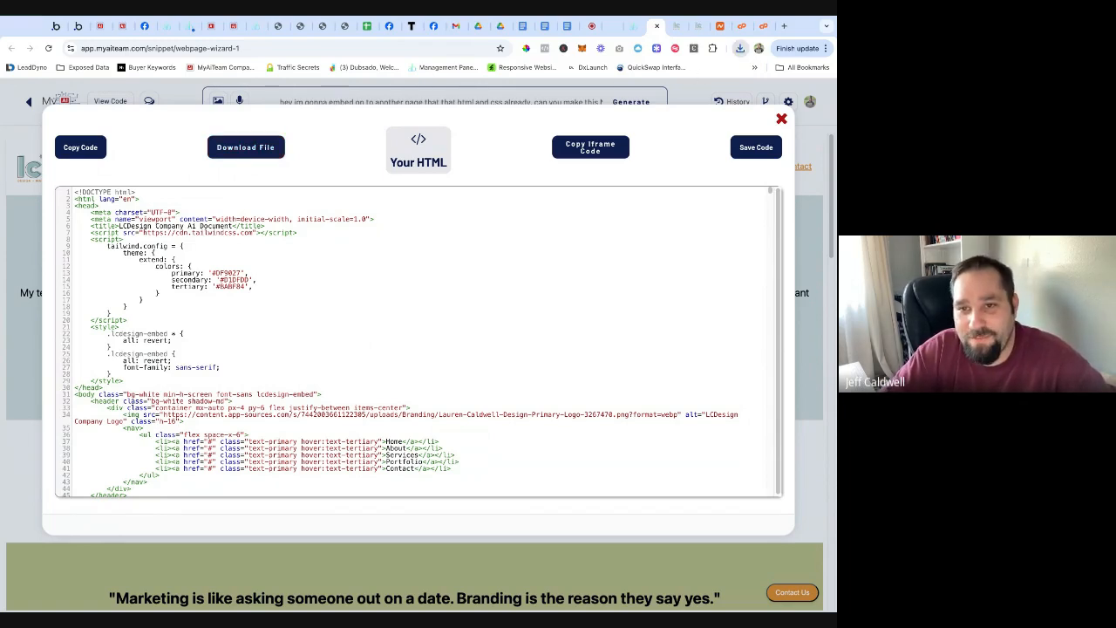
{"action": "left_click", "coordinate": [762, 28]}
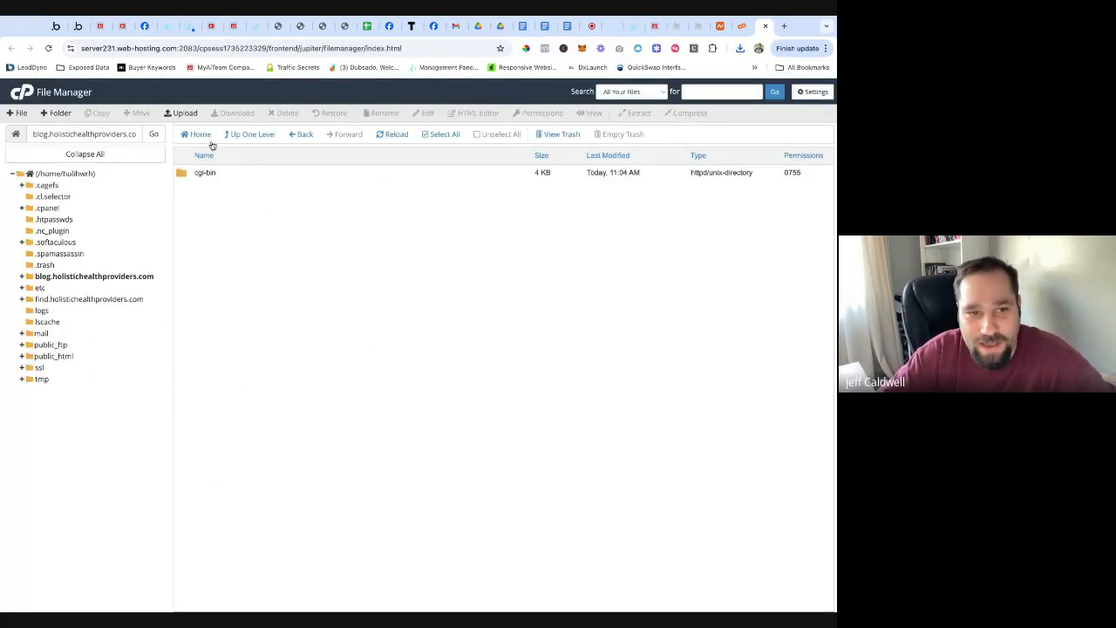
- Upload index (23).html into the blog.holistichealthproviders.com folder
{"action": "left_click", "coordinate": [183, 113]}
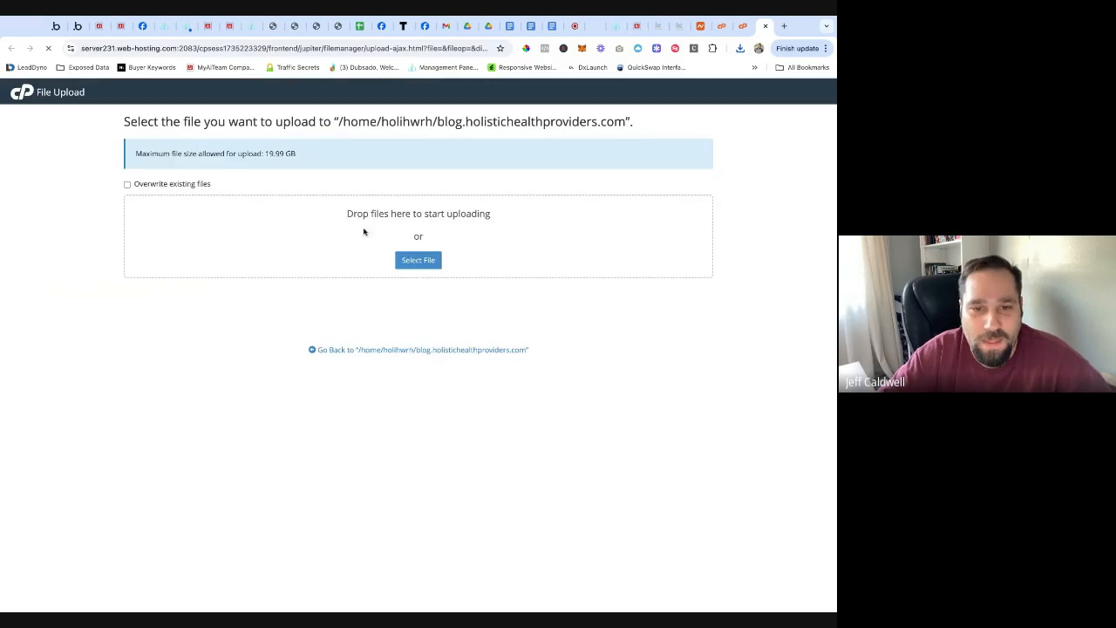
{"action": "left_click", "coordinate": [415, 263]}
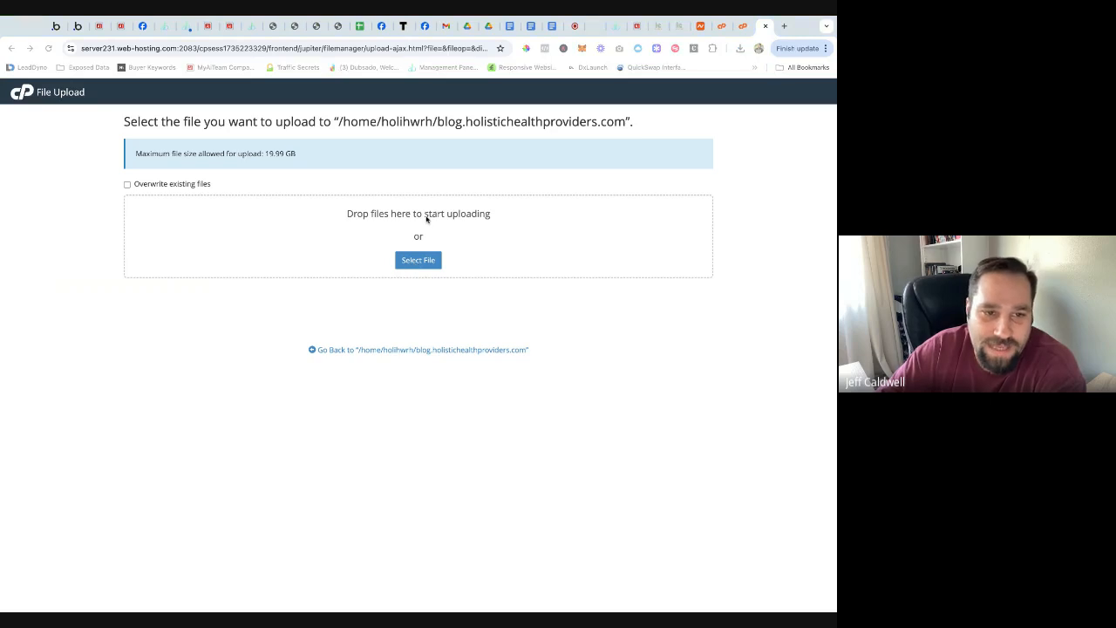
{"action": "double_click", "coordinate": [476, 215]}
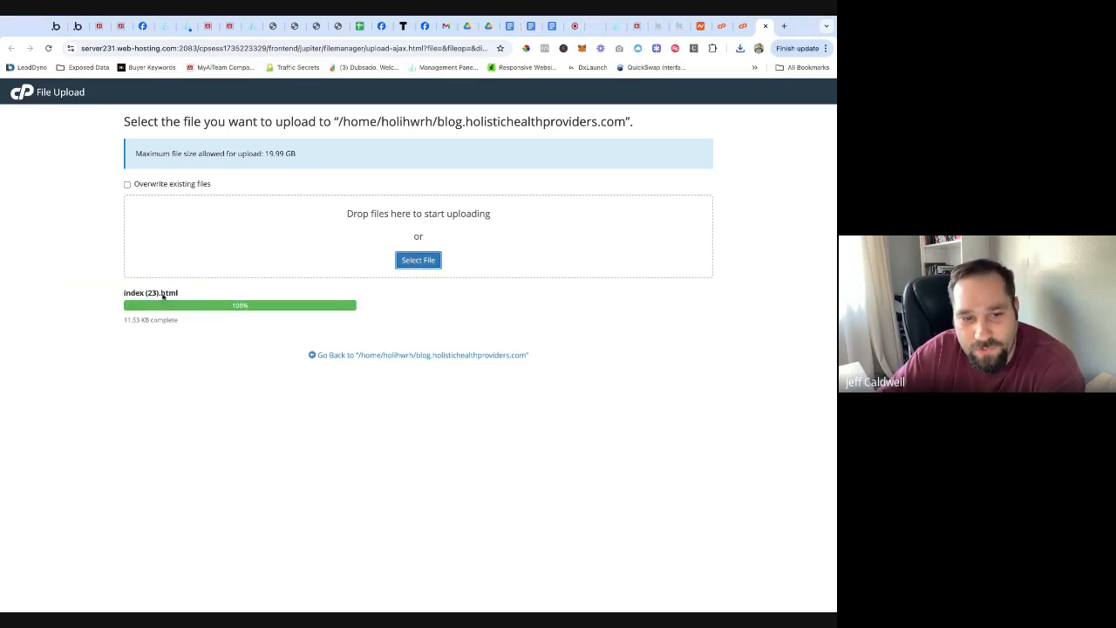
{"action": "left_click", "coordinate": [393, 355]}
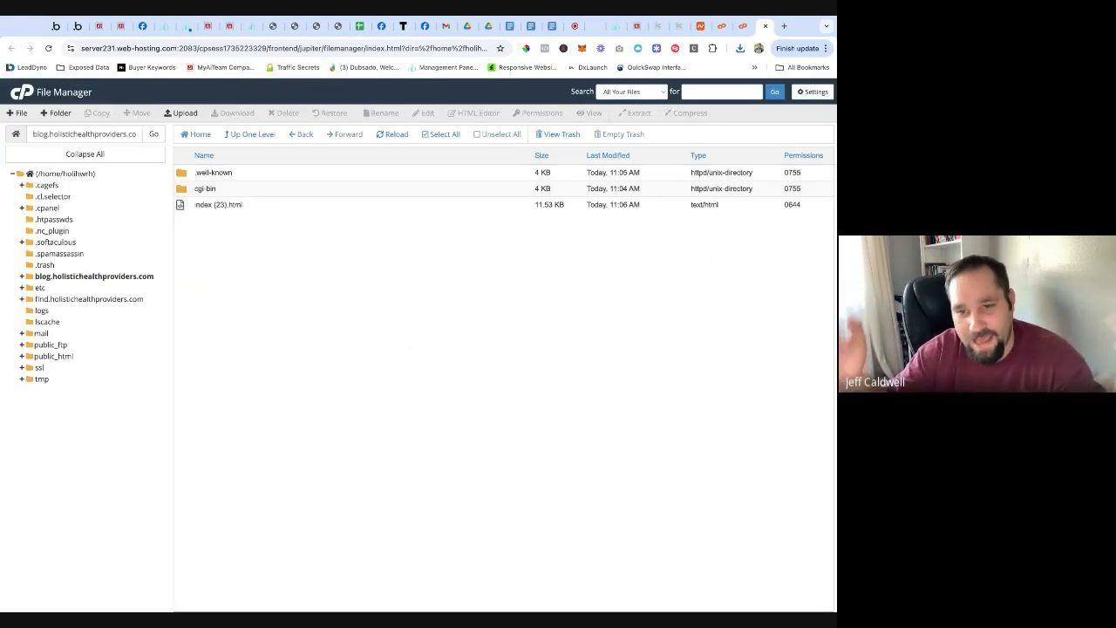
- Load blog.holistichealthproviders.com in a new tab, which shows a SORRY page, then return to Namecheap
{"action": "triple_click", "coordinate": [40, 135]}
{"action": "key", "text": "ctrl+c"}
{"action": "left_click", "coordinate": [784, 26]}
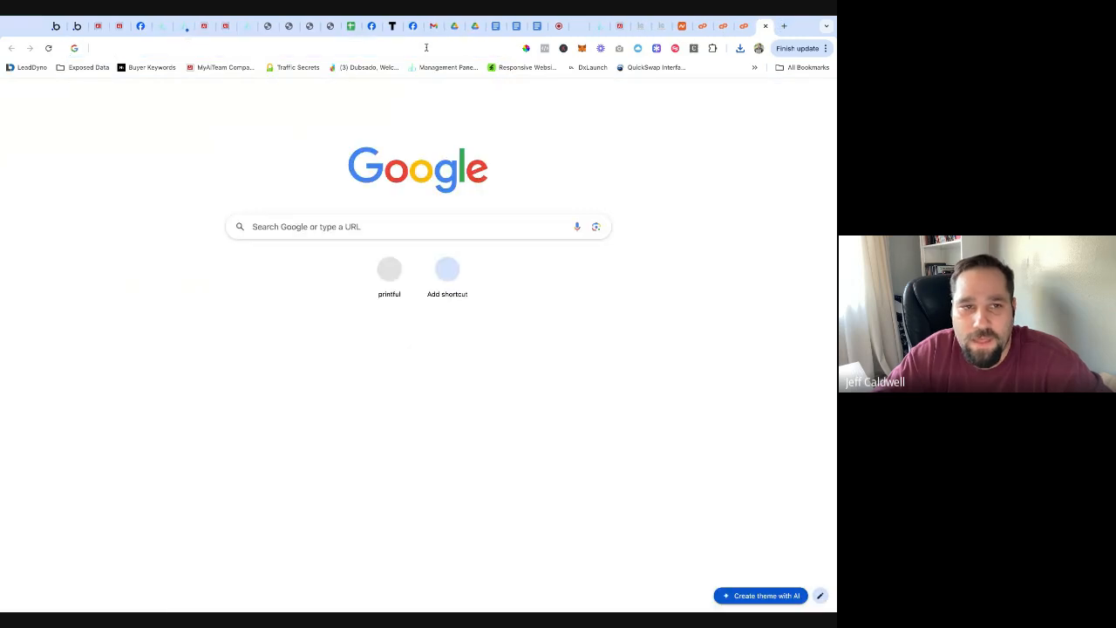
{"action": "key", "text": "ctrl+v"}
{"action": "key", "text": "Return"}
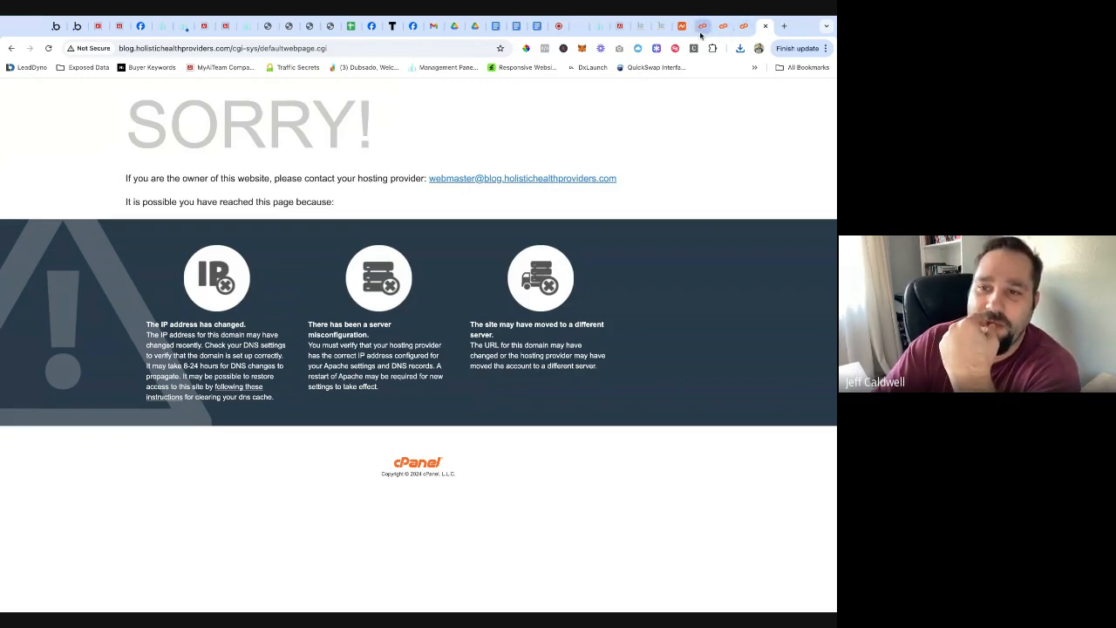
{"action": "left_click", "coordinate": [700, 34]}
{"action": "left_click", "coordinate": [681, 27]}
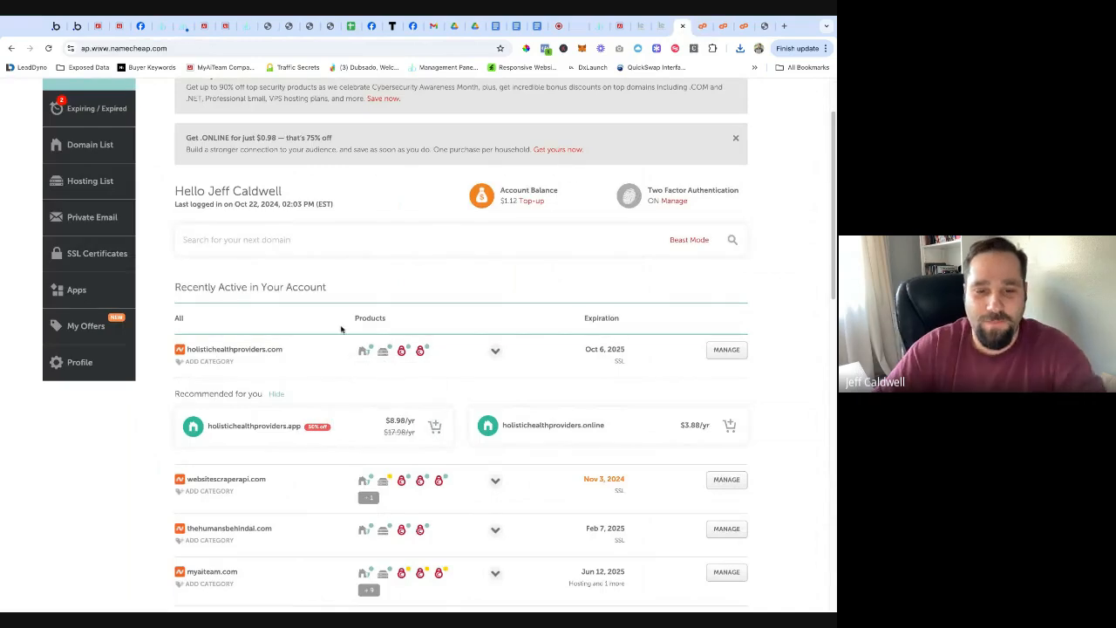
- Open the cPanel for the thehumansbehindai.com hosting and its Domains list
{"action": "scroll", "coordinate": [443, 306], "scroll_direction": "down", "scroll_amount": 2}
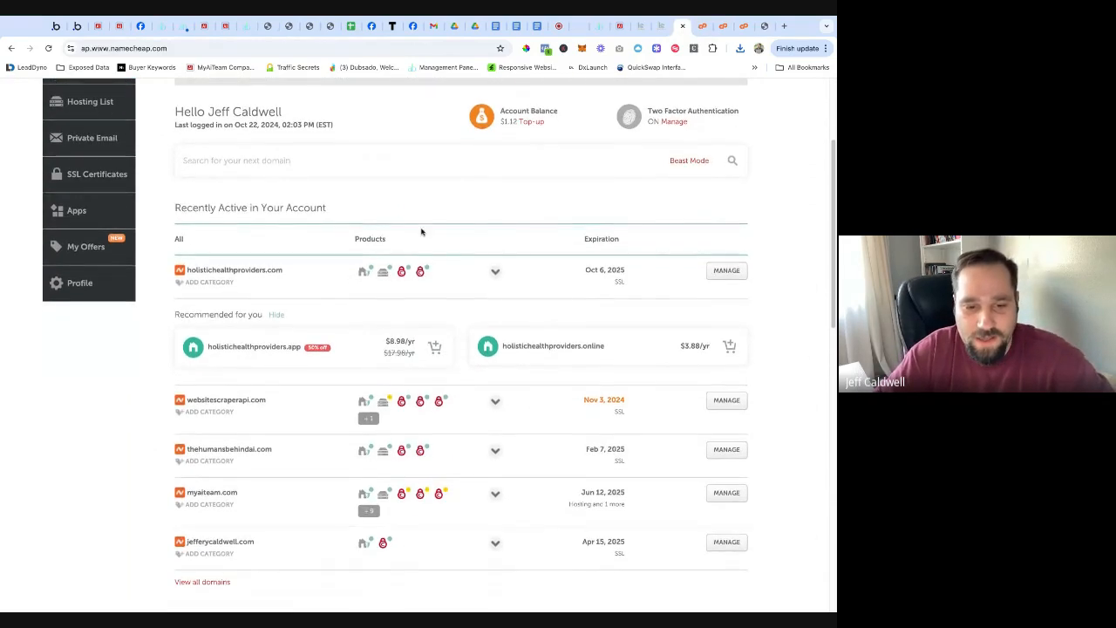
{"action": "mouse_move", "coordinate": [386, 355]}
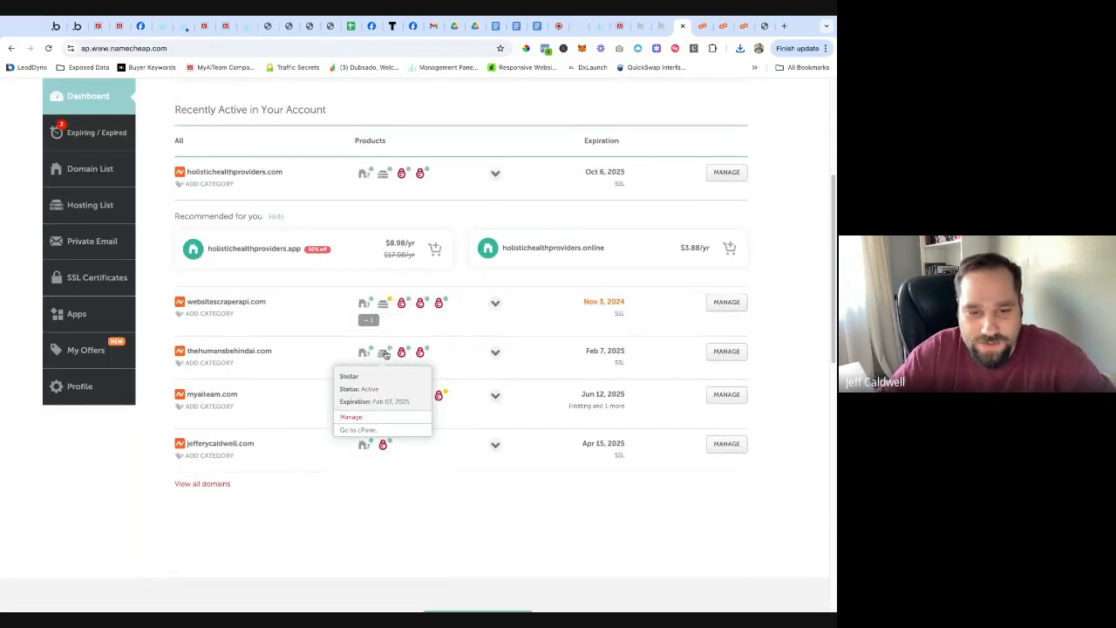
{"action": "left_click", "coordinate": [368, 430]}
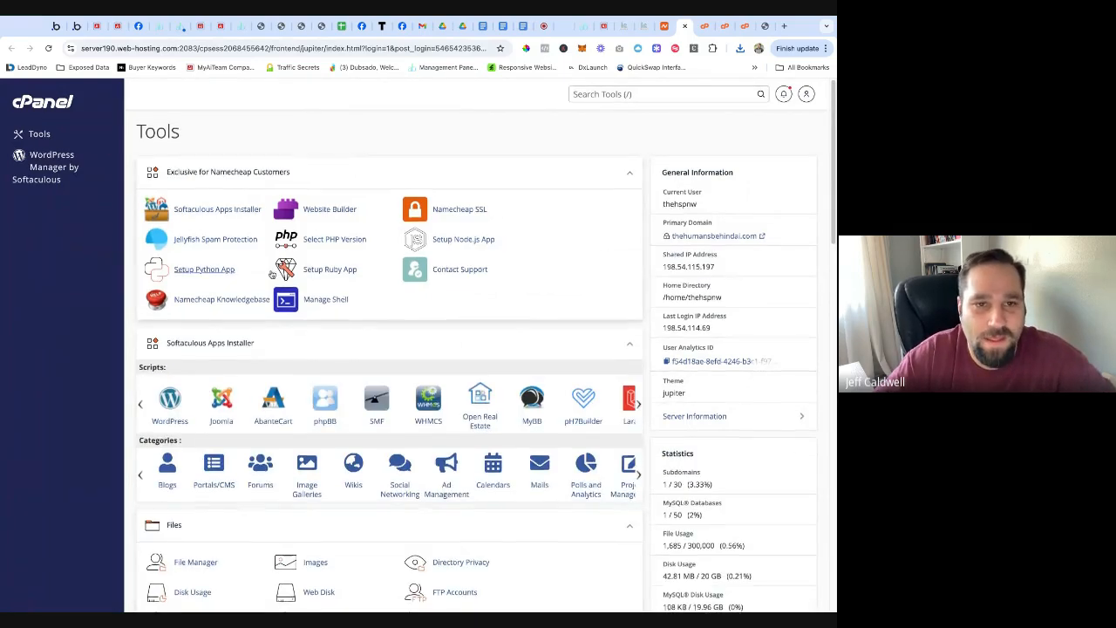
{"action": "scroll", "coordinate": [231, 416], "scroll_direction": "down", "scroll_amount": 2}
{"action": "scroll", "coordinate": [230, 416], "scroll_direction": "down", "scroll_amount": 4}
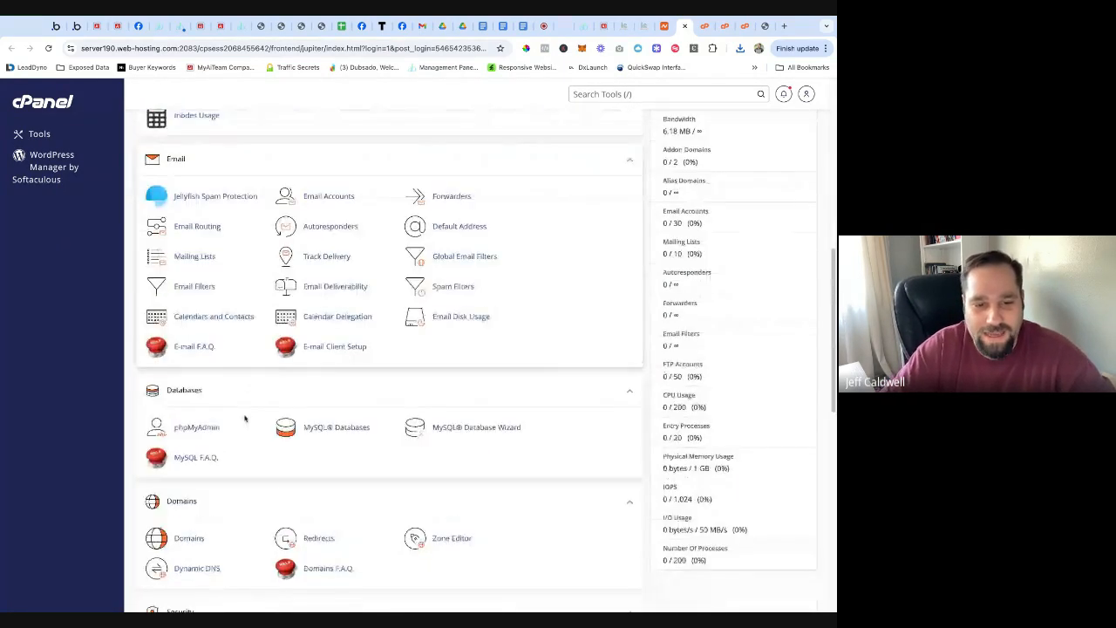
{"action": "left_click", "coordinate": [203, 540]}
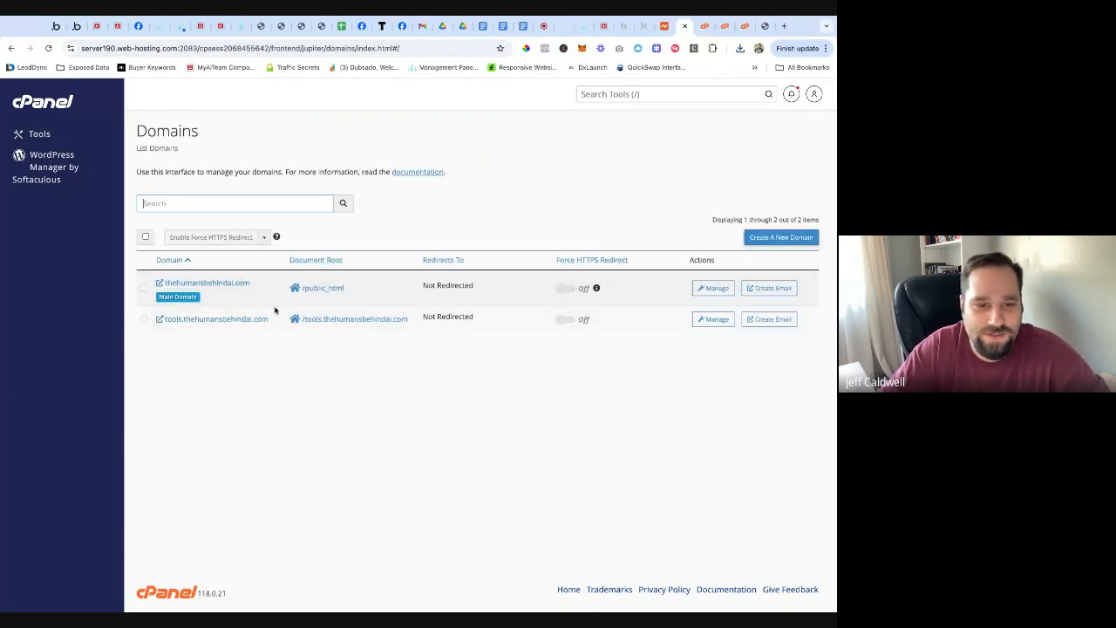
- Create the domain blog.thehumansbehindai.com with its own document root
{"action": "left_click_drag", "start_coordinate": [267, 288], "coordinate": [165, 285]}
{"action": "key", "text": "ctrl+c"}
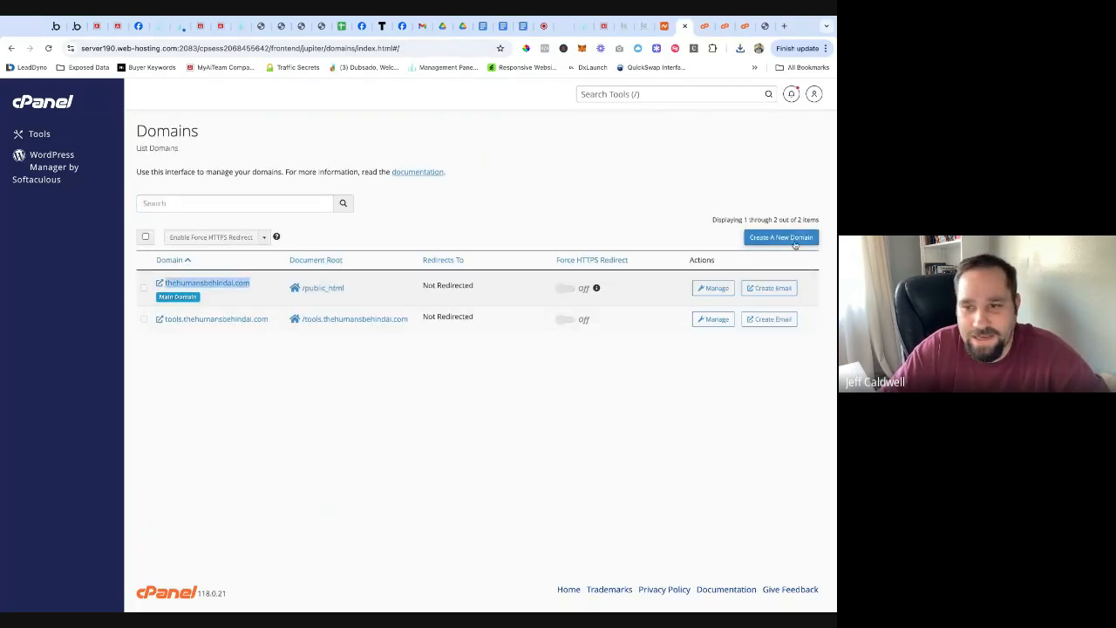
{"action": "left_click", "coordinate": [789, 240]}
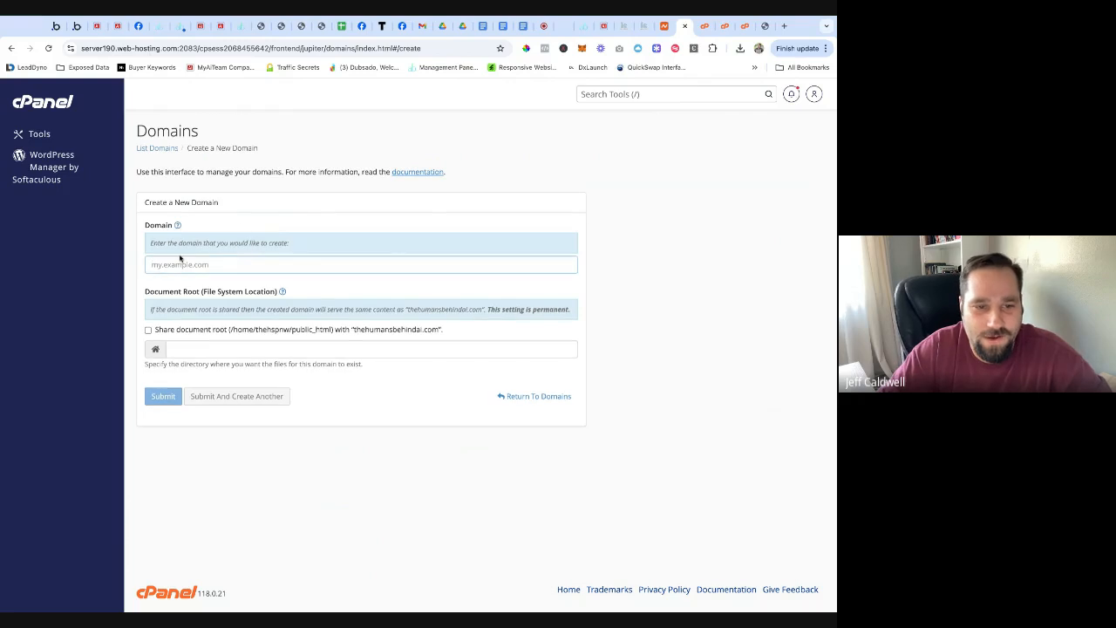
{"action": "left_click", "coordinate": [175, 264]}
{"action": "type", "text": "blog"}
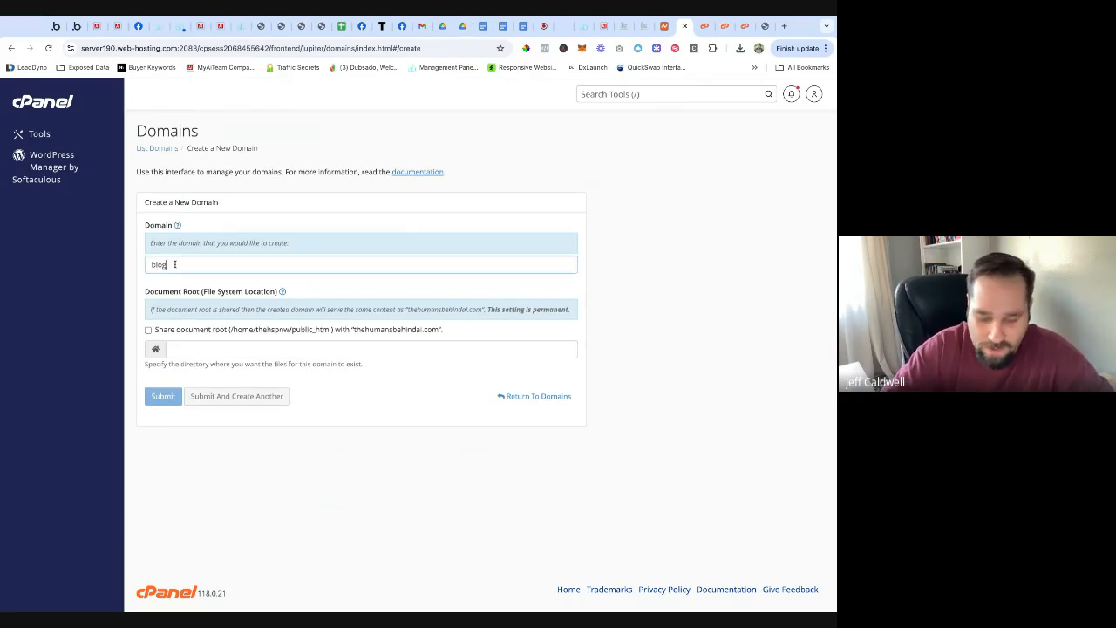
{"action": "type", "text": "."}
{"action": "key", "text": "ctrl+v"}
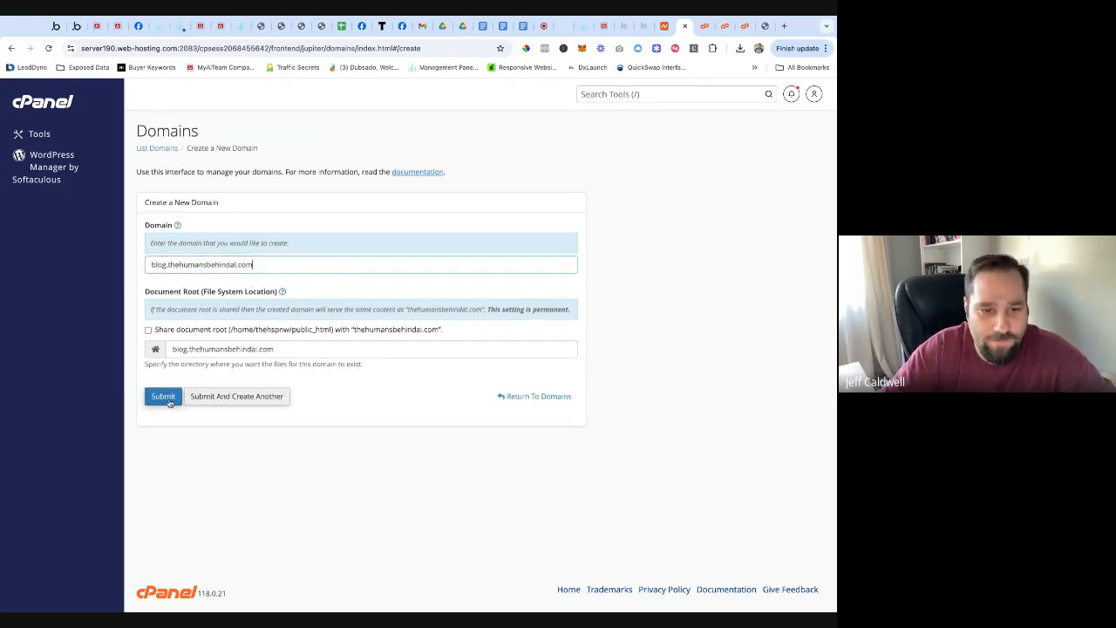
{"action": "left_click", "coordinate": [163, 396]}
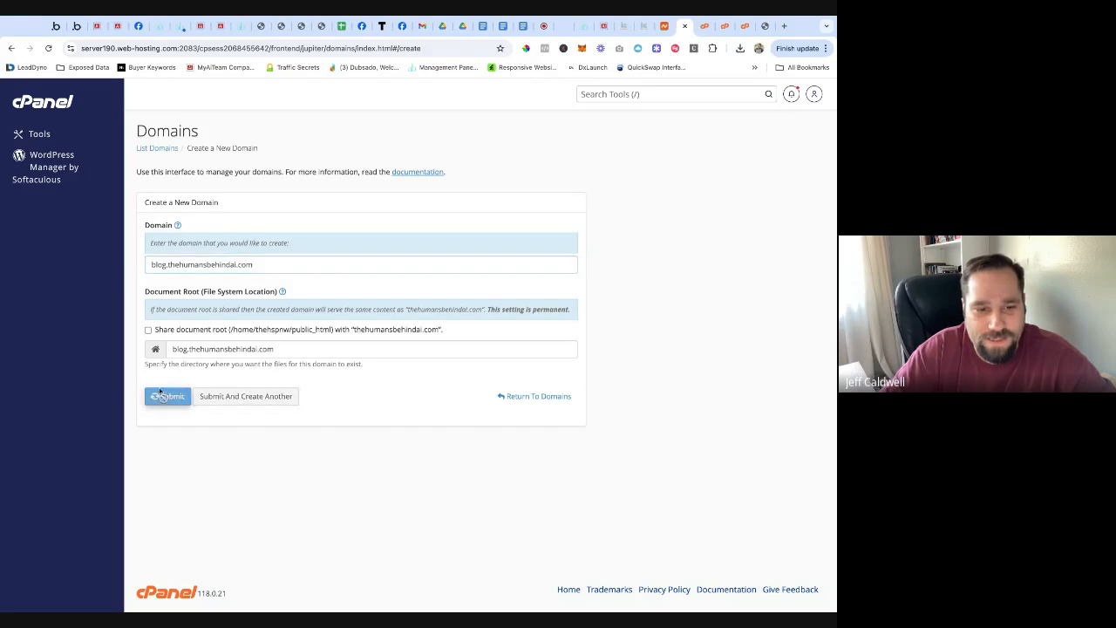
{"action": "left_click", "coordinate": [38, 138]}
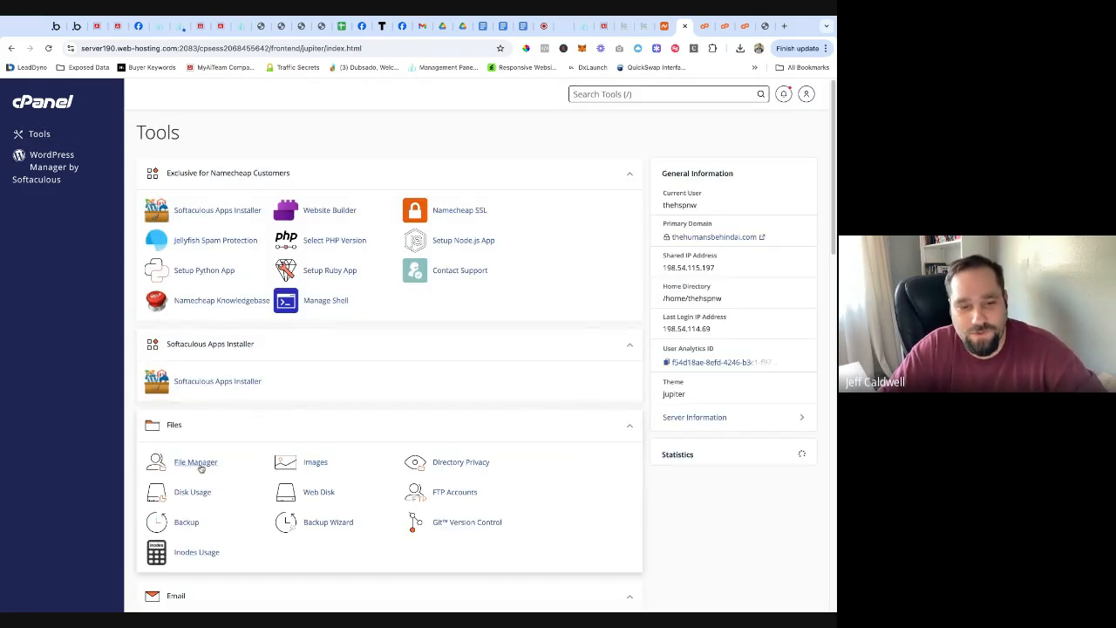
- Upload index (23).html into the blog.thehumansbehindai.com folder via File Manager
{"action": "left_click", "coordinate": [199, 462]}
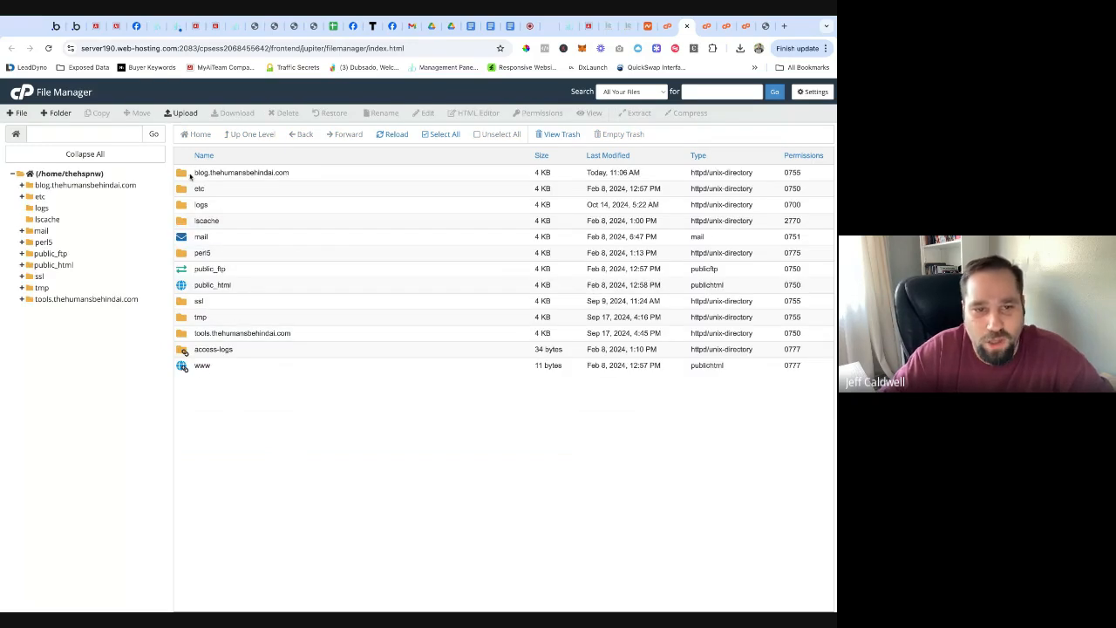
{"action": "double_click", "coordinate": [182, 174]}
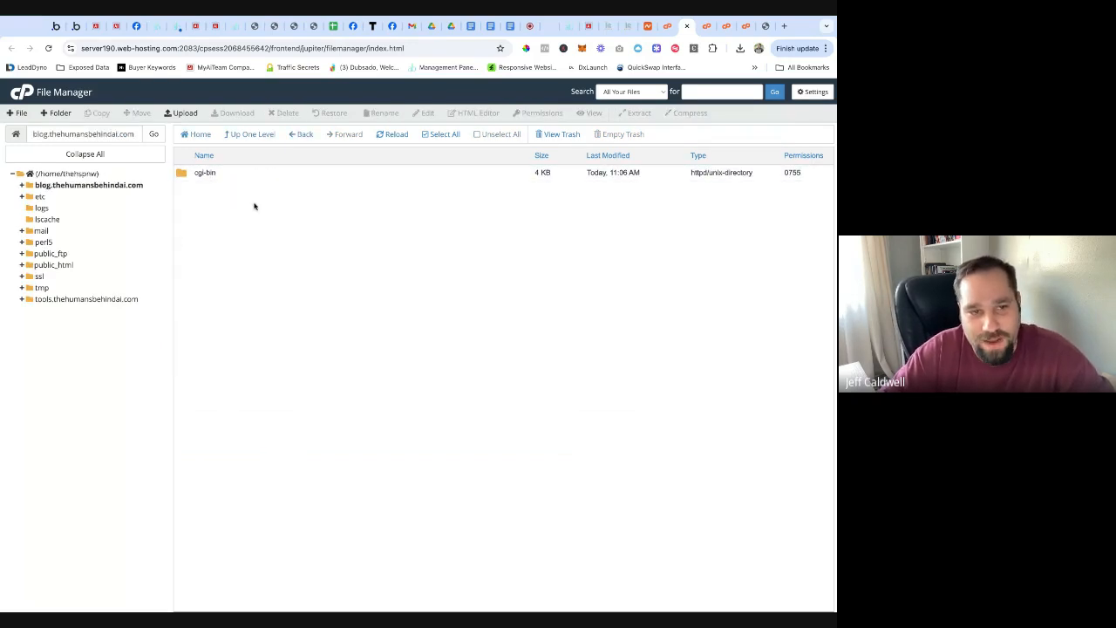
{"action": "left_click", "coordinate": [182, 114]}
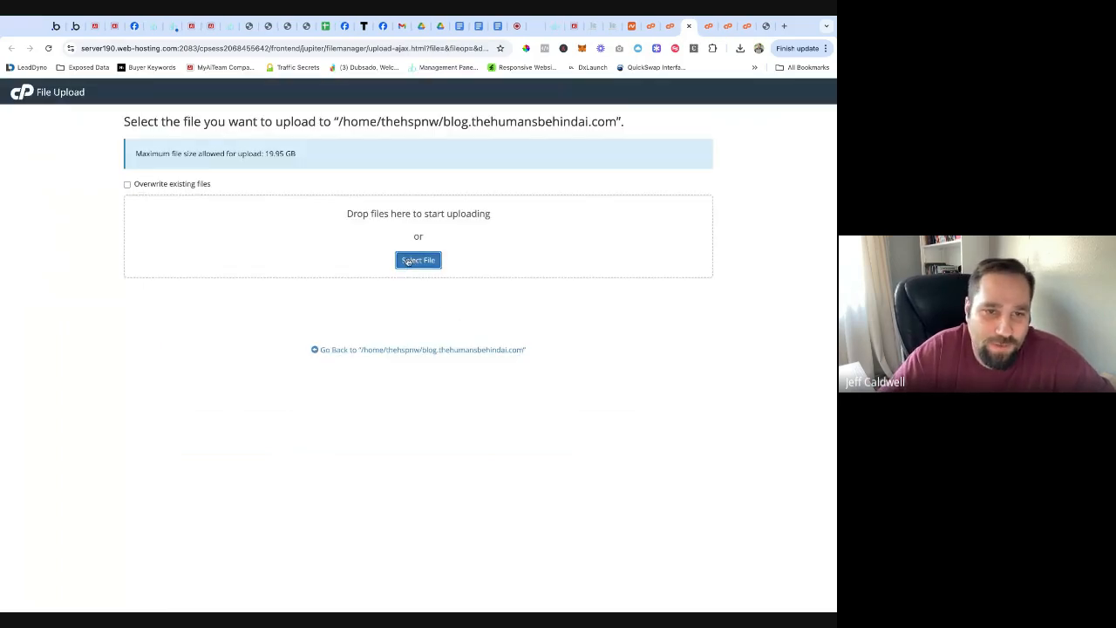
{"action": "left_click", "coordinate": [408, 261]}
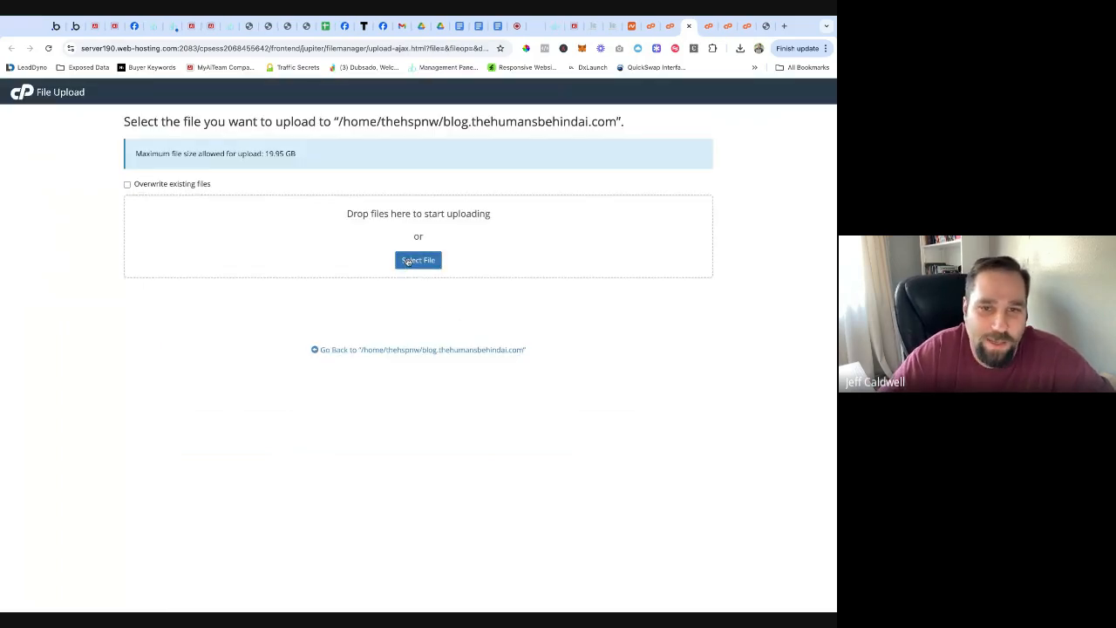
{"action": "double_click", "coordinate": [274, 210]}
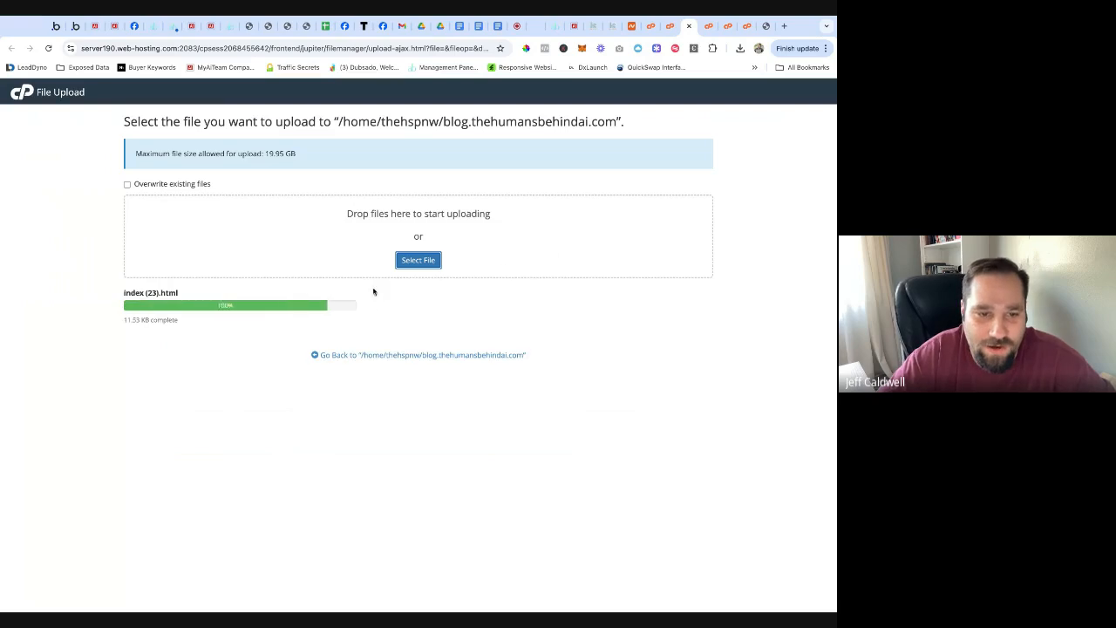
{"action": "left_click", "coordinate": [423, 355]}
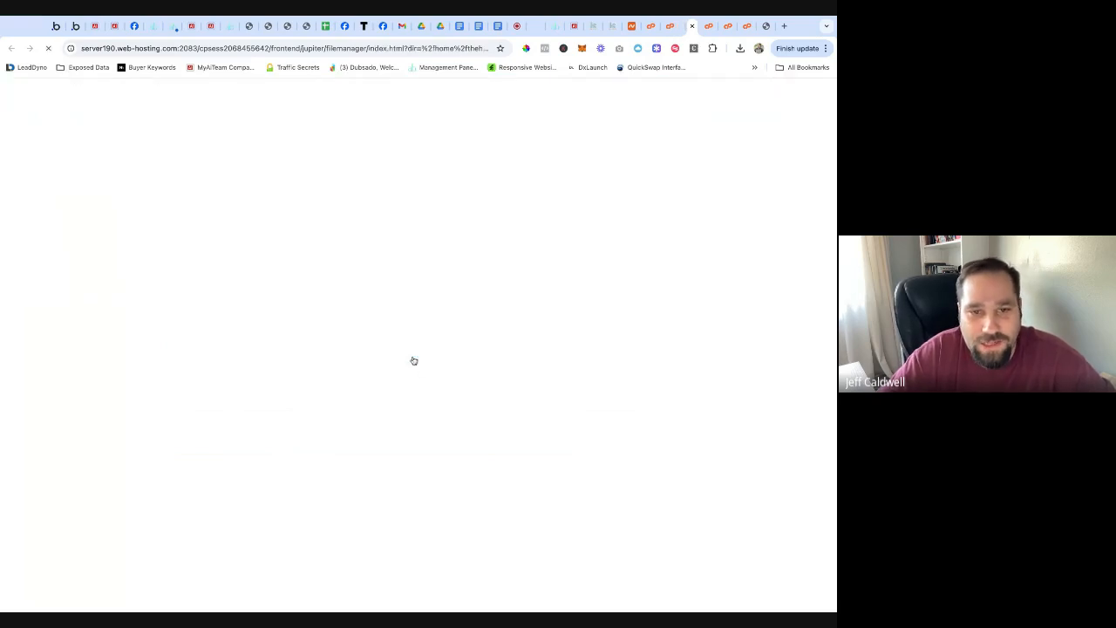
{"action": "triple_click", "coordinate": [109, 133]}
{"action": "key", "text": "super+c"}
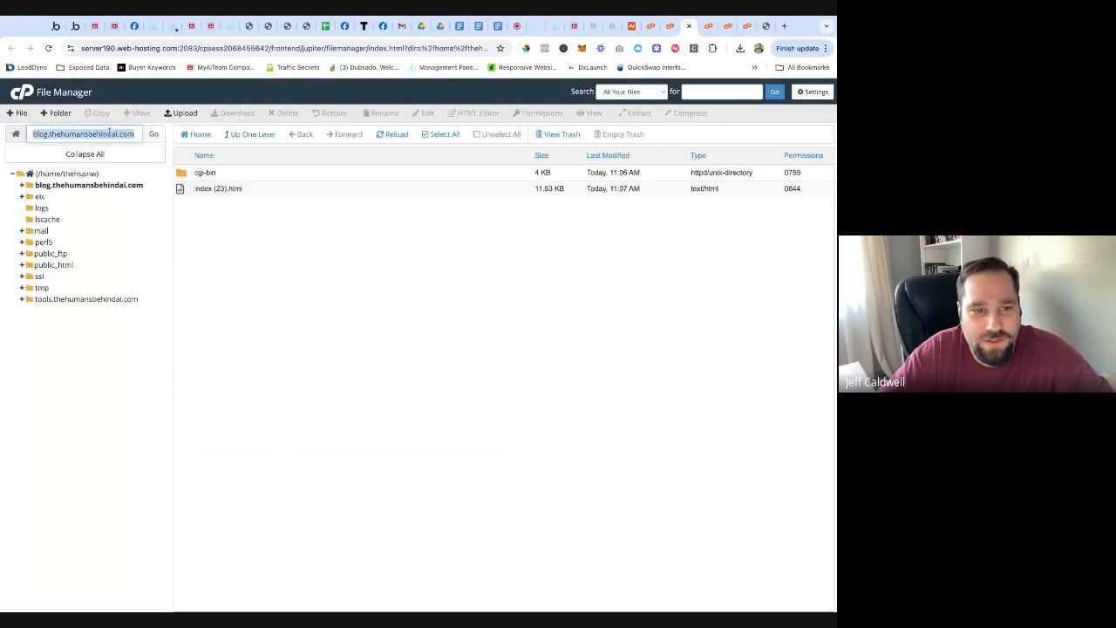
- Try loading blog.thehumansbehindai.com, which can't be reached yet, then return to the holistichealthproviders File Manager
{"action": "left_click", "coordinate": [765, 28]}
{"action": "left_click", "coordinate": [439, 48]}
{"action": "key", "text": "super+v"}
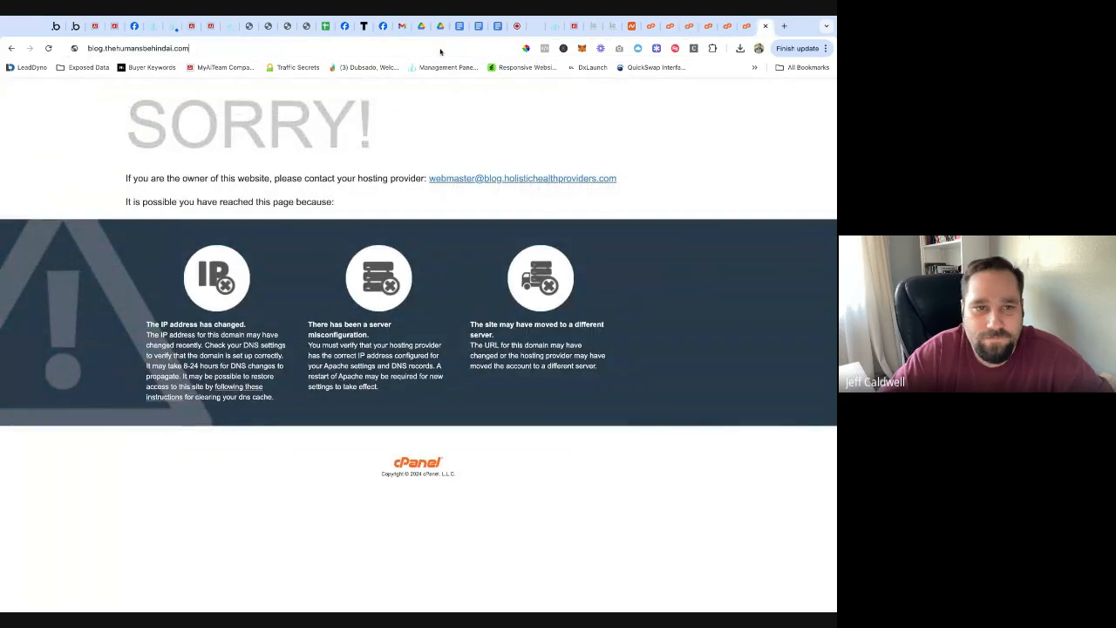
{"action": "key", "text": "Return"}
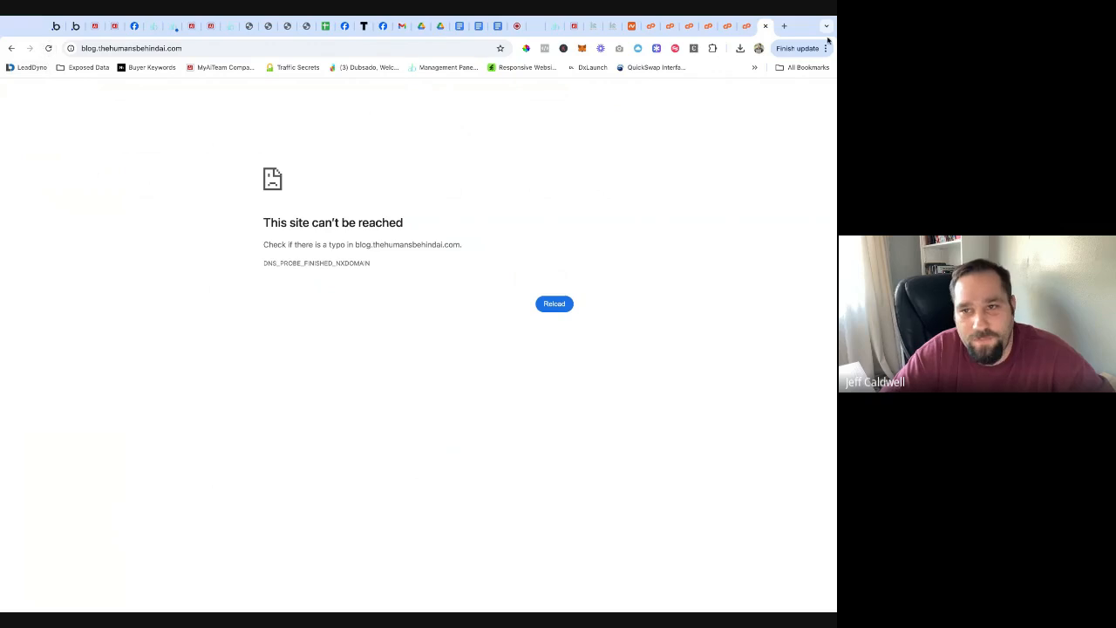
{"action": "left_click", "coordinate": [744, 26]}
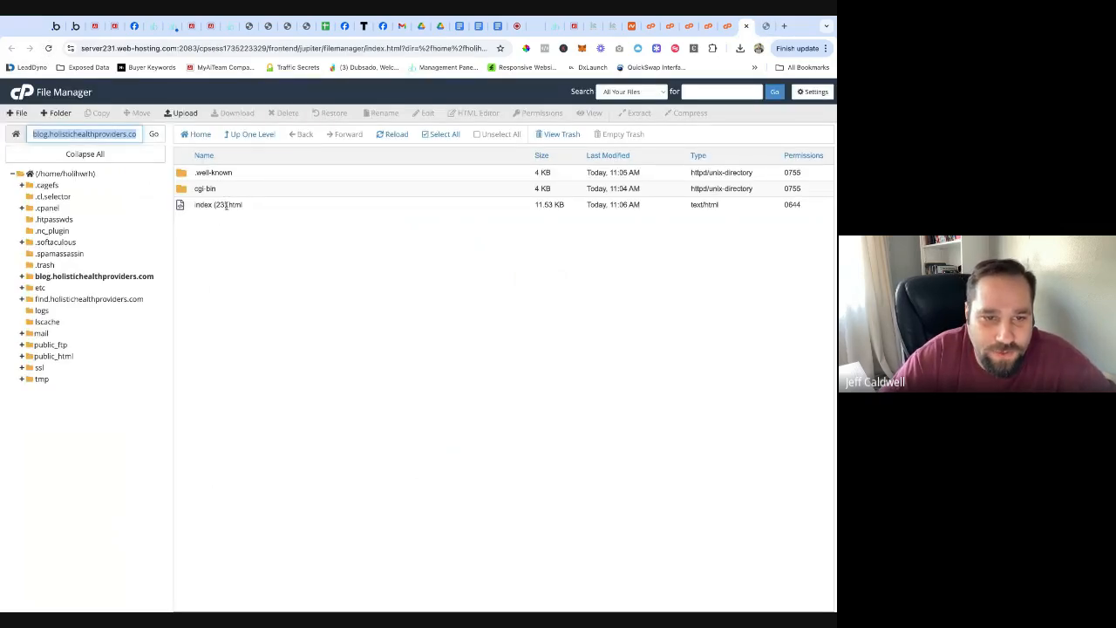
- Rename index (23).html to index.html in the blog.holistichealthproviders.com folder
{"action": "right_click", "coordinate": [229, 205]}
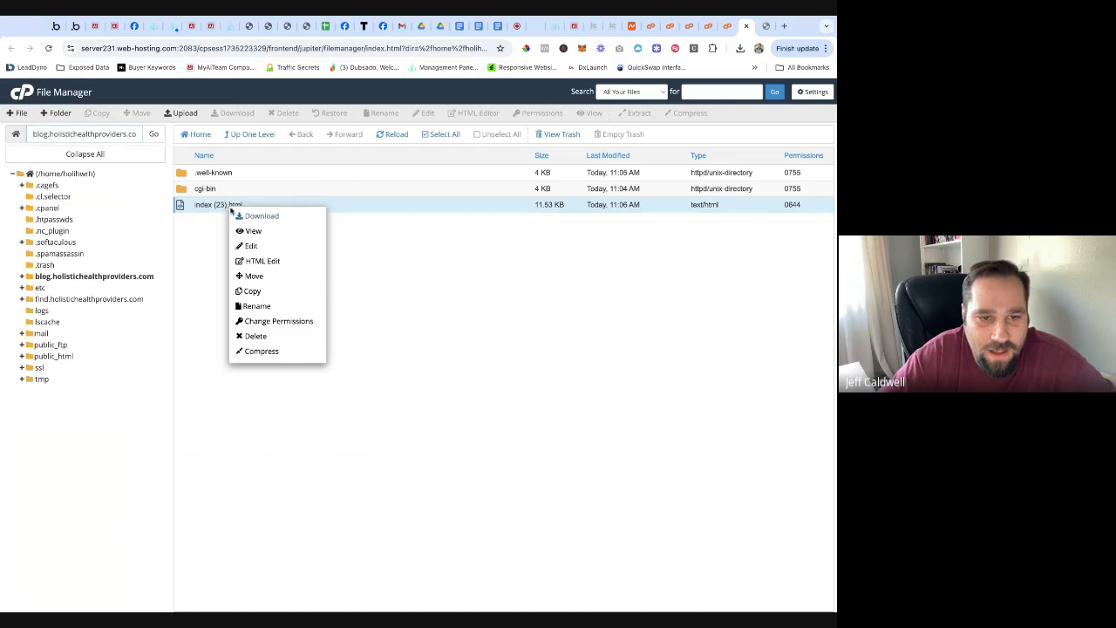
{"action": "left_click", "coordinate": [266, 306]}
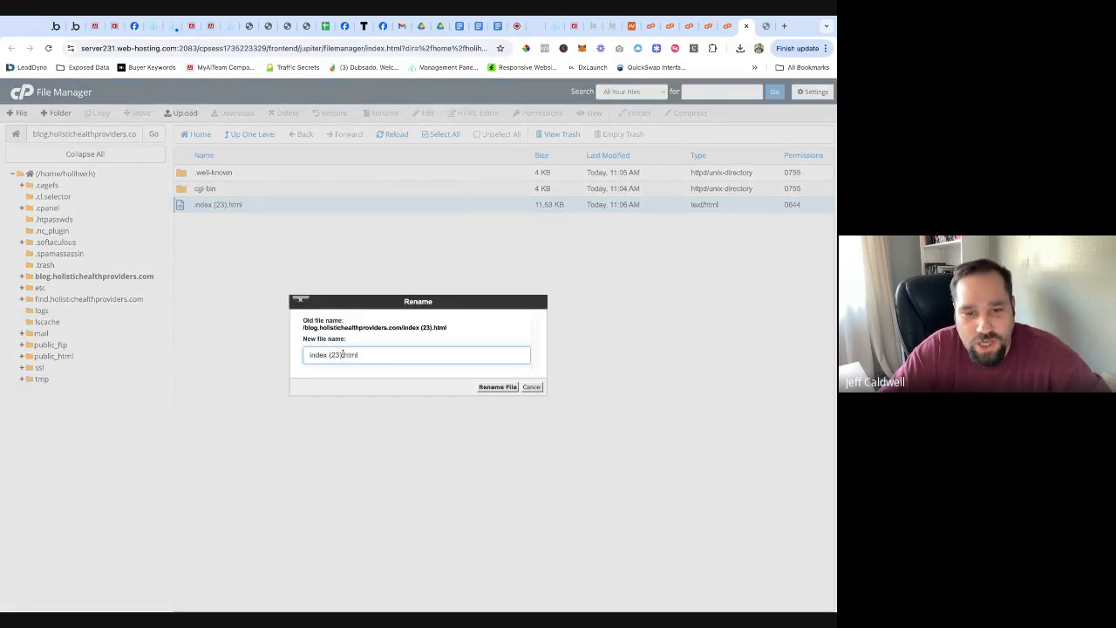
{"action": "key", "text": "BackSpace"}
{"action": "key", "text": "BackSpace"}
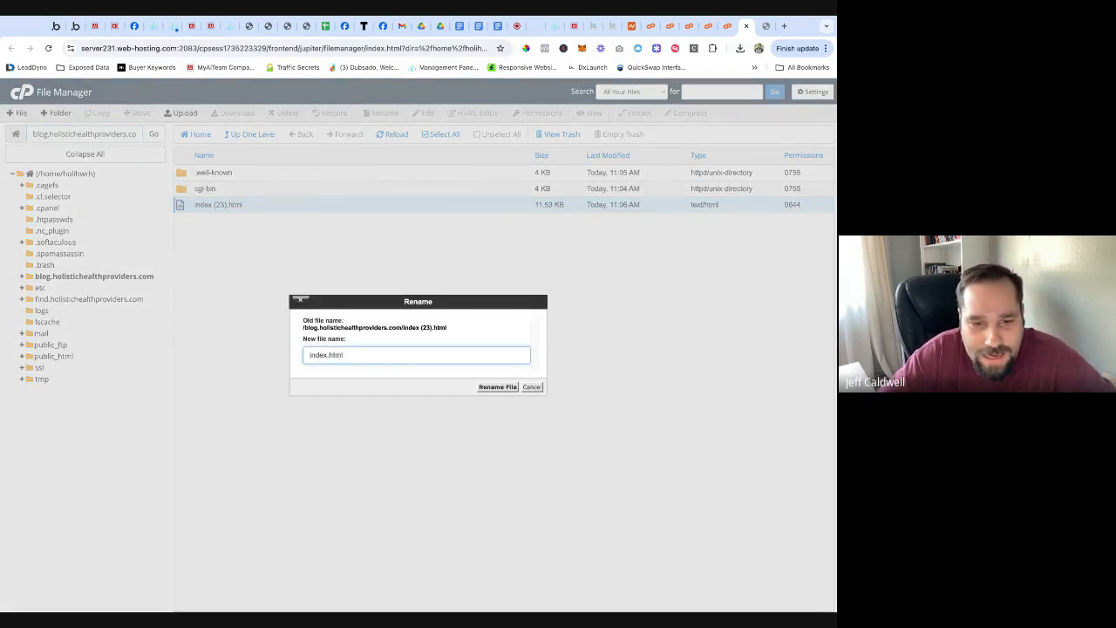
{"action": "left_click", "coordinate": [499, 387]}
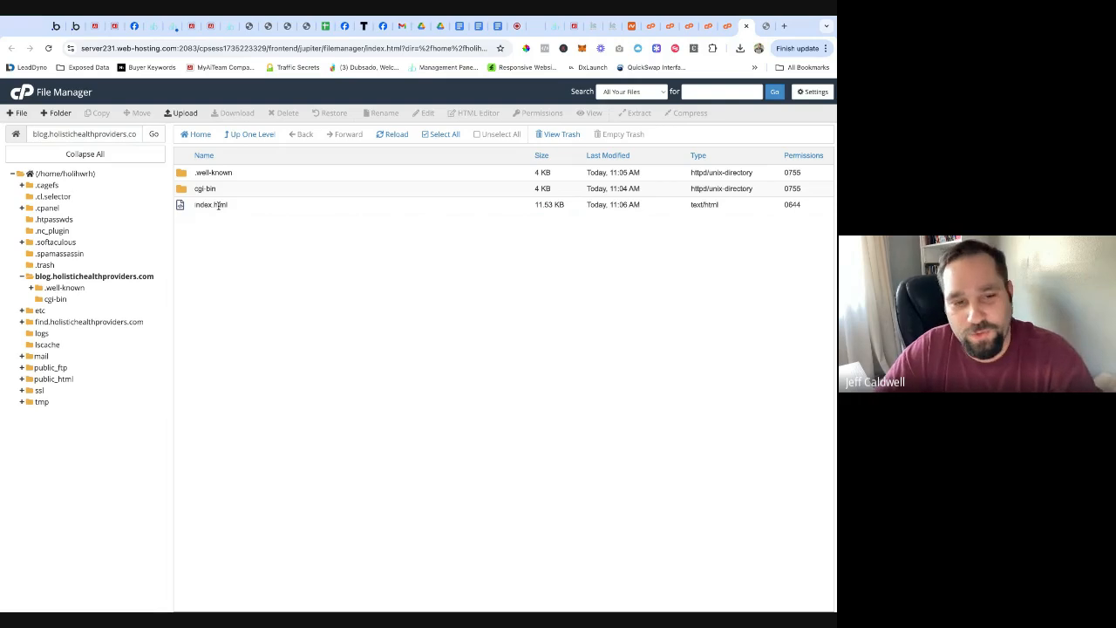
- Reload blog.thehumansbehindai.com at its bare domain to confirm it still shows the SORRY page
{"action": "left_click", "coordinate": [765, 26]}
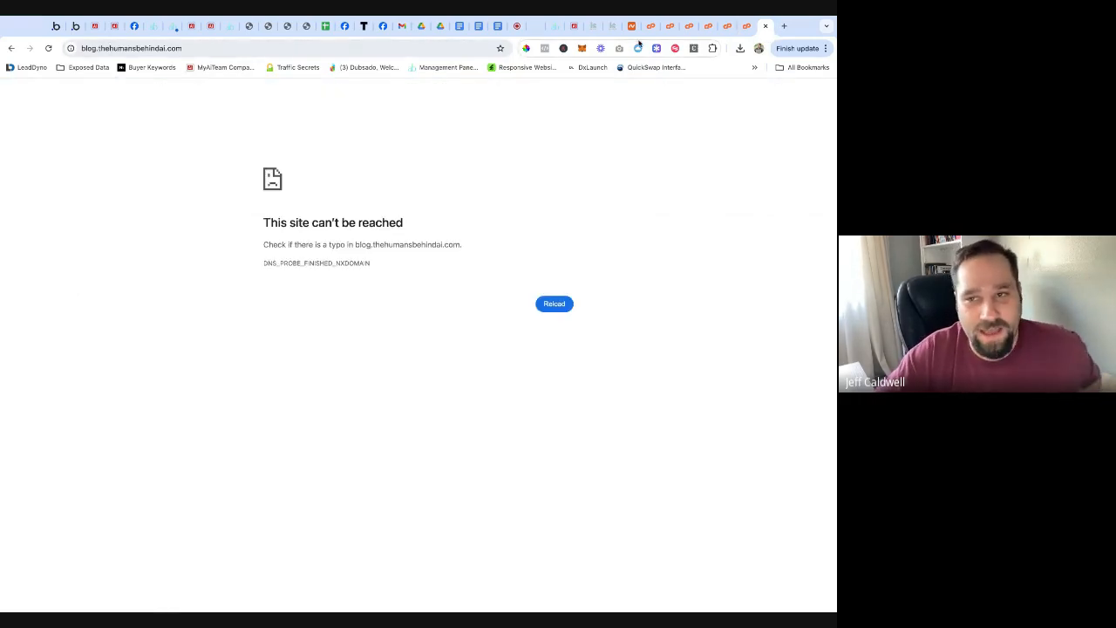
{"action": "left_click", "coordinate": [743, 29]}
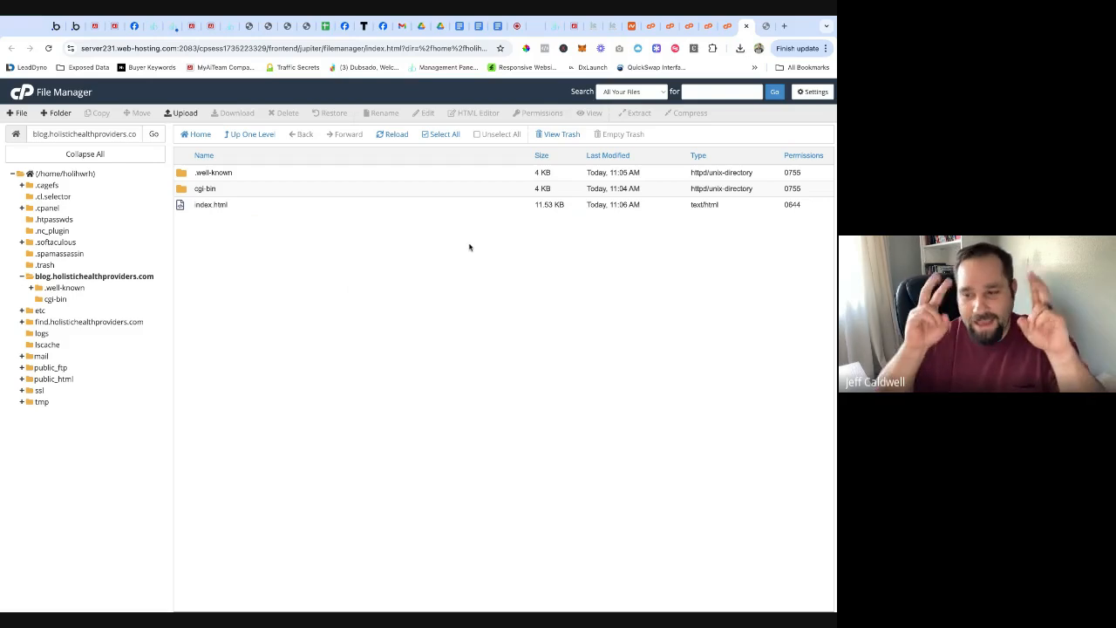
{"action": "left_click", "coordinate": [767, 27]}
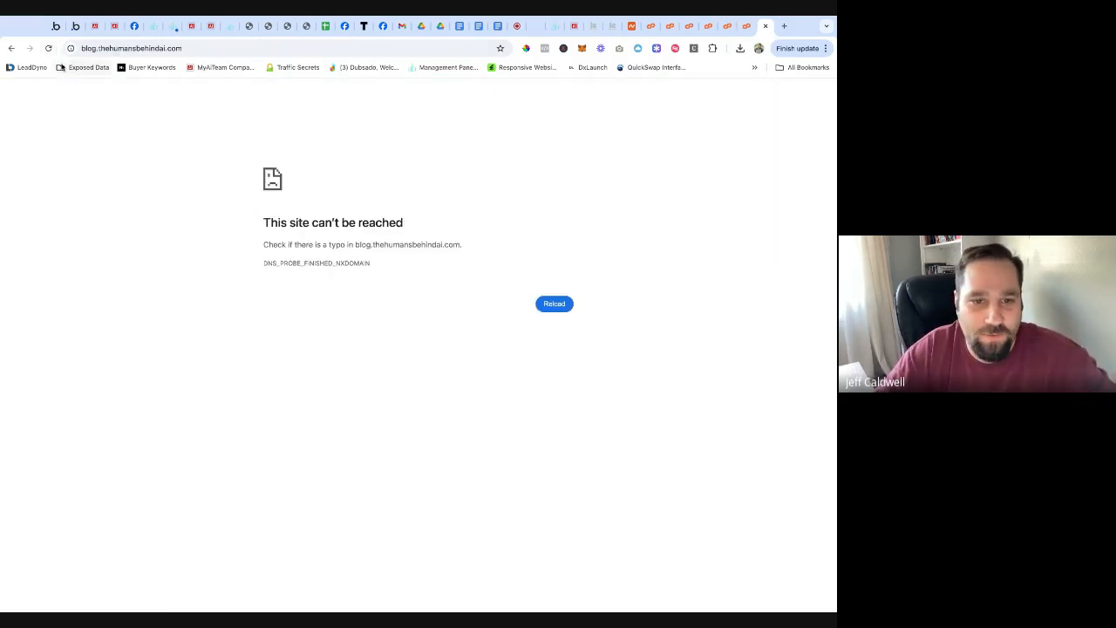
{"action": "left_click", "coordinate": [48, 48]}
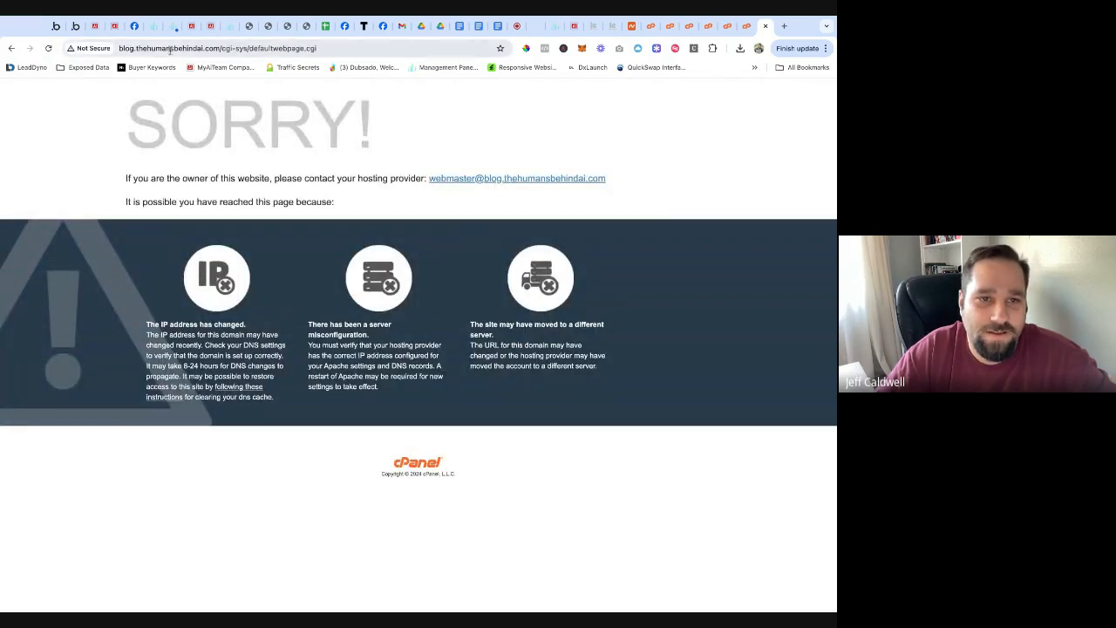
{"action": "left_click_drag", "start_coordinate": [220, 49], "coordinate": [404, 61]}
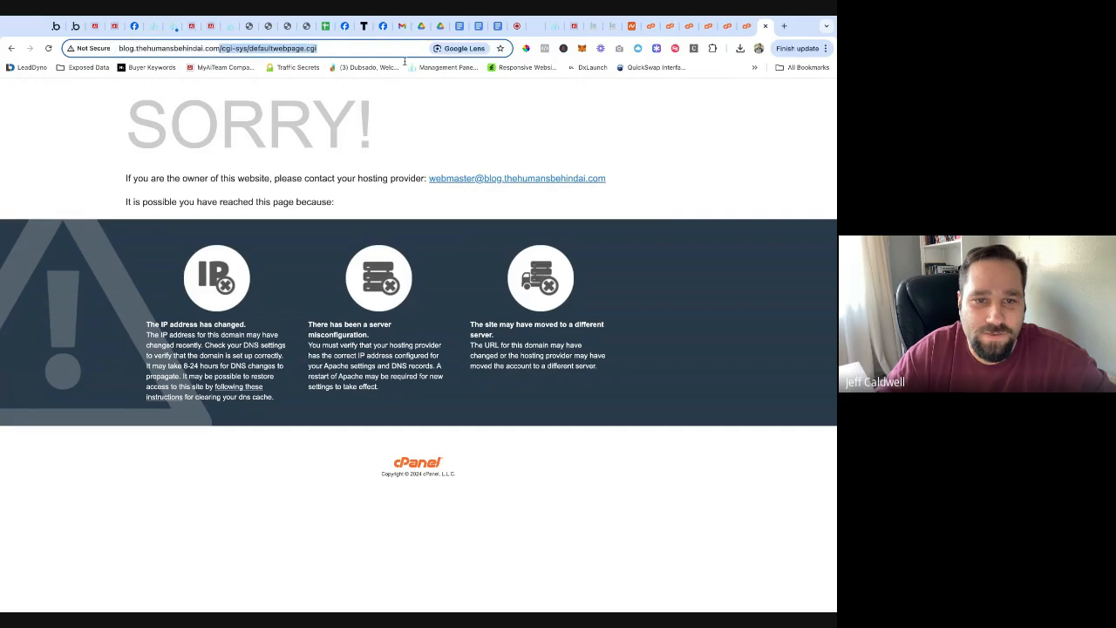
{"action": "key", "text": "BackSpace"}
{"action": "key", "text": "Return"}
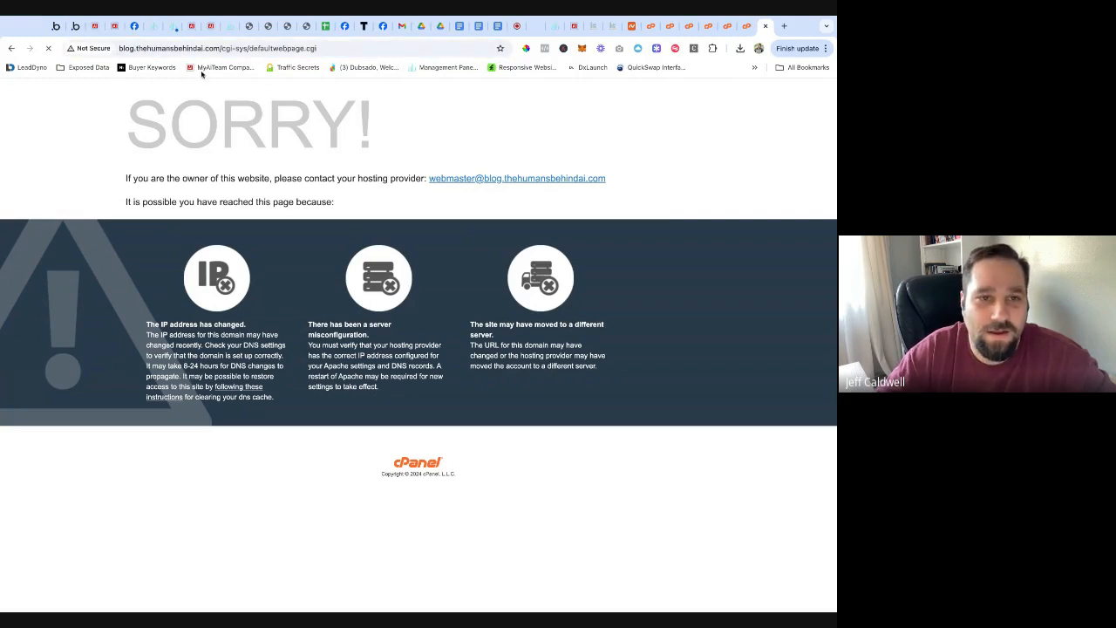
{"action": "left_click_drag", "start_coordinate": [220, 49], "coordinate": [375, 56]}
{"action": "key", "text": "BackSpace"}
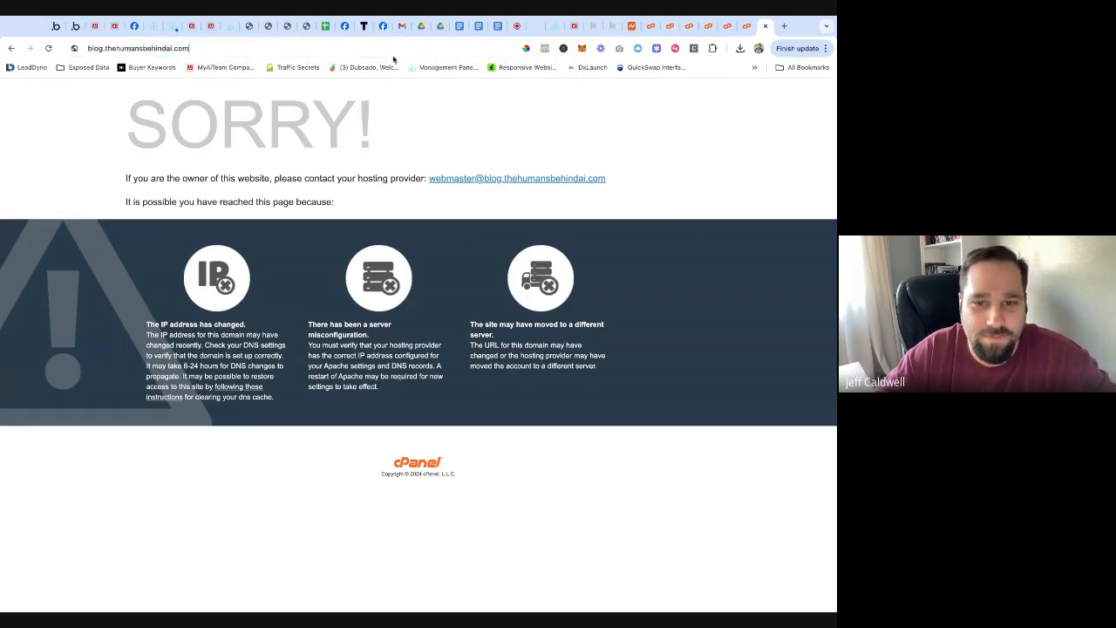
{"action": "key", "text": "Return"}
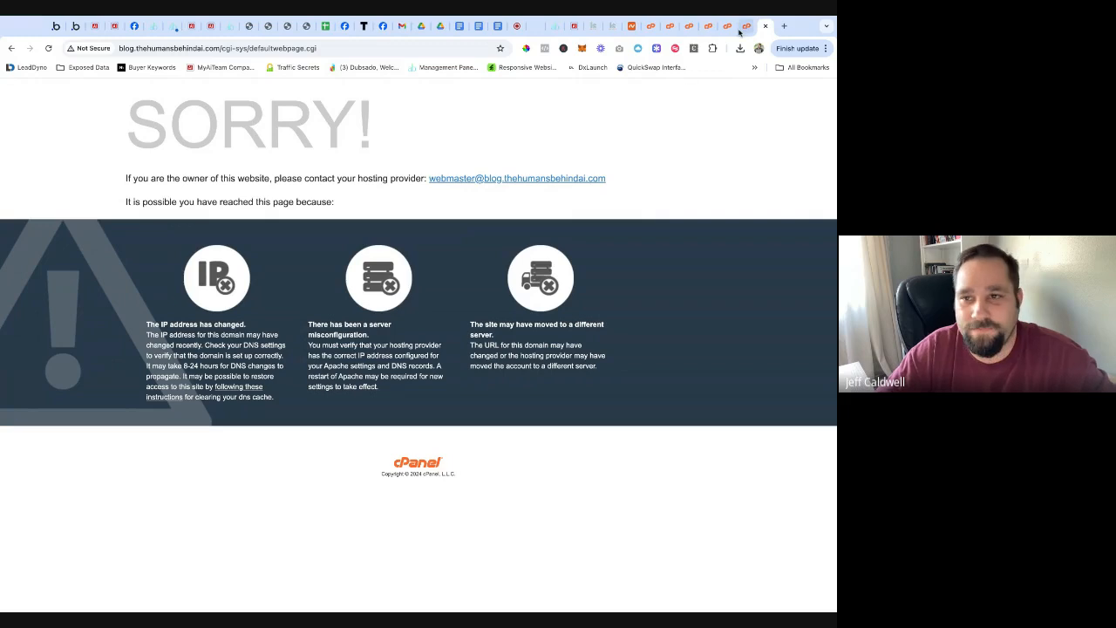
- Load tools.myaiteam.com in the address bar
{"action": "left_click", "coordinate": [350, 46]}
{"action": "type", "text": "too"}
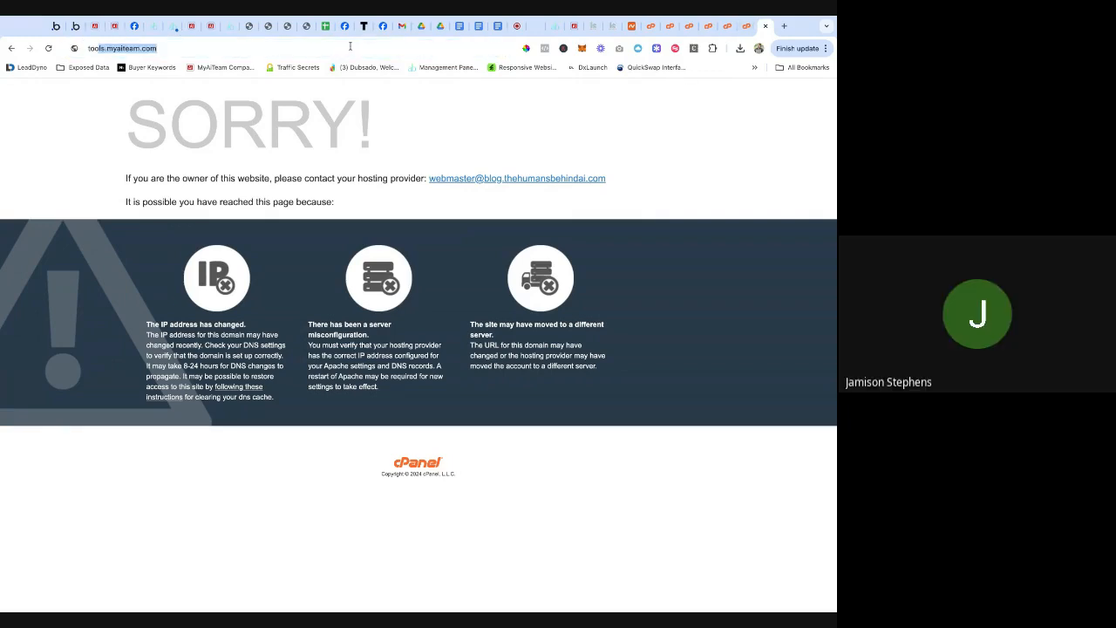
{"action": "key", "text": "Return"}
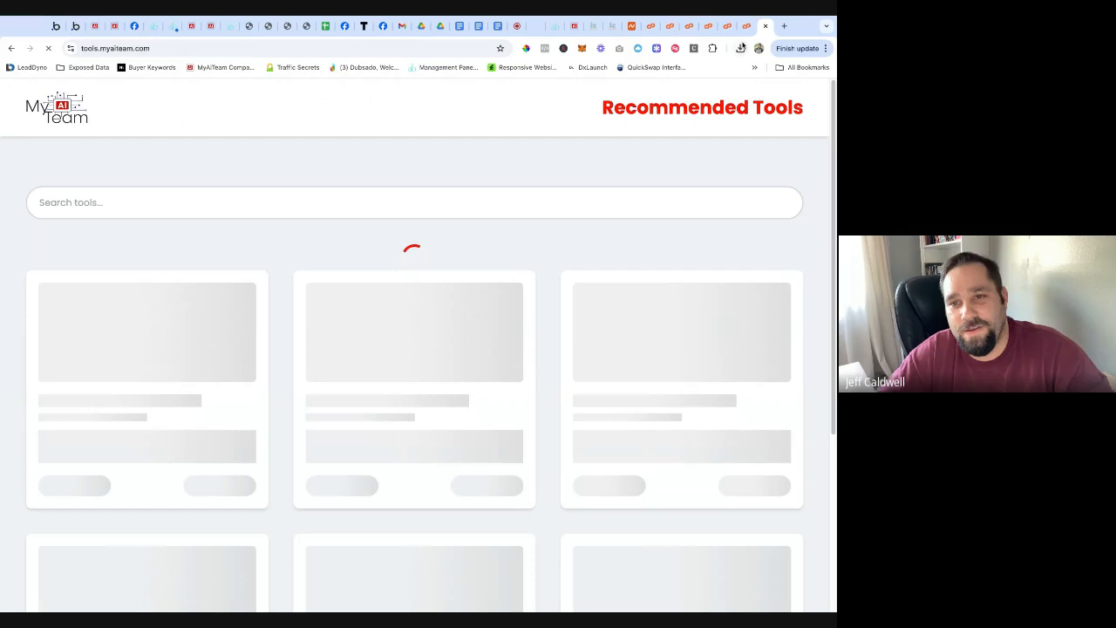
- From the Namecheap domain list, launch Go to cPanel for the myaiteam.com hosting
{"action": "left_click", "coordinate": [632, 27]}
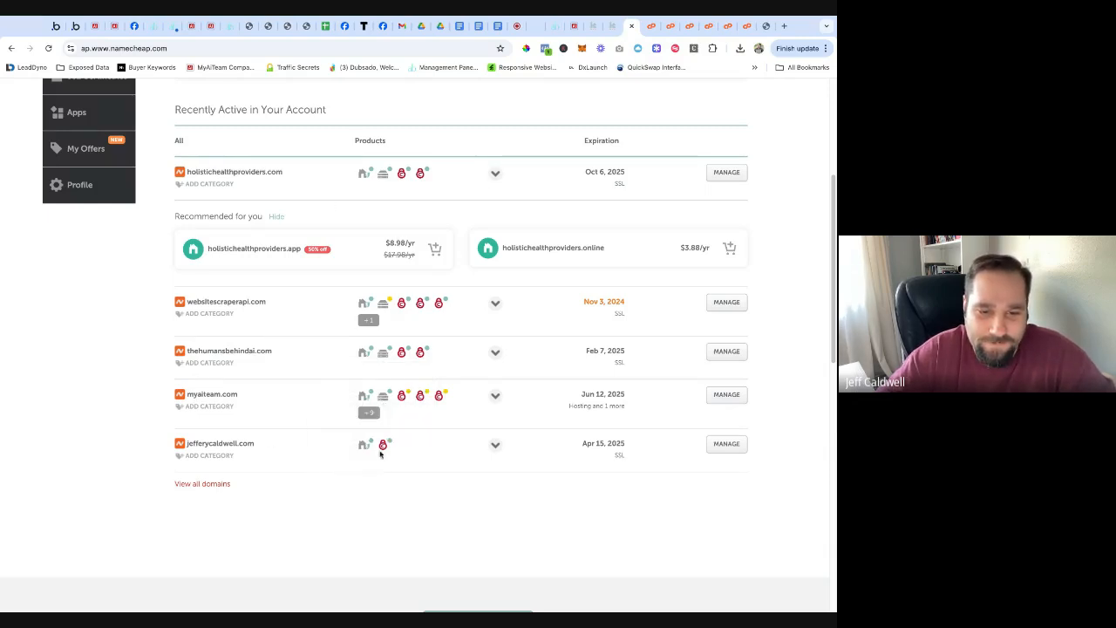
{"action": "left_click", "coordinate": [760, 28]}
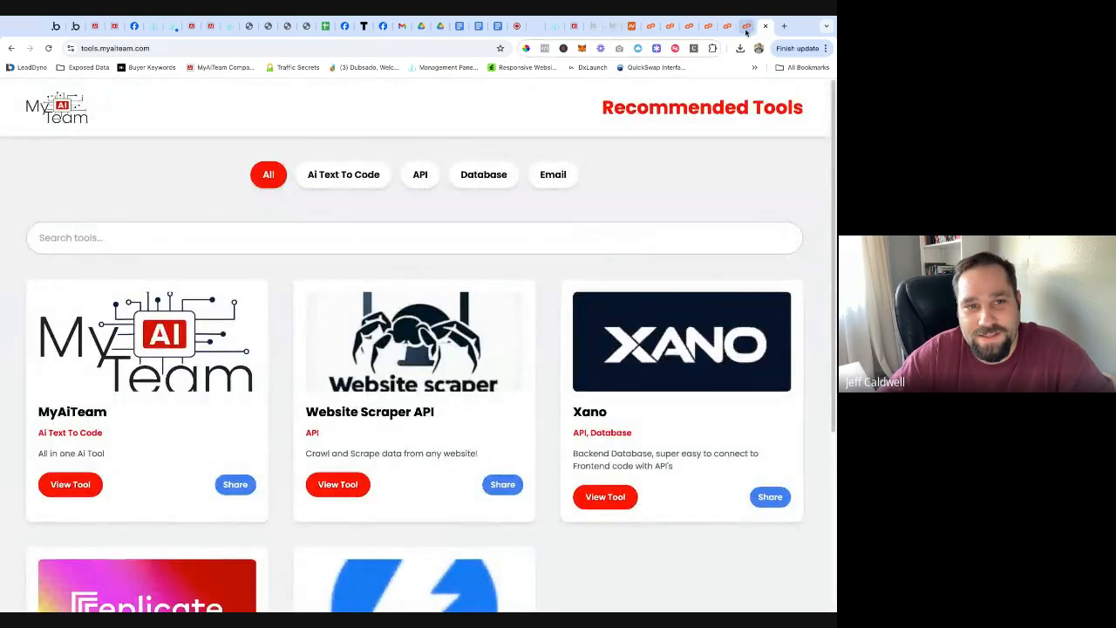
{"action": "left_click", "coordinate": [745, 28]}
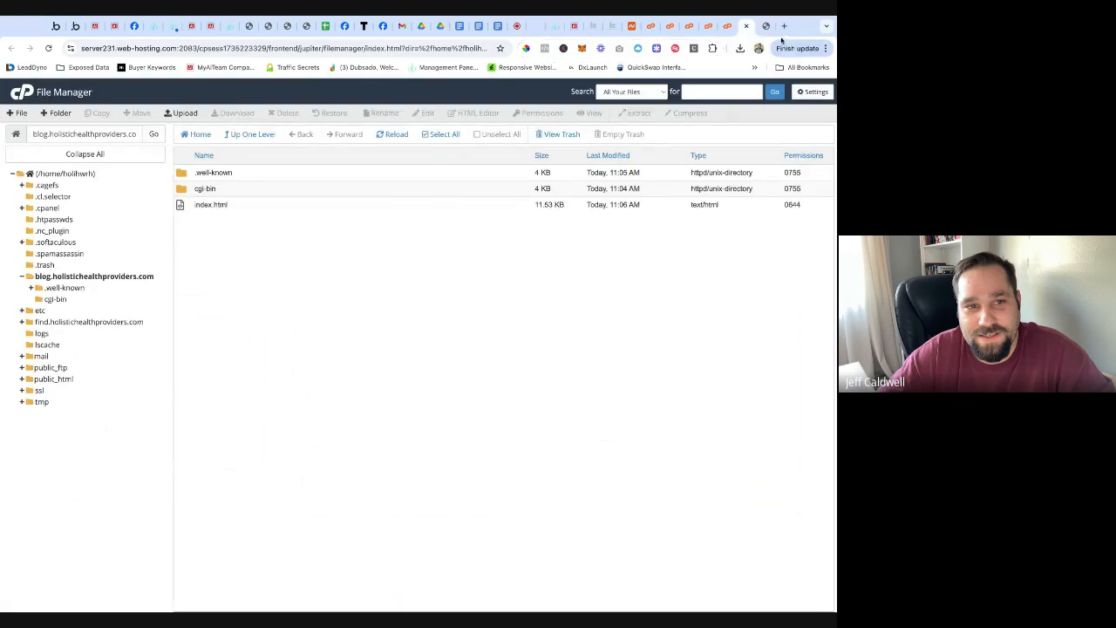
{"action": "left_click", "coordinate": [726, 28]}
{"action": "left_click", "coordinate": [762, 31]}
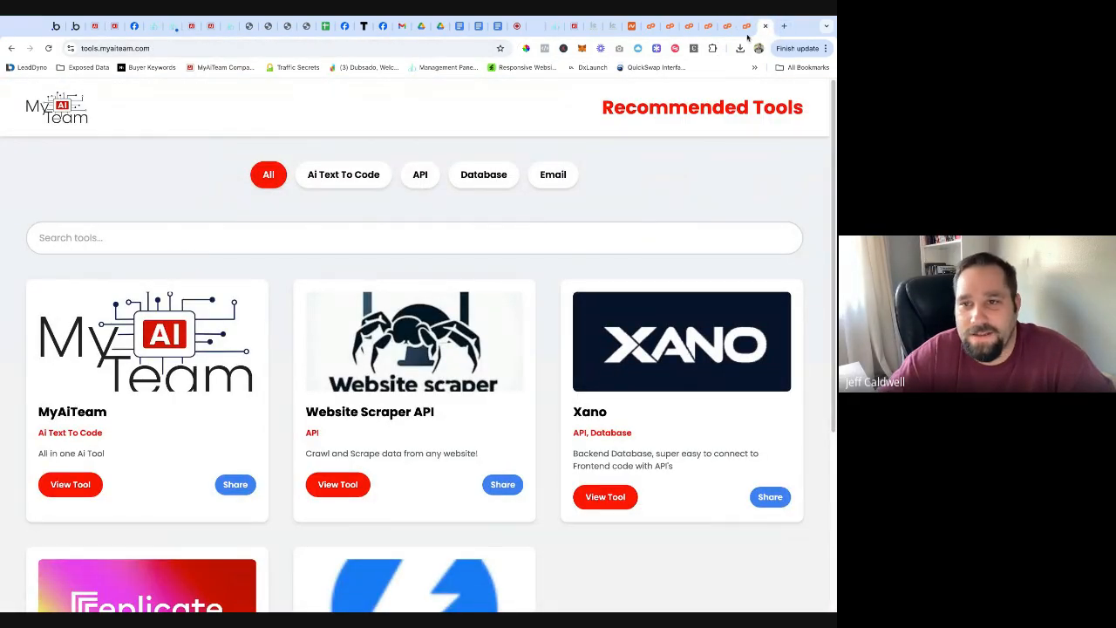
{"action": "left_click", "coordinate": [632, 27]}
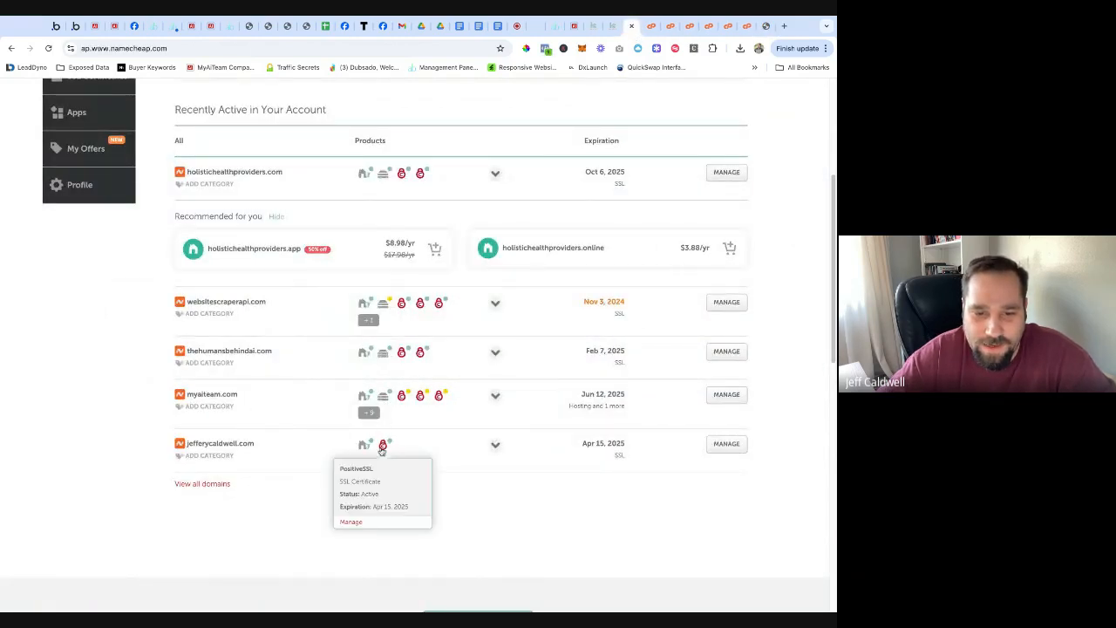
{"action": "mouse_move", "coordinate": [385, 397]}
{"action": "left_click", "coordinate": [373, 474]}
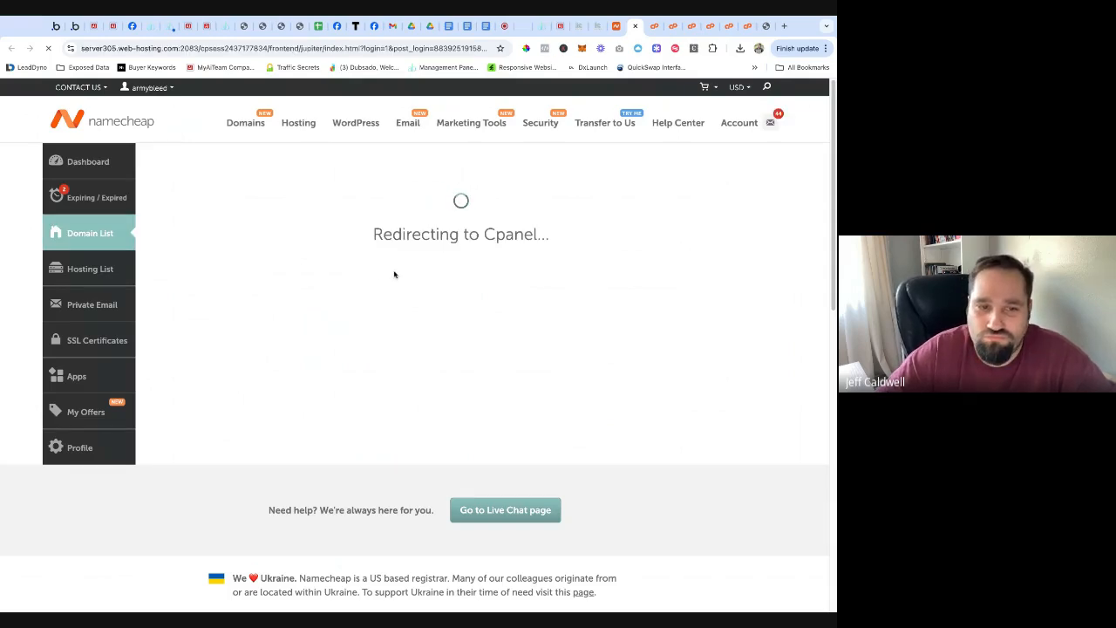
- In File Manager, open the tools.myaiteam.com folder and start renaming index.html
{"action": "left_click", "coordinate": [204, 457]}
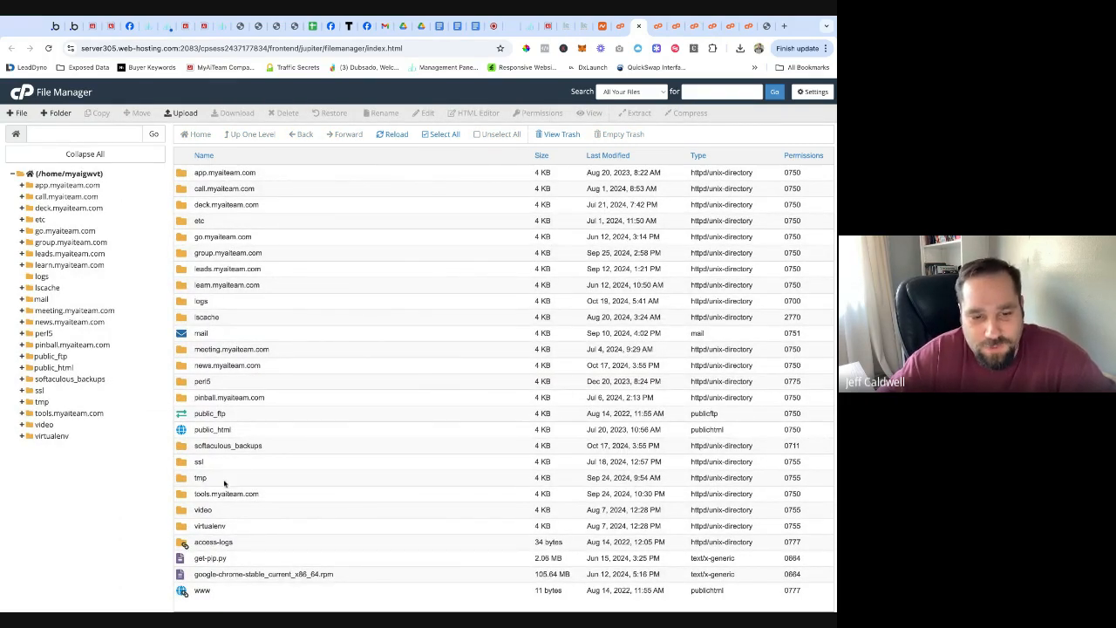
{"action": "double_click", "coordinate": [187, 495]}
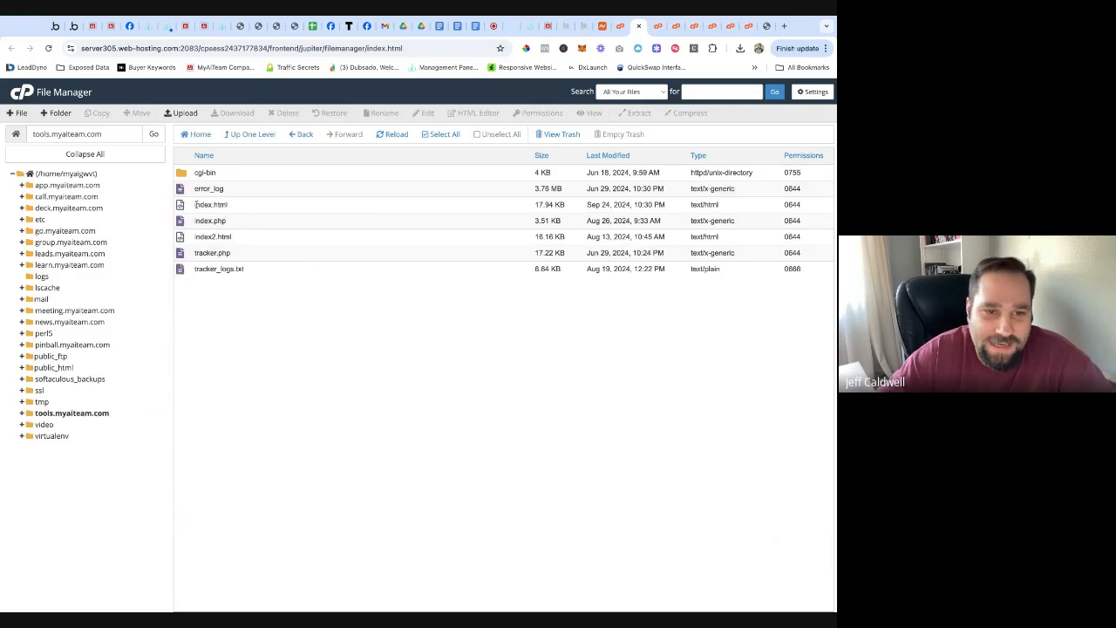
{"action": "left_click", "coordinate": [763, 26]}
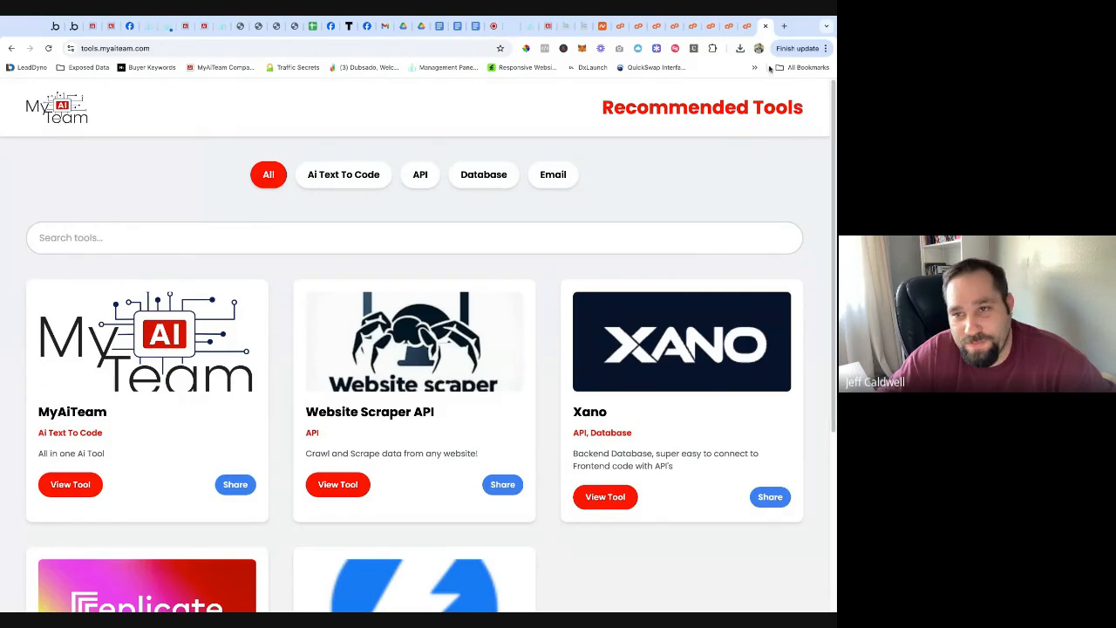
{"action": "left_click", "coordinate": [637, 28]}
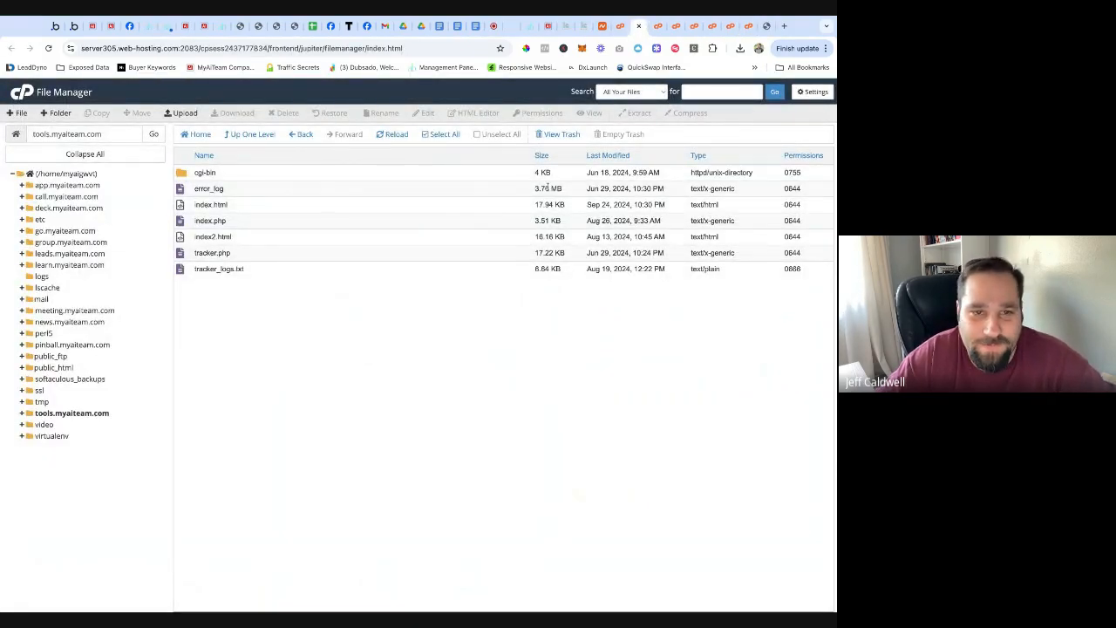
{"action": "right_click", "coordinate": [210, 202]}
{"action": "left_click", "coordinate": [243, 305]}
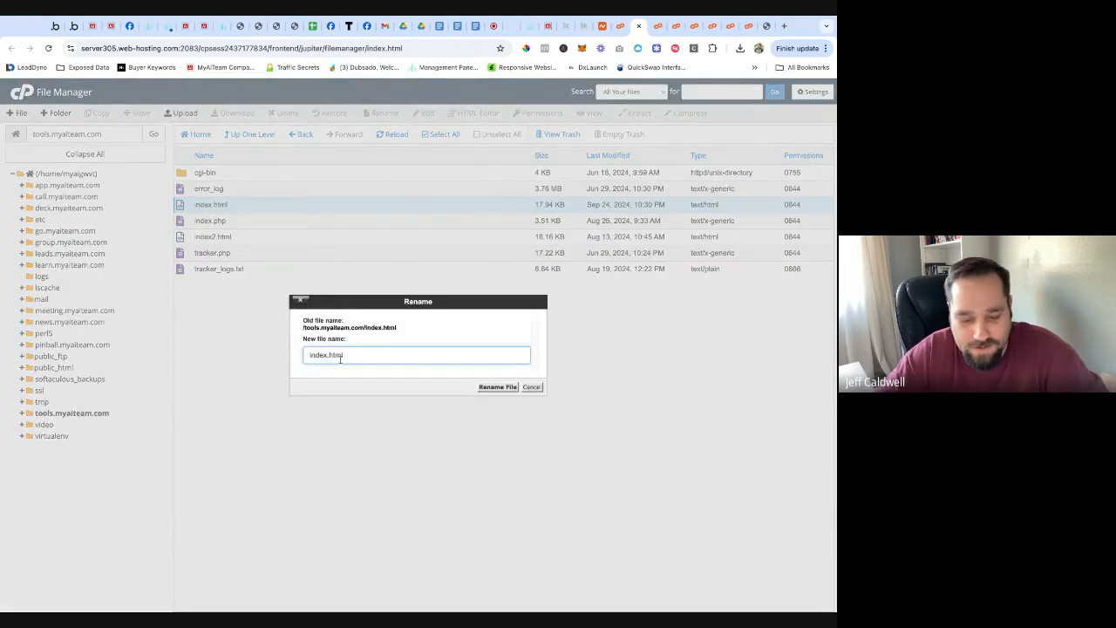
- Rename index.html to index4.html and choose a file to upload into the folder
{"action": "left_click", "coordinate": [488, 388]}
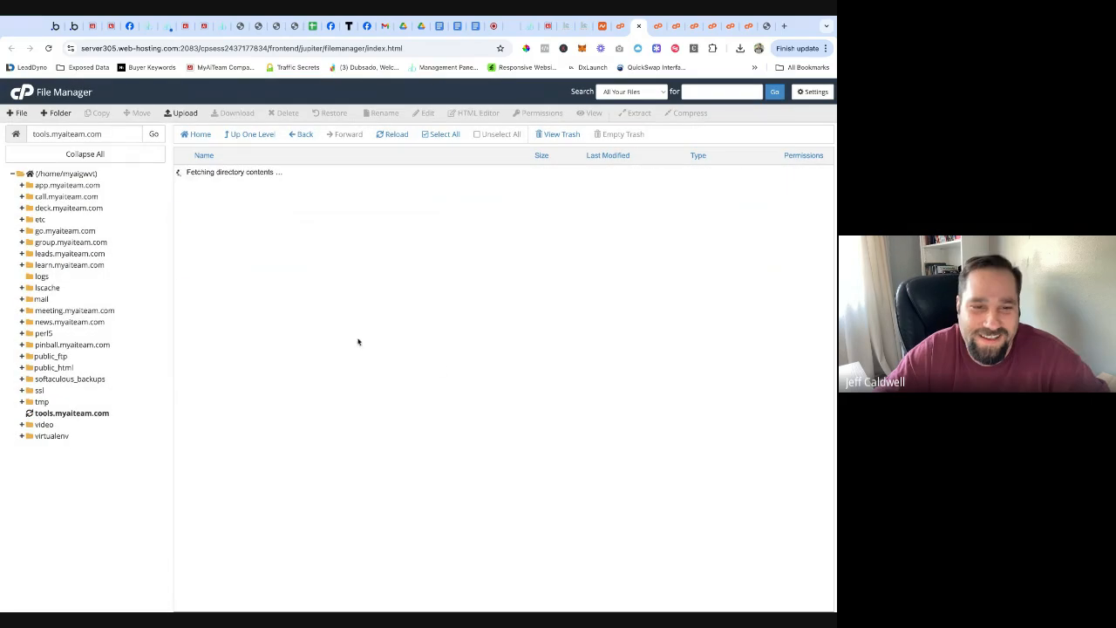
{"action": "left_click", "coordinate": [182, 114]}
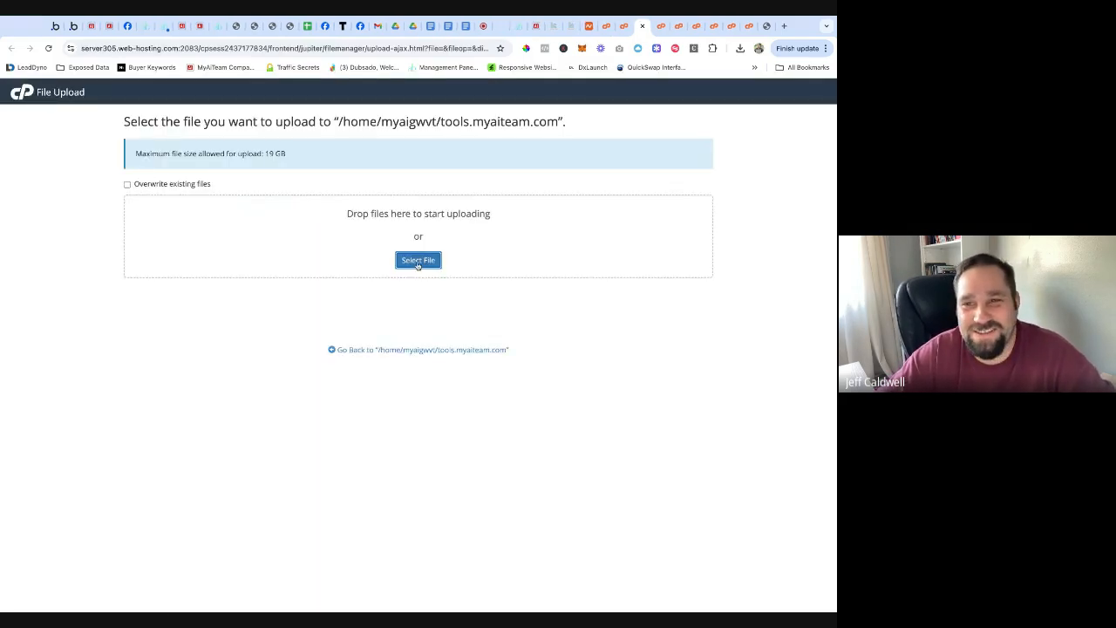
{"action": "left_click", "coordinate": [418, 261]}
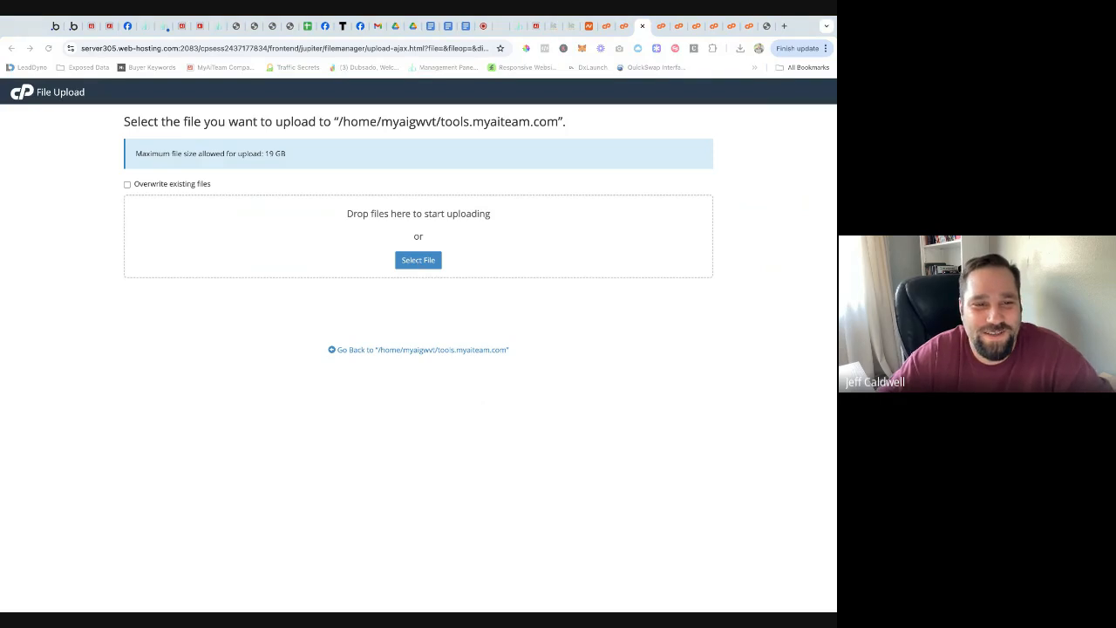
- Check the live tools.myaiteam.com page after the upload, then return to the file manager tabs
{"action": "left_click", "coordinate": [767, 28]}
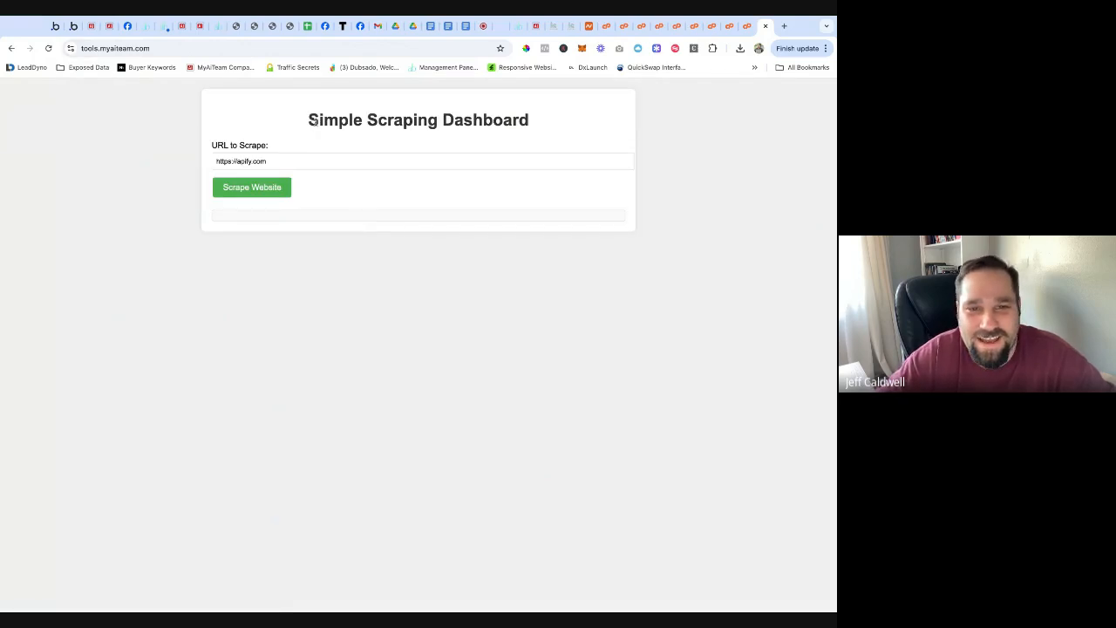
{"action": "left_click_drag", "start_coordinate": [314, 122], "coordinate": [543, 119]}
{"action": "left_click", "coordinate": [543, 119]}
{"action": "left_click", "coordinate": [747, 28]}
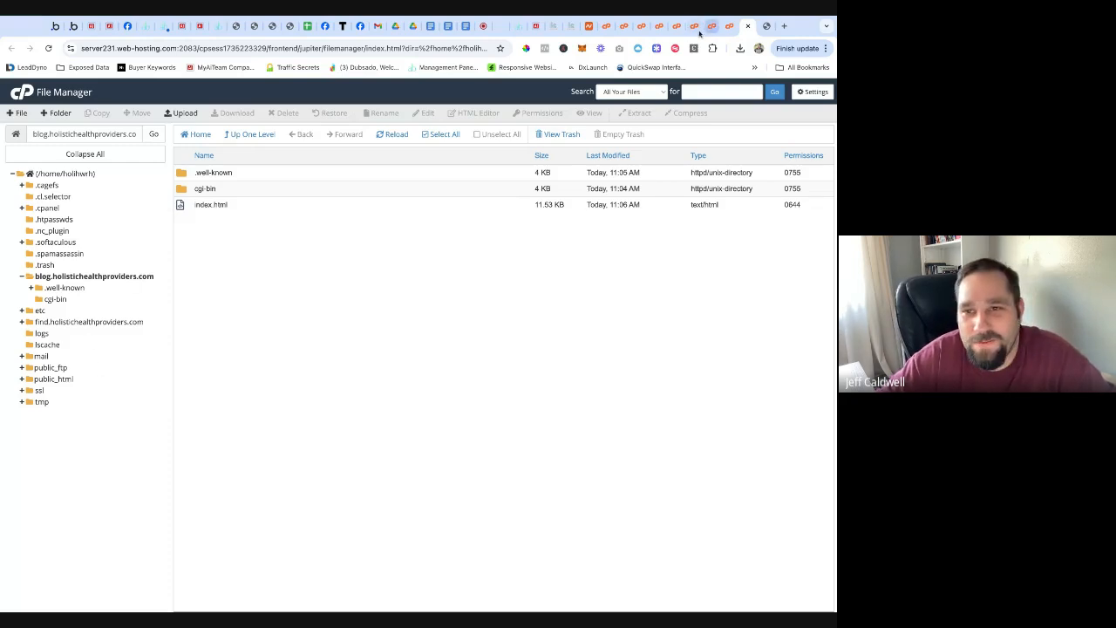
- Load blog.thehumansbehindai.com in a new tab, then close the SORRY page and a leftover tab
{"action": "left_click", "coordinate": [644, 33]}
{"action": "left_click", "coordinate": [660, 32]}
{"action": "left_click", "coordinate": [679, 33]}
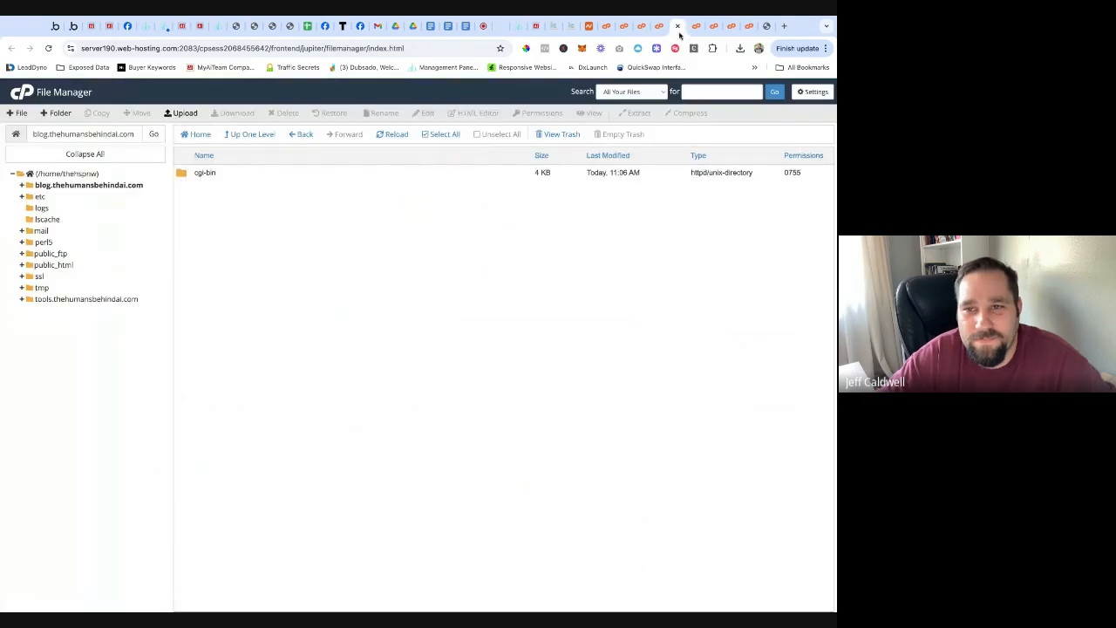
{"action": "left_click", "coordinate": [696, 32]}
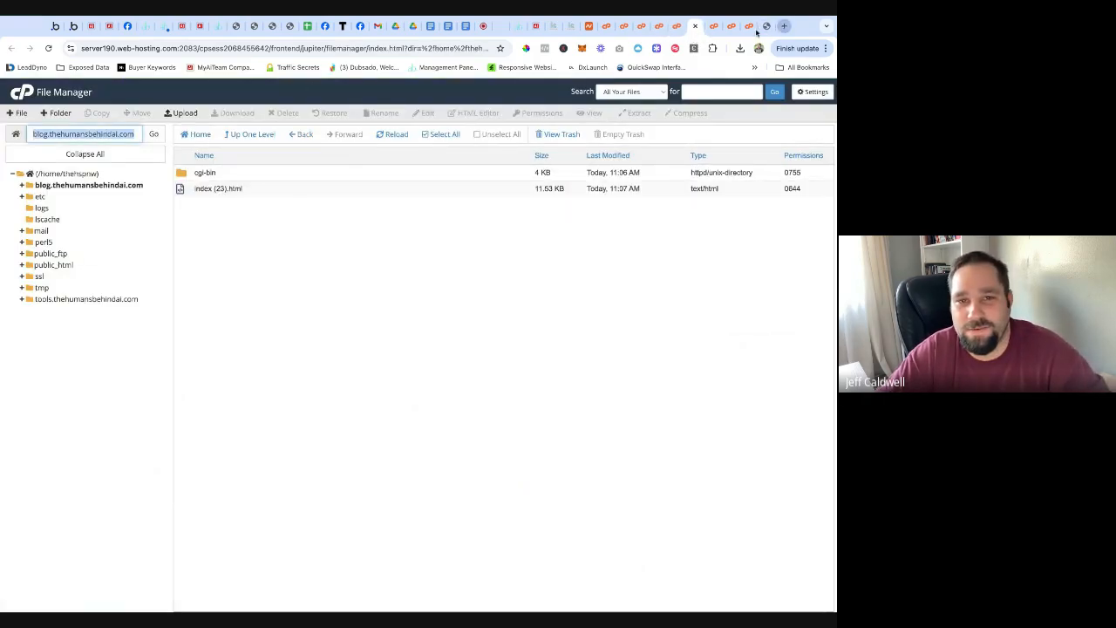
{"action": "left_click", "coordinate": [784, 26]}
{"action": "type", "text": "blog.thehumansbehindai.com"}
{"action": "key", "text": "Return"}
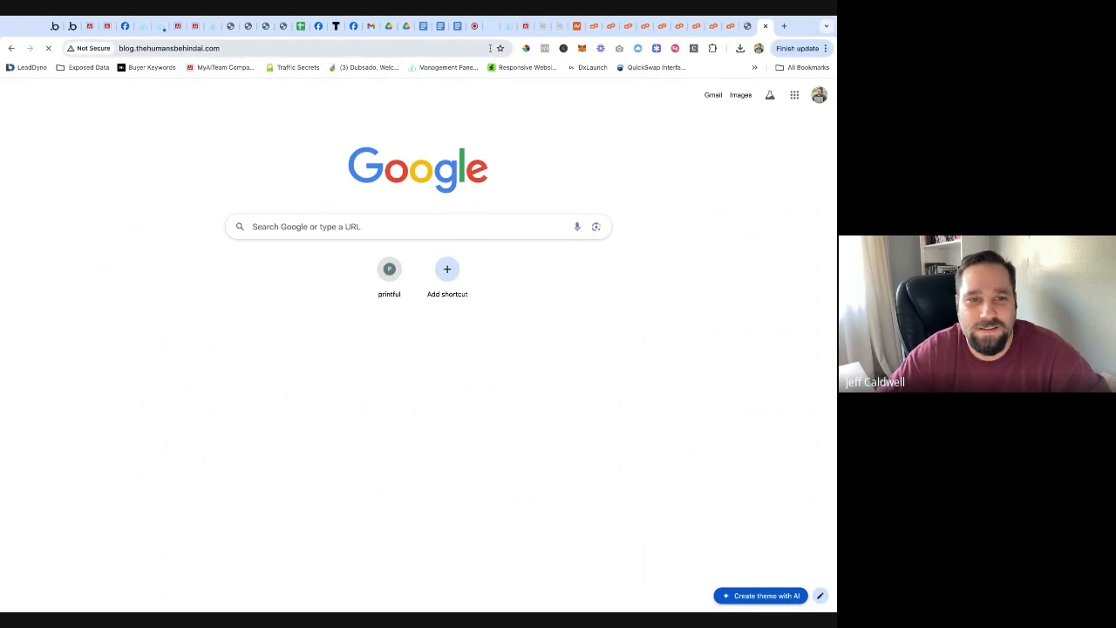
{"action": "left_click", "coordinate": [766, 27]}
{"action": "left_click", "coordinate": [767, 27]}
- Copy the holistichealthproviders folder path and load blog.holistichealthproviders.com in the dashboard tab
{"action": "left_click", "coordinate": [749, 33]}
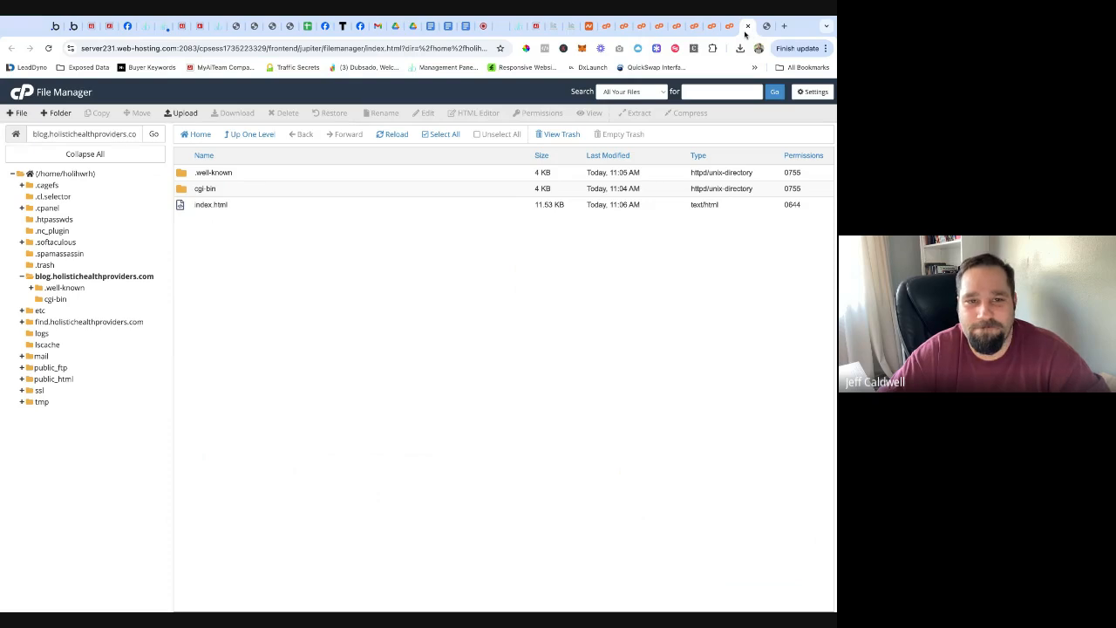
{"action": "triple_click", "coordinate": [131, 134]}
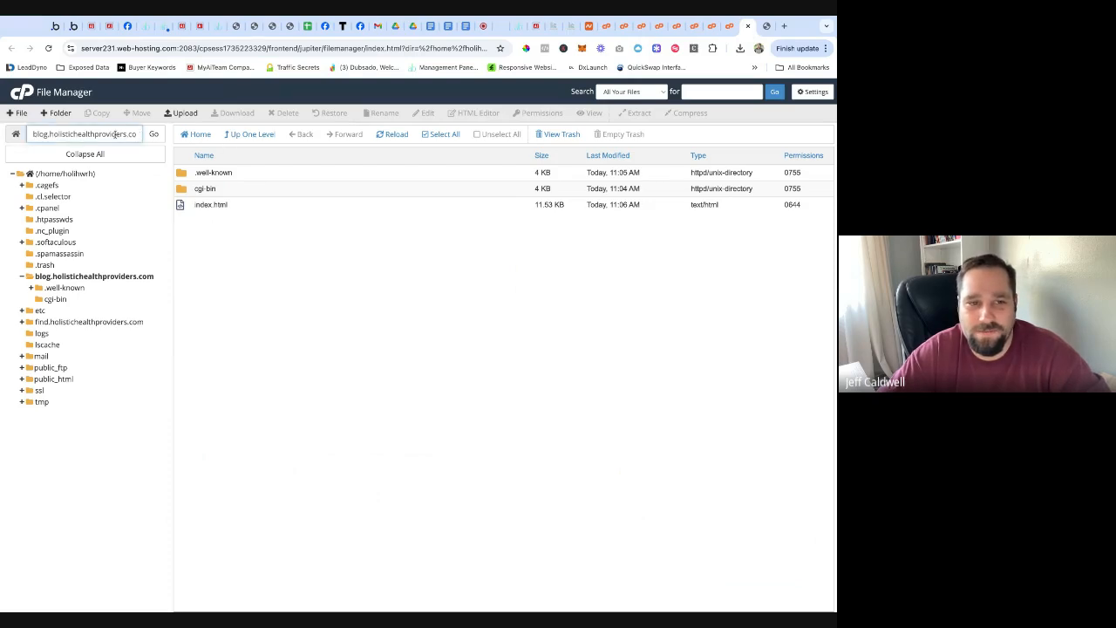
{"action": "left_click", "coordinate": [766, 26]}
{"action": "left_click", "coordinate": [400, 48]}
{"action": "type", "text": "blog.holistichealthproviders.com"}
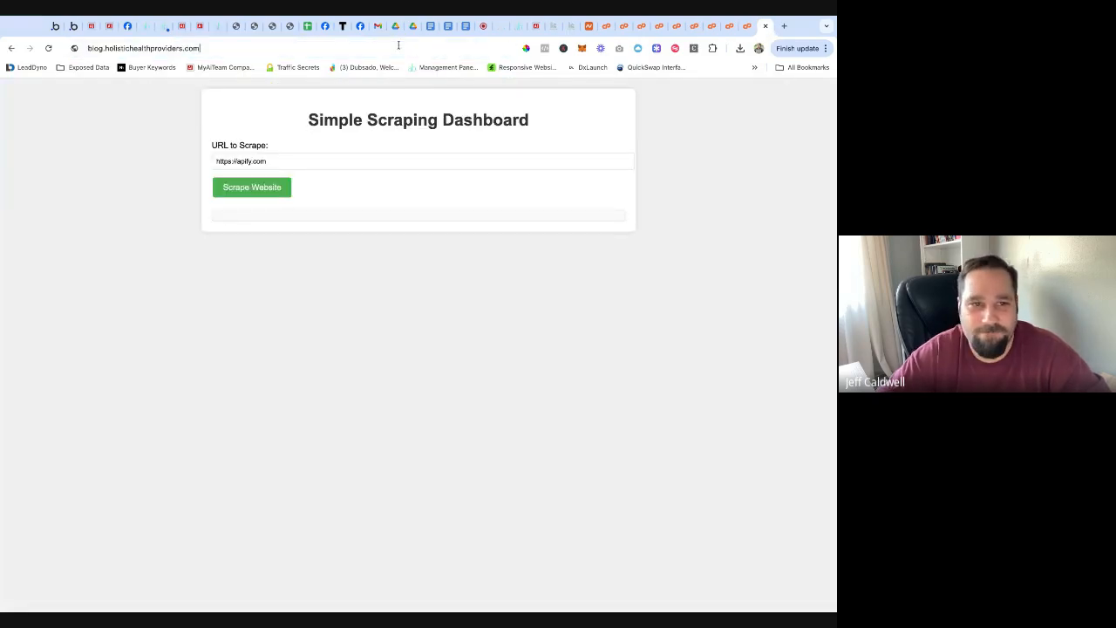
{"action": "key", "text": "Return"}
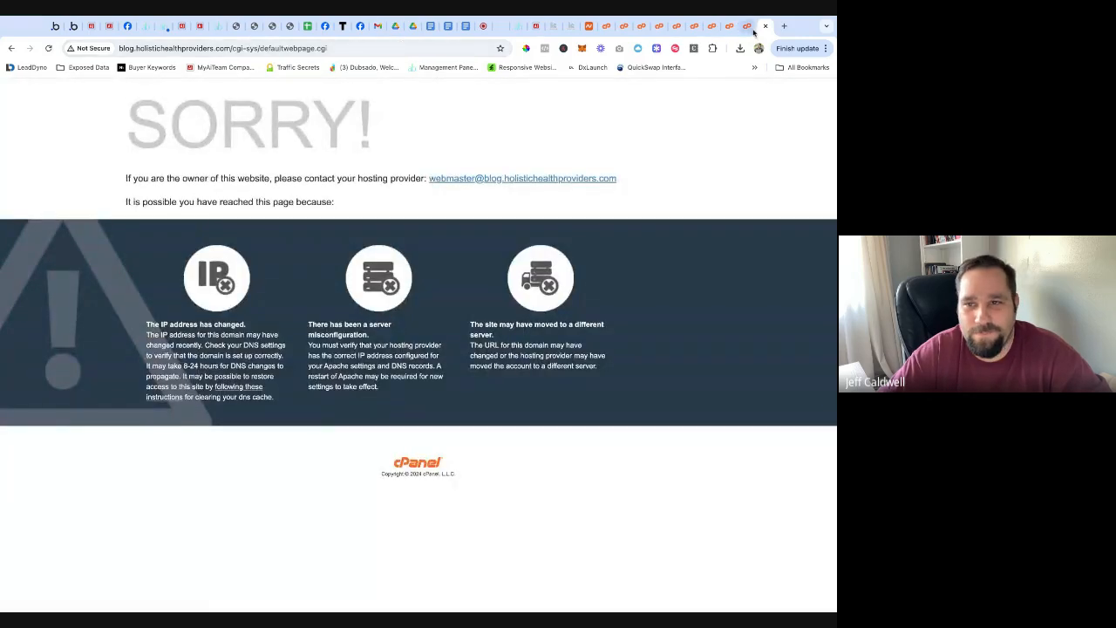
- Find the cPanel File Upload tab showing index (23).html uploaded to 100%
{"action": "left_click", "coordinate": [734, 28]}
{"action": "left_click", "coordinate": [711, 30]}
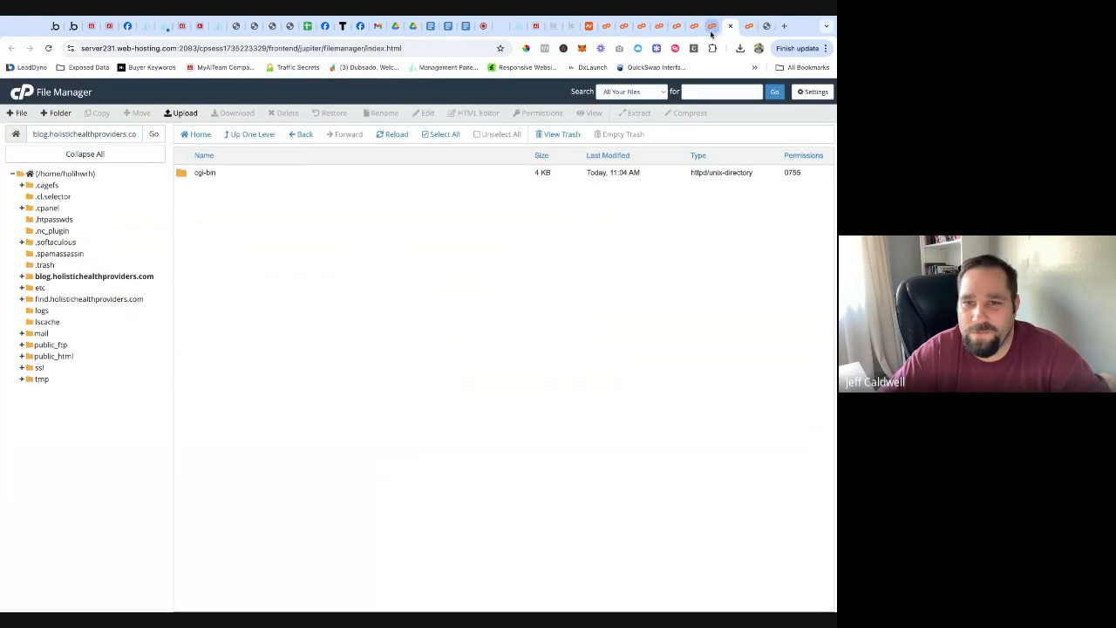
{"action": "left_click", "coordinate": [710, 34]}
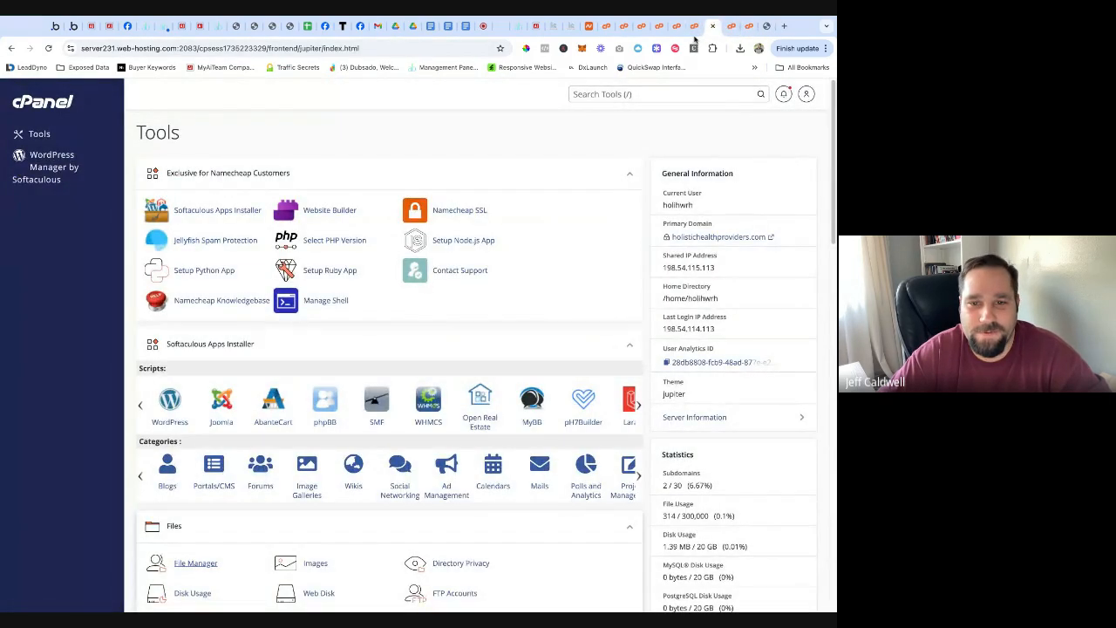
{"action": "left_click", "coordinate": [689, 34]}
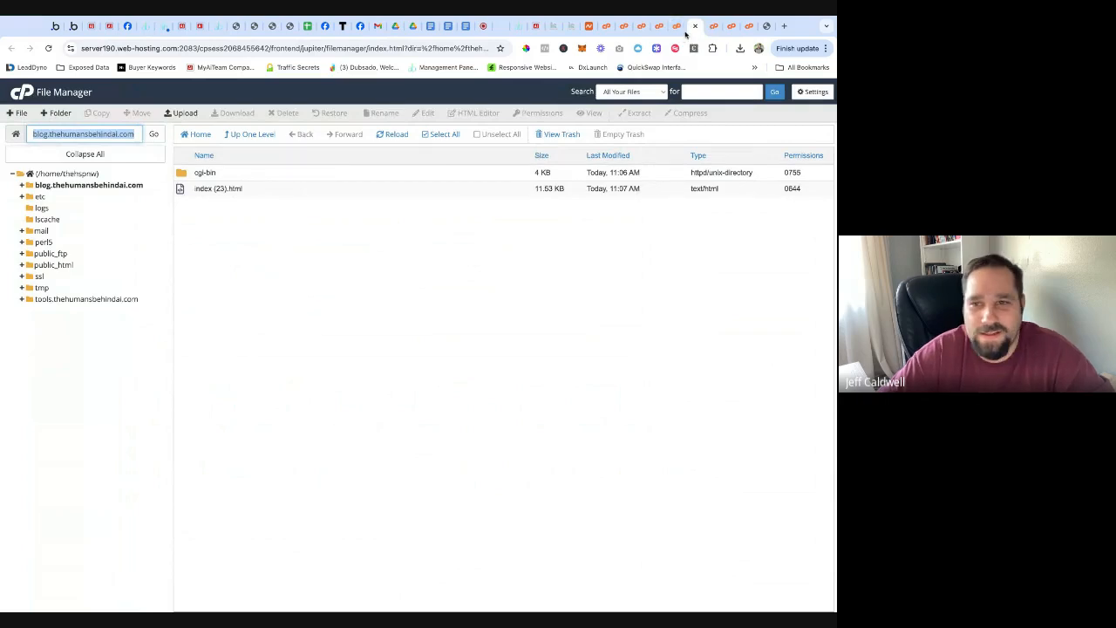
{"action": "left_click", "coordinate": [679, 33]}
{"action": "left_click", "coordinate": [658, 33]}
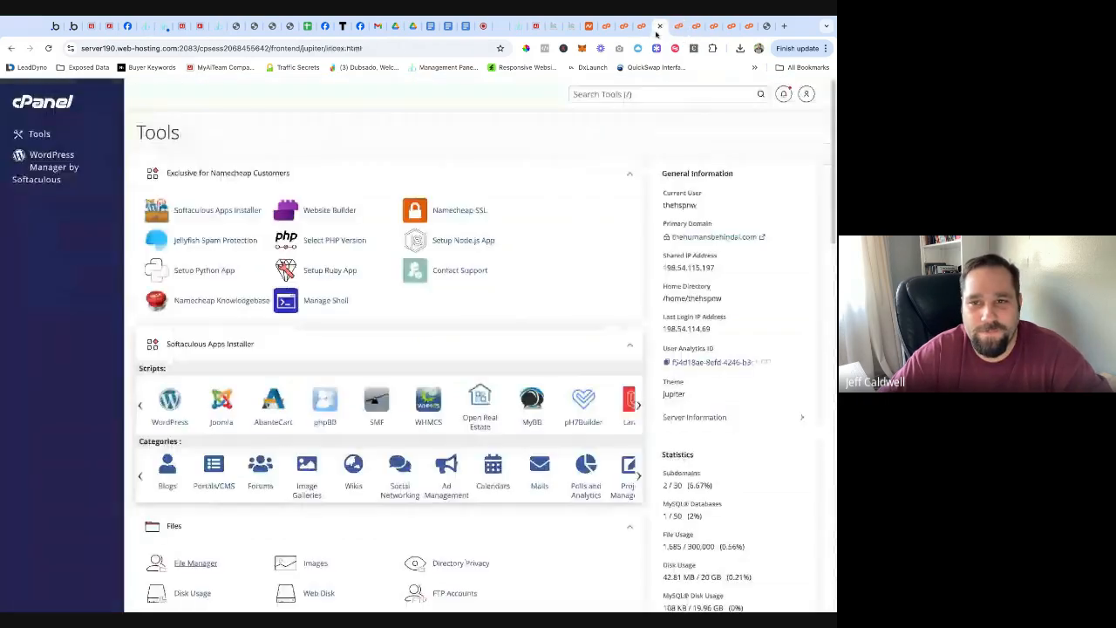
{"action": "left_click", "coordinate": [625, 27]}
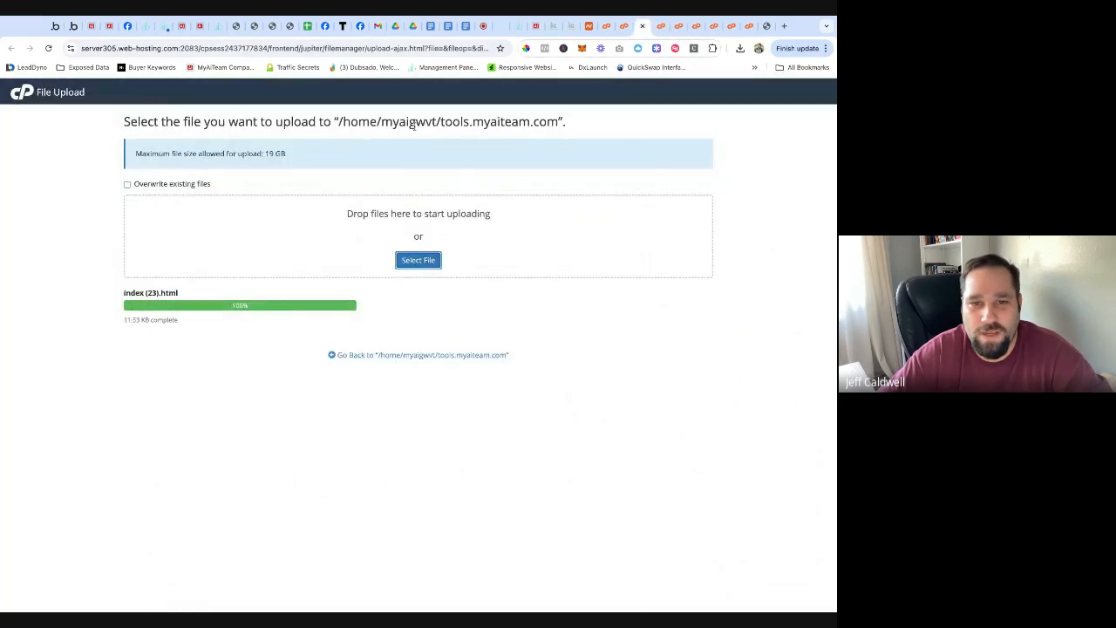
- Replace the SORRY page with tools.myaiteam.com in that tab
{"action": "left_click", "coordinate": [417, 354]}
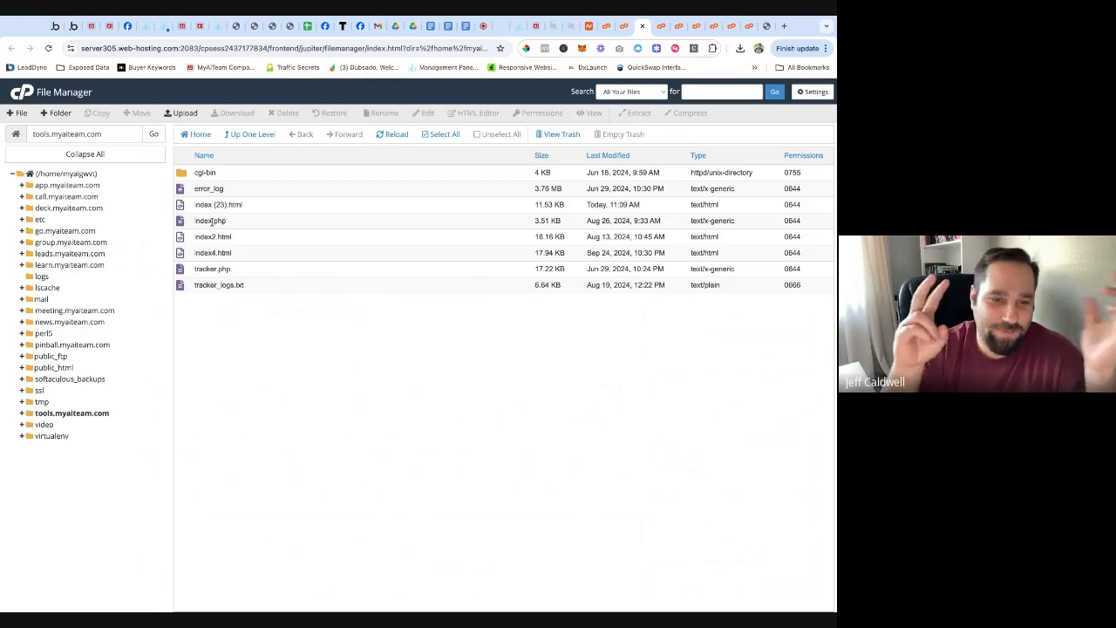
{"action": "left_click", "coordinate": [767, 29]}
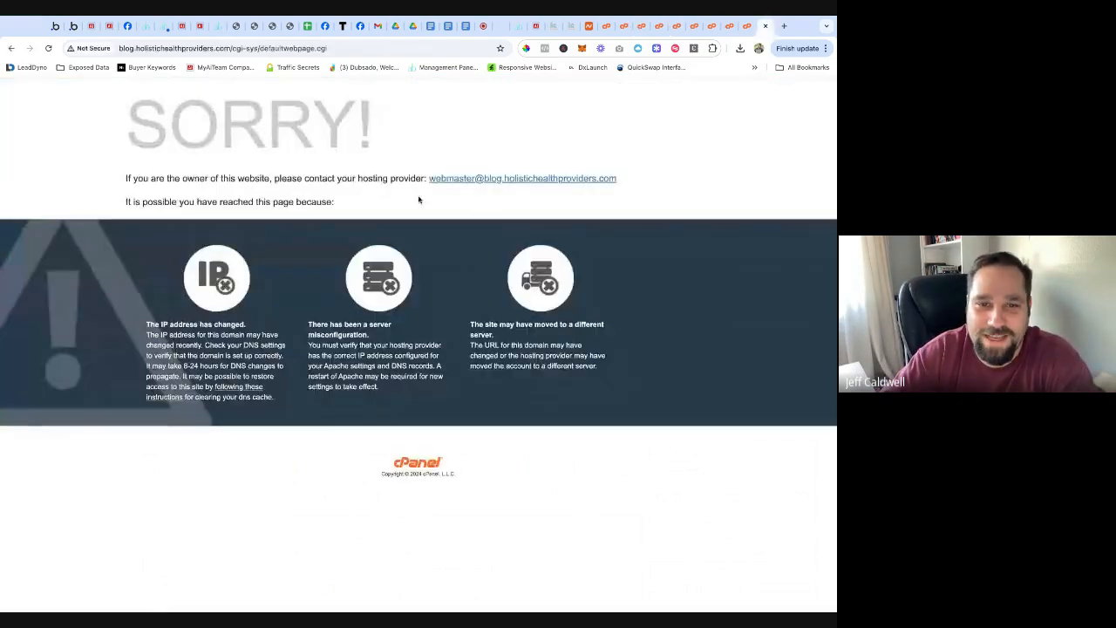
{"action": "left_click", "coordinate": [440, 50]}
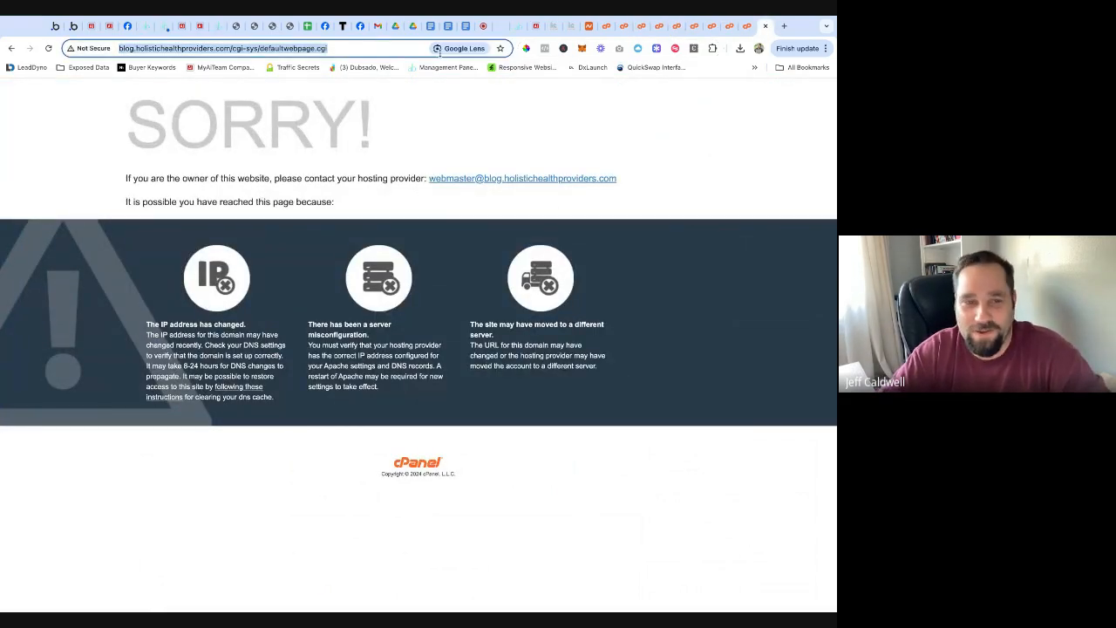
{"action": "type", "text": "tool"}
{"action": "key", "text": "Return"}
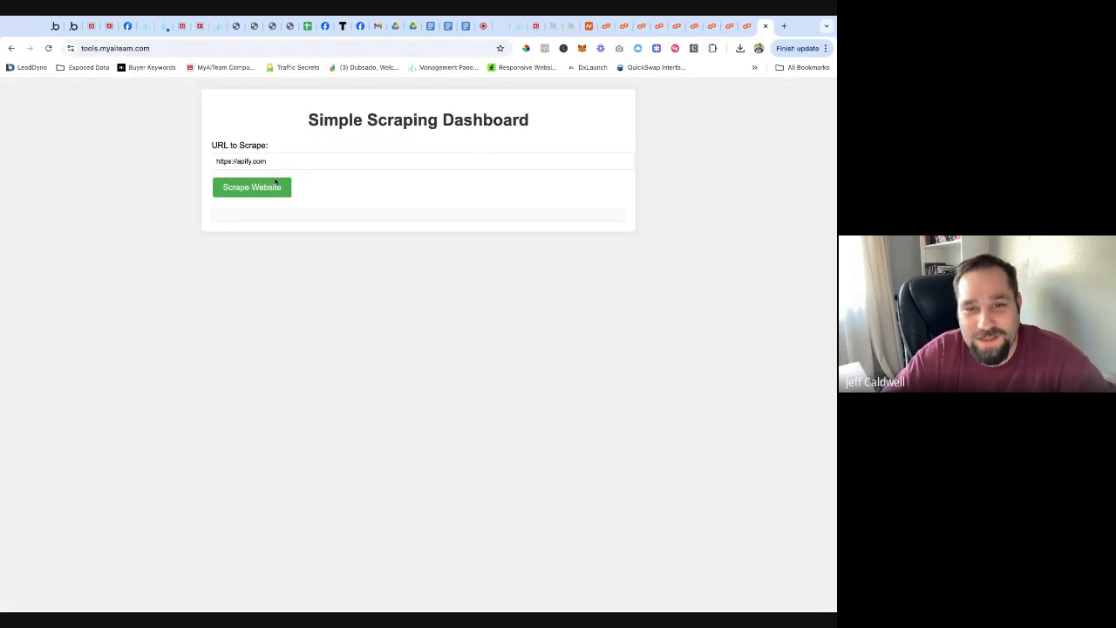
- Close the extra File Manager and cPanel Tools tabs, leaving the tools.myaiteam.com file listing
{"action": "left_click", "coordinate": [747, 26]}
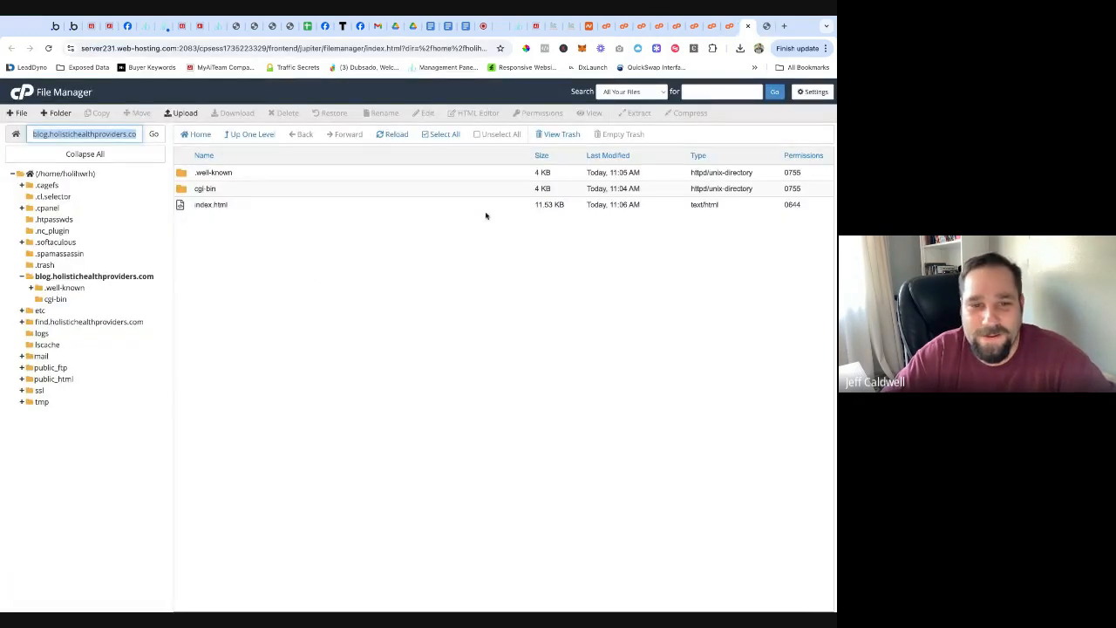
{"action": "left_click", "coordinate": [660, 28]}
{"action": "left_click", "coordinate": [678, 26]}
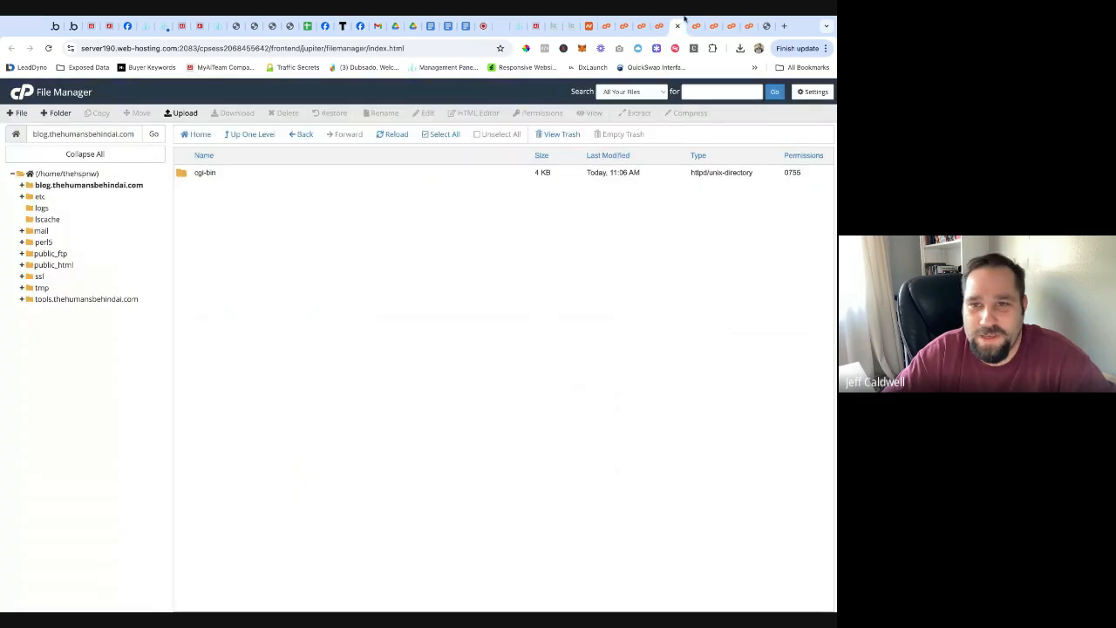
{"action": "left_click", "coordinate": [677, 26]}
{"action": "left_click", "coordinate": [679, 26]}
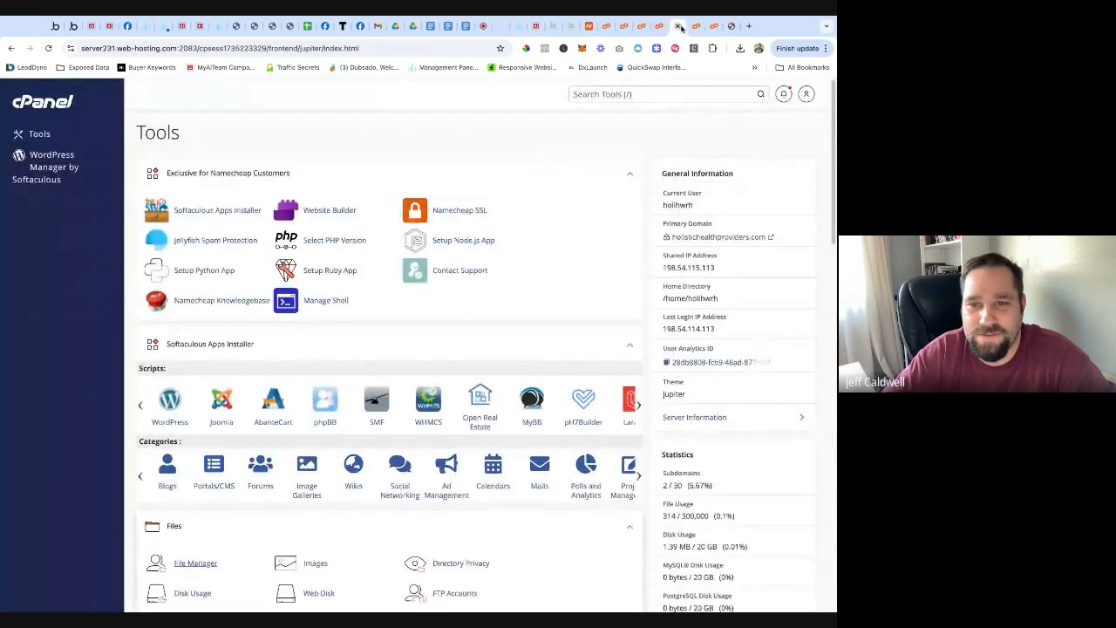
{"action": "left_click", "coordinate": [679, 26]}
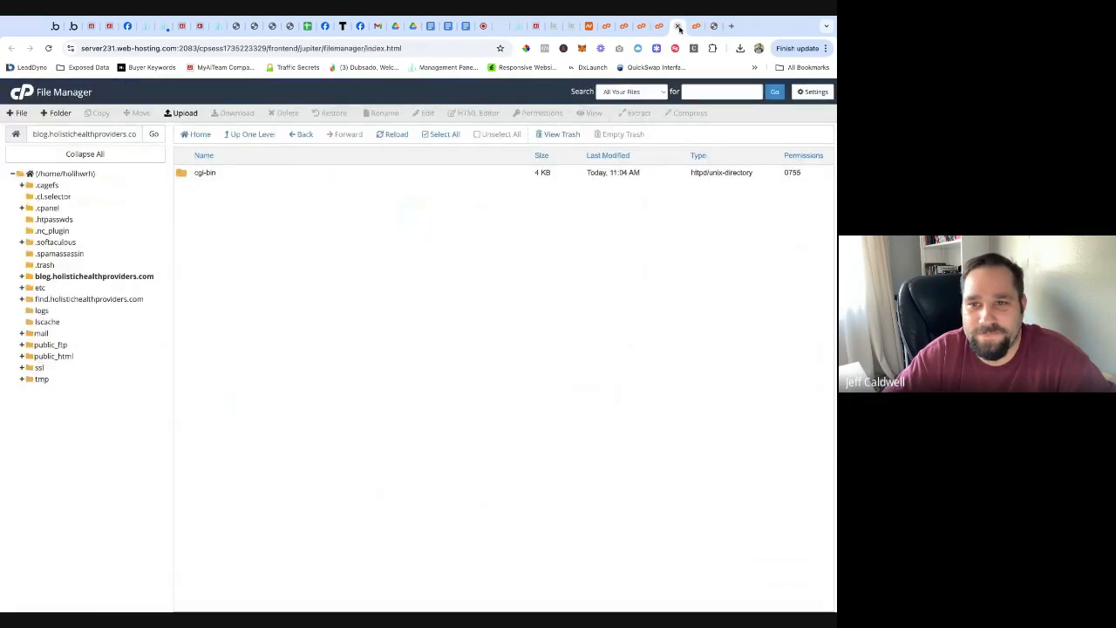
{"action": "left_click", "coordinate": [679, 26]}
{"action": "left_click", "coordinate": [677, 26]}
{"action": "left_click", "coordinate": [677, 26]}
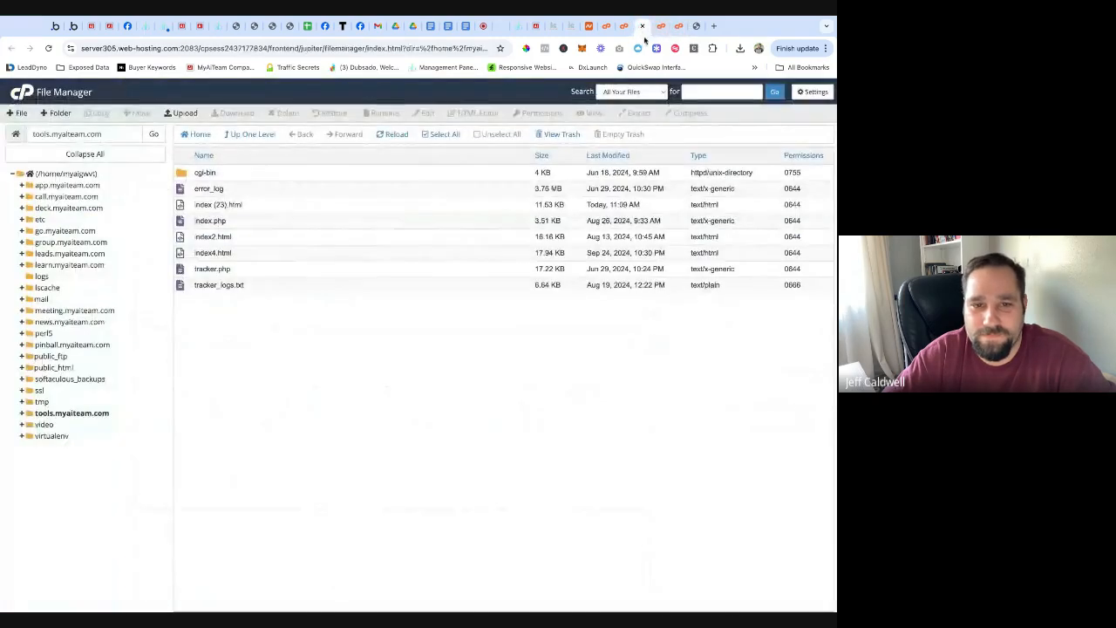
- Rename index.php to index2.php
{"action": "right_click", "coordinate": [209, 227]}
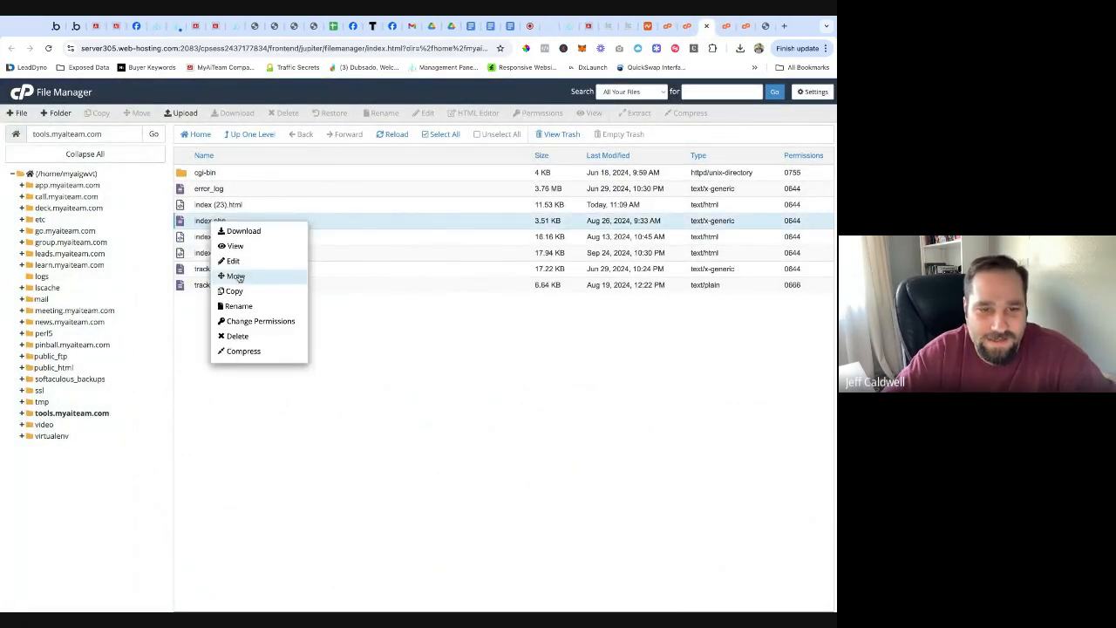
{"action": "left_click", "coordinate": [238, 304]}
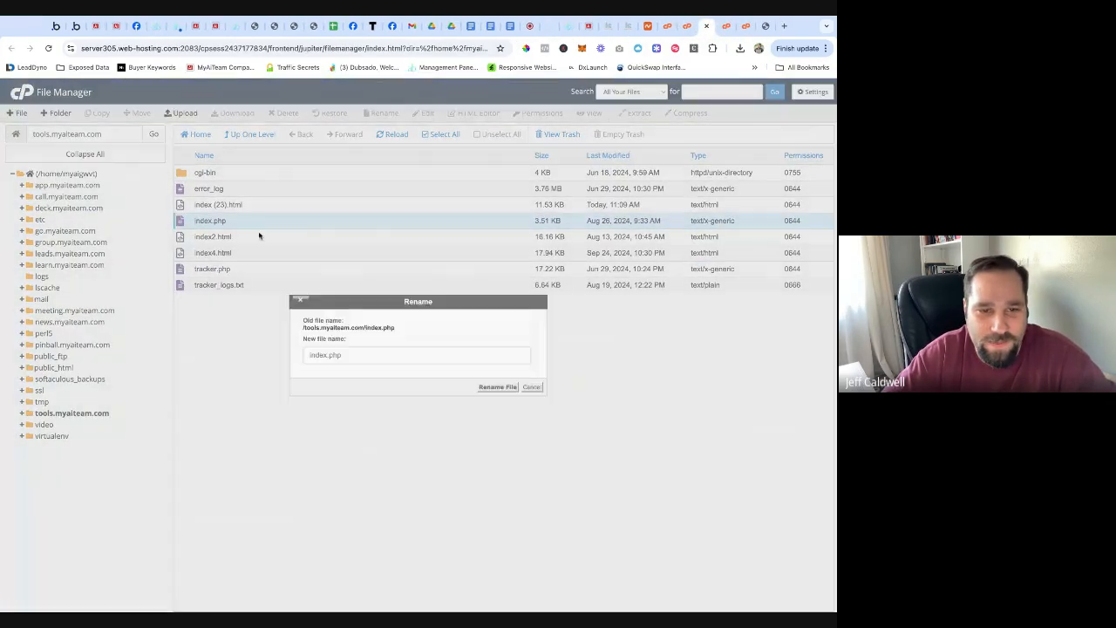
{"action": "left_click", "coordinate": [326, 354]}
{"action": "type", "text": "2"}
{"action": "left_click", "coordinate": [497, 387]}
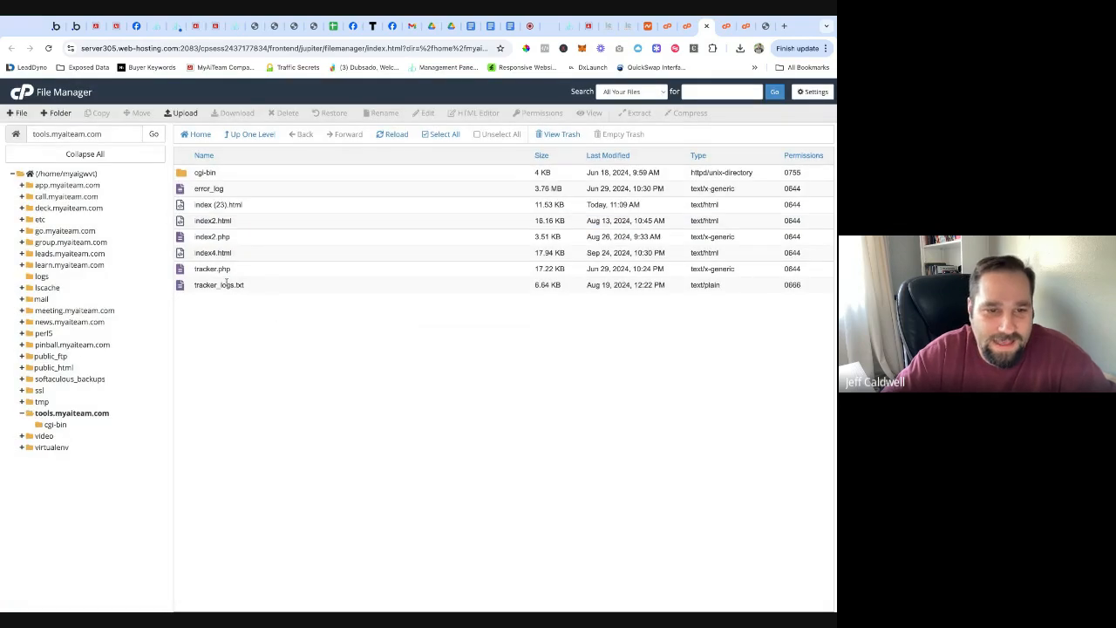
- Rename index (23).html to index.html and view the tools.myaiteam.com tab
{"action": "right_click", "coordinate": [205, 206]}
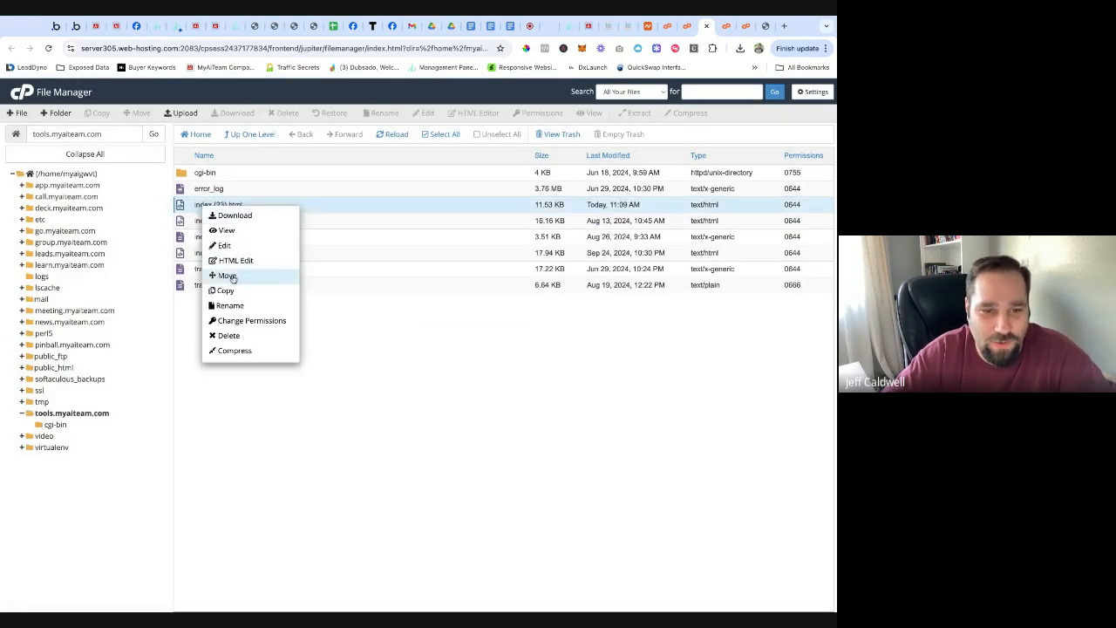
{"action": "left_click", "coordinate": [230, 305]}
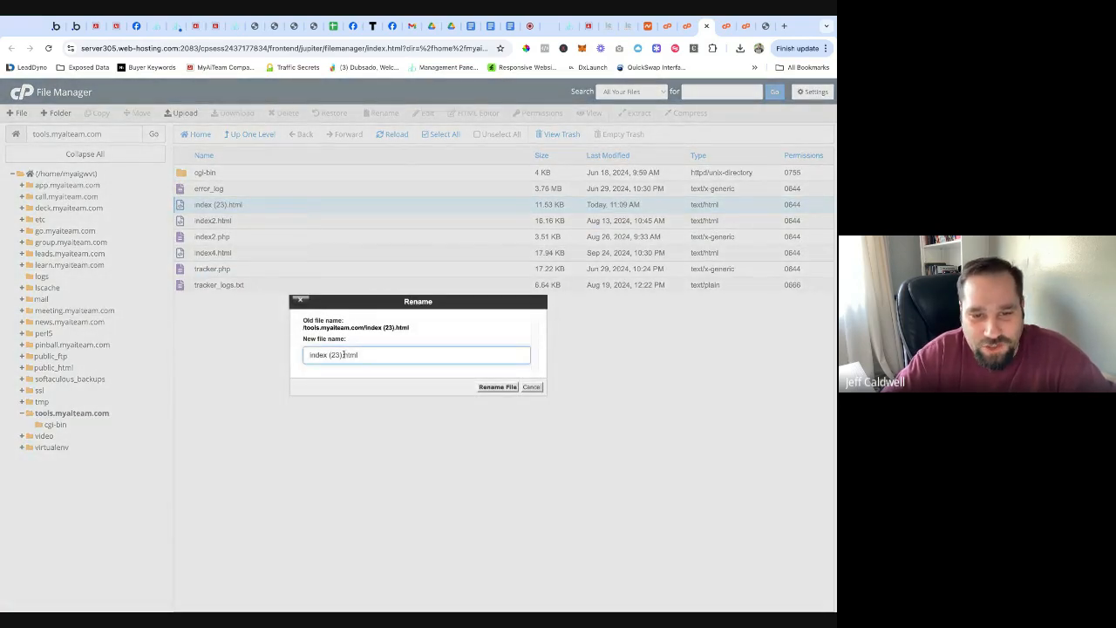
{"action": "double_click", "coordinate": [341, 354]}
{"action": "key", "text": "BackSpace"}
{"action": "key", "text": "BackSpace"}
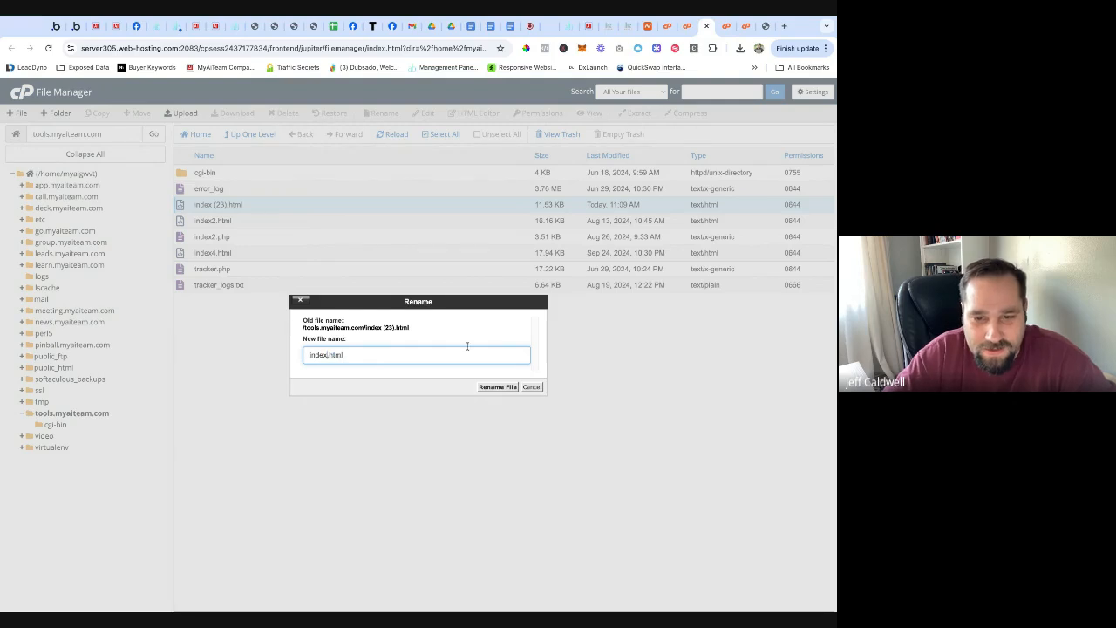
{"action": "left_click", "coordinate": [497, 386]}
{"action": "left_click", "coordinate": [760, 27]}
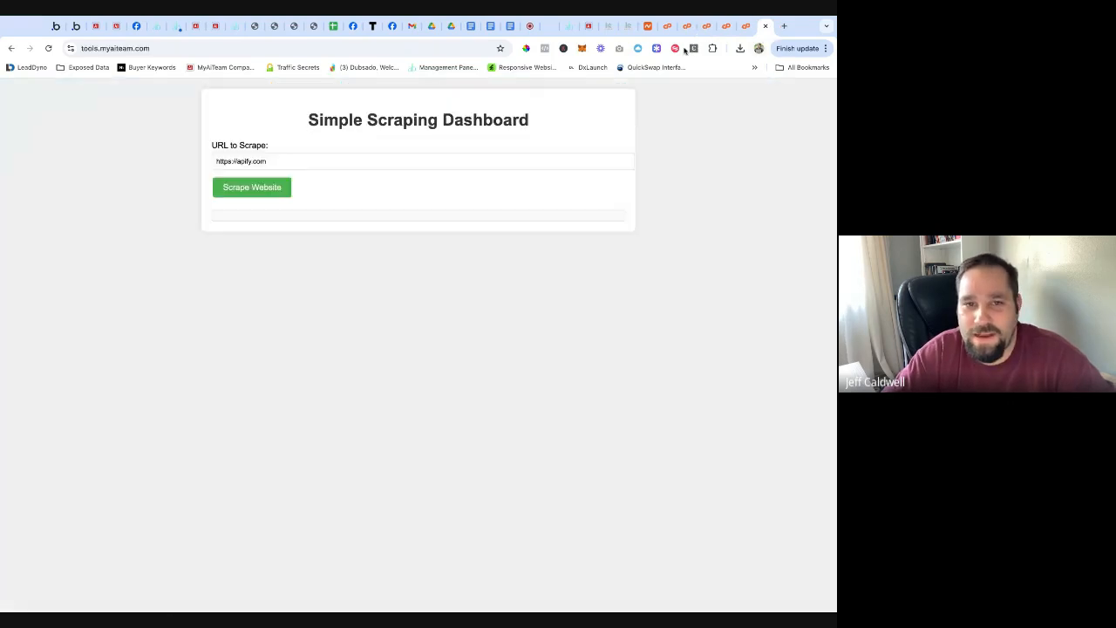
- Reload tools.myaiteam.com so it serves the new LCDesign index.html
{"action": "left_click", "coordinate": [48, 48]}
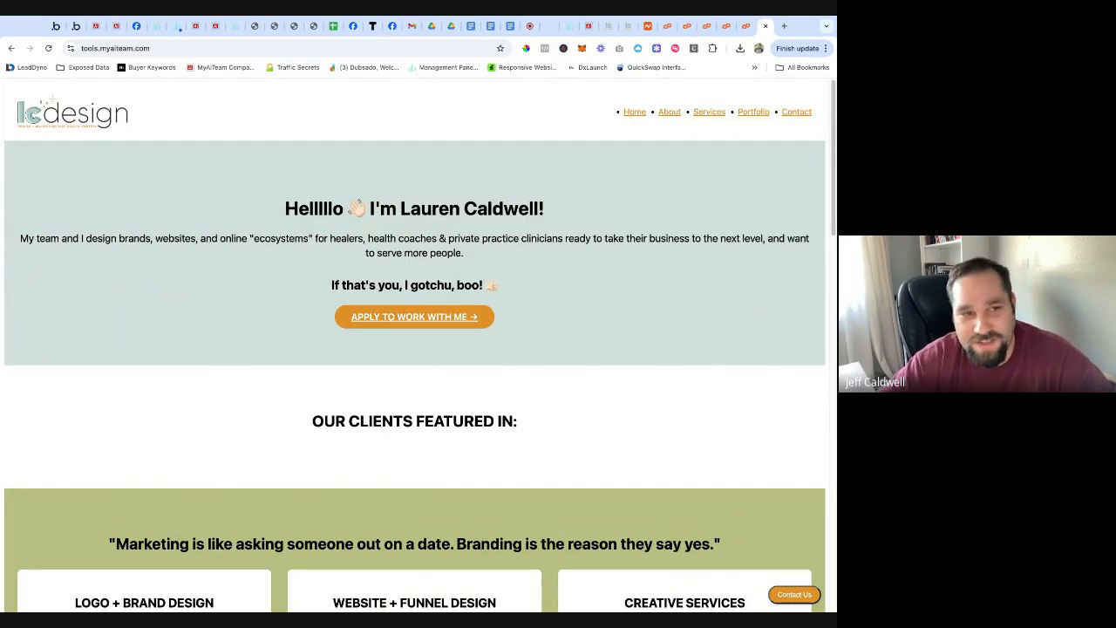
{"action": "left_click", "coordinate": [94, 48]}
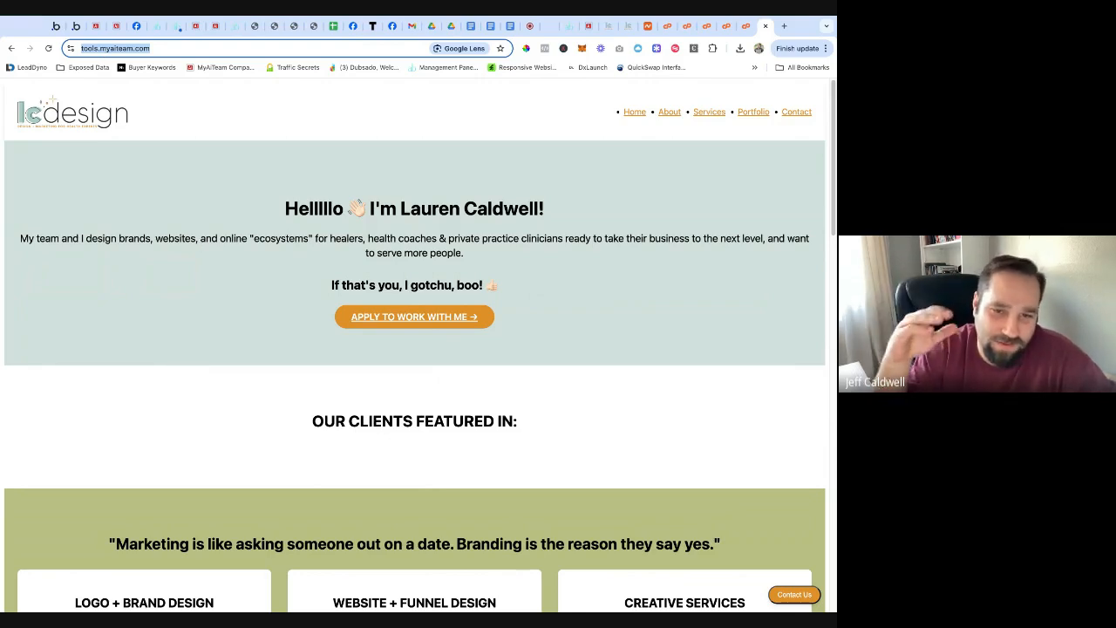
{"action": "left_click", "coordinate": [371, 169]}
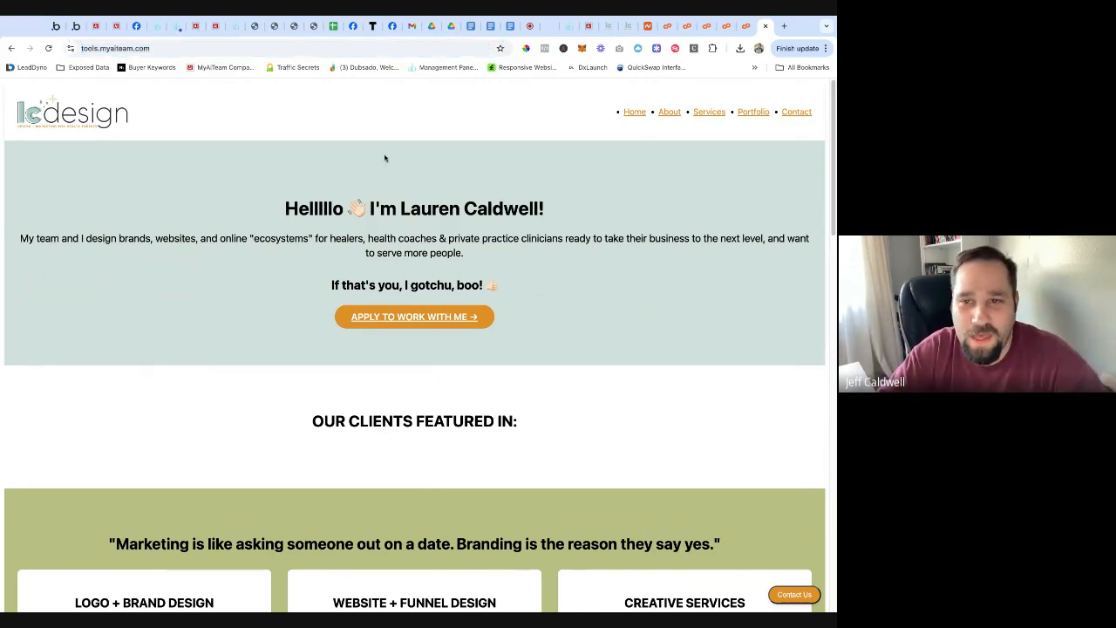
- Test the About and Home nav links, noting the /# they add to the address
{"action": "left_click", "coordinate": [670, 114]}
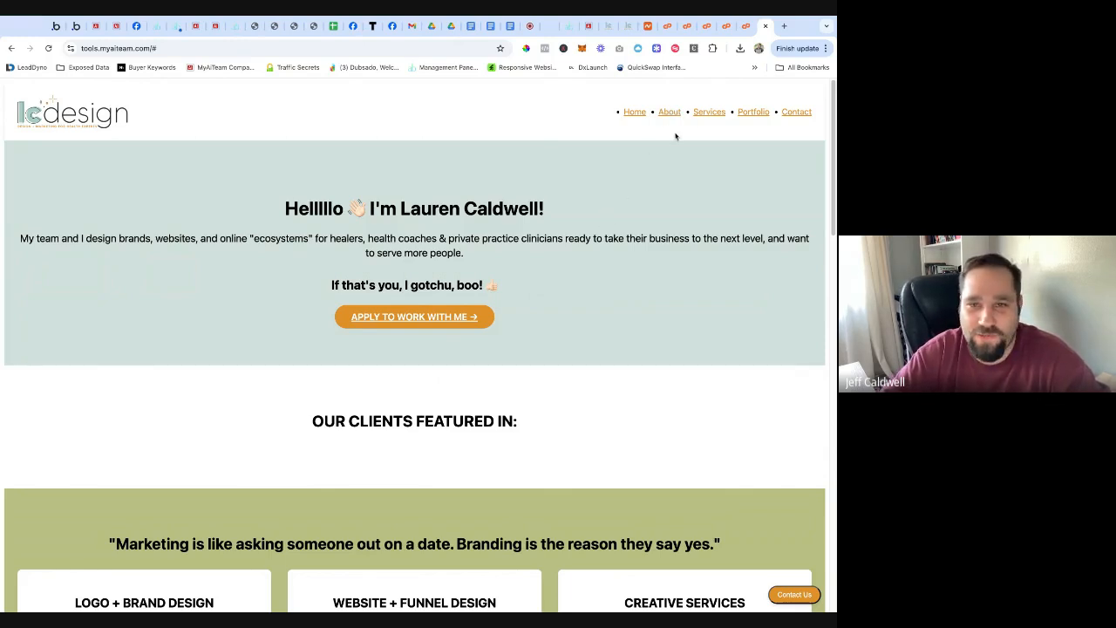
{"action": "left_click", "coordinate": [154, 48]}
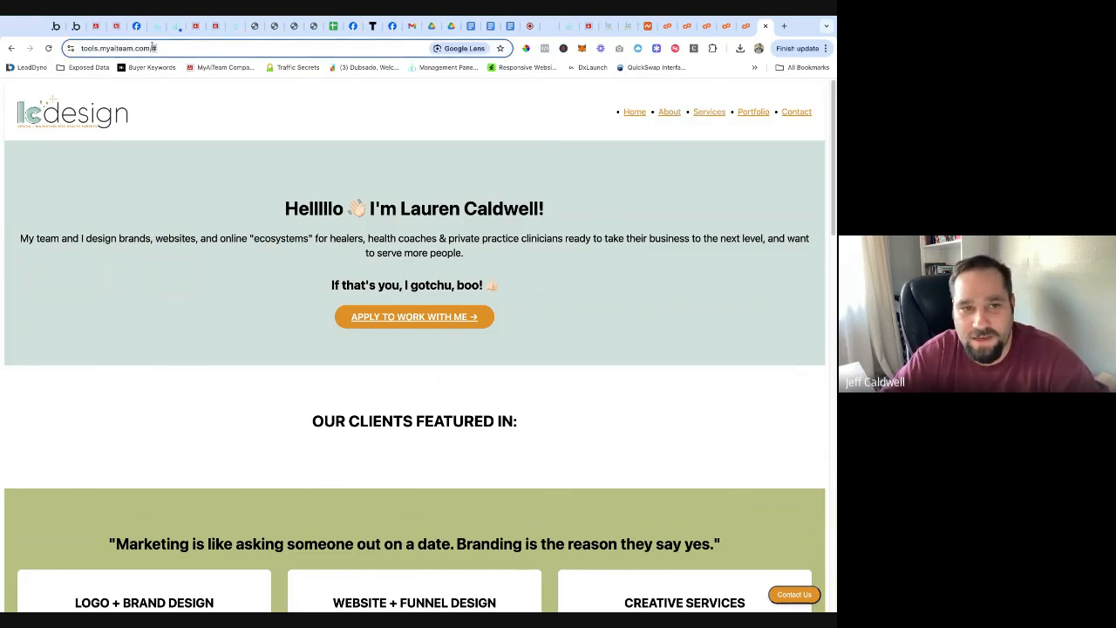
{"action": "left_click_drag", "start_coordinate": [154, 47], "coordinate": [152, 48]}
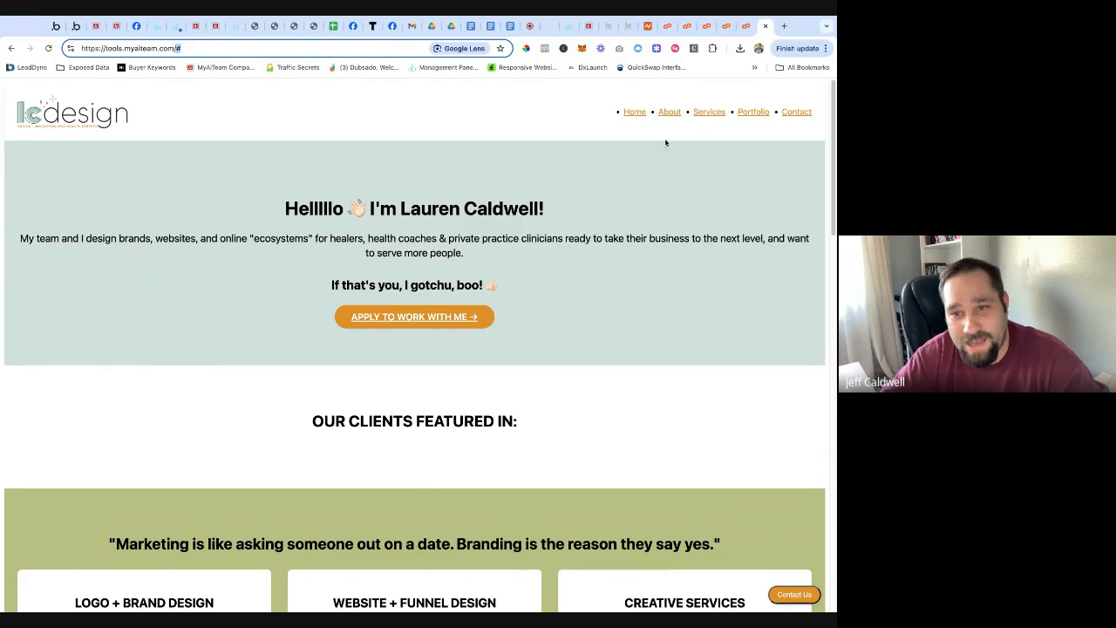
{"action": "left_click", "coordinate": [632, 114]}
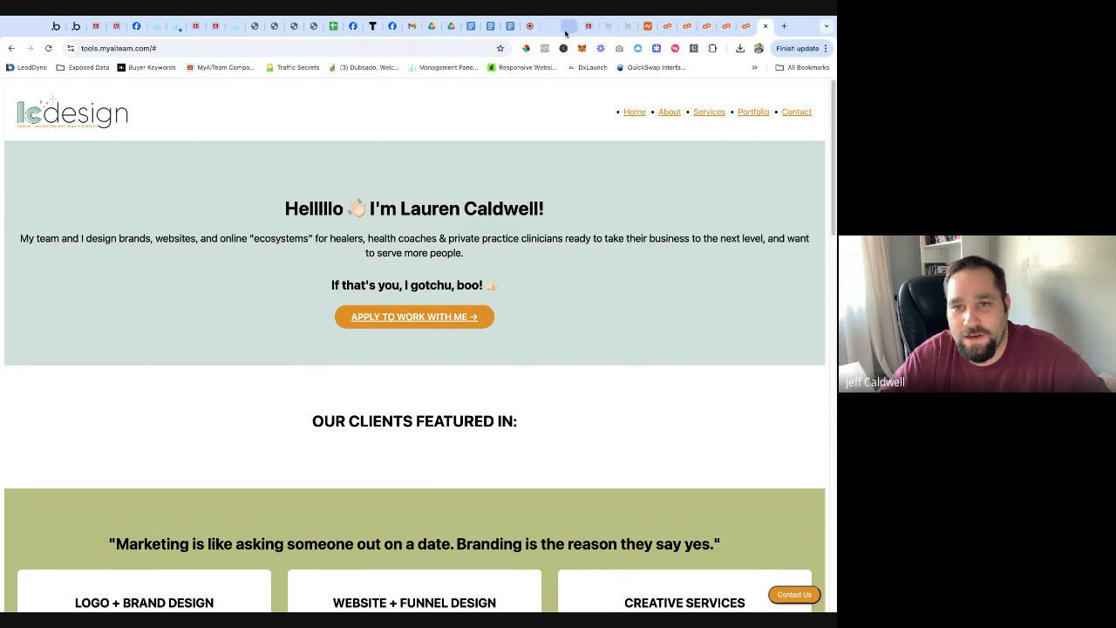
{"action": "left_click", "coordinate": [566, 27]}
- Replace the wizard prompt with 'make this the about page', generate it, then view the LCDesign Company Ai Document
{"action": "left_click", "coordinate": [584, 26]}
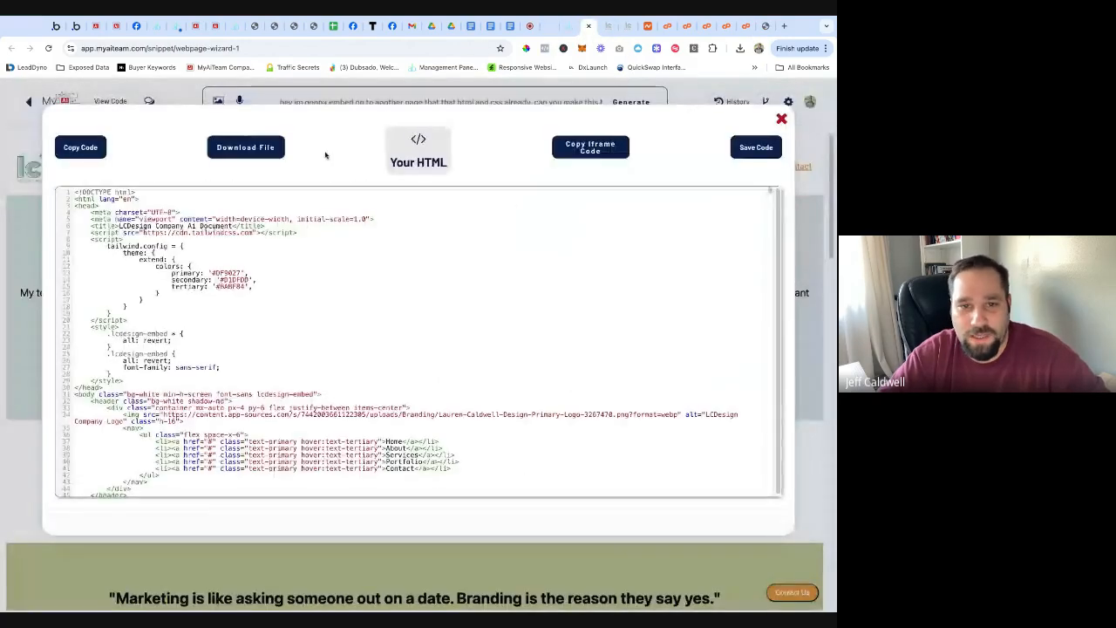
{"action": "left_click", "coordinate": [393, 98]}
{"action": "triple_click", "coordinate": [397, 100]}
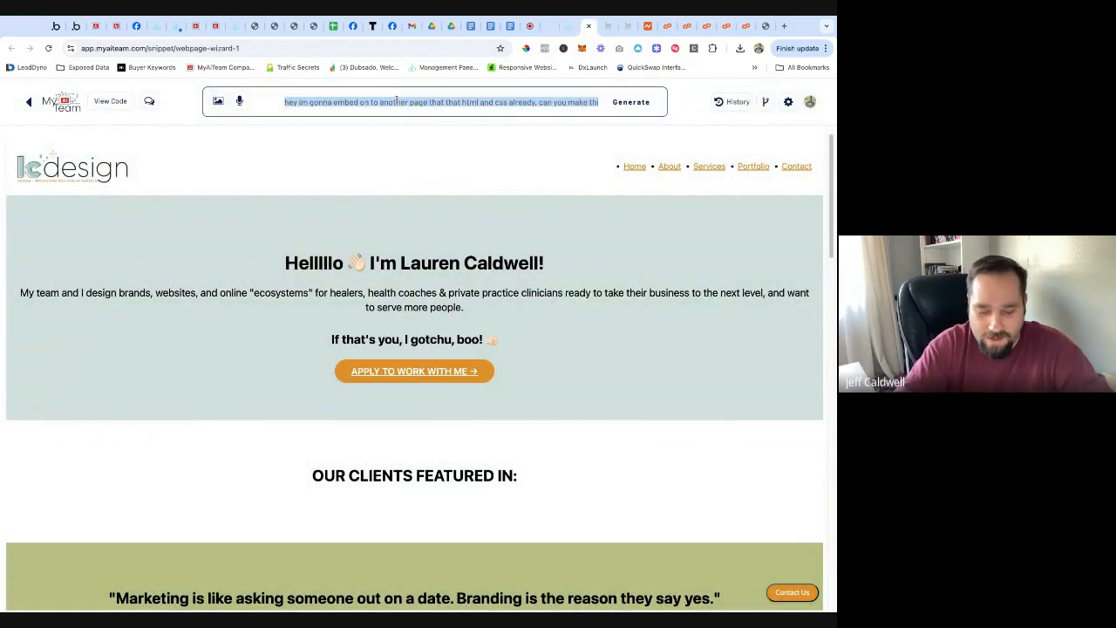
{"action": "type", "text": "make this the about page"}
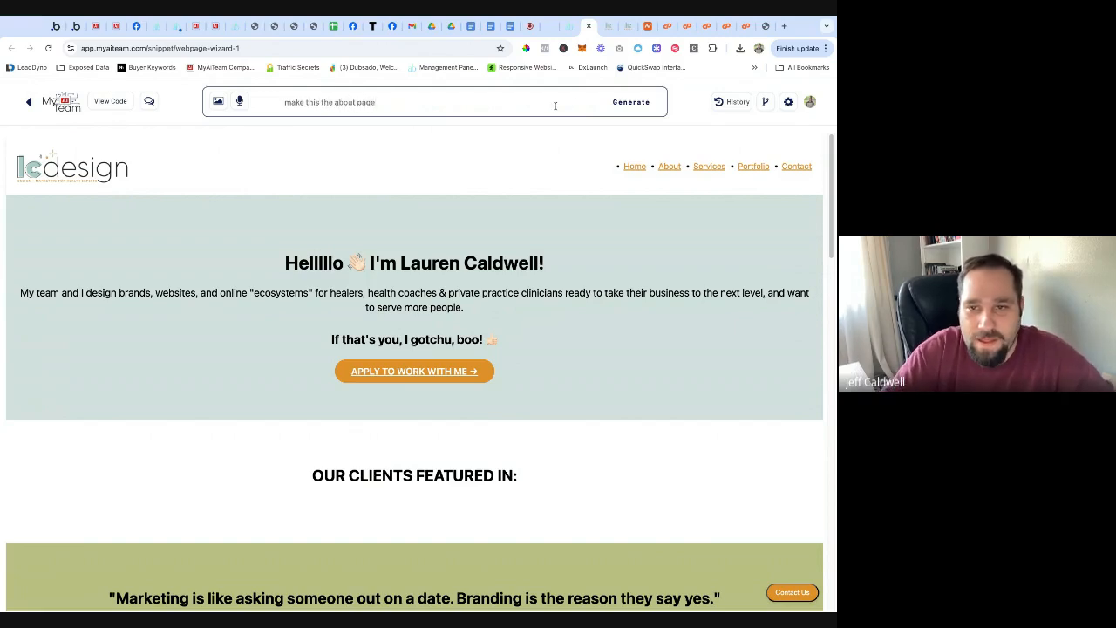
{"action": "left_click", "coordinate": [629, 103]}
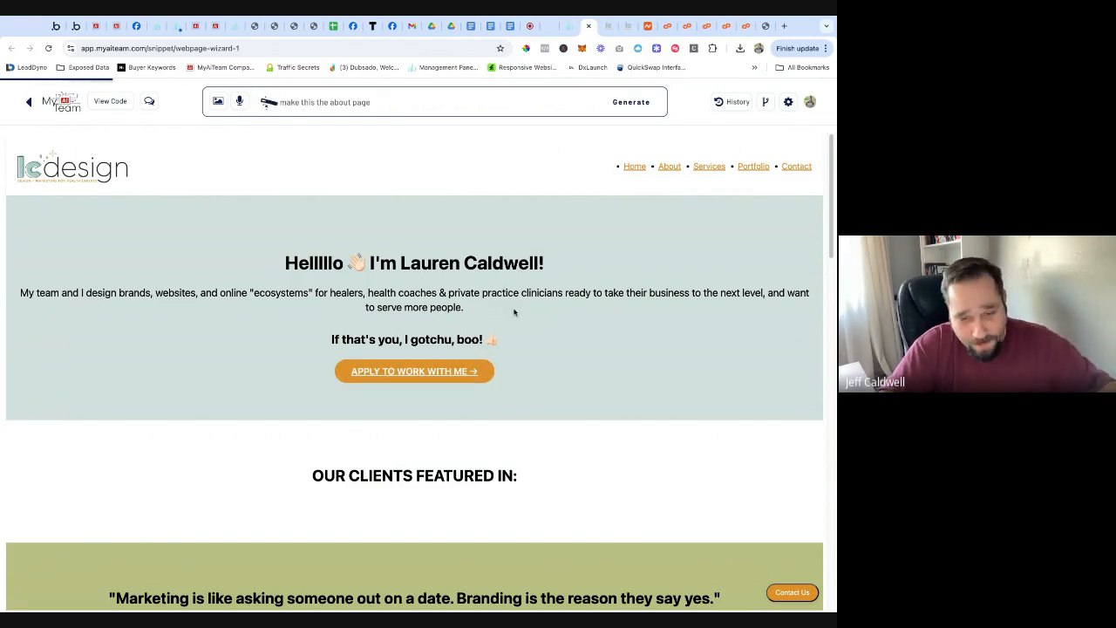
{"action": "left_click", "coordinate": [484, 26]}
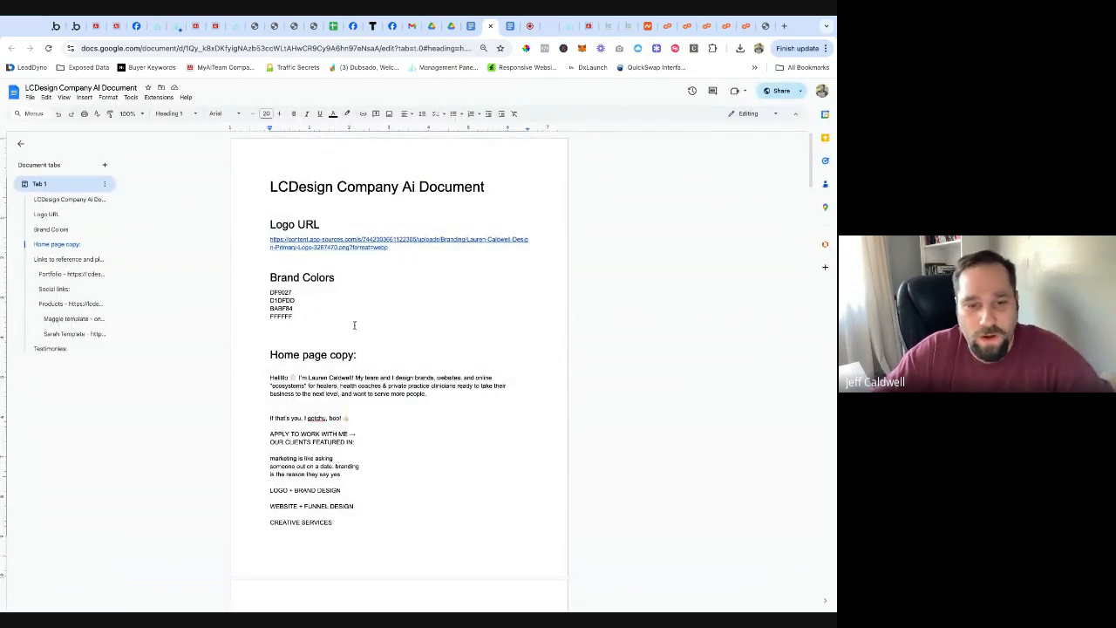
{"action": "left_click", "coordinate": [382, 321]}
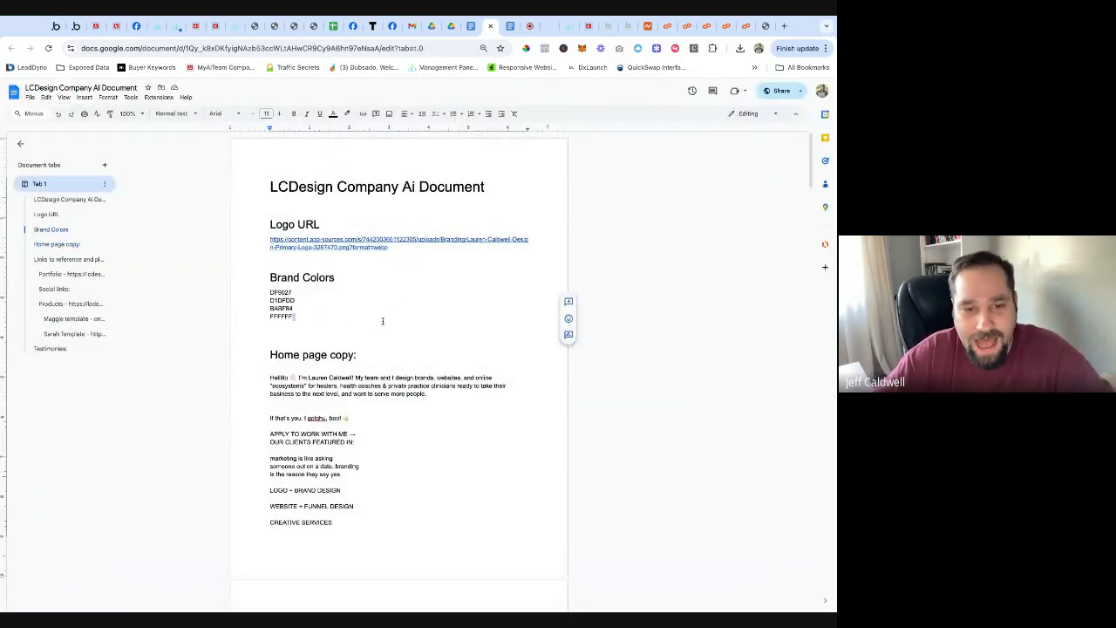
{"action": "left_click", "coordinate": [758, 26]}
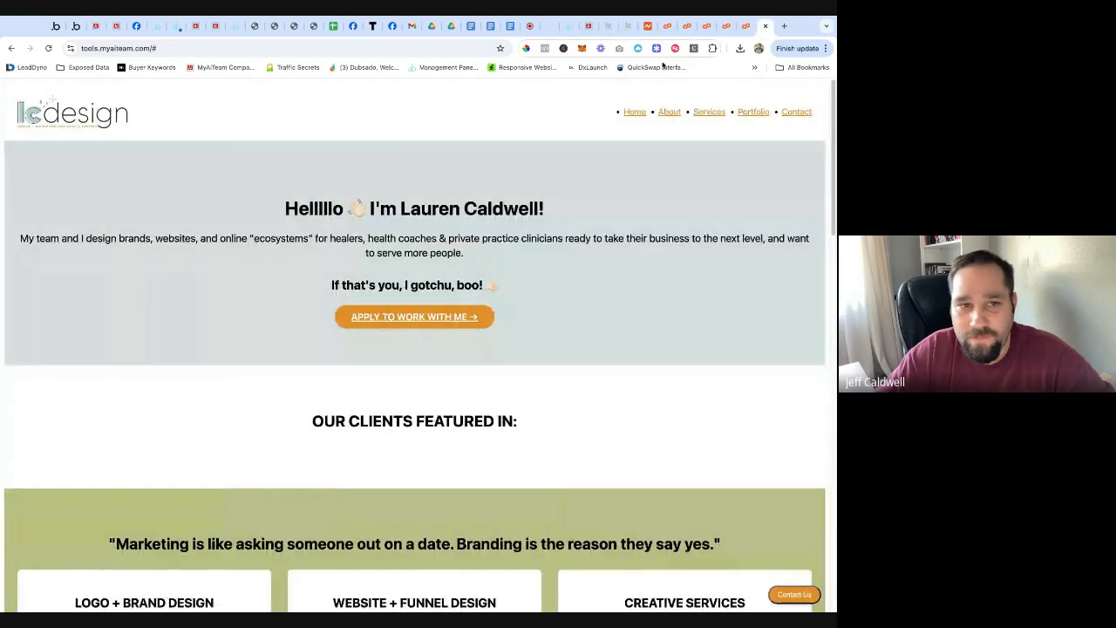
{"action": "left_click", "coordinate": [135, 49]}
{"action": "double_click", "coordinate": [135, 49]}
{"action": "left_click", "coordinate": [177, 48]}
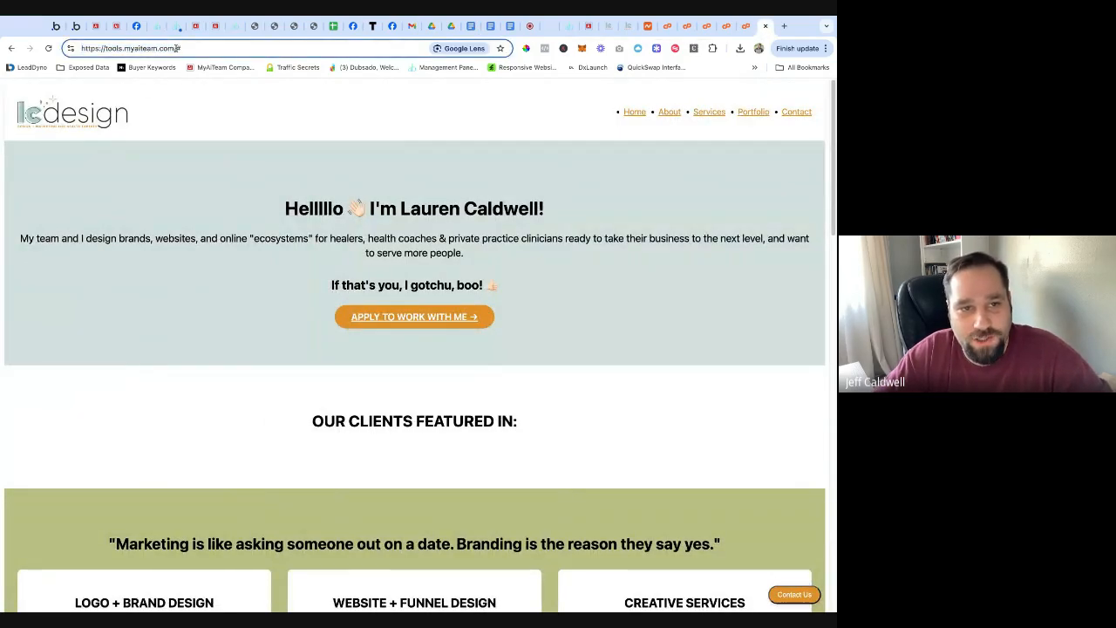
{"action": "left_click_drag", "start_coordinate": [176, 49], "coordinate": [71, 48]}
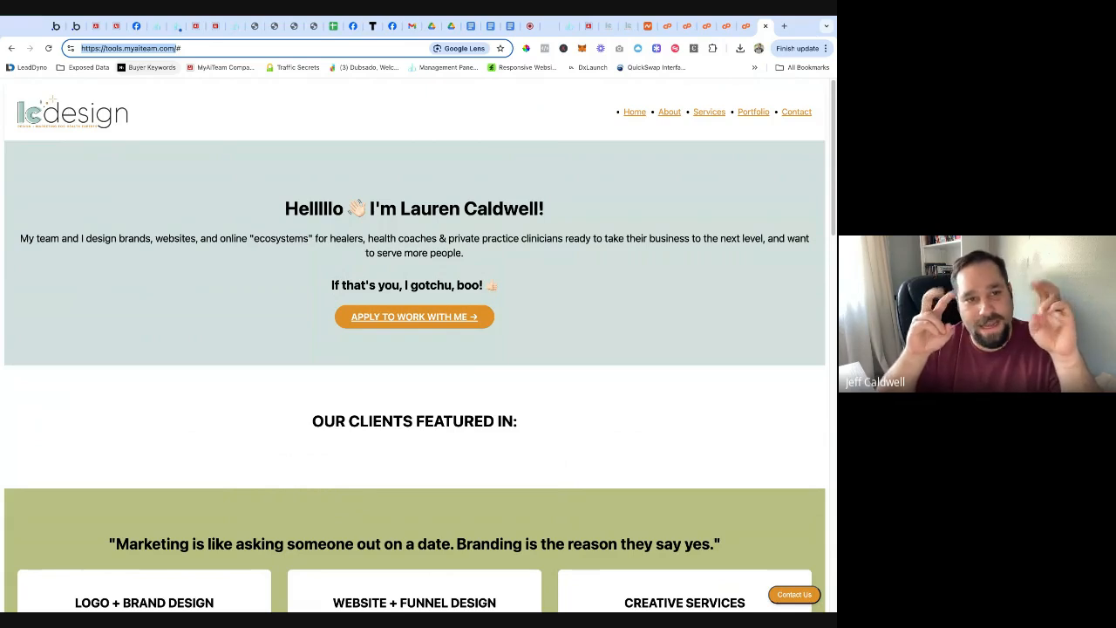
{"action": "left_click", "coordinate": [126, 53]}
{"action": "left_click_drag", "start_coordinate": [125, 49], "coordinate": [170, 50]}
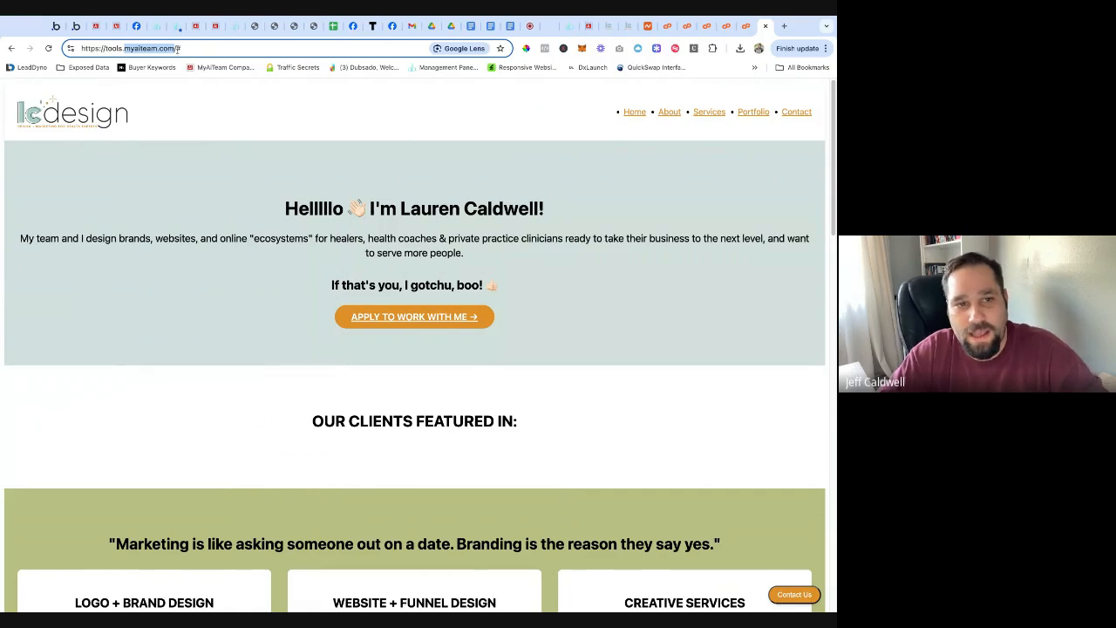
{"action": "left_click", "coordinate": [185, 49]}
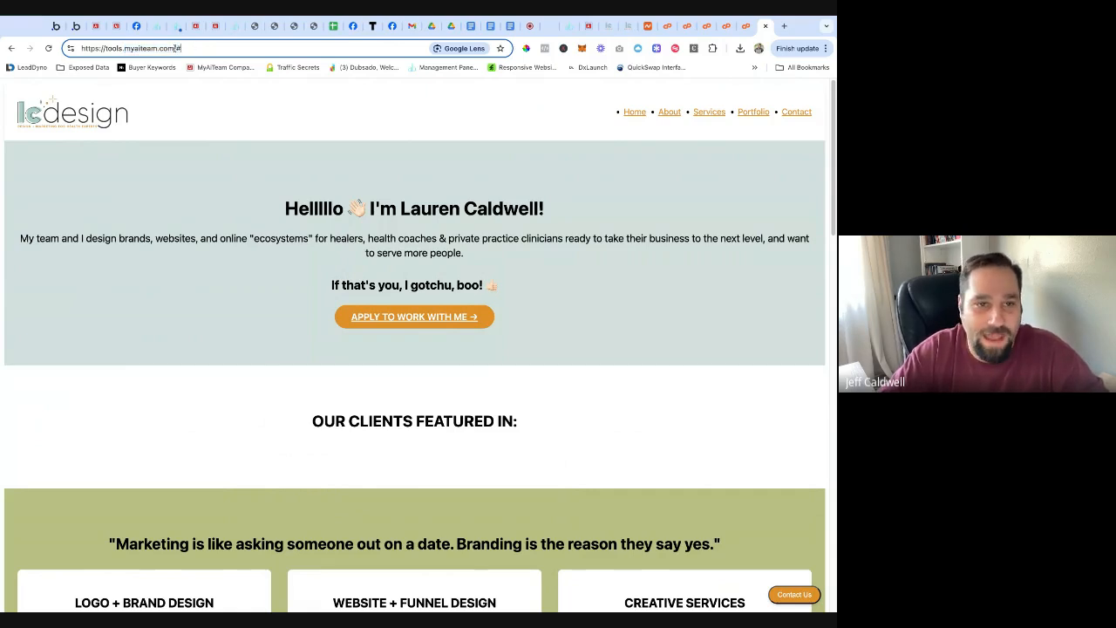
{"action": "left_click", "coordinate": [485, 27]}
{"action": "left_click", "coordinate": [764, 28]}
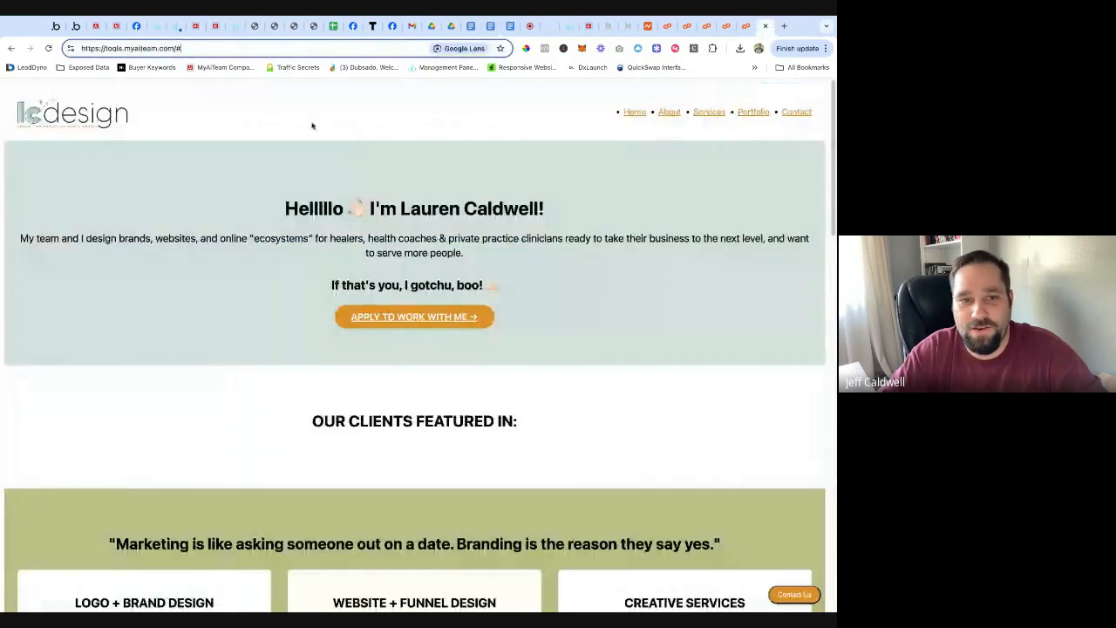
{"action": "triple_click", "coordinate": [170, 46]}
{"action": "left_click_drag", "start_coordinate": [174, 47], "coordinate": [478, 44]}
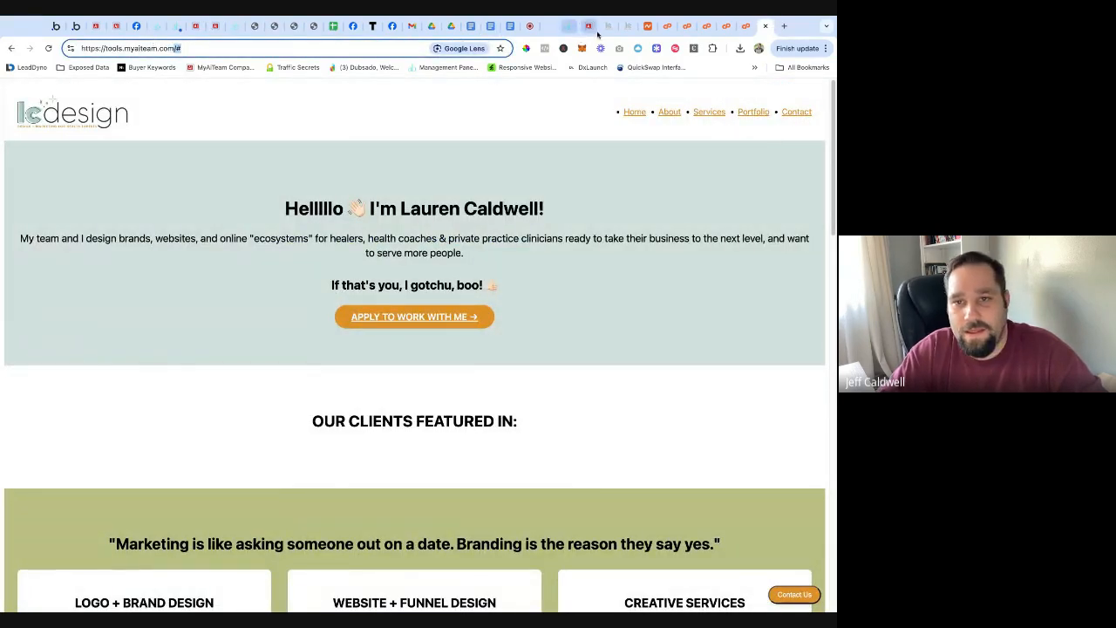
{"action": "left_click", "coordinate": [490, 27]}
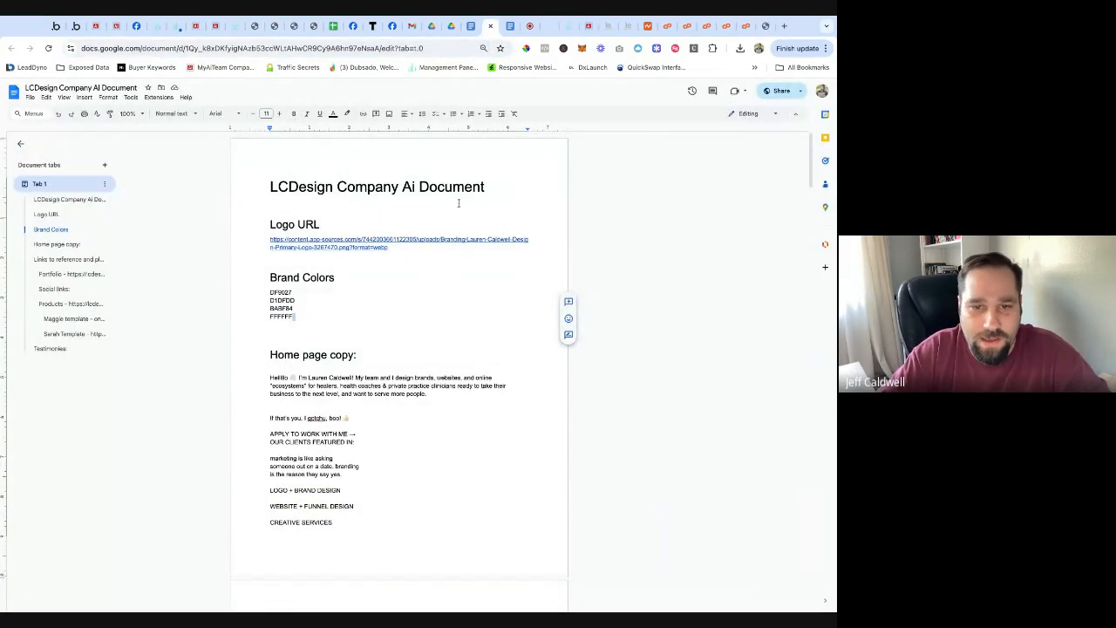
- Type 'Page urls:' and 'Home page:' on new lines below the logo link
{"action": "left_click", "coordinate": [408, 256]}
{"action": "key", "text": "Return"}
{"action": "type", "text": "Pa"}
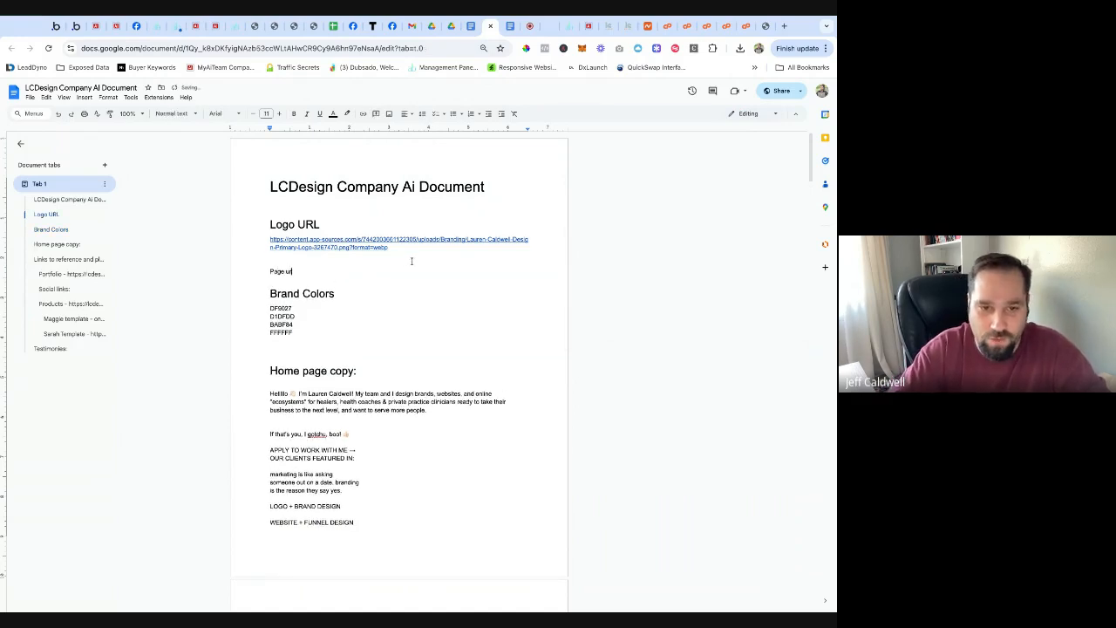
{"action": "type", "text": "ge urls:"}
{"action": "key", "text": "Return"}
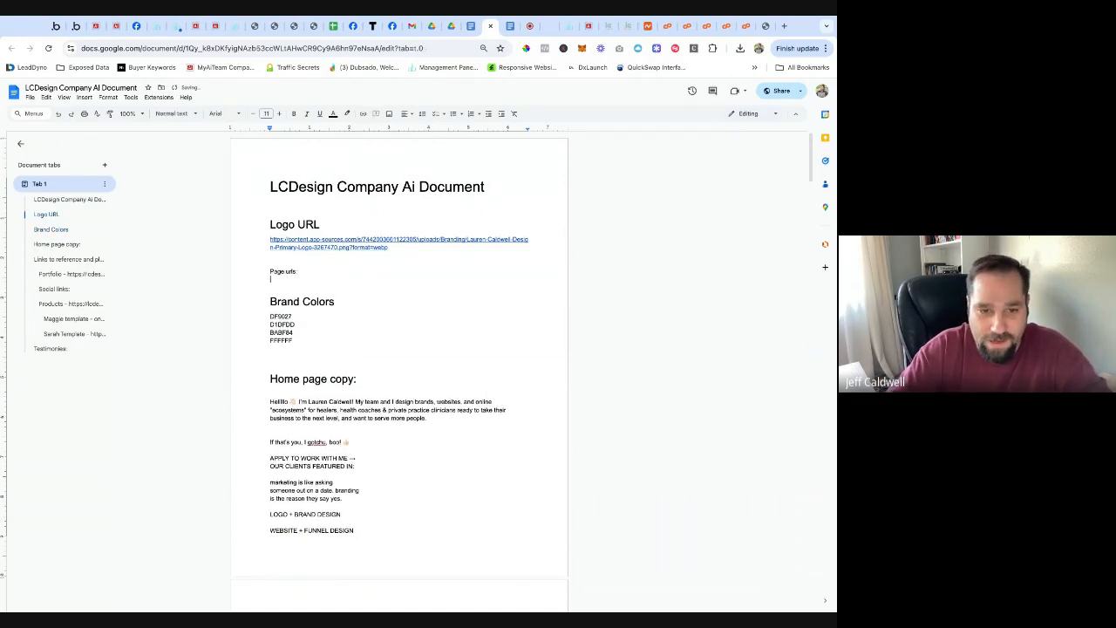
{"action": "type", "text": "H"}
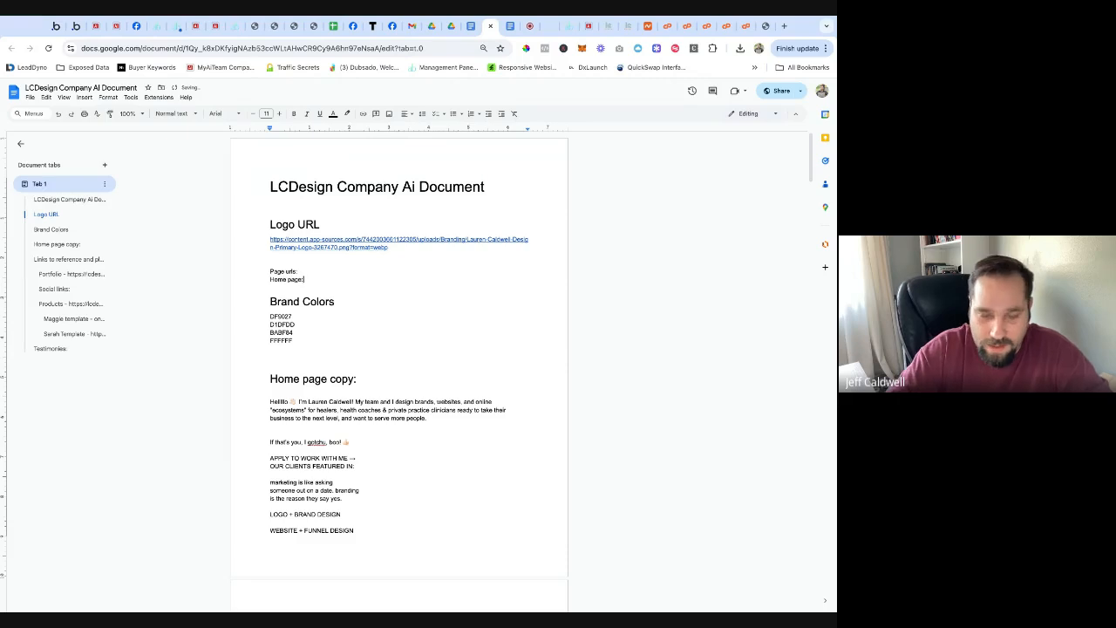
{"action": "type", "text": "ome page:"}
{"action": "key", "text": "Return"}
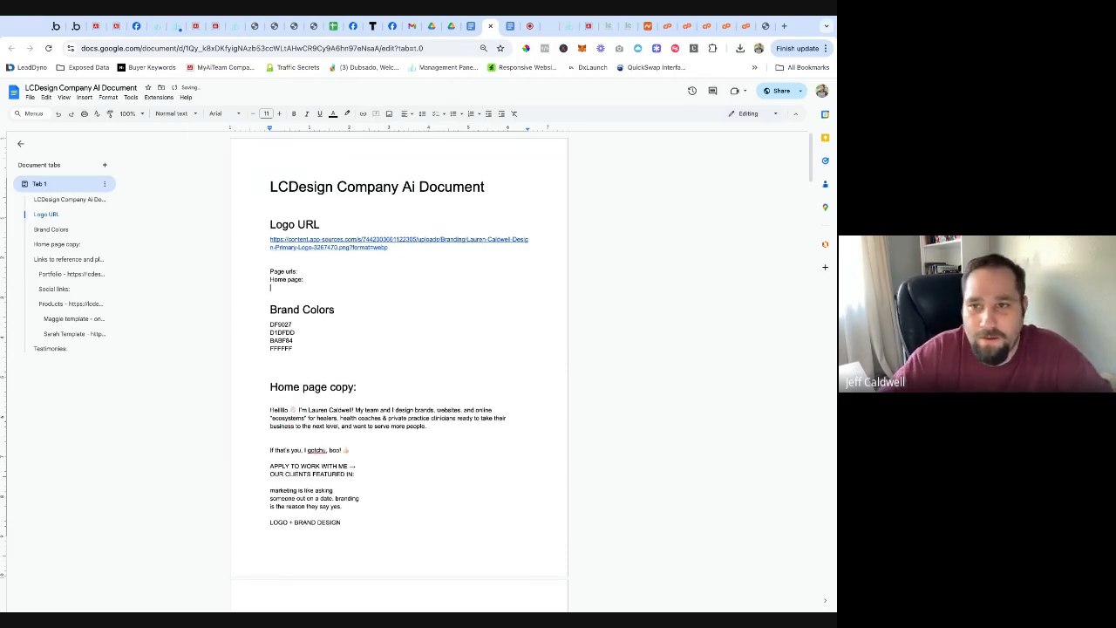
- Copy the live lcdesign site address and paste it under Home page:
{"action": "left_click", "coordinate": [767, 27]}
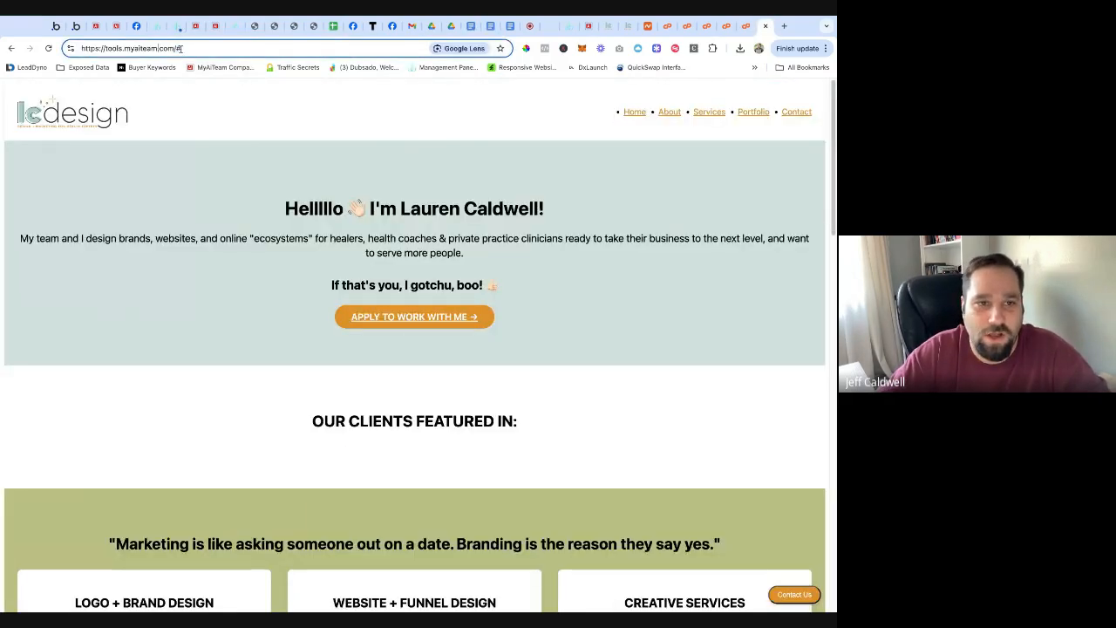
{"action": "left_click_drag", "start_coordinate": [176, 48], "coordinate": [83, 49]}
{"action": "key", "text": "ctrl+c"}
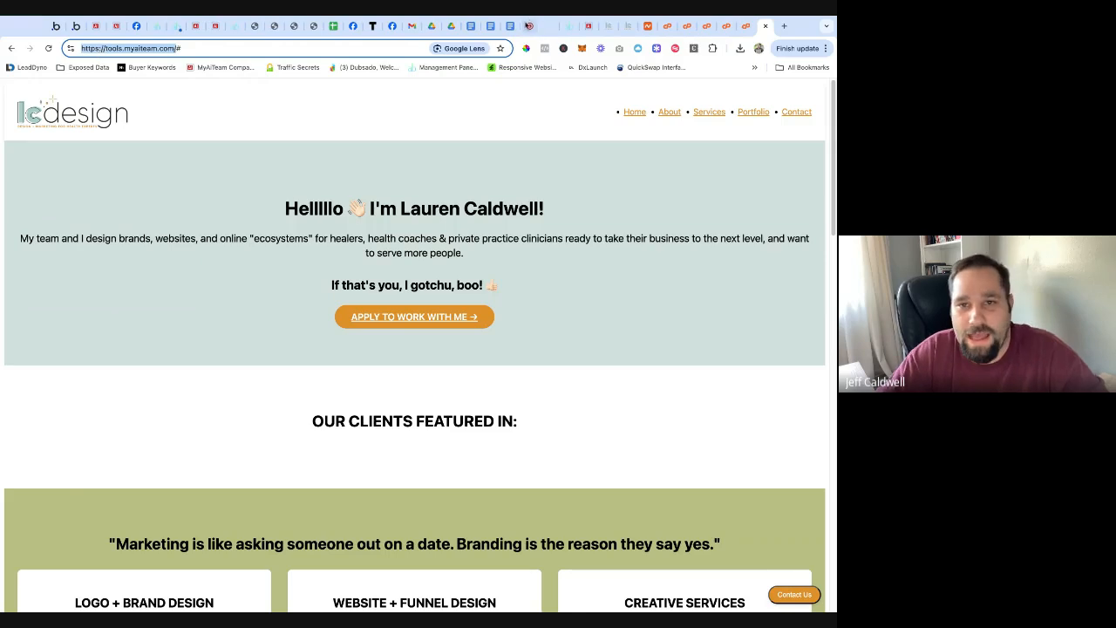
{"action": "left_click", "coordinate": [484, 26]}
{"action": "left_click", "coordinate": [344, 300]}
{"action": "key", "text": "ctrl+v"}
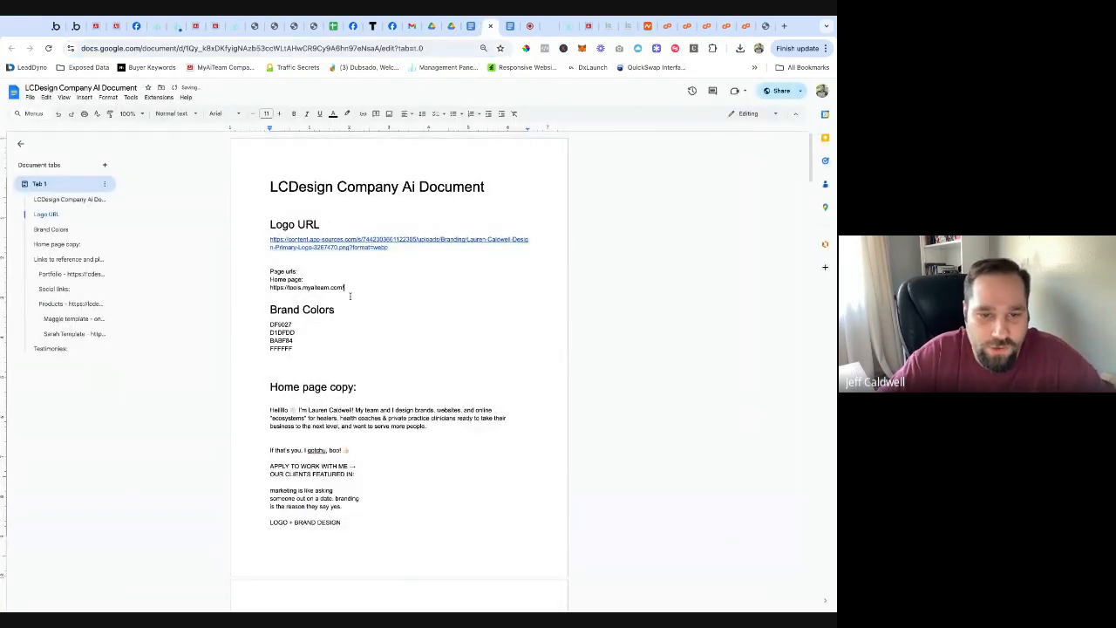
{"action": "key", "text": "Return"}
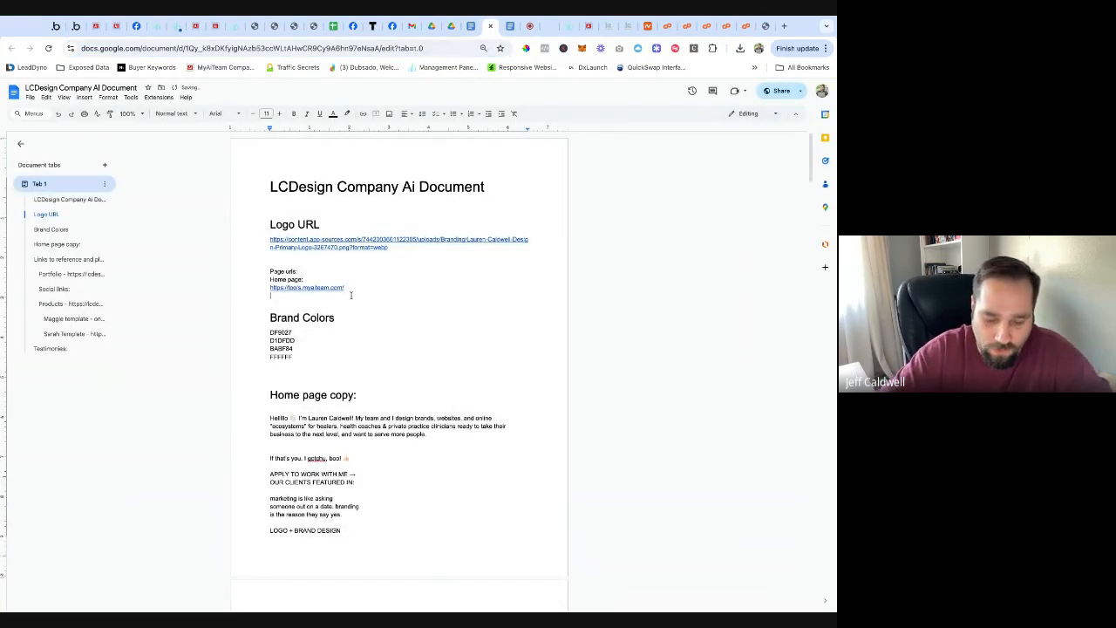
- Add an About label line below the home page address
{"action": "key", "text": "Return"}
{"action": "type", "text": "BA"}
{"action": "key", "text": "BackSpace"}
{"action": "key", "text": "BackSpace"}
{"action": "type", "text": "about"}
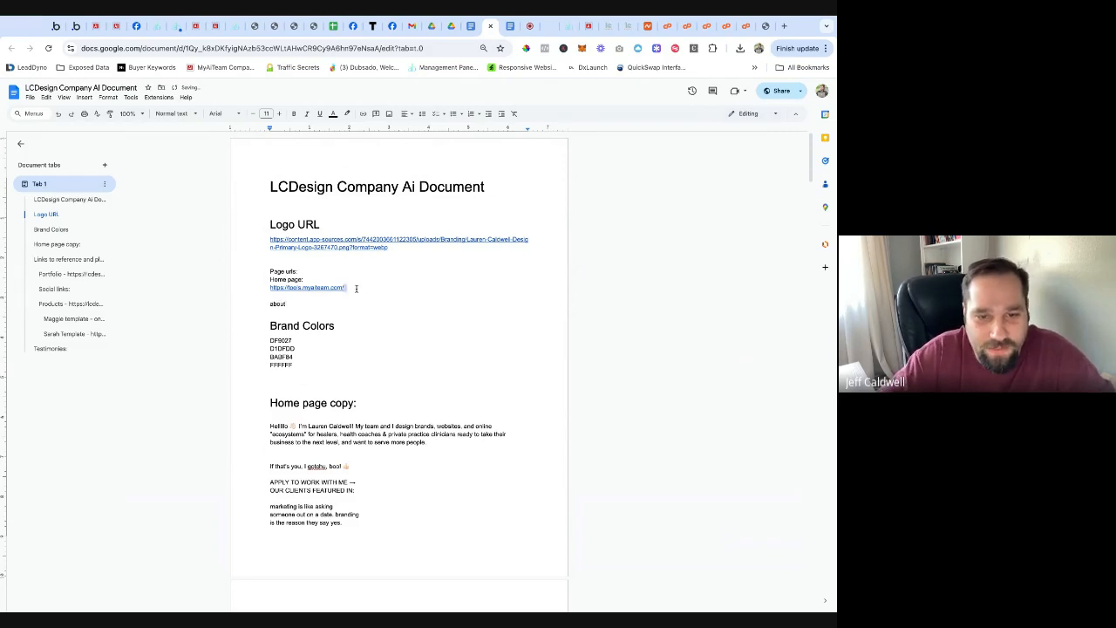
{"action": "triple_click", "coordinate": [357, 289]}
{"action": "key", "text": "ctrl+c"}
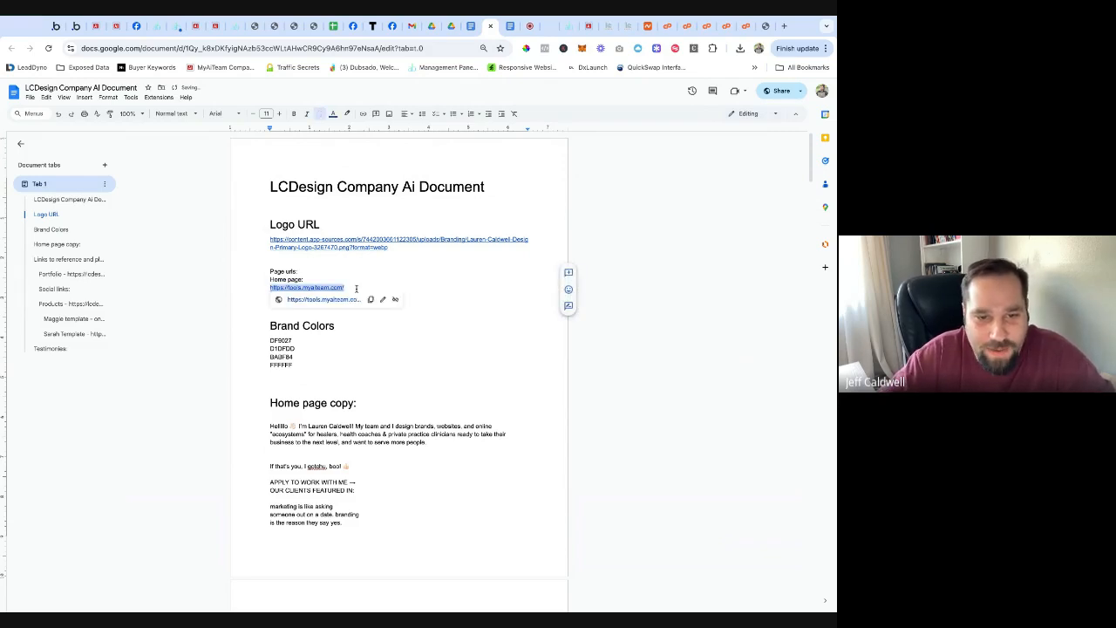
{"action": "left_click", "coordinate": [354, 317]}
- Paste the site address under About and append about to form the about.html URL
{"action": "left_click", "coordinate": [329, 303]}
{"action": "key", "text": "Return"}
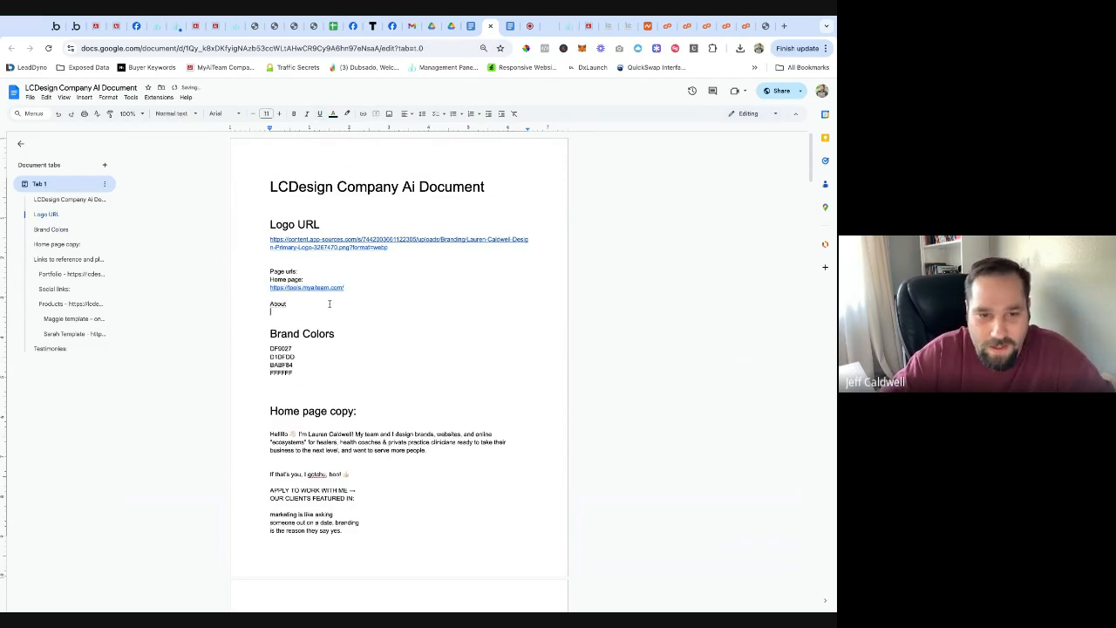
{"action": "key", "text": "ctrl+v"}
{"action": "type", "text": "about"}
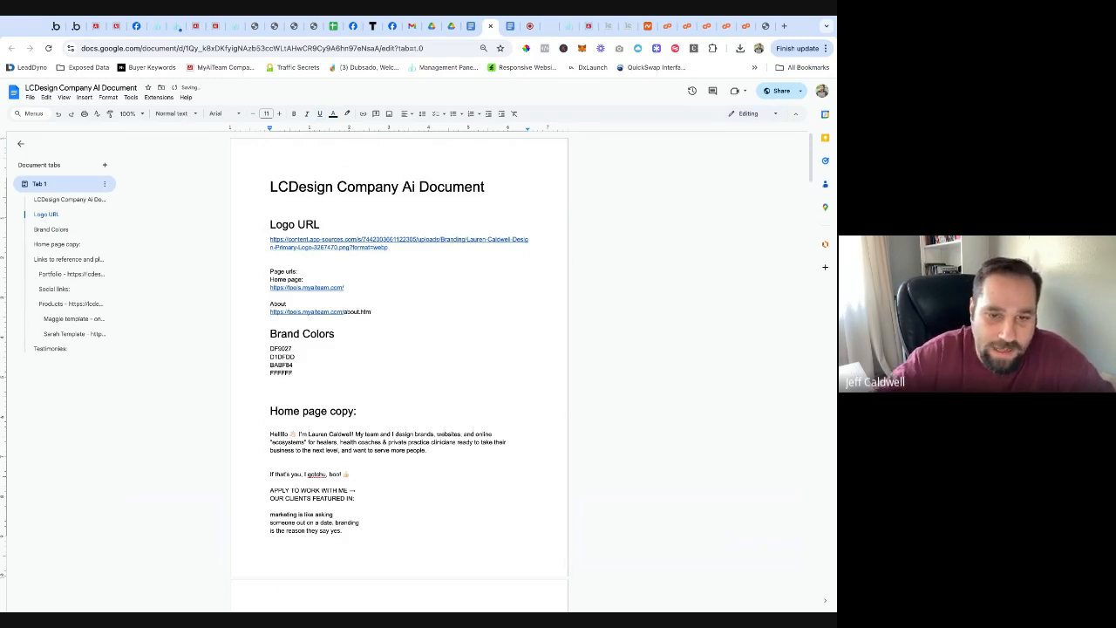
{"action": "left_click_drag", "start_coordinate": [357, 311], "coordinate": [288, 311]}
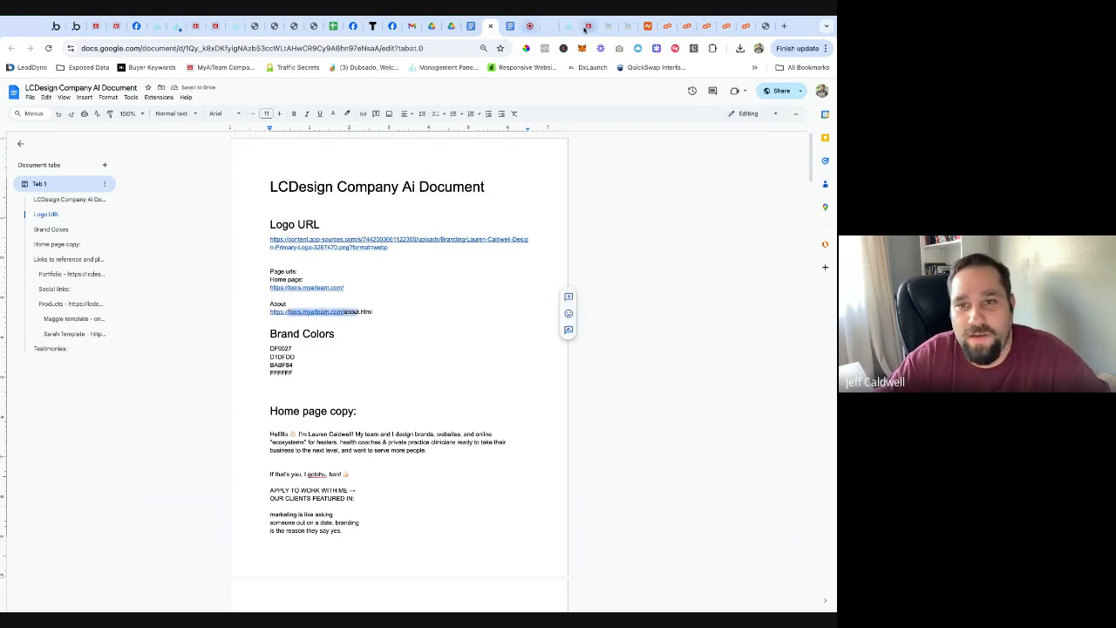
{"action": "left_click", "coordinate": [583, 26]}
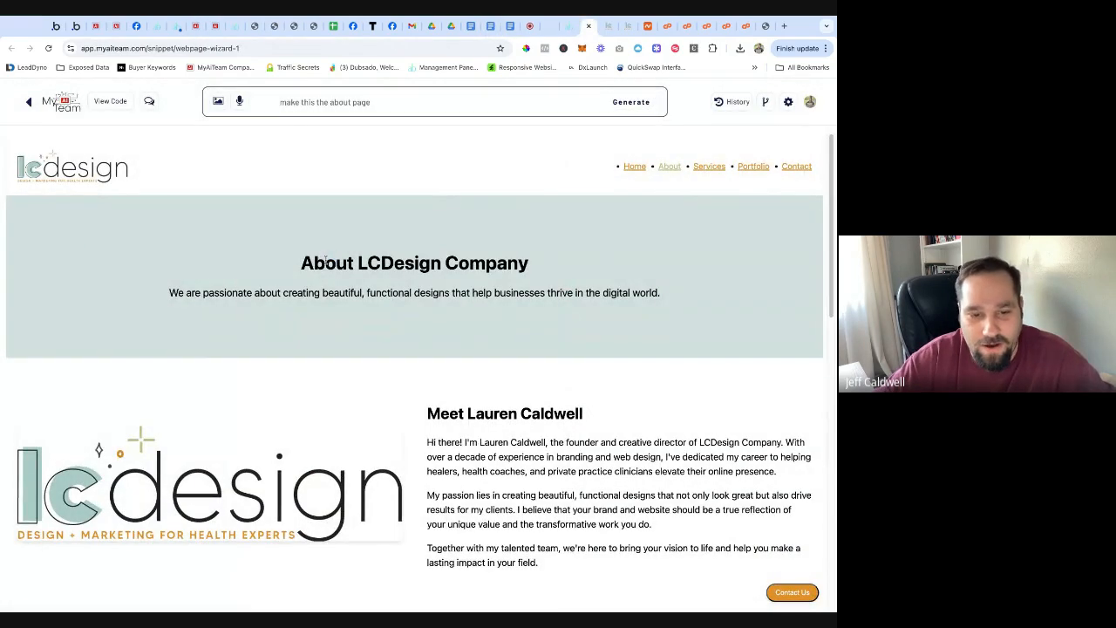
- Select the Page urls list in the LCDesign notes document
{"action": "left_click_drag", "start_coordinate": [366, 263], "coordinate": [563, 282]}
{"action": "scroll", "coordinate": [421, 325], "scroll_direction": "down", "scroll_amount": 10}
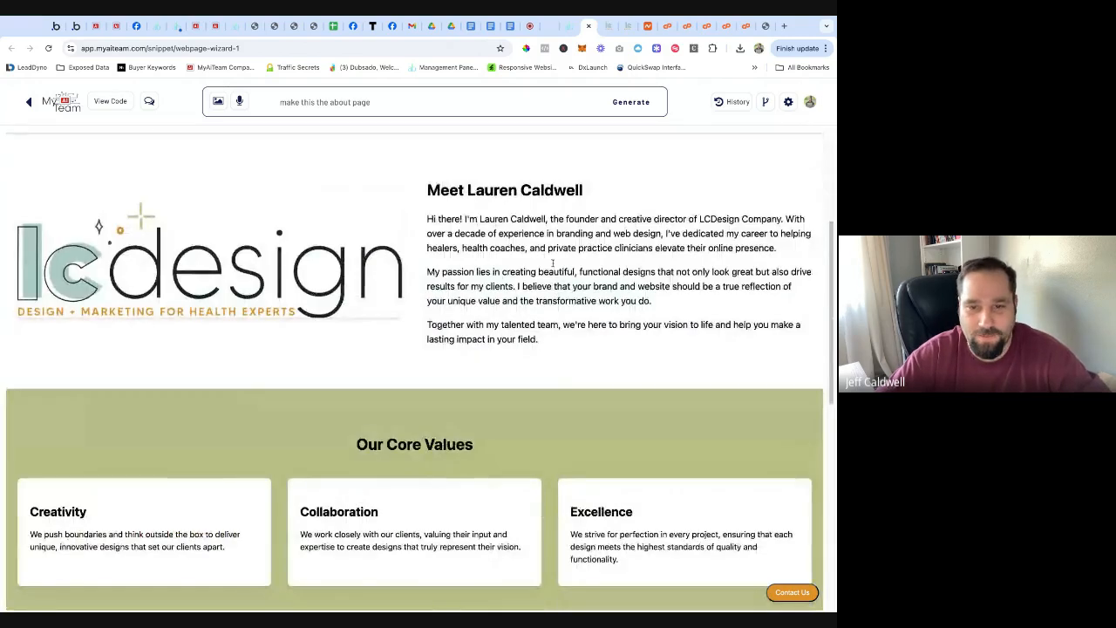
{"action": "scroll", "coordinate": [421, 325], "scroll_direction": "up", "scroll_amount": 10}
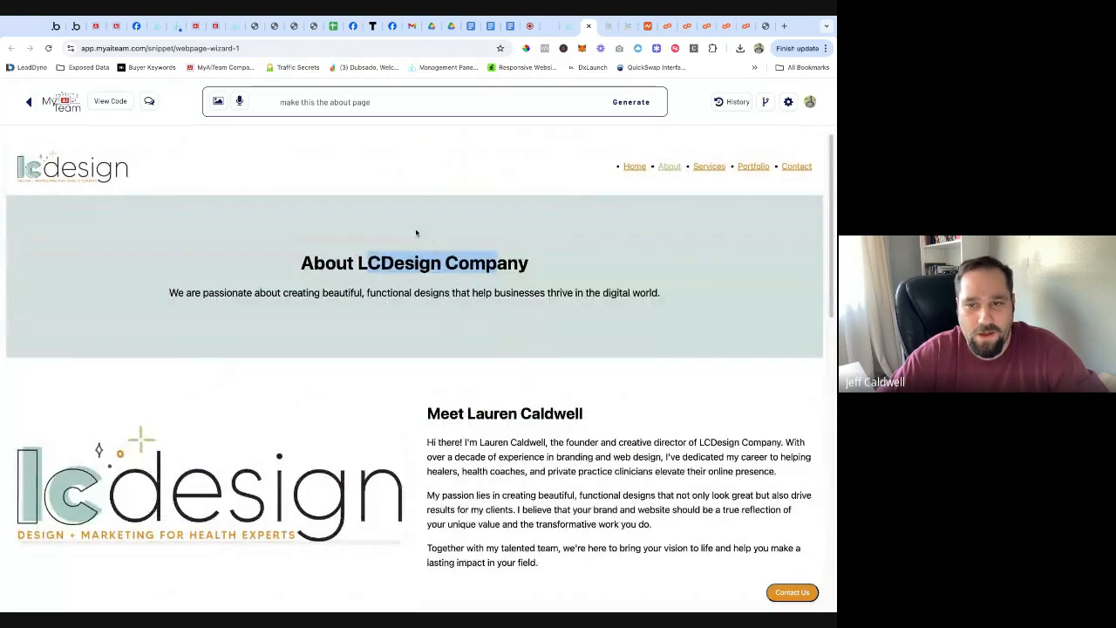
{"action": "left_click", "coordinate": [507, 29]}
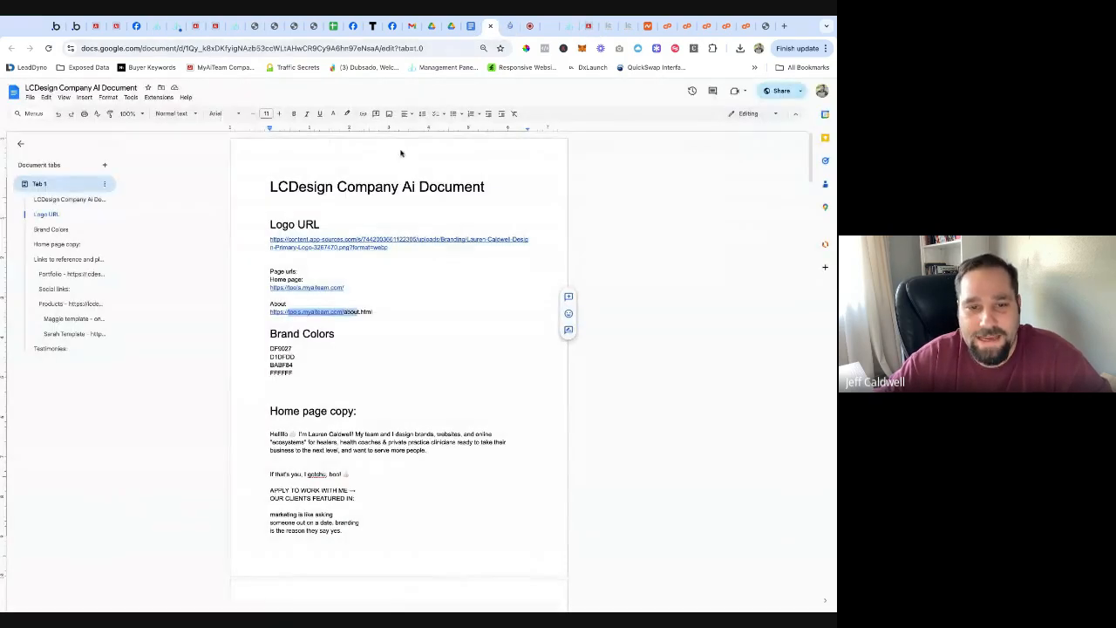
{"action": "left_click", "coordinate": [419, 328]}
{"action": "left_click_drag", "start_coordinate": [402, 312], "coordinate": [269, 271]}
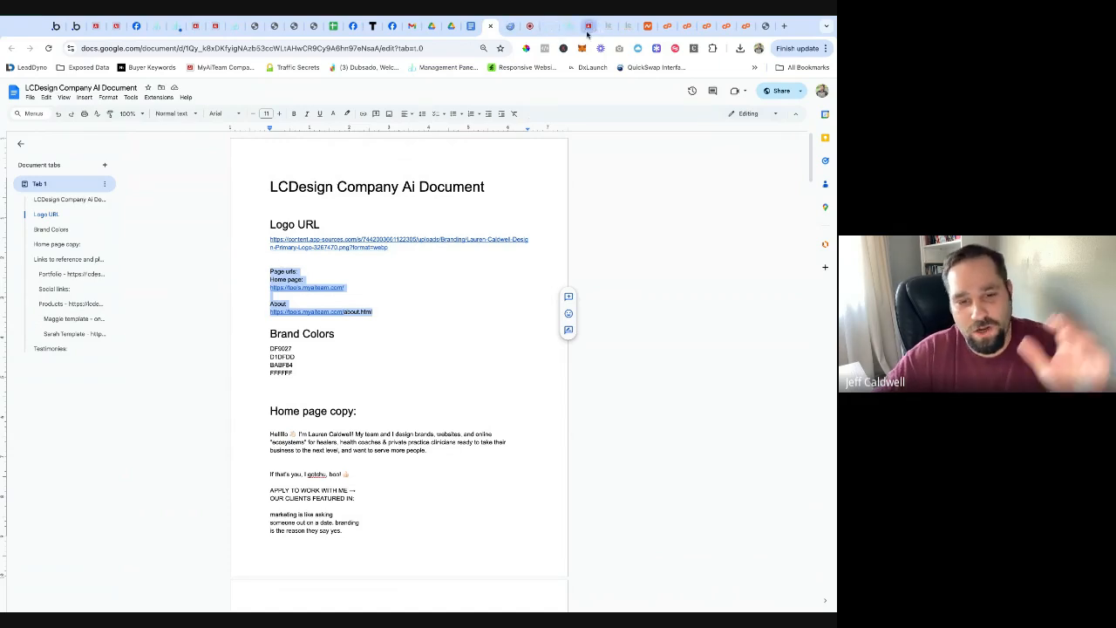
- Return to the LCDesign Company Ai Document and place the caret after the about.html URL
{"action": "left_click", "coordinate": [589, 28]}
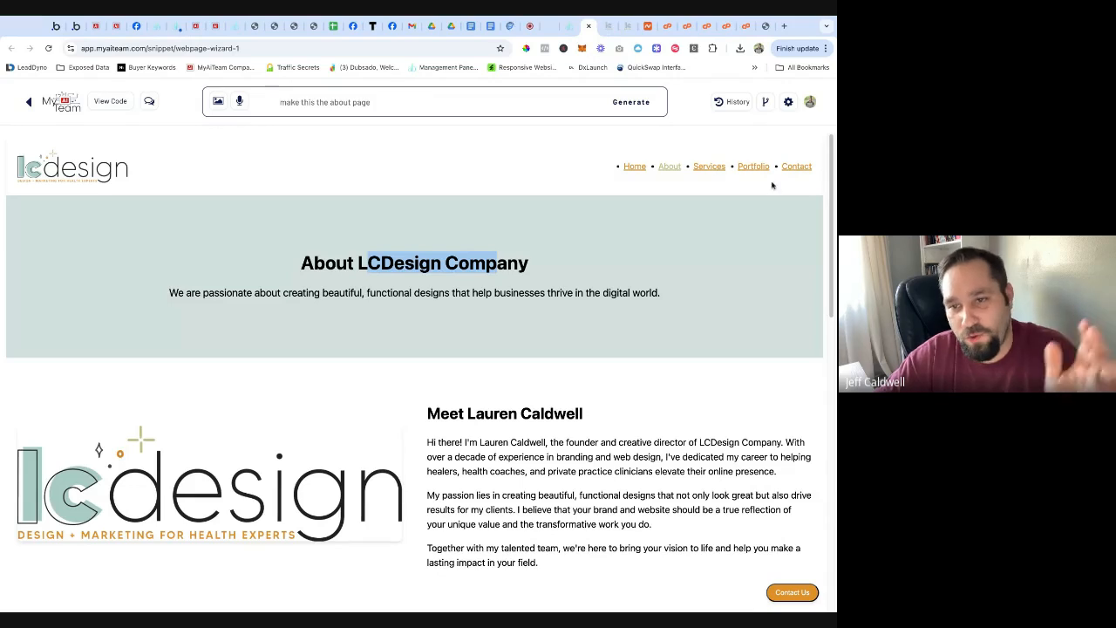
{"action": "left_click", "coordinate": [510, 28]}
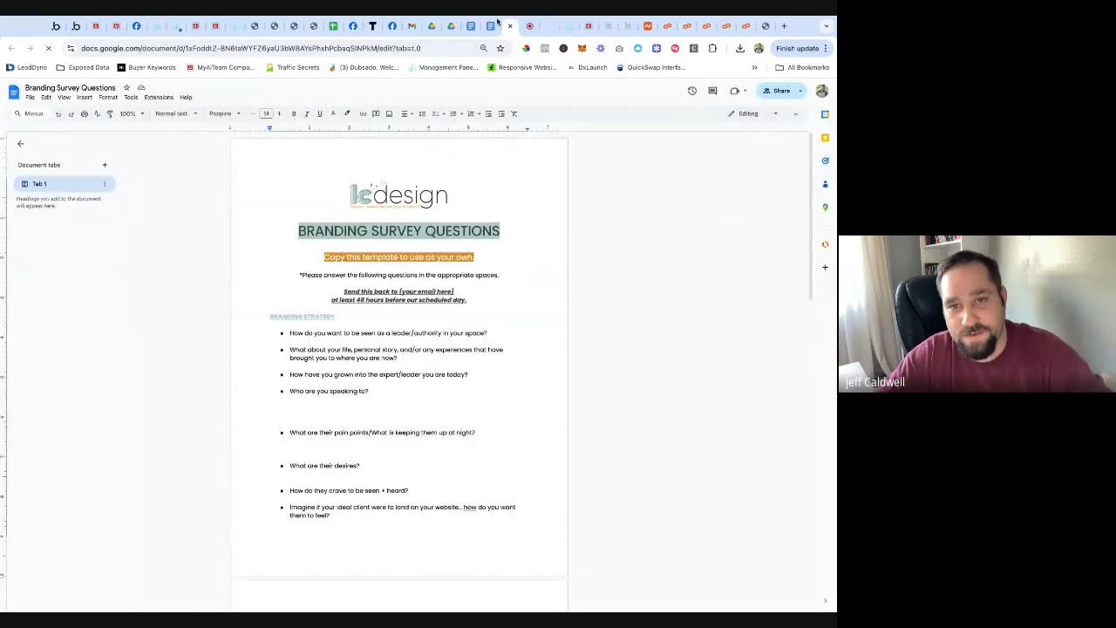
{"action": "left_click", "coordinate": [489, 28]}
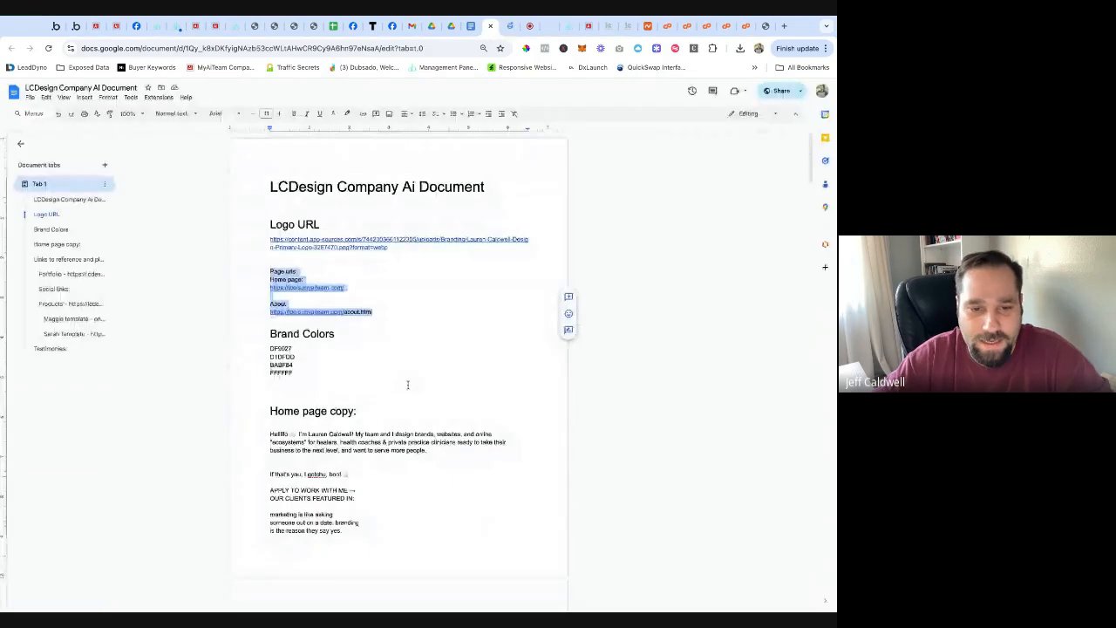
{"action": "left_click", "coordinate": [384, 312]}
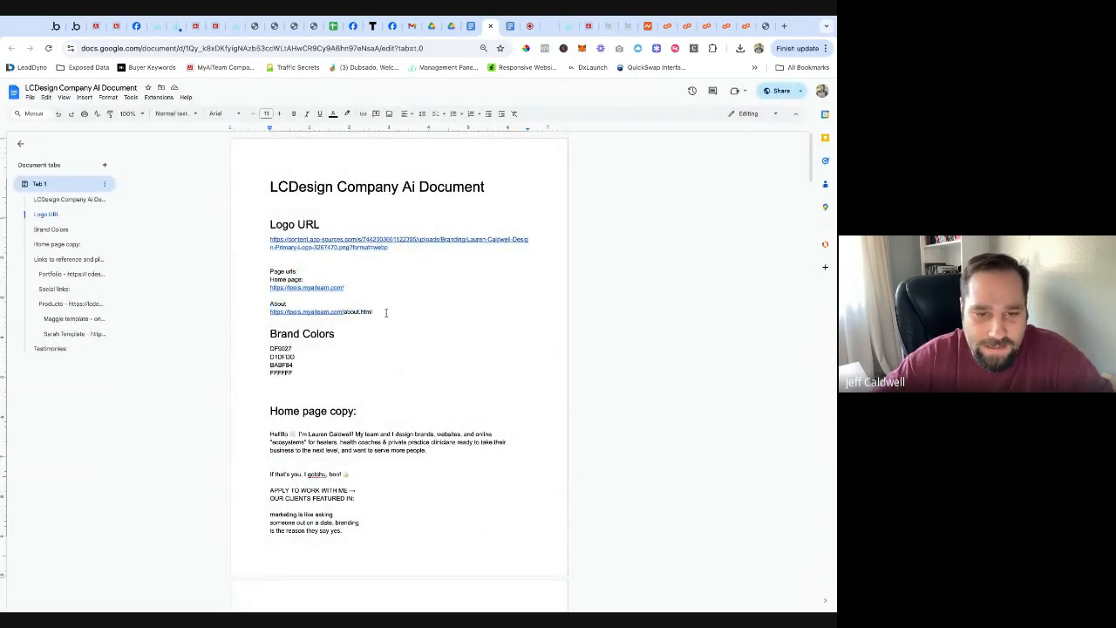
- Add a Services line below the About URL with the link tools.myaiteam.com/services.html
{"action": "key", "text": "Return"}
{"action": "key", "text": "Return"}
{"action": "type", "text": "Services"}
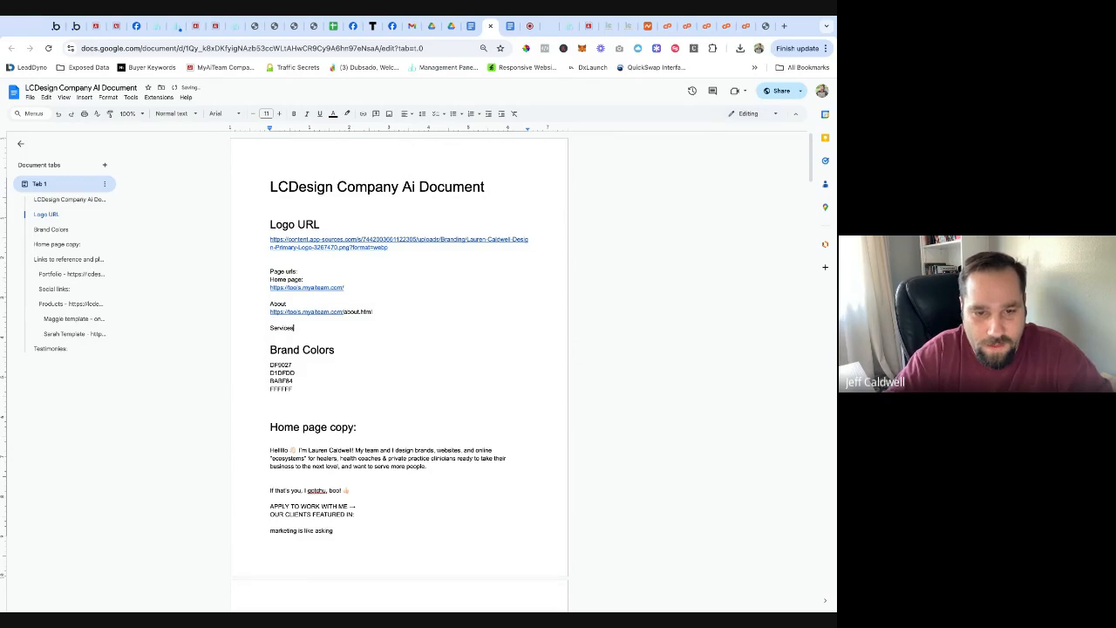
{"action": "left_click", "coordinate": [344, 312]}
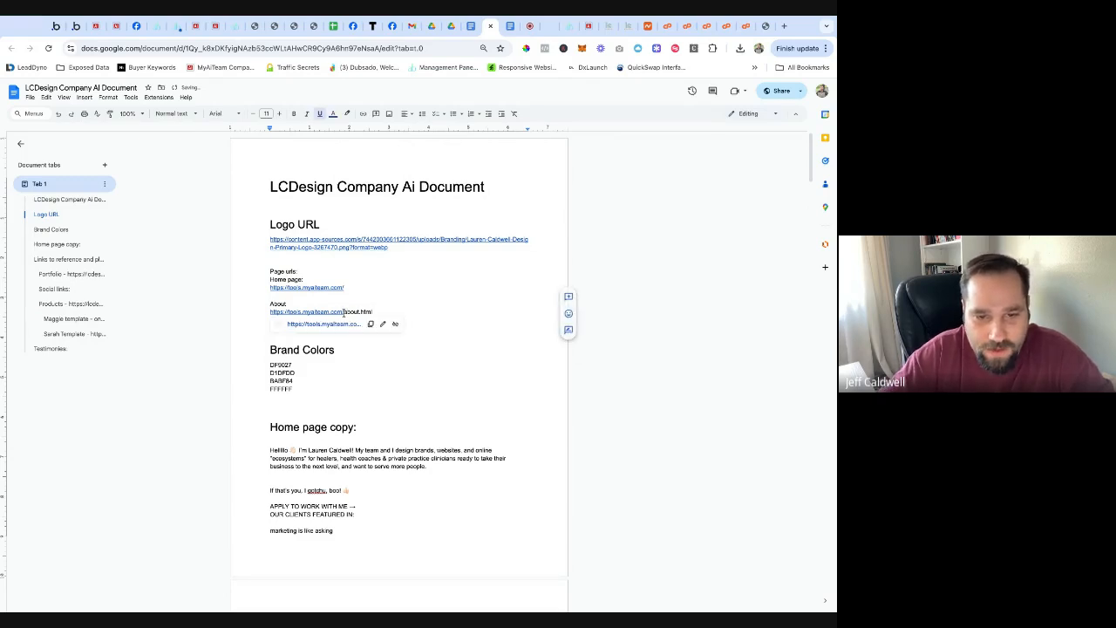
{"action": "left_click_drag", "start_coordinate": [359, 311], "coordinate": [285, 311]}
{"action": "key", "text": "ctrl+c"}
{"action": "left_click", "coordinate": [325, 327]}
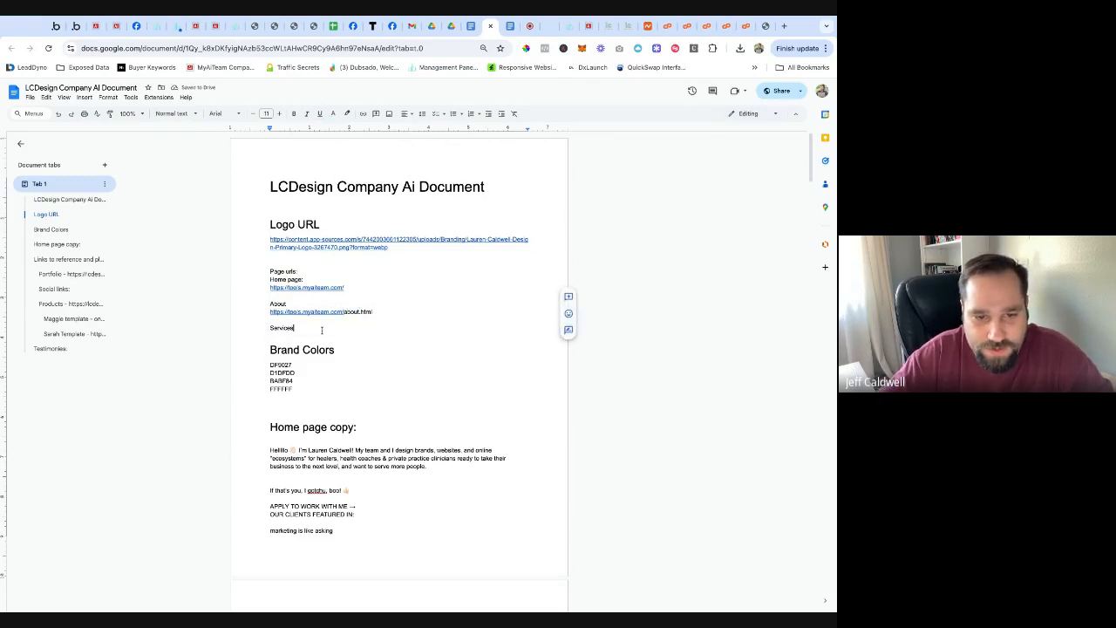
{"action": "key", "text": "Return"}
{"action": "key", "text": "ctrl+v"}
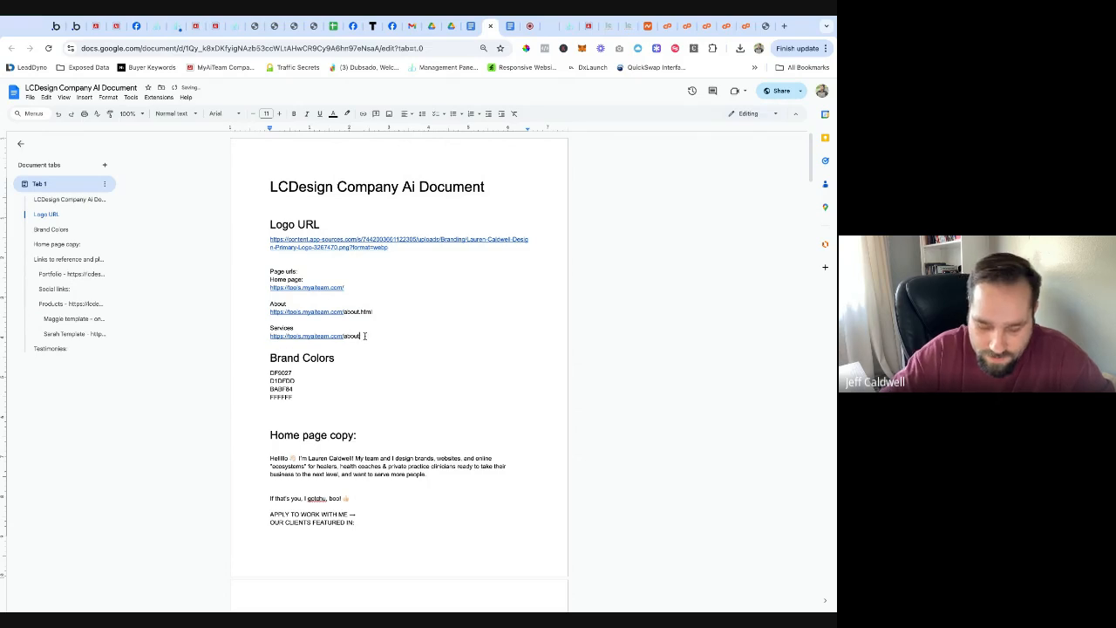
{"action": "type", "text": ".html"}
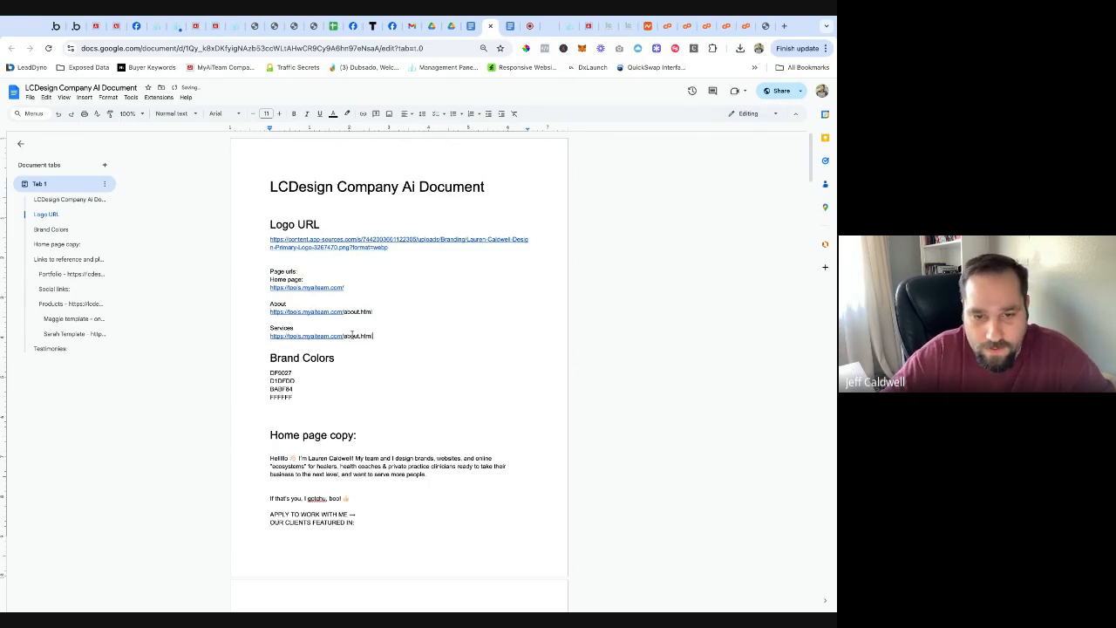
{"action": "double_click", "coordinate": [352, 335]}
{"action": "type", "text": "servic"}
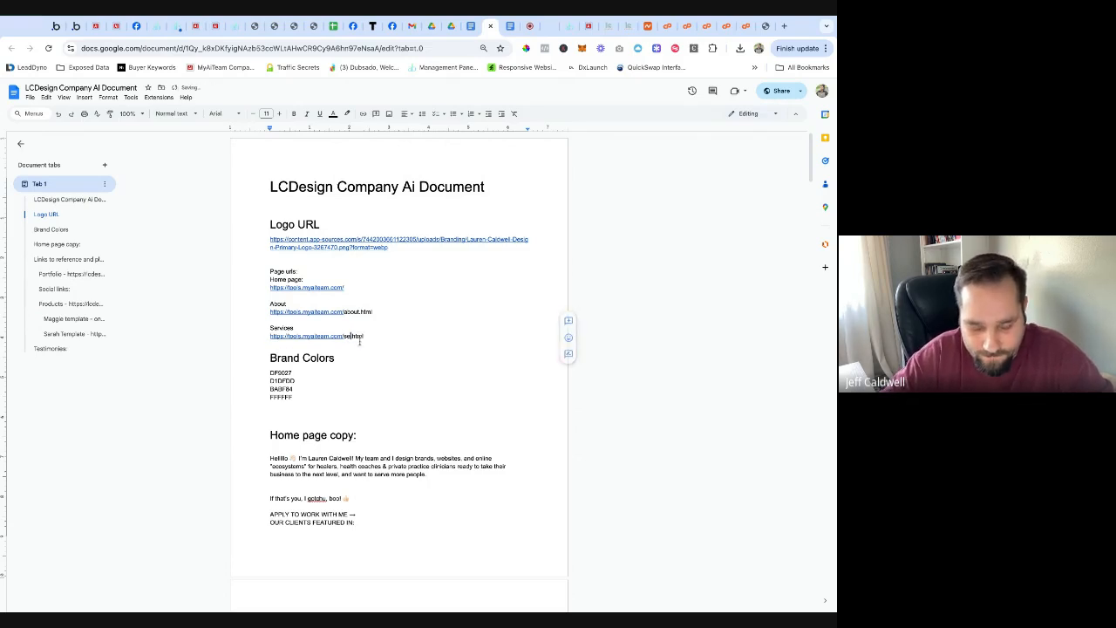
{"action": "type", "text": "es"}
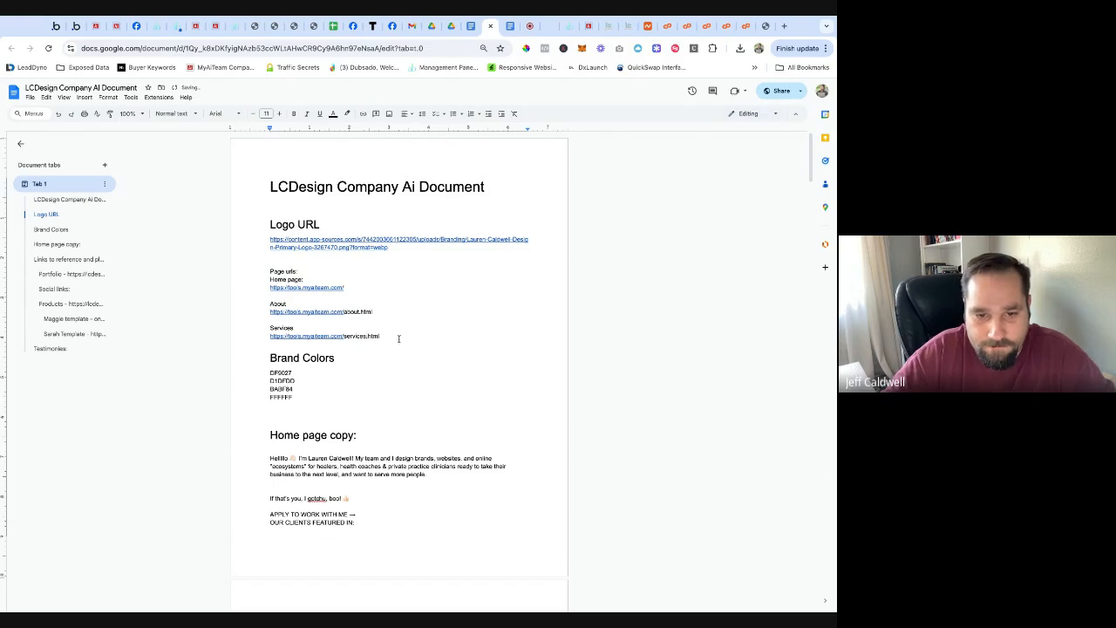
- Select the page URL list, then select the old prompt text in the wizard
{"action": "key", "text": "shift+Up"}
{"action": "key", "text": "shift+Up"}
{"action": "key", "text": "shift+Up"}
{"action": "key", "text": "shift+Up"}
{"action": "key", "text": "shift+Up"}
{"action": "key", "text": "shift+Up"}
{"action": "key", "text": "shift+Up"}
{"action": "key", "text": "shift+Up"}
{"action": "key", "text": "shift+Up"}
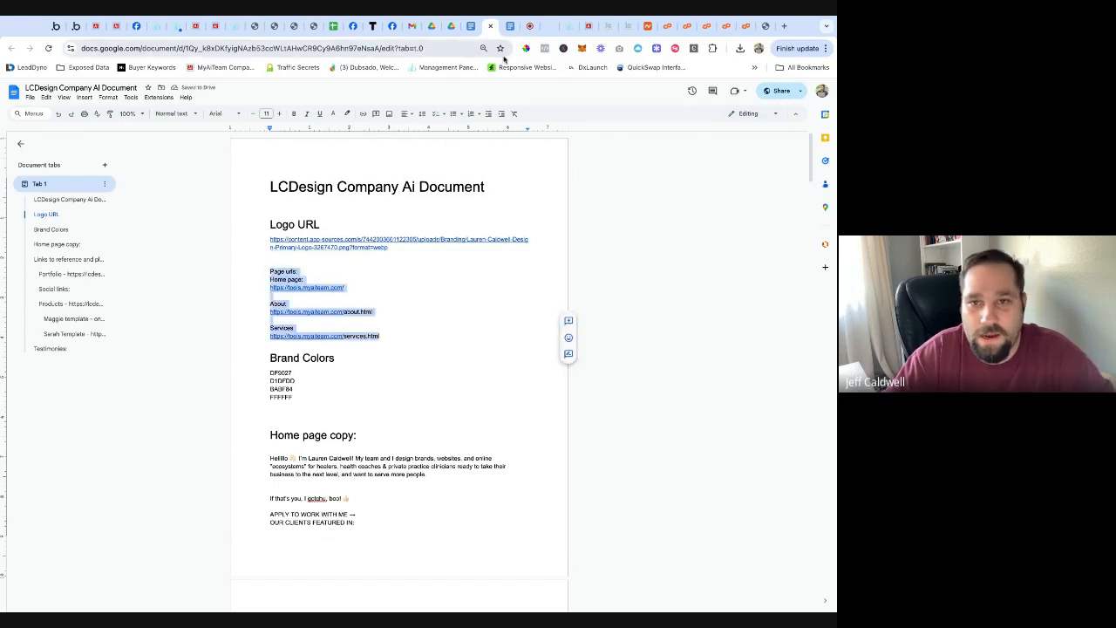
{"action": "left_click", "coordinate": [591, 27]}
{"action": "triple_click", "coordinate": [364, 102]}
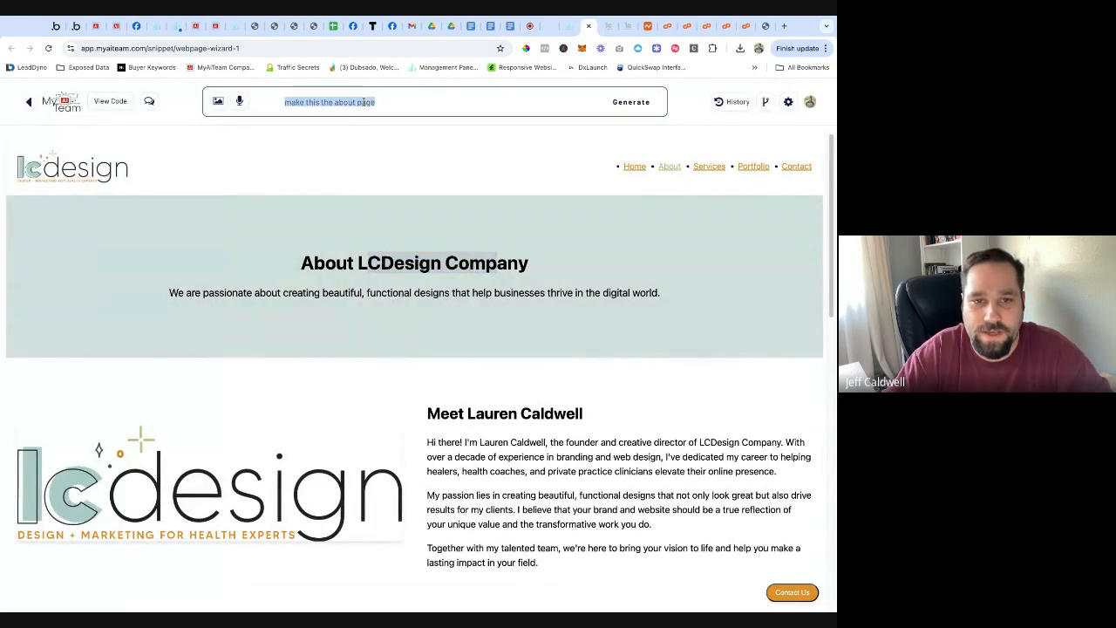
- Ask 'update the header to go to these urls.' with the pasted page URLs and generate
{"action": "type", "text": "update th"}
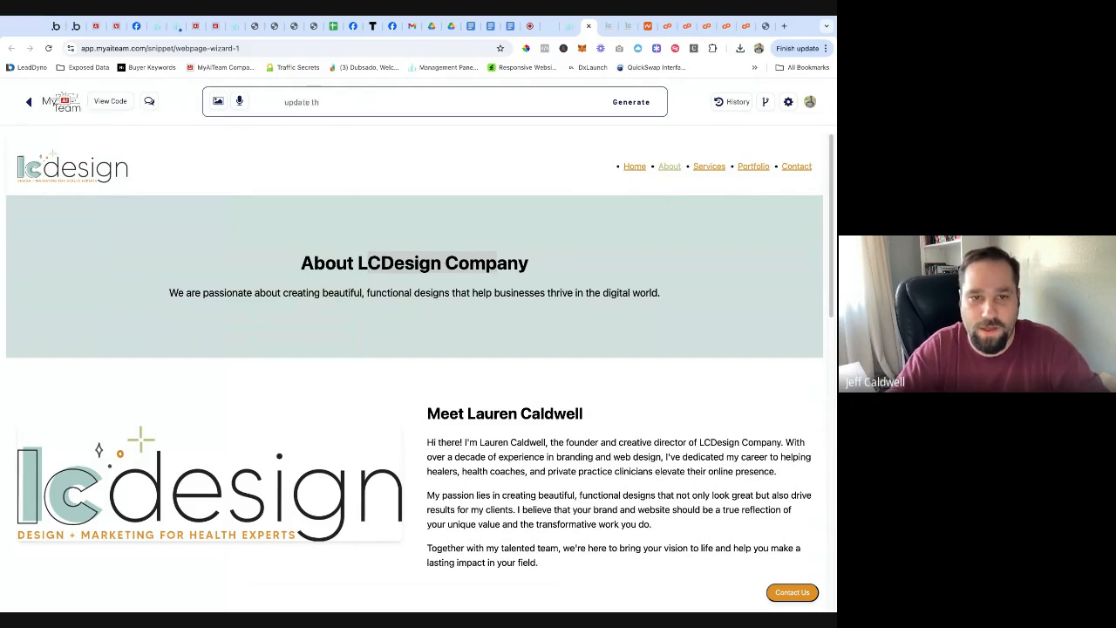
{"action": "type", "text": "e header to g"}
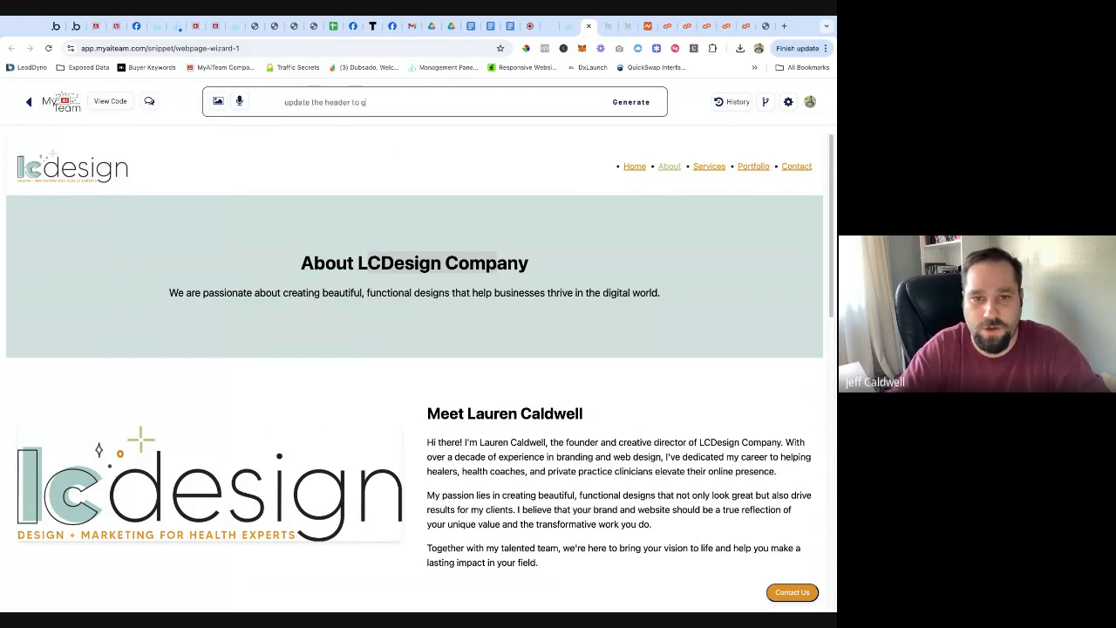
{"action": "type", "text": "o to the"}
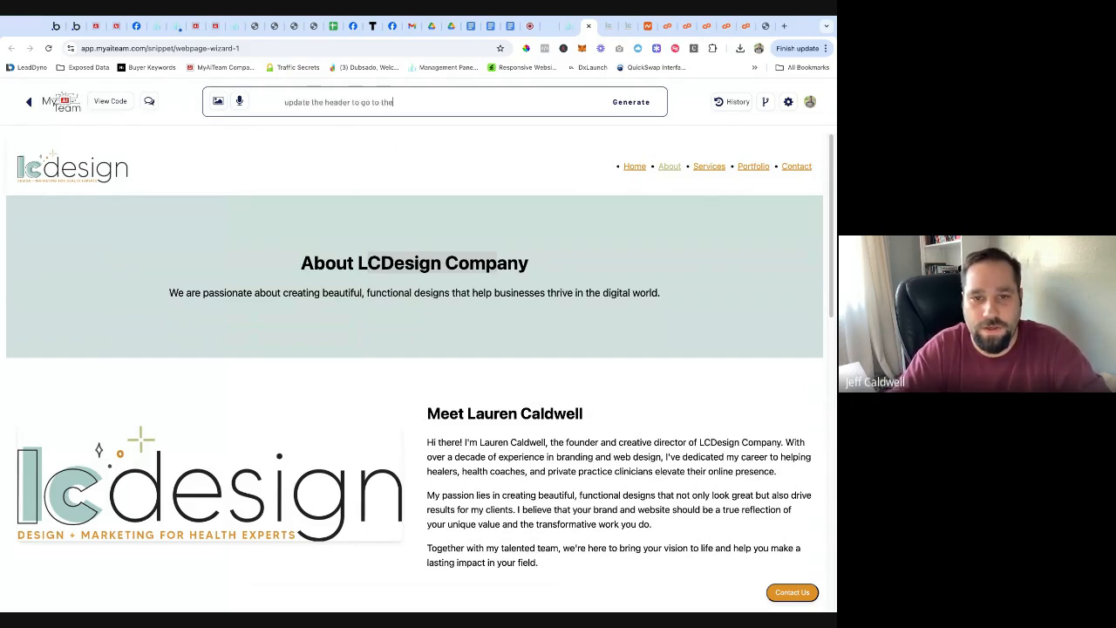
{"action": "type", "text": "se urls."}
{"action": "key", "text": "super+v"}
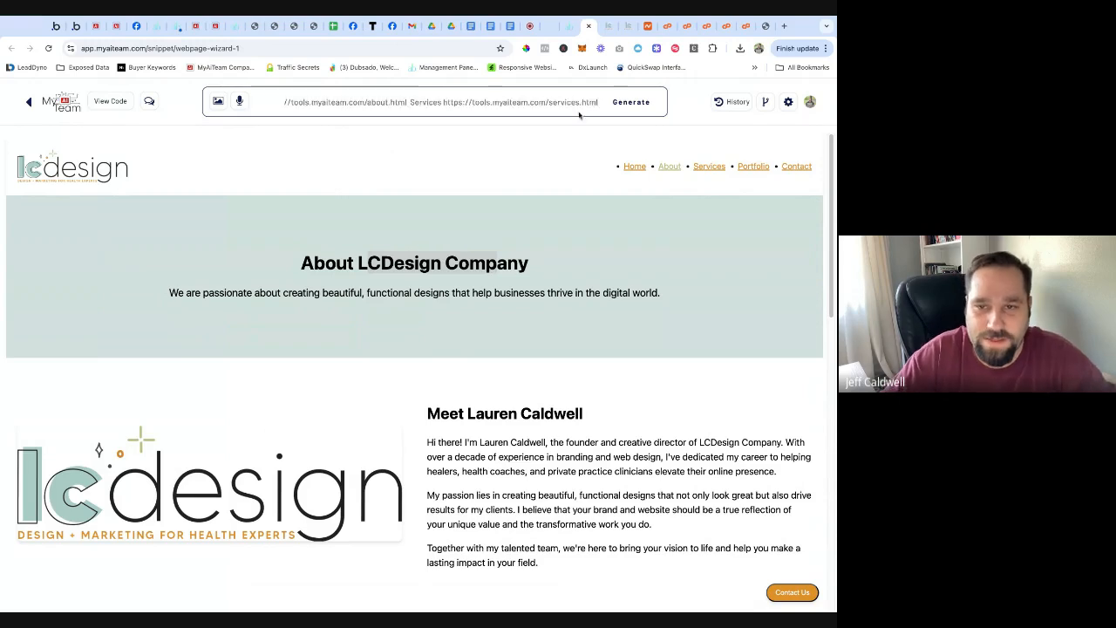
{"action": "left_click", "coordinate": [629, 102]}
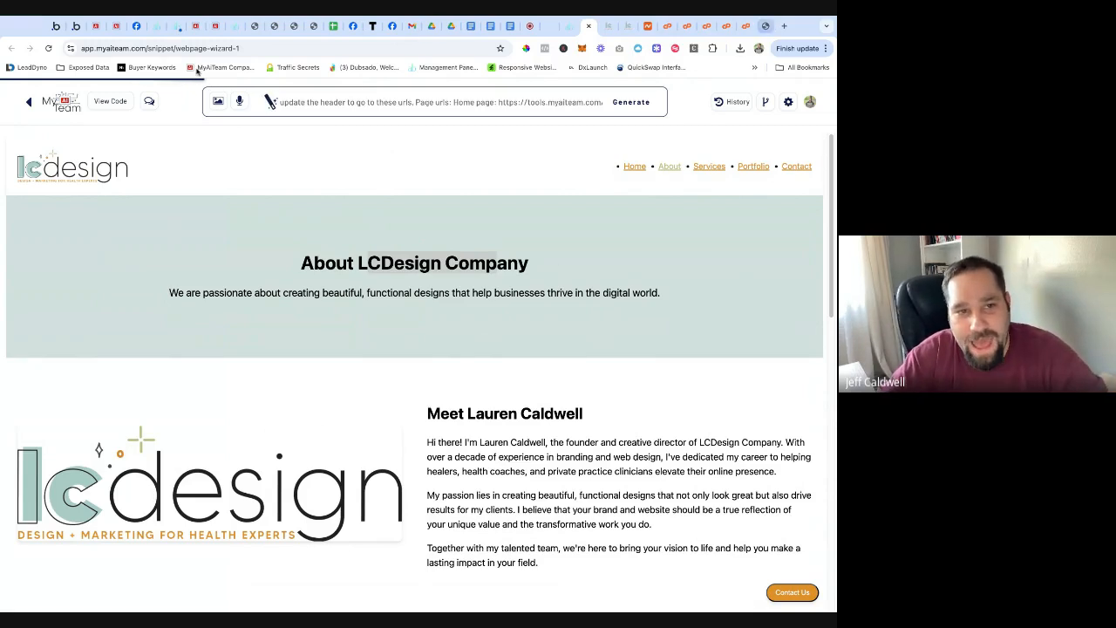
{"action": "left_click", "coordinate": [766, 26]}
{"action": "left_click", "coordinate": [108, 48]}
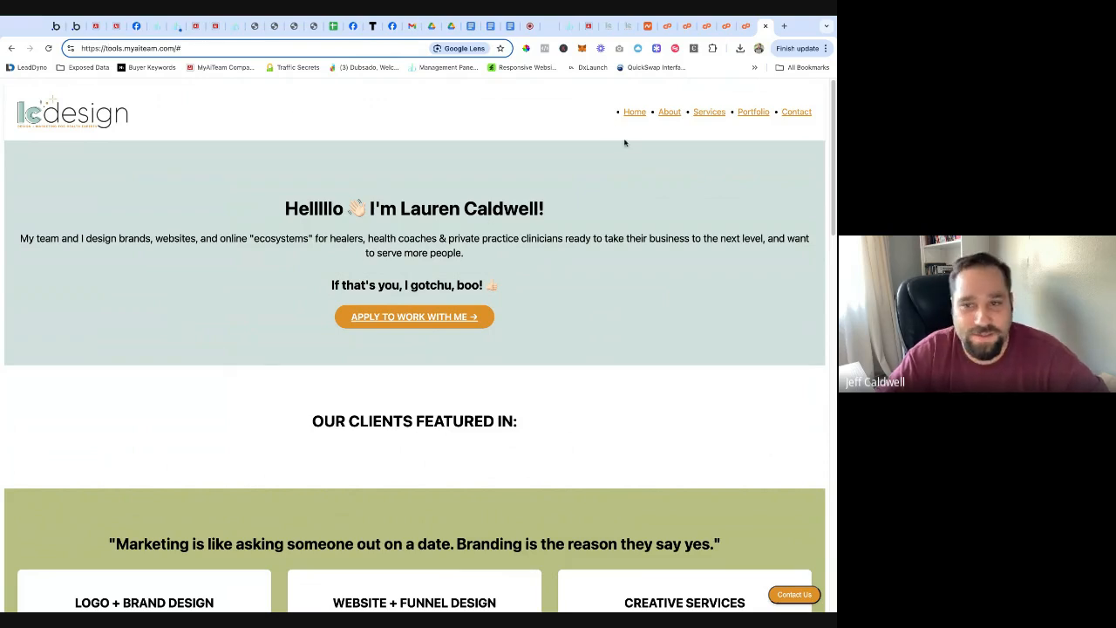
- Close the extra tabs and open index.html in the cPanel code editor at its nav links
{"action": "left_click", "coordinate": [741, 29]}
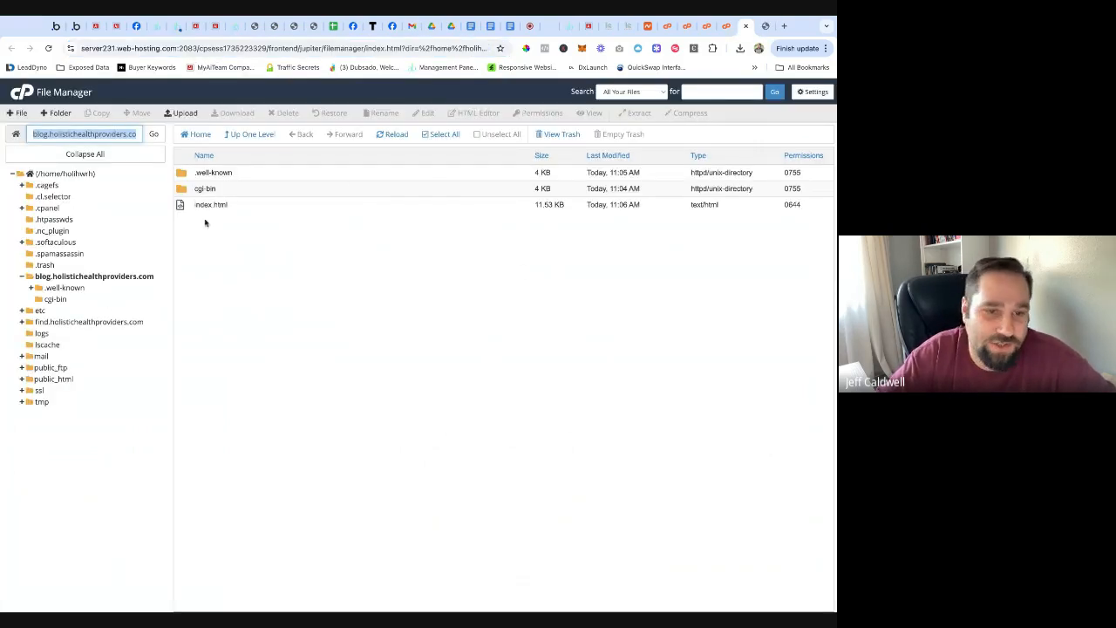
{"action": "left_click", "coordinate": [746, 27]}
{"action": "left_click", "coordinate": [706, 27]}
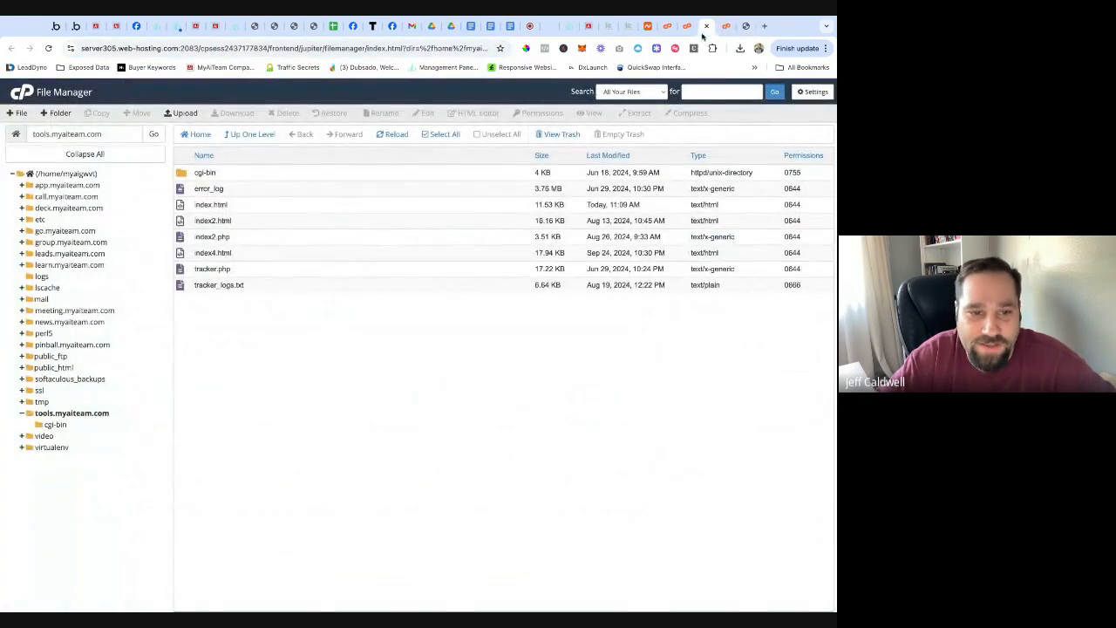
{"action": "right_click", "coordinate": [215, 206]}
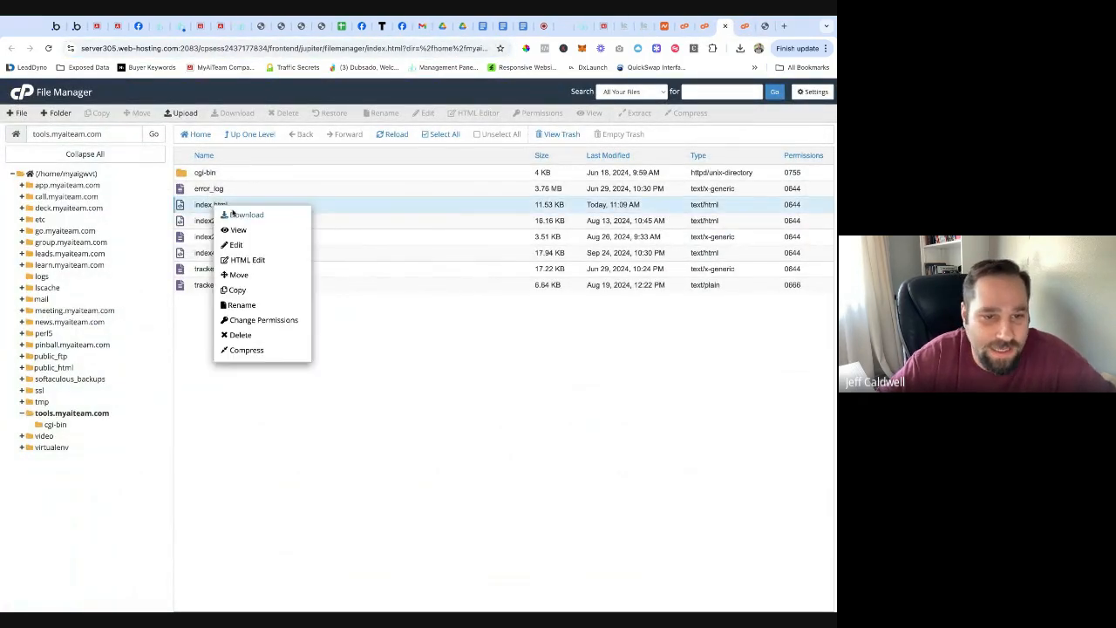
{"action": "left_click", "coordinate": [248, 246]}
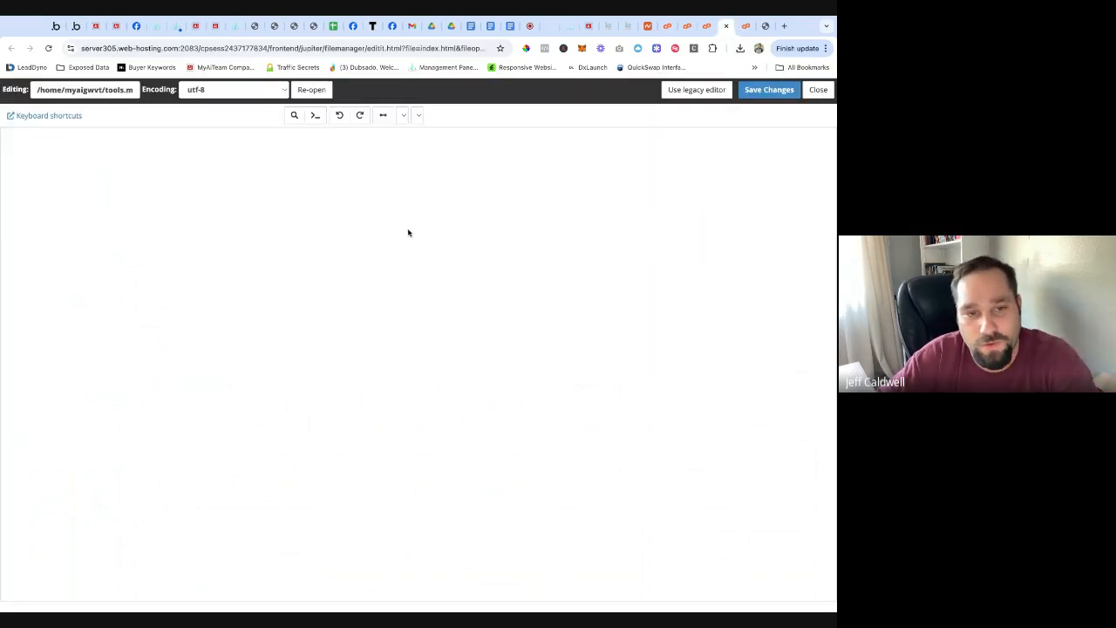
{"action": "scroll", "coordinate": [251, 311], "scroll_direction": "down", "scroll_amount": 2}
{"action": "scroll", "coordinate": [251, 310], "scroll_direction": "up", "scroll_amount": 1}
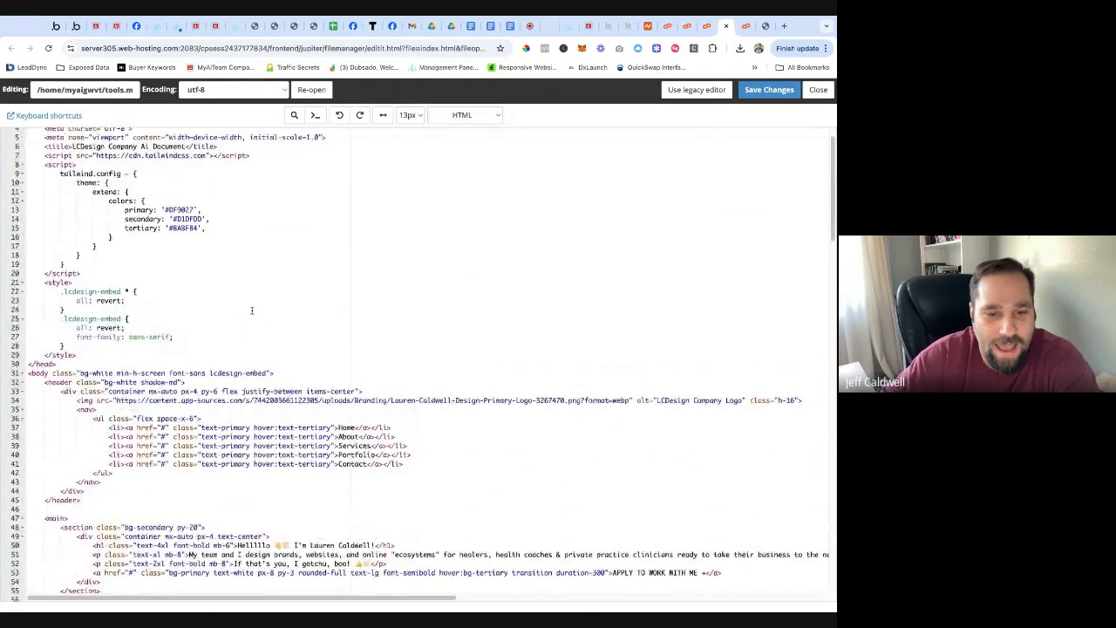
{"action": "scroll", "coordinate": [251, 311], "scroll_direction": "up", "scroll_amount": 2}
{"action": "left_click", "coordinate": [179, 468]}
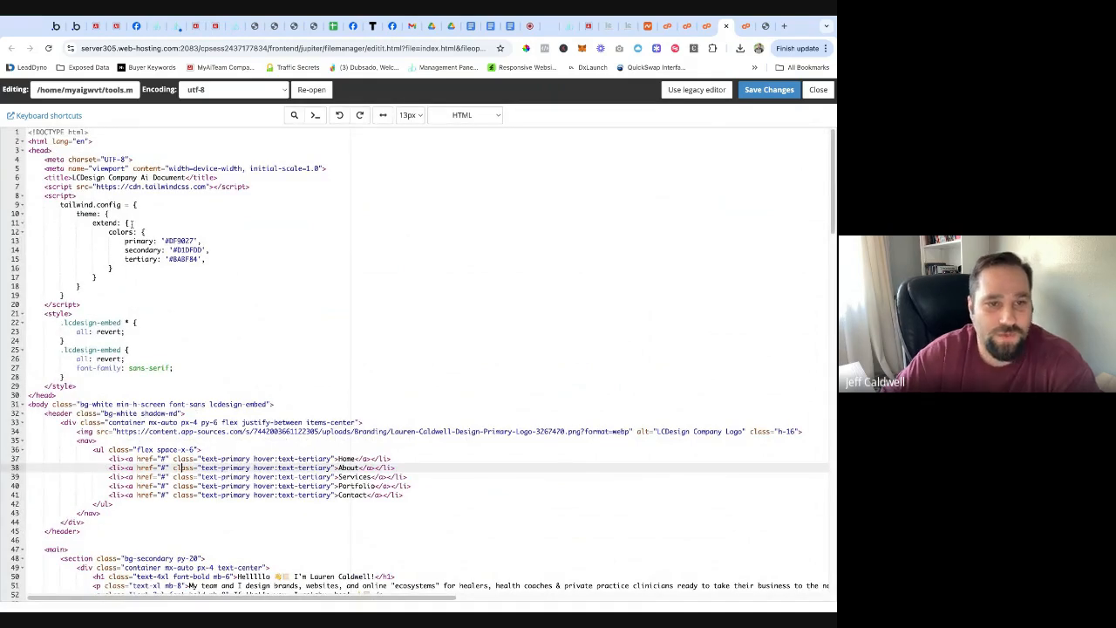
- Check that the Home, About and Portfolio nav links still use href="#"
{"action": "left_click", "coordinate": [764, 28]}
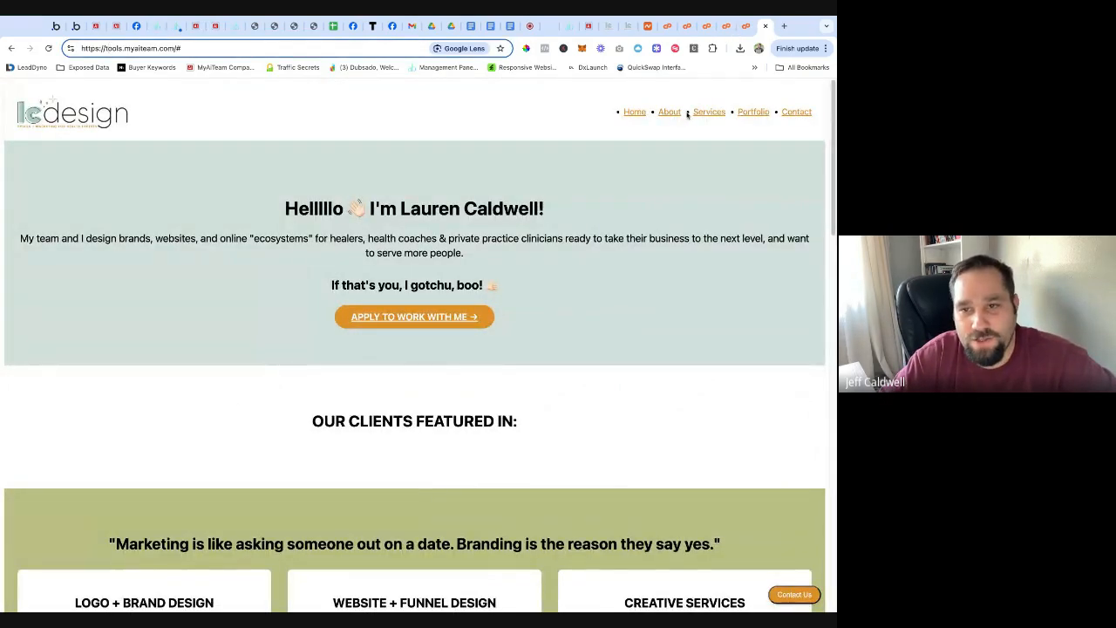
{"action": "left_click", "coordinate": [737, 27]}
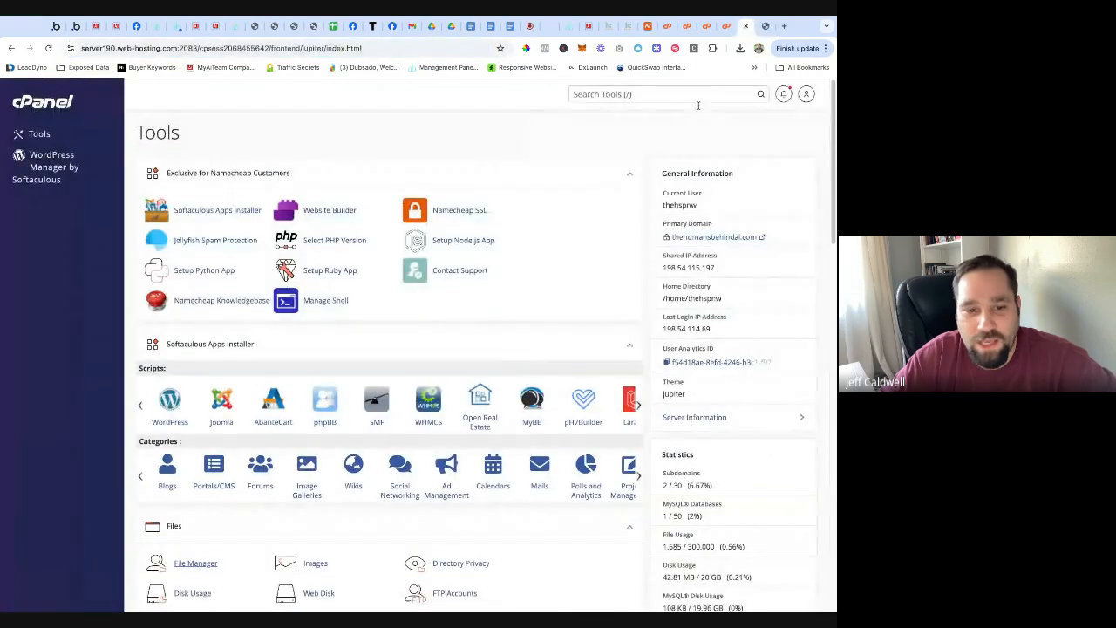
{"action": "left_click", "coordinate": [721, 26]}
{"action": "scroll", "coordinate": [163, 343], "scroll_direction": "down", "scroll_amount": 5}
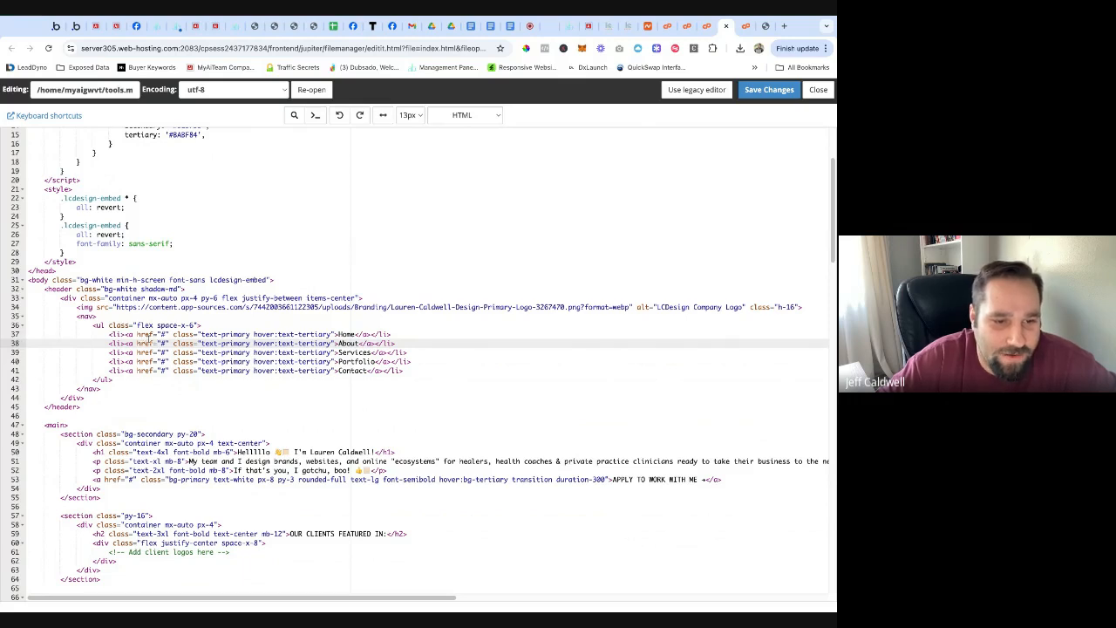
{"action": "left_click_drag", "start_coordinate": [137, 335], "coordinate": [162, 335]}
{"action": "double_click", "coordinate": [162, 335]}
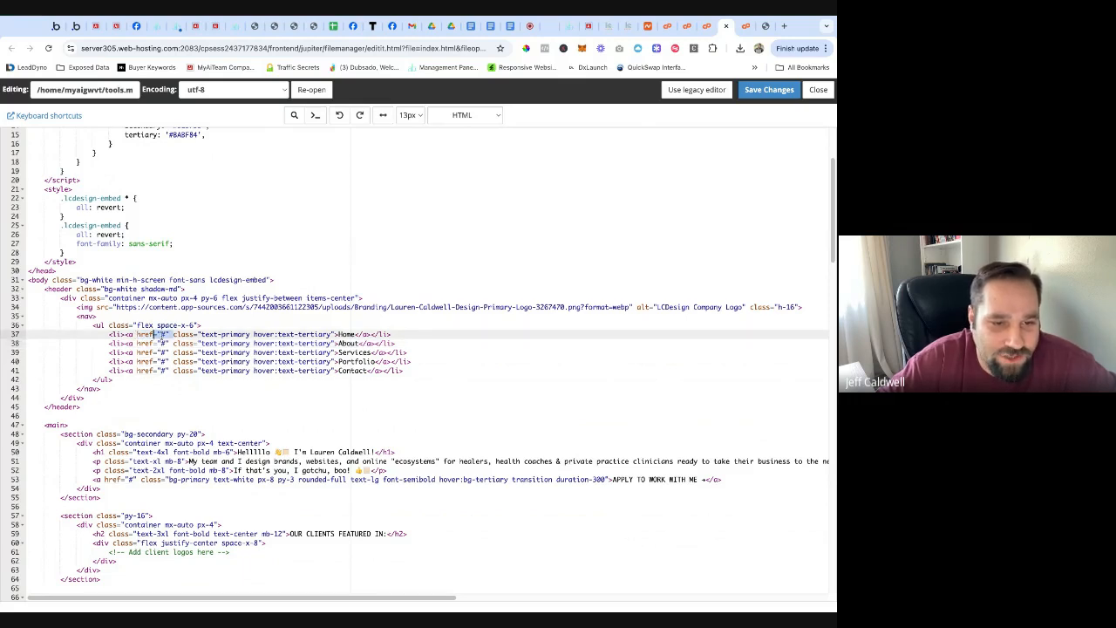
{"action": "left_click", "coordinate": [164, 334]}
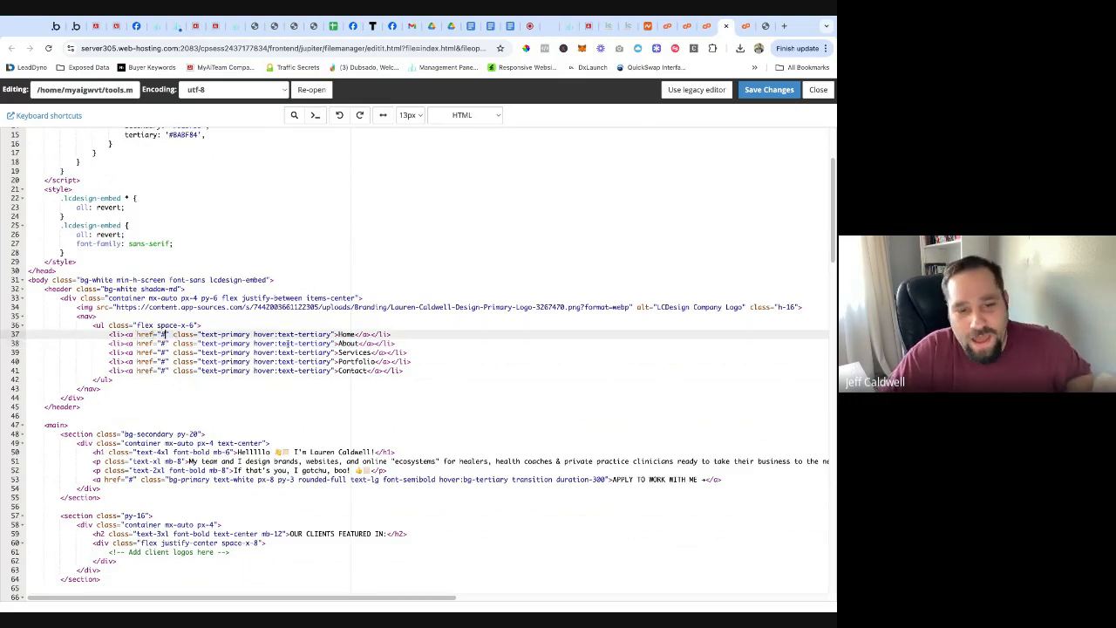
{"action": "left_click_drag", "start_coordinate": [333, 335], "coordinate": [377, 362]}
{"action": "left_click", "coordinate": [388, 336]}
{"action": "left_click", "coordinate": [386, 370]}
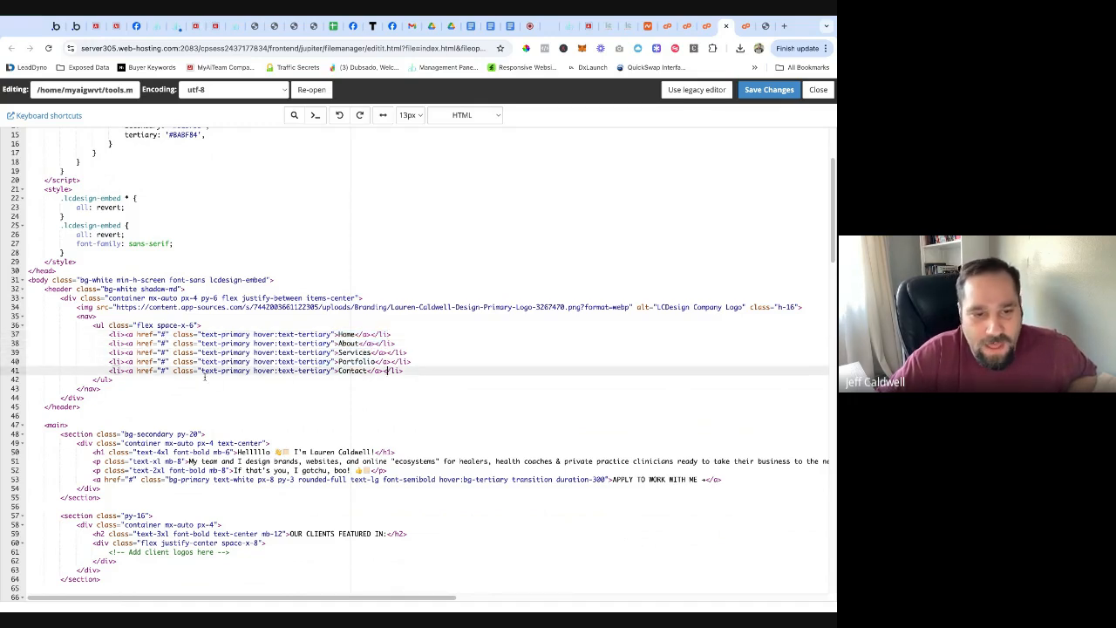
{"action": "left_click", "coordinate": [161, 335]}
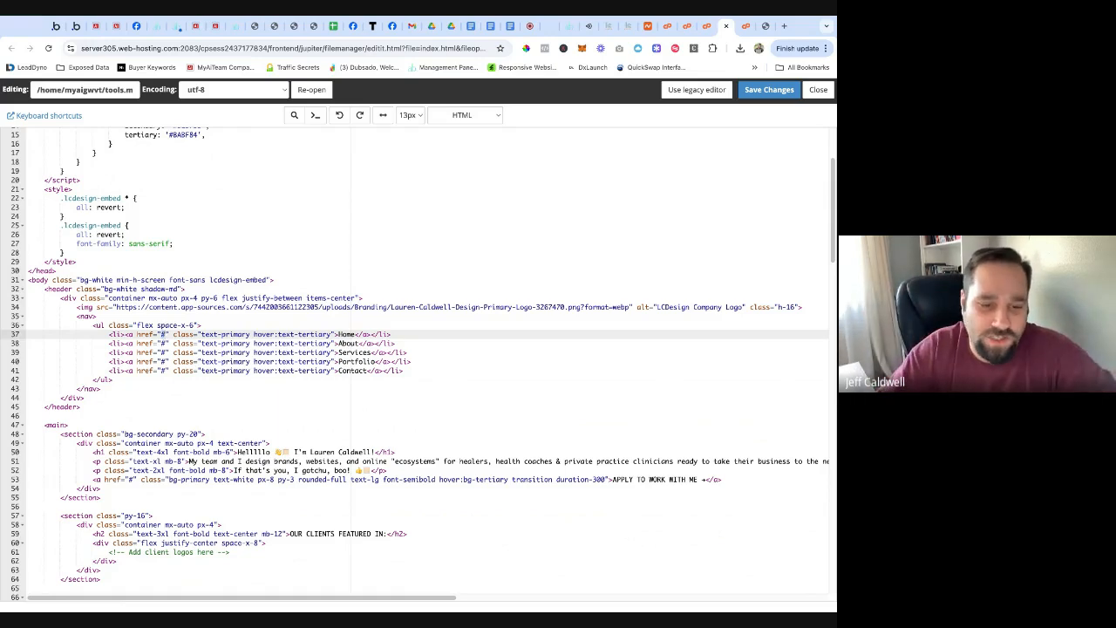
{"action": "left_click", "coordinate": [164, 343]}
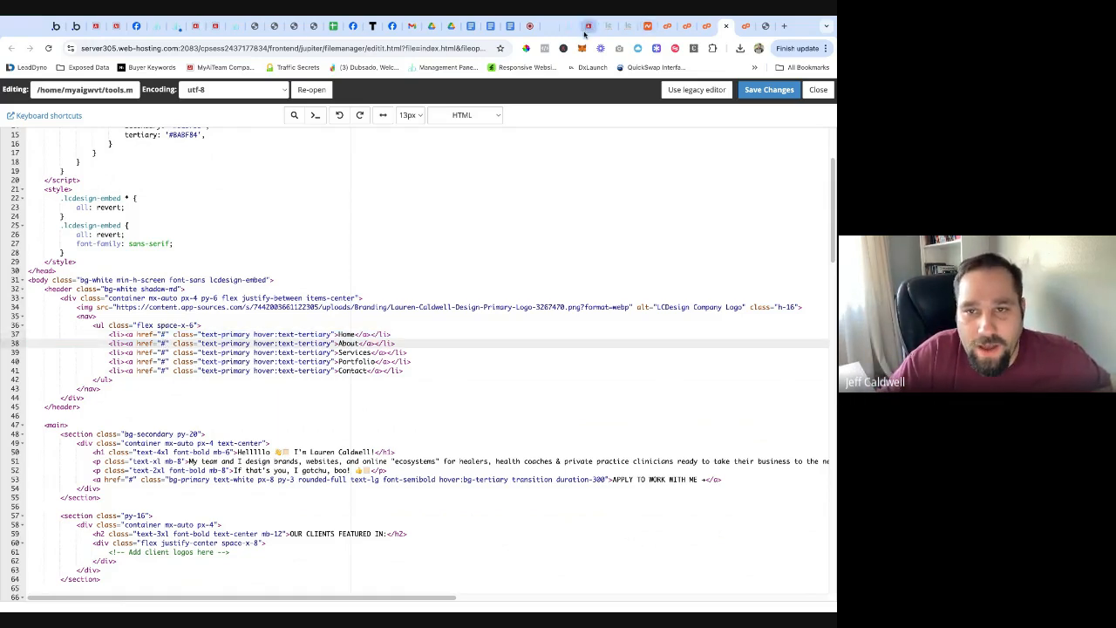
{"action": "left_click", "coordinate": [580, 26]}
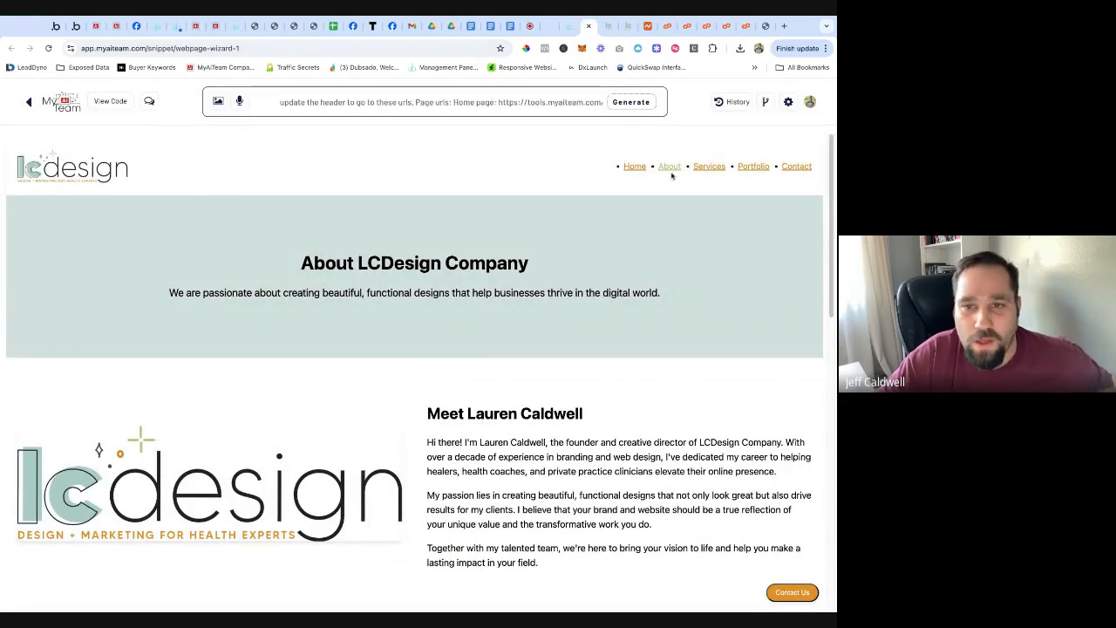
- View the generated code and confirm Home and About link to tools.myaiteam.com, About ending about.html
{"action": "left_click", "coordinate": [110, 101]}
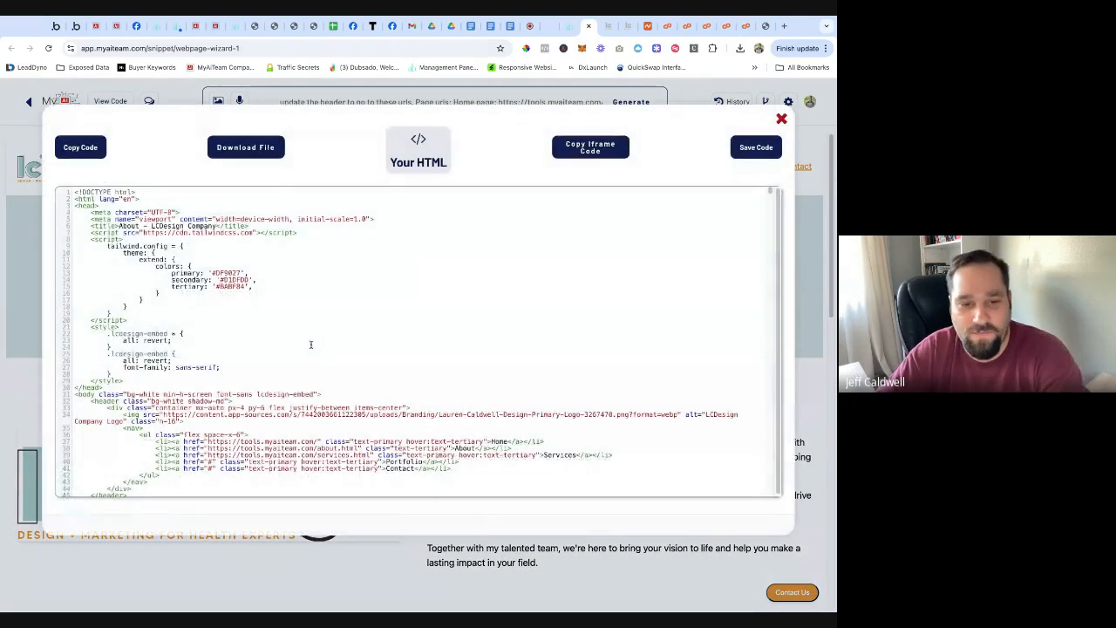
{"action": "scroll", "coordinate": [312, 345], "scroll_direction": "down", "scroll_amount": 3}
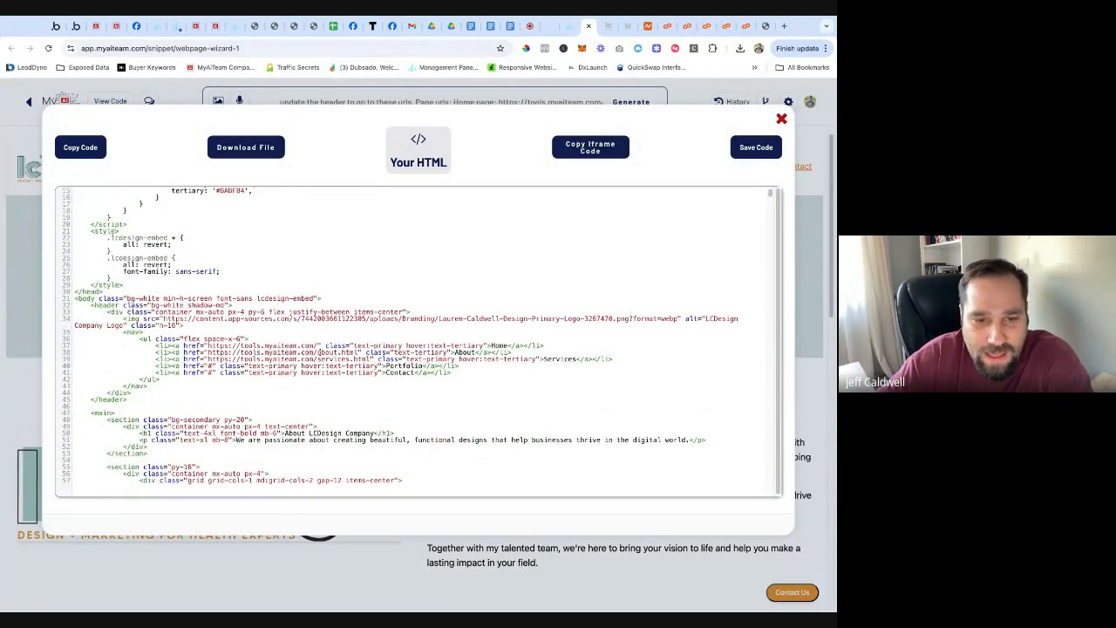
{"action": "left_click_drag", "start_coordinate": [181, 345], "coordinate": [320, 346]}
{"action": "left_click", "coordinate": [310, 346]}
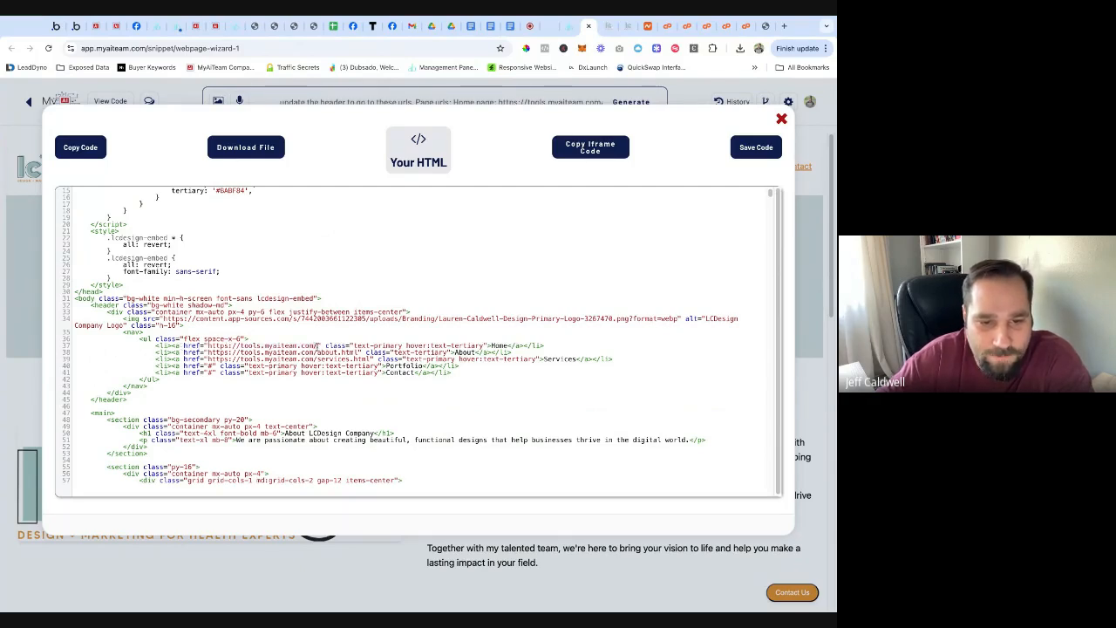
{"action": "mouse_move", "coordinate": [206, 353]}
{"action": "left_mouse_down"}
{"action": "mouse_move", "coordinate": [358, 353]}
{"action": "mouse_move", "coordinate": [201, 344]}
{"action": "left_mouse_up"}
{"action": "left_click", "coordinate": [335, 353]}
{"action": "left_click", "coordinate": [358, 353]}
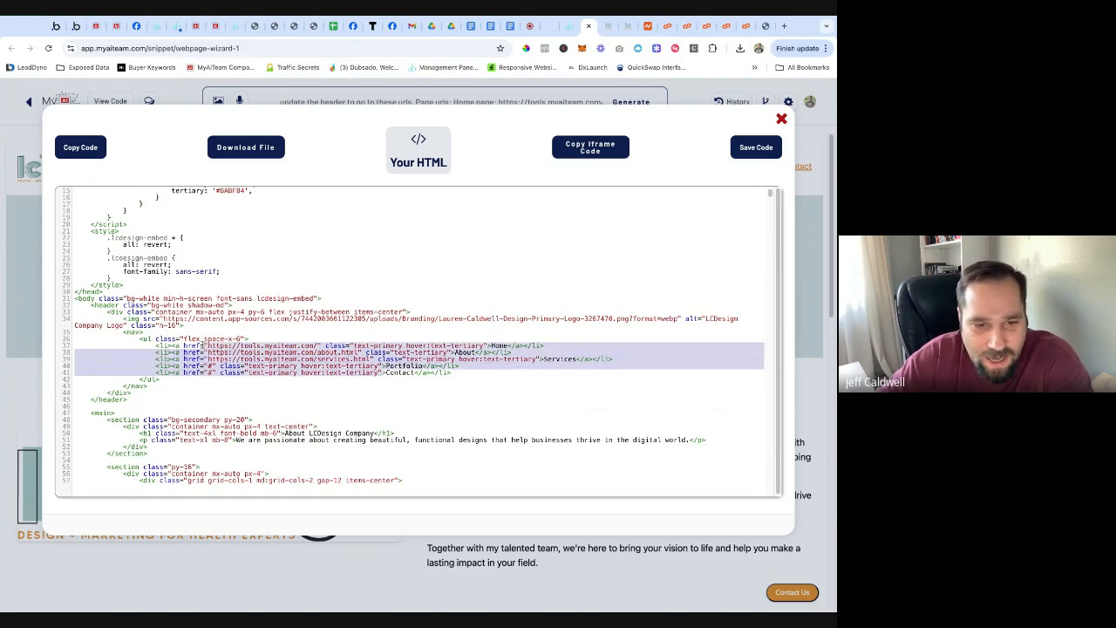
{"action": "left_click", "coordinate": [201, 340]}
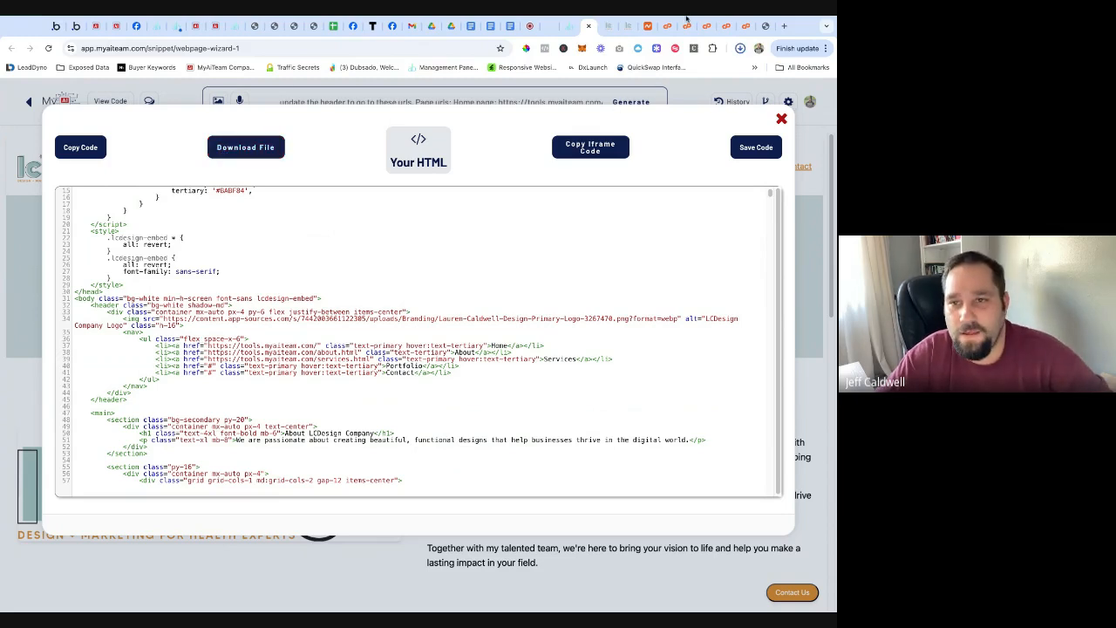
{"action": "left_click", "coordinate": [727, 28]}
{"action": "left_click", "coordinate": [707, 26]}
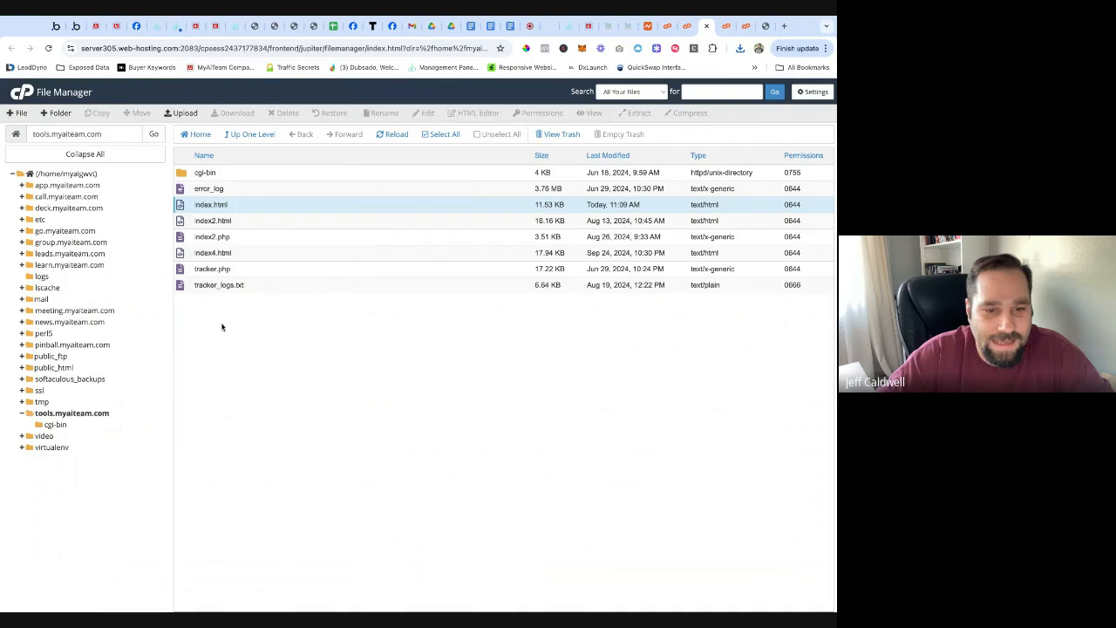
- Upload the new page file into the tools.myaiteam.com folder
{"action": "left_click", "coordinate": [180, 114]}
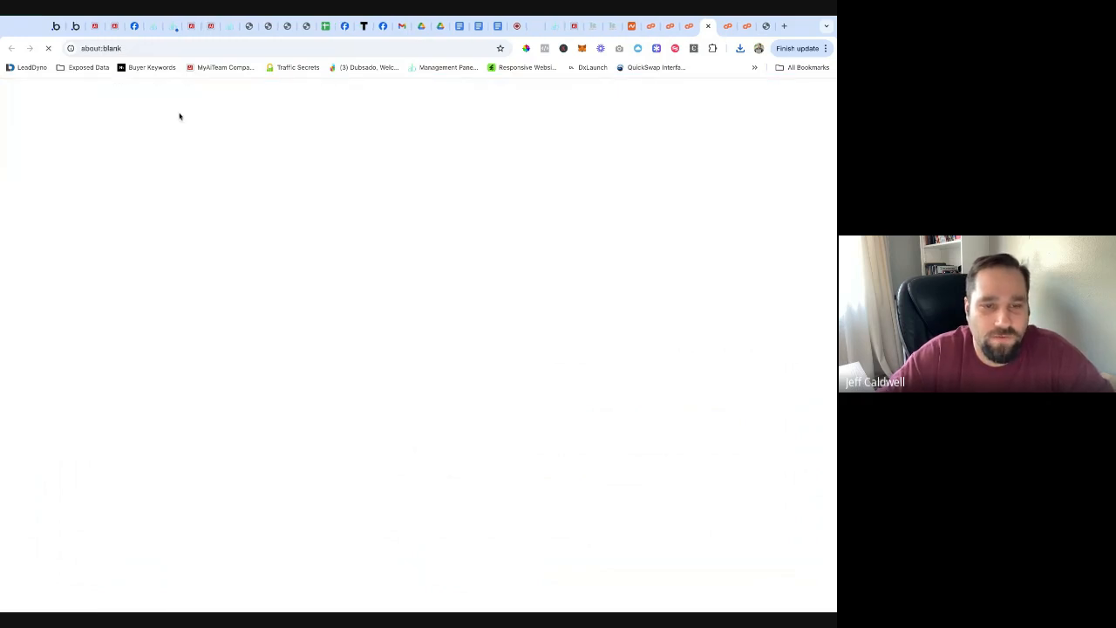
{"action": "left_click", "coordinate": [425, 265]}
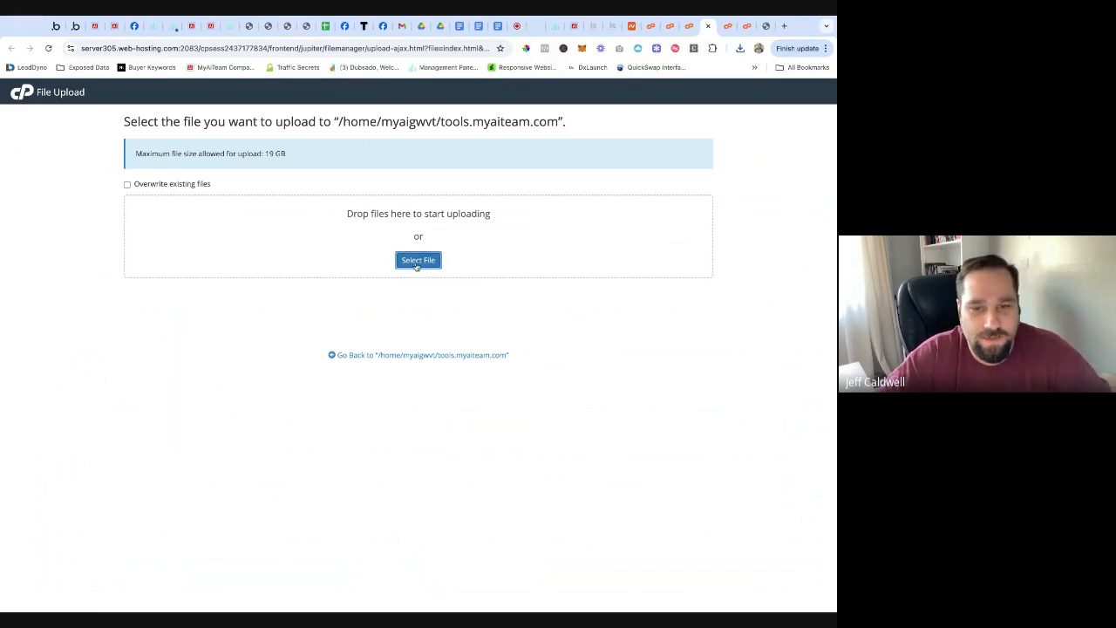
{"action": "left_click", "coordinate": [428, 356]}
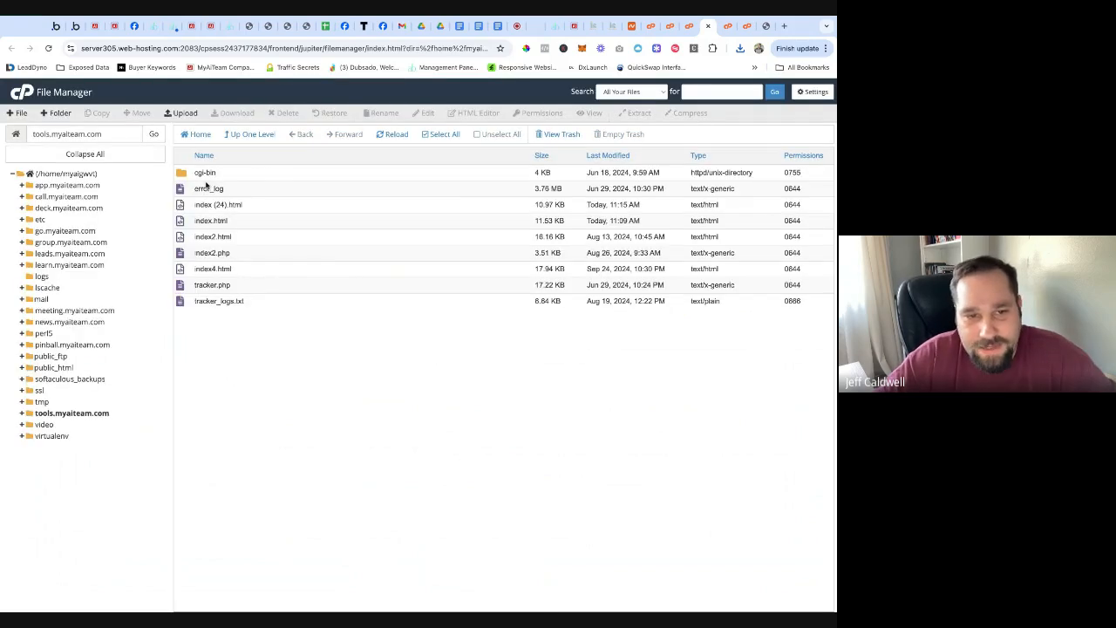
- Rename the uploaded index (24).html to about.html
{"action": "right_click", "coordinate": [226, 206]}
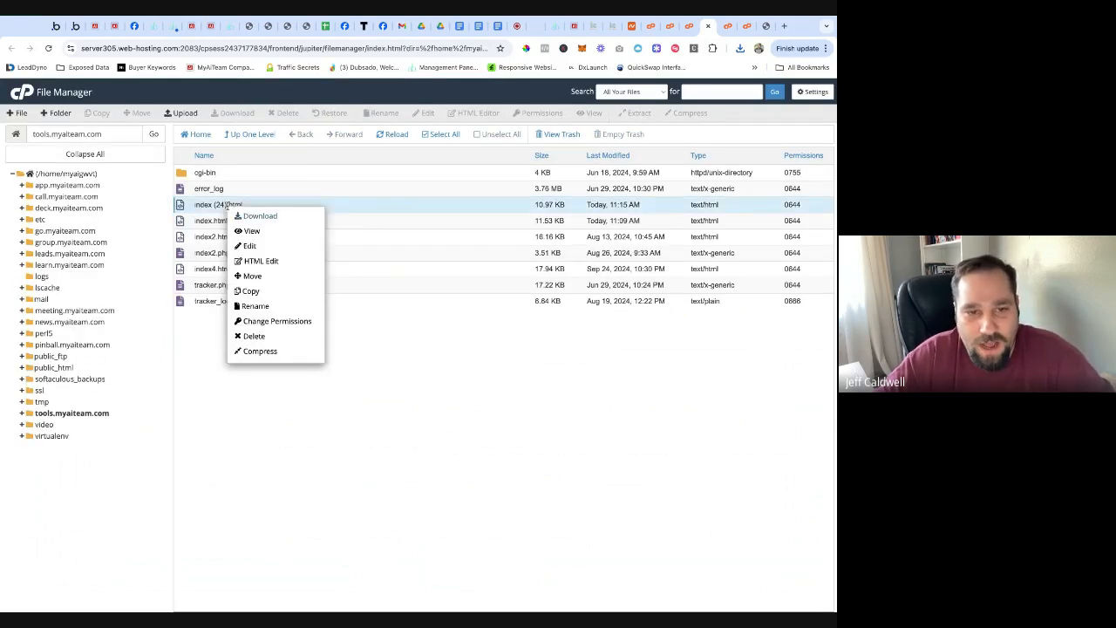
{"action": "left_click", "coordinate": [255, 306]}
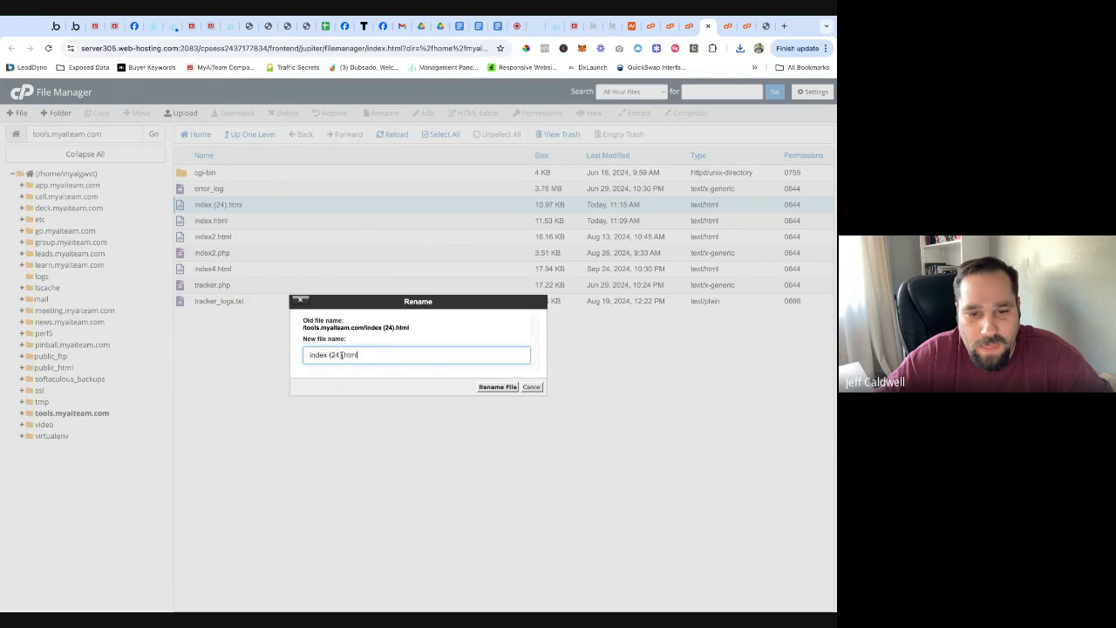
{"action": "left_click_drag", "start_coordinate": [343, 355], "coordinate": [319, 354]}
{"action": "type", "text": "about"}
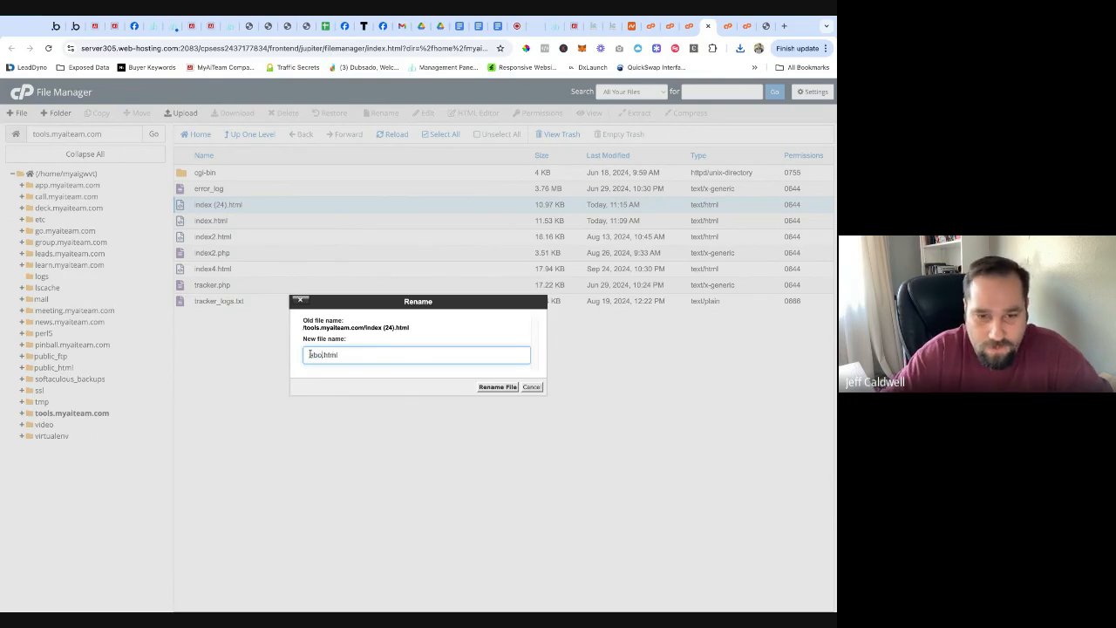
{"action": "left_click", "coordinate": [498, 389]}
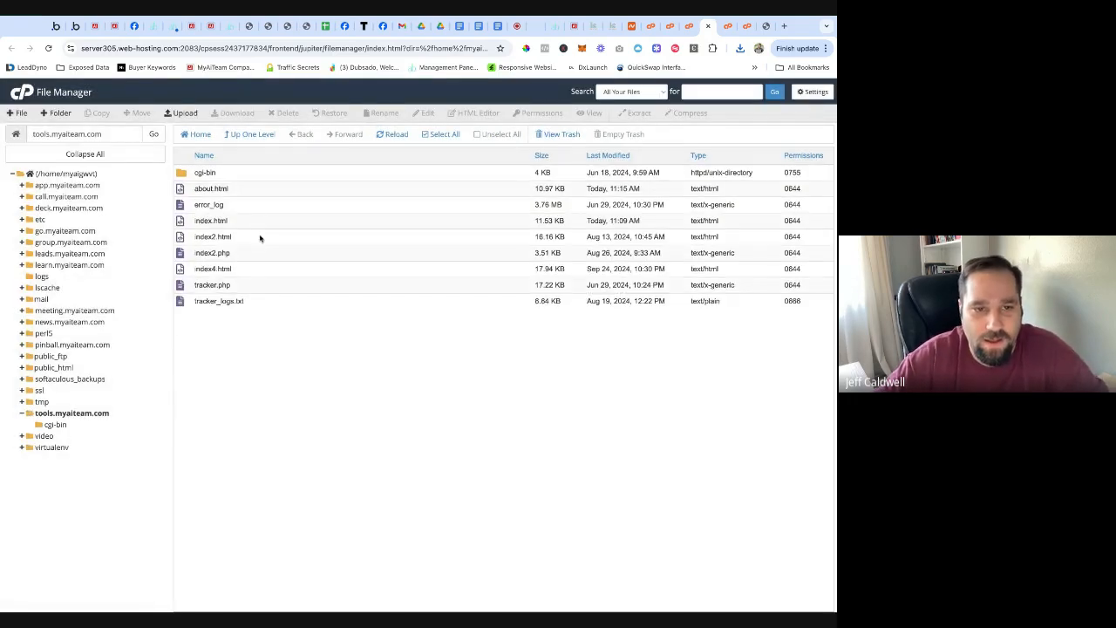
{"action": "left_click", "coordinate": [765, 26]}
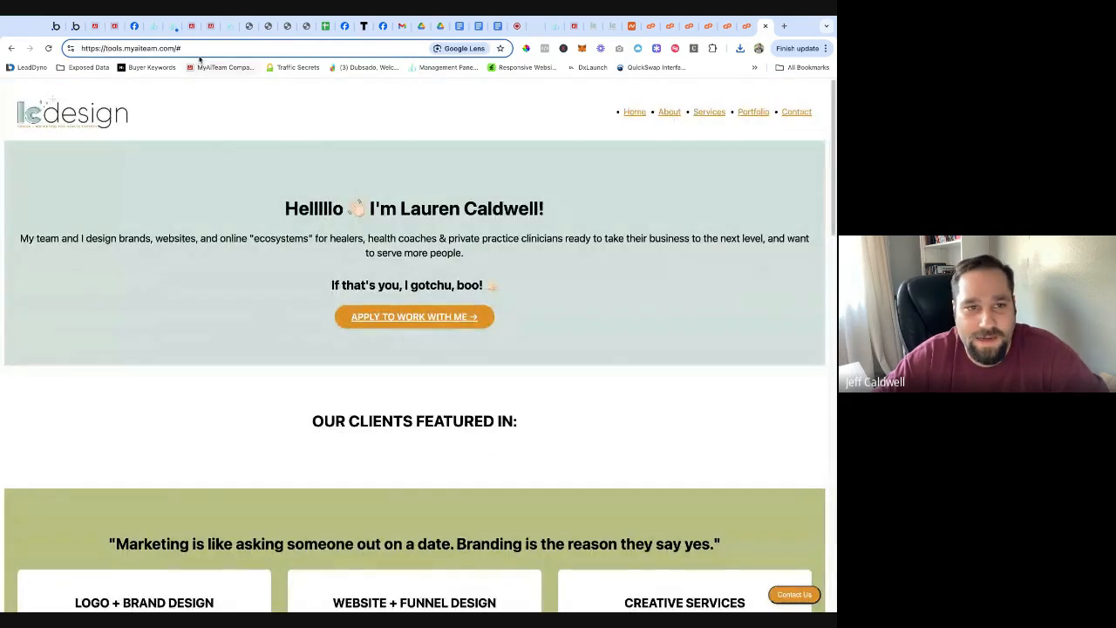
{"action": "left_click", "coordinate": [741, 26]}
{"action": "left_click", "coordinate": [710, 26]}
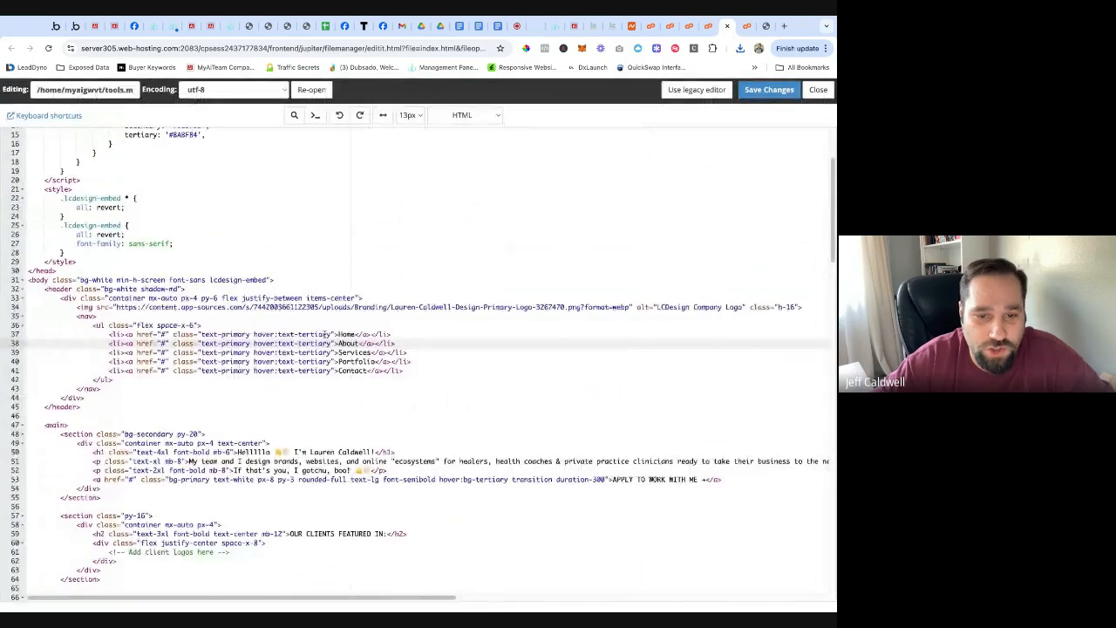
{"action": "left_click", "coordinate": [764, 26]}
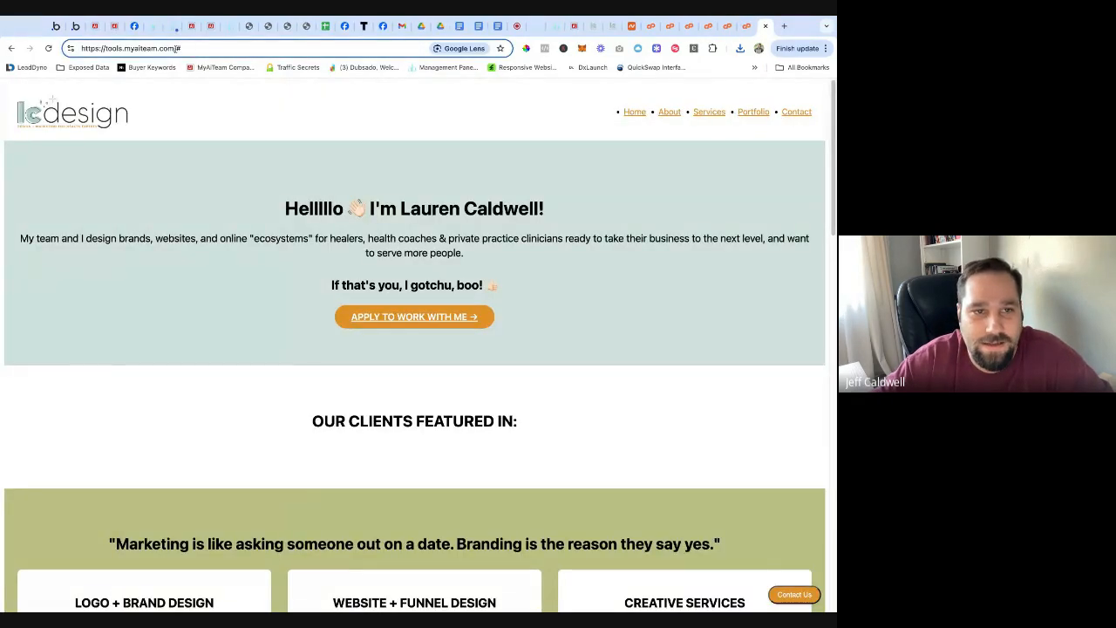
{"action": "left_click", "coordinate": [150, 67]}
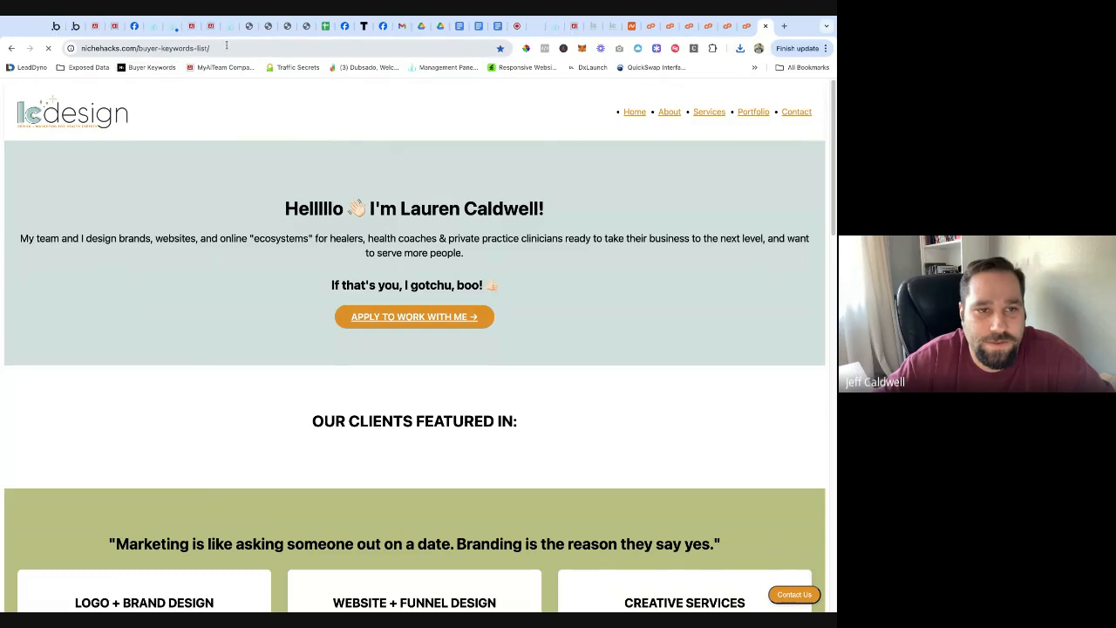
{"action": "left_click", "coordinate": [11, 49]}
{"action": "double_click", "coordinate": [129, 49]}
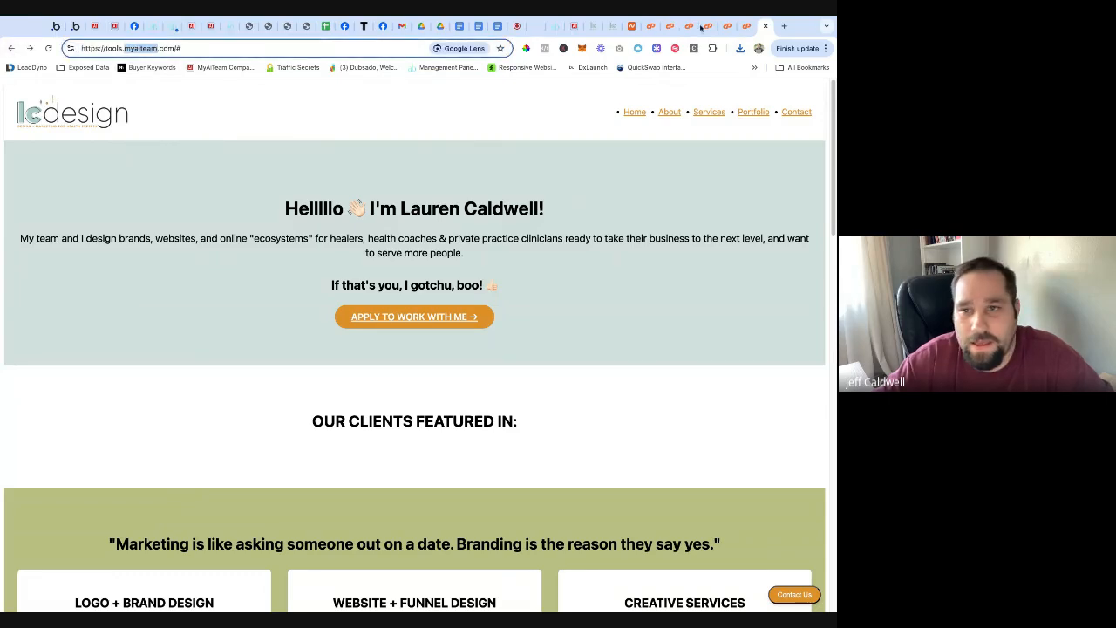
{"action": "triple_click", "coordinate": [235, 51]}
{"action": "key", "text": "super+c"}
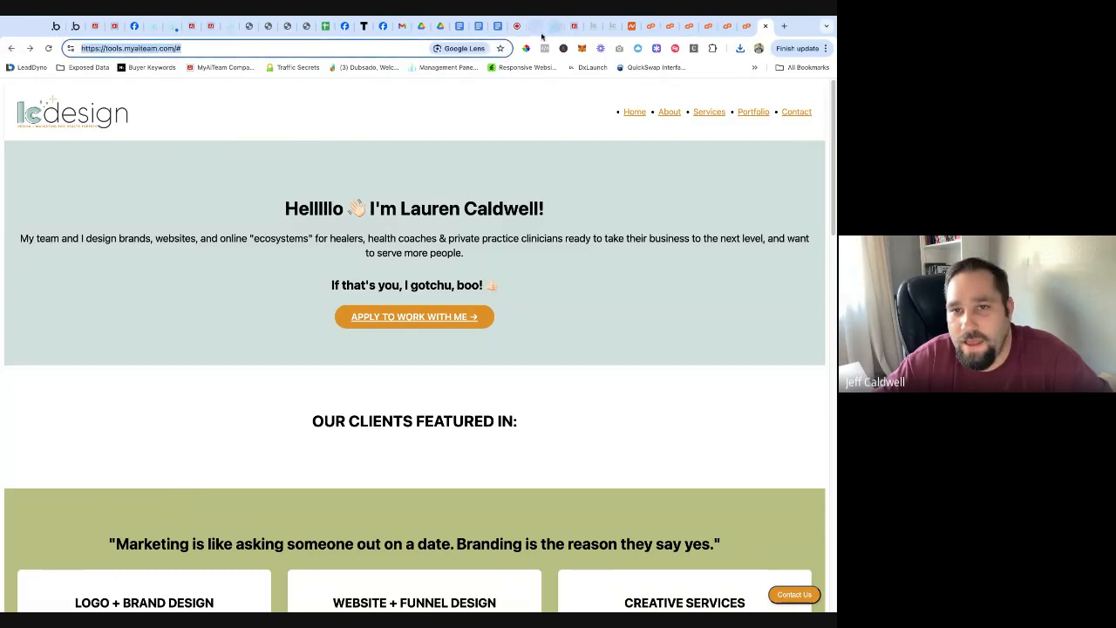
{"action": "left_click", "coordinate": [727, 26]}
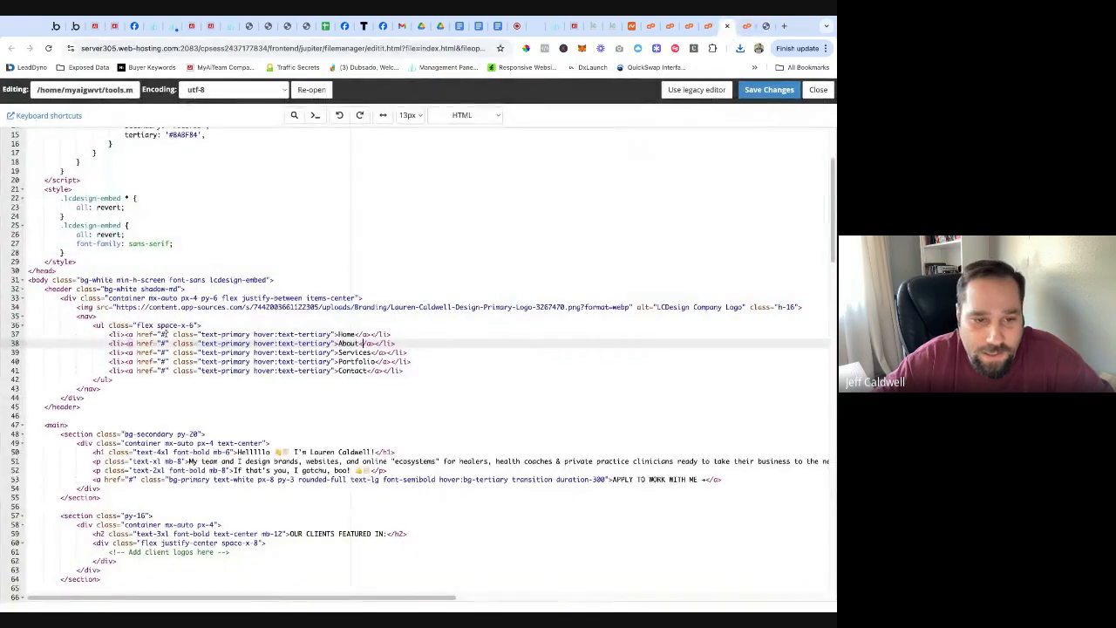
{"action": "left_click", "coordinate": [162, 334]}
{"action": "key", "text": "super+v"}
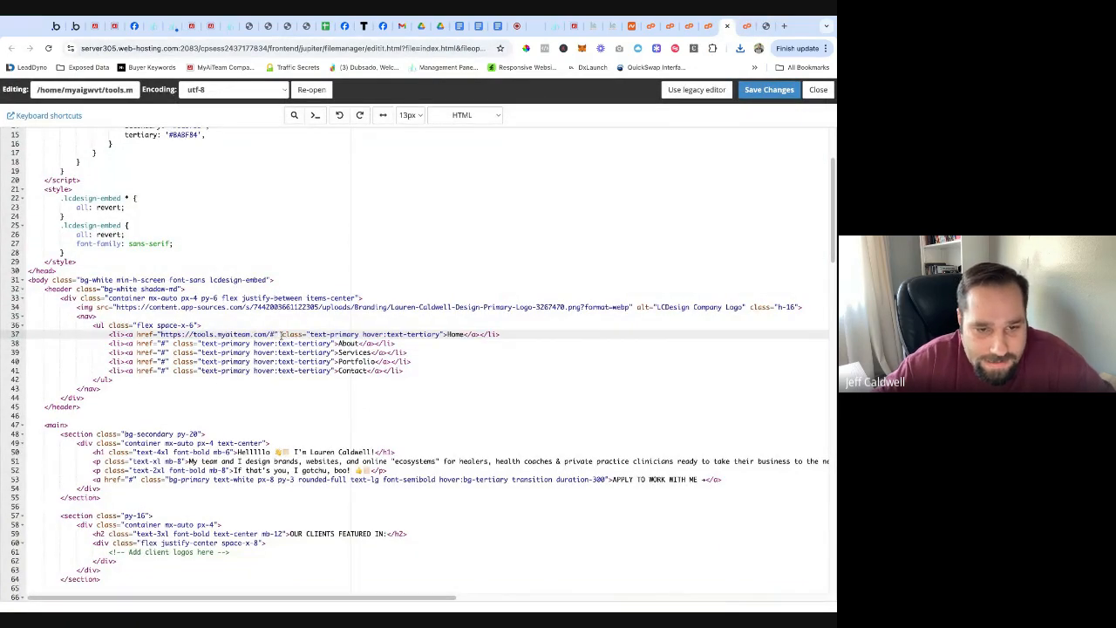
{"action": "key", "text": "BackSpace"}
{"action": "type", "text": "#"}
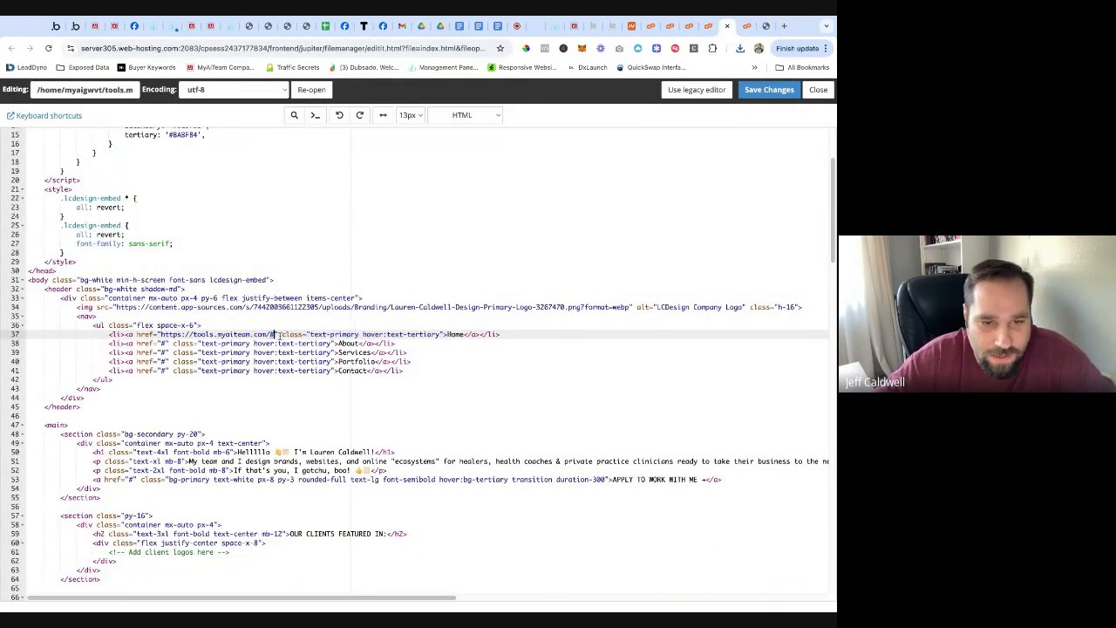
{"action": "key", "text": "BackSpace"}
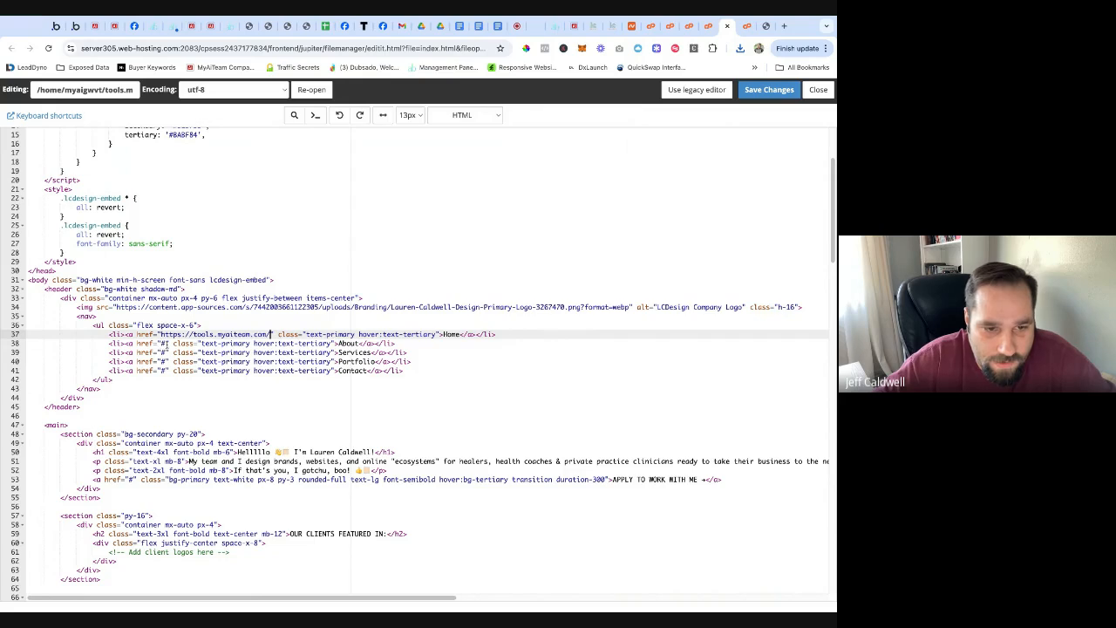
{"action": "left_click", "coordinate": [162, 343]}
{"action": "type", "text": "https://tools.myaiteam.com/"}
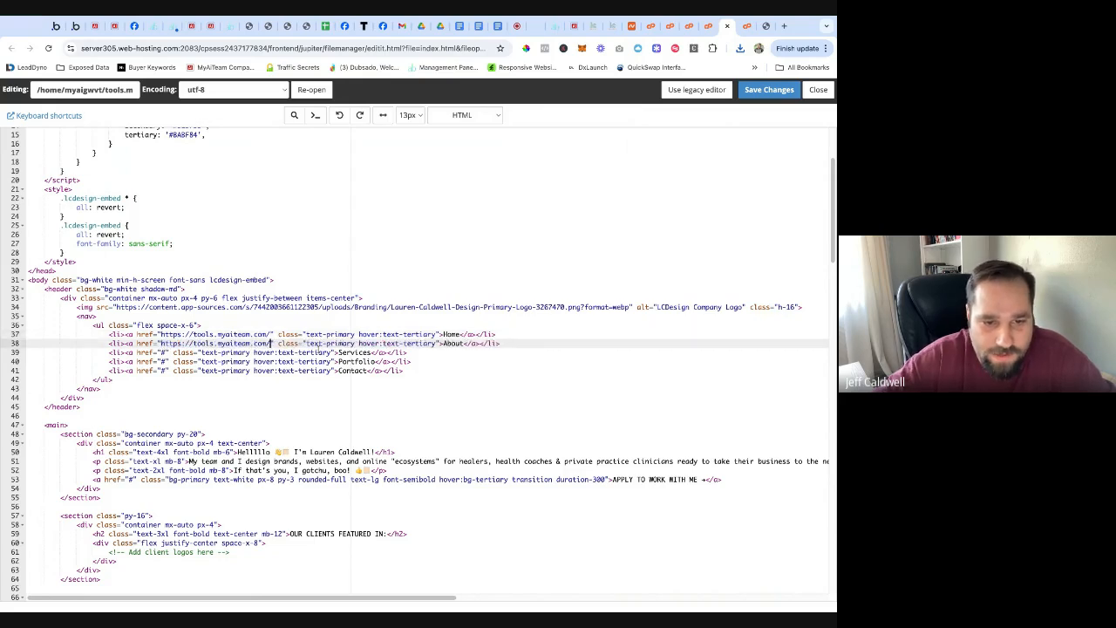
{"action": "type", "text": "about"}
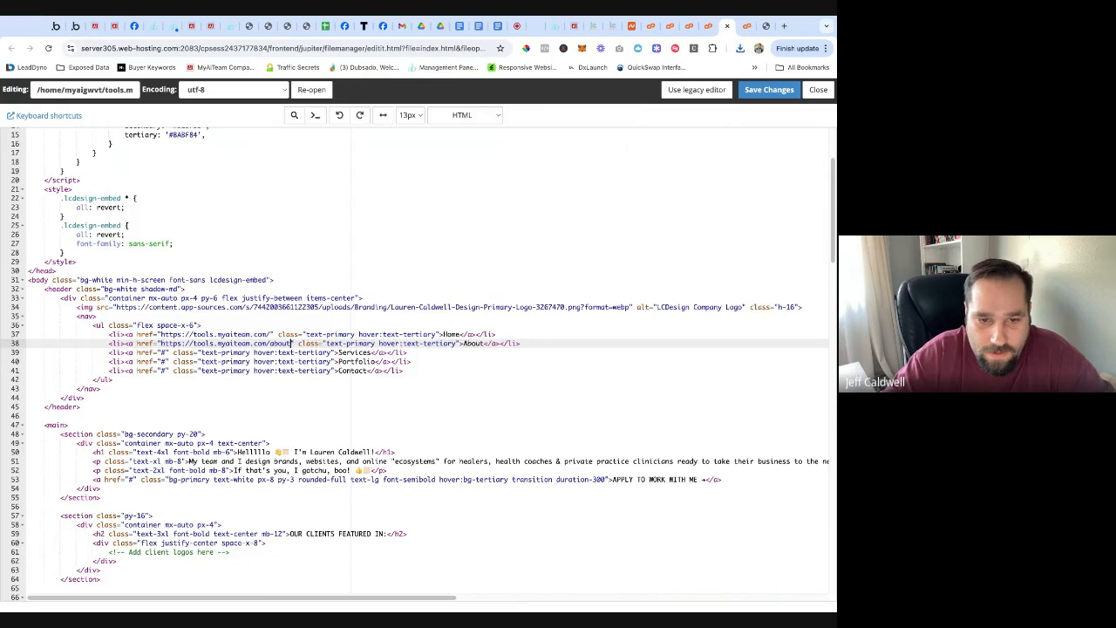
{"action": "left_click", "coordinate": [769, 89]}
{"action": "left_click", "coordinate": [764, 28]}
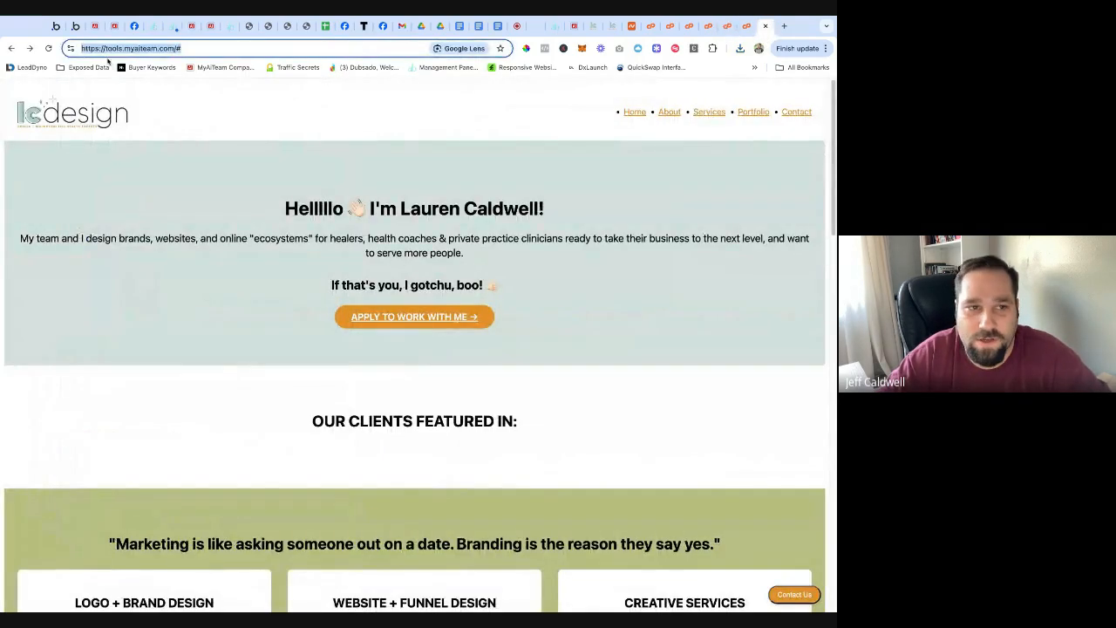
- Reload the live site and follow About, which returns 404 Not Found at /about
{"action": "key", "text": "Return"}
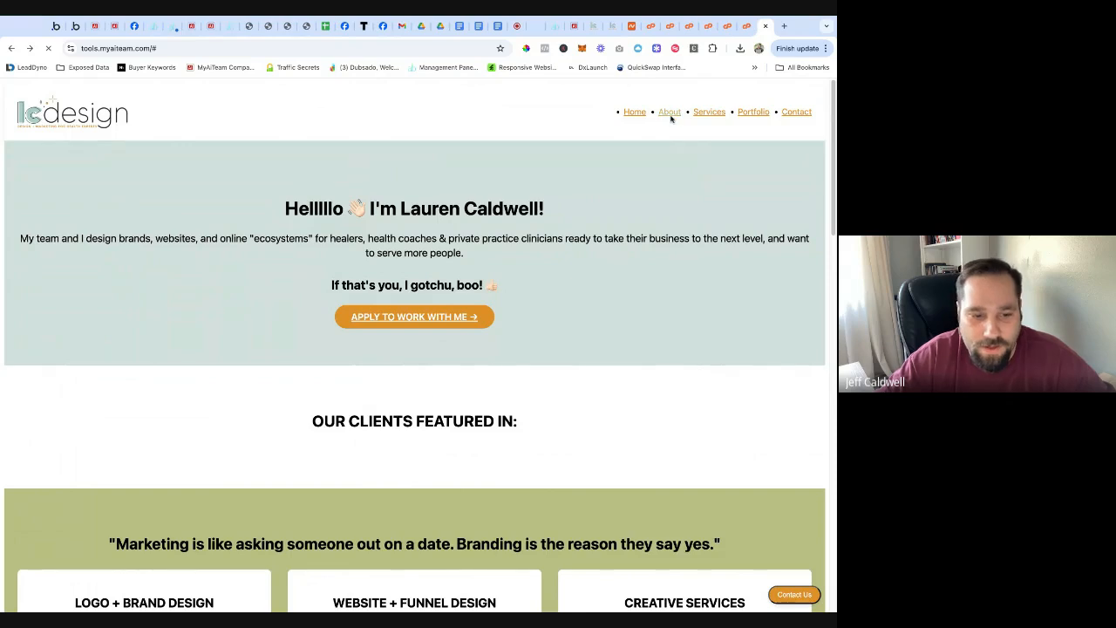
{"action": "left_click", "coordinate": [670, 118]}
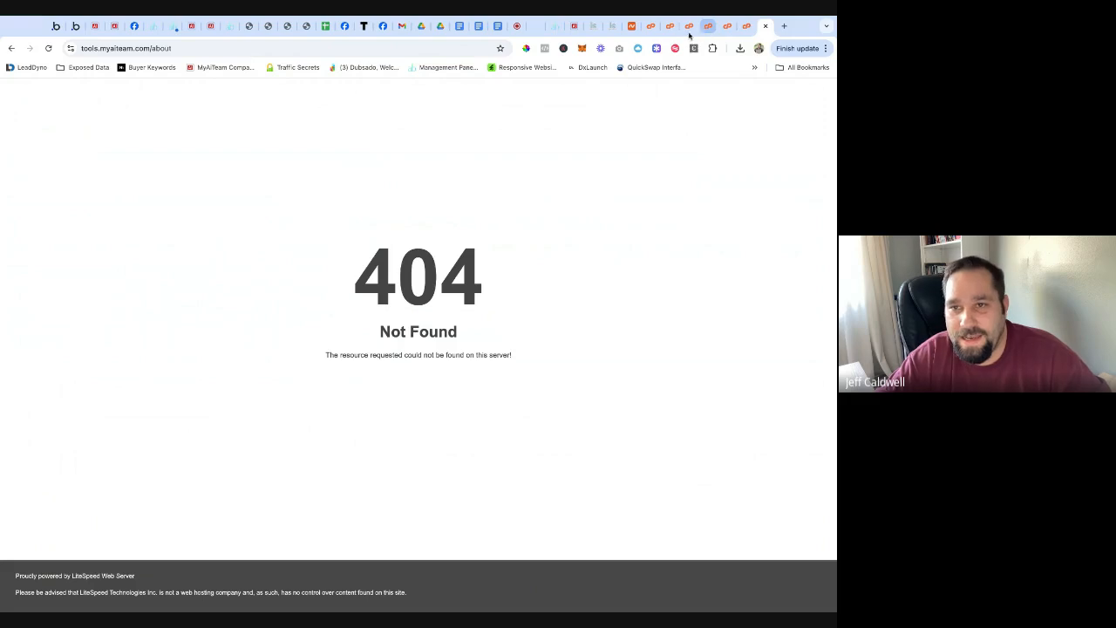
{"action": "left_click", "coordinate": [656, 35]}
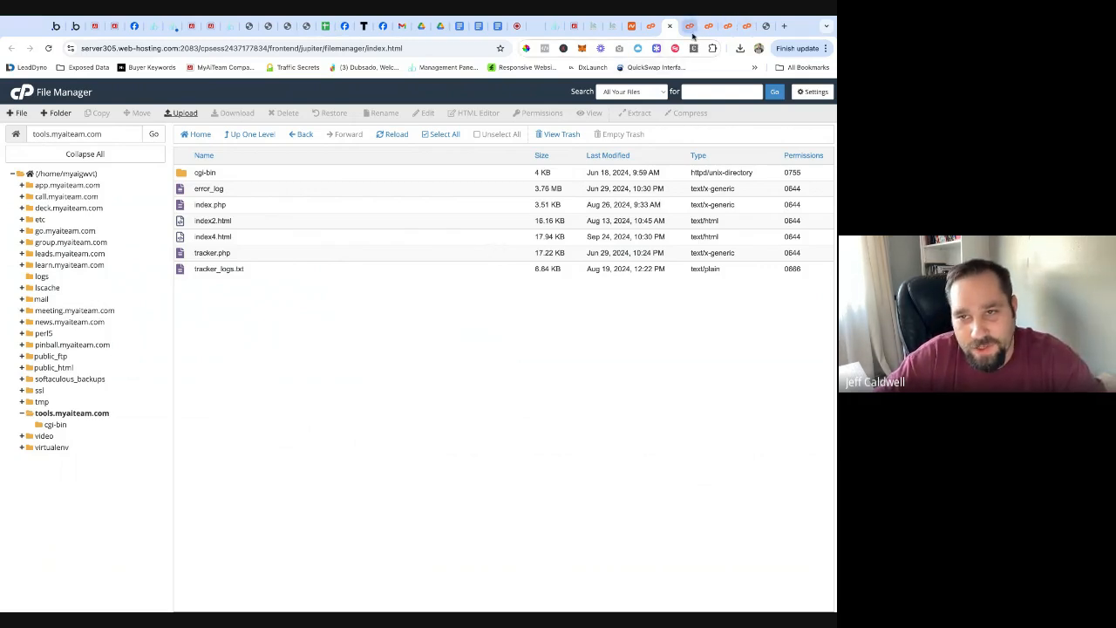
{"action": "left_click", "coordinate": [693, 28]}
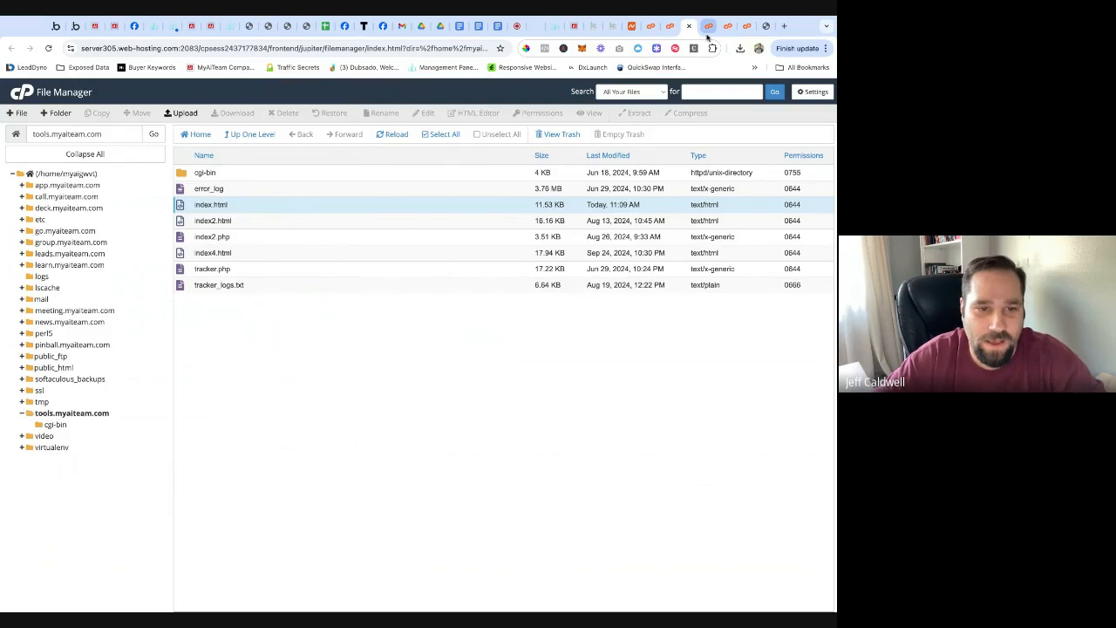
{"action": "left_click", "coordinate": [707, 35]}
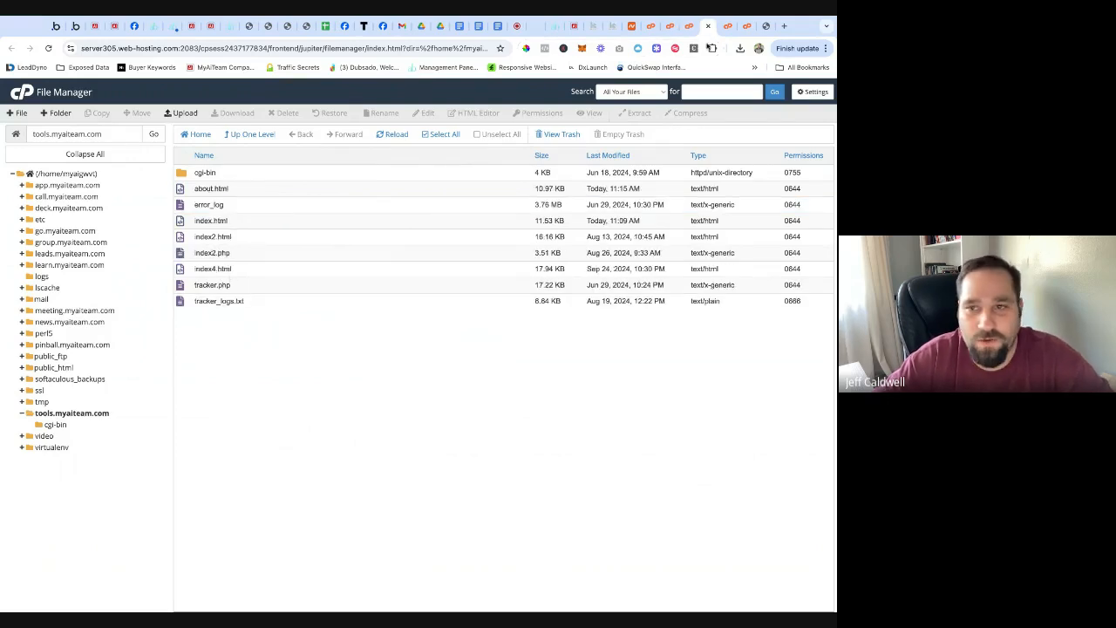
{"action": "left_click", "coordinate": [727, 26]}
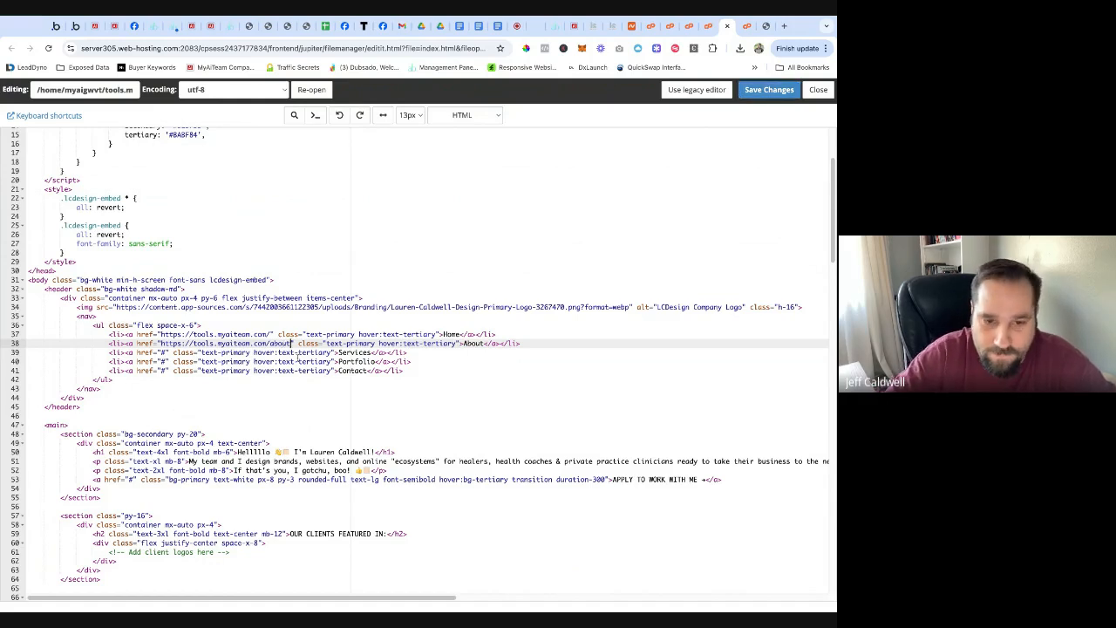
{"action": "type", "text": "."}
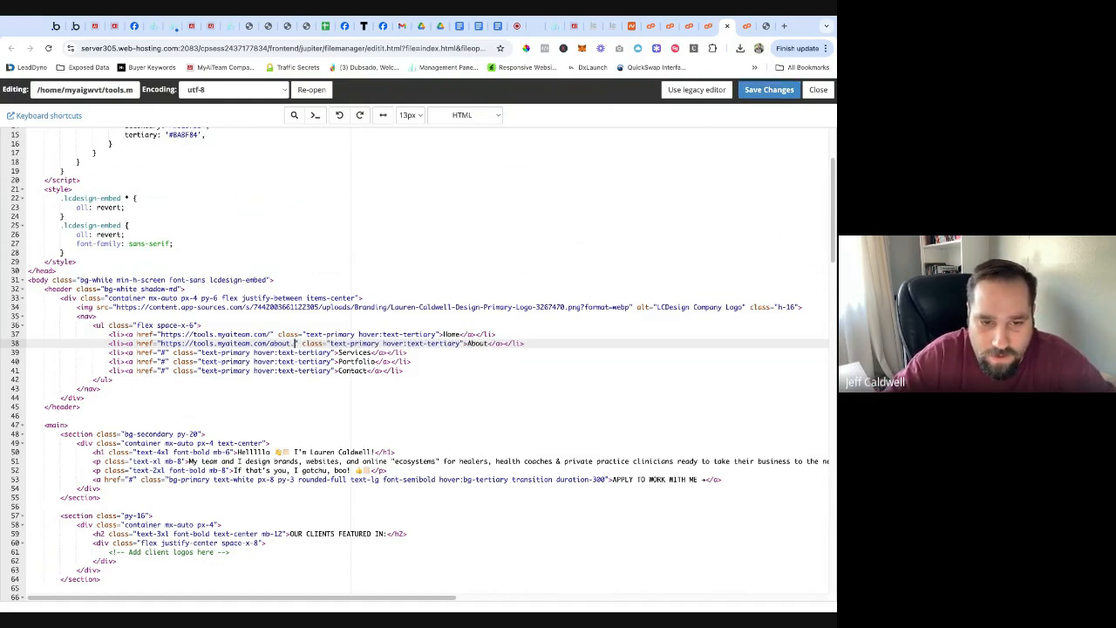
{"action": "type", "text": "html"}
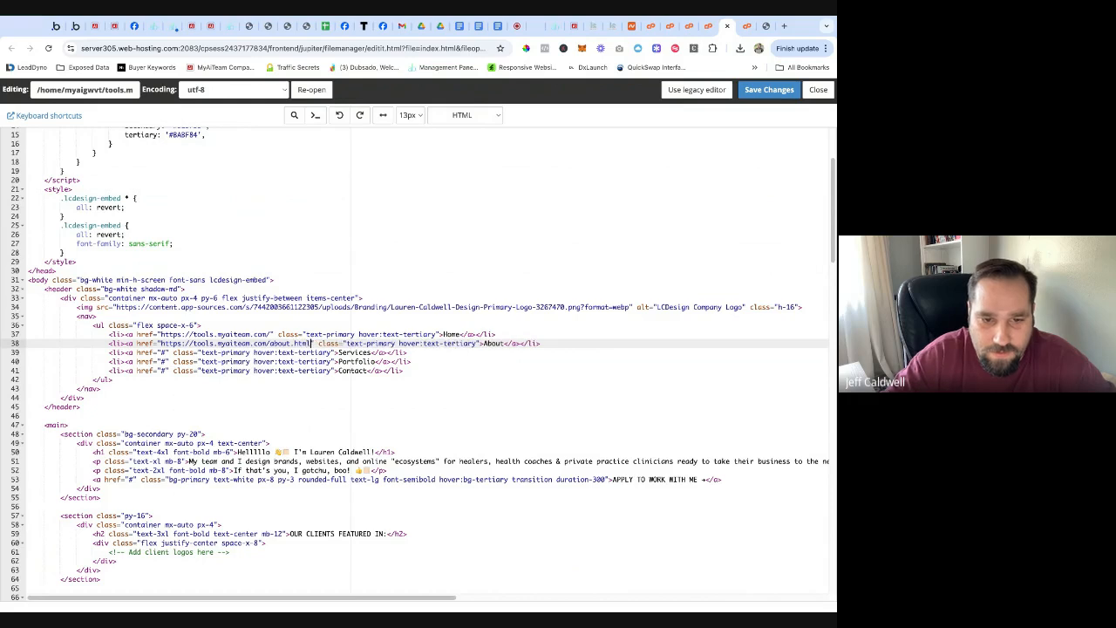
{"action": "left_click", "coordinate": [769, 89]}
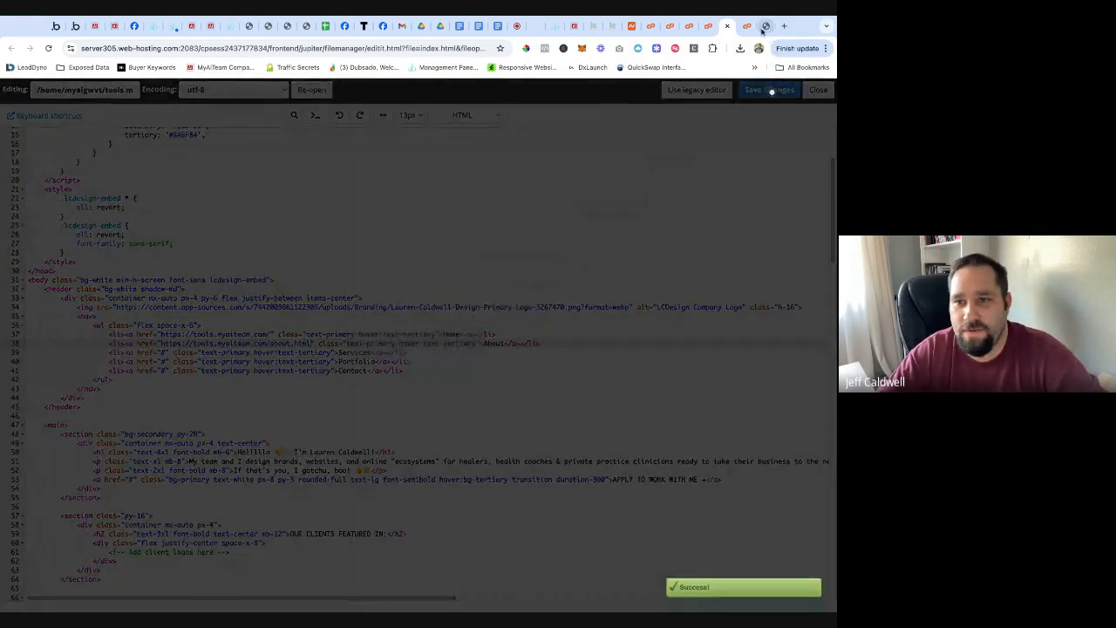
{"action": "left_click", "coordinate": [758, 26]}
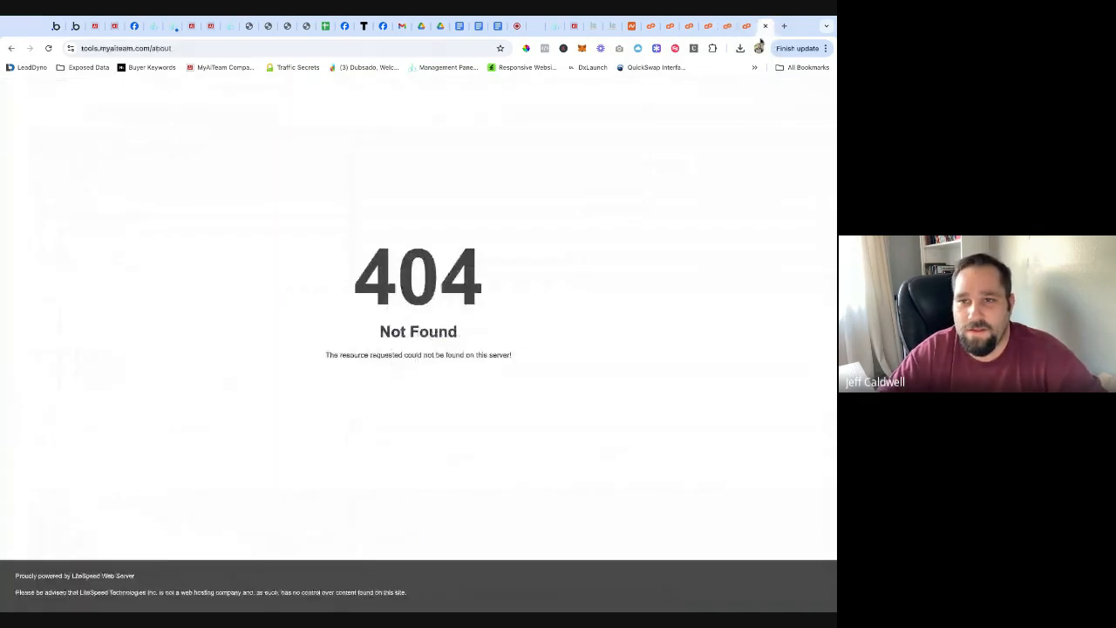
- Go back, follow About, and load tools.myaiteam.com/about.html by adding .html to the address
{"action": "left_click", "coordinate": [11, 50]}
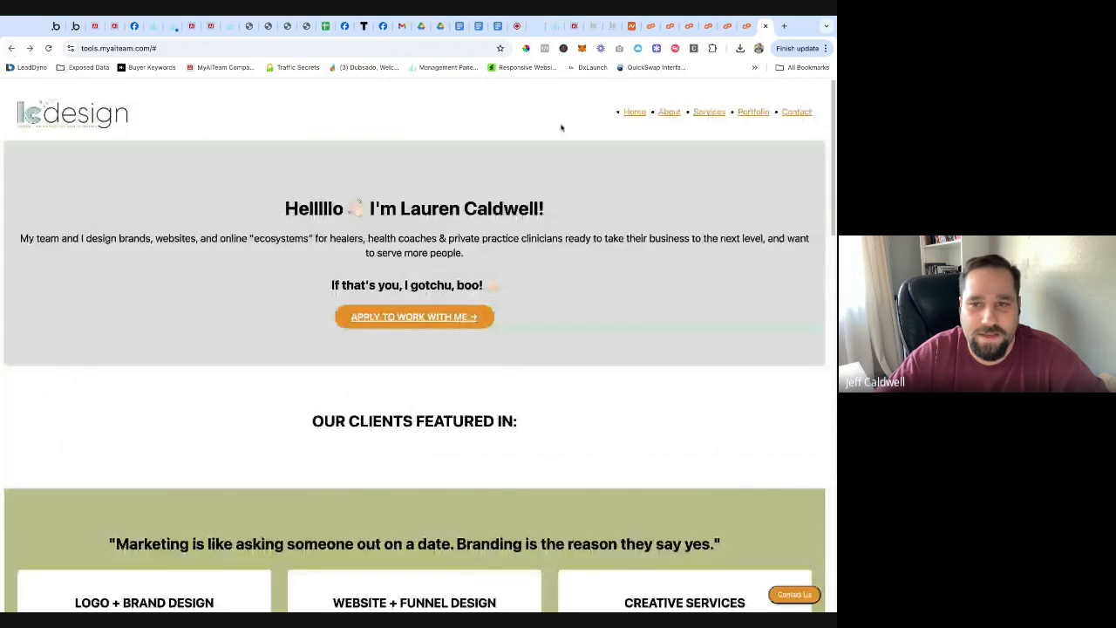
{"action": "left_click", "coordinate": [669, 111]}
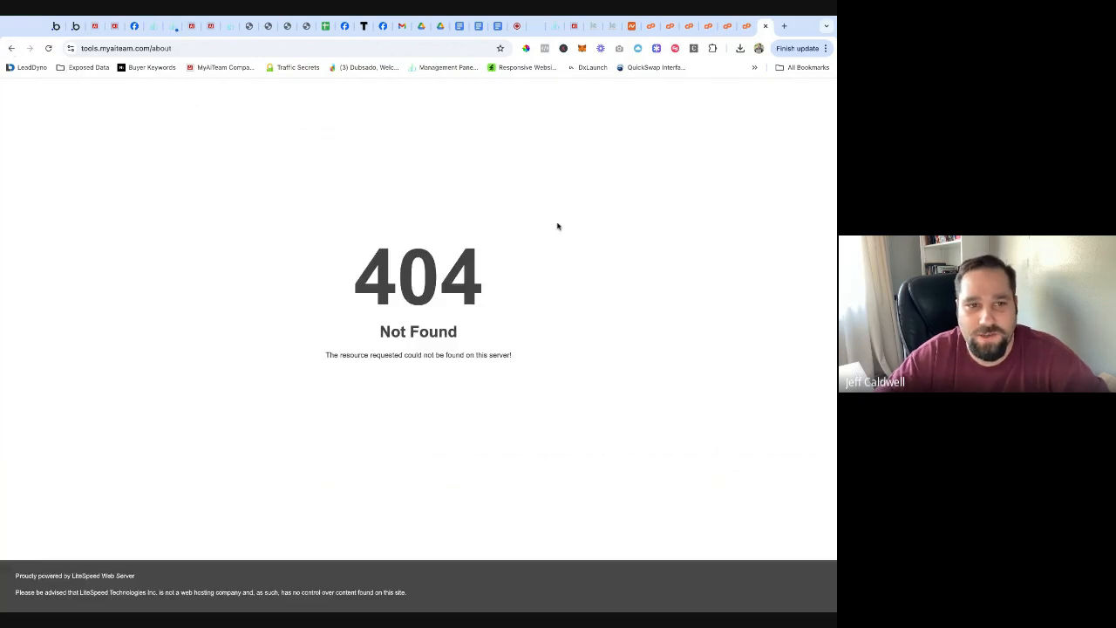
{"action": "left_click", "coordinate": [225, 51]}
{"action": "key", "text": "End"}
{"action": "type", "text": ".html"}
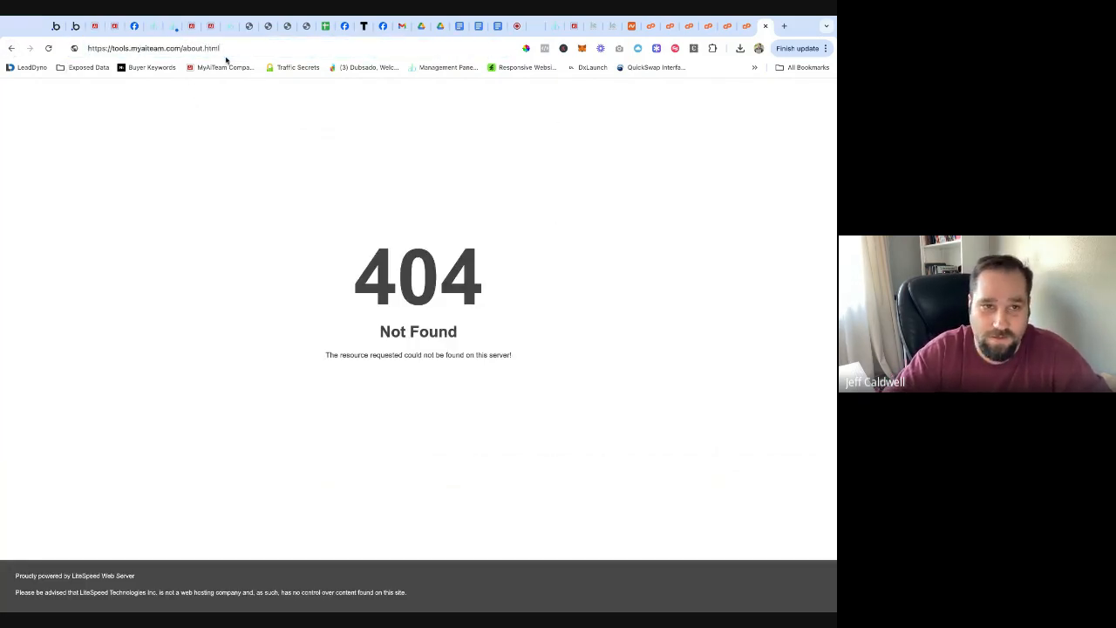
{"action": "key", "text": "Return"}
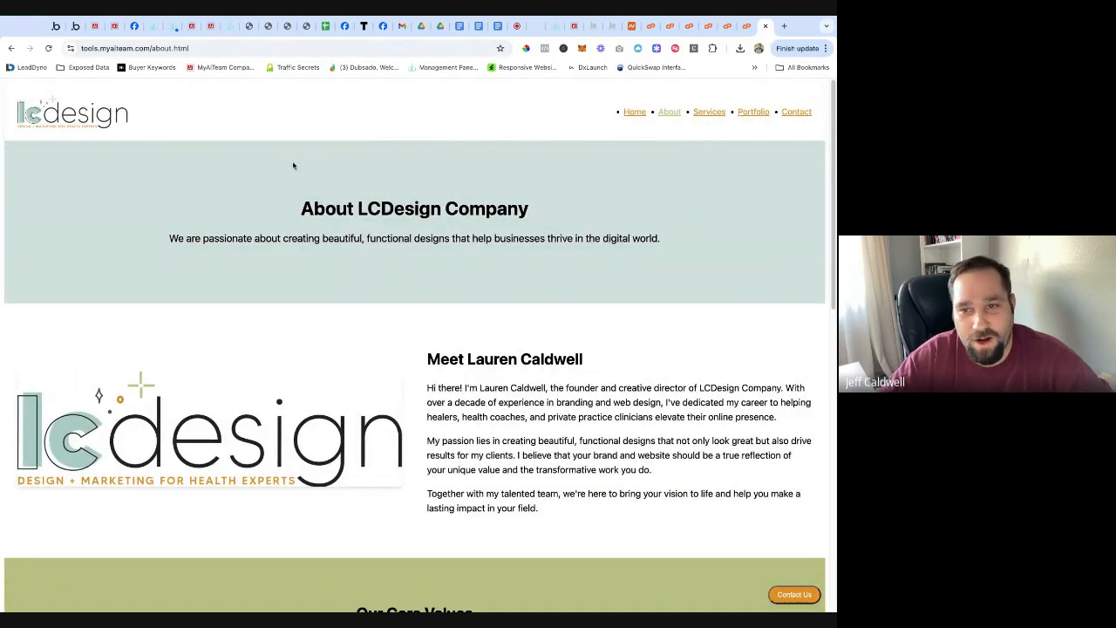
- Test the Home and About nav links, moving between the homepage and About LCDesign Company page
{"action": "left_click", "coordinate": [636, 116]}
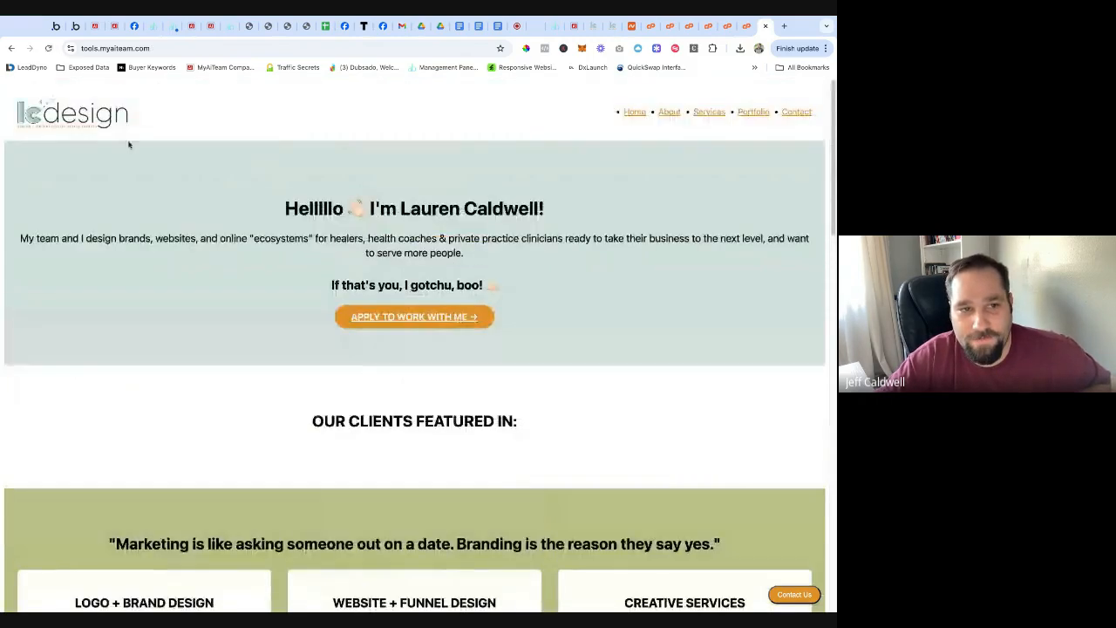
{"action": "left_click", "coordinate": [118, 51]}
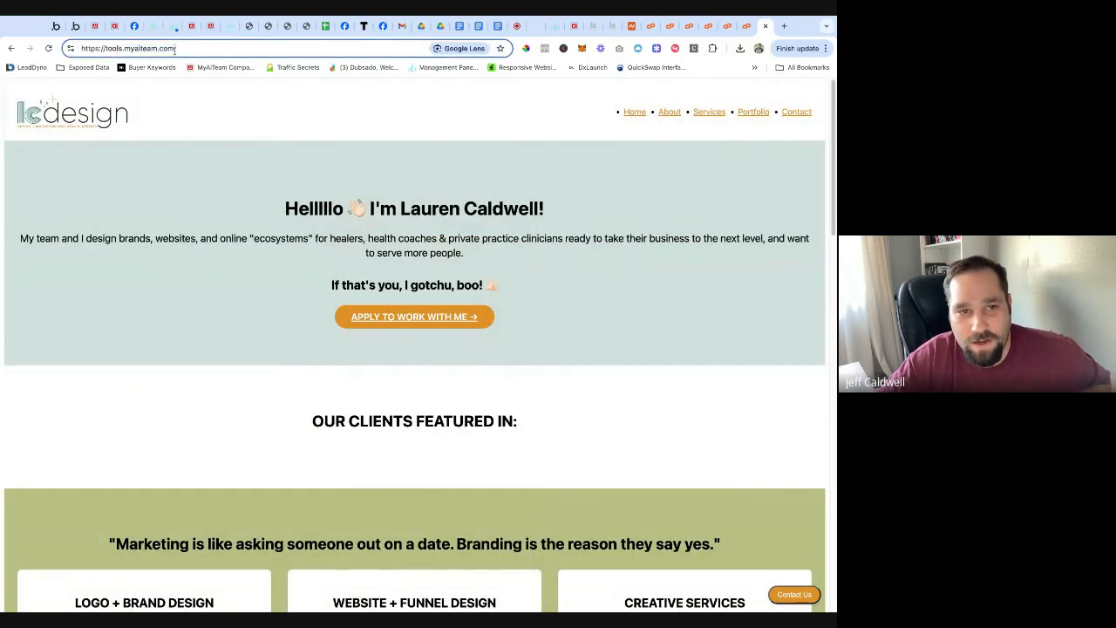
{"action": "left_click", "coordinate": [638, 130]}
{"action": "left_click", "coordinate": [669, 113]}
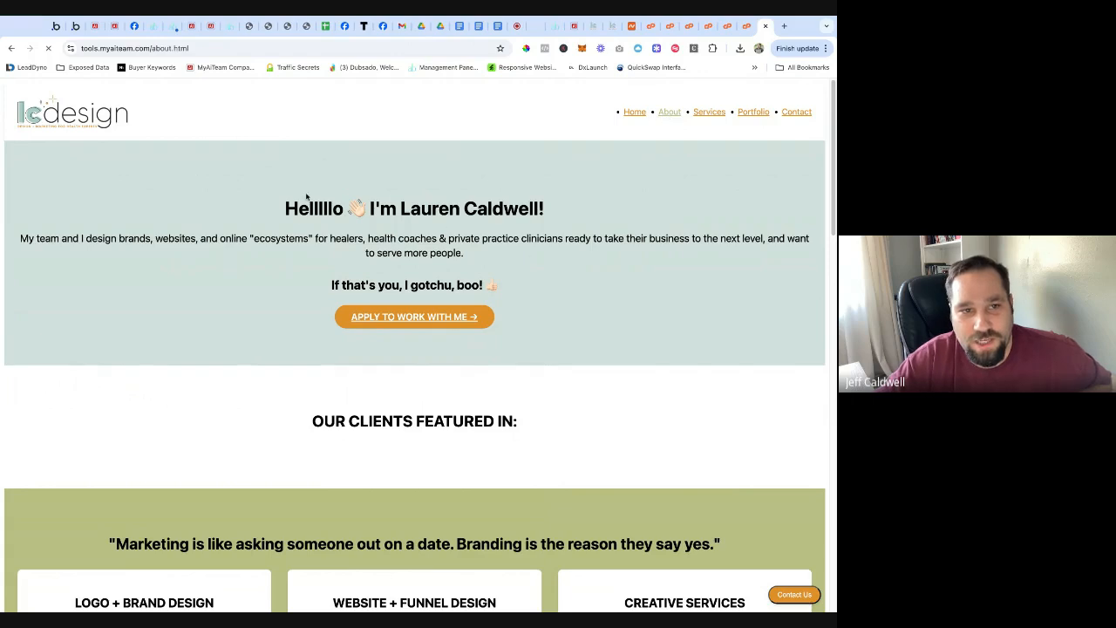
{"action": "left_click_drag", "start_coordinate": [300, 208], "coordinate": [578, 227]}
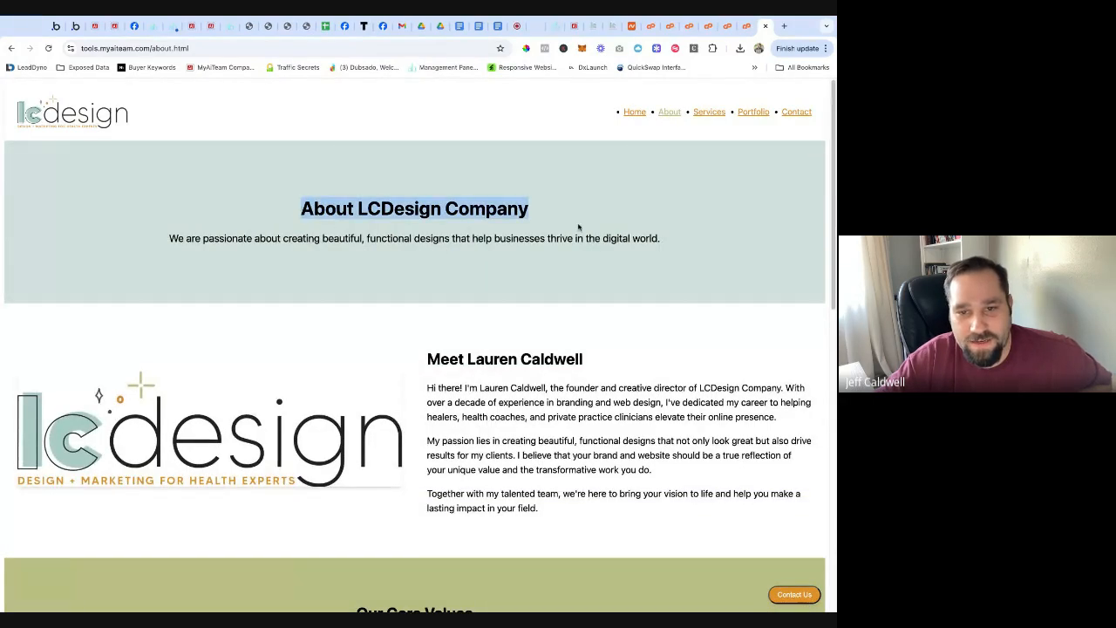
{"action": "left_click", "coordinate": [575, 235]}
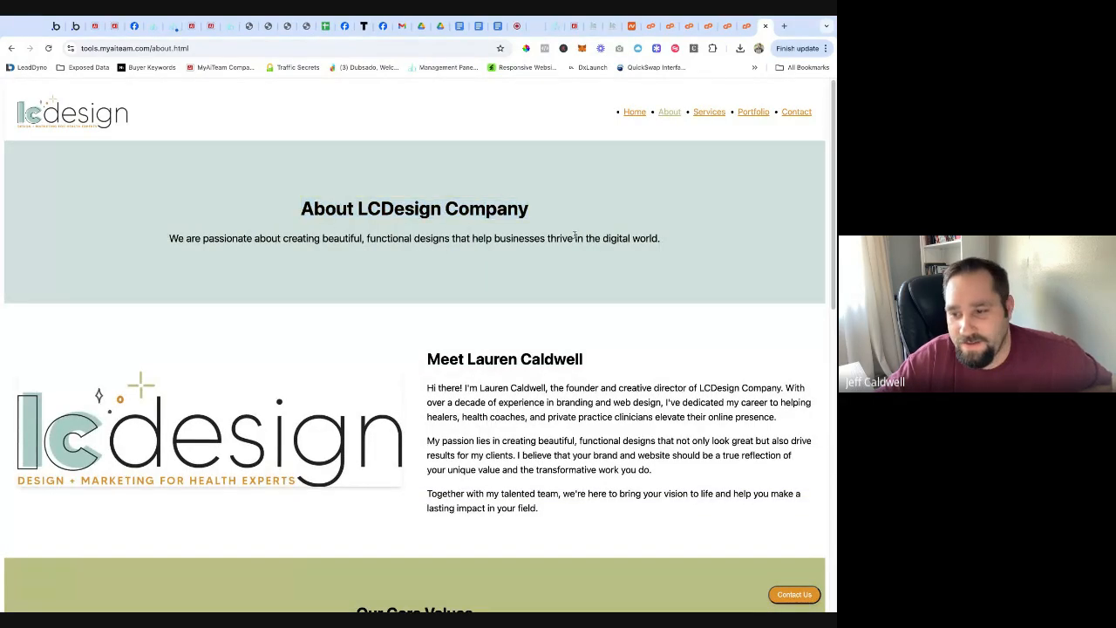
{"action": "left_click", "coordinate": [634, 113]}
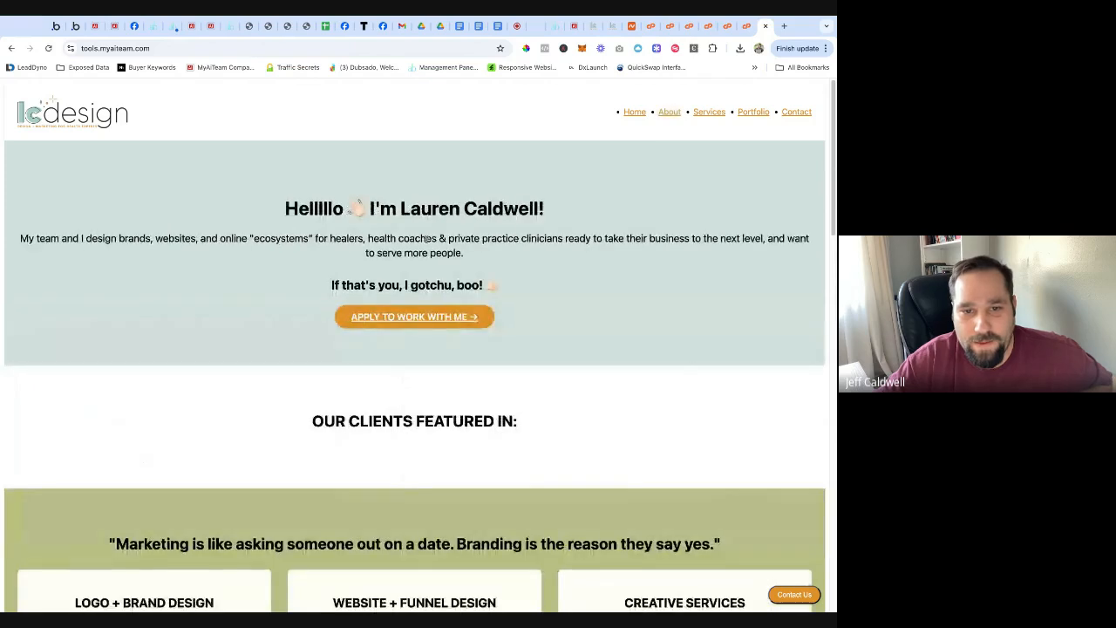
{"action": "scroll", "coordinate": [588, 312], "scroll_direction": "down", "scroll_amount": 4}
{"action": "scroll", "coordinate": [586, 307], "scroll_direction": "up", "scroll_amount": 4}
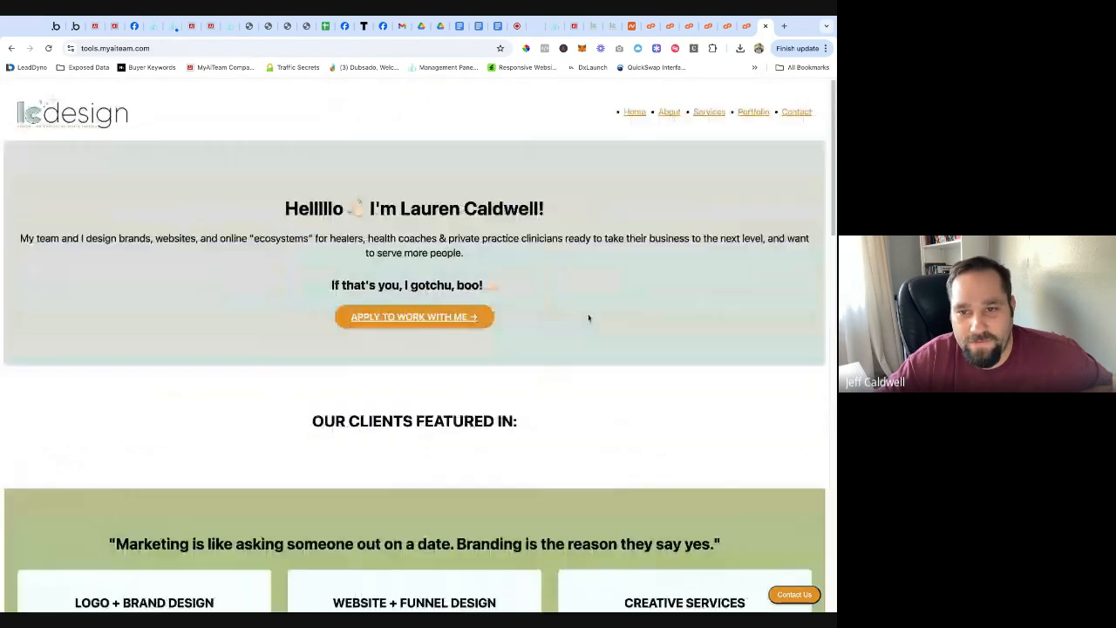
{"action": "left_click", "coordinate": [670, 114]}
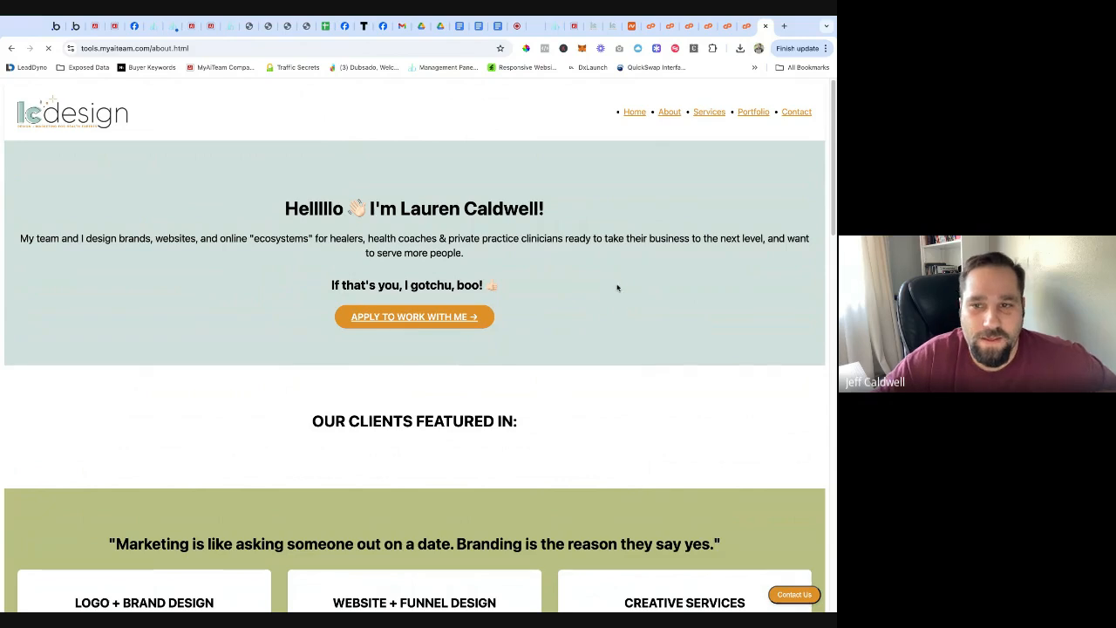
{"action": "scroll", "coordinate": [578, 306], "scroll_direction": "down", "scroll_amount": 5}
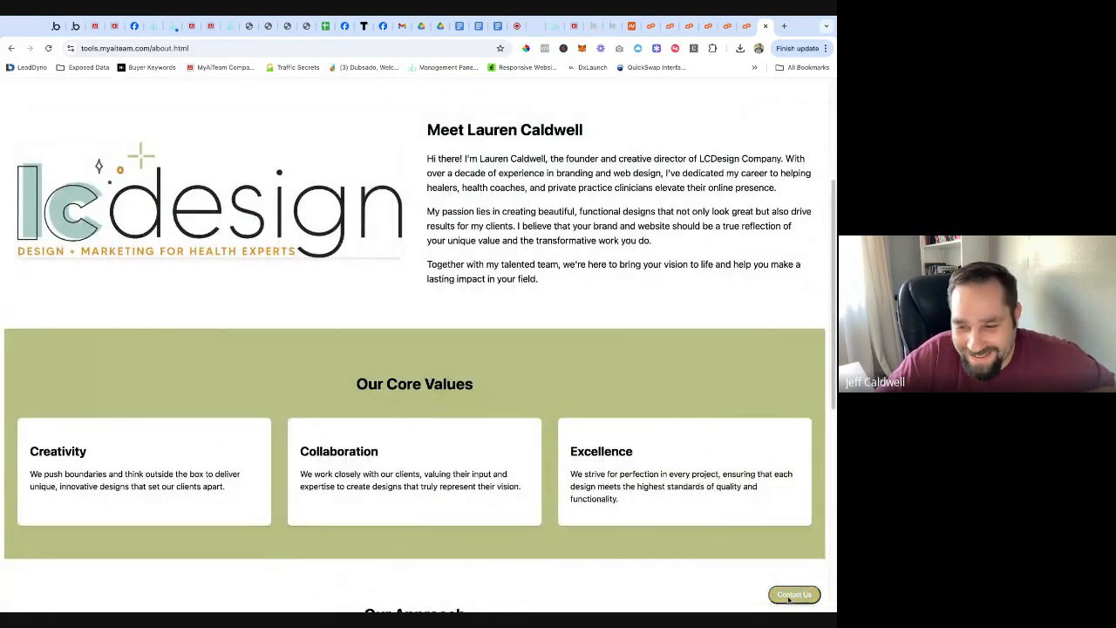
- Try the floating Contact Us form and review the About LCDesign Company heading
{"action": "left_click", "coordinate": [792, 596]}
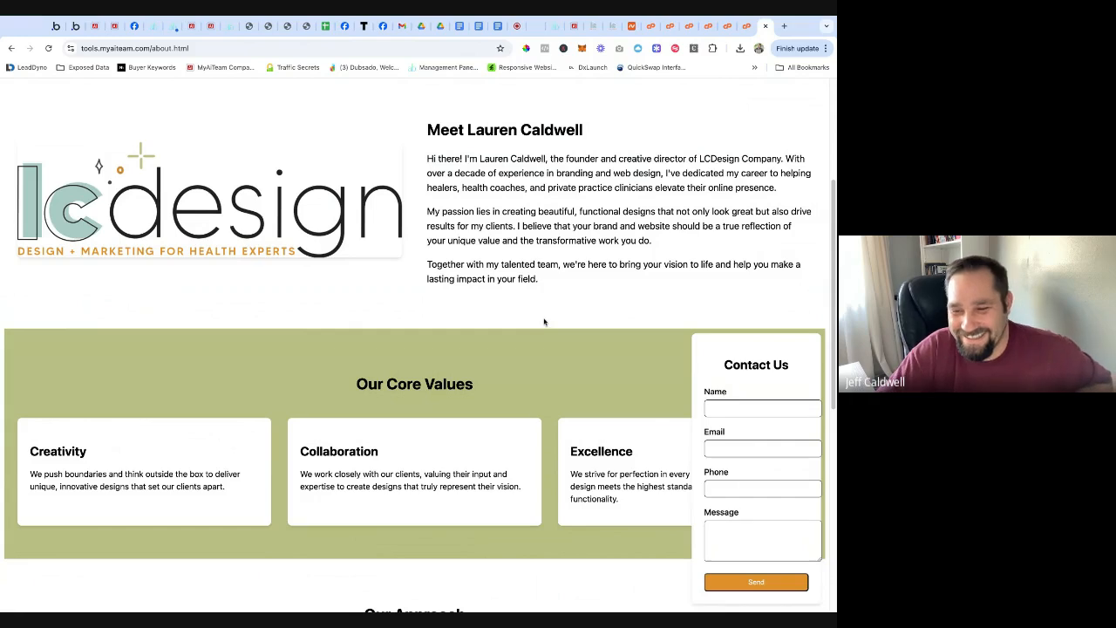
{"action": "scroll", "coordinate": [496, 328], "scroll_direction": "up", "scroll_amount": 5}
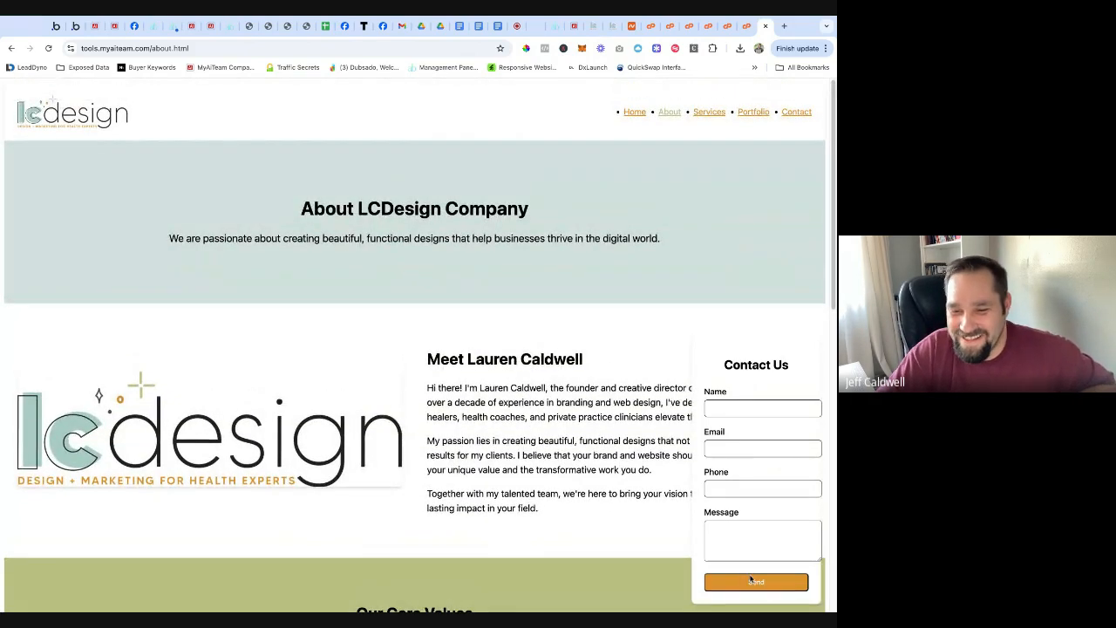
{"action": "scroll", "coordinate": [562, 299], "scroll_direction": "down", "scroll_amount": 5}
{"action": "scroll", "coordinate": [563, 299], "scroll_direction": "up", "scroll_amount": 5}
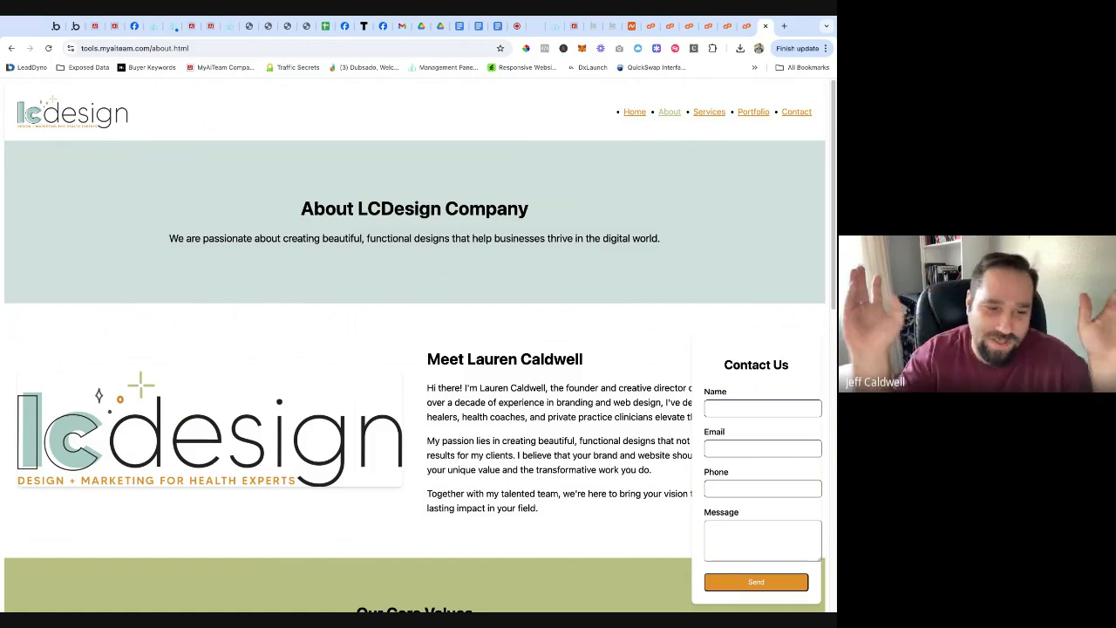
{"action": "triple_click", "coordinate": [495, 210]}
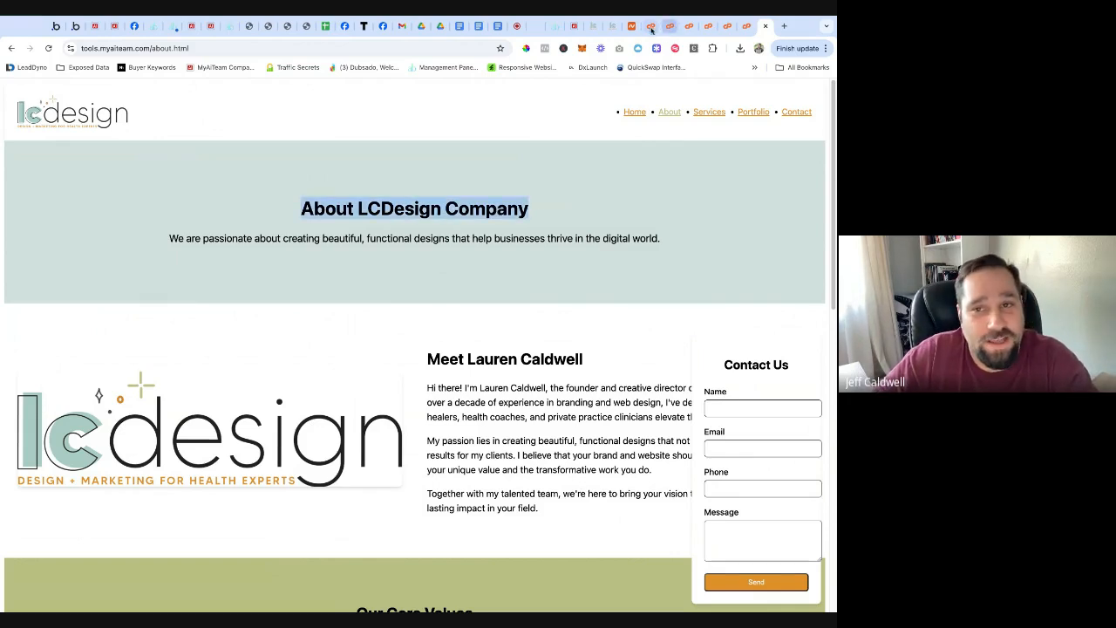
{"action": "left_click", "coordinate": [575, 26]}
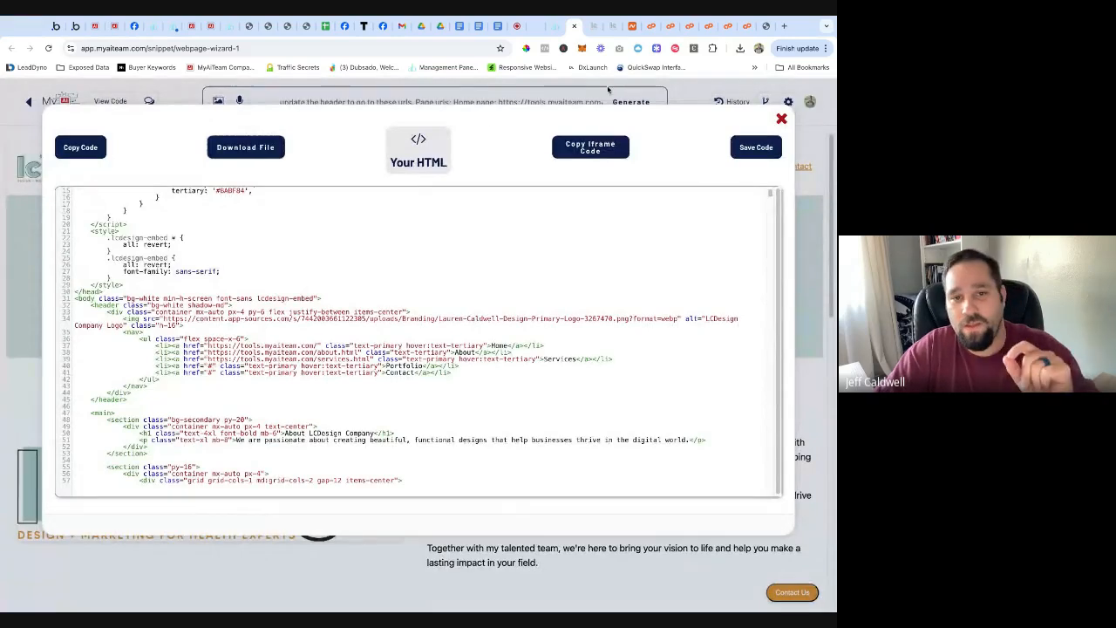
- Close the HTML code window, clear the old prompt, and begin typing a request to create blogs
{"action": "left_click", "coordinate": [595, 93]}
{"action": "left_click", "coordinate": [444, 106]}
{"action": "key", "text": "ctrl+a"}
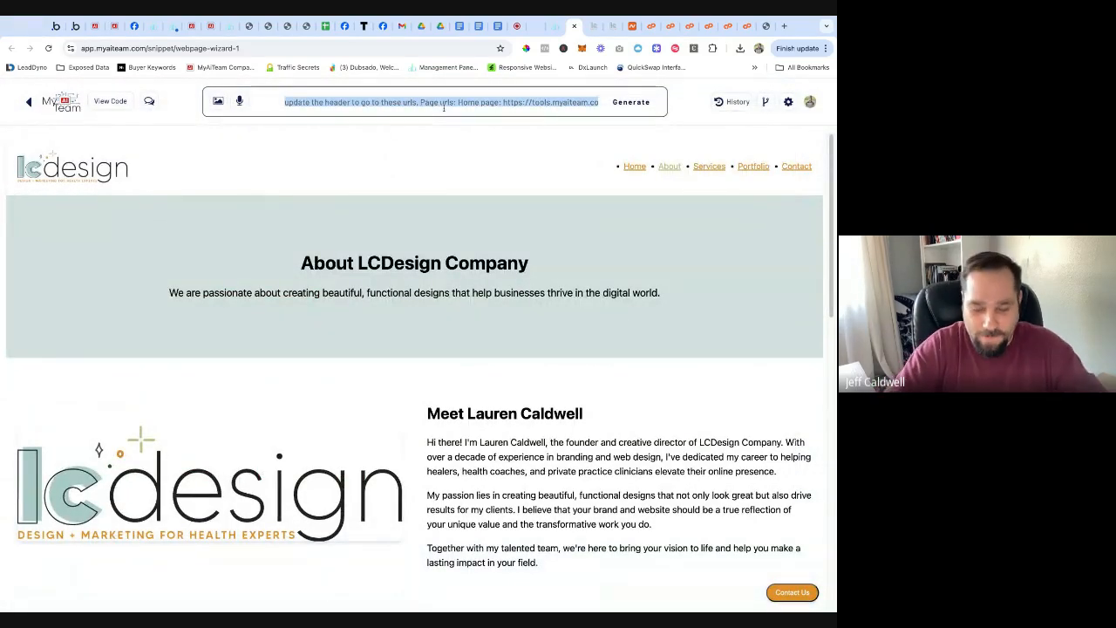
{"action": "key", "text": "BackSpace"}
{"action": "type", "text": "i"}
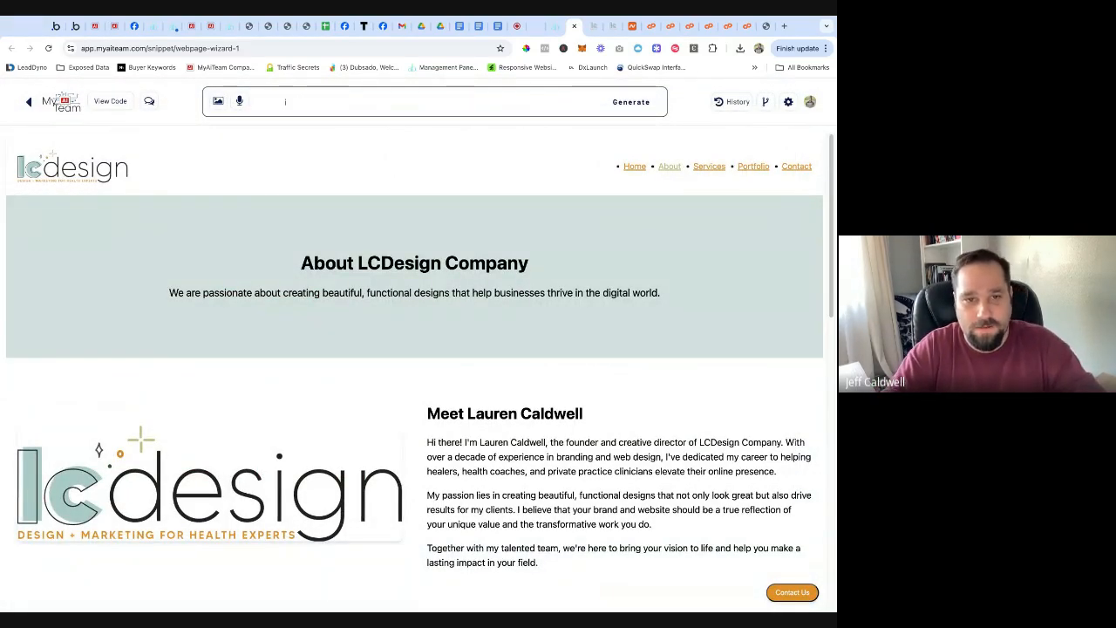
{"action": "type", "text": " wN want"}
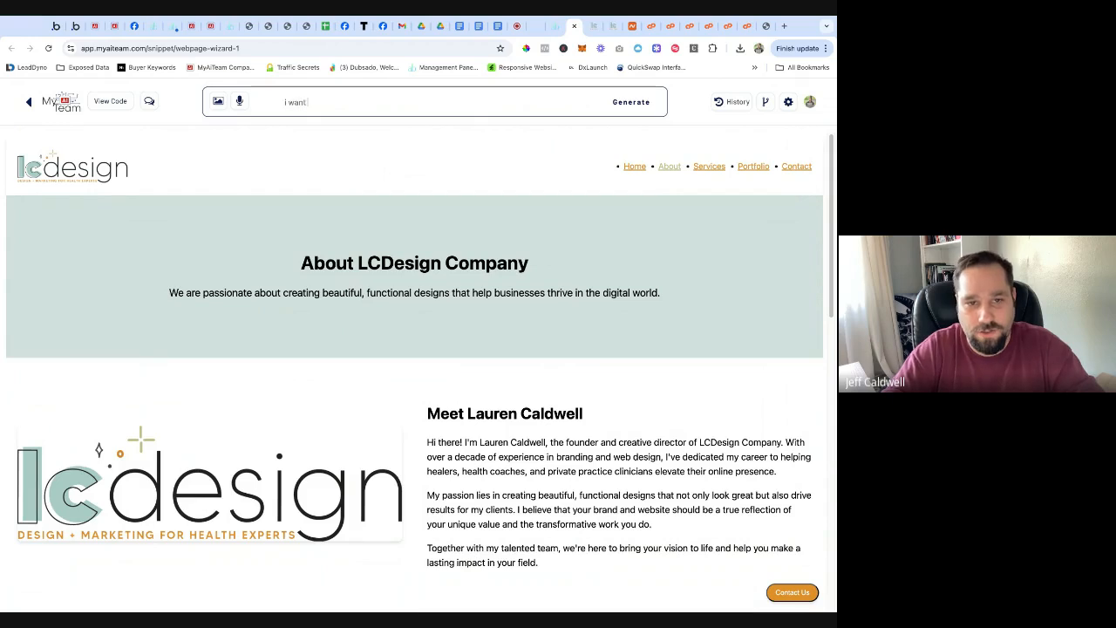
{"action": "type", "text": " to create blogs"}
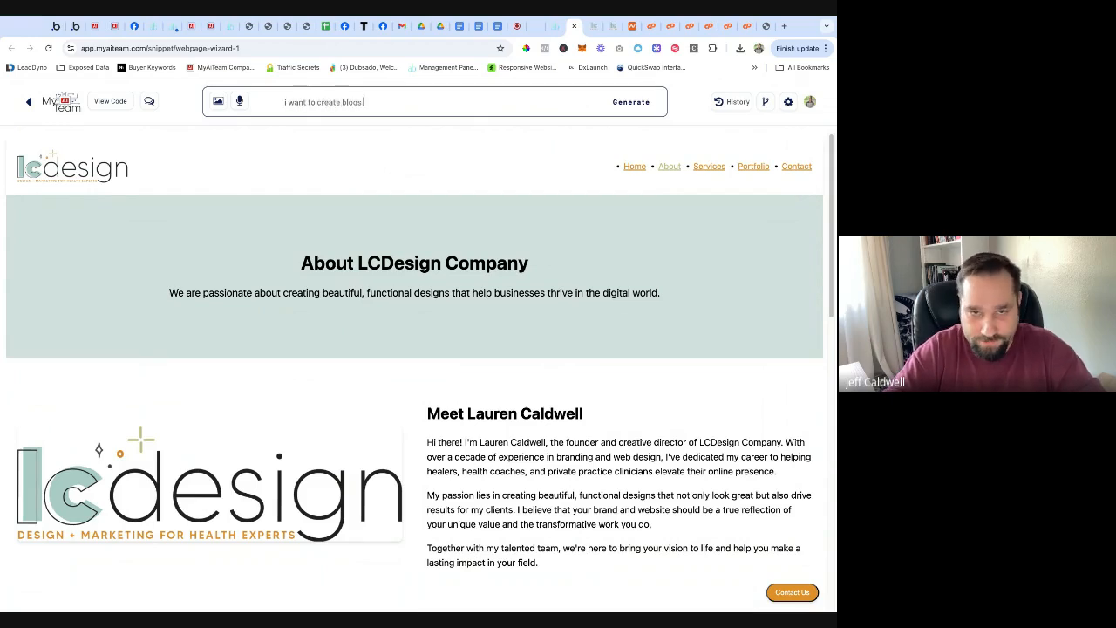
{"action": "type", "text": " on my site."}
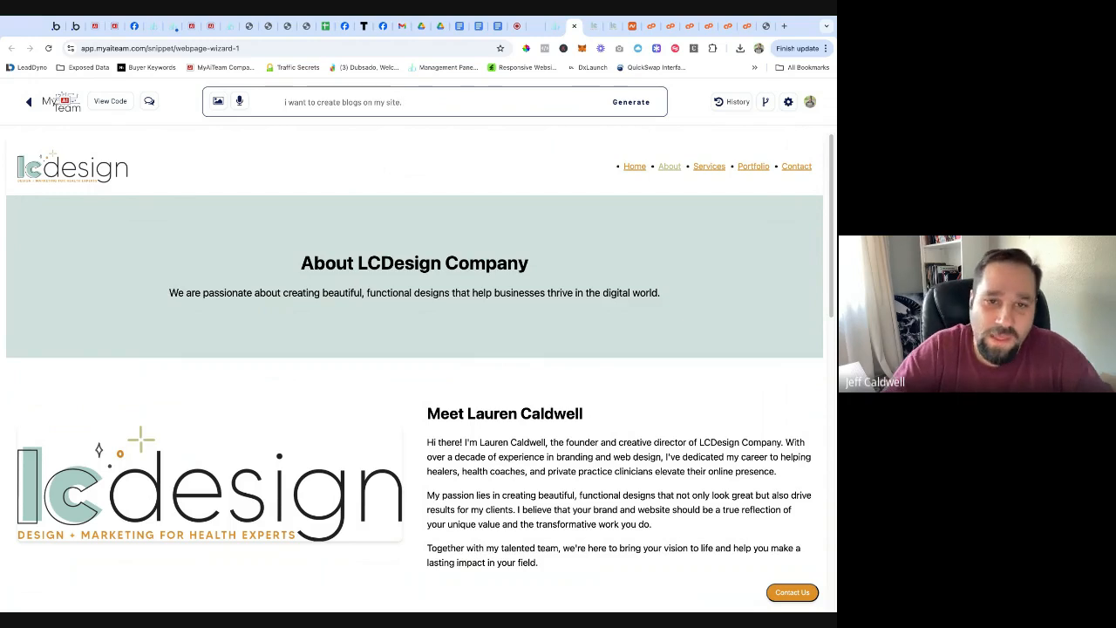
{"action": "type", "text": " can"}
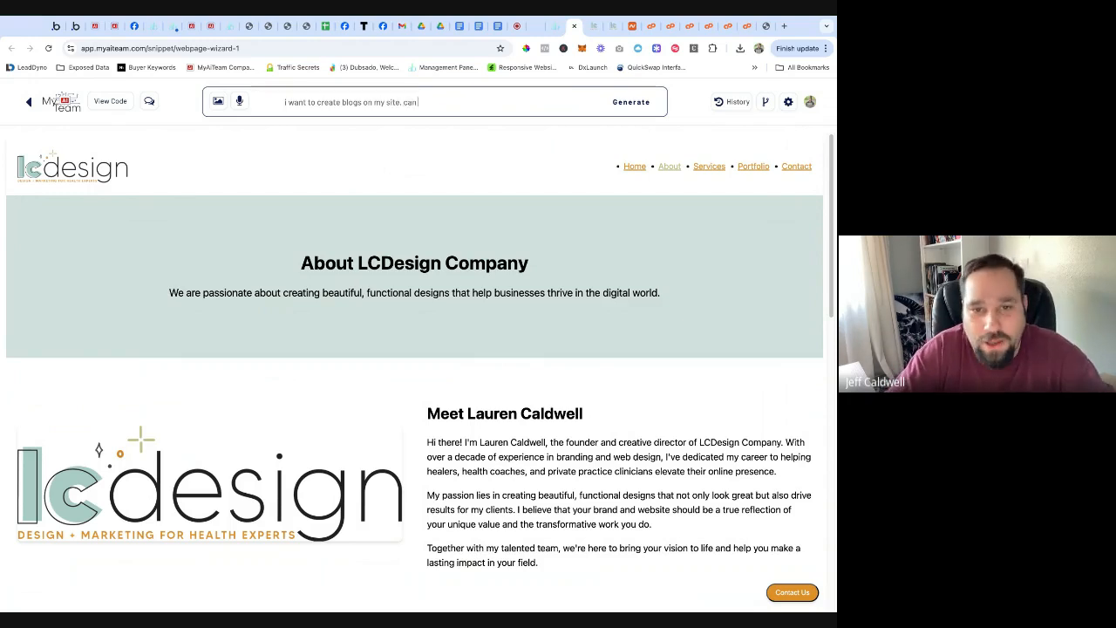
{"action": "type", "text": " you make it so i can"}
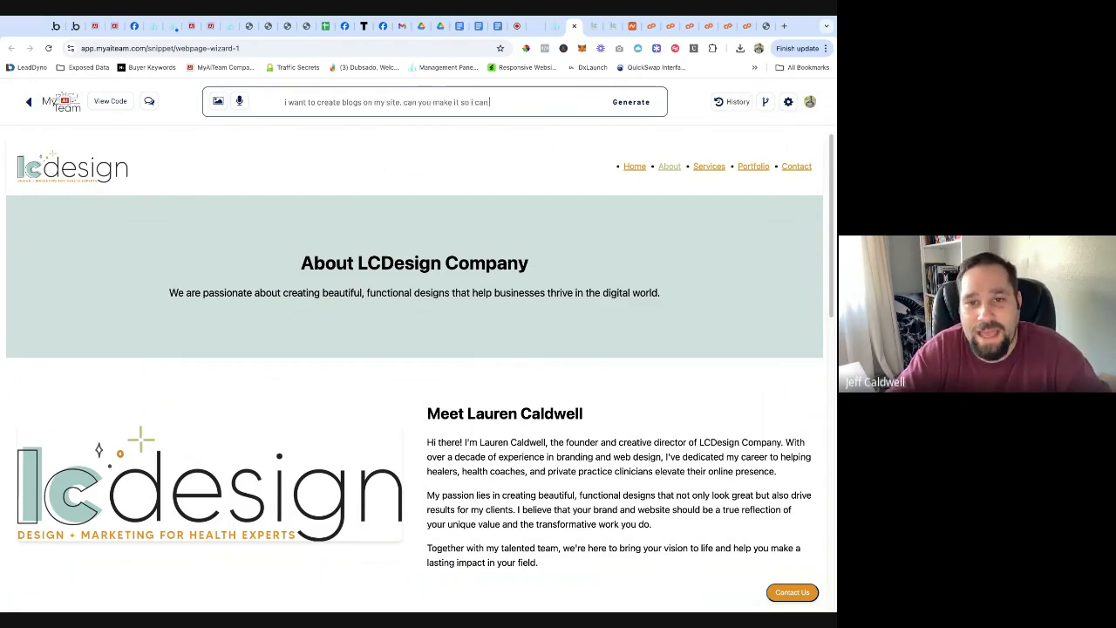
{"action": "type", "text": " create and"}
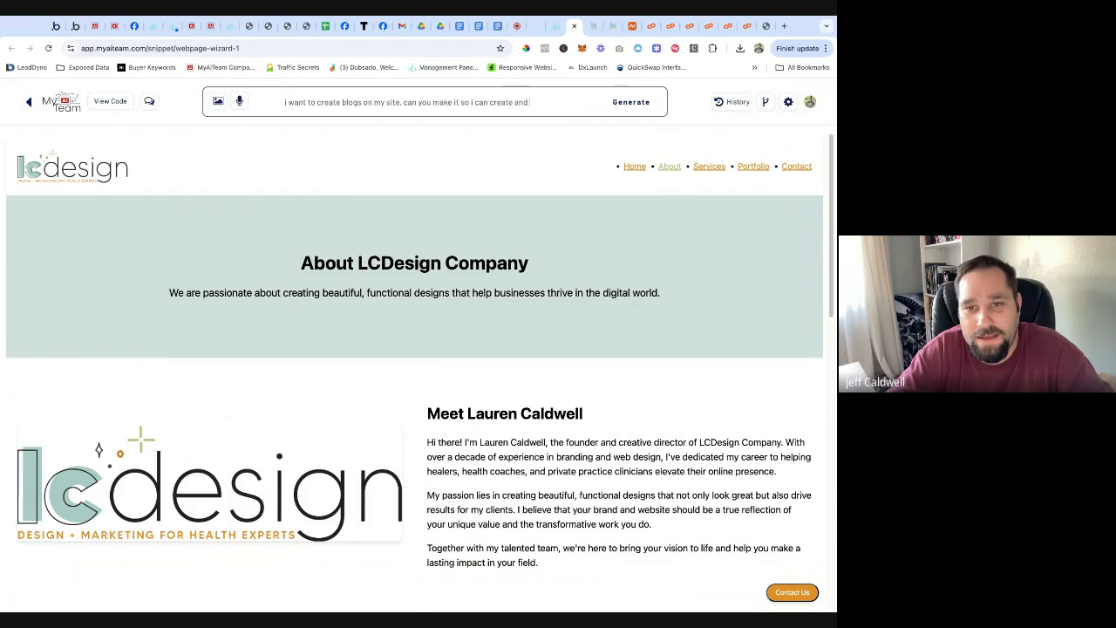
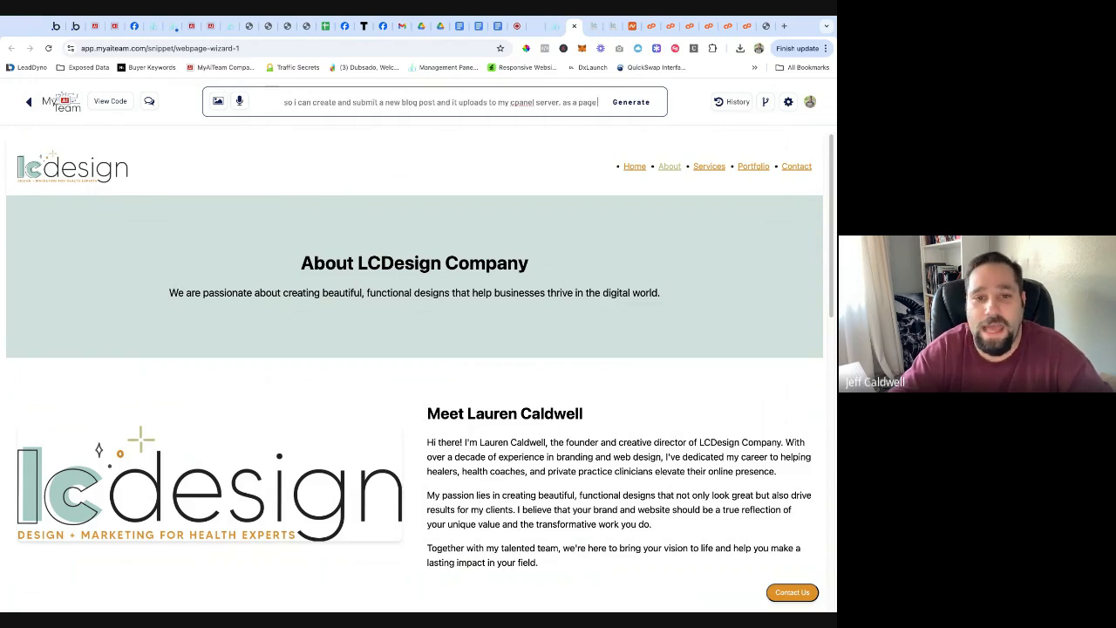
- Finish the prompt asking for a PHP blog-posting page on the cPanel server and generate it
{"action": "type", "text": "and the i can view it and it looks beautiful and branded"}
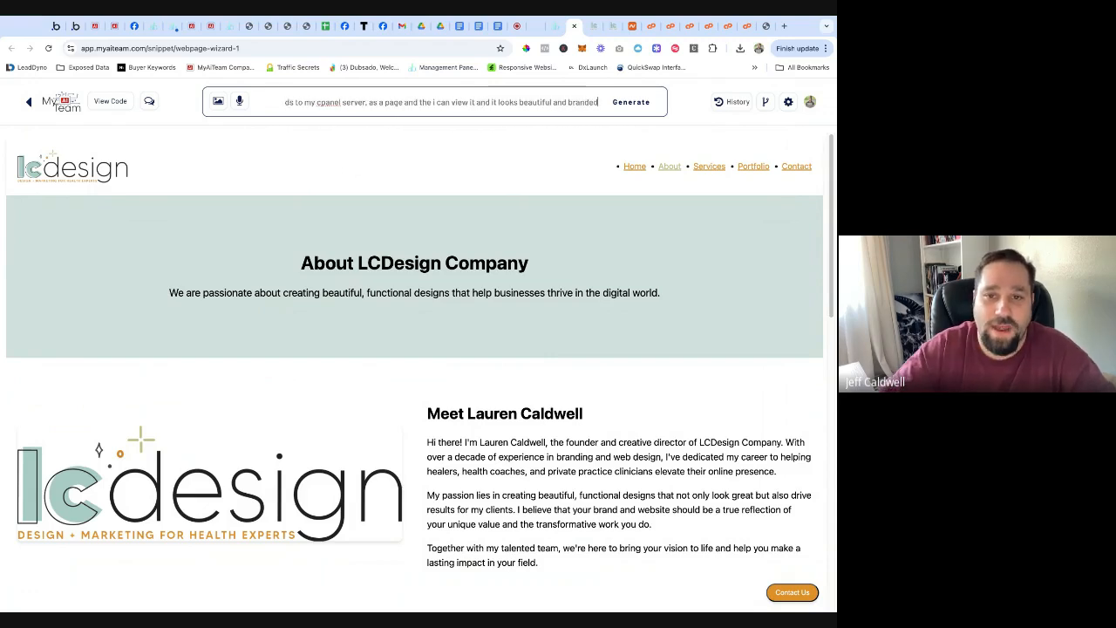
{"action": "left_click", "coordinate": [620, 103]}
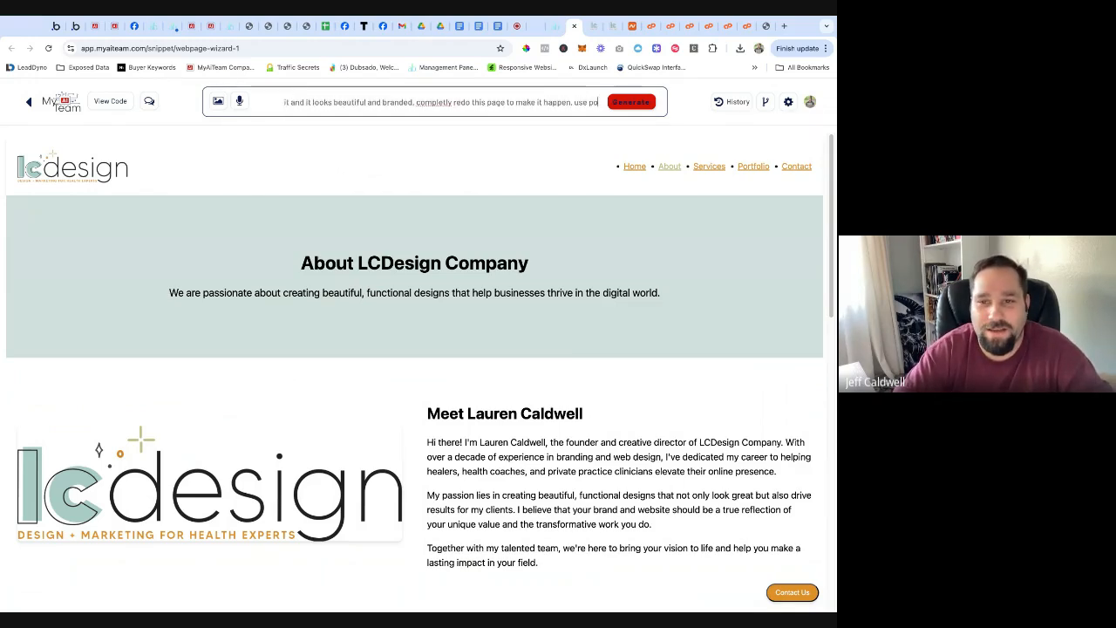
{"action": "type", "text": "hp"}
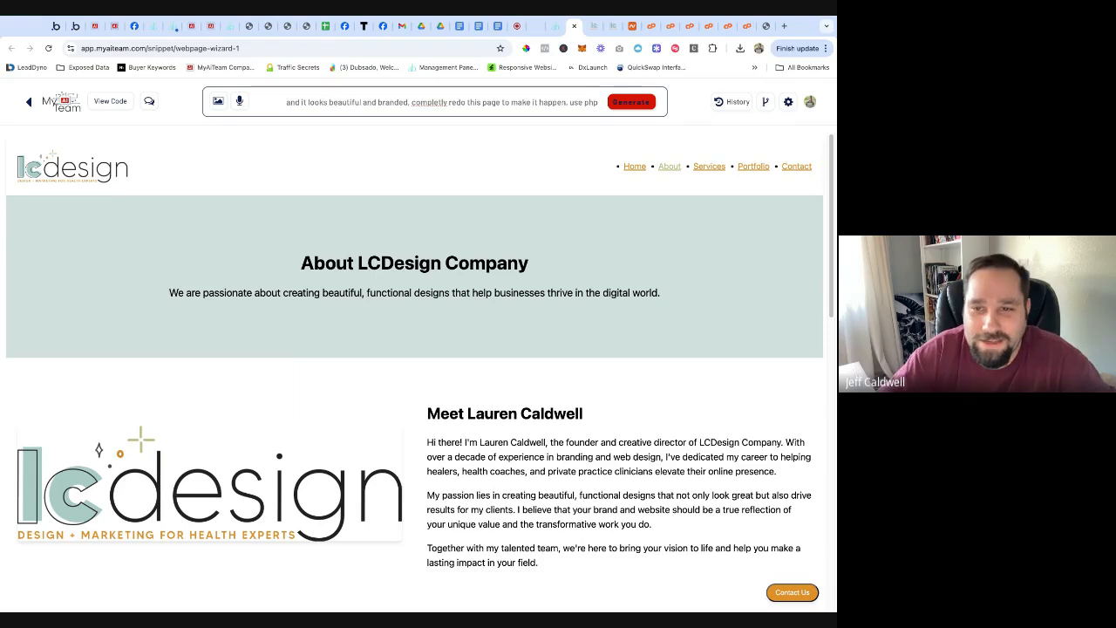
{"action": "left_click", "coordinate": [567, 189]}
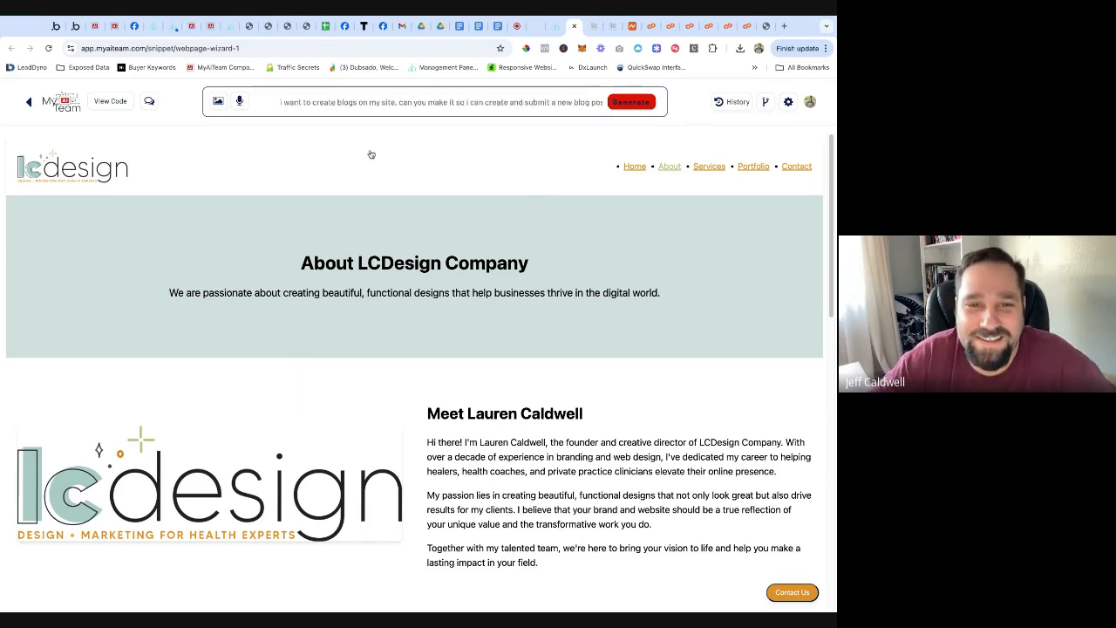
{"action": "left_click", "coordinate": [449, 114]}
{"action": "key", "text": "Return"}
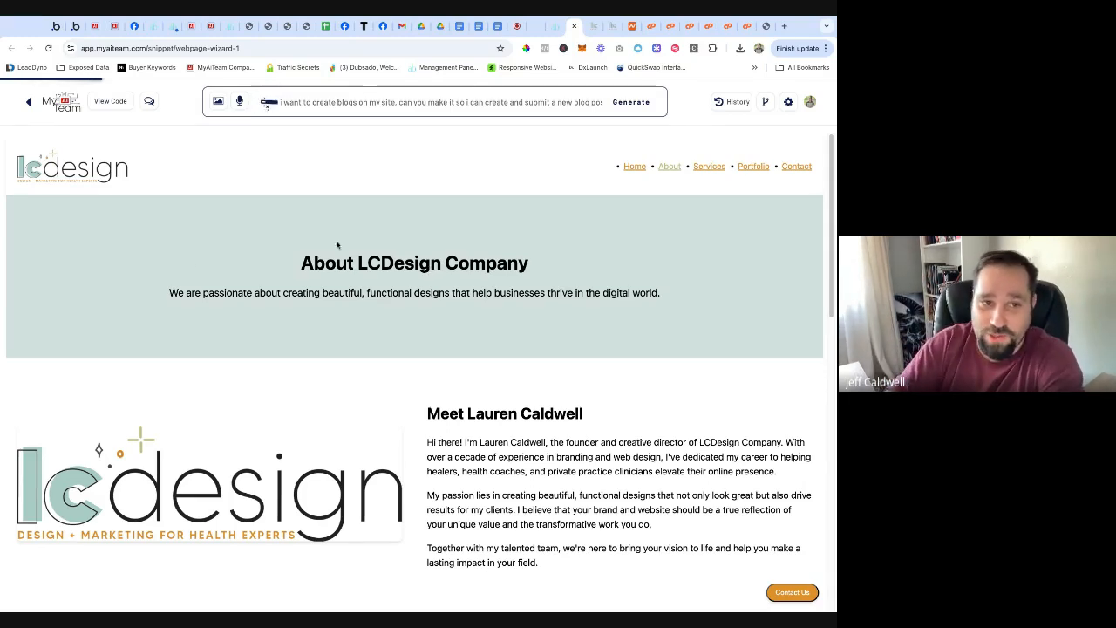
{"action": "left_click", "coordinate": [110, 102]}
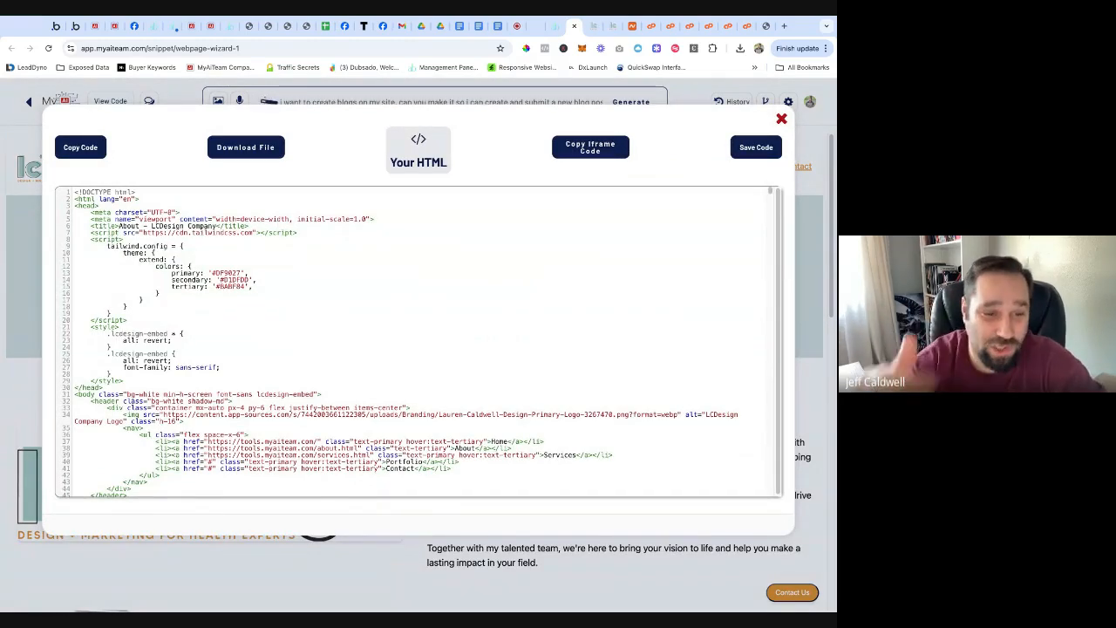
{"action": "scroll", "coordinate": [419, 361], "scroll_direction": "down", "scroll_amount": 20}
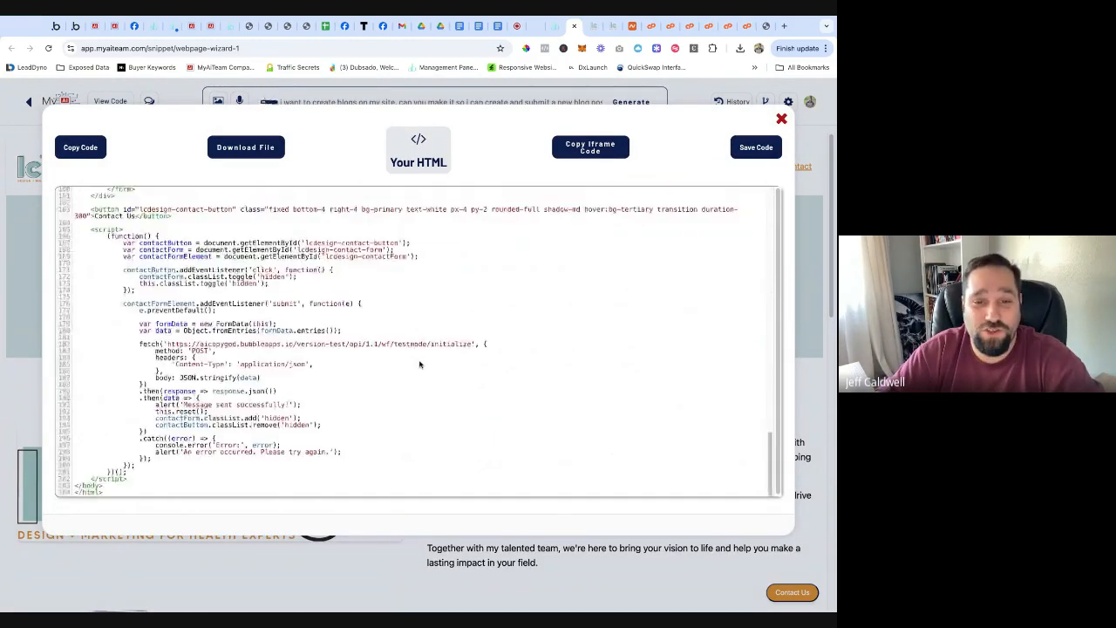
{"action": "scroll", "coordinate": [419, 361], "scroll_direction": "up", "scroll_amount": 20}
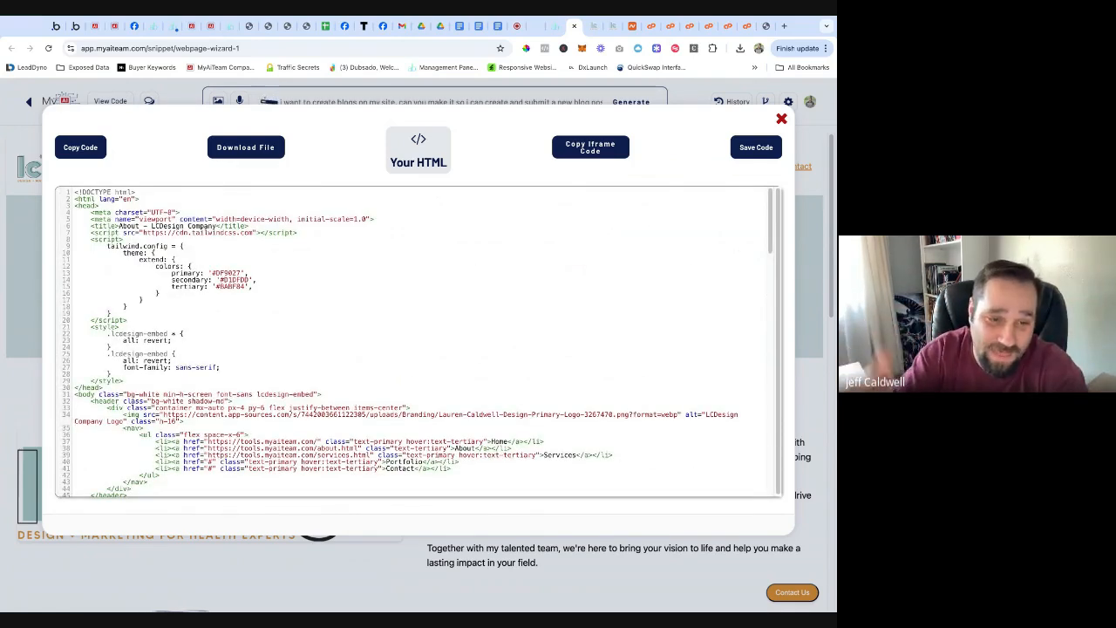
{"action": "scroll", "coordinate": [457, 363], "scroll_direction": "down", "scroll_amount": 15}
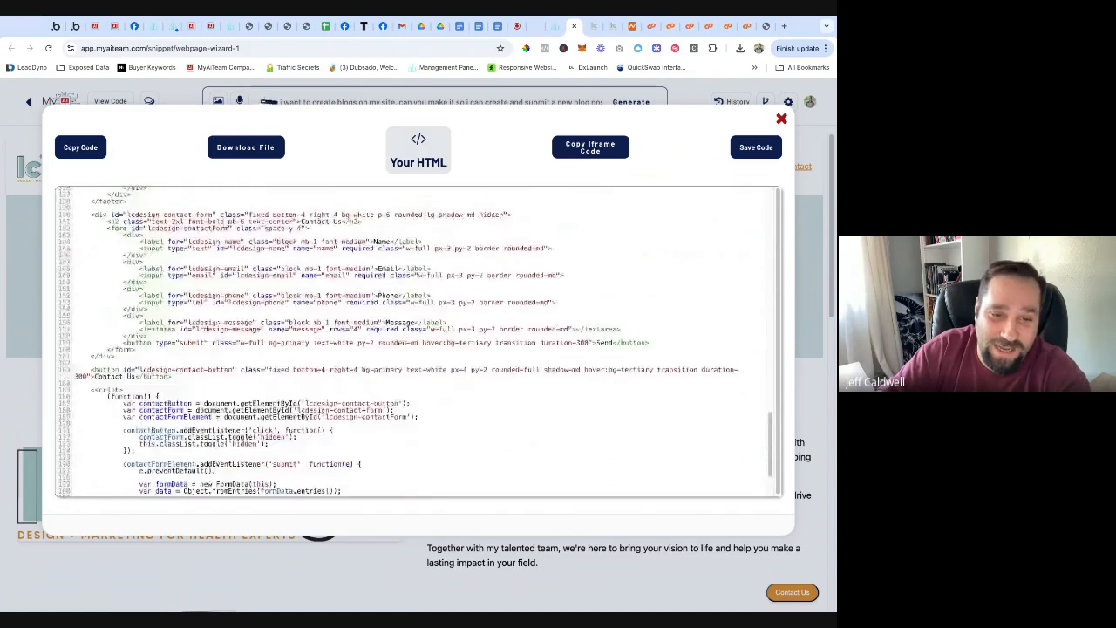
{"action": "scroll", "coordinate": [457, 364], "scroll_direction": "up", "scroll_amount": 15}
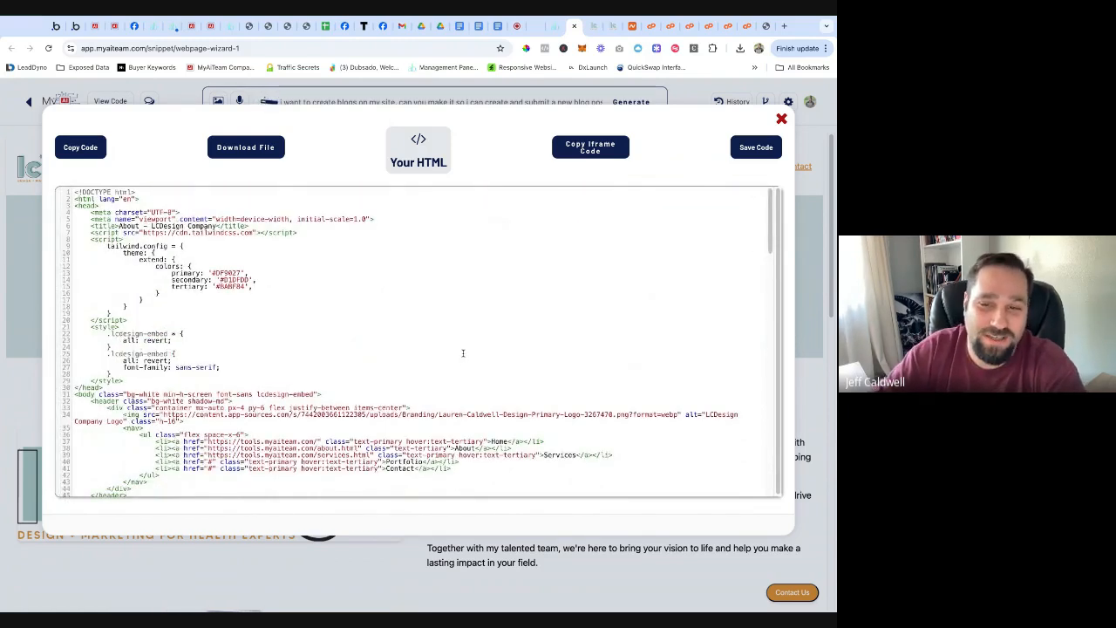
{"action": "scroll", "coordinate": [696, 367], "scroll_direction": "down", "scroll_amount": 5}
{"action": "scroll", "coordinate": [696, 368], "scroll_direction": "down", "scroll_amount": 15}
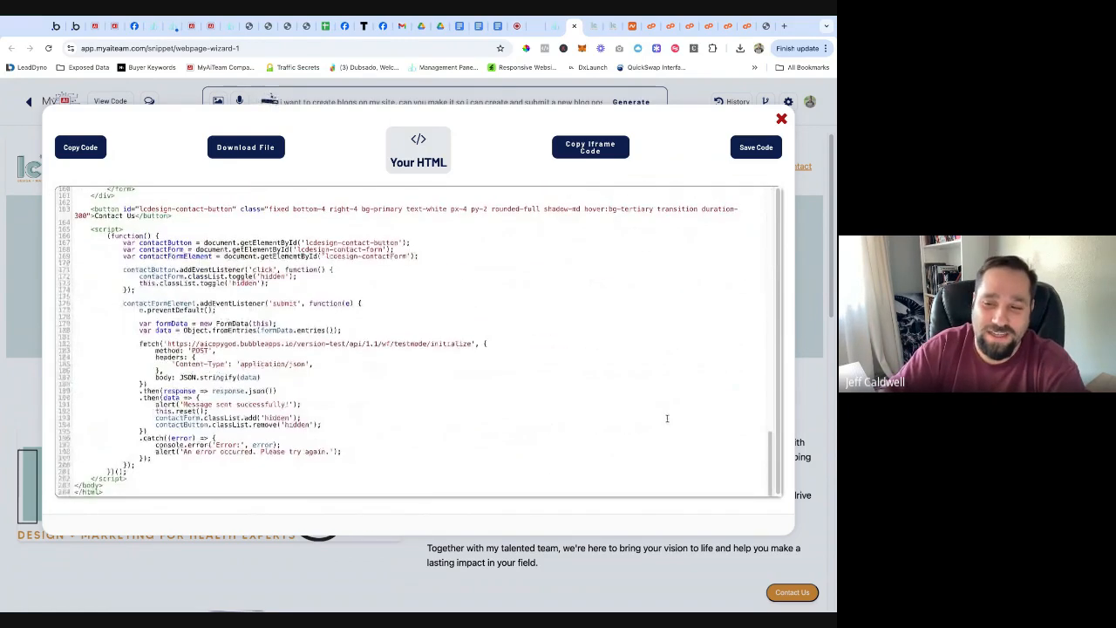
{"action": "left_click", "coordinate": [806, 333]}
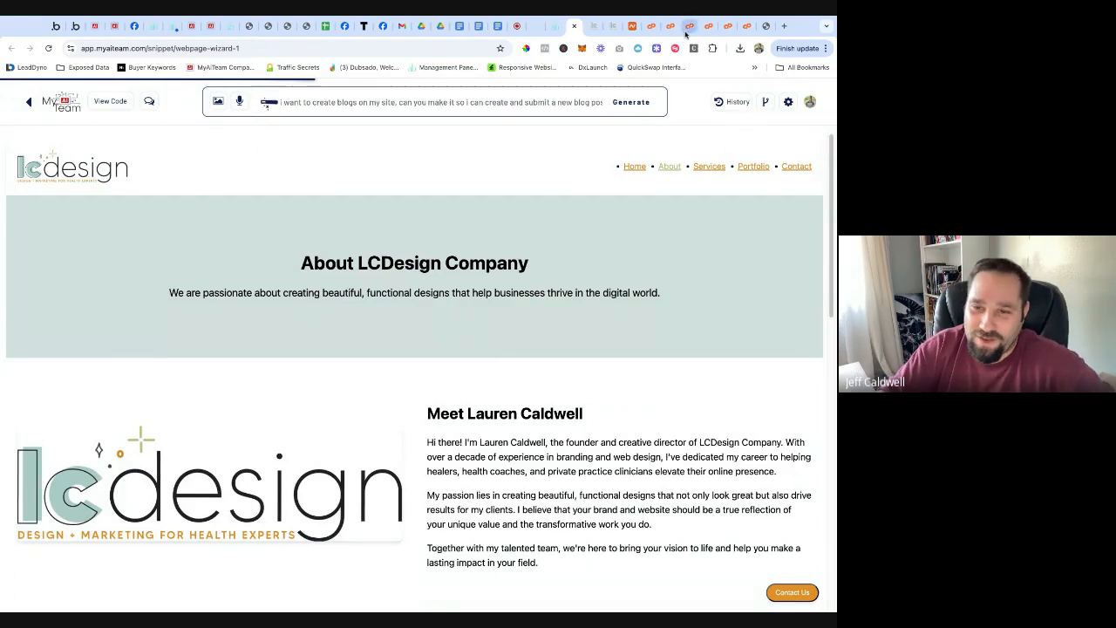
{"action": "left_click", "coordinate": [727, 27]}
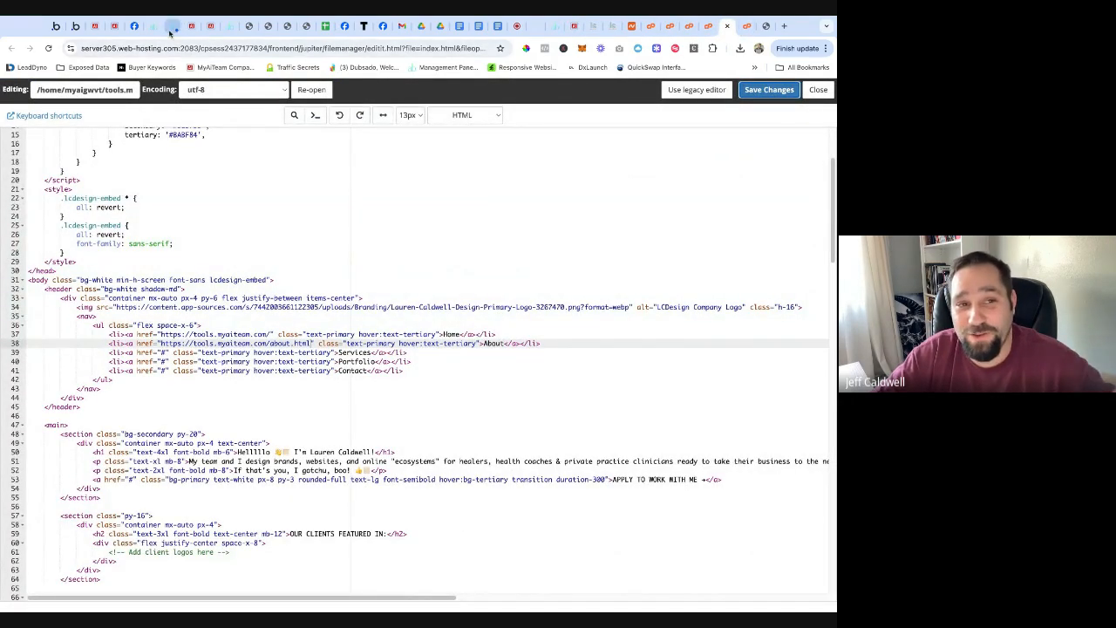
{"action": "left_click", "coordinate": [562, 26]}
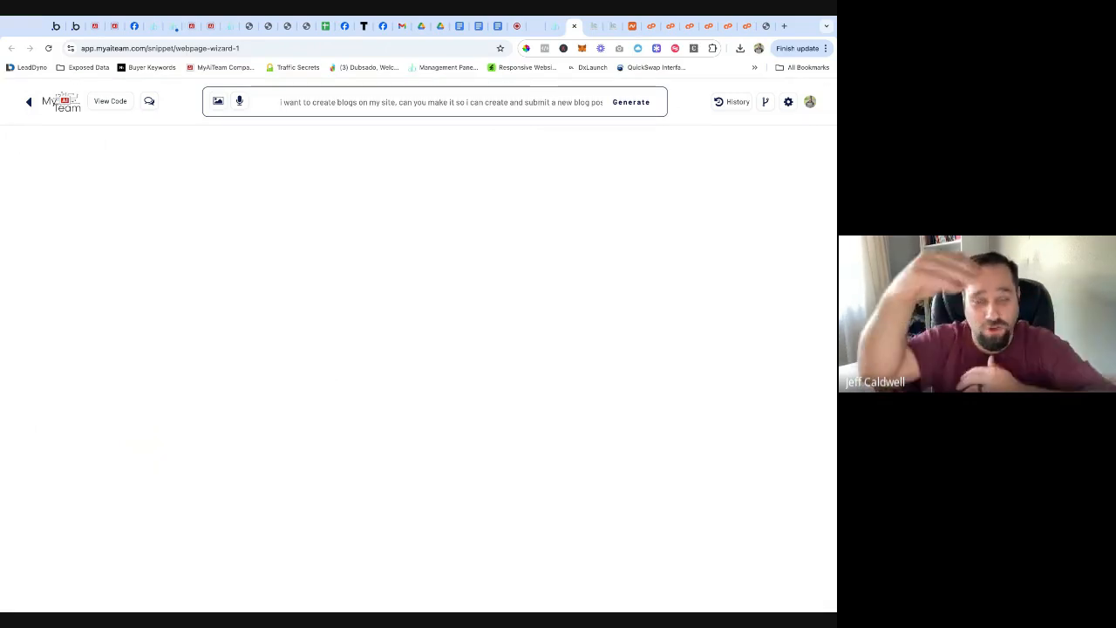
- Review the generated blog page, download its HTML file, and bring up cPanel File Manager
{"action": "scroll", "coordinate": [314, 323], "scroll_direction": "down", "scroll_amount": 3}
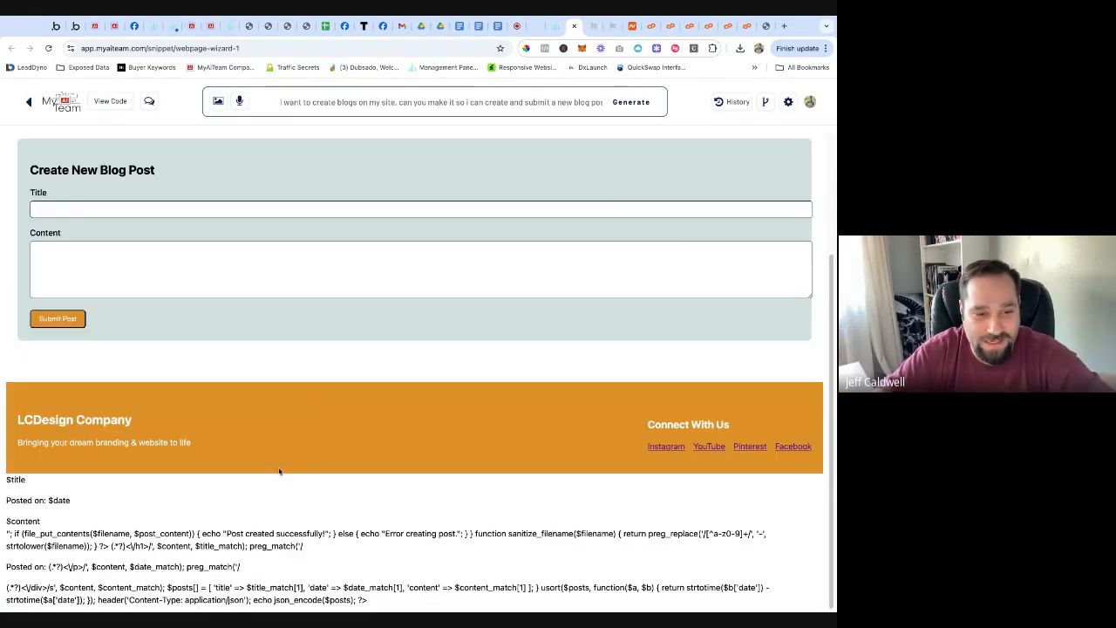
{"action": "scroll", "coordinate": [312, 459], "scroll_direction": "up", "scroll_amount": 3}
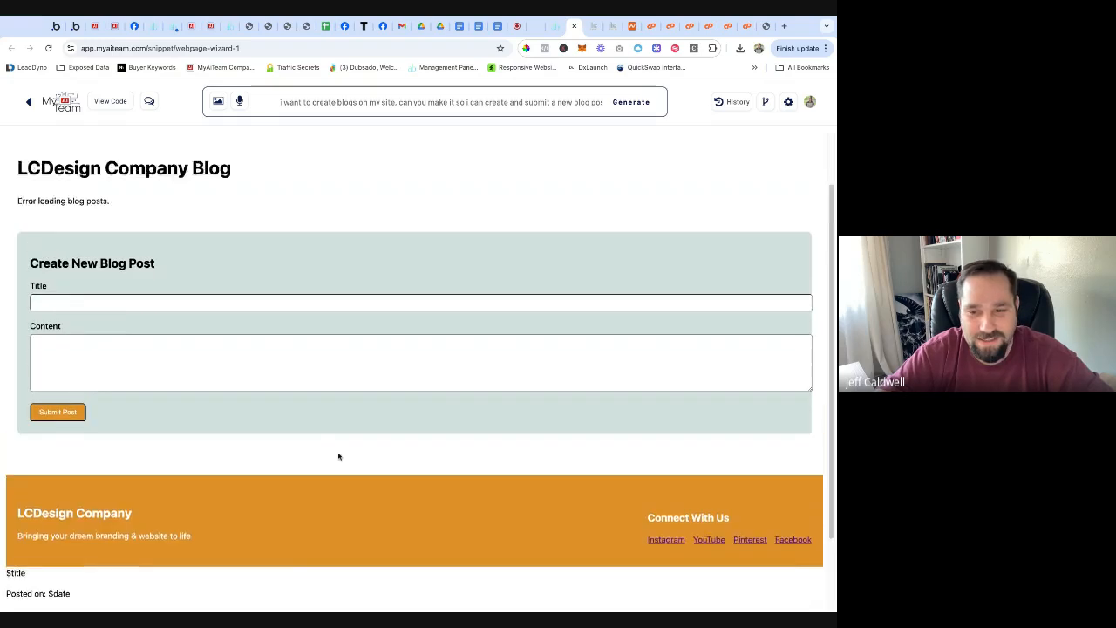
{"action": "scroll", "coordinate": [201, 393], "scroll_direction": "down", "scroll_amount": 3}
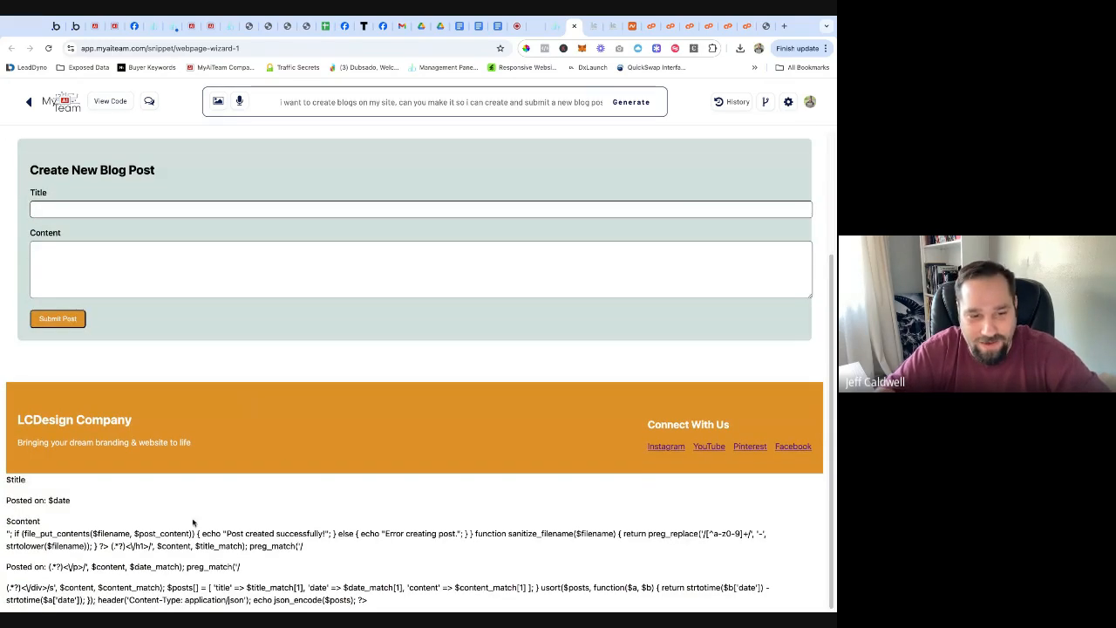
{"action": "left_click_drag", "start_coordinate": [8, 480], "coordinate": [368, 600]}
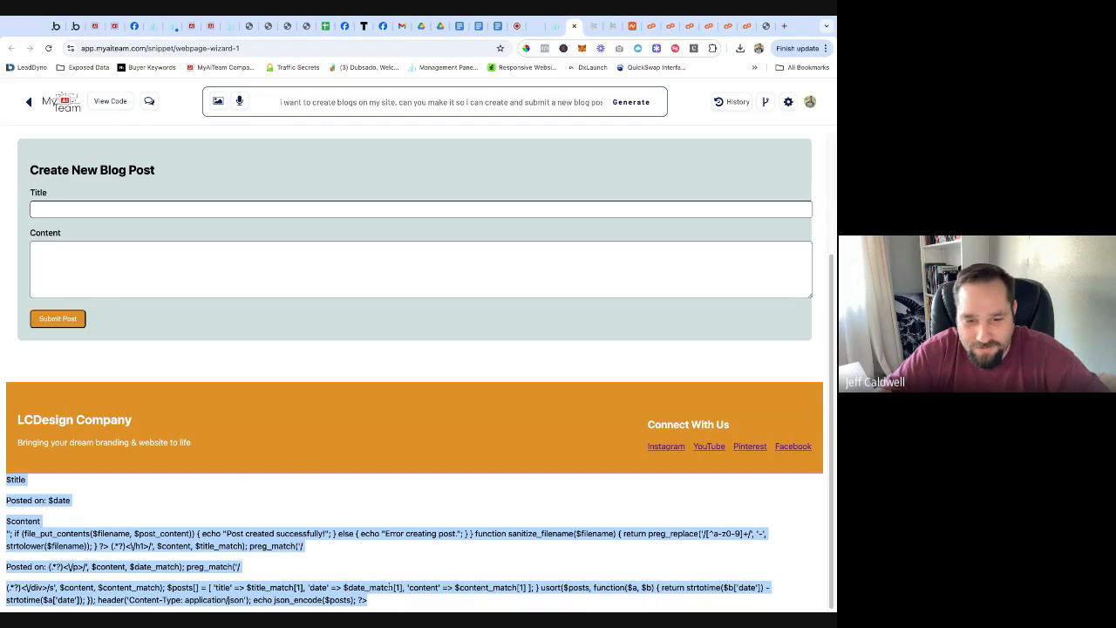
{"action": "left_click", "coordinate": [111, 102]}
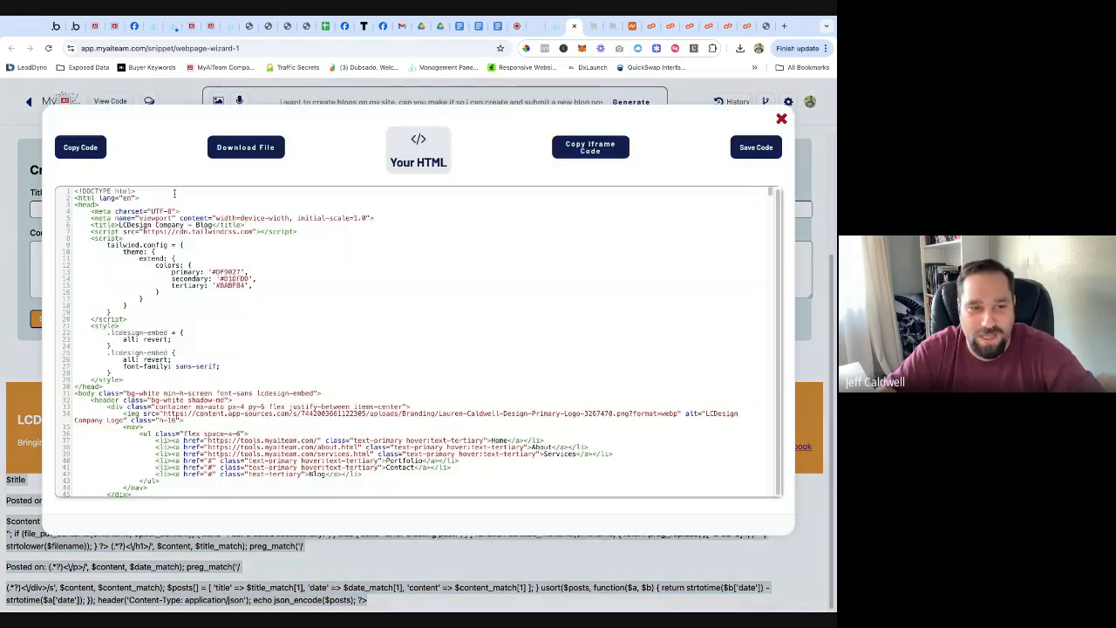
{"action": "left_click", "coordinate": [241, 157]}
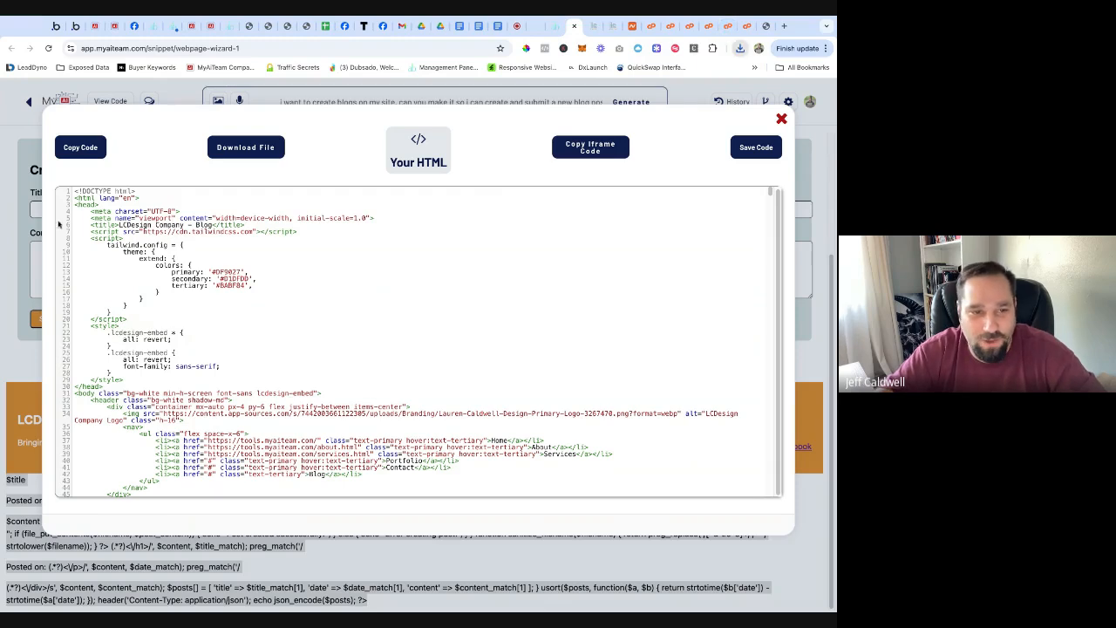
{"action": "left_click", "coordinate": [688, 33]}
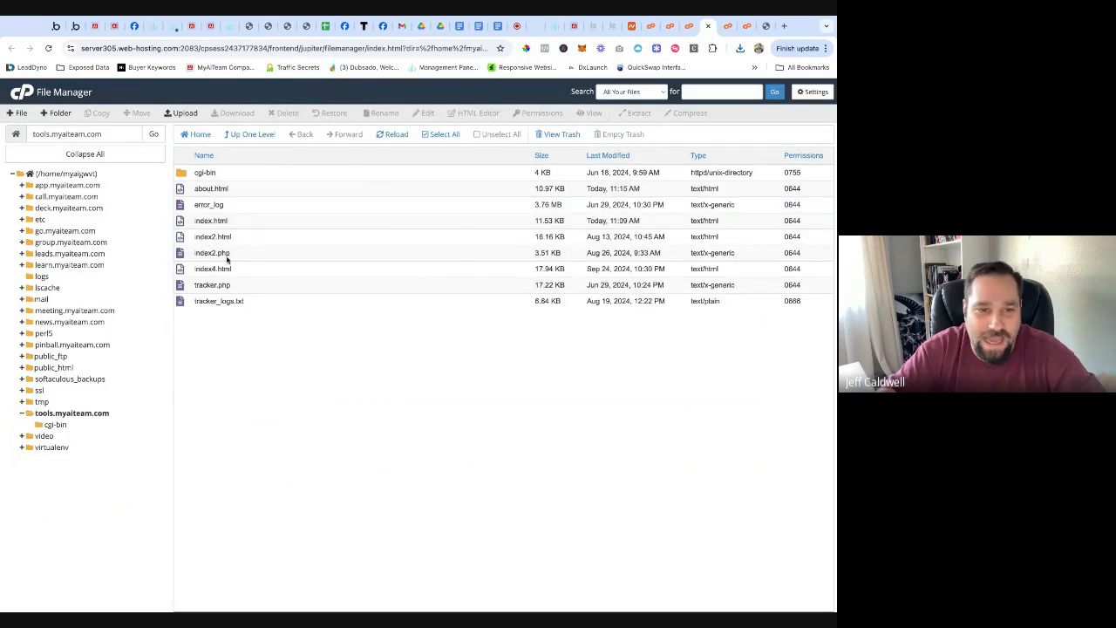
- Upload the downloaded index (25).html file into the tools.myaiteam.com folder
{"action": "left_click", "coordinate": [708, 27]}
{"action": "left_click", "coordinate": [689, 26]}
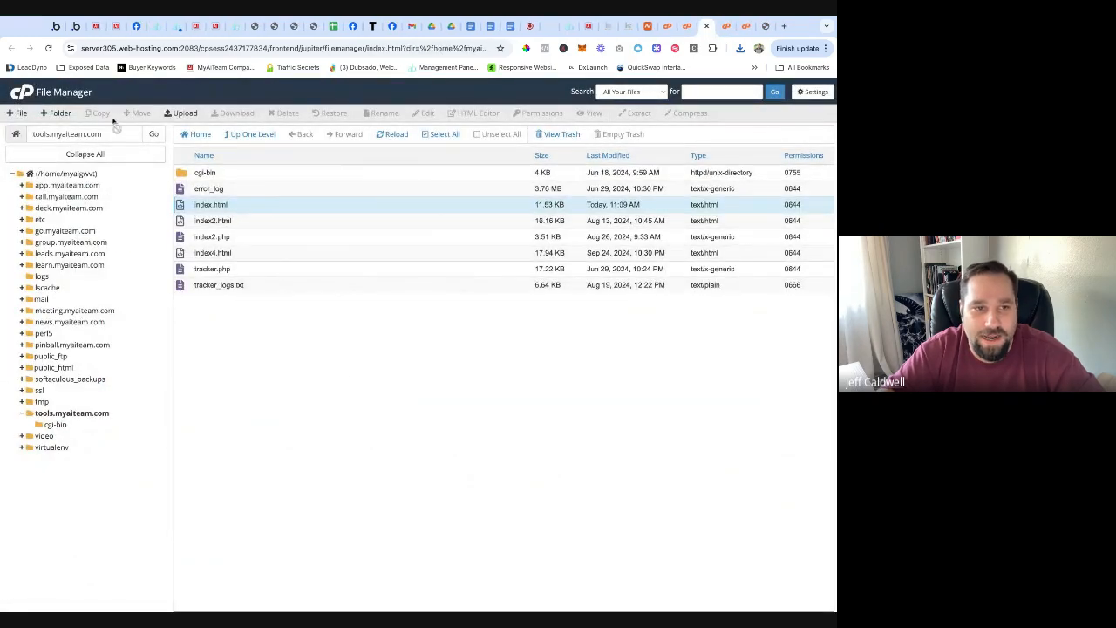
{"action": "left_click", "coordinate": [185, 113]}
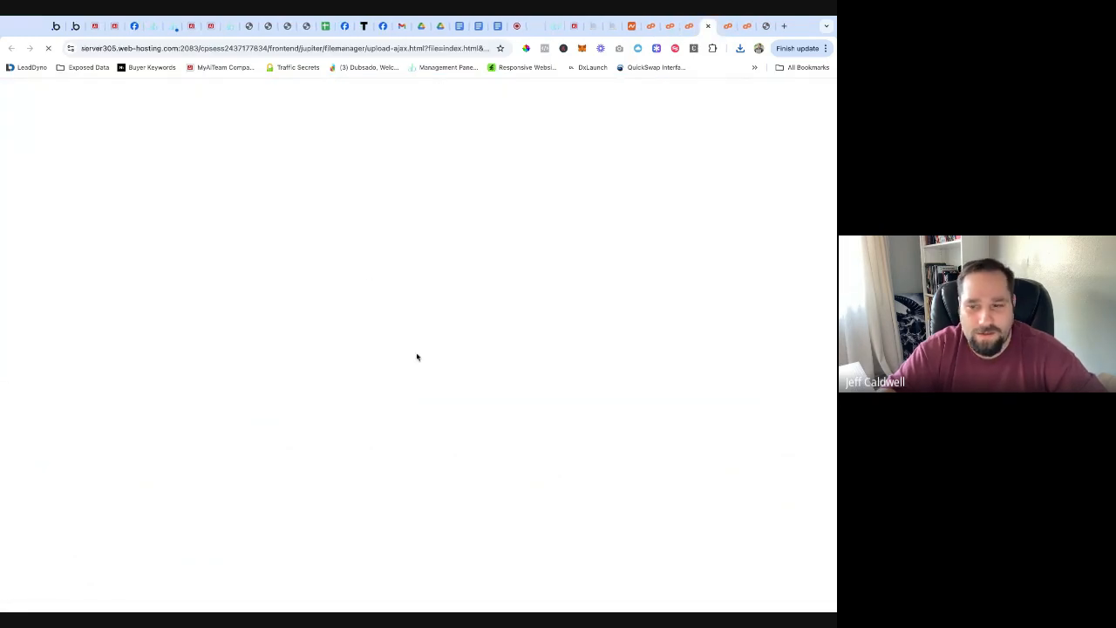
{"action": "left_click", "coordinate": [427, 258]}
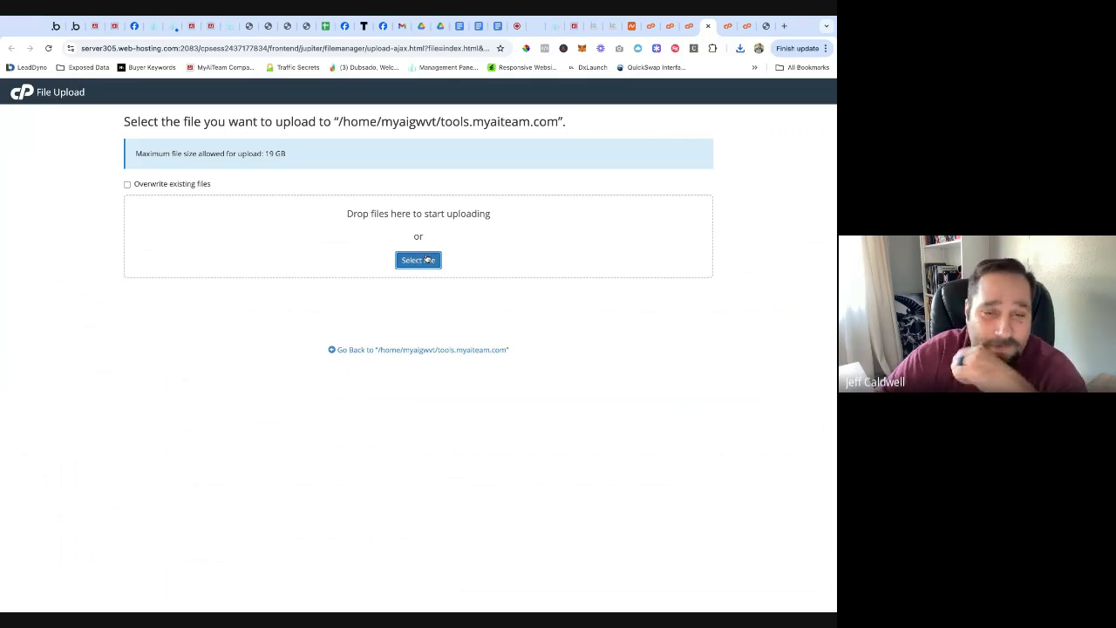
{"action": "double_click", "coordinate": [334, 237]}
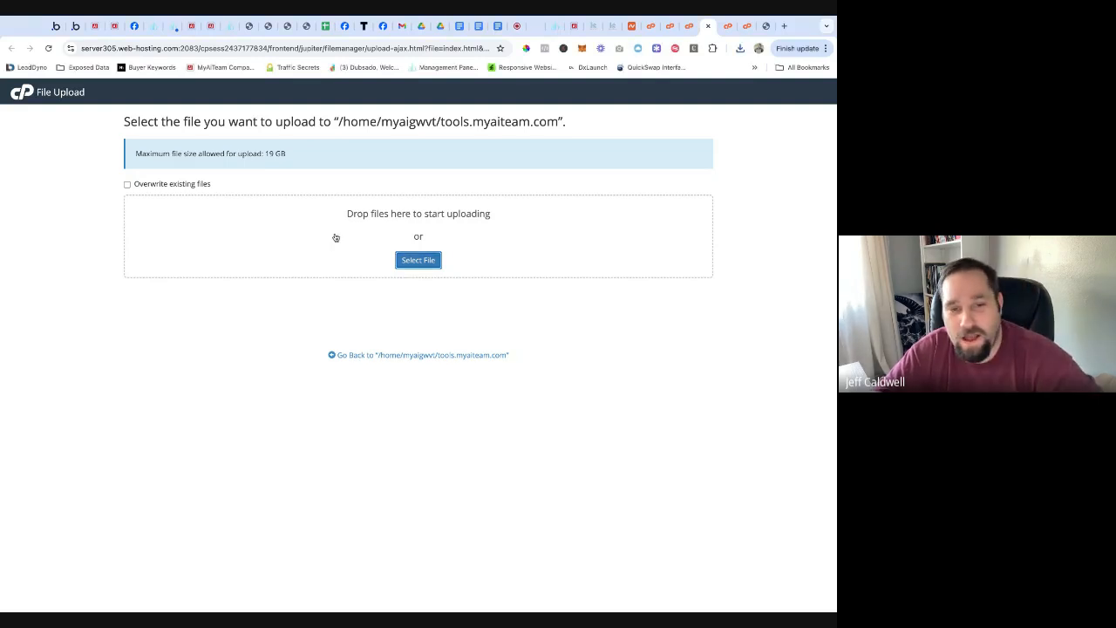
{"action": "left_click", "coordinate": [413, 355]}
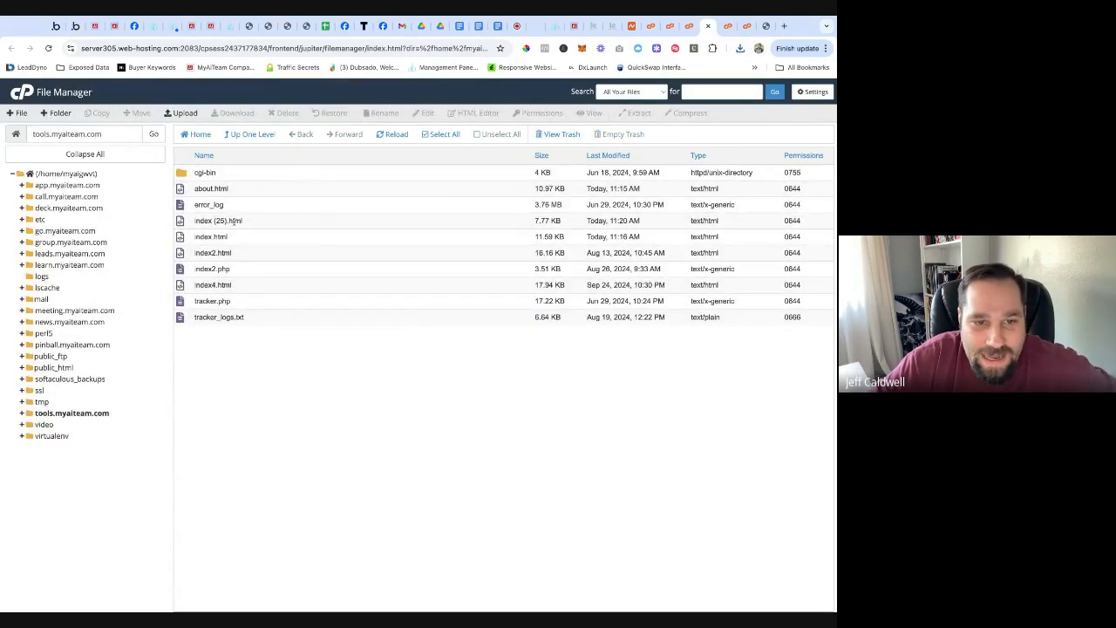
- Rename the uploaded index (25).html to blogsubmit.php
{"action": "right_click", "coordinate": [228, 223]}
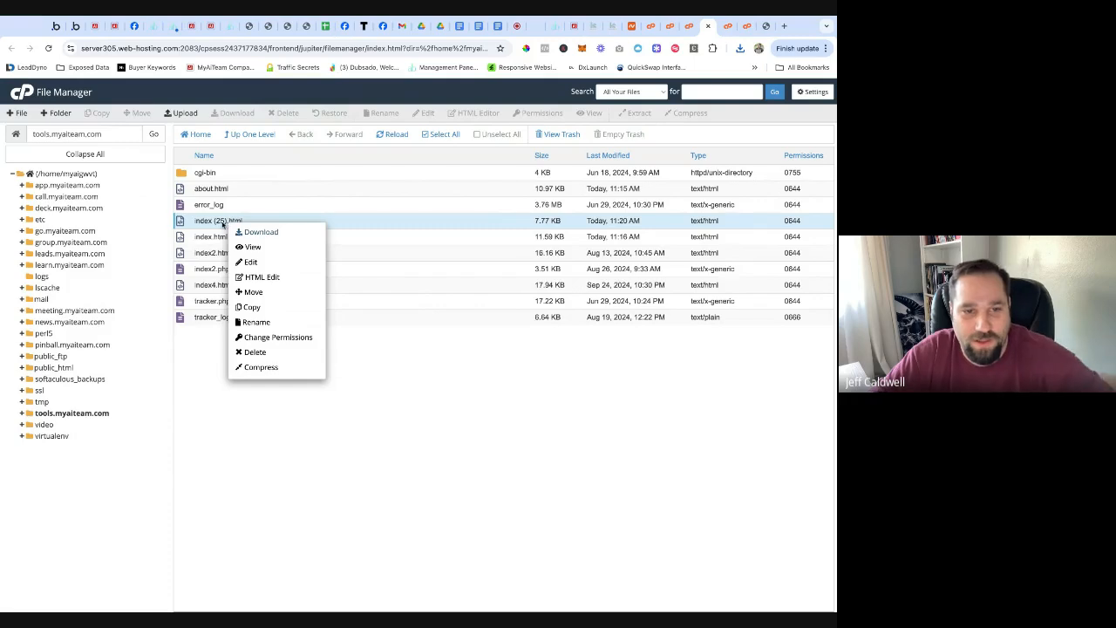
{"action": "left_click", "coordinate": [264, 322]}
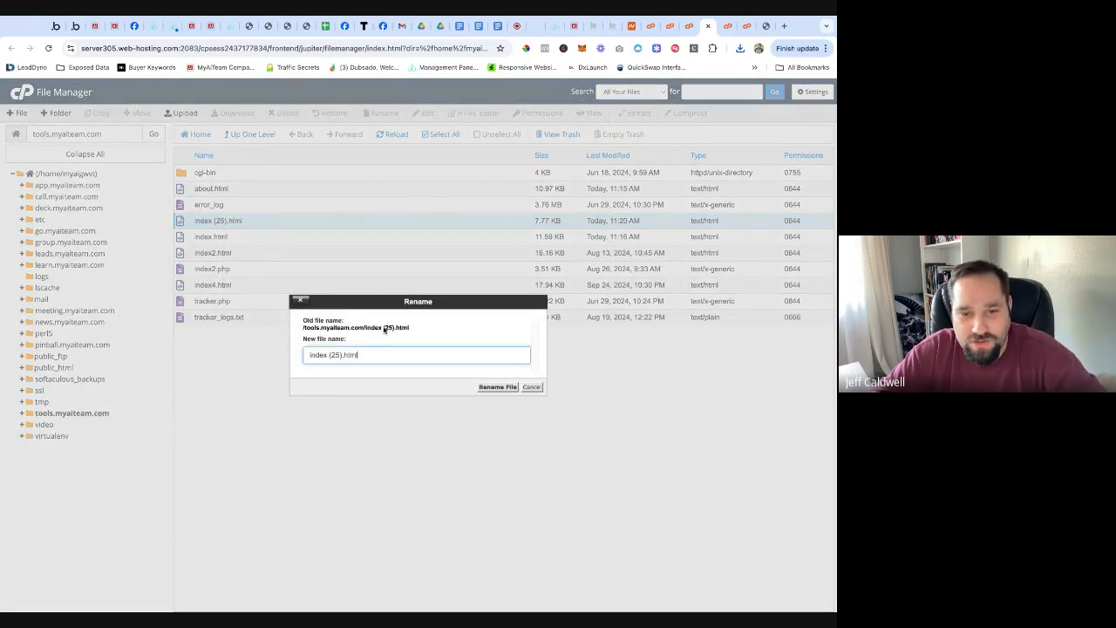
{"action": "triple_click", "coordinate": [342, 355]}
{"action": "left_click", "coordinate": [342, 357]}
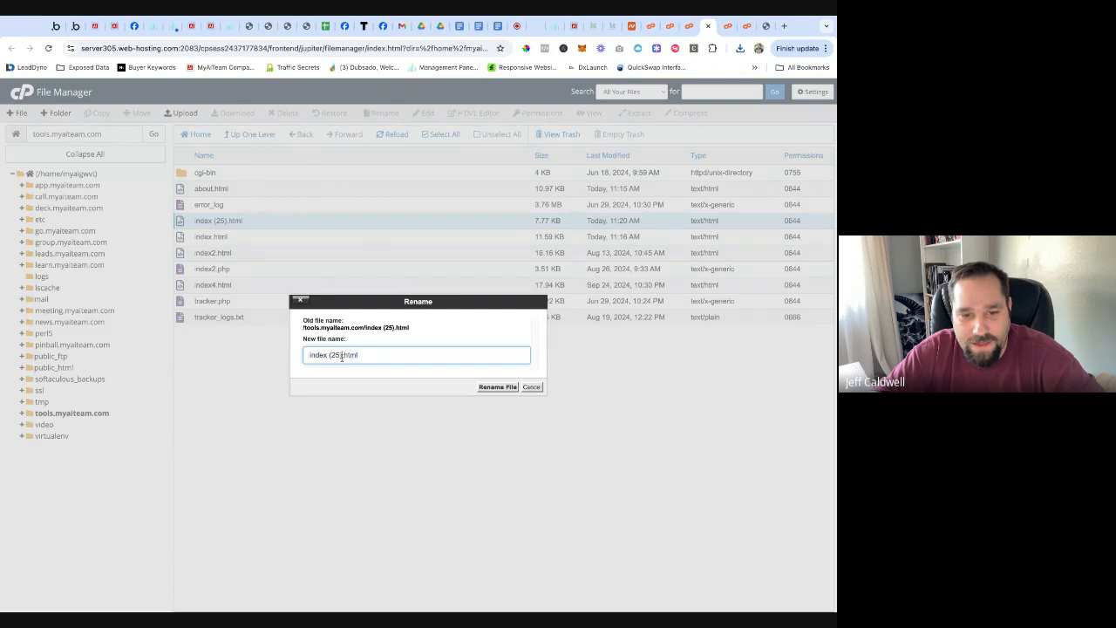
{"action": "key", "text": "shift+Home"}
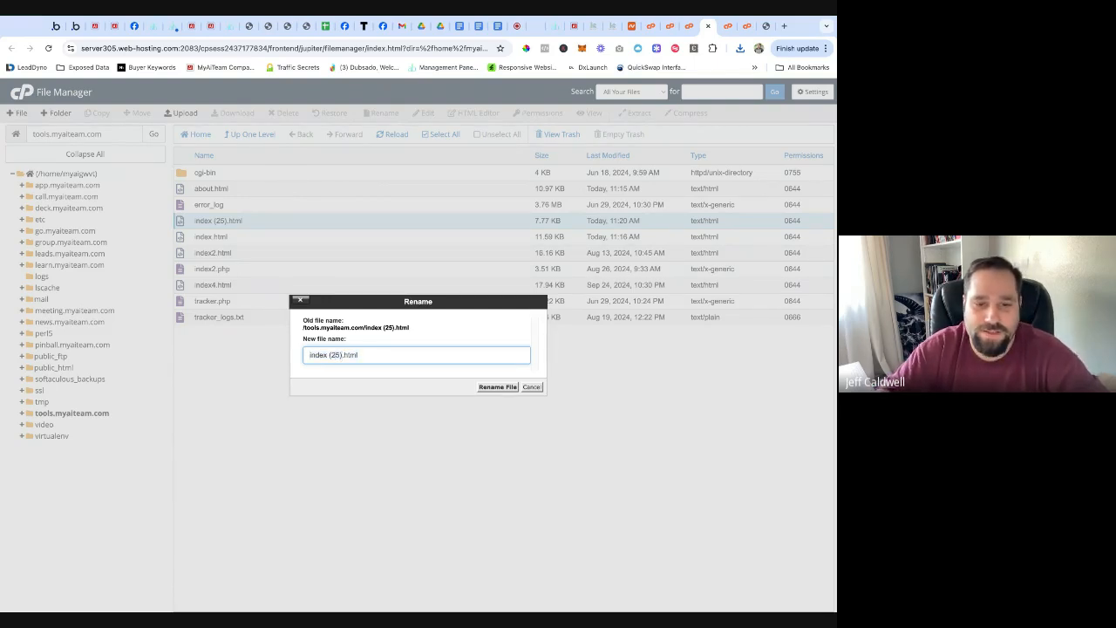
{"action": "triple_click", "coordinate": [341, 356]}
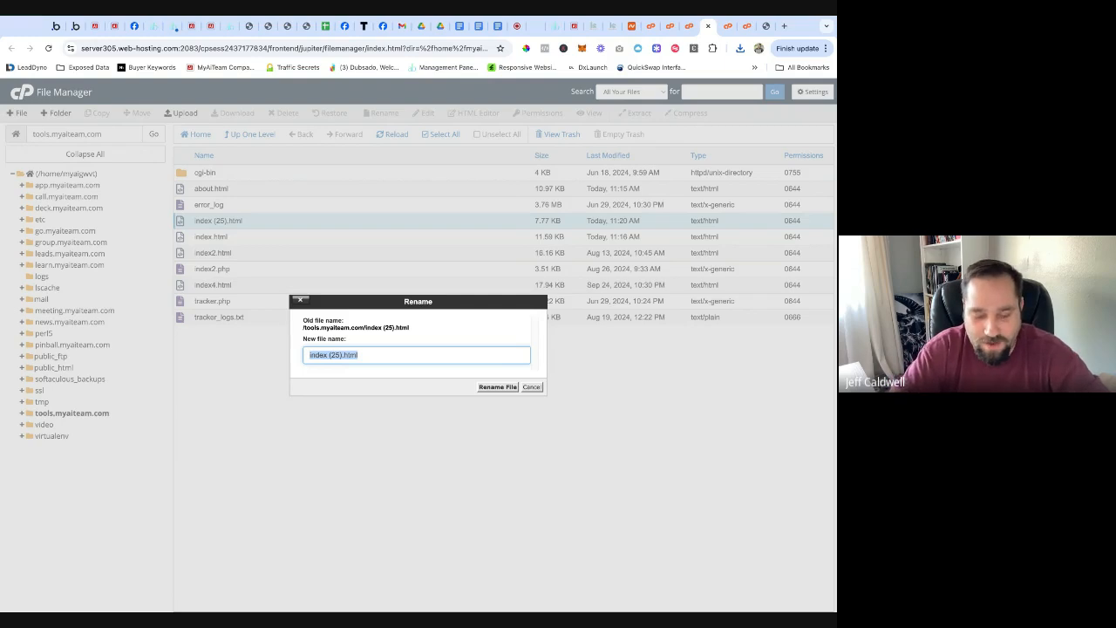
{"action": "type", "text": "blogsubmit.php"}
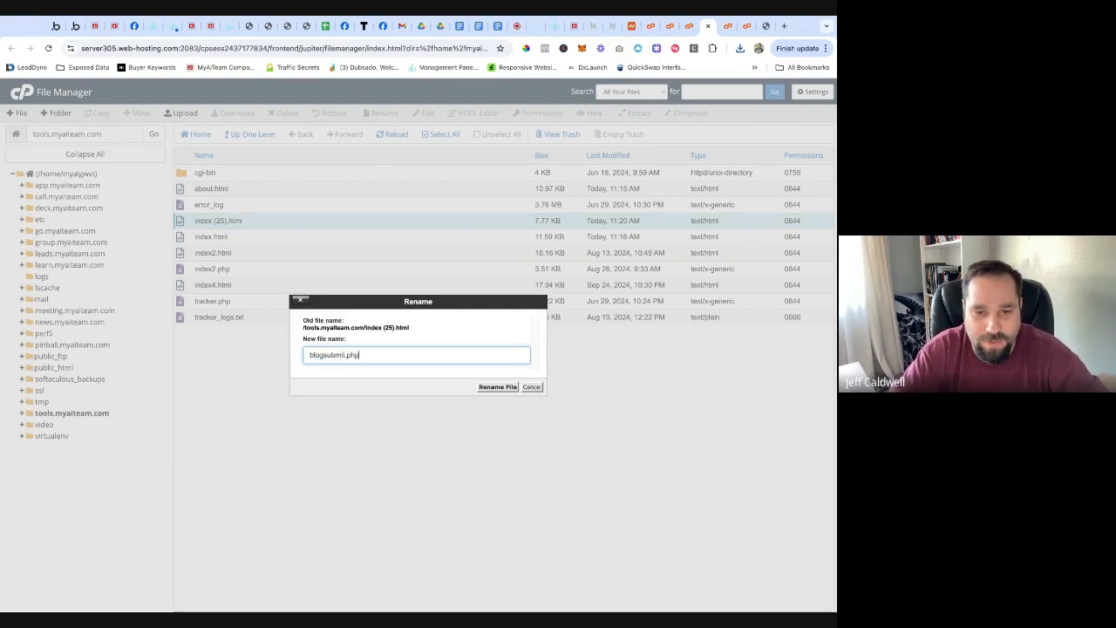
{"action": "left_click", "coordinate": [495, 387]}
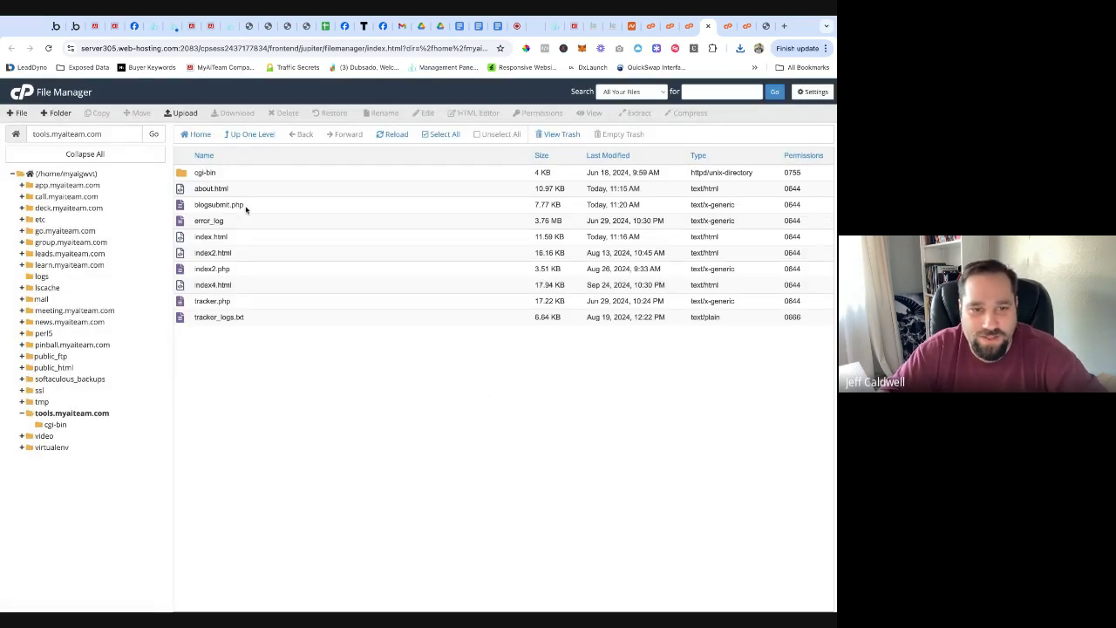
{"action": "double_click", "coordinate": [91, 133]}
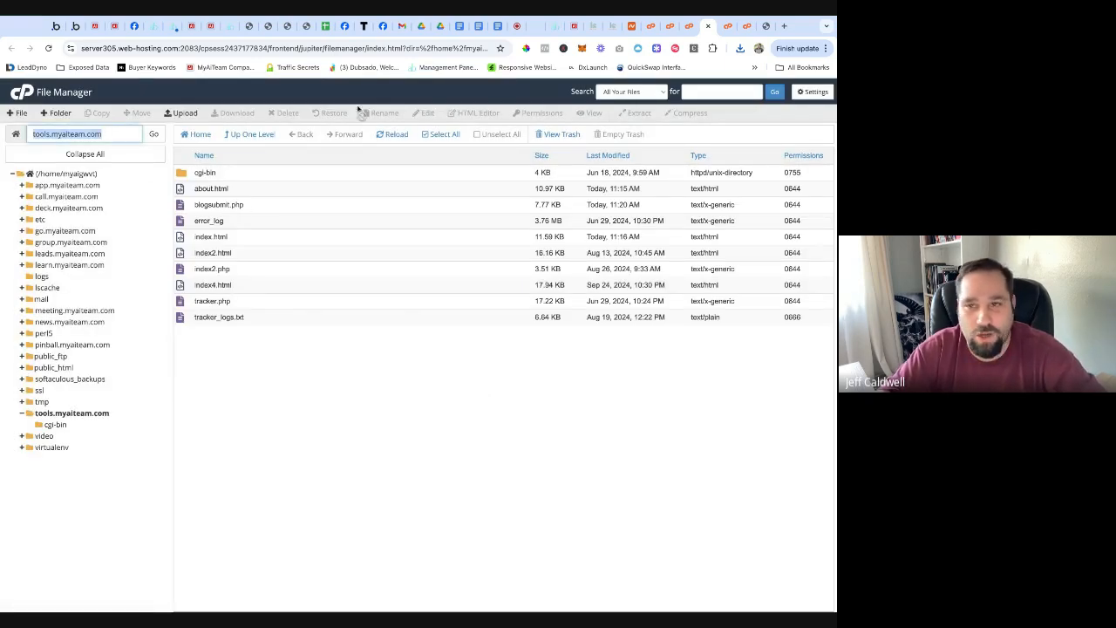
- Load tools.myaiteam.com/blogsubmit.php on the live site and inspect its PHP warning
{"action": "left_click", "coordinate": [766, 27]}
{"action": "left_click_drag", "start_coordinate": [213, 48], "coordinate": [177, 49]}
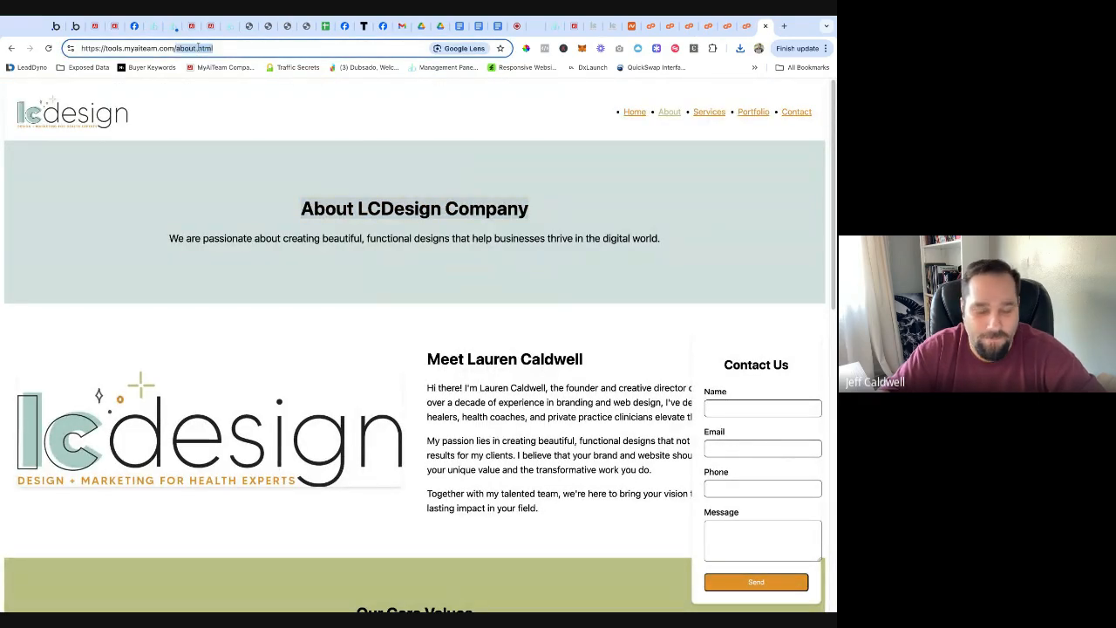
{"action": "type", "text": "blog"}
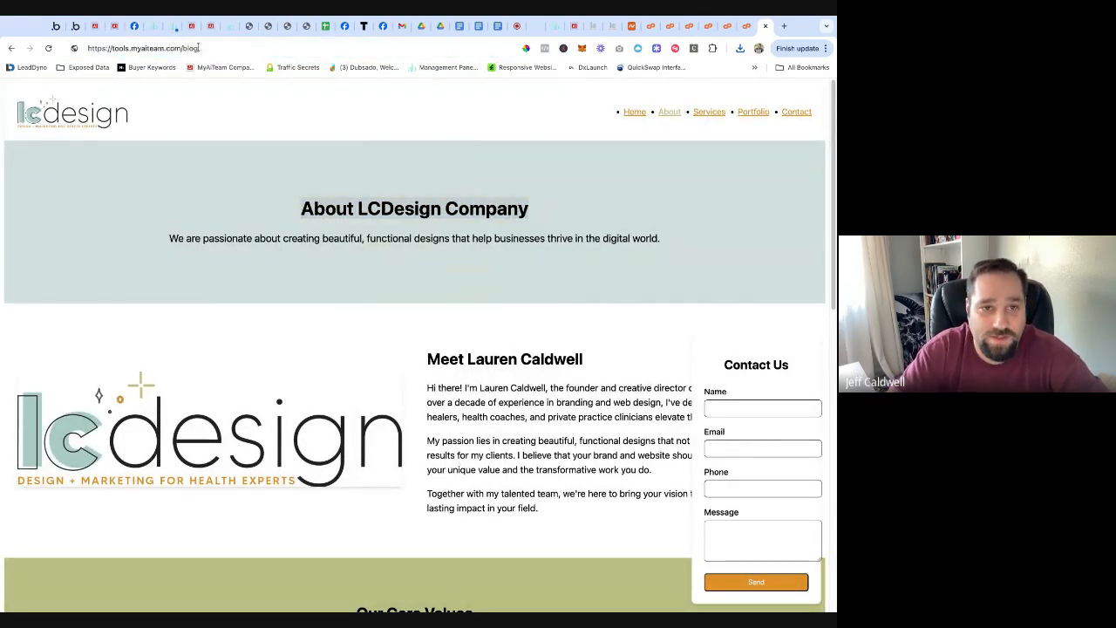
{"action": "type", "text": "sub"}
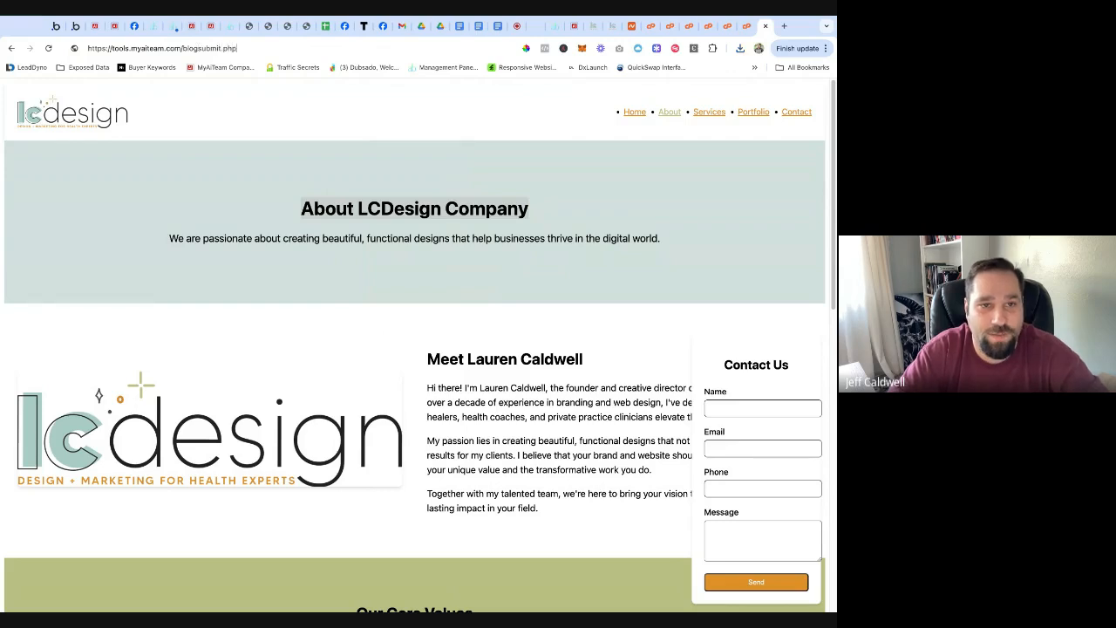
{"action": "type", "text": "mit.php"}
{"action": "key", "text": "Return"}
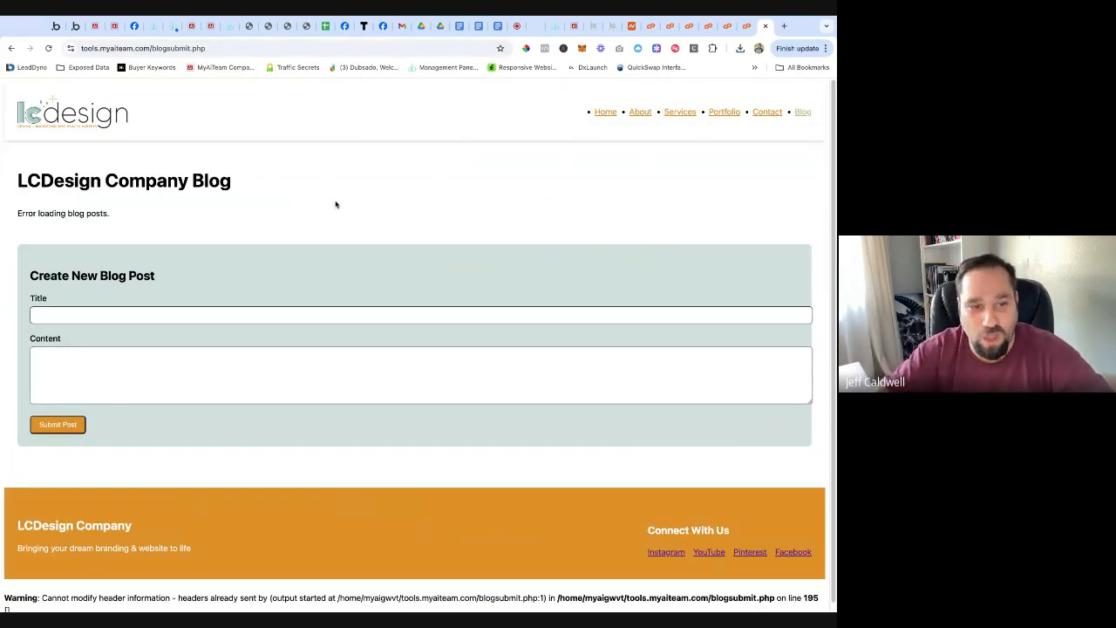
{"action": "scroll", "coordinate": [406, 230], "scroll_direction": "down", "scroll_amount": 1}
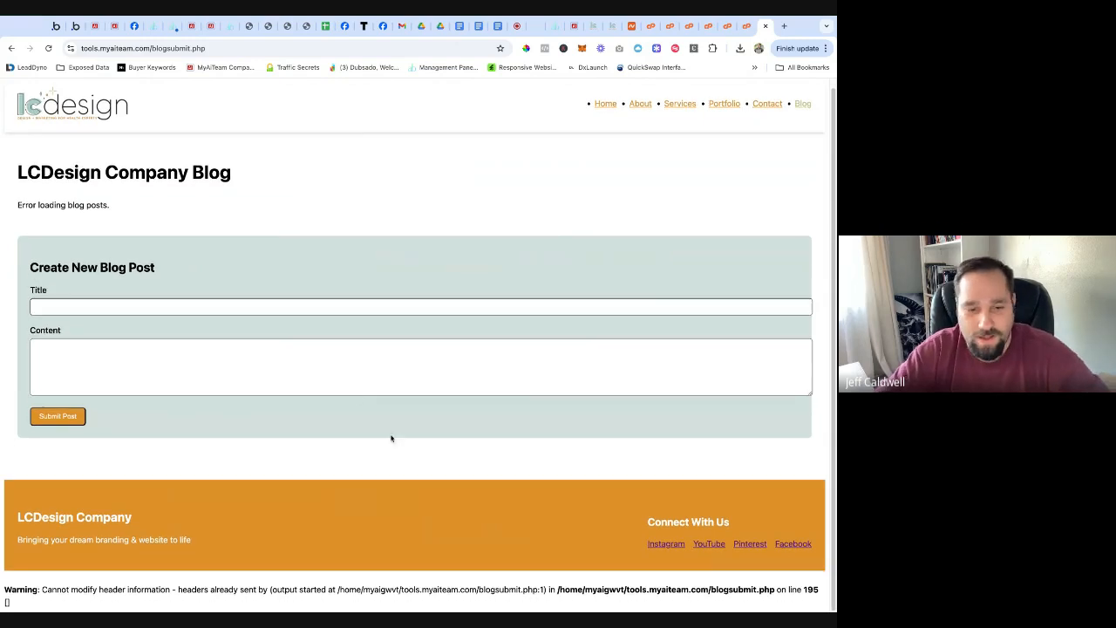
{"action": "left_click_drag", "start_coordinate": [99, 590], "coordinate": [334, 590]}
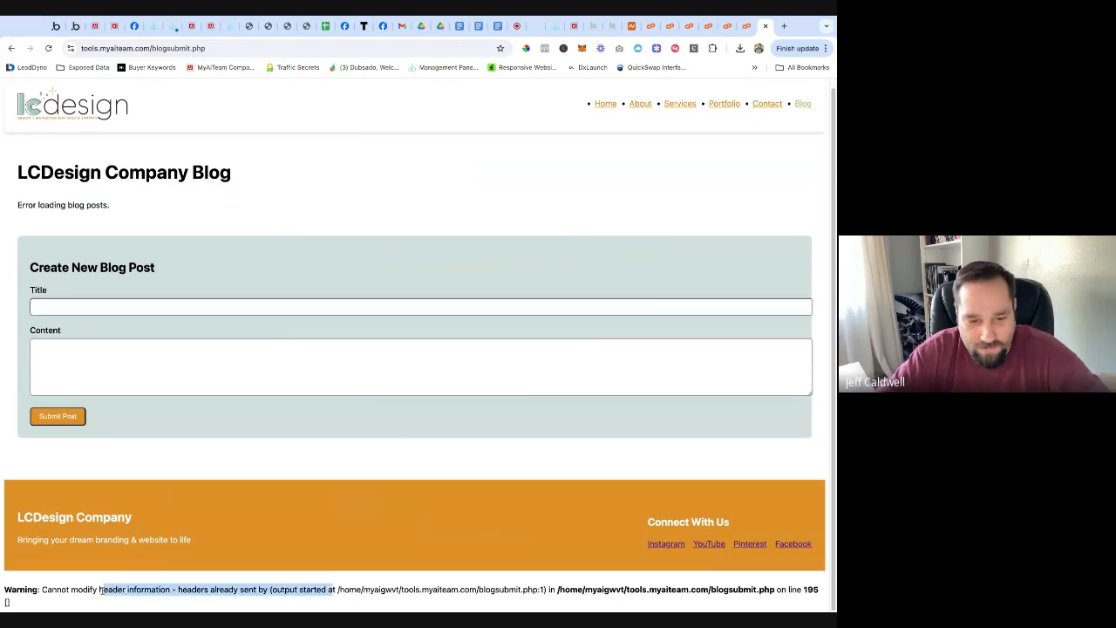
{"action": "left_click", "coordinate": [329, 592]}
{"action": "left_click_drag", "start_coordinate": [447, 591], "coordinate": [264, 590]}
{"action": "left_click", "coordinate": [646, 603]}
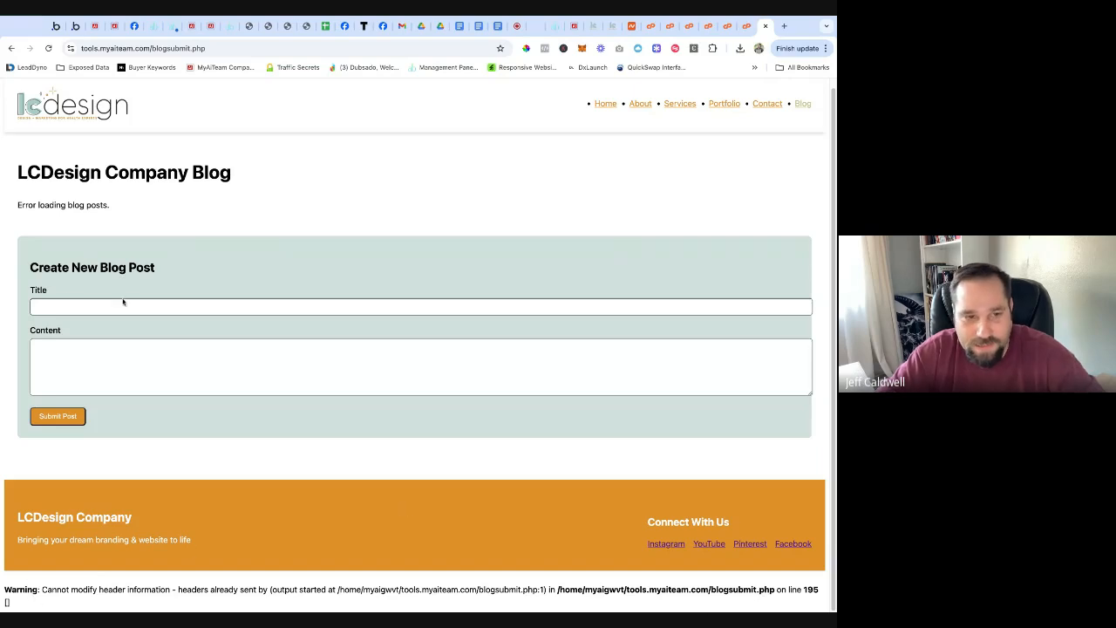
- Submit a test post titled 'New Blog post' with content 'Content was here'
{"action": "left_click", "coordinate": [53, 302]}
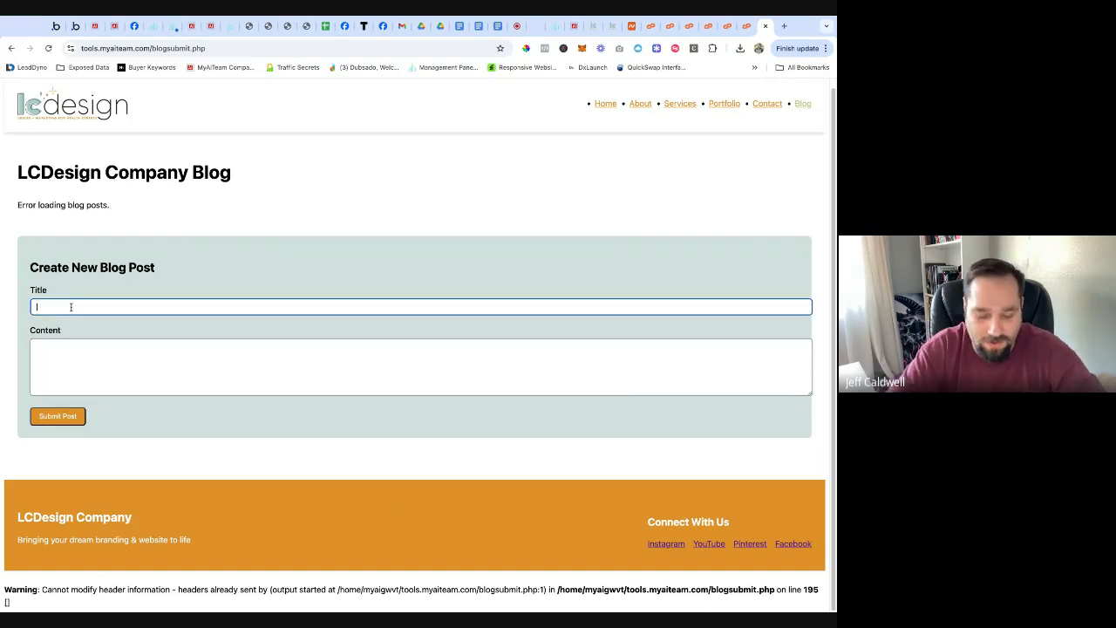
{"action": "type", "text": "New Blog"}
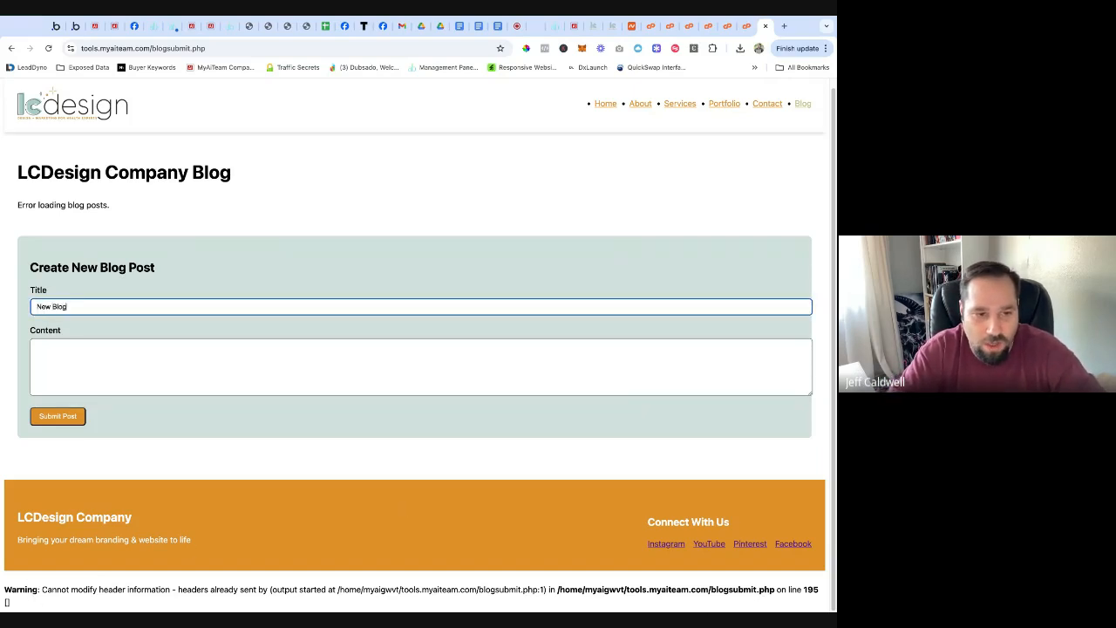
{"action": "type", "text": " post"}
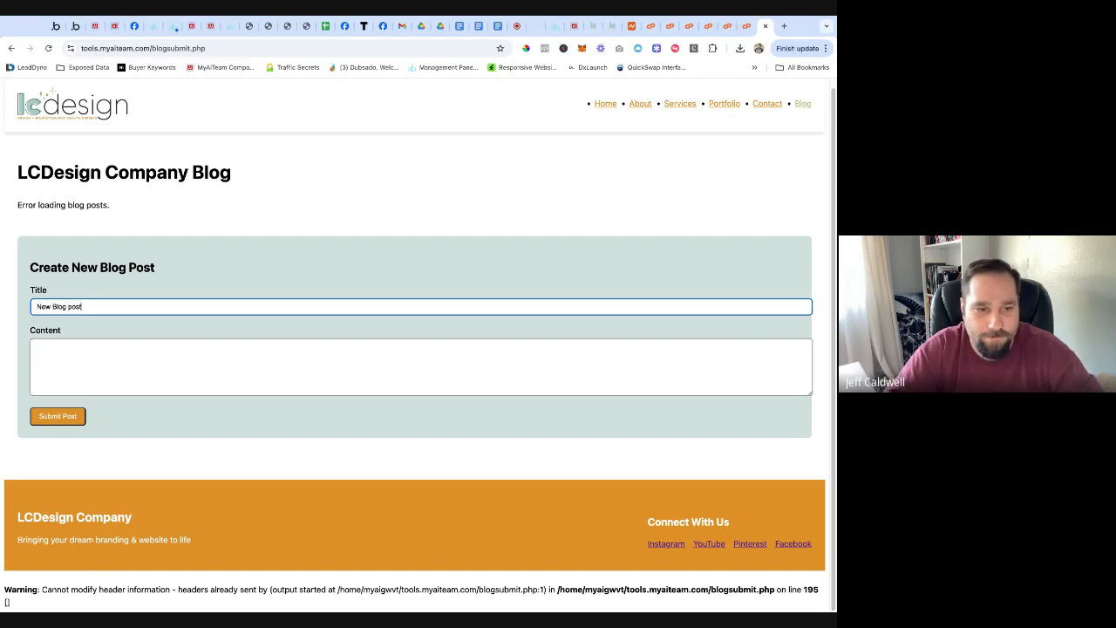
{"action": "left_click", "coordinate": [90, 366]}
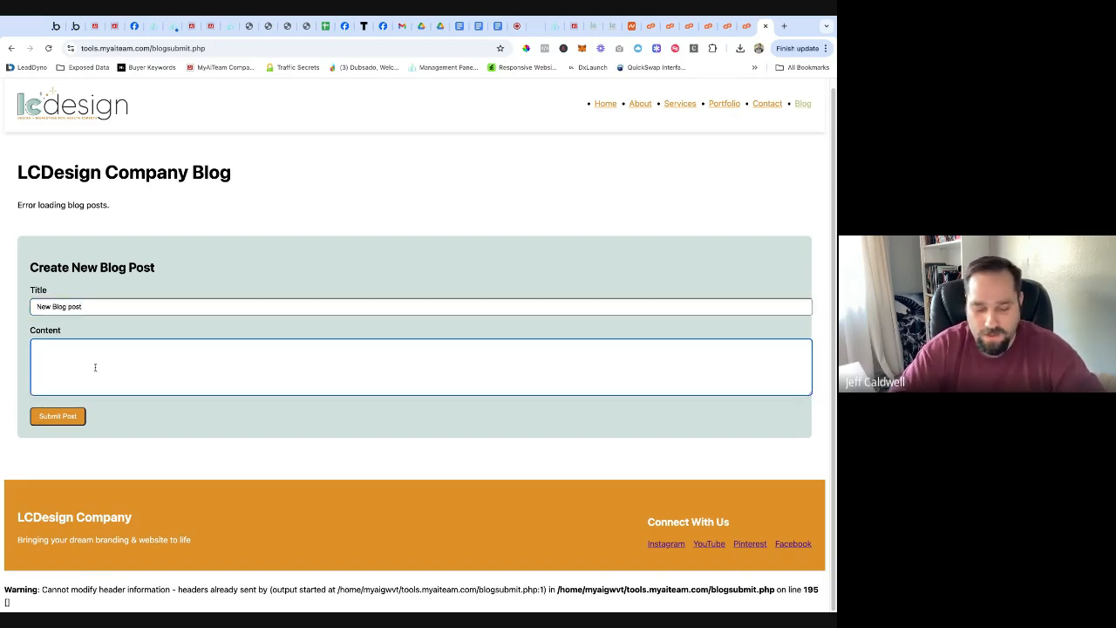
{"action": "type", "text": "Content "}
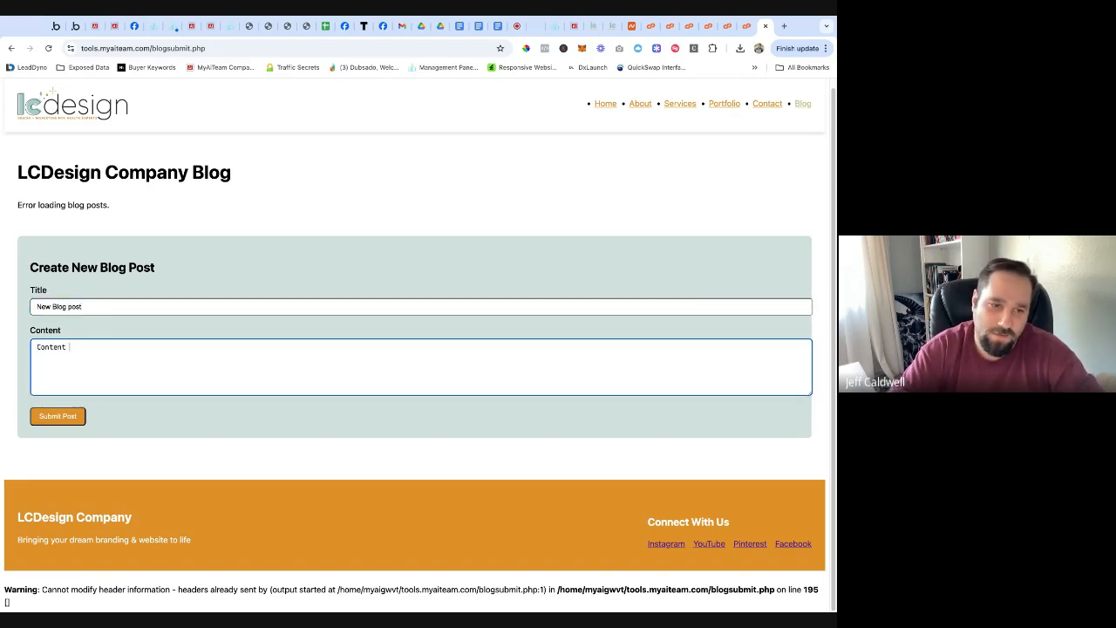
{"action": "type", "text": "was here"}
{"action": "left_click", "coordinate": [70, 422]}
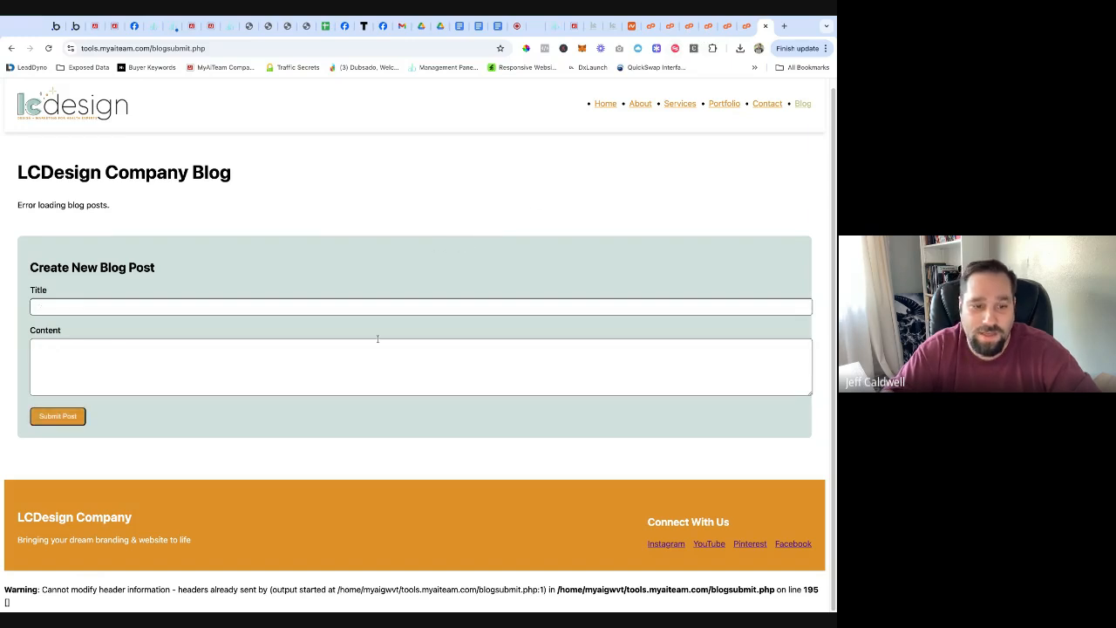
{"action": "left_click", "coordinate": [736, 25]}
{"action": "left_click", "coordinate": [711, 27]}
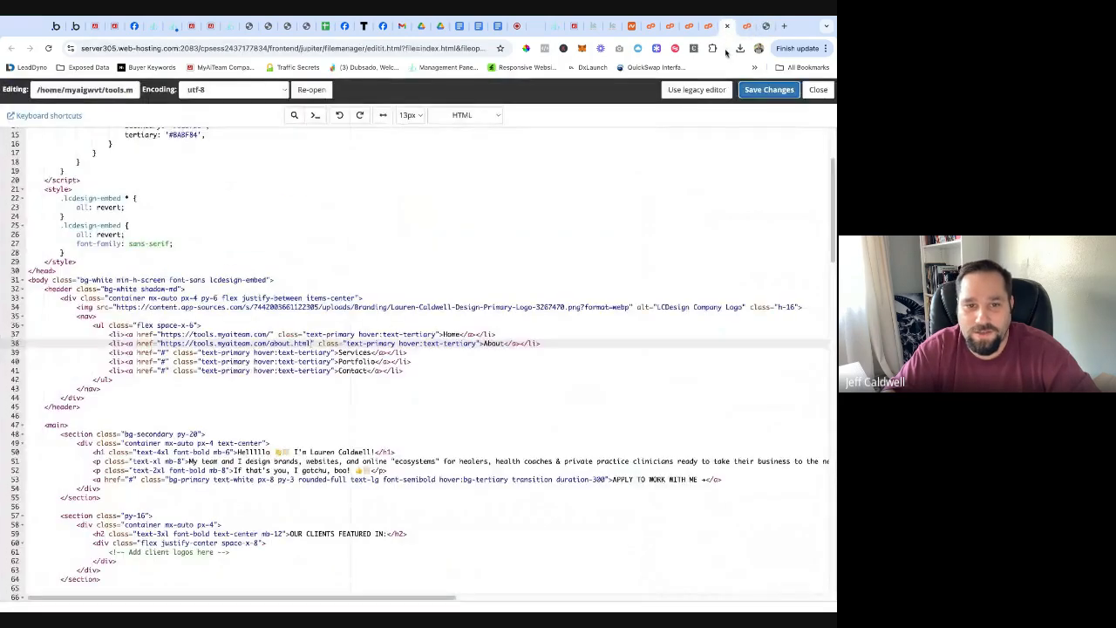
- Reload the tools.myaiteam.com listing and select error_log to check for errors
{"action": "left_click", "coordinate": [693, 27]}
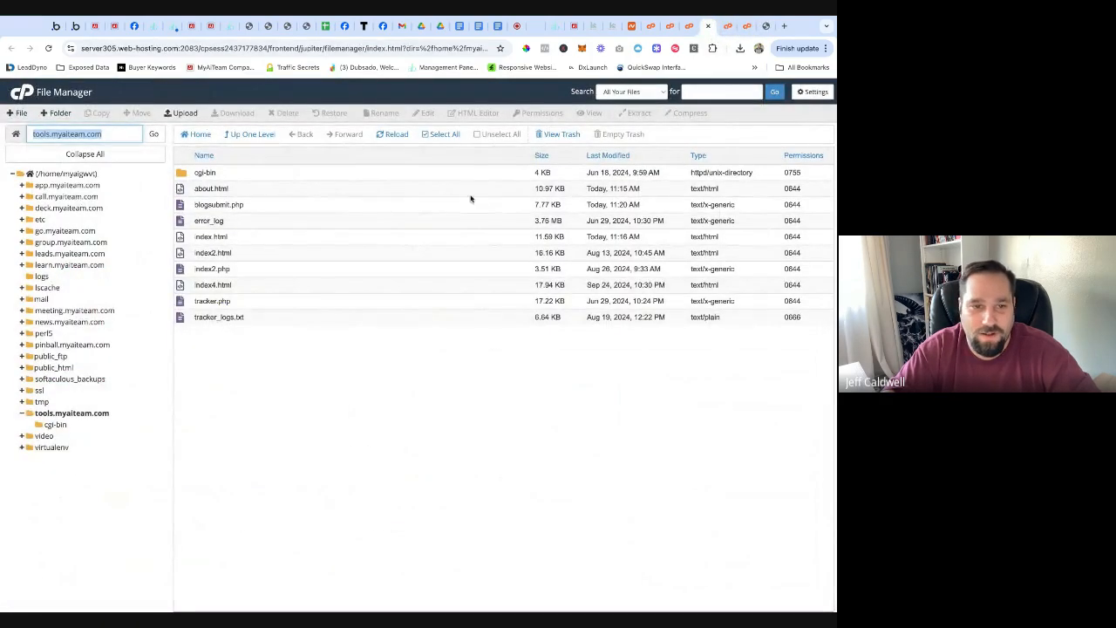
{"action": "left_click", "coordinate": [49, 48]}
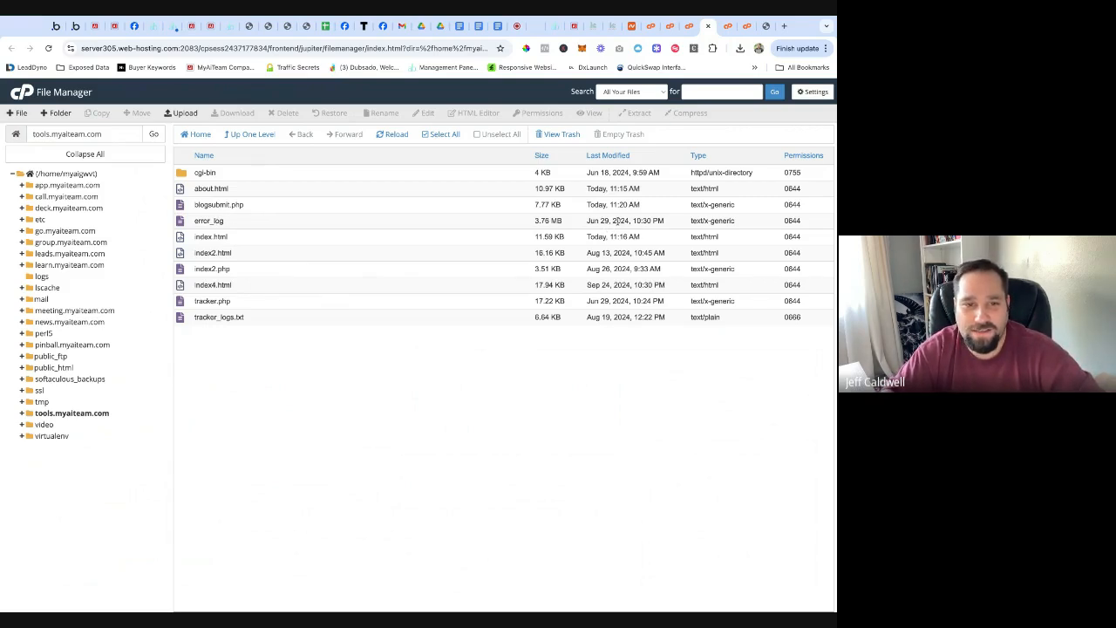
{"action": "left_click", "coordinate": [616, 221]}
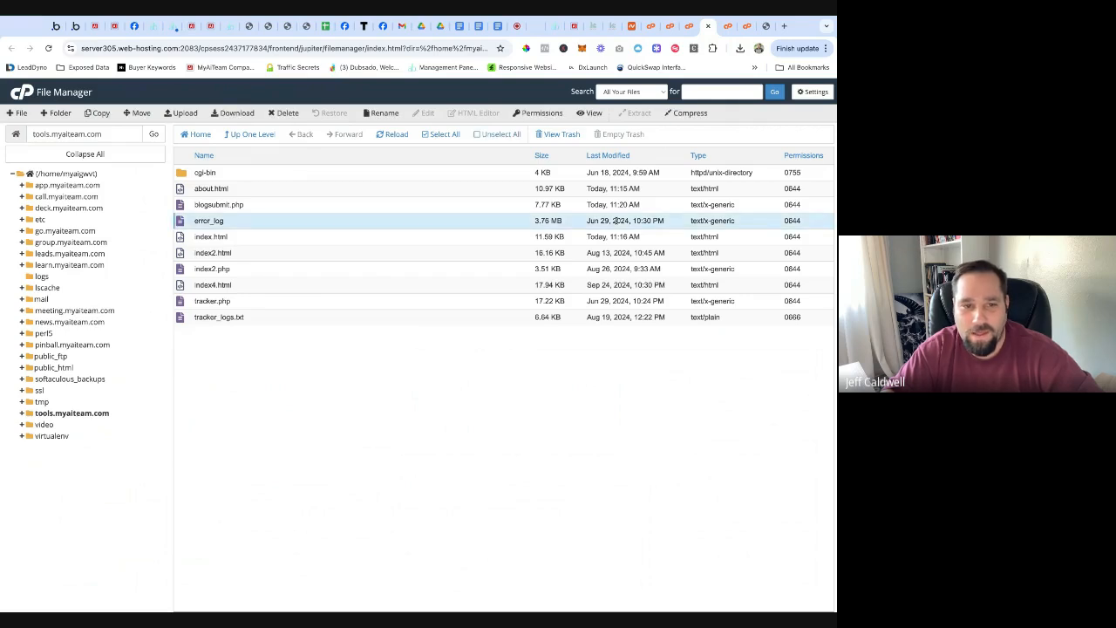
{"action": "left_click", "coordinate": [190, 28]}
{"action": "left_click", "coordinate": [183, 27]}
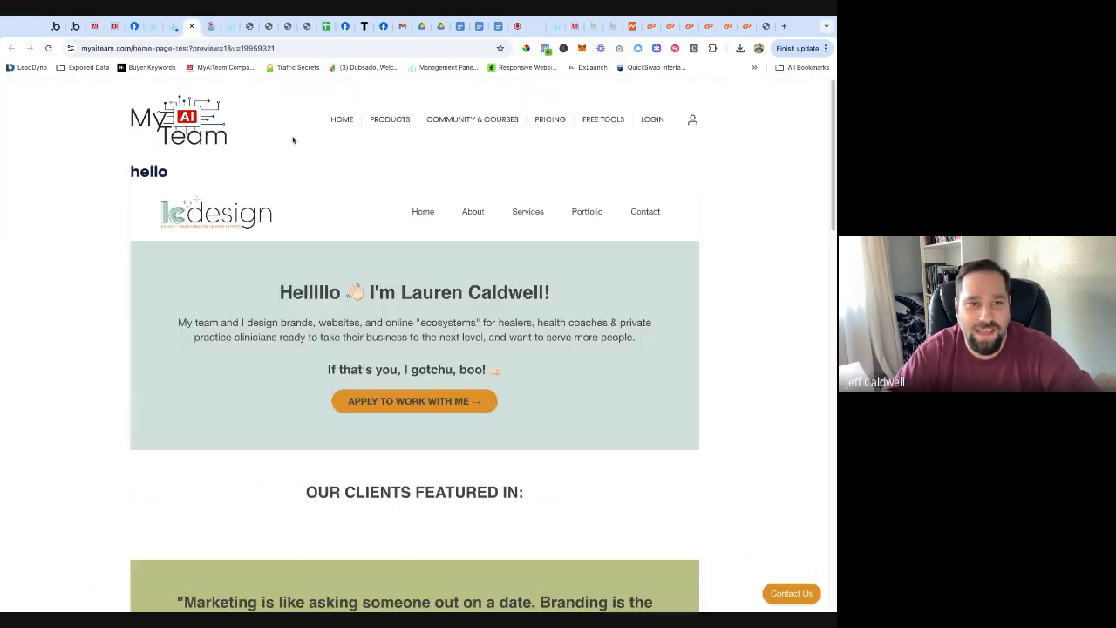
- Replace the prompt with 'make sure this works 100% on my cpanel server' and regenerate
{"action": "left_click", "coordinate": [581, 28]}
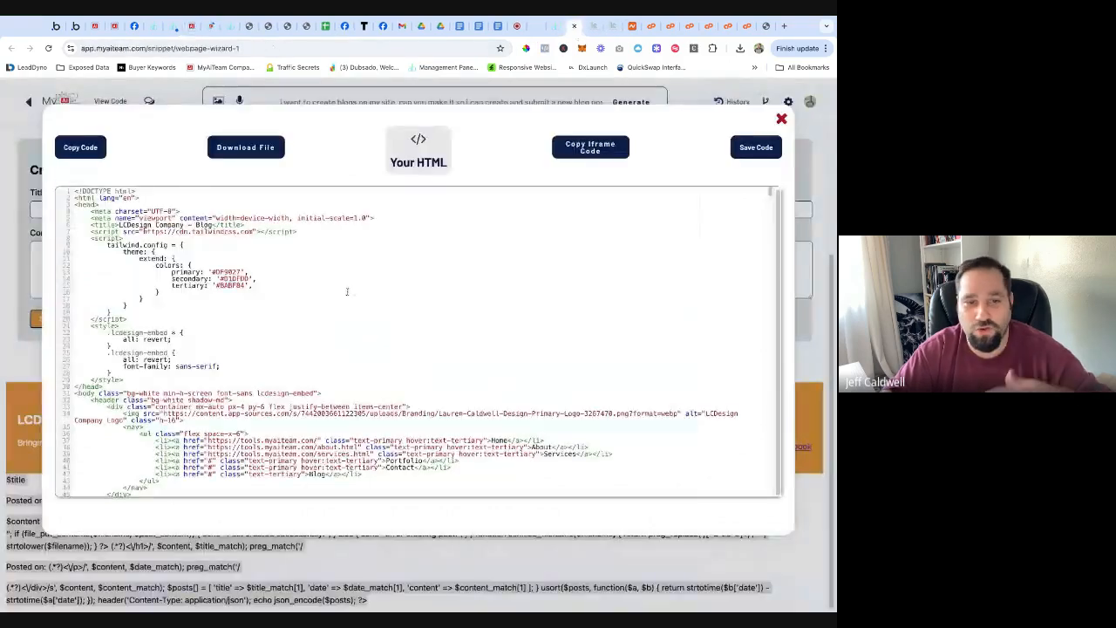
{"action": "left_click", "coordinate": [376, 101]}
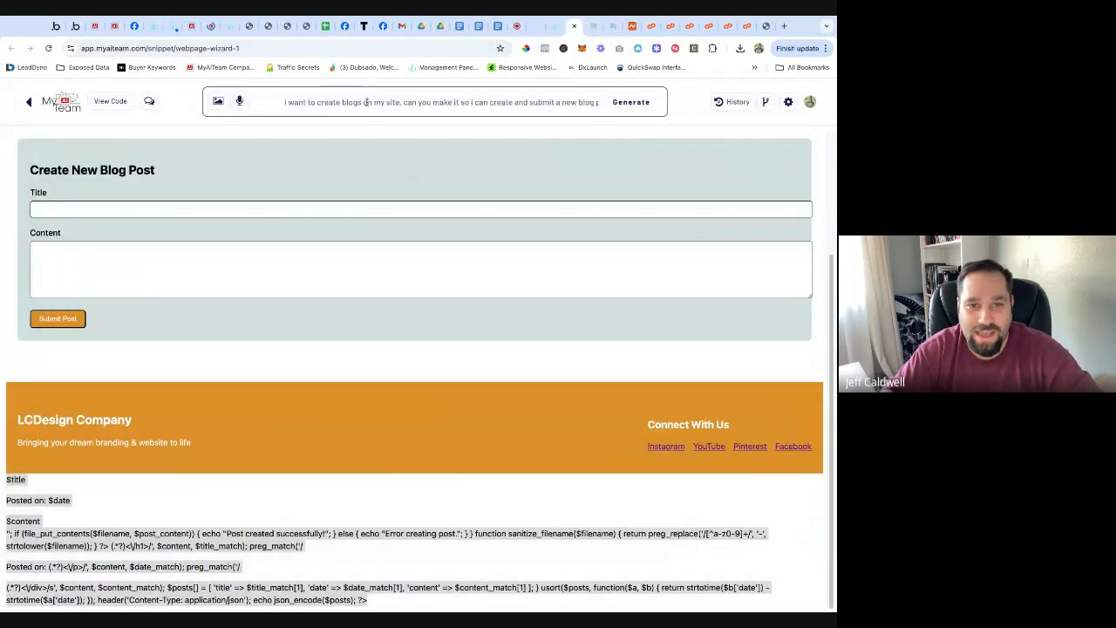
{"action": "triple_click", "coordinate": [366, 102]}
{"action": "type", "text": "make sure t"}
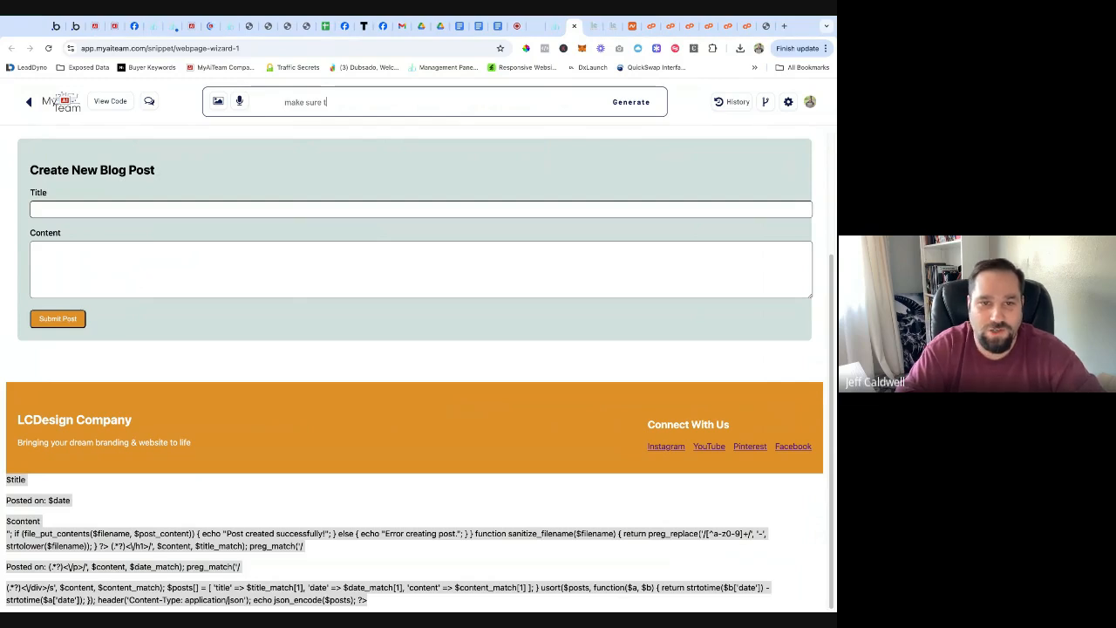
{"action": "type", "text": "his works"}
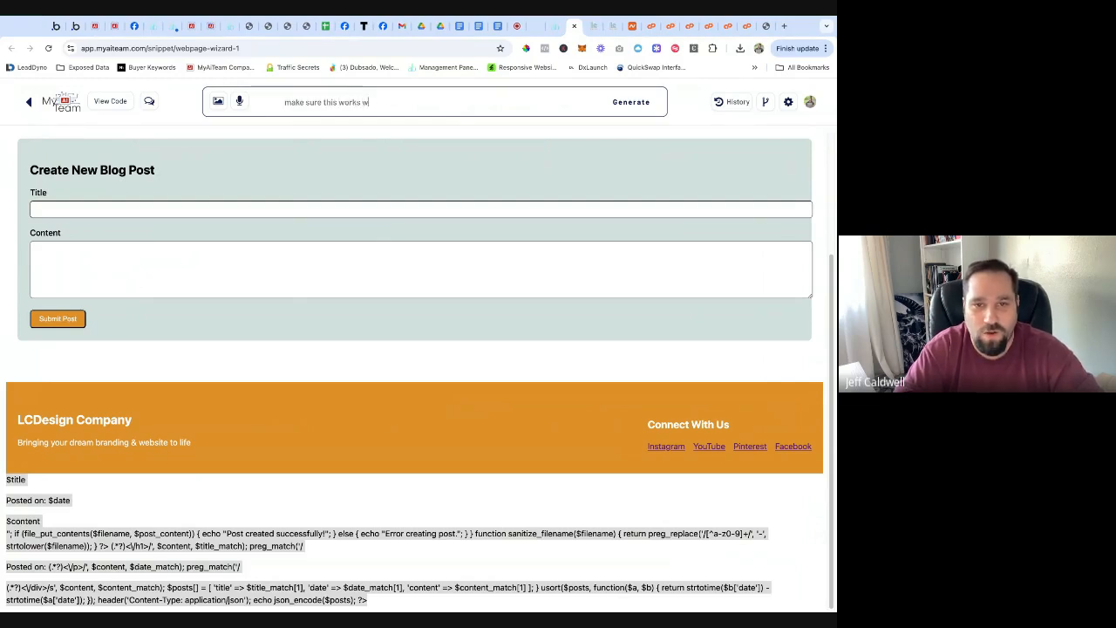
{"action": "type", "text": " w"}
{"action": "key", "text": "BackSpace"}
{"action": "type", "text": "100"}
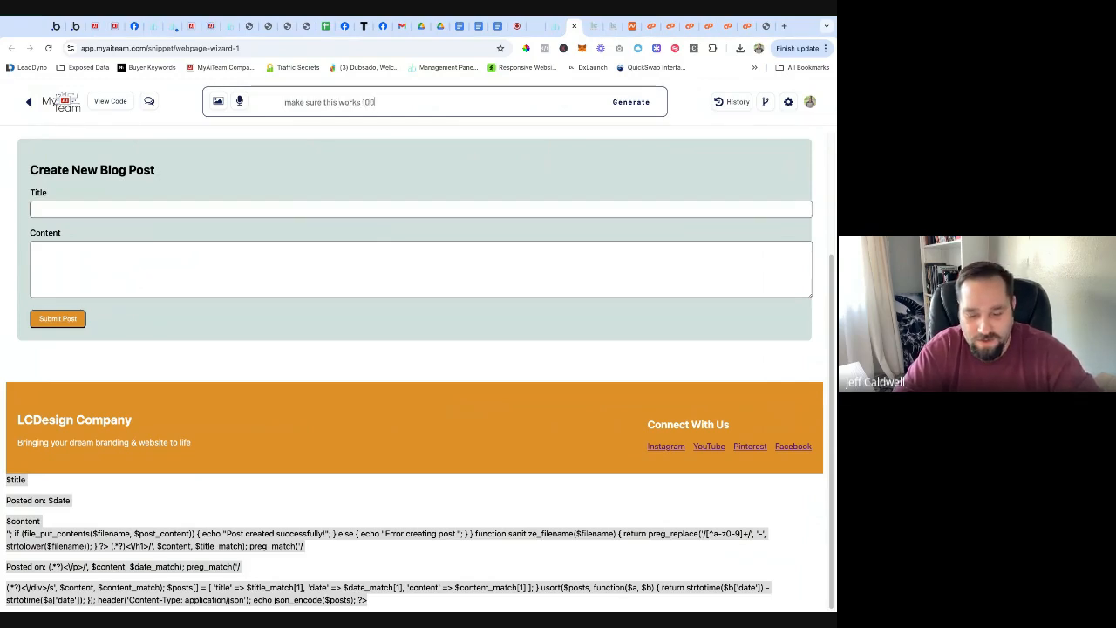
{"action": "type", "text": "% on my c"}
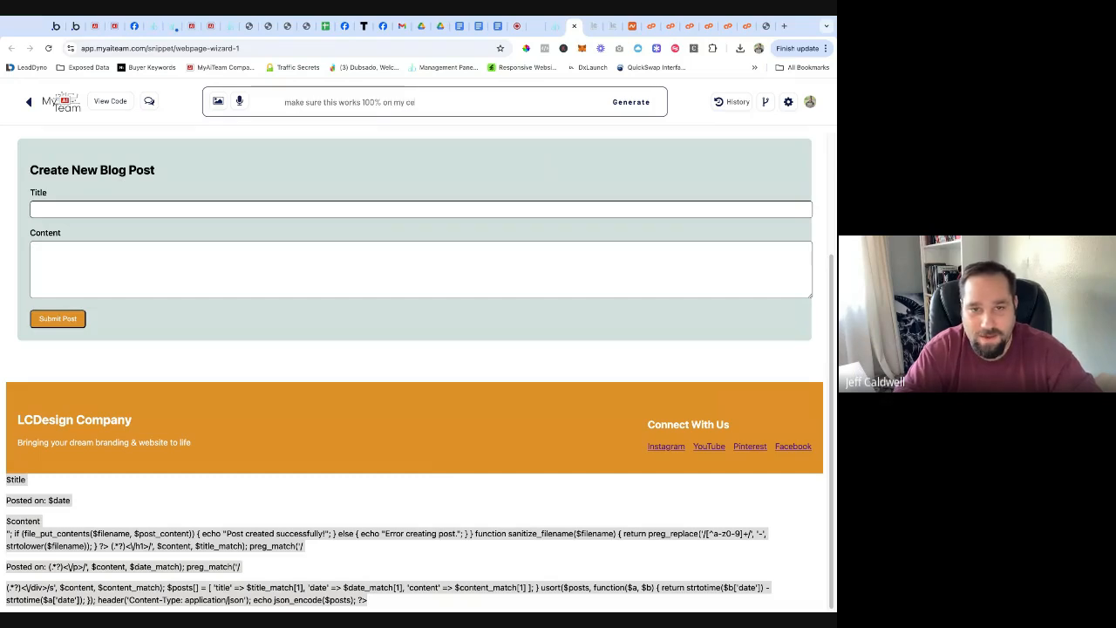
{"action": "type", "text": "panel su"}
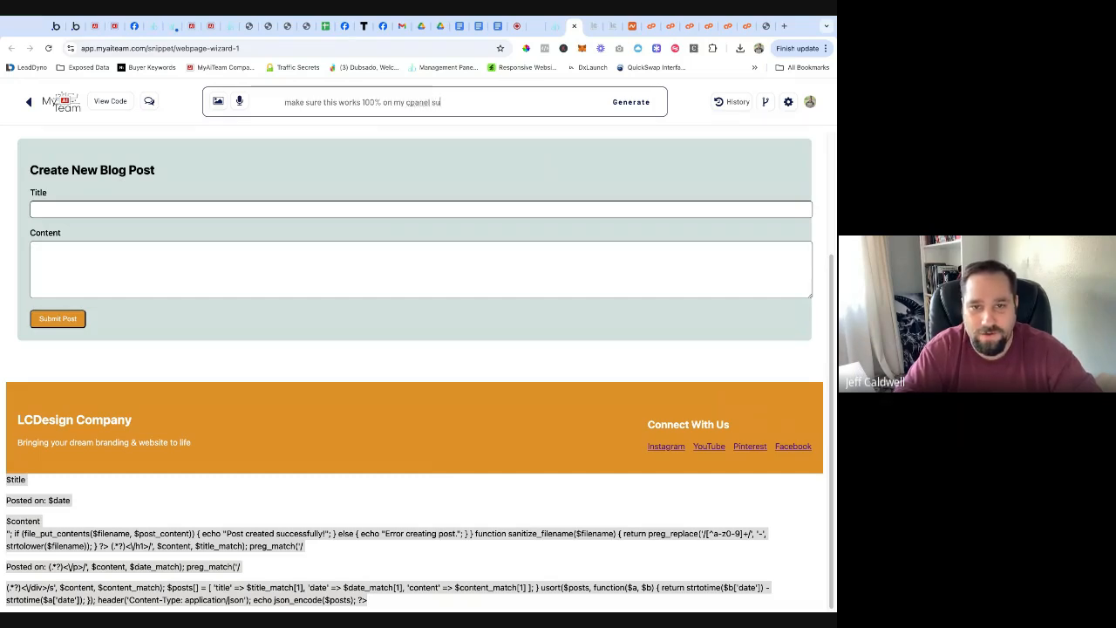
{"action": "type", "text": "rvery"}
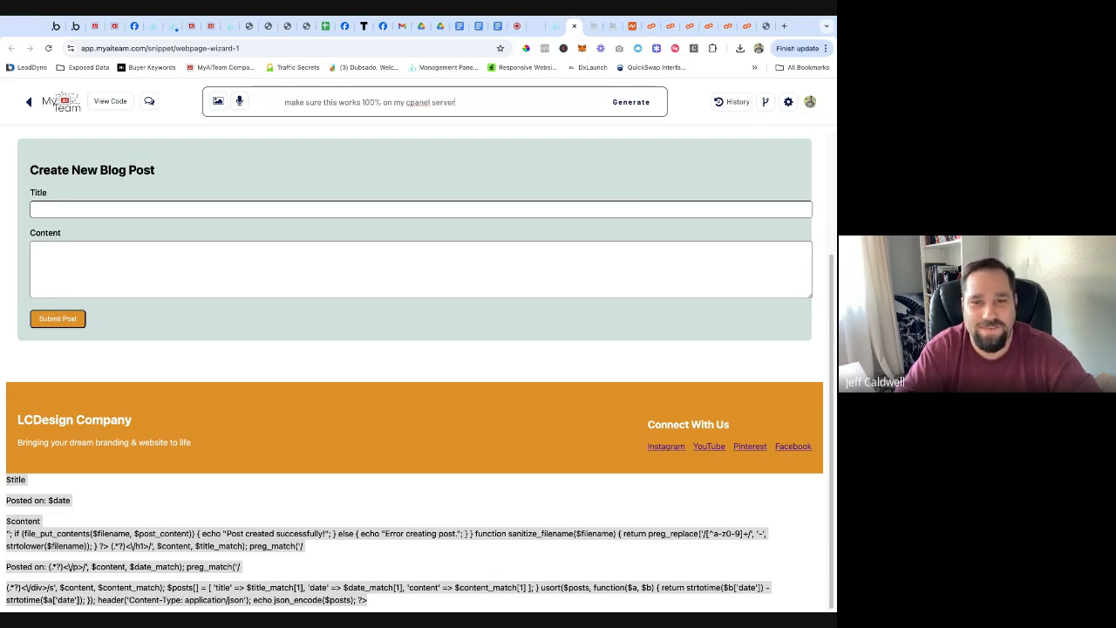
{"action": "left_click", "coordinate": [611, 106]}
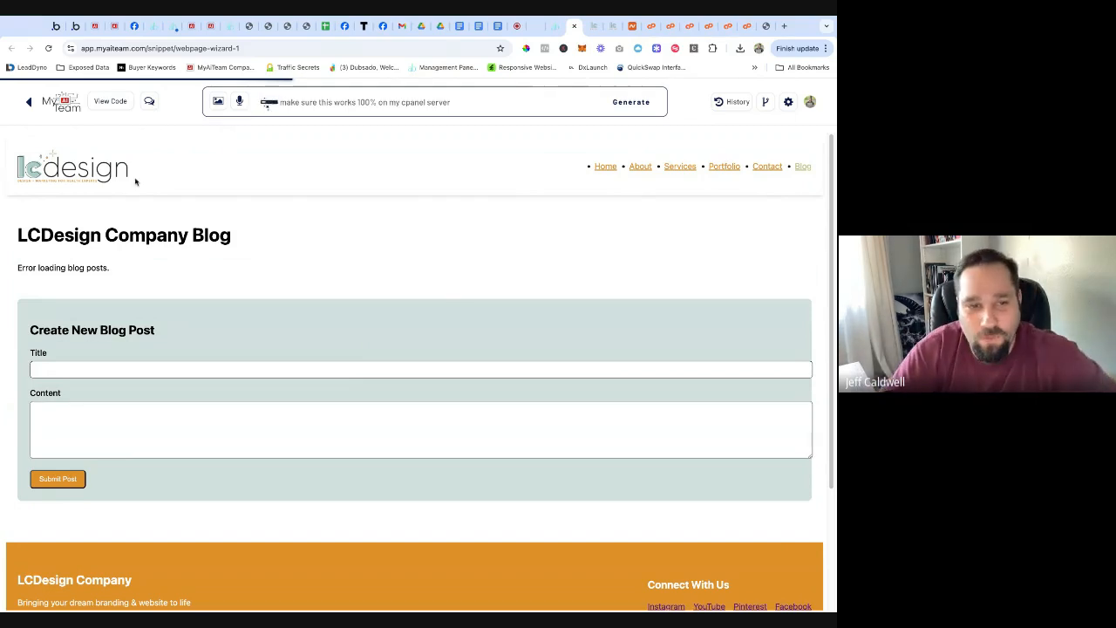
{"action": "left_click", "coordinate": [689, 32]}
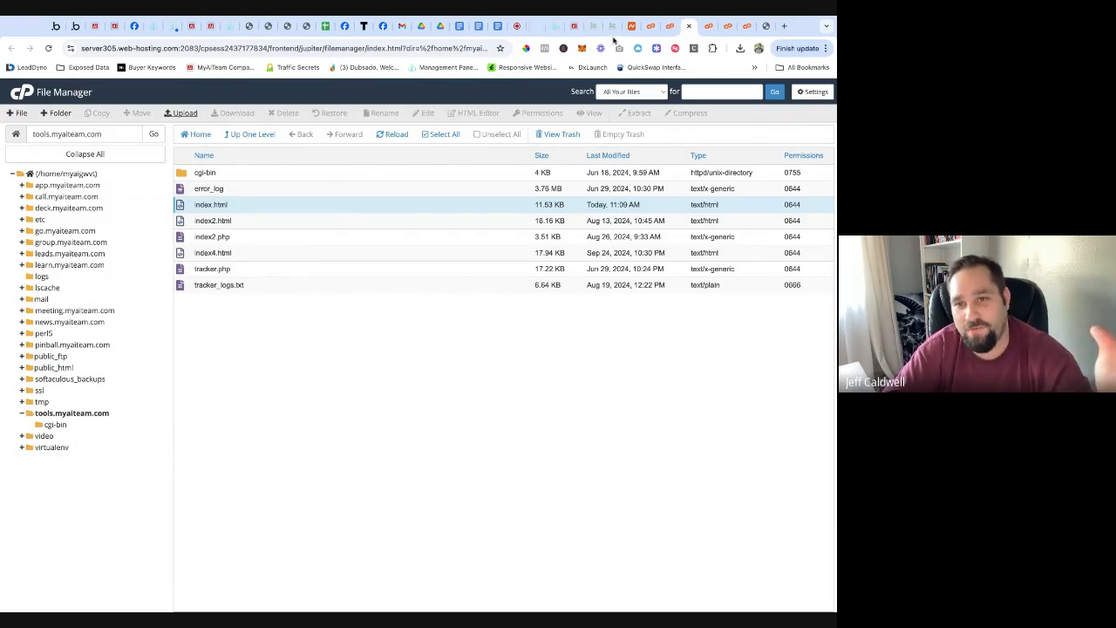
{"action": "left_click", "coordinate": [575, 26]}
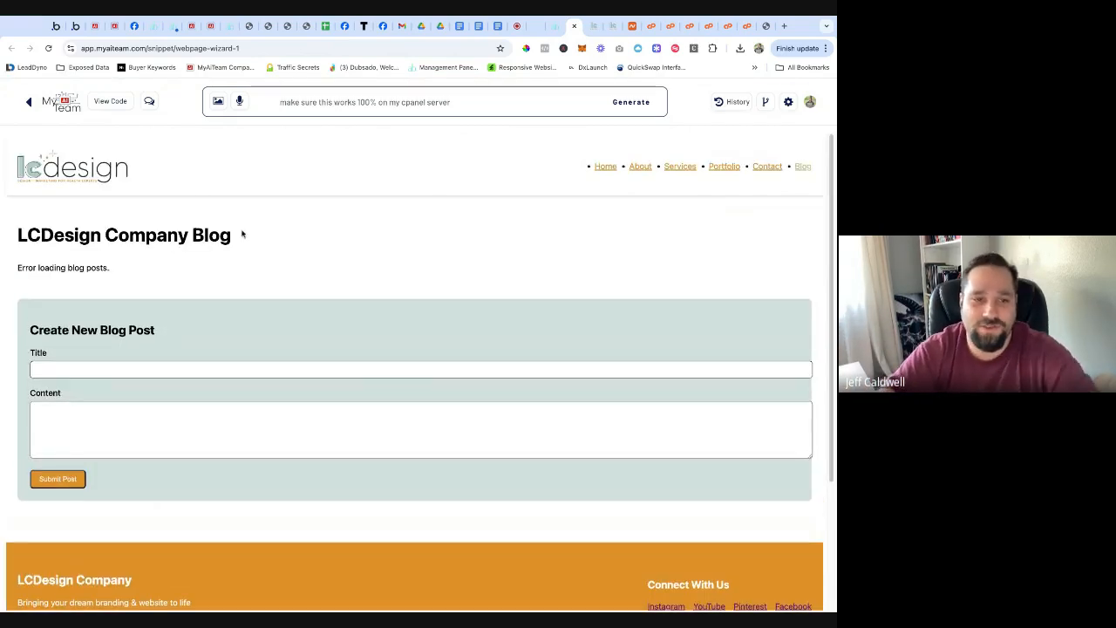
{"action": "scroll", "coordinate": [279, 391], "scroll_direction": "down", "scroll_amount": 3}
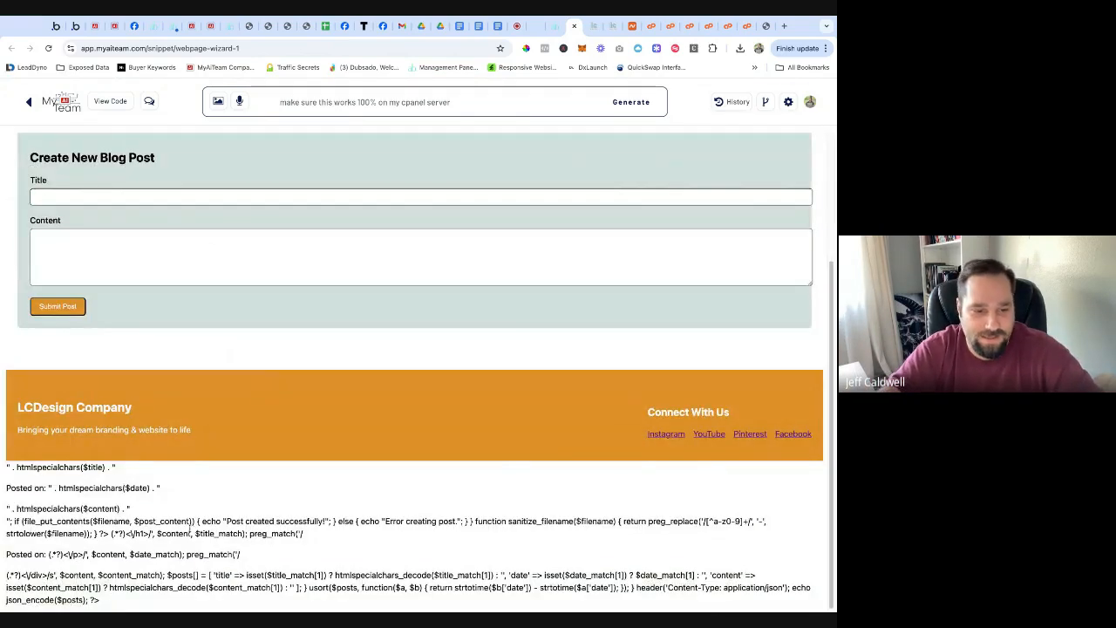
- Copy all of the regenerated blog page's code
{"action": "scroll", "coordinate": [190, 529], "scroll_direction": "up", "scroll_amount": 3}
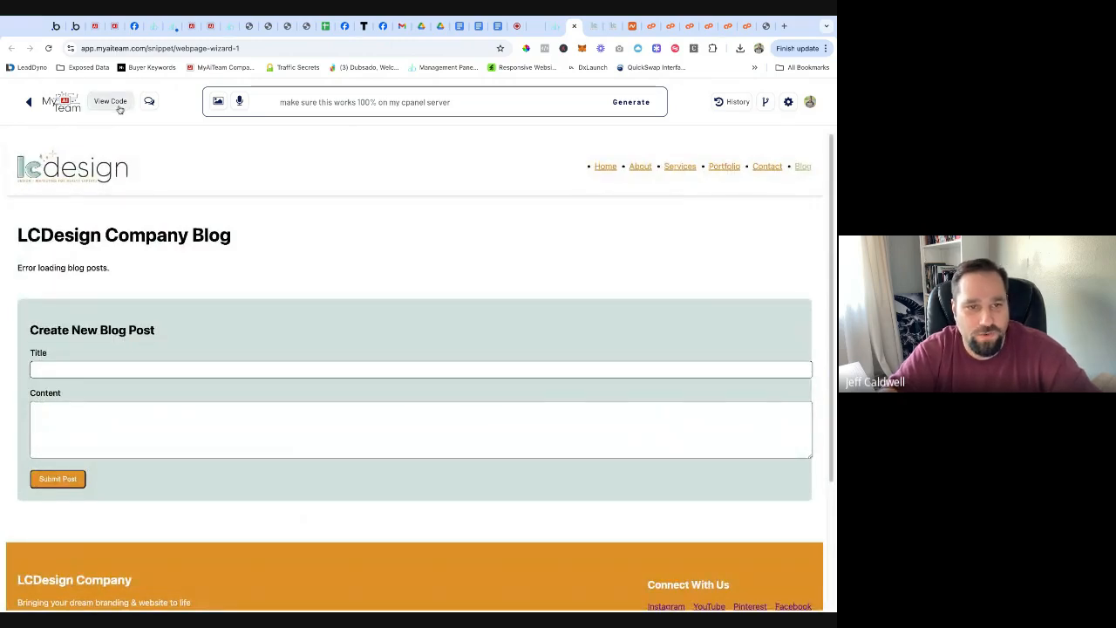
{"action": "left_click", "coordinate": [120, 101]}
{"action": "left_click", "coordinate": [235, 401]}
{"action": "key", "text": "ctrl+a"}
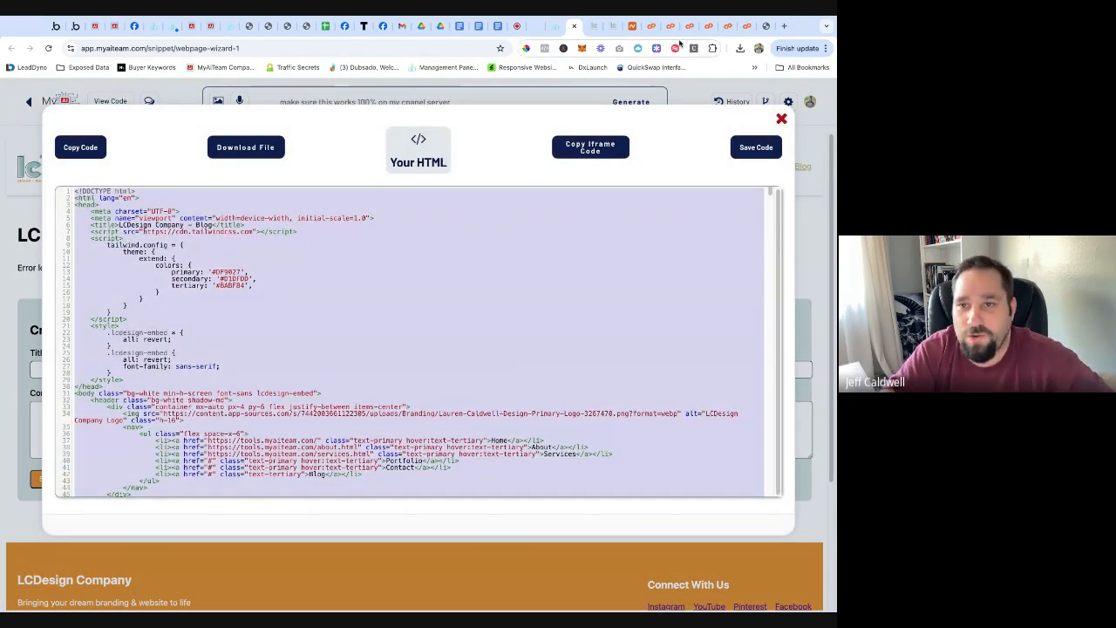
- Paste the code over blogsubmit.php's contents, save it, and reload the live blog page
{"action": "left_click", "coordinate": [668, 25]}
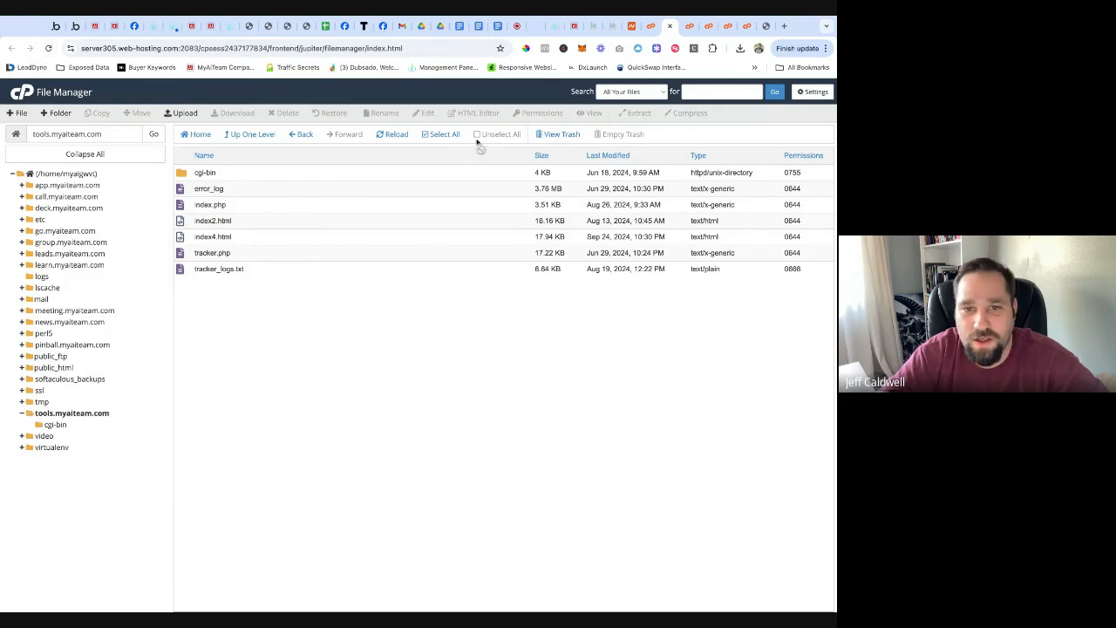
{"action": "left_click", "coordinate": [391, 134]}
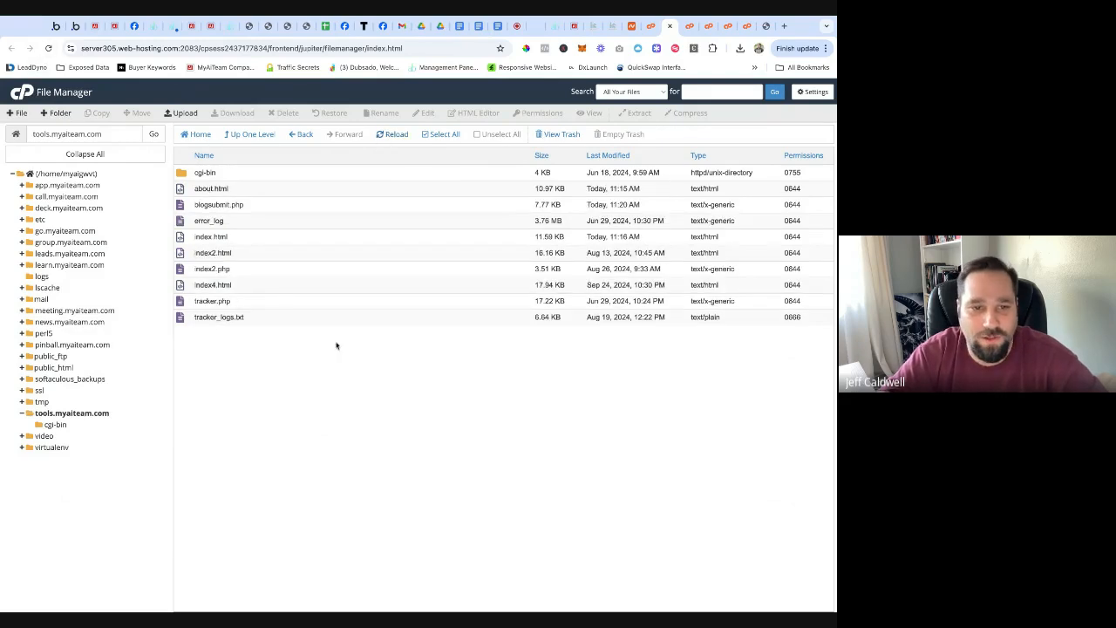
{"action": "right_click", "coordinate": [209, 205]}
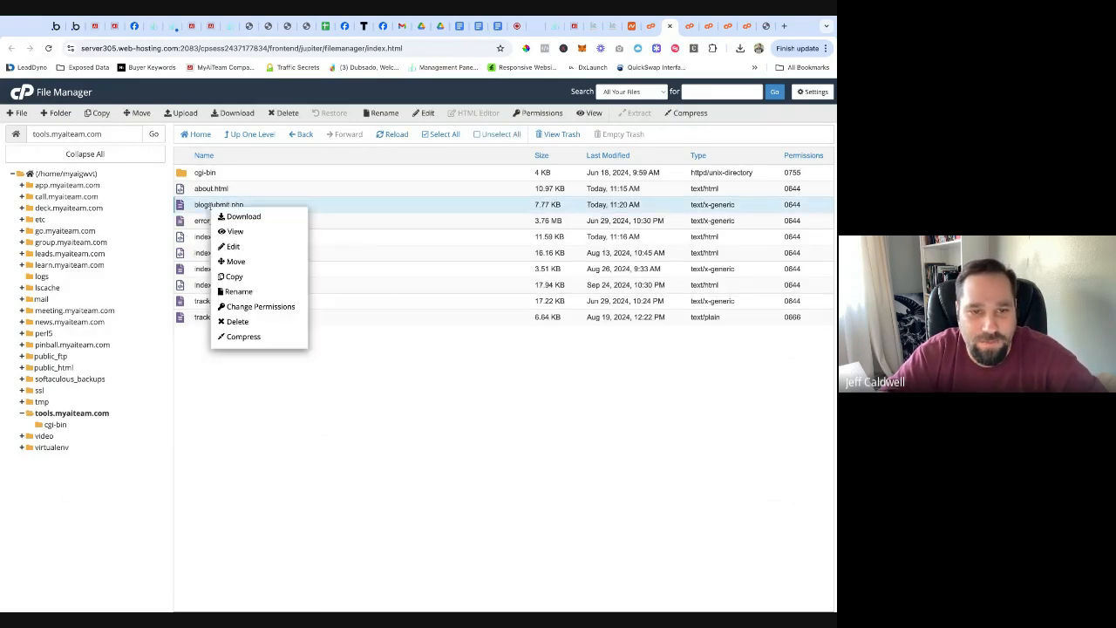
{"action": "left_click", "coordinate": [233, 247]}
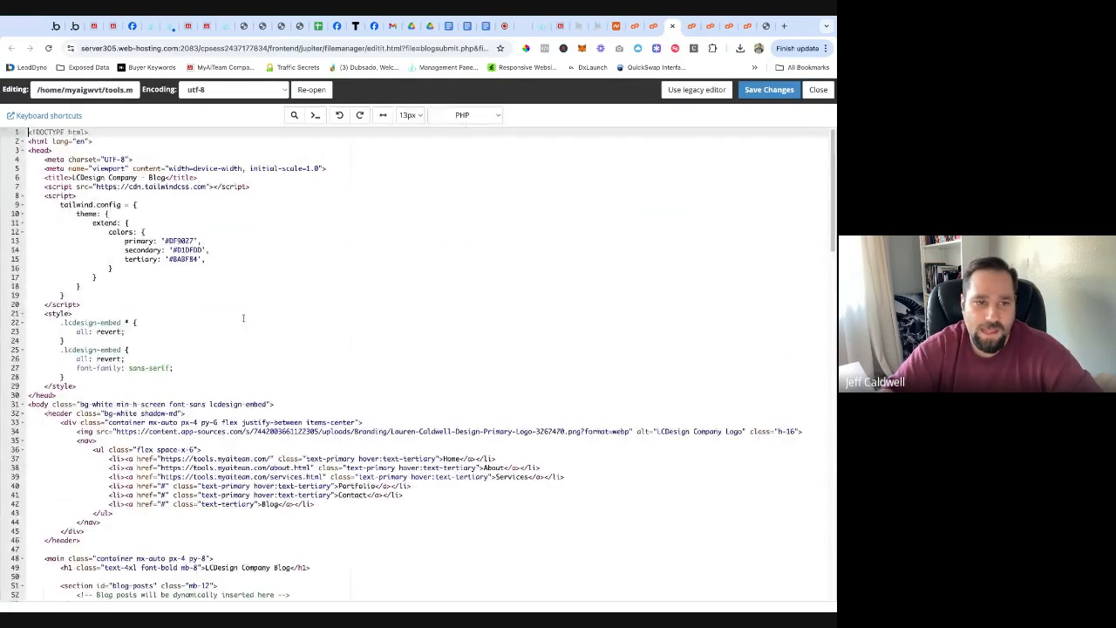
{"action": "left_click", "coordinate": [234, 315]}
{"action": "key", "text": "super+a"}
{"action": "key", "text": "super+v"}
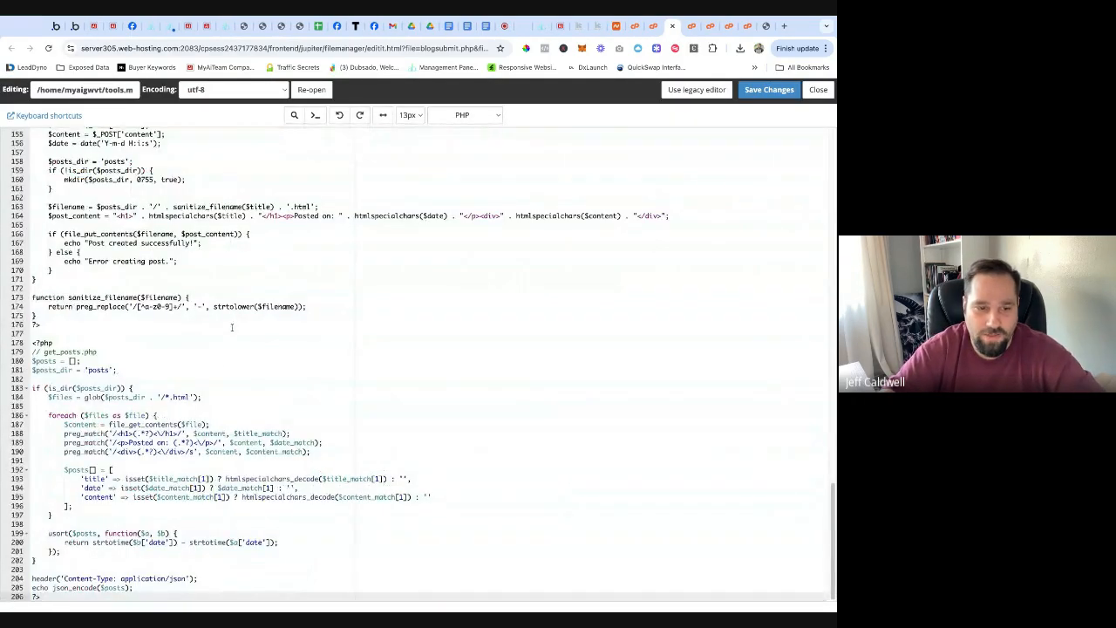
{"action": "left_click", "coordinate": [769, 90]}
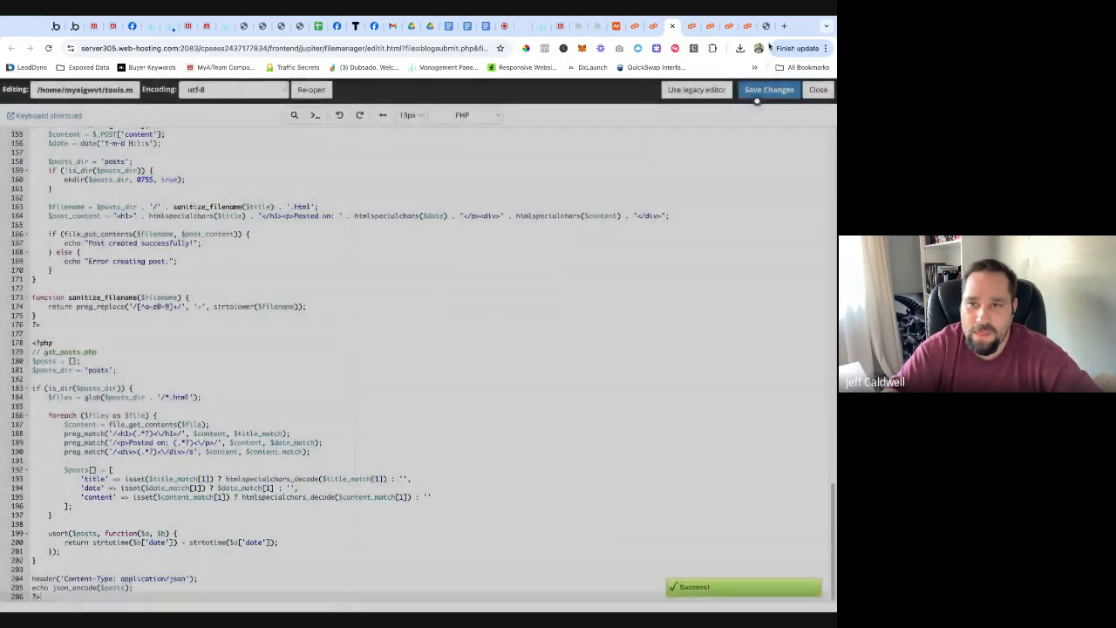
{"action": "left_click", "coordinate": [757, 25]}
{"action": "left_click", "coordinate": [48, 48]}
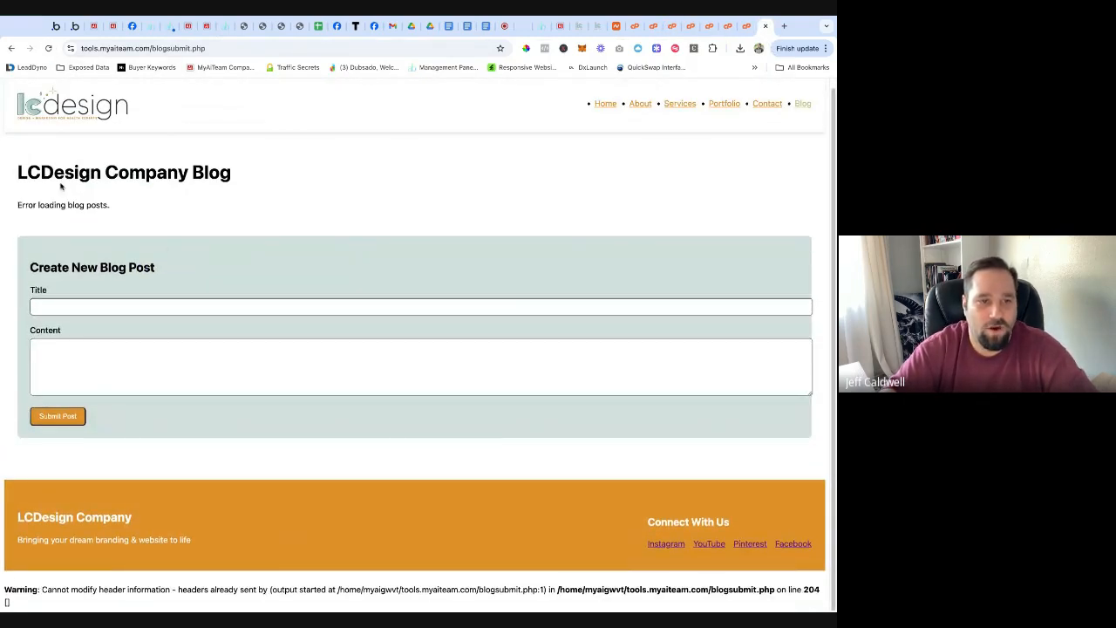
- Submit a test post titled 'Hello' on the live blogsubmit.php page
{"action": "left_click", "coordinate": [75, 312]}
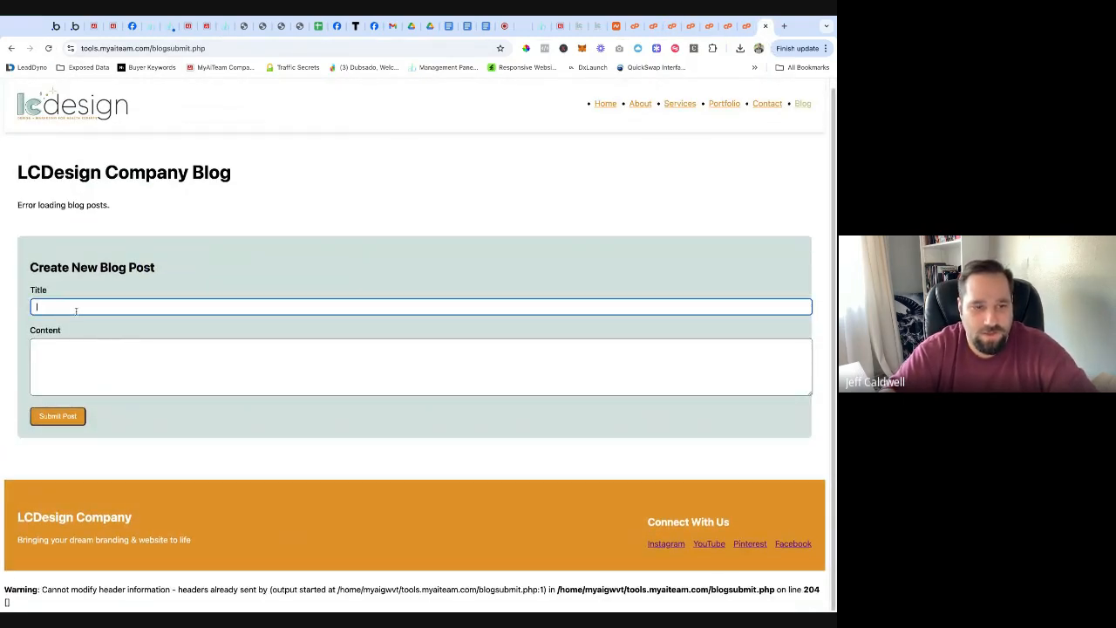
{"action": "type", "text": "He"}
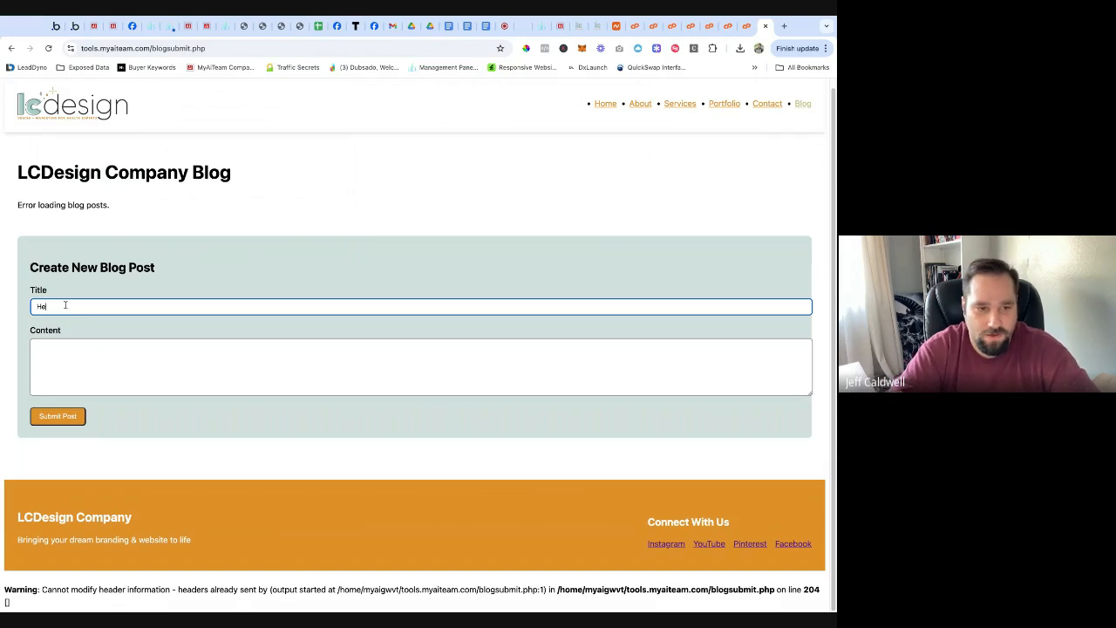
{"action": "type", "text": "llo"}
{"action": "key", "text": "Tab"}
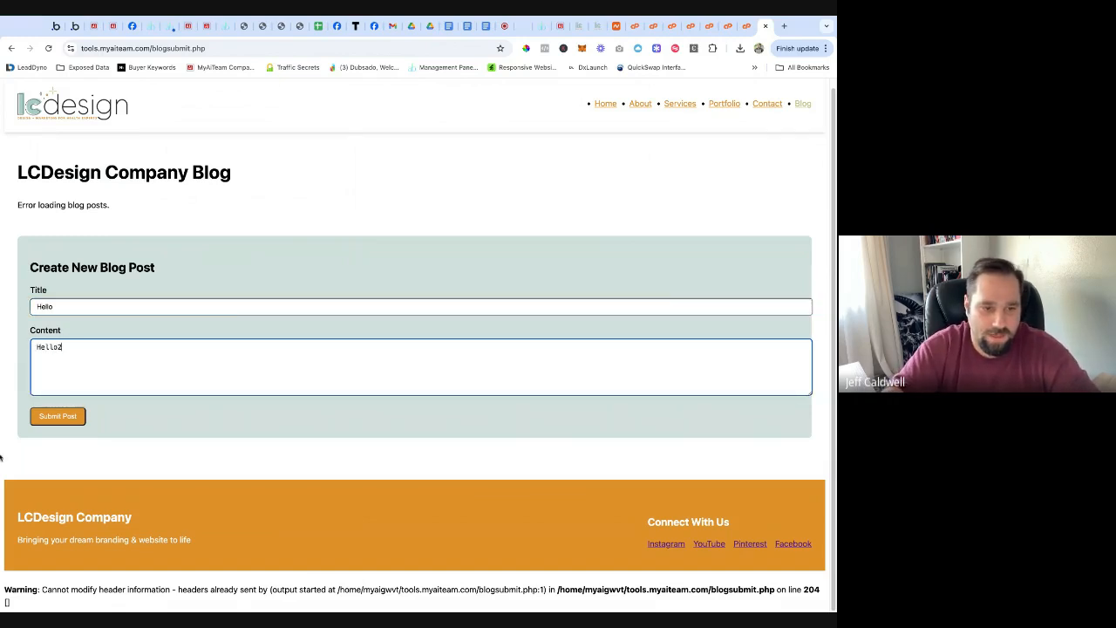
{"action": "left_click", "coordinate": [56, 419]}
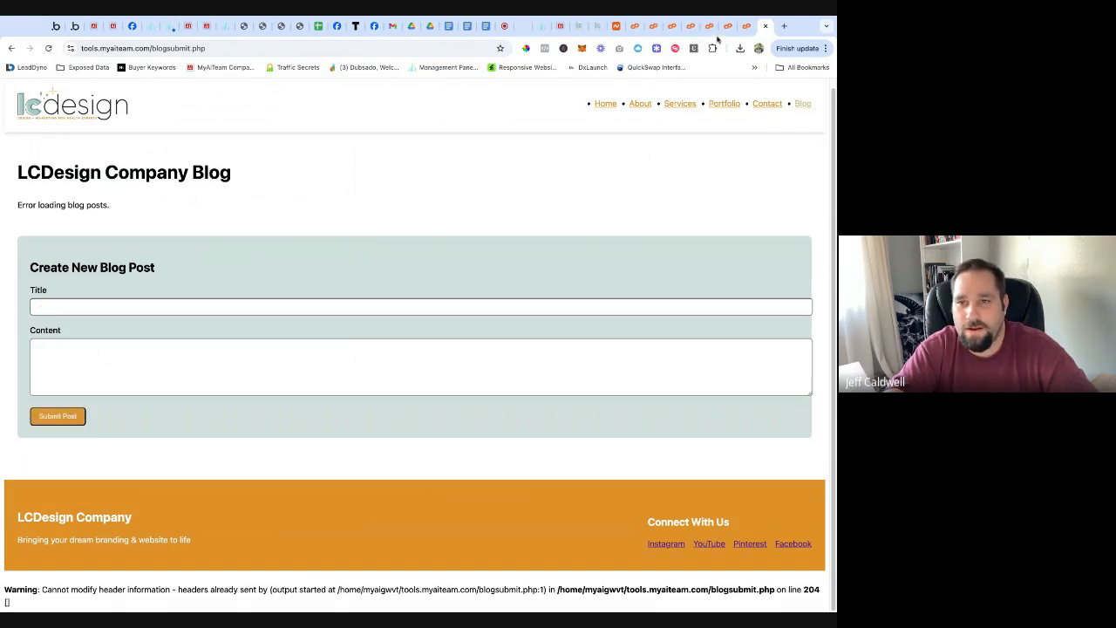
{"action": "left_click", "coordinate": [656, 27]}
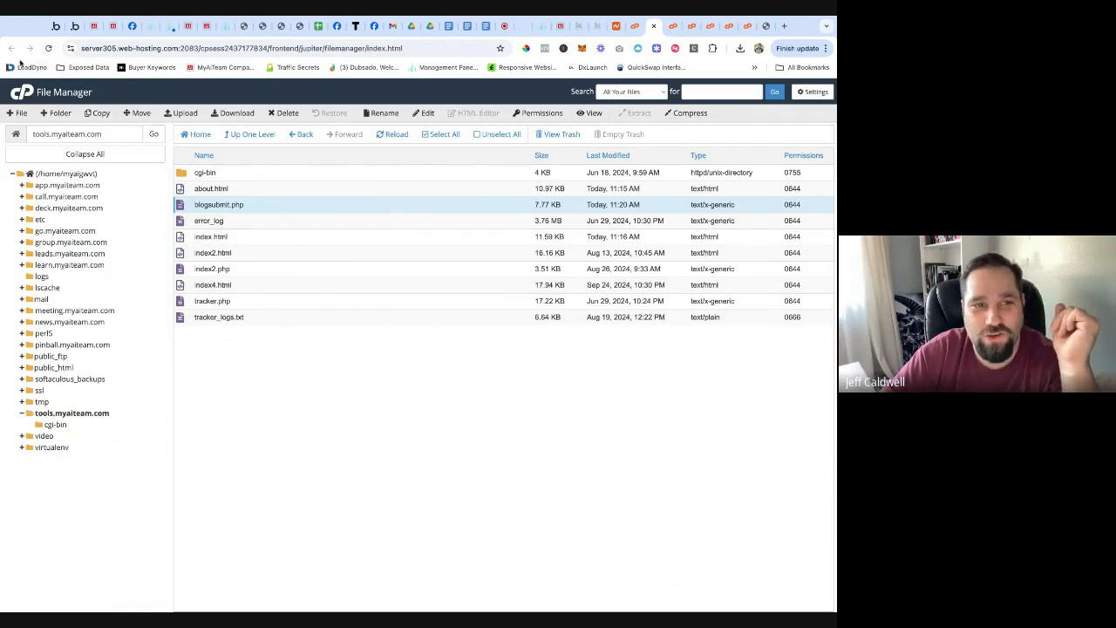
- Inspect index2.php and index.html in tools.myaiteam.com, then open the live site's Home page
{"action": "left_click", "coordinate": [48, 47]}
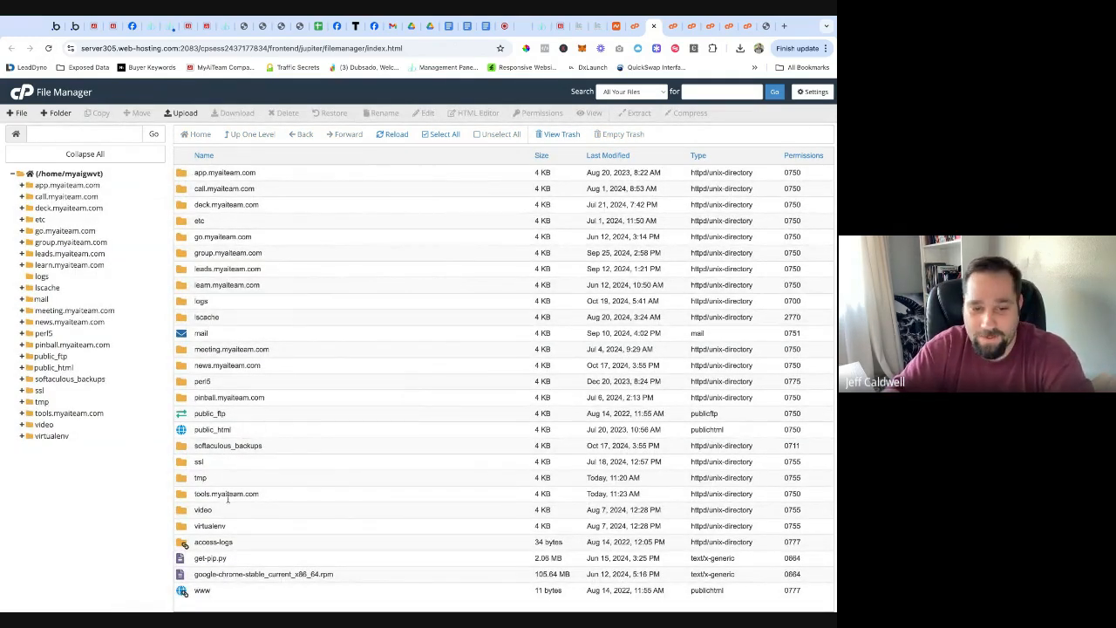
{"action": "double_click", "coordinate": [183, 500]}
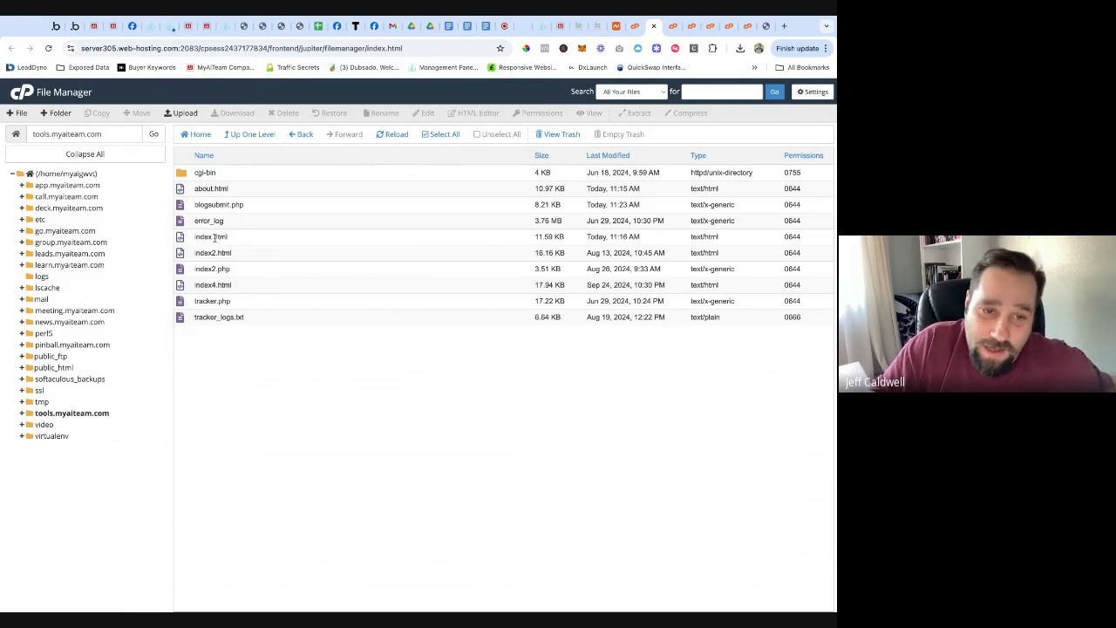
{"action": "left_click", "coordinate": [233, 271]}
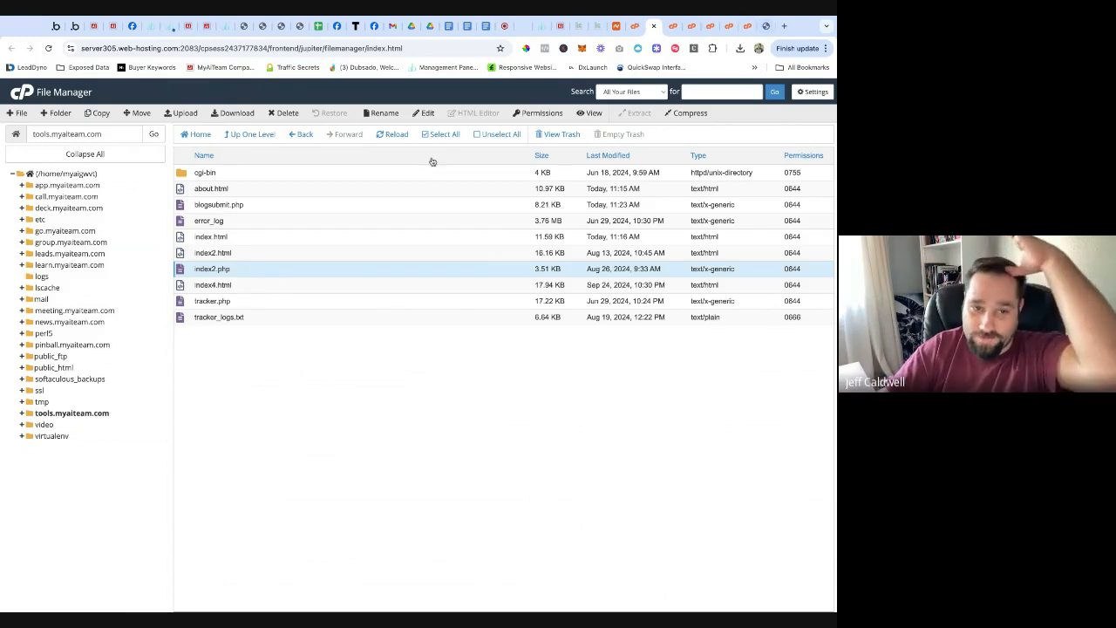
{"action": "double_click", "coordinate": [202, 238]}
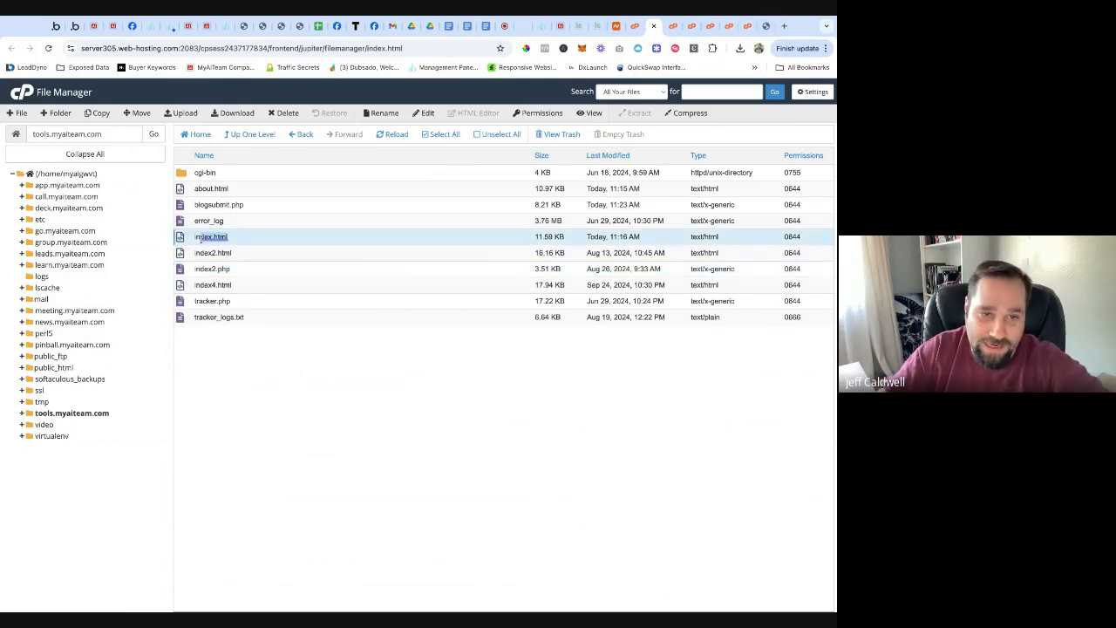
{"action": "left_click", "coordinate": [758, 25]}
{"action": "left_click", "coordinate": [605, 105]}
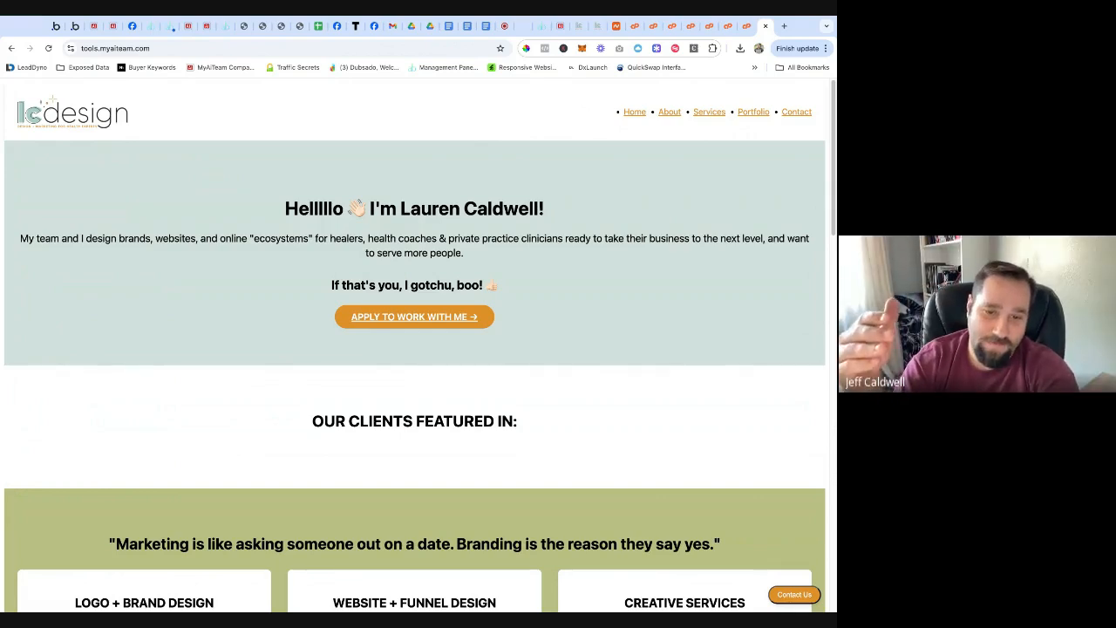
- Look over the LCDesign hero text, then flip through the cPanel tabs back to the live site
{"action": "triple_click", "coordinate": [291, 197]}
{"action": "left_click", "coordinate": [628, 260]}
{"action": "scroll", "coordinate": [606, 273], "scroll_direction": "down", "scroll_amount": 3}
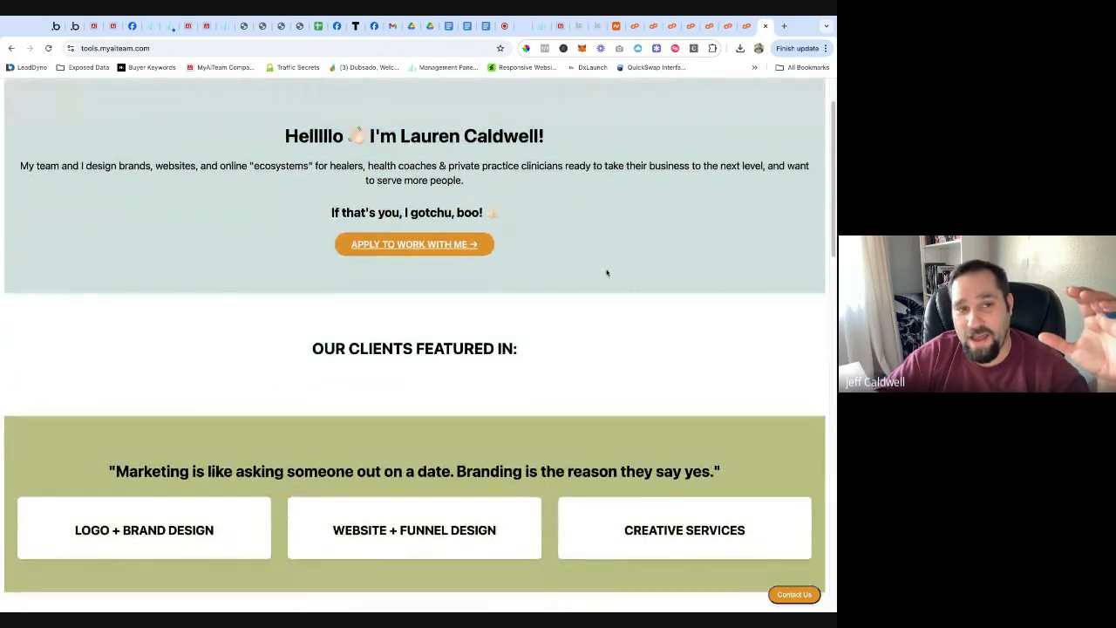
{"action": "scroll", "coordinate": [607, 273], "scroll_direction": "up", "scroll_amount": 3}
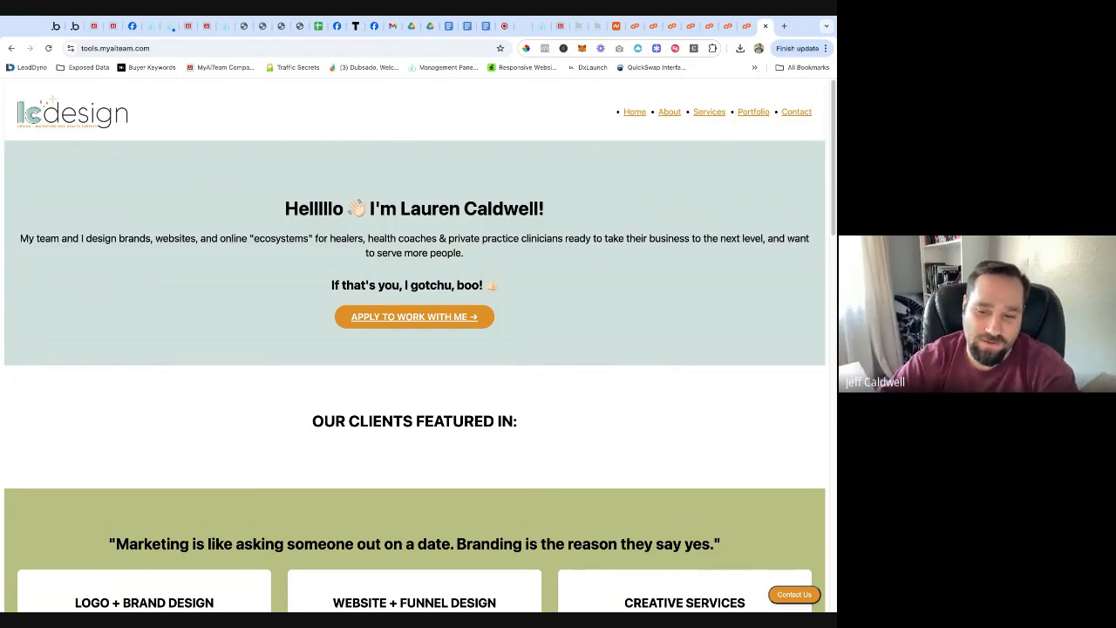
{"action": "left_click", "coordinate": [730, 26]}
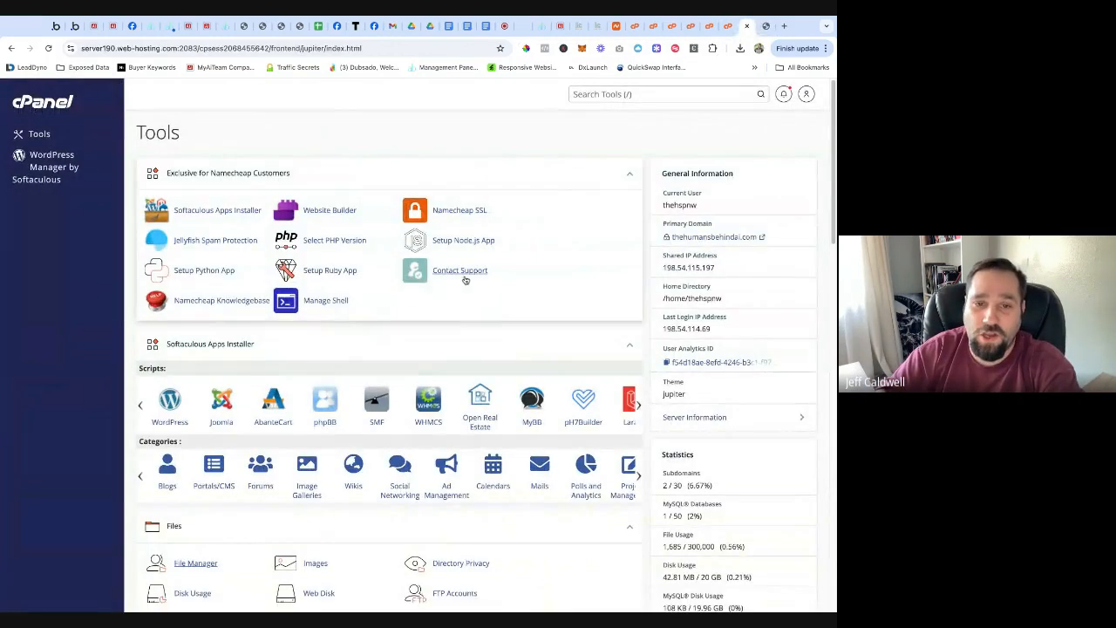
{"action": "left_click", "coordinate": [647, 26]}
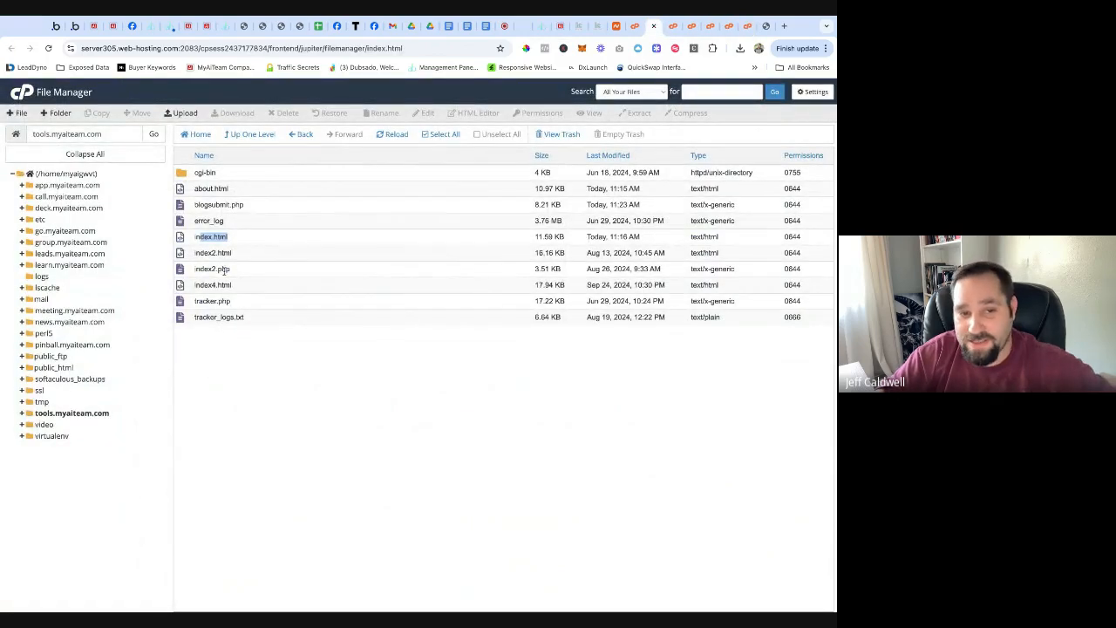
{"action": "left_click", "coordinate": [765, 26]}
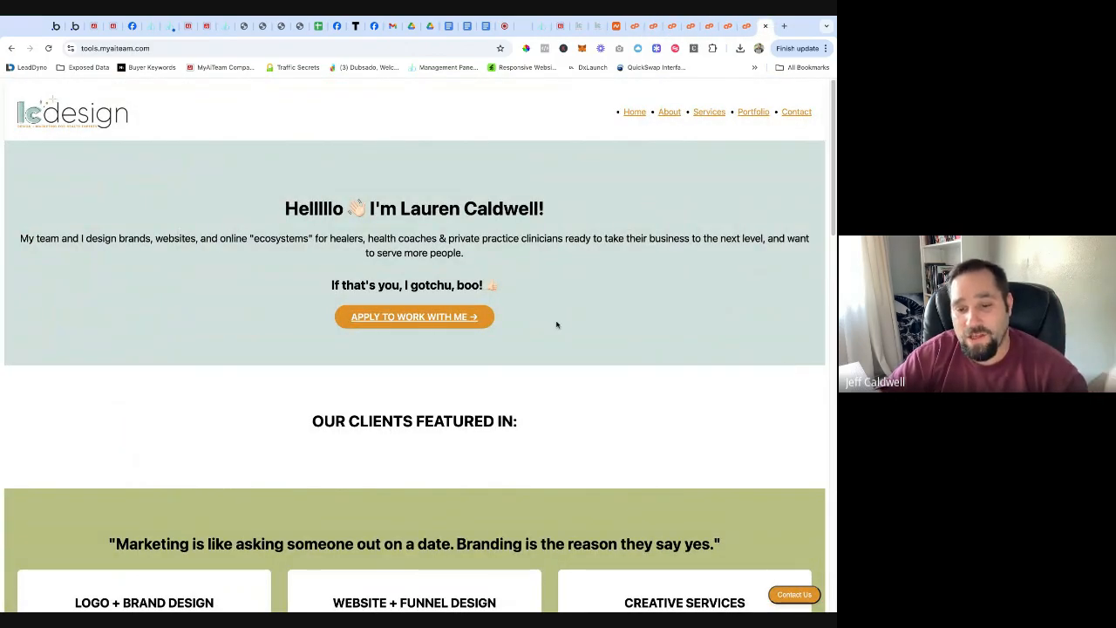
- Check the page's console messages in Chrome DevTools, then close DevTools
{"action": "key", "text": "super+alt+i"}
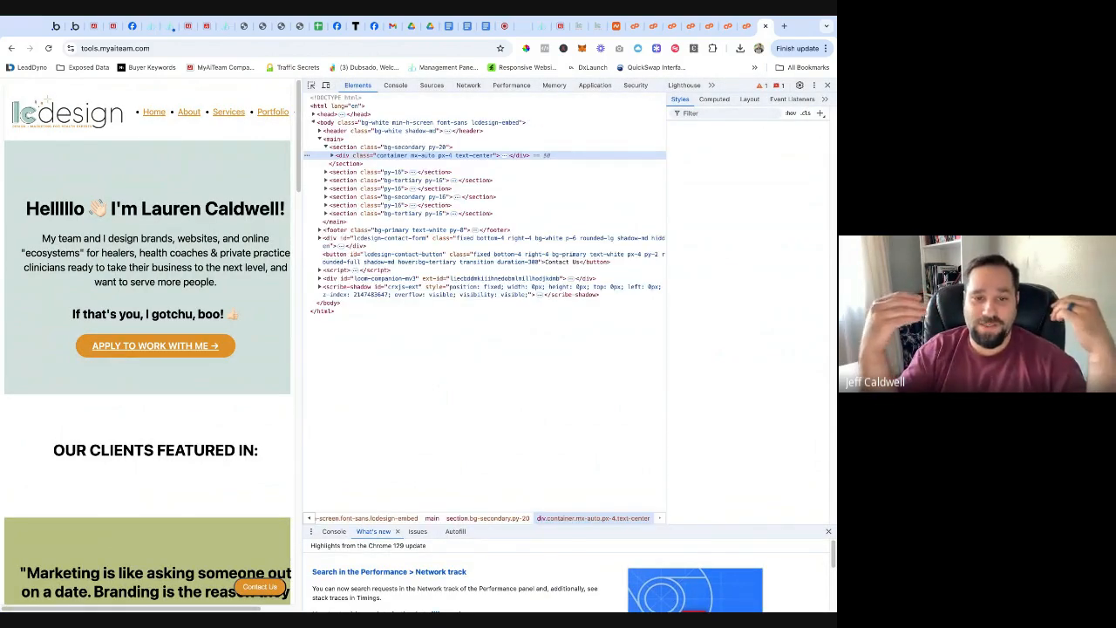
{"action": "left_click", "coordinate": [394, 85]}
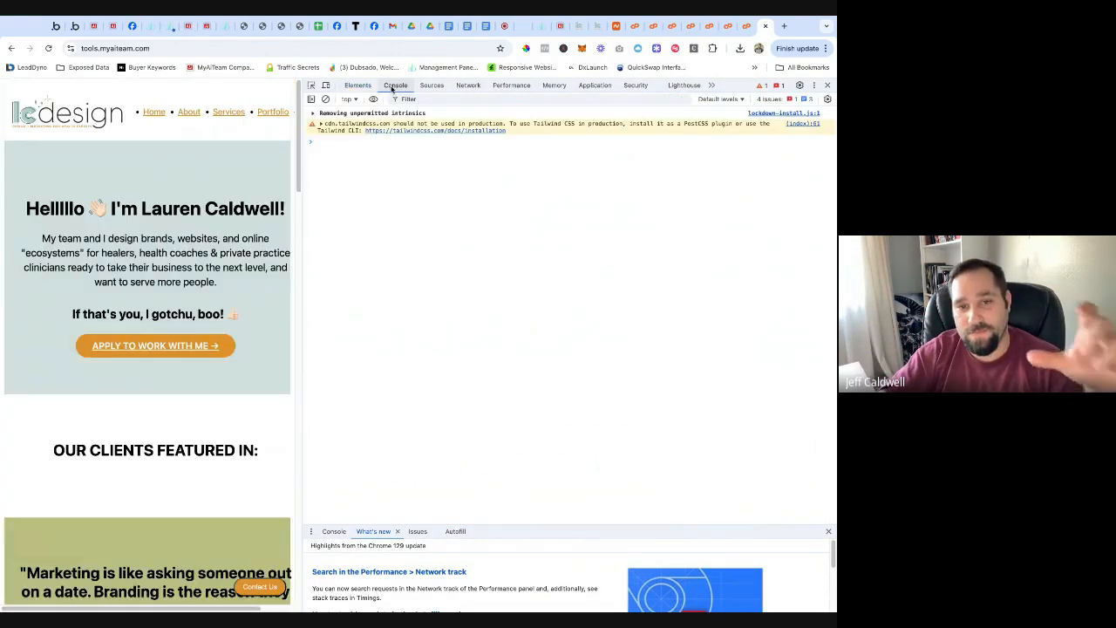
{"action": "left_click", "coordinate": [827, 85]}
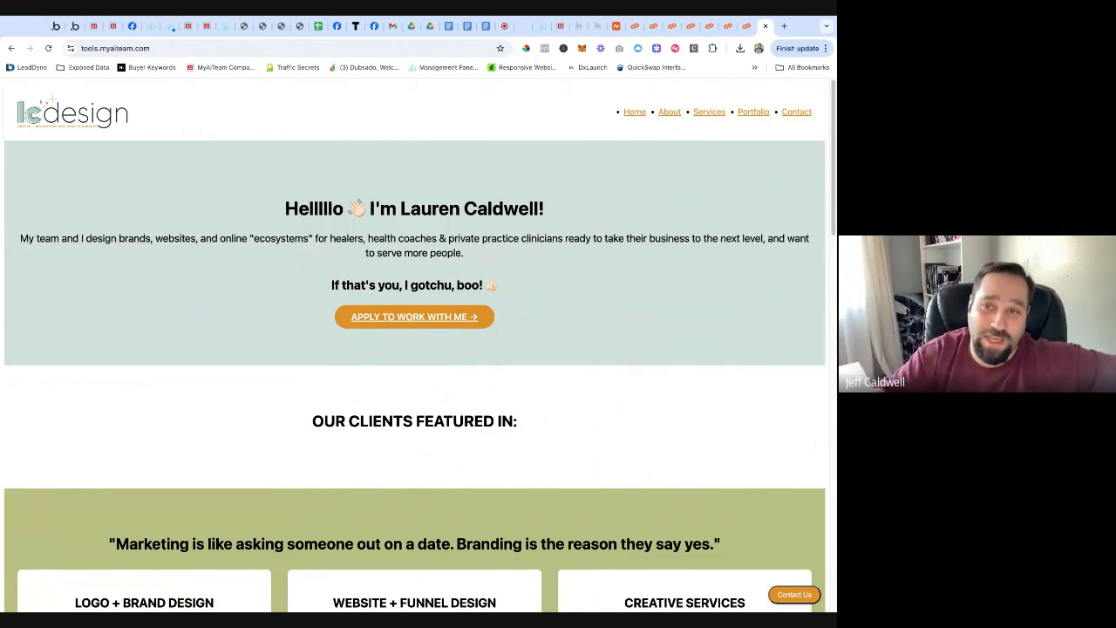
- Change the LCDesign site address to tools.myaiteam.com/tracker.php and load it, giving a blank dark page
{"action": "left_click", "coordinate": [743, 26]}
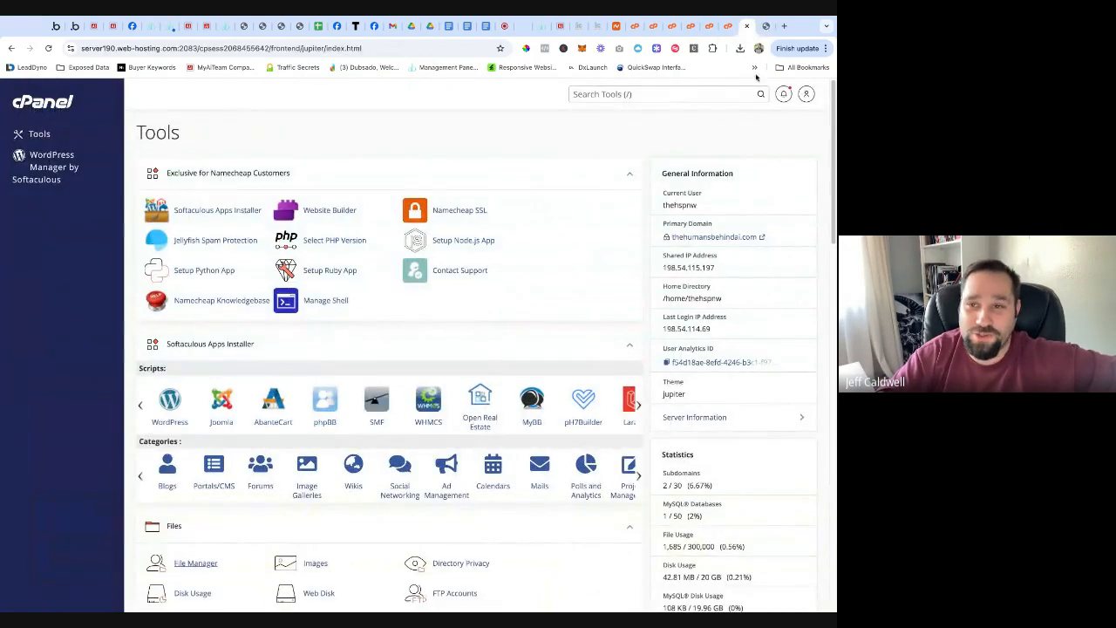
{"action": "left_click", "coordinate": [725, 30]}
{"action": "left_click", "coordinate": [766, 27]}
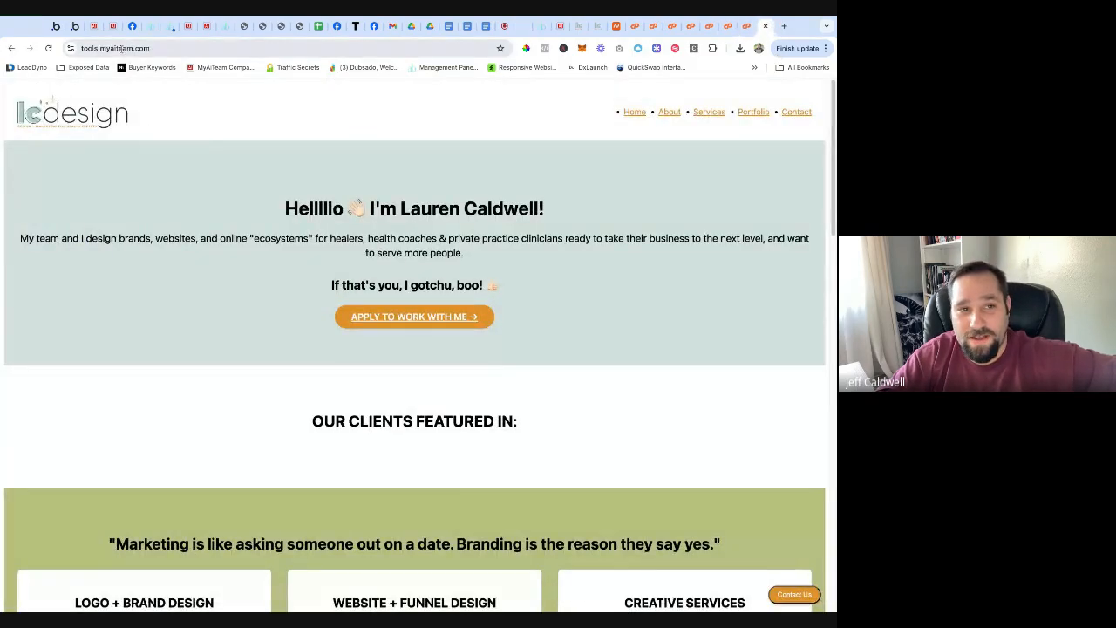
{"action": "left_click", "coordinate": [159, 49]}
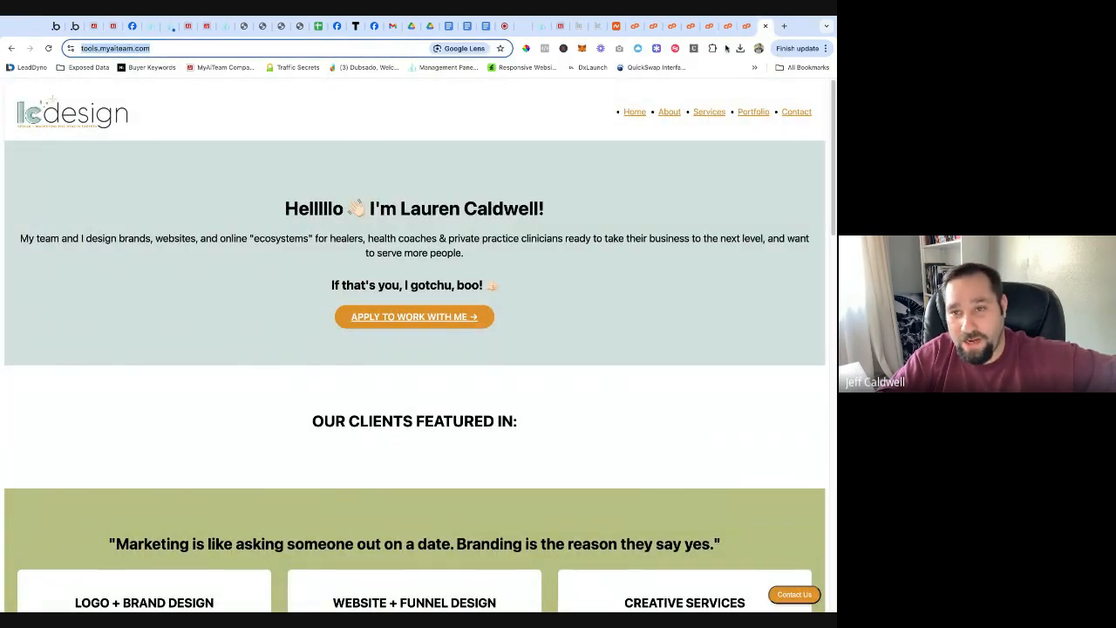
{"action": "left_click", "coordinate": [645, 26]}
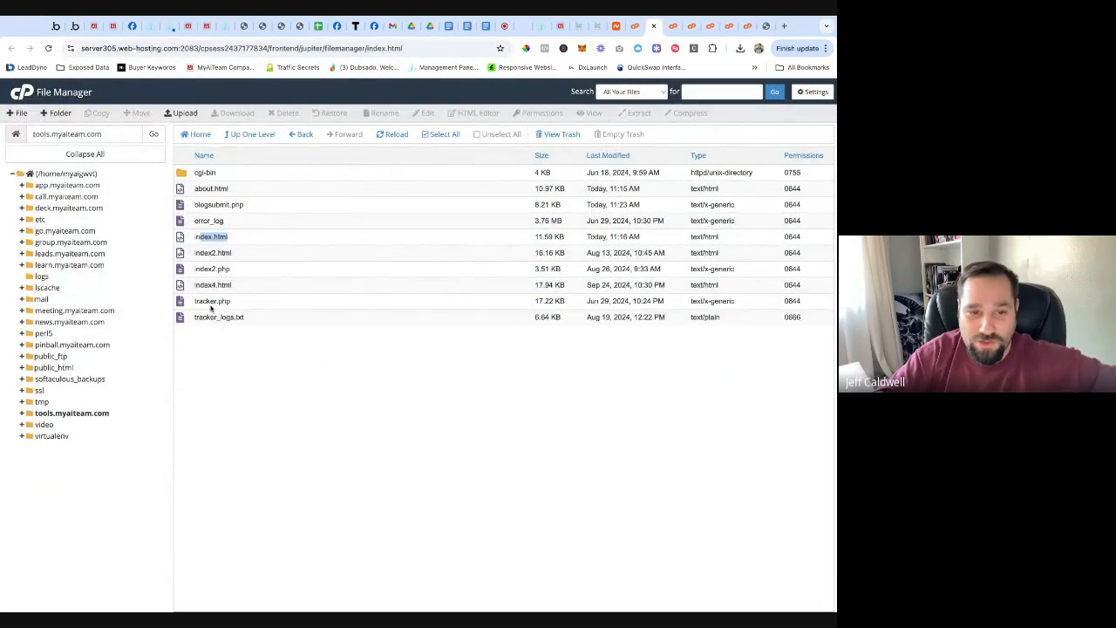
{"action": "left_click", "coordinate": [767, 26]}
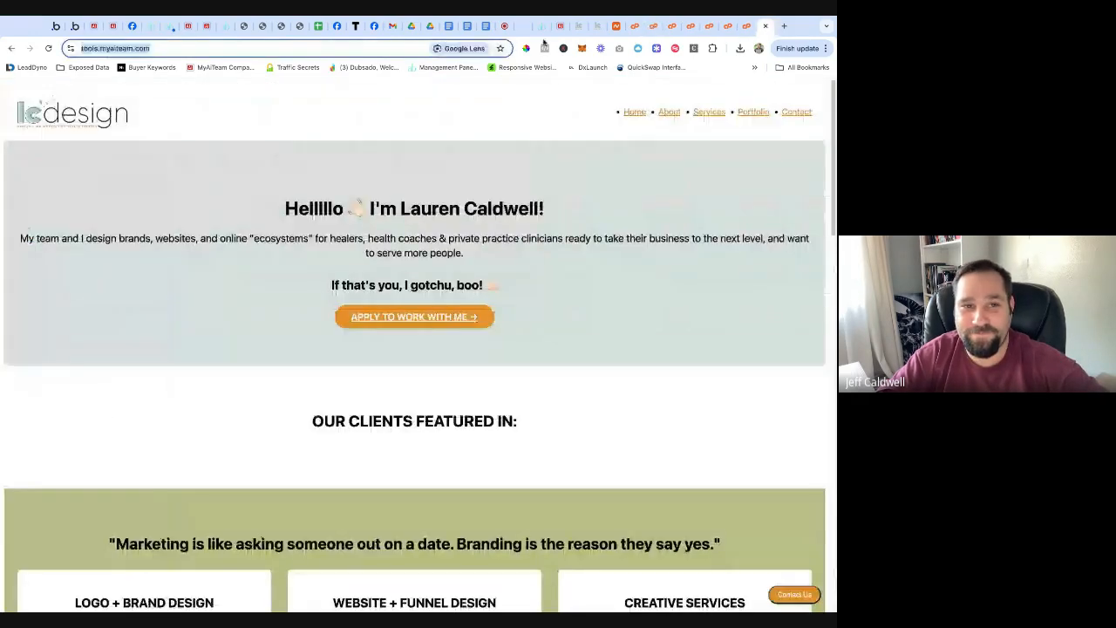
{"action": "type", "text": "trac"}
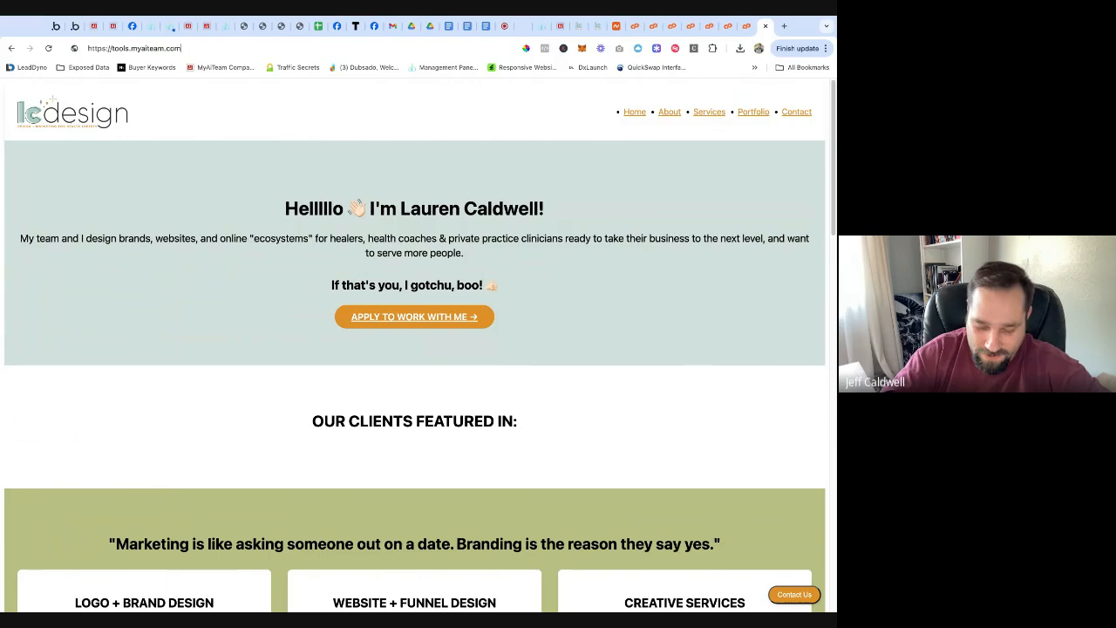
{"action": "type", "text": "/tracker"}
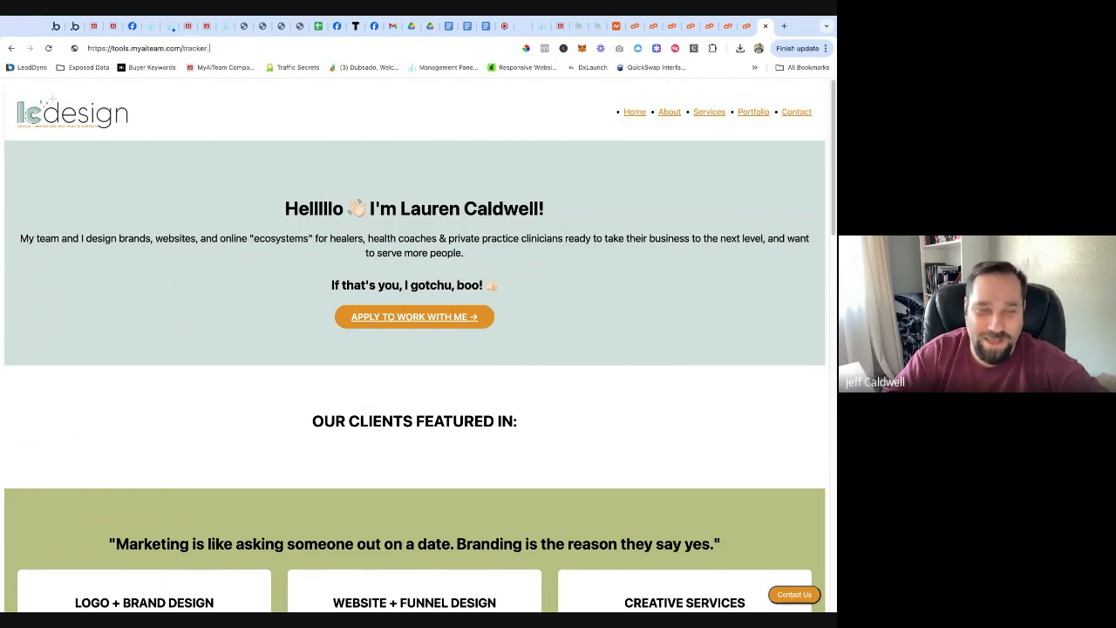
{"action": "type", "text": ".php"}
{"action": "key", "text": "Return"}
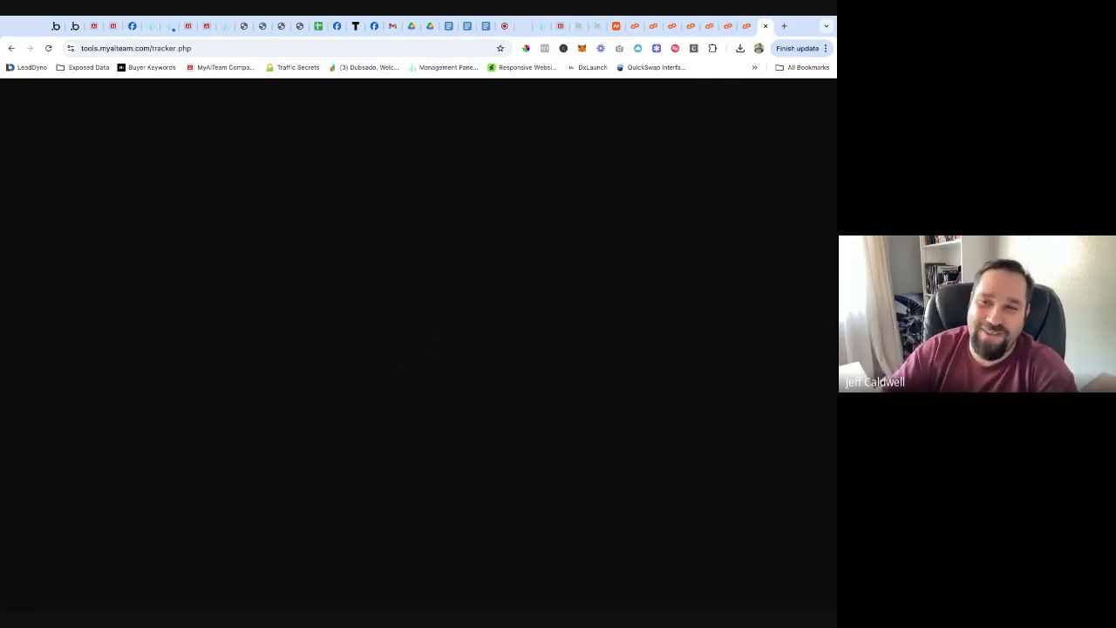
- Find and open tracker_logs.txt in the tools.myaiteam.com File Manager listing
{"action": "left_click", "coordinate": [728, 27]}
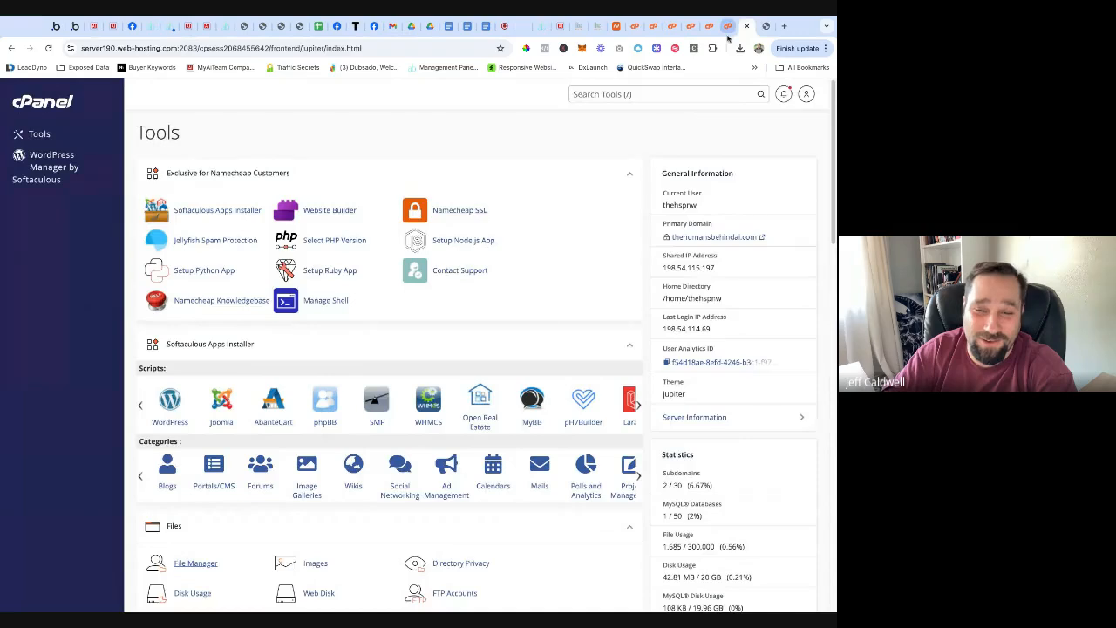
{"action": "left_click", "coordinate": [728, 34]}
{"action": "left_click", "coordinate": [711, 34]}
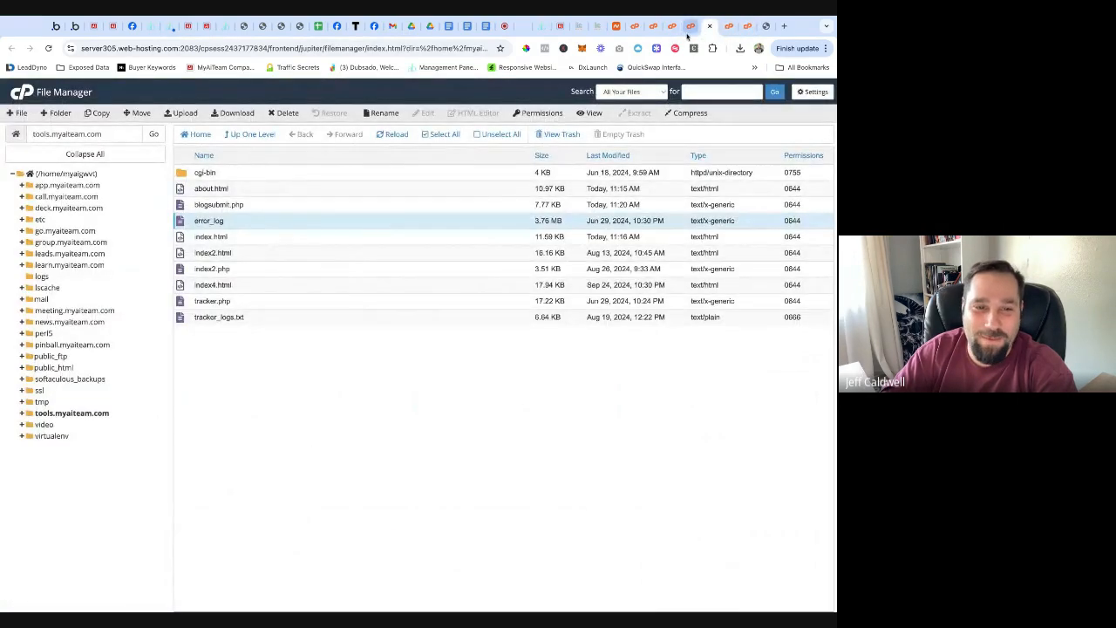
{"action": "left_click", "coordinate": [237, 317]}
{"action": "left_click", "coordinate": [237, 317]}
{"action": "double_click", "coordinate": [184, 318]}
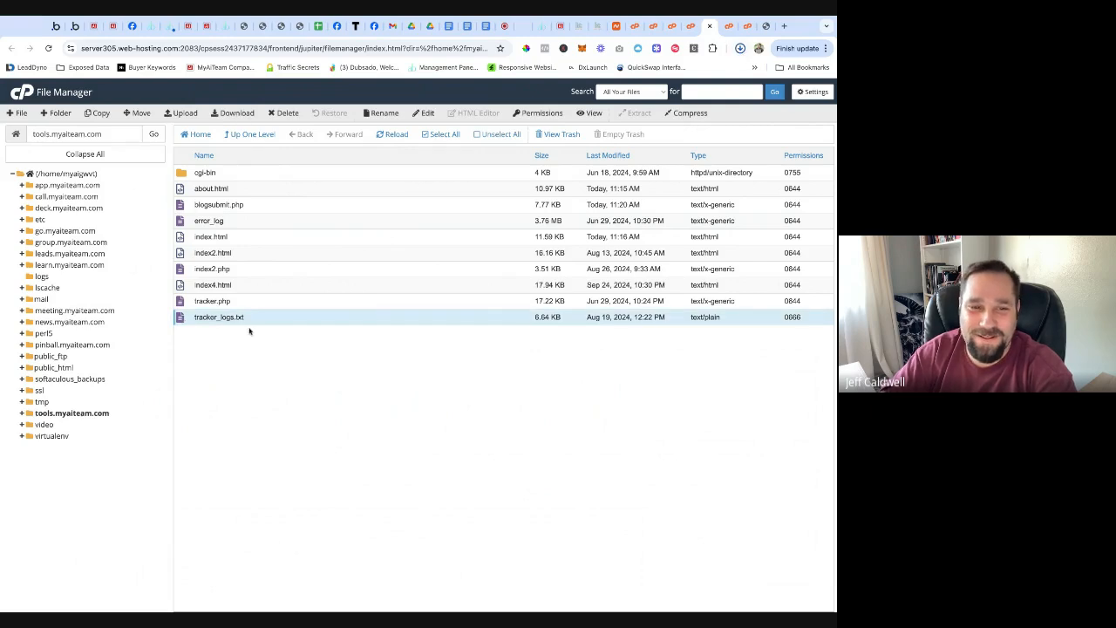
{"action": "right_click", "coordinate": [178, 316]}
{"action": "left_click", "coordinate": [404, 386]}
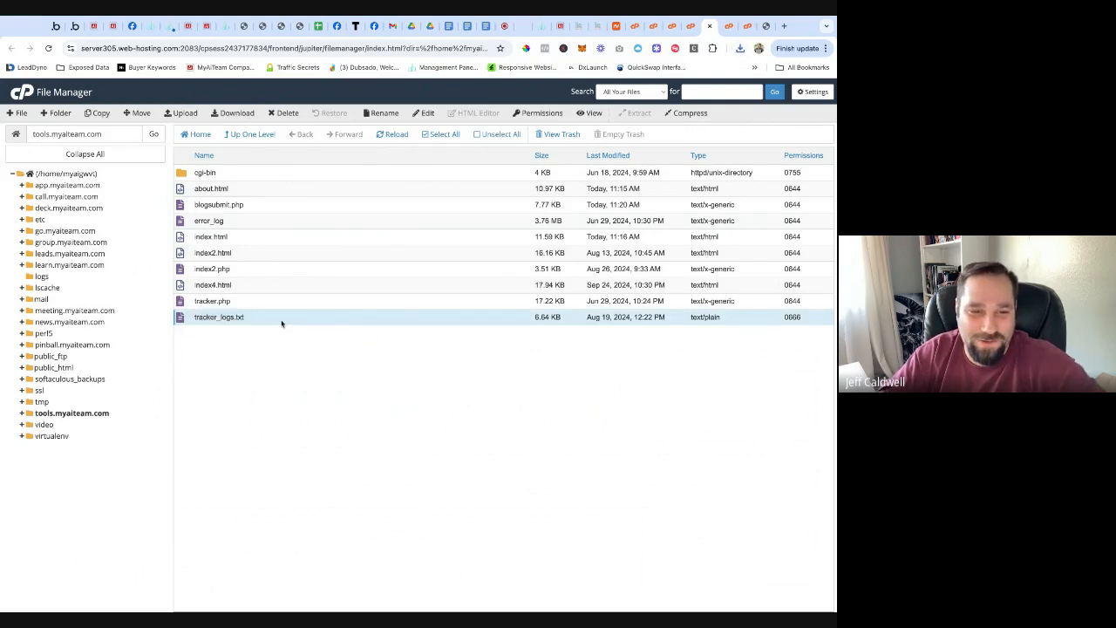
- Load tools.myaiteam.com/tracker_log.txt, which returns 404 Not Found, then return to cPanel Tools
{"action": "left_click", "coordinate": [758, 28]}
{"action": "left_click", "coordinate": [228, 47]}
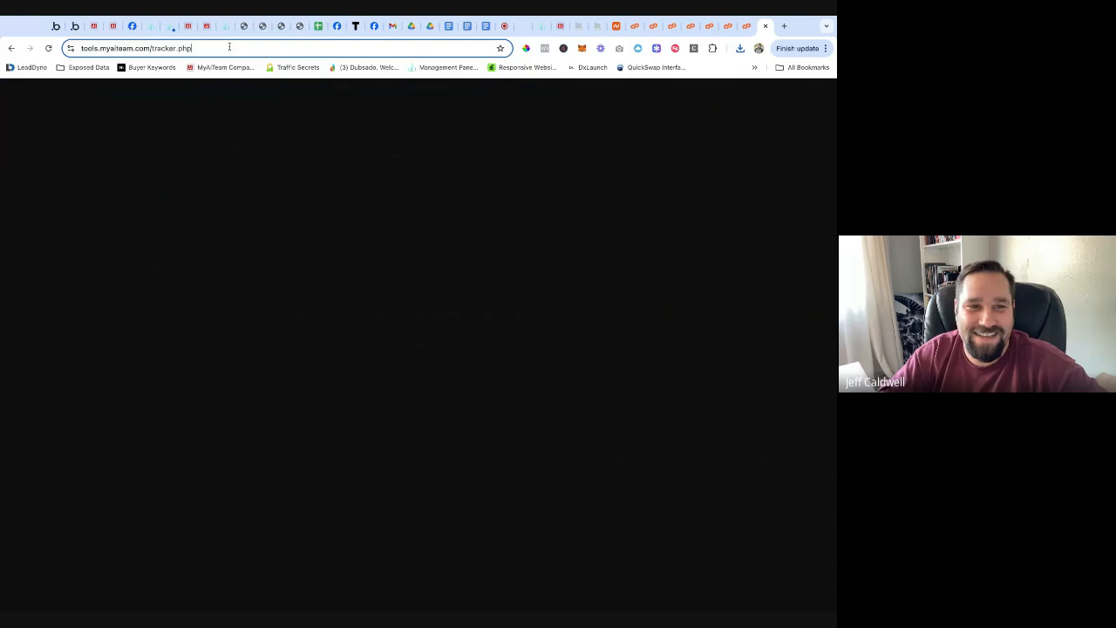
{"action": "left_click", "coordinate": [216, 48]}
{"action": "key", "text": "BackSpace"}
{"action": "key", "text": "BackSpace"}
{"action": "key", "text": "BackSpace"}
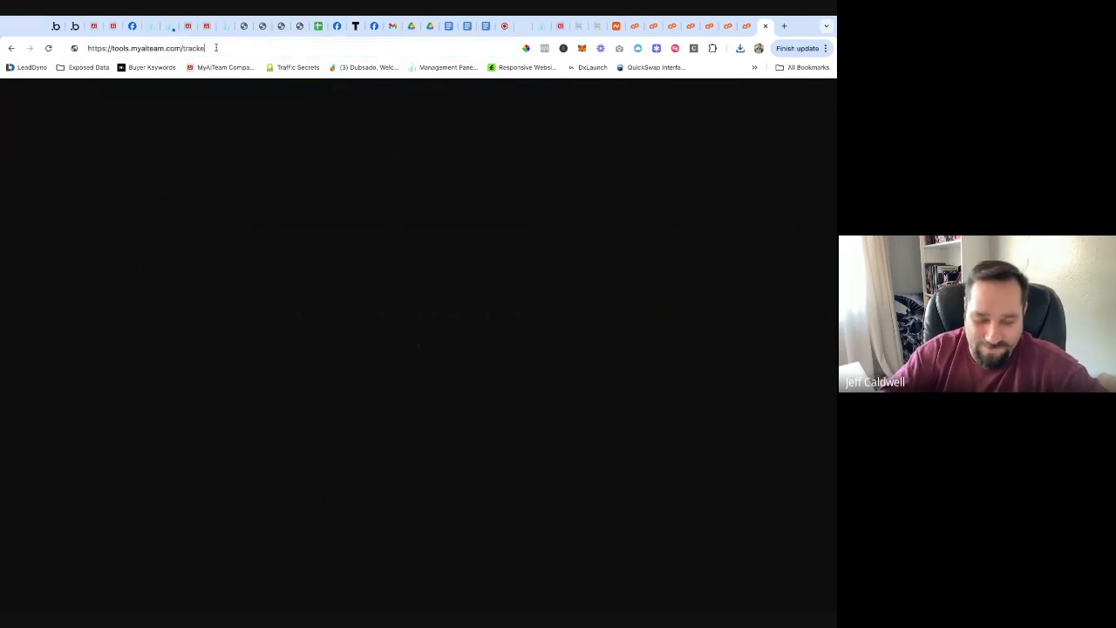
{"action": "type", "text": "r_log"}
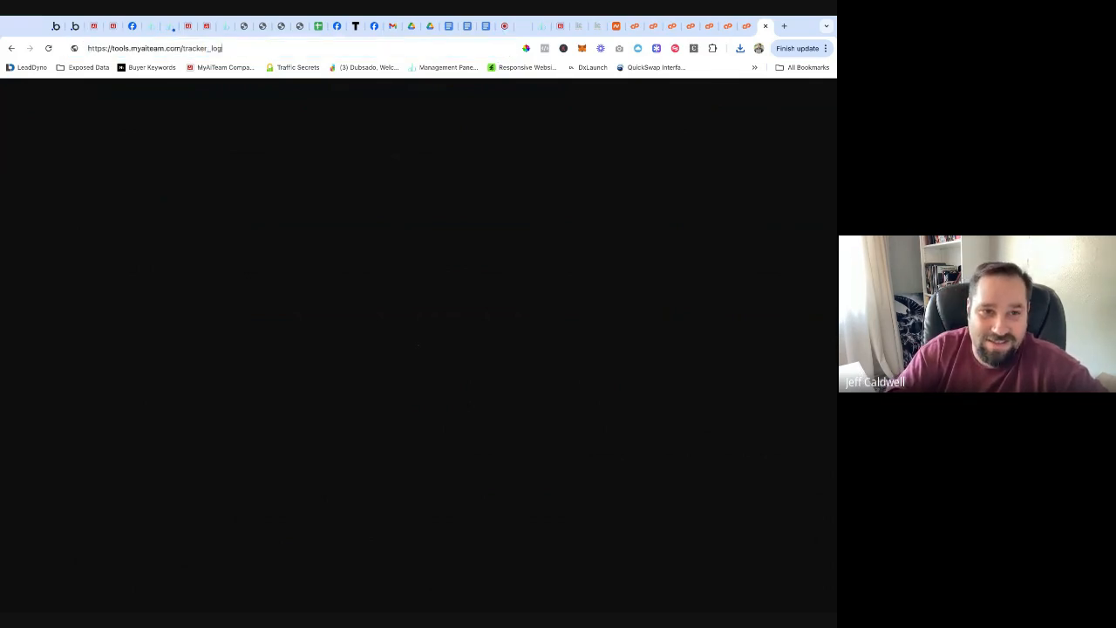
{"action": "type", "text": ".txt"}
{"action": "key", "text": "Return"}
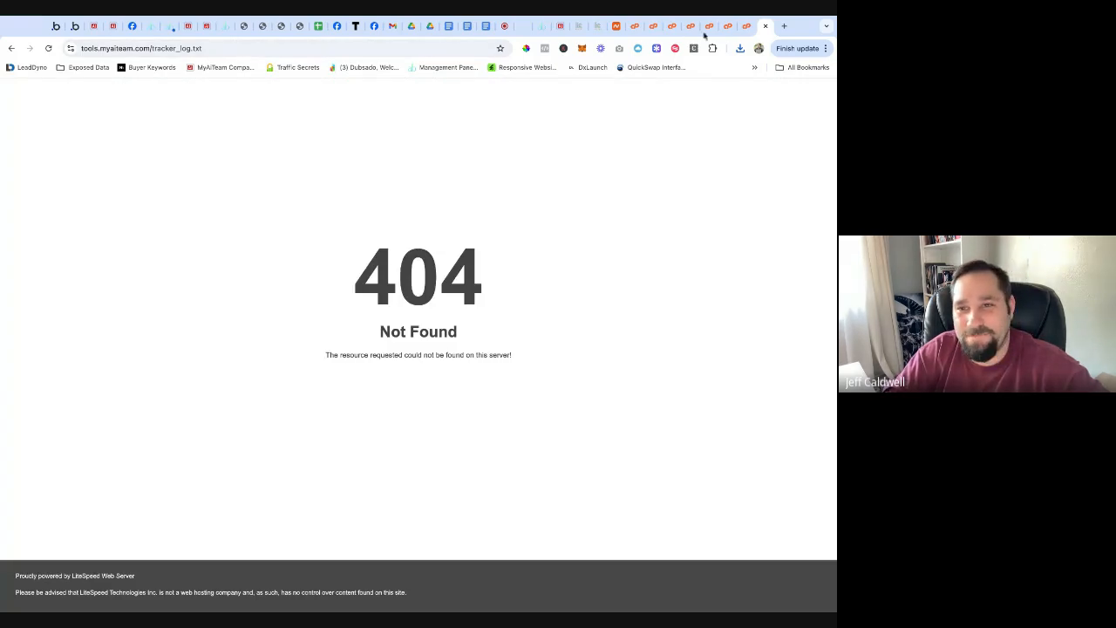
{"action": "left_click", "coordinate": [743, 28]}
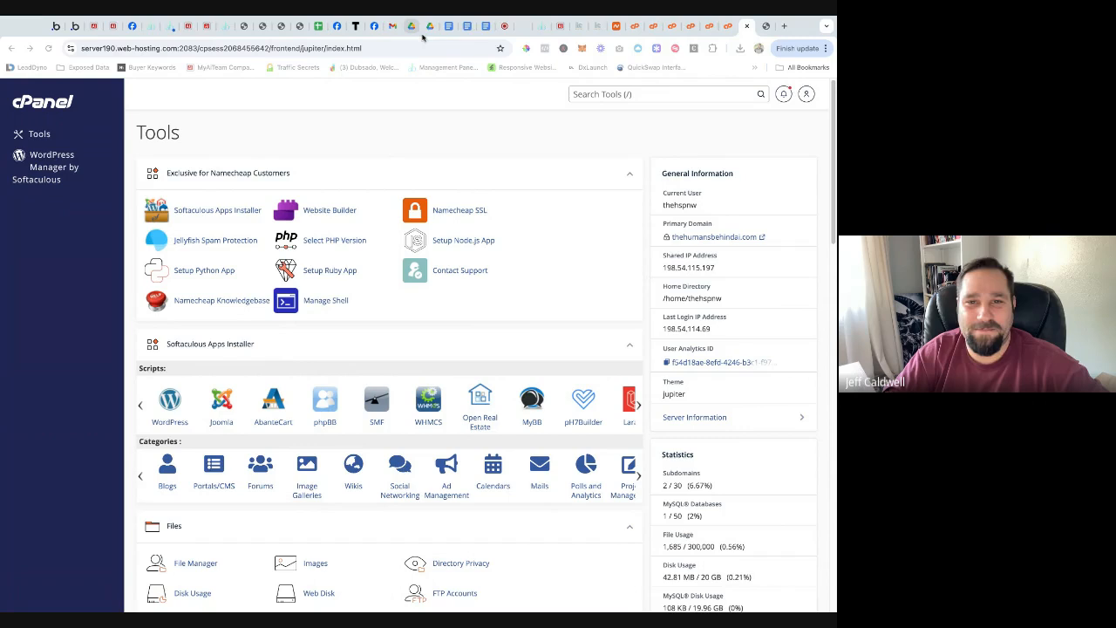
- Change what is presented in the Google Meet call and scroll through the tracker_logs.txt visit entries
{"action": "left_click", "coordinate": [503, 27]}
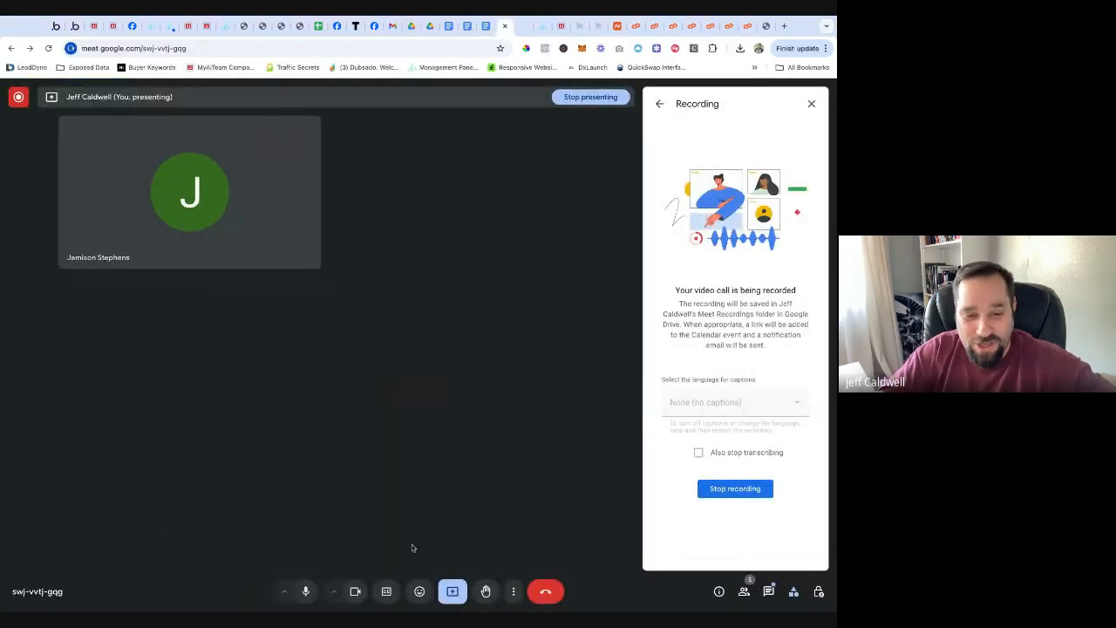
{"action": "left_click", "coordinate": [453, 592]}
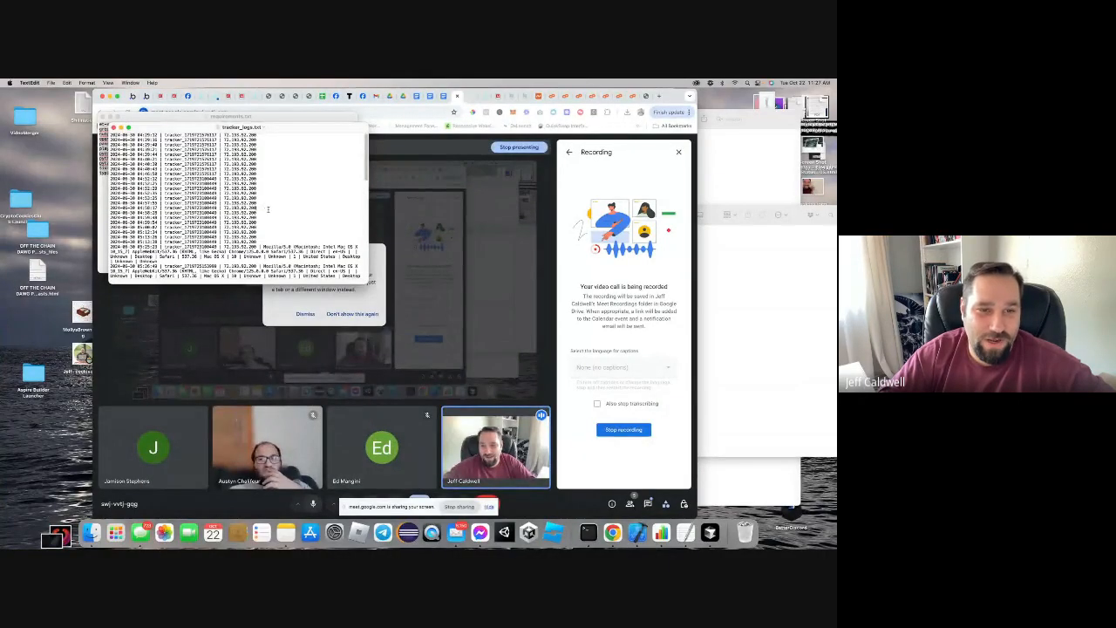
{"action": "left_click_drag", "start_coordinate": [268, 209], "coordinate": [272, 179]}
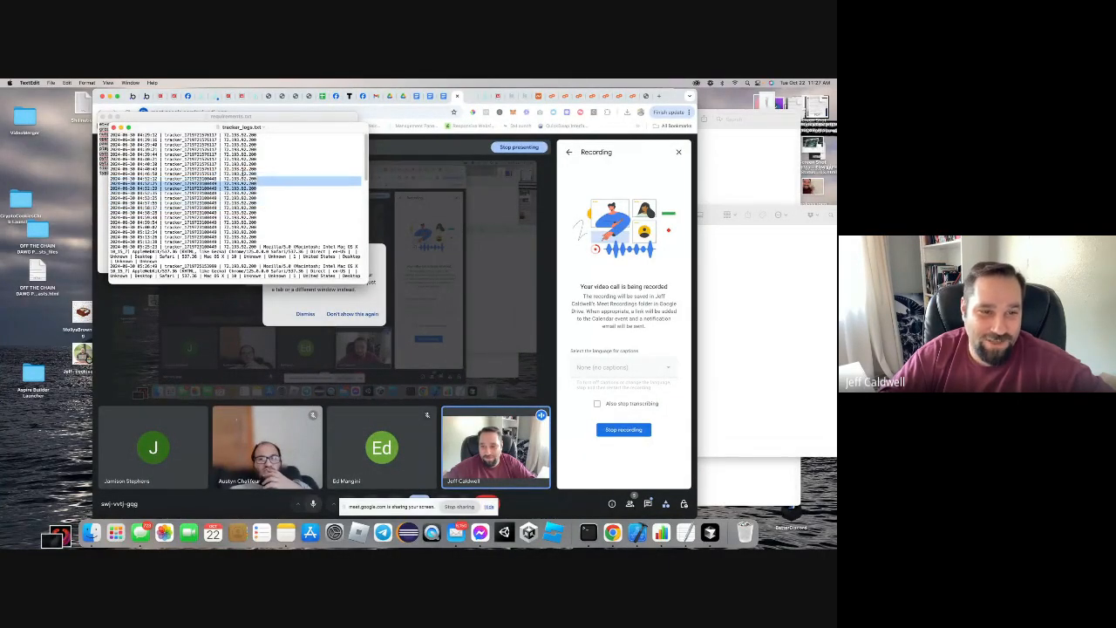
{"action": "left_click", "coordinate": [273, 185]}
{"action": "scroll", "coordinate": [273, 187], "scroll_direction": "down", "scroll_amount": 3}
{"action": "left_click_drag", "start_coordinate": [292, 261], "coordinate": [194, 216]}
{"action": "left_click", "coordinate": [196, 218]}
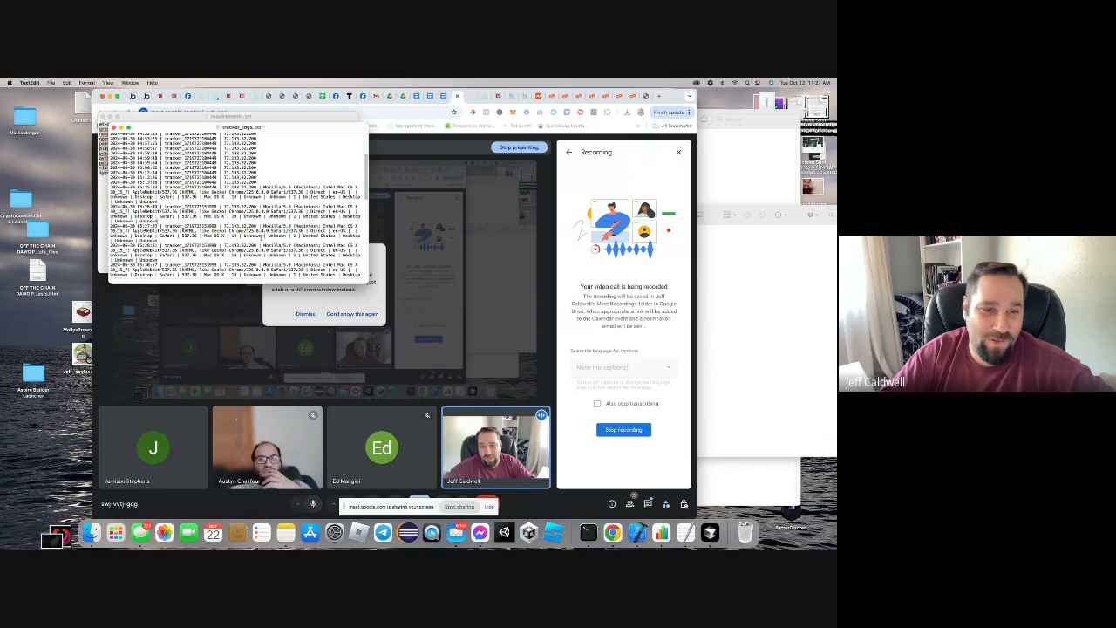
{"action": "scroll", "coordinate": [196, 217], "scroll_direction": "down", "scroll_amount": 1}
{"action": "scroll", "coordinate": [197, 262], "scroll_direction": "down", "scroll_amount": 5}
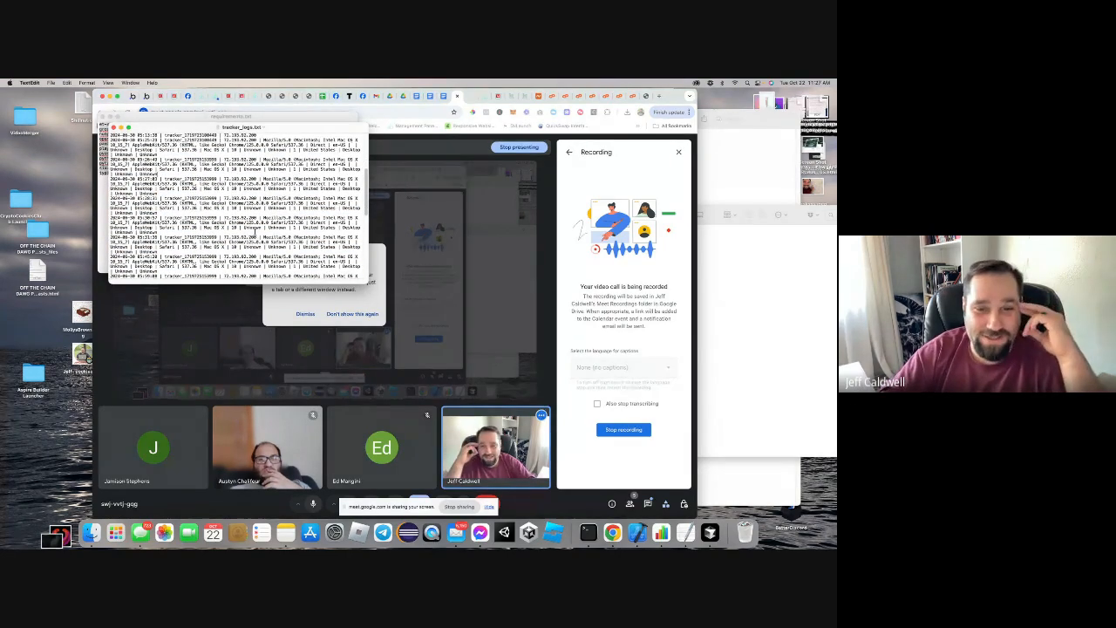
- Enlarge the TextEdit log window to show full lines, highlight them, then return to File Manager
{"action": "left_click_drag", "start_coordinate": [365, 279], "coordinate": [691, 447]}
{"action": "left_click_drag", "start_coordinate": [381, 393], "coordinate": [331, 198]}
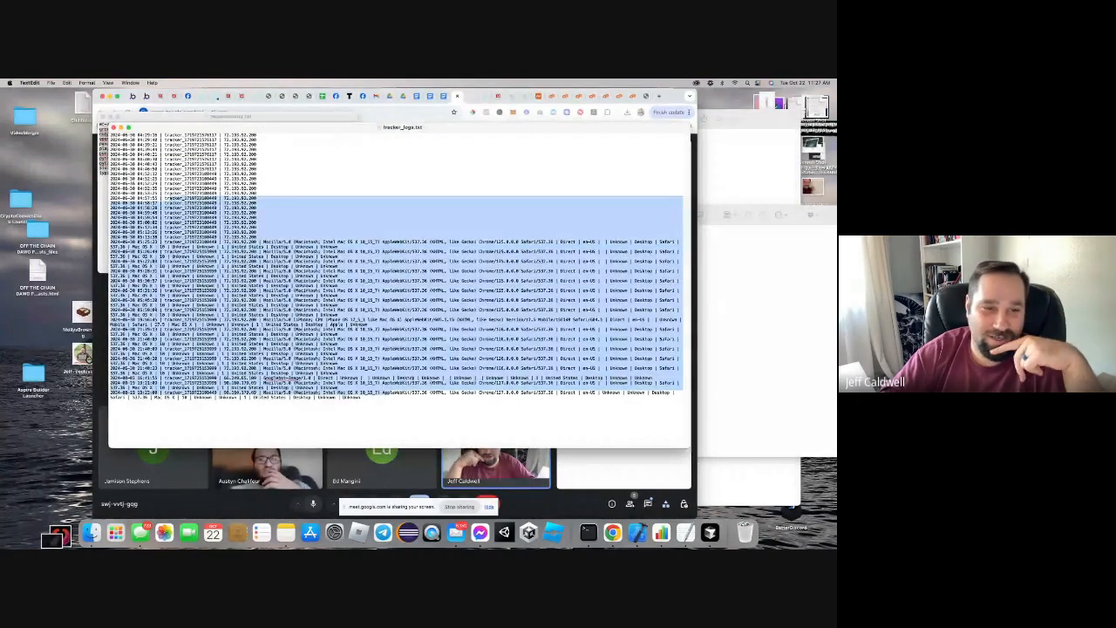
{"action": "left_click", "coordinate": [332, 211]}
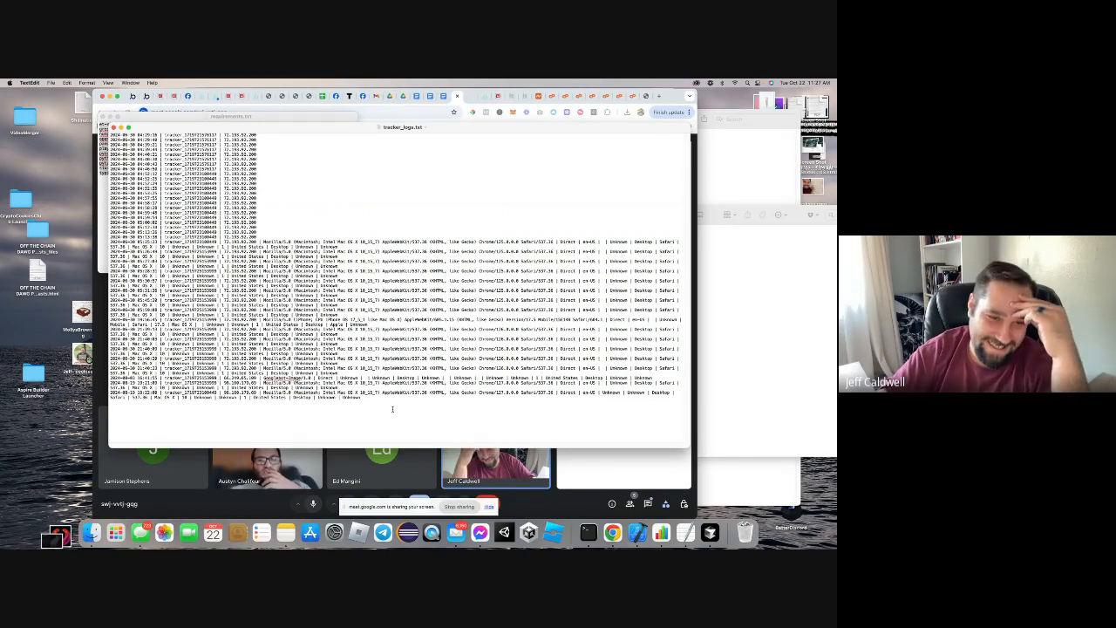
{"action": "left_click_drag", "start_coordinate": [393, 409], "coordinate": [96, 148]}
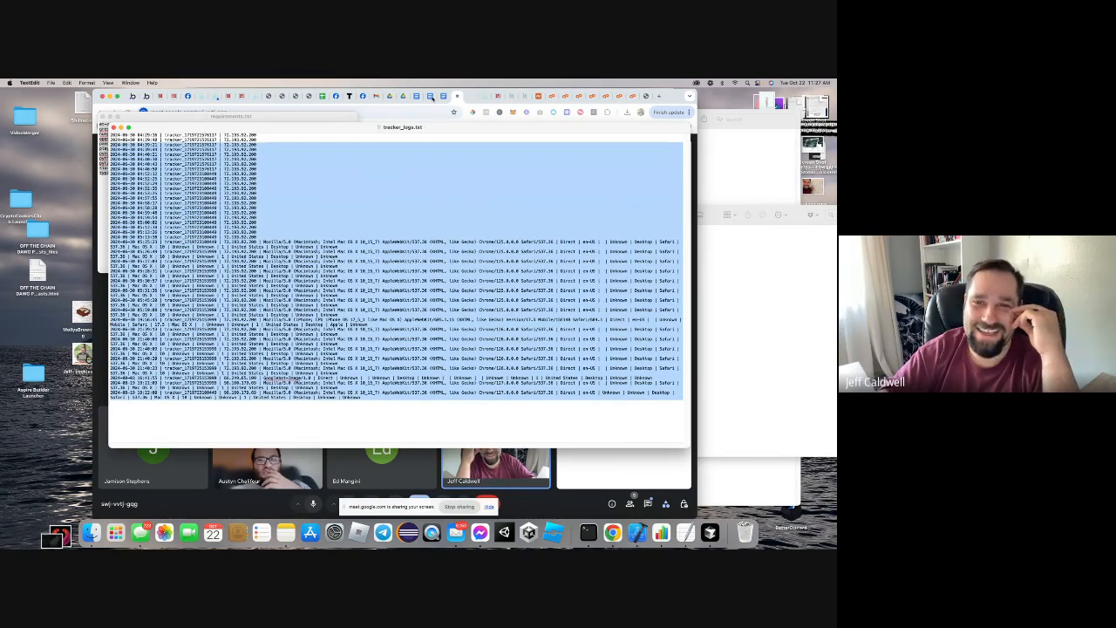
{"action": "left_click", "coordinate": [564, 102]}
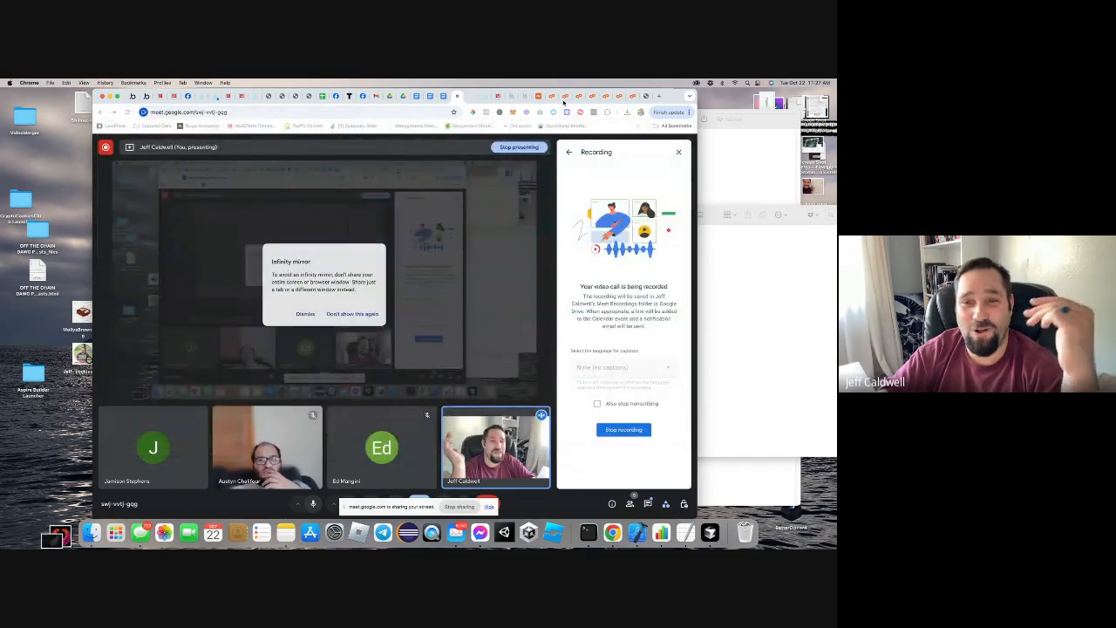
{"action": "left_click", "coordinate": [563, 98]}
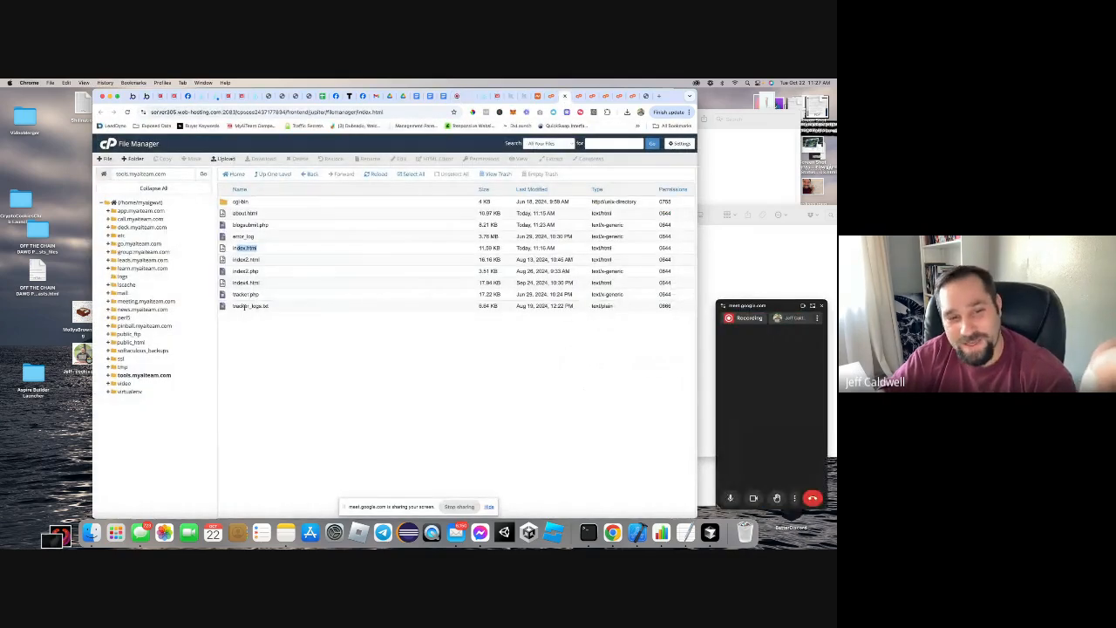
{"action": "left_click", "coordinate": [306, 324]}
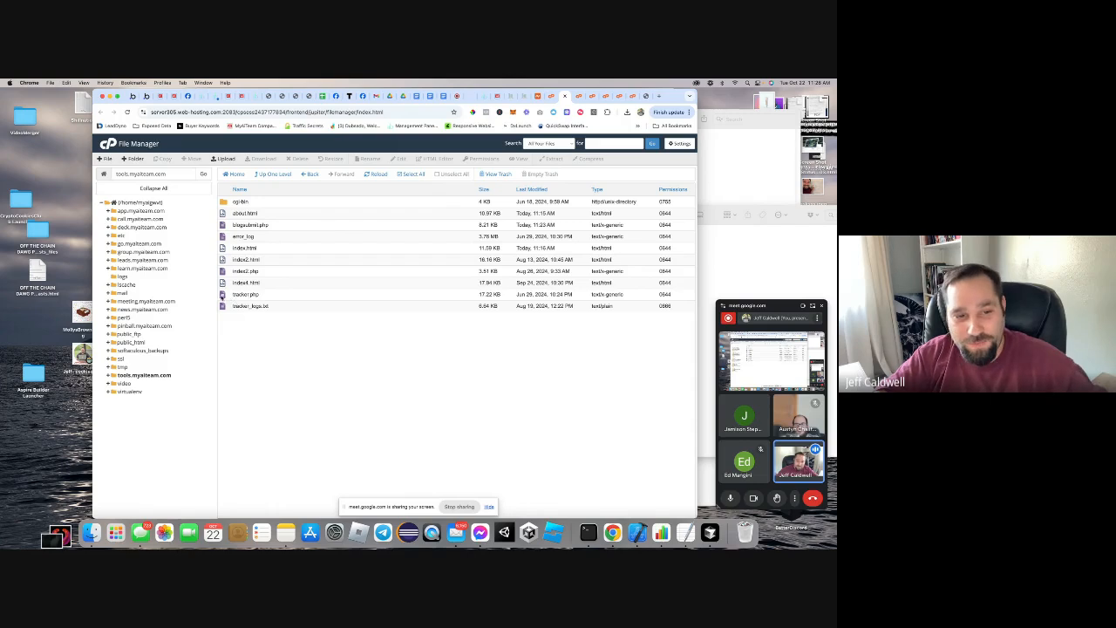
- Open tracker.php with View and scroll through its source code
{"action": "right_click", "coordinate": [222, 295]}
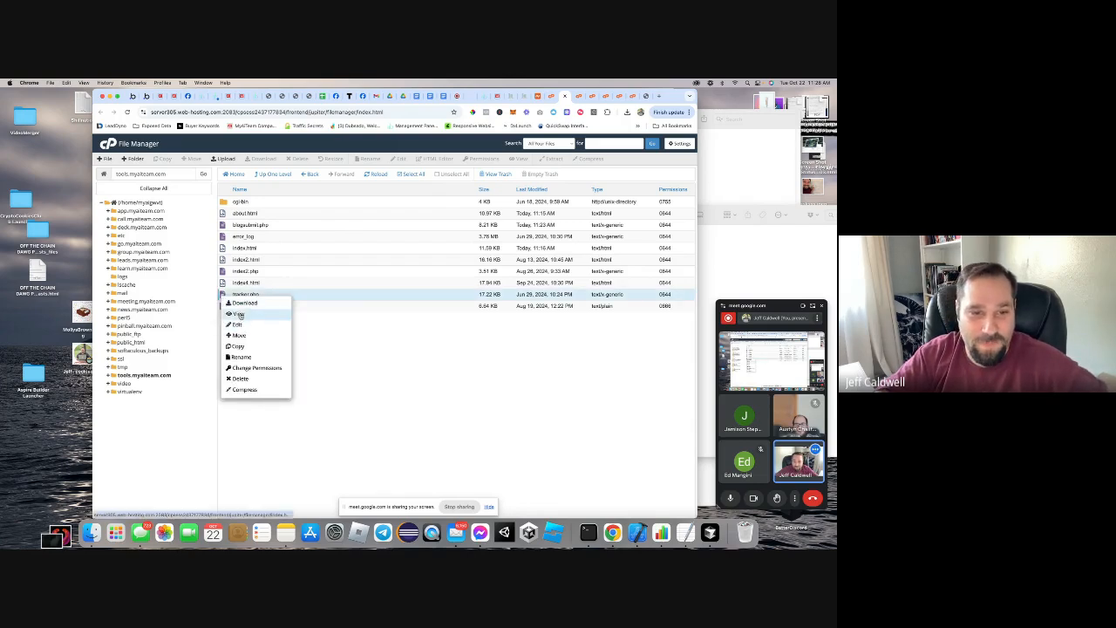
{"action": "left_click", "coordinate": [240, 315]}
{"action": "scroll", "coordinate": [201, 266], "scroll_direction": "down", "scroll_amount": 10}
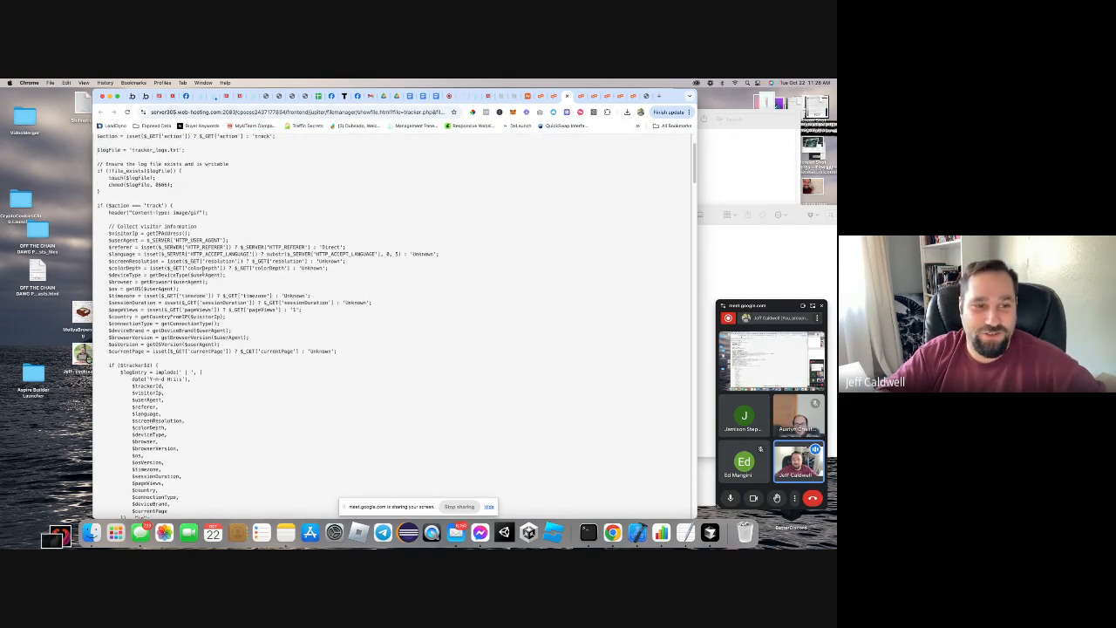
{"action": "scroll", "coordinate": [228, 275], "scroll_direction": "up", "scroll_amount": 5}
{"action": "scroll", "coordinate": [229, 275], "scroll_direction": "up", "scroll_amount": 2}
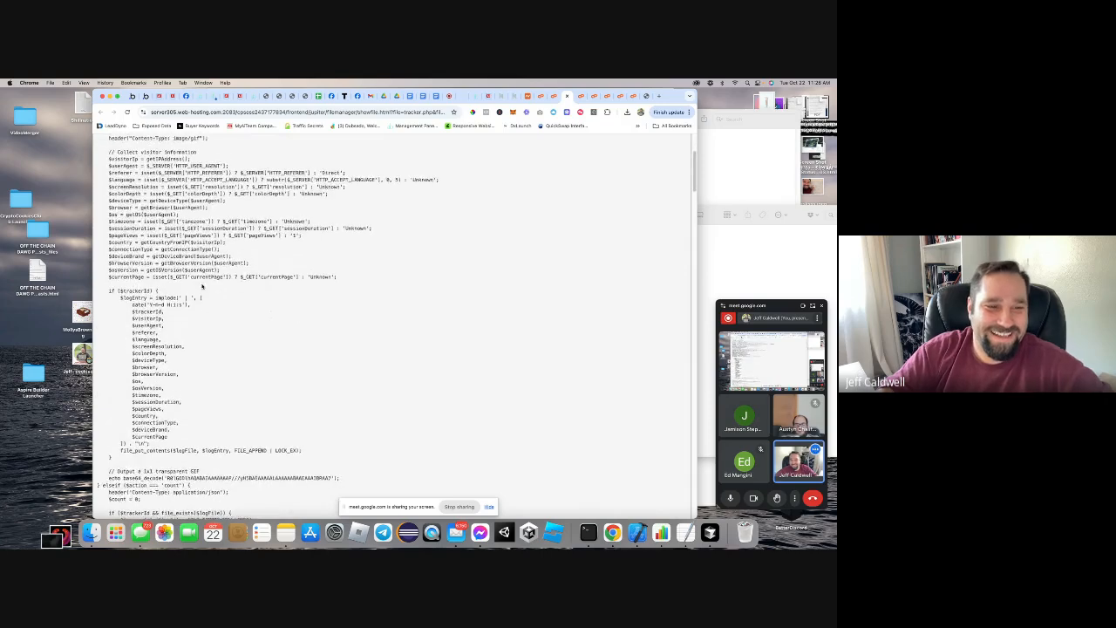
{"action": "scroll", "coordinate": [240, 263], "scroll_direction": "up", "scroll_amount": 1}
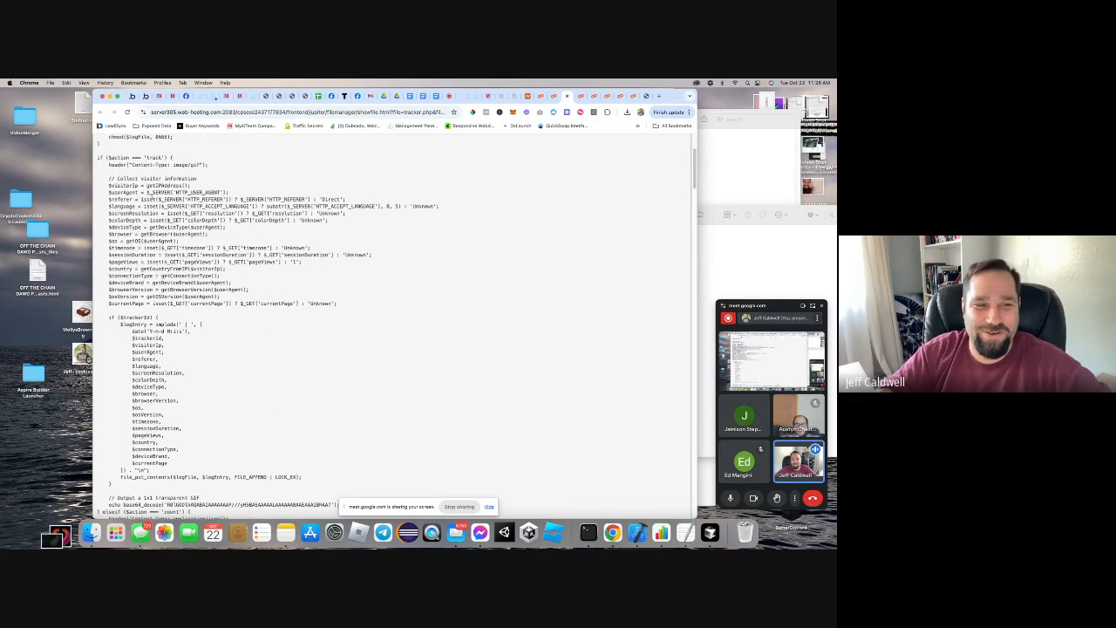
- Highlight the code lines that gather visitor referrer, language, browser and OS details
{"action": "left_click_drag", "start_coordinate": [109, 192], "coordinate": [105, 234]}
{"action": "left_click", "coordinate": [167, 219]}
{"action": "left_click", "coordinate": [160, 213]}
{"action": "left_click", "coordinate": [140, 242]}
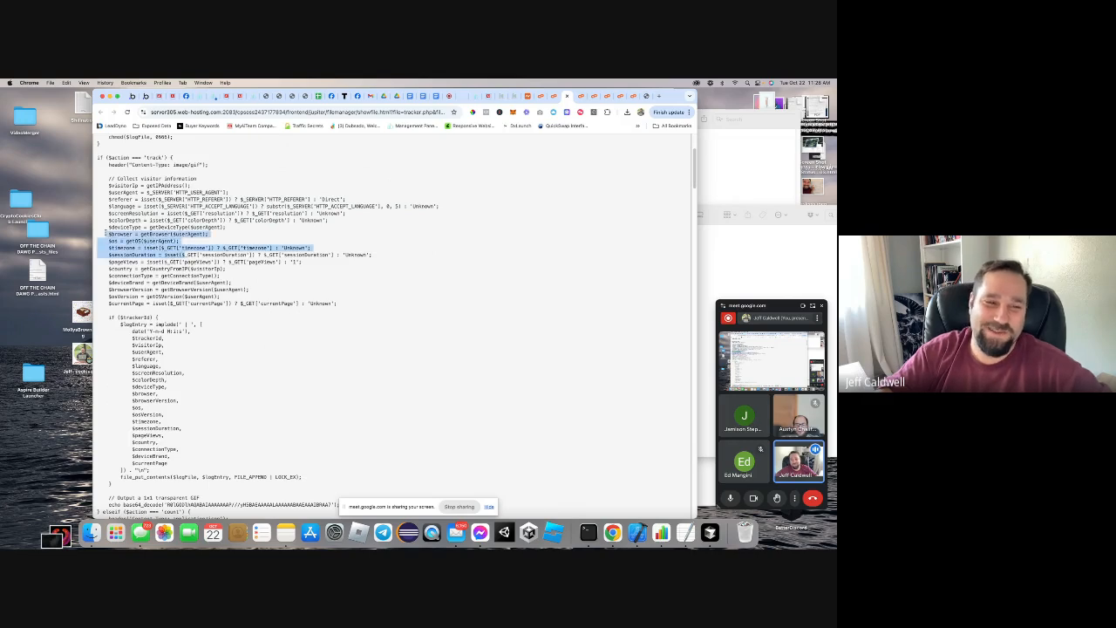
{"action": "left_click", "coordinate": [259, 279]}
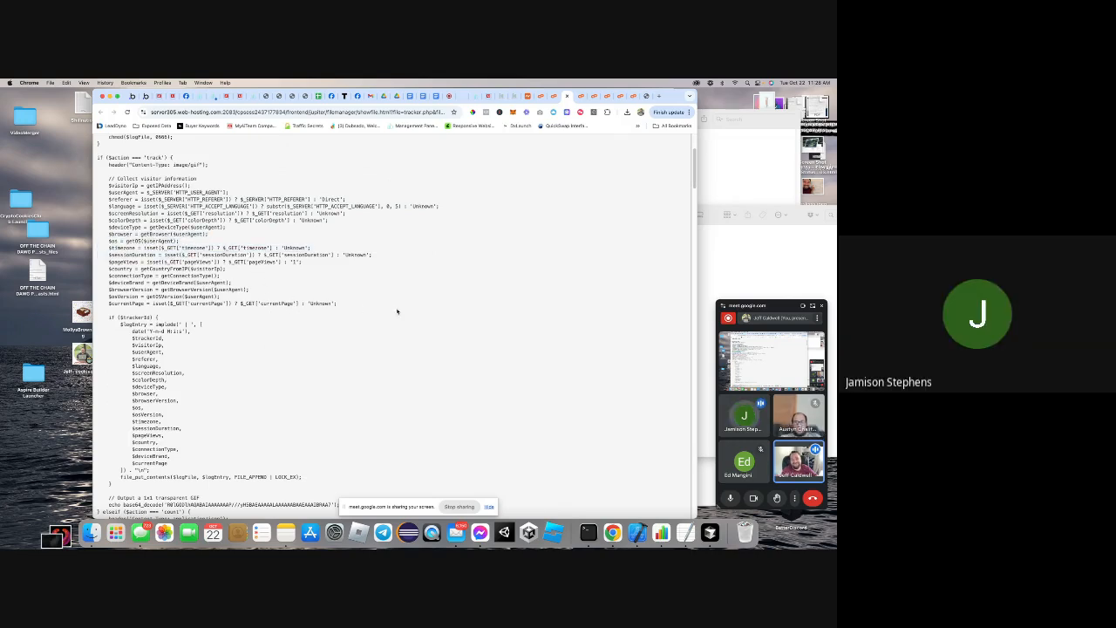
{"action": "left_click_drag", "start_coordinate": [396, 311], "coordinate": [208, 214]}
{"action": "scroll", "coordinate": [302, 220], "scroll_direction": "up", "scroll_amount": 2}
{"action": "scroll", "coordinate": [332, 236], "scroll_direction": "up", "scroll_amount": 1}
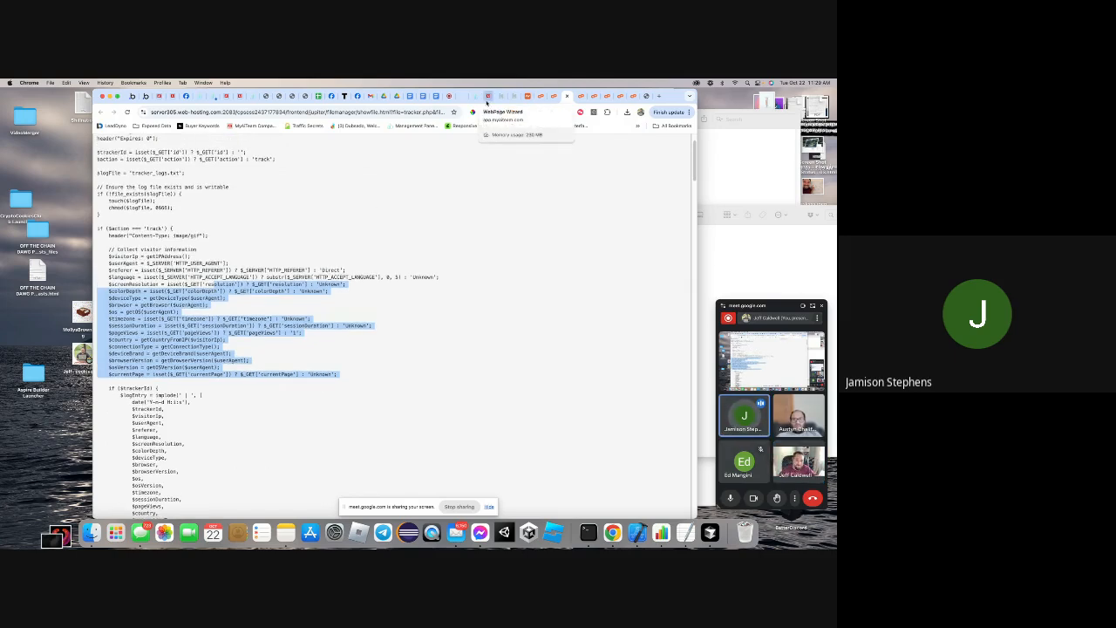
- Close the Your HTML view in the webpage wizard and reset the code-help chat
{"action": "left_click", "coordinate": [487, 98]}
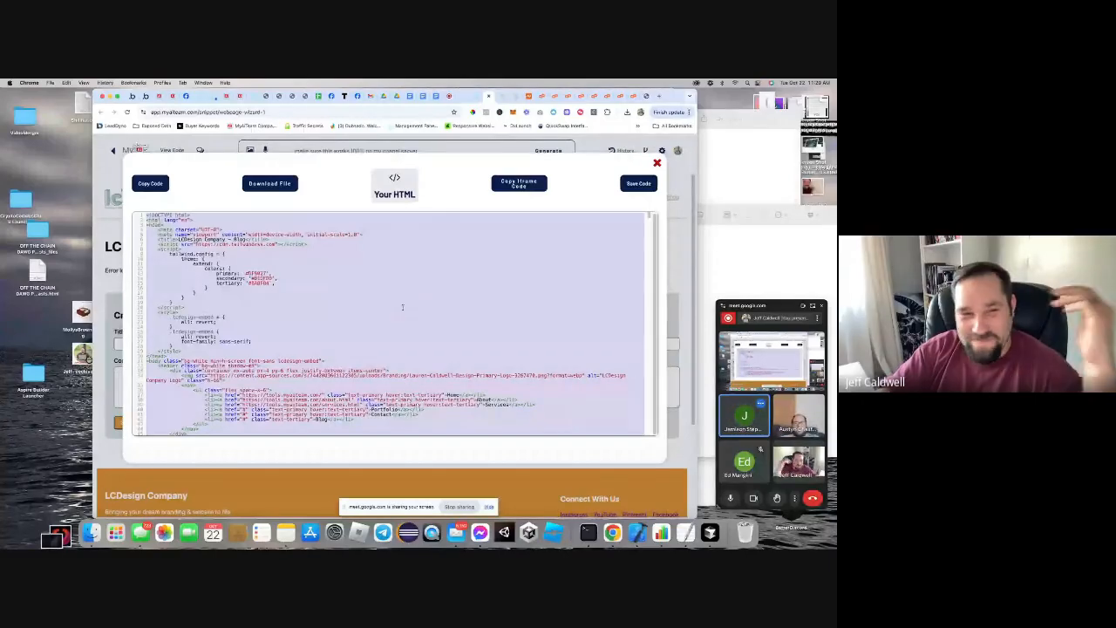
{"action": "left_click", "coordinate": [201, 152]}
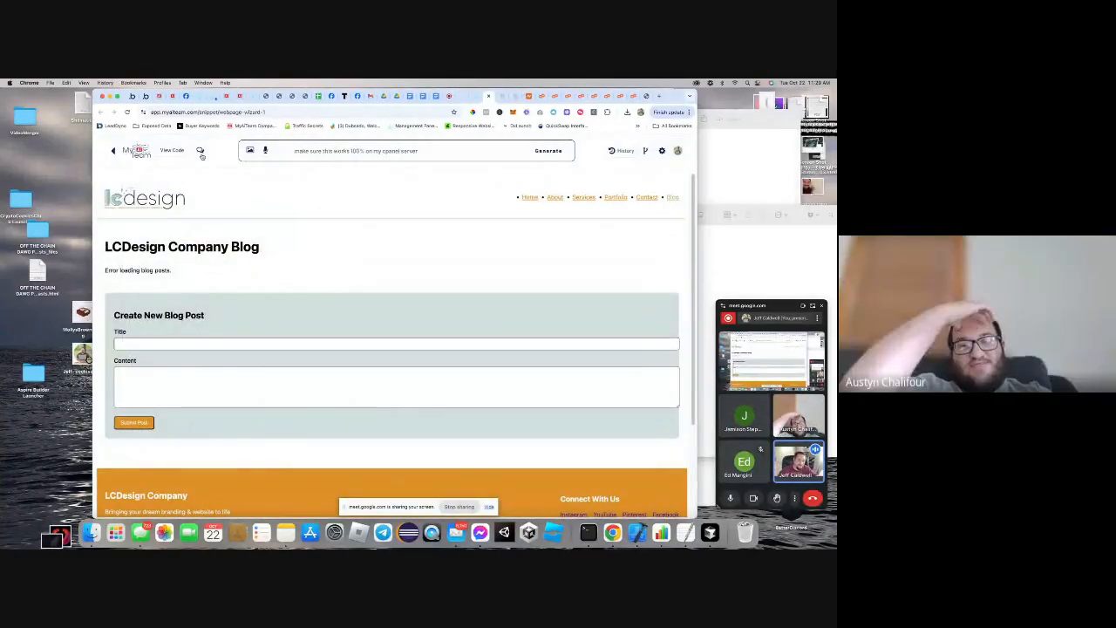
{"action": "left_click", "coordinate": [200, 154]}
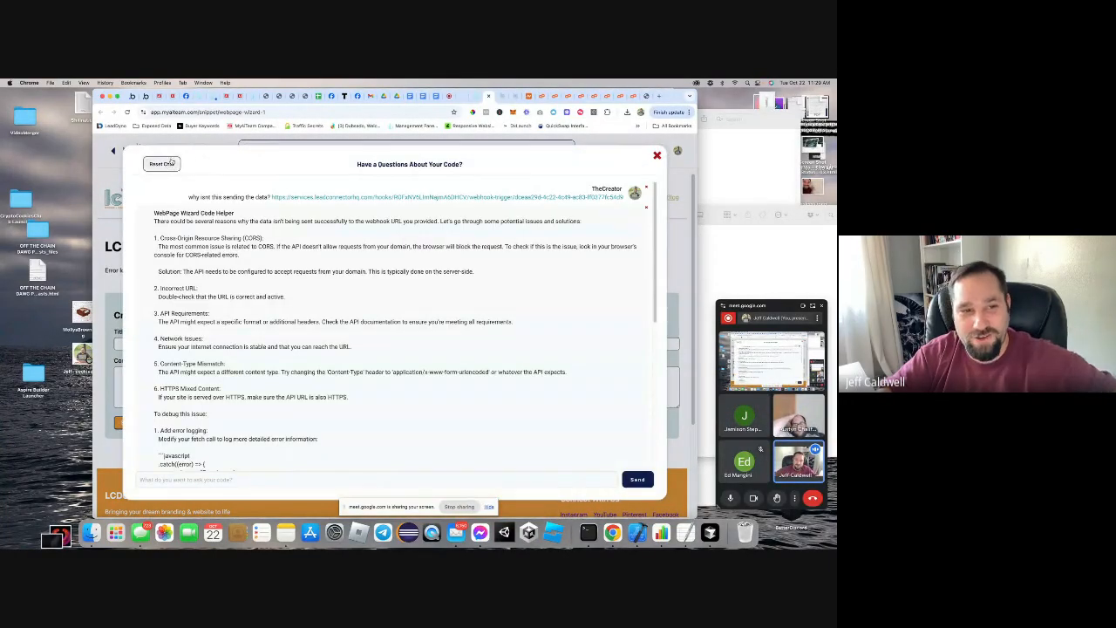
{"action": "left_click", "coordinate": [162, 163]}
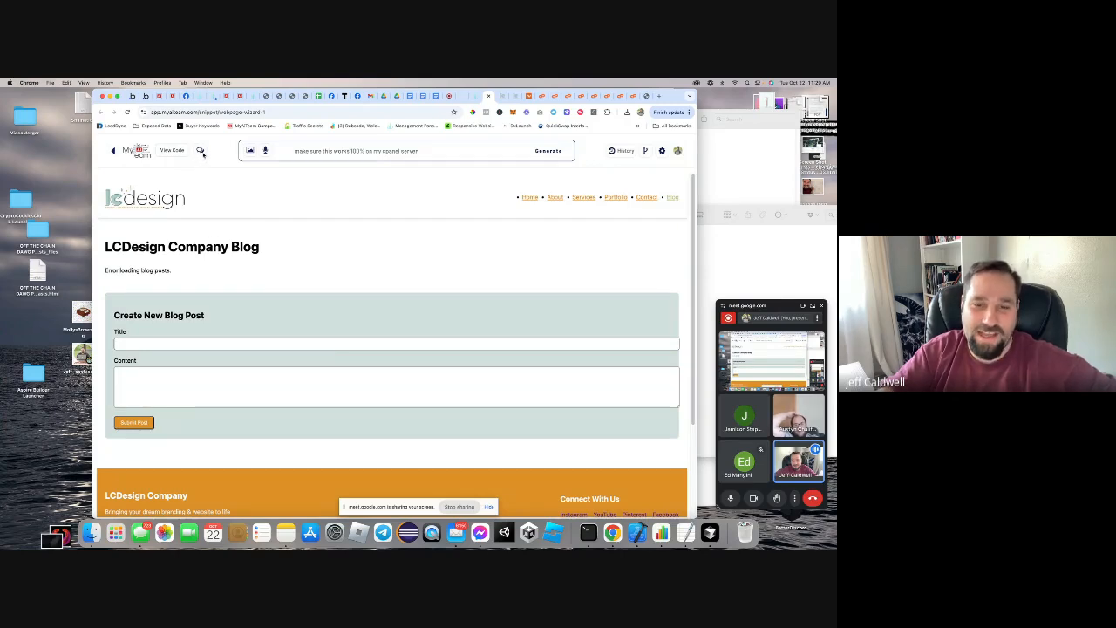
{"action": "left_click", "coordinate": [199, 152]}
{"action": "left_click", "coordinate": [272, 475]}
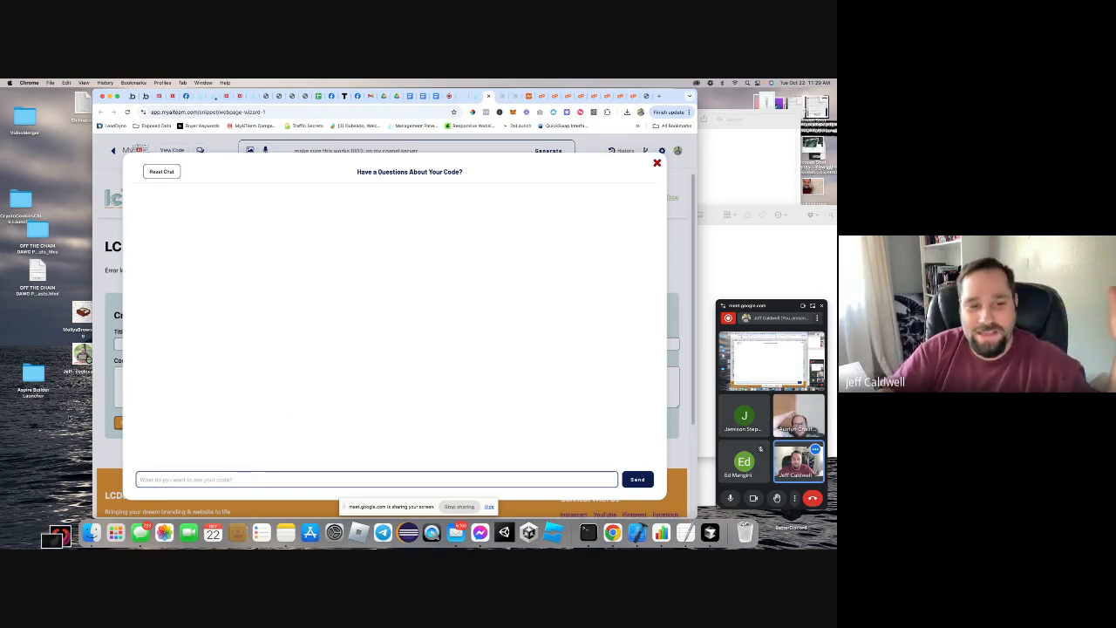
{"action": "left_click", "coordinate": [115, 278]}
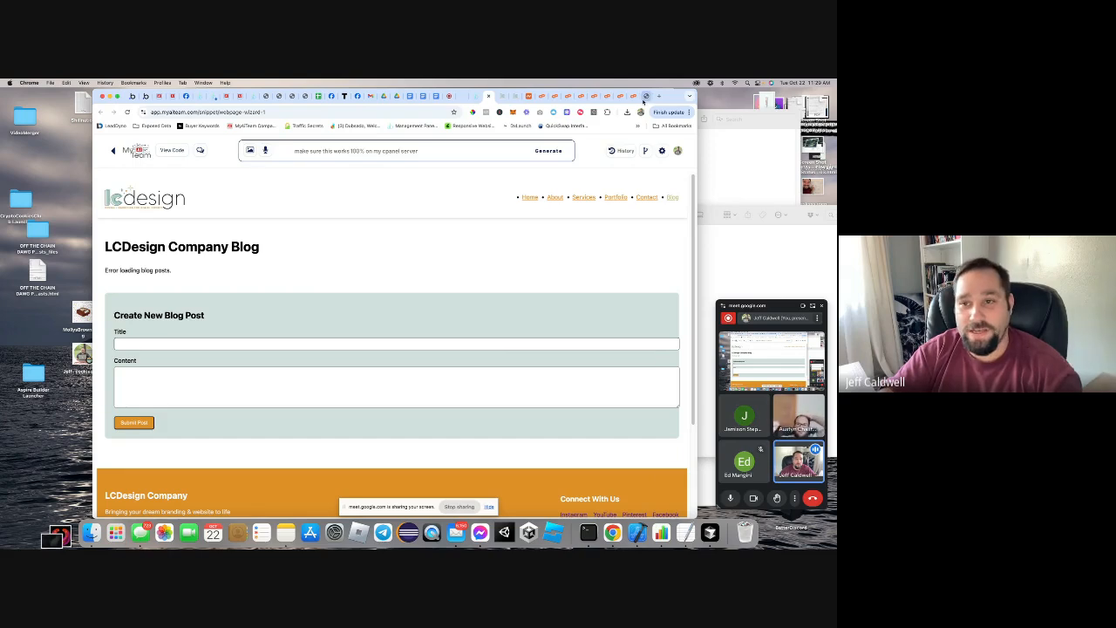
- Close the 404 Not Found tab and return to the index.html editor
{"action": "left_click", "coordinate": [243, 111]}
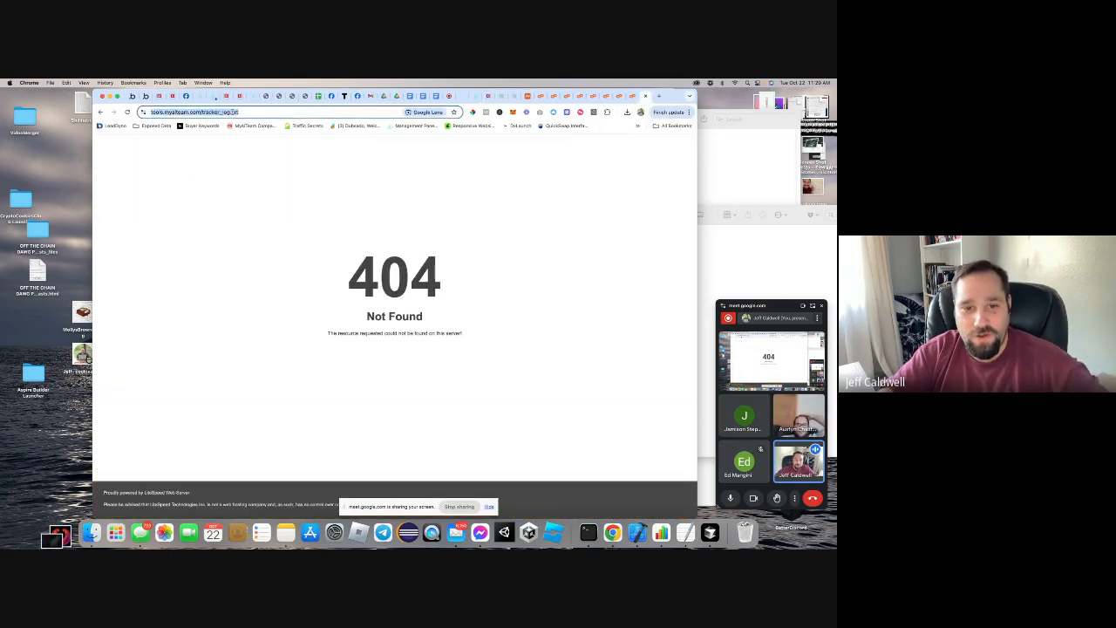
{"action": "left_click", "coordinate": [632, 98]}
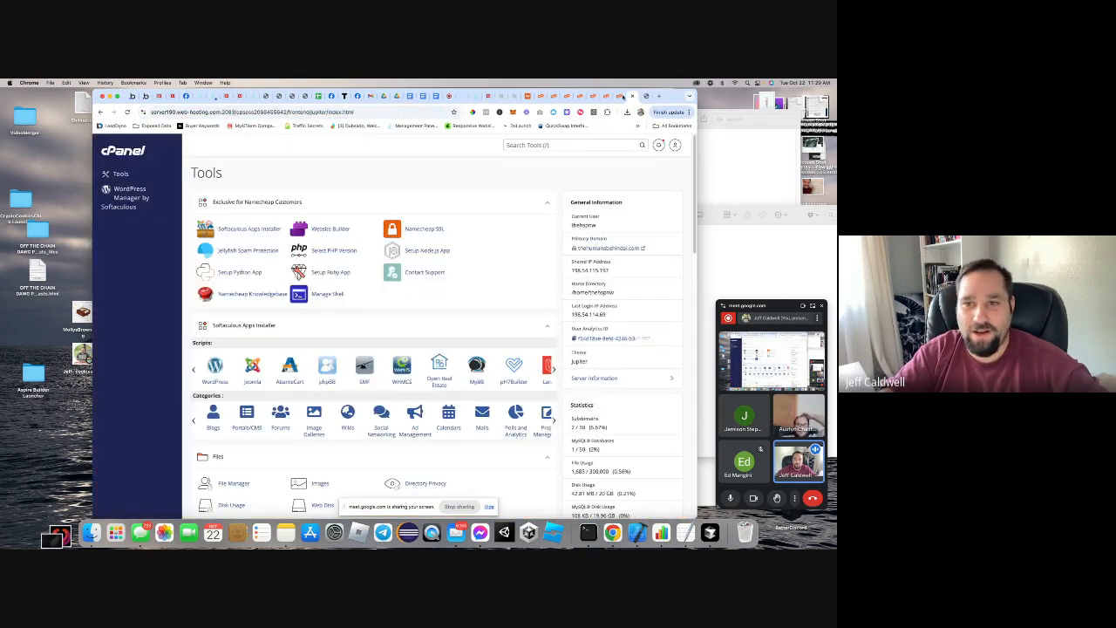
{"action": "left_click", "coordinate": [620, 95]}
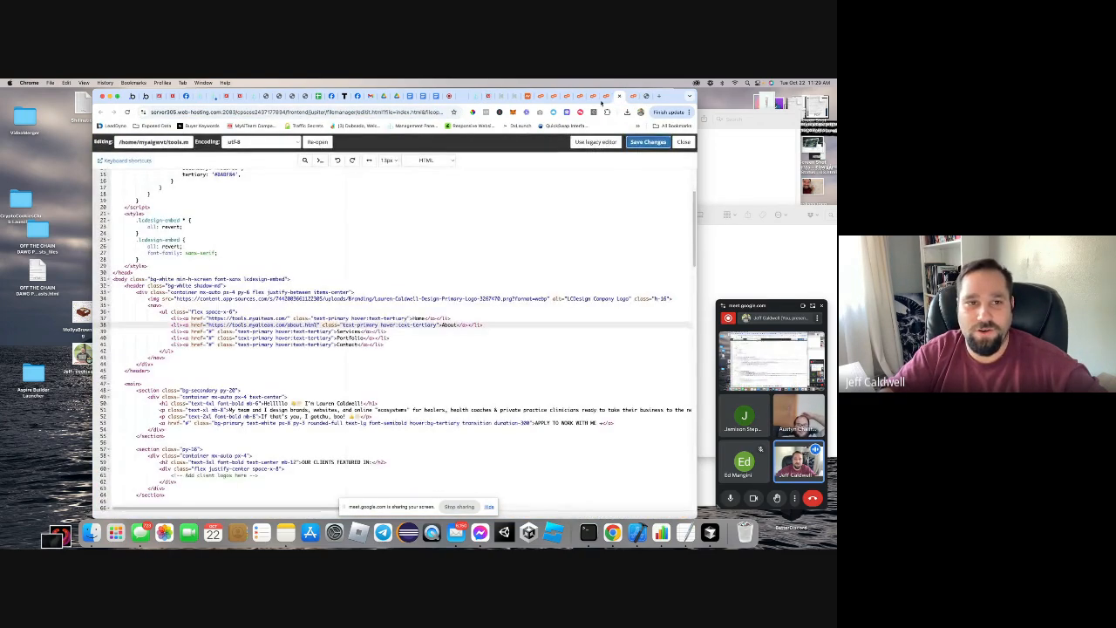
- Copy the domain part of the index.html file path, then go back to the file list
{"action": "triple_click", "coordinate": [150, 141]}
{"action": "left_click", "coordinate": [160, 143]}
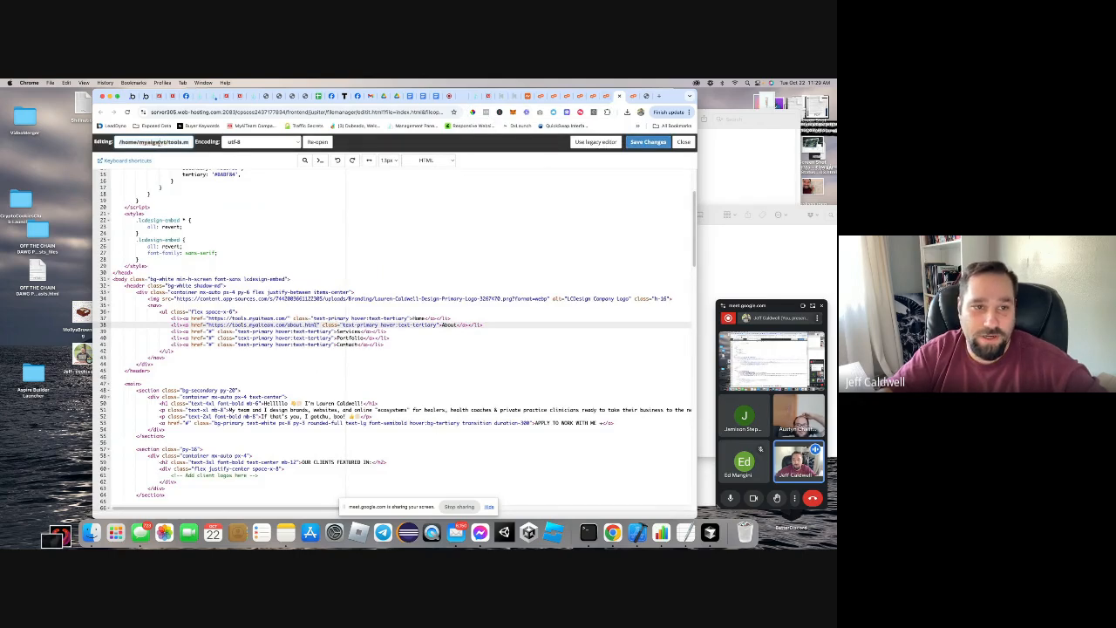
{"action": "left_click_drag", "start_coordinate": [169, 142], "coordinate": [287, 182]}
{"action": "key", "text": "super+c"}
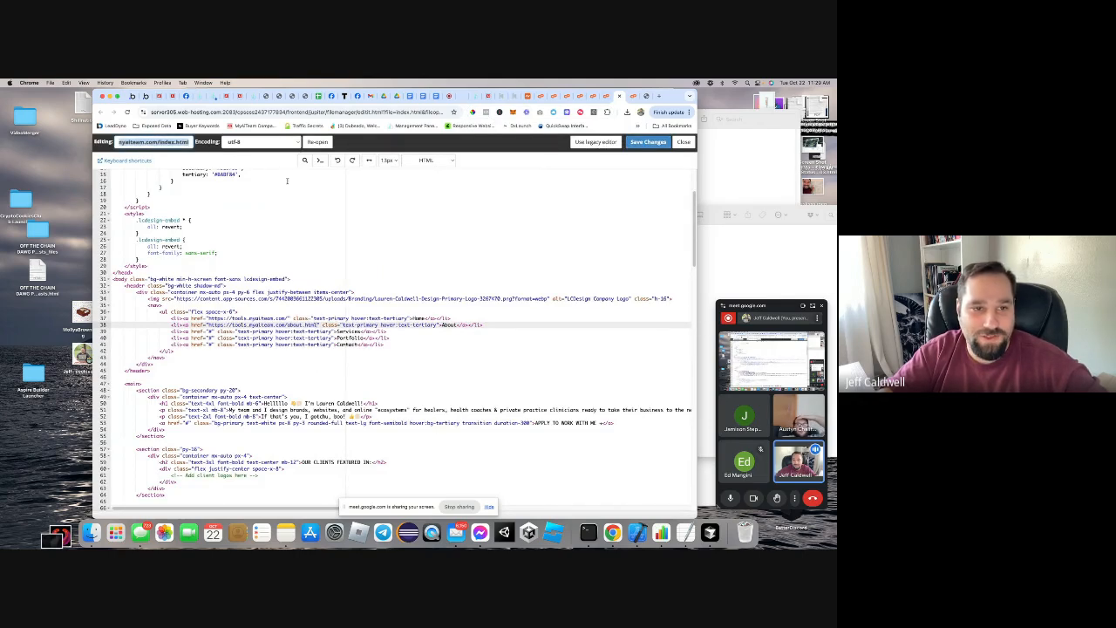
{"action": "left_click", "coordinate": [595, 98]}
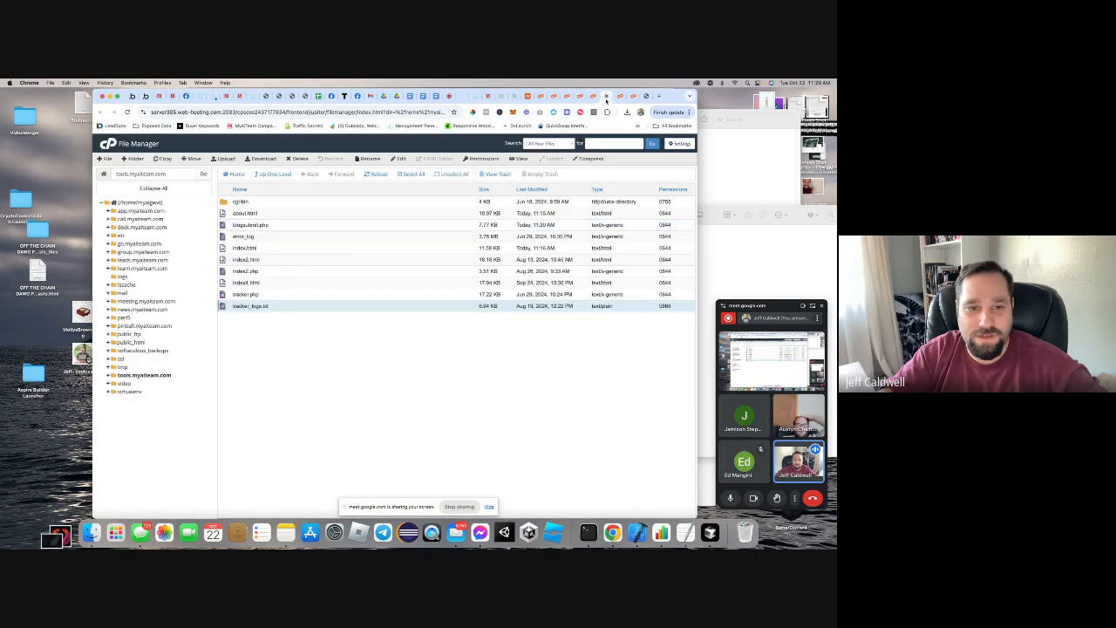
{"action": "left_click", "coordinate": [612, 97]}
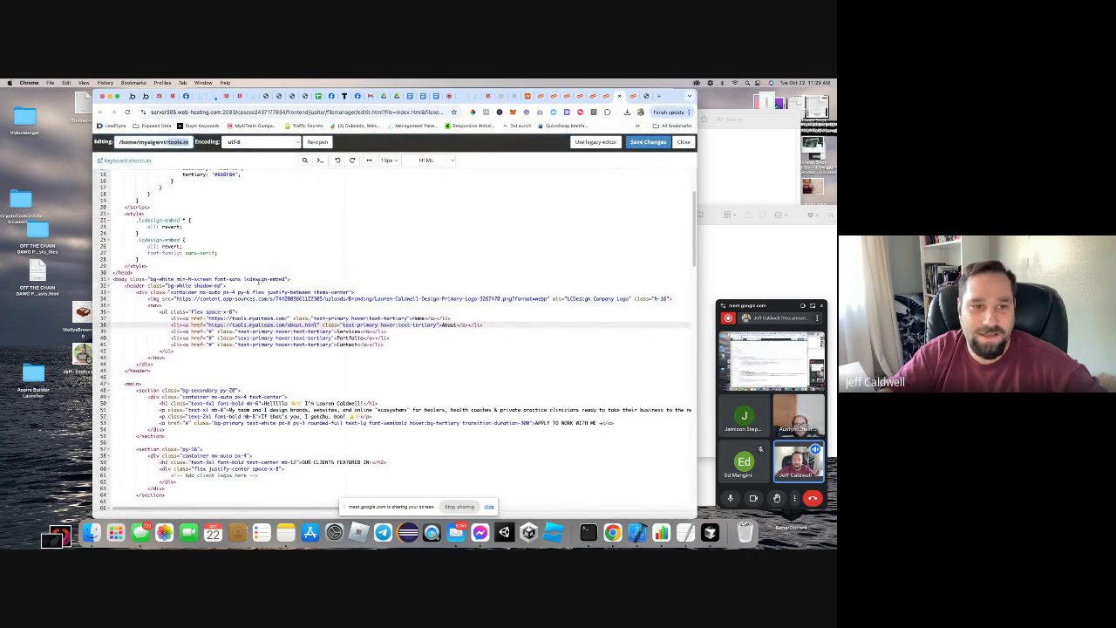
{"action": "scroll", "coordinate": [285, 204], "scroll_direction": "up", "scroll_amount": 2}
{"action": "scroll", "coordinate": [286, 204], "scroll_direction": "down", "scroll_amount": 10}
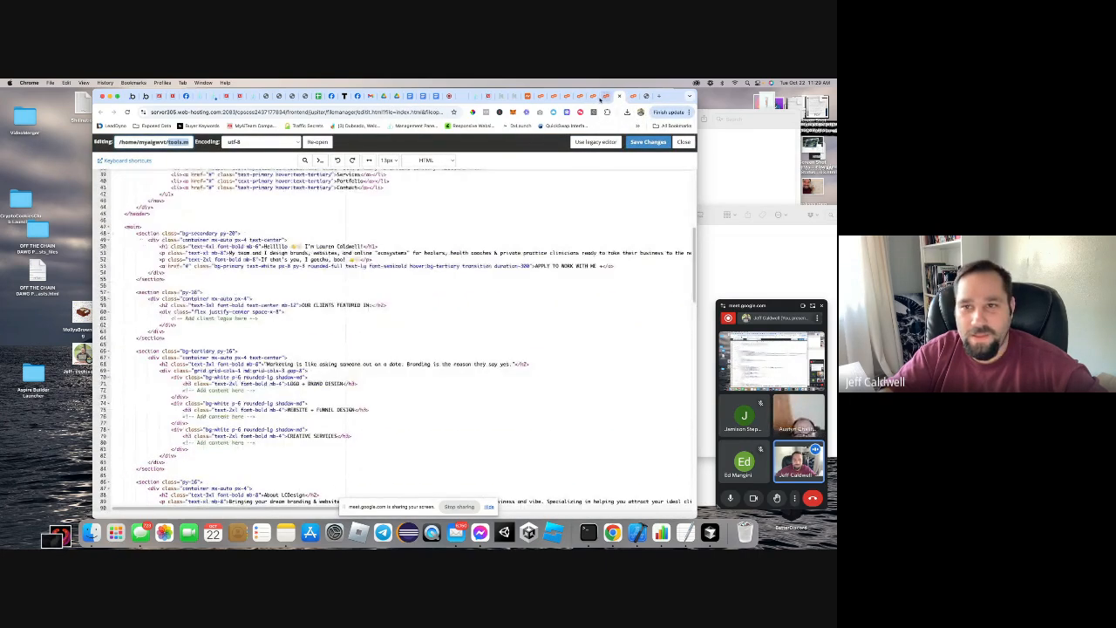
{"action": "left_click", "coordinate": [632, 99]}
{"action": "left_click", "coordinate": [608, 98]}
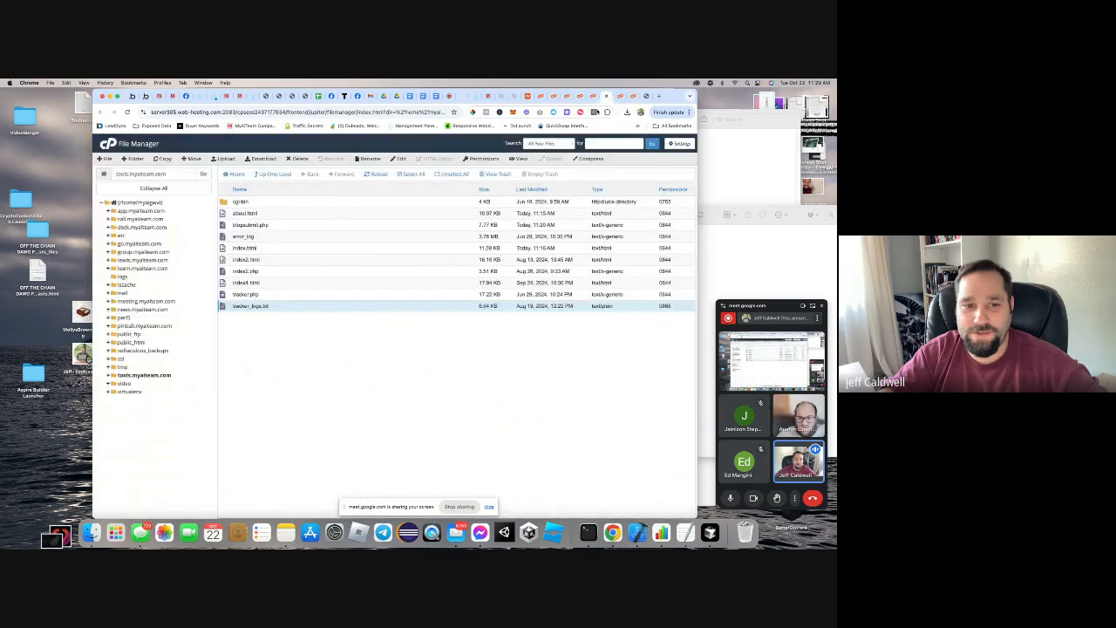
- View tracker_logs.txt, then open it in the File Manager editor
{"action": "right_click", "coordinate": [282, 302]}
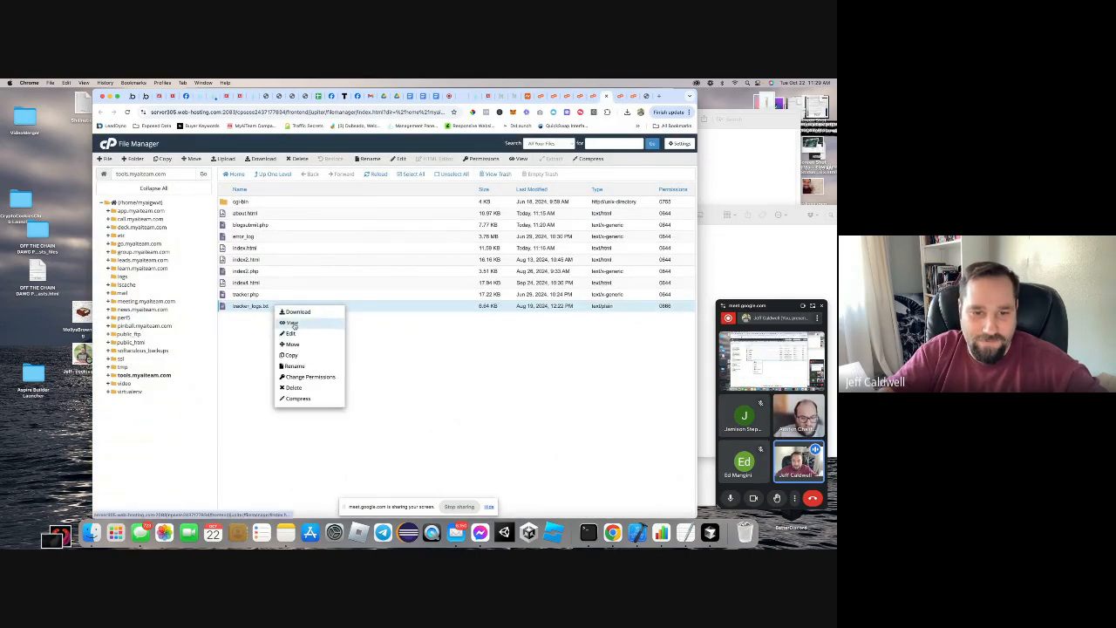
{"action": "left_click", "coordinate": [293, 324]}
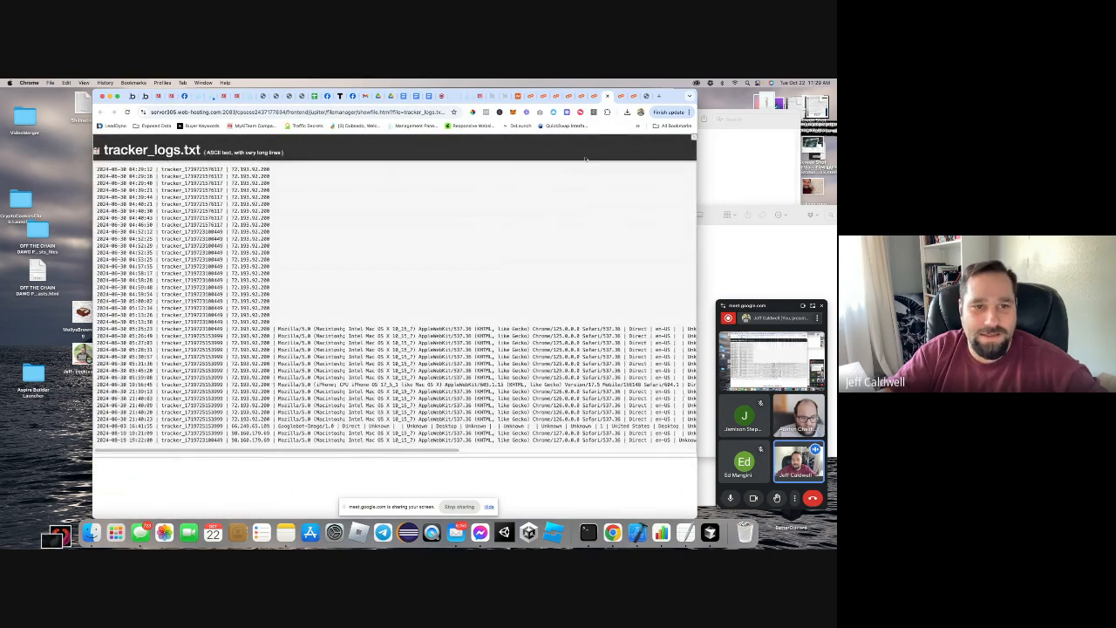
{"action": "left_click", "coordinate": [607, 96]}
{"action": "right_click", "coordinate": [272, 305]}
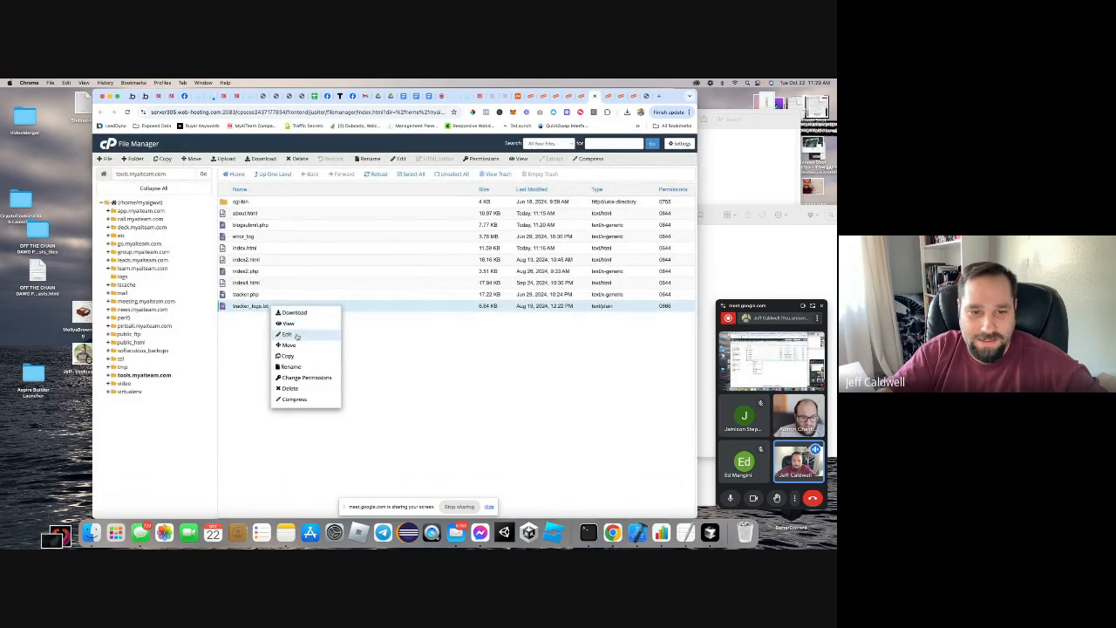
{"action": "left_click", "coordinate": [297, 335]}
{"action": "left_click", "coordinate": [585, 96]}
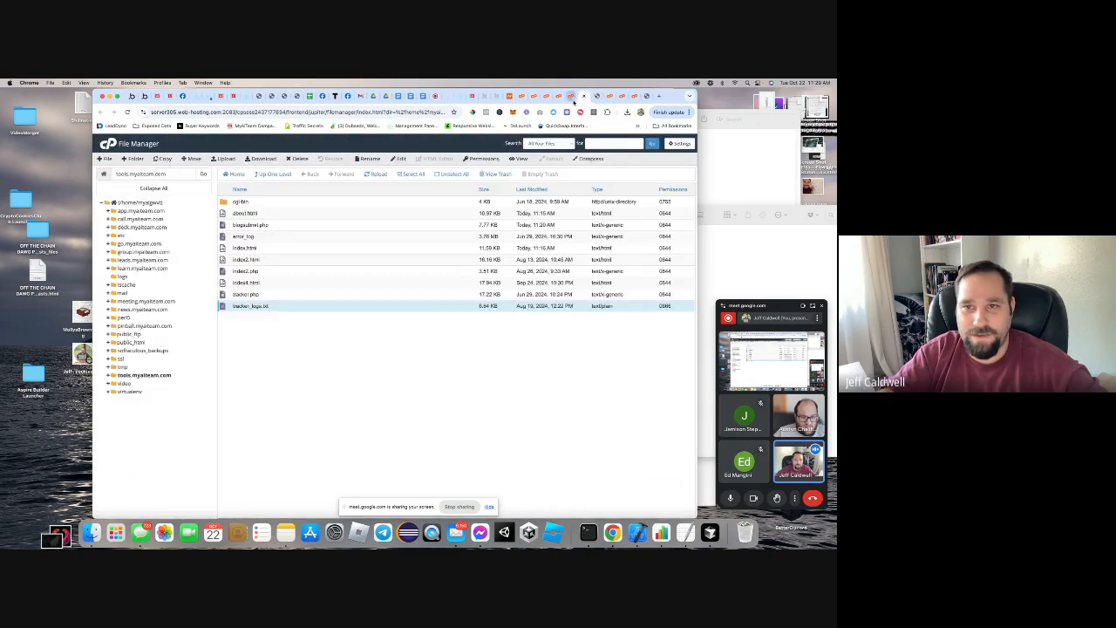
{"action": "left_click", "coordinate": [586, 99]}
{"action": "left_click", "coordinate": [597, 97]}
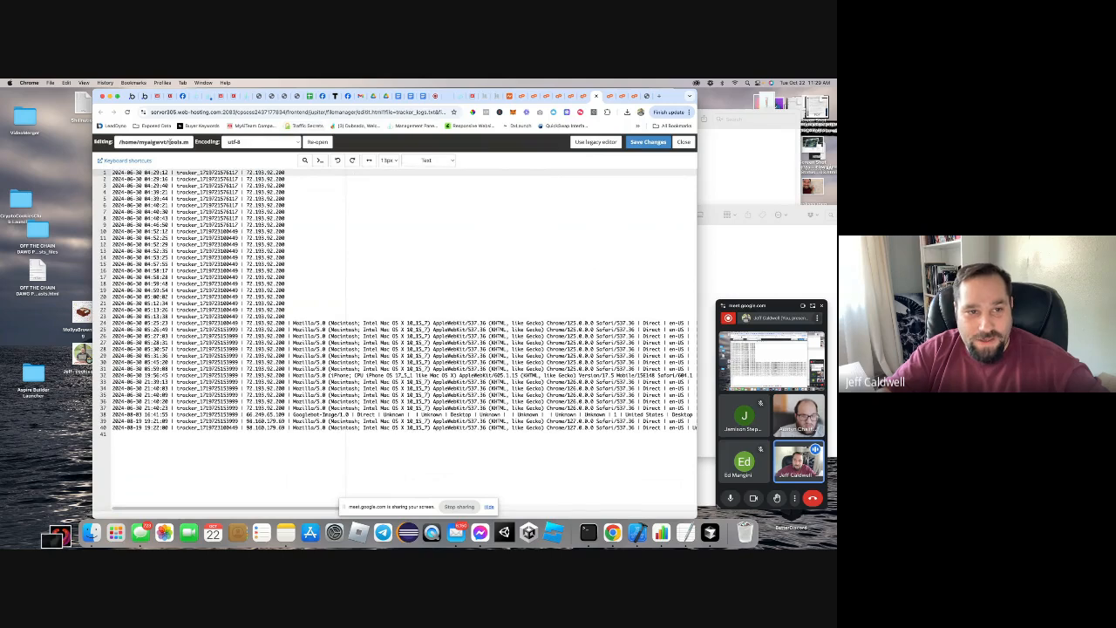
- Select the tracker_logs.txt editing path and go to the MyAITeam dashboard
{"action": "triple_click", "coordinate": [168, 141]}
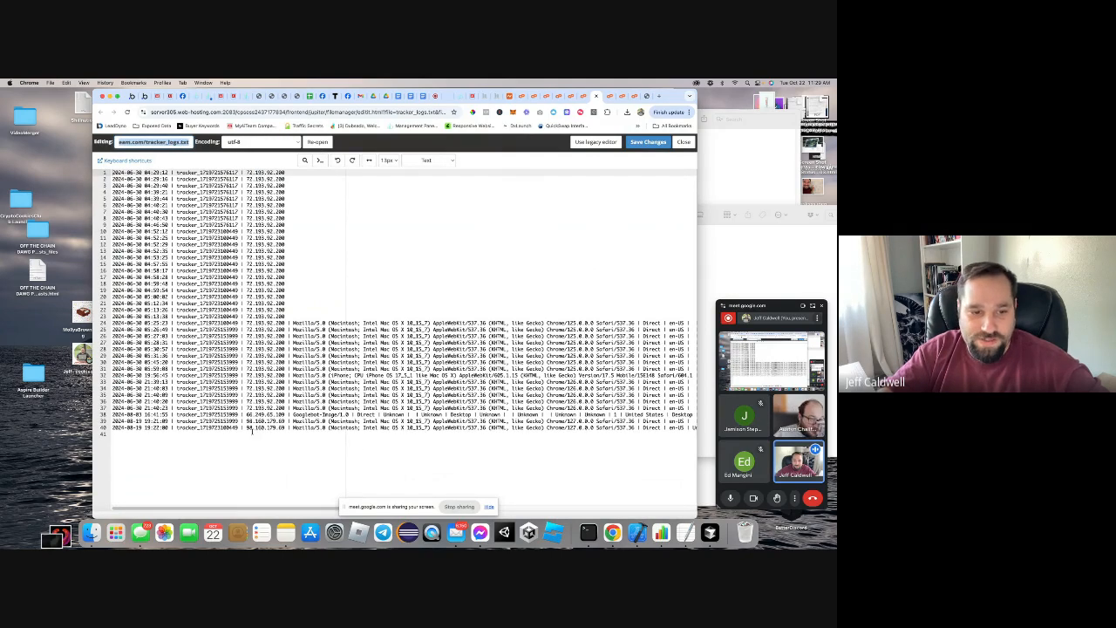
{"action": "left_click", "coordinate": [154, 142]}
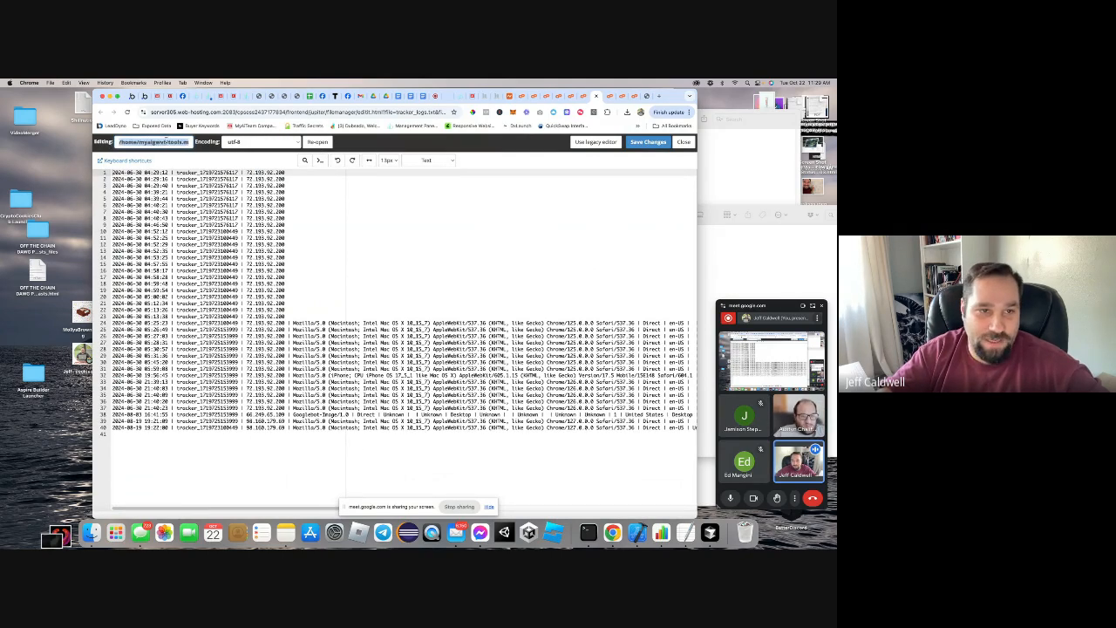
{"action": "left_click_drag", "start_coordinate": [168, 141], "coordinate": [242, 152]}
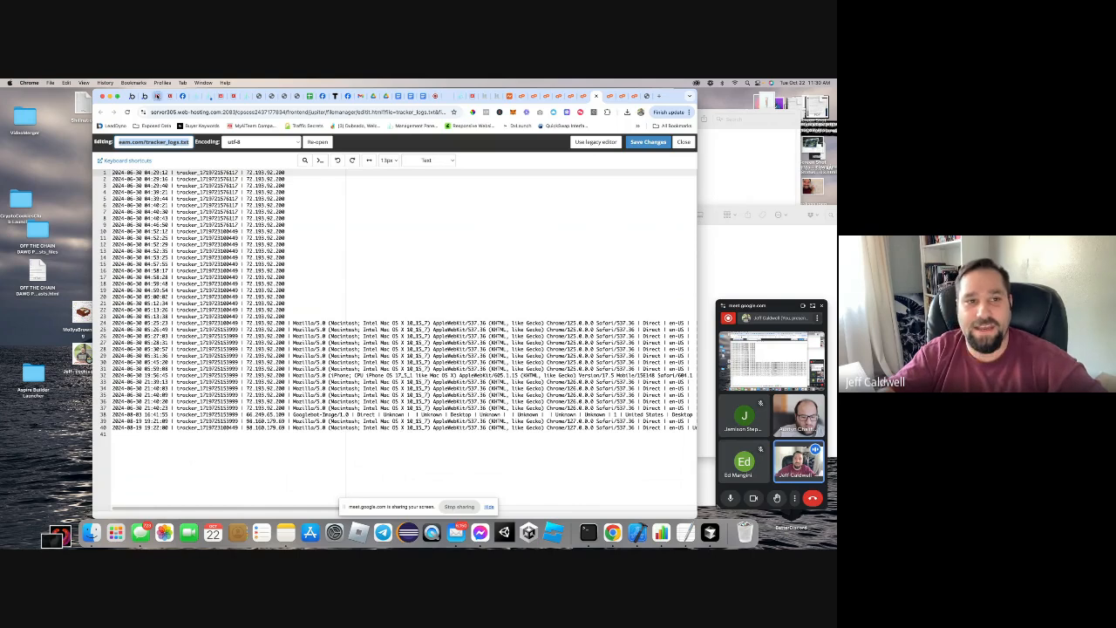
{"action": "left_click", "coordinate": [158, 96]}
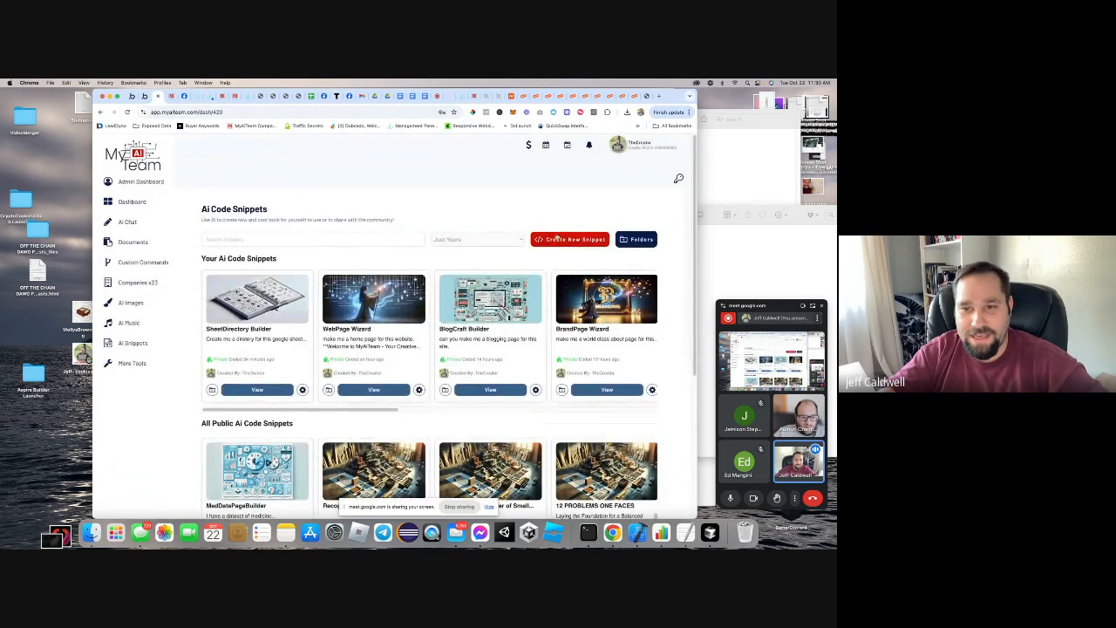
- Start a new snippet prompt asking for a chart with the tracker logs address, and copy about thirty log lines
{"action": "left_click", "coordinate": [555, 235]}
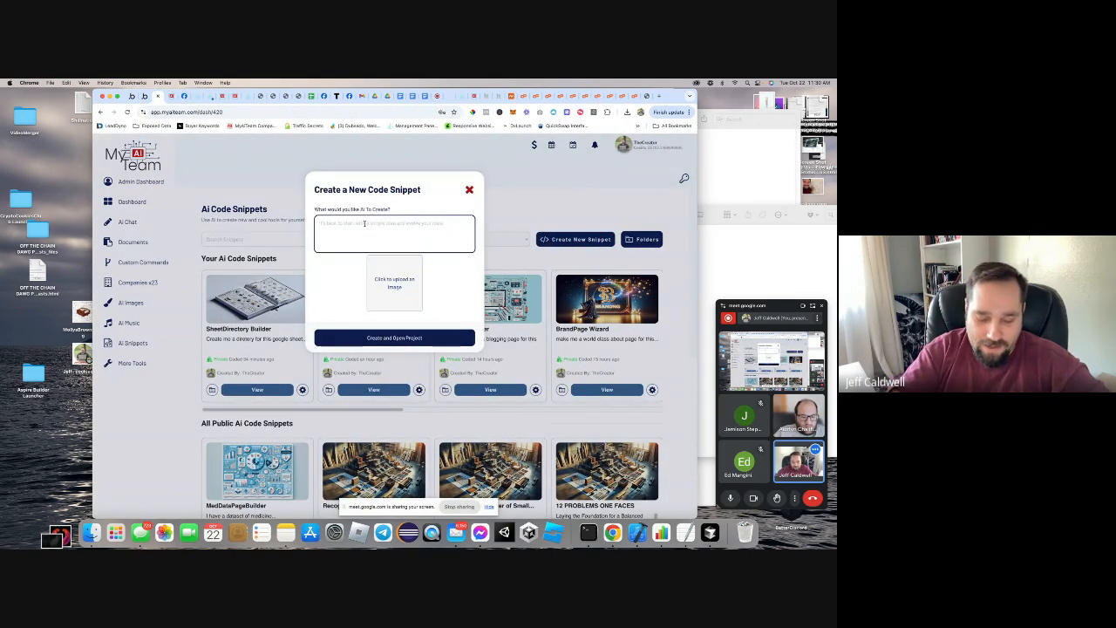
{"action": "type", "text": "grve me a cha"}
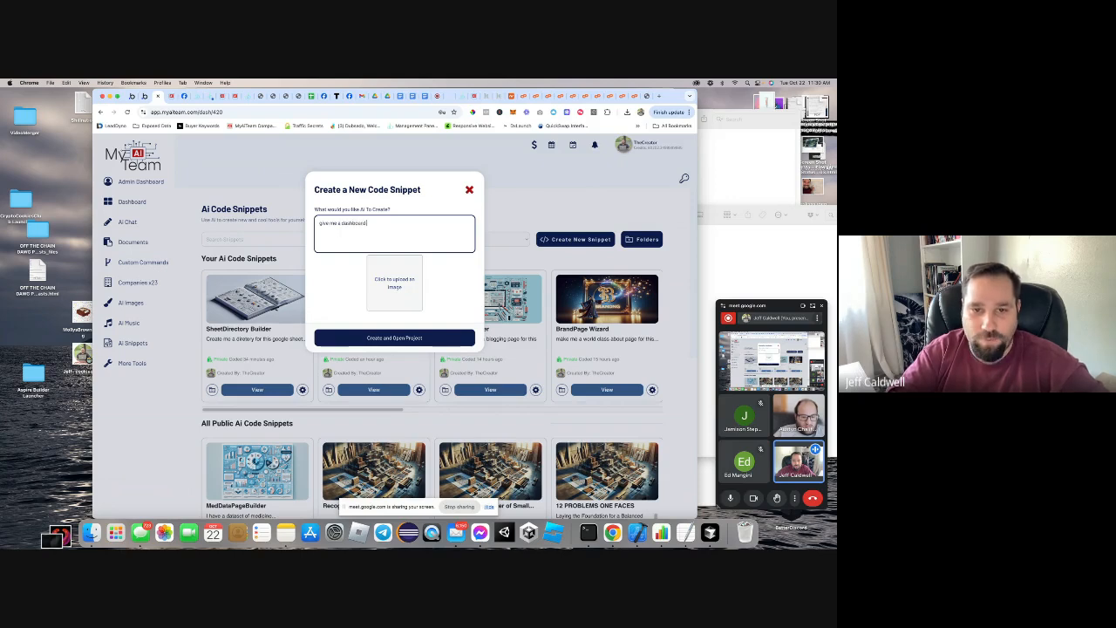
{"action": "key", "text": "super+v"}
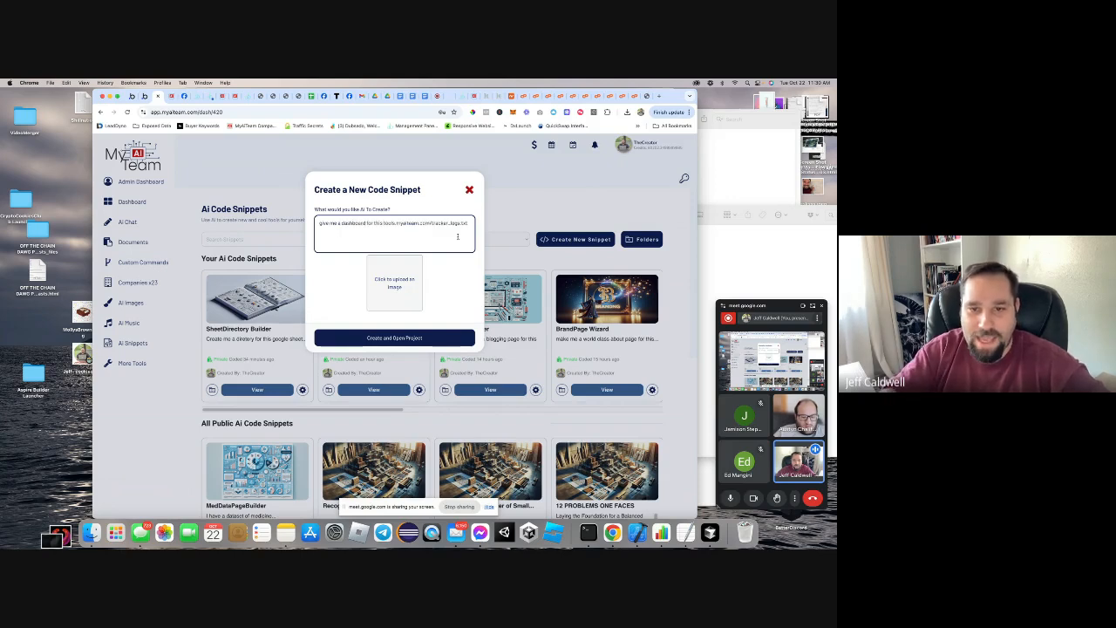
{"action": "left_click", "coordinate": [645, 96]}
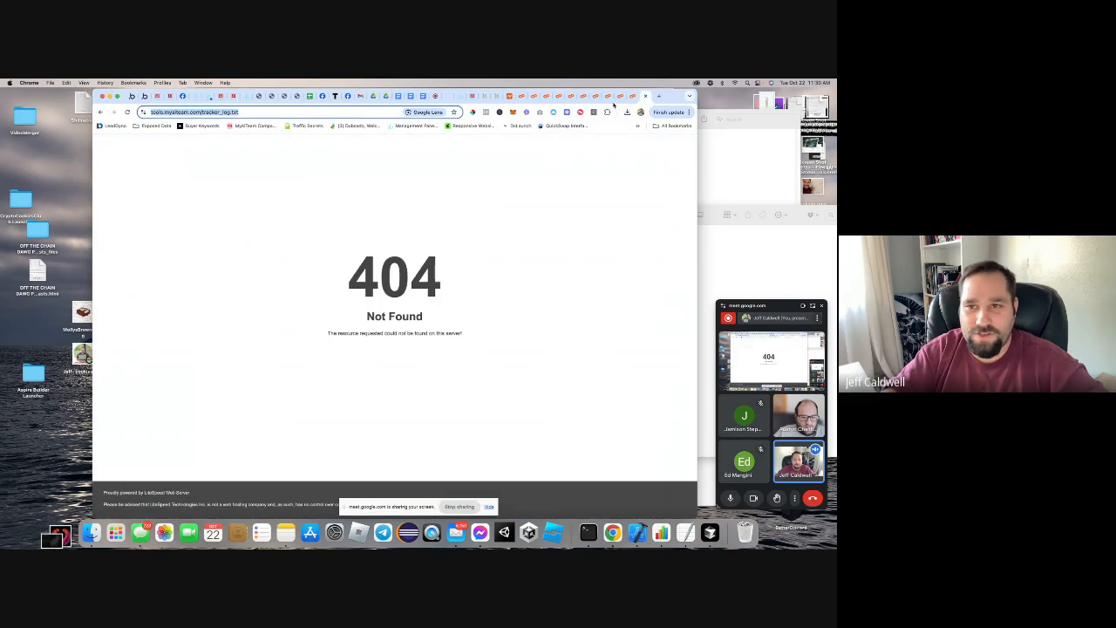
{"action": "left_click", "coordinate": [620, 96]}
{"action": "left_click", "coordinate": [621, 99]}
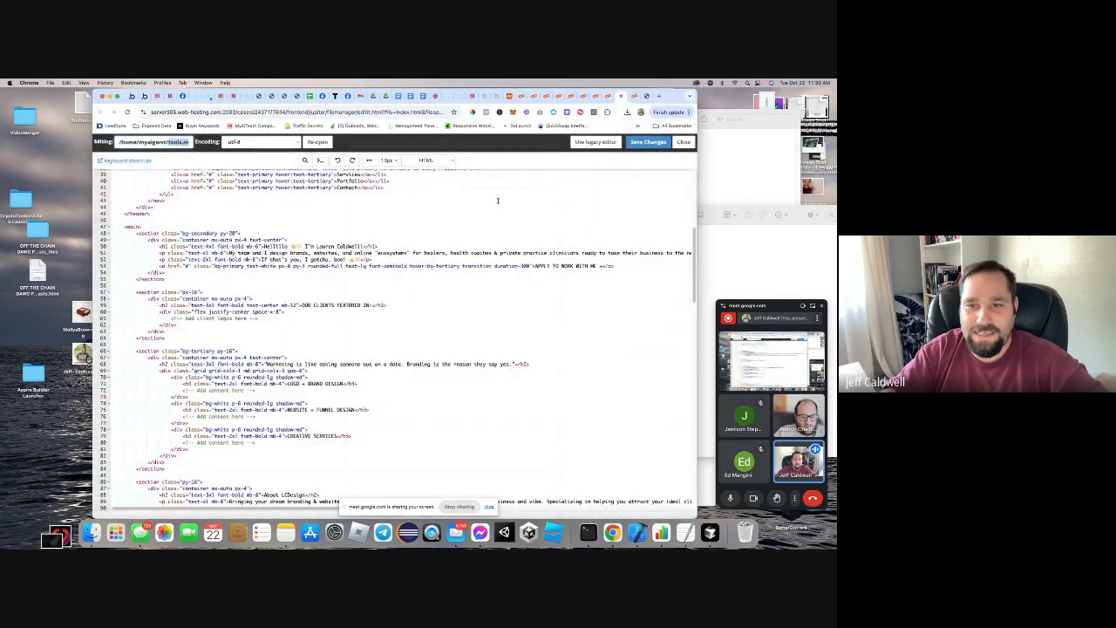
{"action": "left_click", "coordinate": [607, 98]}
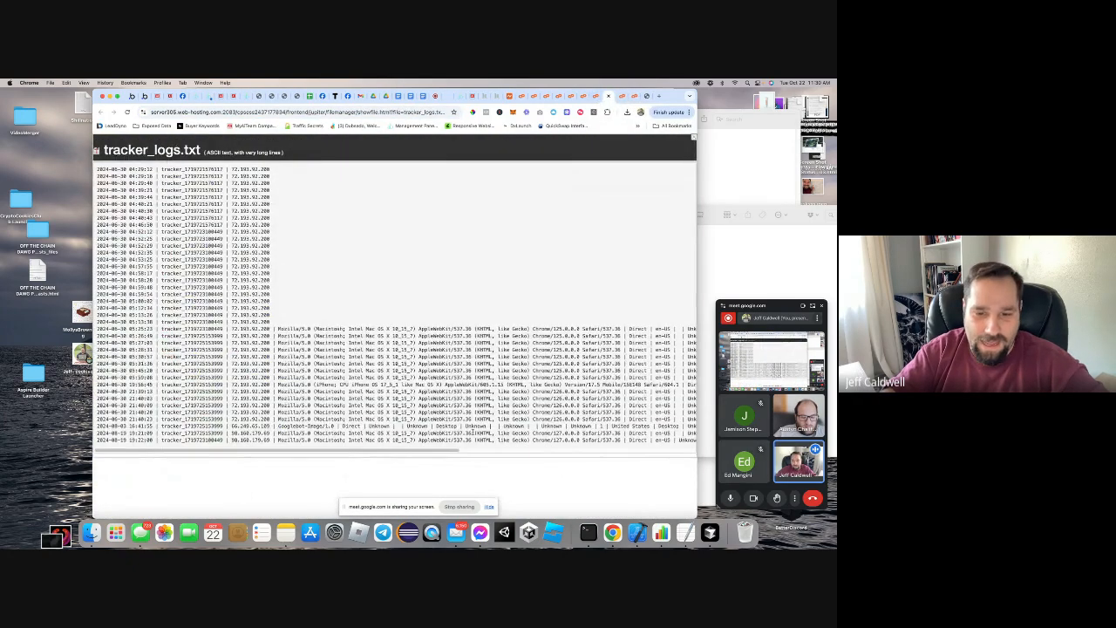
{"action": "left_click_drag", "start_coordinate": [98, 166], "coordinate": [396, 371]}
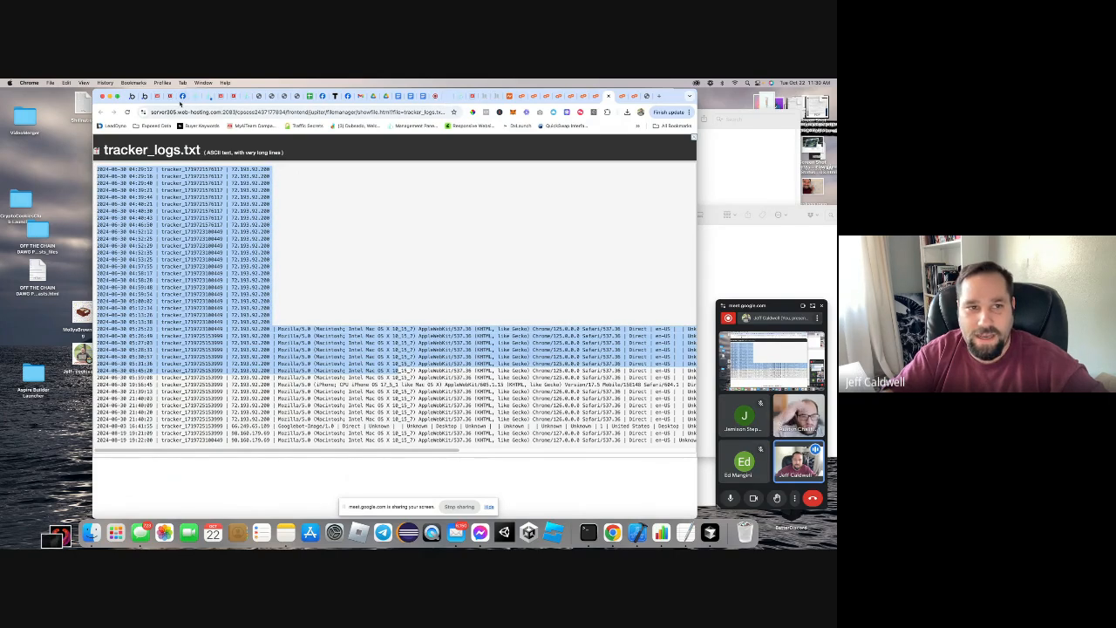
- Add an example-data note with the pasted log lines to the prompt and generate the dashboard
{"action": "left_click", "coordinate": [158, 98]}
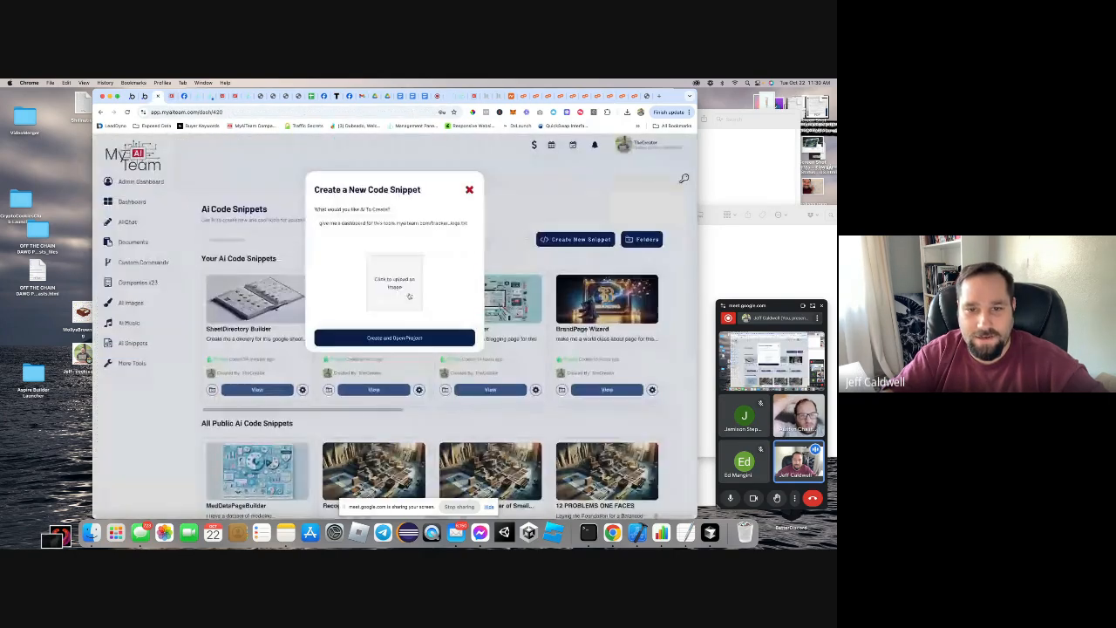
{"action": "left_click", "coordinate": [453, 224]}
{"action": "key", "text": "Return"}
{"action": "type", "text": "here is"}
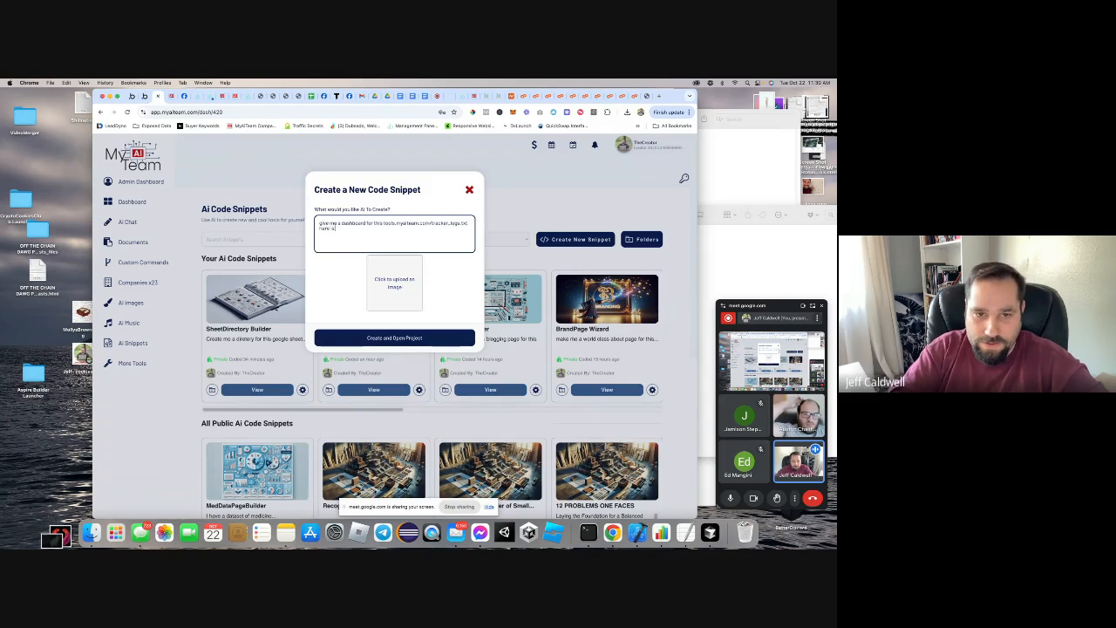
{"action": "type", "text": " exa"}
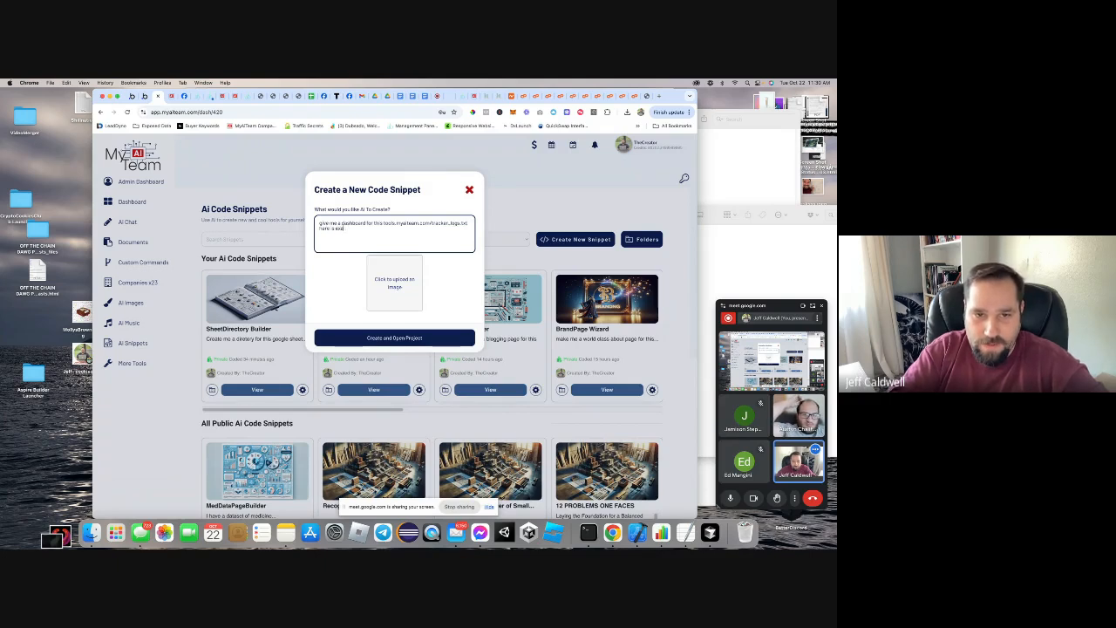
{"action": "type", "text": "mple data is"}
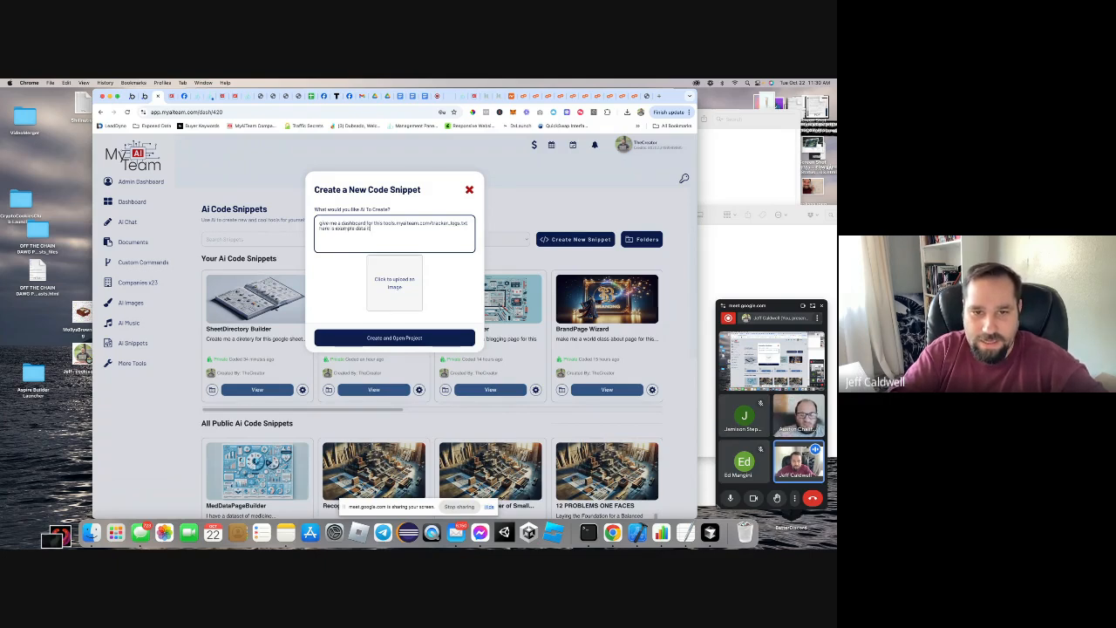
{"action": "type", "text": " pu"}
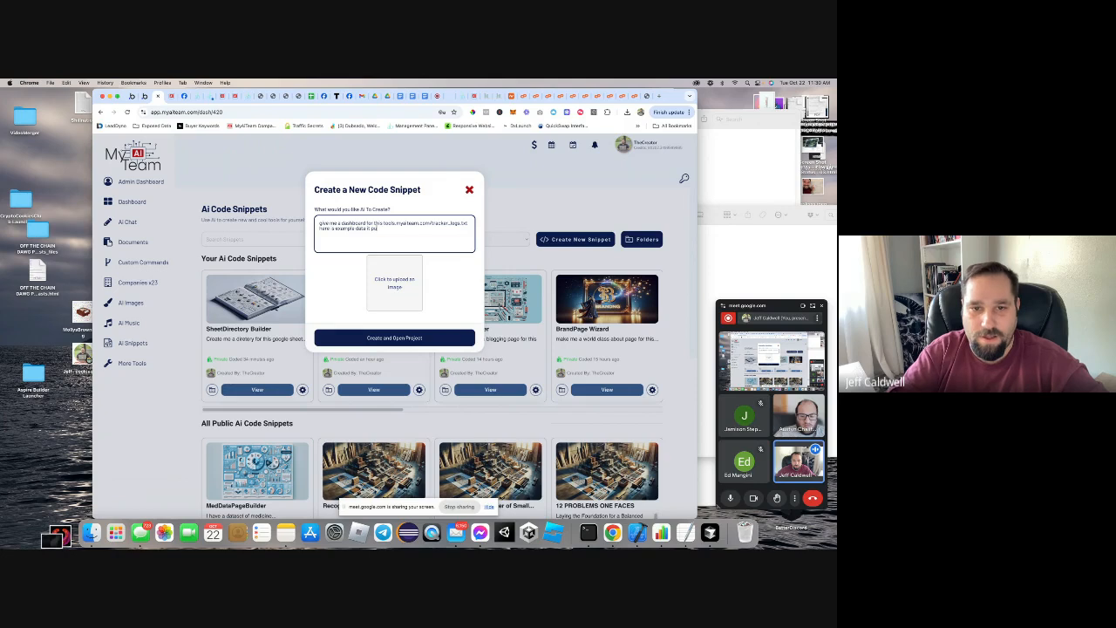
{"action": "type", "text": "blis"}
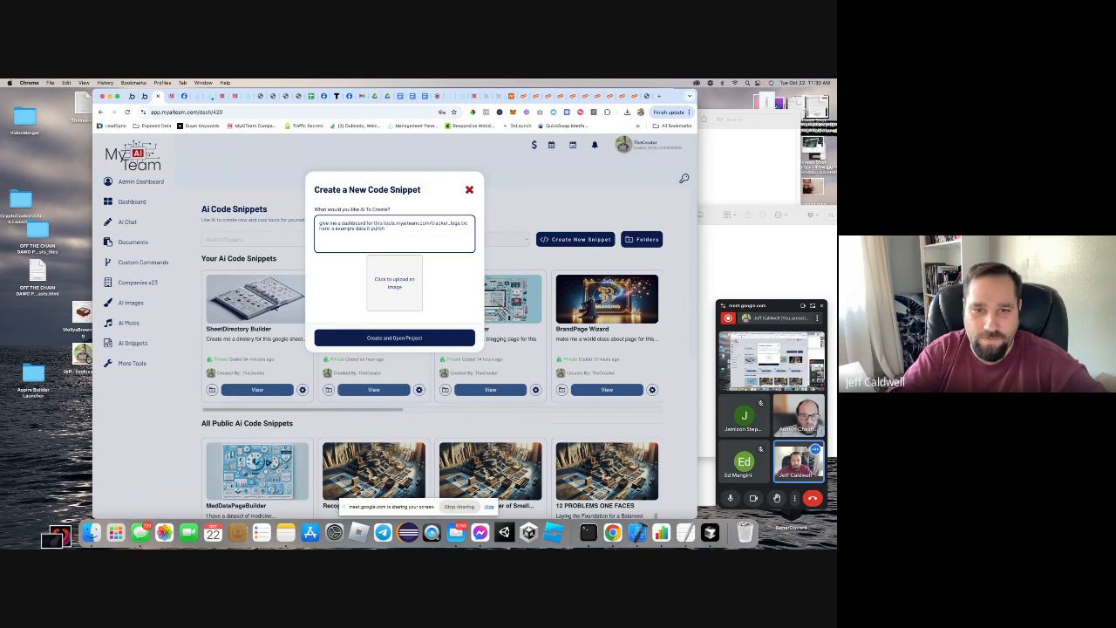
{"action": "key", "text": "BackSpace"}
{"action": "type", "text": "make it live."}
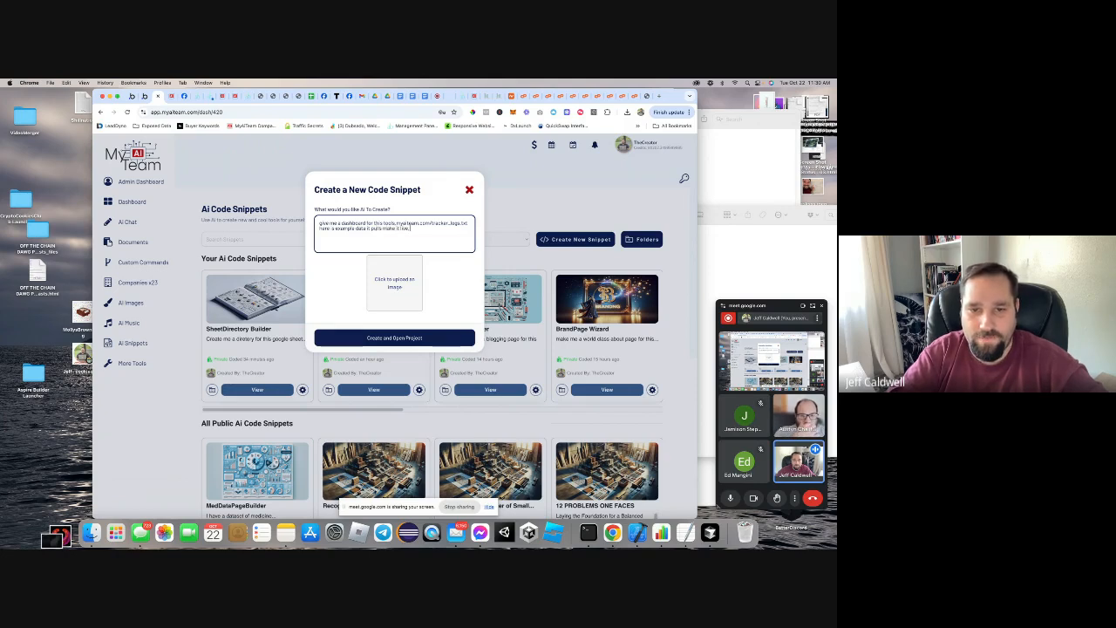
{"action": "key", "text": "super+v"}
{"action": "left_click", "coordinate": [436, 338]}
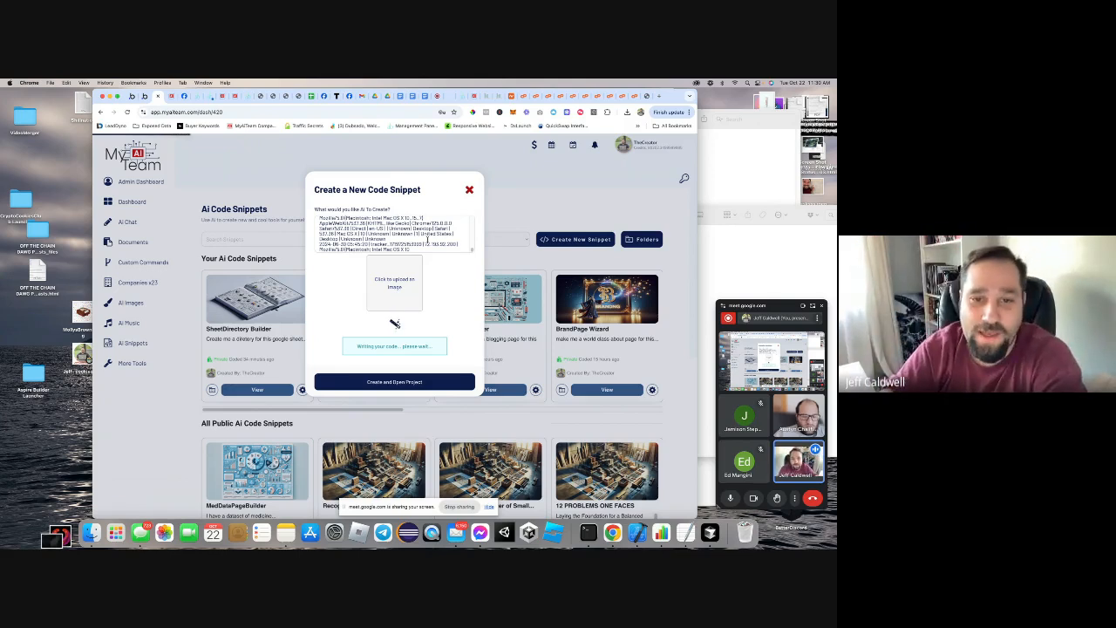
- Let the Tracker Logs Dashboard finish generating, then go to the GoHighLevel New Workflow tab
{"action": "scroll", "coordinate": [410, 239], "scroll_direction": "up", "scroll_amount": 5}
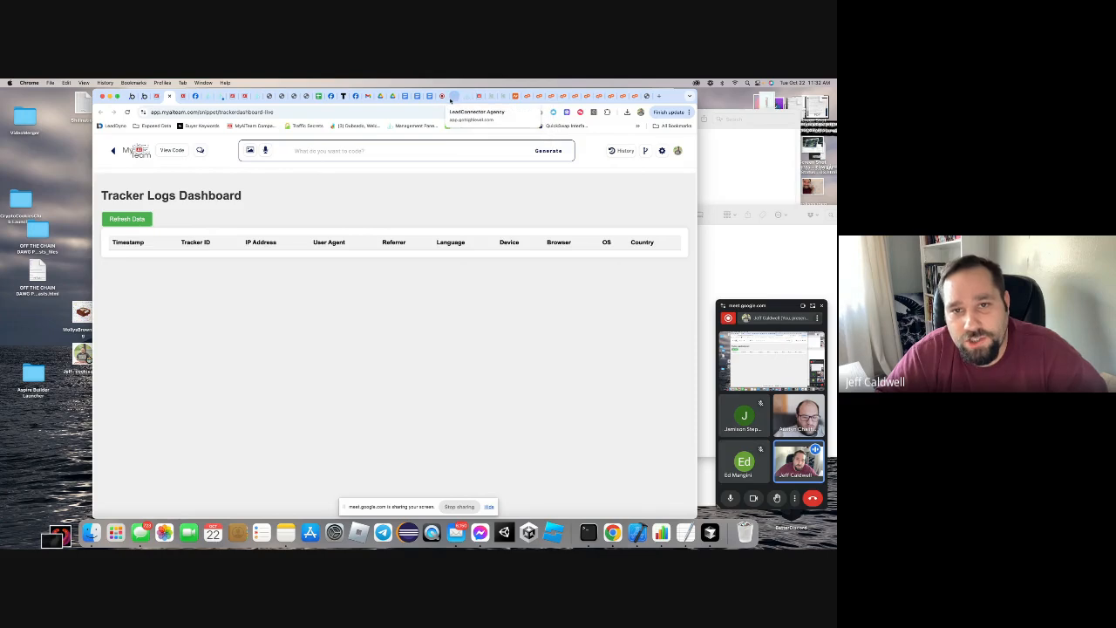
{"action": "left_click", "coordinate": [450, 97]}
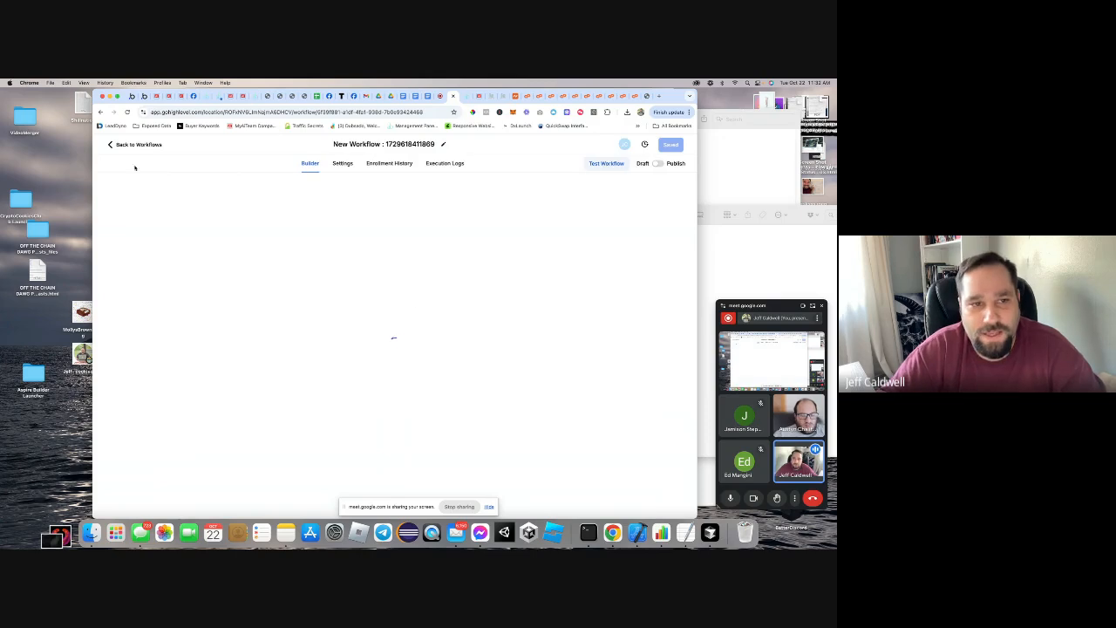
- Return to the workflow list and open Memberships to show the courses dashboard
{"action": "left_click", "coordinate": [122, 145]}
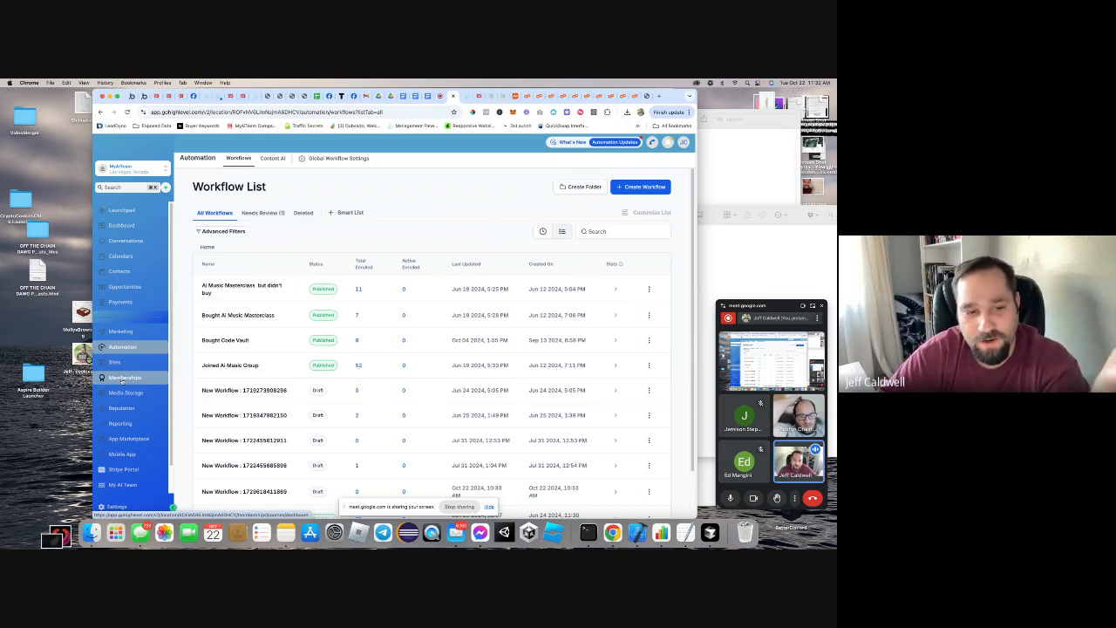
{"action": "left_click", "coordinate": [124, 377]}
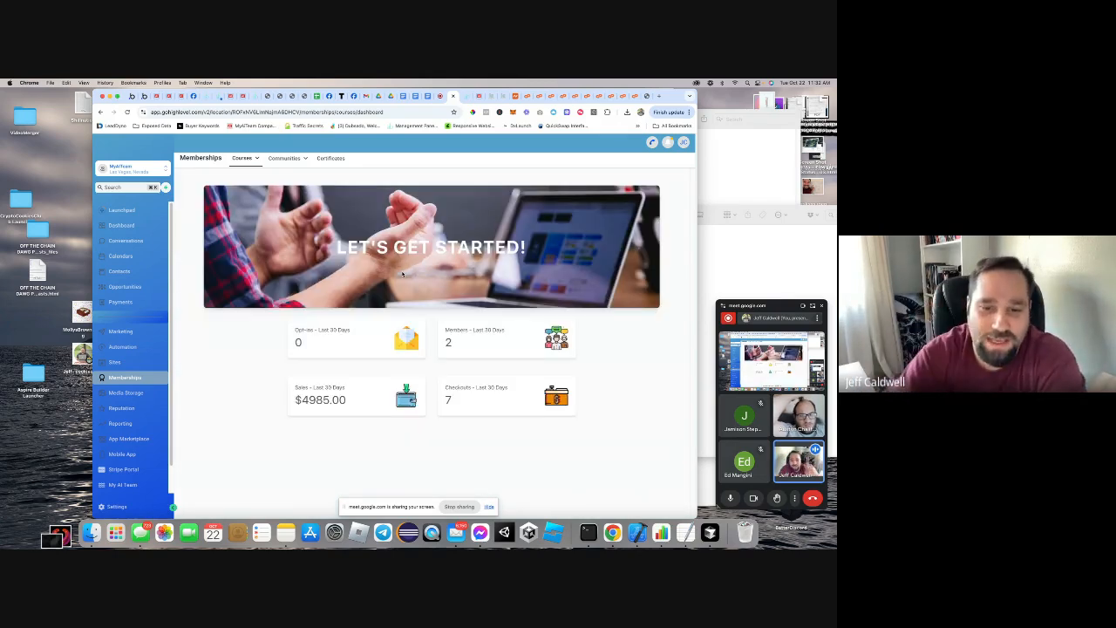
- Go to Courses > Offers, preview the Ai Code Vault checkout at $997.00, then return to the offers list
{"action": "left_click", "coordinate": [243, 158]}
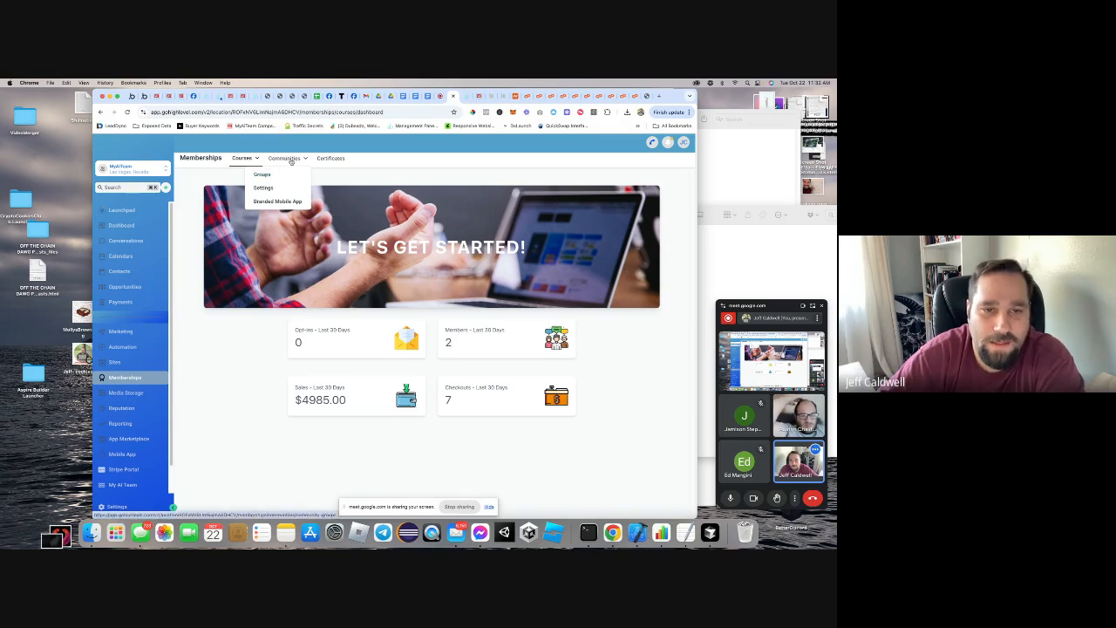
{"action": "left_click", "coordinate": [282, 171]}
{"action": "mouse_move", "coordinate": [243, 160]}
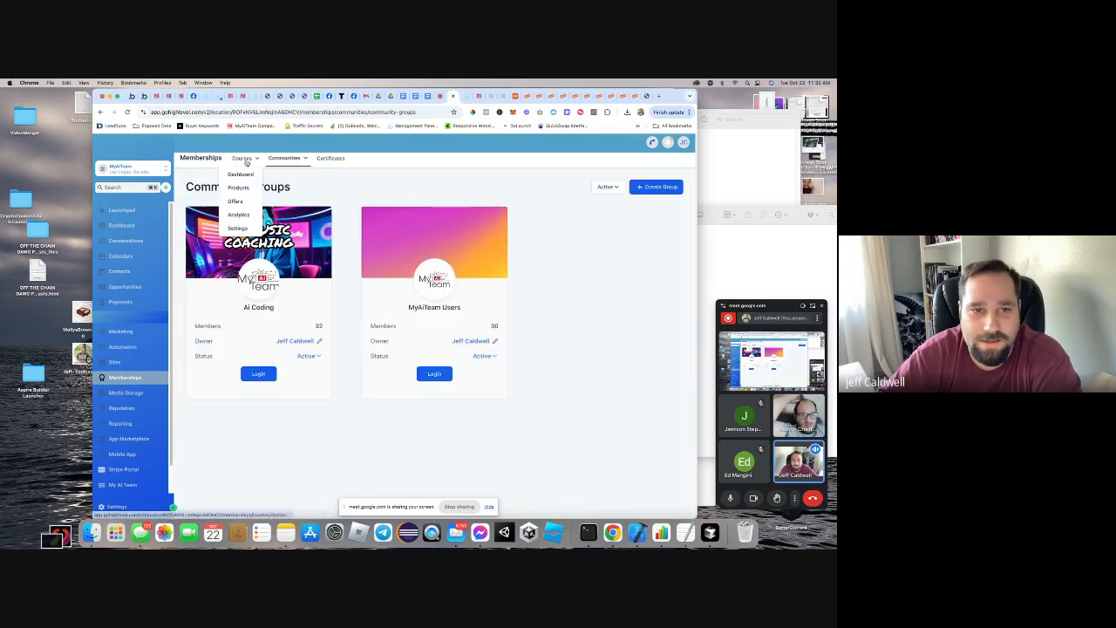
{"action": "left_click", "coordinate": [235, 201]}
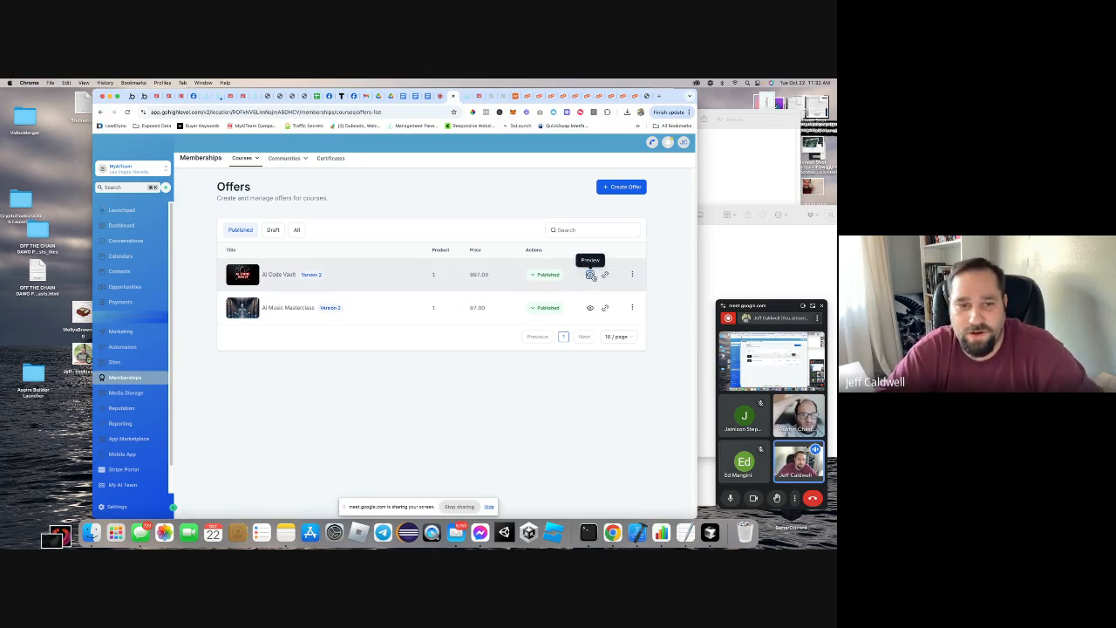
{"action": "left_click", "coordinate": [591, 274]}
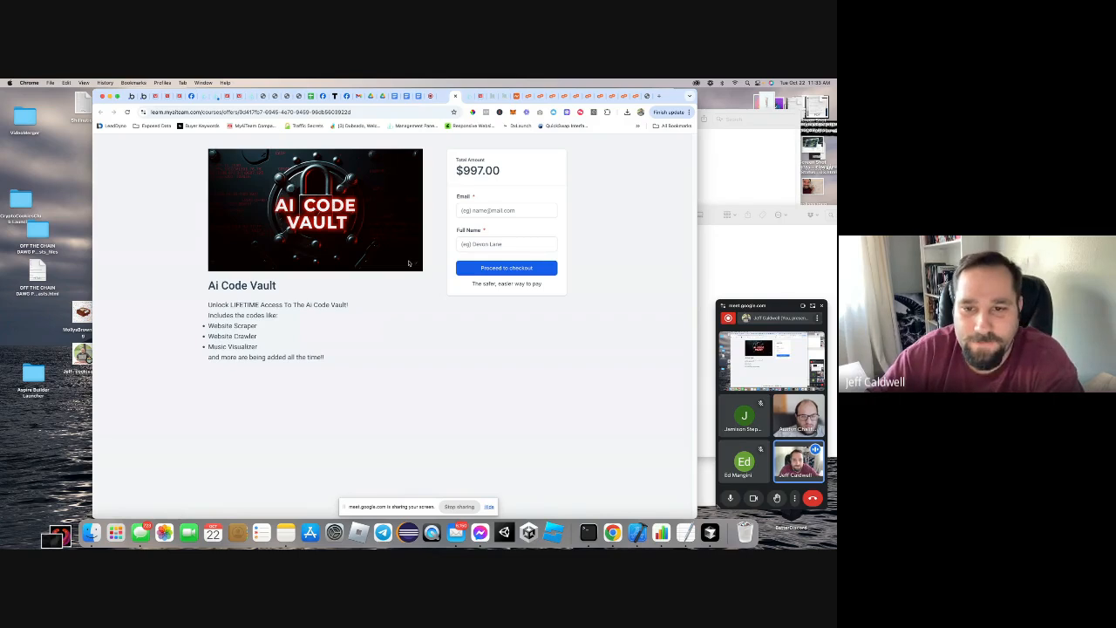
{"action": "left_click", "coordinate": [443, 98]}
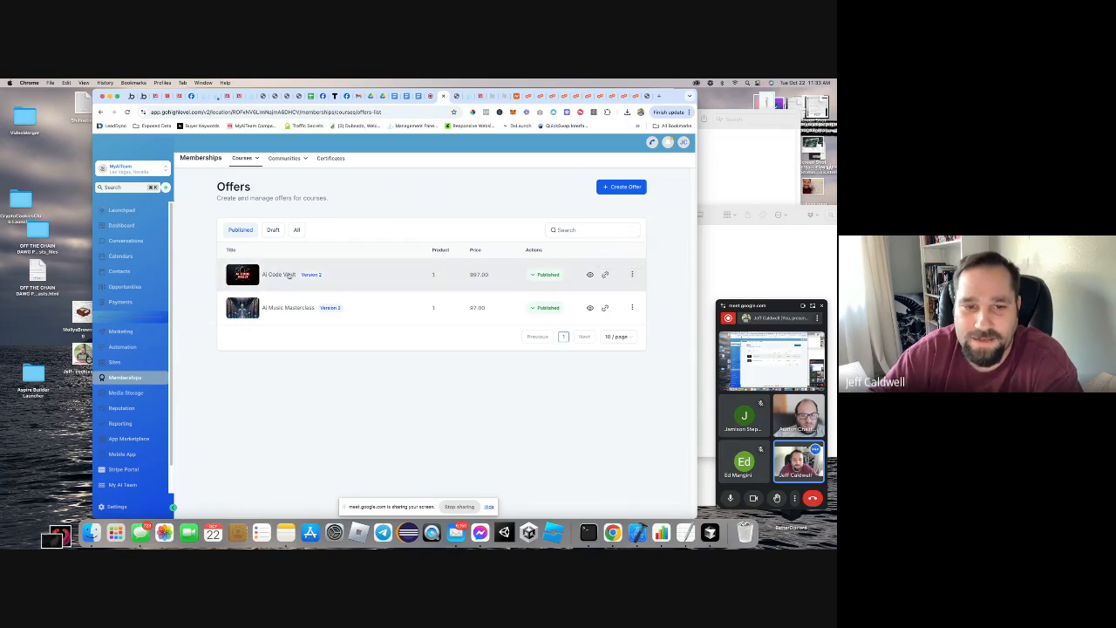
- Open the Ai Code Vault offer details and look through them
{"action": "left_click", "coordinate": [312, 261]}
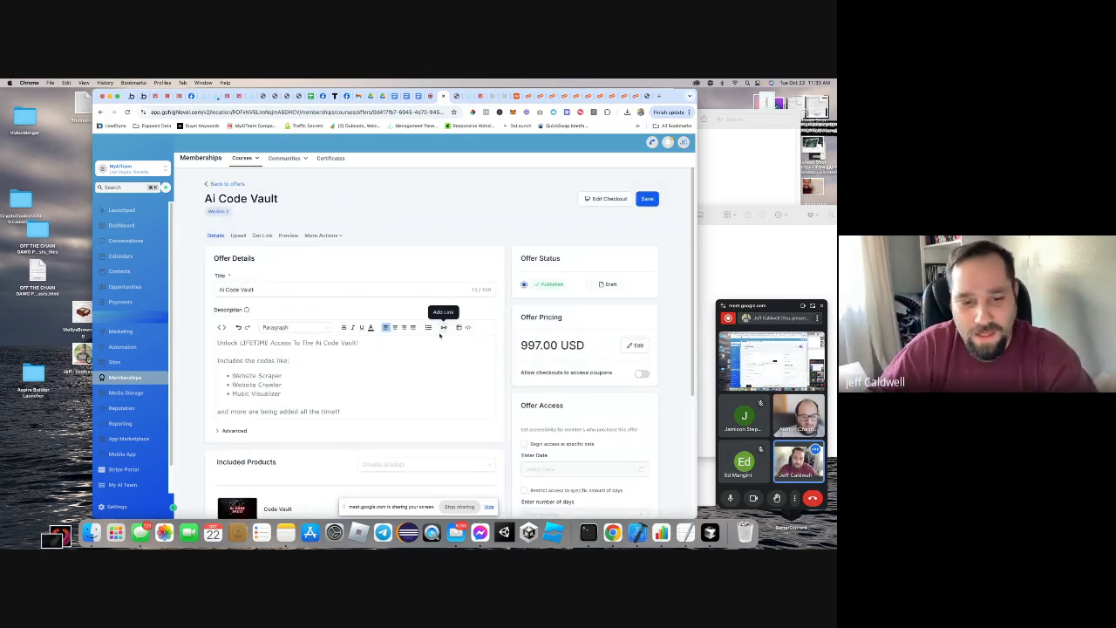
{"action": "scroll", "coordinate": [434, 349], "scroll_direction": "down", "scroll_amount": 4}
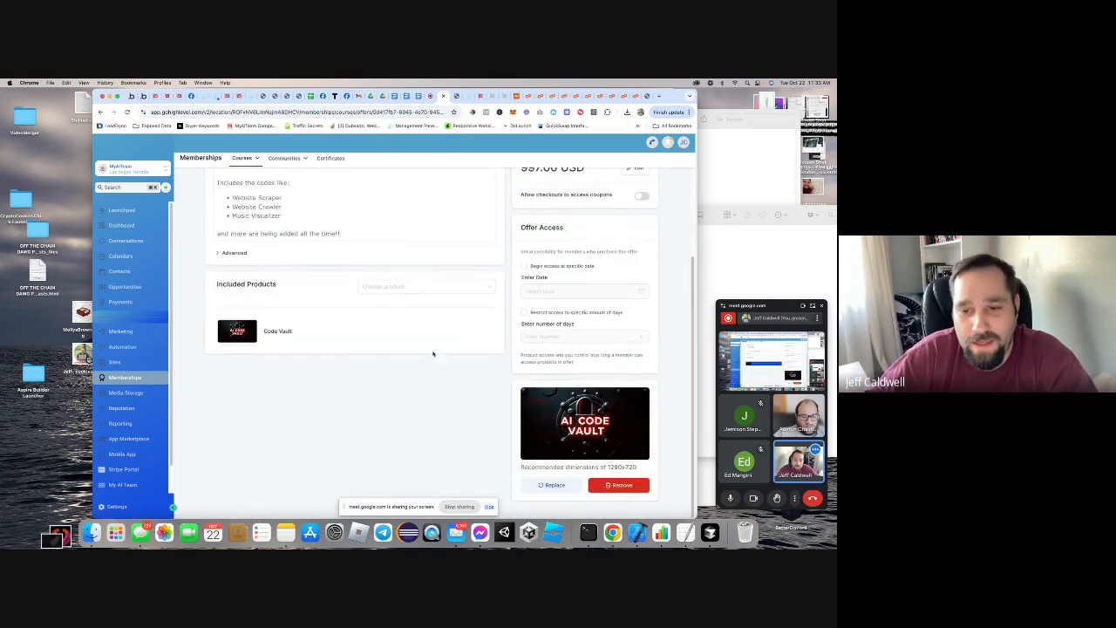
{"action": "scroll", "coordinate": [320, 333], "scroll_direction": "up", "scroll_amount": 4}
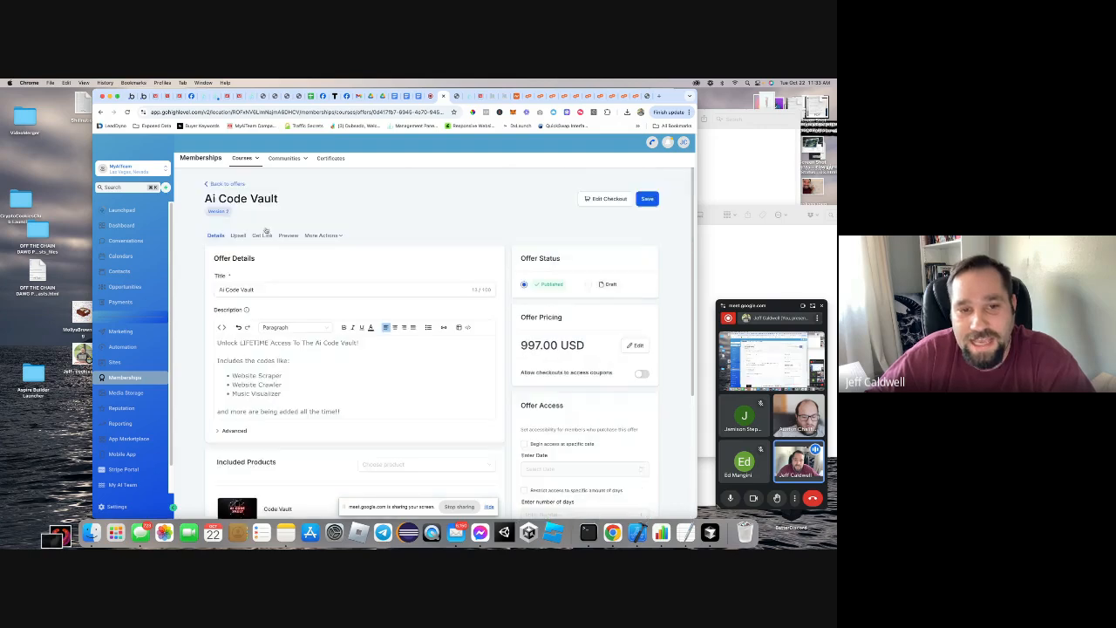
- Open the Code Vault course under Courses > Products and preview its Website Scraper Code lesson
{"action": "left_click", "coordinate": [244, 158]}
{"action": "left_click", "coordinate": [239, 187]}
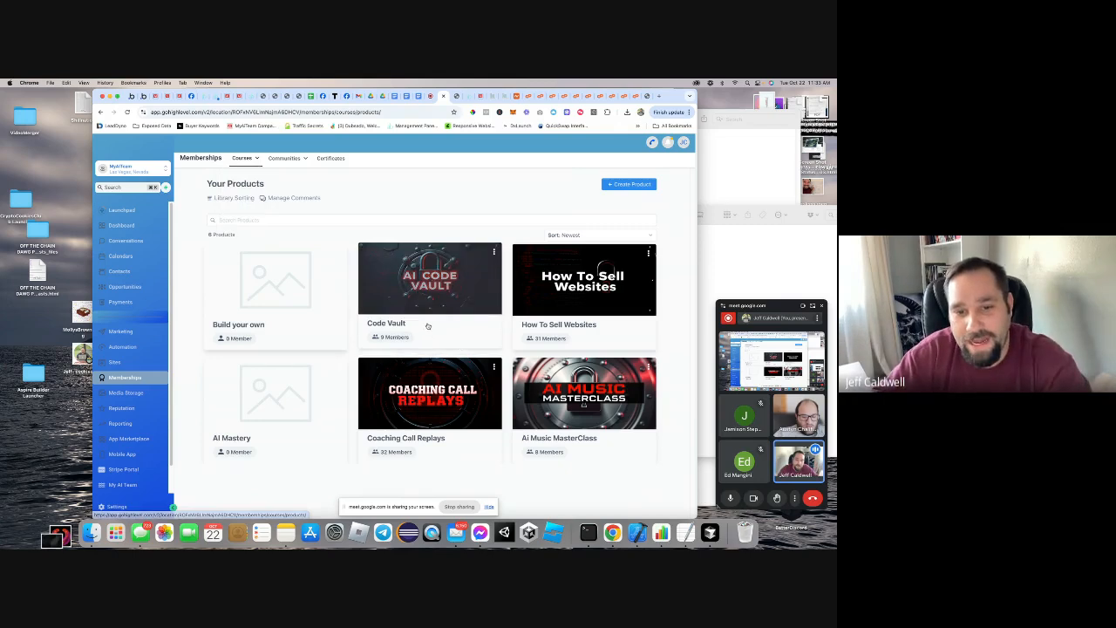
{"action": "left_click", "coordinate": [433, 296]}
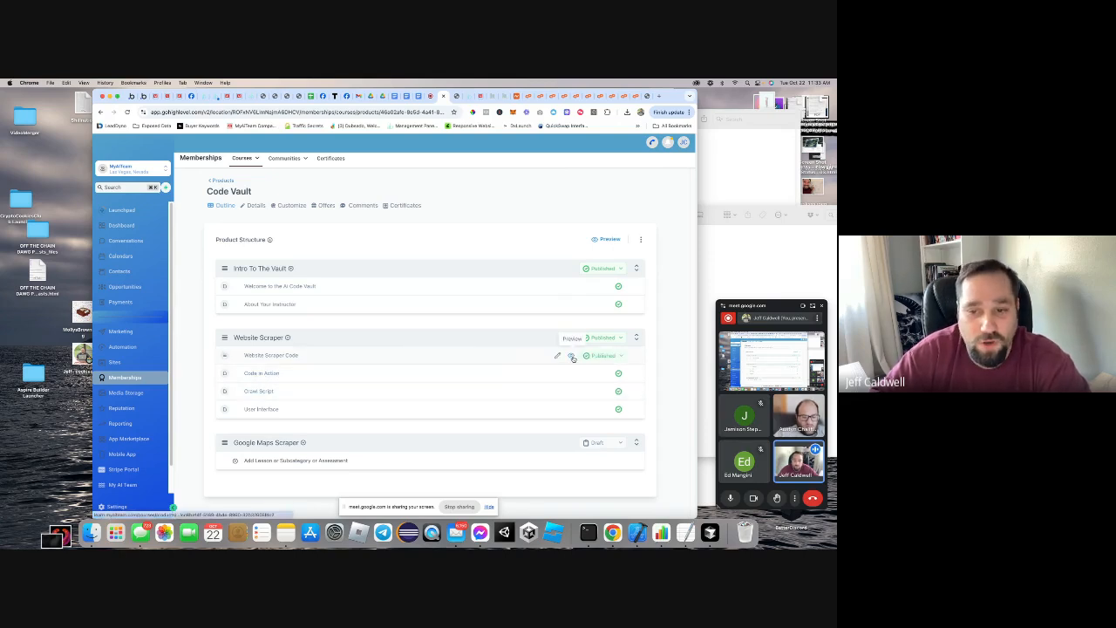
{"action": "left_click", "coordinate": [572, 357]}
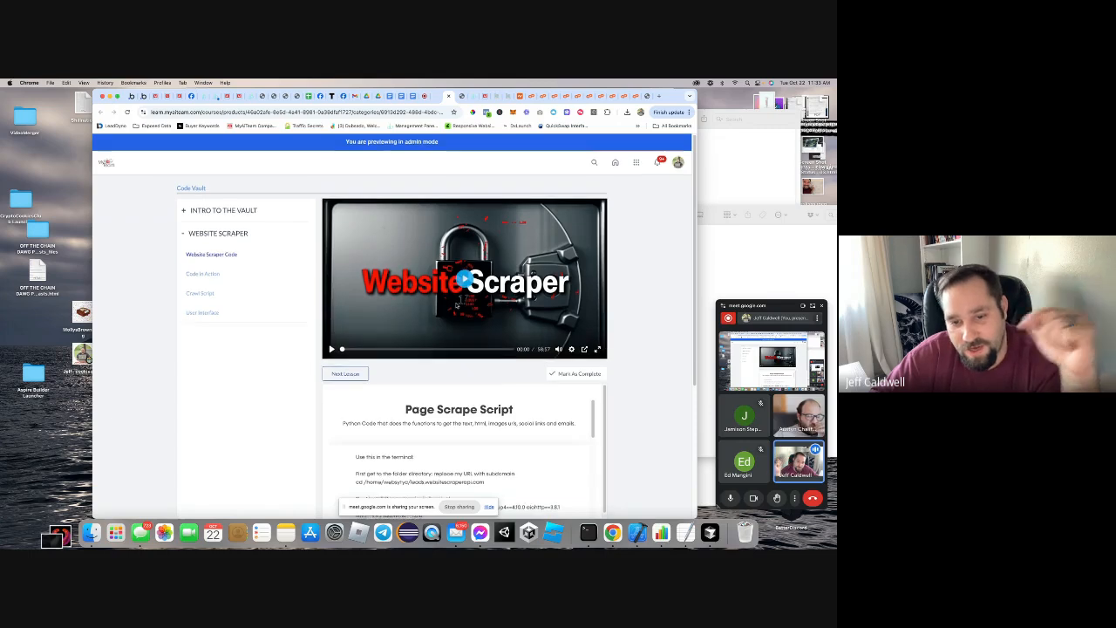
{"action": "scroll", "coordinate": [631, 336], "scroll_direction": "down", "scroll_amount": 1}
{"action": "scroll", "coordinate": [631, 336], "scroll_direction": "down", "scroll_amount": 1}
{"action": "scroll", "coordinate": [486, 399], "scroll_direction": "down", "scroll_amount": 2}
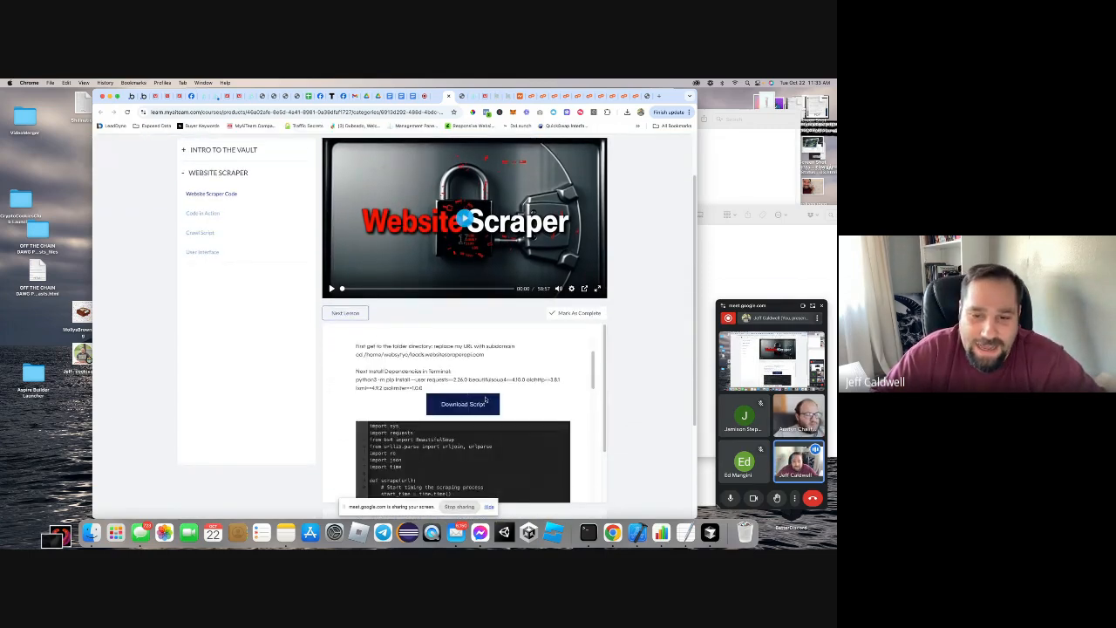
{"action": "scroll", "coordinate": [489, 403], "scroll_direction": "down", "scroll_amount": 3}
{"action": "scroll", "coordinate": [462, 383], "scroll_direction": "up", "scroll_amount": 3}
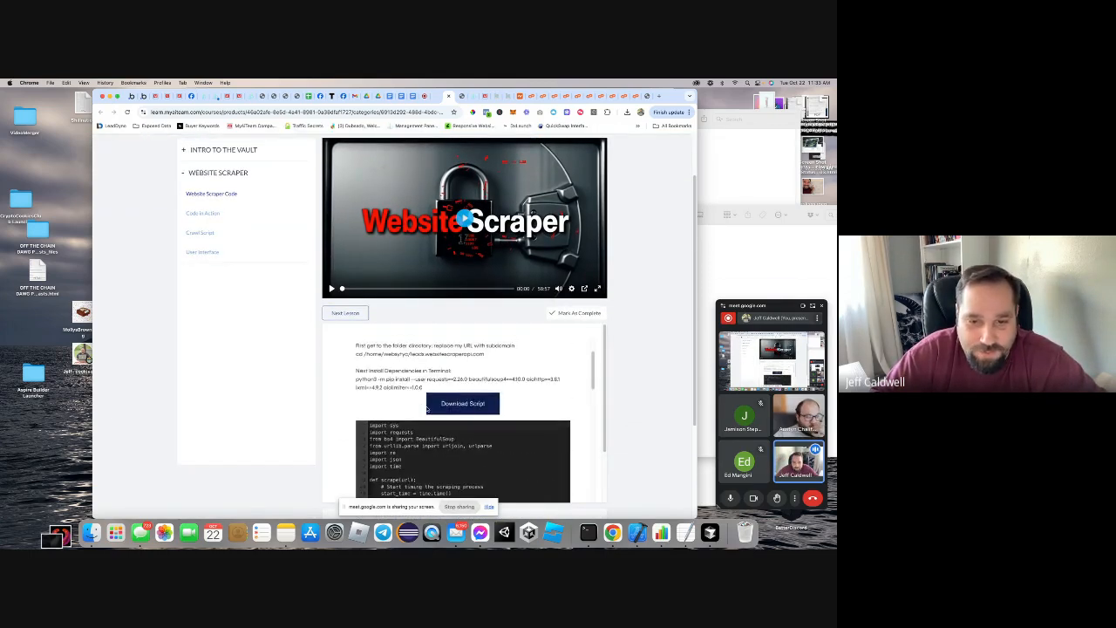
{"action": "scroll", "coordinate": [462, 393], "scroll_direction": "down", "scroll_amount": 3}
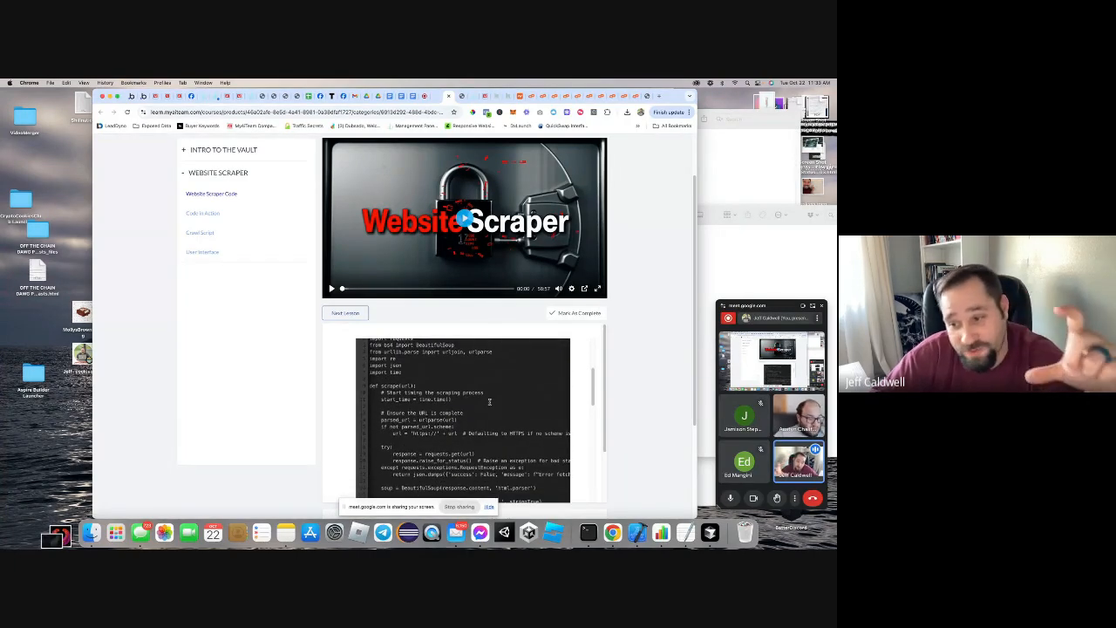
{"action": "scroll", "coordinate": [489, 402], "scroll_direction": "up", "scroll_amount": 5}
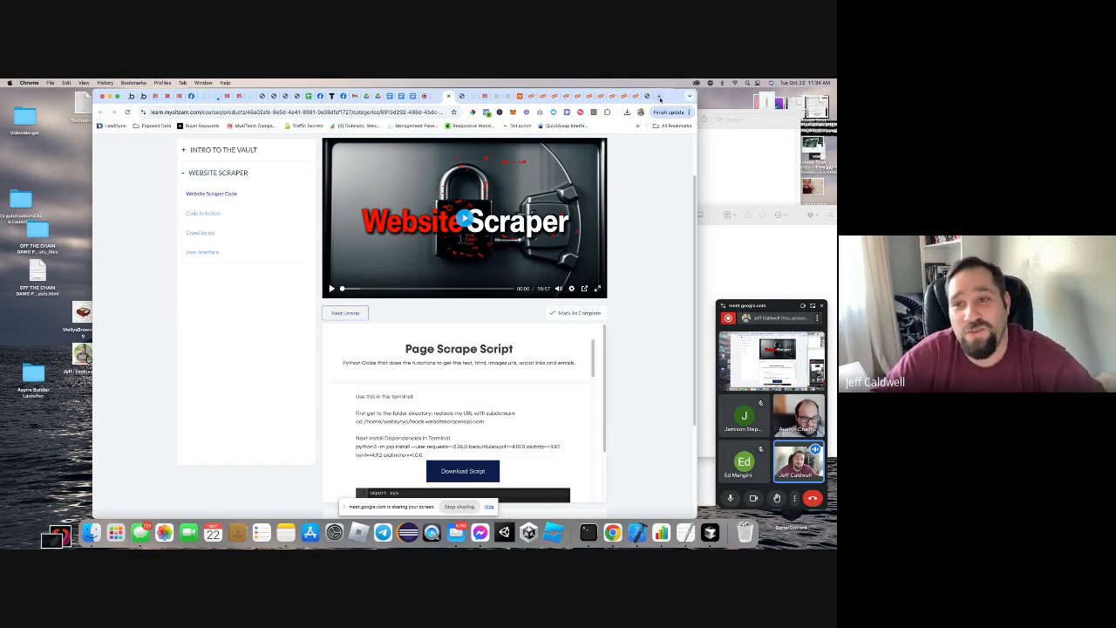
- Load rapidapi.com in a new tab and go to Rapid Studio's API project list
{"action": "key", "text": "super+t"}
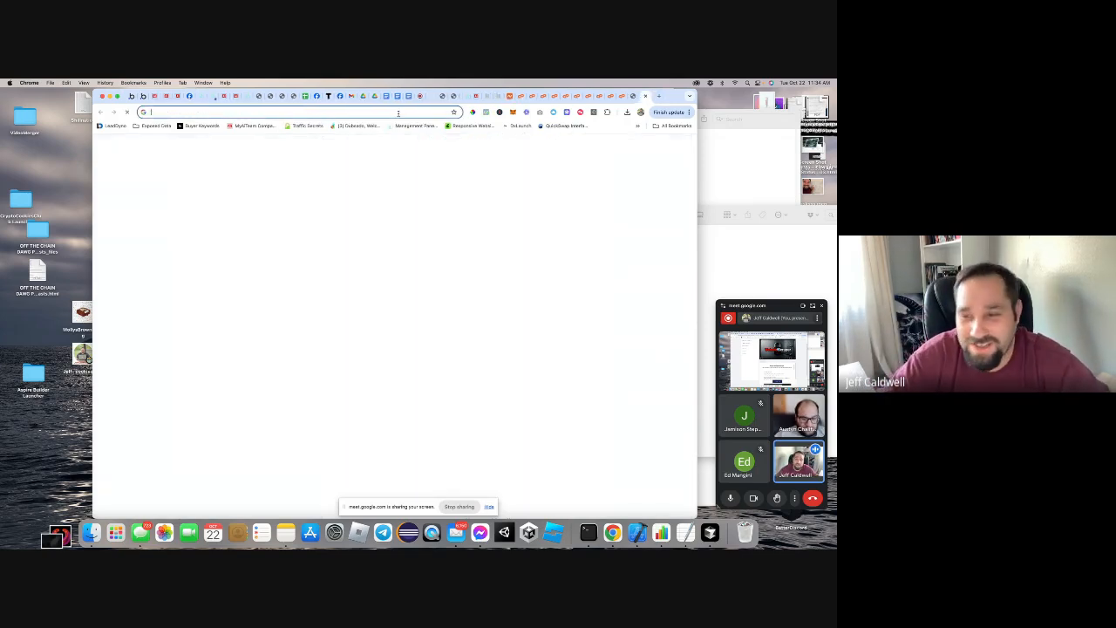
{"action": "type", "text": "re"}
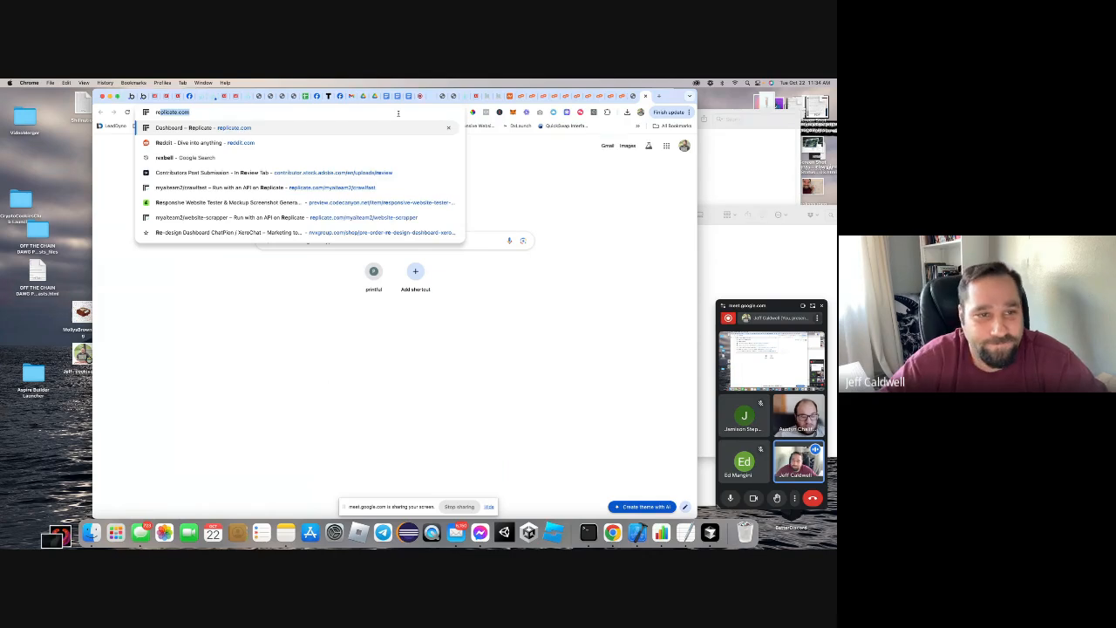
{"action": "type", "text": "p"}
{"action": "key", "text": "BackSpace"}
{"action": "key", "text": "BackSpace"}
{"action": "key", "text": "BackSpace"}
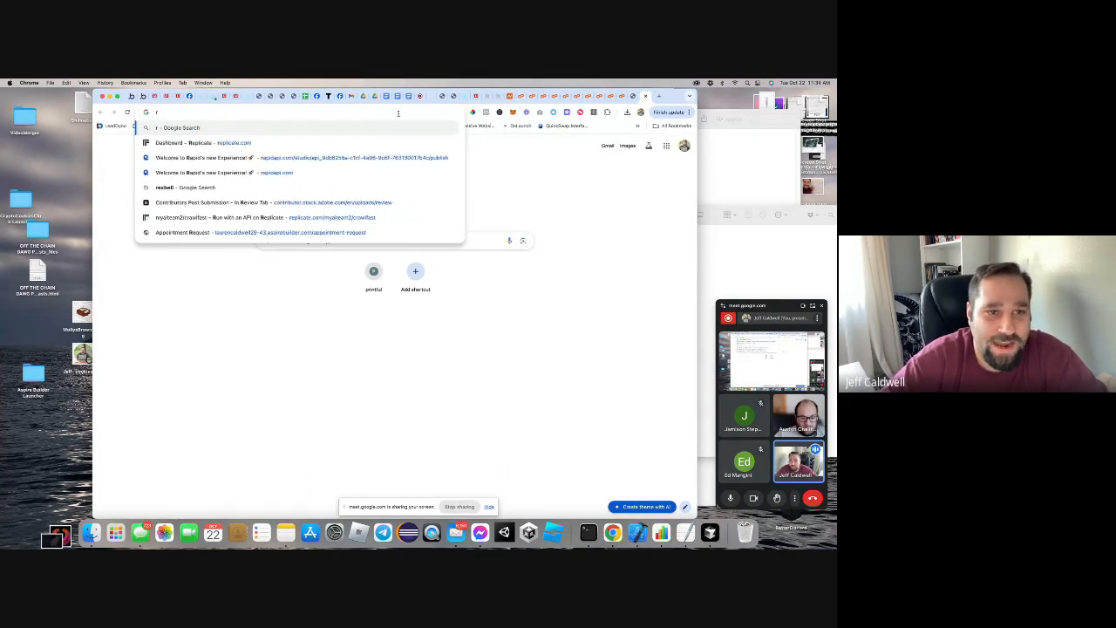
{"action": "type", "text": "e"}
{"action": "key", "text": "BackSpace"}
{"action": "key", "text": "BackSpace"}
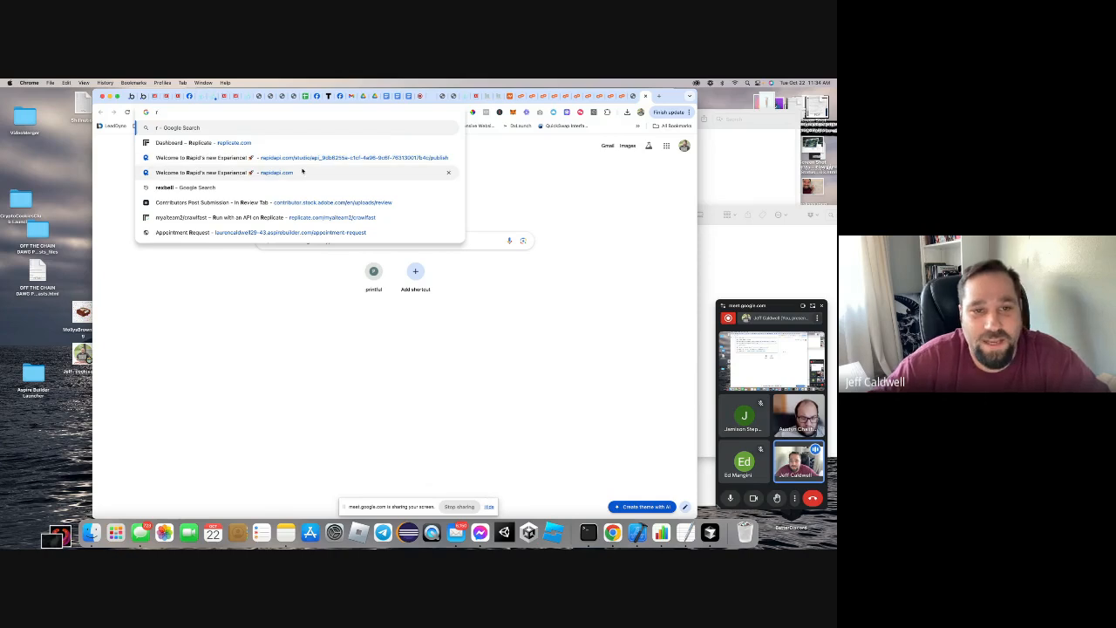
{"action": "left_click", "coordinate": [302, 172]}
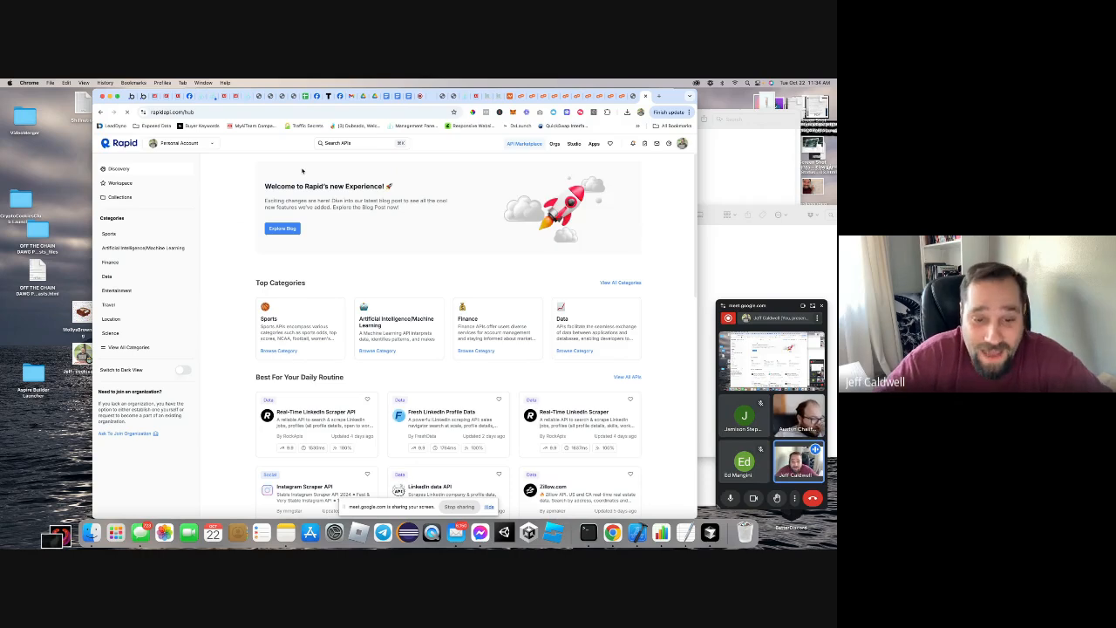
{"action": "left_click", "coordinate": [574, 144]}
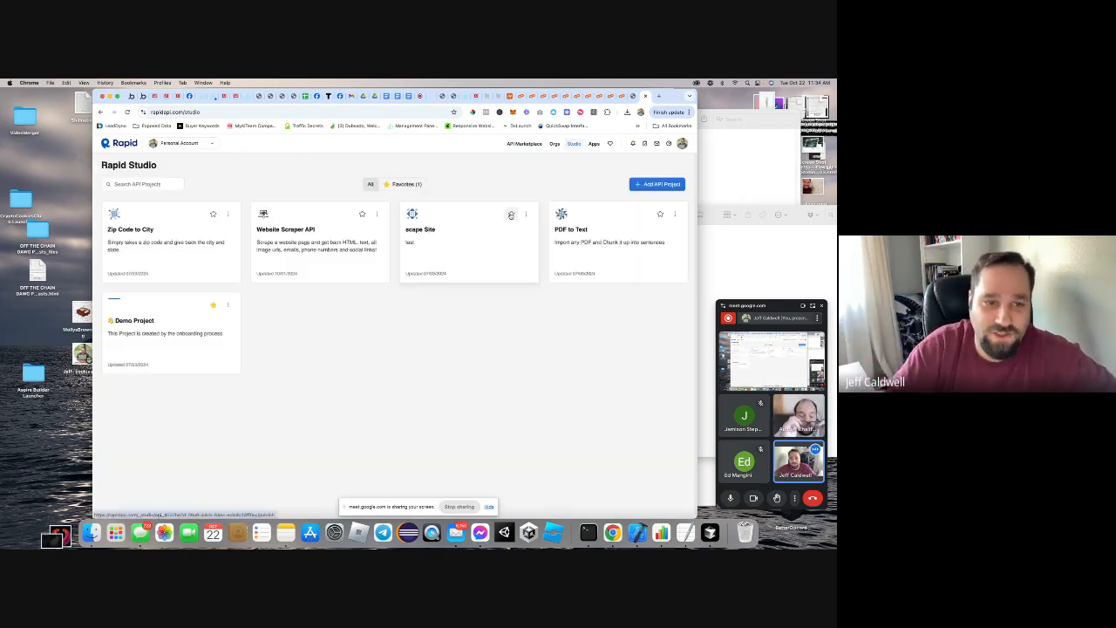
- Open the Website Scraper API's Revenue Analytics and highlight the $311.59 Total Paid figure
{"action": "left_click", "coordinate": [315, 246]}
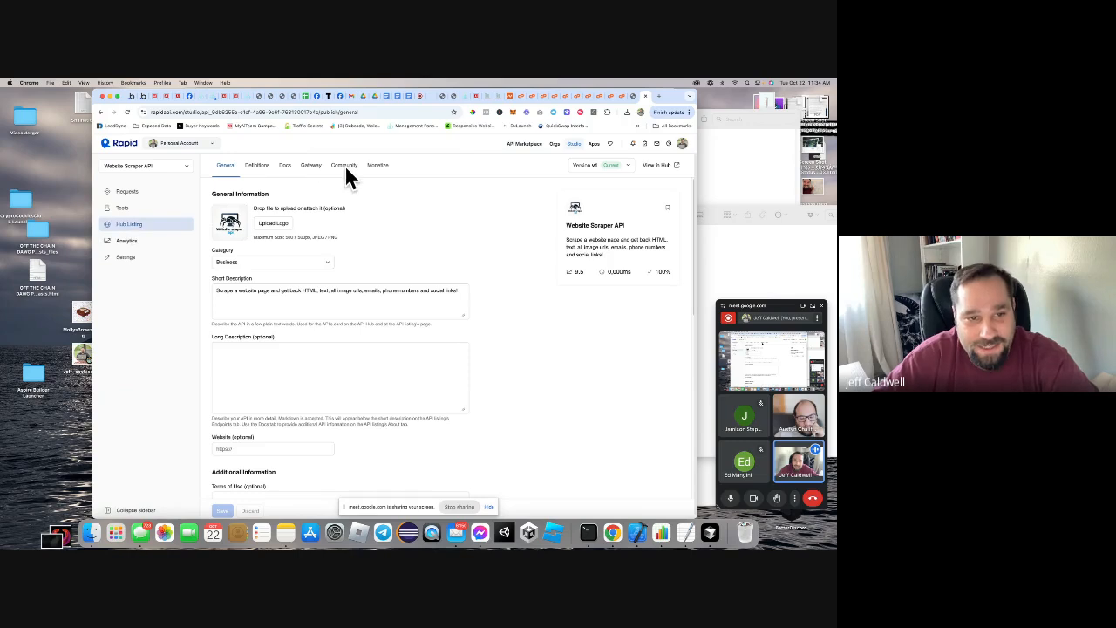
{"action": "left_click", "coordinate": [123, 242]}
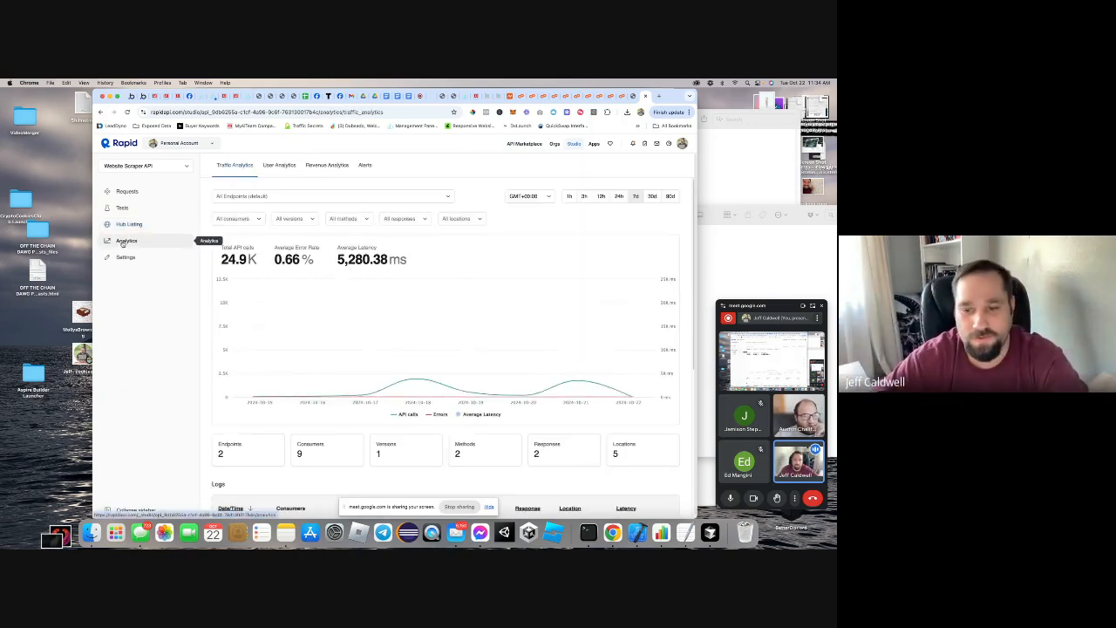
{"action": "mouse_move", "coordinate": [231, 263]}
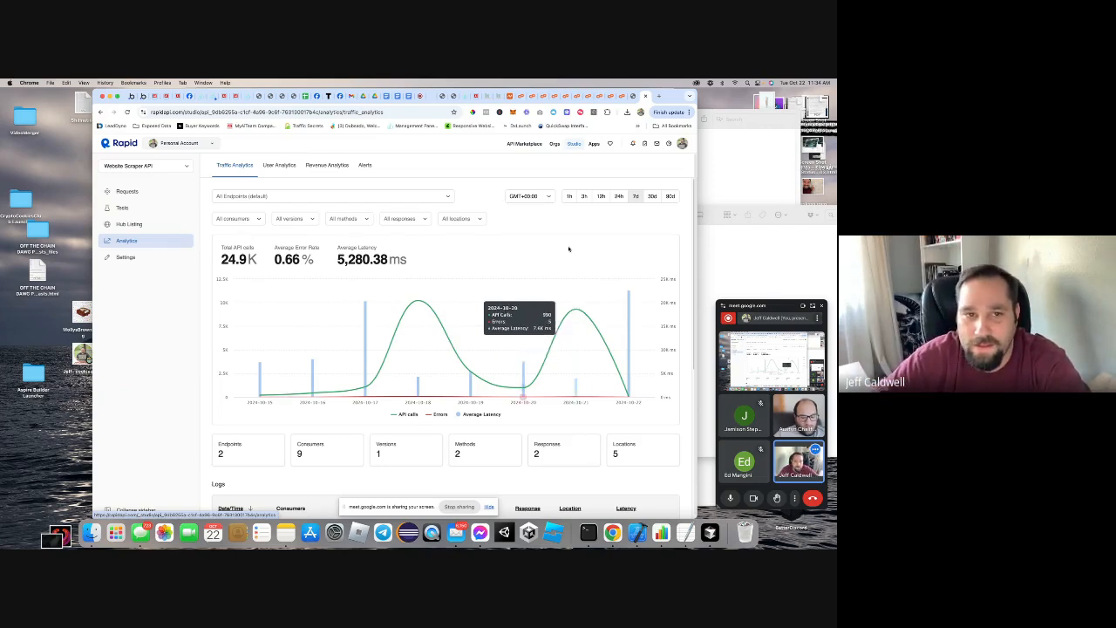
{"action": "left_click", "coordinate": [326, 165]}
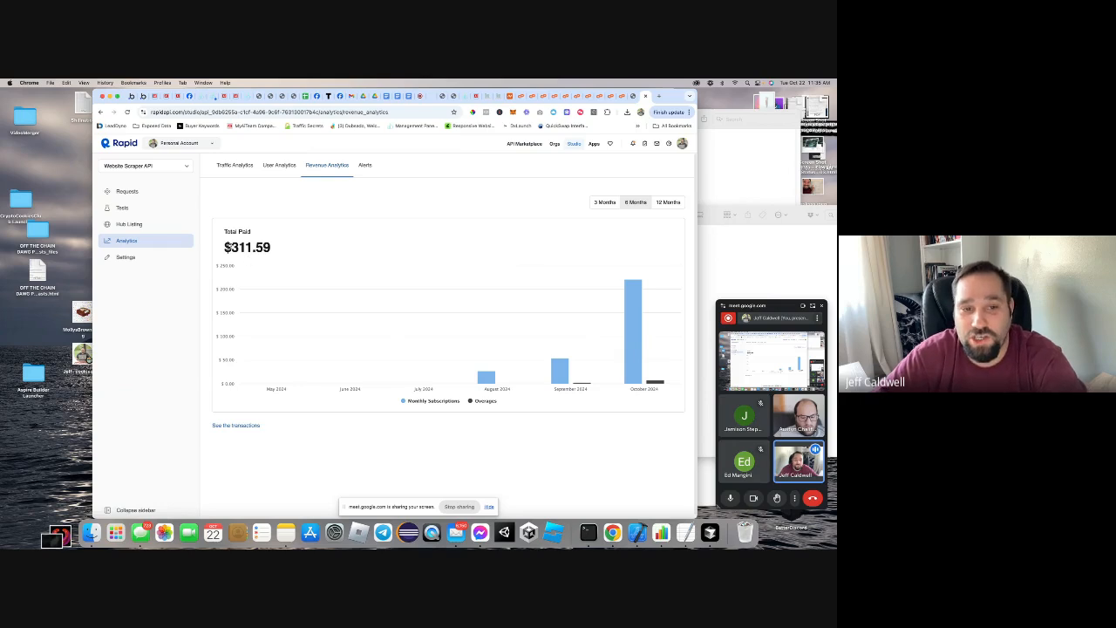
{"action": "left_click_drag", "start_coordinate": [230, 248], "coordinate": [309, 248]}
{"action": "left_click", "coordinate": [308, 248]}
{"action": "left_click_drag", "start_coordinate": [241, 248], "coordinate": [294, 250]}
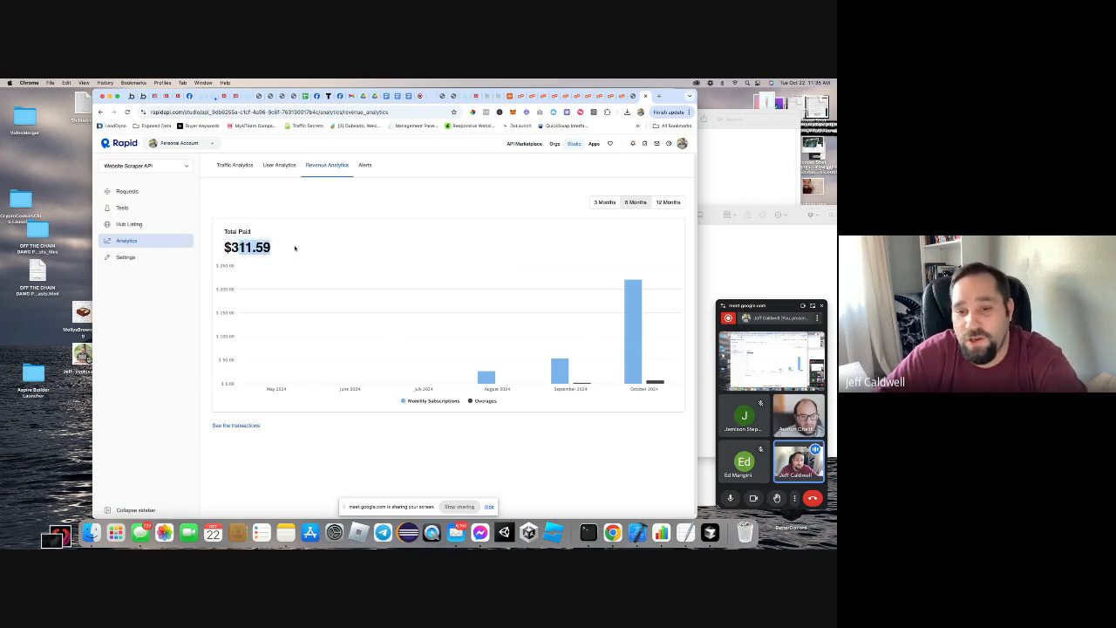
{"action": "left_click", "coordinate": [294, 249]}
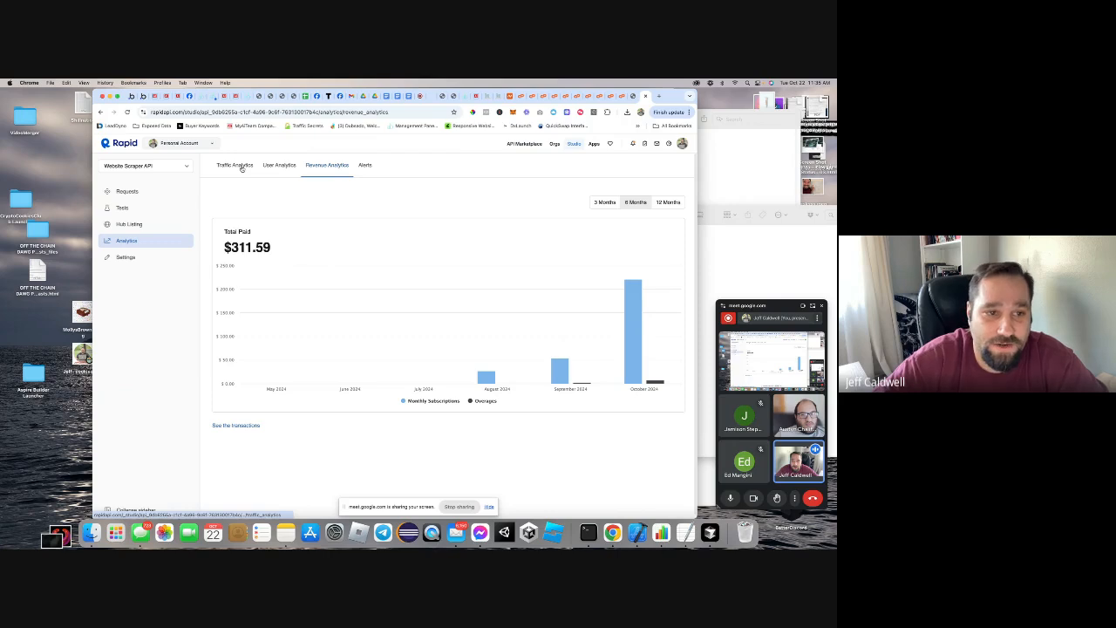
- Review the Website Scraper API's Hub Listing pricing plans, then its Crawl and Scrape endpoint definitions
{"action": "left_click", "coordinate": [242, 167]}
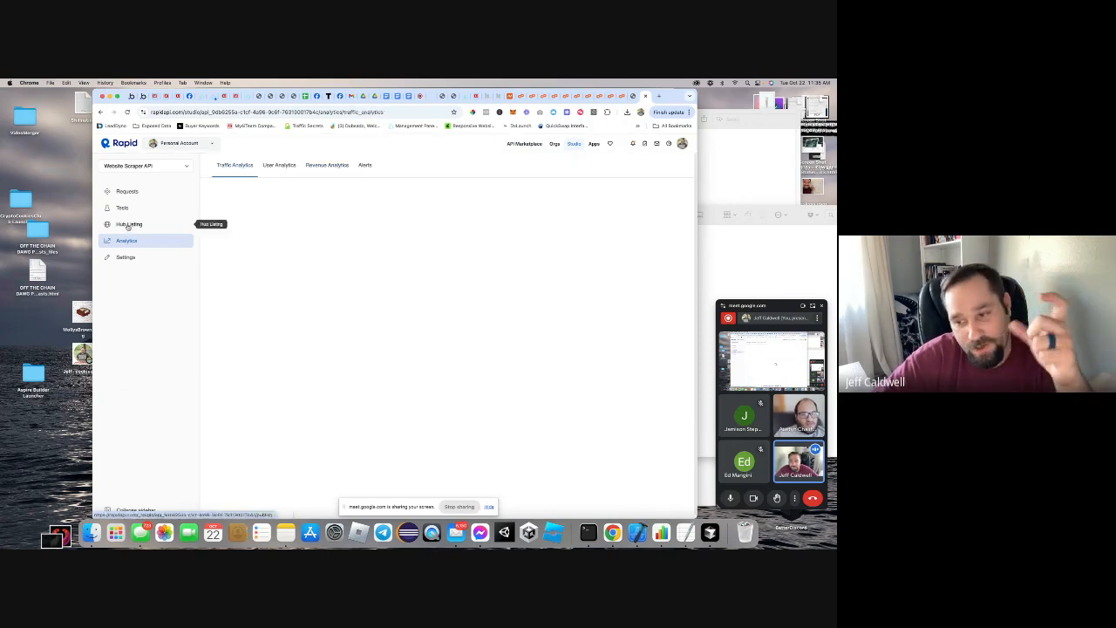
{"action": "left_click", "coordinate": [128, 225]}
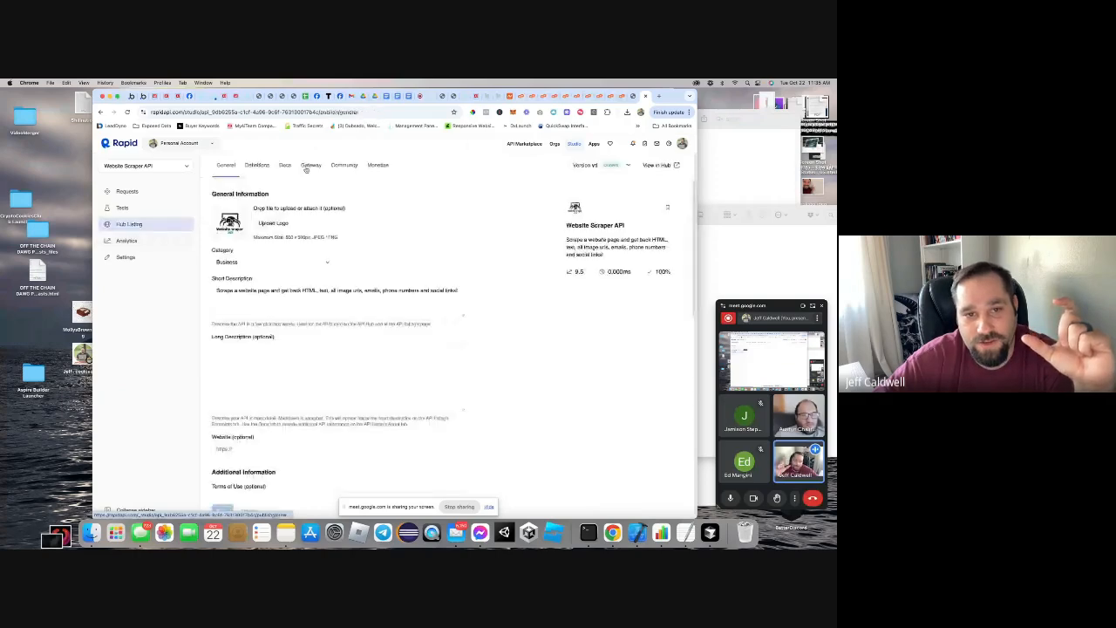
{"action": "left_click", "coordinate": [377, 166]}
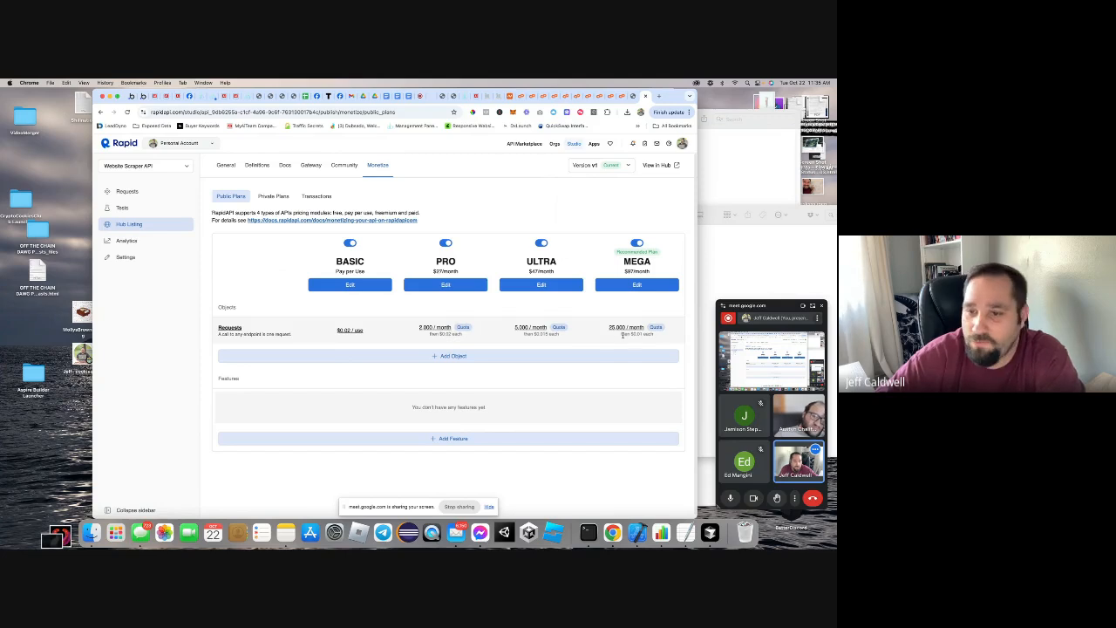
{"action": "left_click_drag", "start_coordinate": [628, 333], "coordinate": [654, 335]}
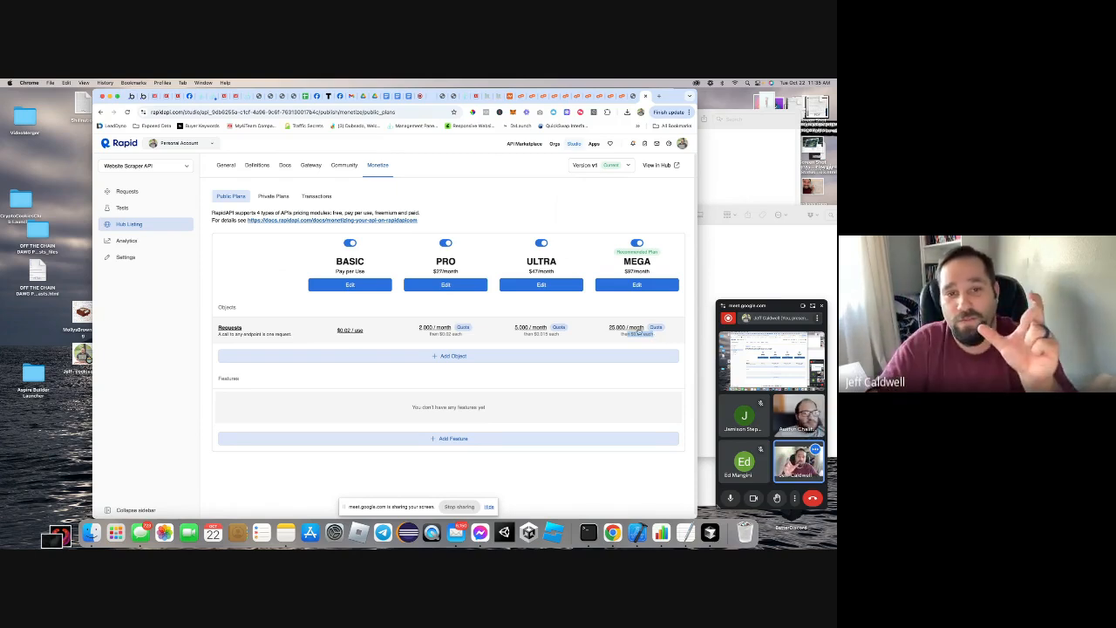
{"action": "left_click", "coordinate": [258, 166]}
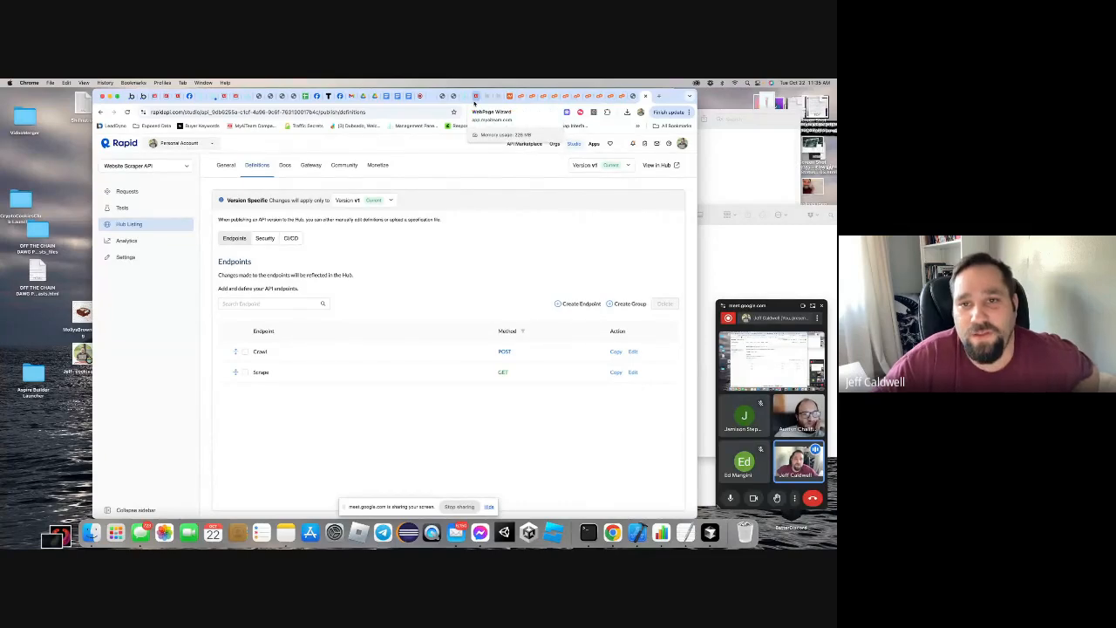
- In the code-help chat, ask how to get the API set up on rapidapi.com
{"action": "left_click", "coordinate": [476, 98]}
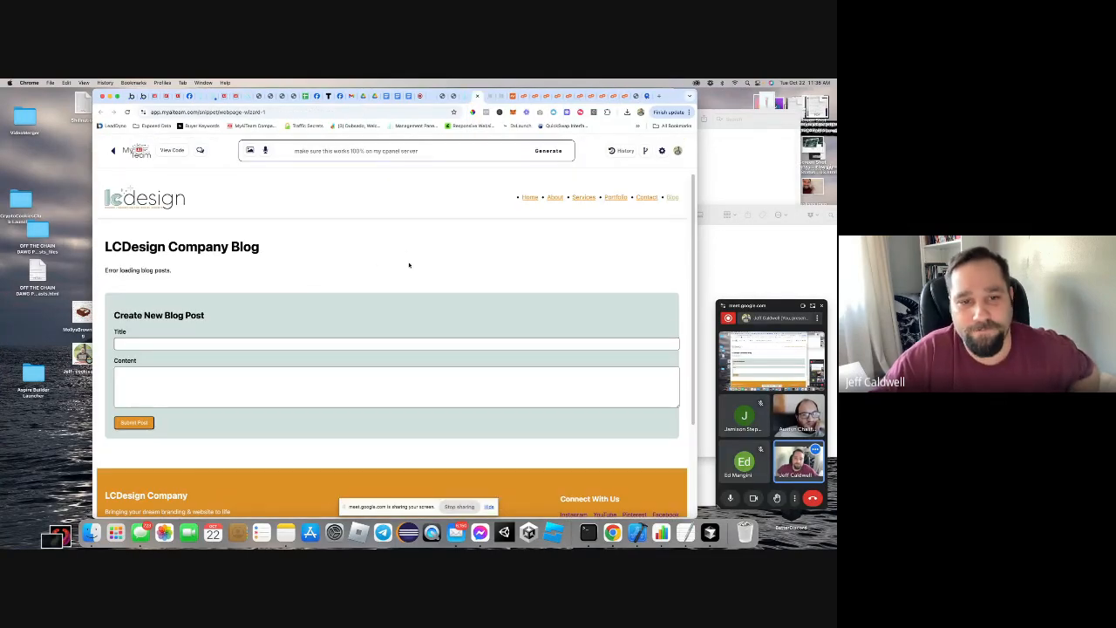
{"action": "left_click", "coordinate": [199, 151]}
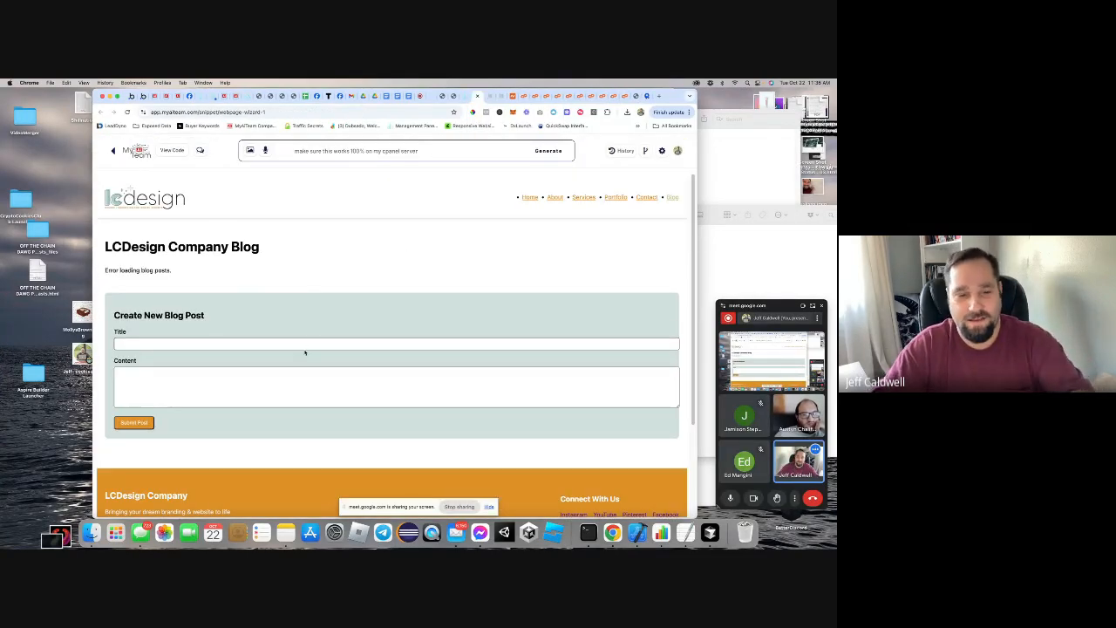
{"action": "left_click", "coordinate": [222, 477]}
{"action": "type", "text": "how do i get my api"}
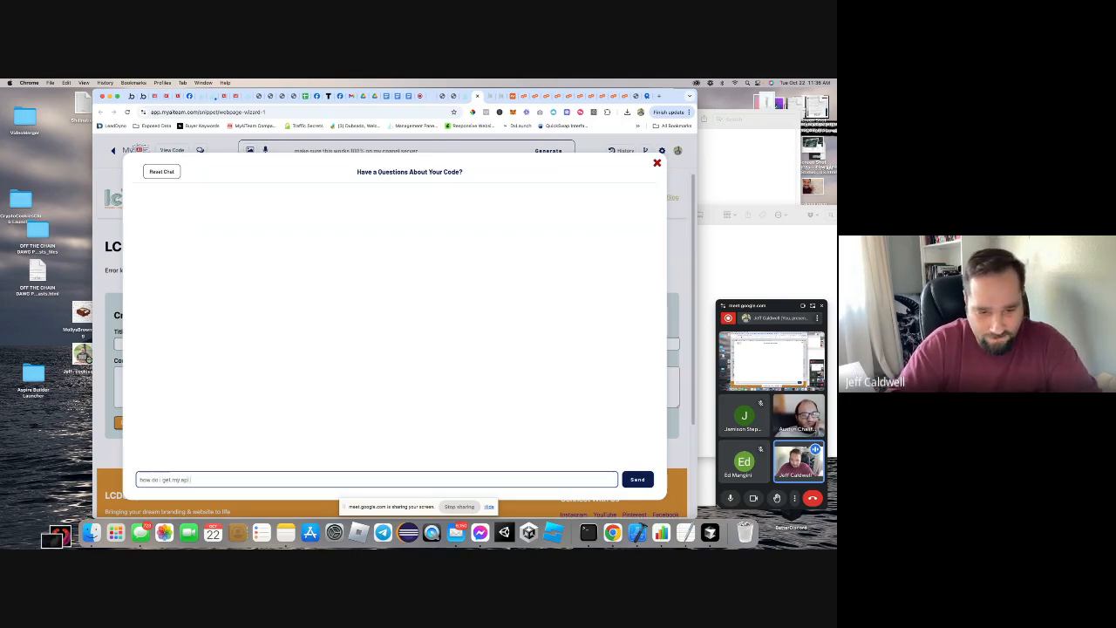
{"action": "type", "text": " setup on re"}
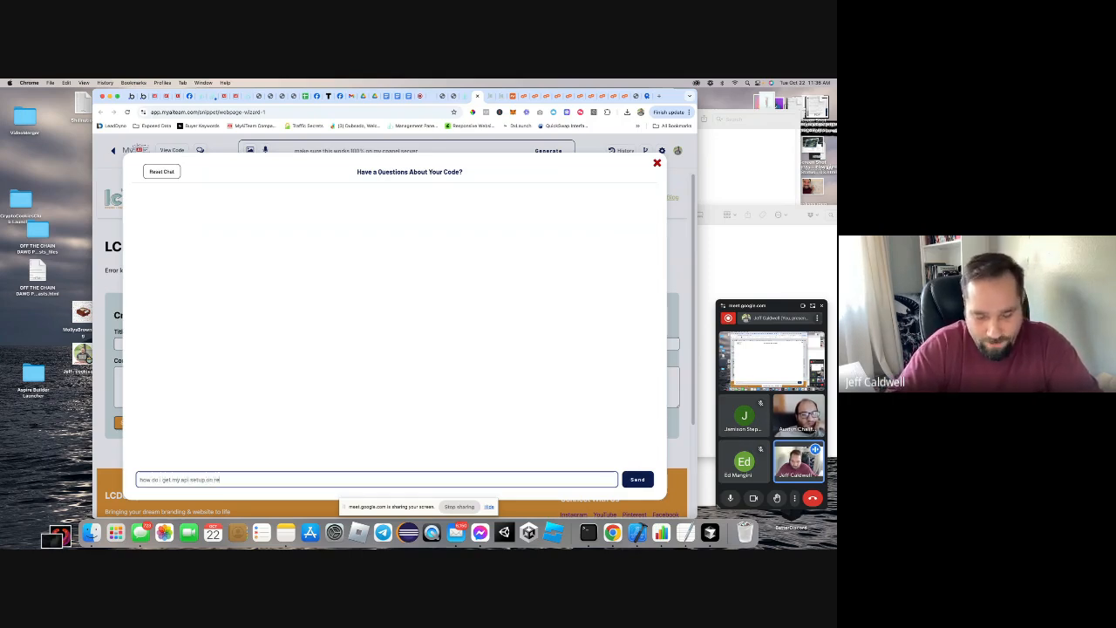
{"action": "type", "text": "pl"}
{"action": "key", "text": "BackSpace"}
{"action": "key", "text": "BackSpace"}
{"action": "key", "text": "BackSpace"}
{"action": "key", "text": "BackSpace"}
{"action": "type", "text": "i setup on rap"}
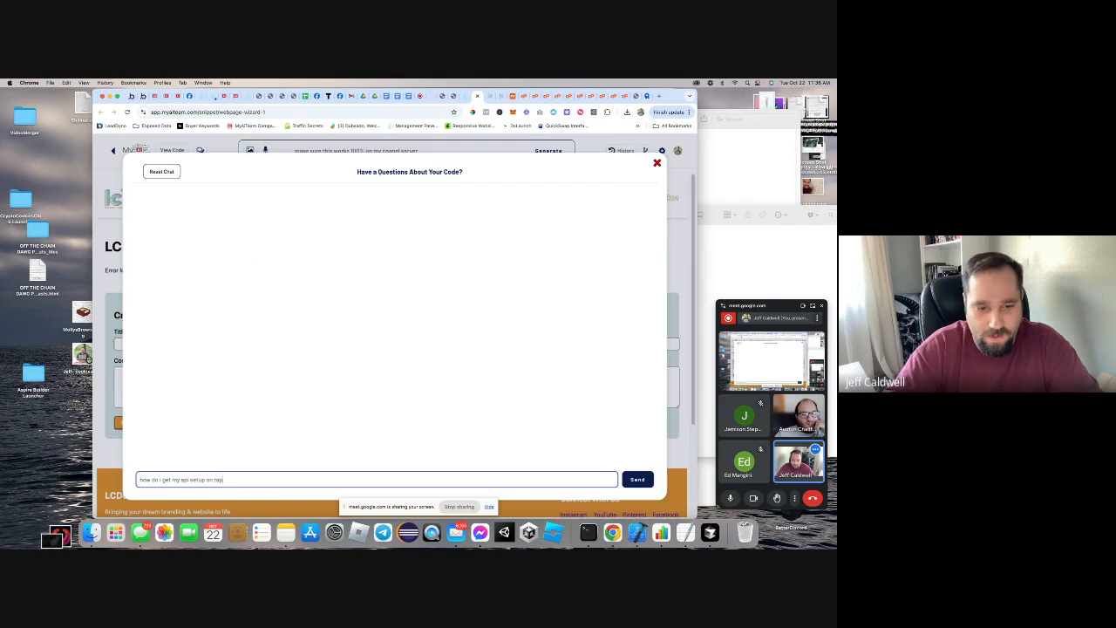
{"action": "type", "text": "idapi.com? l"}
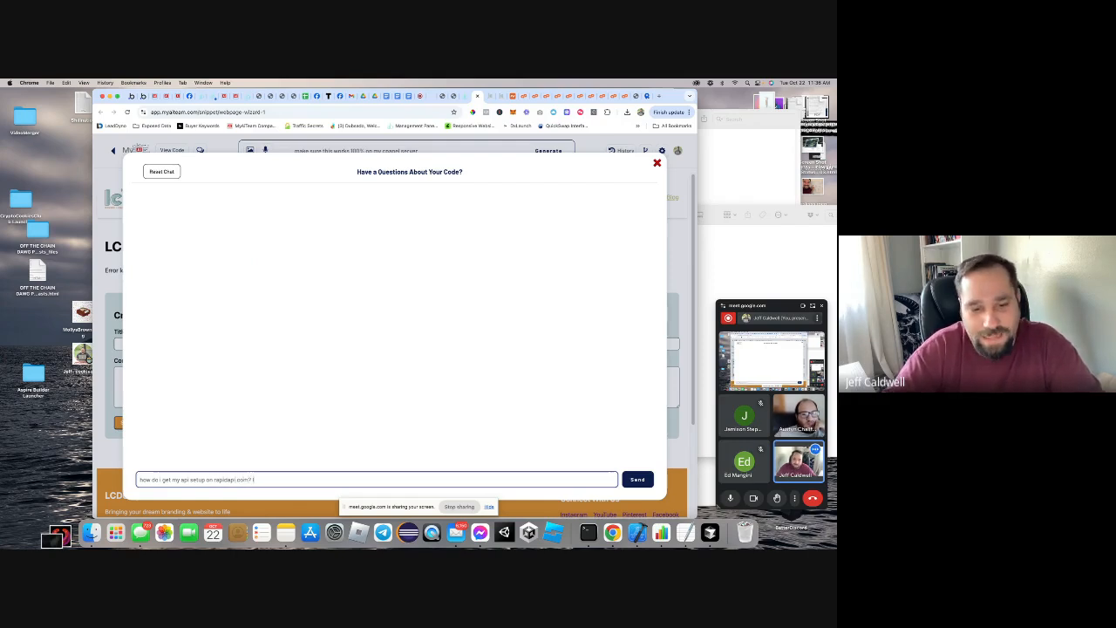
{"action": "type", "text": "ike im i"}
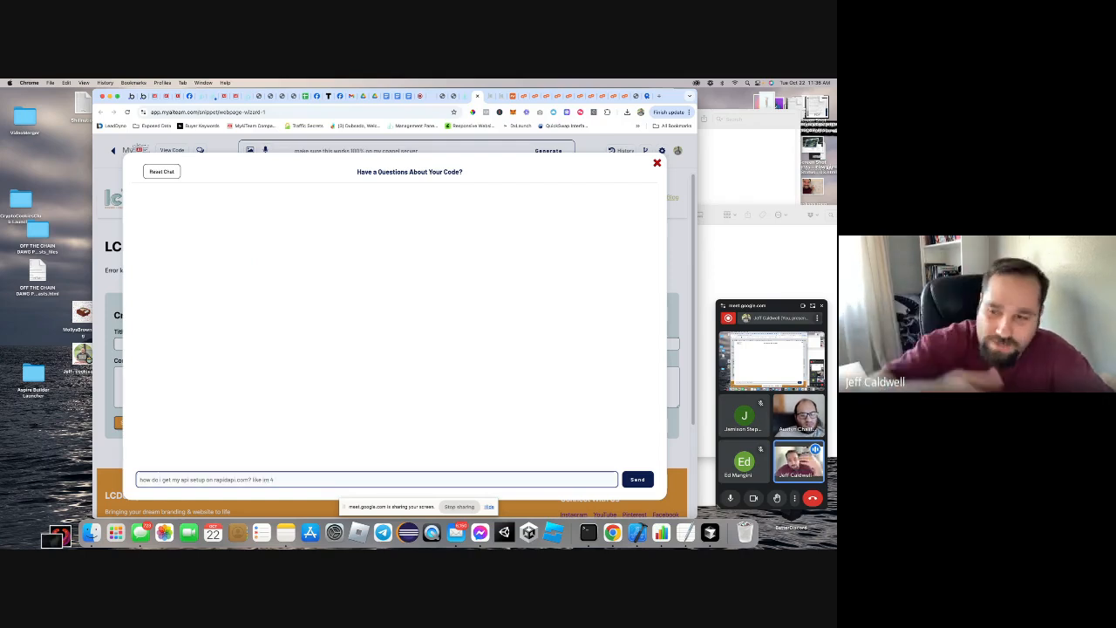
{"action": "key", "text": "Return"}
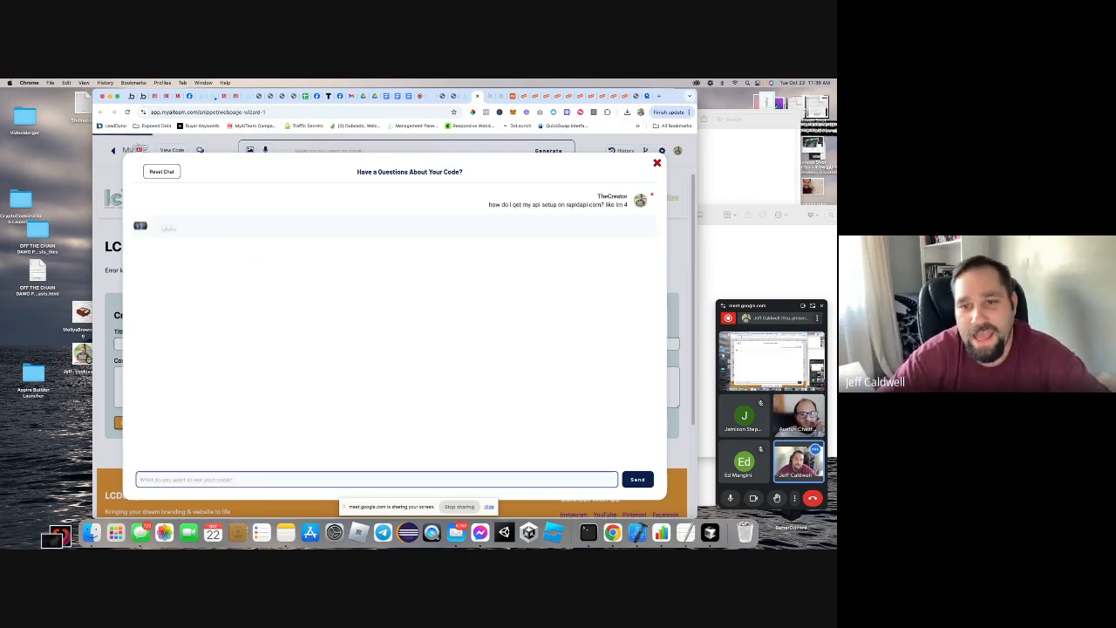
- Read through the early steps of the RapidAPI guide, highlighting the step 2 provider lines
{"action": "left_click", "coordinate": [231, 465]}
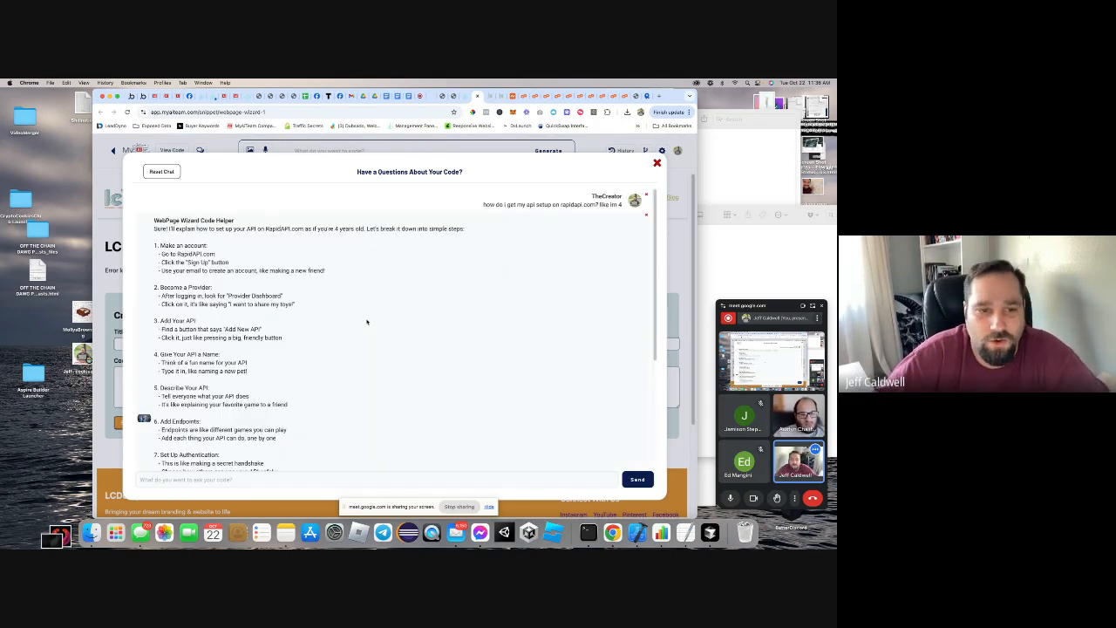
{"action": "scroll", "coordinate": [262, 266], "scroll_direction": "down", "scroll_amount": 1}
{"action": "left_click_drag", "start_coordinate": [176, 263], "coordinate": [289, 265]}
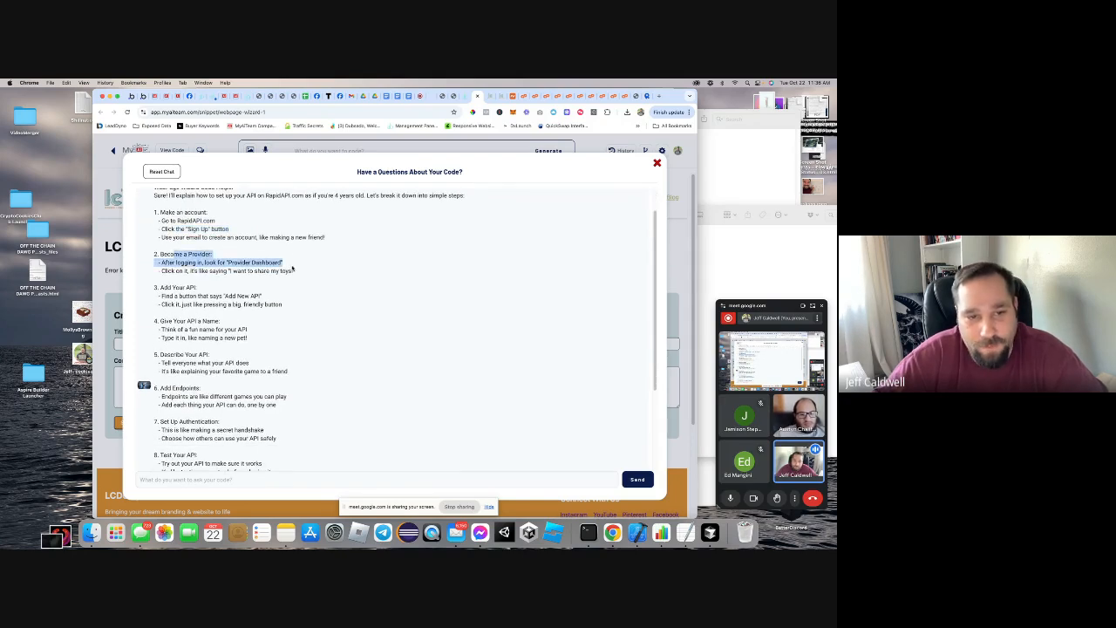
{"action": "scroll", "coordinate": [289, 274], "scroll_direction": "down", "scroll_amount": 1}
{"action": "left_click", "coordinate": [200, 284]}
{"action": "left_click_drag", "start_coordinate": [199, 284], "coordinate": [297, 289]}
{"action": "scroll", "coordinate": [296, 289], "scroll_direction": "down", "scroll_amount": 2}
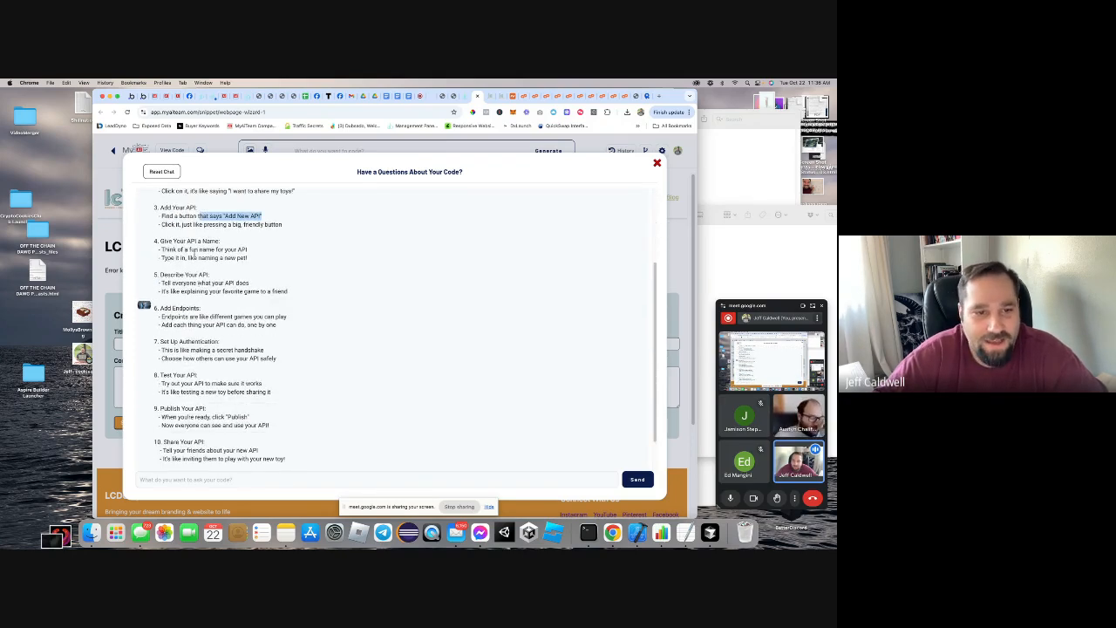
{"action": "left_click", "coordinate": [186, 250]}
{"action": "left_click_drag", "start_coordinate": [183, 281], "coordinate": [281, 293]}
- Highlight the step 6 endpoints heading and type 'how do i do nukber 6' into the chat
{"action": "scroll", "coordinate": [262, 296], "scroll_direction": "down", "scroll_amount": 1}
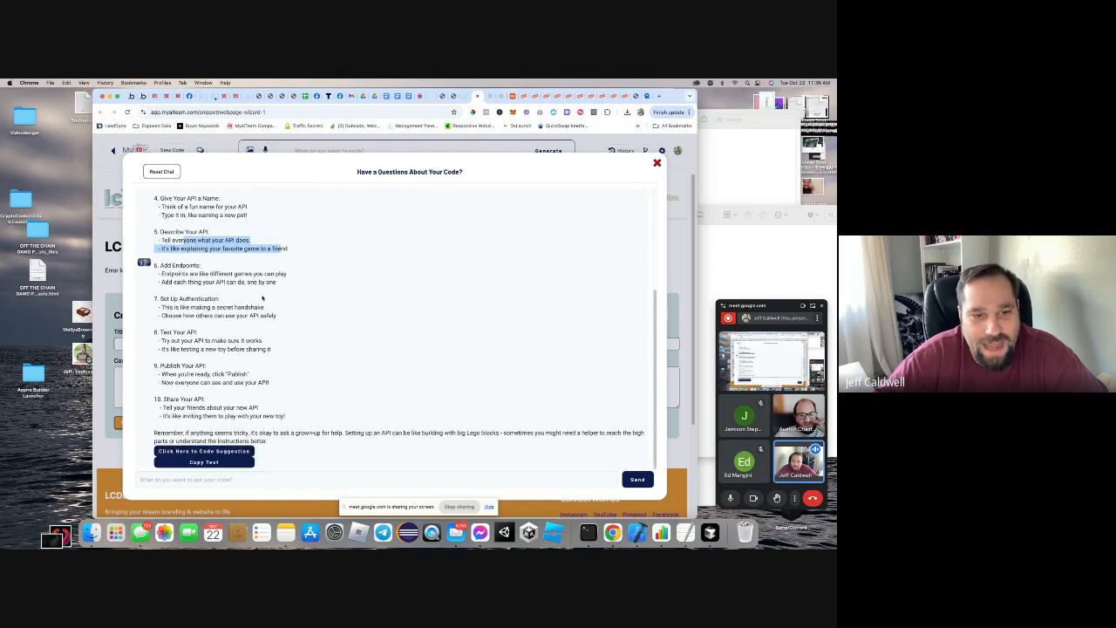
{"action": "left_click_drag", "start_coordinate": [219, 273], "coordinate": [245, 283]}
{"action": "left_click_drag", "start_coordinate": [156, 265], "coordinate": [234, 273]}
{"action": "left_click", "coordinate": [233, 275]}
{"action": "left_click", "coordinate": [206, 480]}
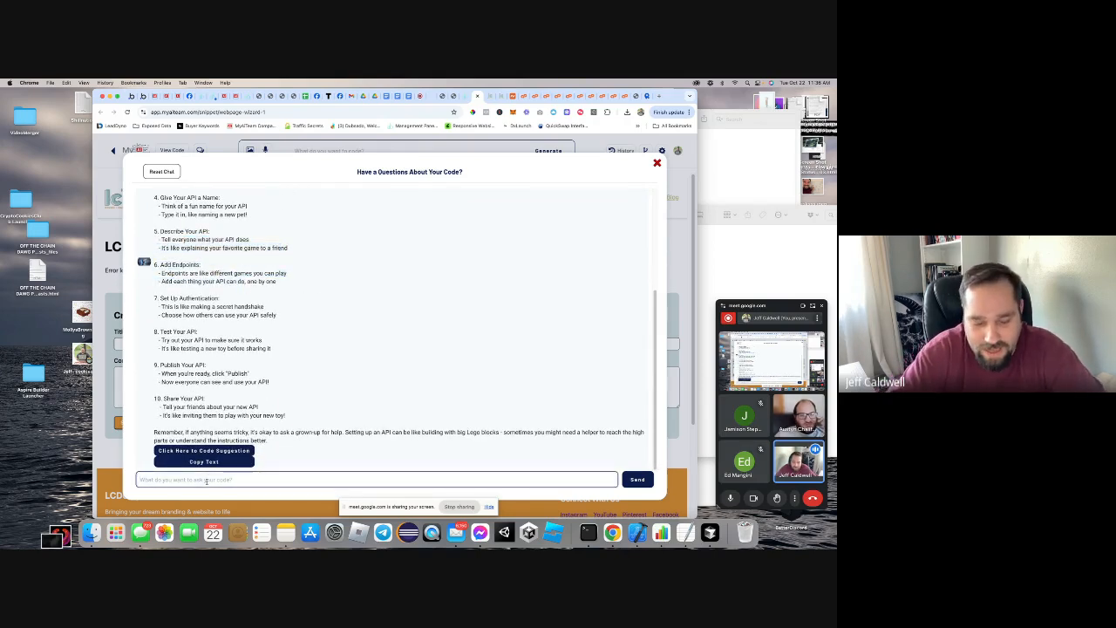
{"action": "type", "text": "how do i do nukber li"}
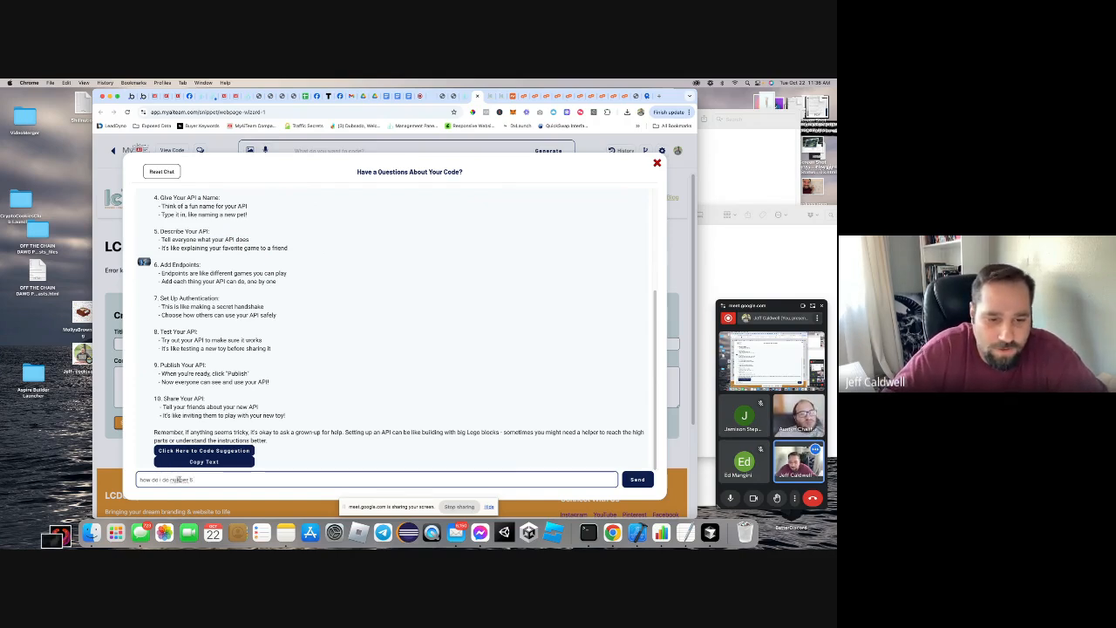
{"action": "type", "text": "6"}
- Correct 'nukber' to 'number' and send the question about step 6
{"action": "left_click", "coordinate": [179, 479]}
{"action": "key", "text": "BackSpace"}
{"action": "type", "text": "m"}
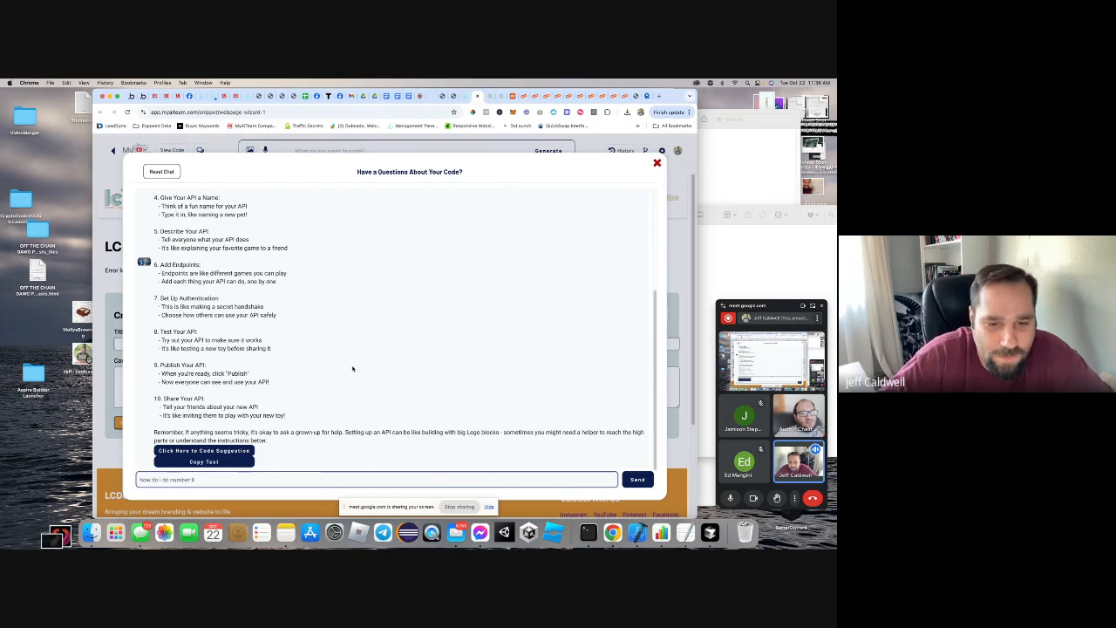
{"action": "key", "text": "Return"}
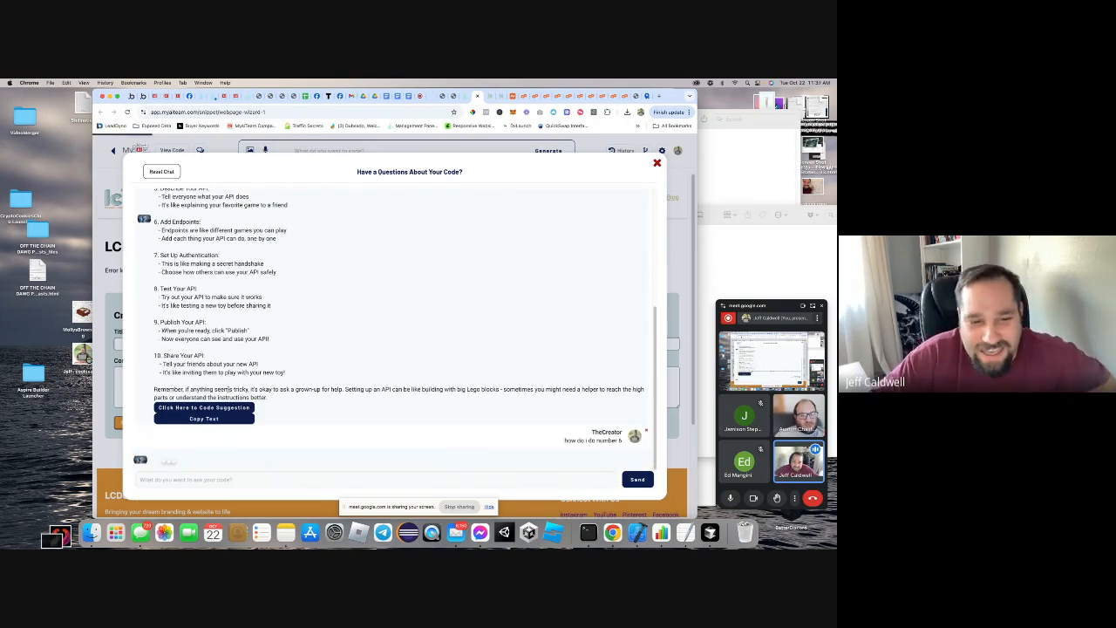
- Read the ten-step Add Endpoints reply, then switch to the RapidAPI endpoint definitions page
{"action": "left_click_drag", "start_coordinate": [215, 389], "coordinate": [322, 389]}
{"action": "left_click", "coordinate": [301, 390]}
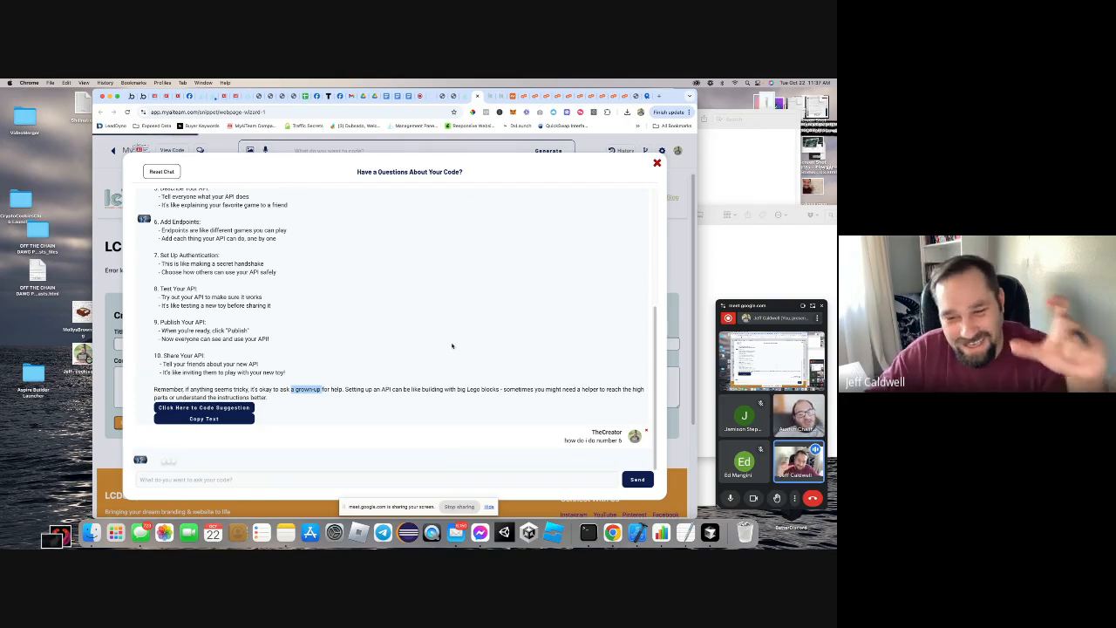
{"action": "scroll", "coordinate": [428, 309], "scroll_direction": "up", "scroll_amount": 3}
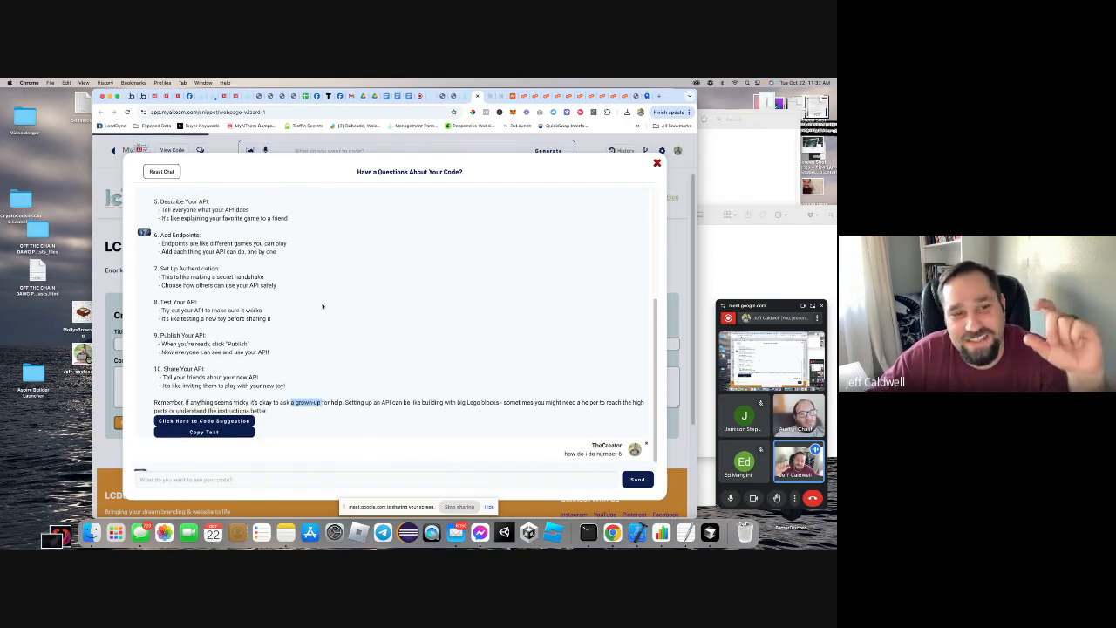
{"action": "left_click_drag", "start_coordinate": [171, 292], "coordinate": [331, 301]}
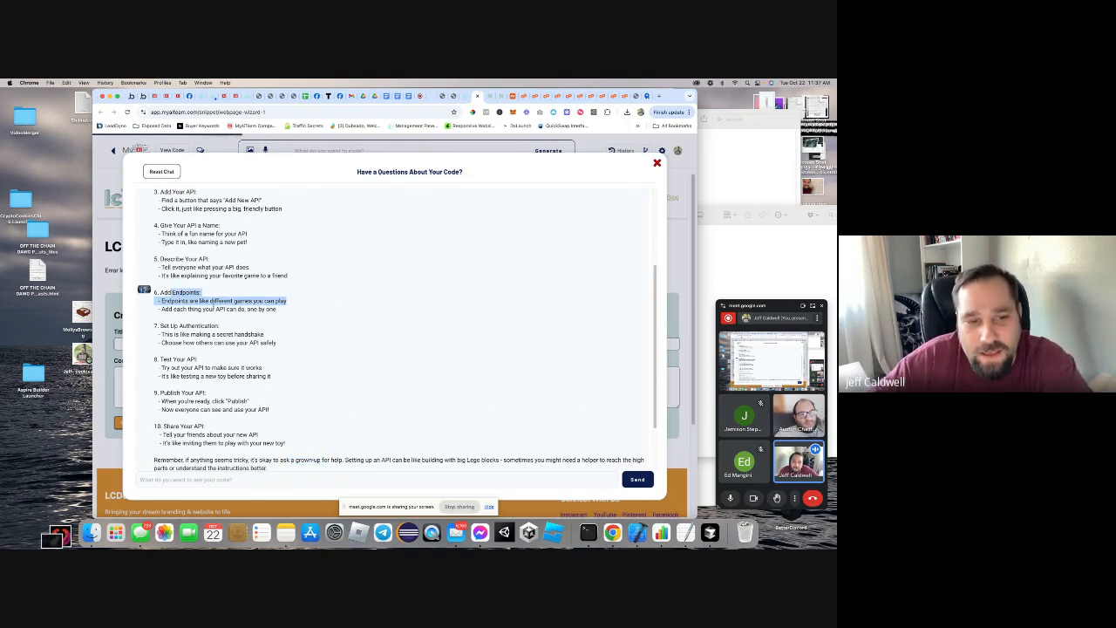
{"action": "left_click", "coordinate": [267, 301]}
{"action": "double_click", "coordinate": [281, 301]}
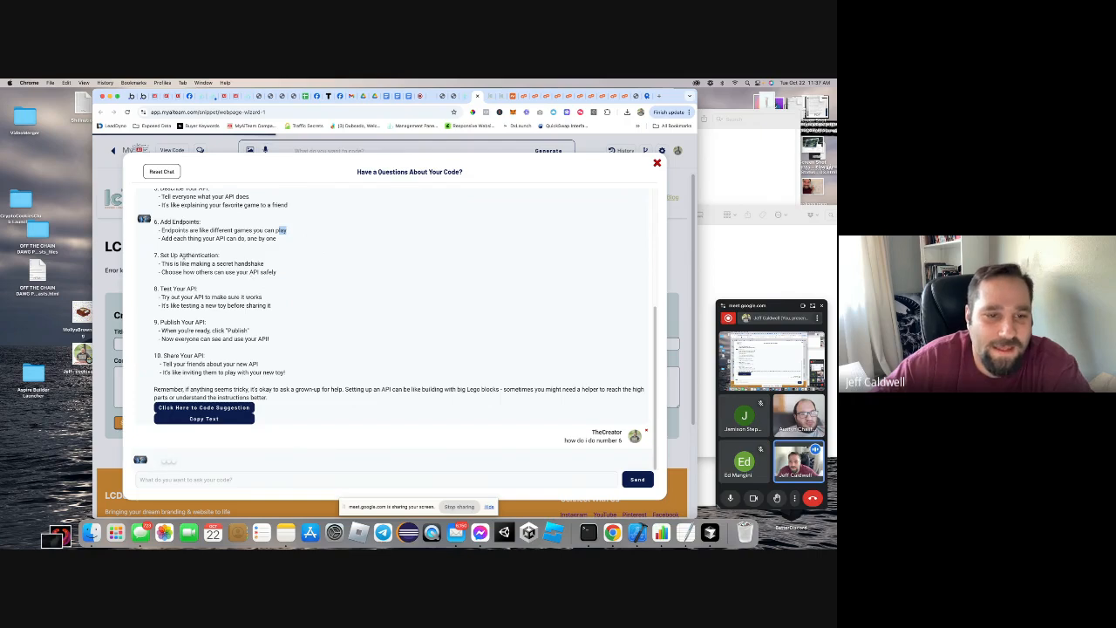
{"action": "left_click_drag", "start_coordinate": [192, 264], "coordinate": [282, 261]}
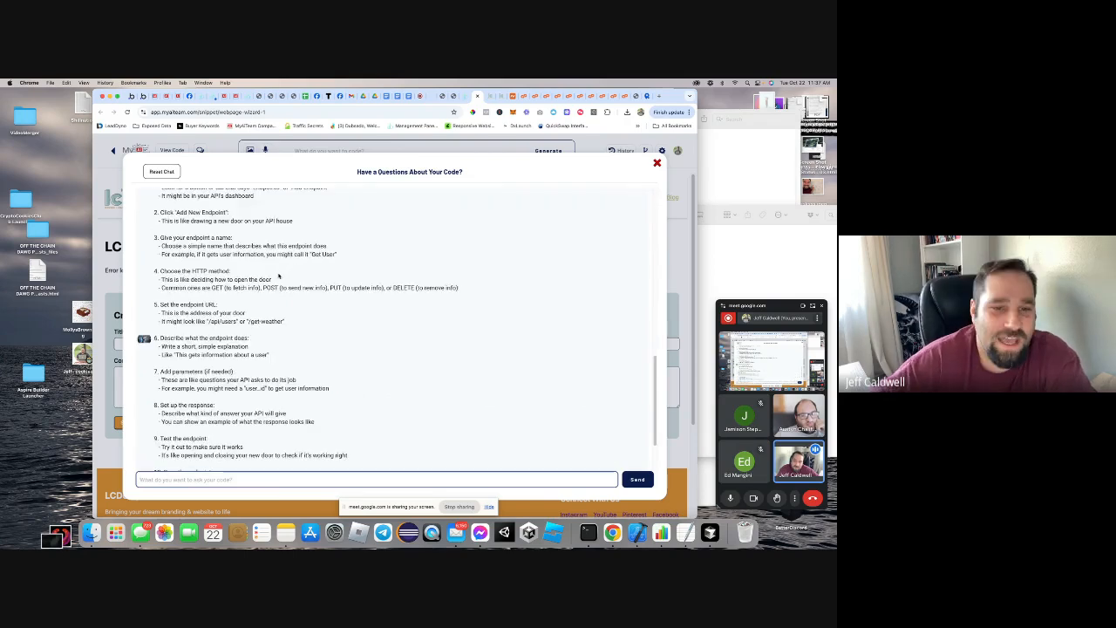
{"action": "scroll", "coordinate": [271, 281], "scroll_direction": "up", "scroll_amount": 2}
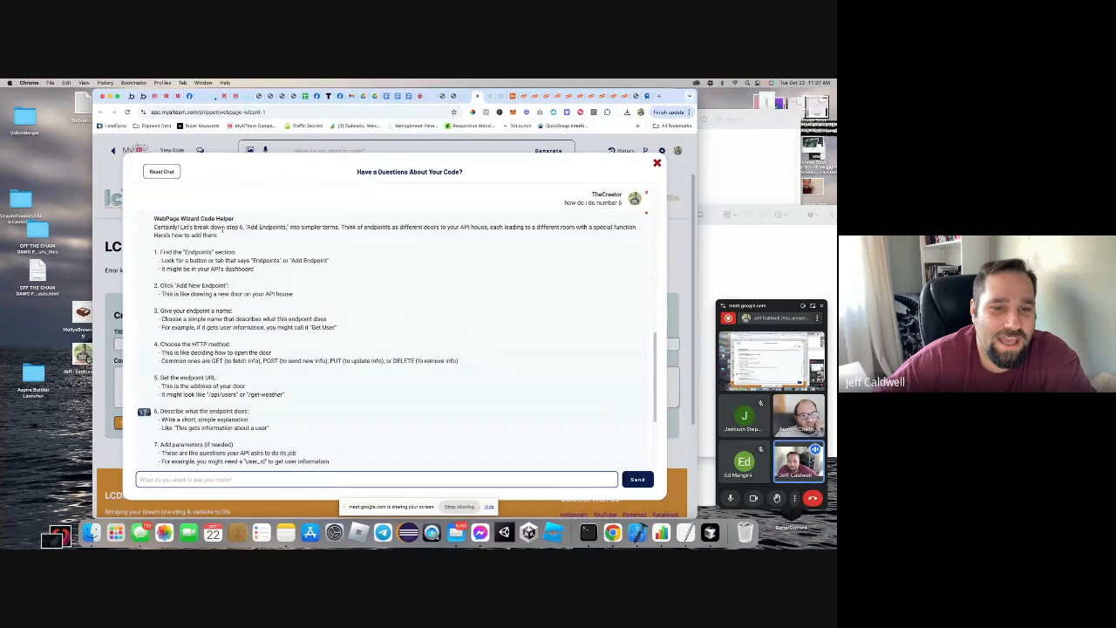
{"action": "left_click", "coordinate": [260, 346]}
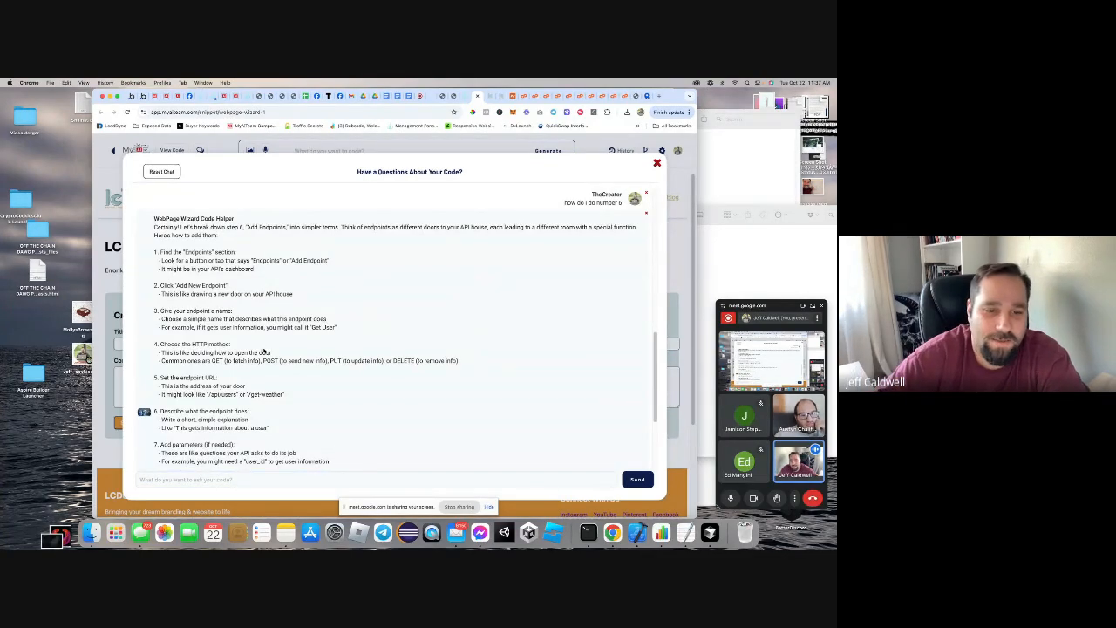
{"action": "scroll", "coordinate": [260, 346], "scroll_direction": "down", "scroll_amount": 1}
{"action": "scroll", "coordinate": [260, 346], "scroll_direction": "down", "scroll_amount": 5}
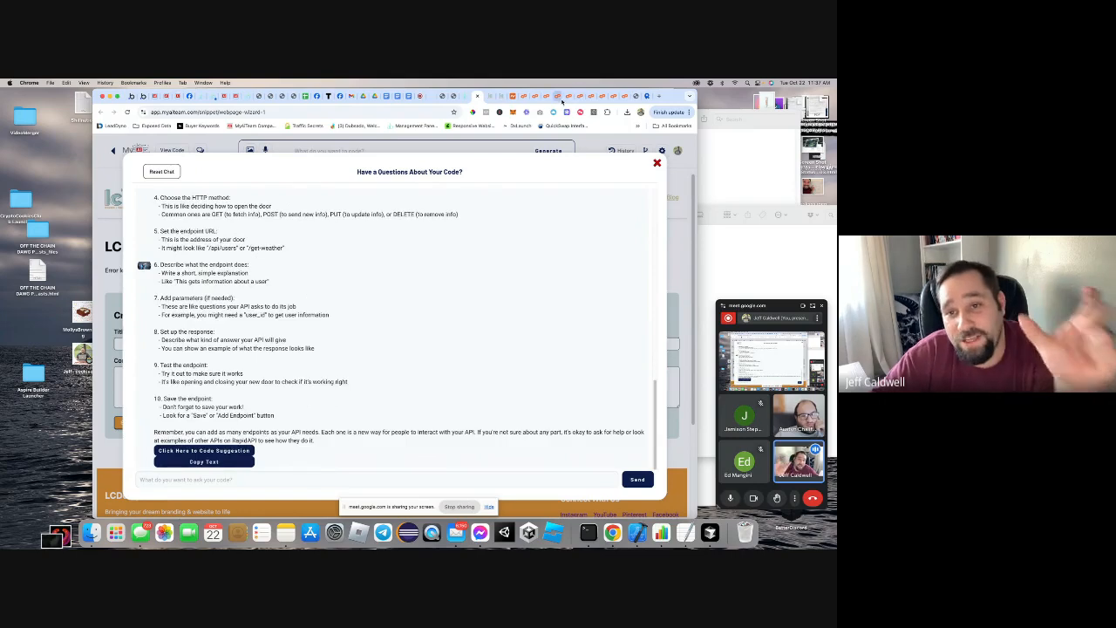
{"action": "left_click", "coordinate": [646, 97]}
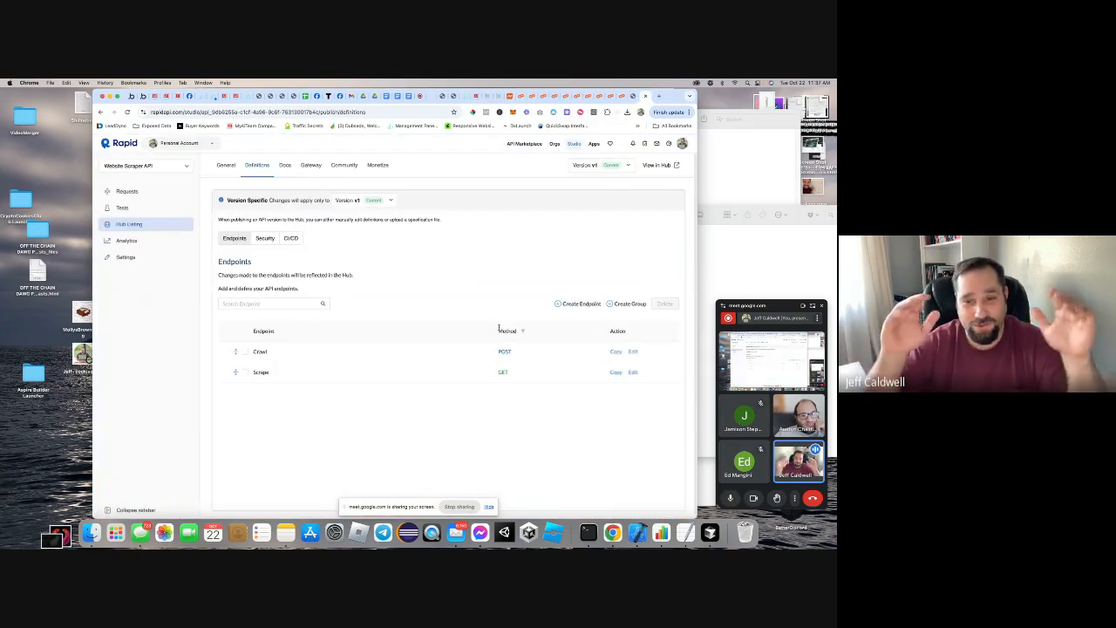
- View the Website Scraper API's 24.9K-call traffic chart and scroll through its request logs
{"action": "left_click", "coordinate": [123, 243]}
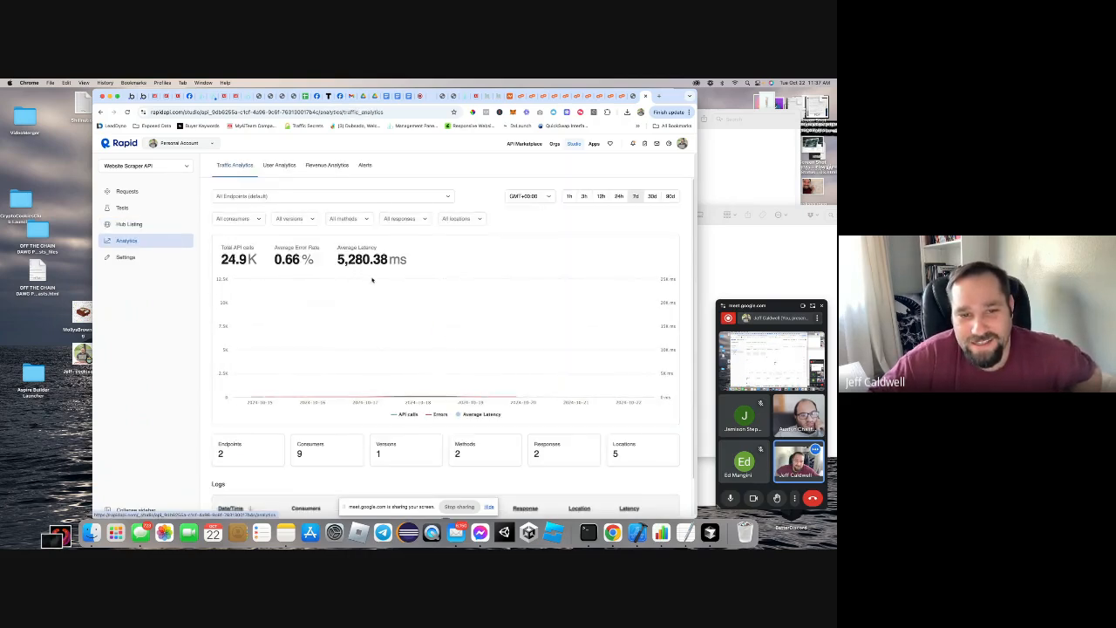
{"action": "mouse_move", "coordinate": [605, 319]}
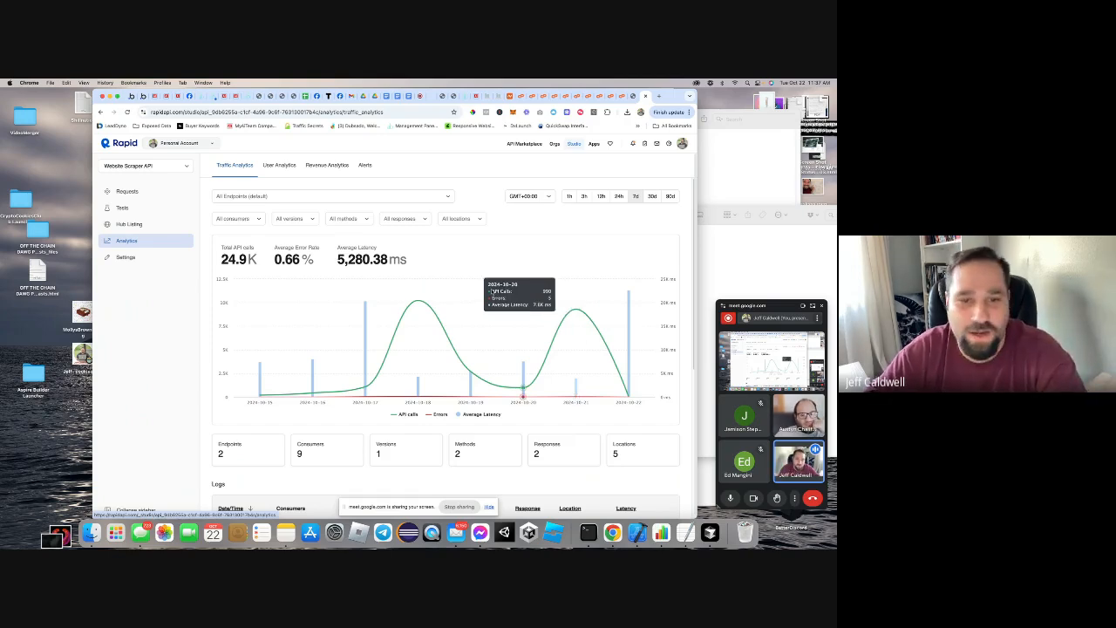
{"action": "scroll", "coordinate": [462, 340], "scroll_direction": "down", "scroll_amount": 3}
{"action": "scroll", "coordinate": [470, 340], "scroll_direction": "down", "scroll_amount": 3}
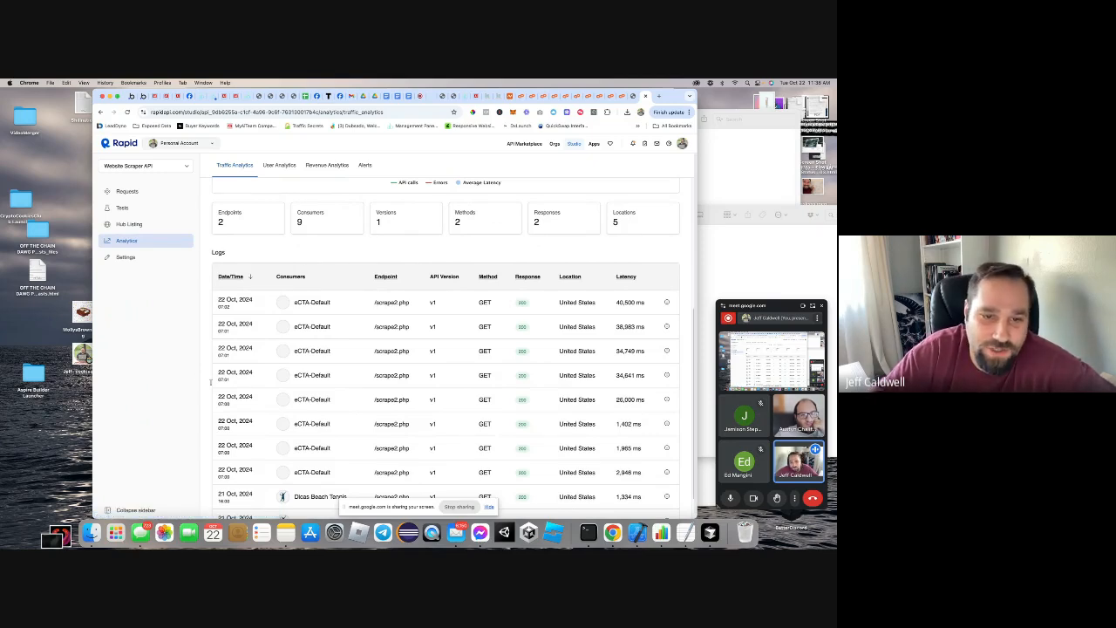
{"action": "scroll", "coordinate": [228, 380], "scroll_direction": "down", "scroll_amount": 2}
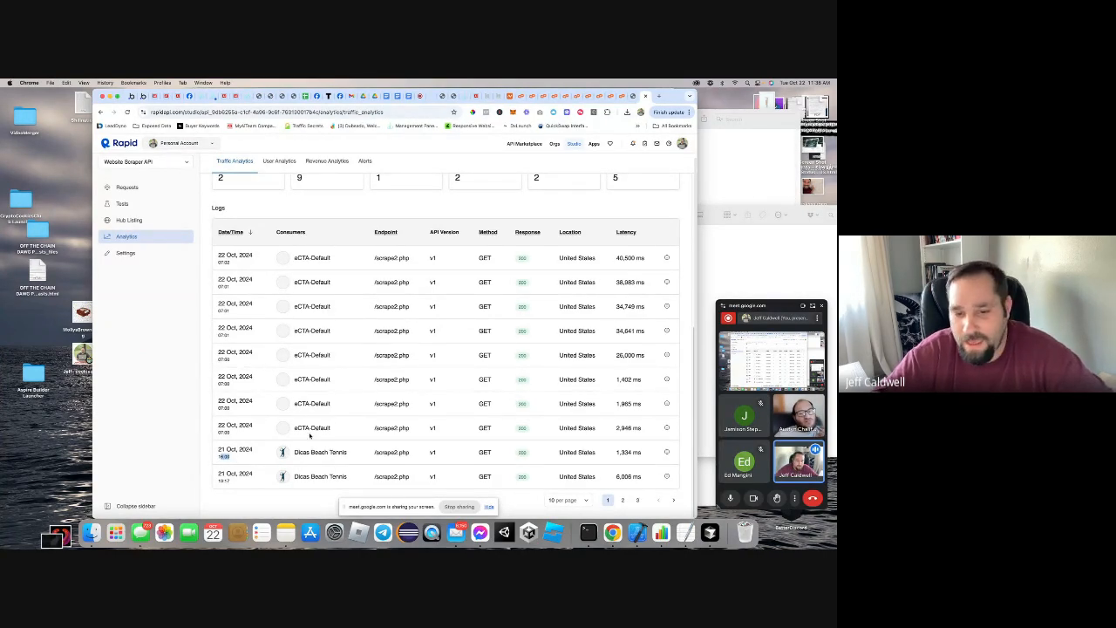
{"action": "scroll", "coordinate": [310, 434], "scroll_direction": "up", "scroll_amount": 3}
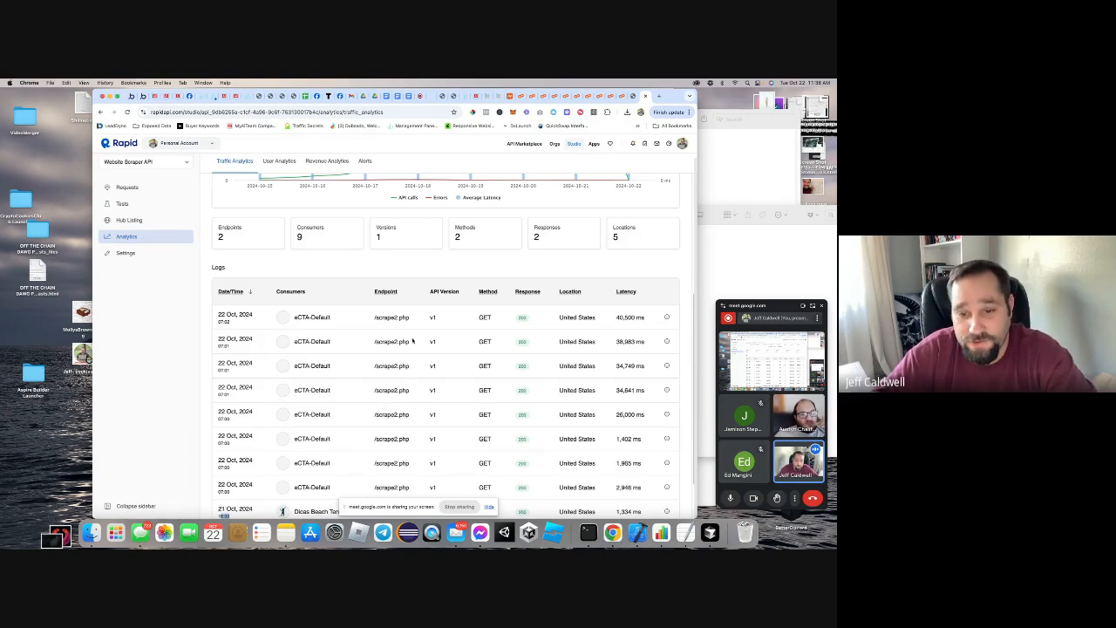
{"action": "scroll", "coordinate": [465, 384], "scroll_direction": "up", "scroll_amount": 5}
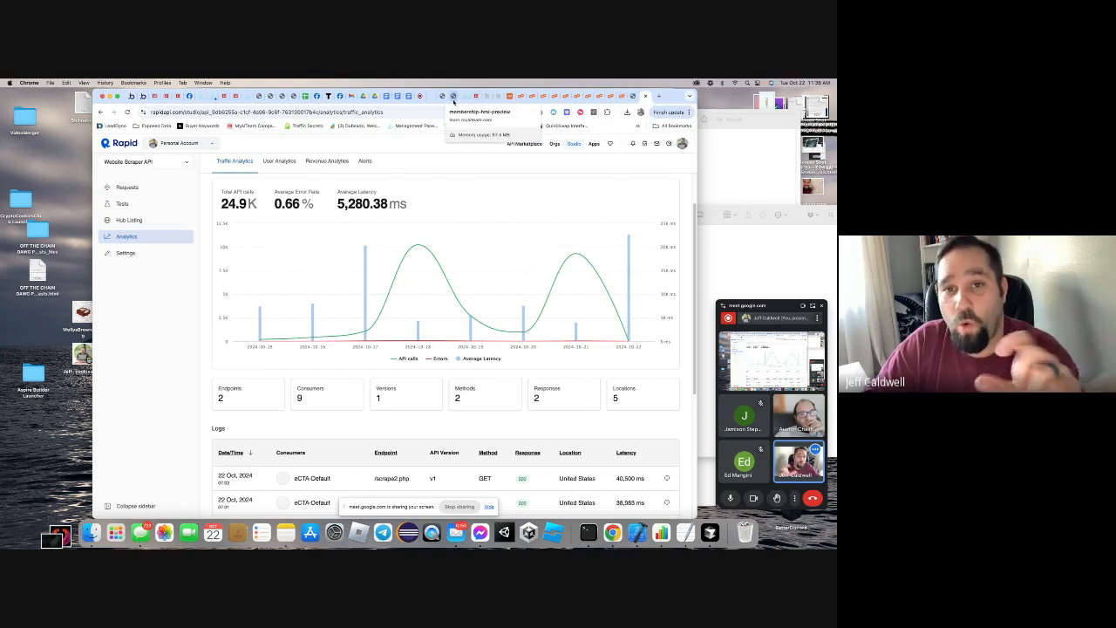
{"action": "scroll", "coordinate": [349, 262], "scroll_direction": "down", "scroll_amount": 1}
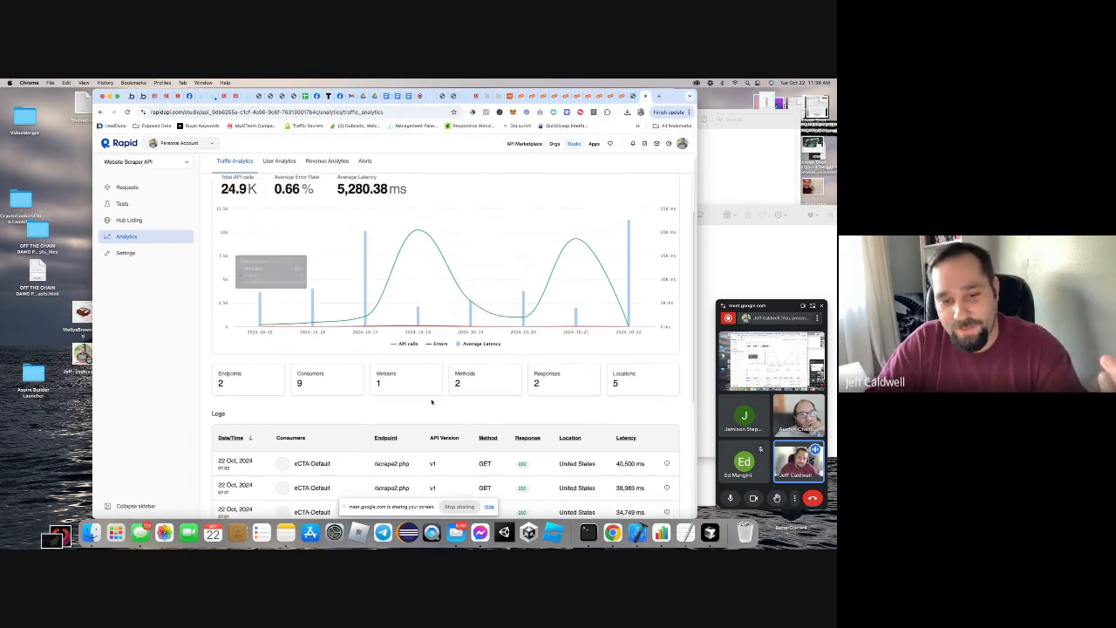
{"action": "scroll", "coordinate": [477, 315], "scroll_direction": "up", "scroll_amount": 3}
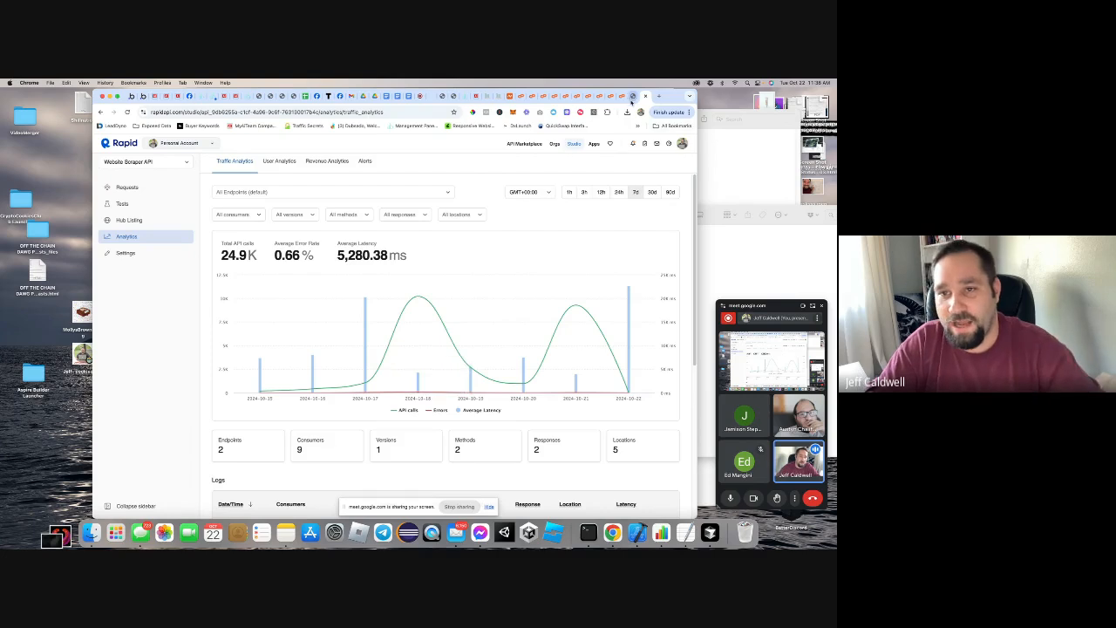
- Load websitescraperapi.com in a new browser tab
{"action": "left_click", "coordinate": [420, 110]}
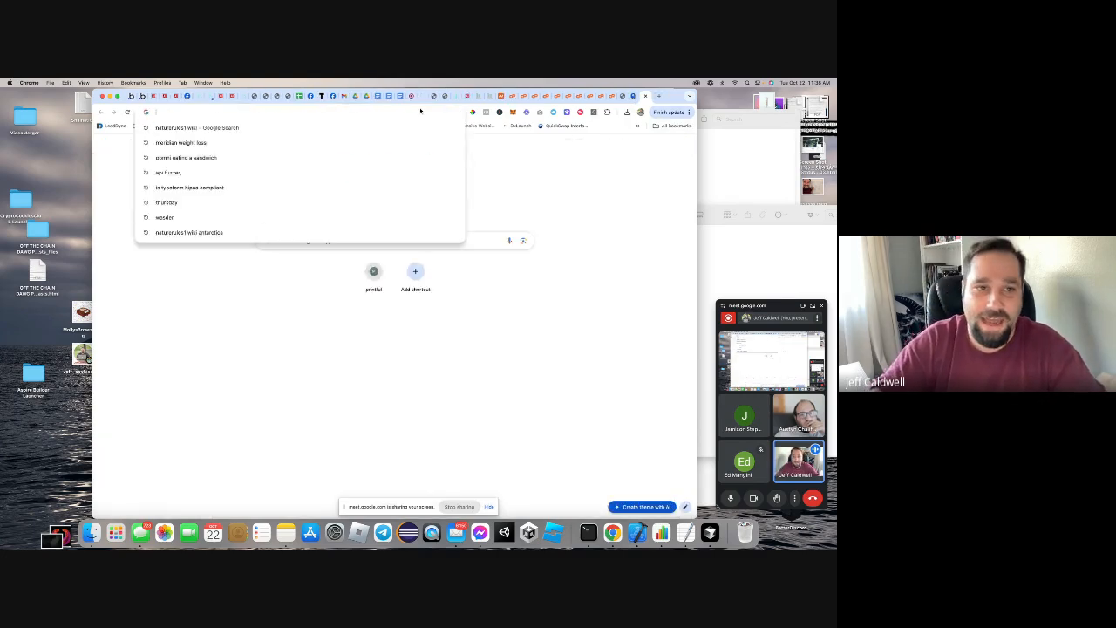
{"action": "type", "text": "websitescraperapi.com"}
{"action": "key", "text": "Return"}
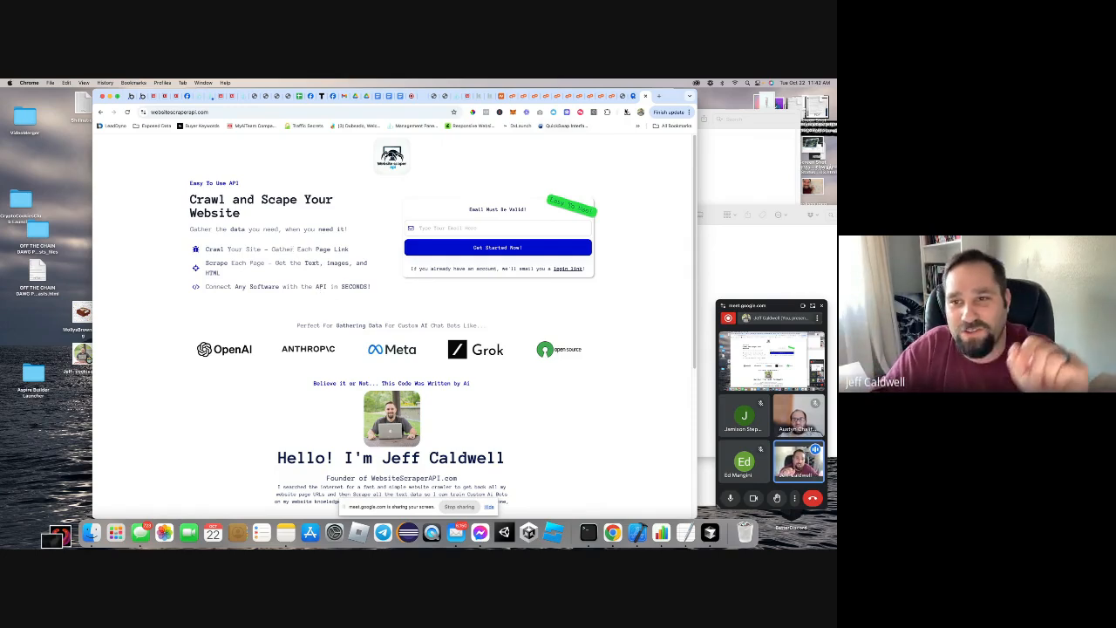
- Return to the RapidAPI tab and review the 24.9K-call daily usage chart over 7 days
{"action": "left_click", "coordinate": [631, 96]}
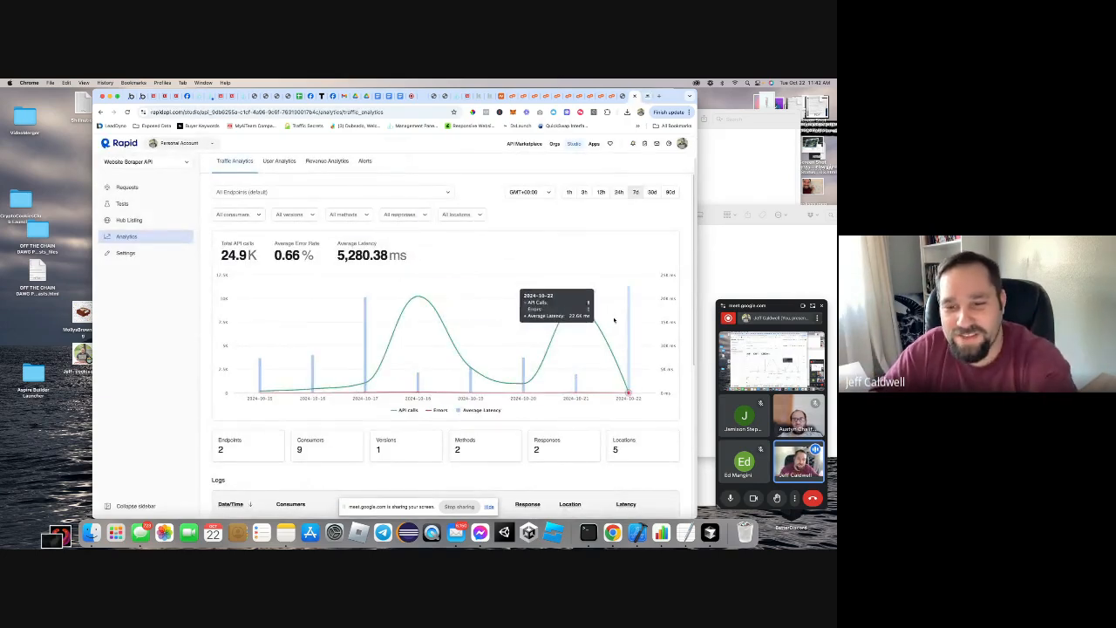
{"action": "scroll", "coordinate": [587, 319], "scroll_direction": "down", "scroll_amount": 5}
{"action": "scroll", "coordinate": [384, 361], "scroll_direction": "up", "scroll_amount": 4}
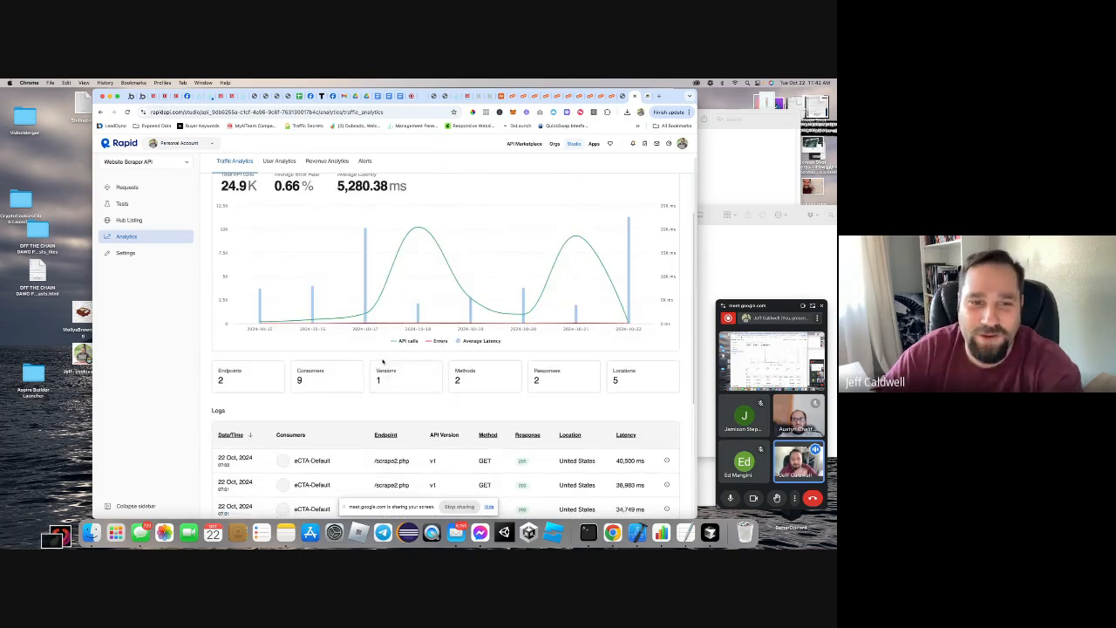
{"action": "scroll", "coordinate": [382, 361], "scroll_direction": "up", "scroll_amount": 1}
{"action": "mouse_move", "coordinate": [594, 302]}
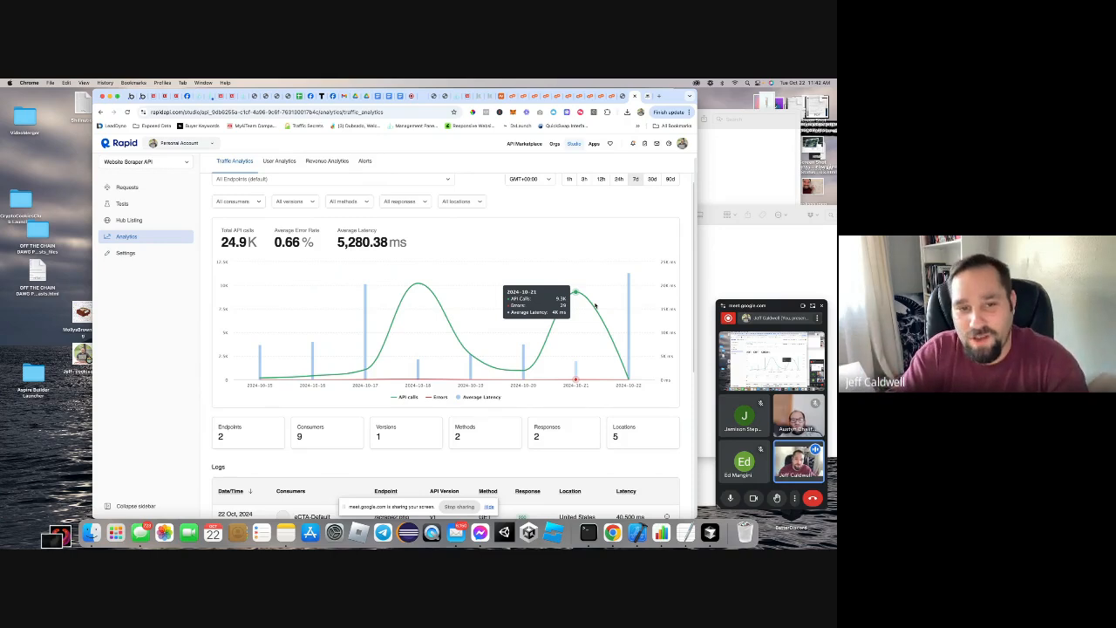
{"action": "mouse_move", "coordinate": [252, 242]}
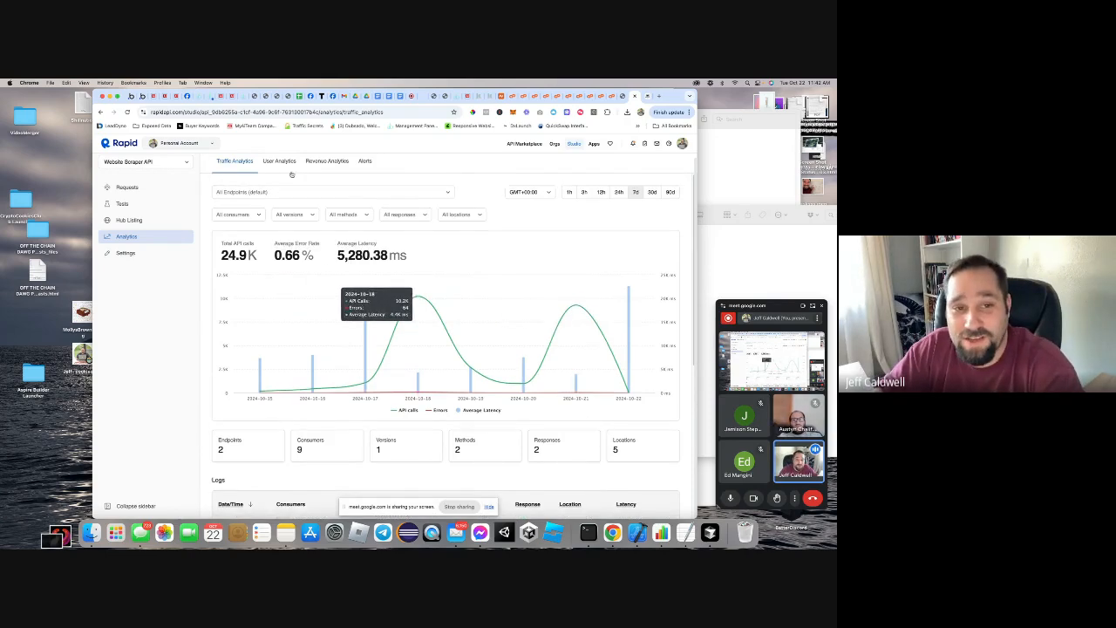
{"action": "left_click", "coordinate": [330, 161]}
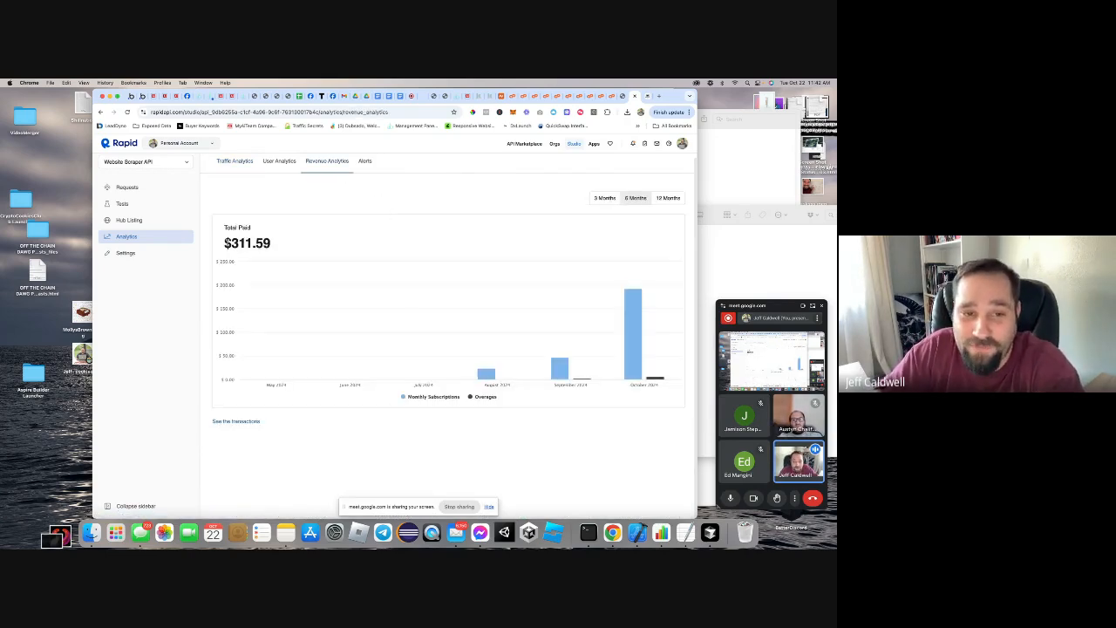
{"action": "triple_click", "coordinate": [320, 242]}
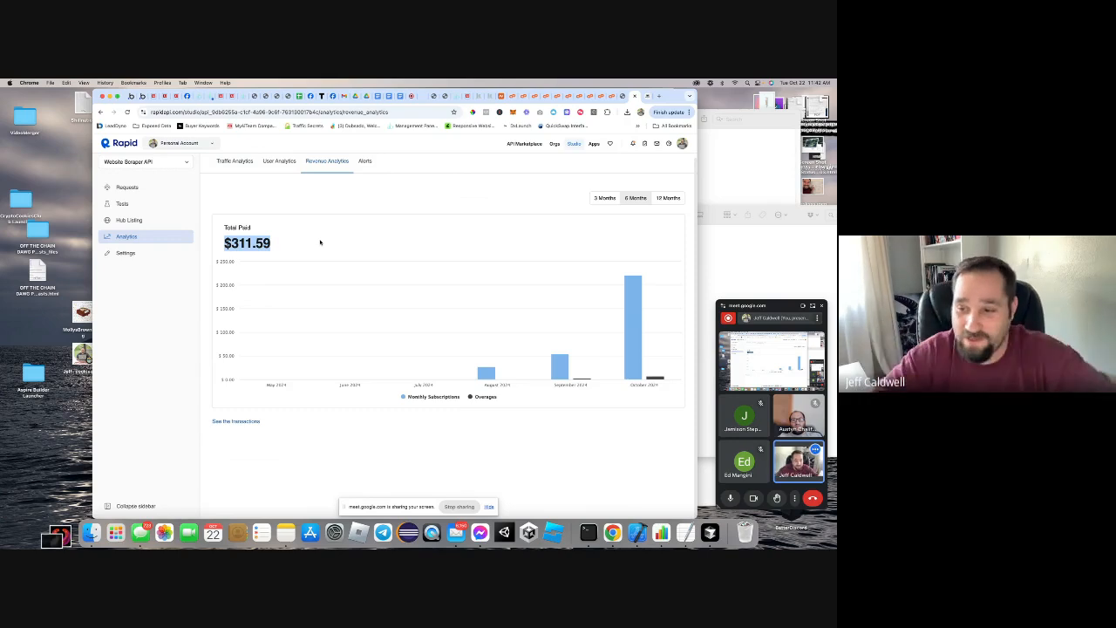
{"action": "left_click", "coordinate": [292, 163]}
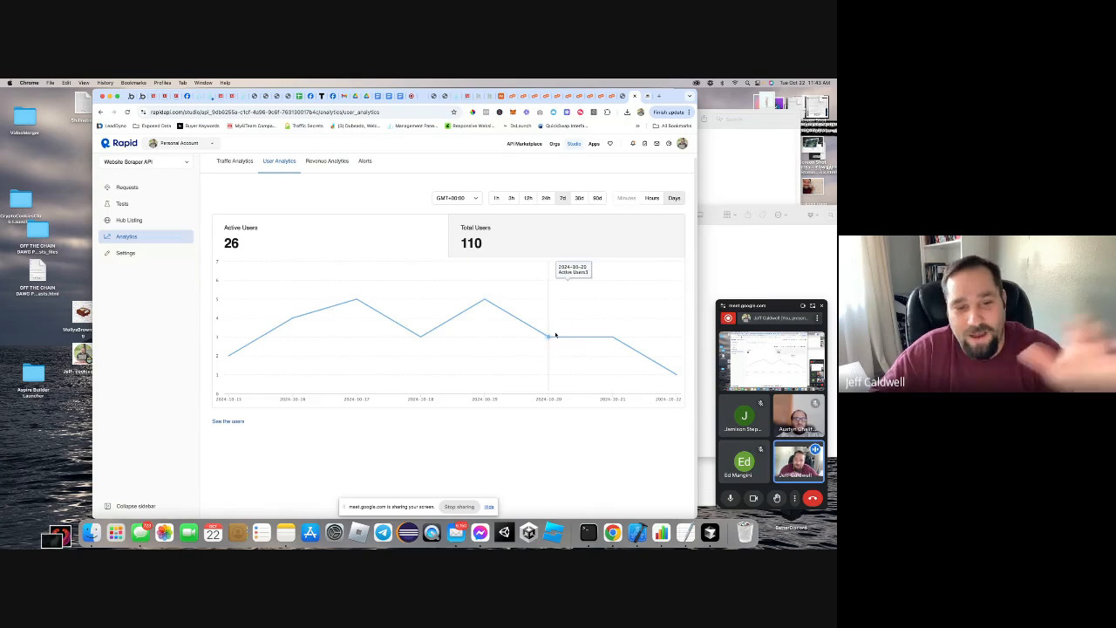
{"action": "left_click", "coordinate": [319, 164]}
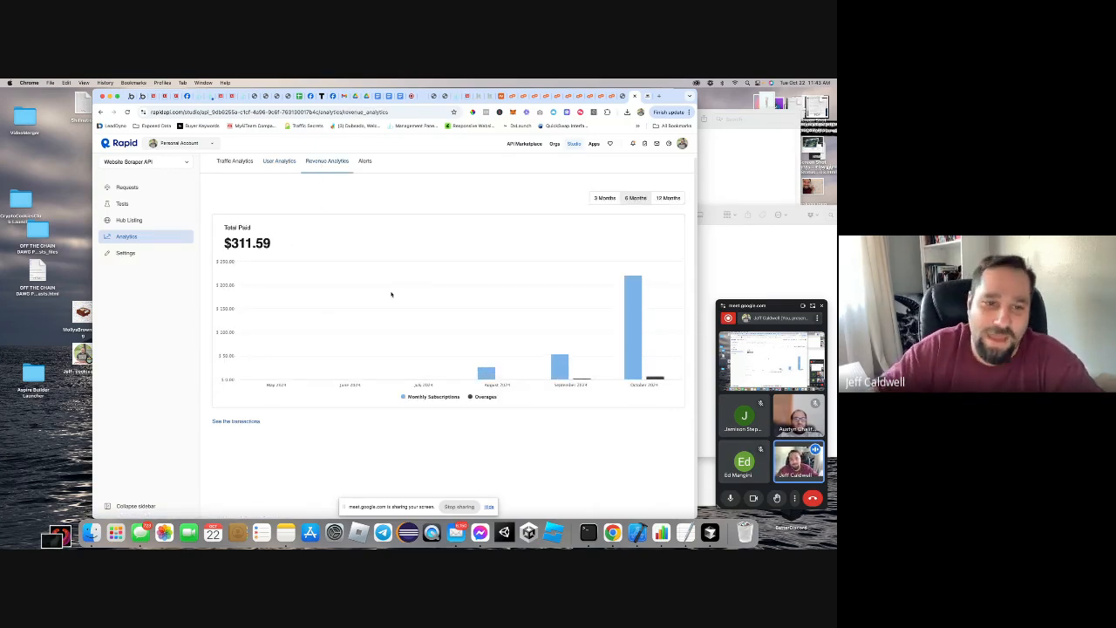
{"action": "left_click_drag", "start_coordinate": [224, 243], "coordinate": [294, 242]}
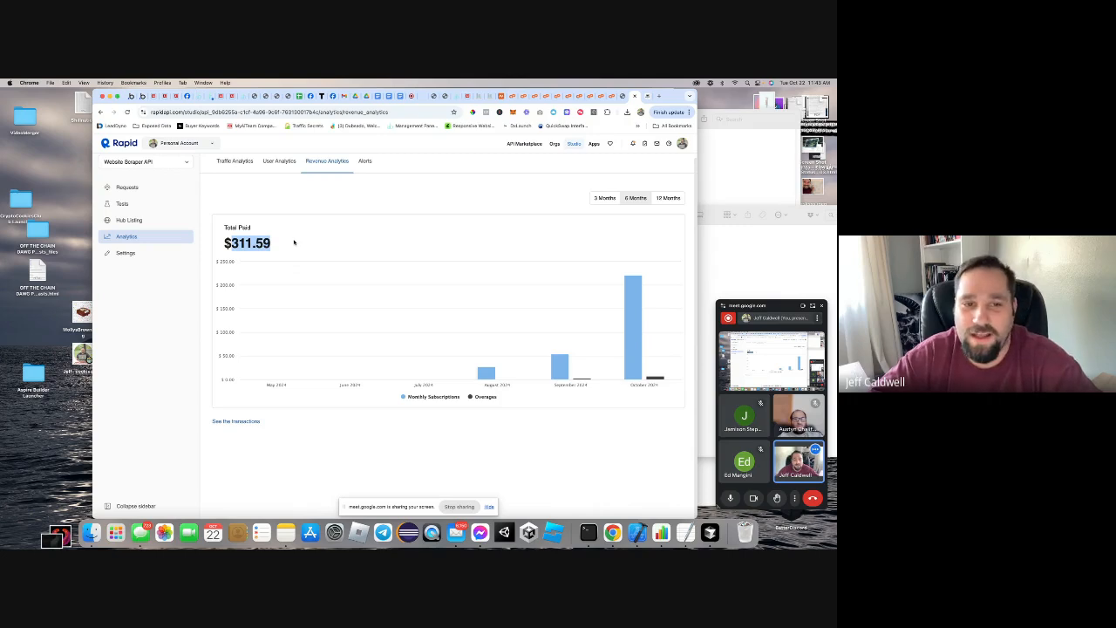
{"action": "mouse_move", "coordinate": [633, 304]}
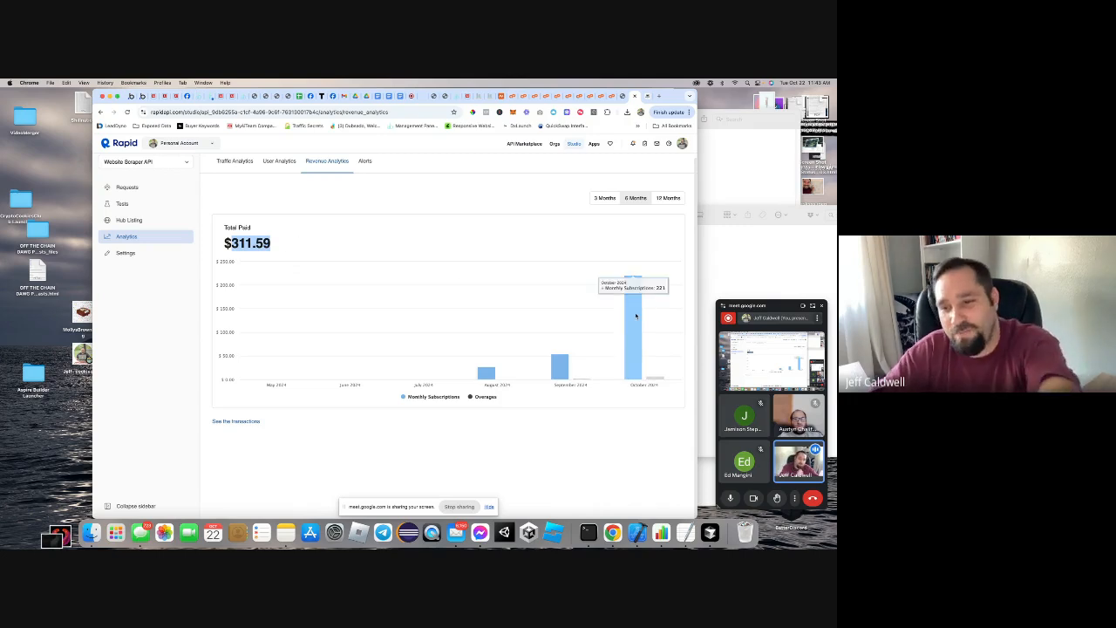
{"action": "left_click", "coordinate": [250, 164]}
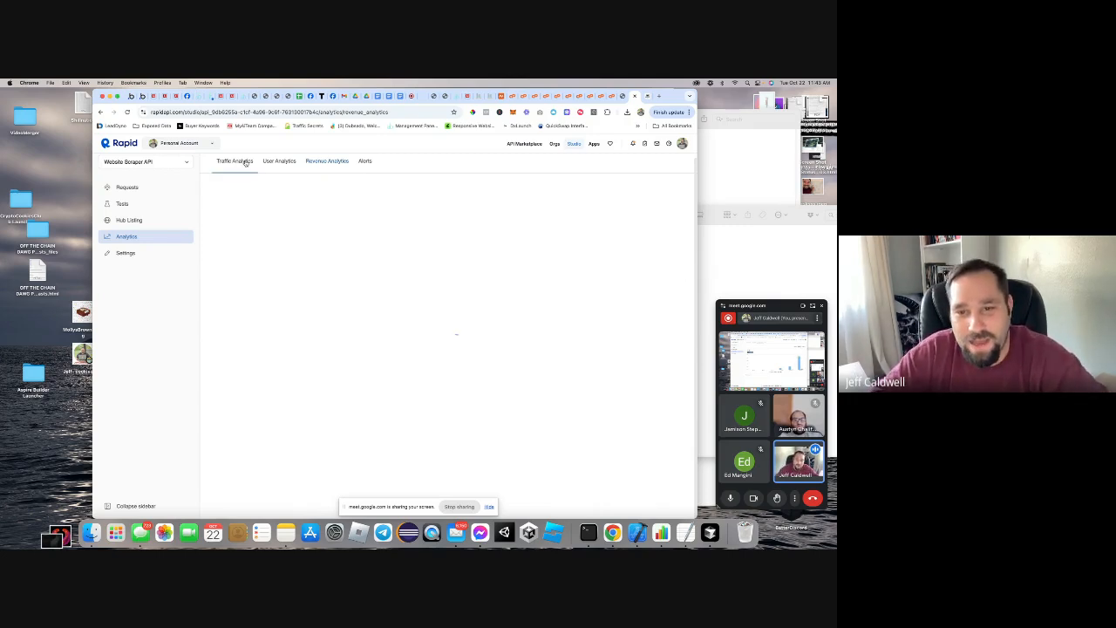
{"action": "mouse_move", "coordinate": [617, 334]}
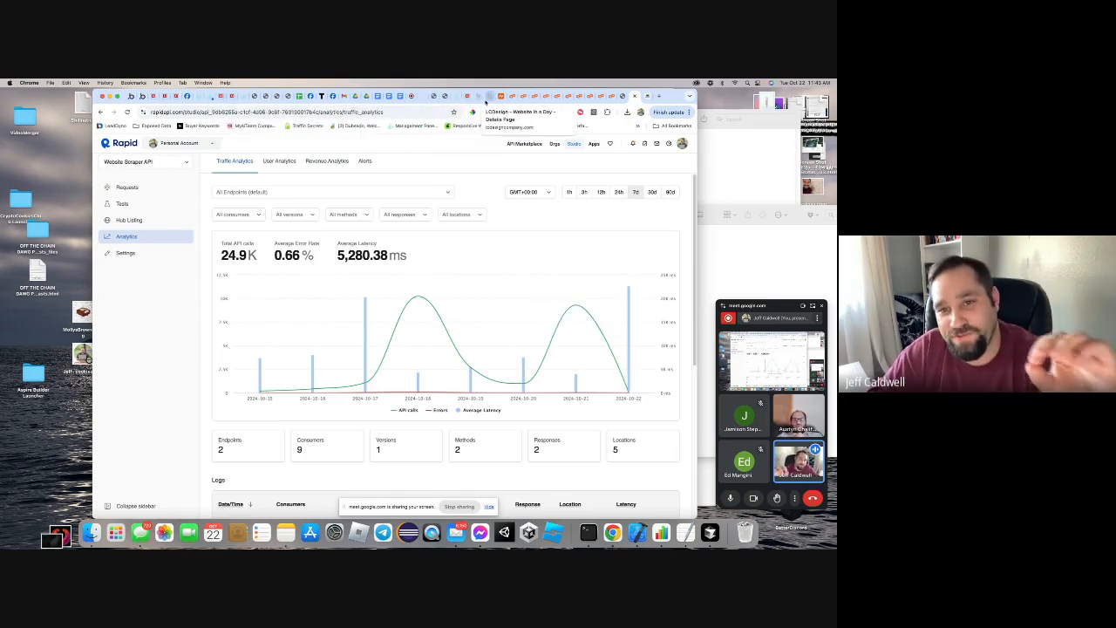
- Scroll the LCDesign Website in a Day page up to the $5,000 and $4,000 VIP day cards
{"action": "left_click", "coordinate": [486, 98]}
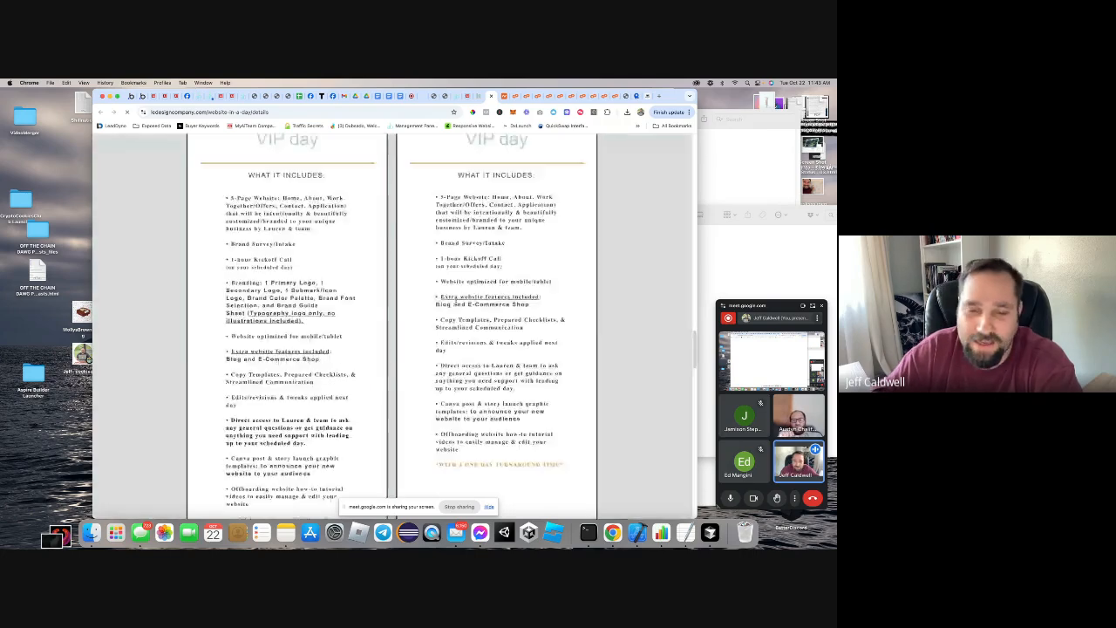
{"action": "scroll", "coordinate": [477, 194], "scroll_direction": "up", "scroll_amount": 2}
{"action": "left_click_drag", "start_coordinate": [478, 194], "coordinate": [540, 195]}
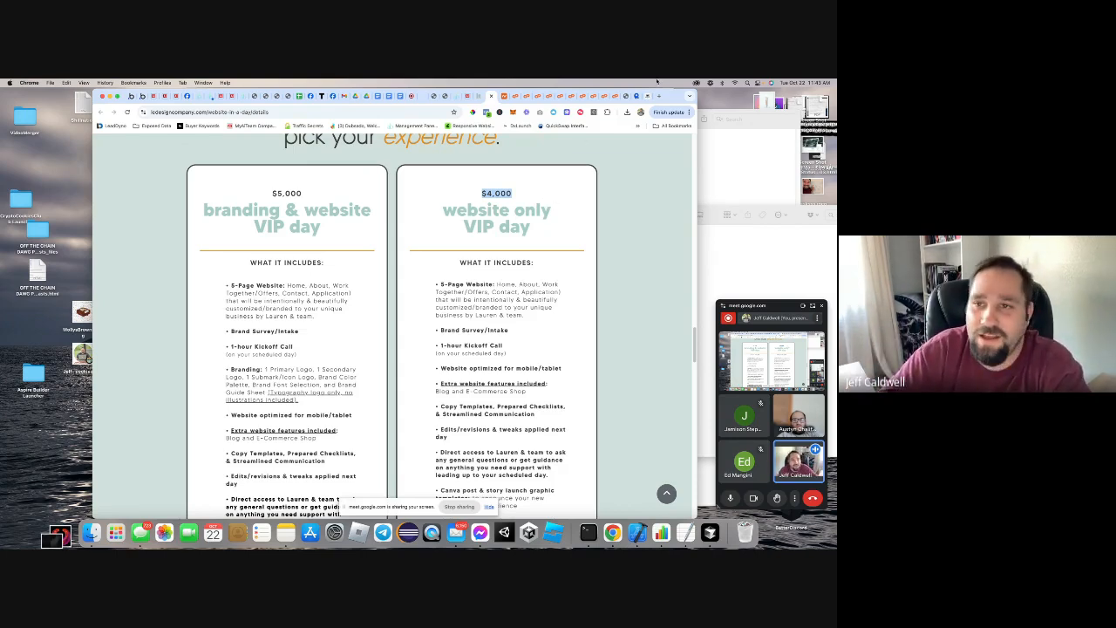
- Remove 'tracker_log.txt' from the 404 page's address to load the tools.myaiteam.com LCDesign home page
{"action": "left_click", "coordinate": [625, 97]}
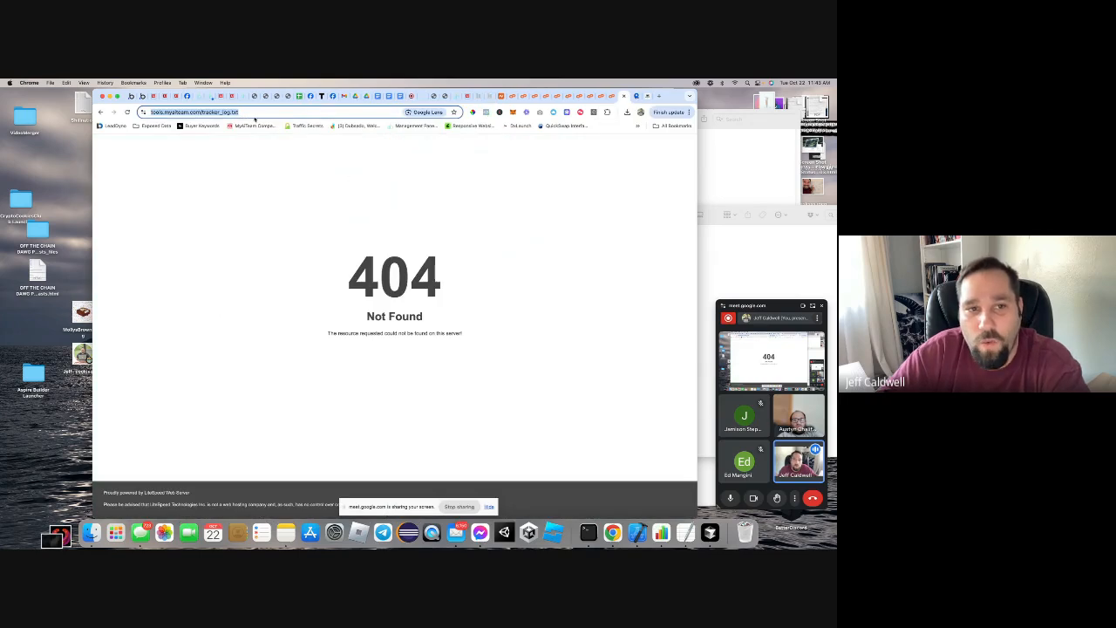
{"action": "left_click_drag", "start_coordinate": [256, 113], "coordinate": [220, 113]}
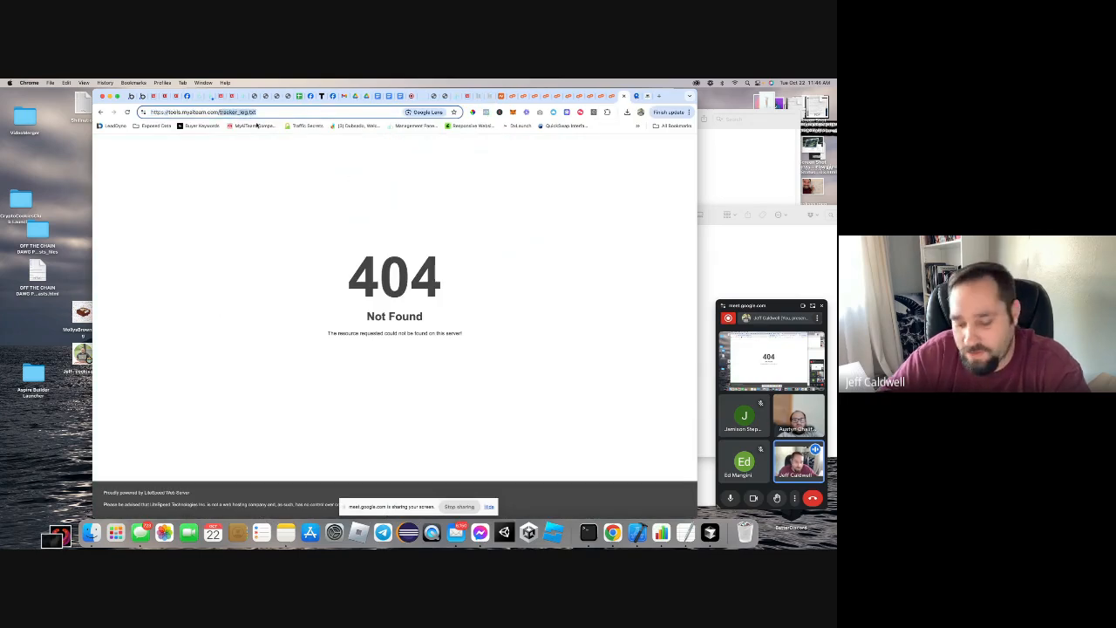
{"action": "key", "text": "BackSpace"}
{"action": "key", "text": "Return"}
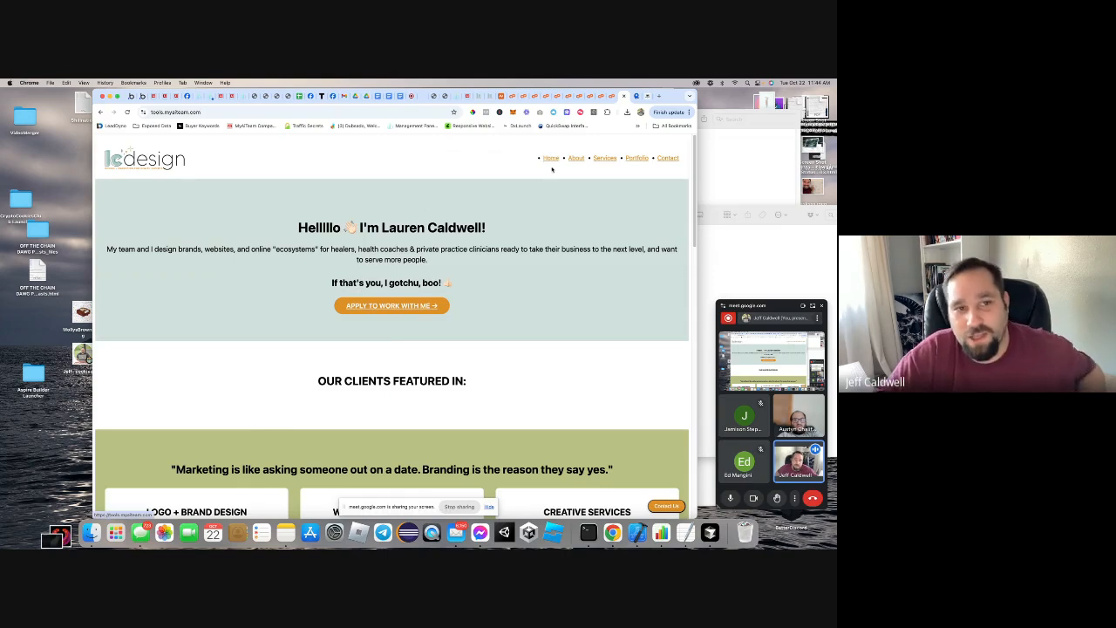
- Go to the site's About page and briefly highlight part of its tagline
{"action": "left_click", "coordinate": [572, 159]}
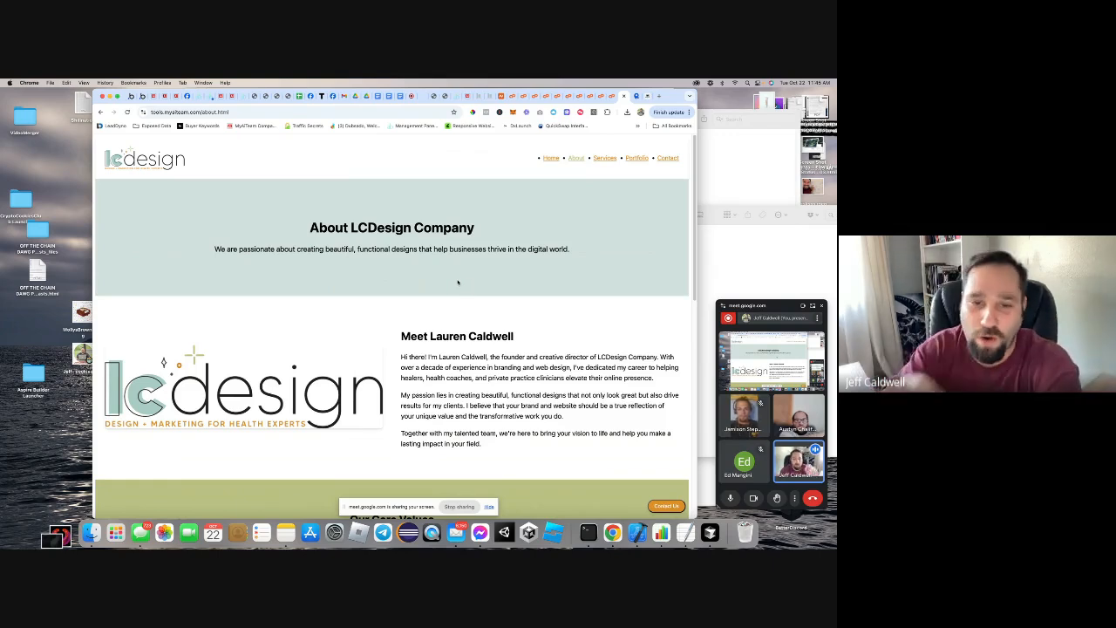
{"action": "left_click_drag", "start_coordinate": [364, 250], "coordinate": [526, 281]}
{"action": "left_click", "coordinate": [525, 283]}
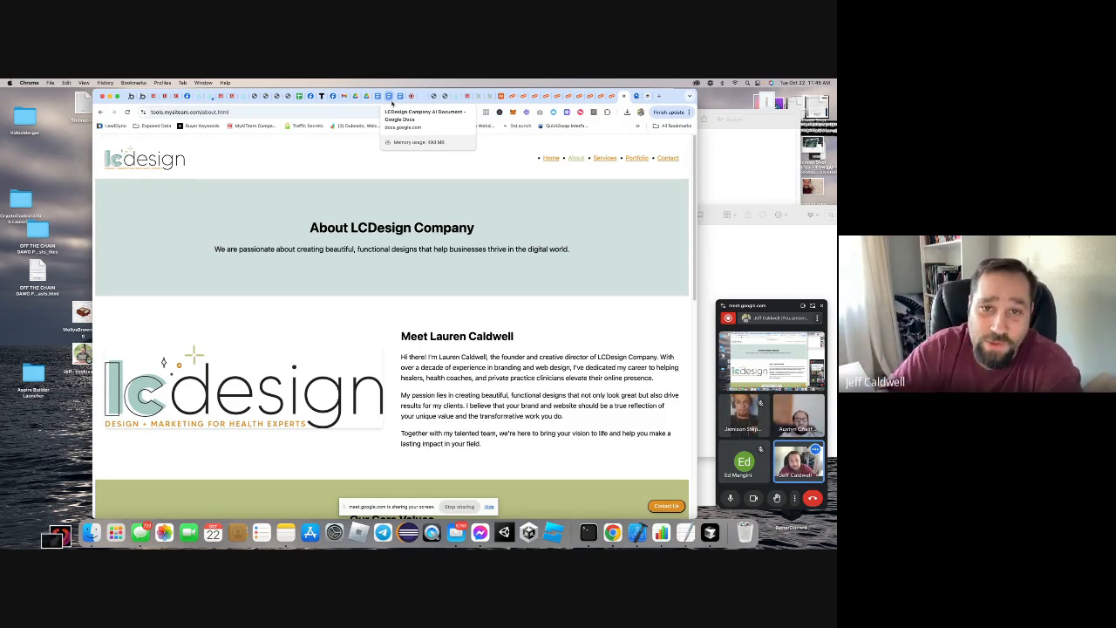
- Glance at the LCDesign Company Ai Document, then show the Website Deliverables Page Copy Layout template
{"action": "left_click", "coordinate": [389, 102]}
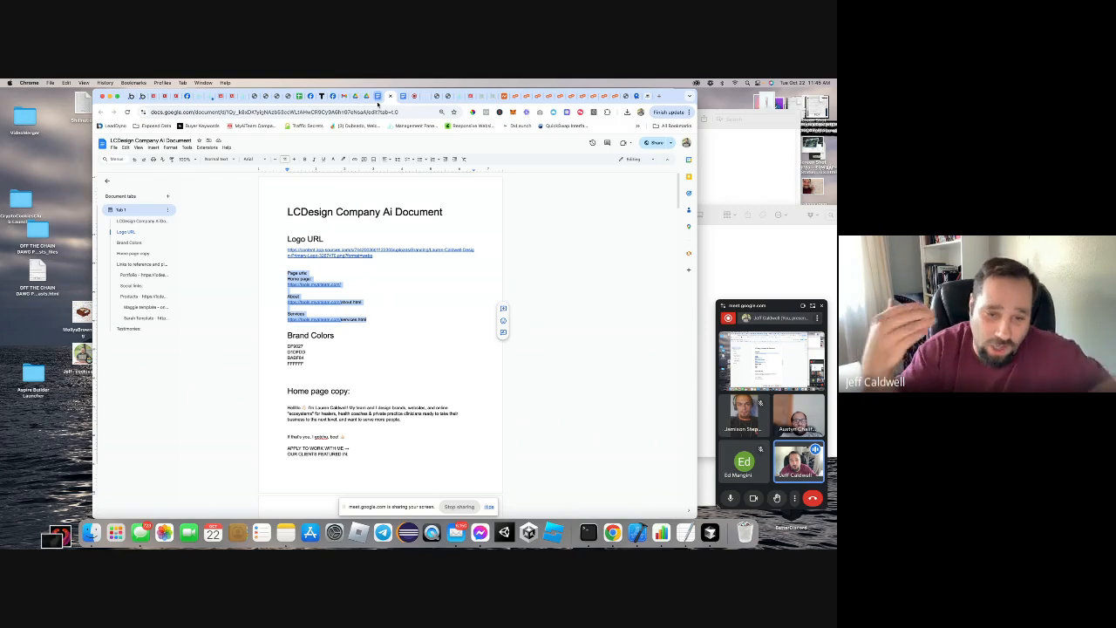
{"action": "left_click", "coordinate": [378, 98]}
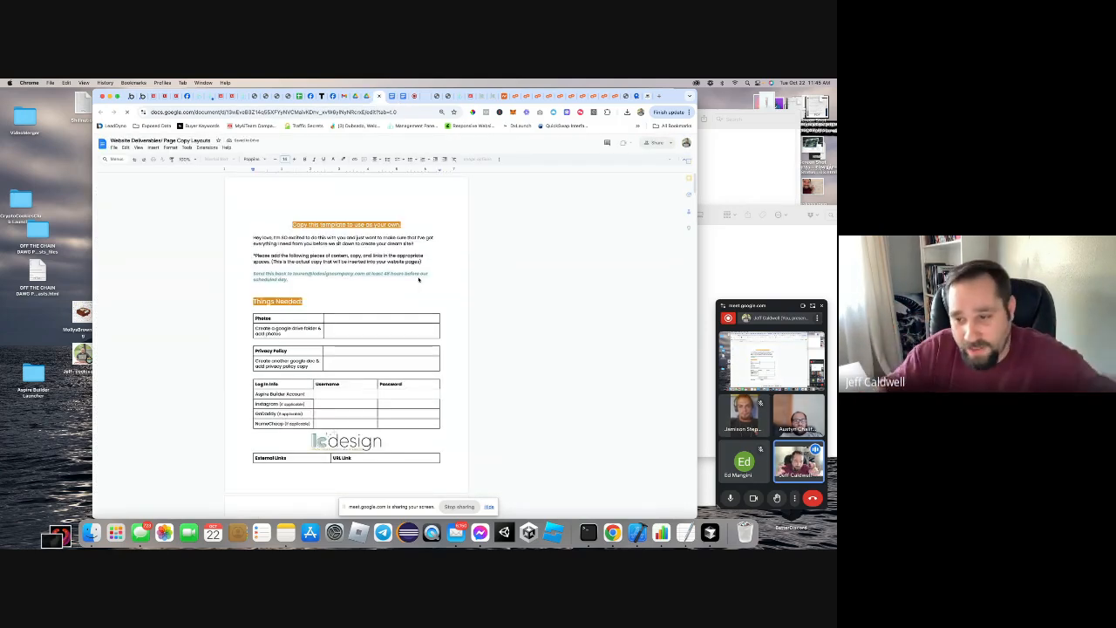
- Skim the Branding Survey Questions, such as 'Who are you speaking to?', then revisit the $4,000 website-only package
{"action": "left_click", "coordinate": [401, 98]}
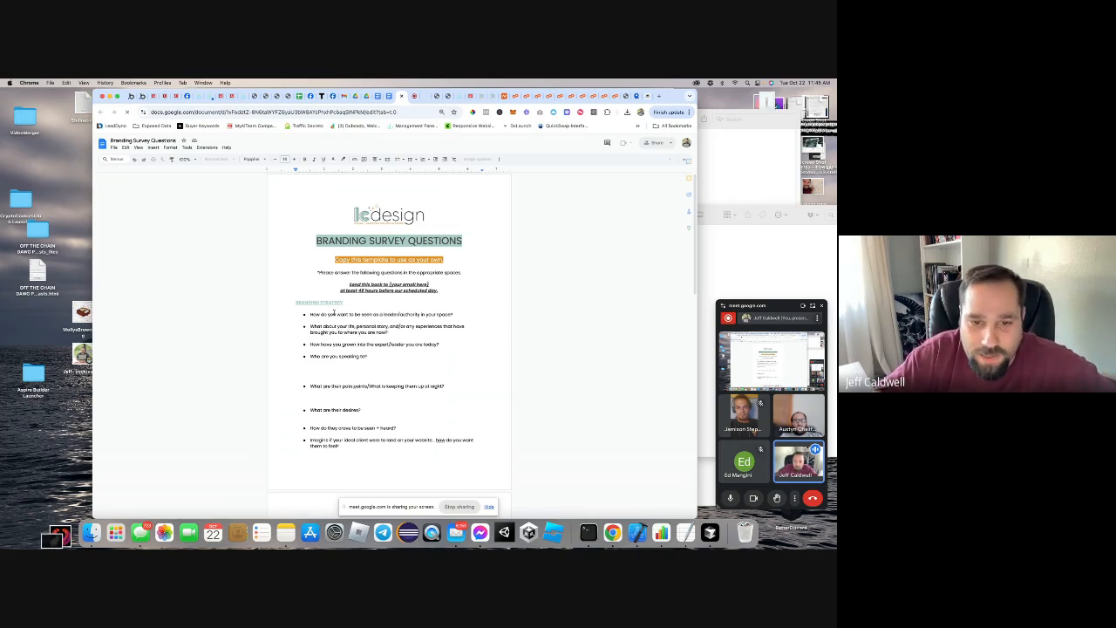
{"action": "scroll", "coordinate": [330, 313], "scroll_direction": "down", "scroll_amount": 5}
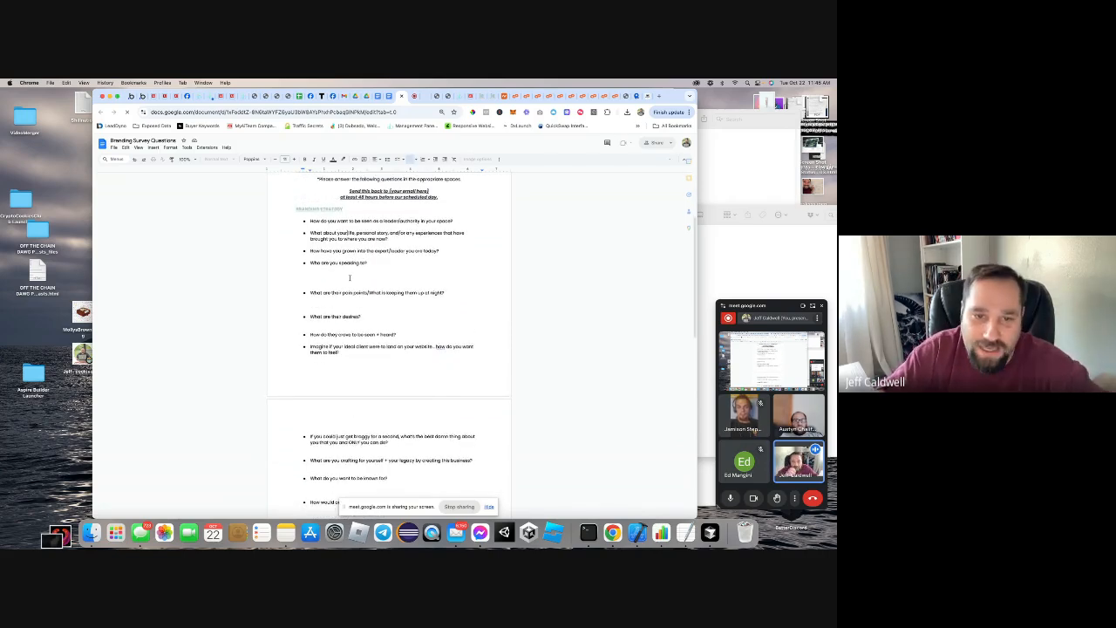
{"action": "left_click_drag", "start_coordinate": [349, 278], "coordinate": [366, 260]}
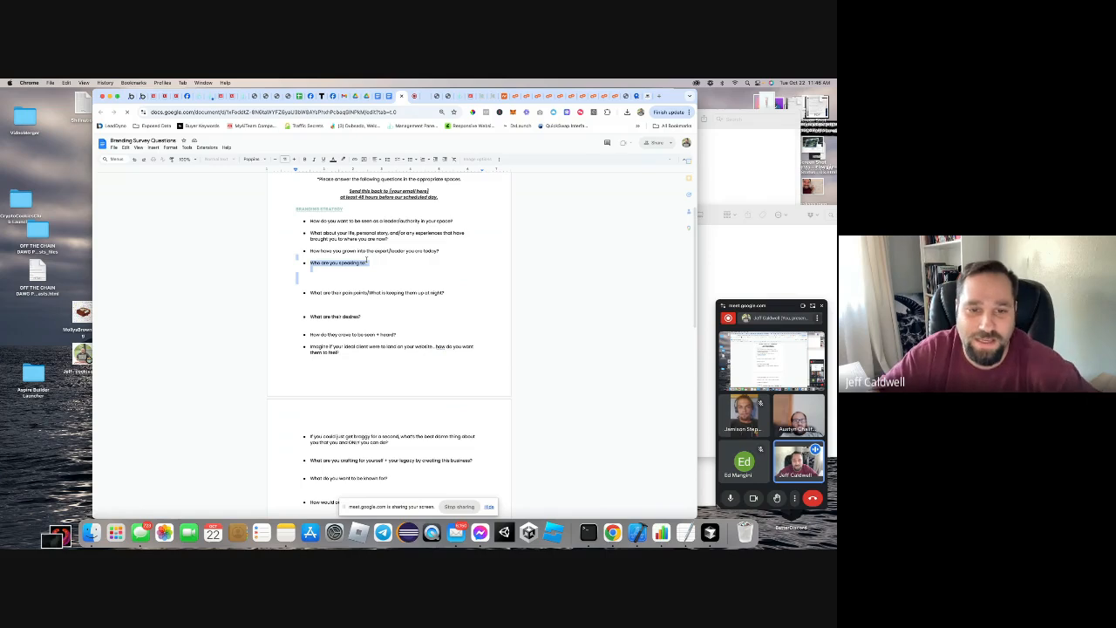
{"action": "left_click", "coordinate": [372, 259]}
{"action": "scroll", "coordinate": [373, 279], "scroll_direction": "down", "scroll_amount": 1}
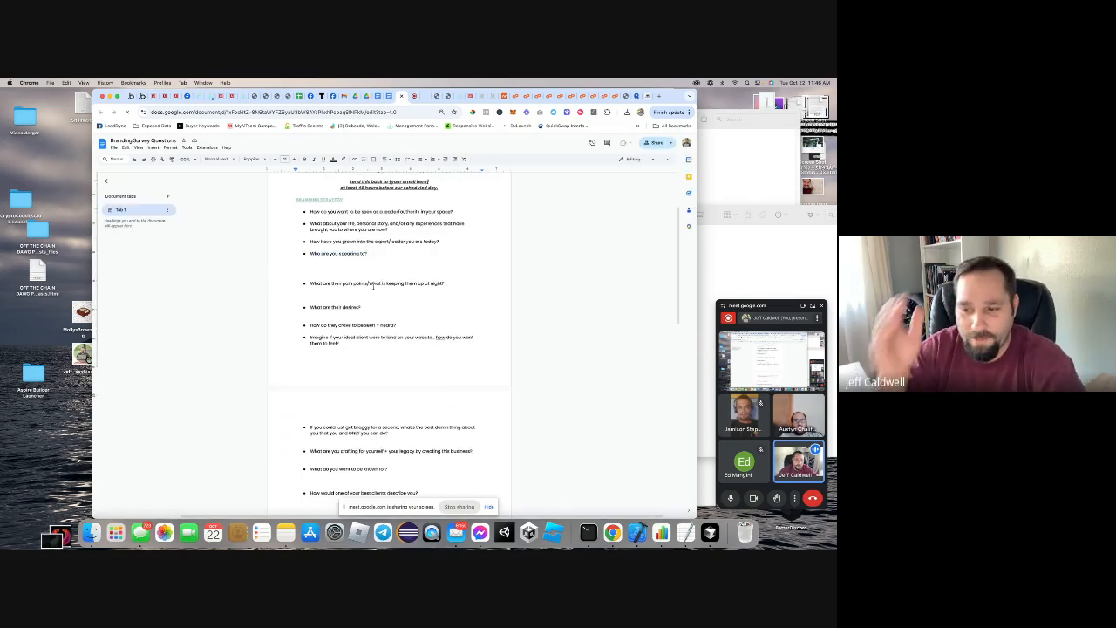
{"action": "scroll", "coordinate": [373, 287], "scroll_direction": "right", "scroll_amount": 1}
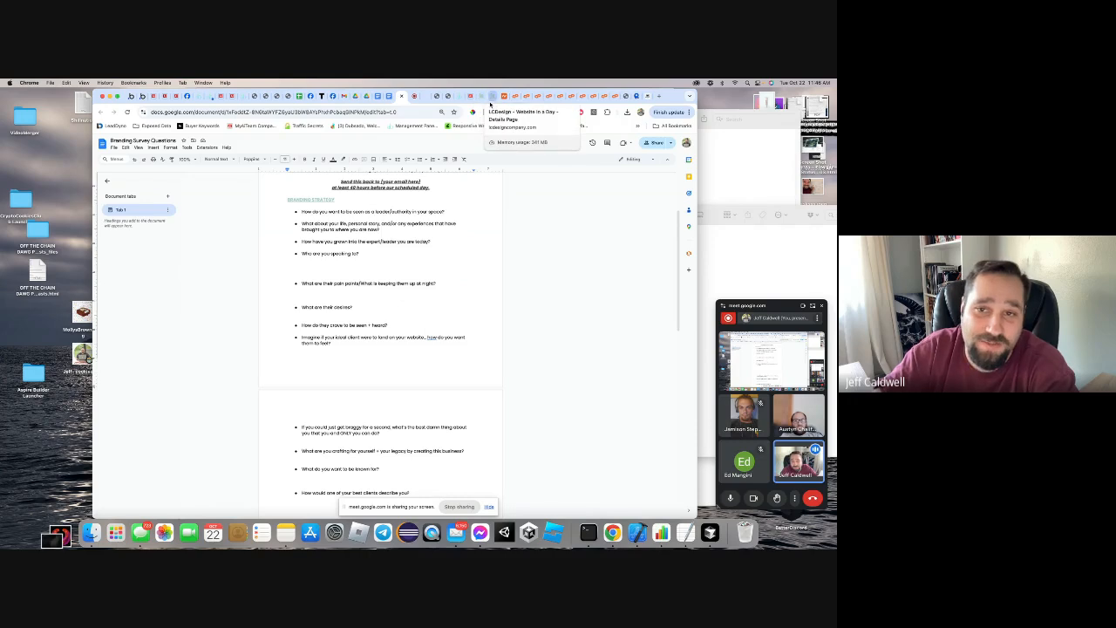
{"action": "left_click", "coordinate": [490, 101]}
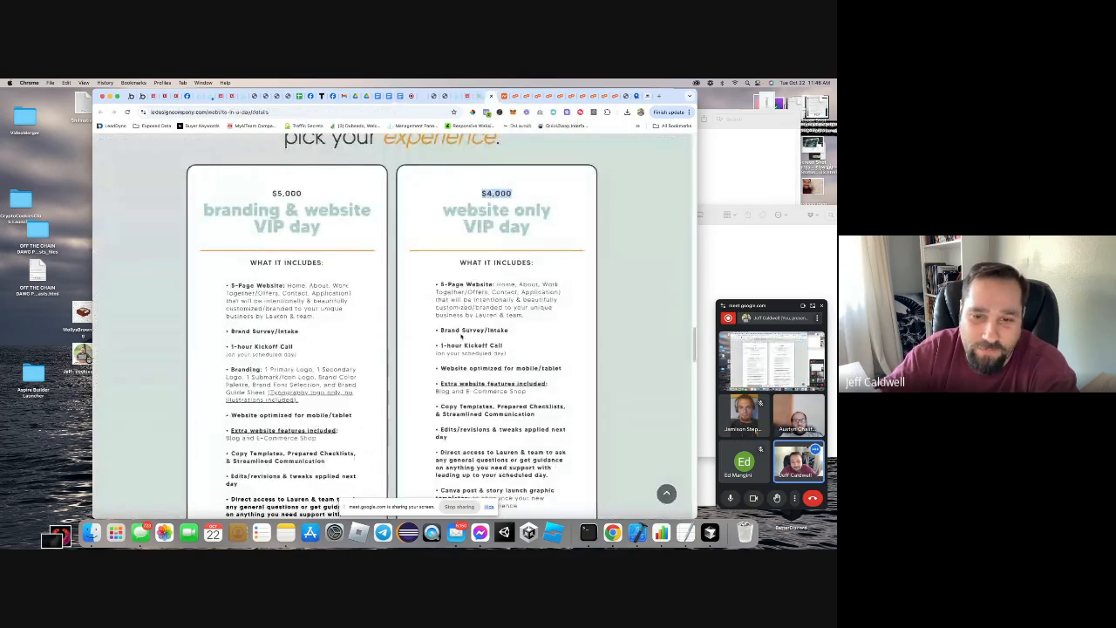
{"action": "left_click_drag", "start_coordinate": [521, 302], "coordinate": [442, 267]}
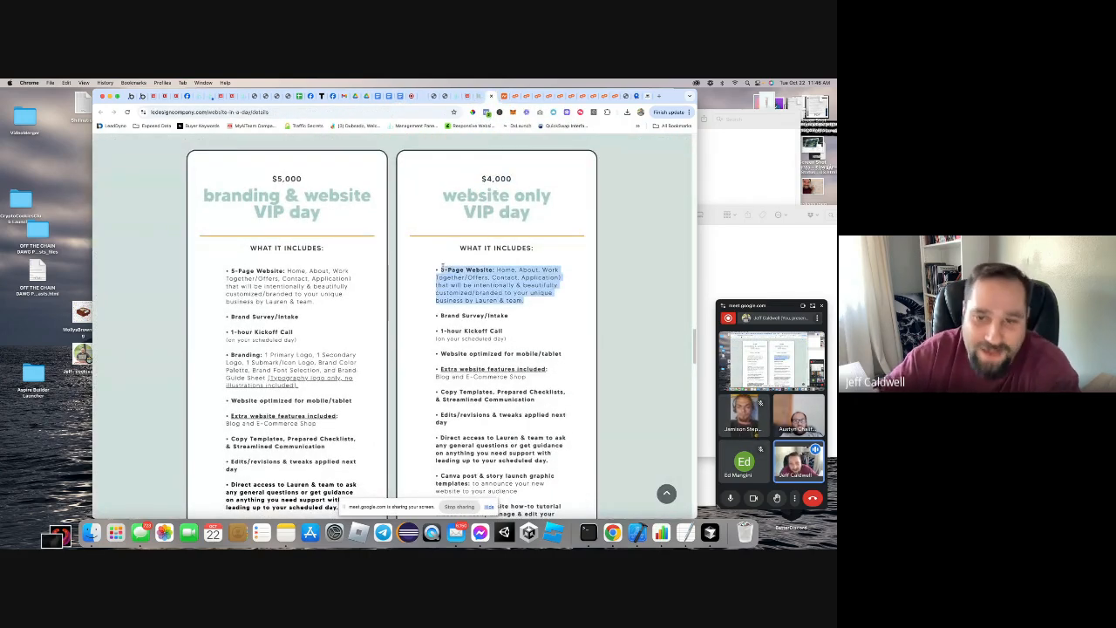